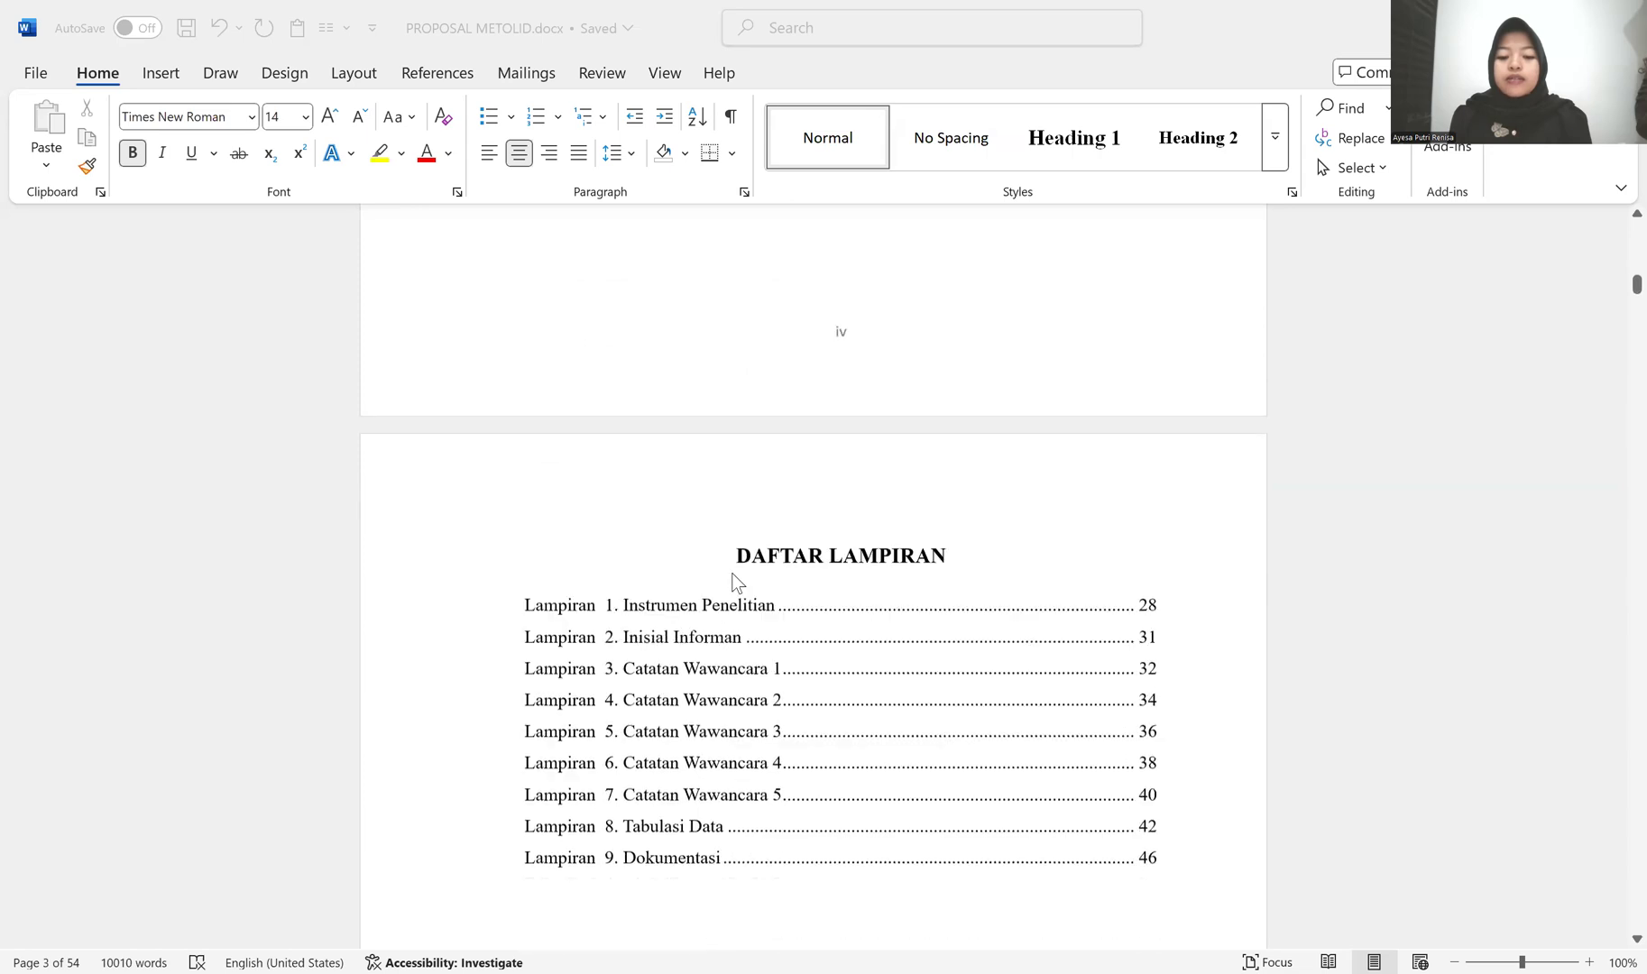
# Step: Examine the formatting of the proposal from the Daftar Lampiran page through Bab I Pendahuluan
pyautogui.scroll(-2, 802, 508)
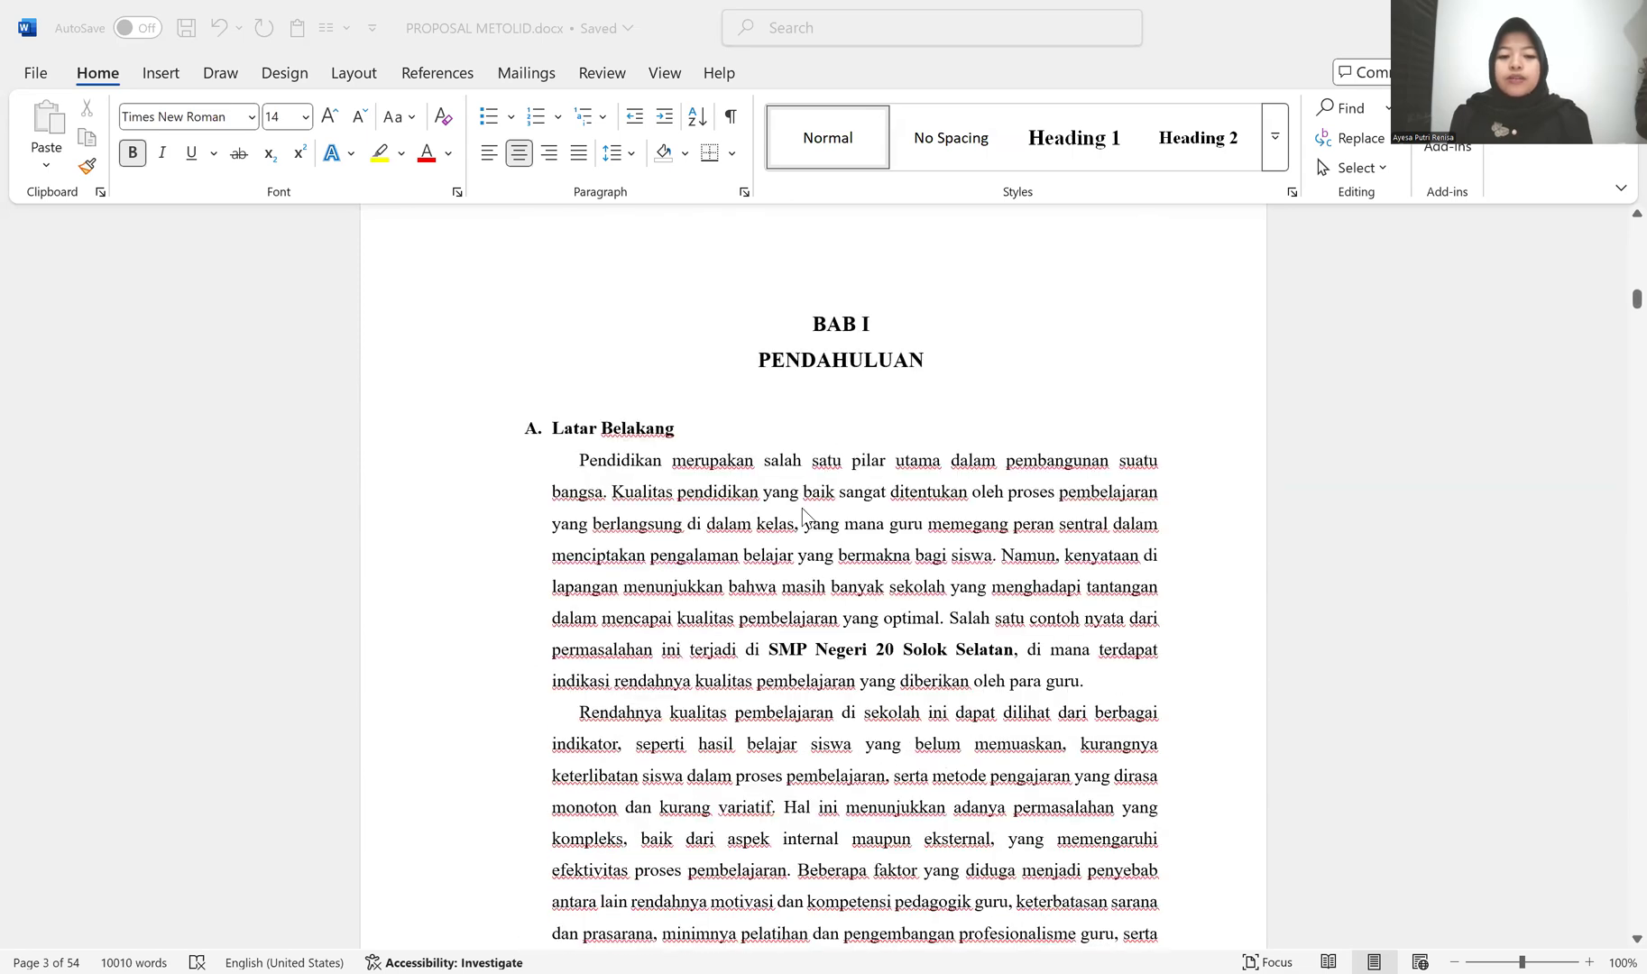
pyautogui.scroll(-6, 802, 514)
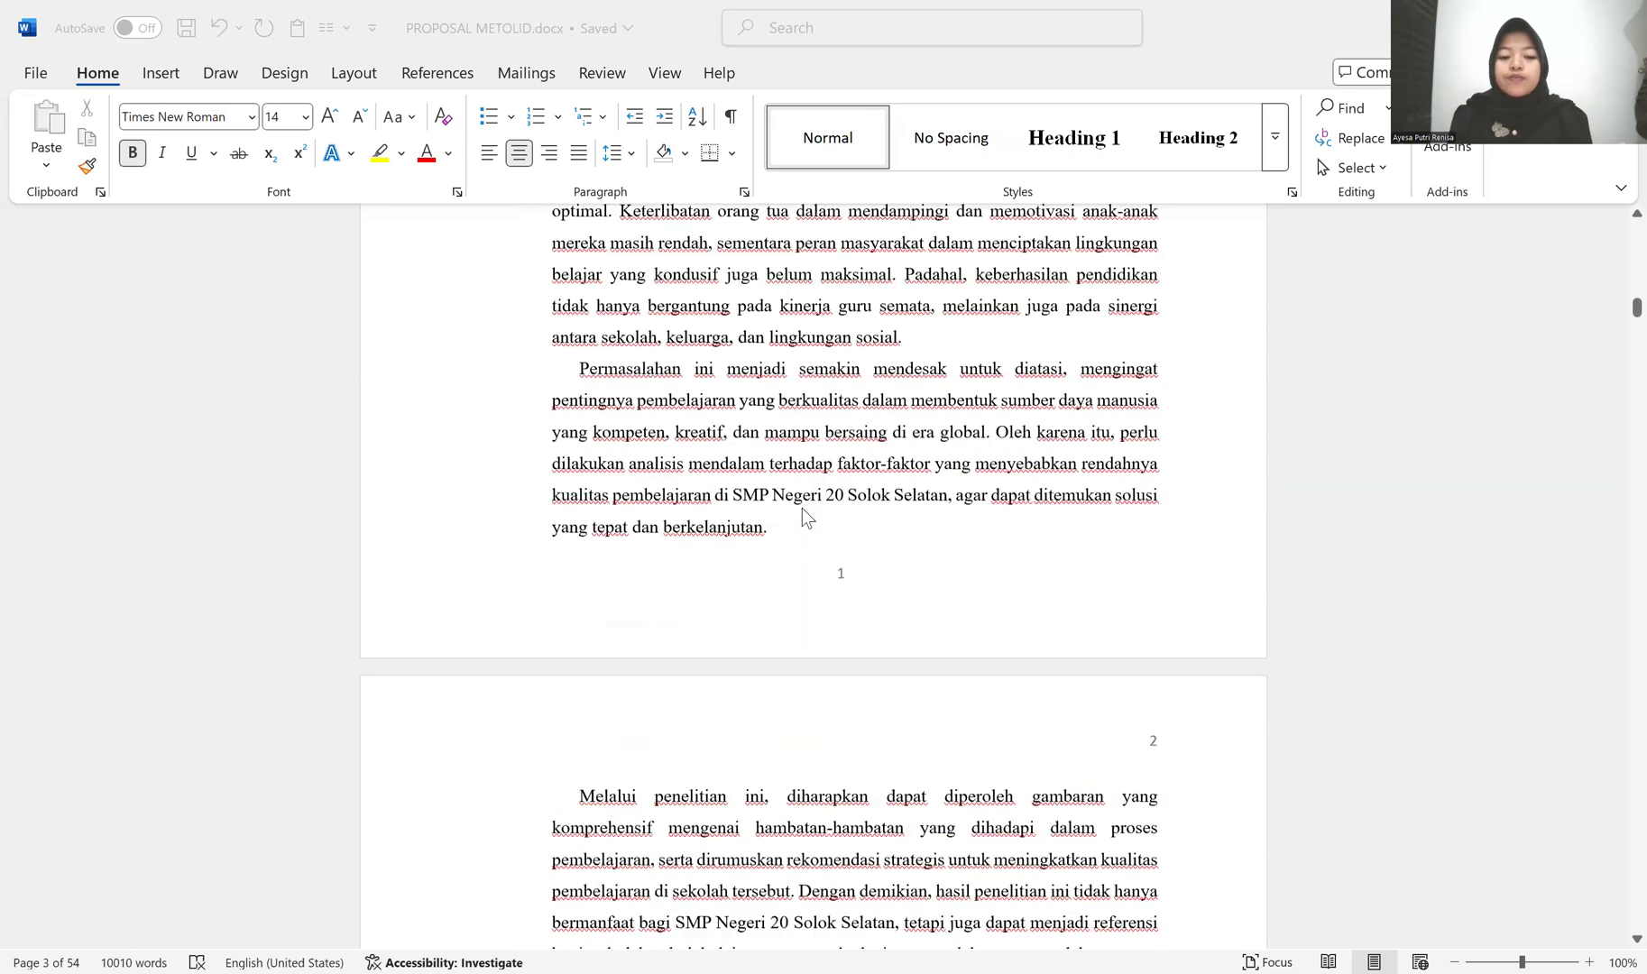
pyautogui.scroll(-3, 1162, 415)
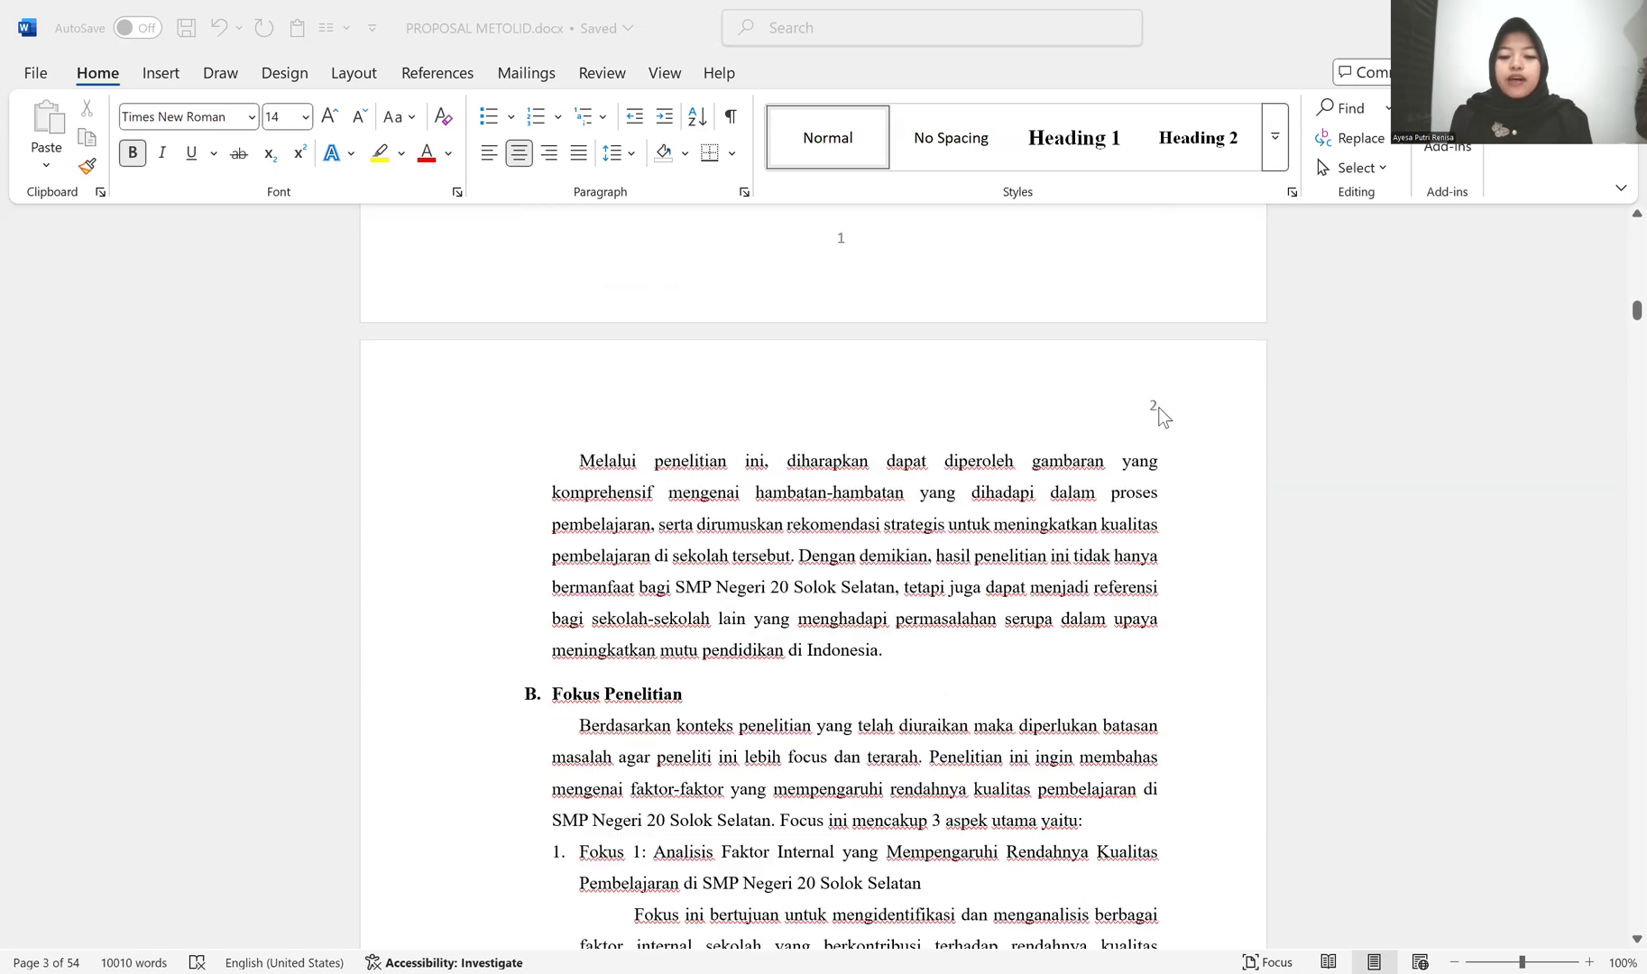
pyautogui.scroll(-3, 658, 639)
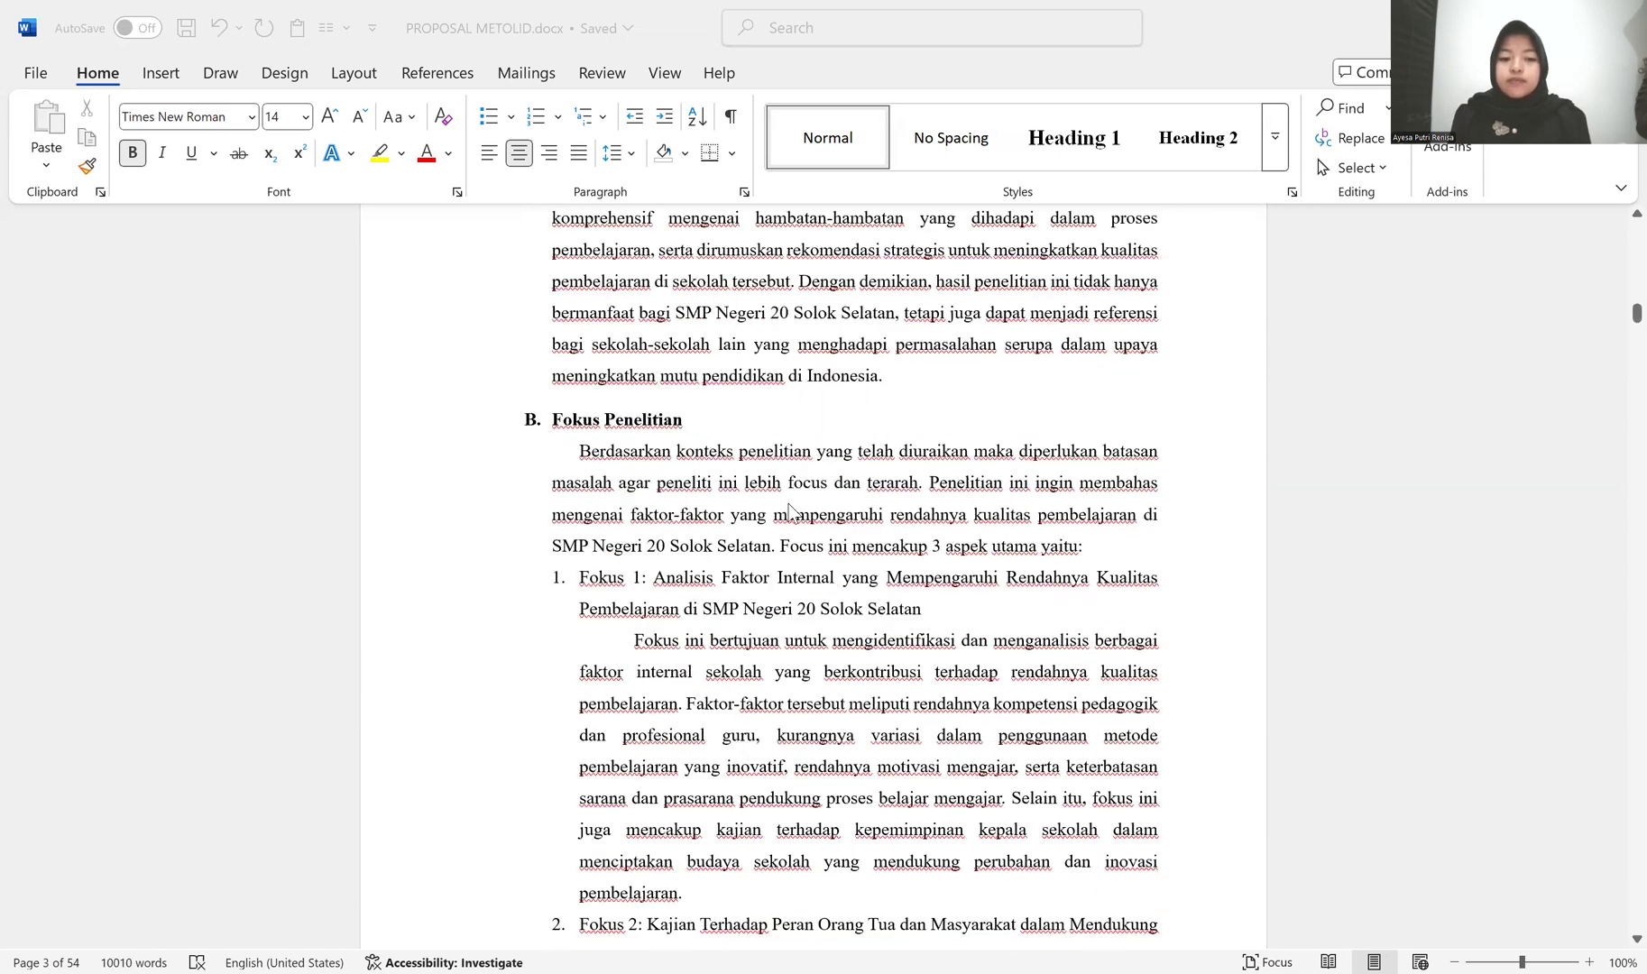
pyautogui.scroll(-10, 786, 507)
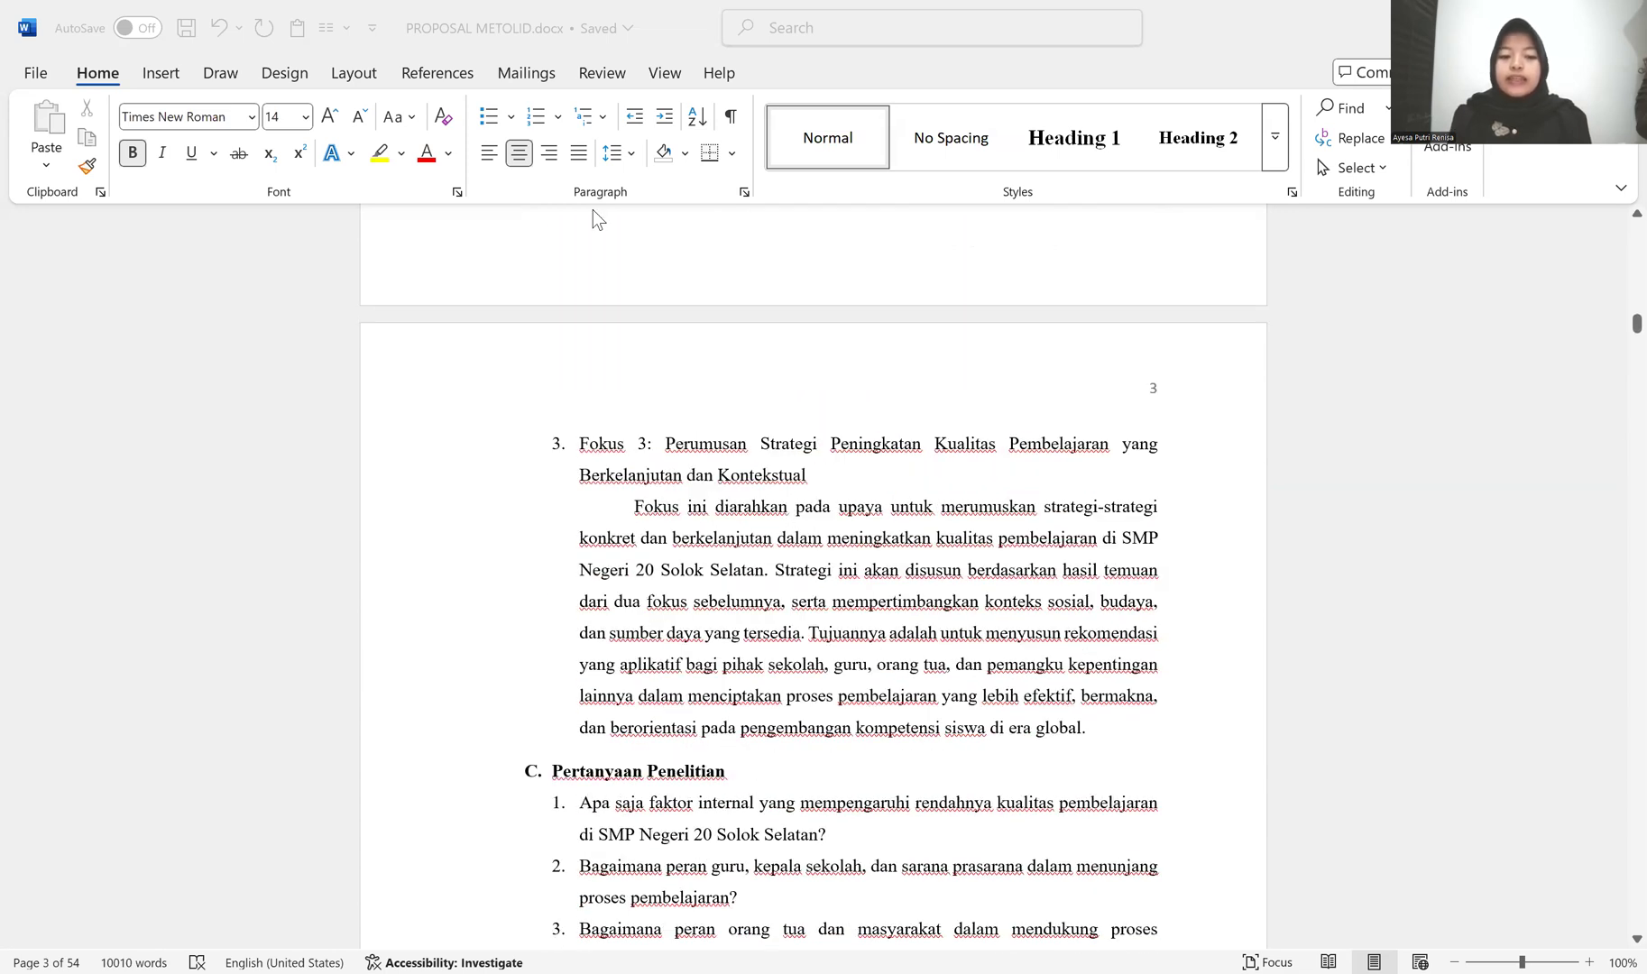
pyautogui.scroll(-8, 613, 307)
pyautogui.scroll(8, 631, 396)
pyautogui.scroll(4, 631, 395)
pyautogui.scroll(-15, 634, 407)
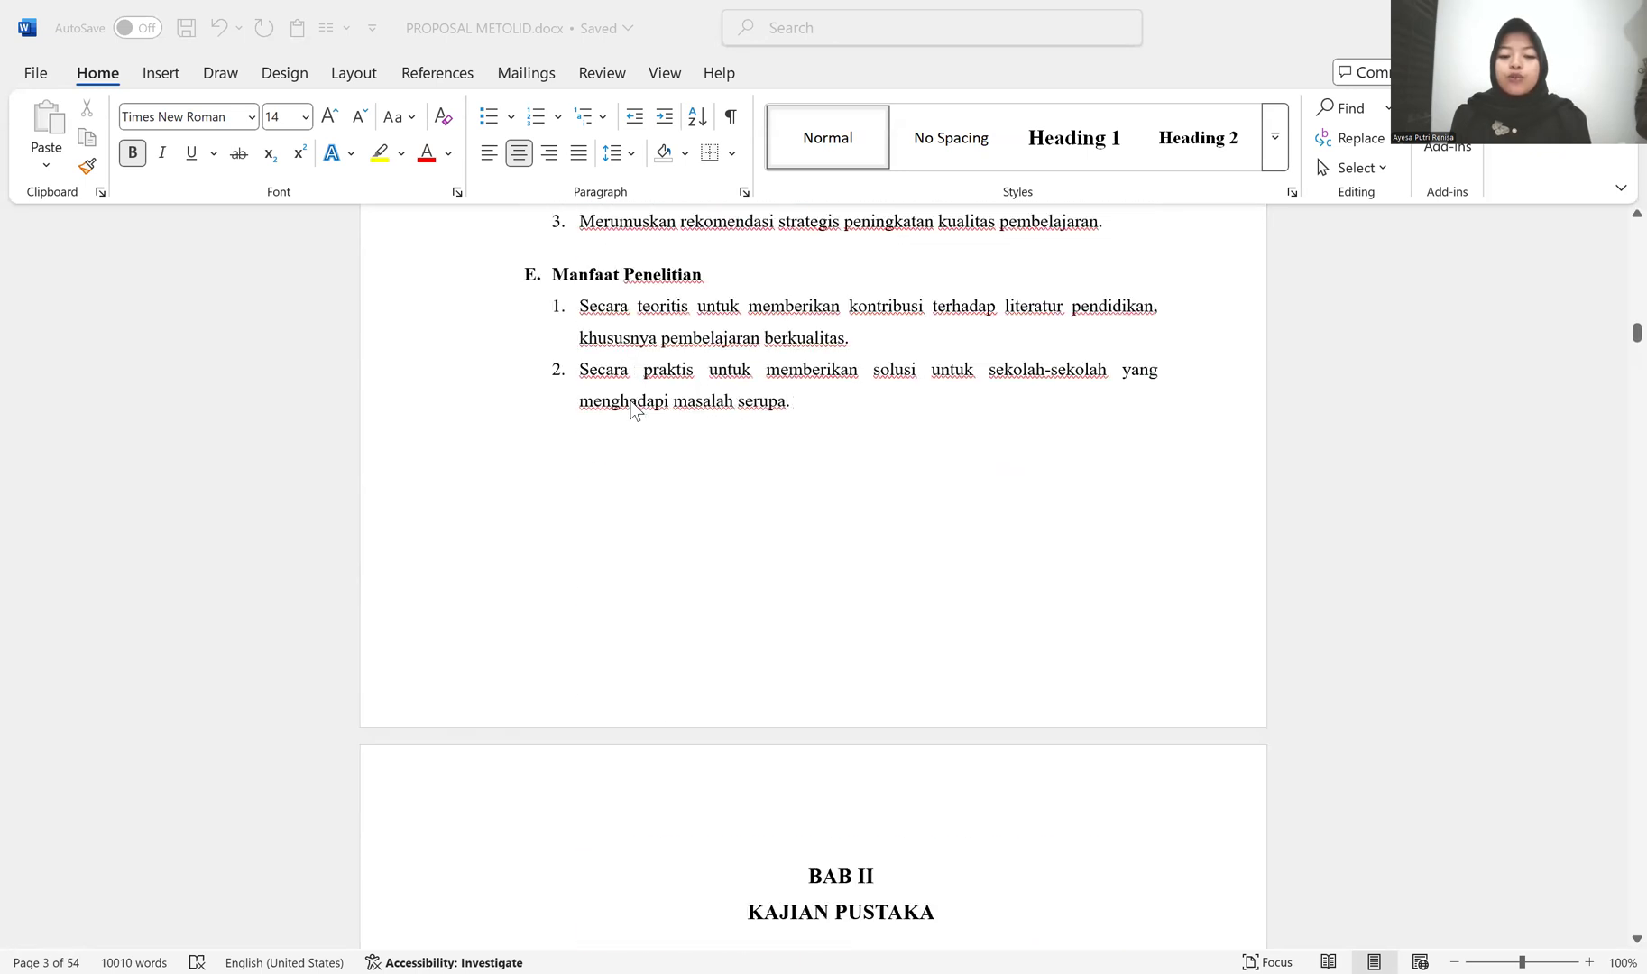
pyautogui.scroll(-3, 634, 407)
# Step: Examine the formatting from Bab II Kajian Pustaka through the Daftar Pustaka page
pyautogui.click(834, 622)
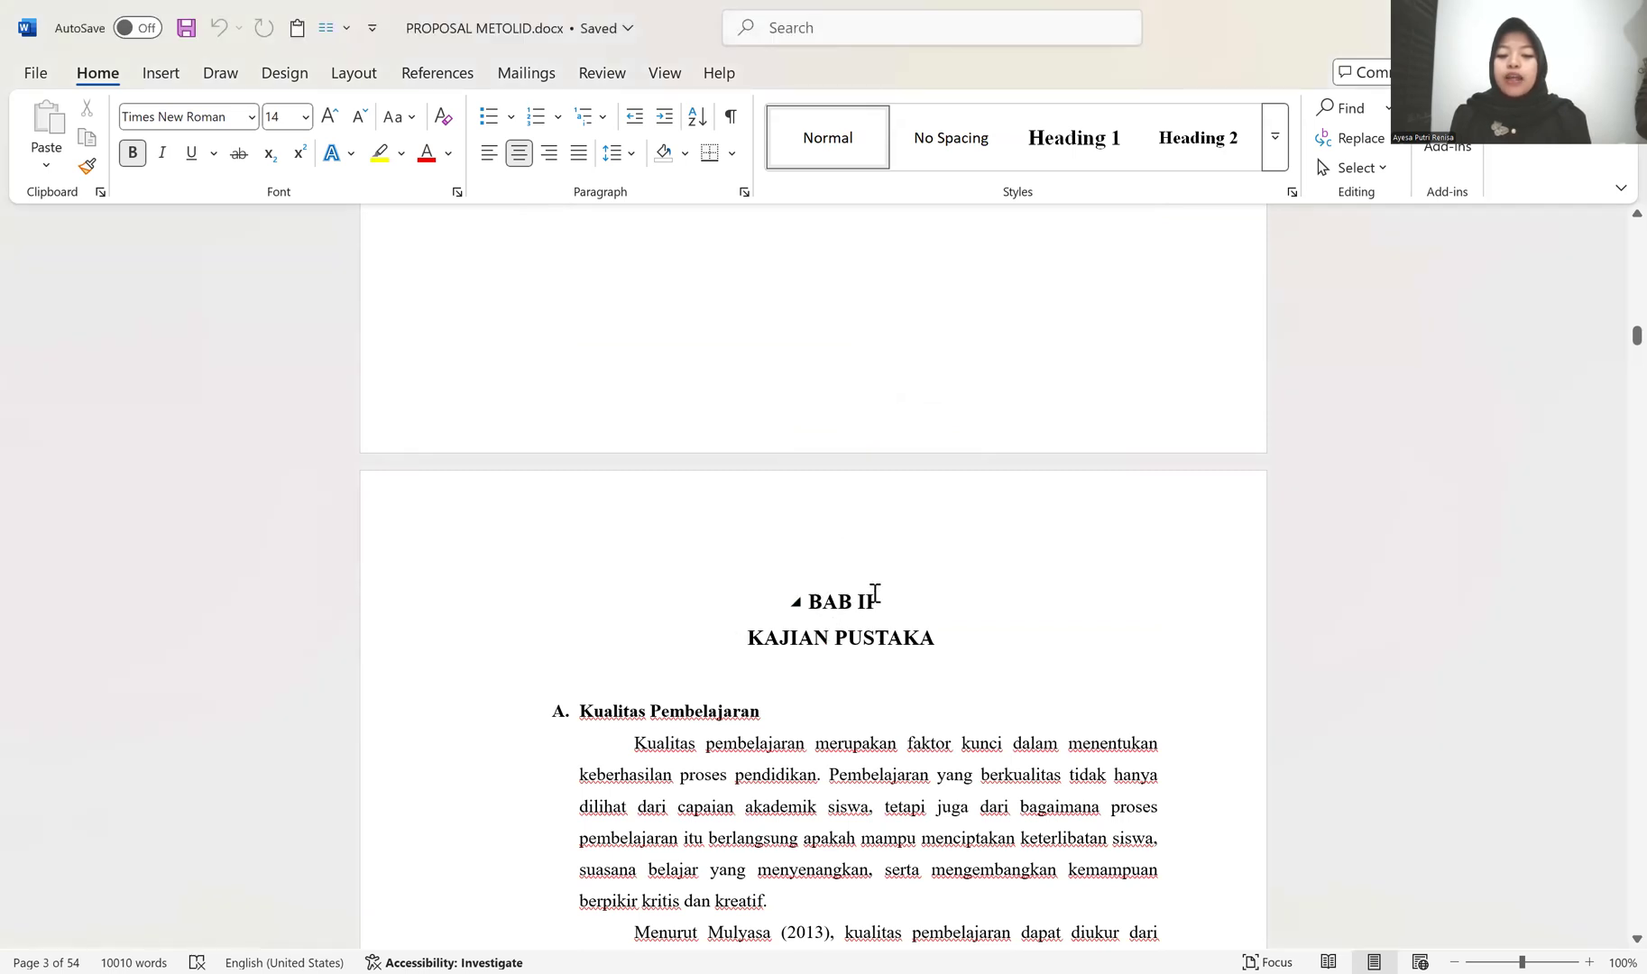
pyautogui.scroll(-5, 863, 594)
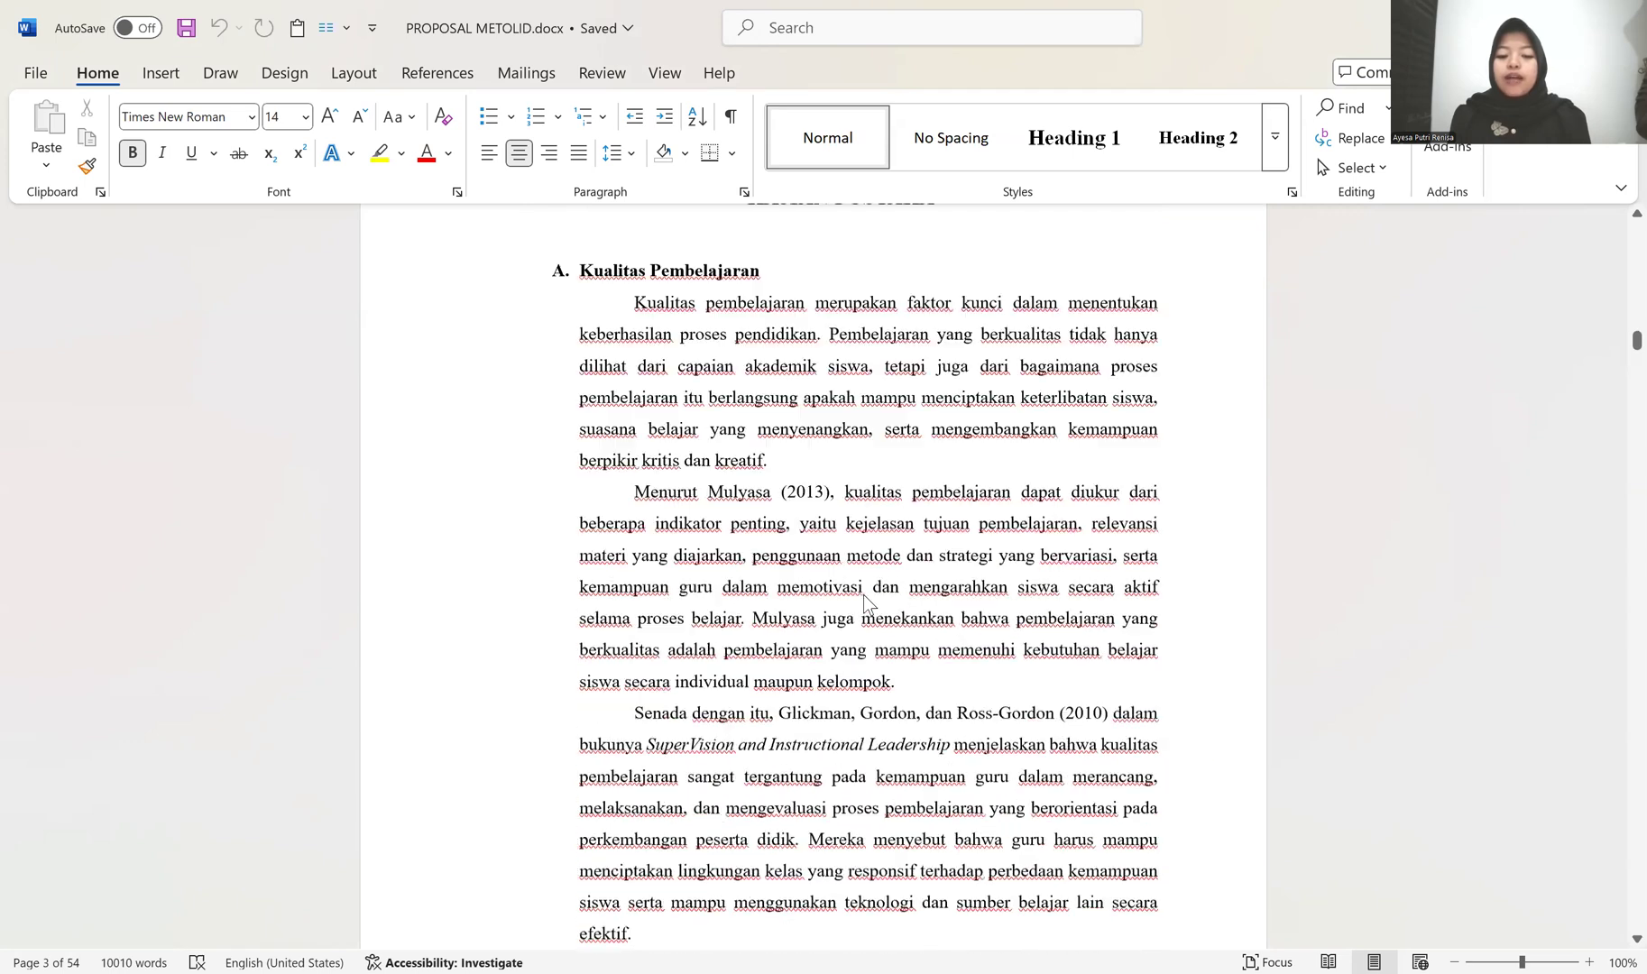
pyautogui.scroll(-5, 869, 595)
pyautogui.scroll(-5, 1614, 370)
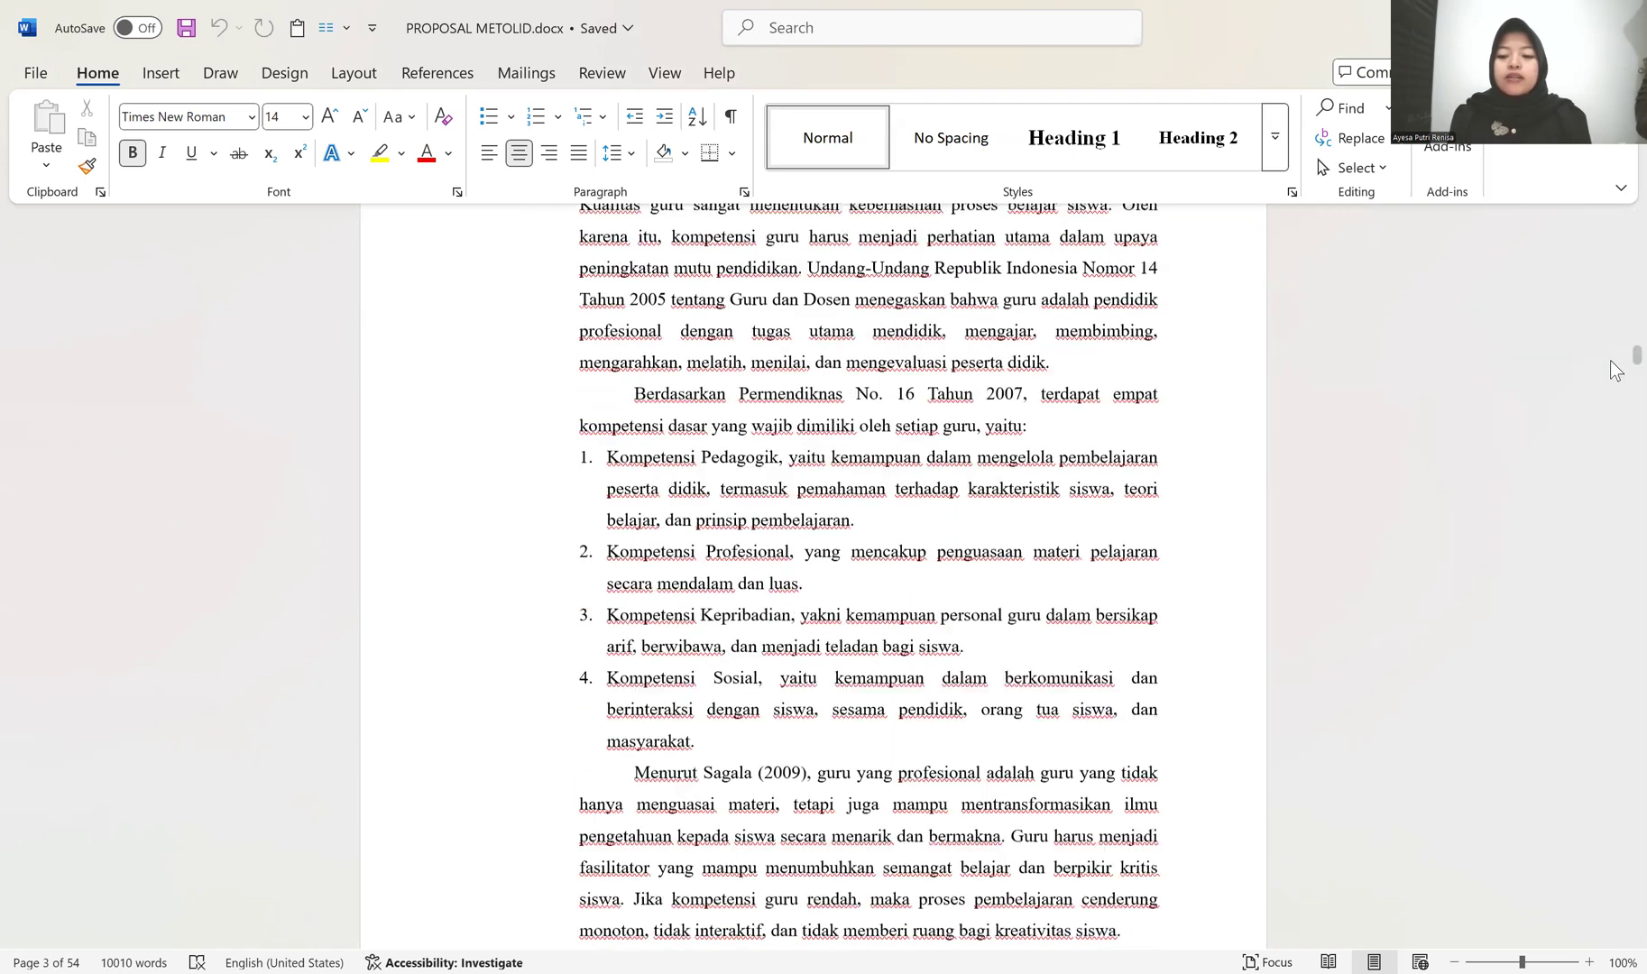
pyautogui.moveTo(1609, 597); pyautogui.dragTo(1612, 821)
pyautogui.scroll(-3, 1609, 731)
pyautogui.moveTo(1610, 762); pyautogui.dragTo(1609, 621)
pyautogui.scroll(8, 985, 747)
pyautogui.scroll(-7, 983, 749)
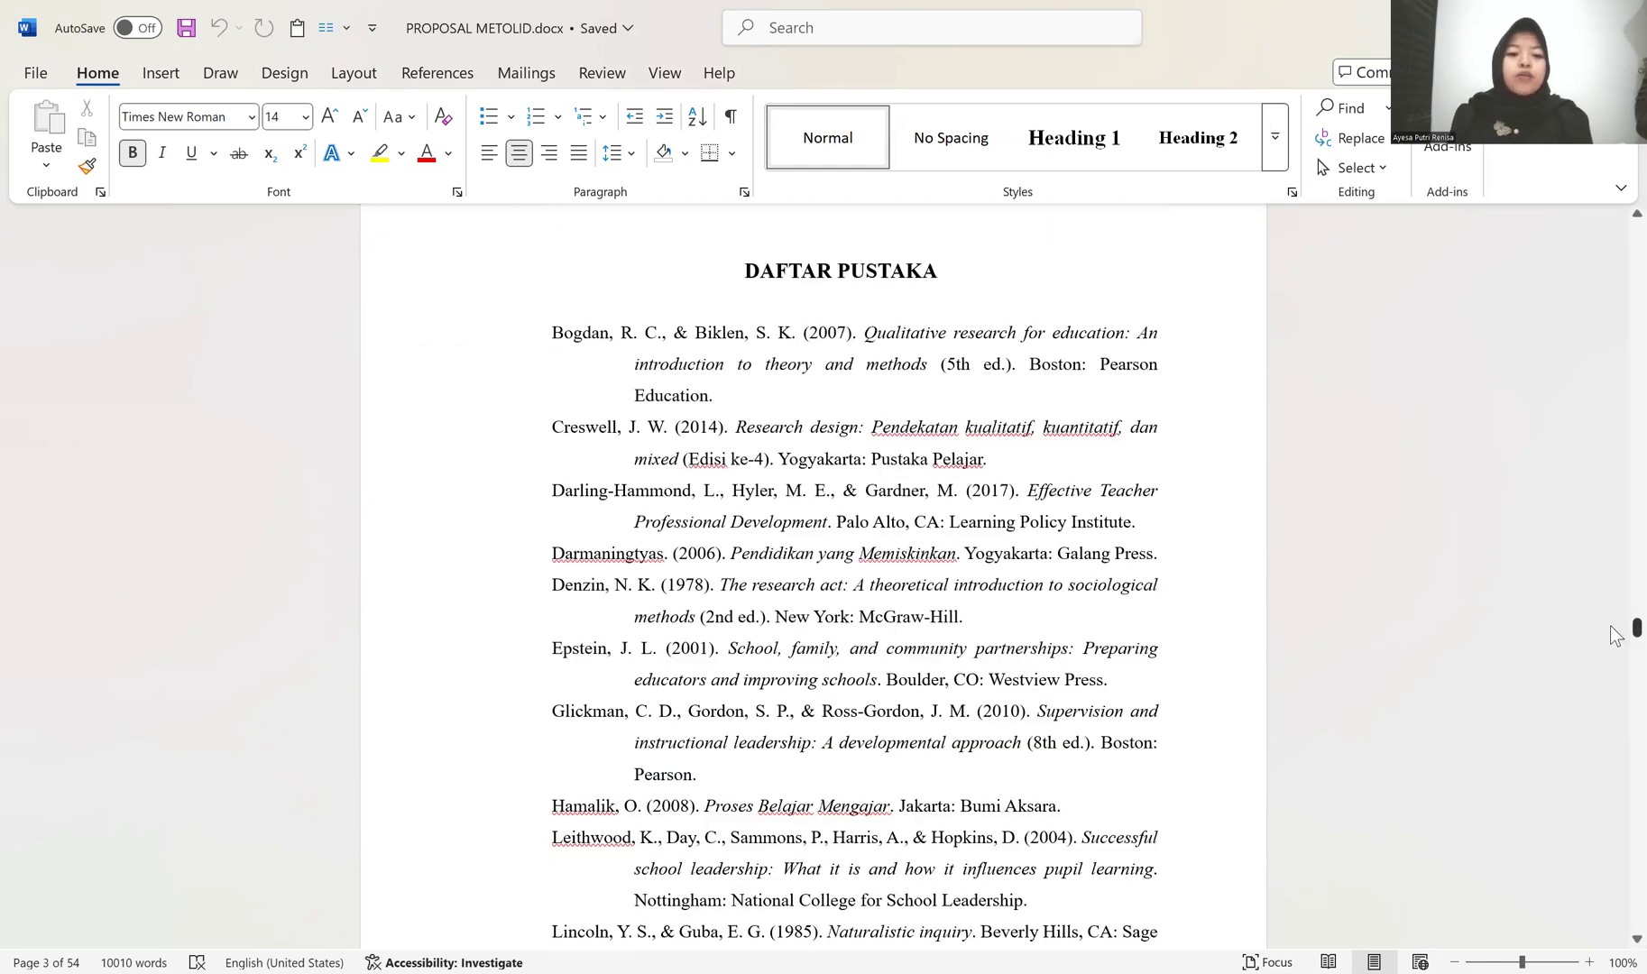
# Step: Reset the entire document to the Normal style and check the cover and foreword pages
pyautogui.hotkey('ctrl', 'Home')
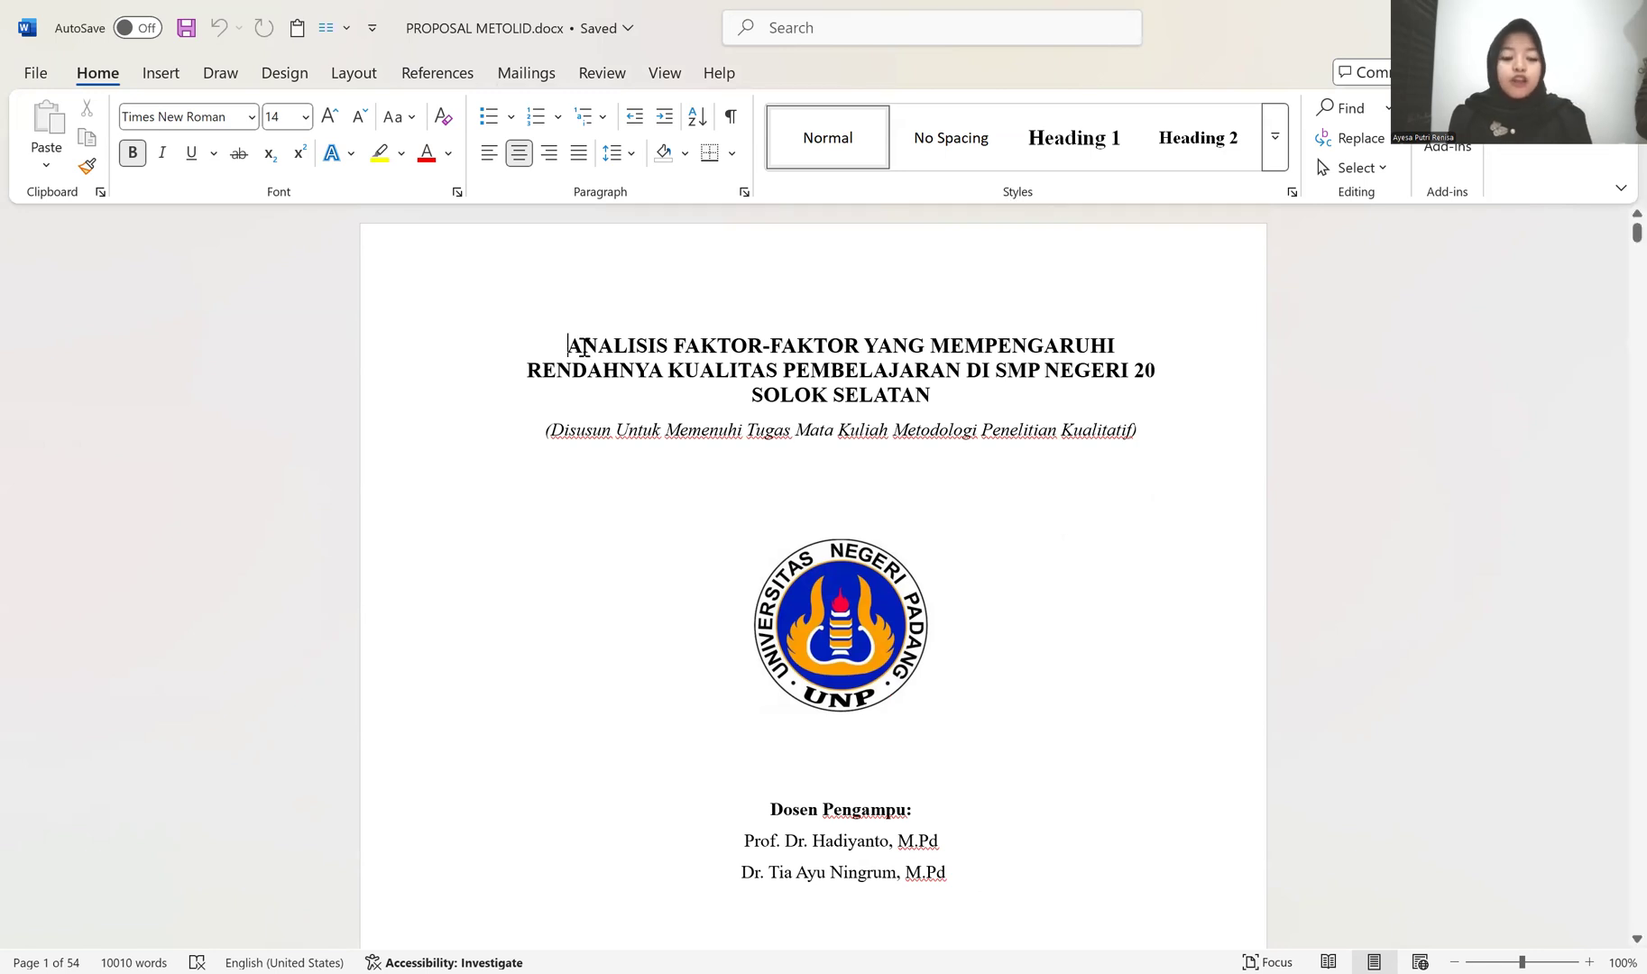
pyautogui.hotkey('ctrl', 'a')
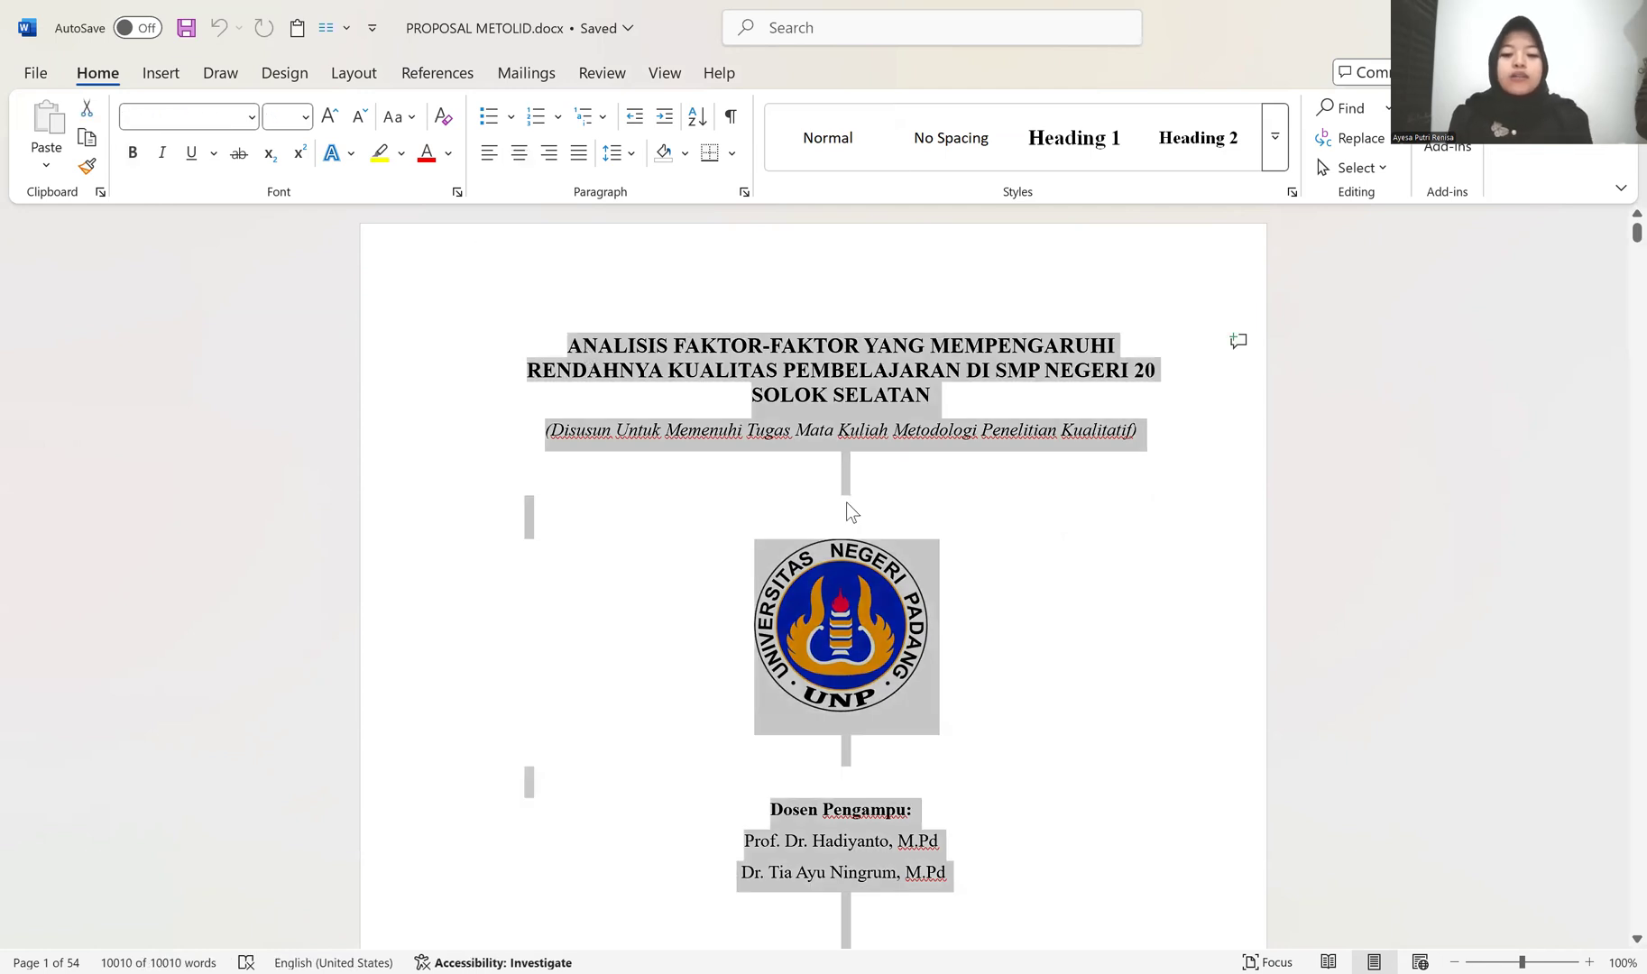
pyautogui.click(827, 137)
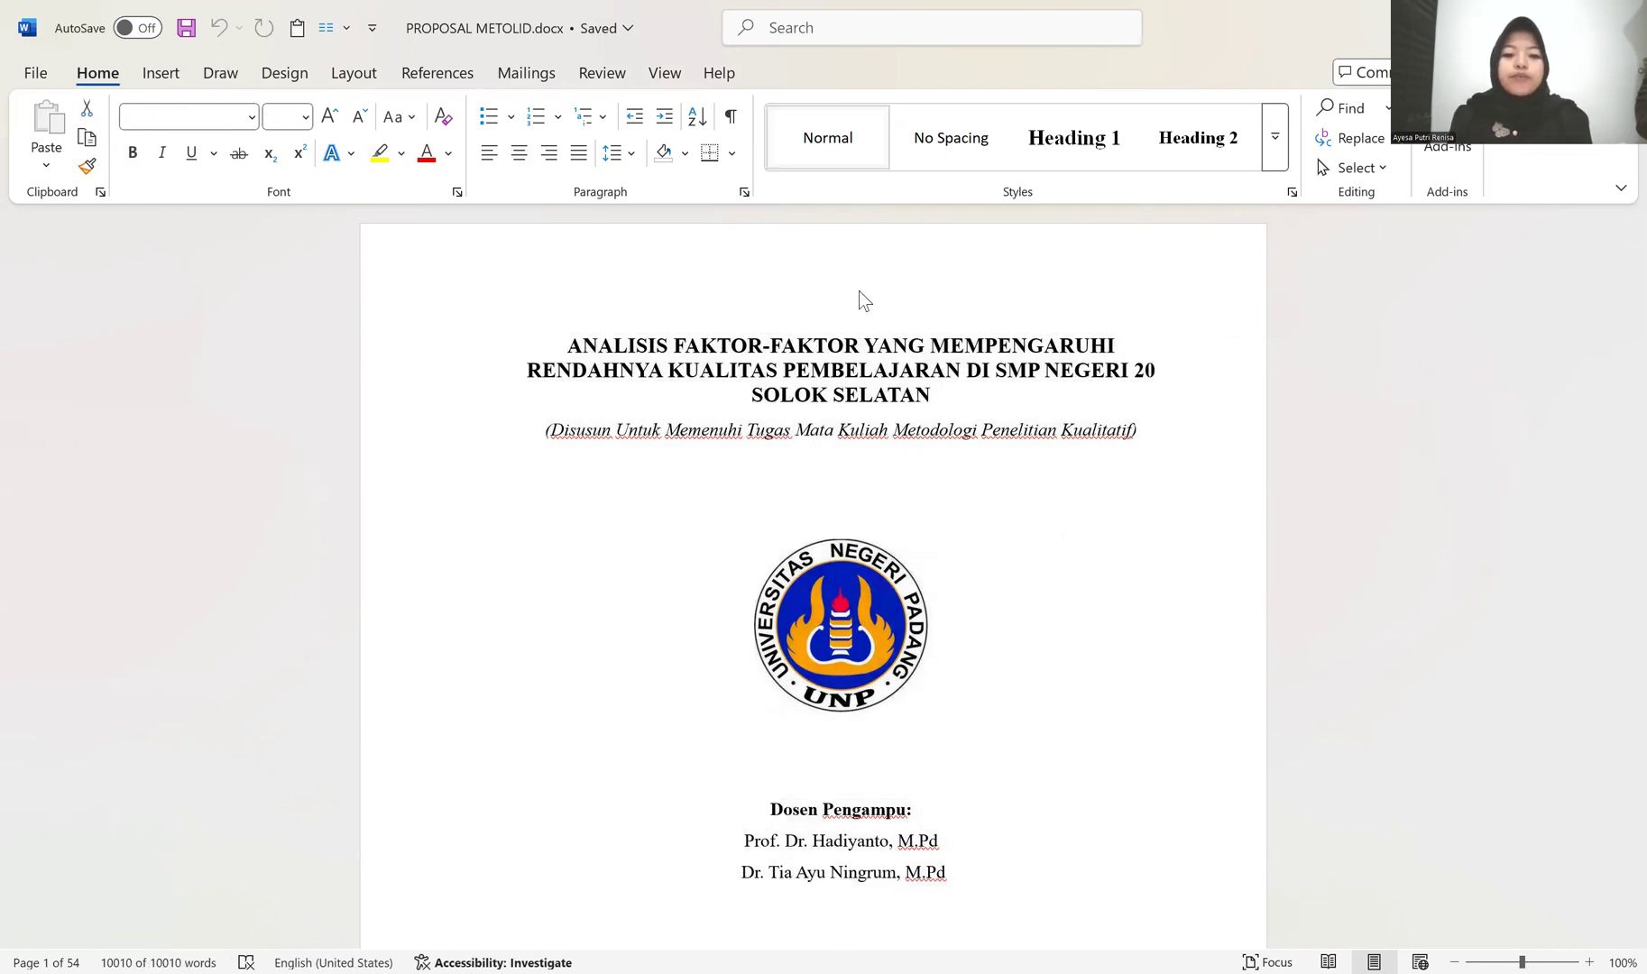
pyautogui.click(943, 542)
pyautogui.scroll(-20, 739, 477)
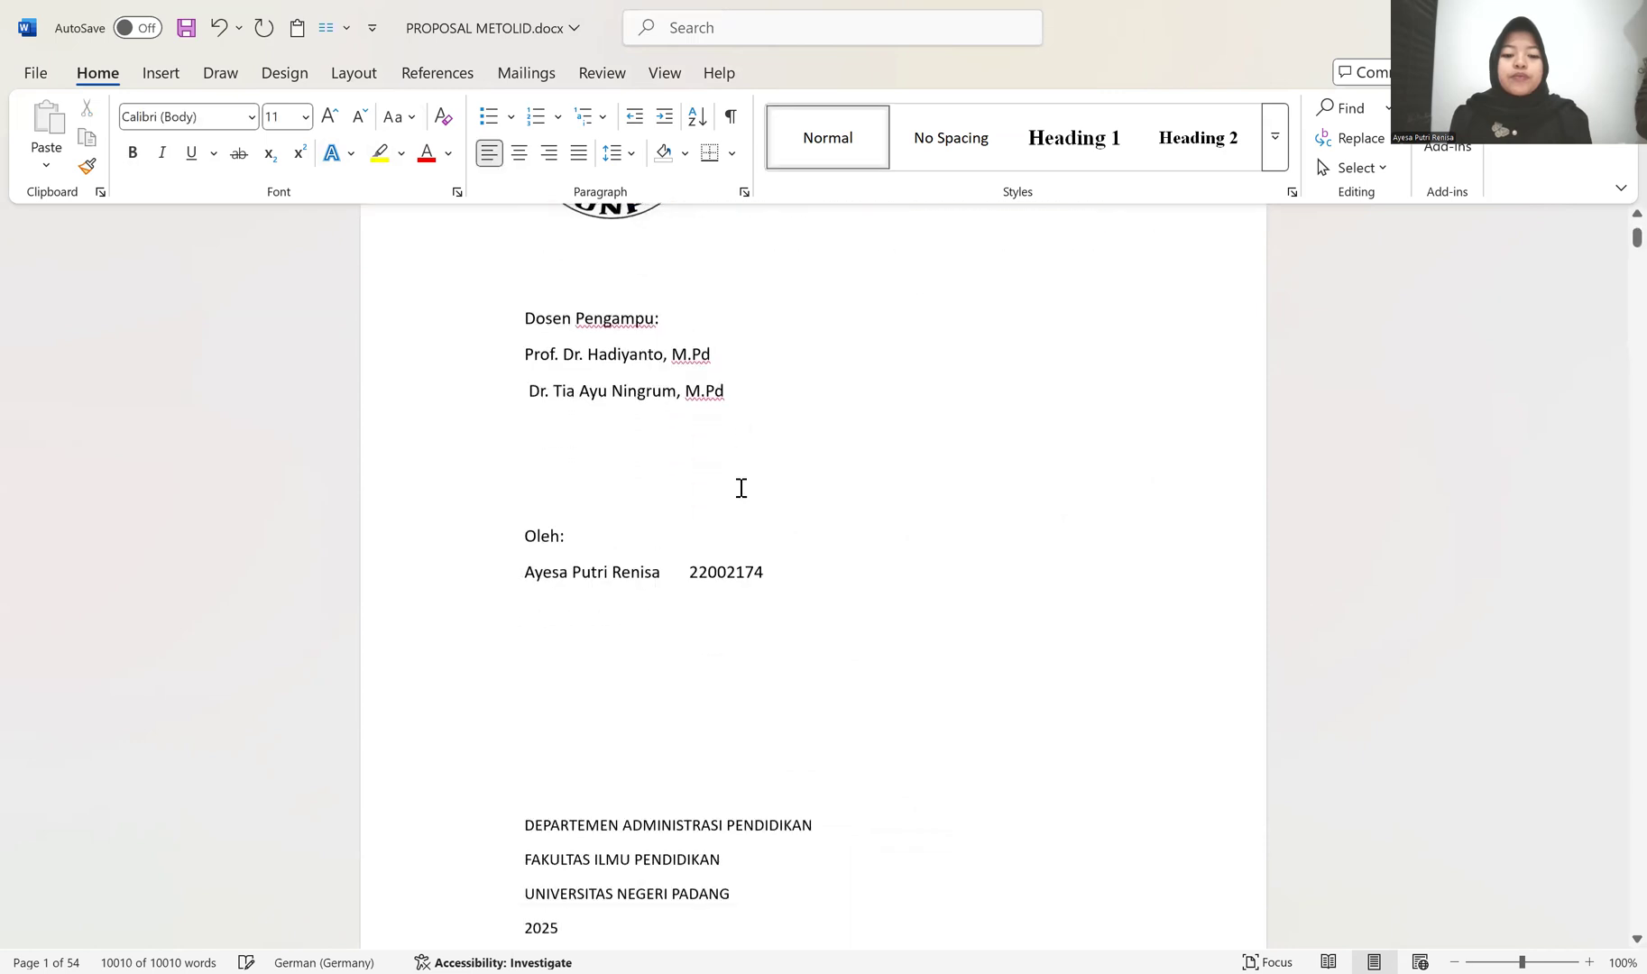
pyautogui.scroll(7, 738, 509)
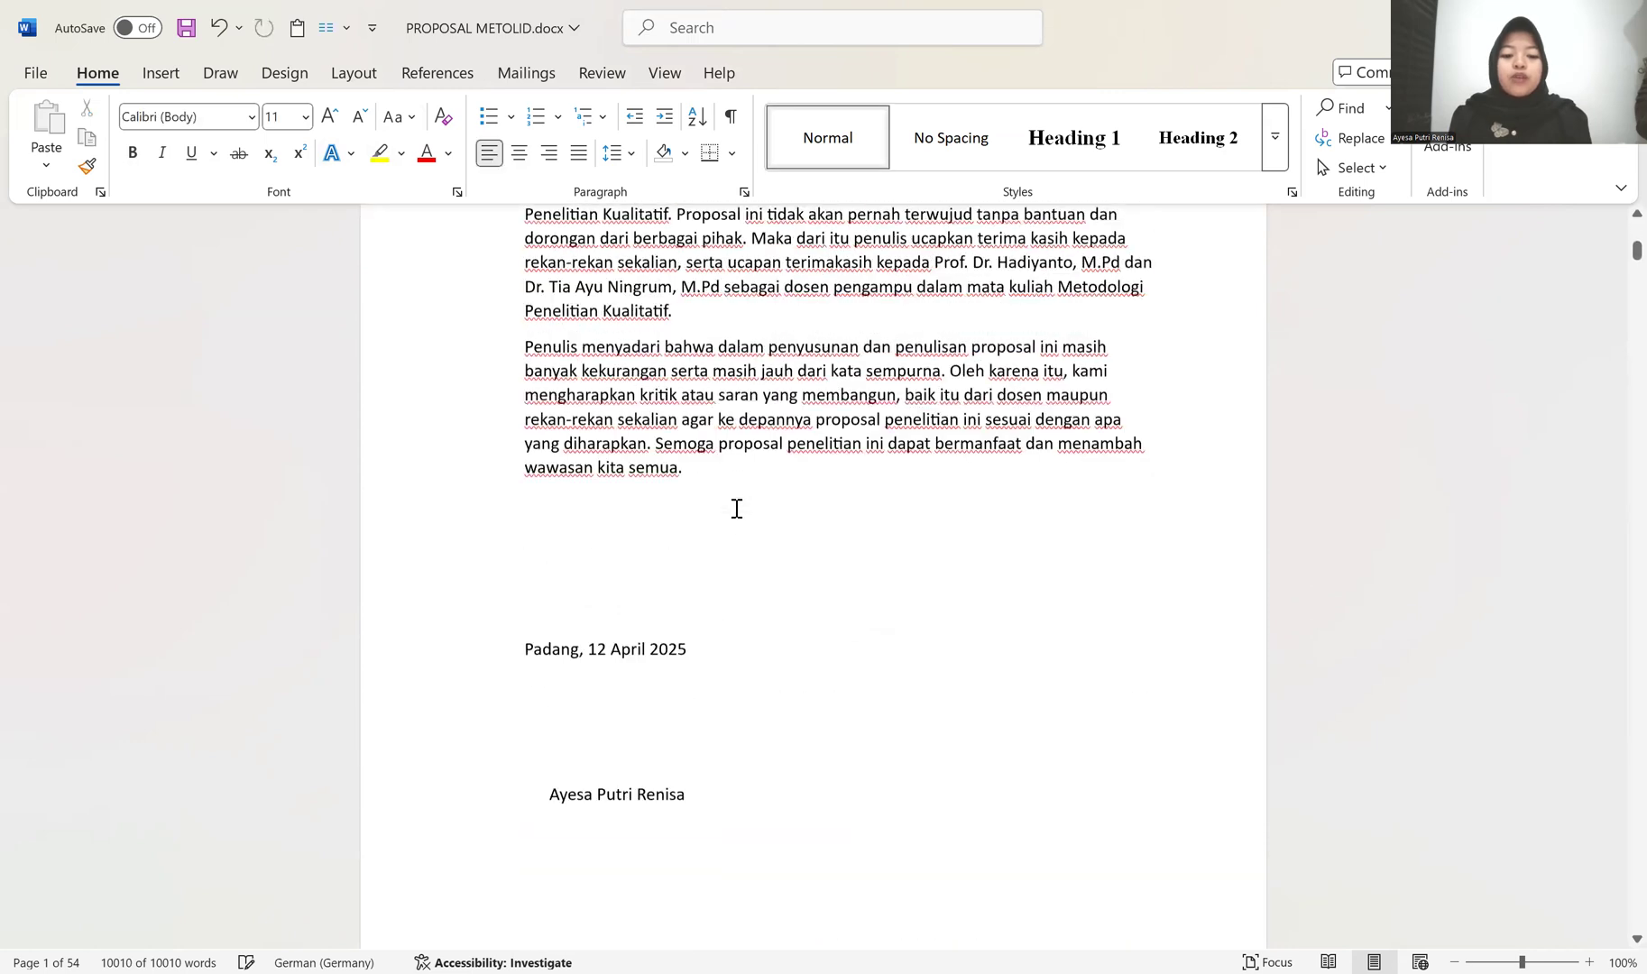
pyautogui.scroll(7, 735, 511)
pyautogui.scroll(-2, 735, 512)
pyautogui.scroll(2, 735, 509)
# Step: Set the font of the entire document to Times New Roman, size 12
pyautogui.hotkey('ctrl', 'a')
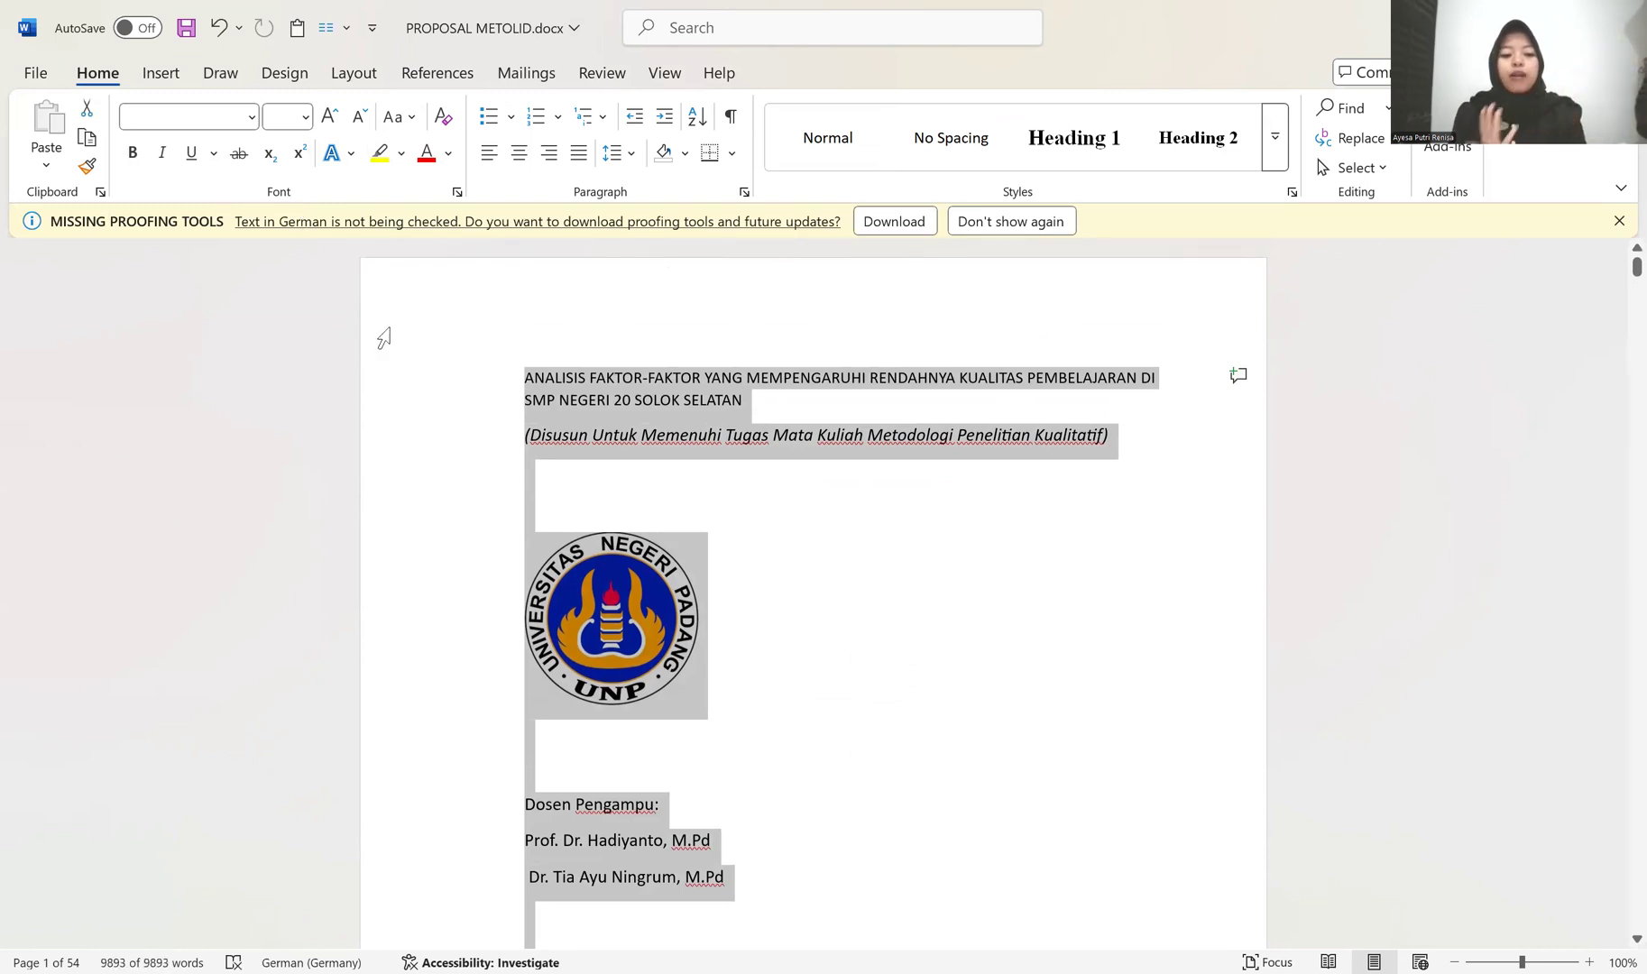
pyautogui.click(242, 114)
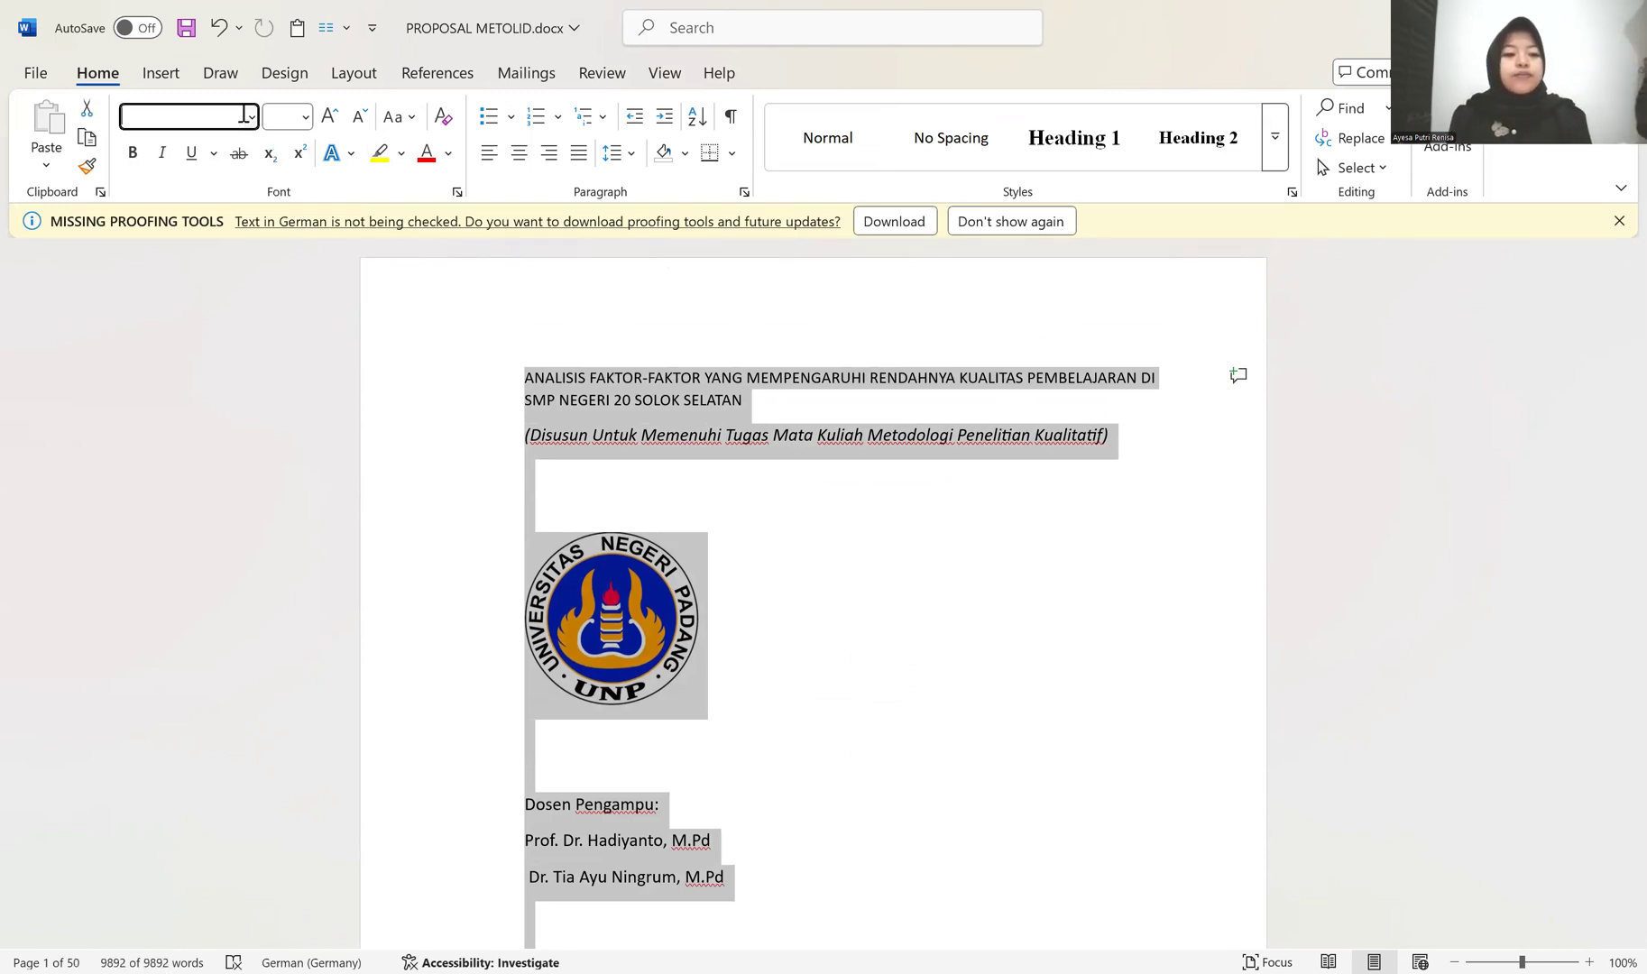
pyautogui.click(251, 118)
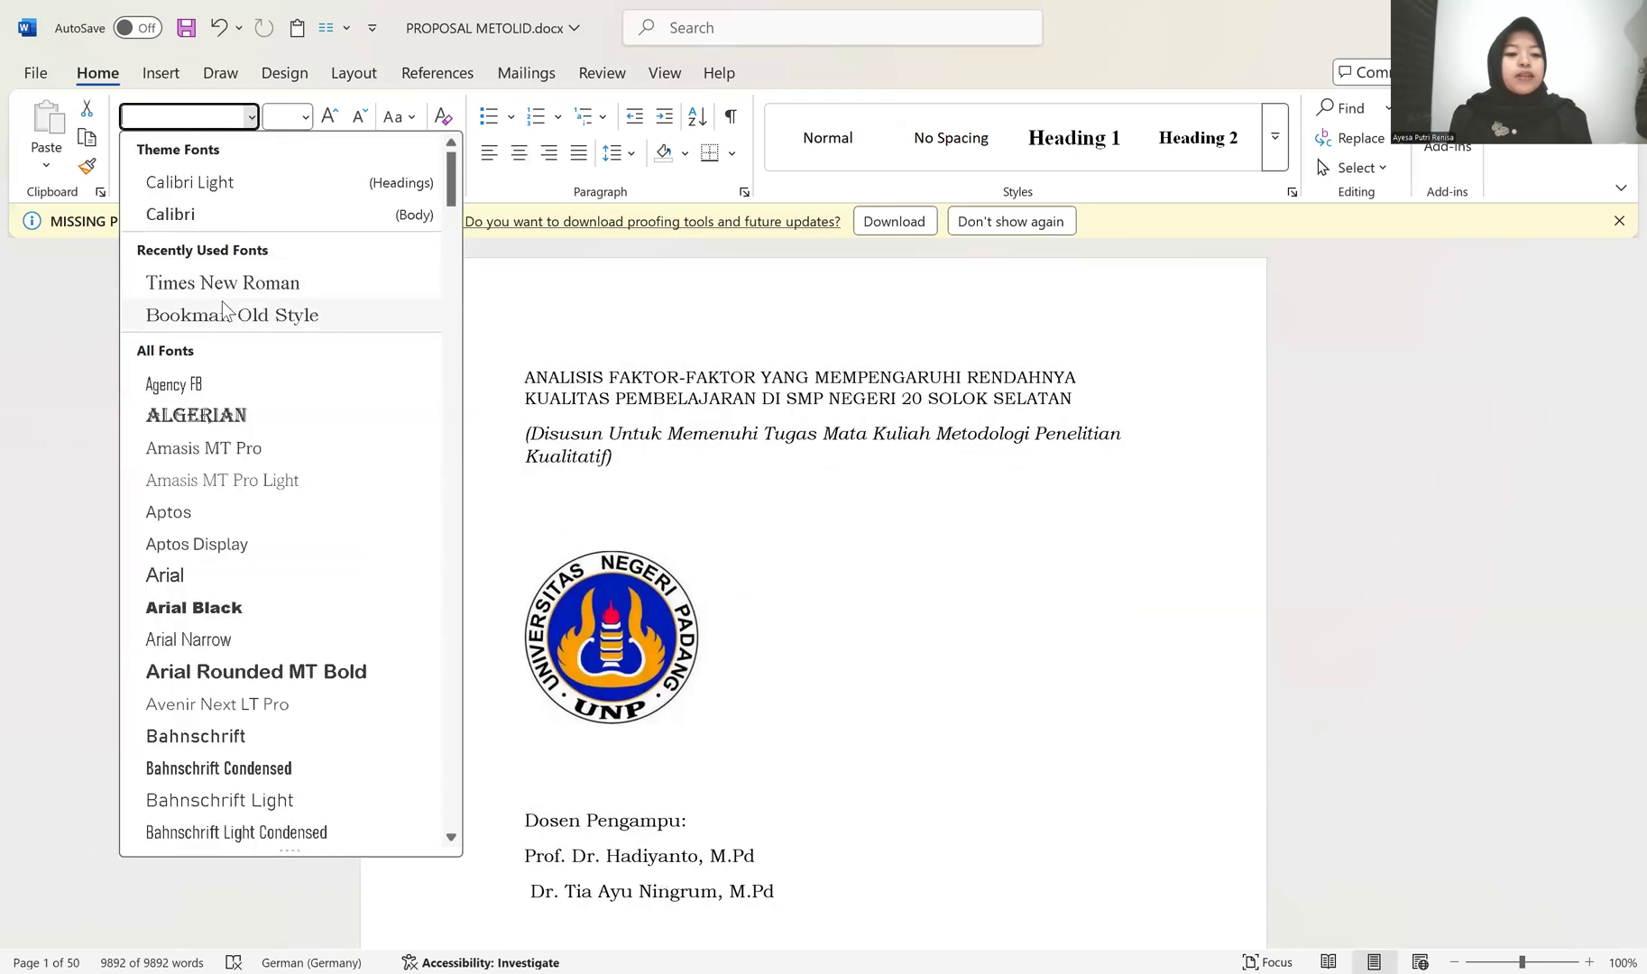
pyautogui.click(239, 286)
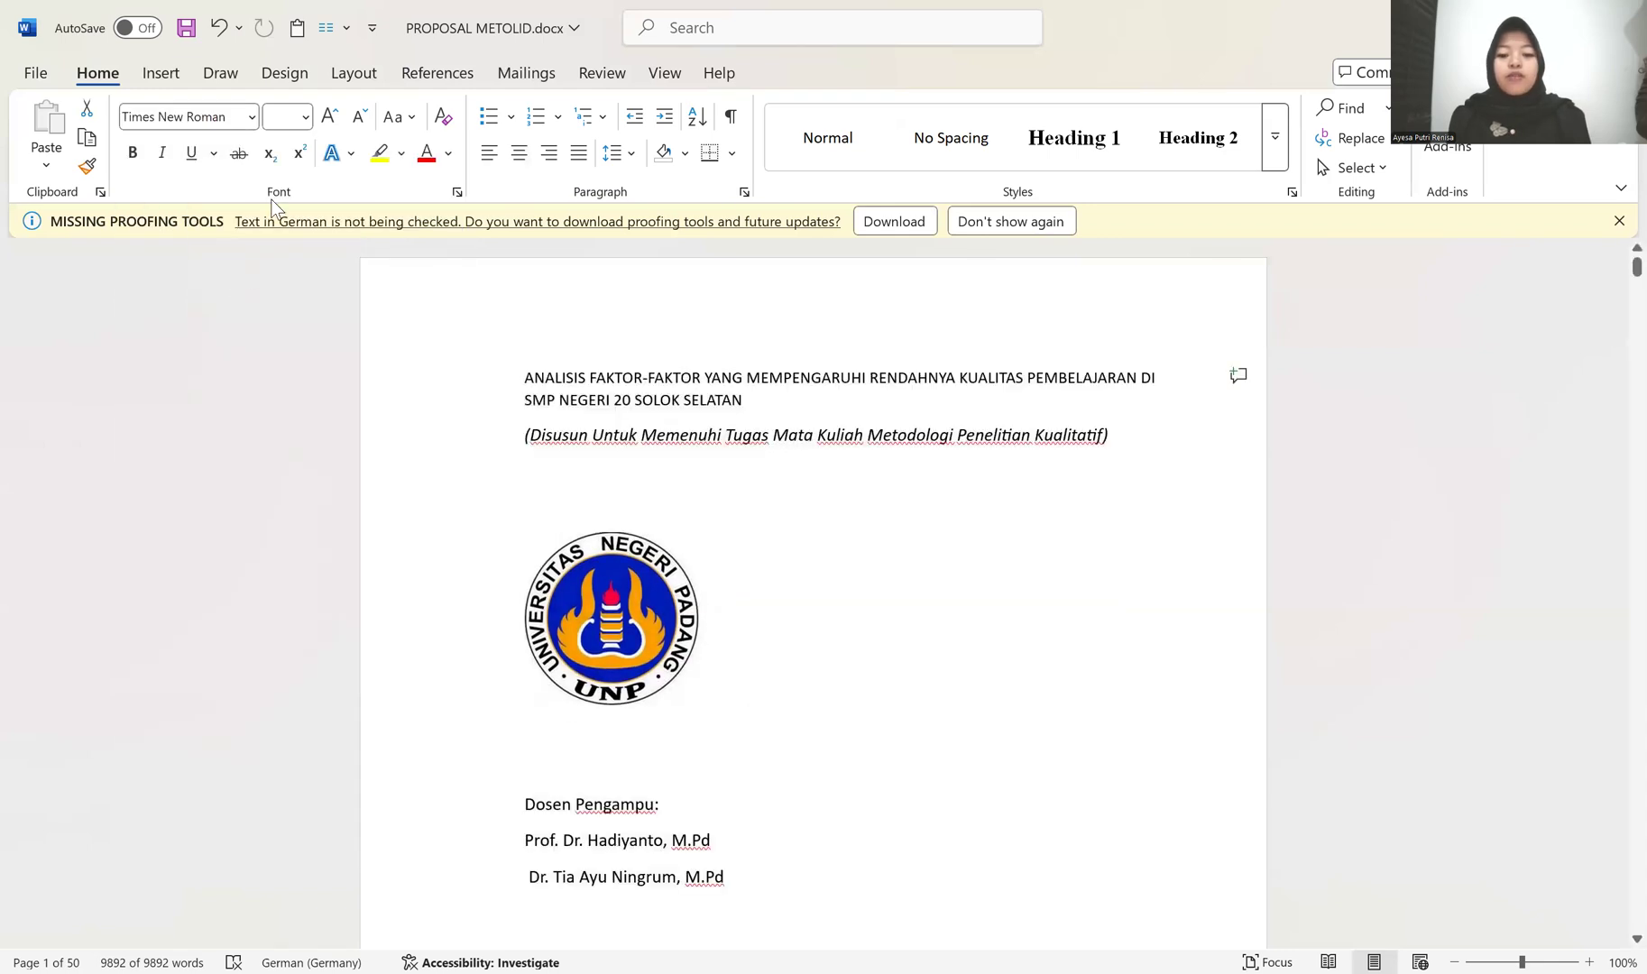
pyautogui.click(305, 117)
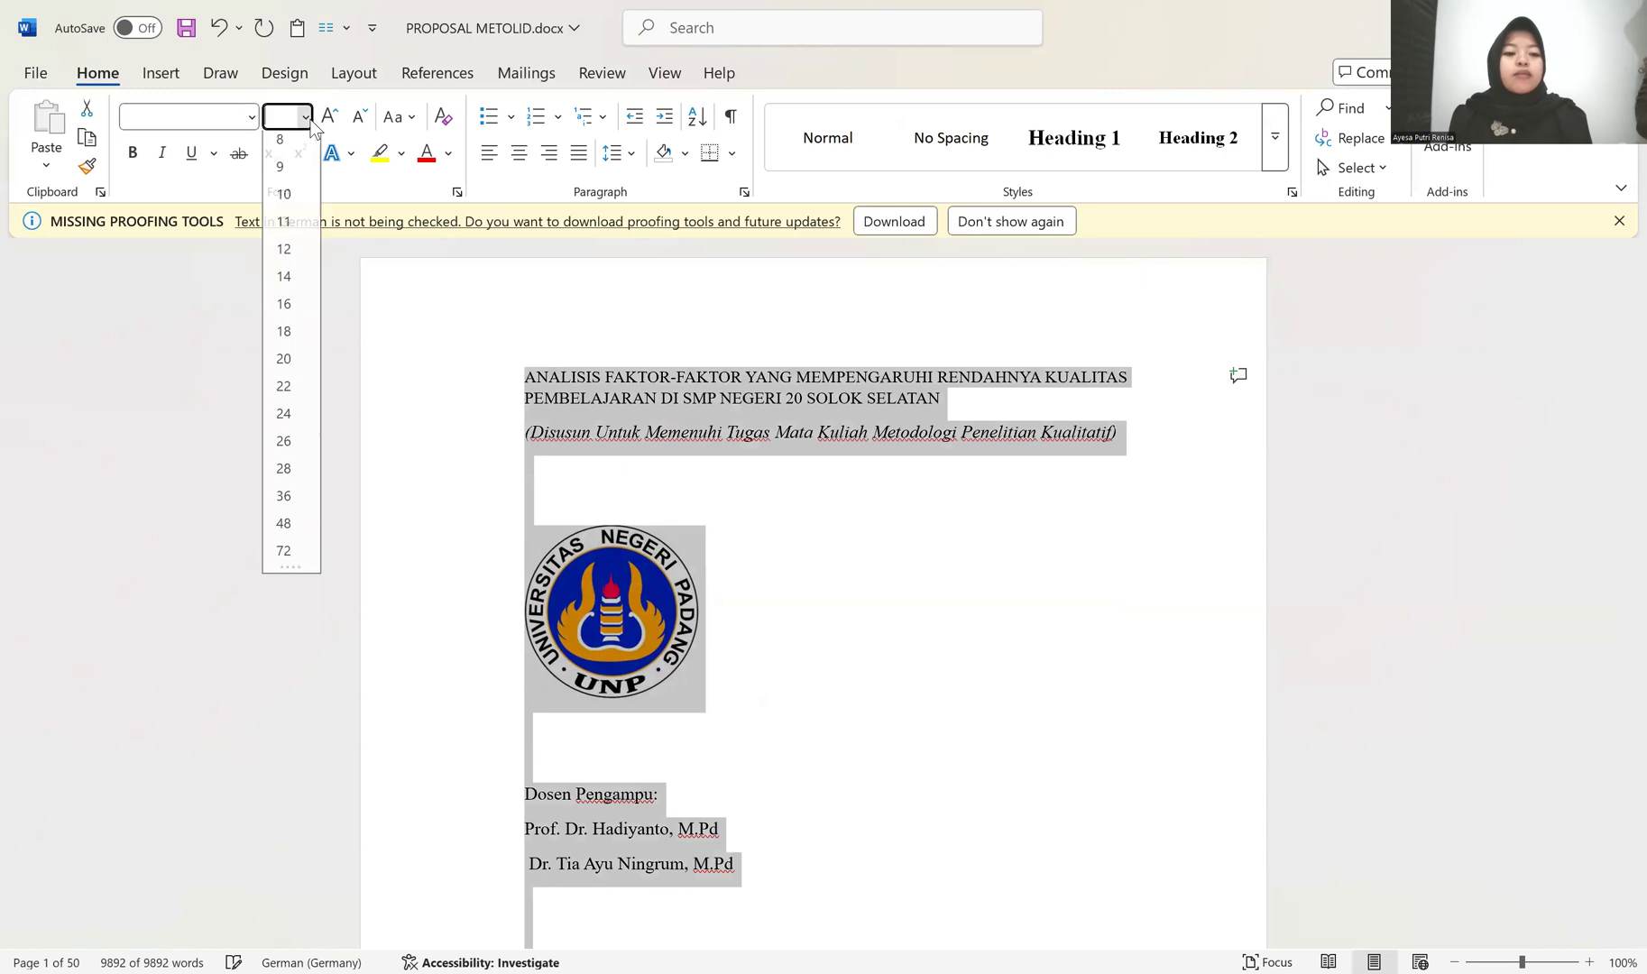
pyautogui.click(294, 260)
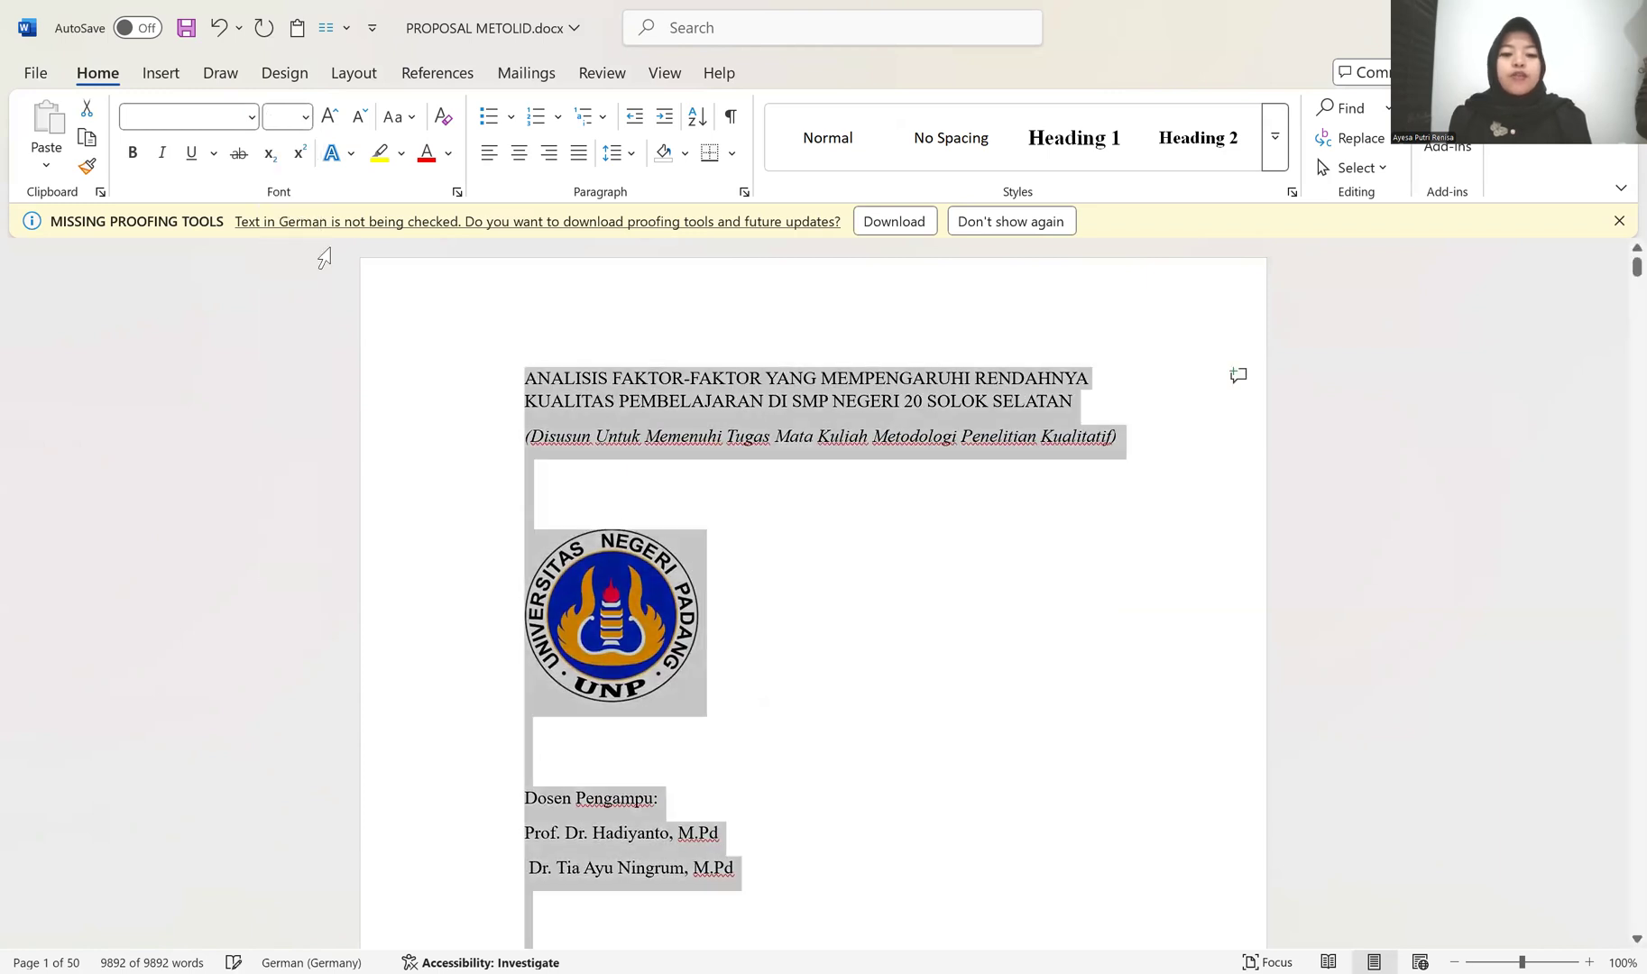
# Step: Justify all text in the document and check the cover and Kata Pengantar pages
pyautogui.click(580, 159)
pyautogui.click(899, 505)
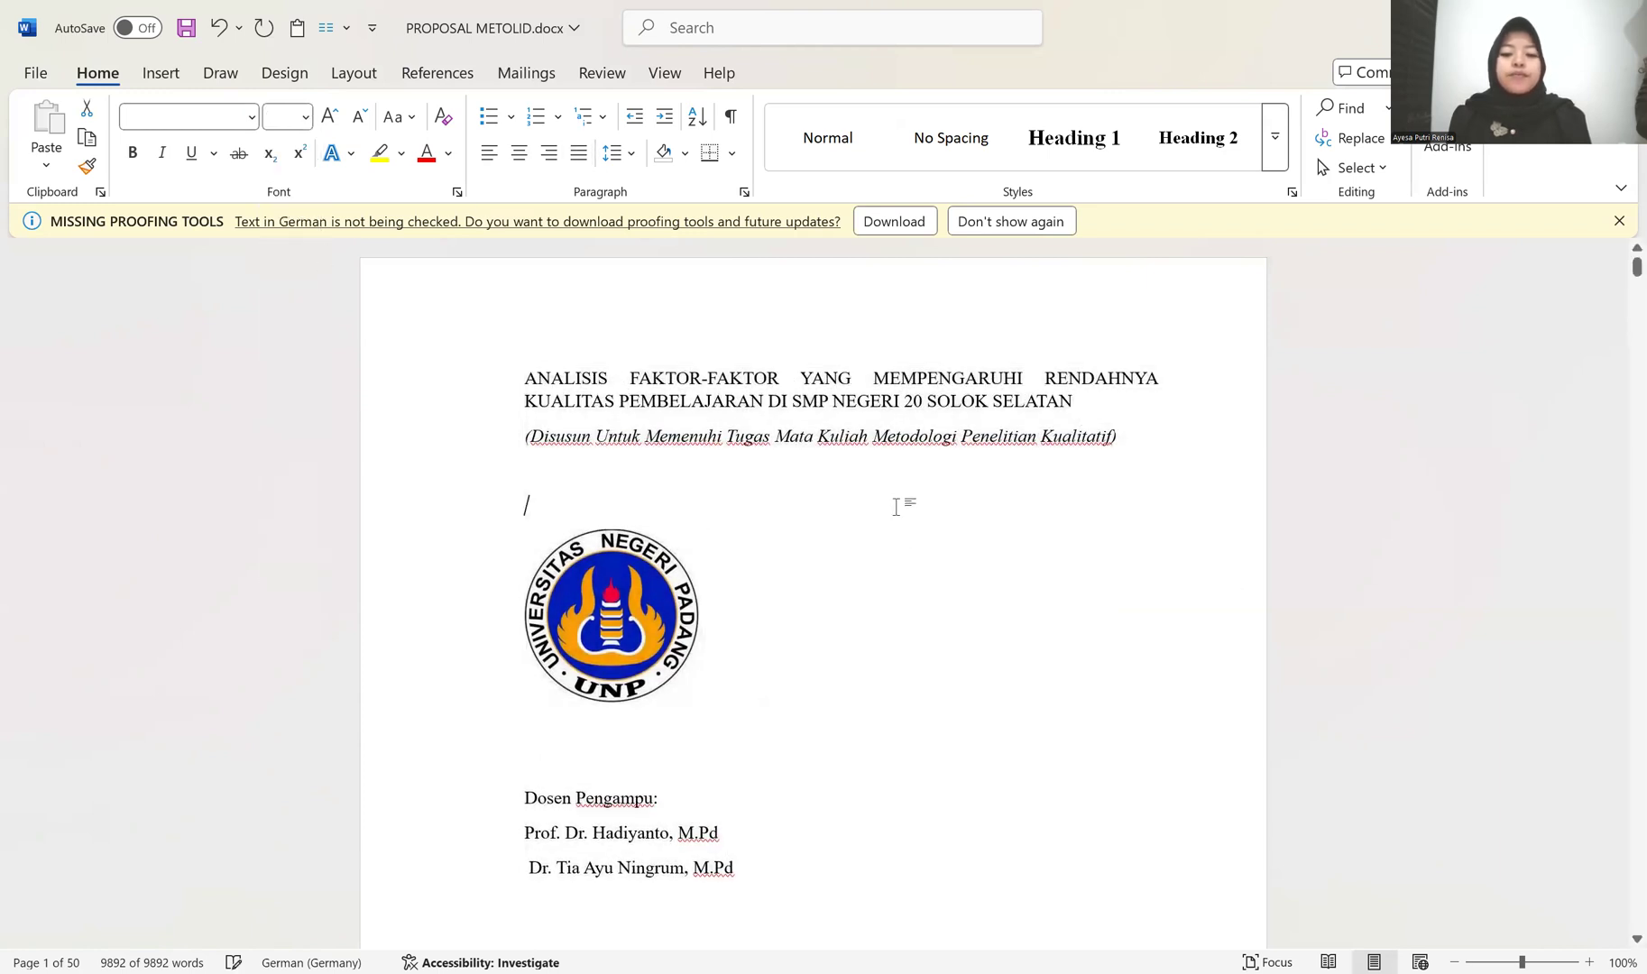
pyautogui.scroll(-15, 899, 505)
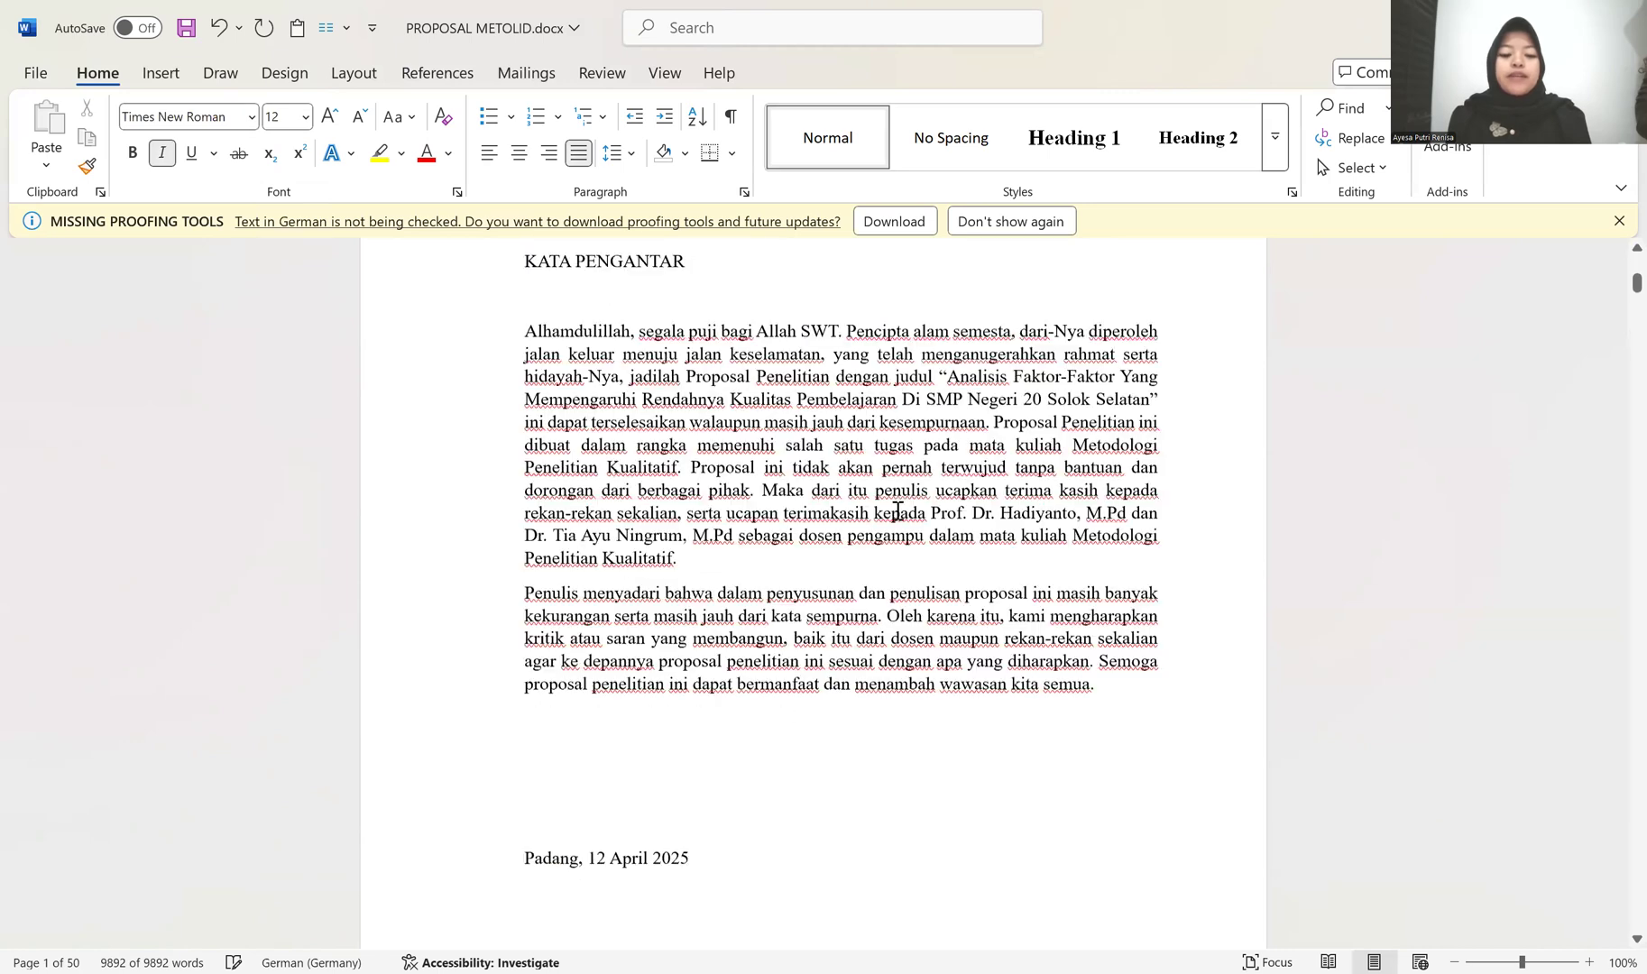
pyautogui.scroll(-10, 899, 512)
pyautogui.scroll(8, 896, 510)
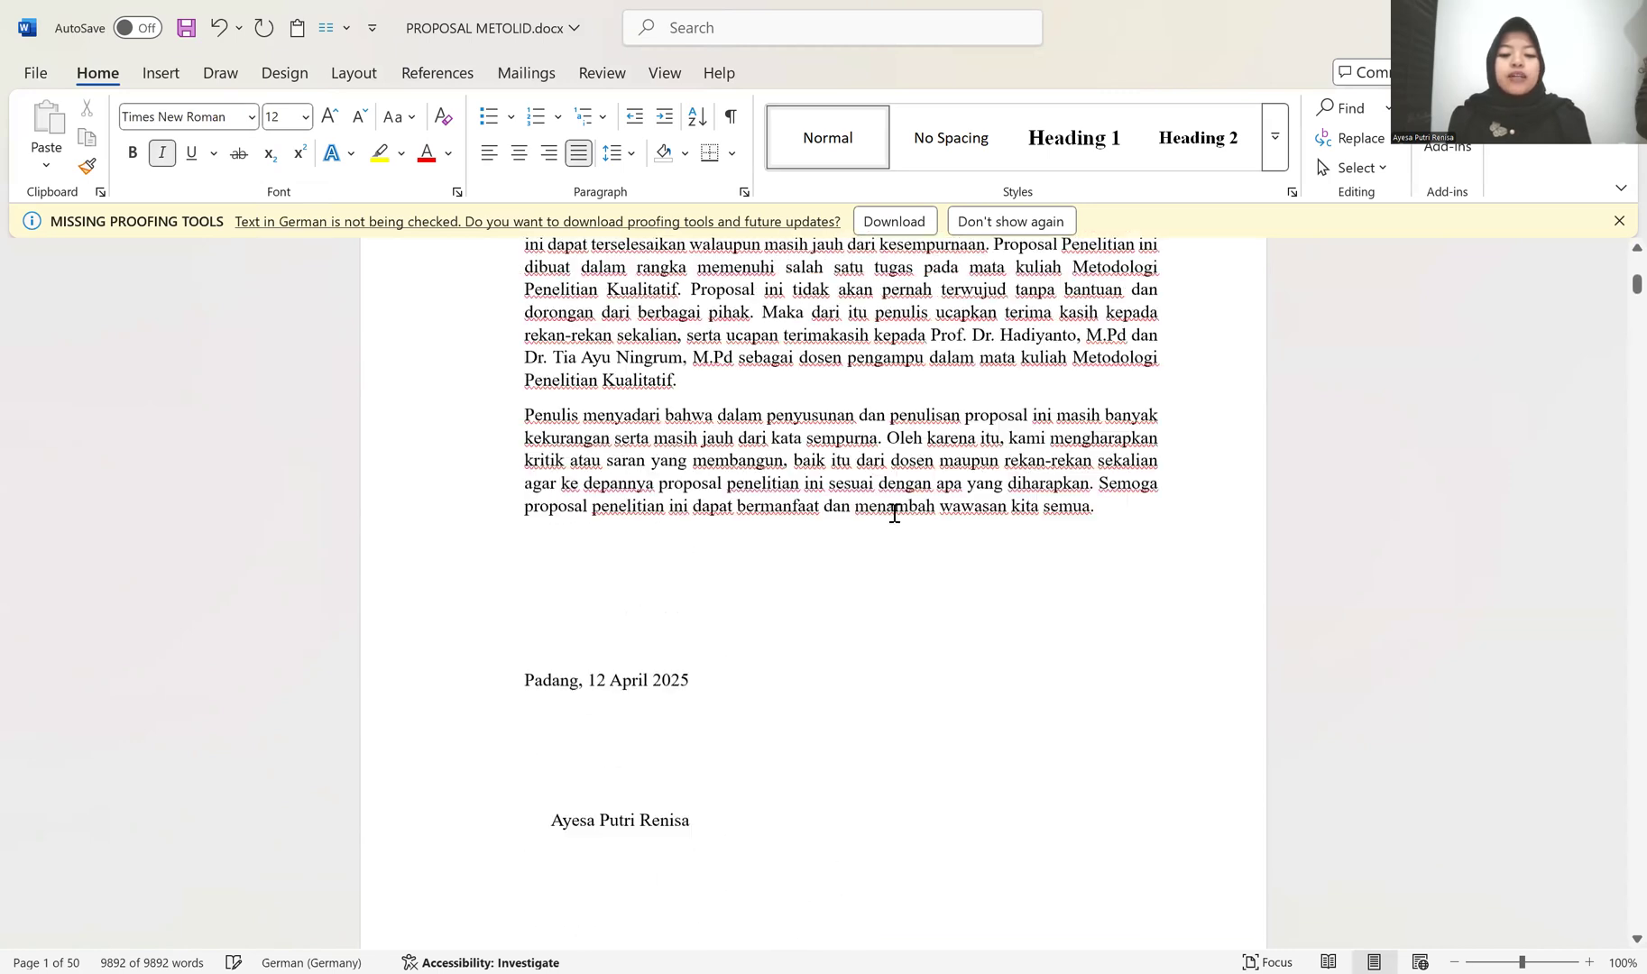
pyautogui.scroll(7, 894, 513)
pyautogui.scroll(9, 888, 515)
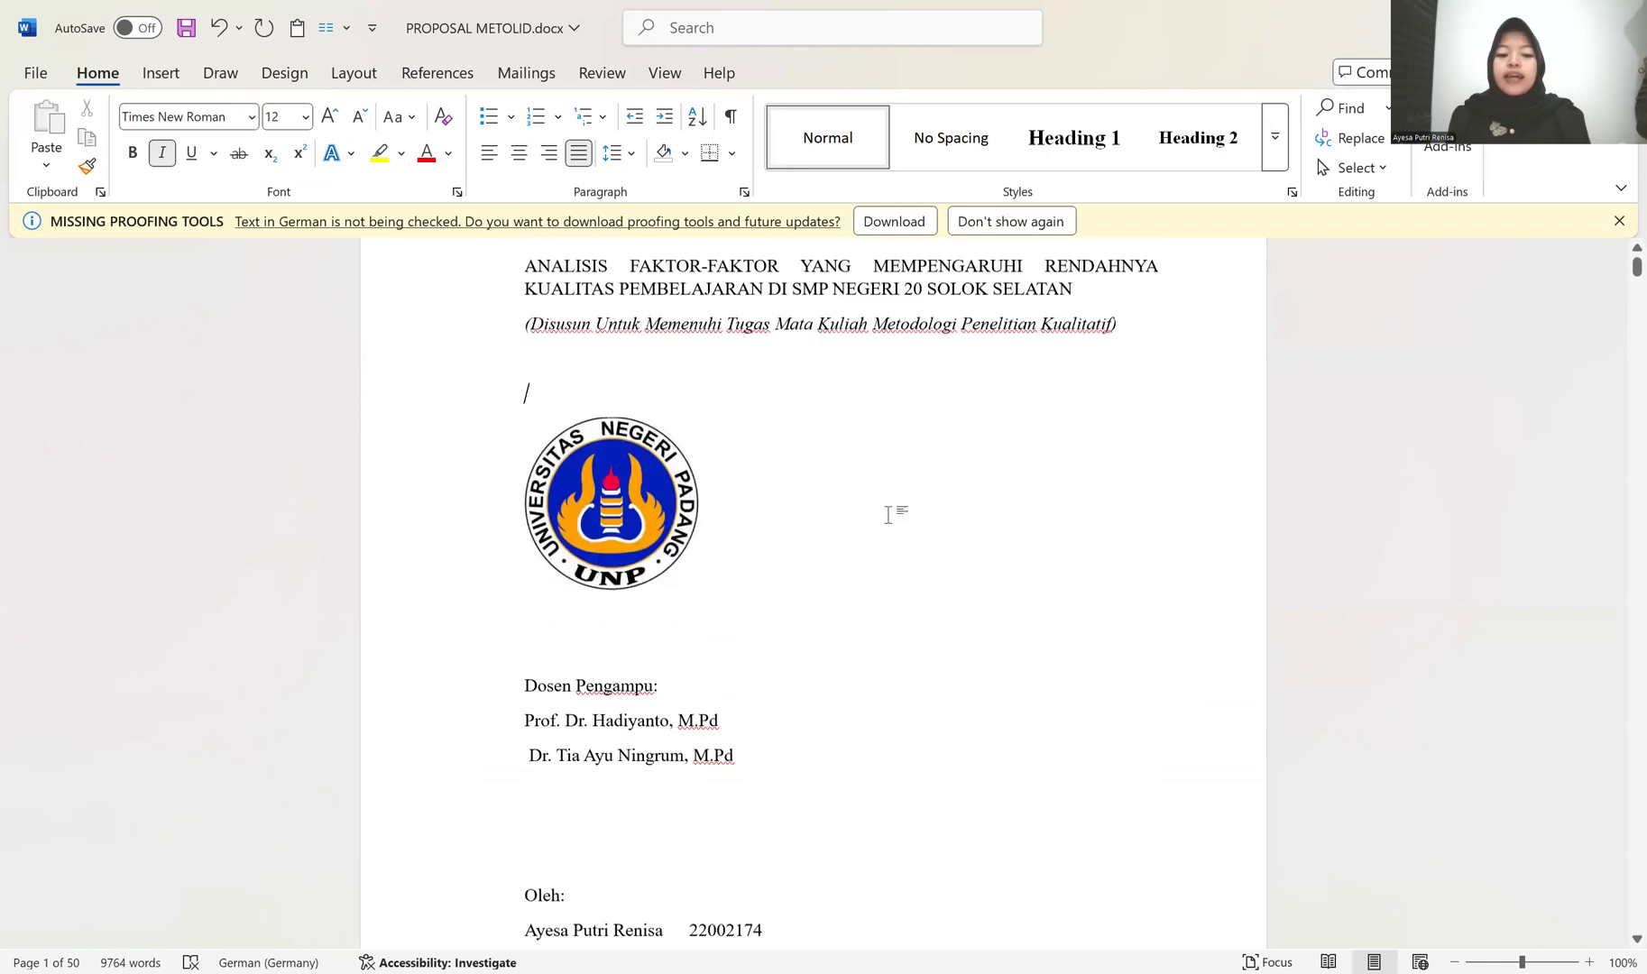
pyautogui.scroll(-8, 539, 446)
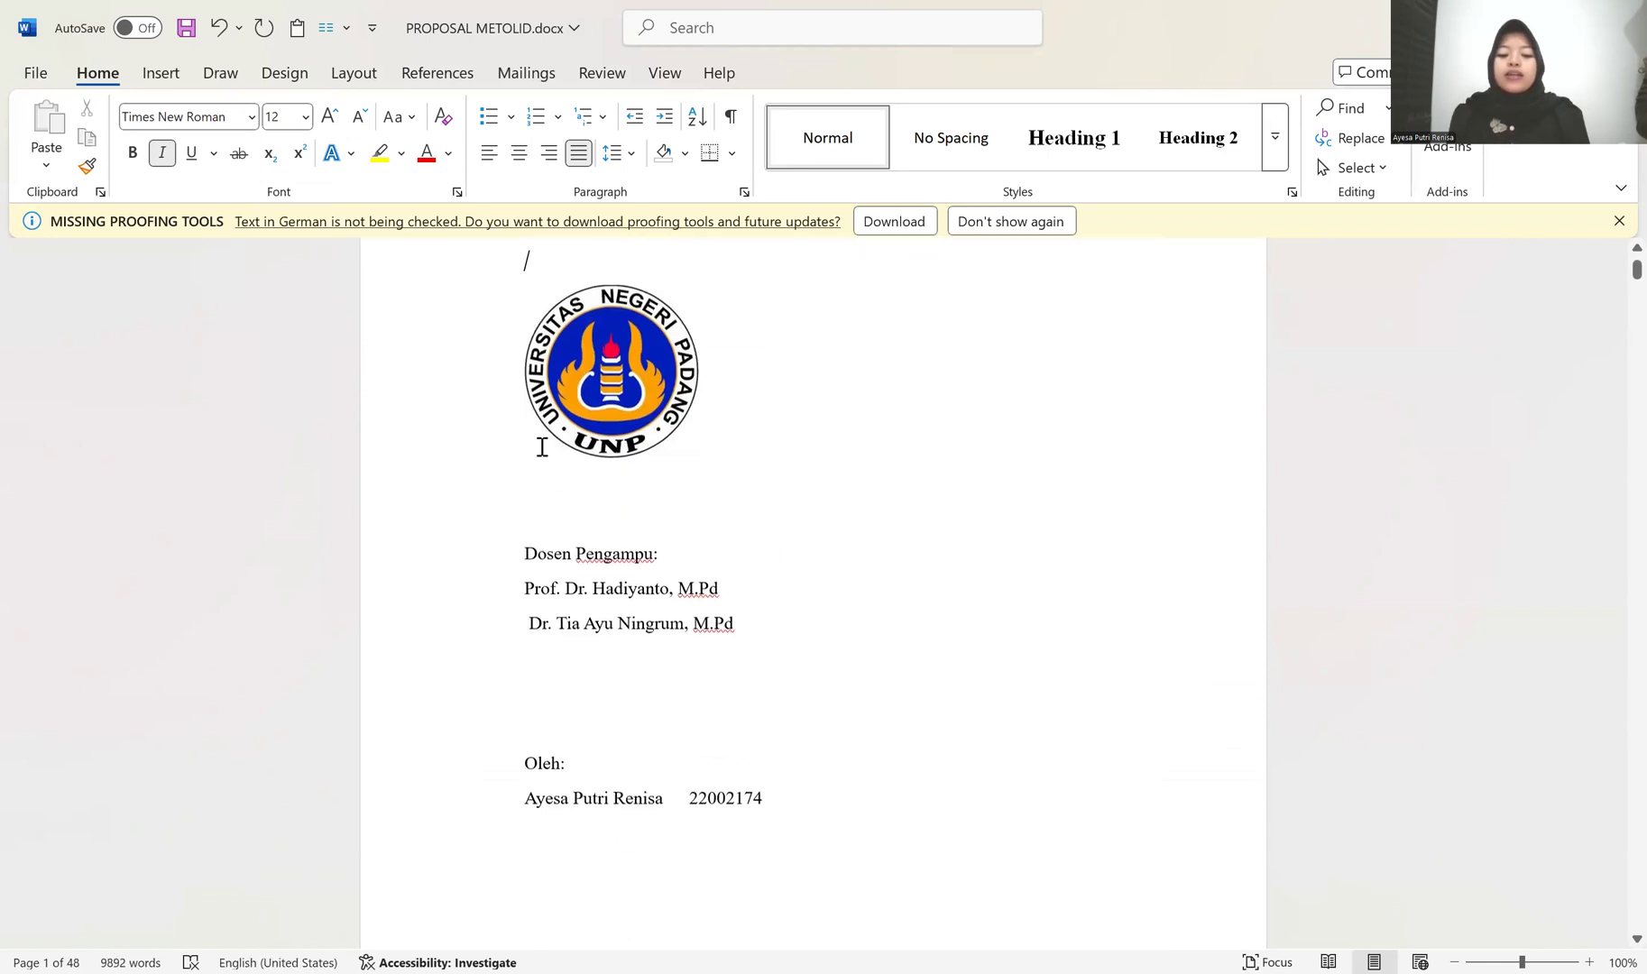
pyautogui.scroll(-2, 543, 448)
pyautogui.scroll(10, 543, 449)
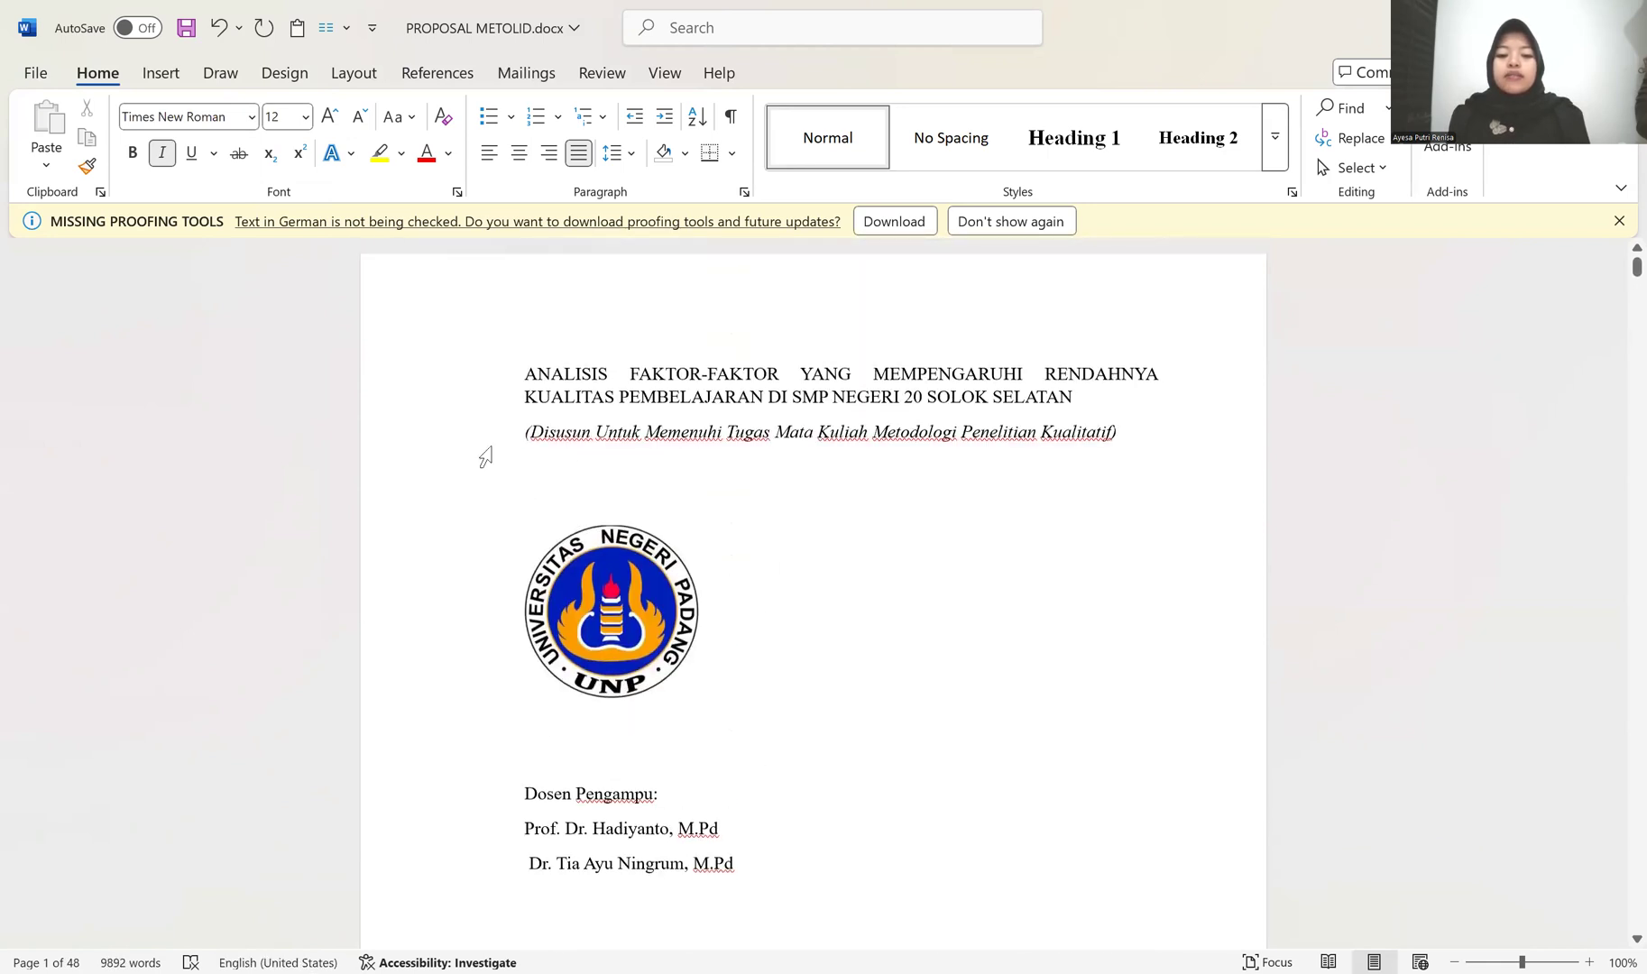
# Step: Center all content on the cover page, from the title to the year 2025, and make it bold
pyautogui.moveTo(463, 390); pyautogui.dragTo(499, 849)
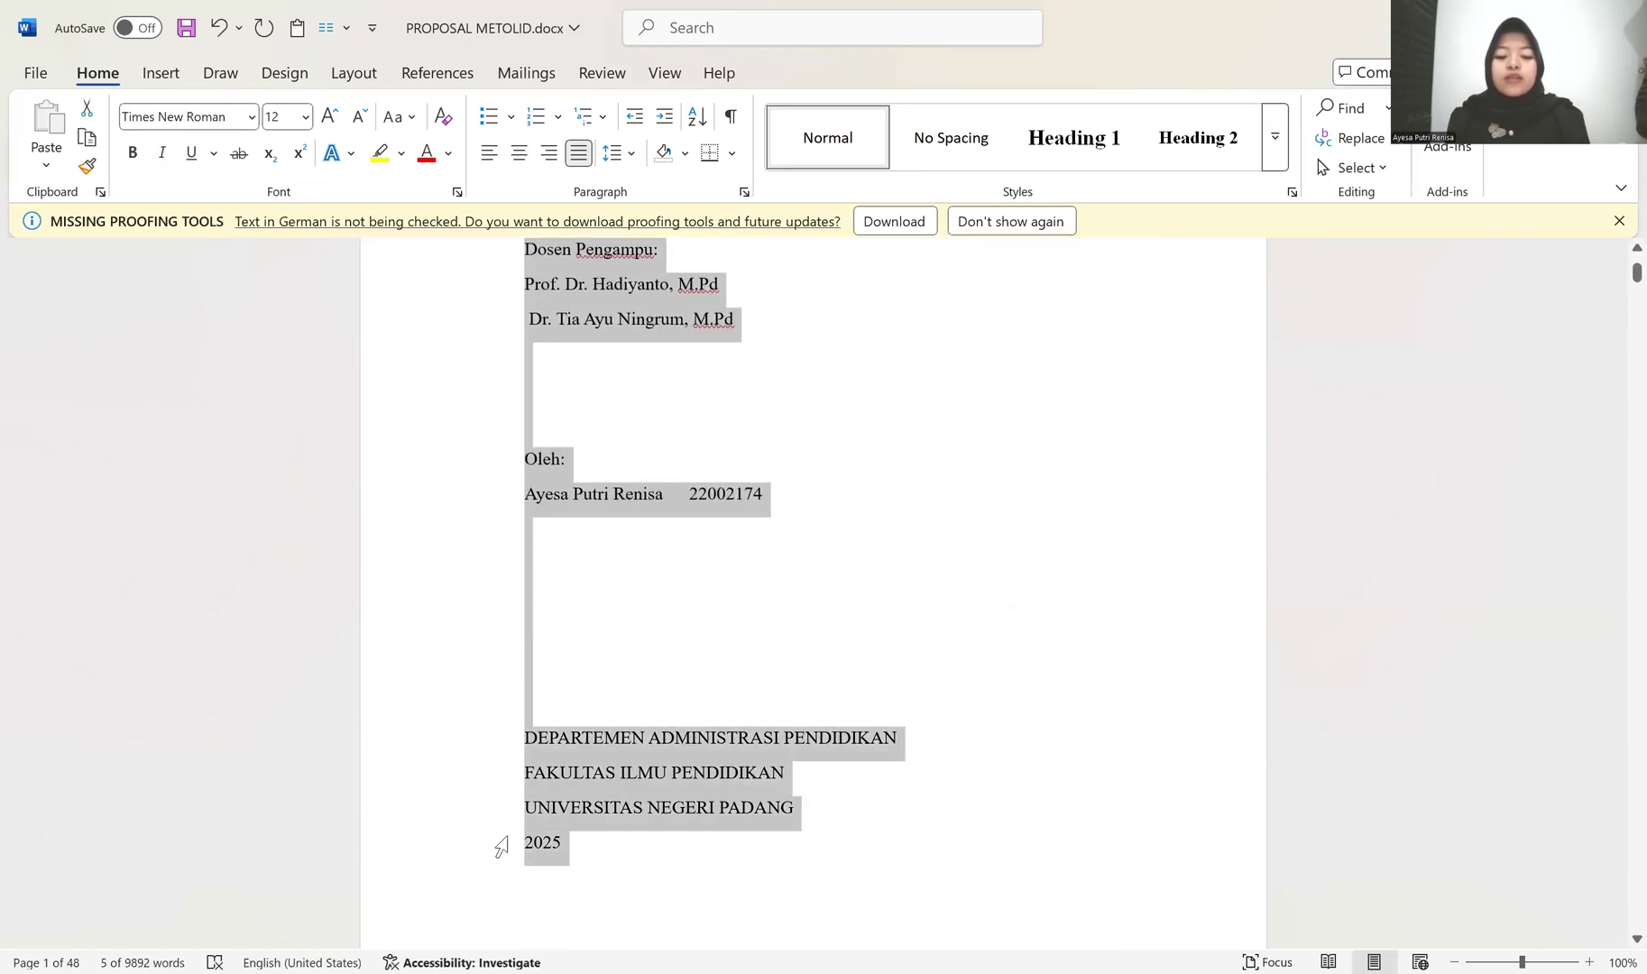
pyautogui.click(519, 153)
pyautogui.click(132, 152)
# Step: Remove bold from the two lecturers' names and from the author's name and student number line on the cover
pyautogui.scroll(5, 386, 533)
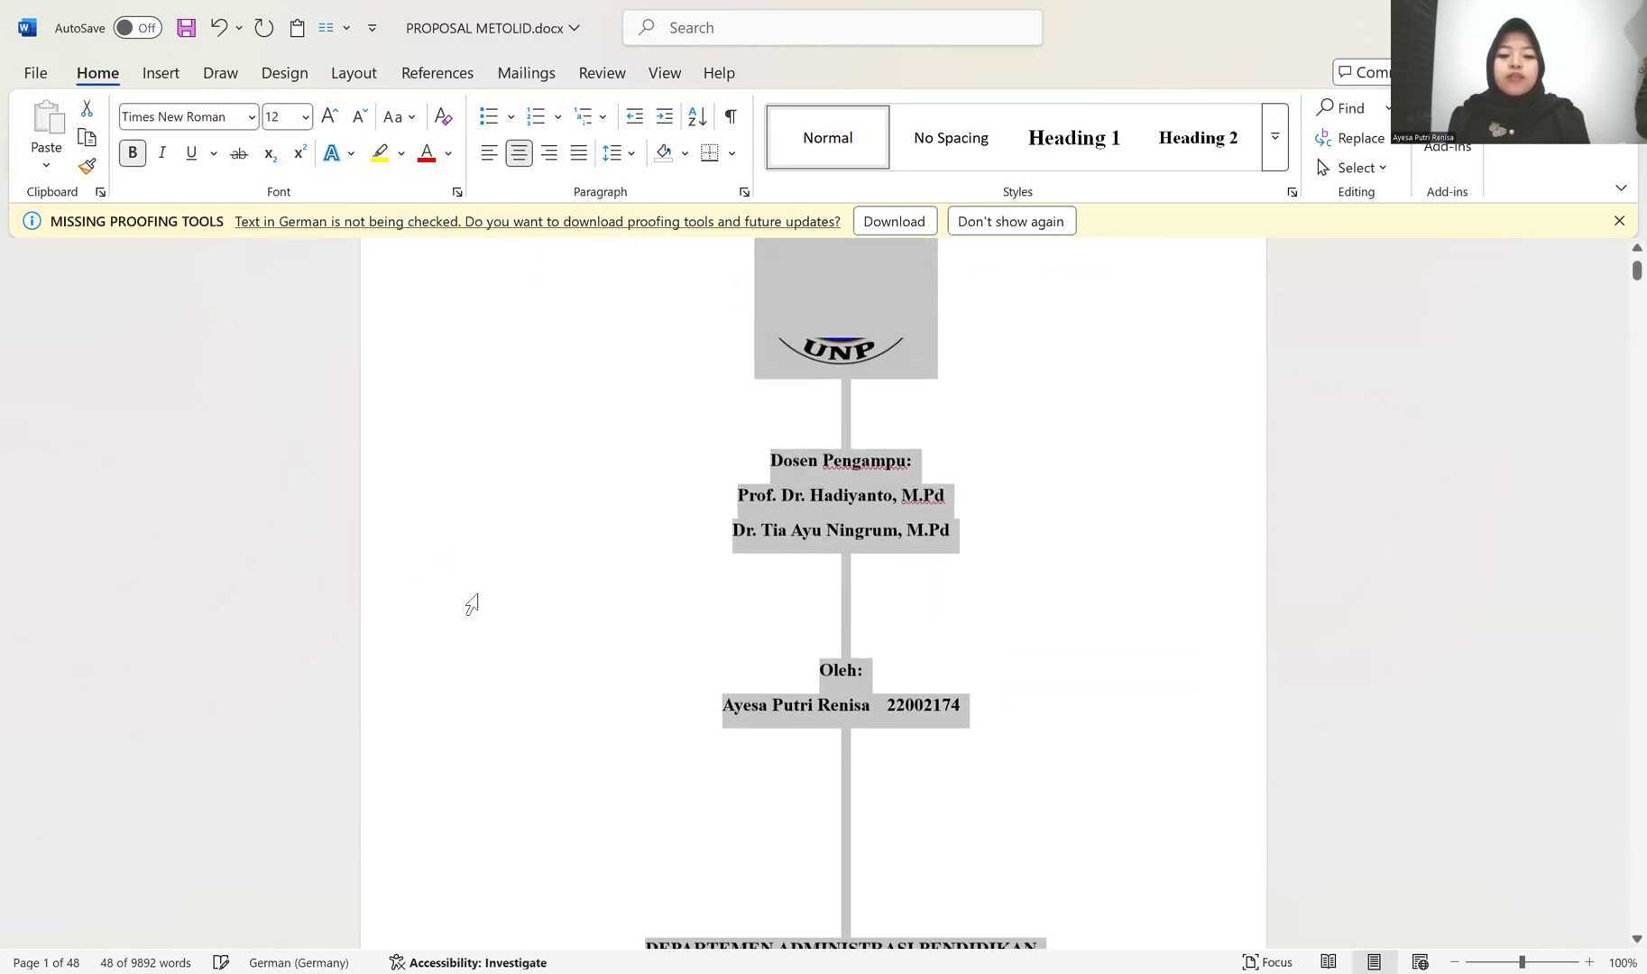
pyautogui.moveTo(427, 547); pyautogui.dragTo(431, 505)
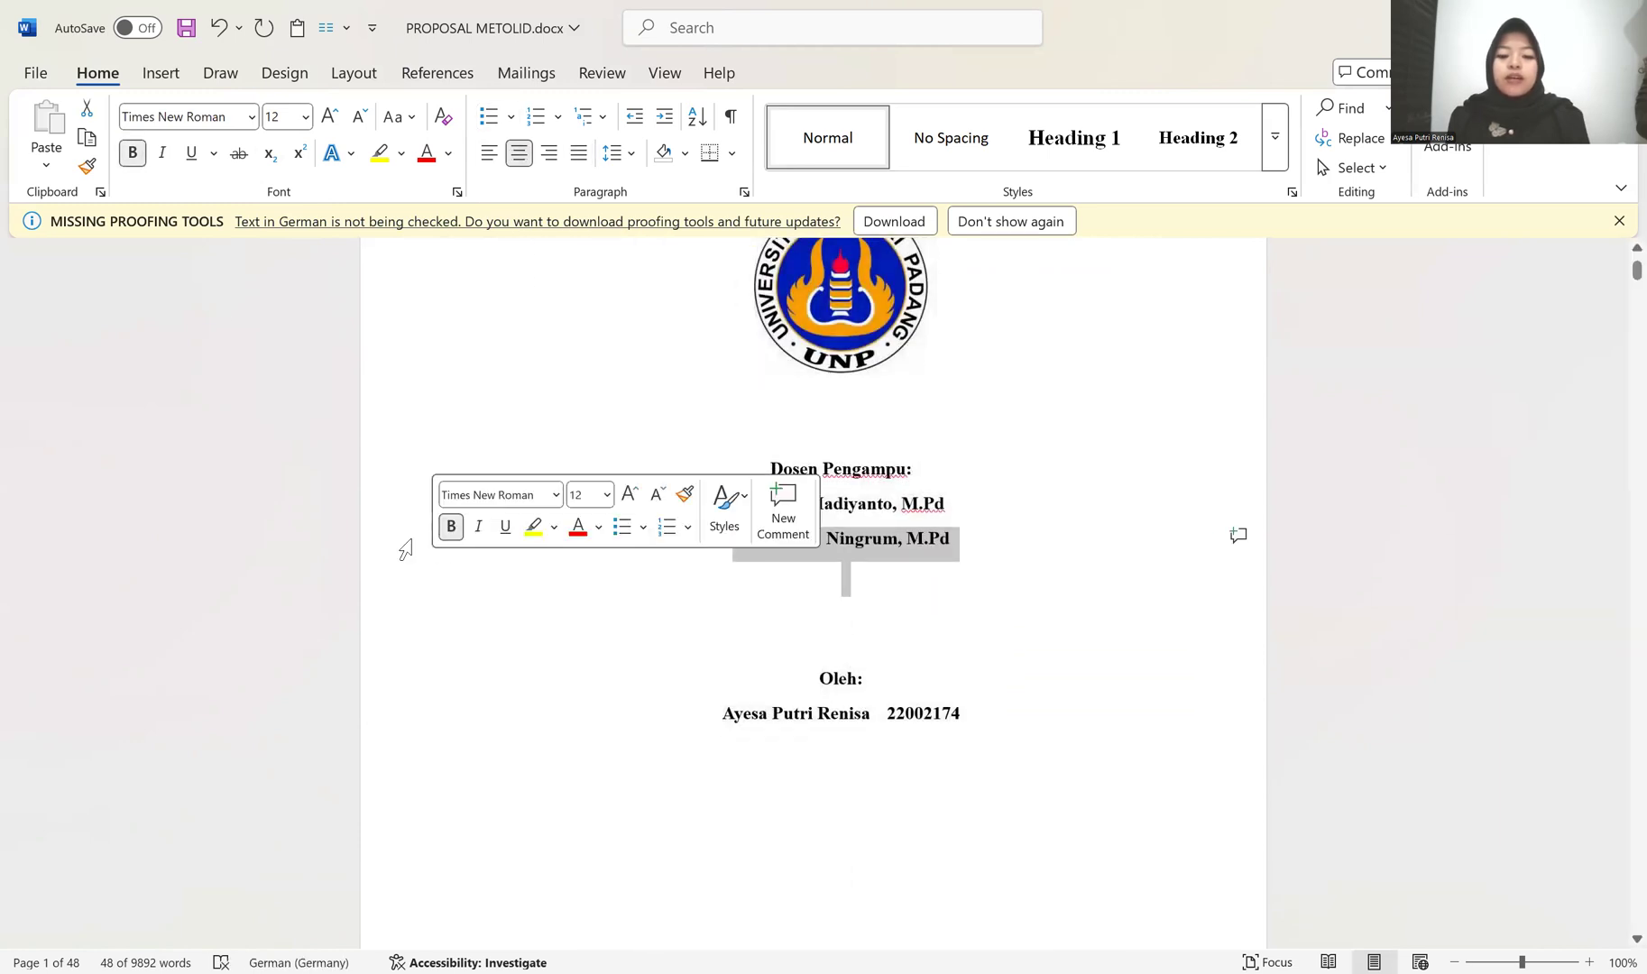
pyautogui.click(413, 519)
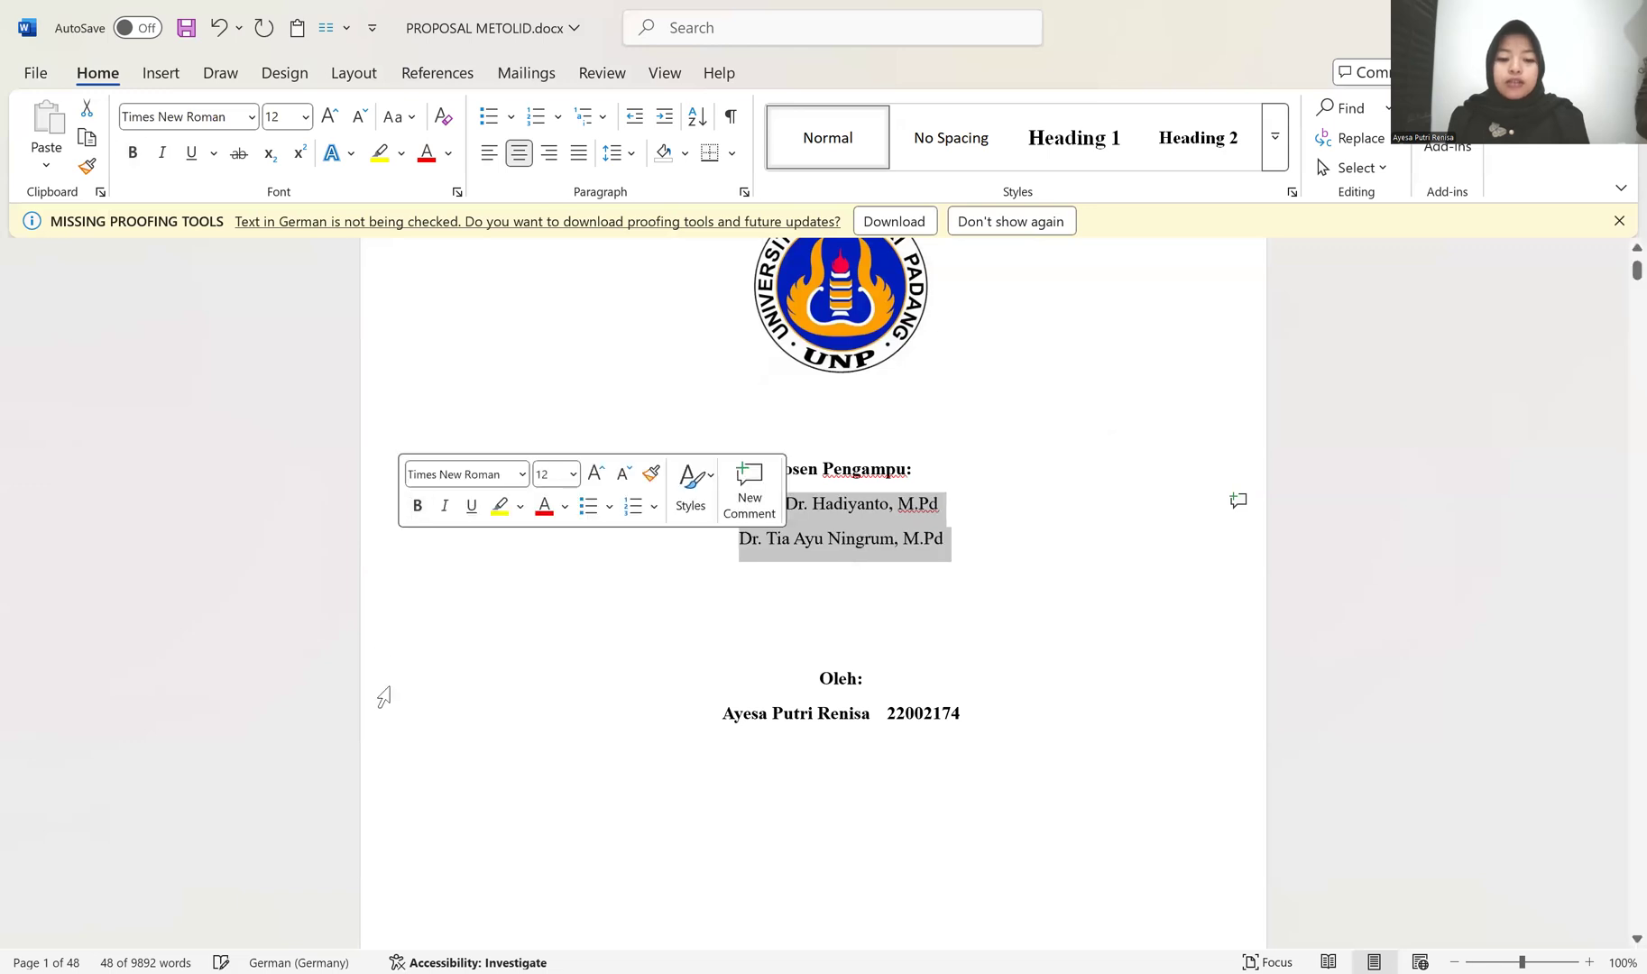
pyautogui.click(372, 713)
pyautogui.click(397, 690)
# Step: Increase the font size of the proposal title on the cover page to 14
pyautogui.scroll(4, 569, 526)
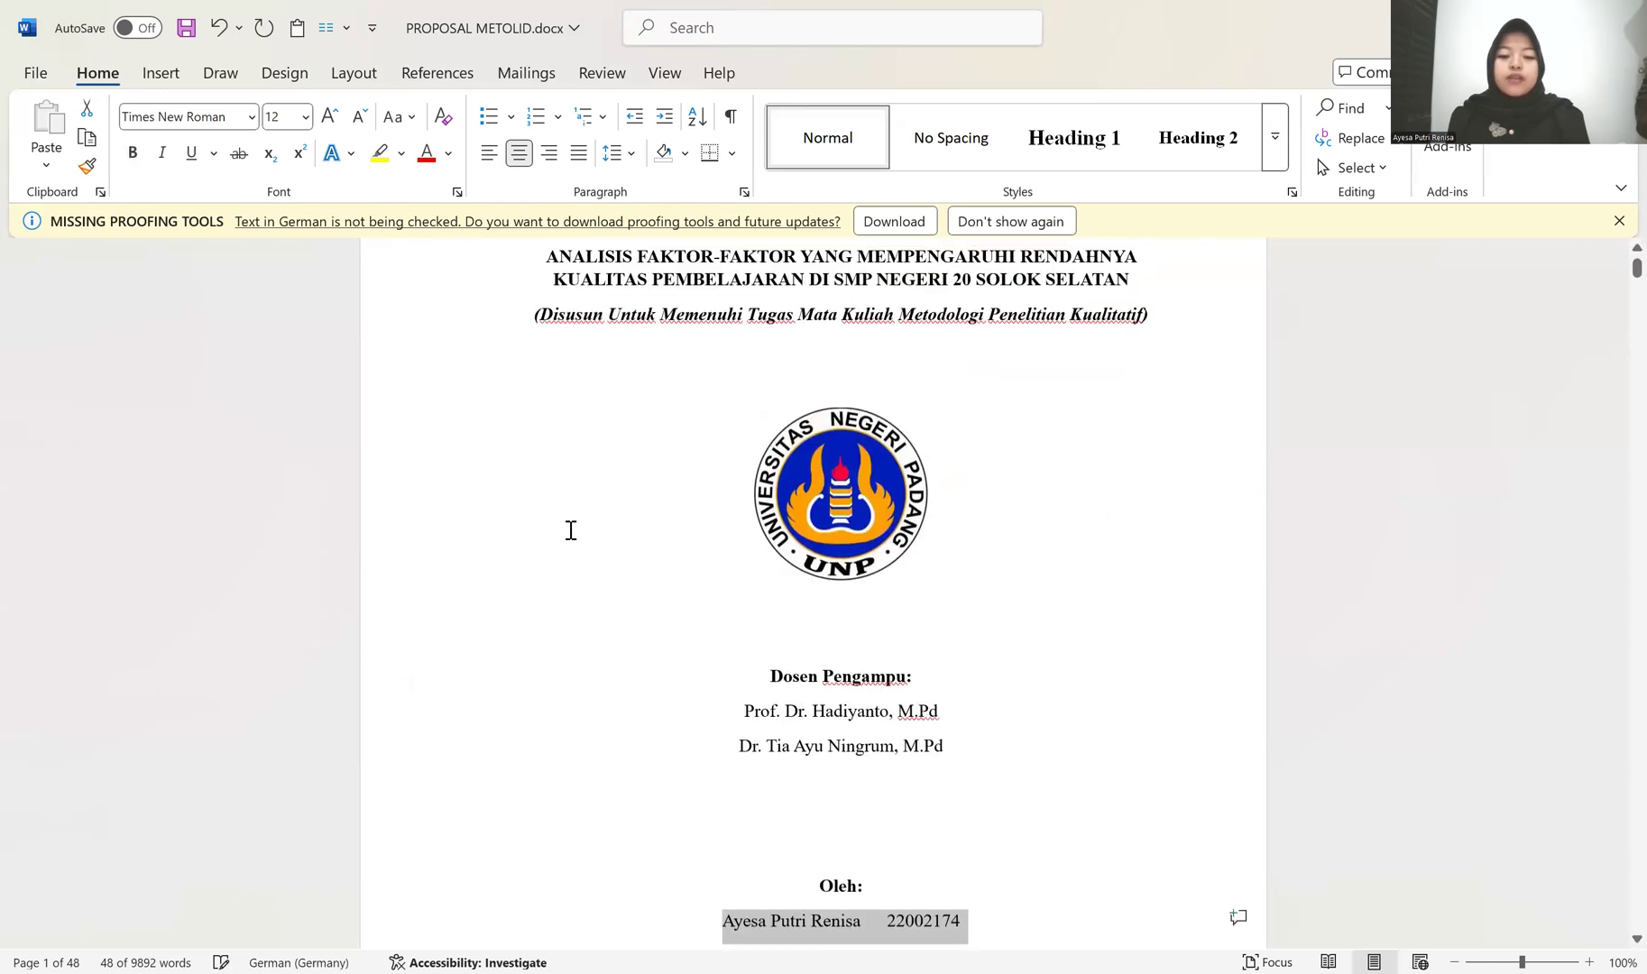
pyautogui.doubleClick(387, 408)
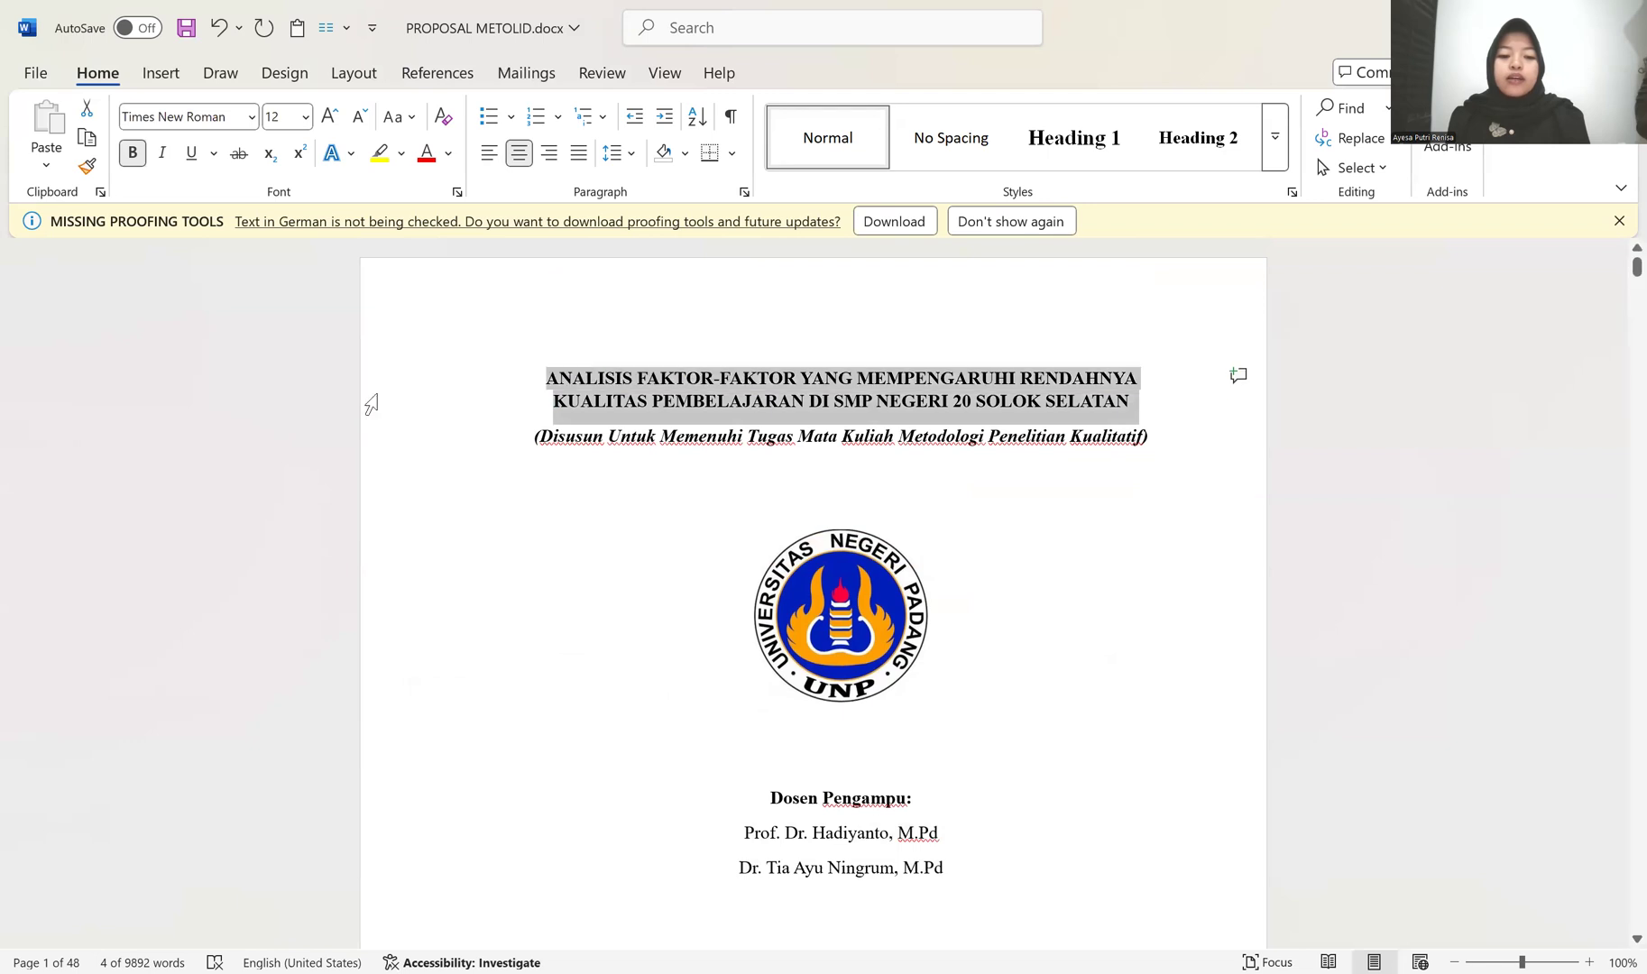
pyautogui.click(573, 321)
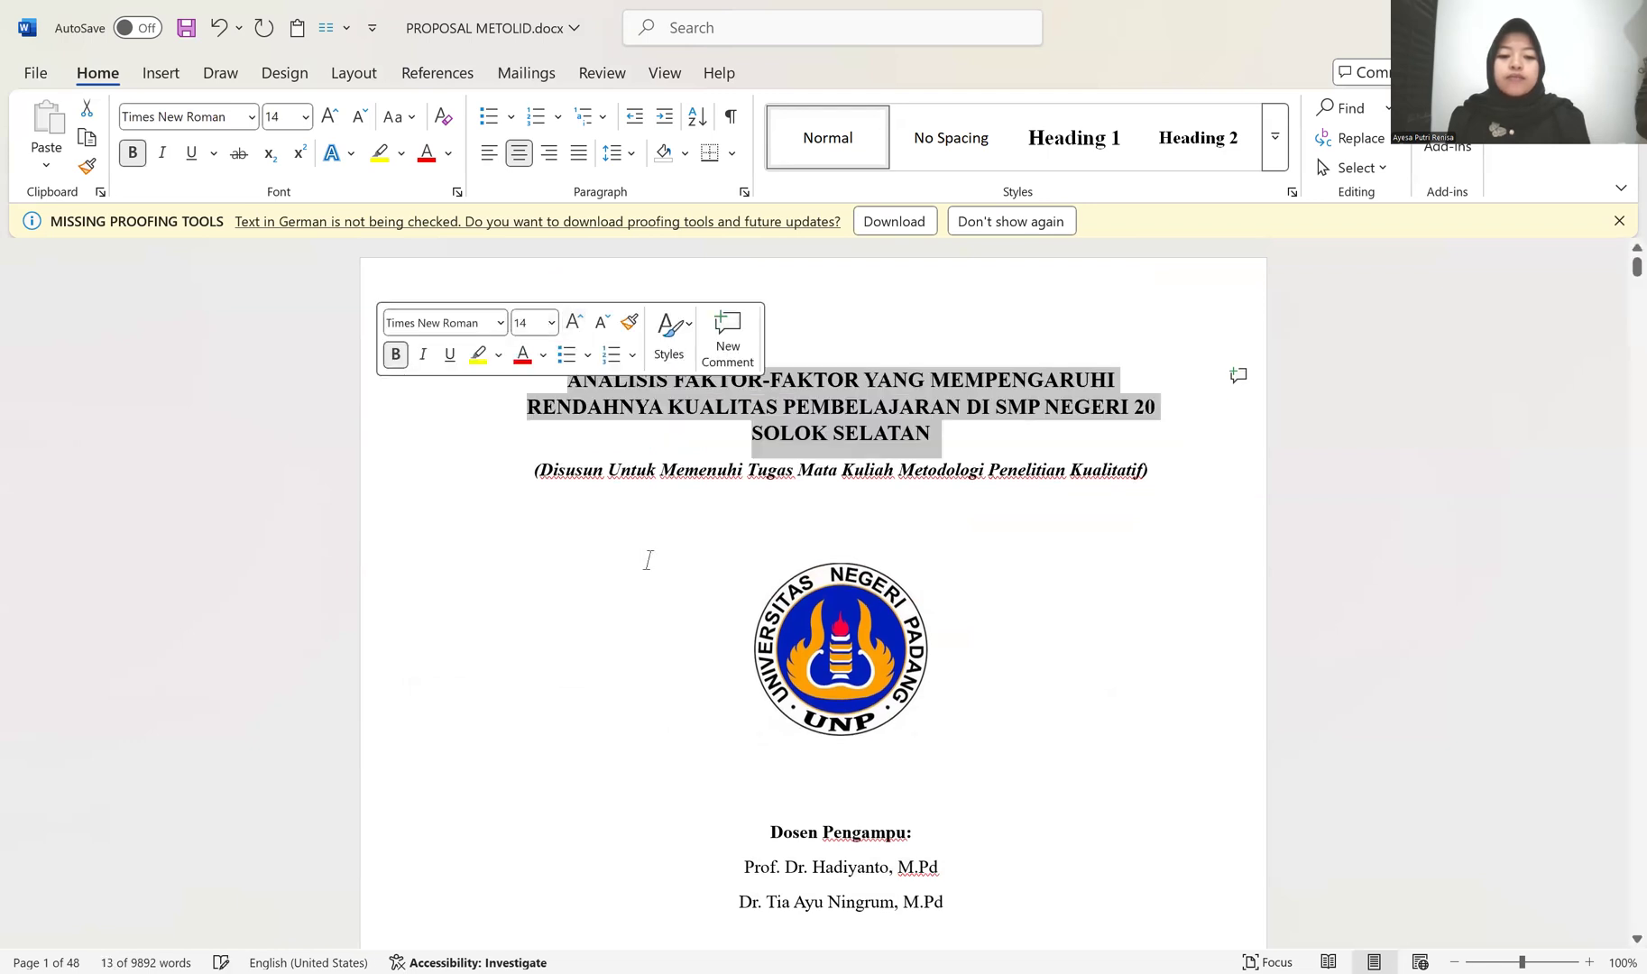
pyautogui.scroll(-3, 658, 561)
pyautogui.scroll(-3, 681, 563)
pyautogui.scroll(5, 626, 486)
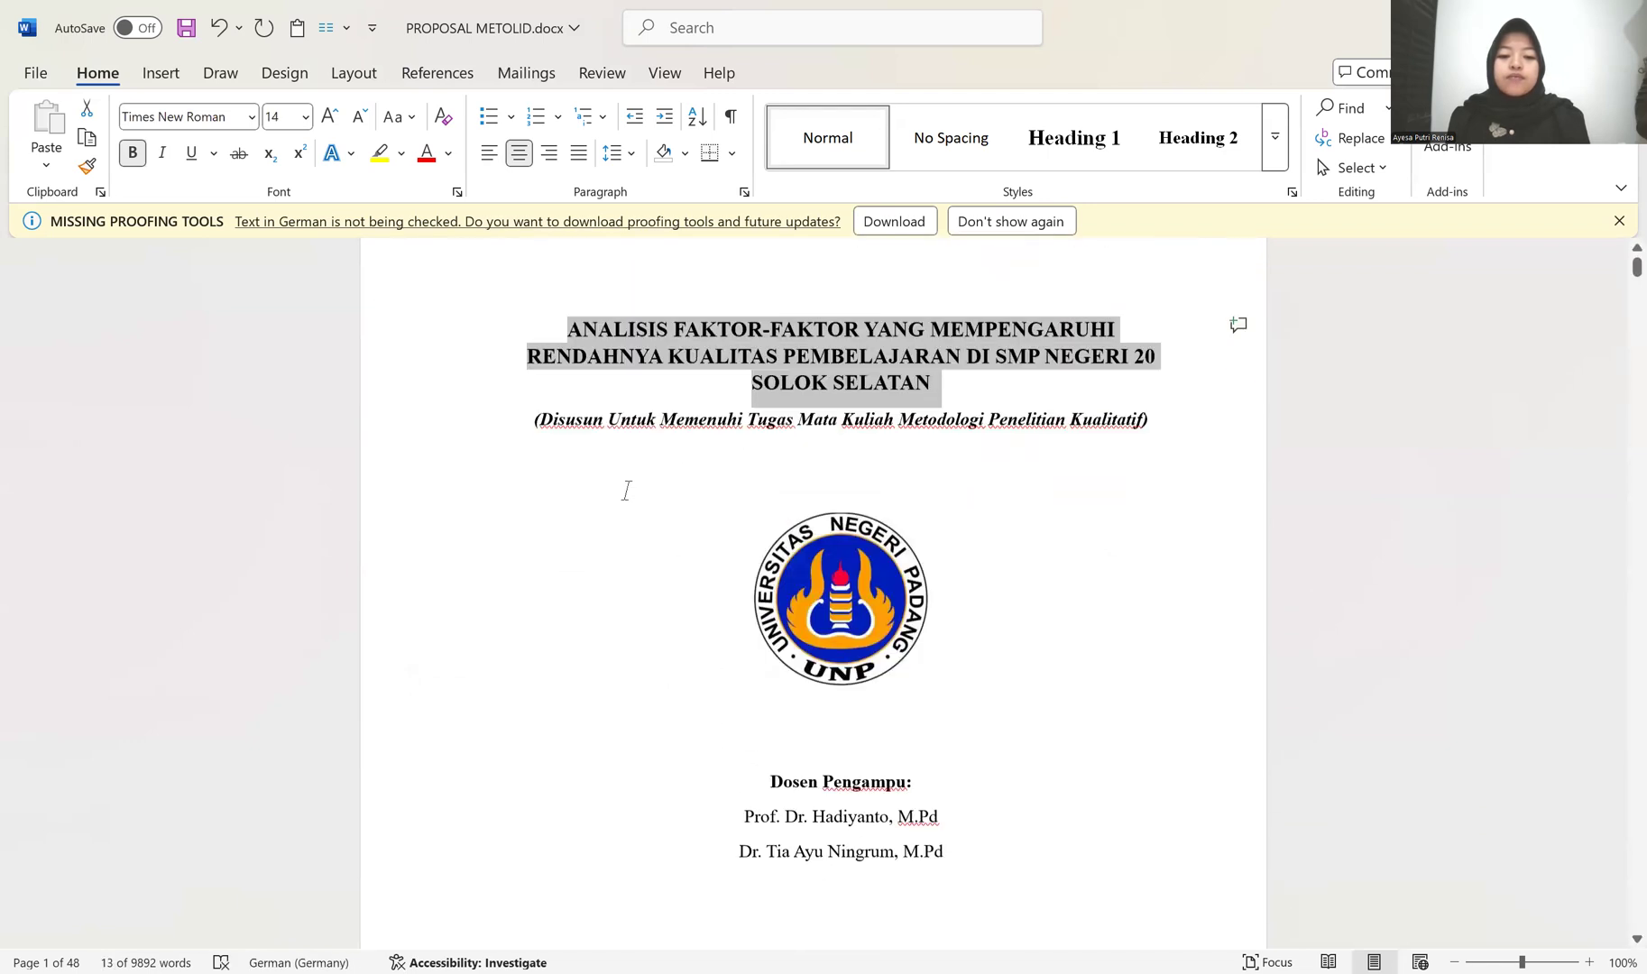
# Step: Remove bold from the italic subtitle on the cover and enlarge the department, faculty and university lines by one font size
pyautogui.click(416, 471)
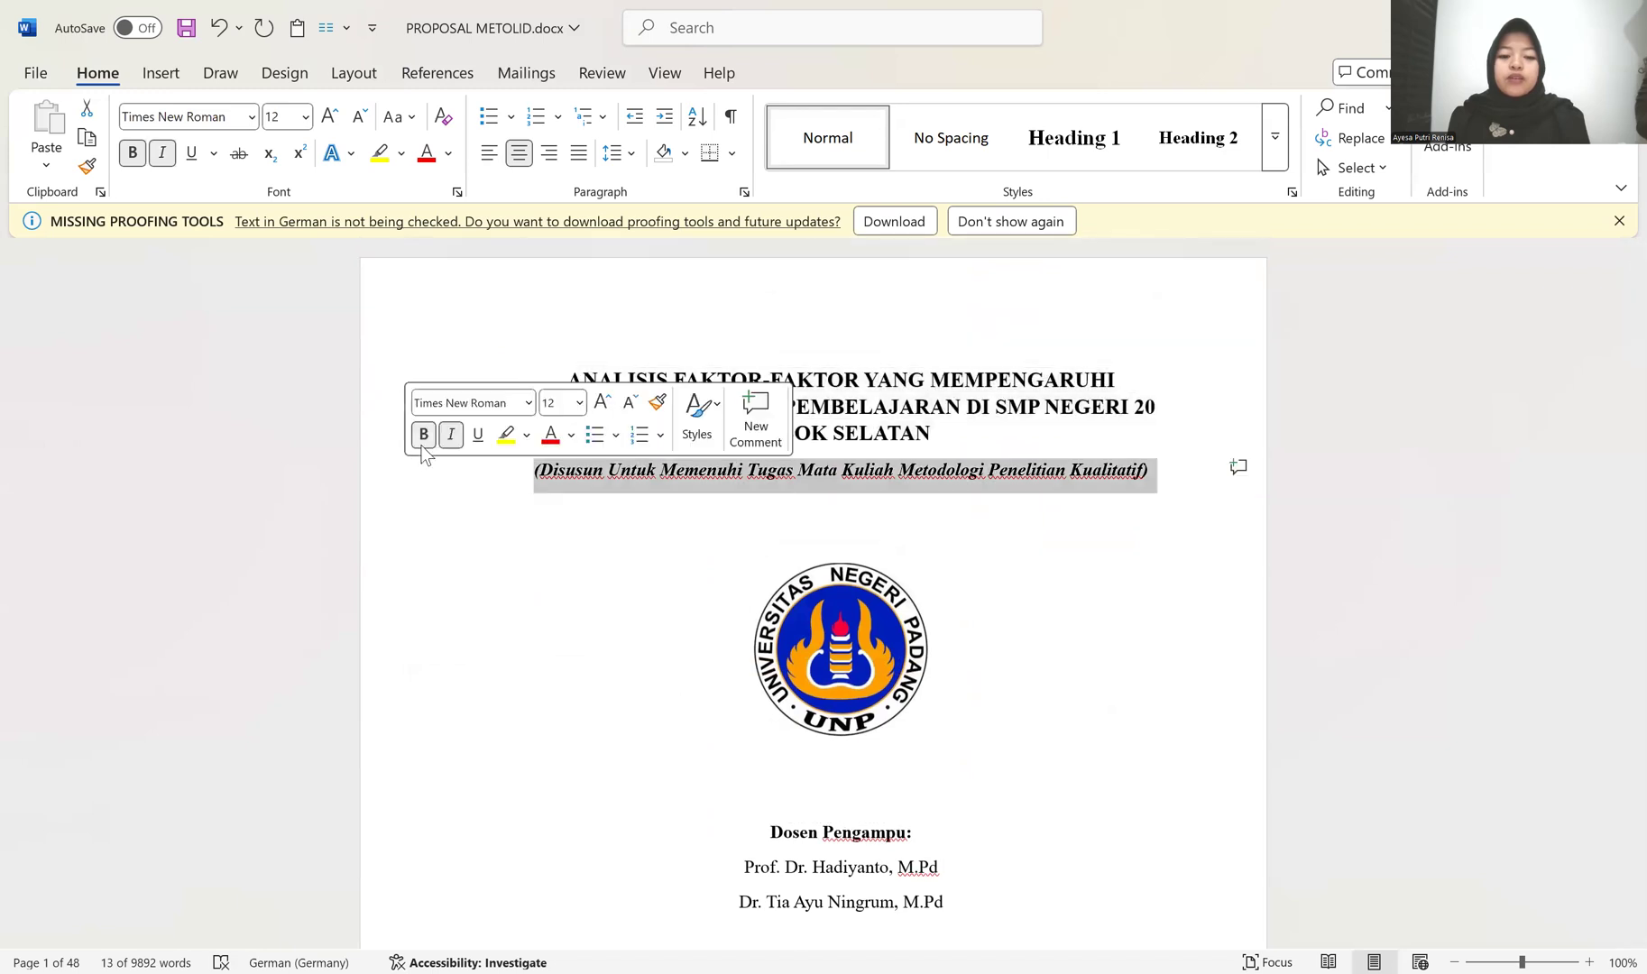
pyautogui.scroll(-8, 675, 652)
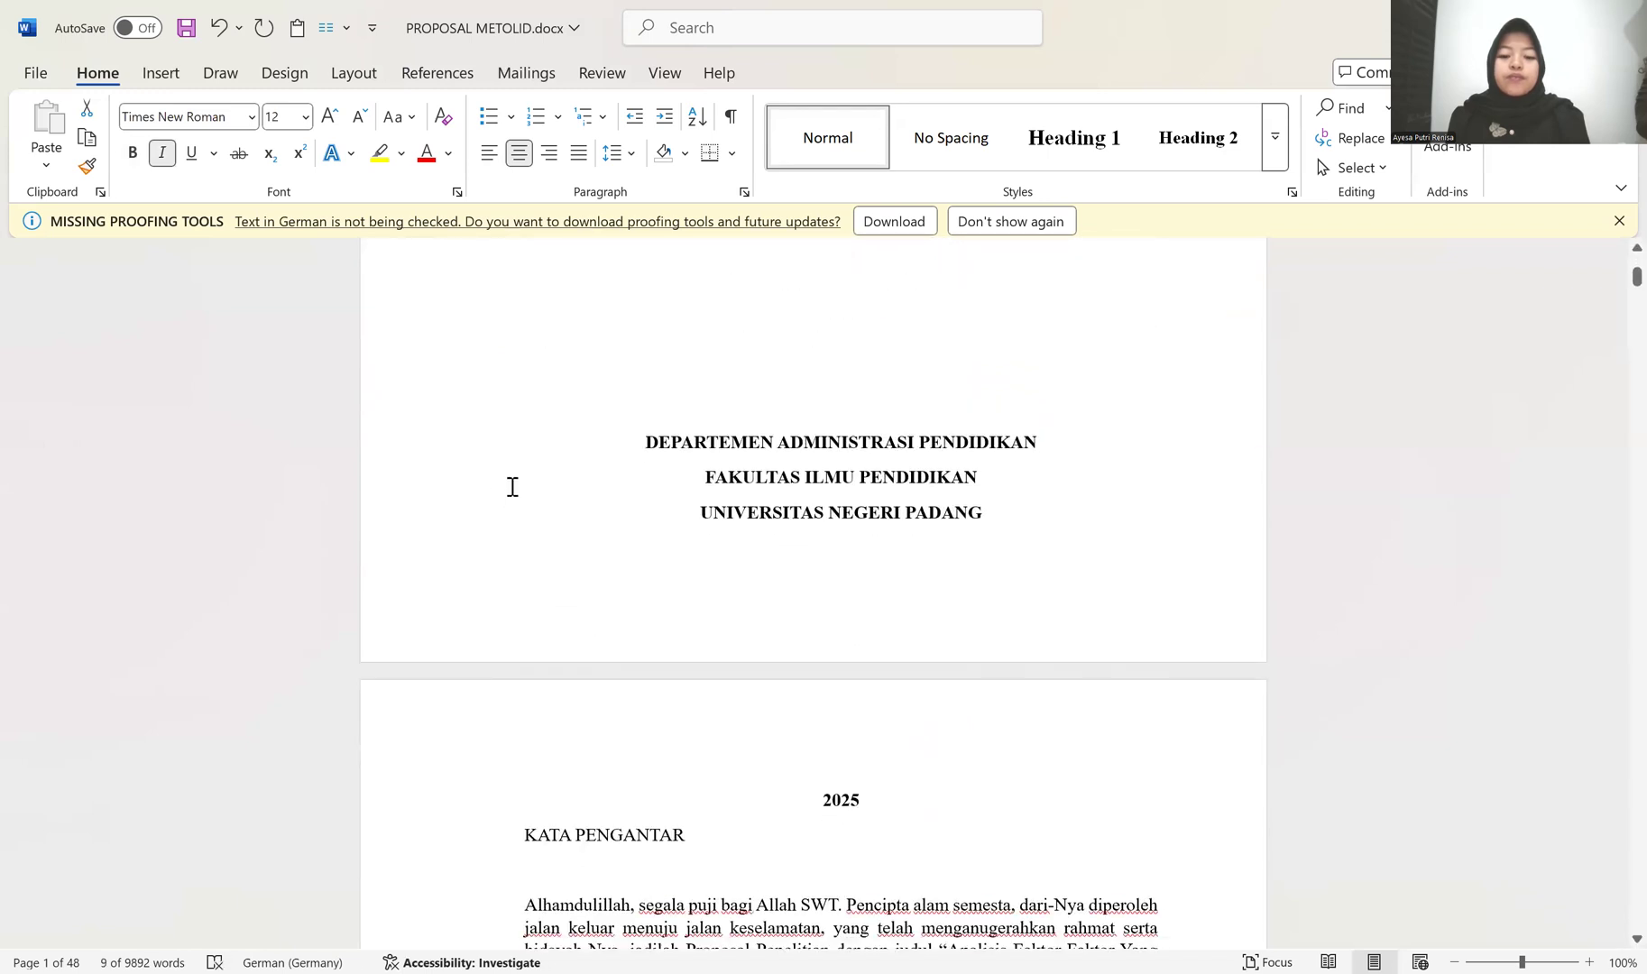
pyautogui.moveTo(483, 451); pyautogui.dragTo(482, 530)
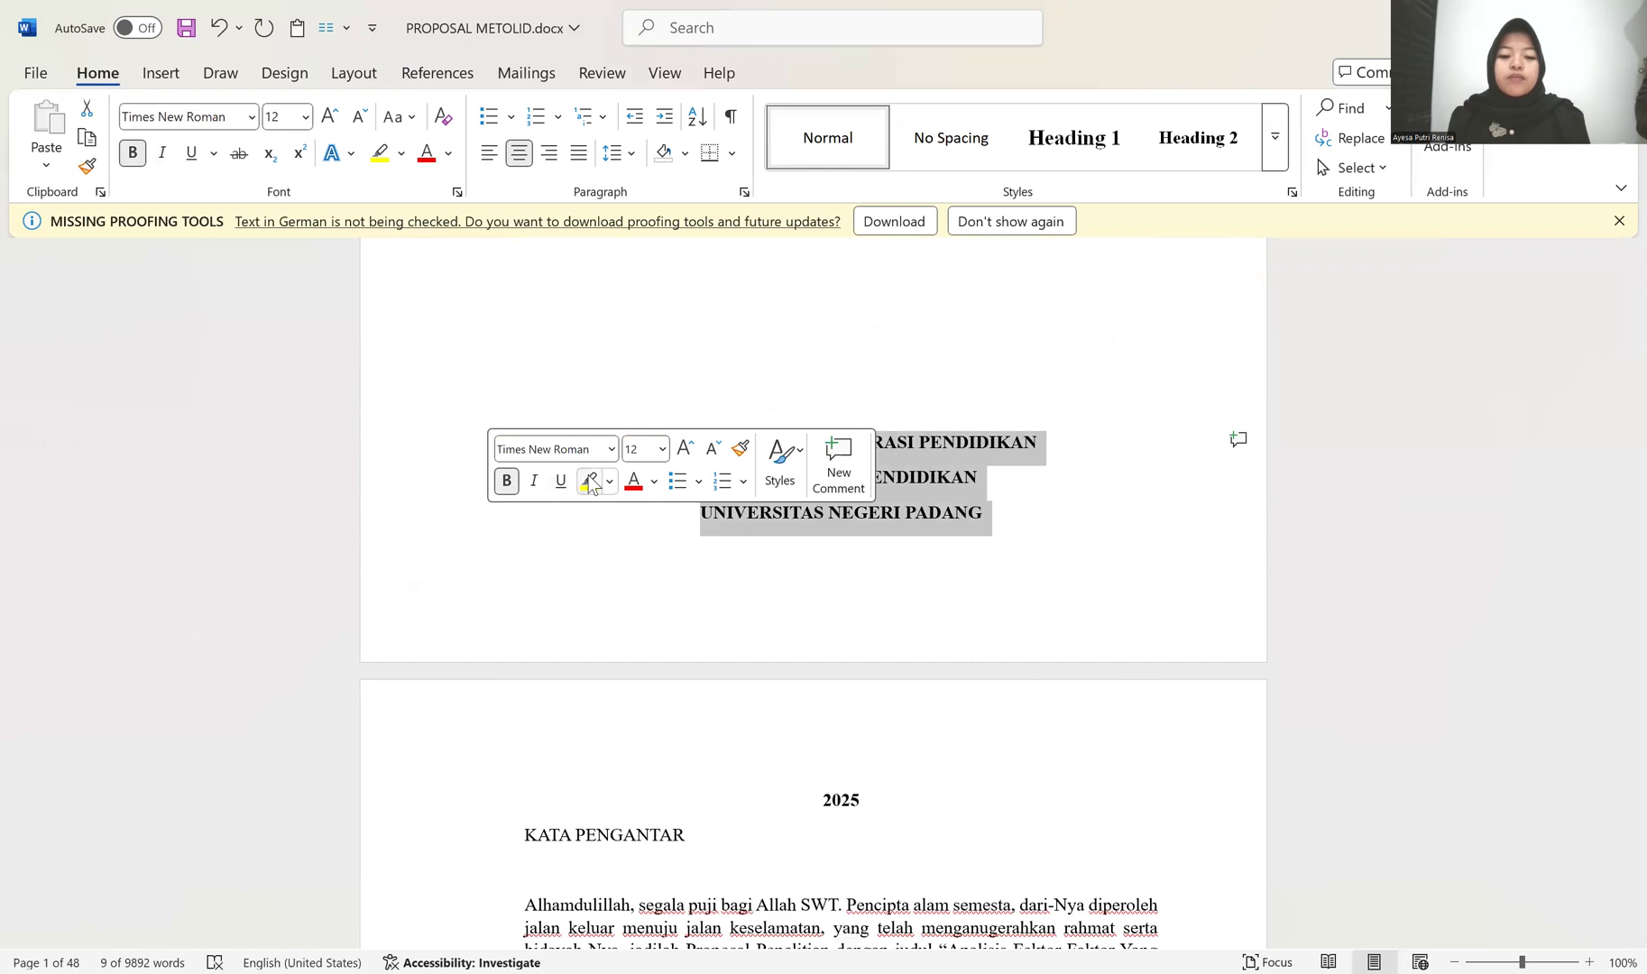
pyautogui.click(684, 450)
# Step: Delete surplus blank lines on the cover page so the year 2025 fits on it, and check the cover
pyautogui.scroll(3, 878, 448)
pyautogui.click(888, 497)
pyautogui.hotkey('ctrl', 'l')
pyautogui.scroll(8, 888, 497)
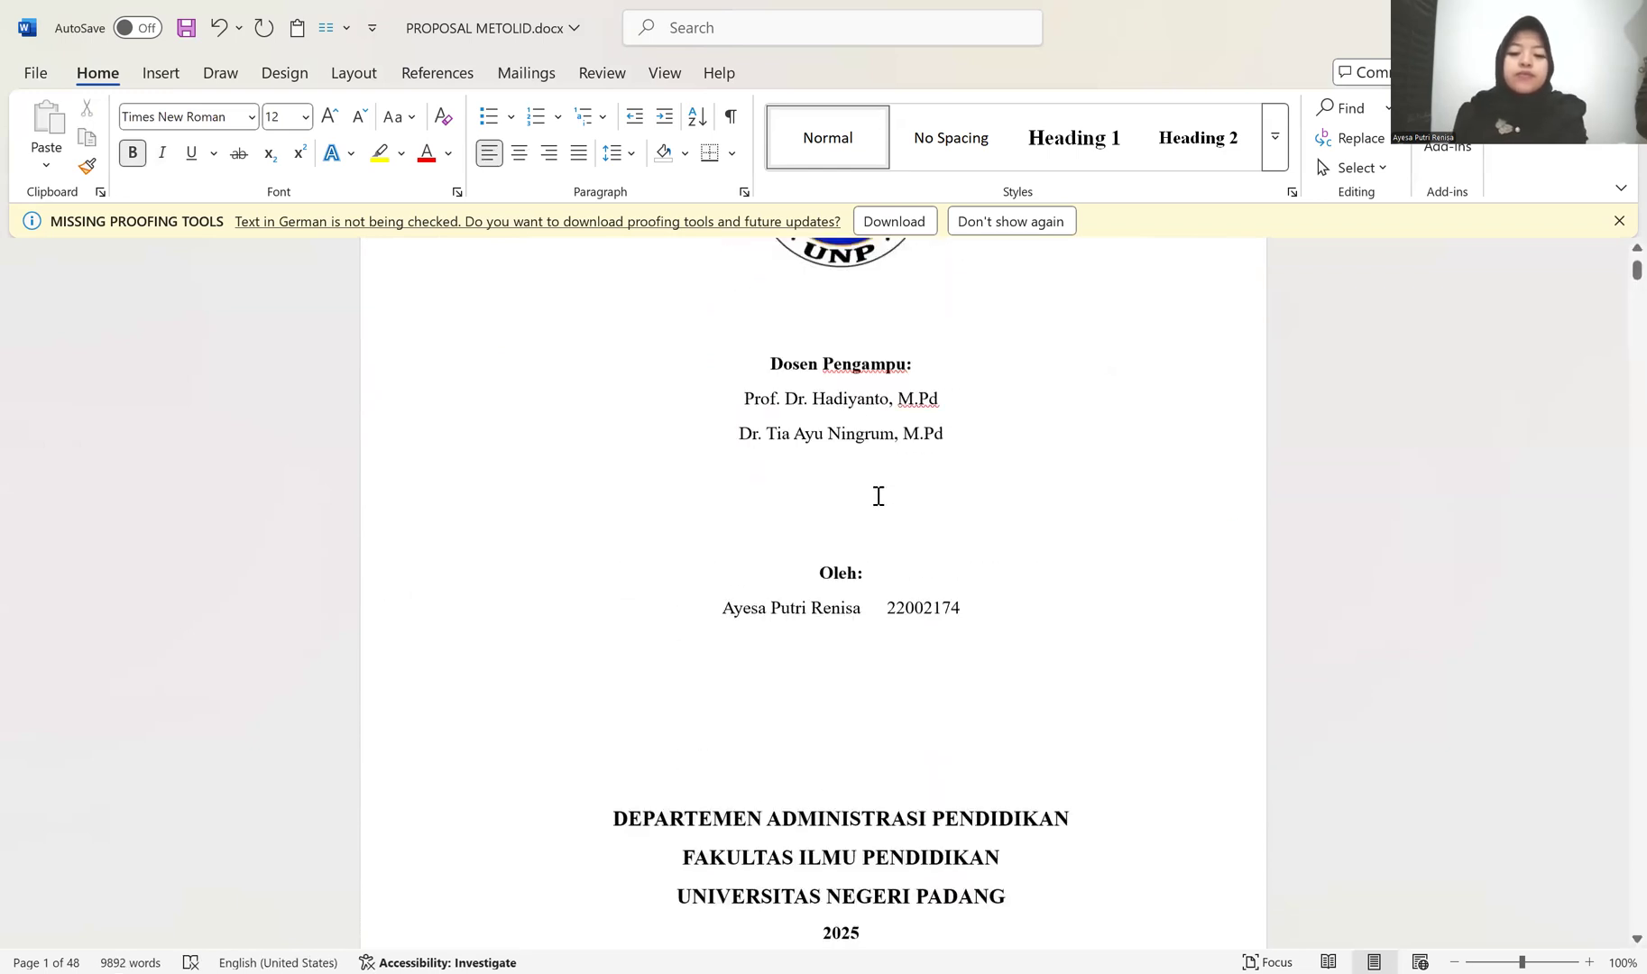
pyautogui.scroll(-8, 869, 501)
pyautogui.scroll(7, 870, 501)
pyautogui.scroll(1, 869, 502)
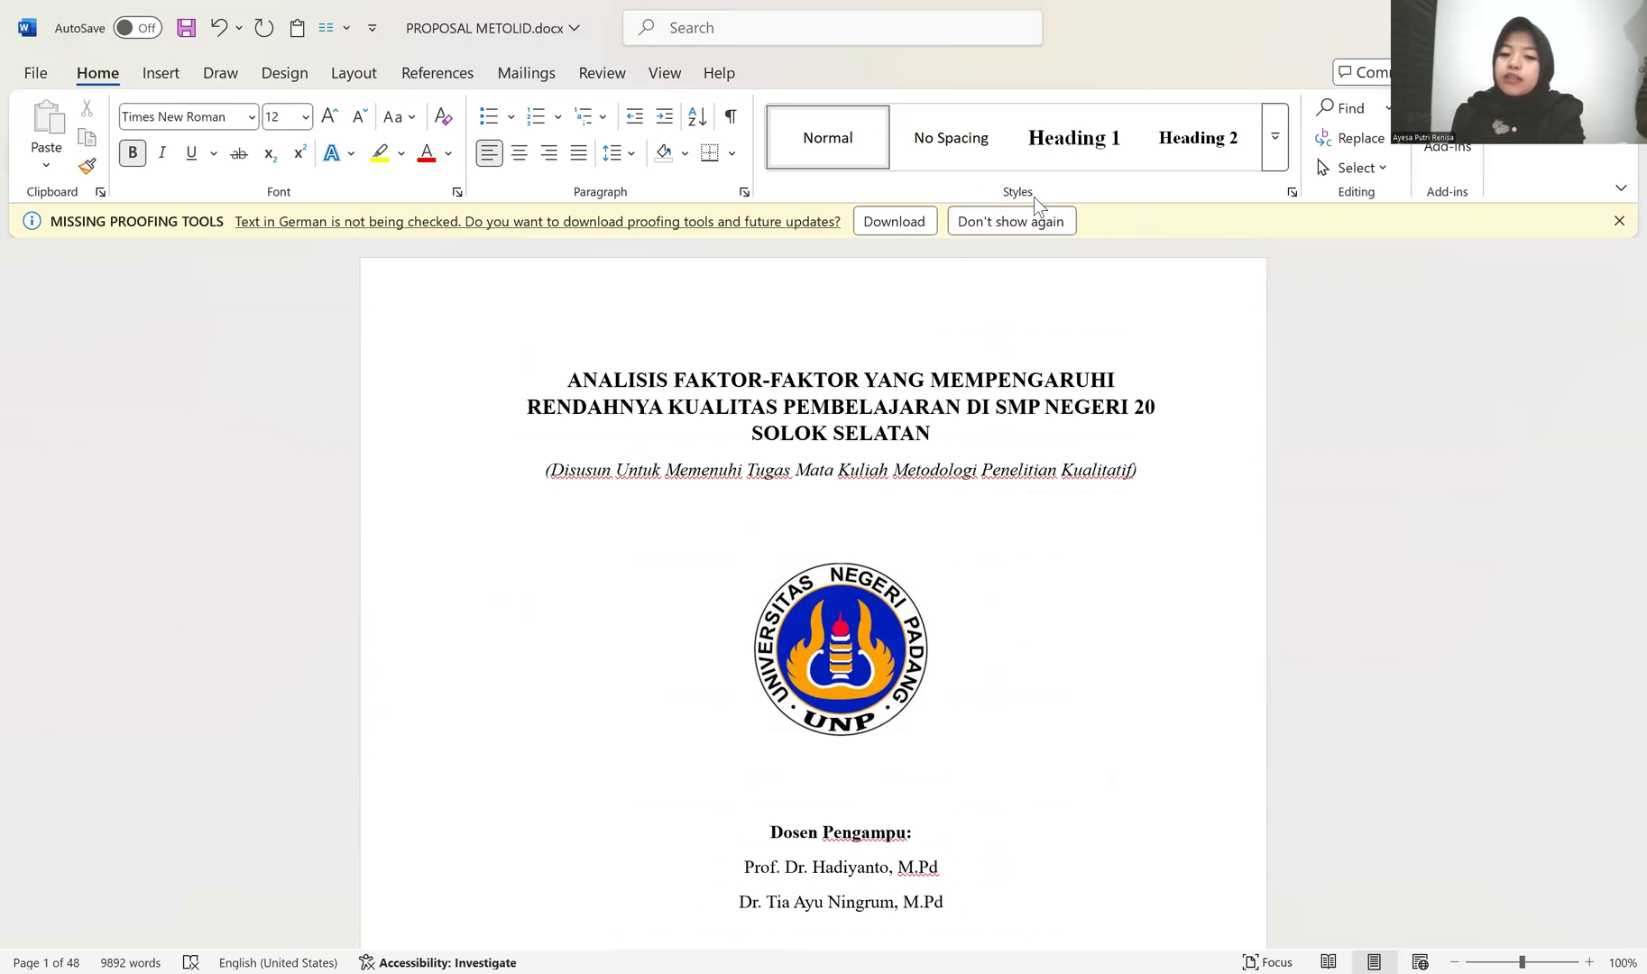
# Step: Apply the Heading 1 style to the KATA PENGANTAR title on the second page
pyautogui.scroll(-9, 929, 477)
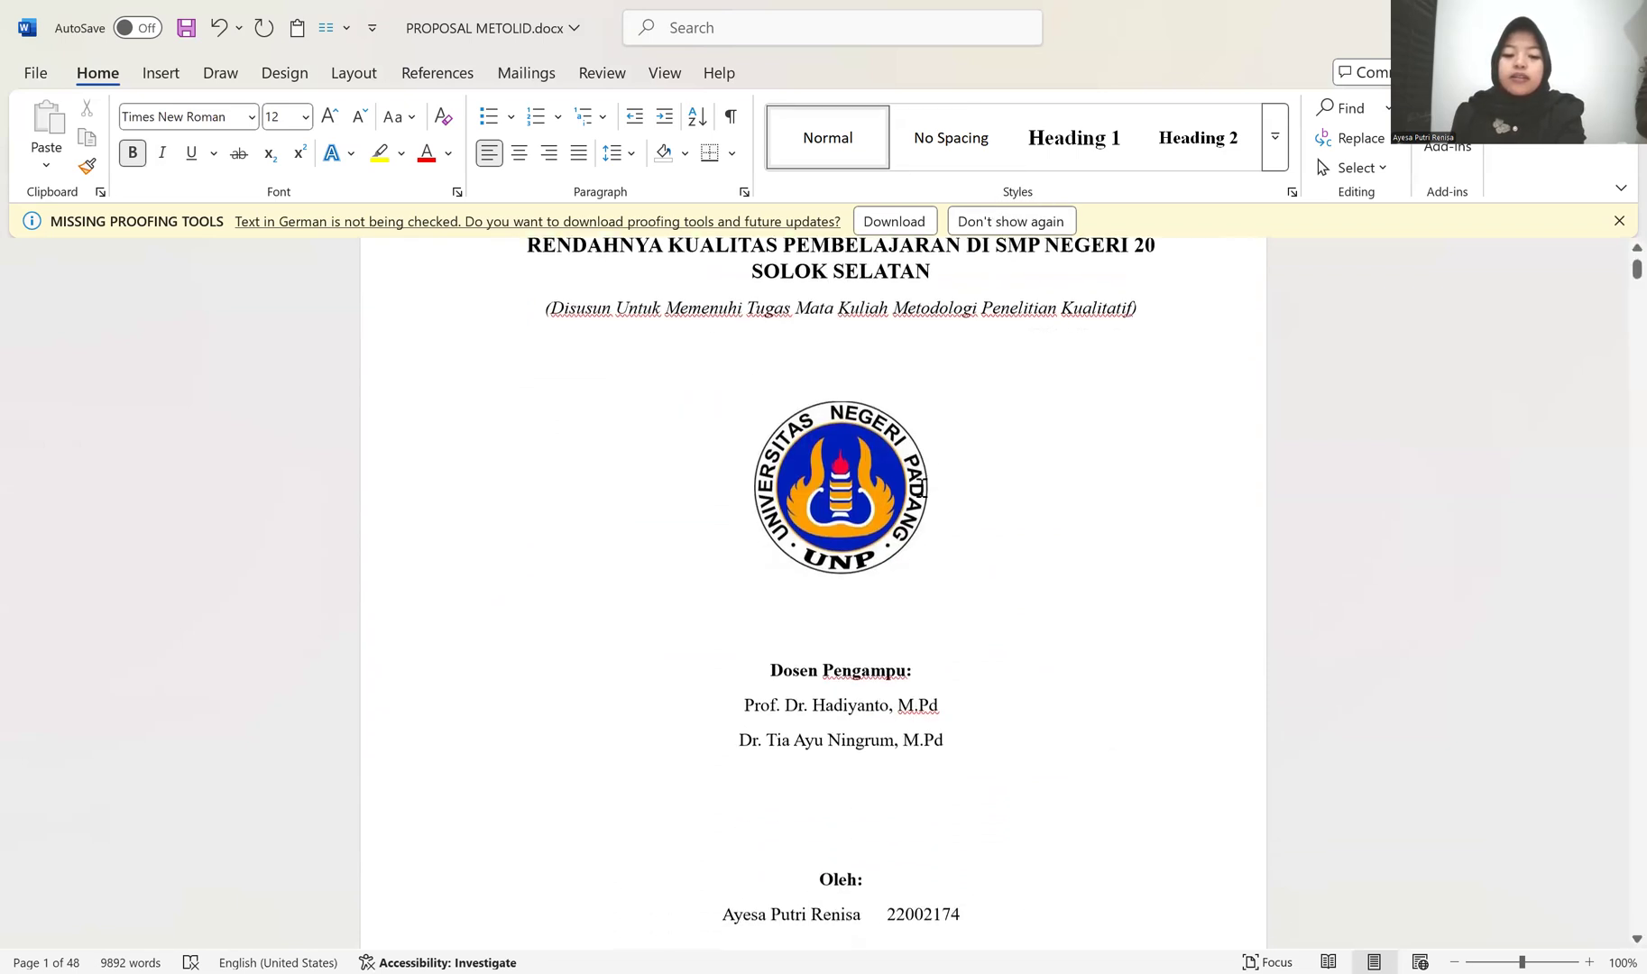
pyautogui.scroll(-6, 915, 487)
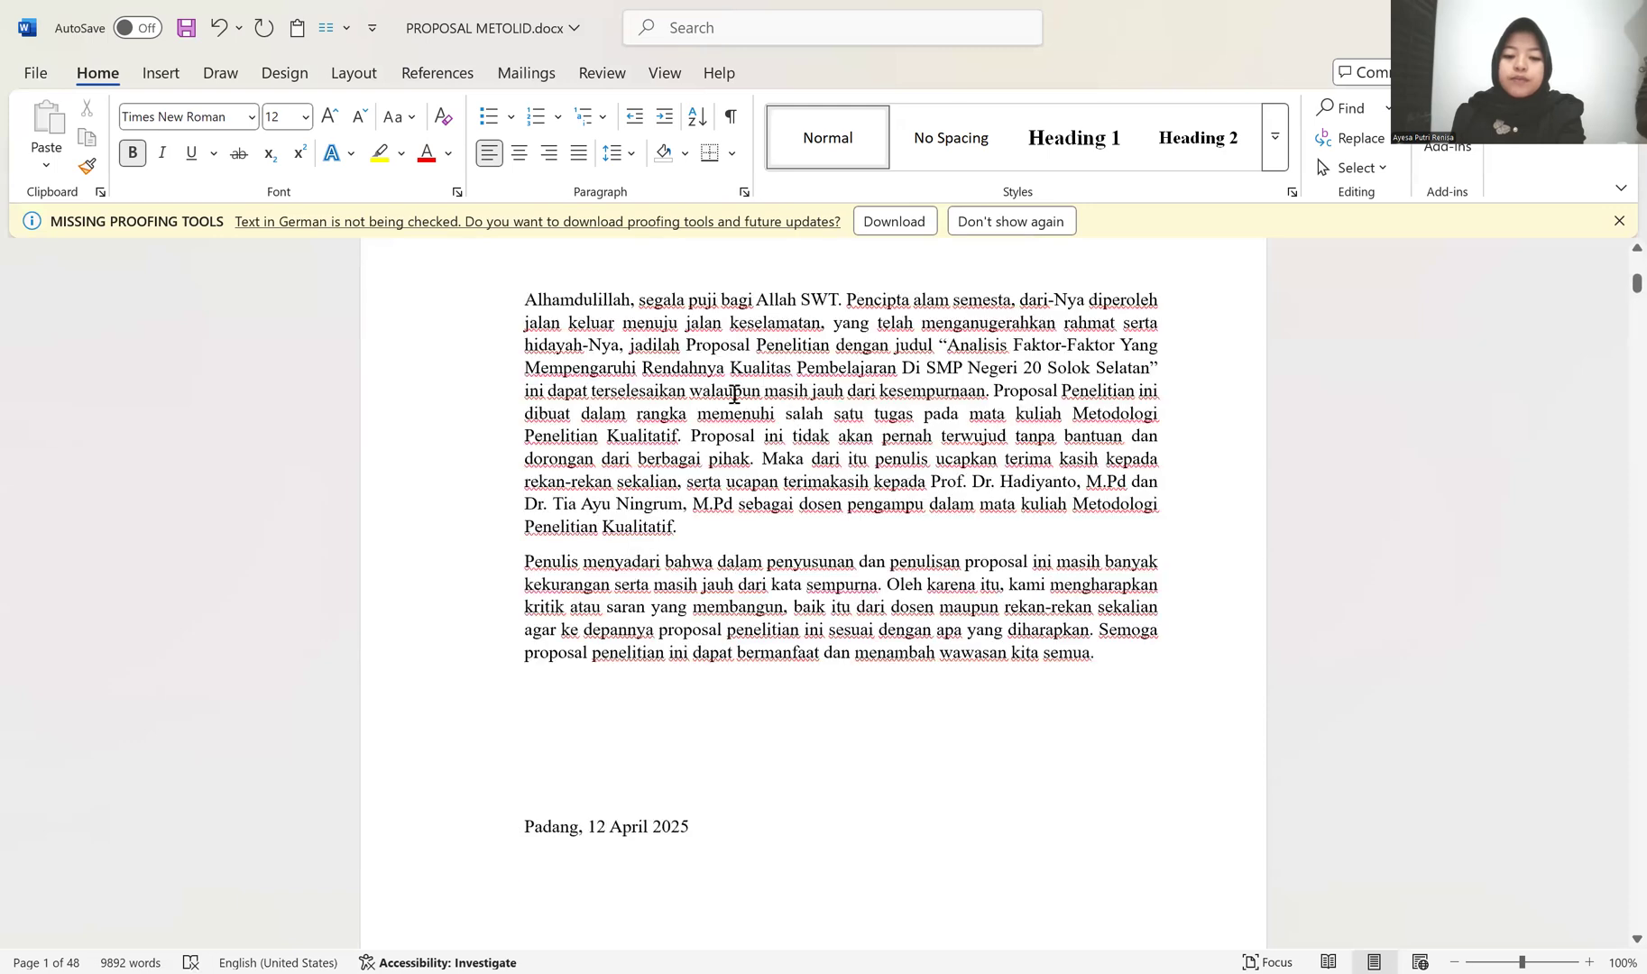
pyautogui.scroll(2, 706, 401)
pyautogui.click(659, 361)
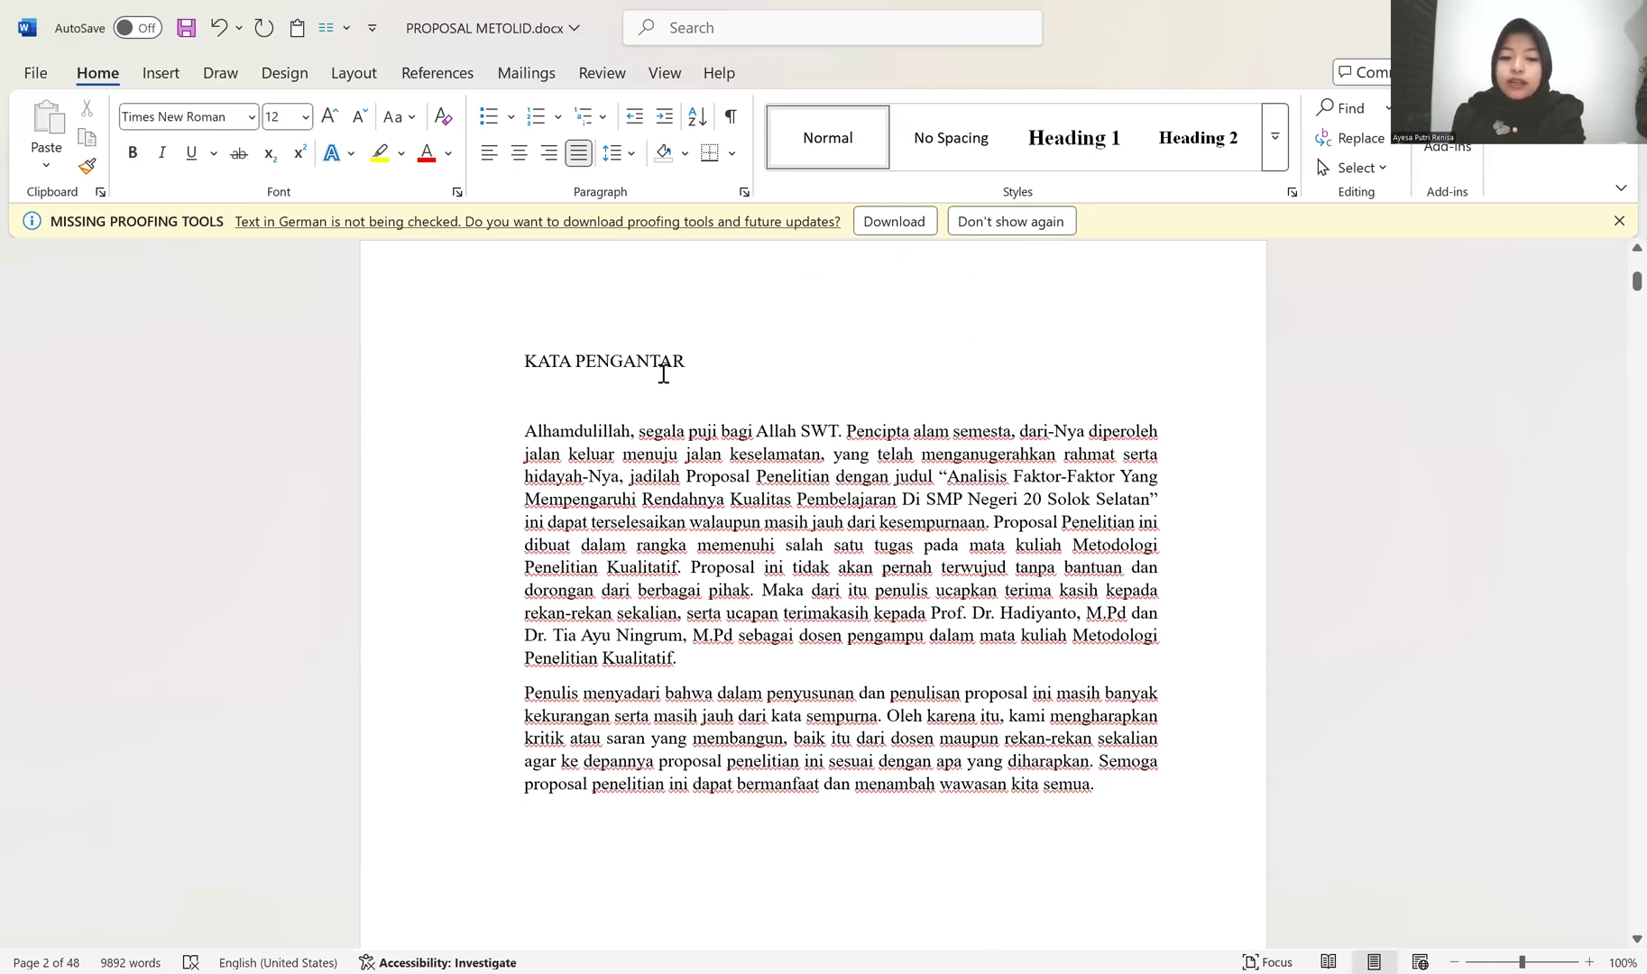
pyautogui.scroll(-9, 776, 671)
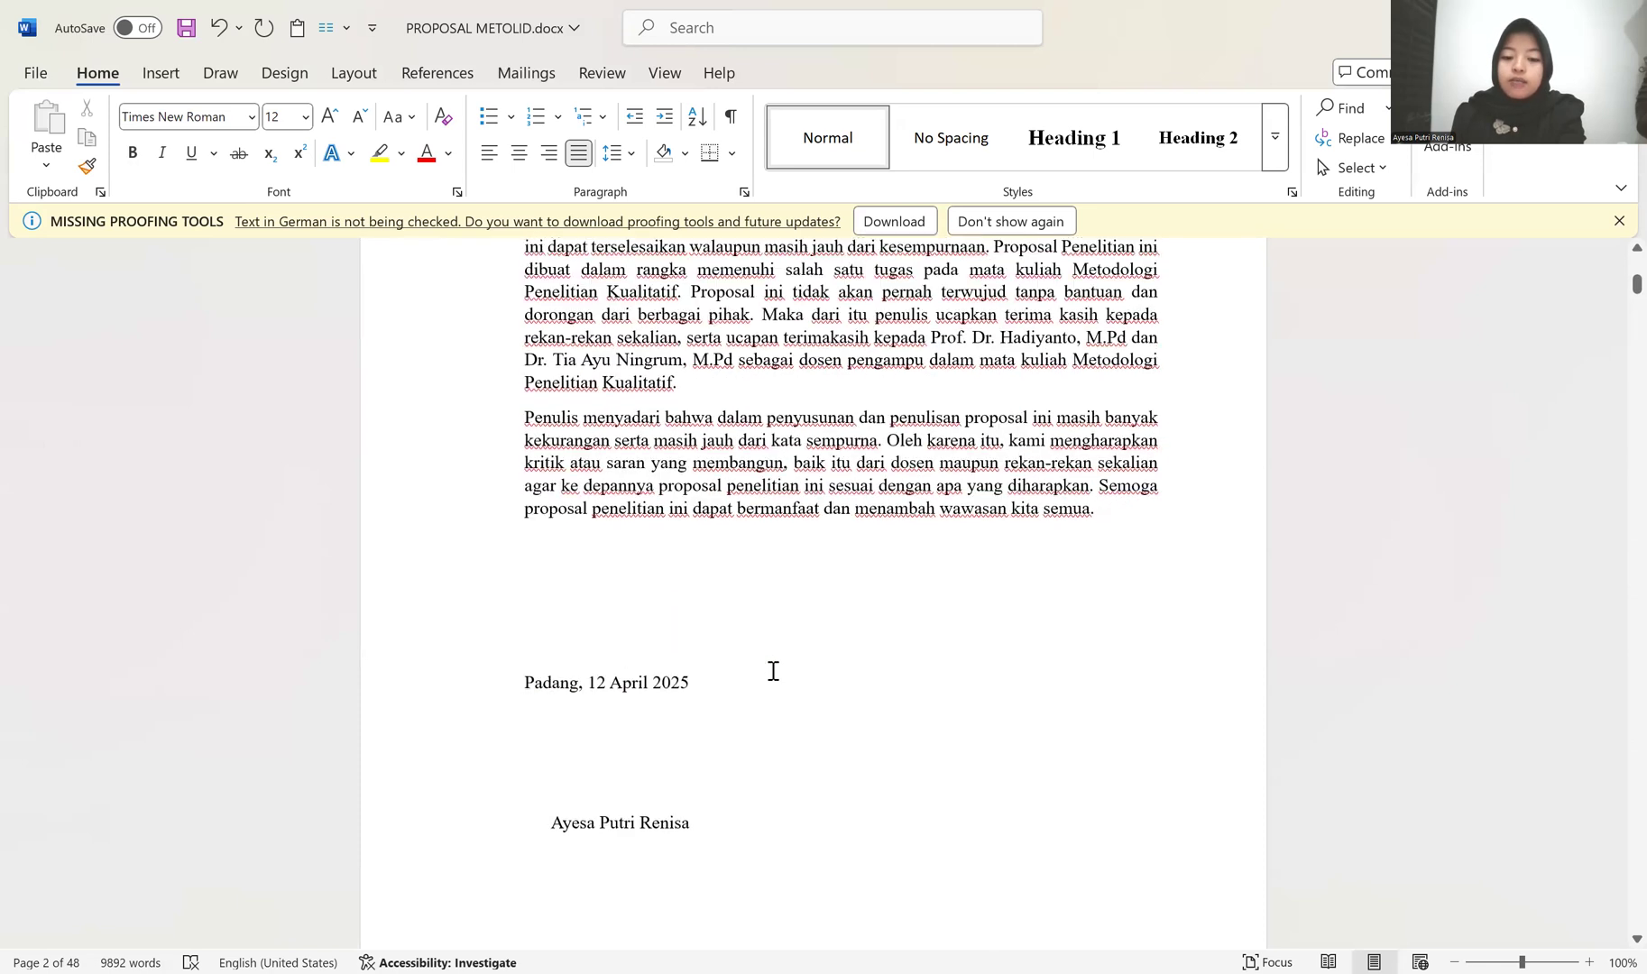
pyautogui.scroll(2, 772, 670)
pyautogui.scroll(8, 772, 669)
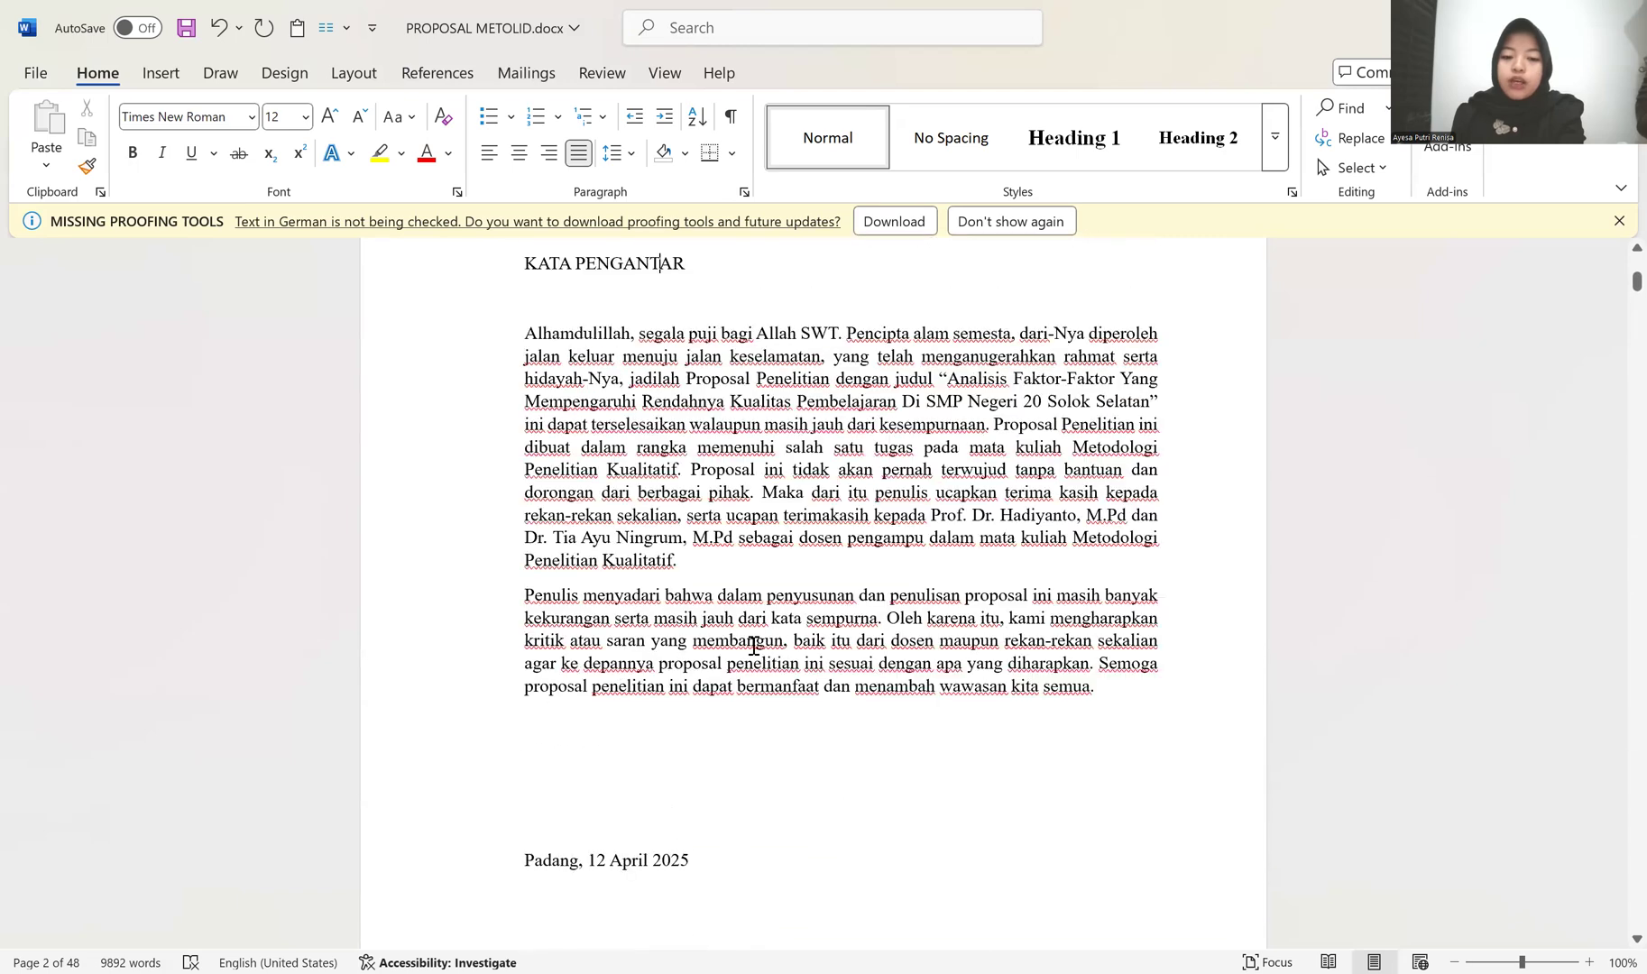
pyautogui.scroll(6, 580, 645)
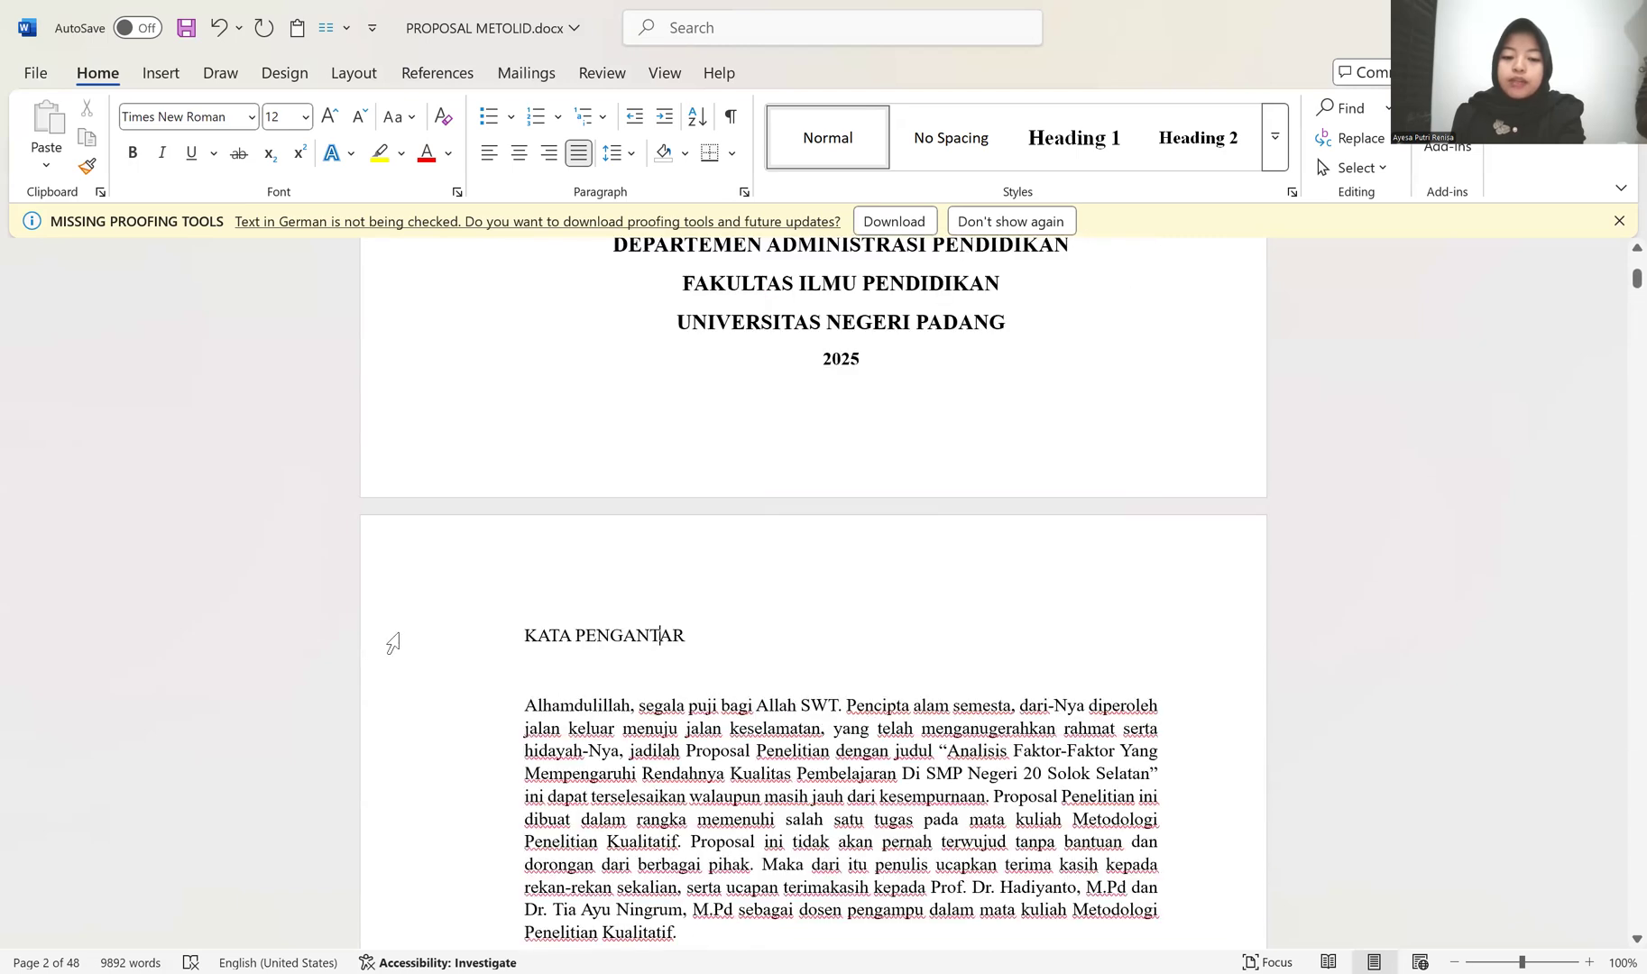
pyautogui.click(393, 644)
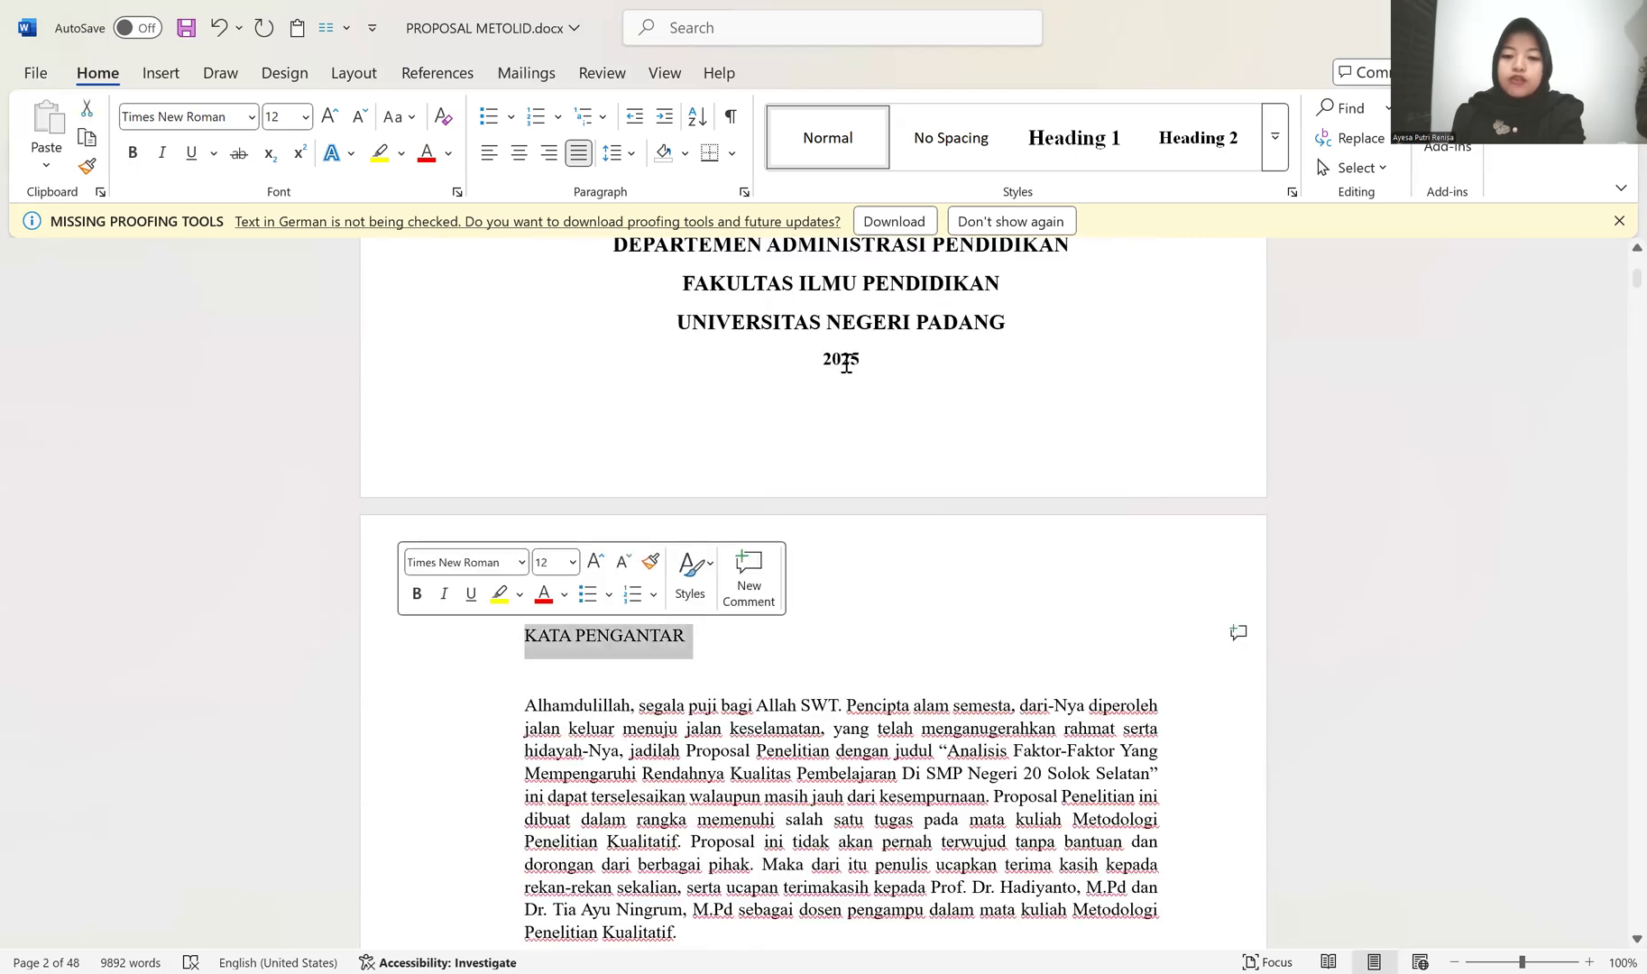
pyautogui.click(1080, 135)
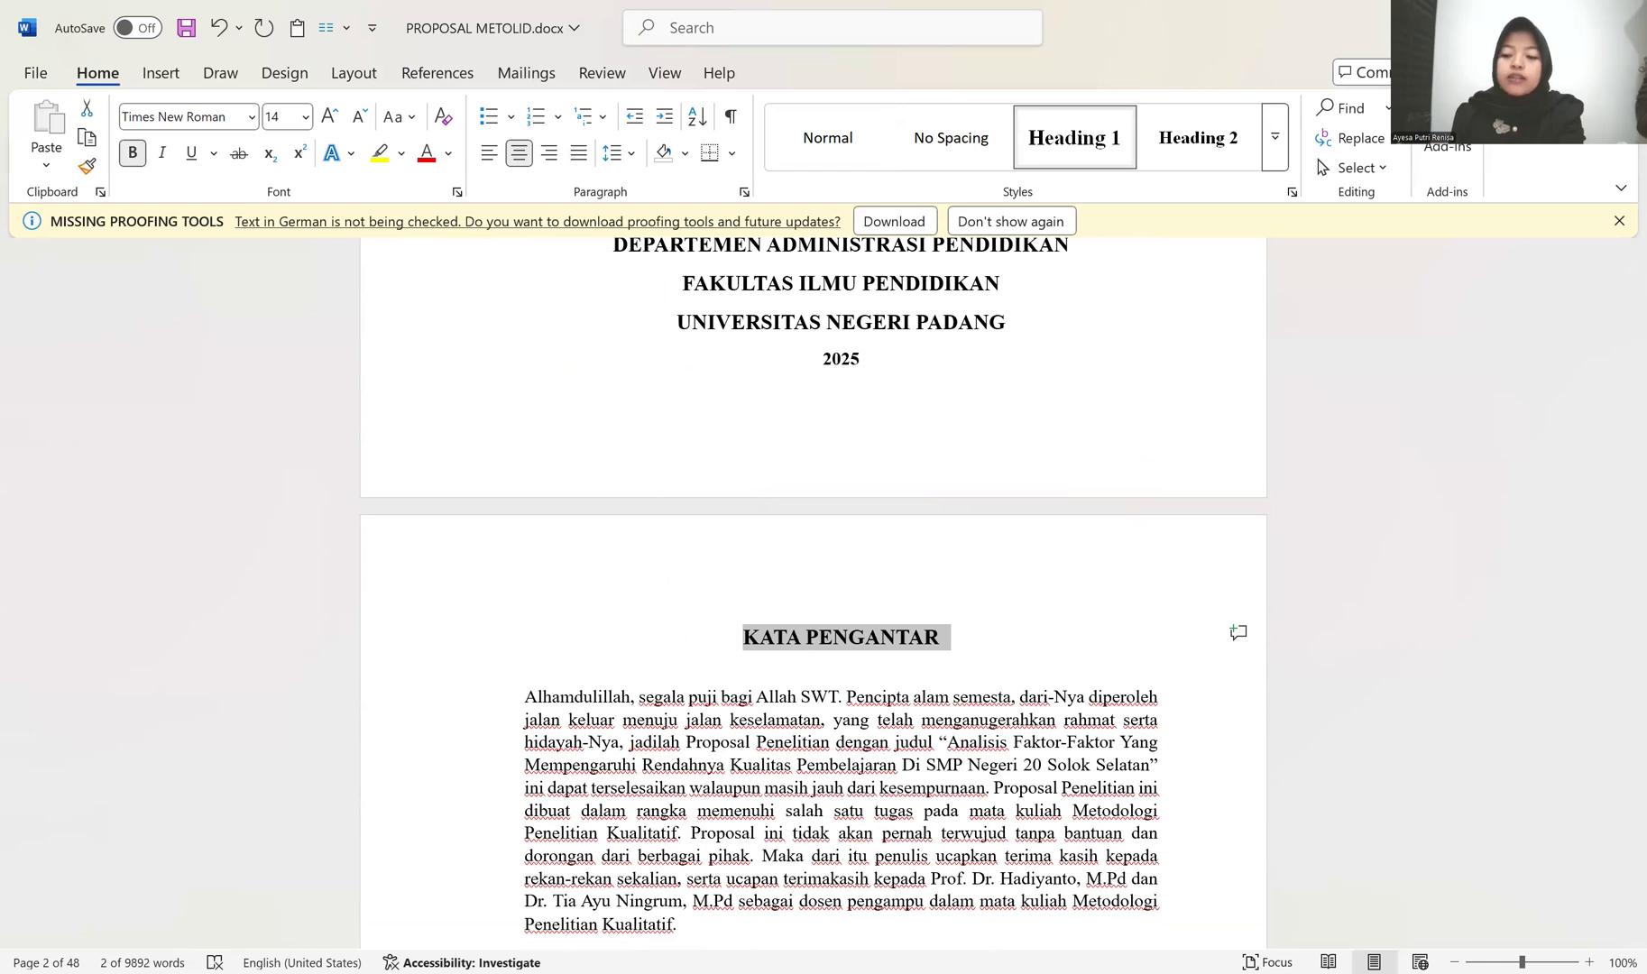
# Step: Modify the Heading 1 style to use the Automatic font color, with paragraph spacing of 12 pt before and 6 pt after
pyautogui.rightClick(1088, 142)
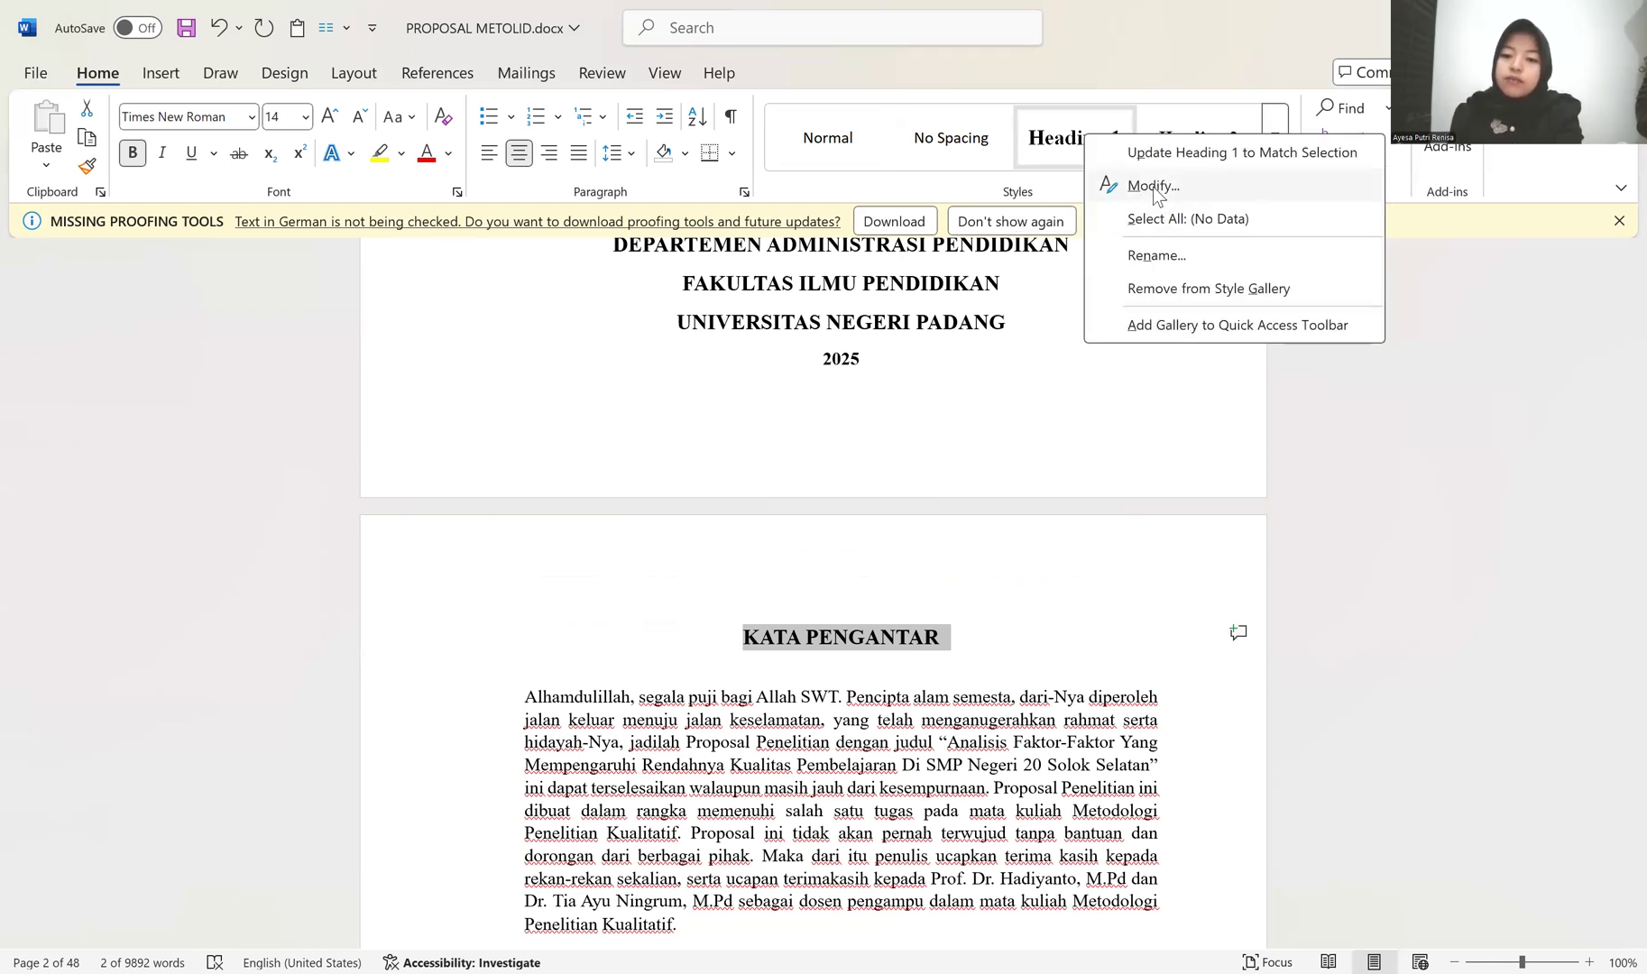
pyautogui.click(1154, 186)
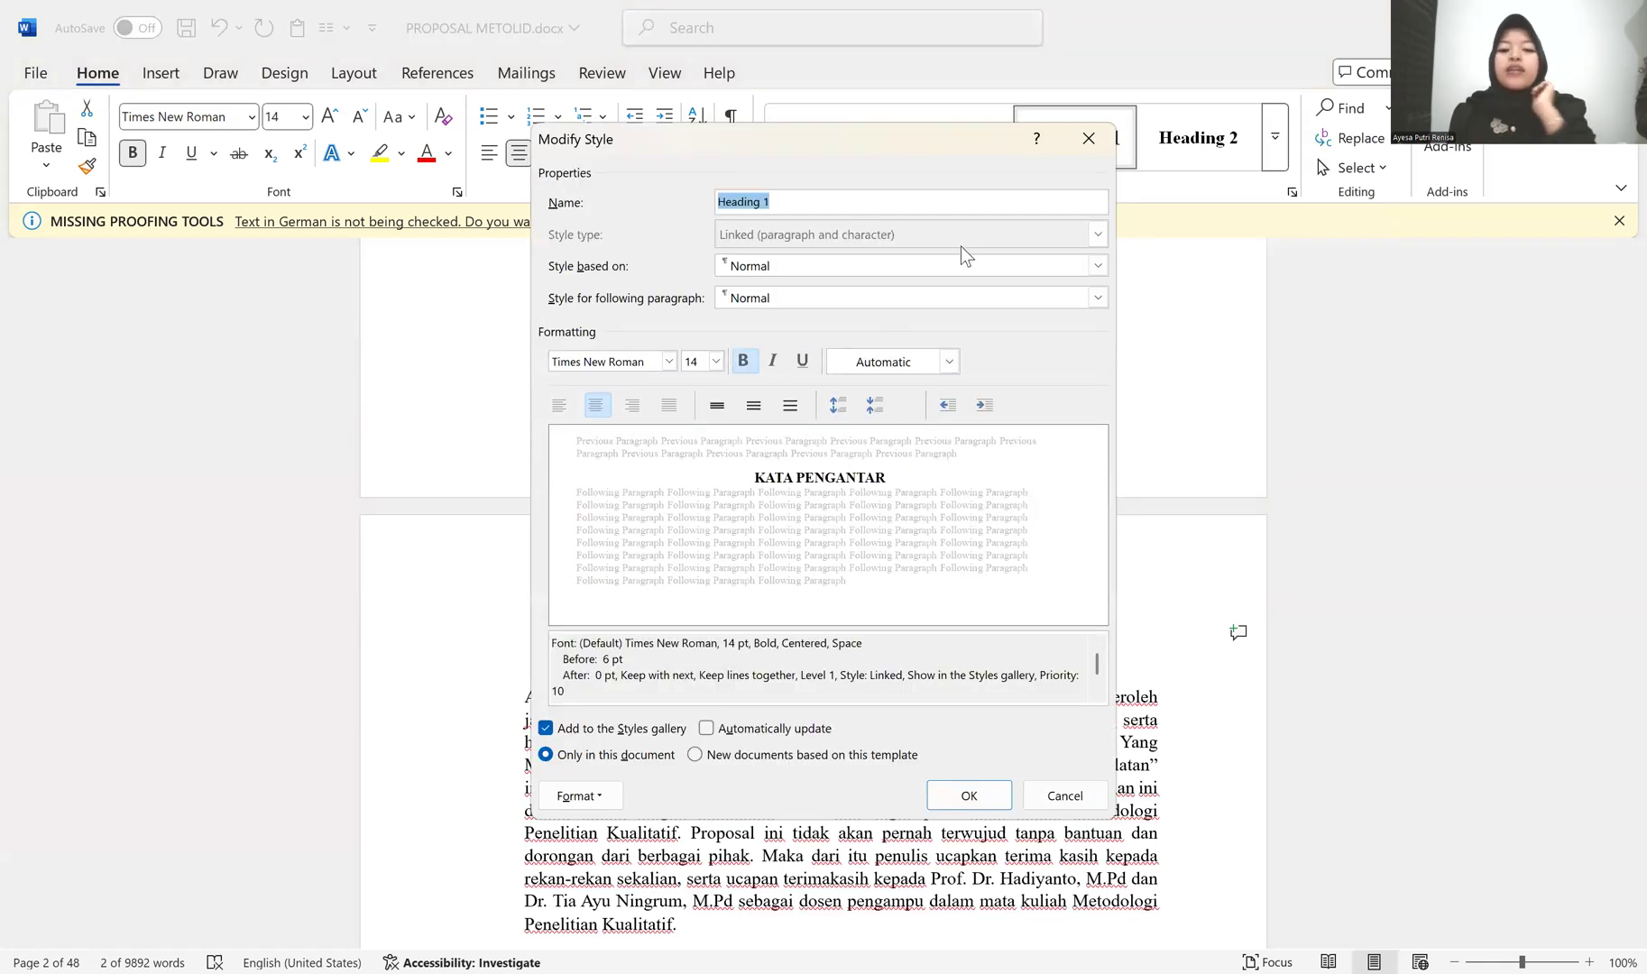
pyautogui.click(669, 361)
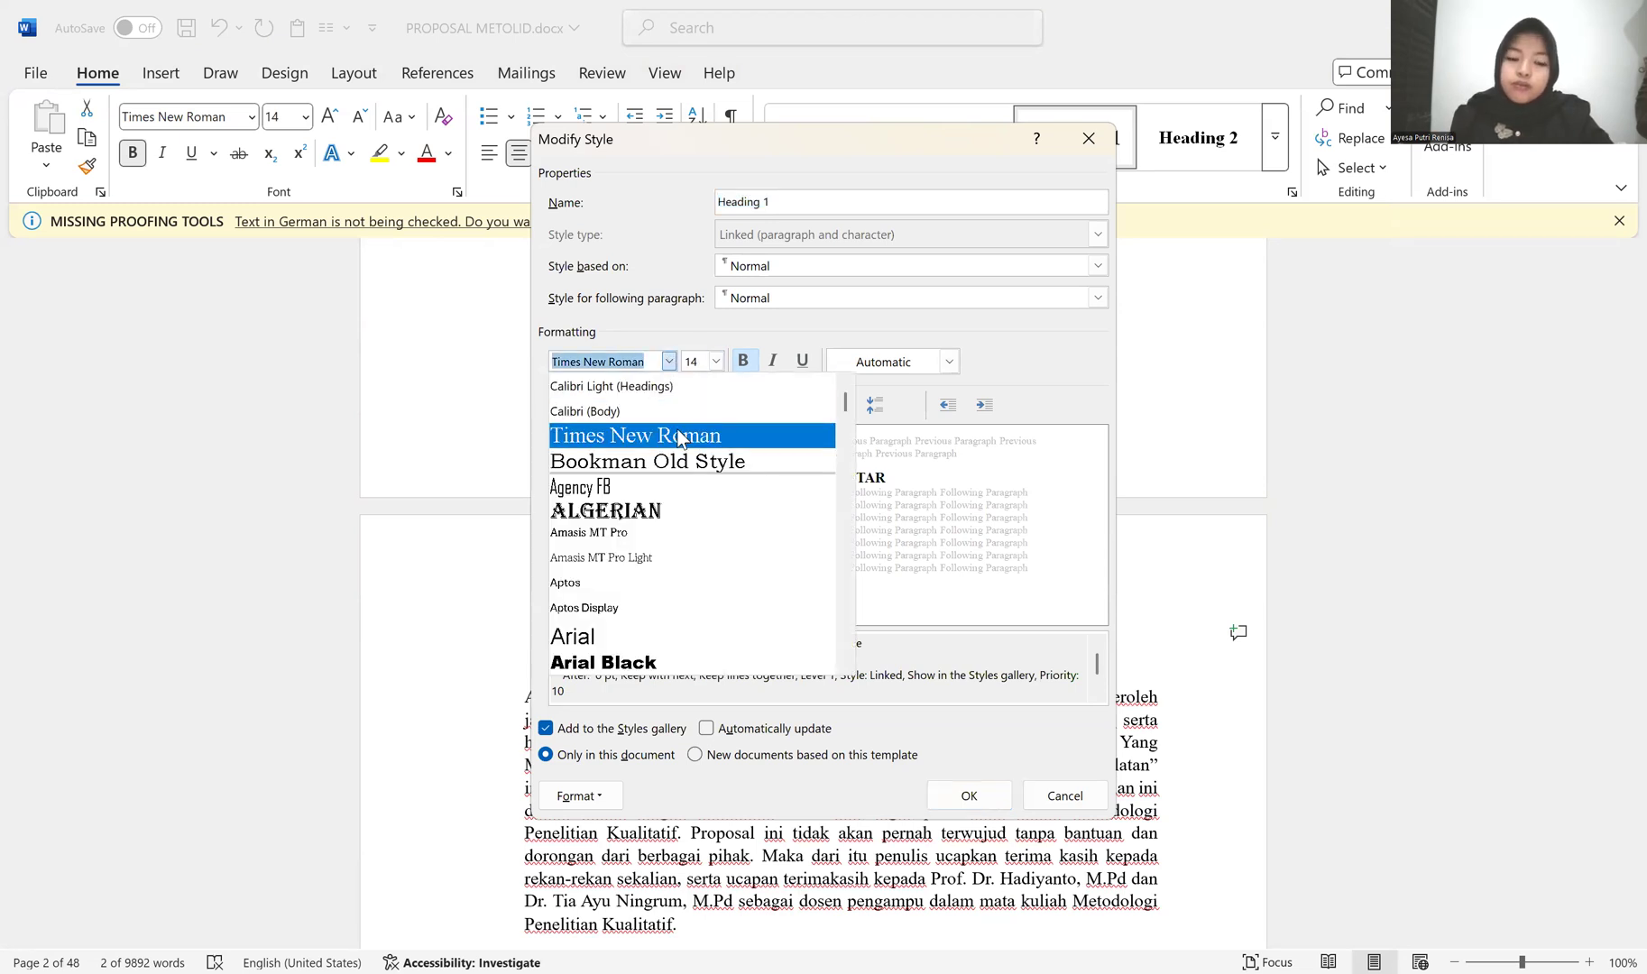
pyautogui.click(716, 361)
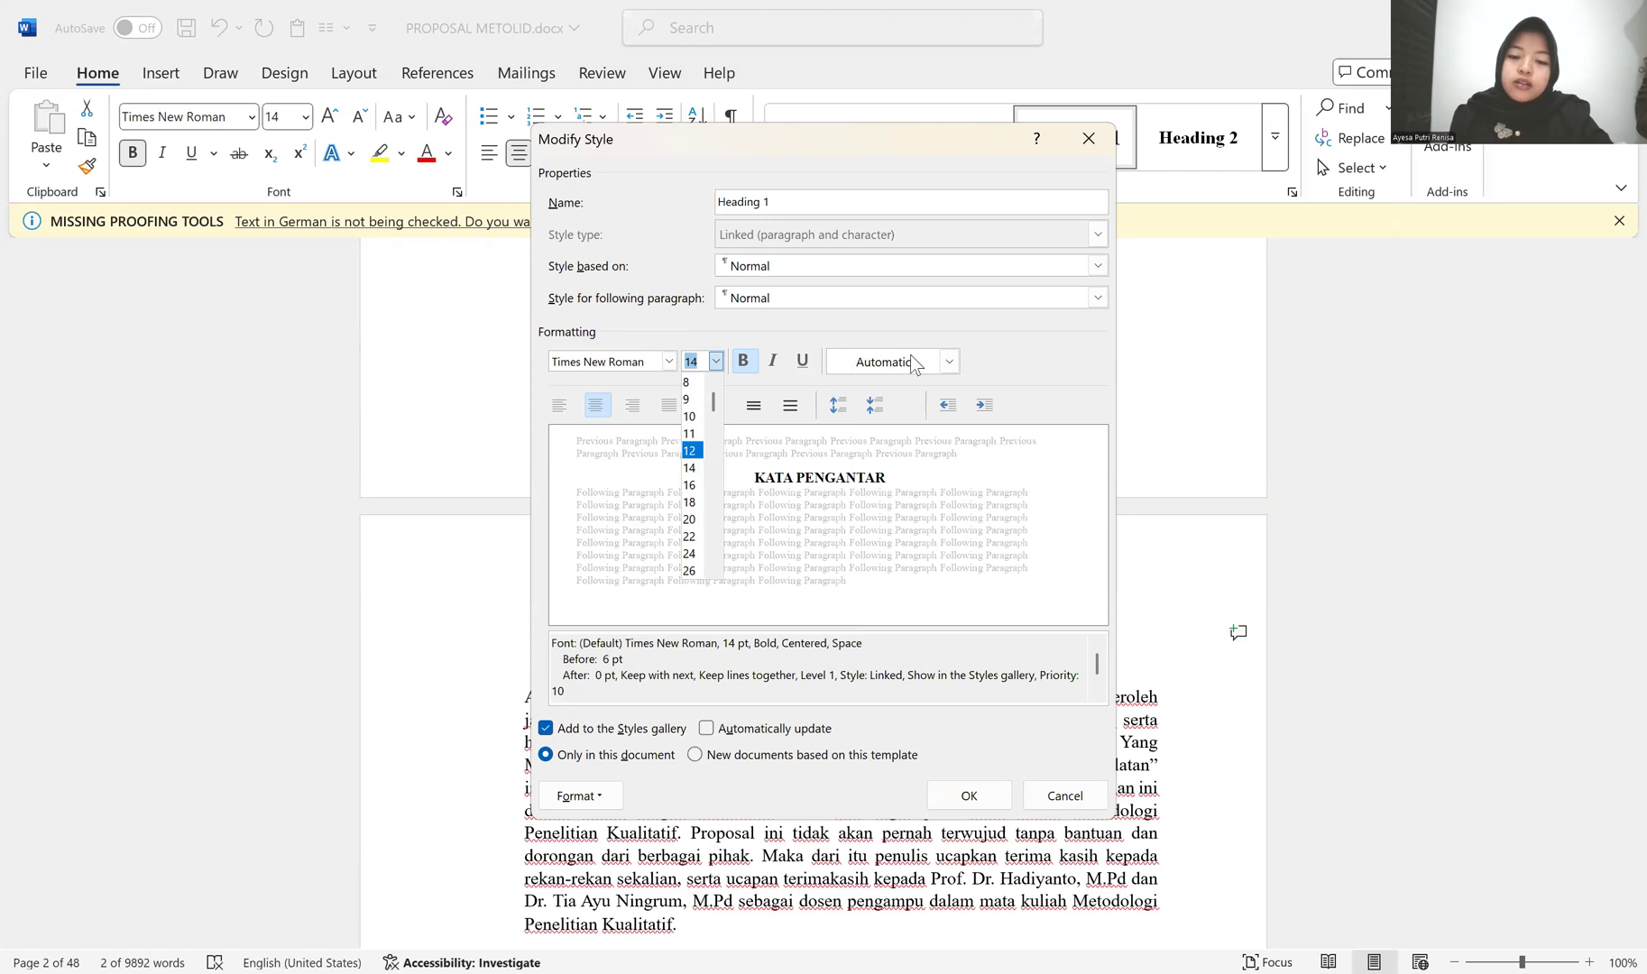
pyautogui.click(993, 359)
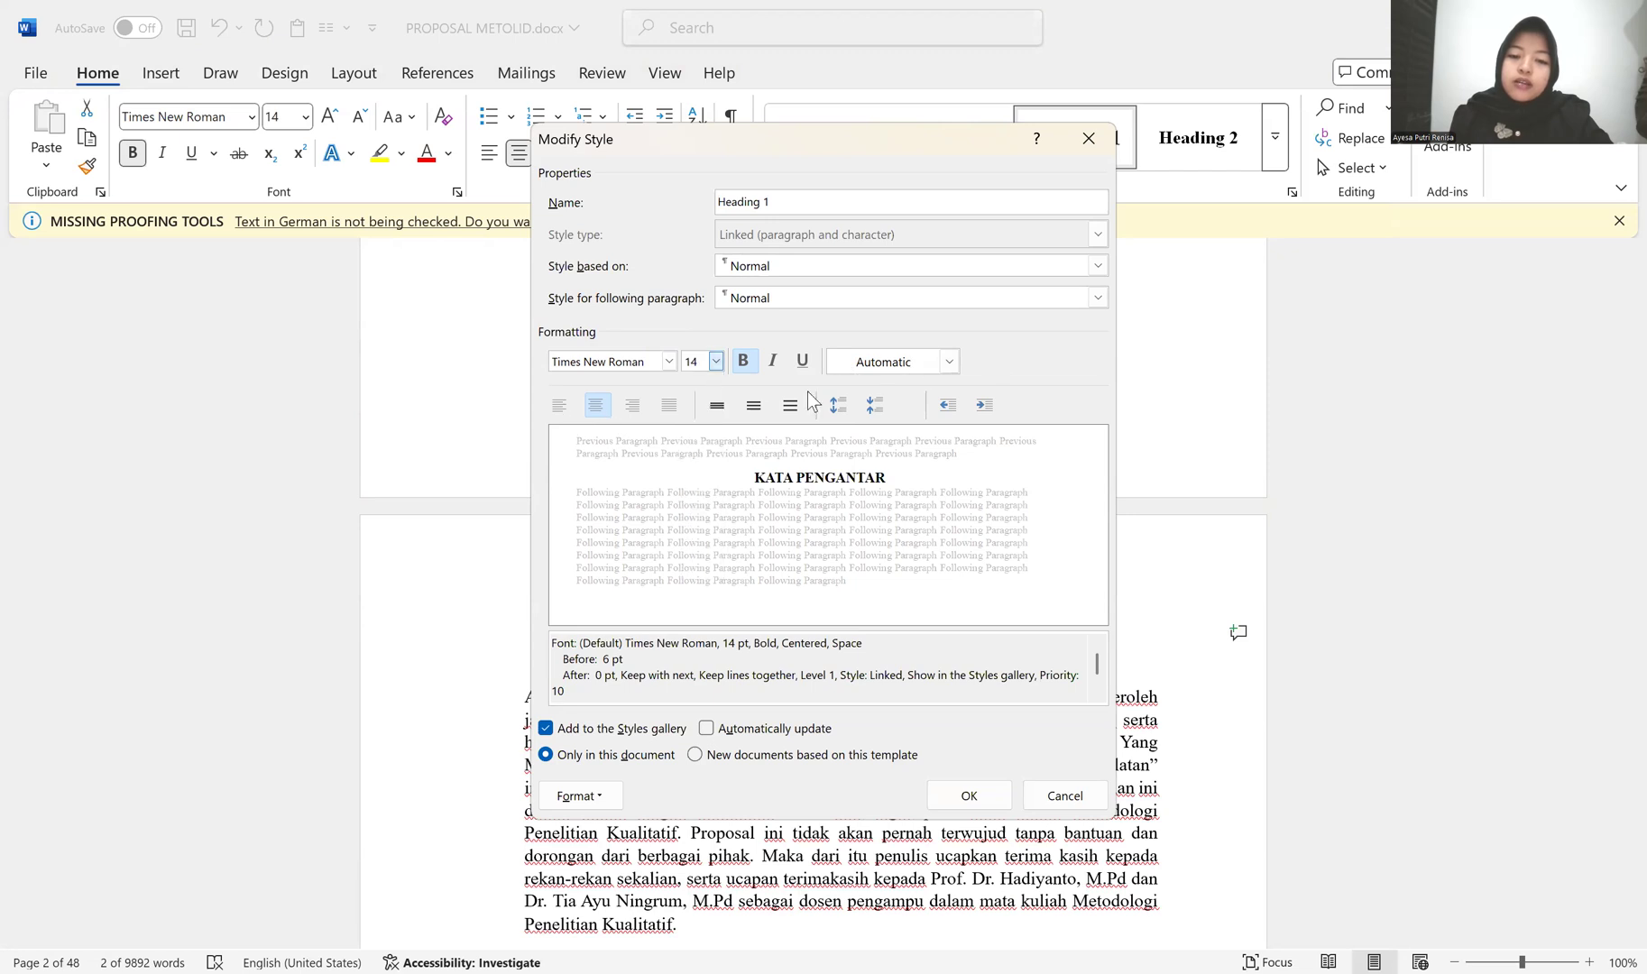
pyautogui.click(947, 360)
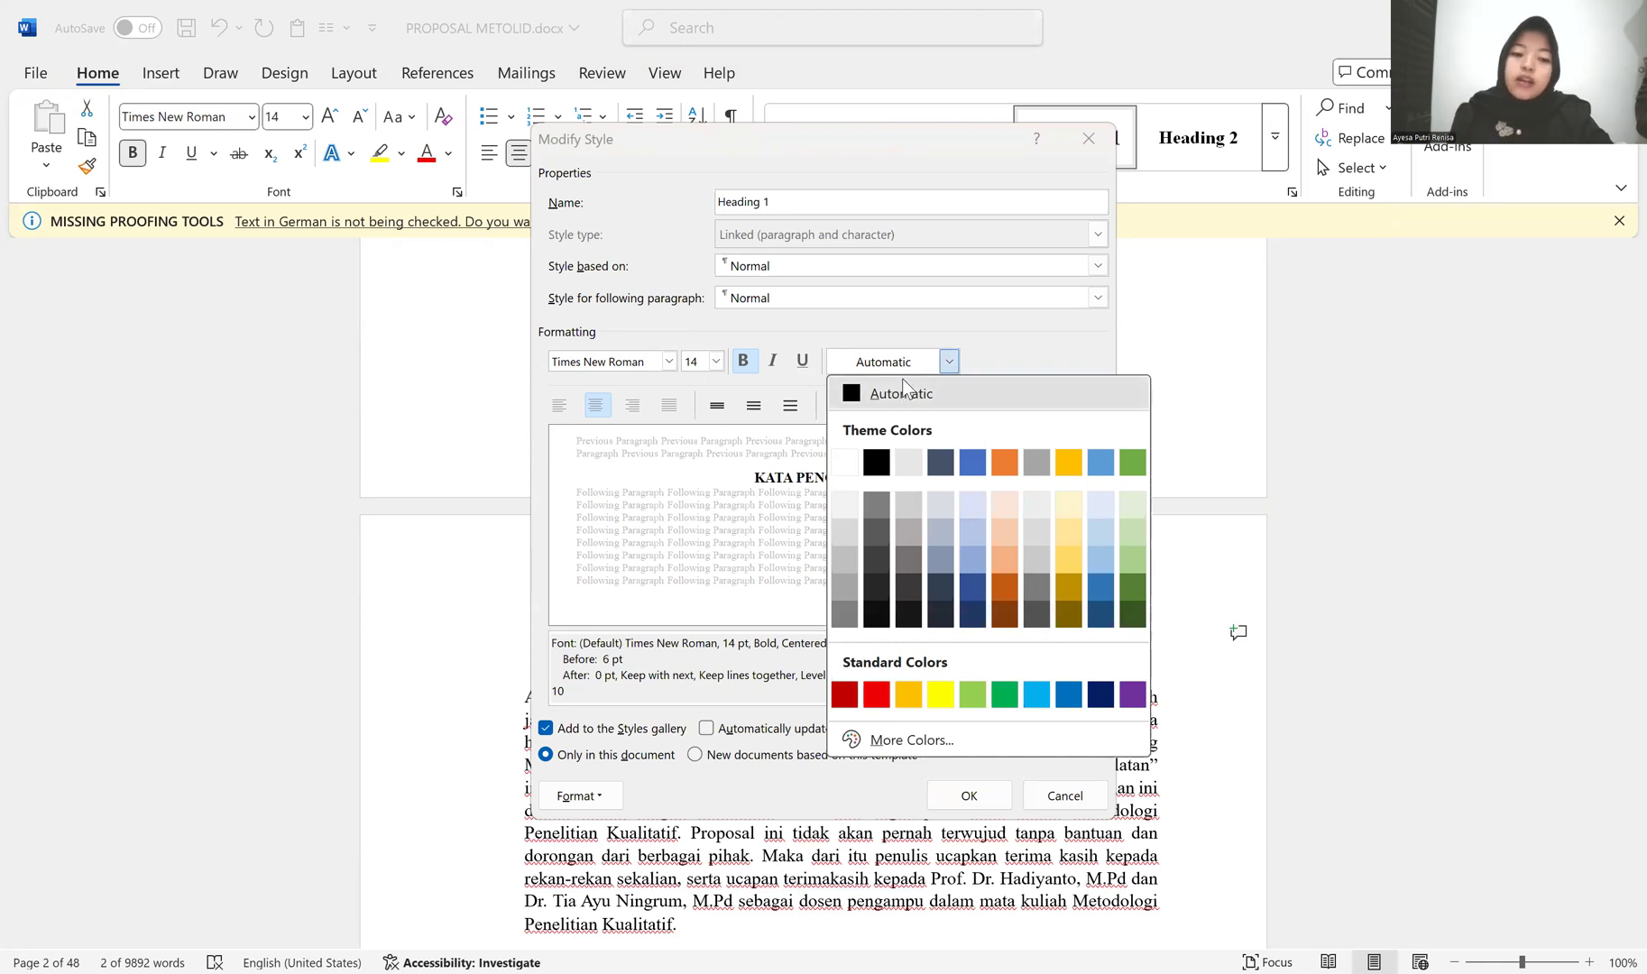
pyautogui.click(904, 395)
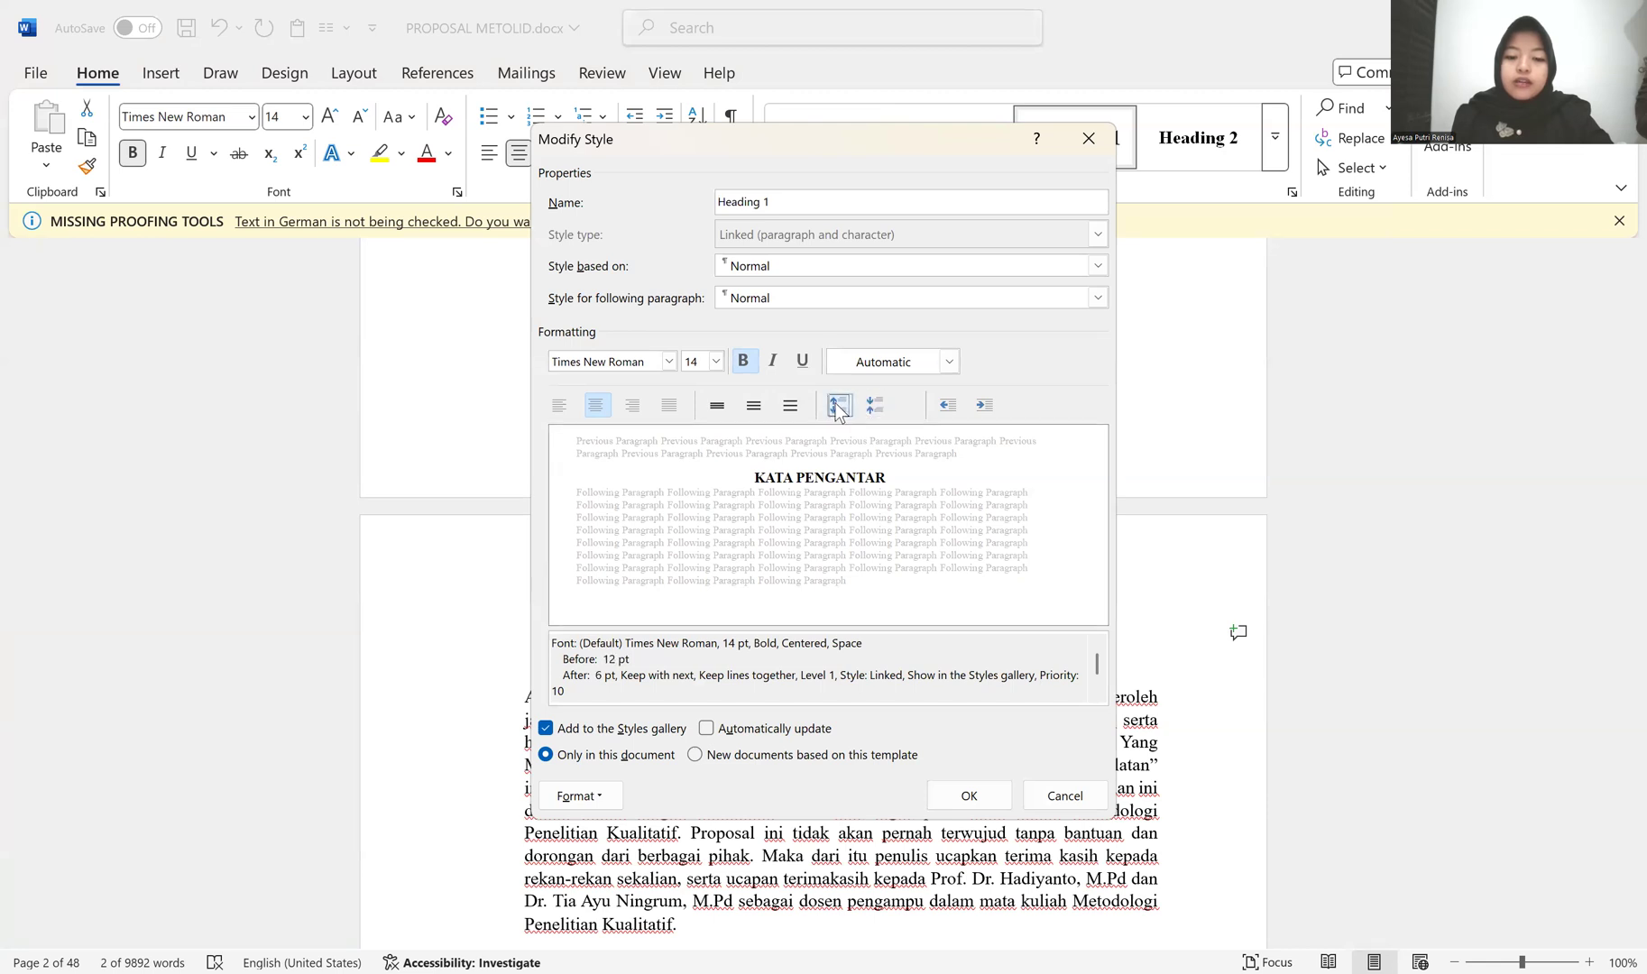
pyautogui.click(952, 797)
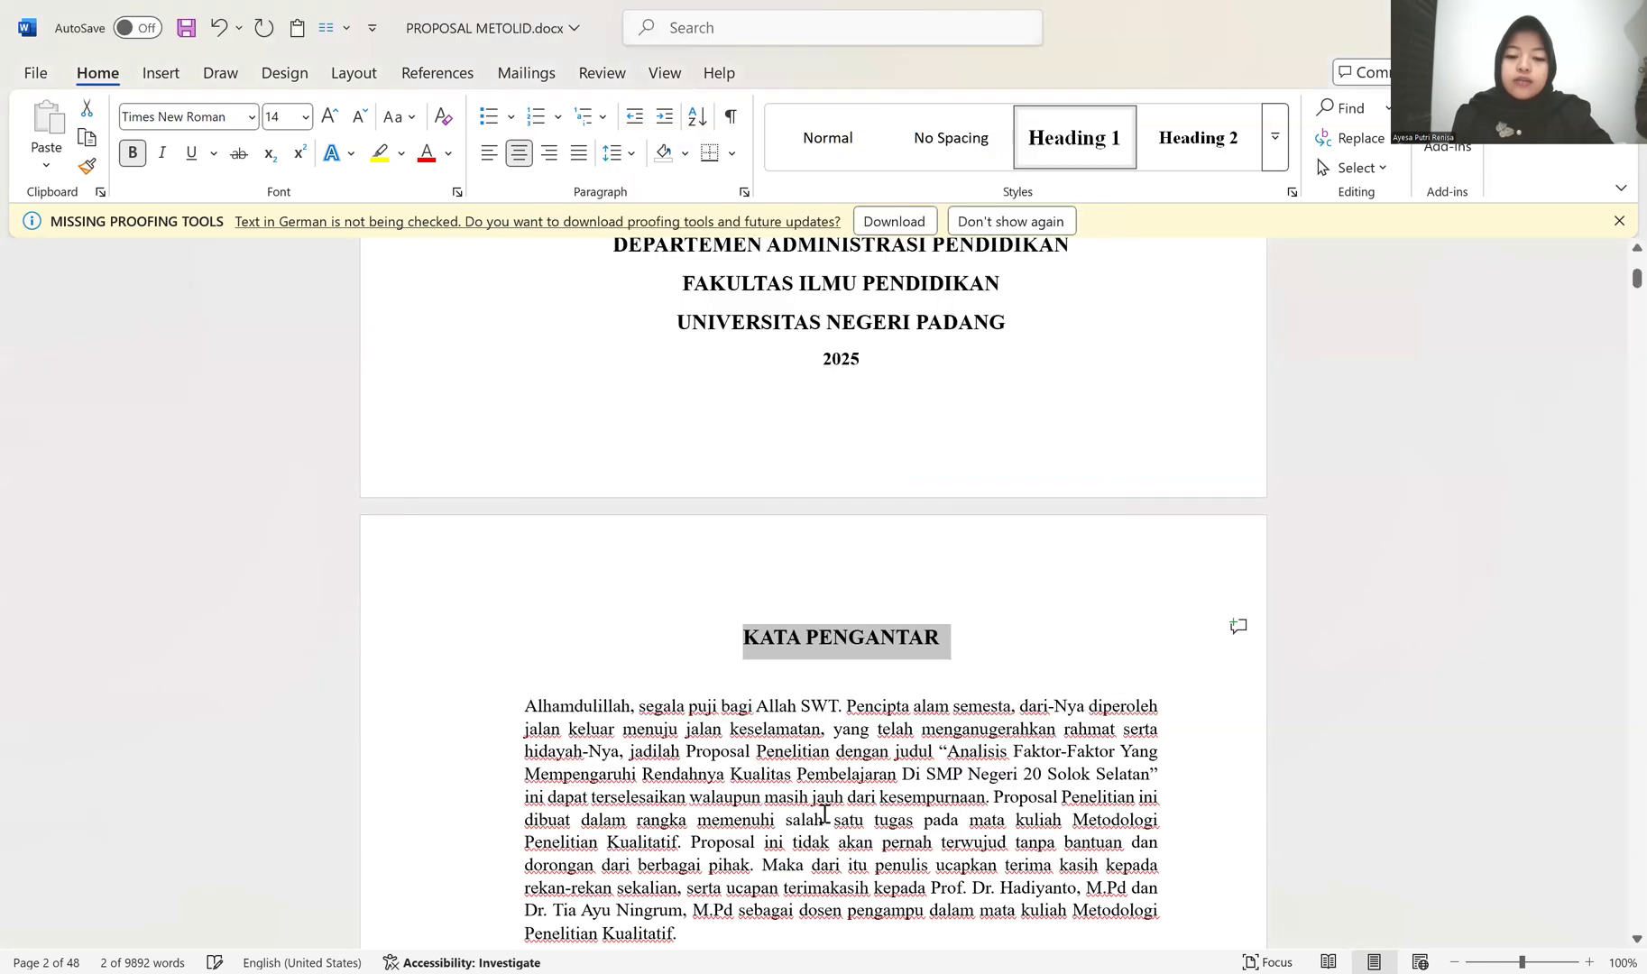
# Step: Reduce the Heading 1 style's paragraph spacing to 6 pt before and 0 pt after
pyautogui.rightClick(1040, 169)
pyautogui.click(881, 405)
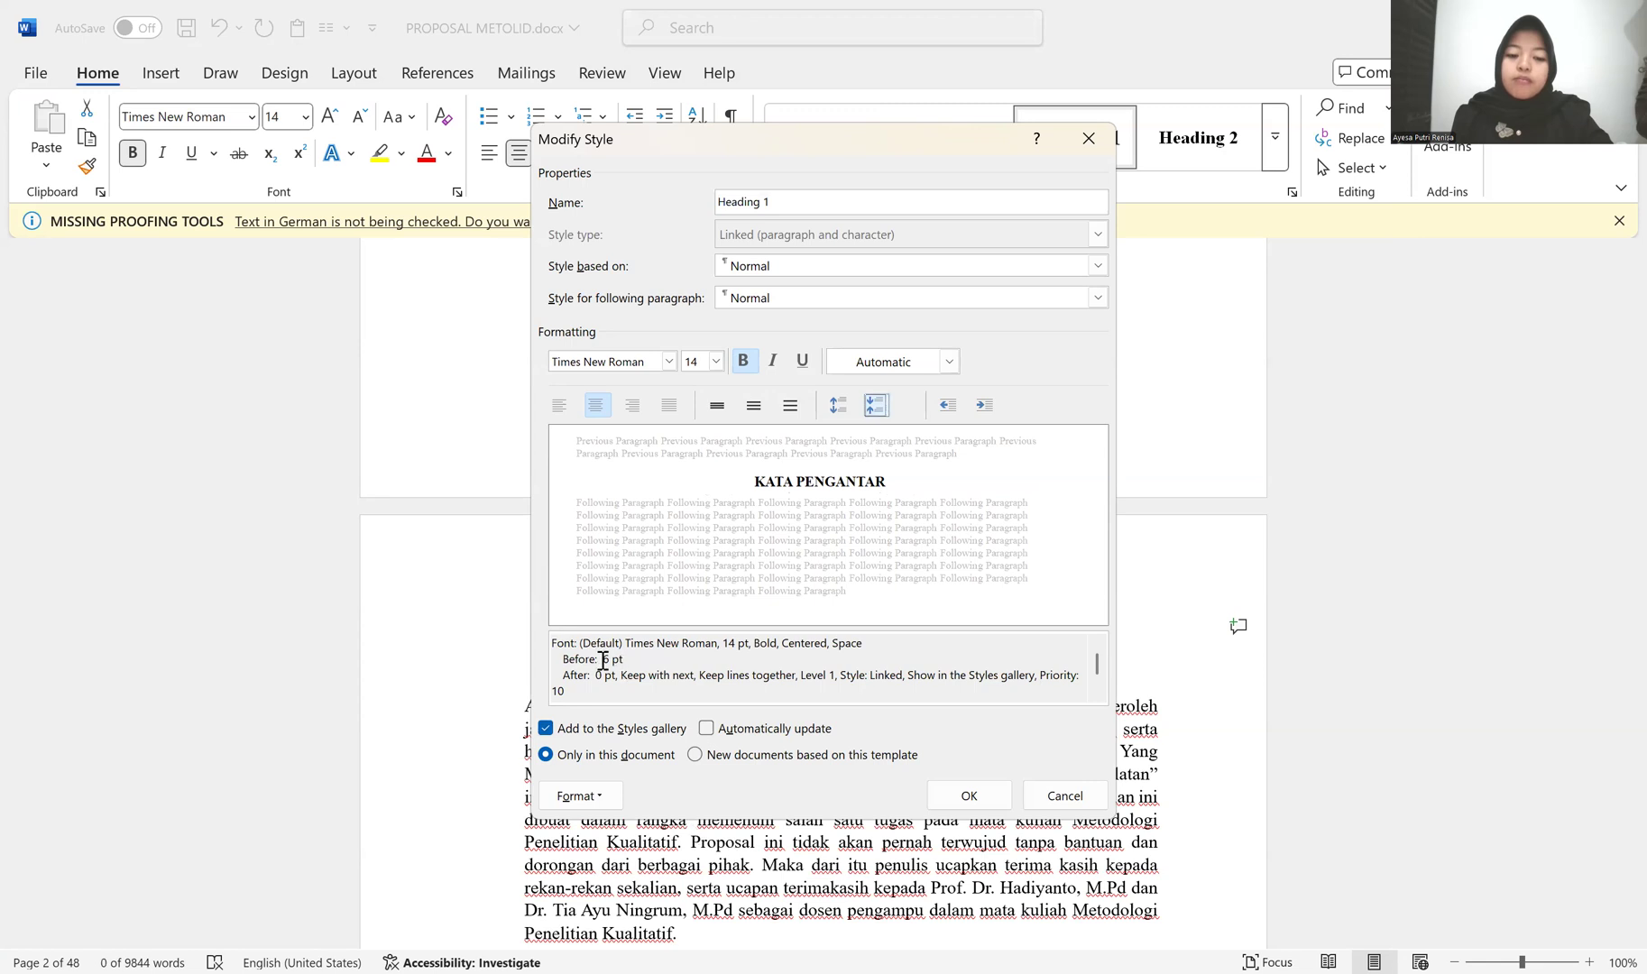
pyautogui.click(965, 792)
# Step: Set the line spacing of the whole document to 1.5 and remove the space after paragraphs
pyautogui.scroll(-9, 751, 687)
pyautogui.scroll(1, 751, 690)
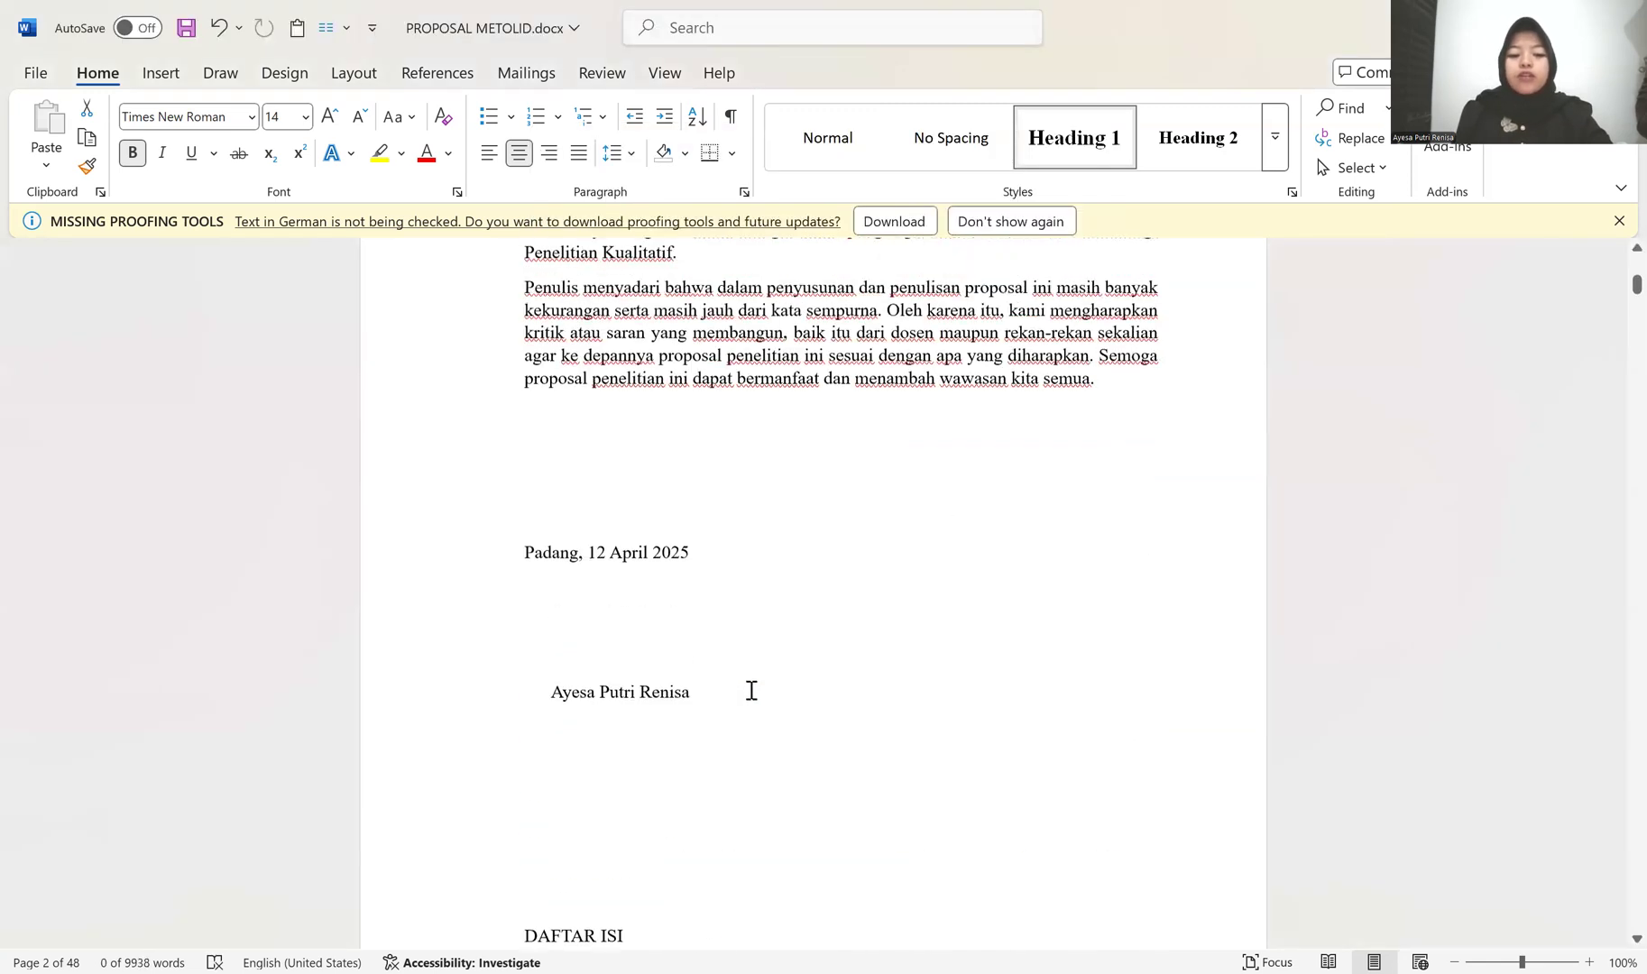
pyautogui.scroll(5, 406, 689)
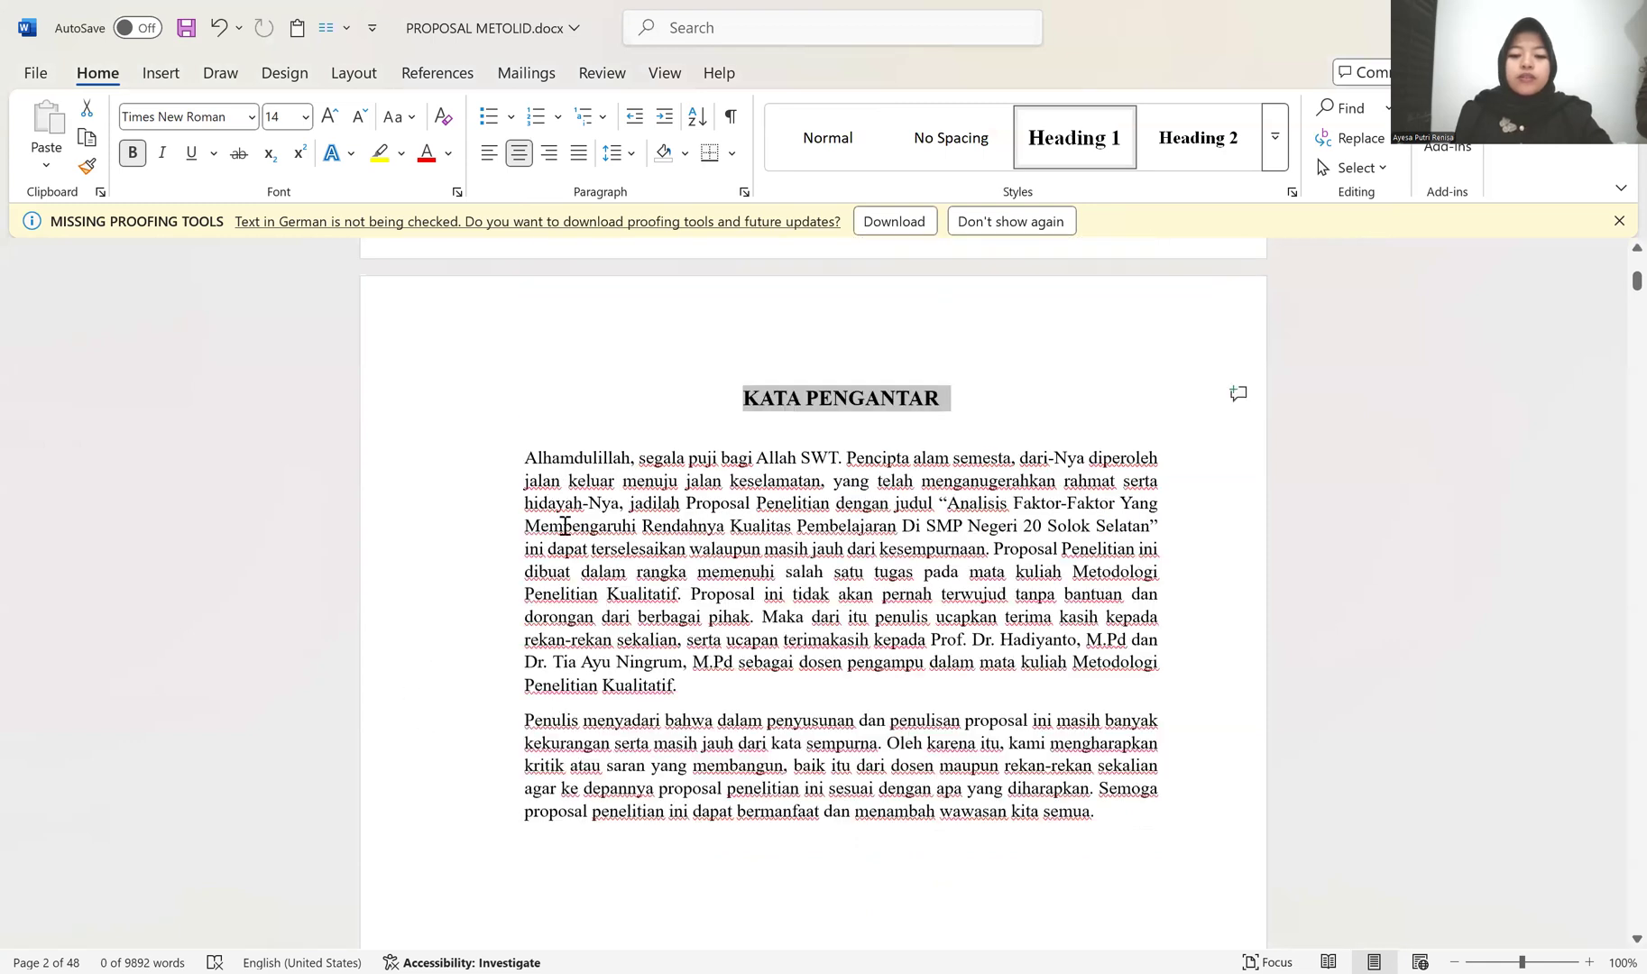
pyautogui.click(565, 526)
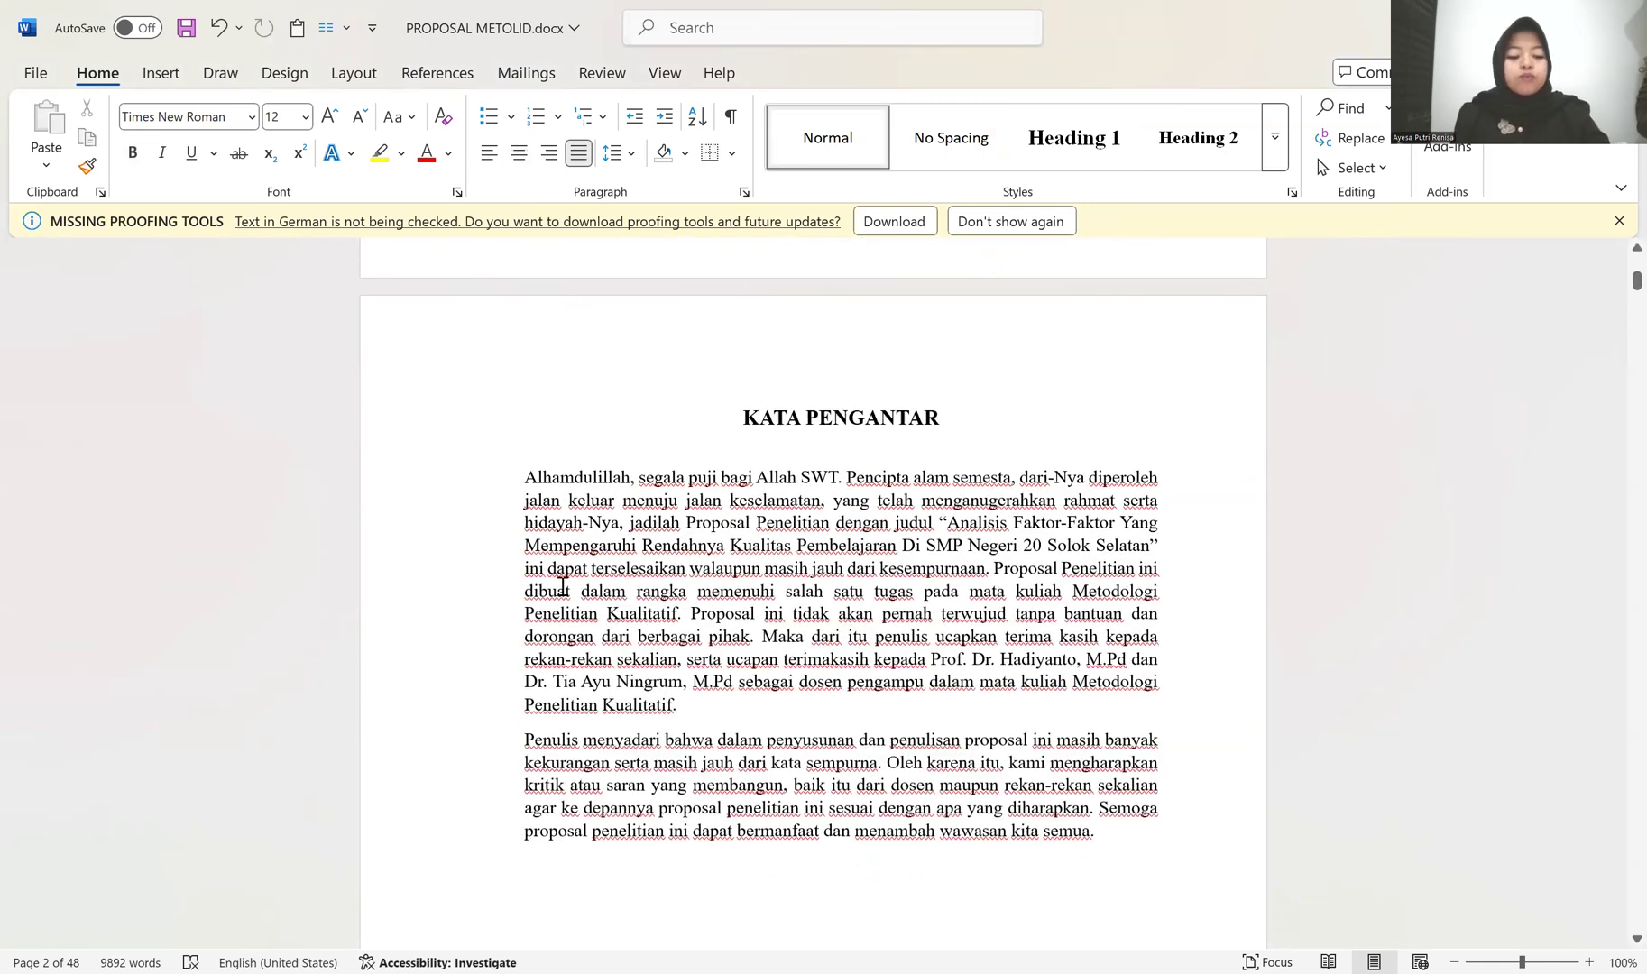
pyautogui.hotkey('ctrl', 'a')
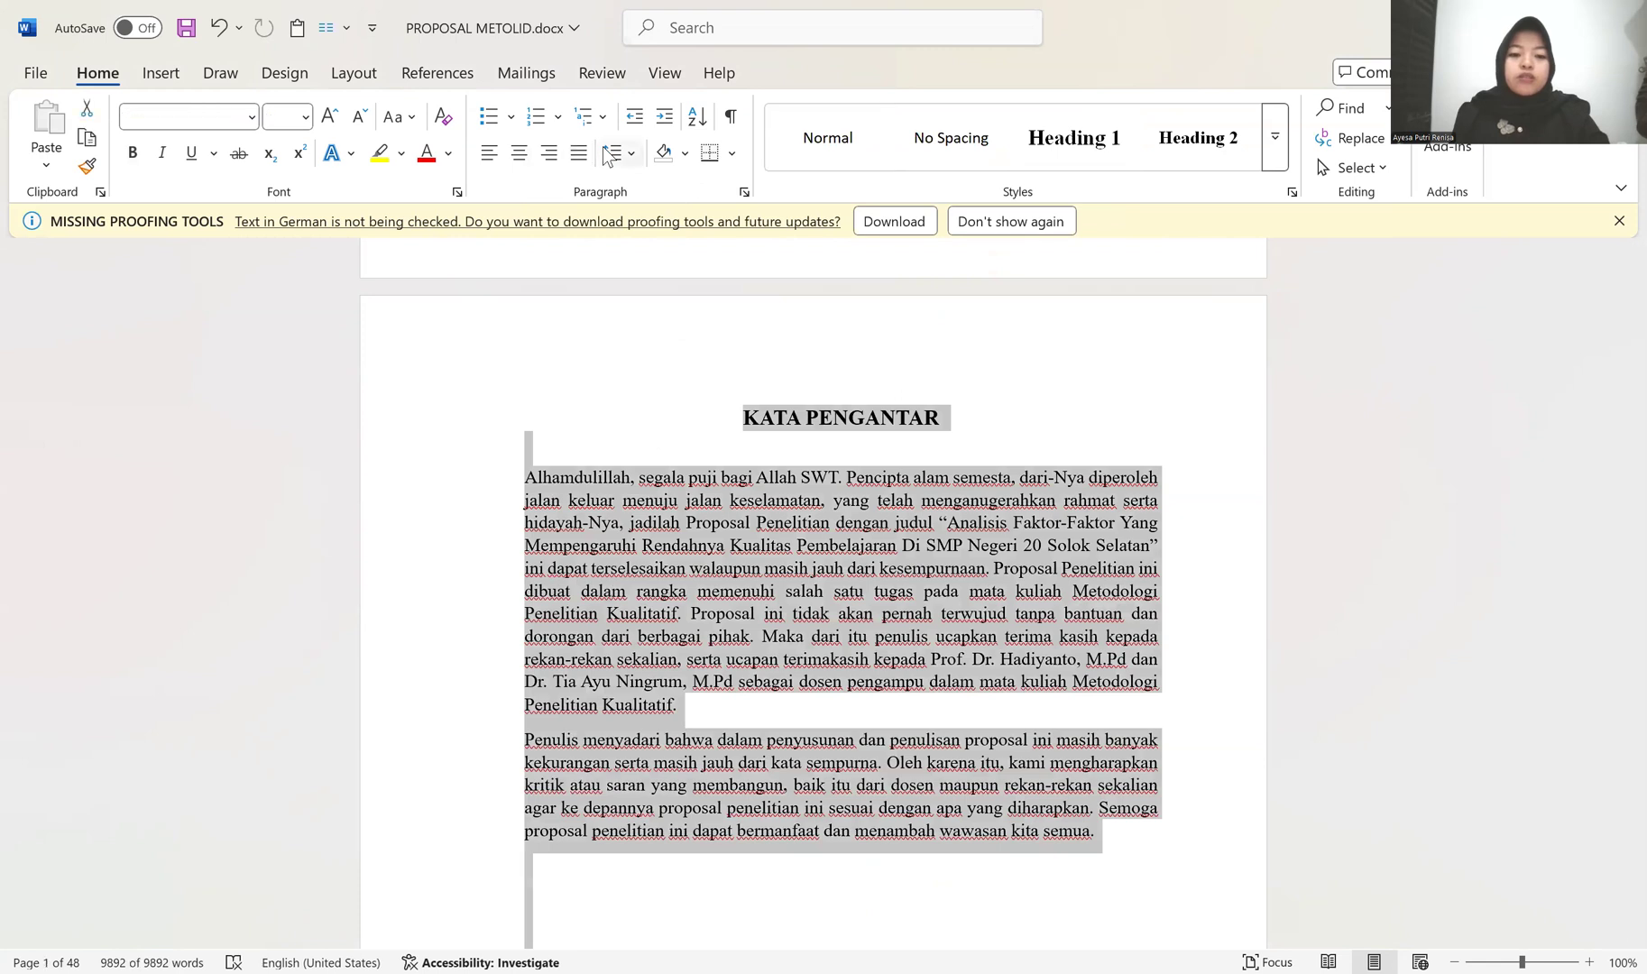
pyautogui.click(612, 154)
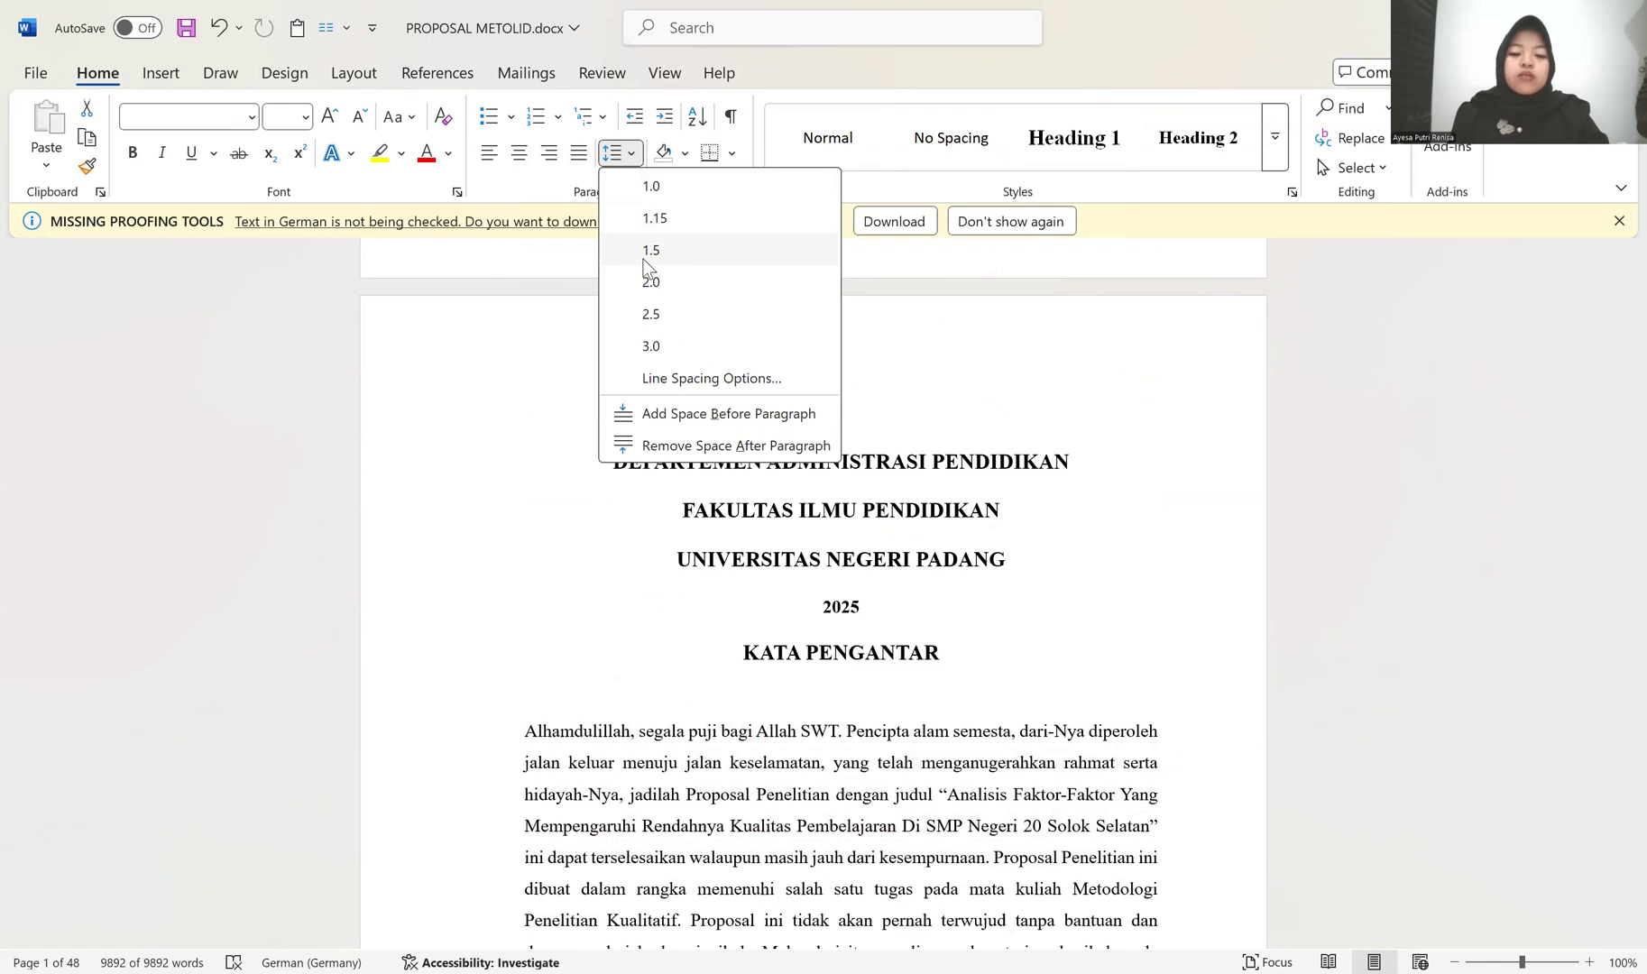
pyautogui.click(643, 259)
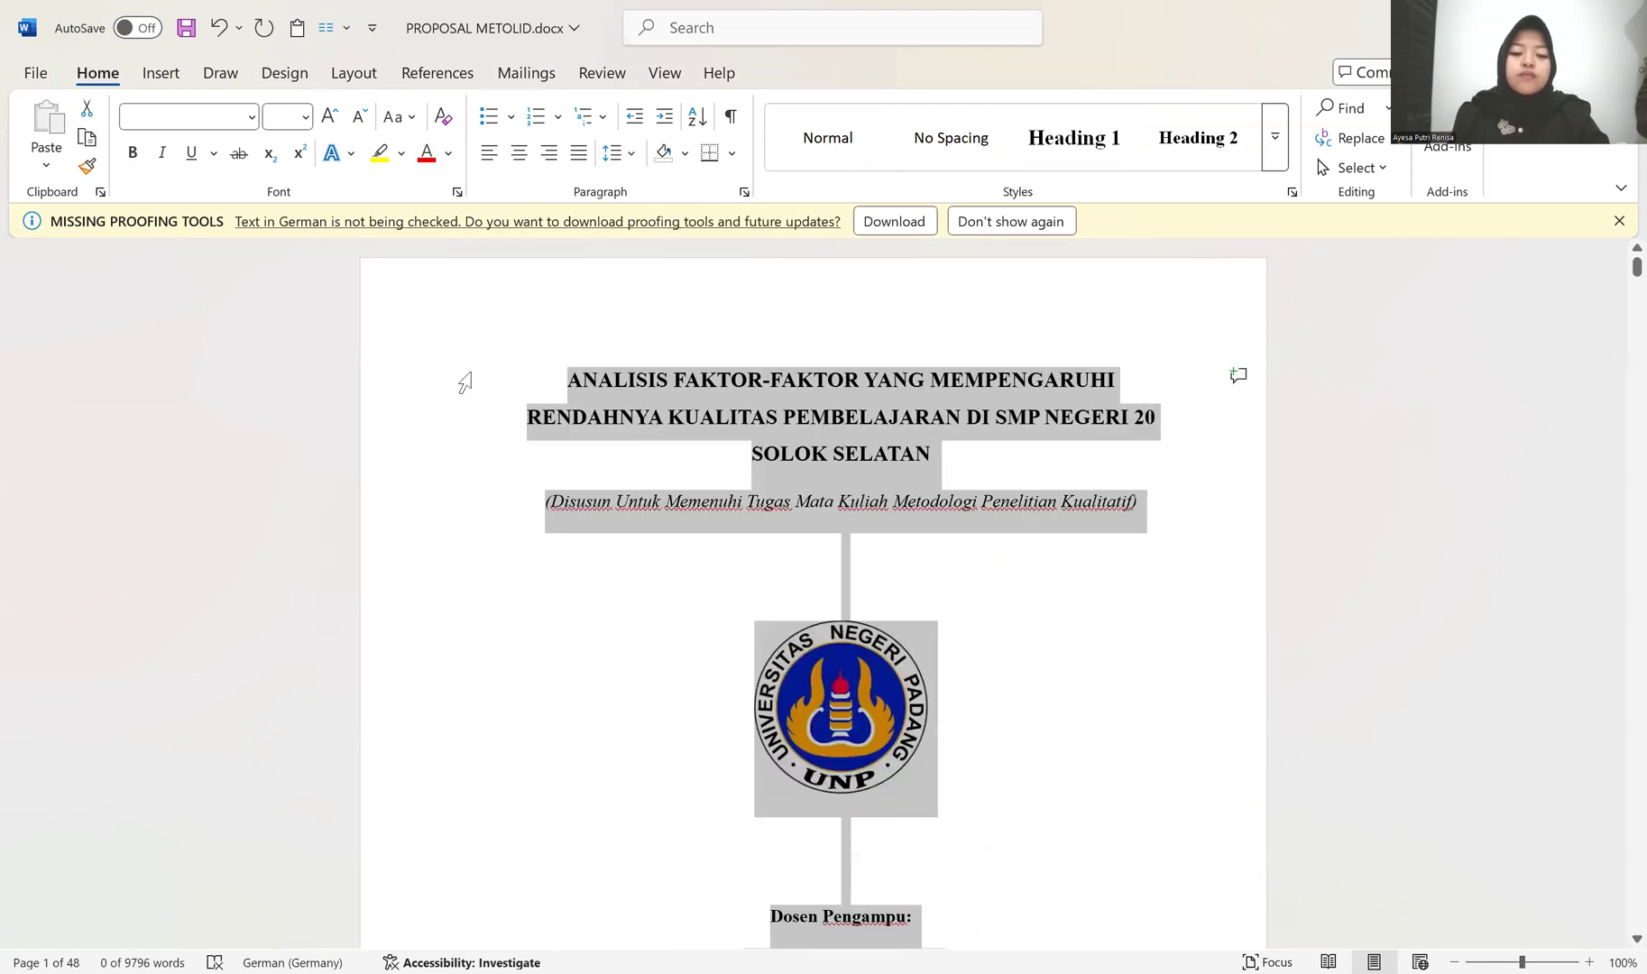
pyautogui.scroll(-10, 521, 721)
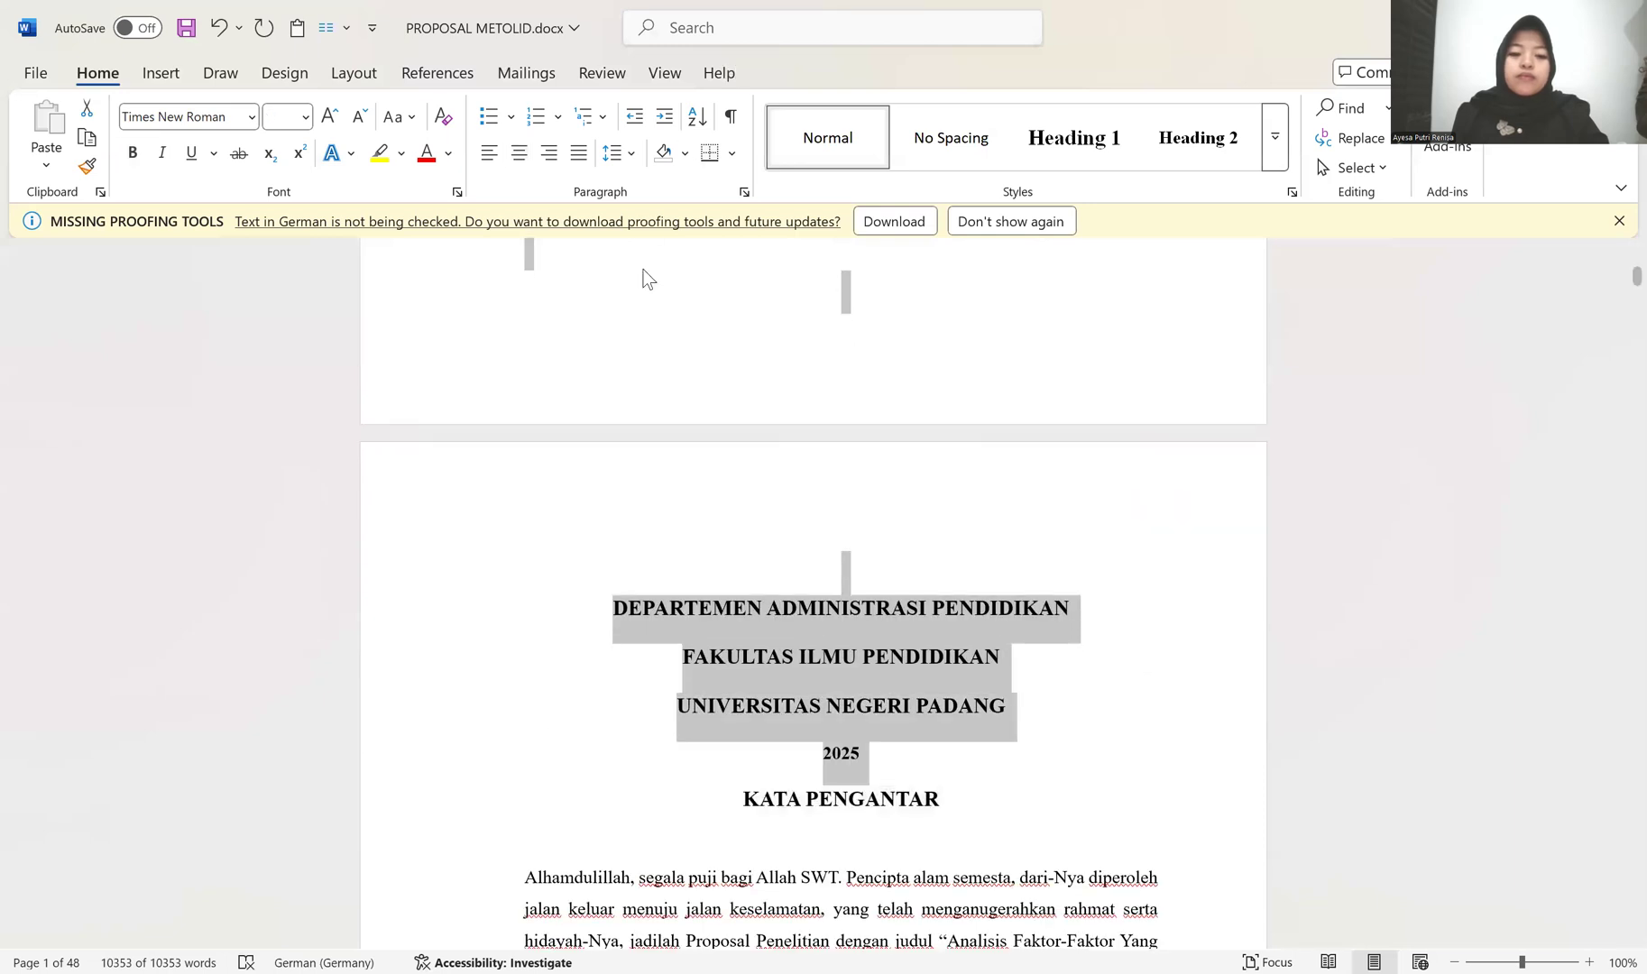
pyautogui.click(619, 152)
pyautogui.click(694, 445)
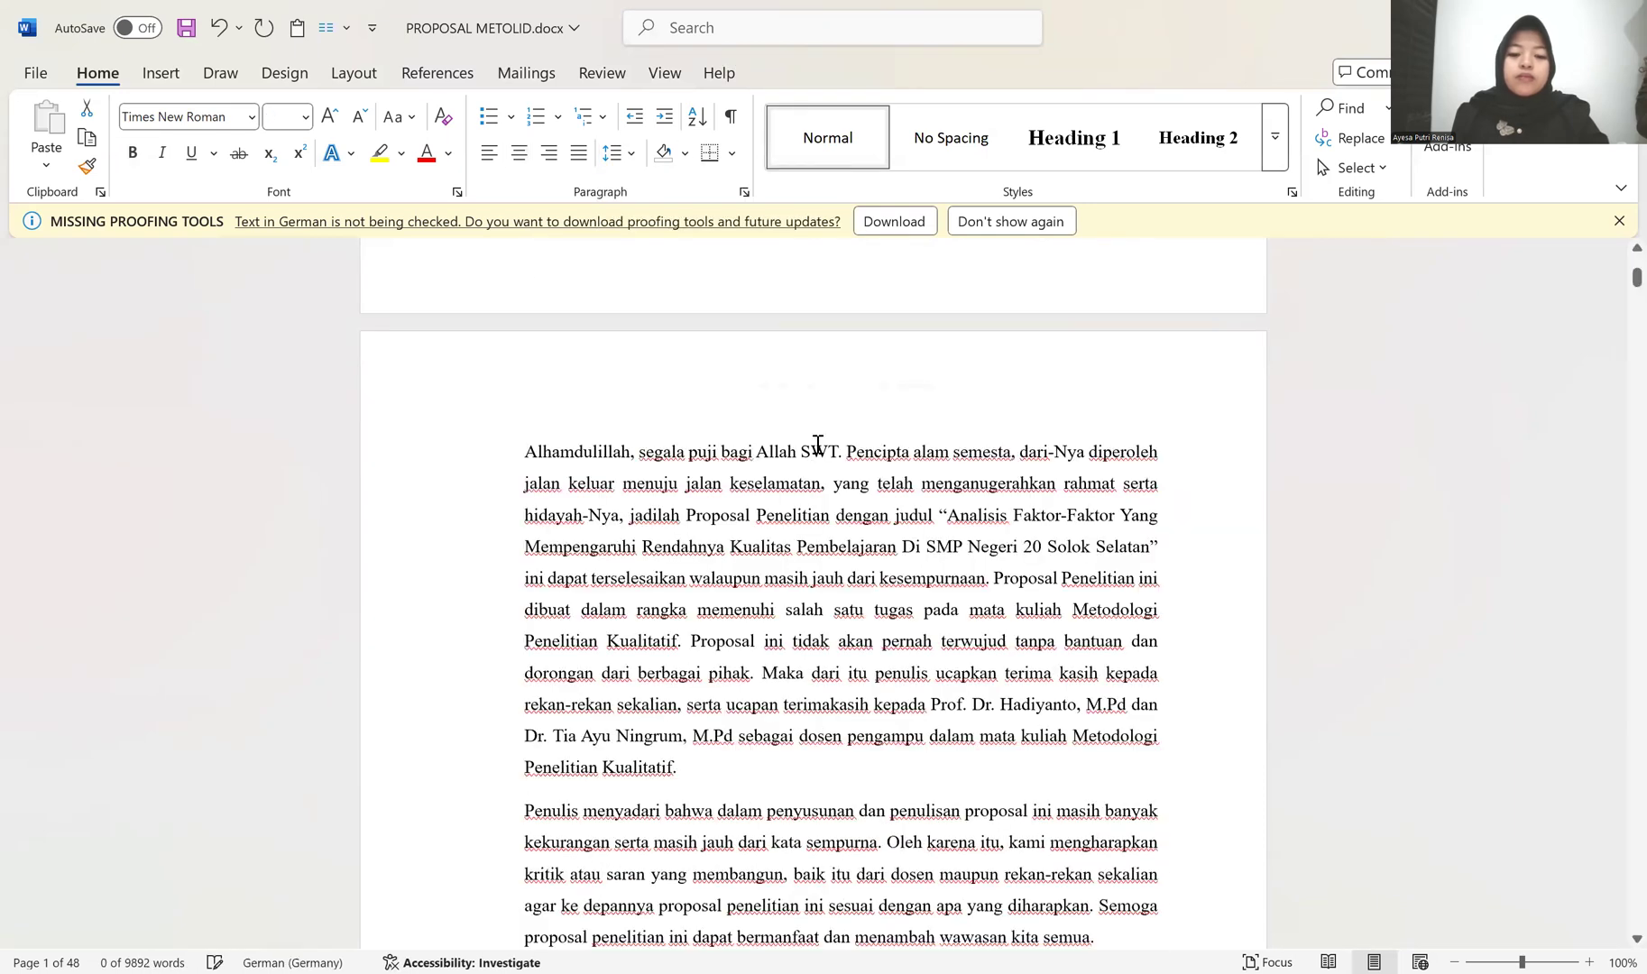
# Step: Insert a blank line above the department, faculty and university lines on the cover page
pyautogui.scroll(5, 905, 318)
pyautogui.click(905, 320)
pyautogui.press('Return')
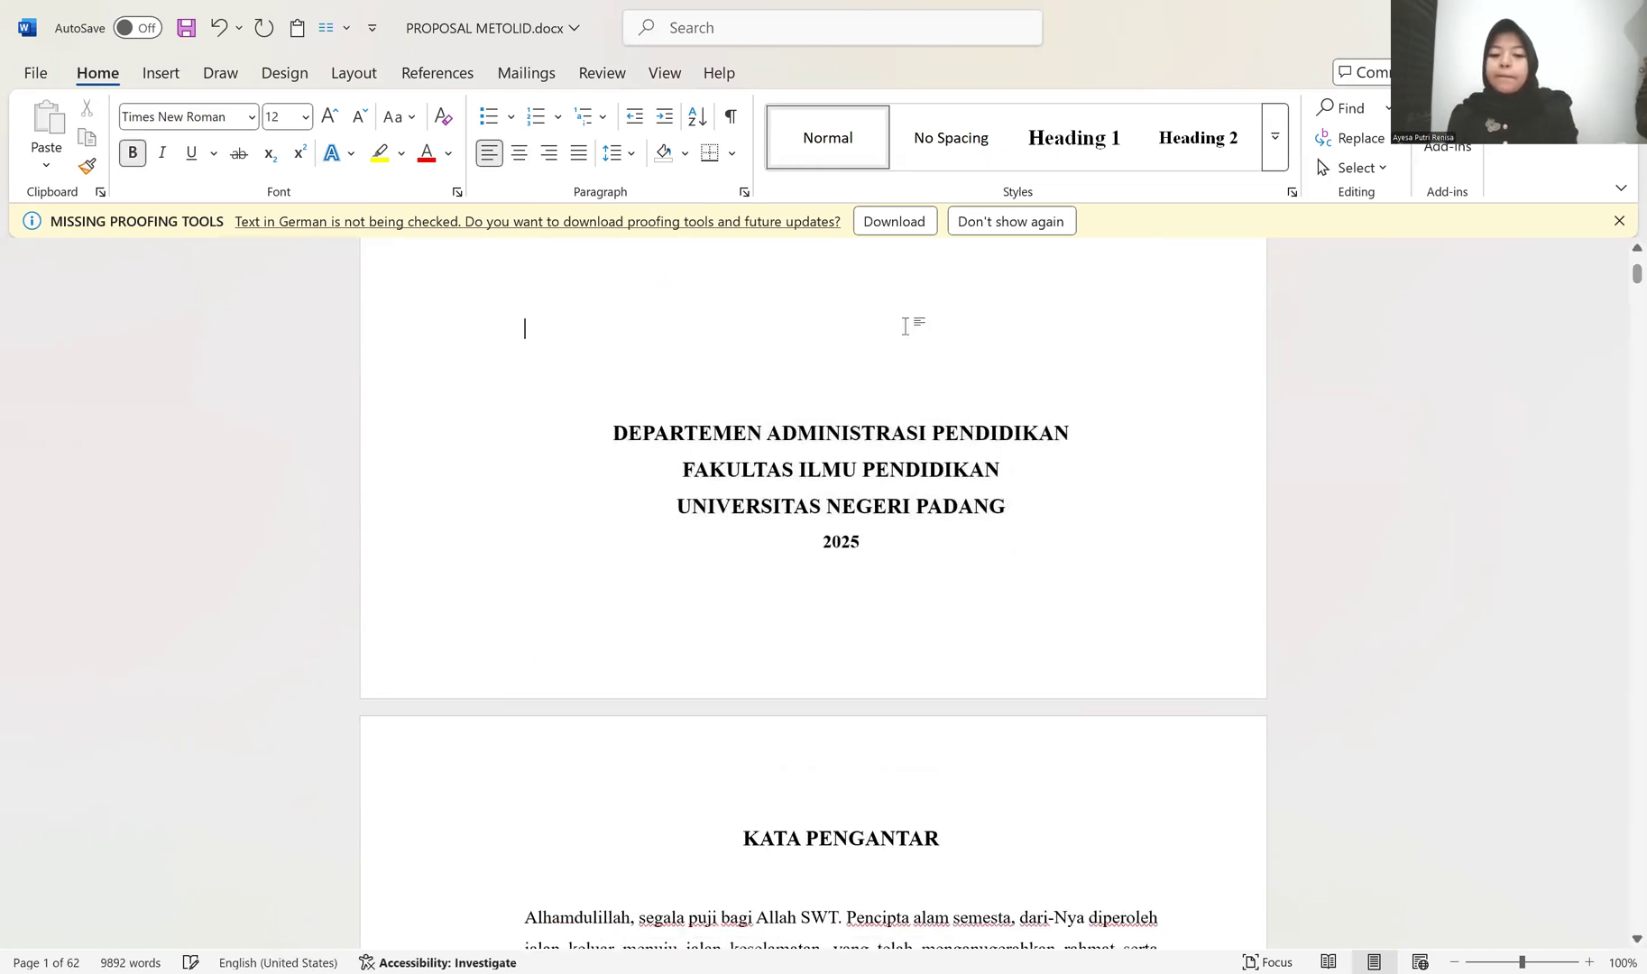
# Step: Right-align the place and date line and the author's name at the end of the Kata Pengantar
pyautogui.scroll(-15, 666, 540)
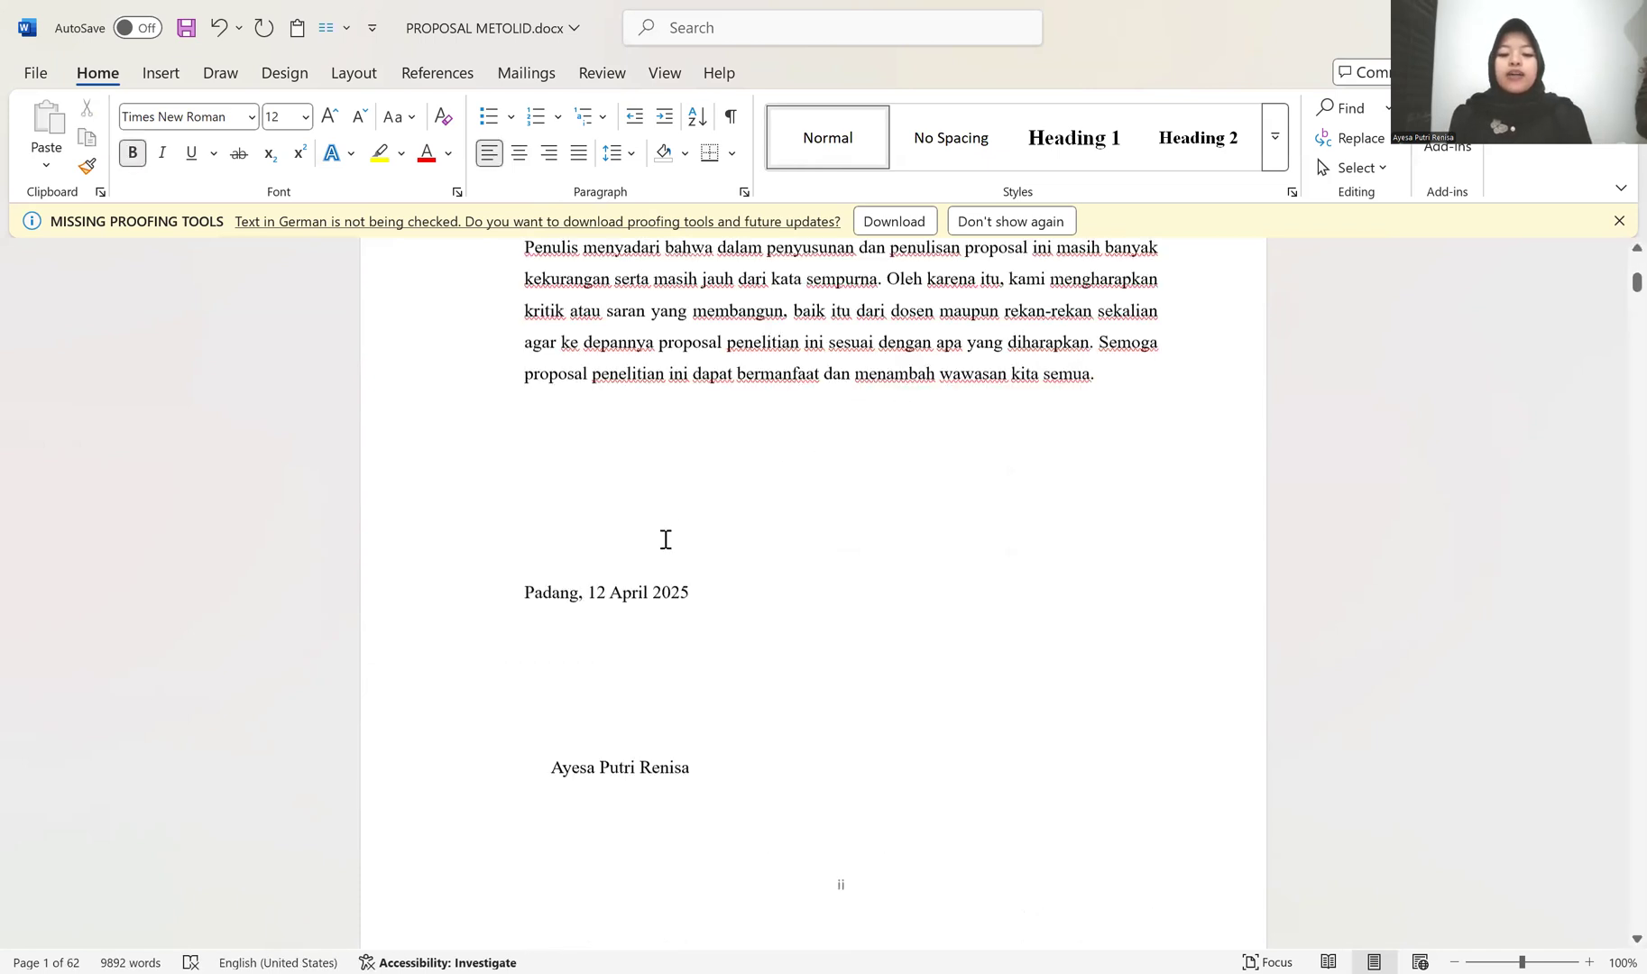
pyautogui.moveTo(434, 493); pyautogui.dragTo(439, 679)
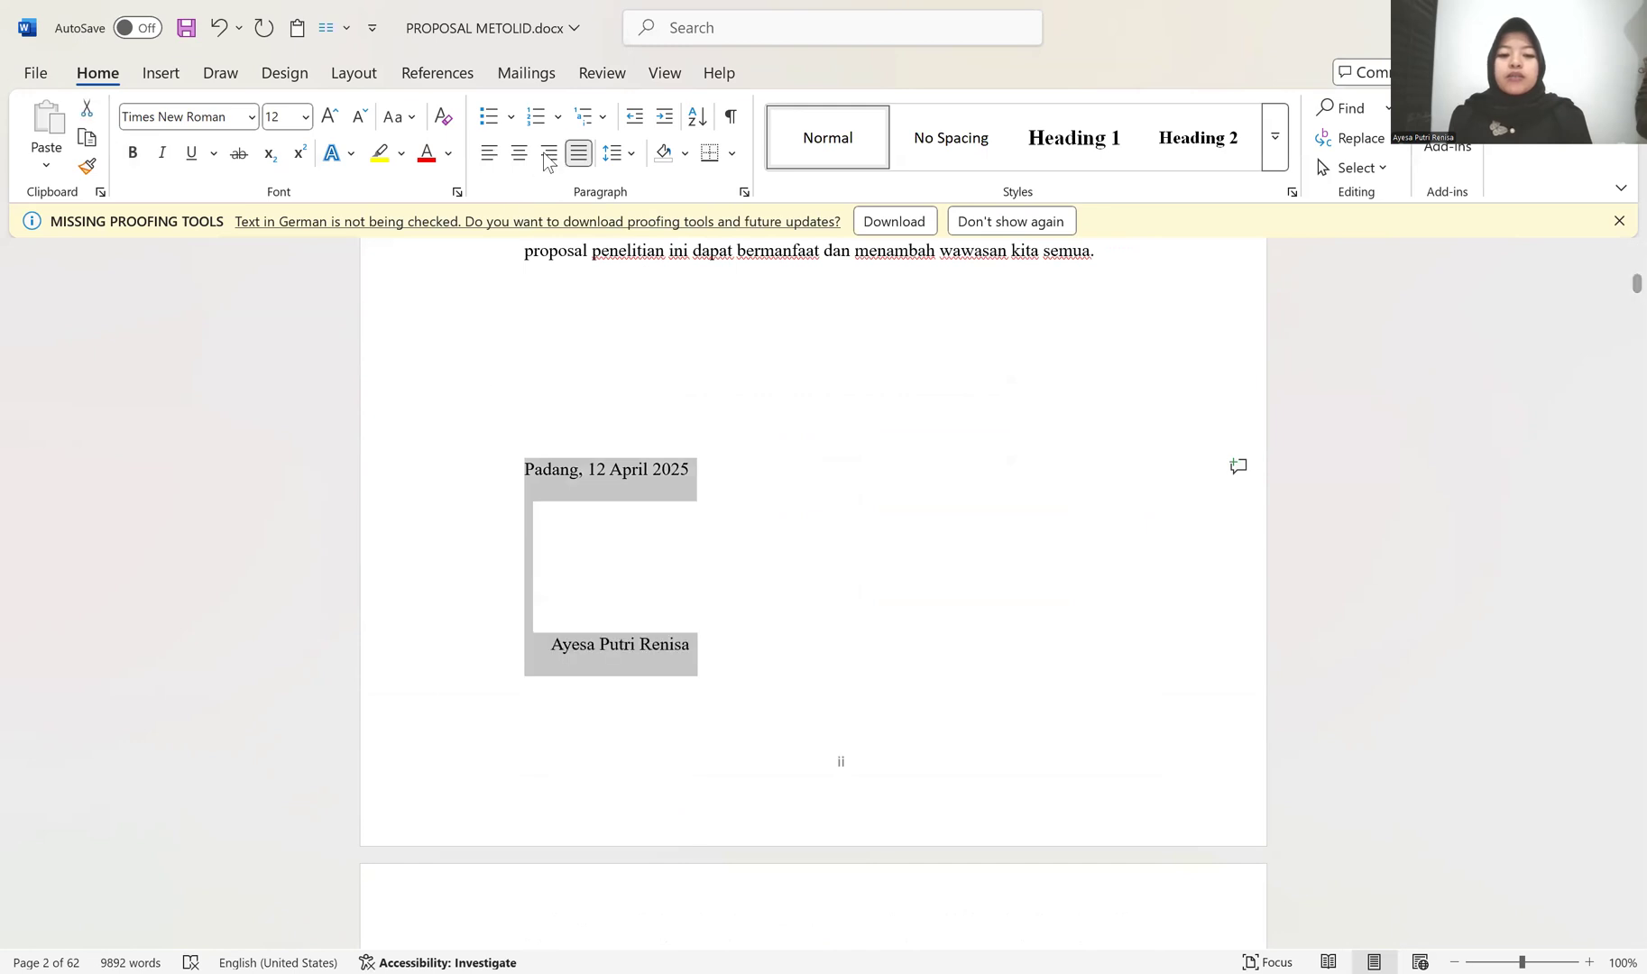
pyautogui.click(550, 152)
# Step: Delete a blank line between the date and the author's name in the Kata Pengantar signature block
pyautogui.click(1028, 569)
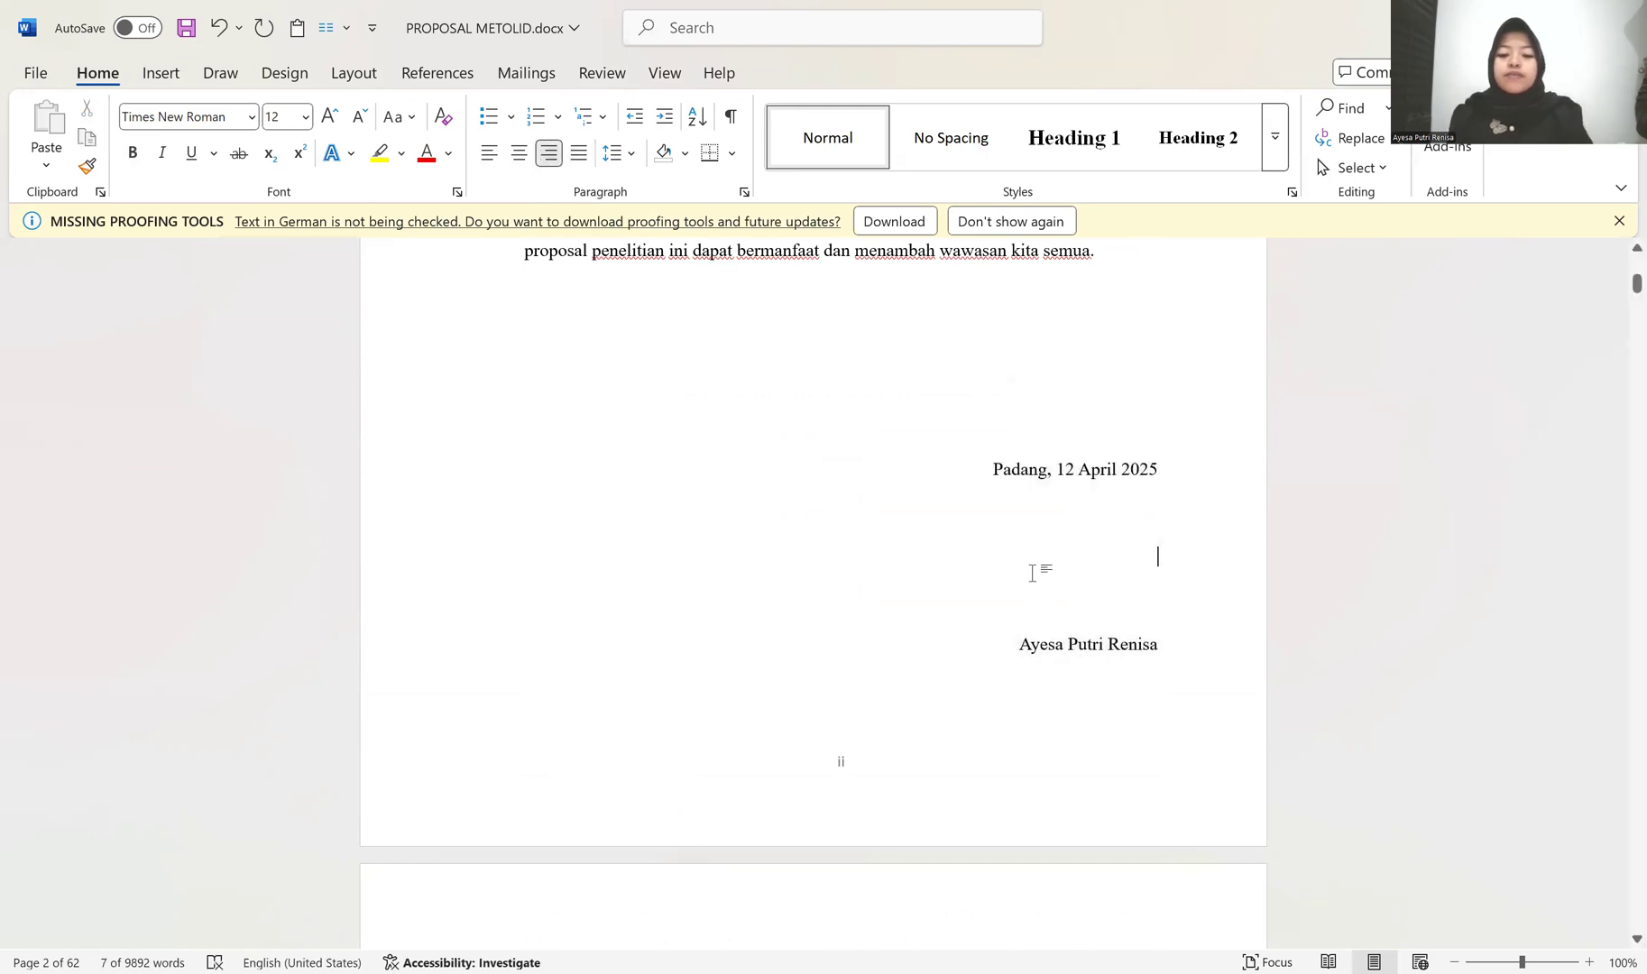
pyautogui.hotkey('ctrl', 'e')
pyautogui.hotkey('ctrl', 'l')
pyautogui.press('BackSpace')
pyautogui.press('BackSpace')
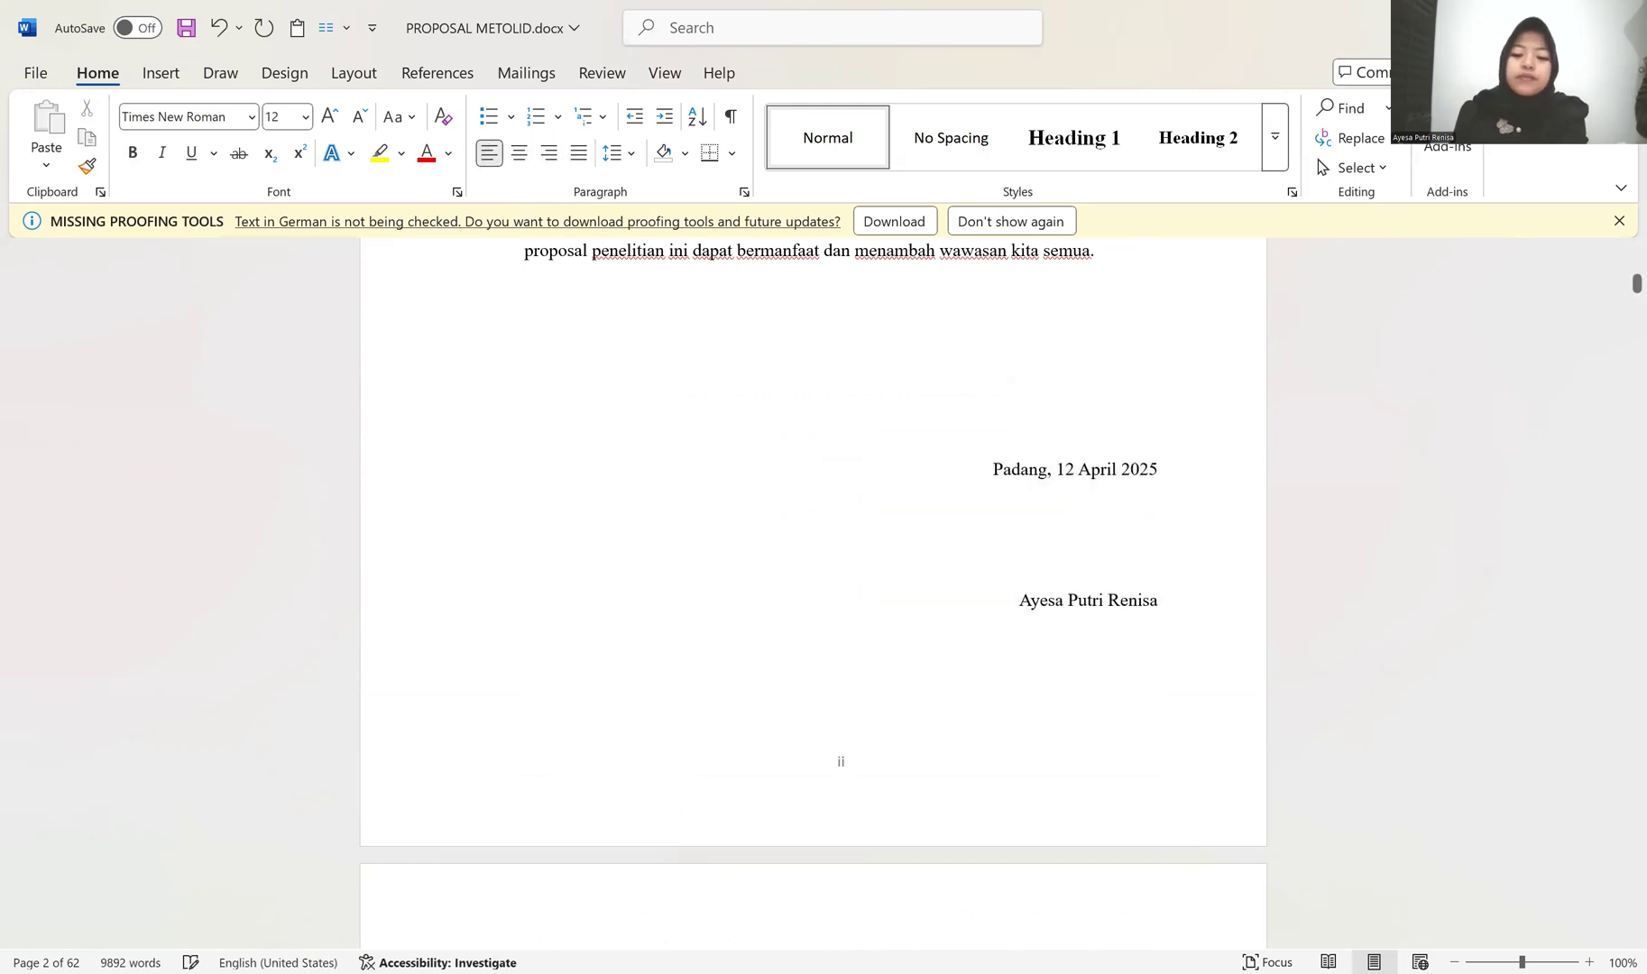
# Step: Remove the surplus blank lines before the DAFTAR ISI title so that it starts at the head of its page
pyautogui.press('Return')
pyautogui.scroll(-5, 1044, 574)
pyautogui.scroll(-2, 765, 554)
pyautogui.scroll(2, 596, 530)
pyautogui.click(613, 575)
pyautogui.press('BackSpace')
pyautogui.press('BackSpace')
pyautogui.press('BackSpace')
pyautogui.press('BackSpace')
pyautogui.press('BackSpace')
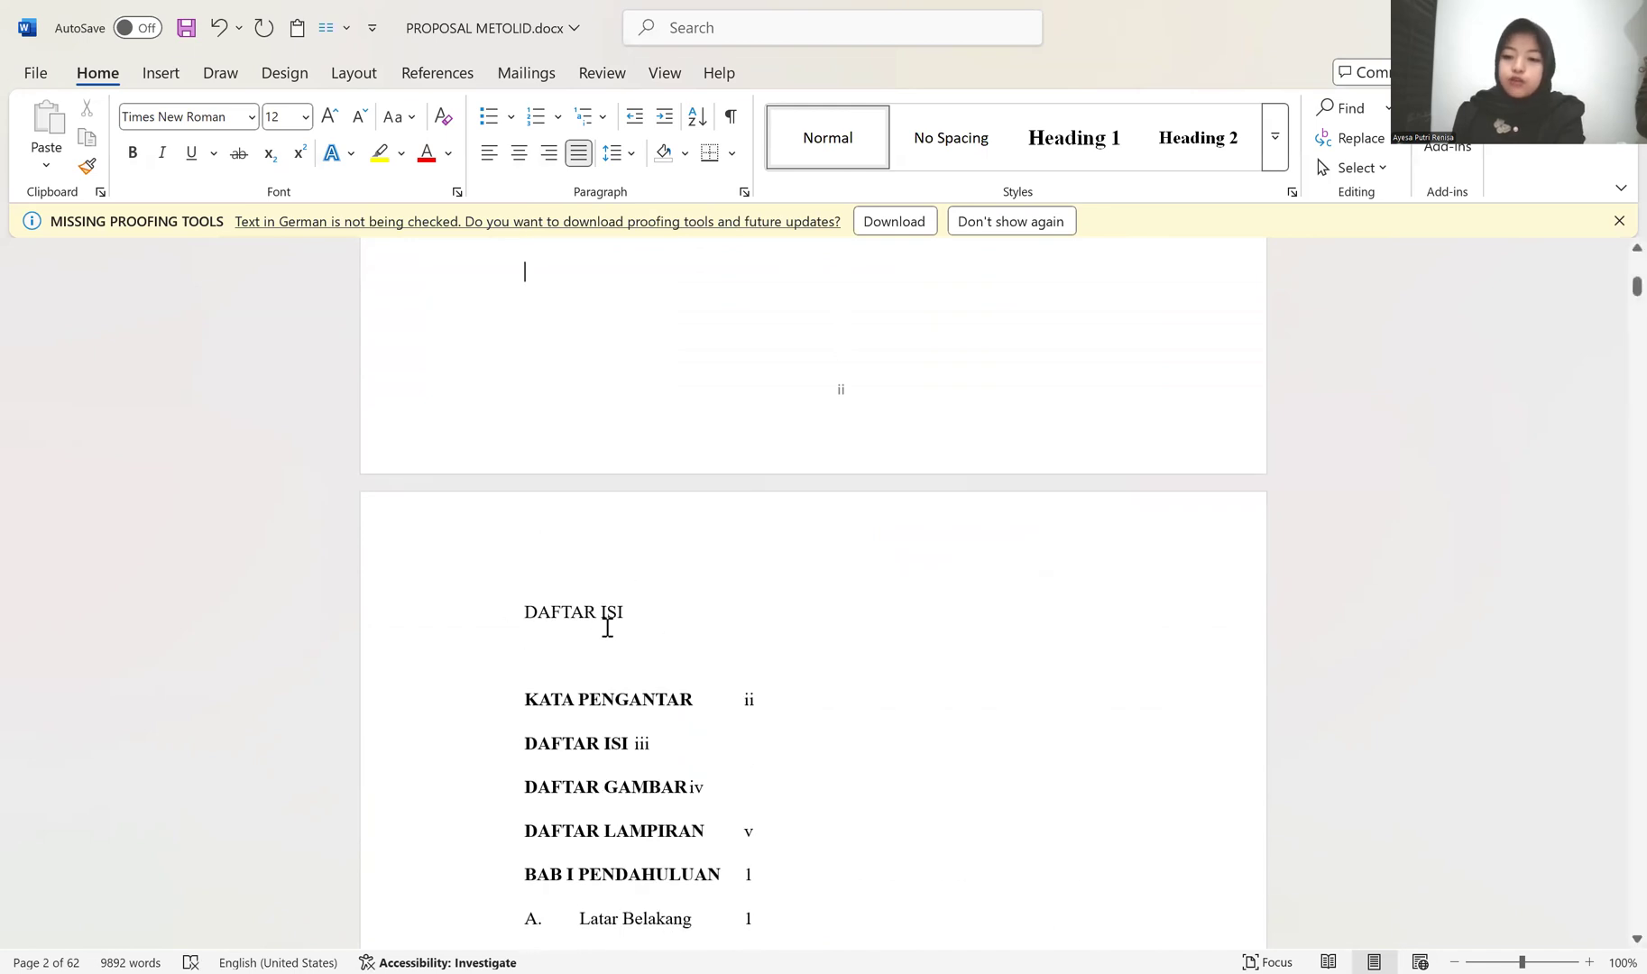
# Step: Delete the manually typed table of contents entries beneath the DAFTAR ISI title
pyautogui.scroll(-5, 721, 624)
pyautogui.scroll(2, 469, 523)
pyautogui.moveTo(417, 434); pyautogui.dragTo(570, 761)
pyautogui.press('Delete')
pyautogui.scroll(1, 489, 596)
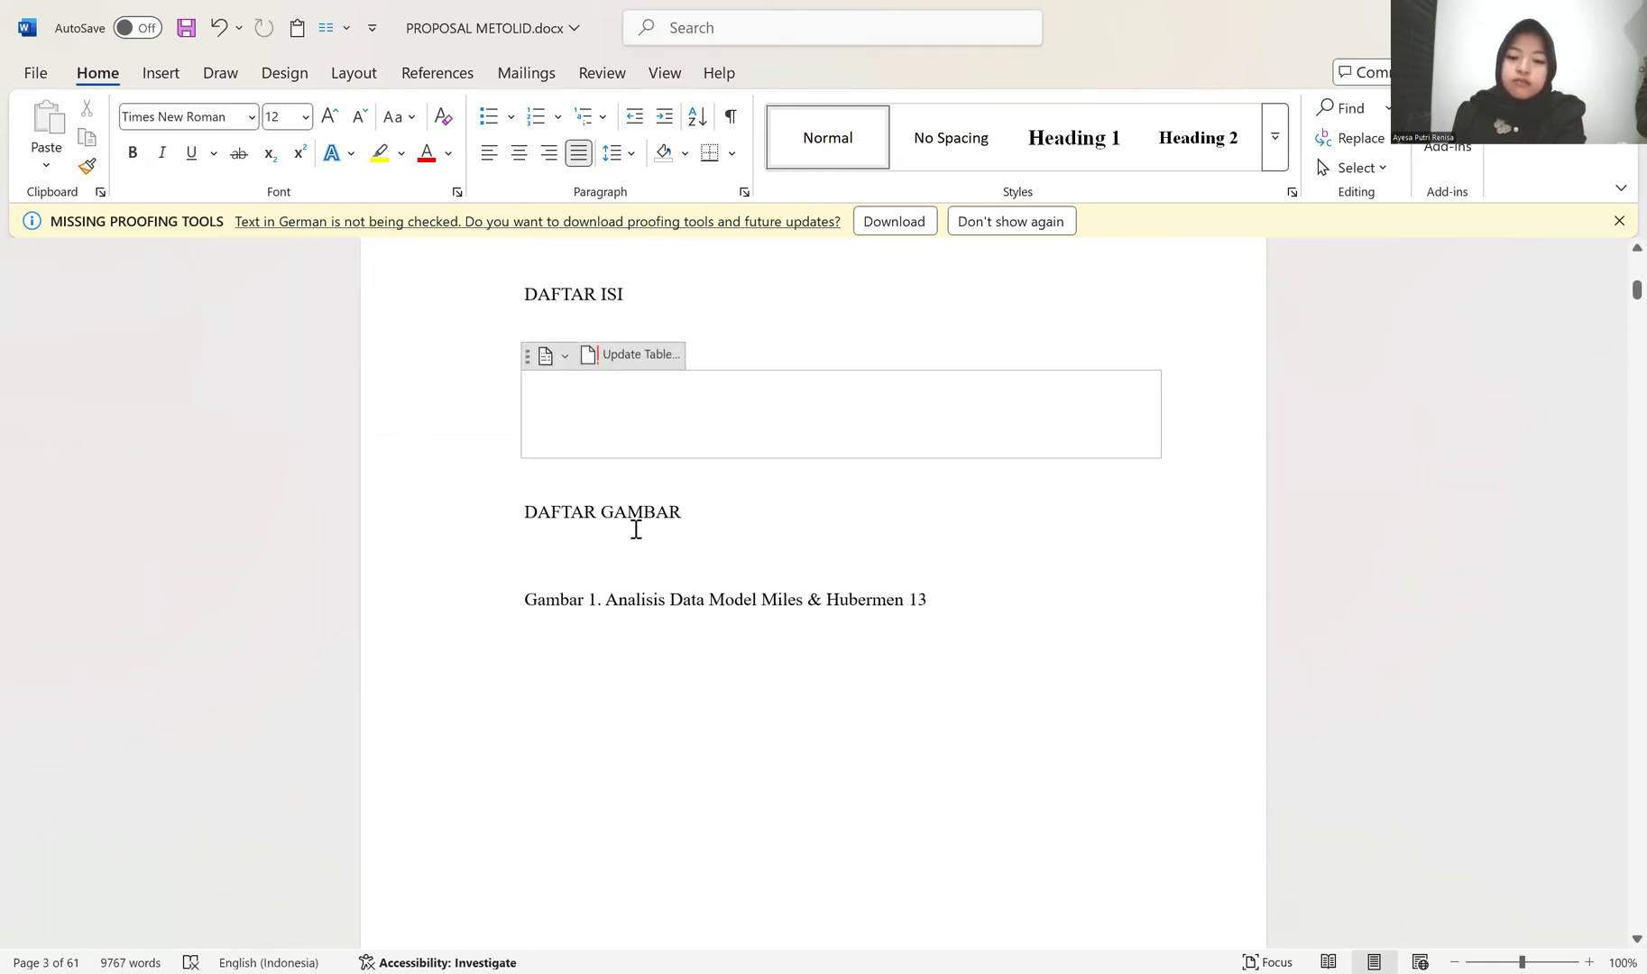
# Step: Insert blank lines below the emptied DAFTAR ISI area to push DAFTAR GAMBAR onto the following page, leaving no stray backslash
pyautogui.press('BackSpace')
pyautogui.write('\\')
pyautogui.press('Return')
pyautogui.press('Return')
pyautogui.press('Return')
pyautogui.press('Return')
pyautogui.press('Return')
pyautogui.press('Return')
pyautogui.press('Return')
pyautogui.press('Return')
pyautogui.press('Return')
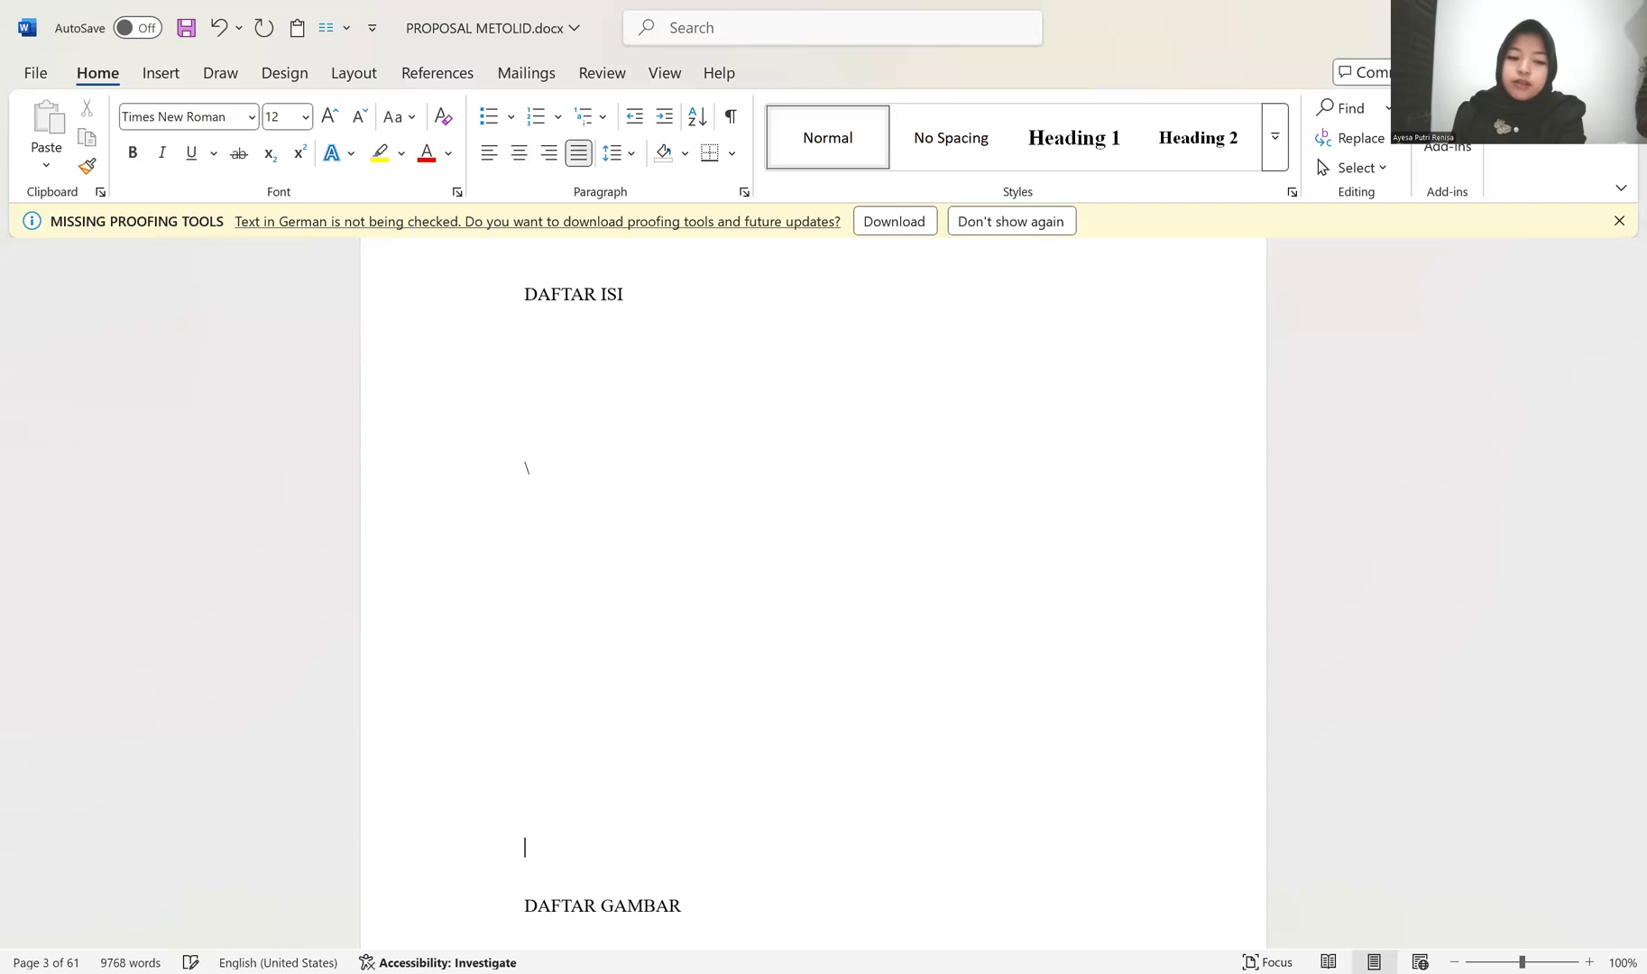
pyautogui.press('Return')
pyautogui.press('Return')
pyautogui.press('Return')
pyautogui.press('Return')
pyautogui.press('Return')
pyautogui.press('Return')
pyautogui.press('Return')
pyautogui.press('Return')
pyautogui.press('Return')
pyautogui.press('Return')
pyautogui.press('Return')
pyautogui.press('Return')
pyautogui.press('Return')
pyautogui.press('Return')
pyautogui.press('Return')
pyautogui.press('Return')
pyautogui.press('Return')
pyautogui.press('Return')
pyautogui.press('Return')
pyautogui.press('Return')
pyautogui.scroll(3, 631, 527)
pyautogui.hotkey('ctrl', 'z')
pyautogui.hotkey('ctrl', 'z')
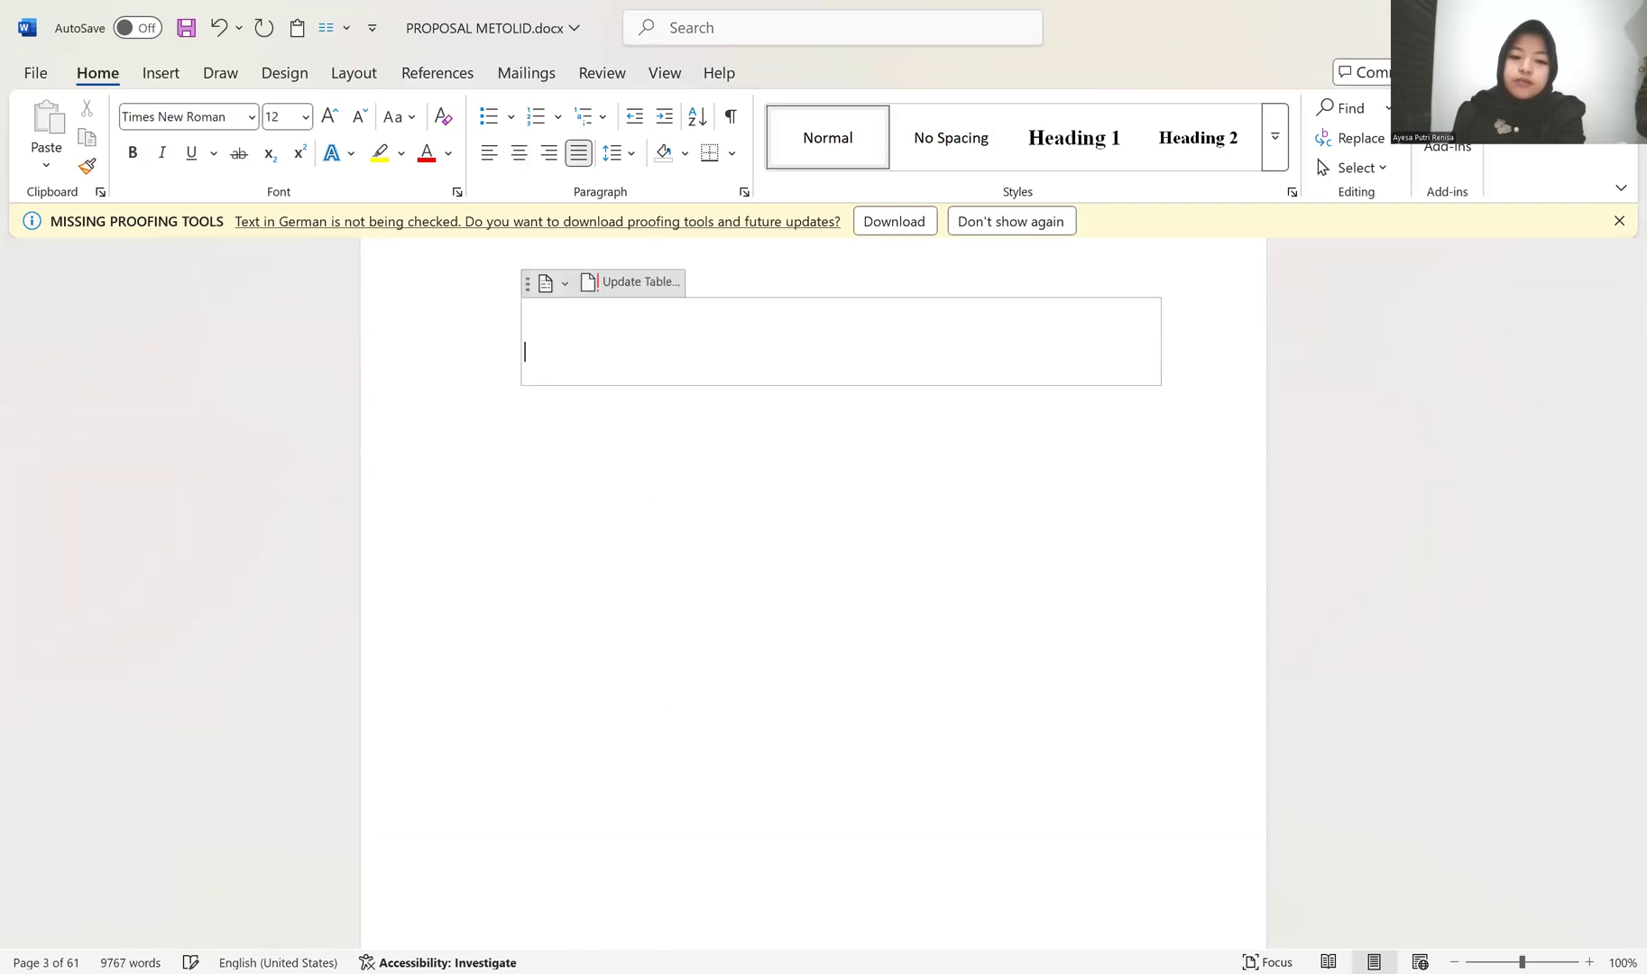
# Step: Apply the Heading 1 style to the DAFTAR ISI, DAFTAR GAMBAR and DAFTAR LAMPIRAN titles
pyautogui.click(551, 442)
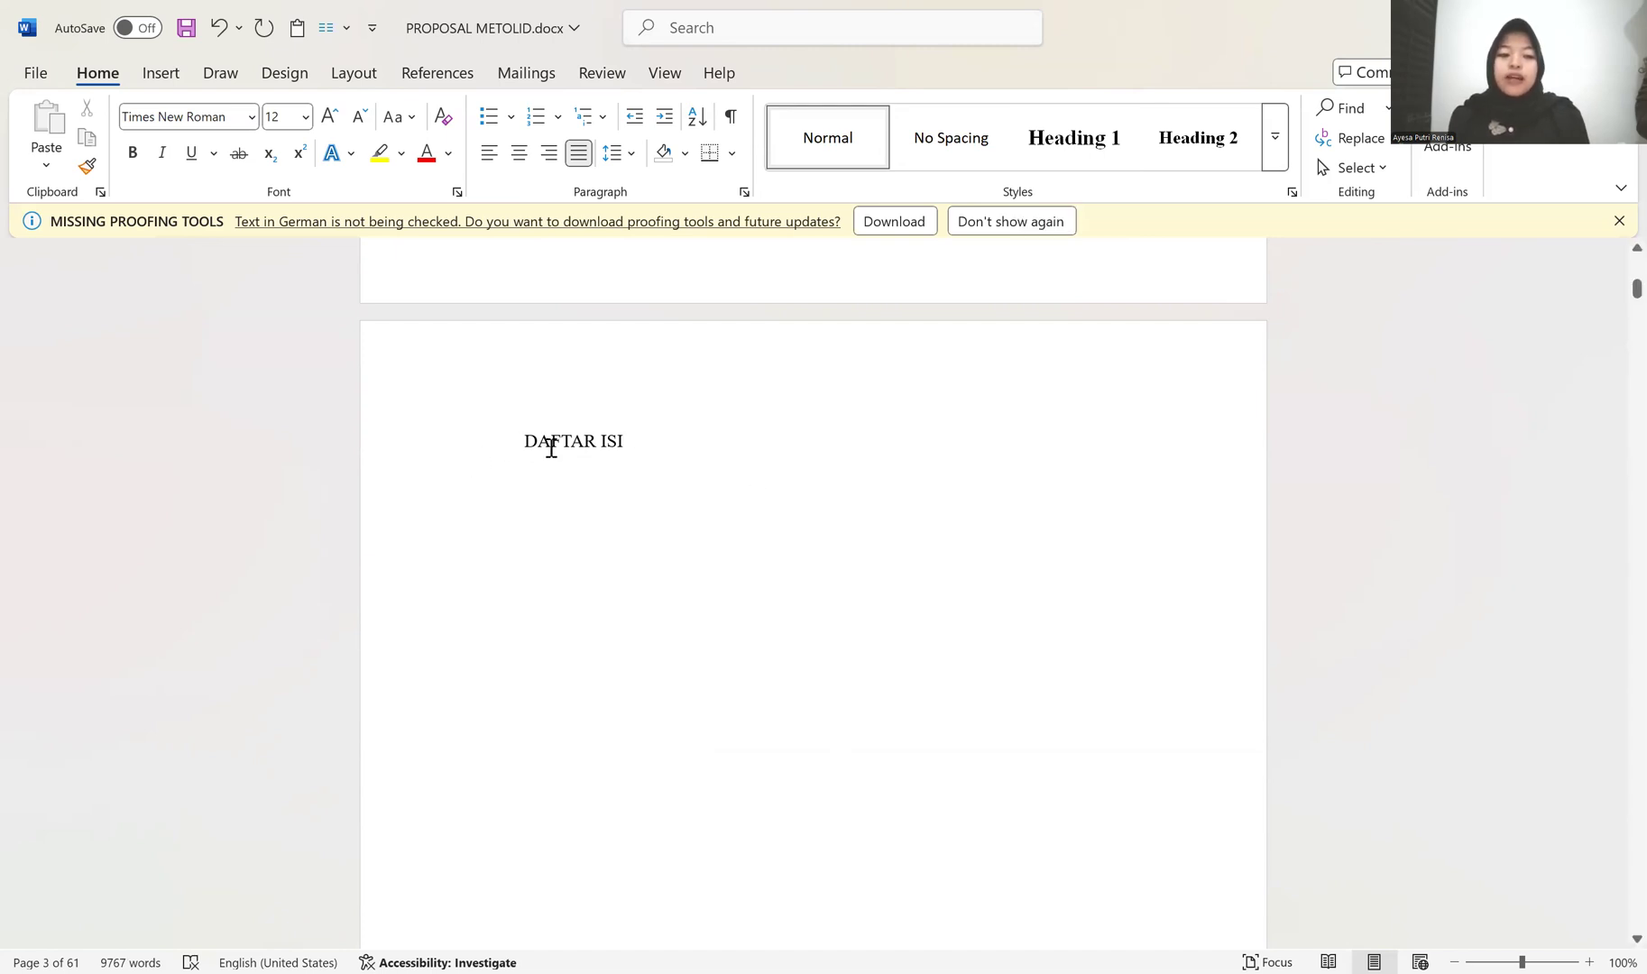
pyautogui.click(431, 453)
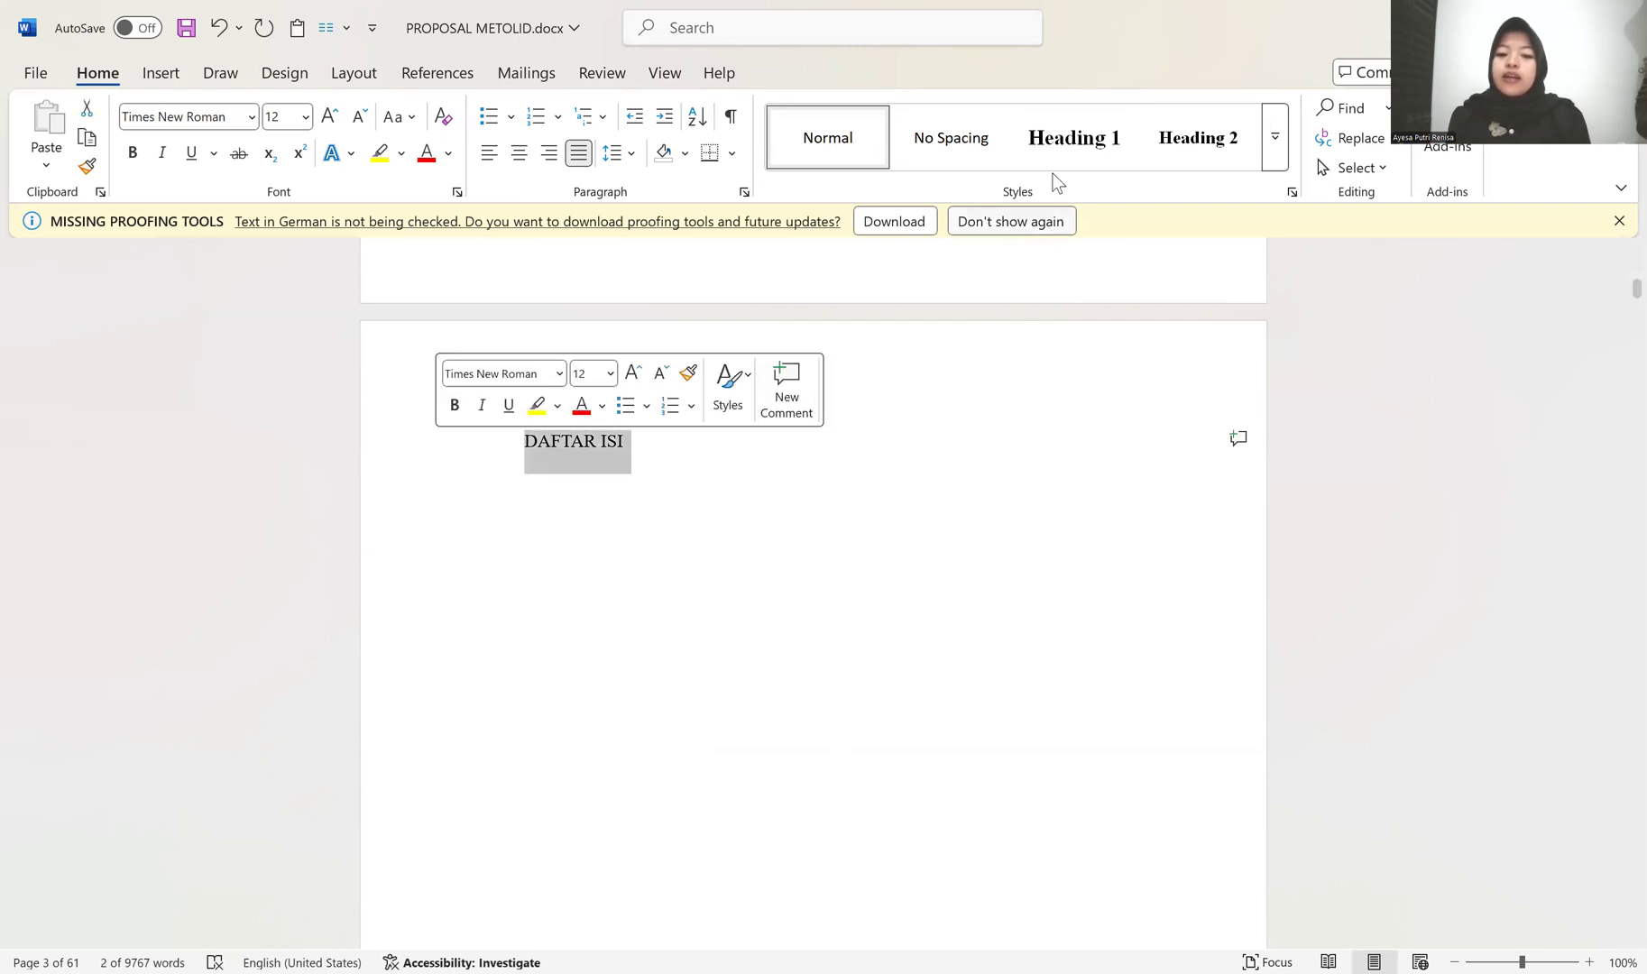
pyautogui.click(1069, 142)
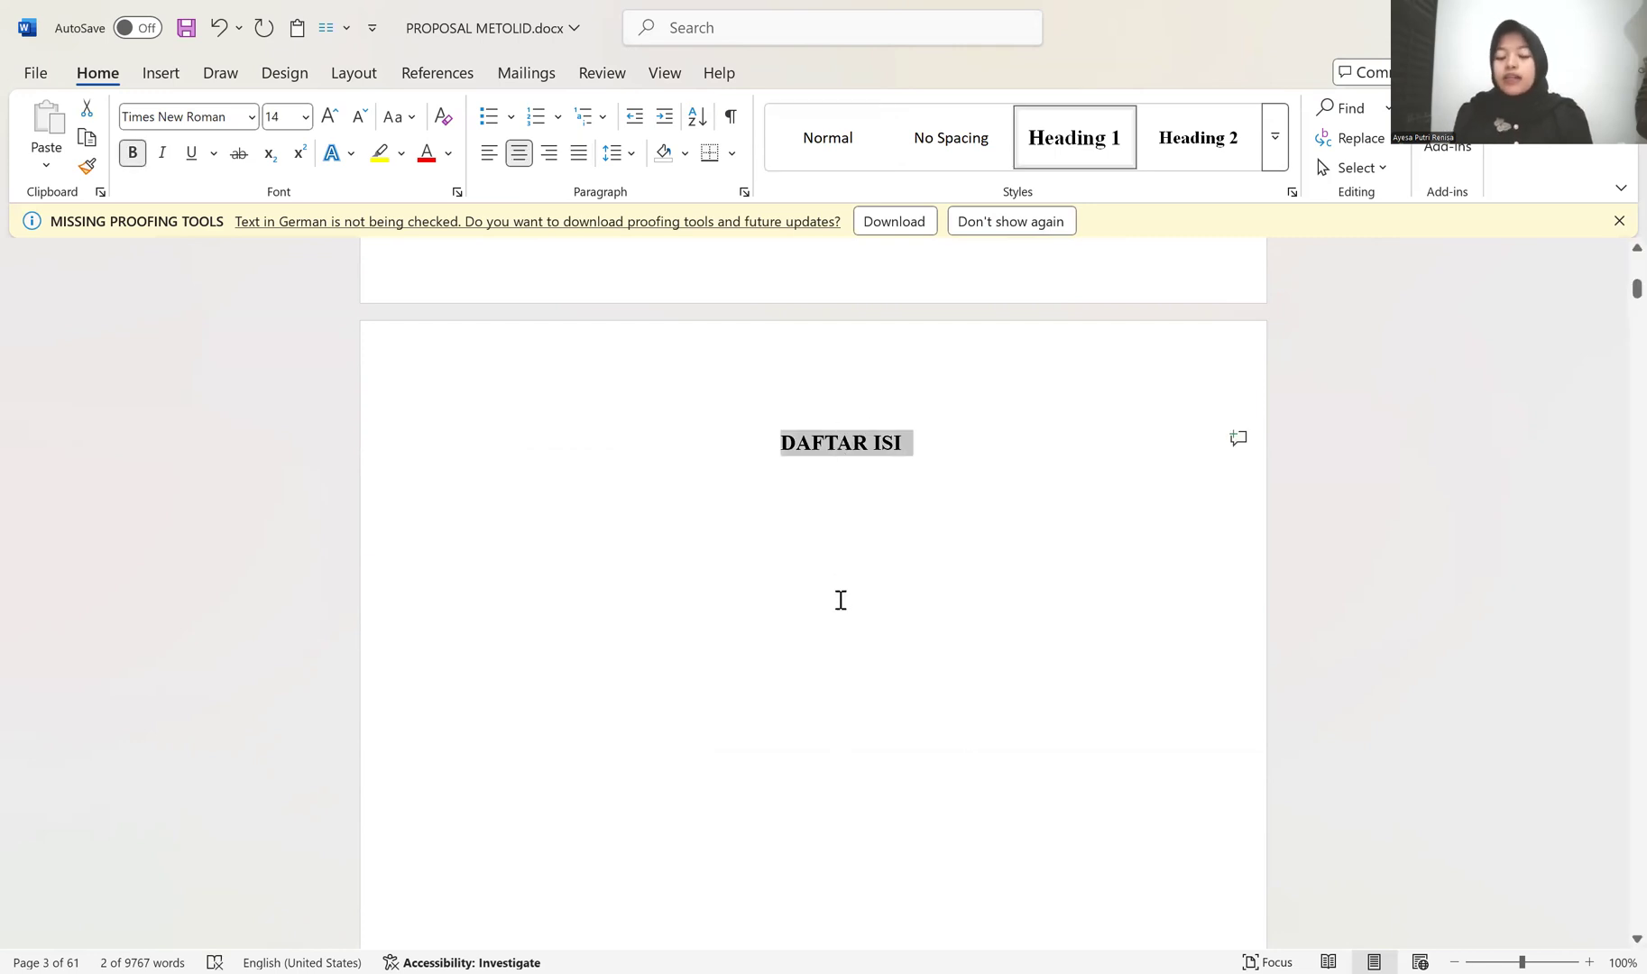
pyautogui.scroll(-10, 854, 807)
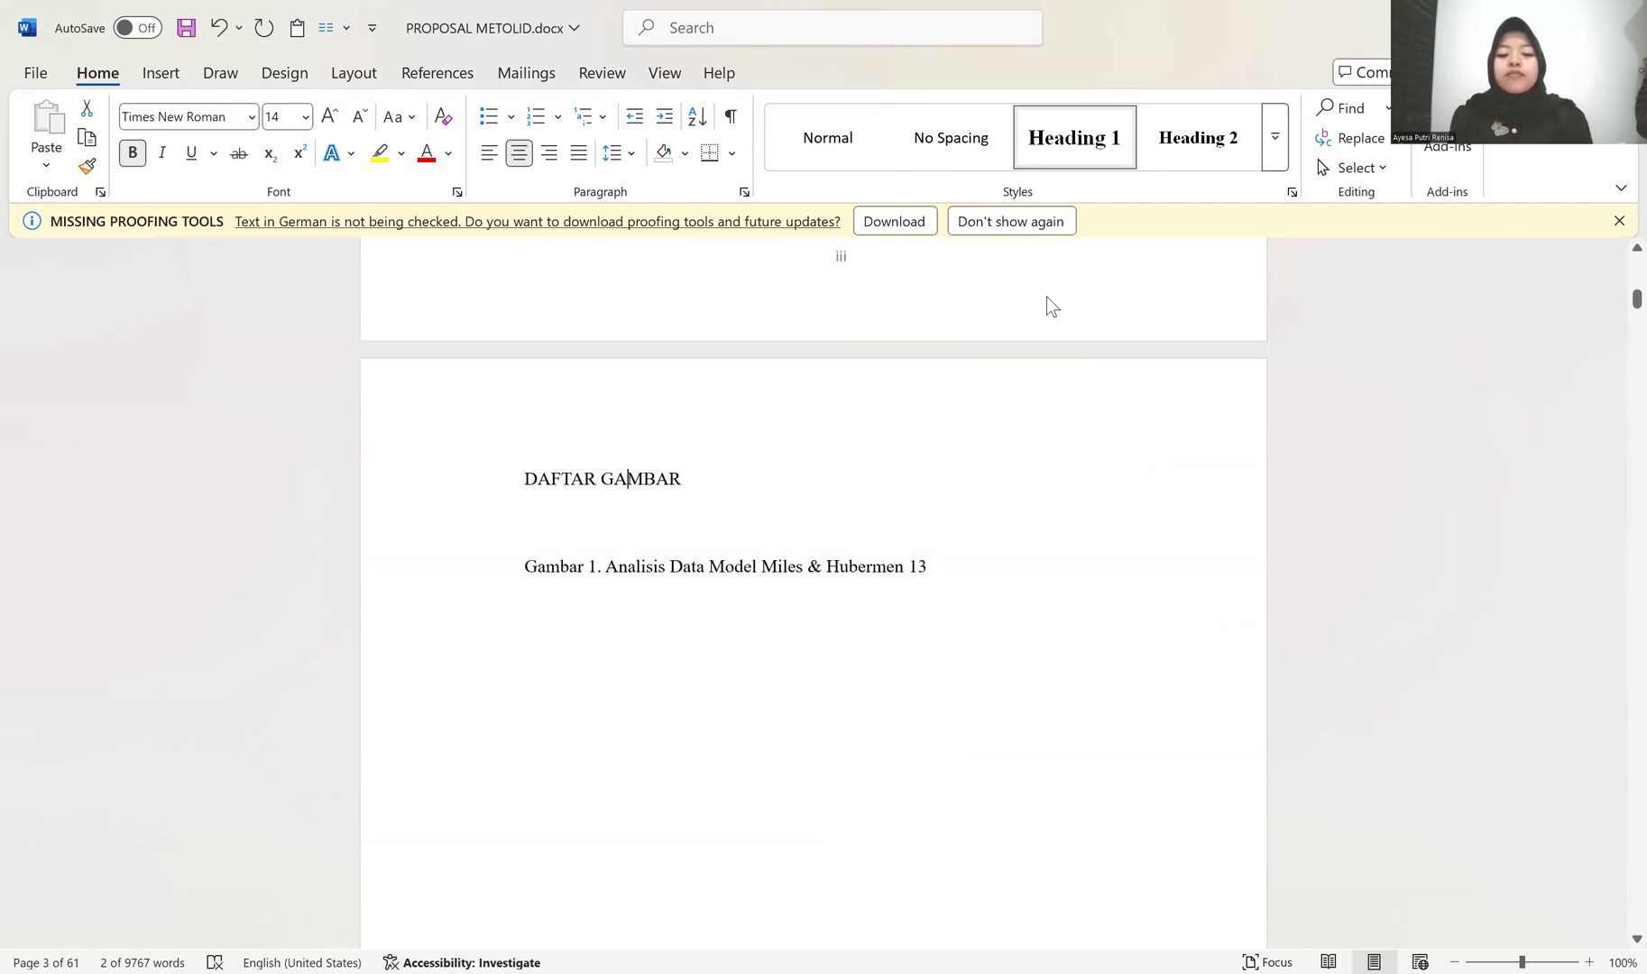
pyautogui.click(1082, 151)
pyautogui.scroll(-5, 938, 705)
pyautogui.scroll(-8, 909, 710)
pyautogui.click(659, 570)
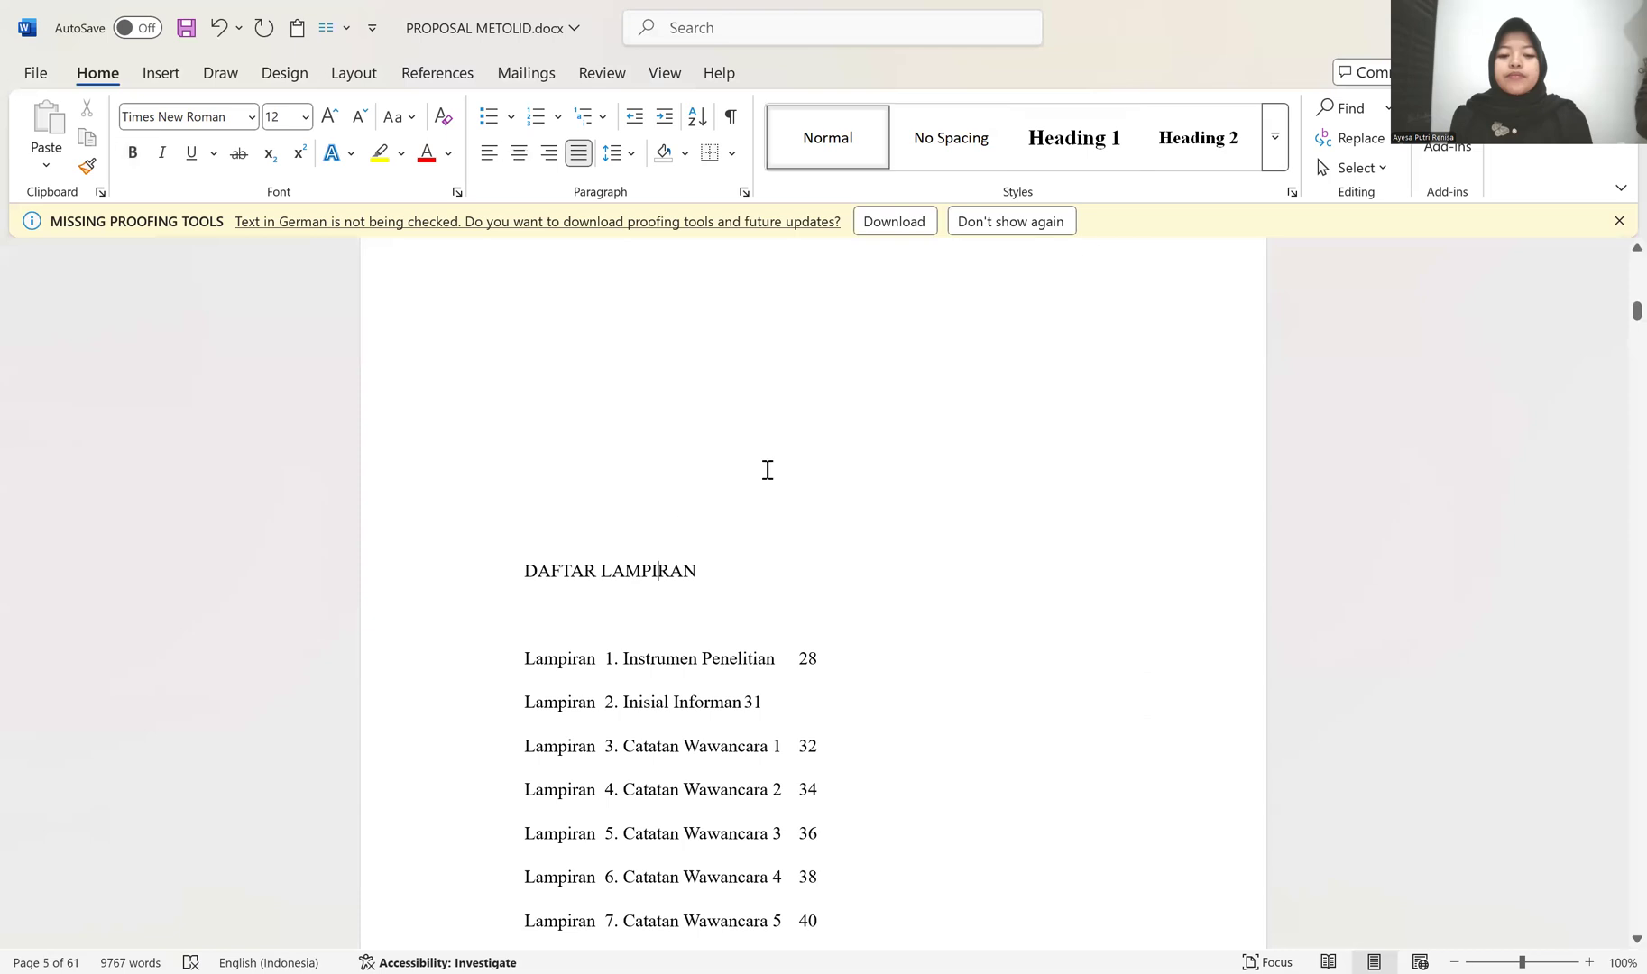
pyautogui.click(1073, 137)
# Step: Remove the blank lines above DAFTAR LAMPIRAN so that the title starts at the head of its page
pyautogui.scroll(2, 901, 625)
pyautogui.click(896, 620)
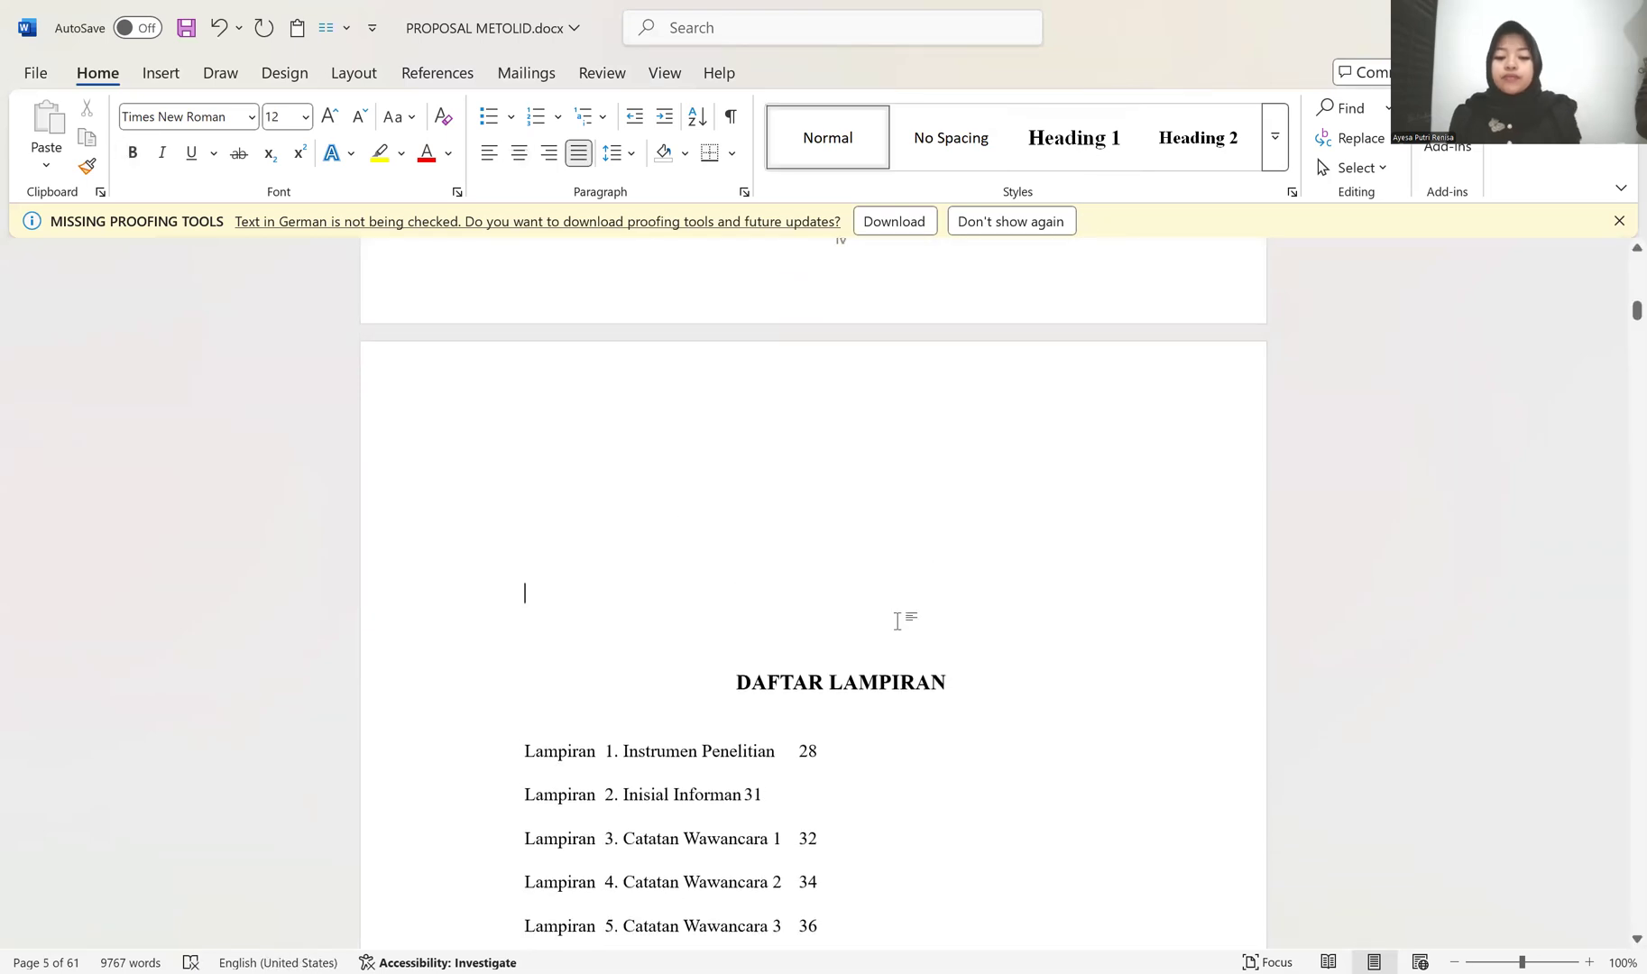
pyautogui.press('BackSpace')
pyautogui.press('BackSpace')
pyautogui.press('BackSpace')
pyautogui.press('BackSpace')
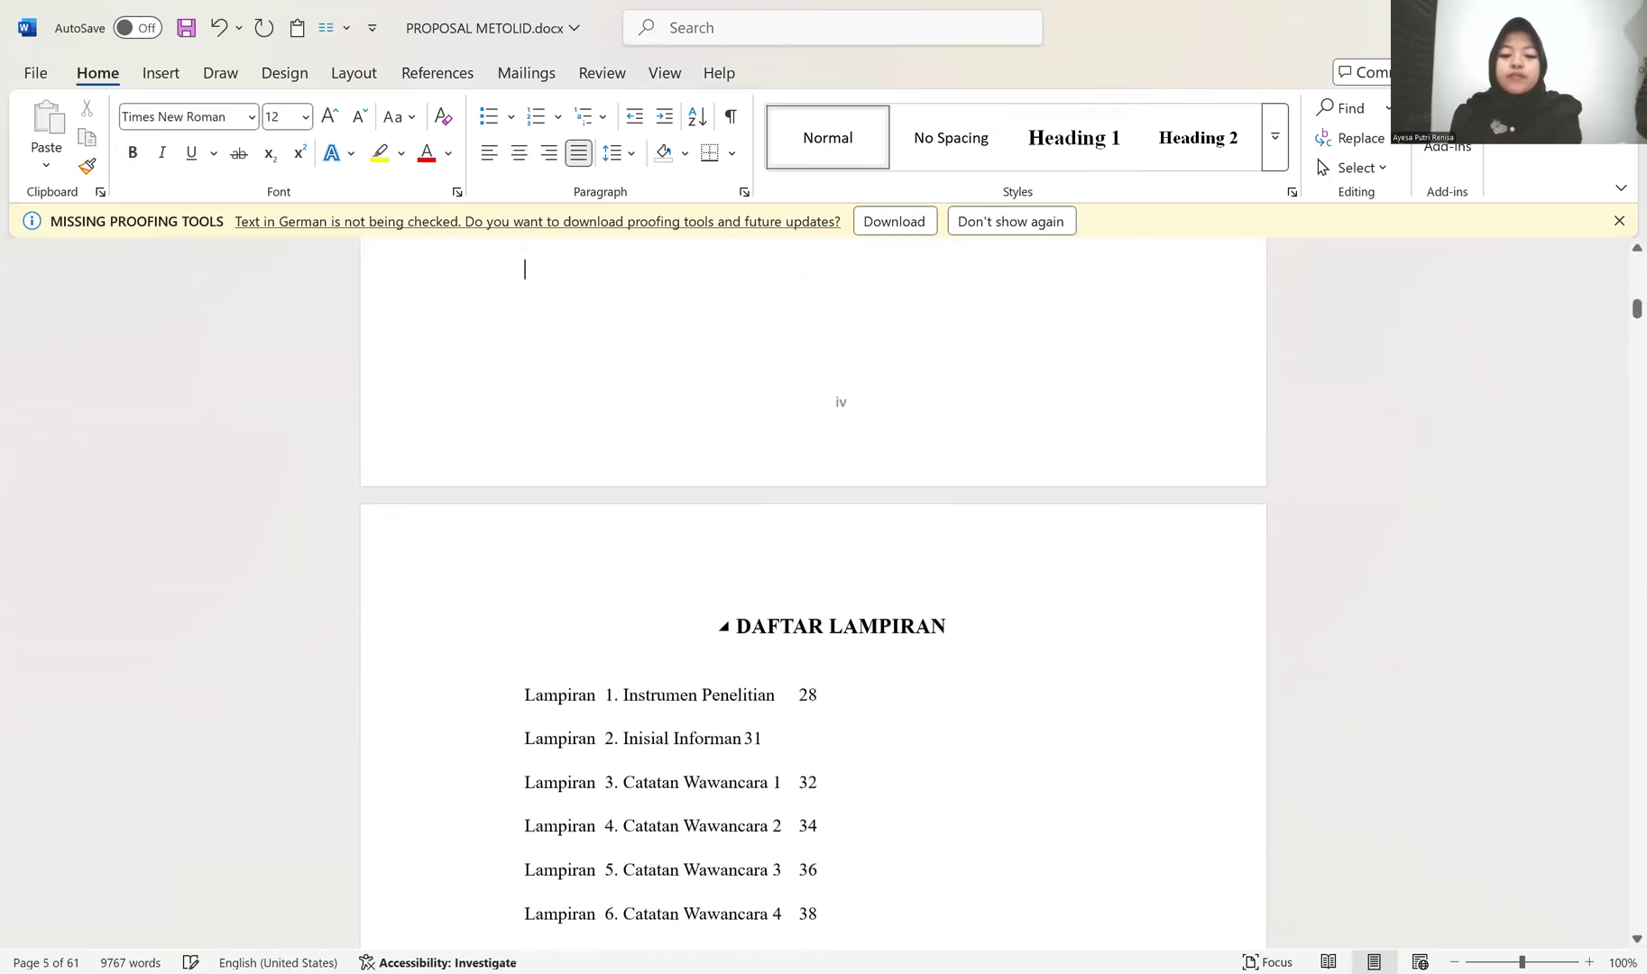
# Step: Apply the Heading 1 style to the BAB I and PENDAHULUAN title lines
pyautogui.scroll(10, 963, 680)
pyautogui.scroll(-20, 942, 658)
pyautogui.scroll(-5, 927, 702)
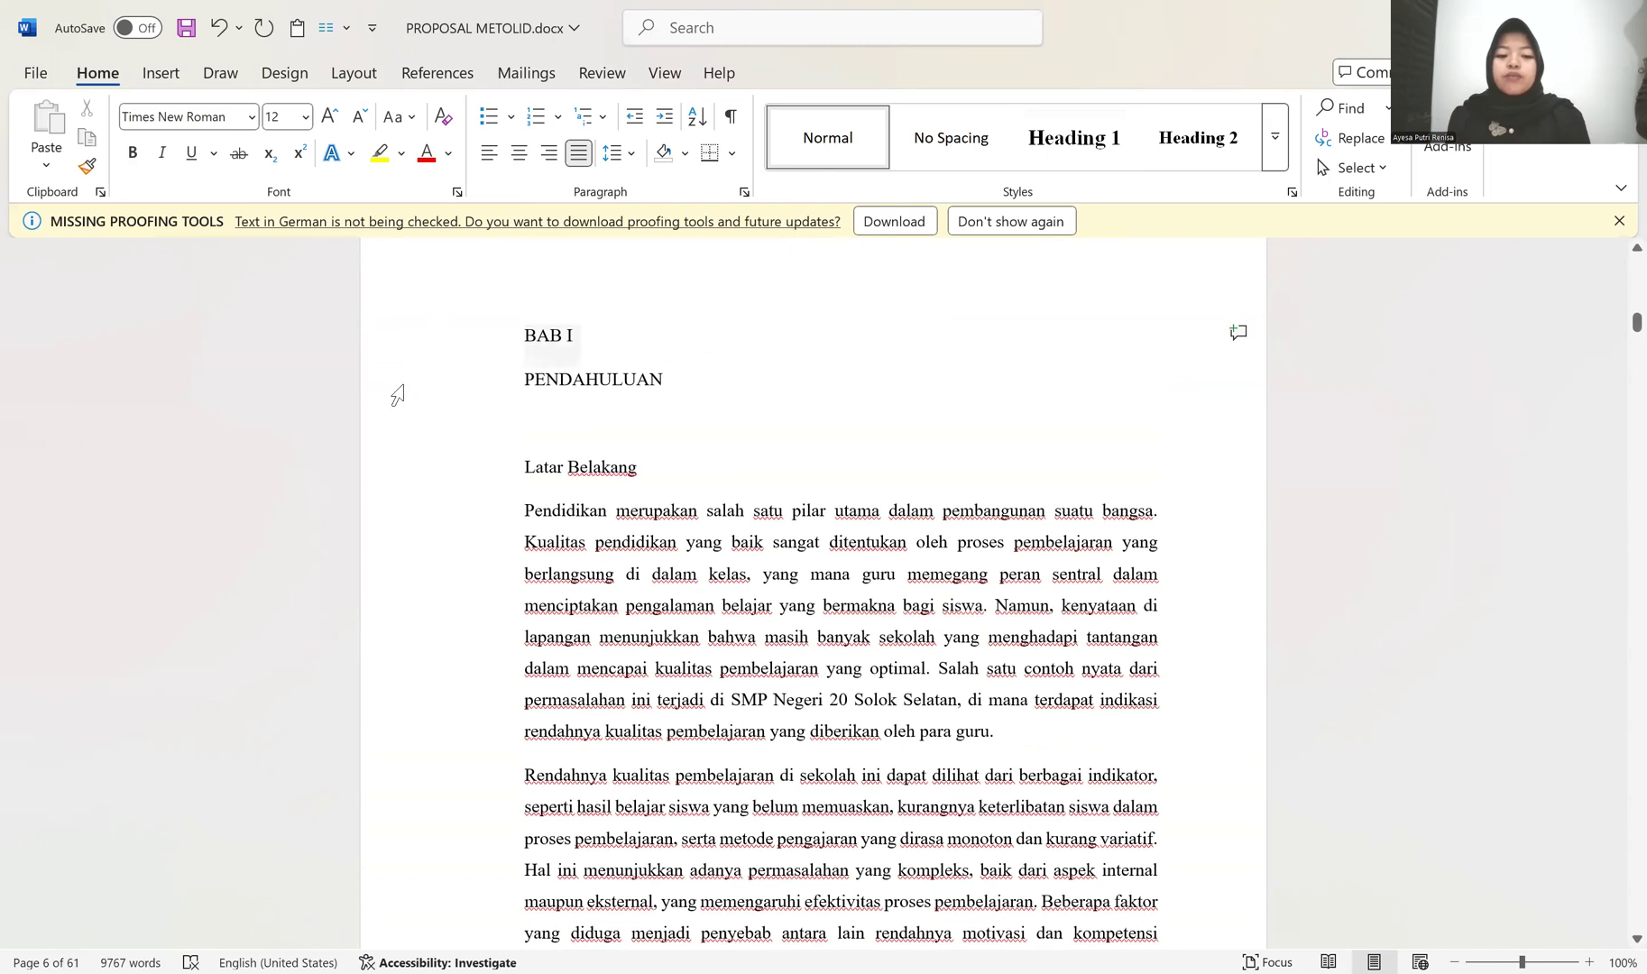
pyautogui.hotkey('shift', 'Down')
pyautogui.click(1118, 135)
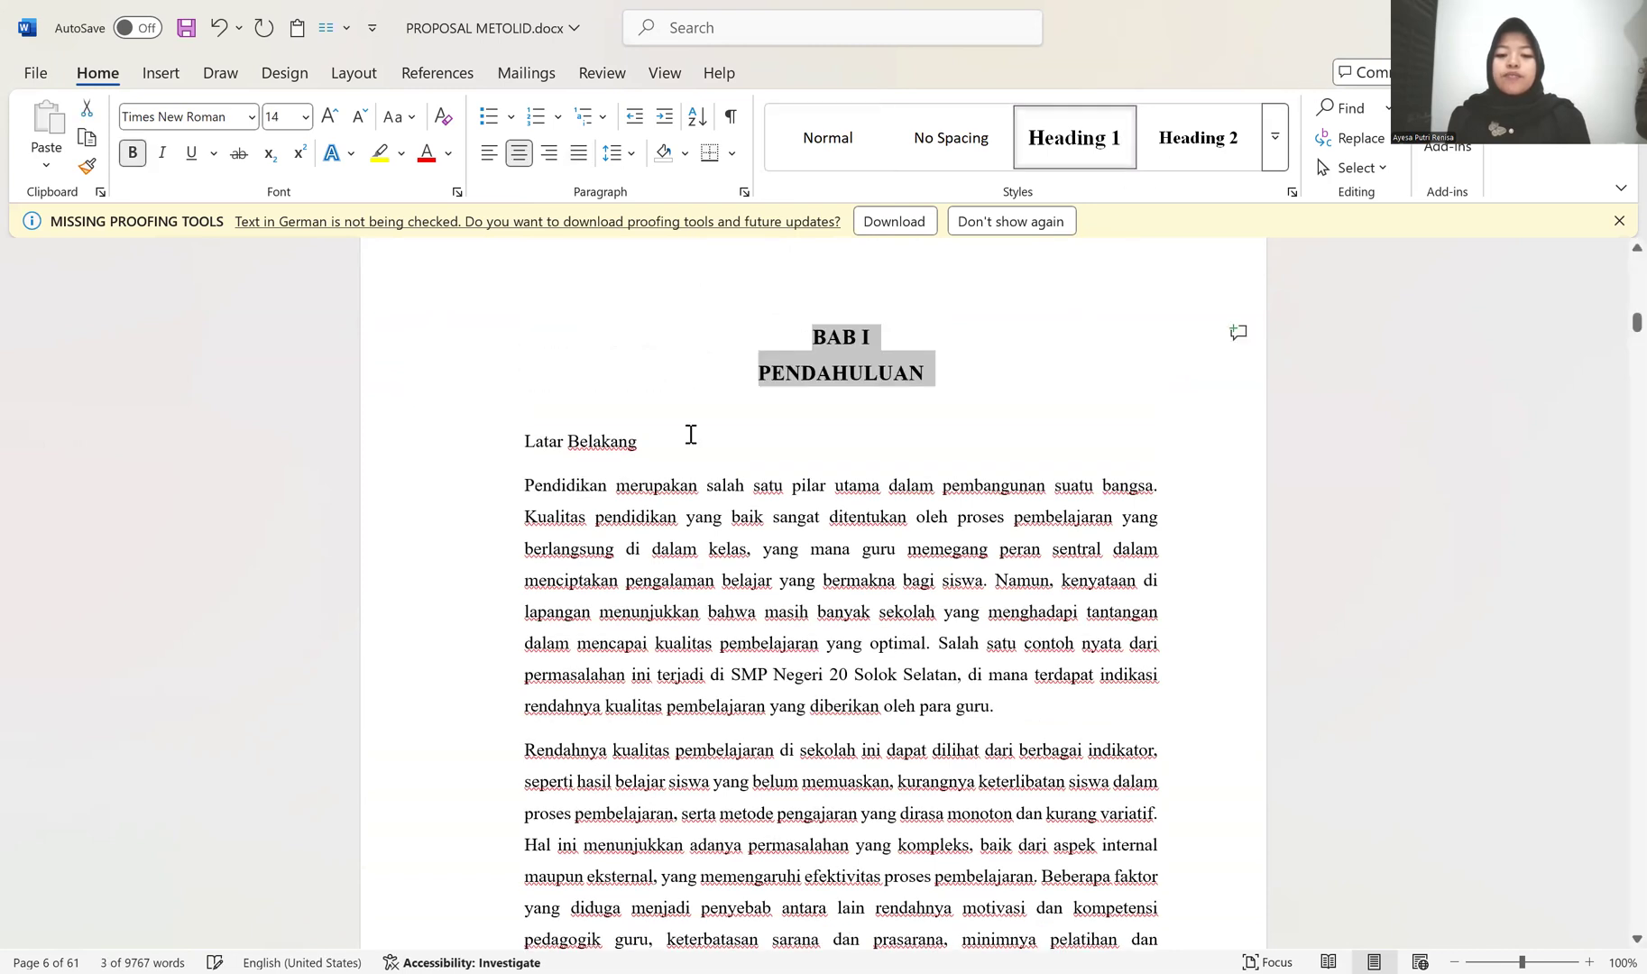
pyautogui.scroll(-6, 691, 435)
pyautogui.scroll(8, 702, 458)
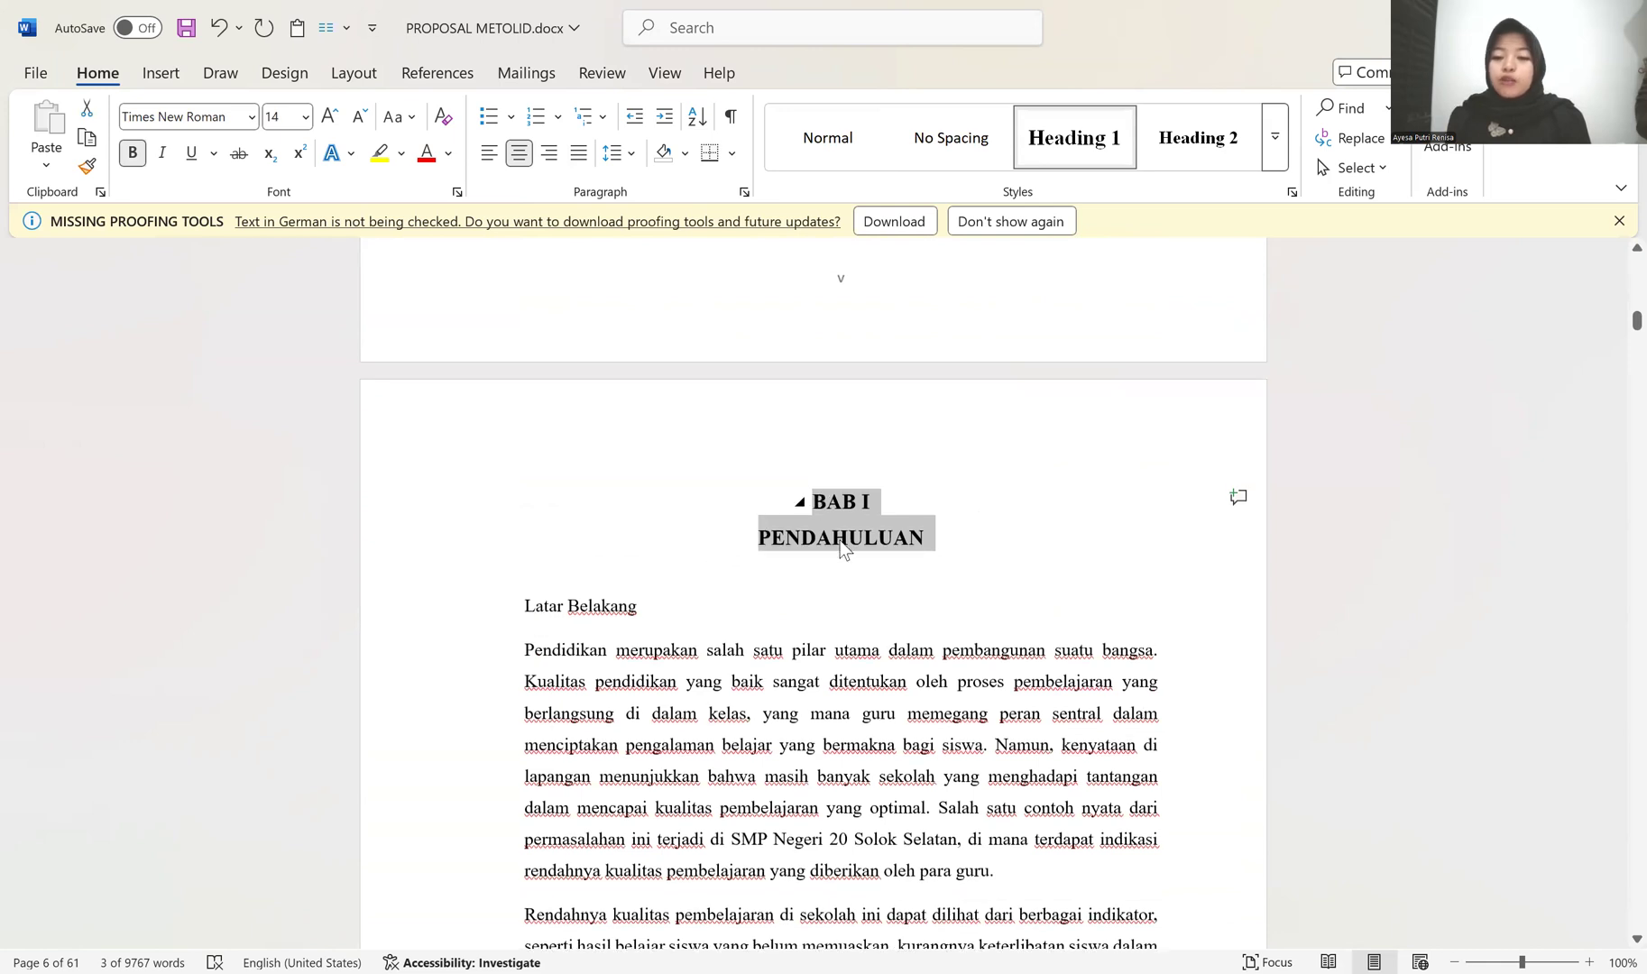
# Step: Apply Heading 2 to the Latar Belakang subheading and modify that style to use A., B., C. numbering
pyautogui.click(573, 597)
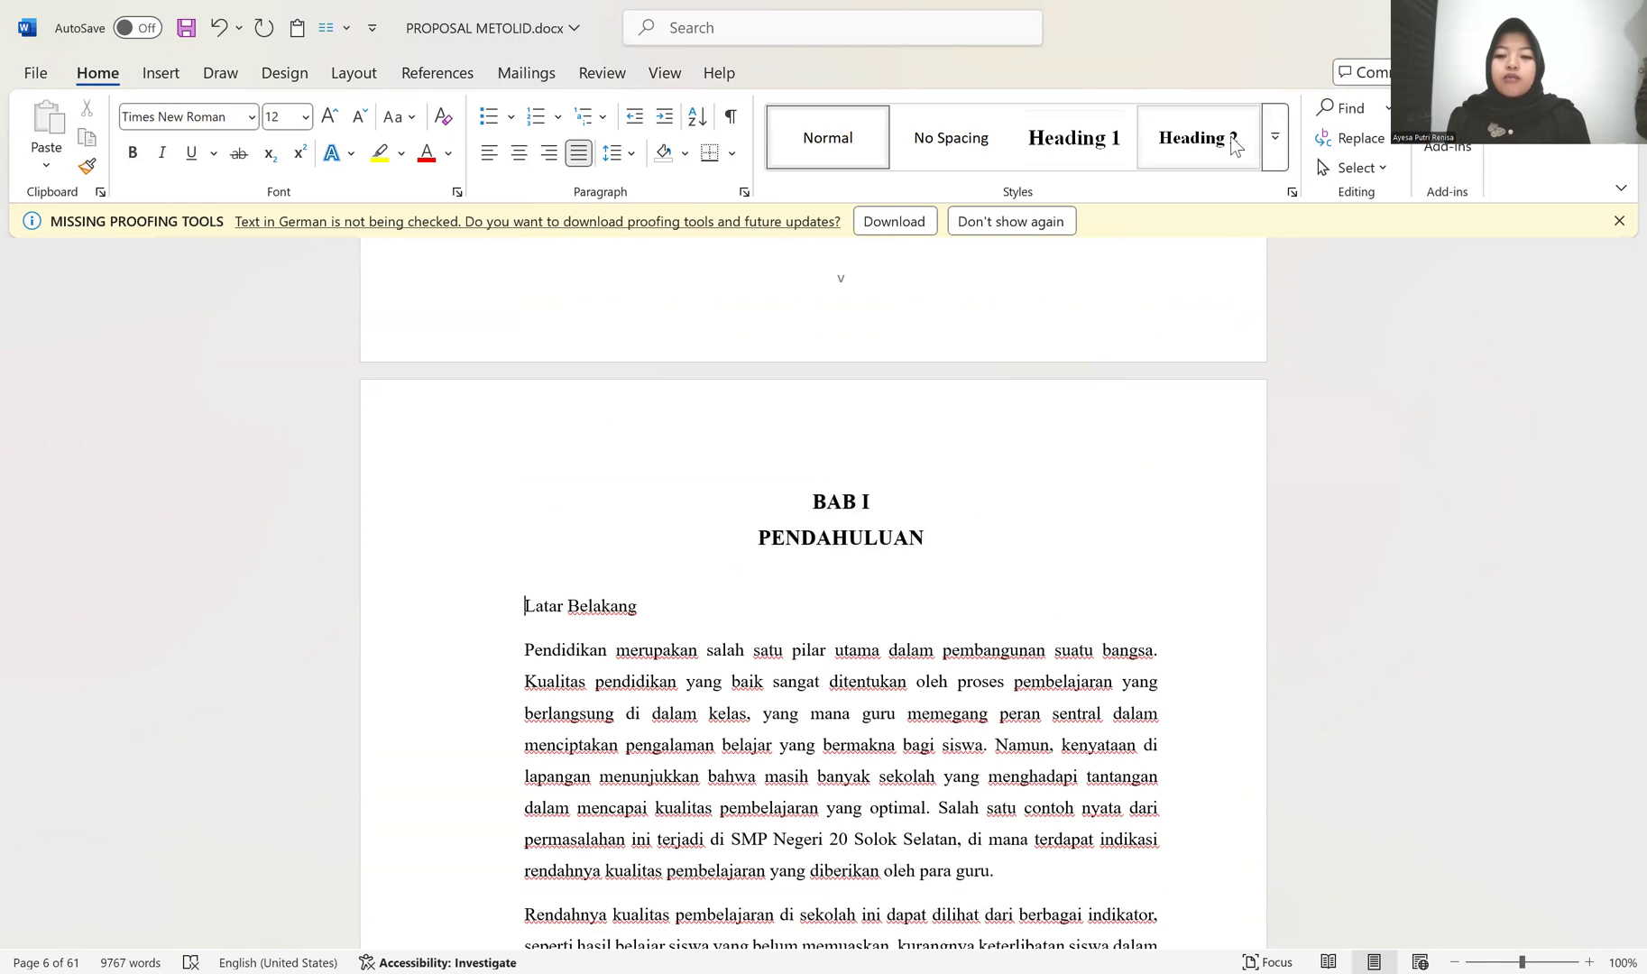
pyautogui.click(1197, 137)
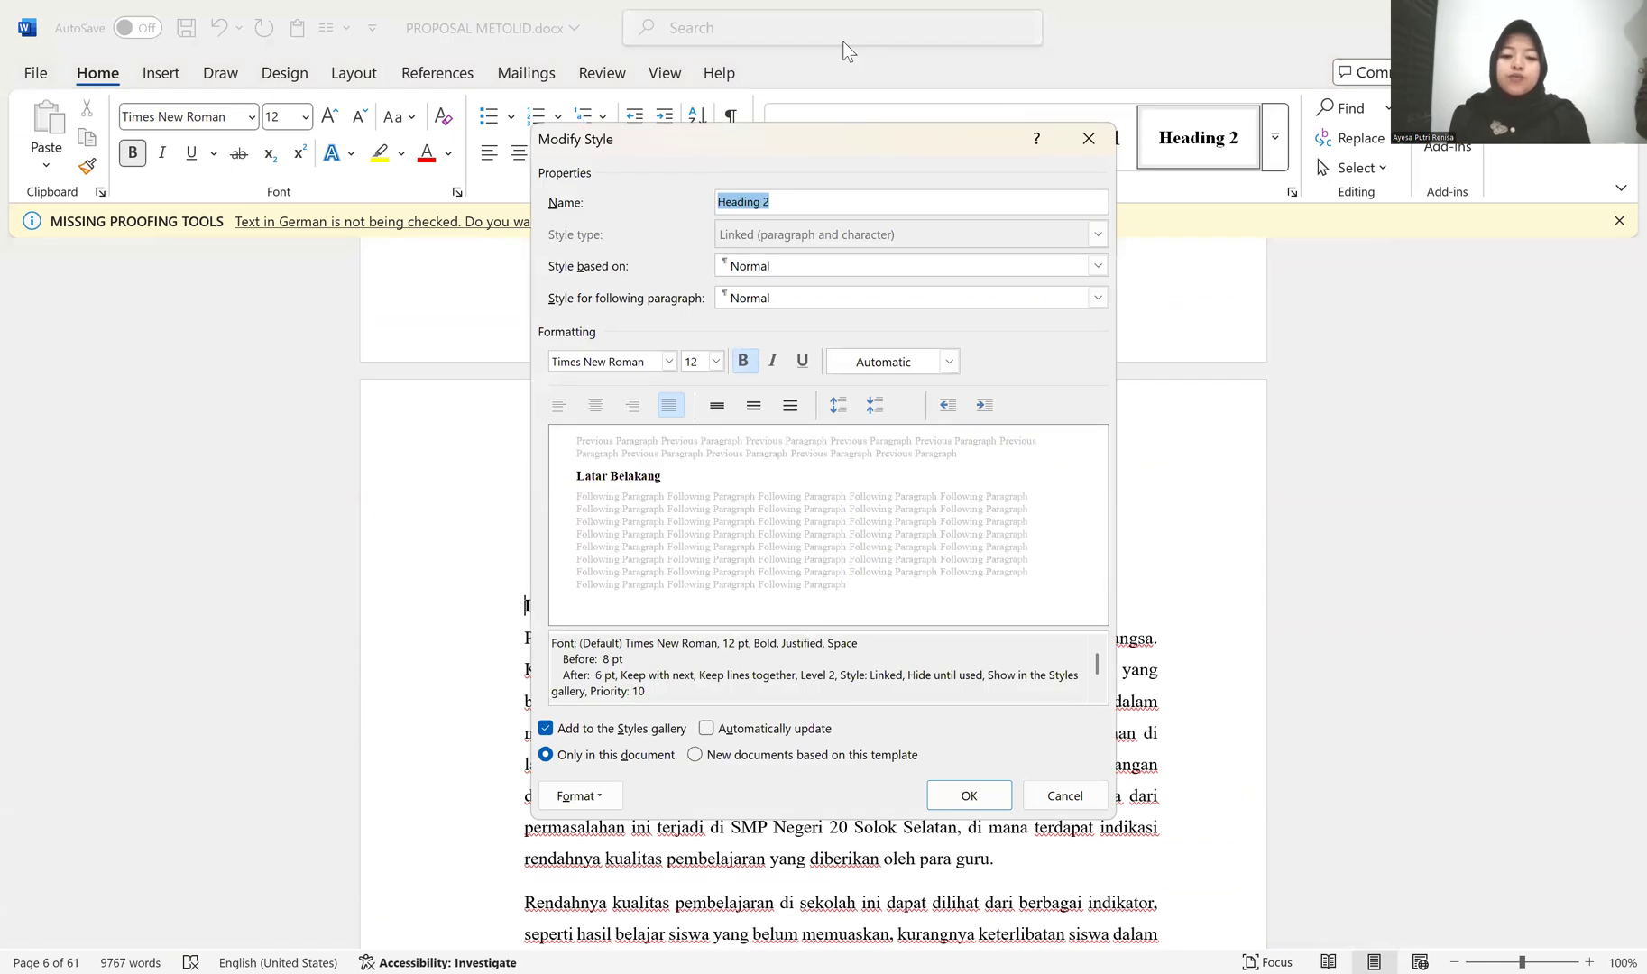
pyautogui.click(585, 804)
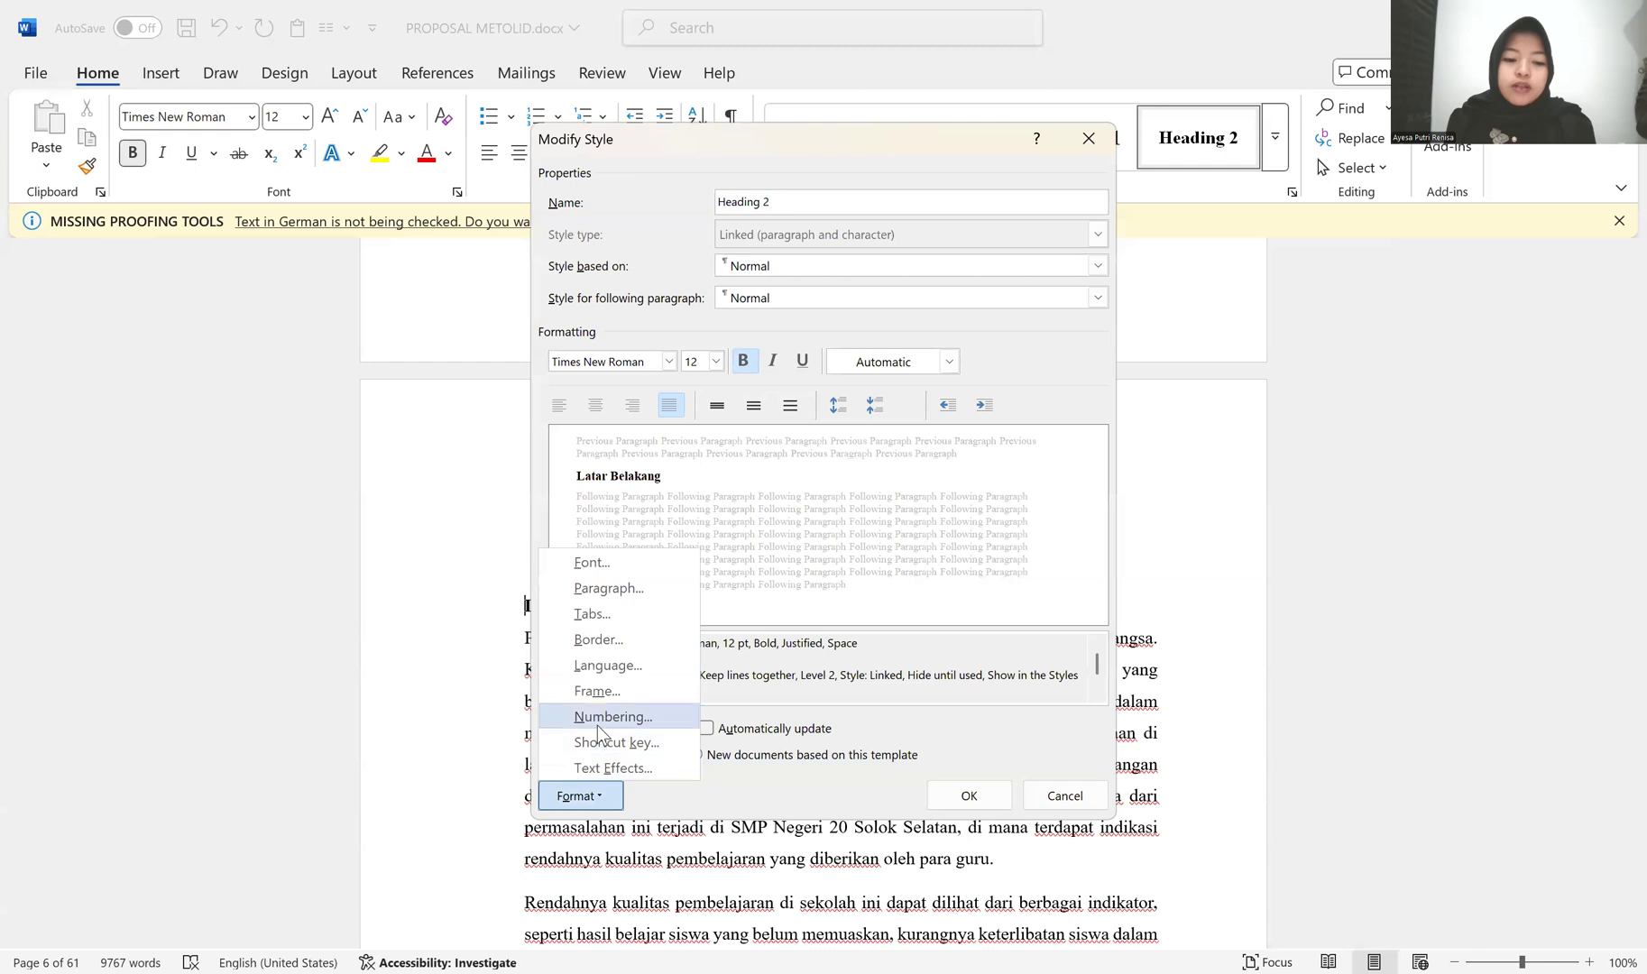
pyautogui.click(598, 717)
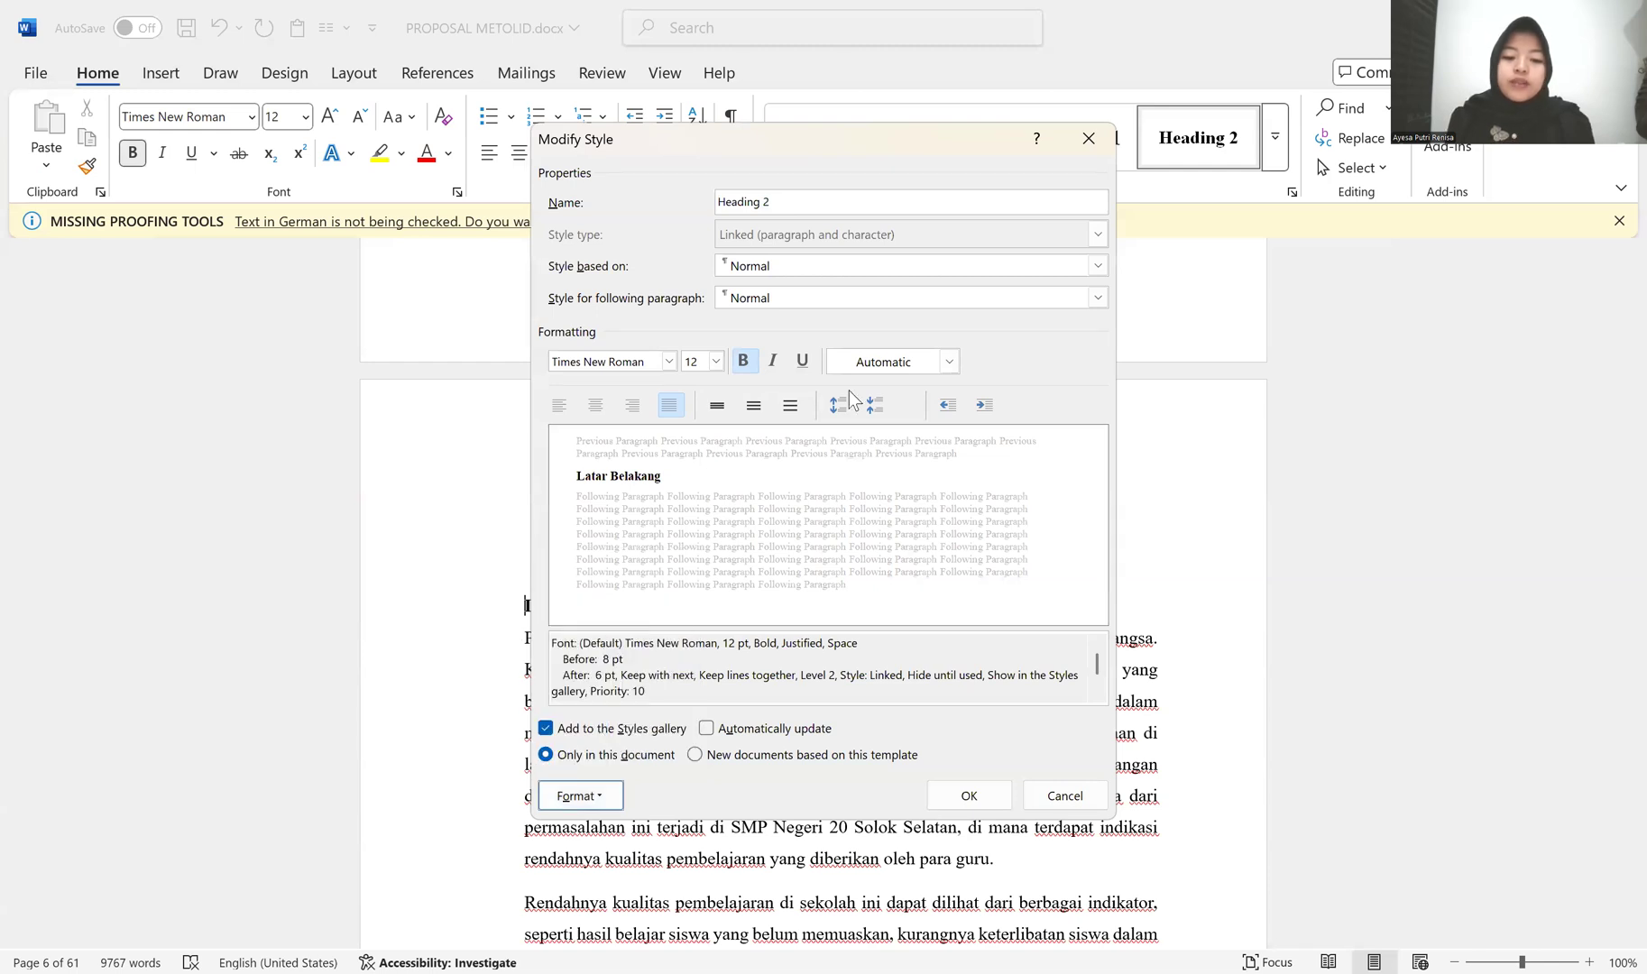
pyautogui.click(803, 483)
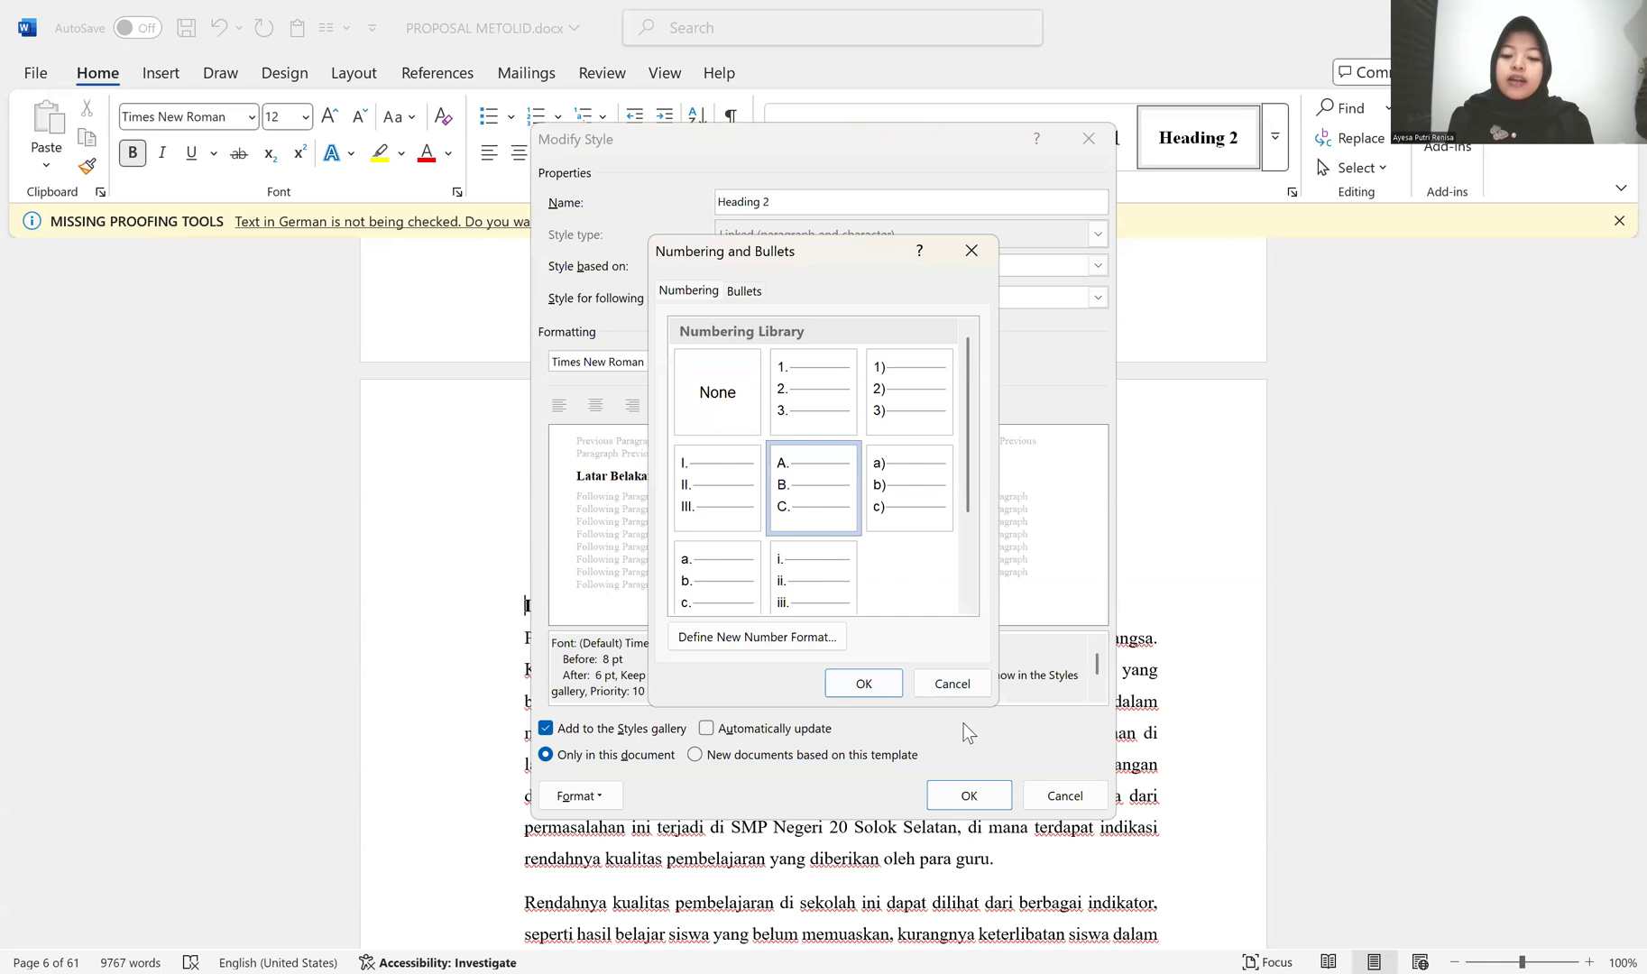
pyautogui.click(869, 692)
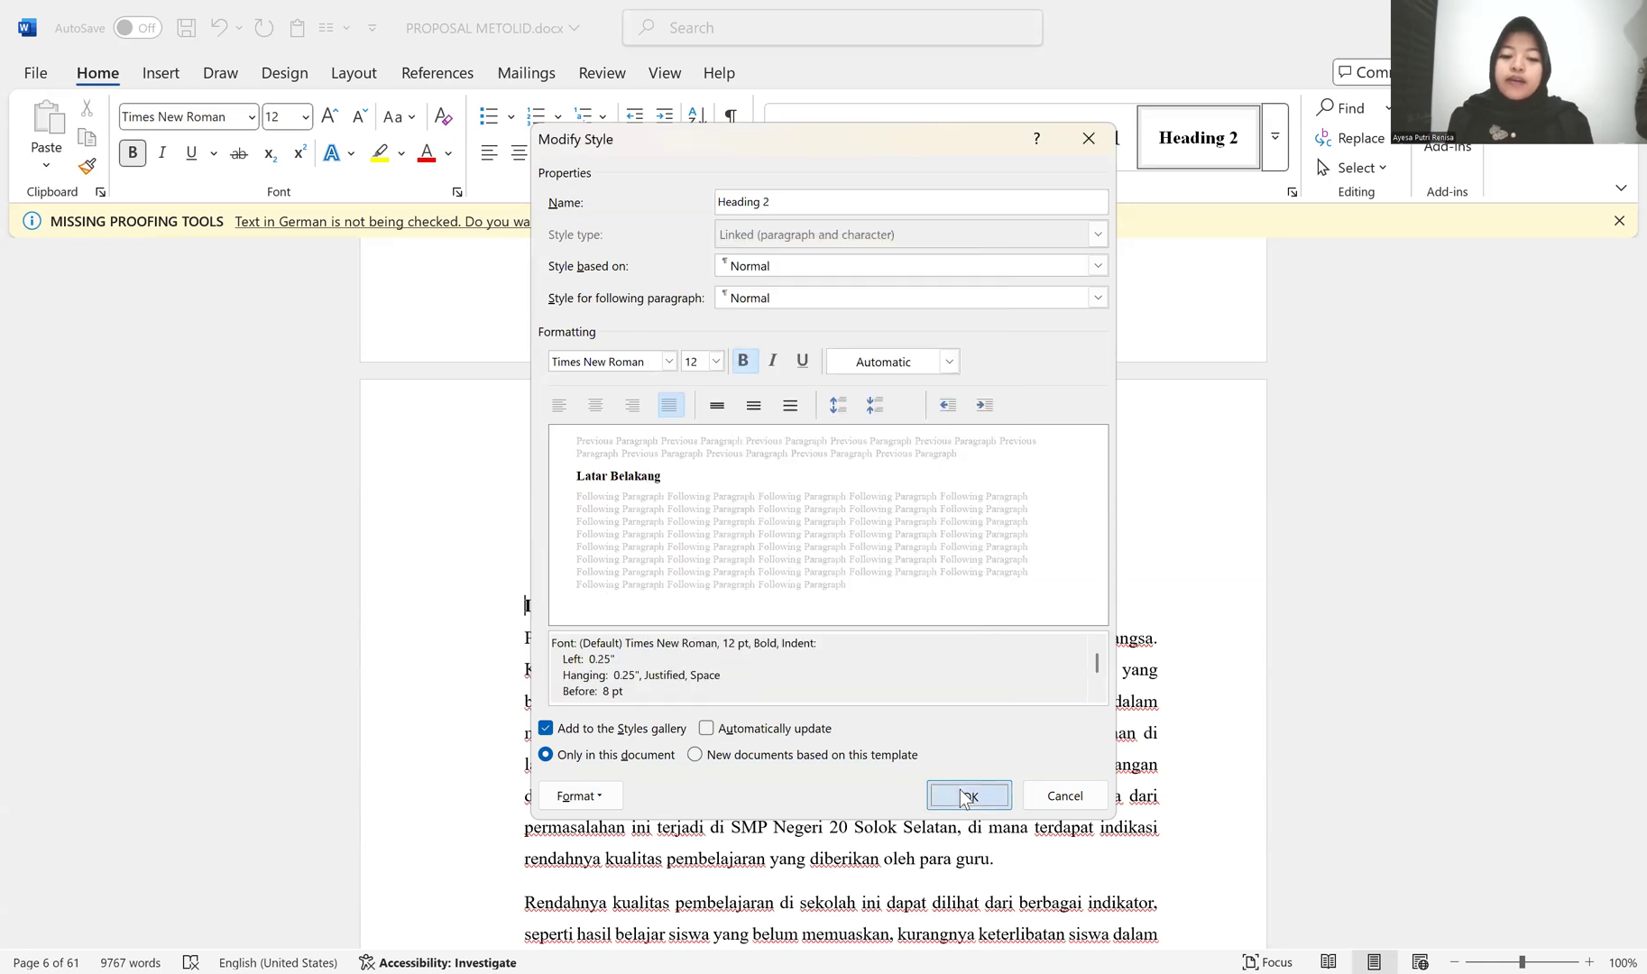
pyautogui.click(966, 795)
# Step: Shift the lettered Latar Belakang subheading so that its letter aligns with the body text margin
pyautogui.click(560, 603)
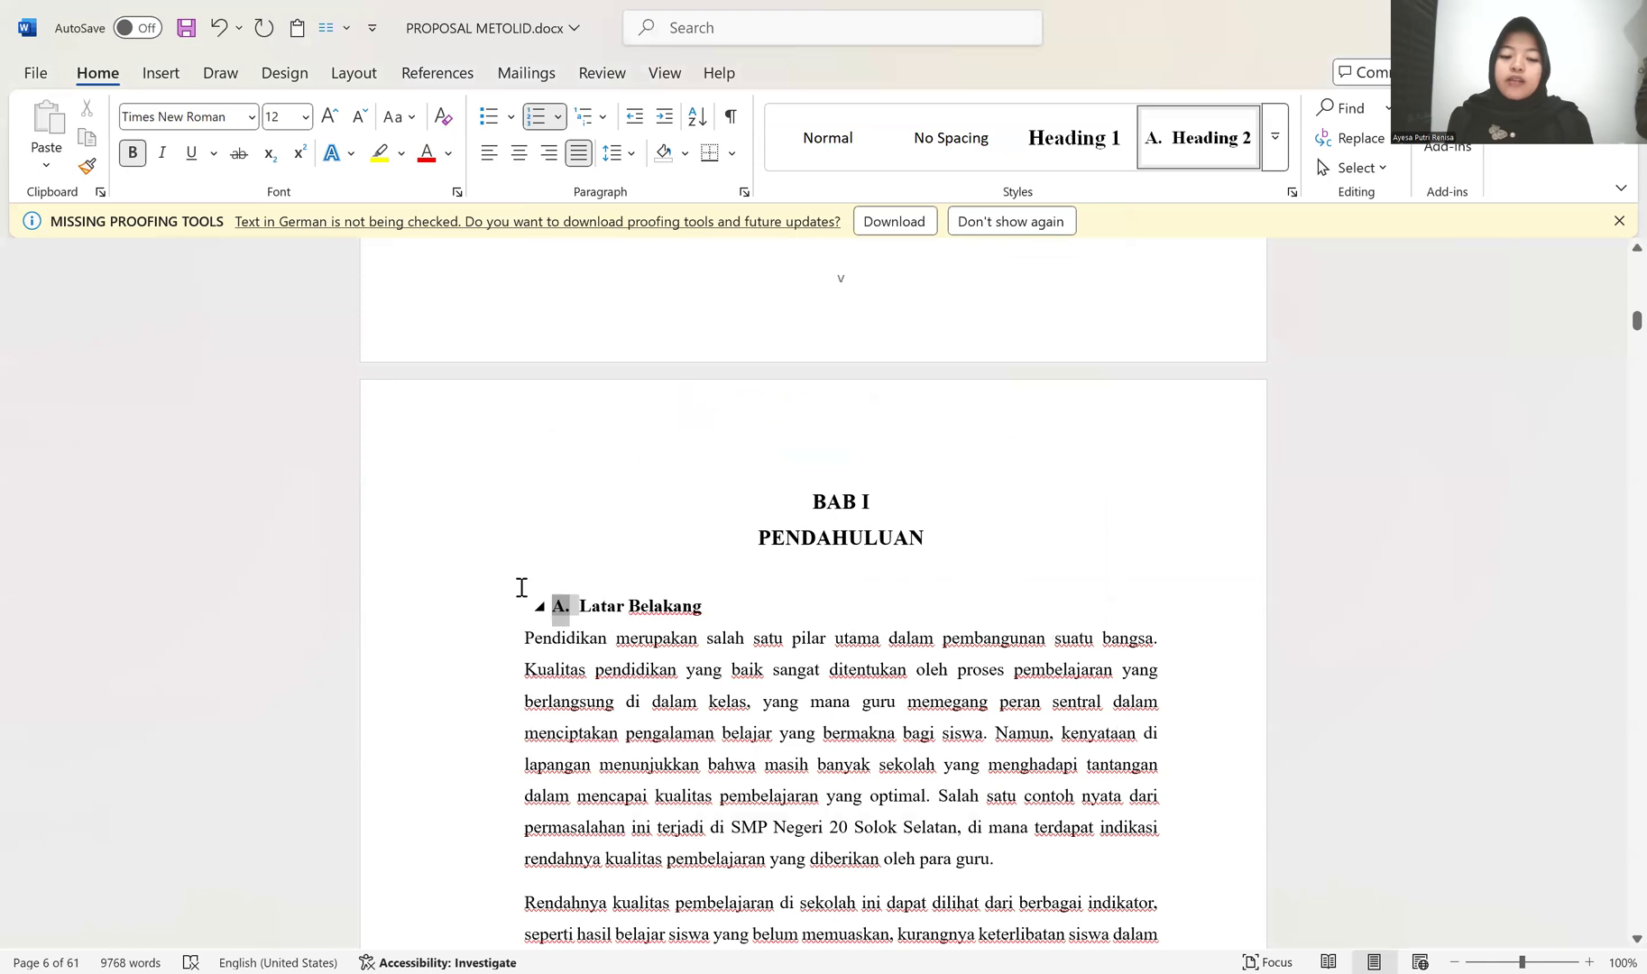
pyautogui.moveTo(560, 610); pyautogui.dragTo(505, 618)
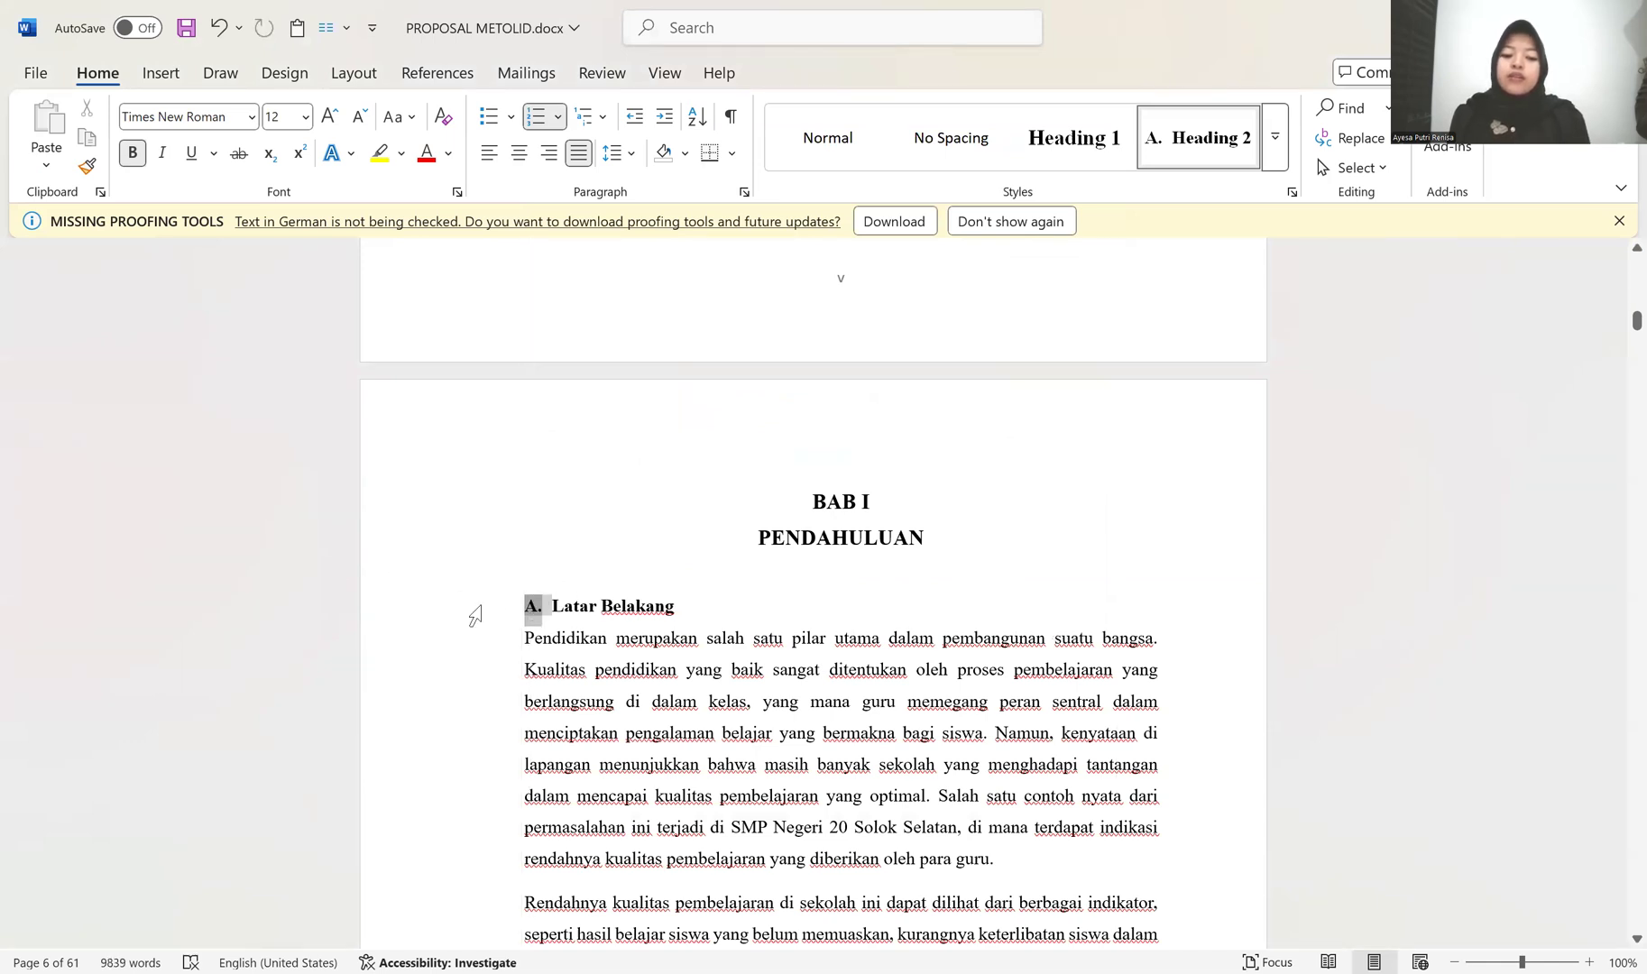
pyautogui.click(525, 561)
pyautogui.click(532, 608)
pyautogui.click(526, 639)
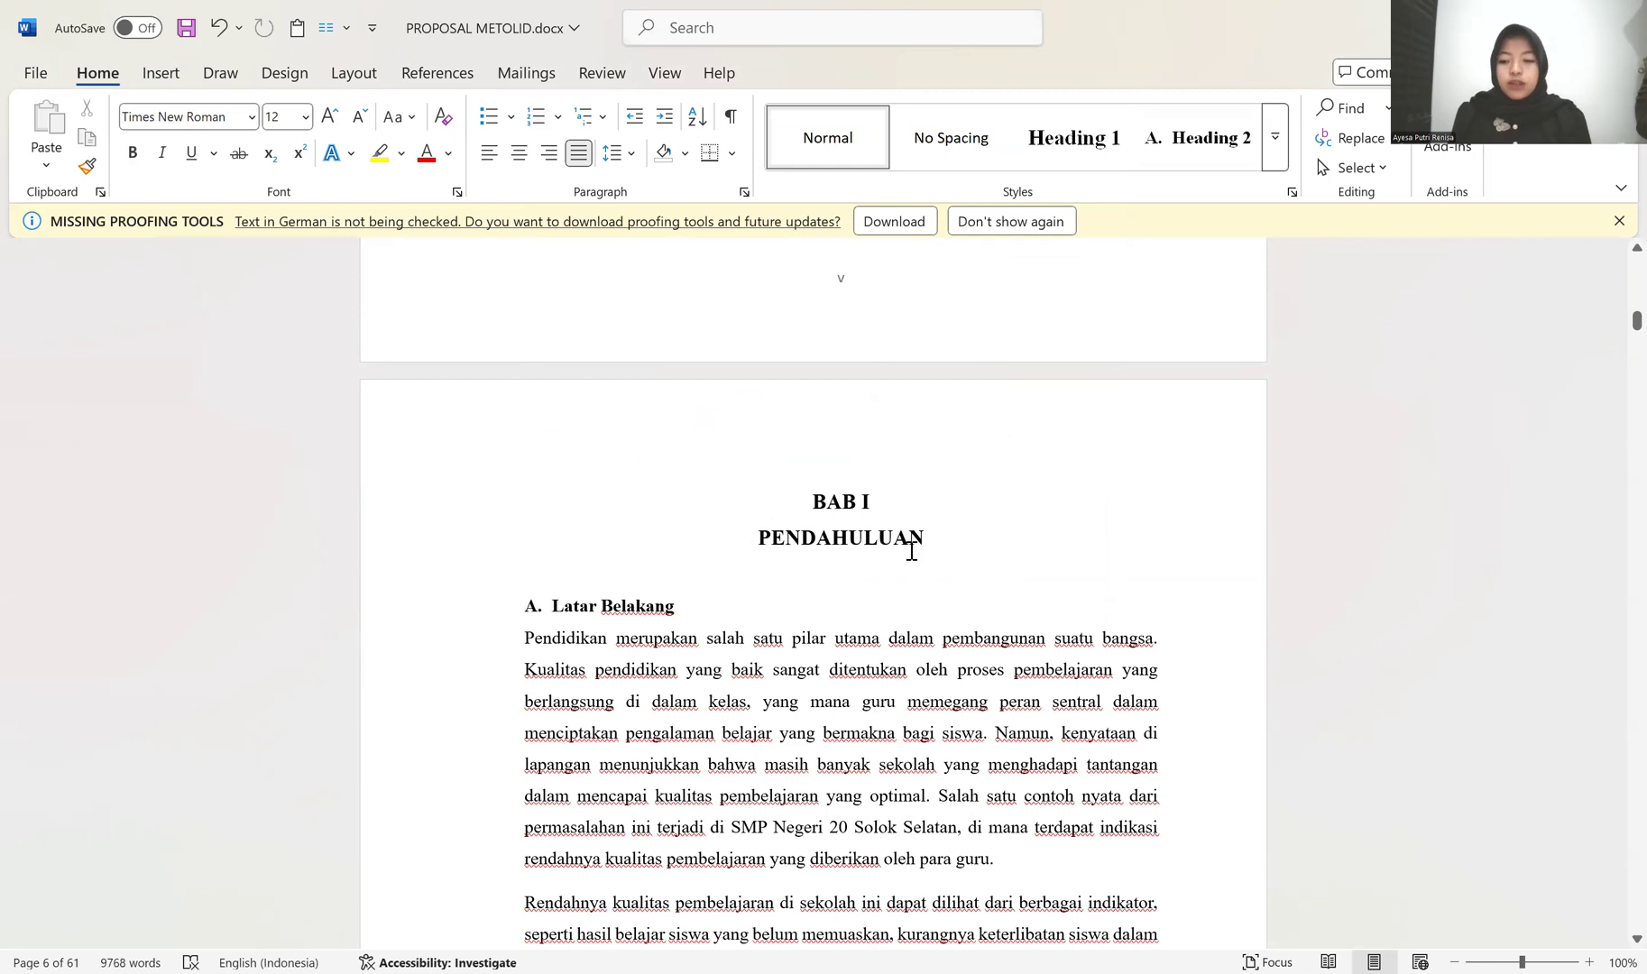
# Step: Join the first Latar Belakang paragraph to its subheading, split it off again to inherit the indentation, and remove its list letter
pyautogui.scroll(-4, 912, 550)
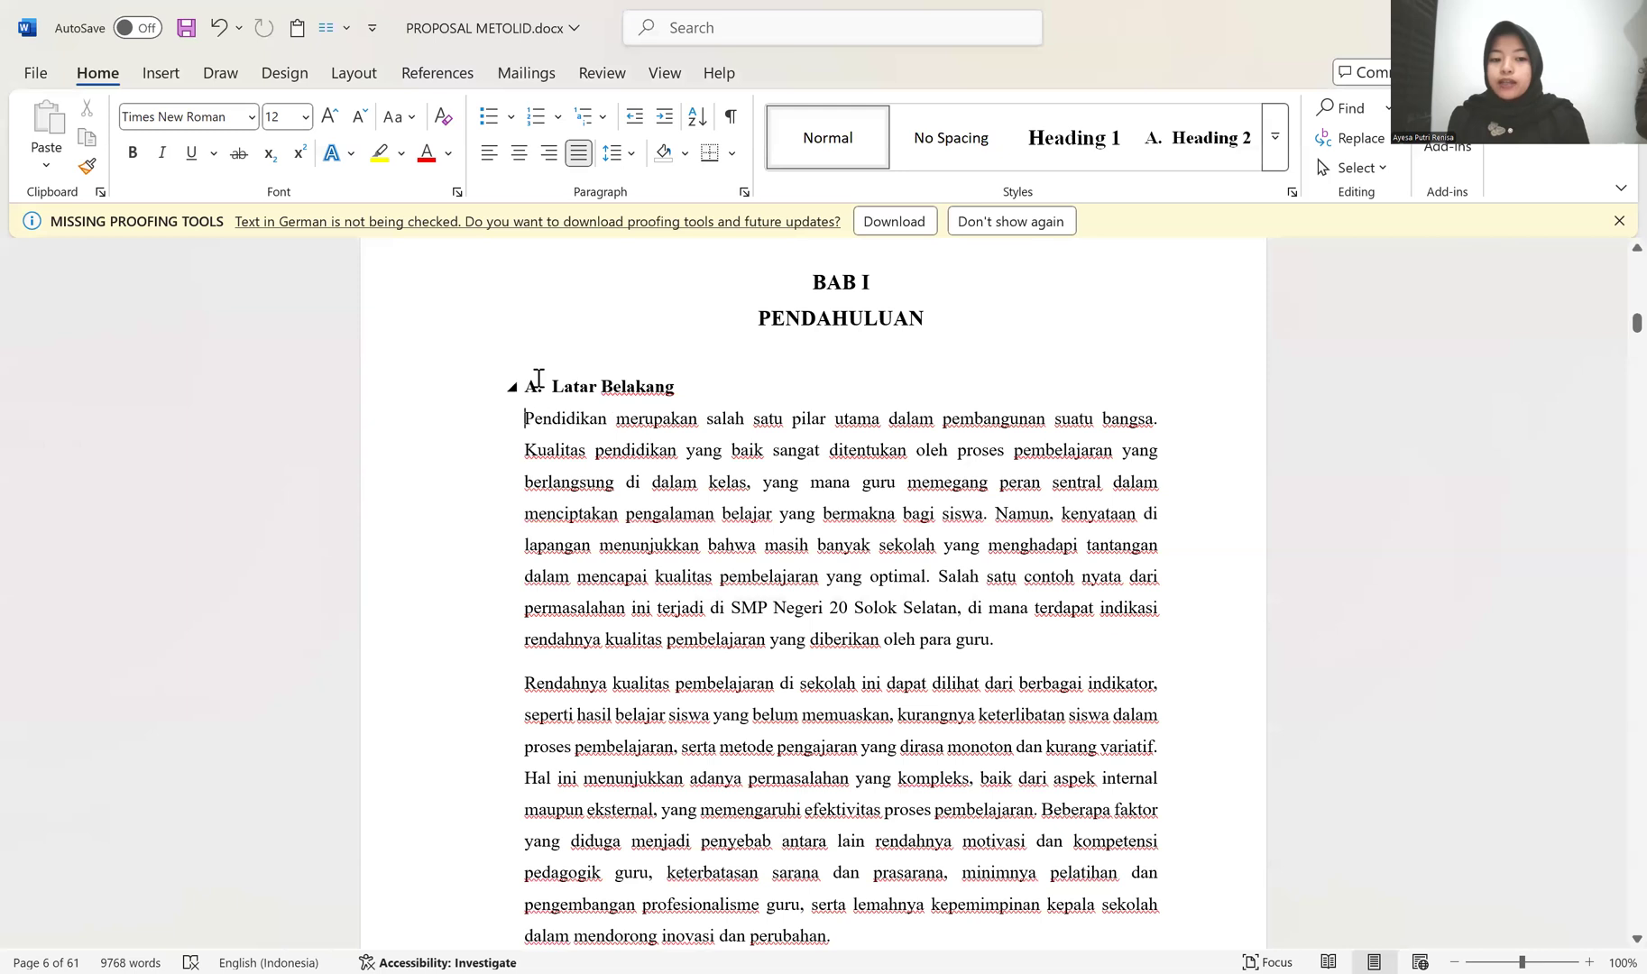
pyautogui.press('BackSpace')
pyautogui.press('Return')
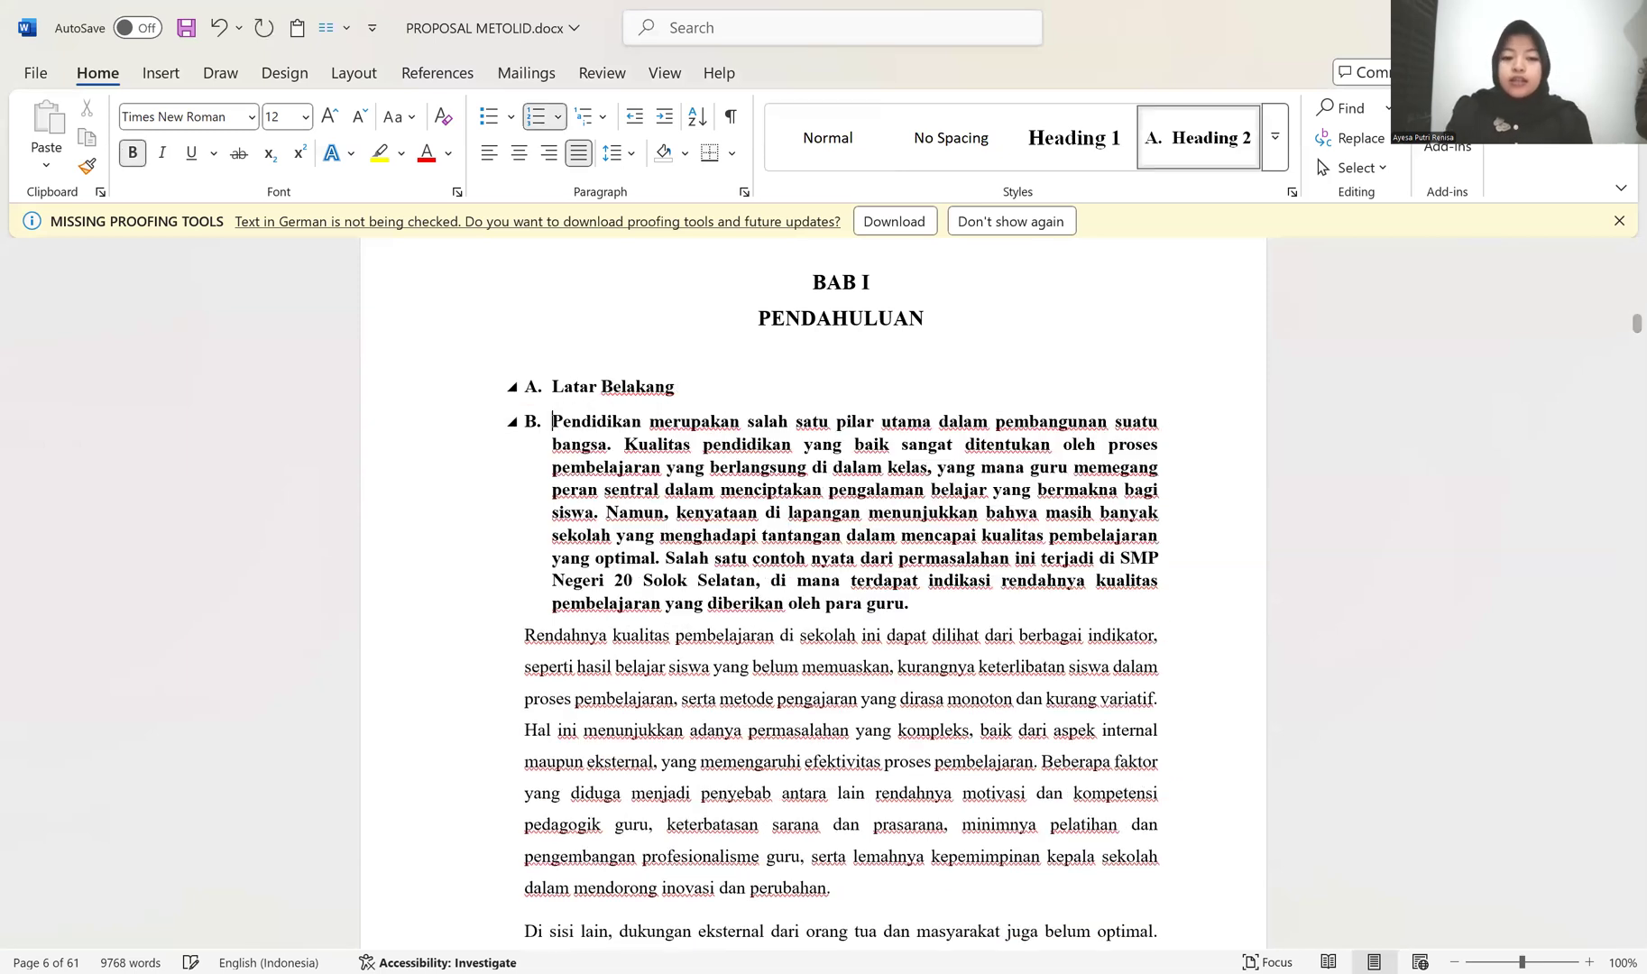
pyautogui.press('BackSpace')
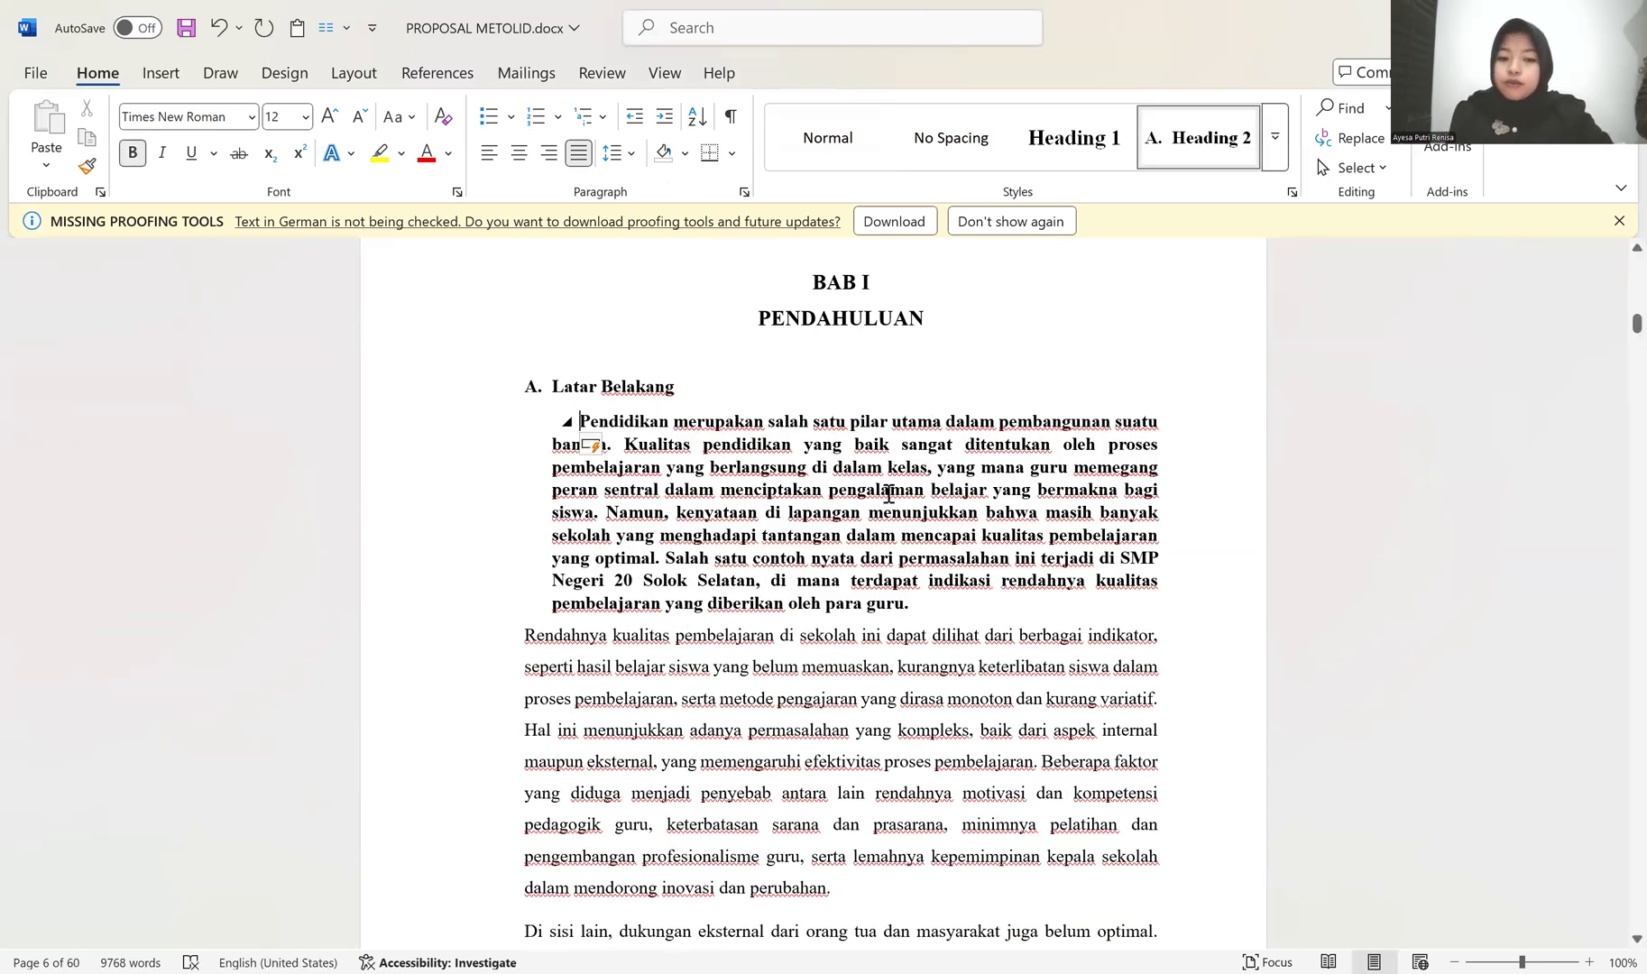
# Step: Remove the bold from the first Latar Belakang paragraph and set its line spacing to 1.5
pyautogui.moveTo(371, 422); pyautogui.dragTo(375, 623)
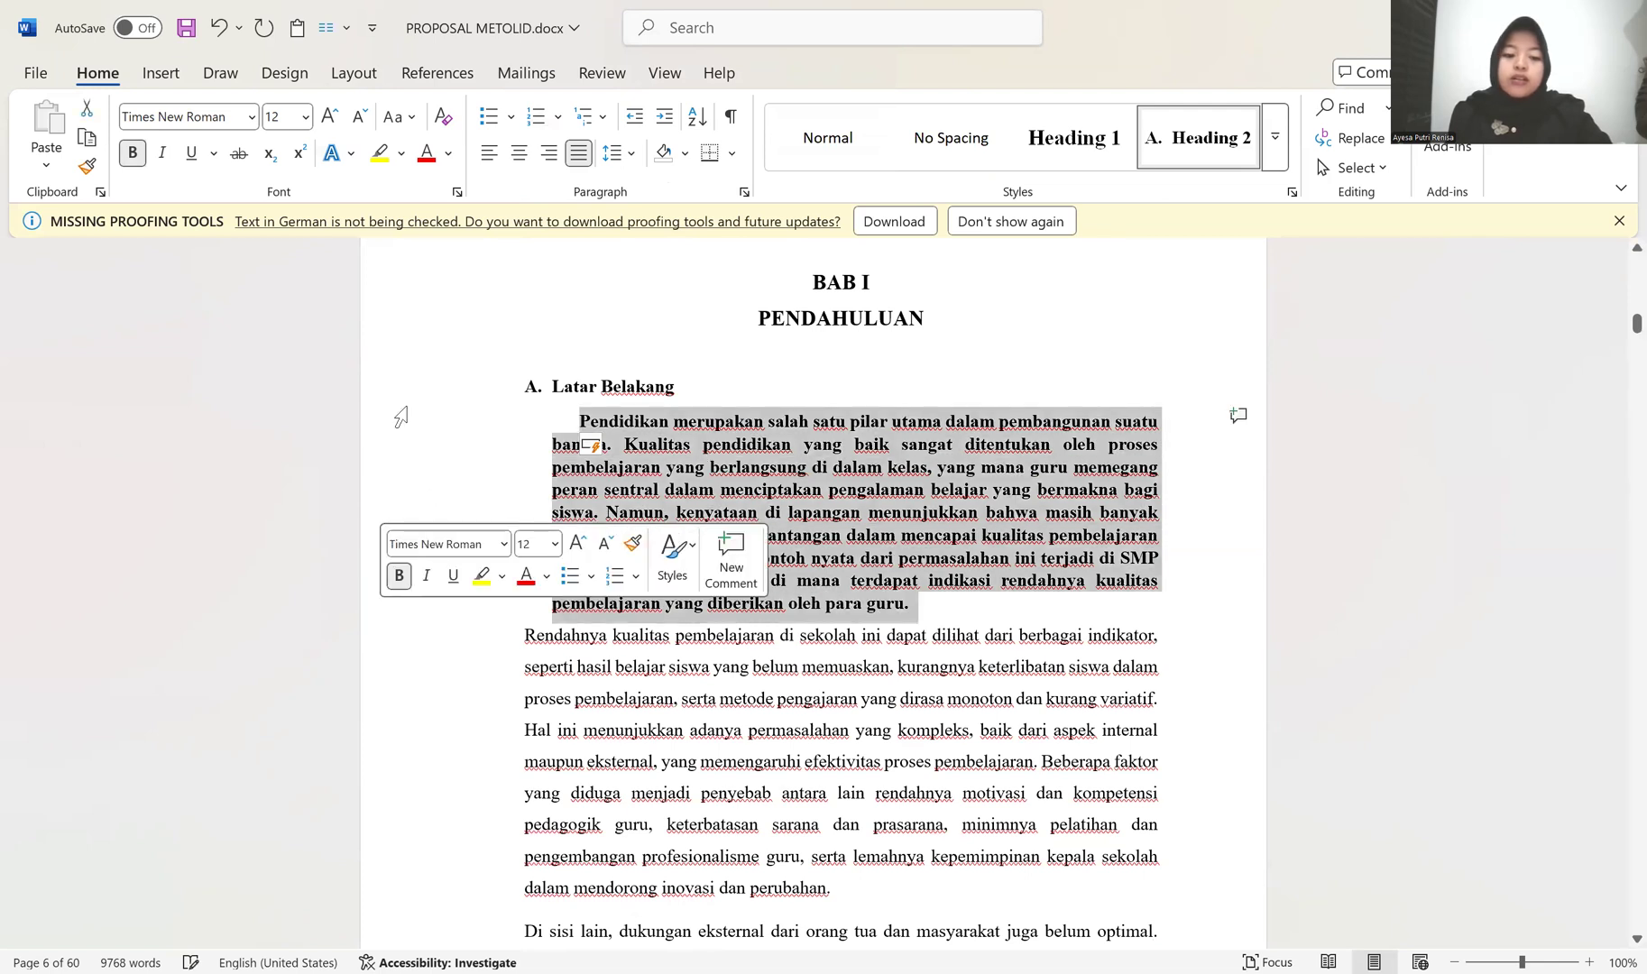
pyautogui.click(399, 576)
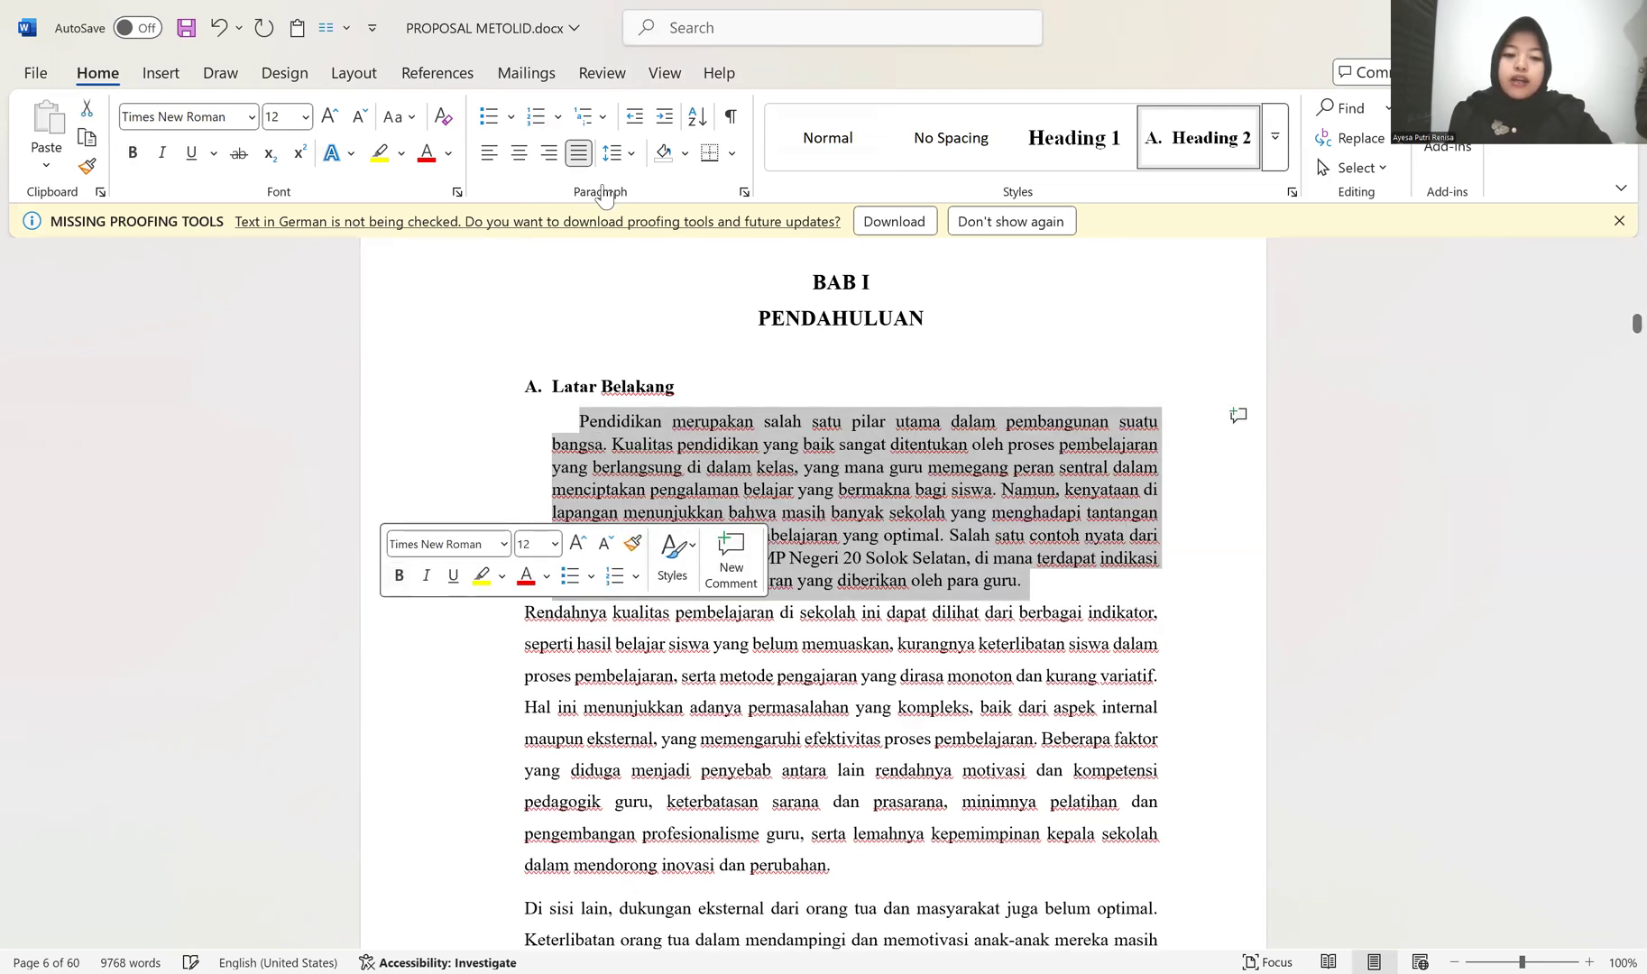
pyautogui.click(622, 153)
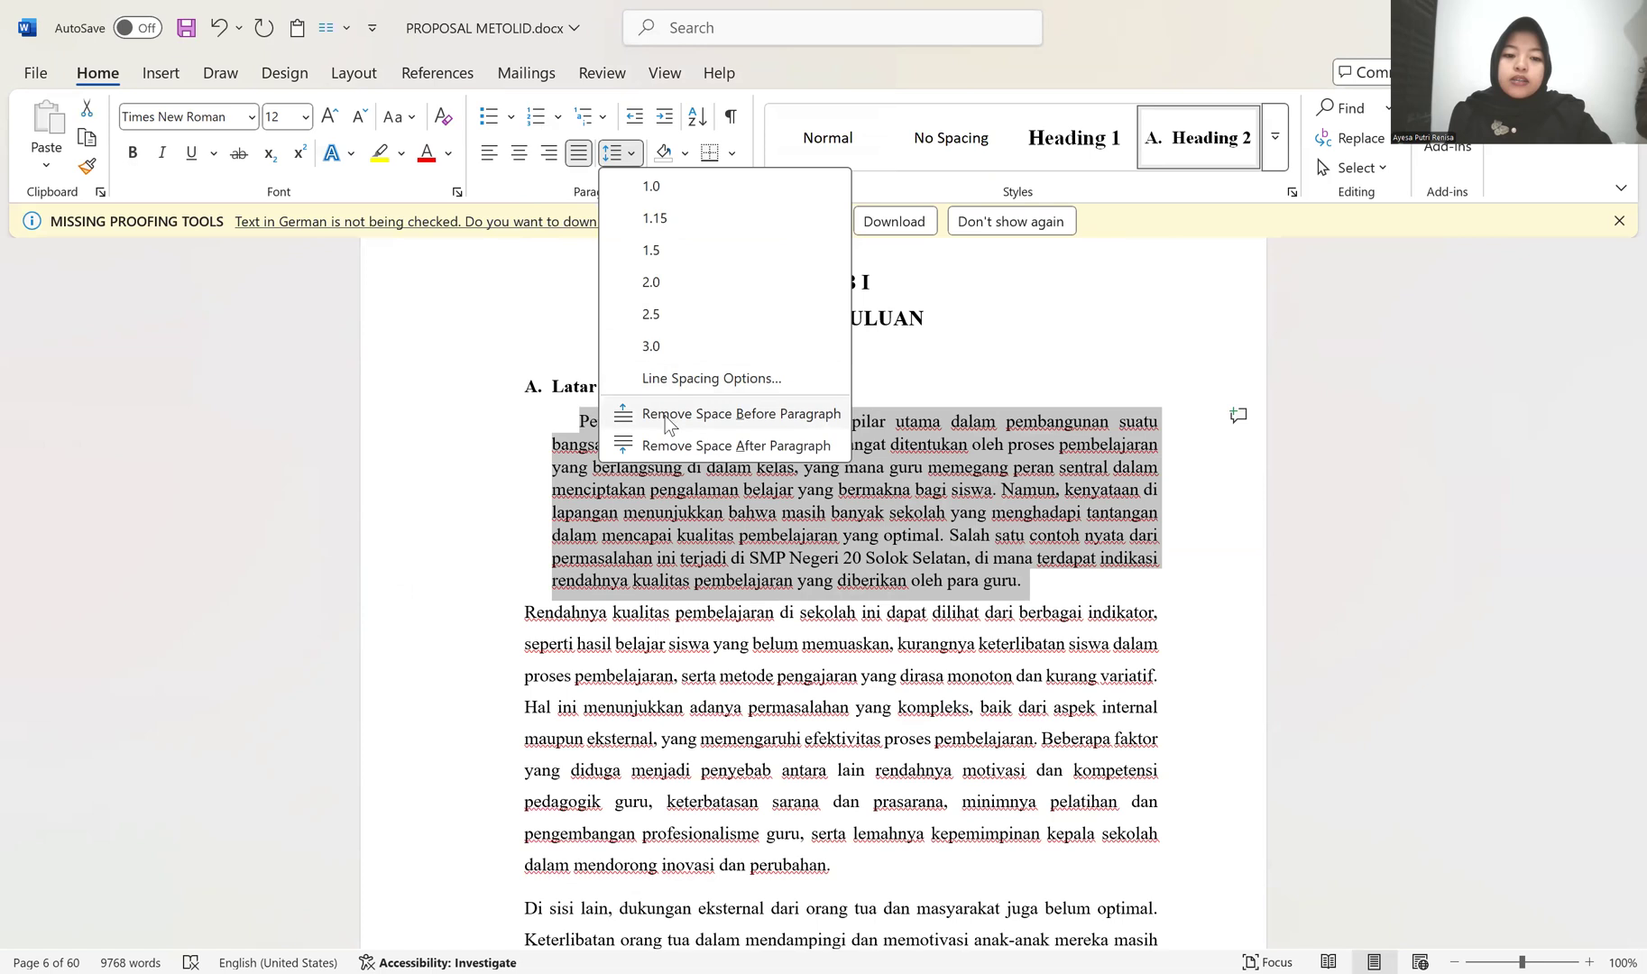
pyautogui.click(658, 254)
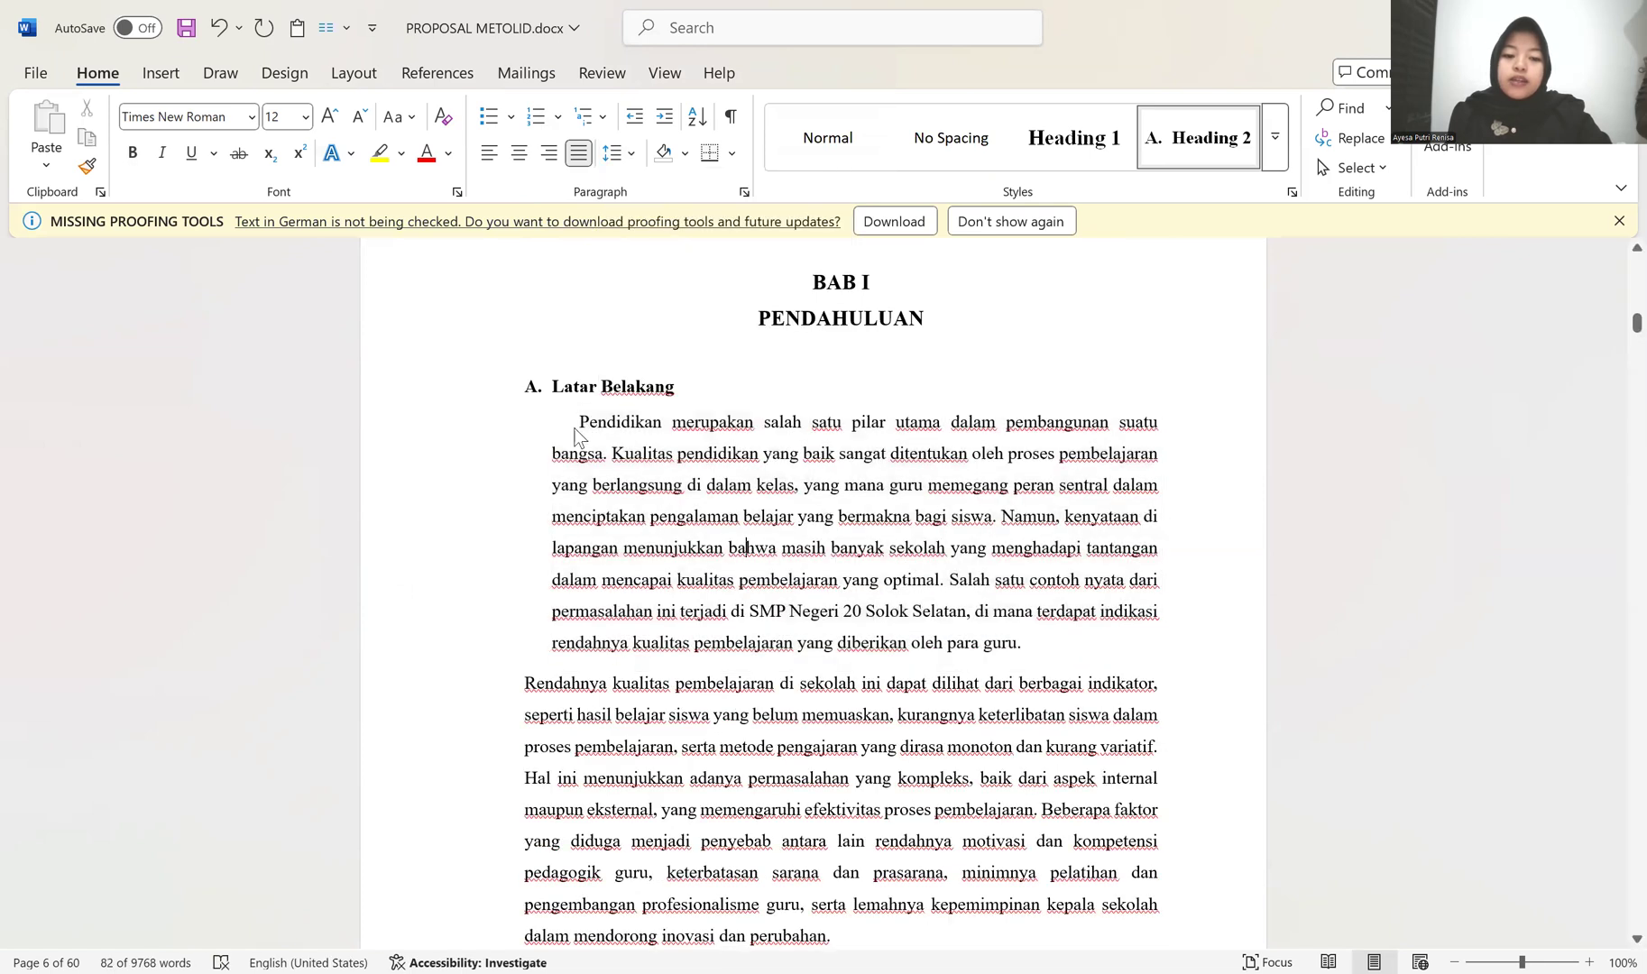
# Step: Try to give the second Latar Belakang paragraph the first one's indentation by joining the two paragraphs and splitting them again
pyautogui.click(528, 686)
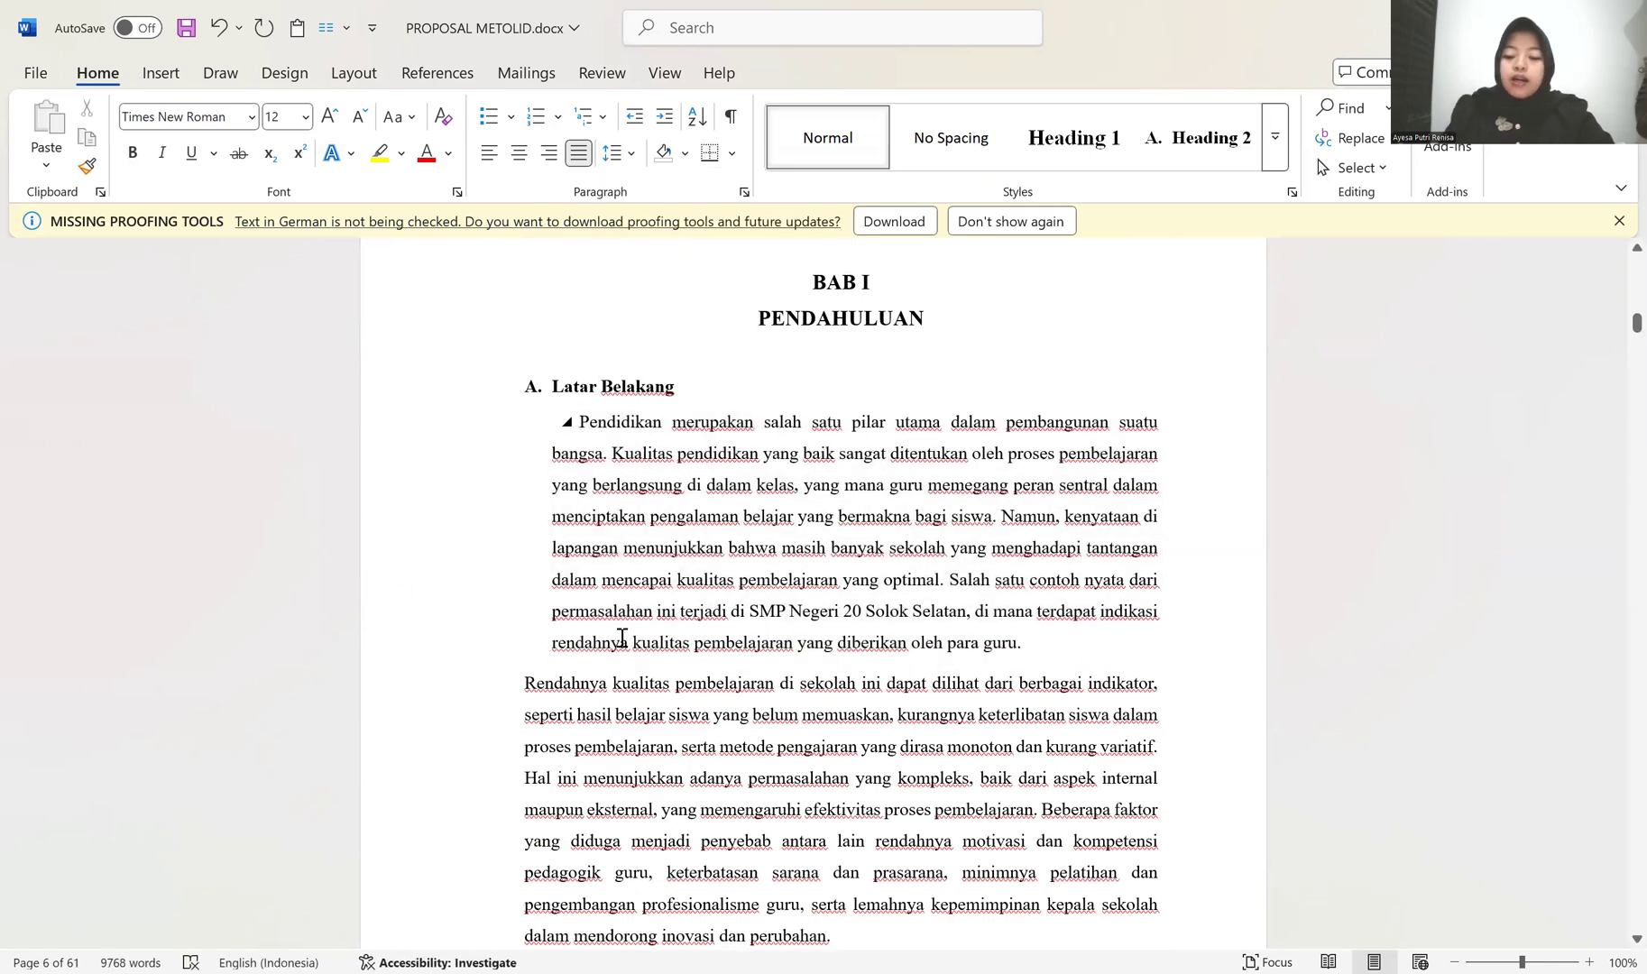
pyautogui.press('BackSpace')
pyautogui.press('Return')
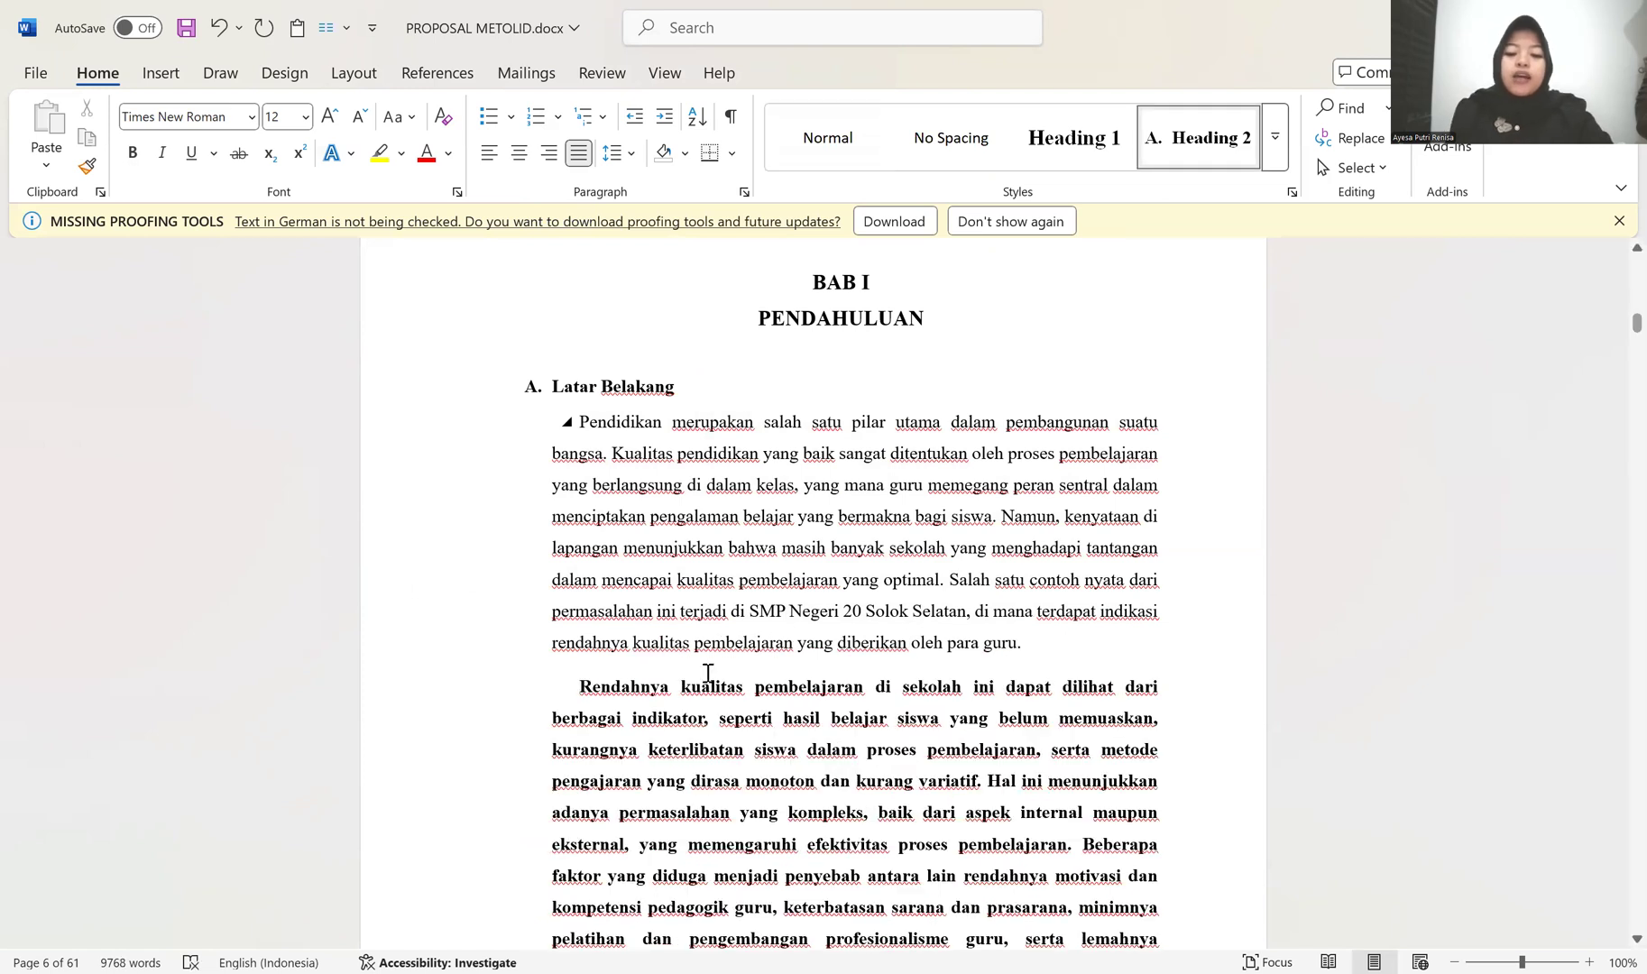
pyautogui.scroll(-1, 826, 631)
pyautogui.scroll(-3, 811, 658)
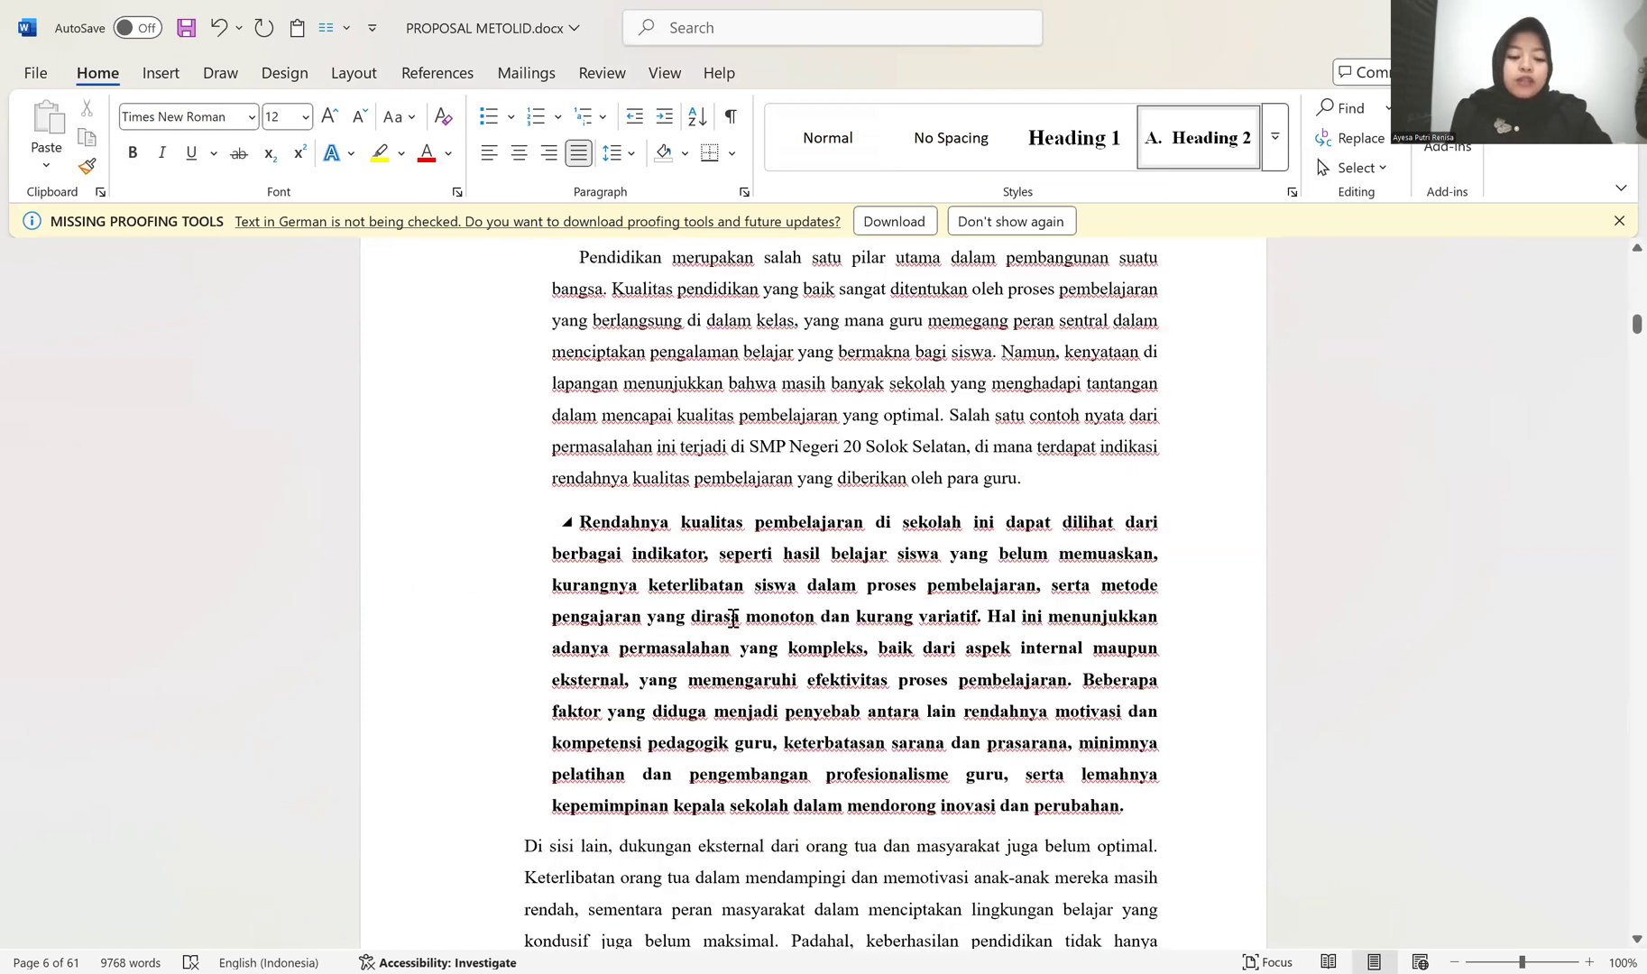
pyautogui.press('BackSpace')
pyautogui.press('Return')
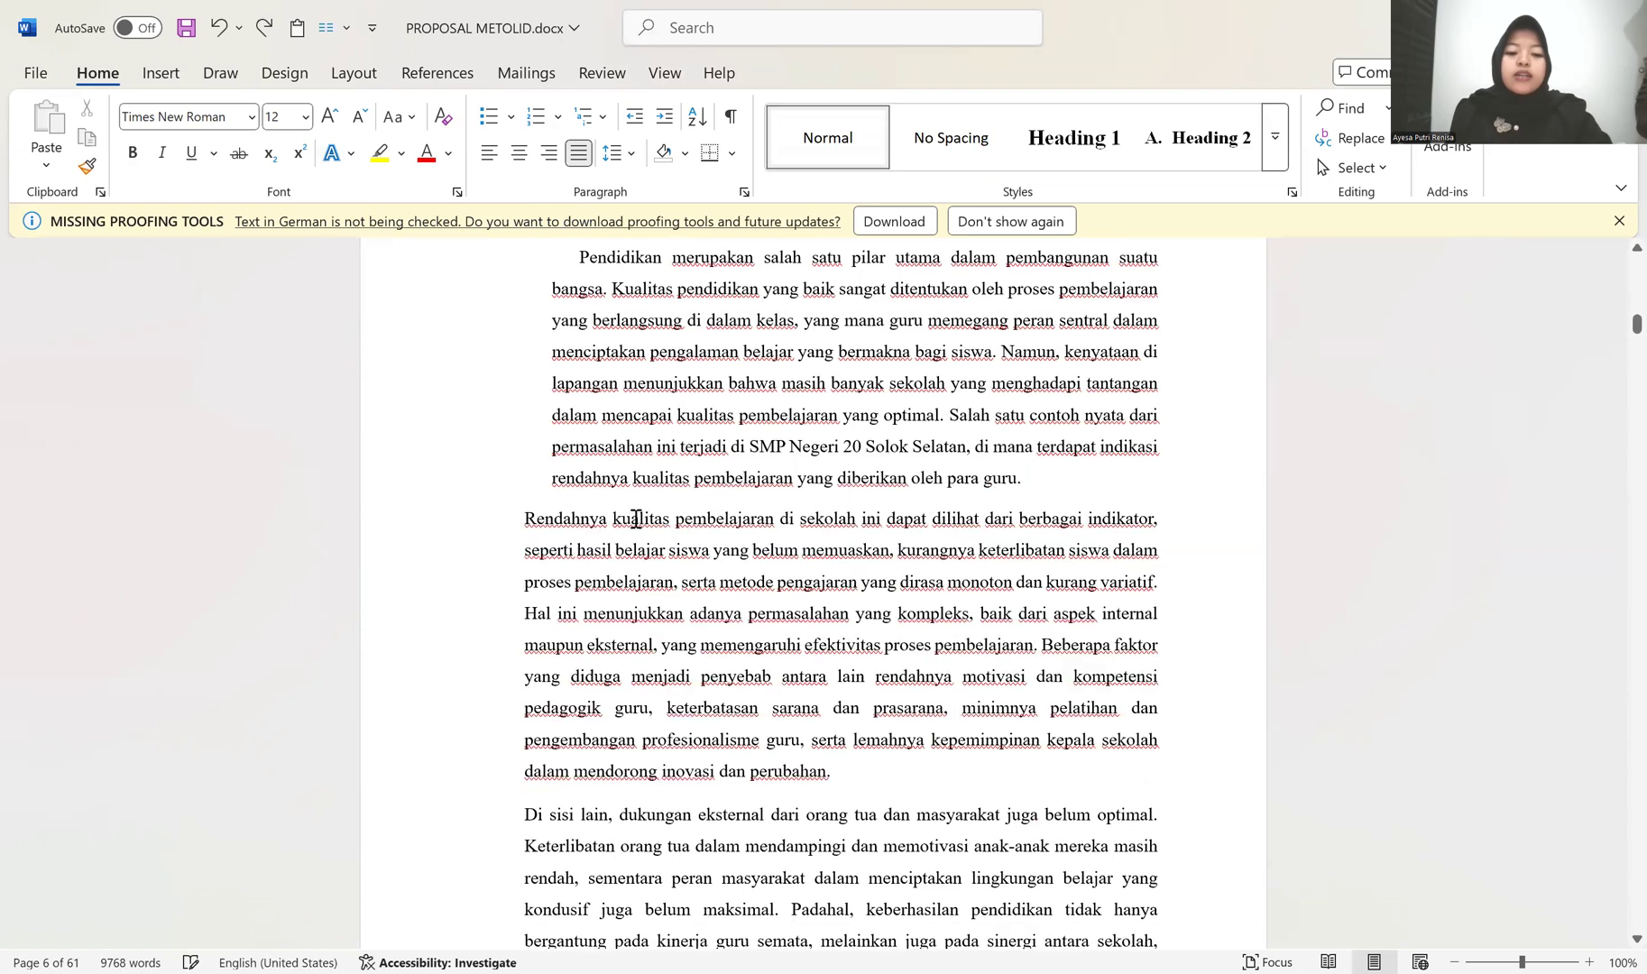
# Step: Try to copy the first Latar Belakang paragraph's formatting onto the second paragraph
pyautogui.scroll(4, 583, 449)
pyautogui.click(580, 423)
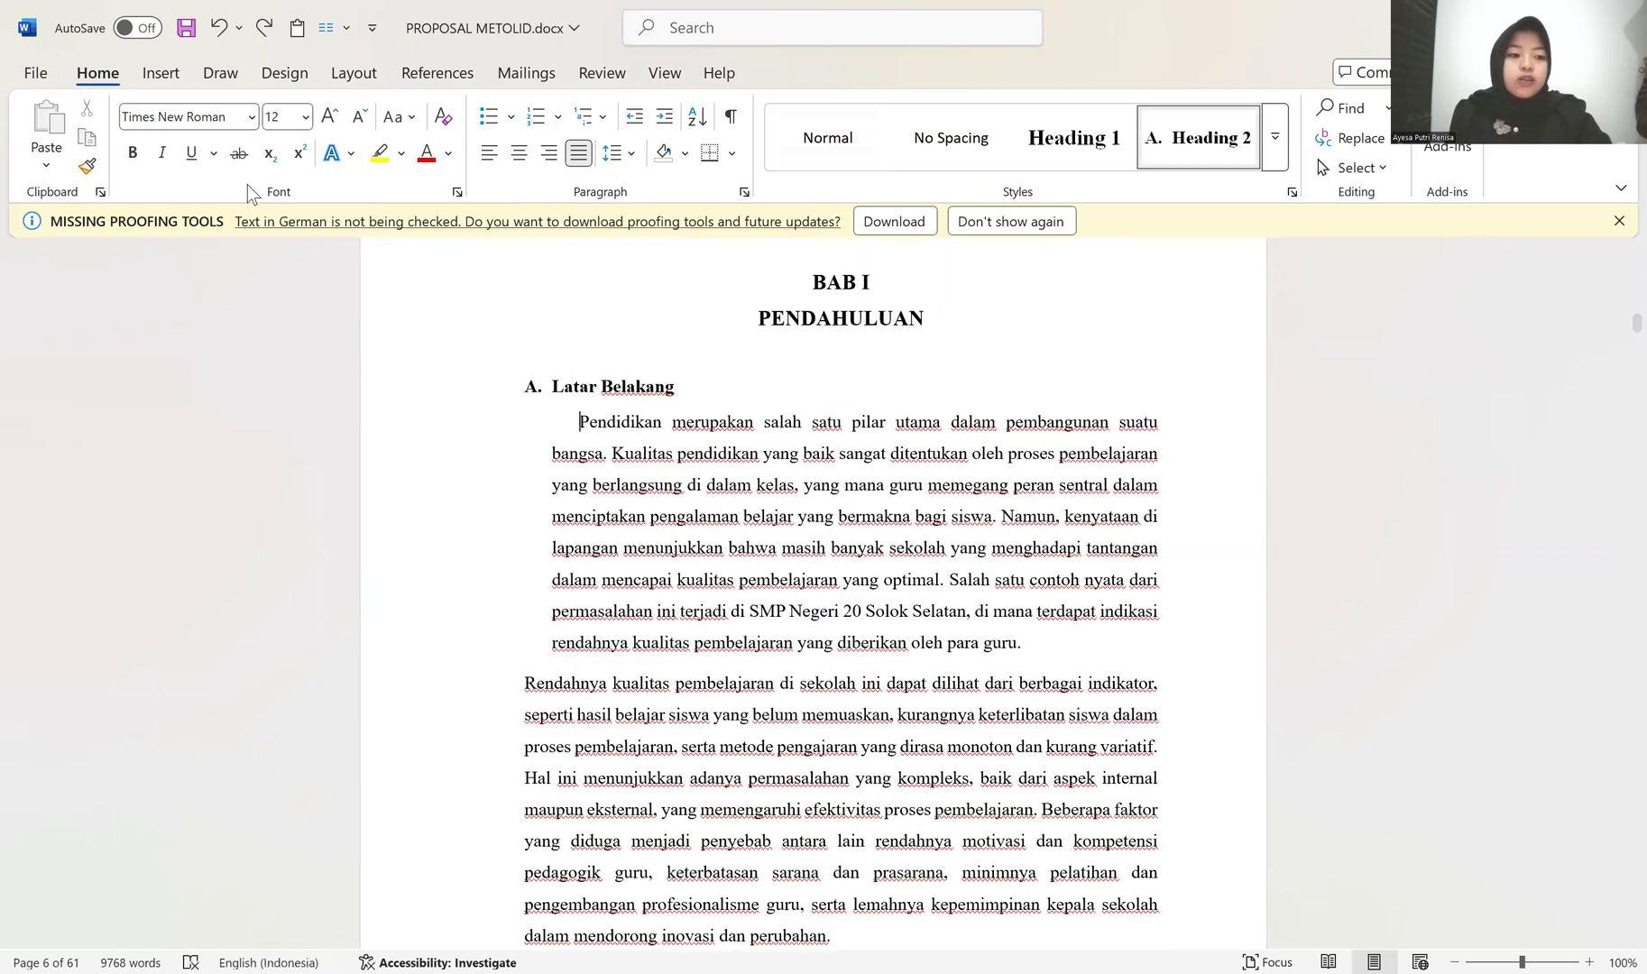
pyautogui.click(89, 167)
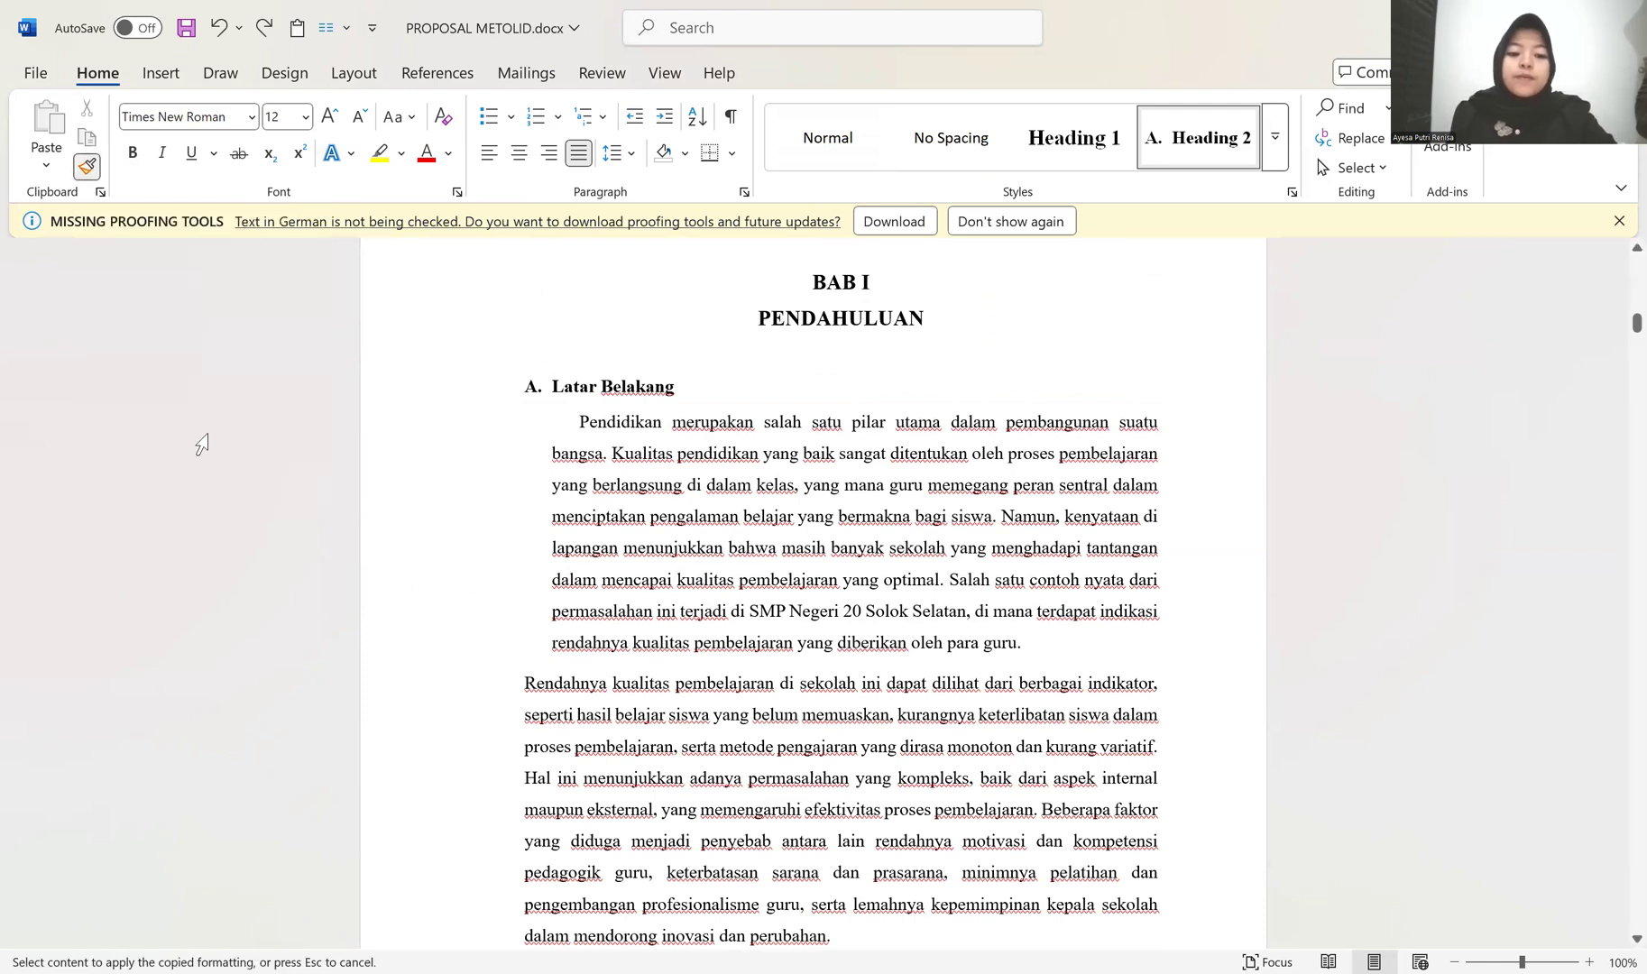
pyautogui.click(519, 685)
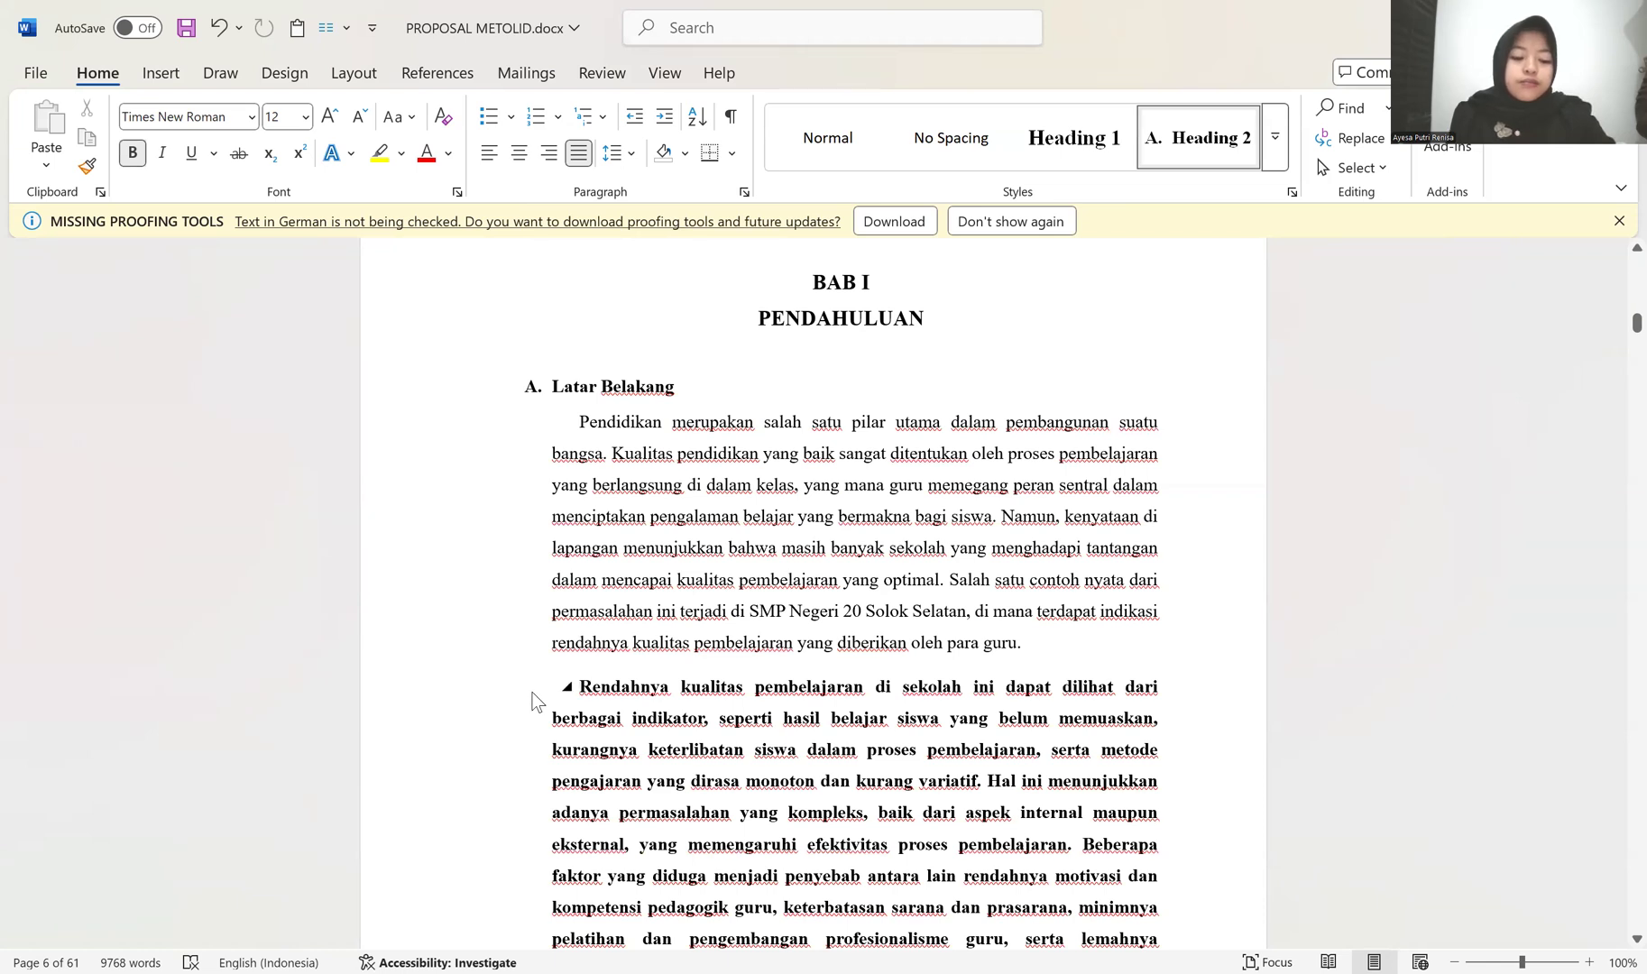
pyautogui.hotkey('ctrl', 'z')
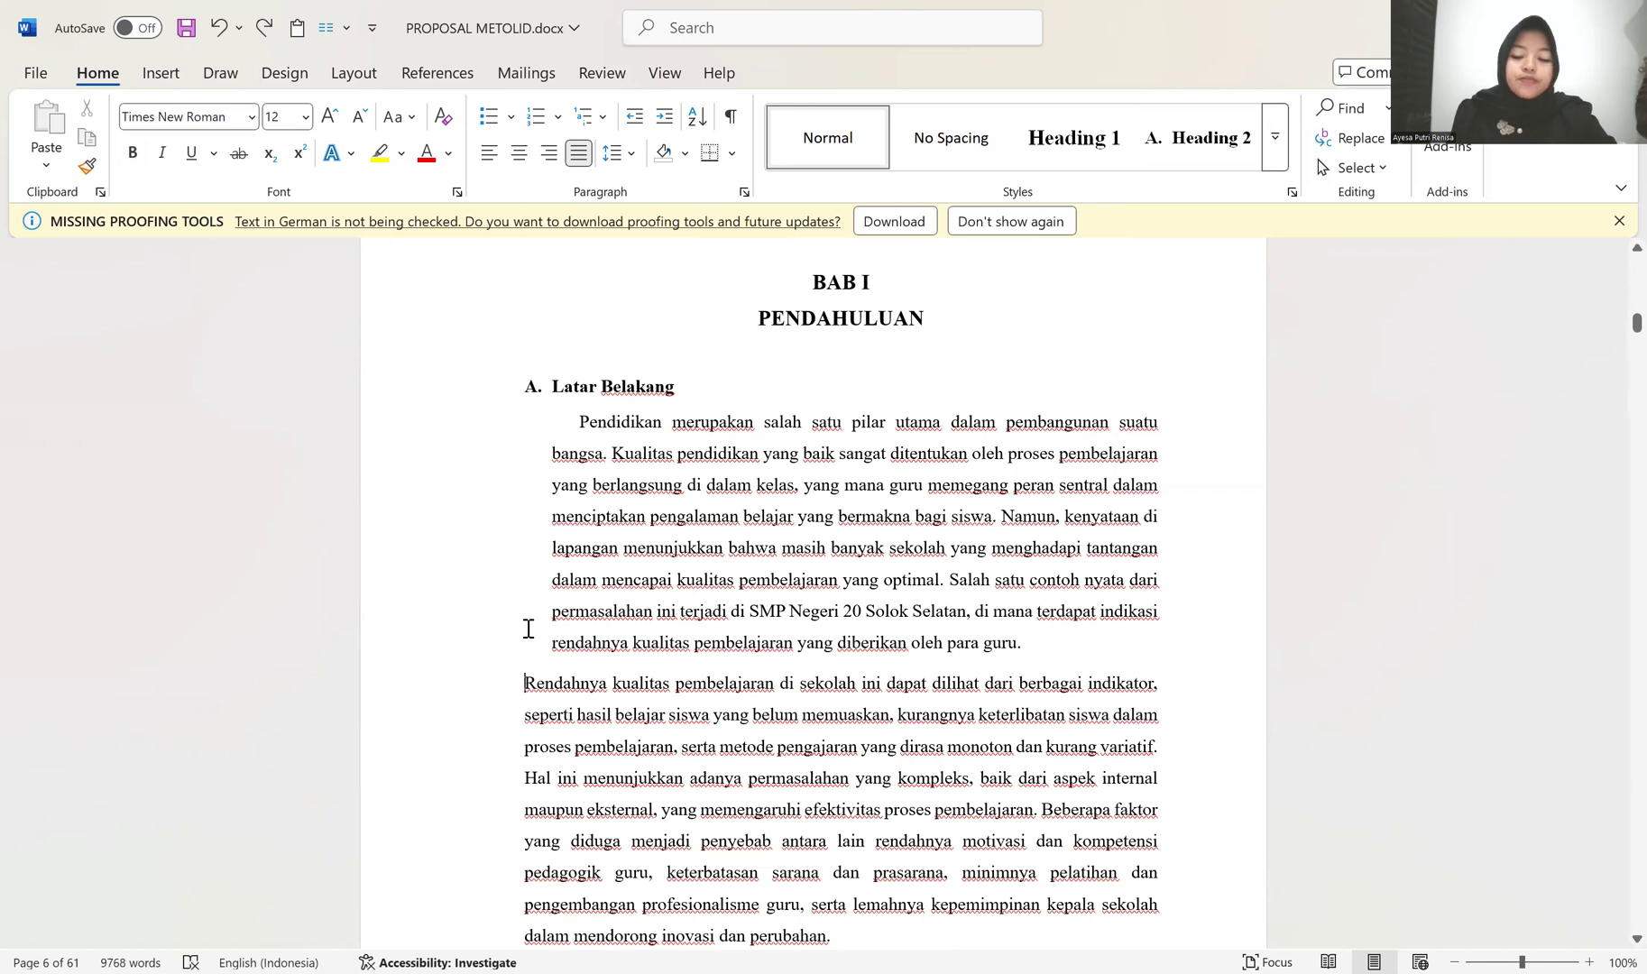
# Step: Join the second Latar Belakang paragraph to the first and separate it again so that it takes the same indentation
pyautogui.press('BackSpace')
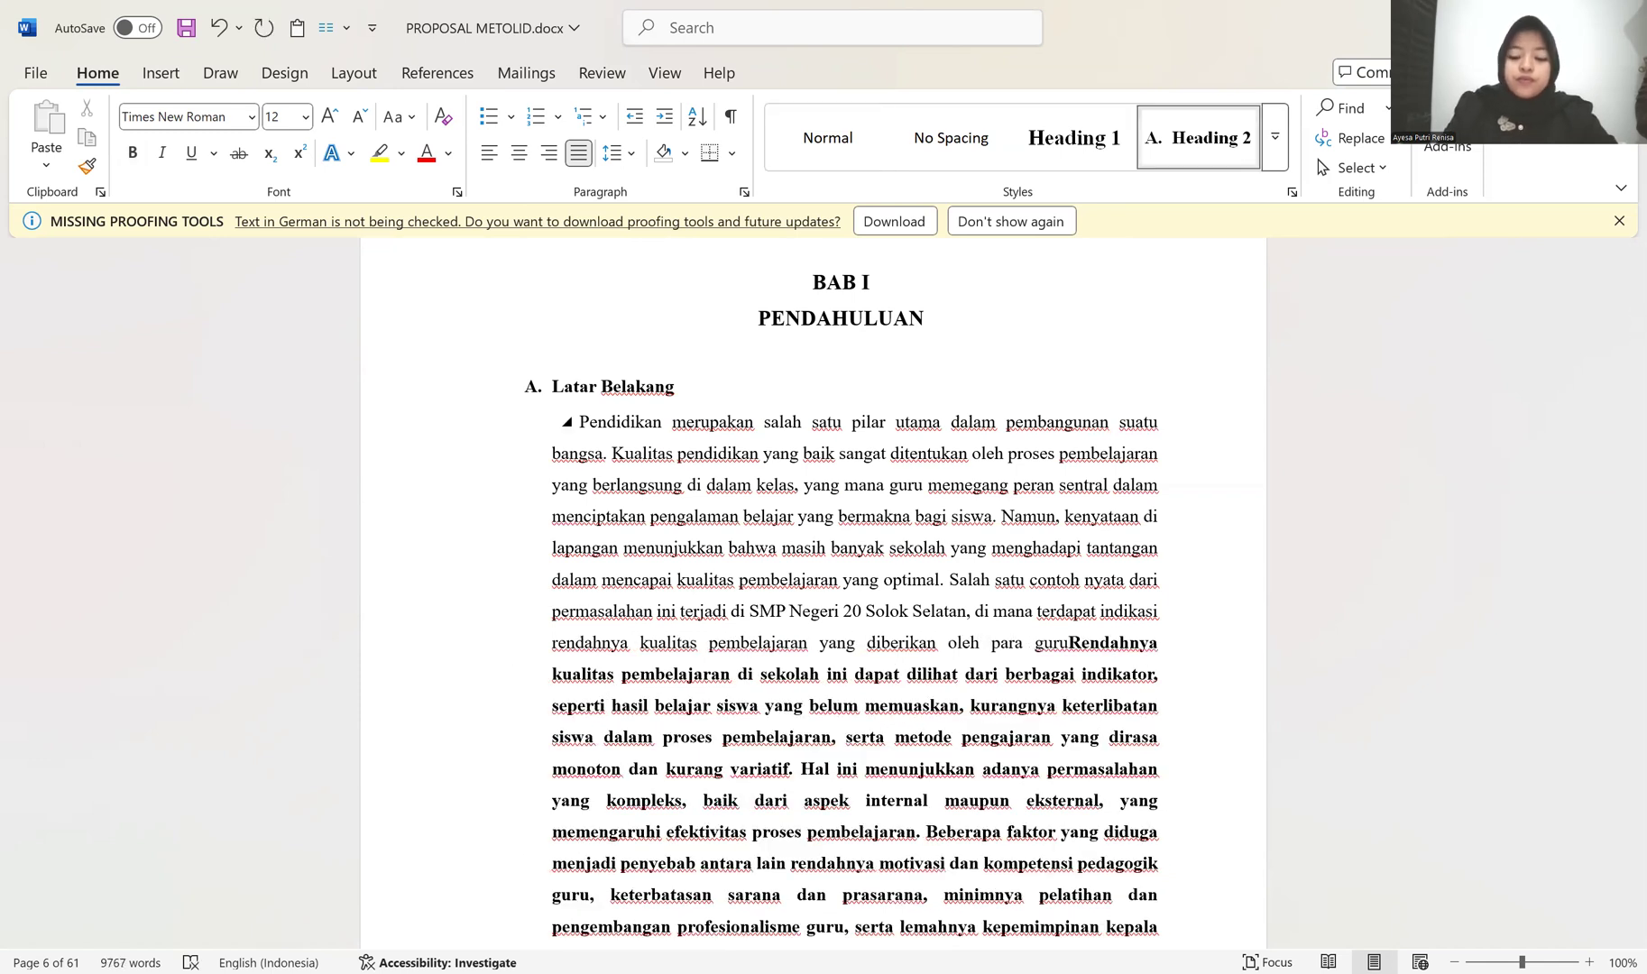
pyautogui.hotkey('ctrl', 'z')
pyautogui.scroll(-2, 513, 365)
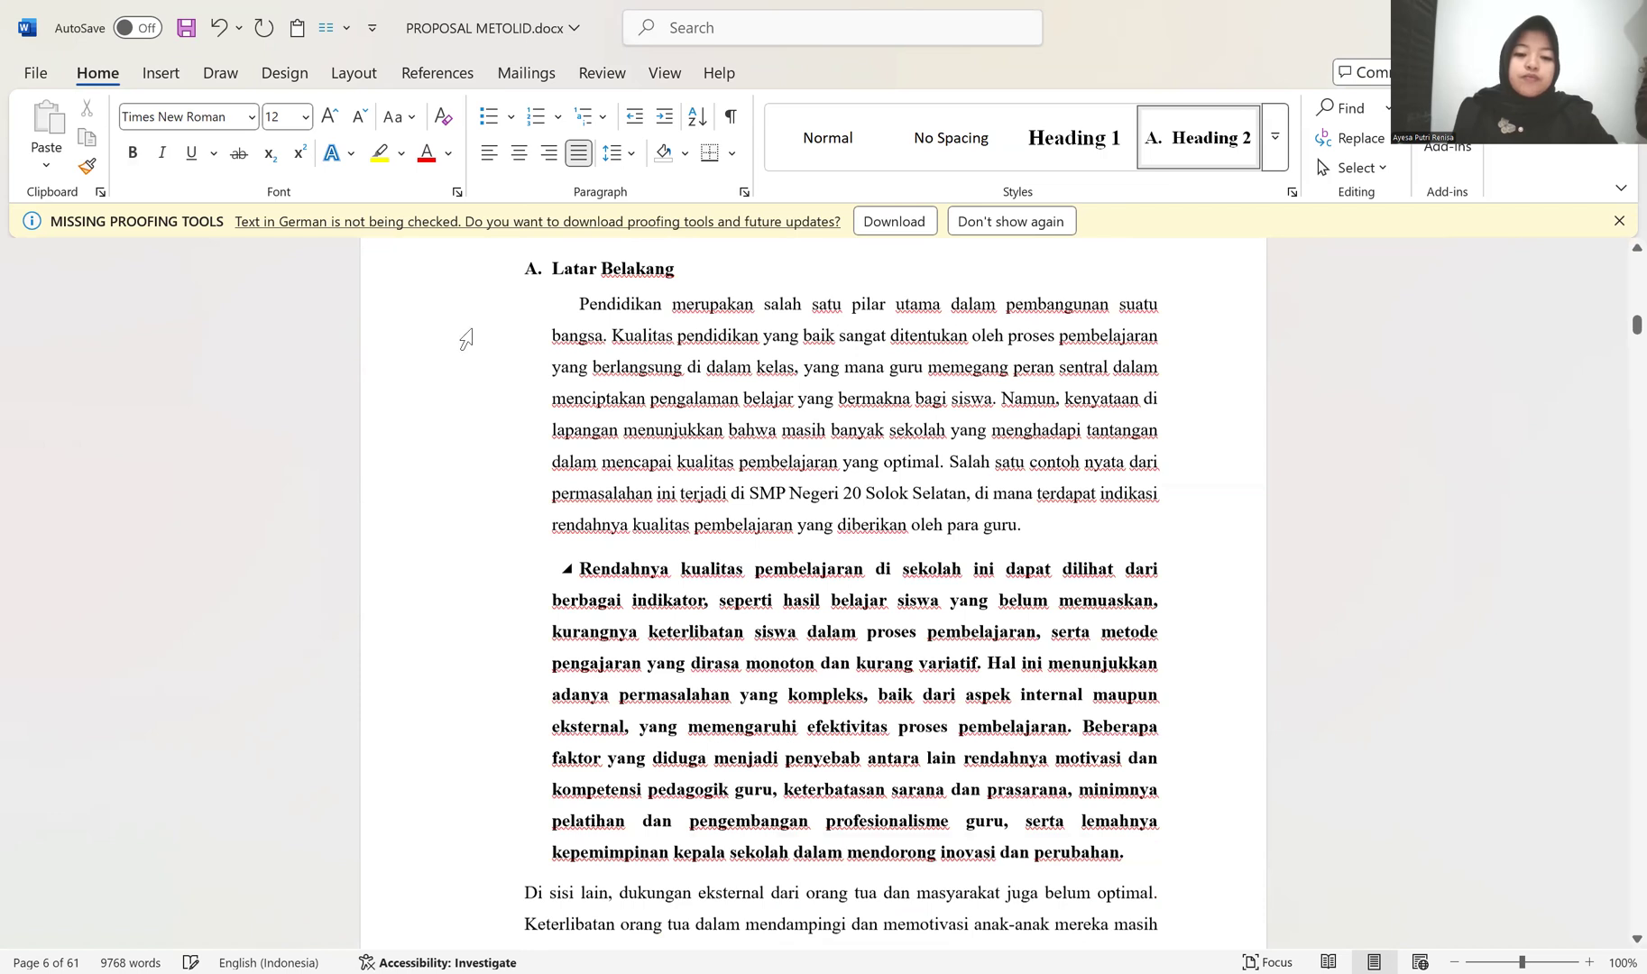
# Step: Remove the bold from the whole second Latar Belakang paragraph
pyautogui.scroll(-3, 448, 508)
pyautogui.moveTo(394, 423); pyautogui.dragTo(340, 334)
pyautogui.hotkey('shift', 'Down')
pyautogui.hotkey('shift', 'Down')
pyautogui.hotkey('shift', 'Down')
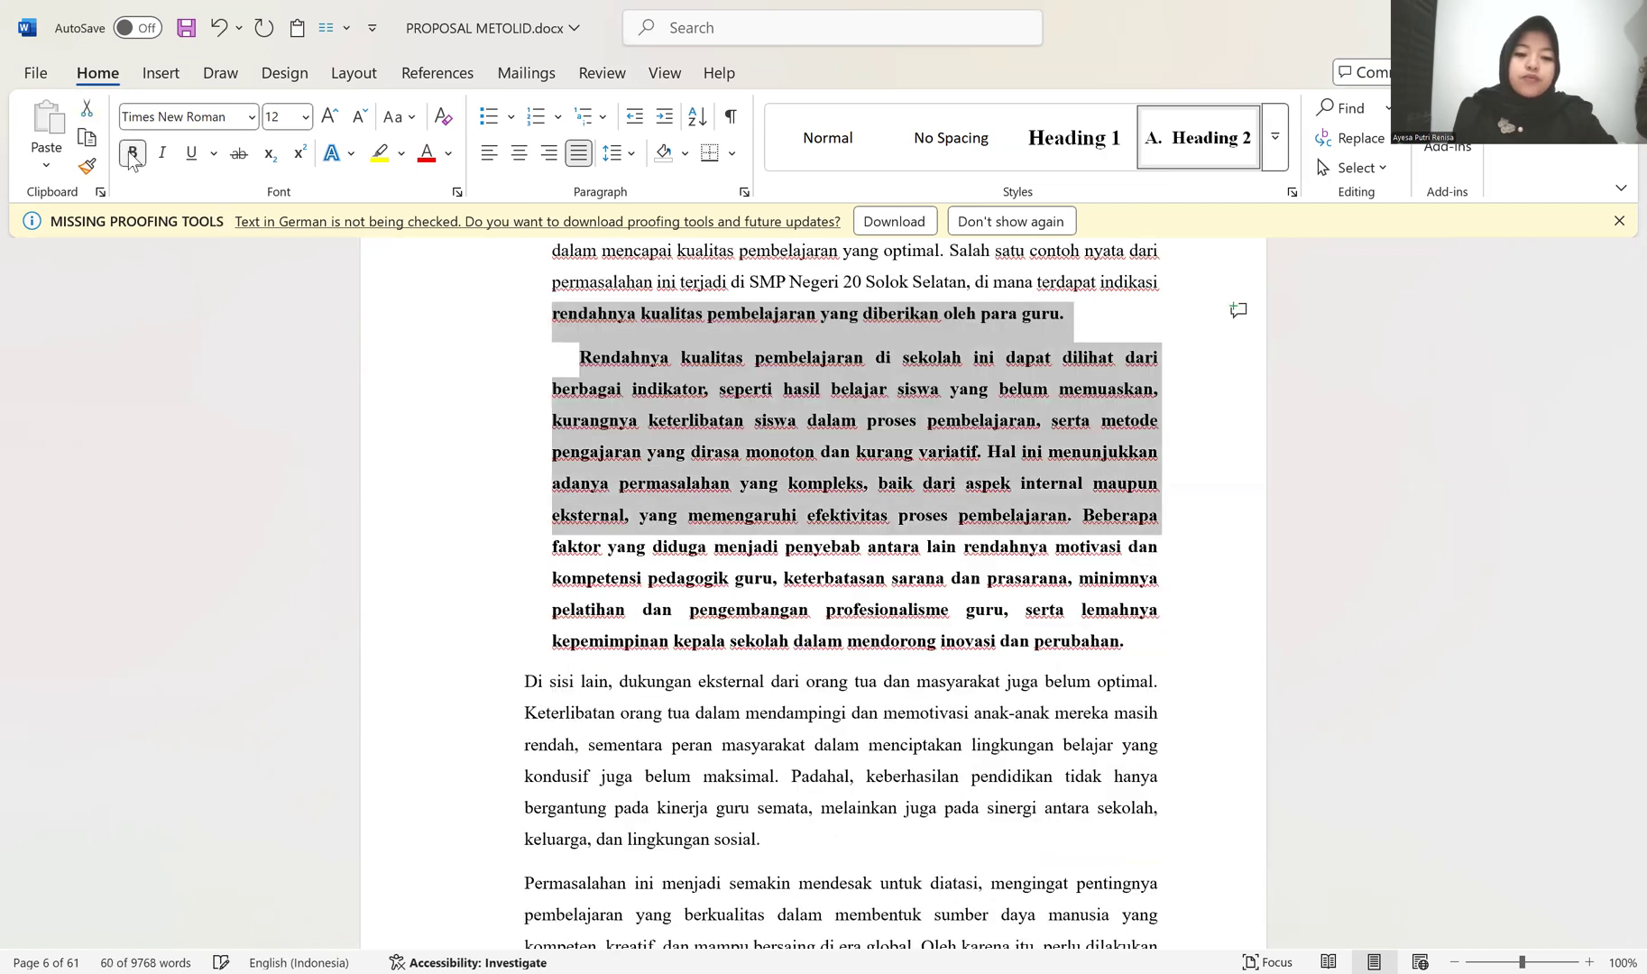
pyautogui.click(132, 152)
pyautogui.moveTo(440, 519); pyautogui.dragTo(441, 648)
pyautogui.click(463, 605)
pyautogui.click(462, 606)
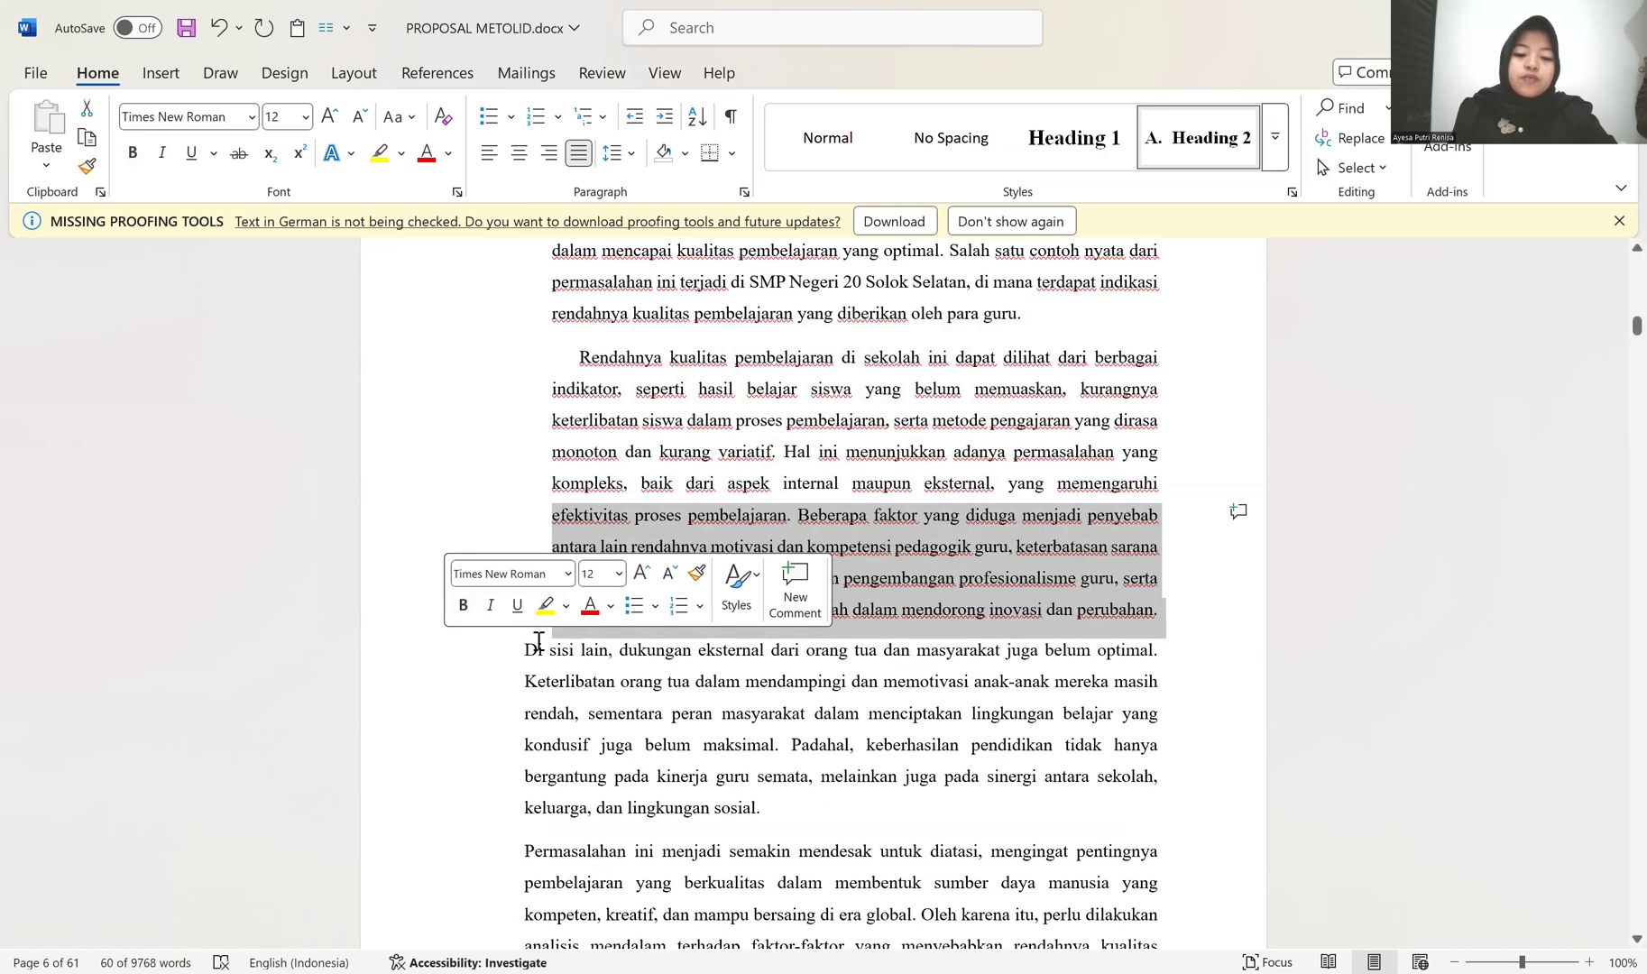
# Step: Copy the first Latar Belakang paragraph's formatting onto the third paragraph, beginning "Di sisi lain"
pyautogui.scroll(2, 568, 379)
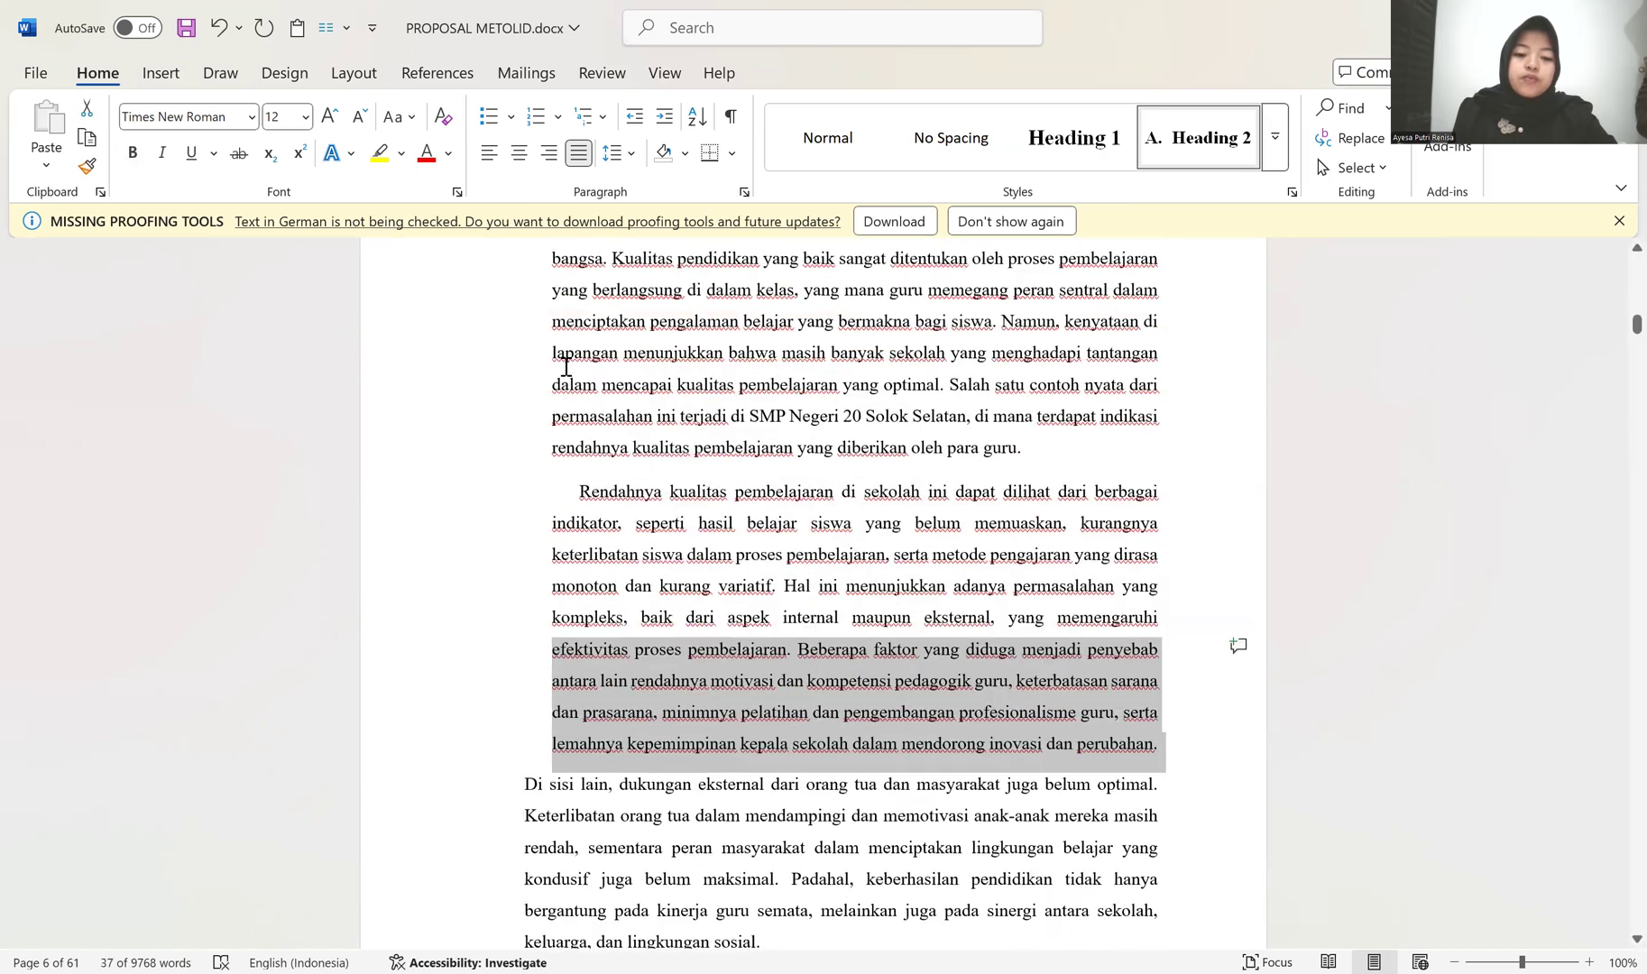
pyautogui.click(585, 315)
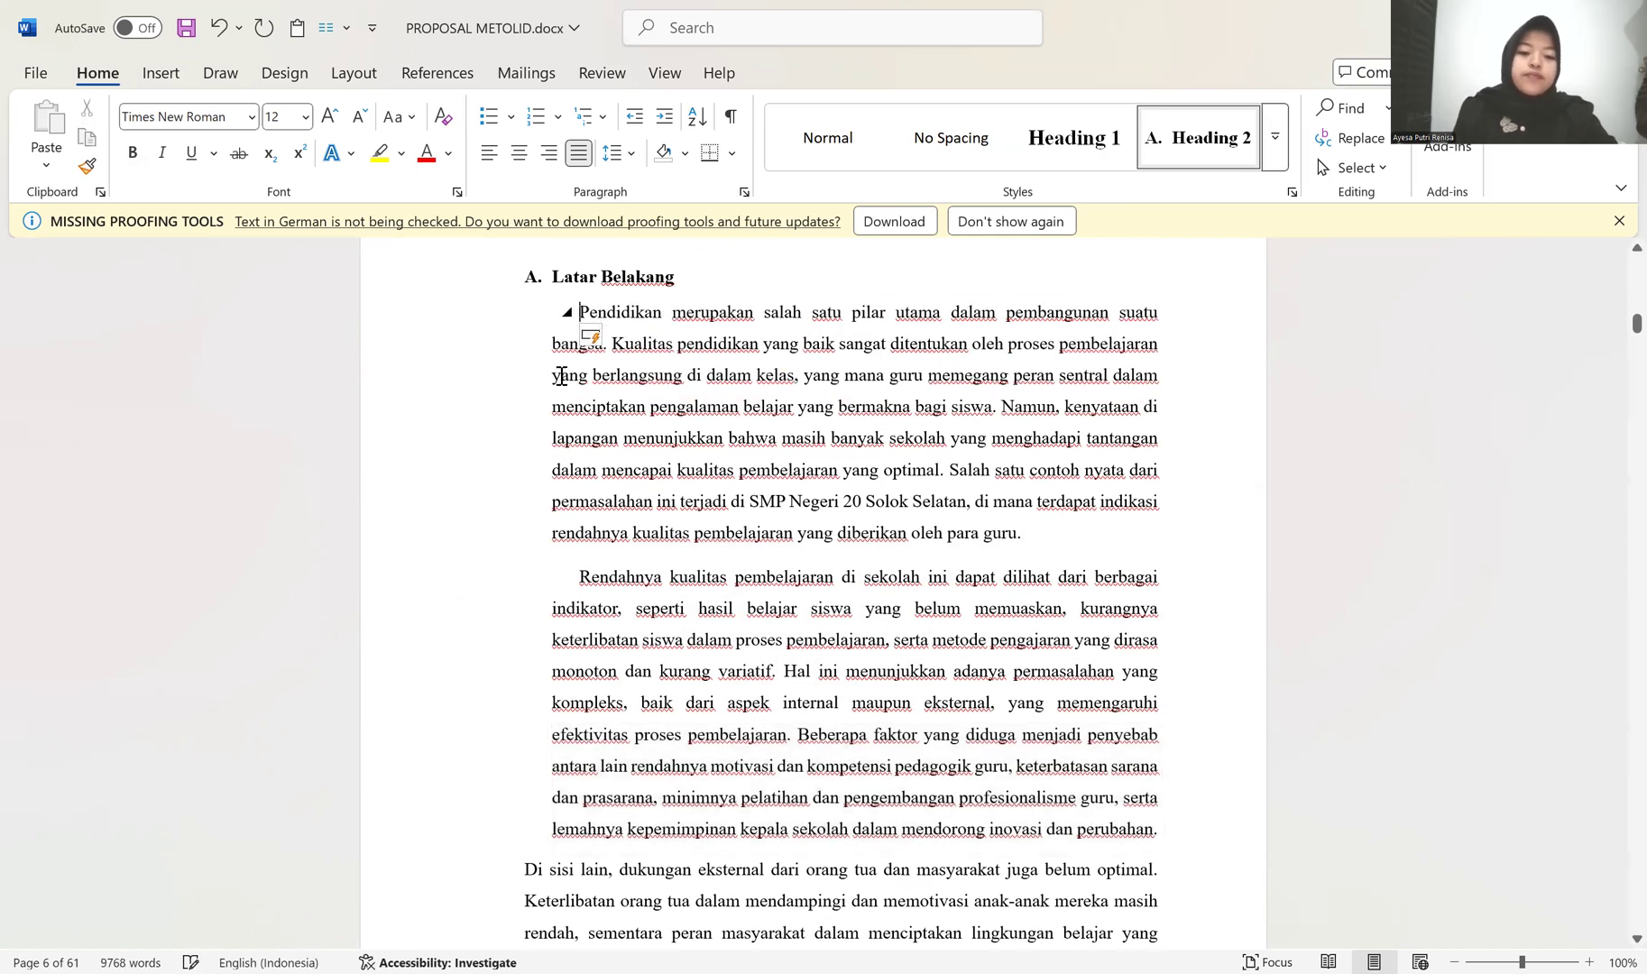
pyautogui.click(88, 166)
pyautogui.scroll(-2, 523, 694)
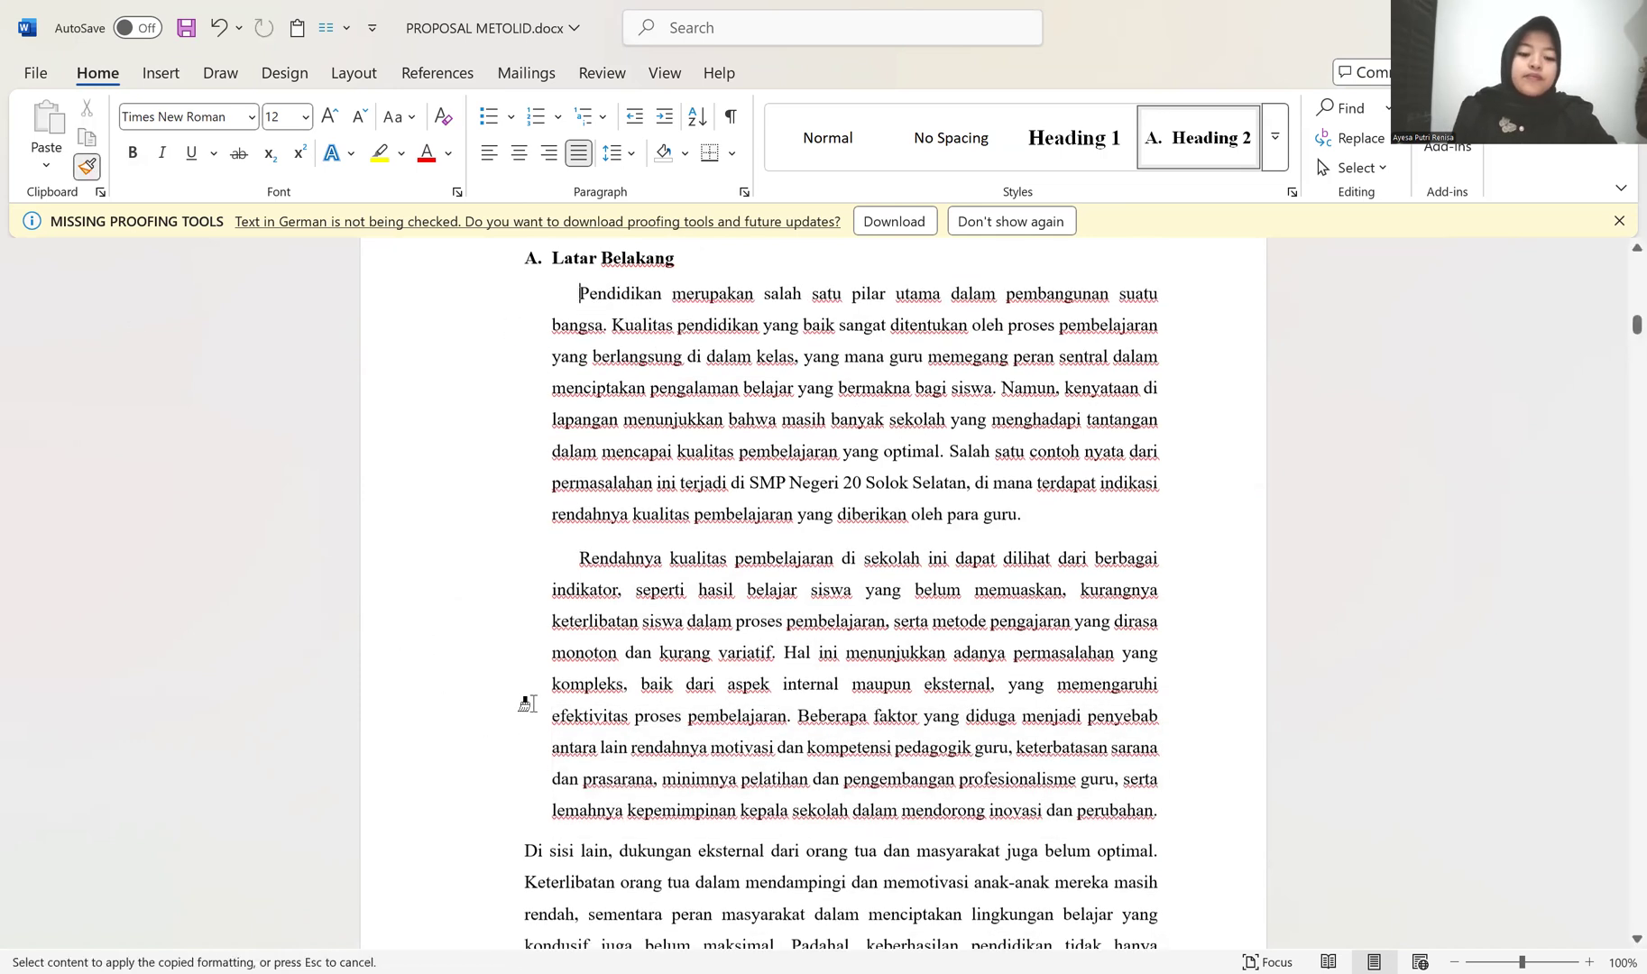
pyautogui.click(537, 676)
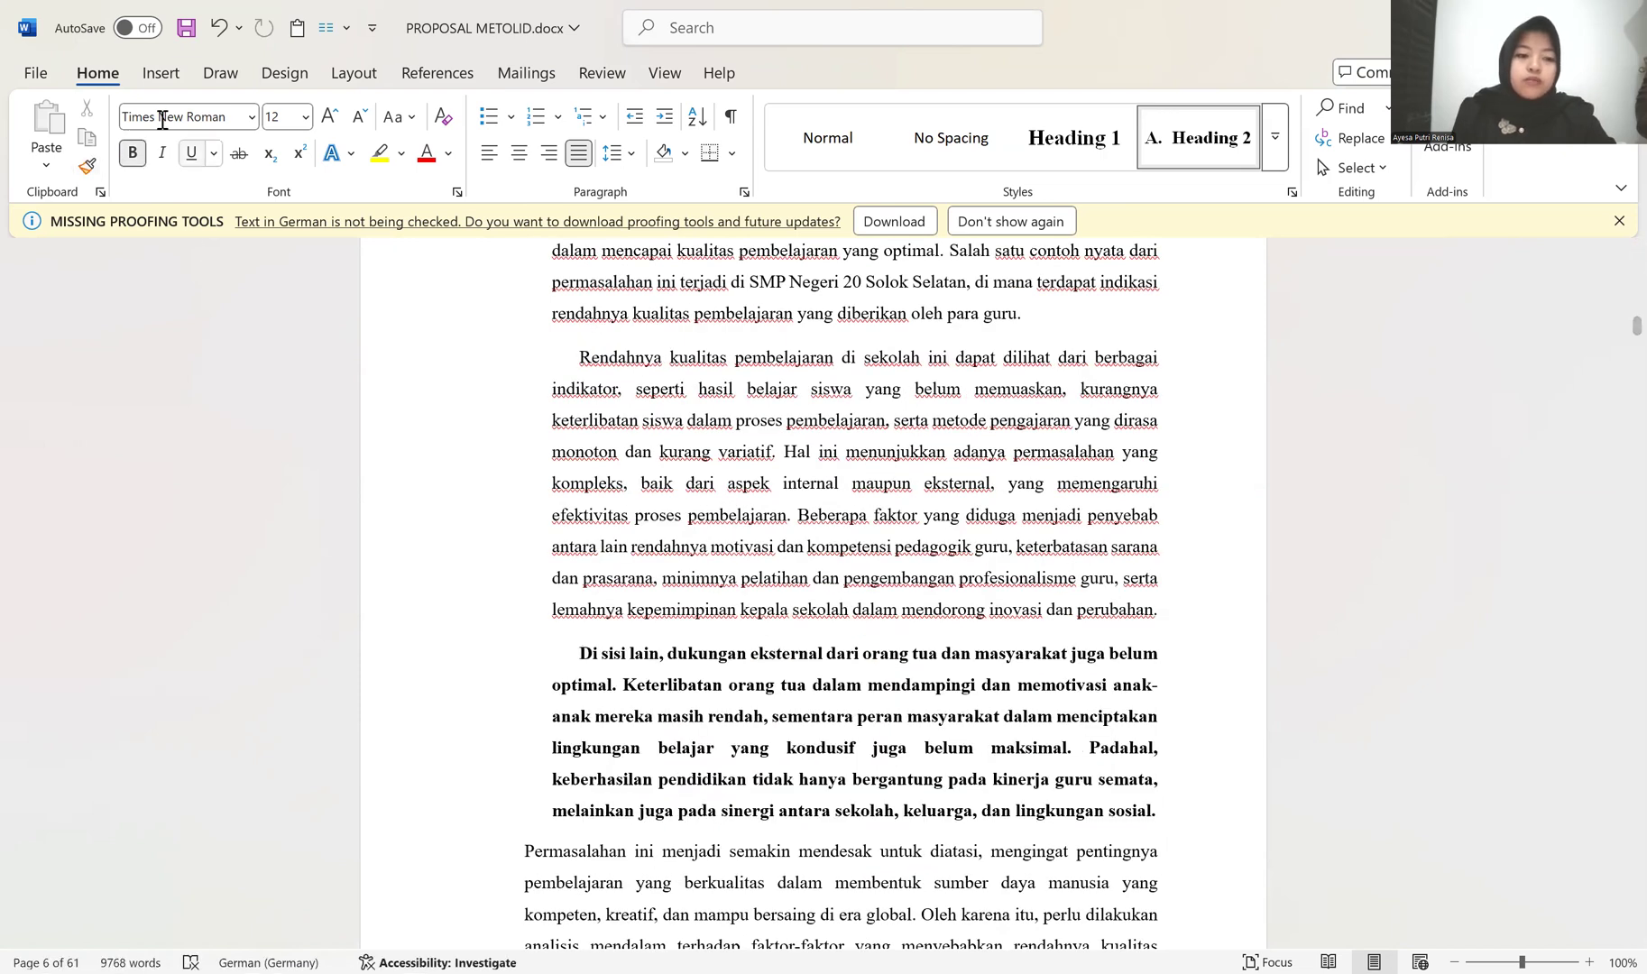
pyautogui.click(132, 153)
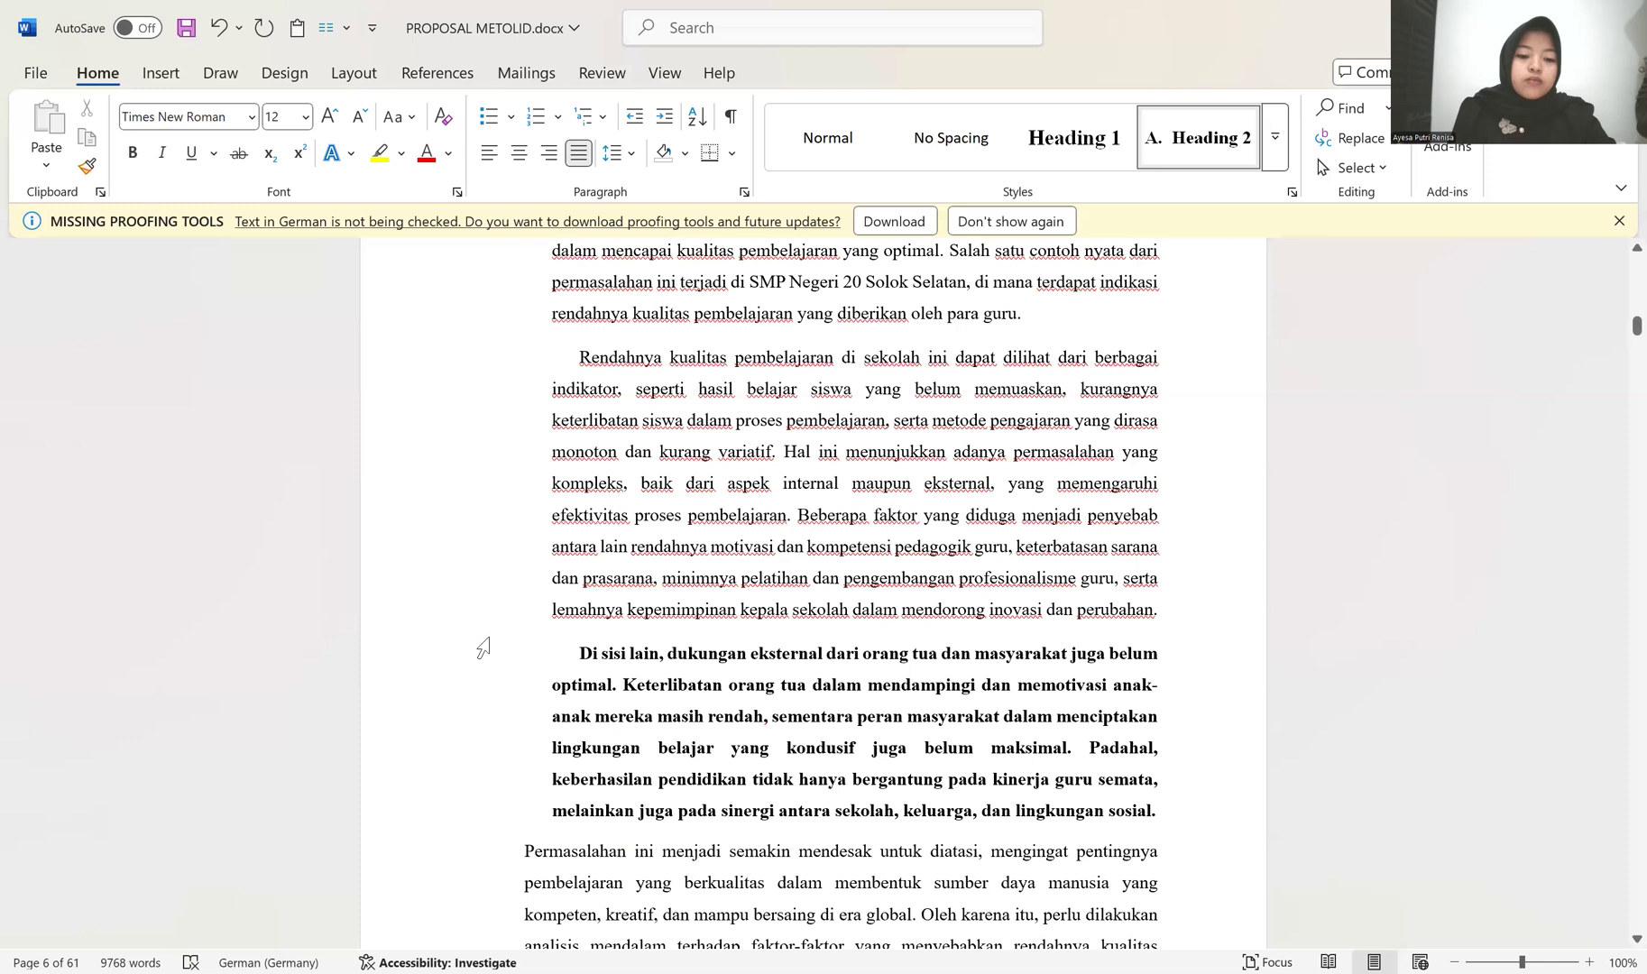
# Step: Try to copy the "Di sisi lain" paragraph's formatting onto the "Permasalahan ini" paragraph, undo the last changes, and redo the third paragraph's indentation
pyautogui.click(528, 853)
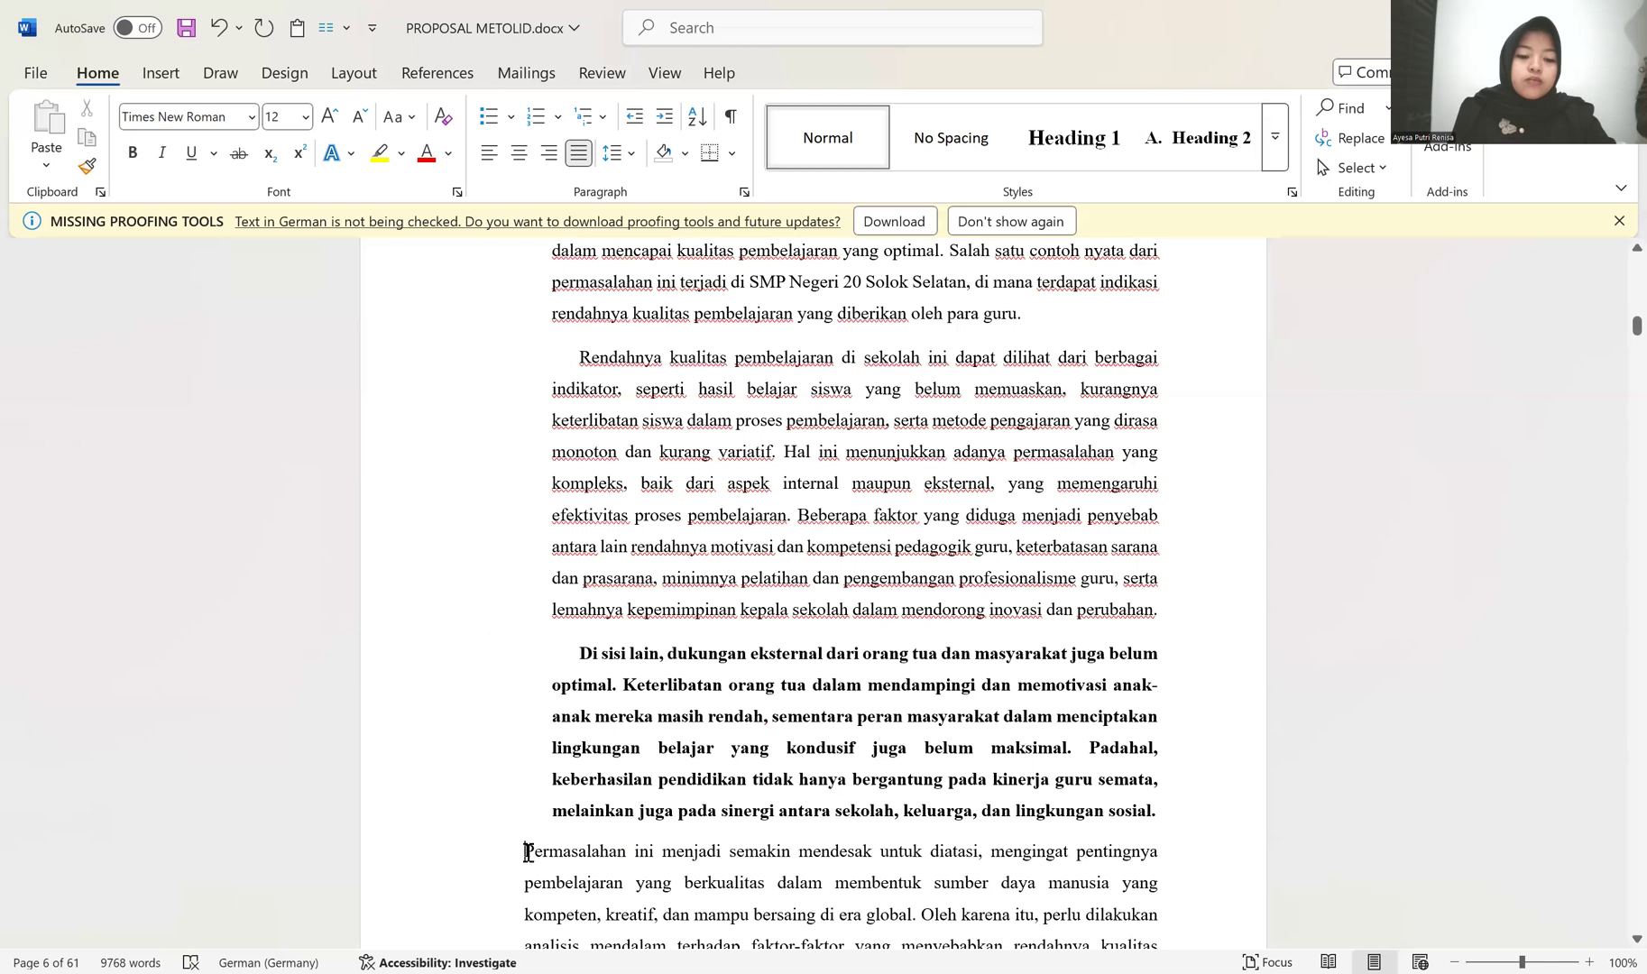
pyautogui.click(575, 654)
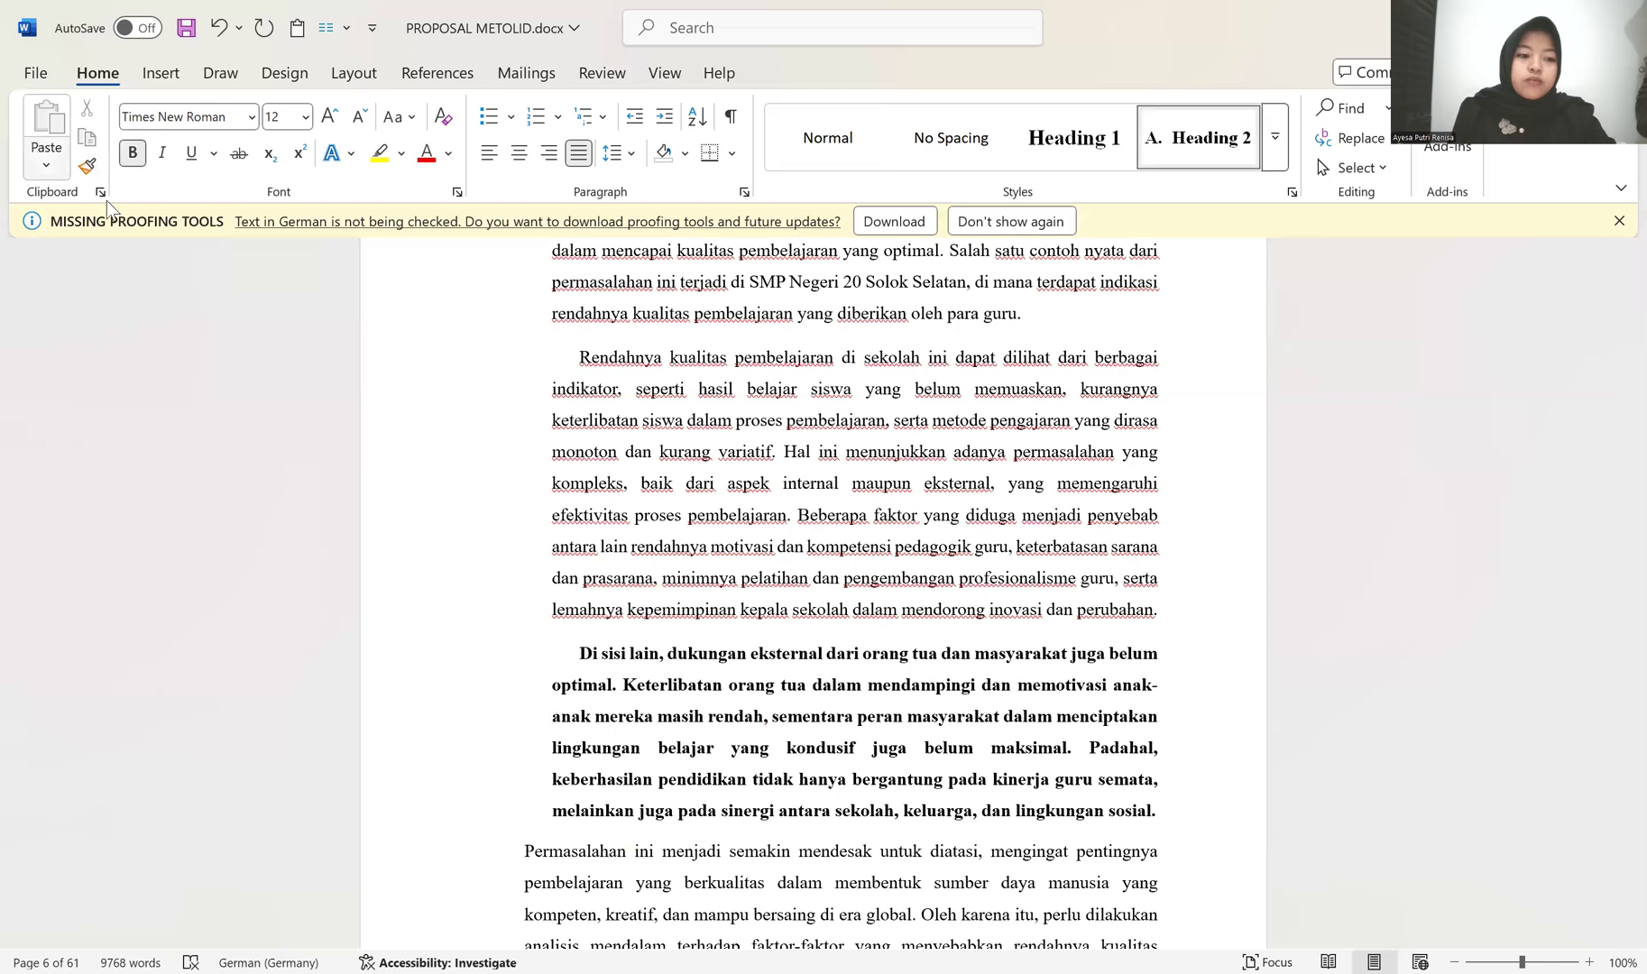
pyautogui.click(87, 166)
pyautogui.click(531, 855)
pyautogui.scroll(3, 538, 855)
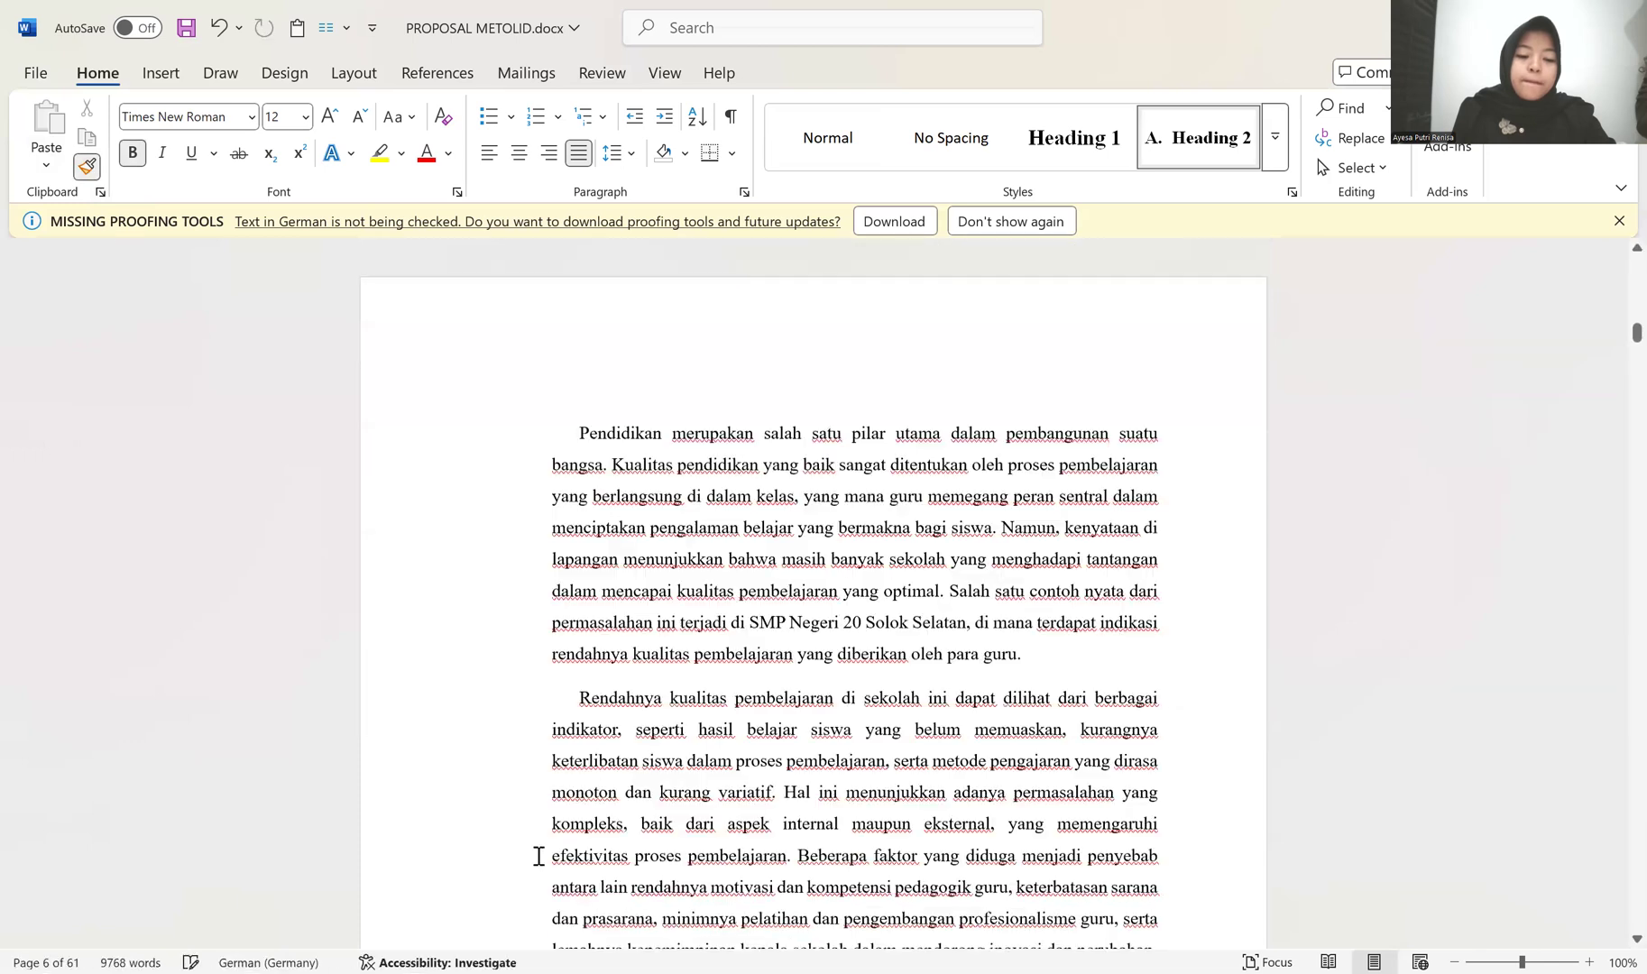
pyautogui.scroll(-3, 546, 834)
pyautogui.hotkey('ctrl', 'z')
pyautogui.hotkey('ctrl', 'z')
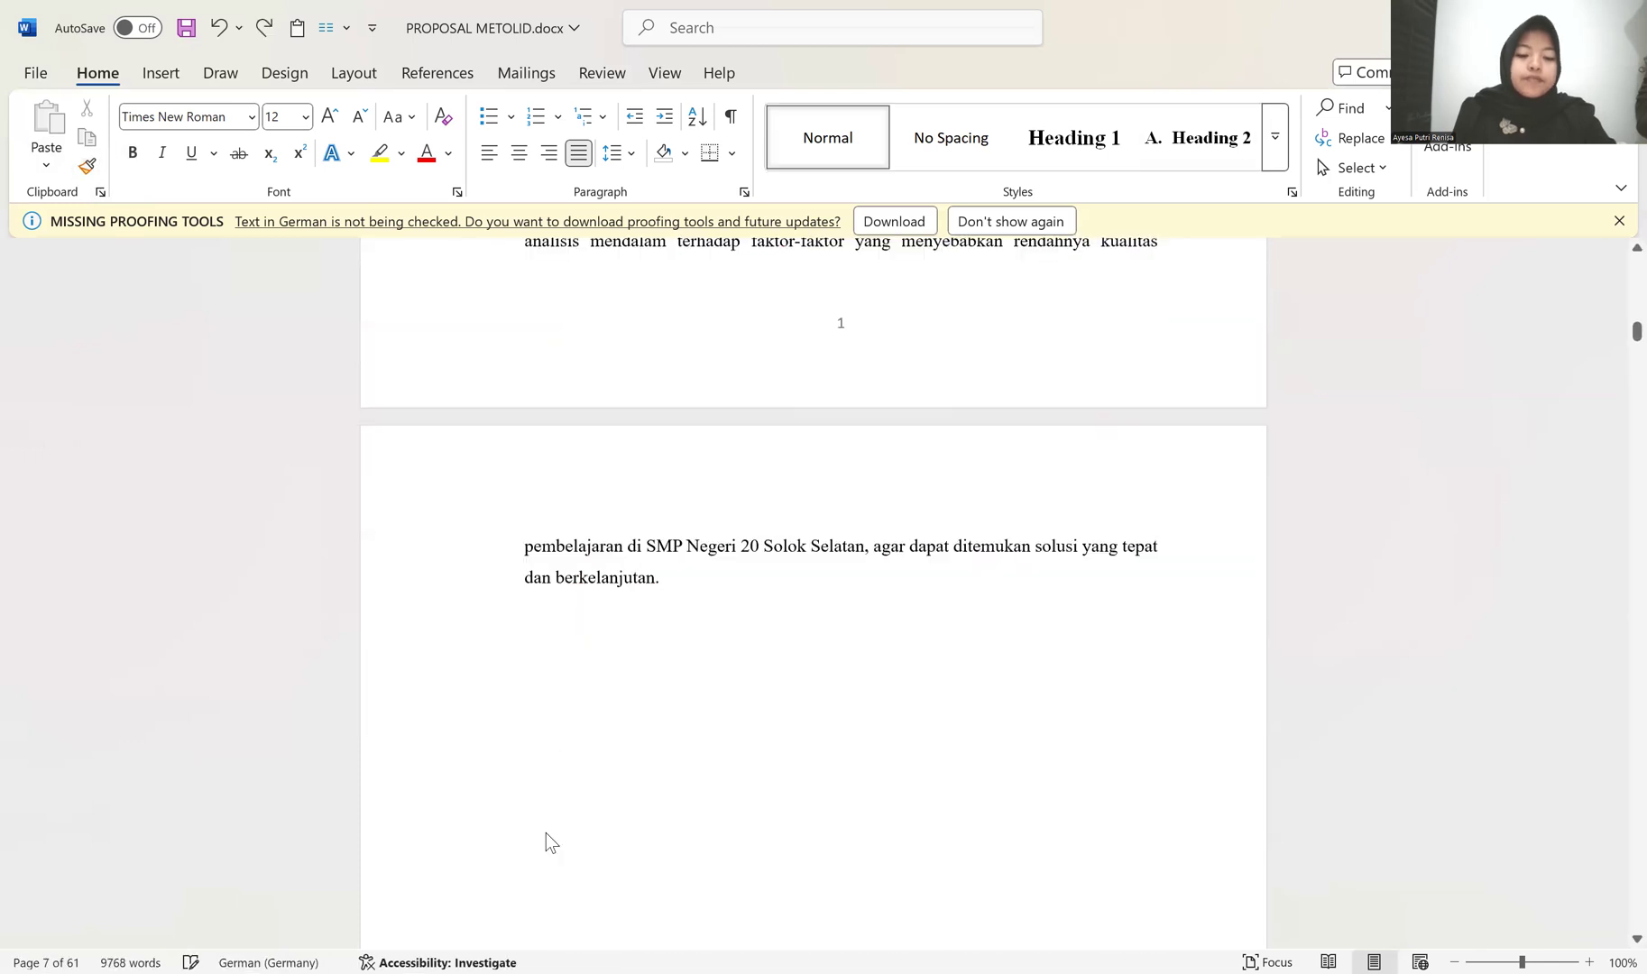
pyautogui.scroll(3, 545, 832)
pyautogui.scroll(4, 548, 812)
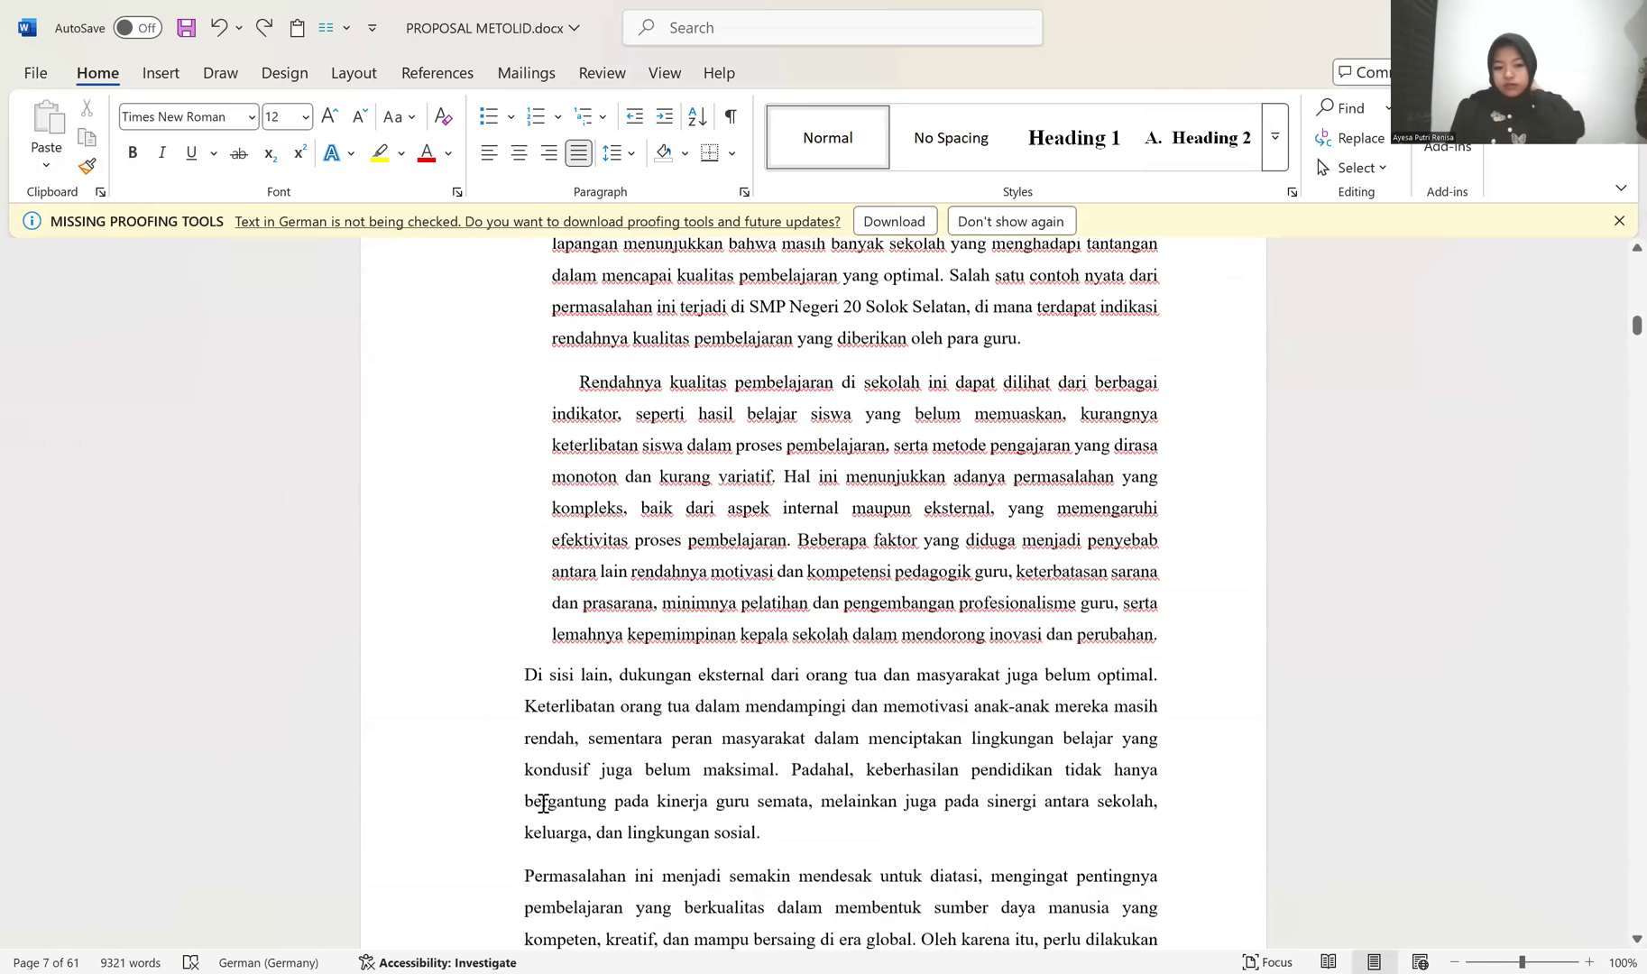
pyautogui.hotkey('ctrl', 'y')
pyautogui.hotkey('ctrl', 'y')
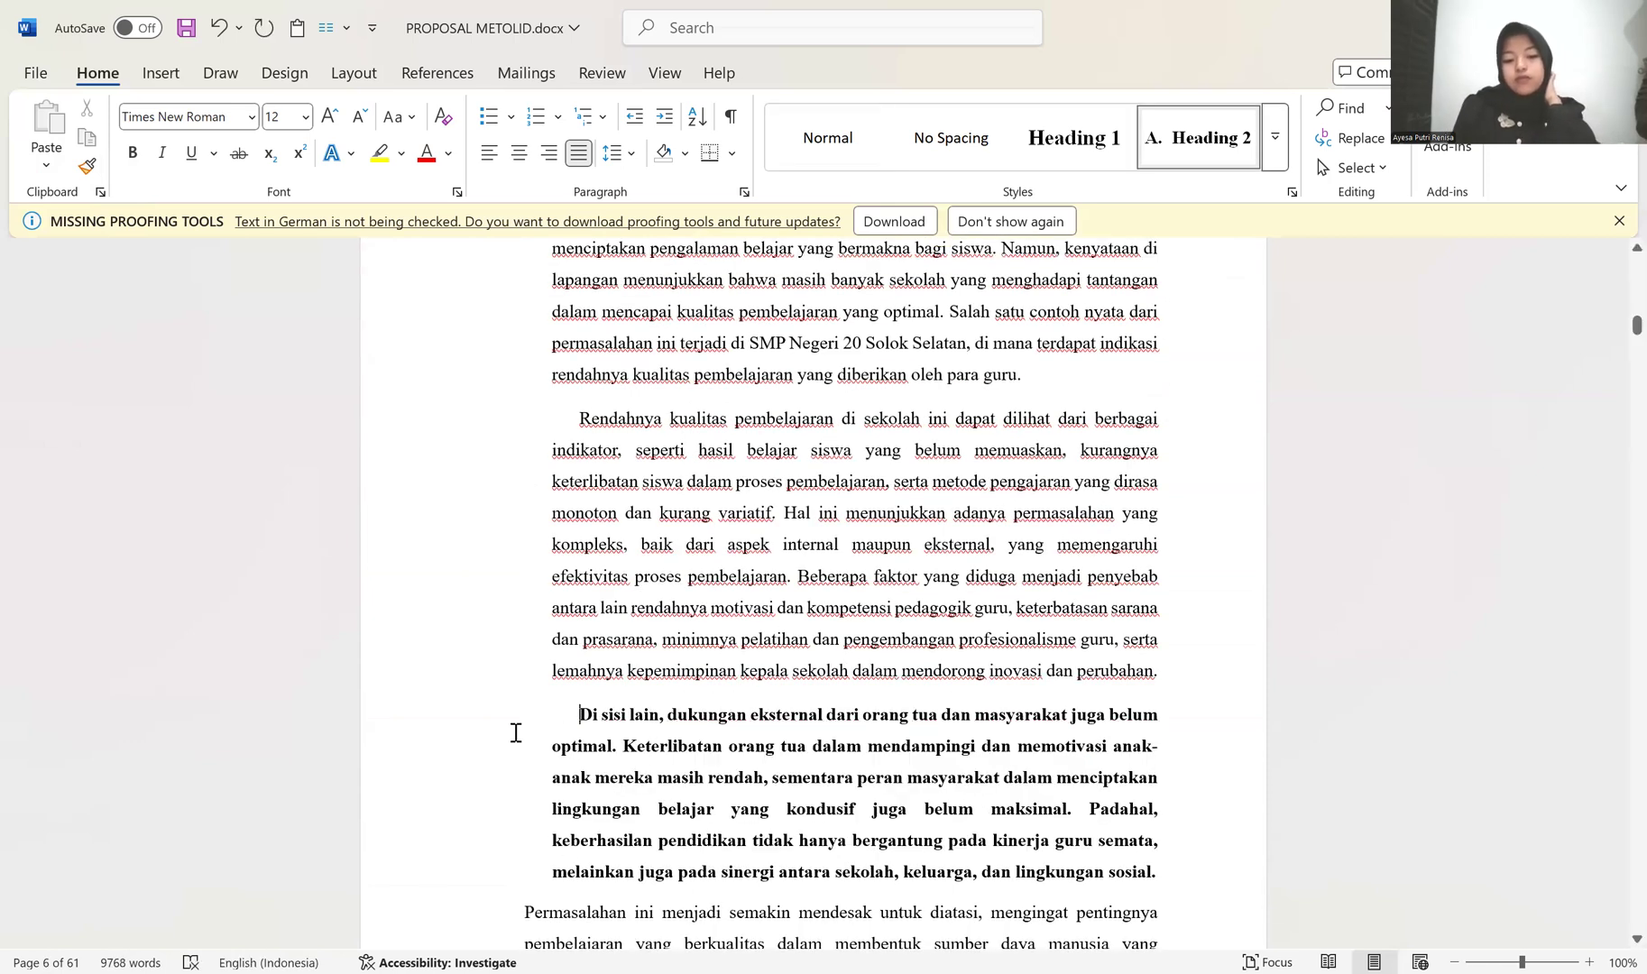
# Step: Remove the bold from the "Di sisi lain" paragraph, keeping the selected "Permasalahan ini" text non-bold
pyautogui.moveTo(395, 721); pyautogui.dragTo(441, 938)
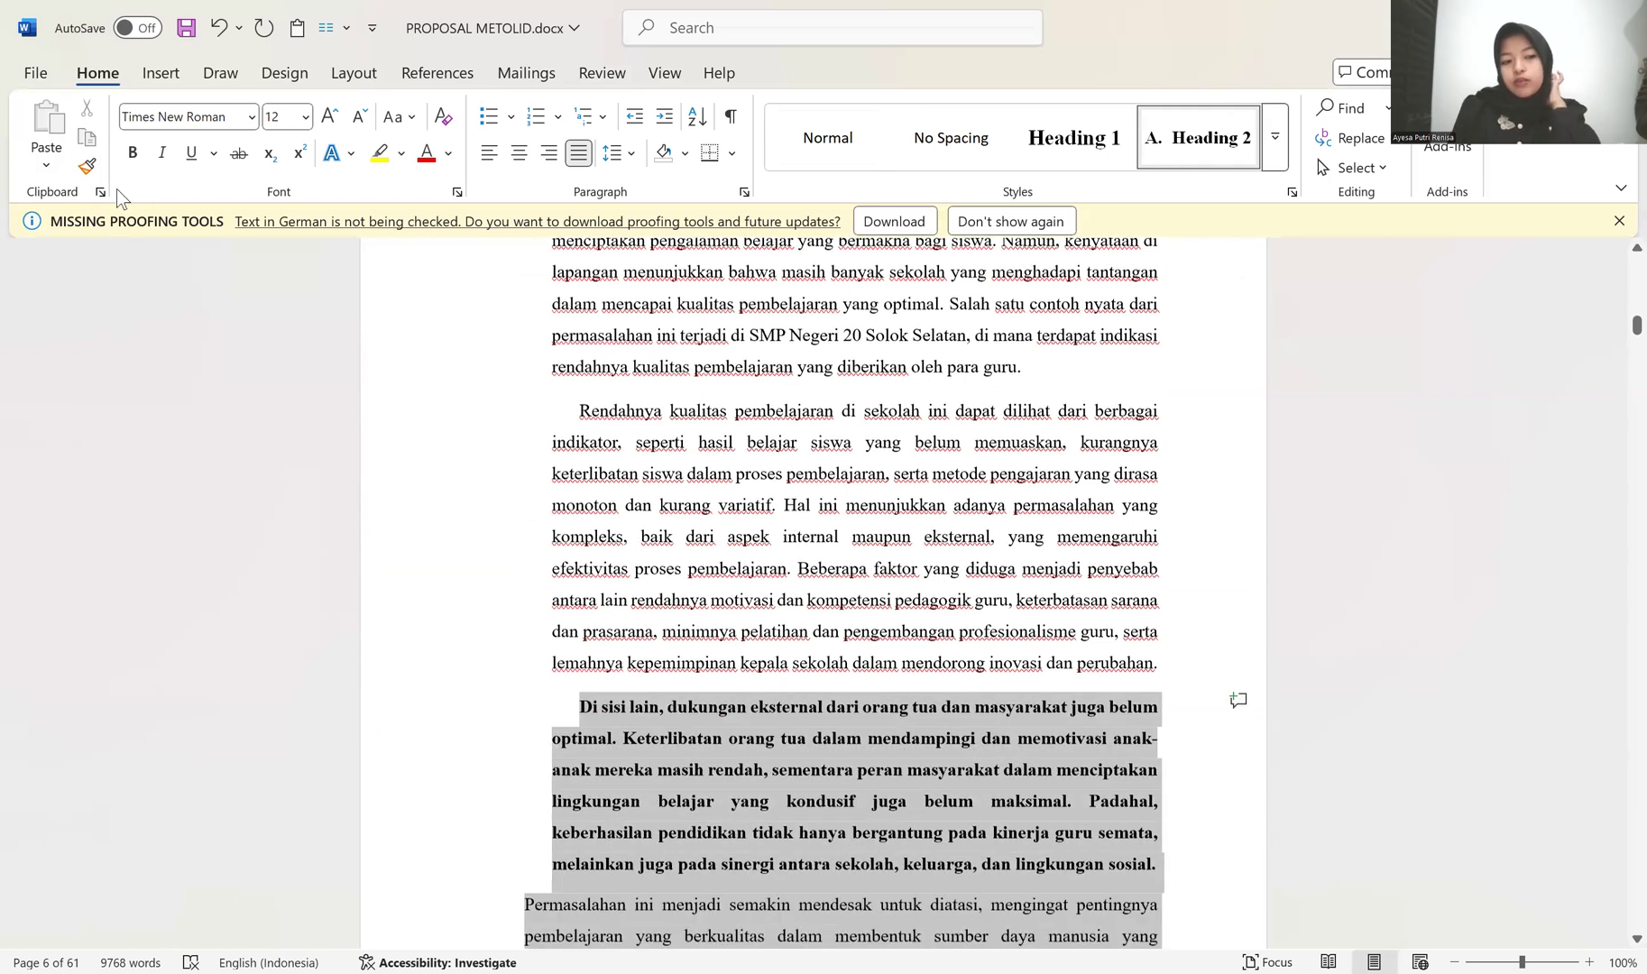
pyautogui.click(128, 158)
pyautogui.click(132, 160)
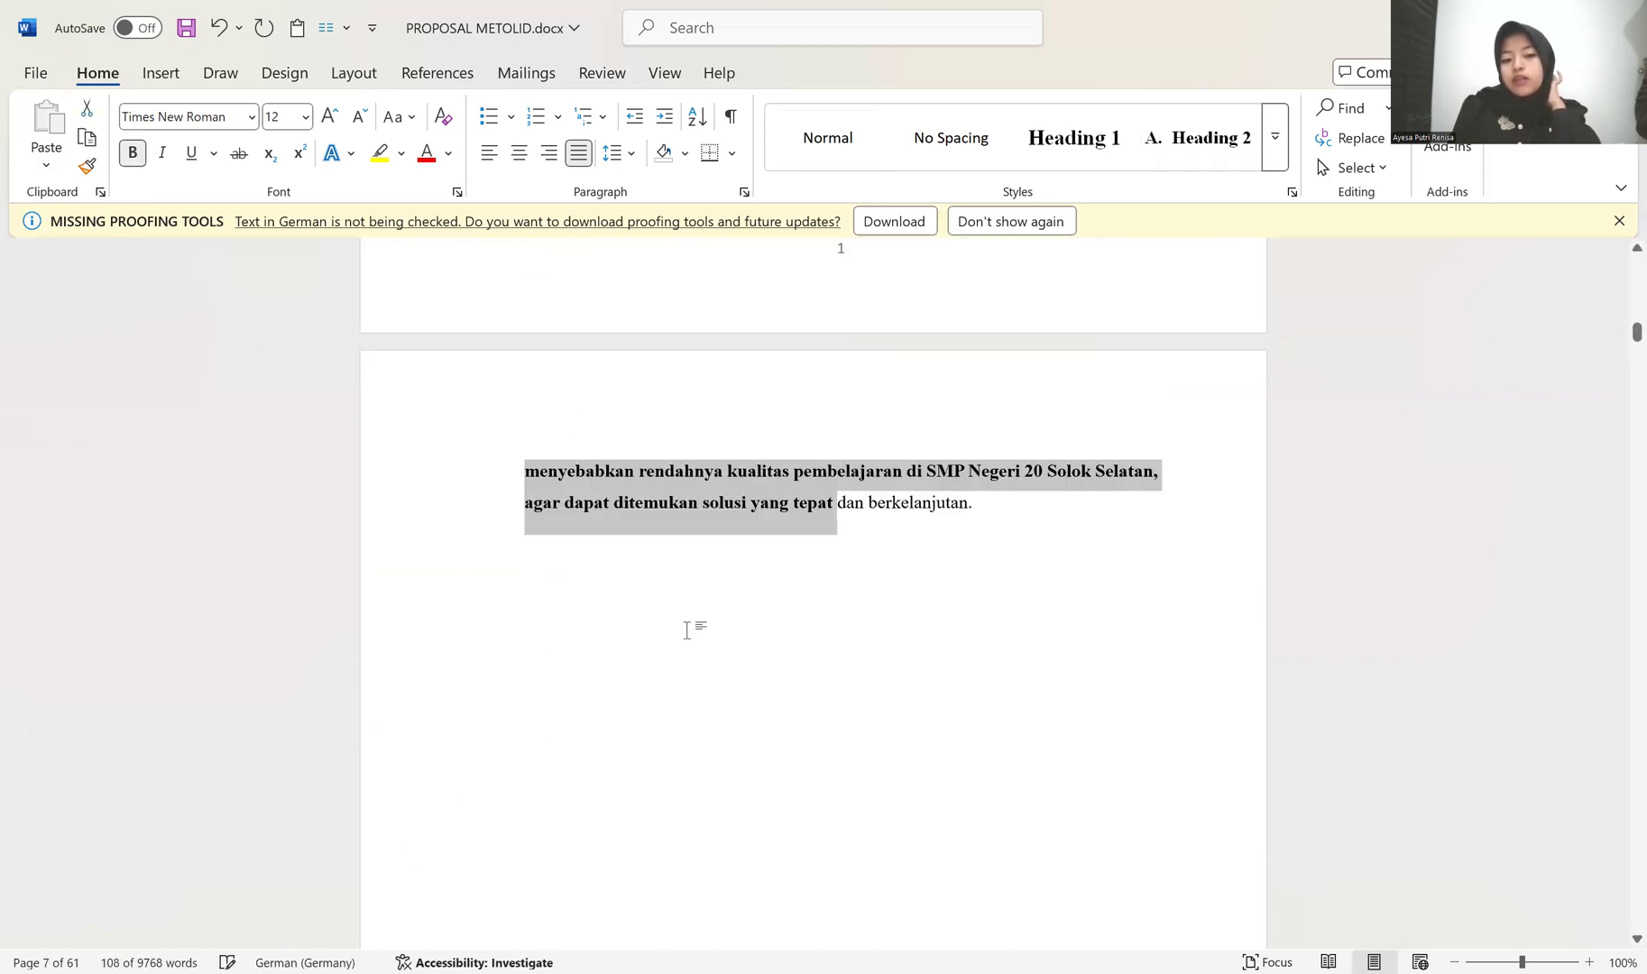
pyautogui.click(131, 153)
pyautogui.scroll(5, 702, 658)
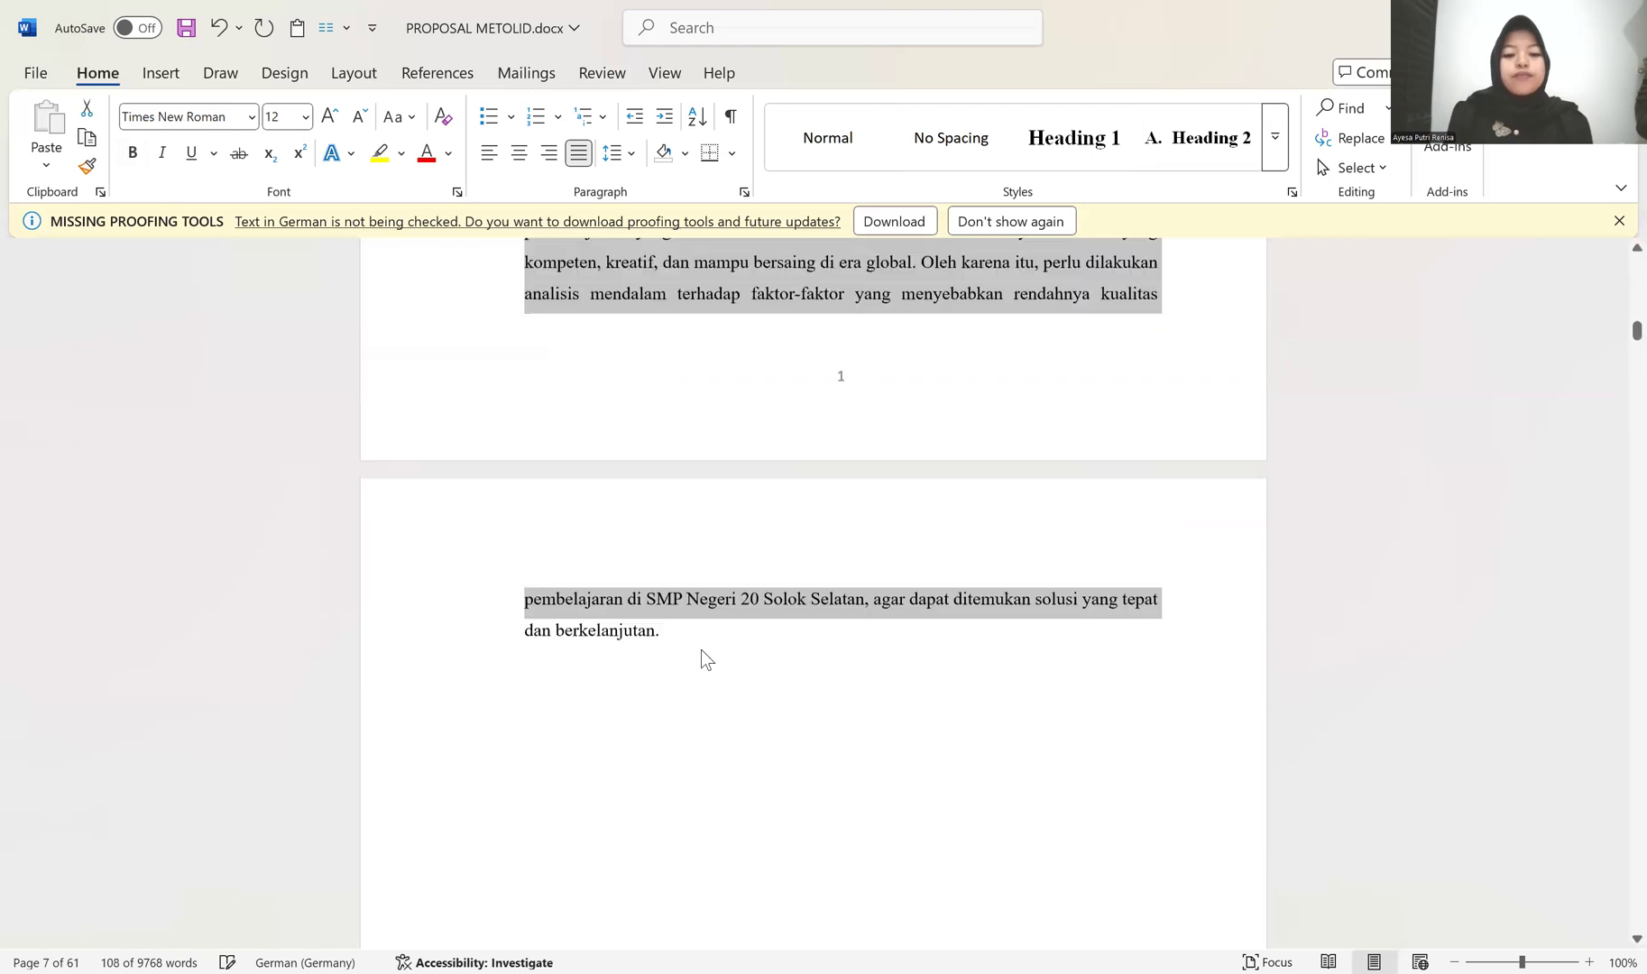
# Step: Join the "Permasalahan ini" paragraph to the one above and split it off again so that it inherits the indentation
pyautogui.scroll(1, 698, 685)
pyautogui.click(510, 570)
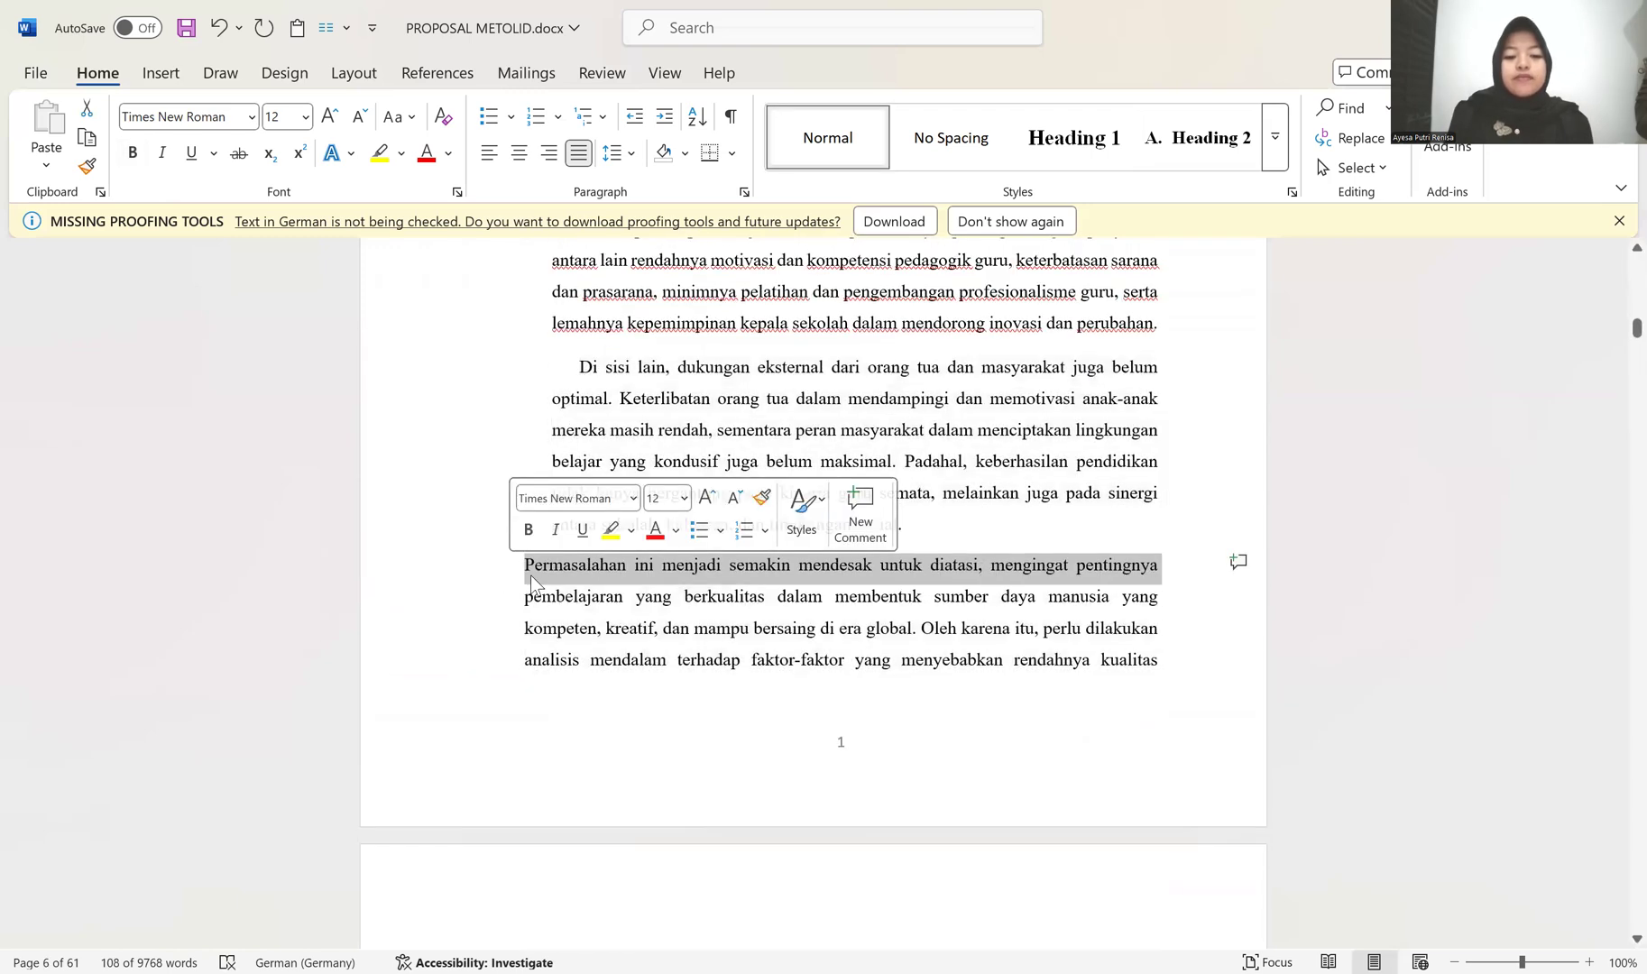
pyautogui.click(531, 566)
pyautogui.press('BackSpace')
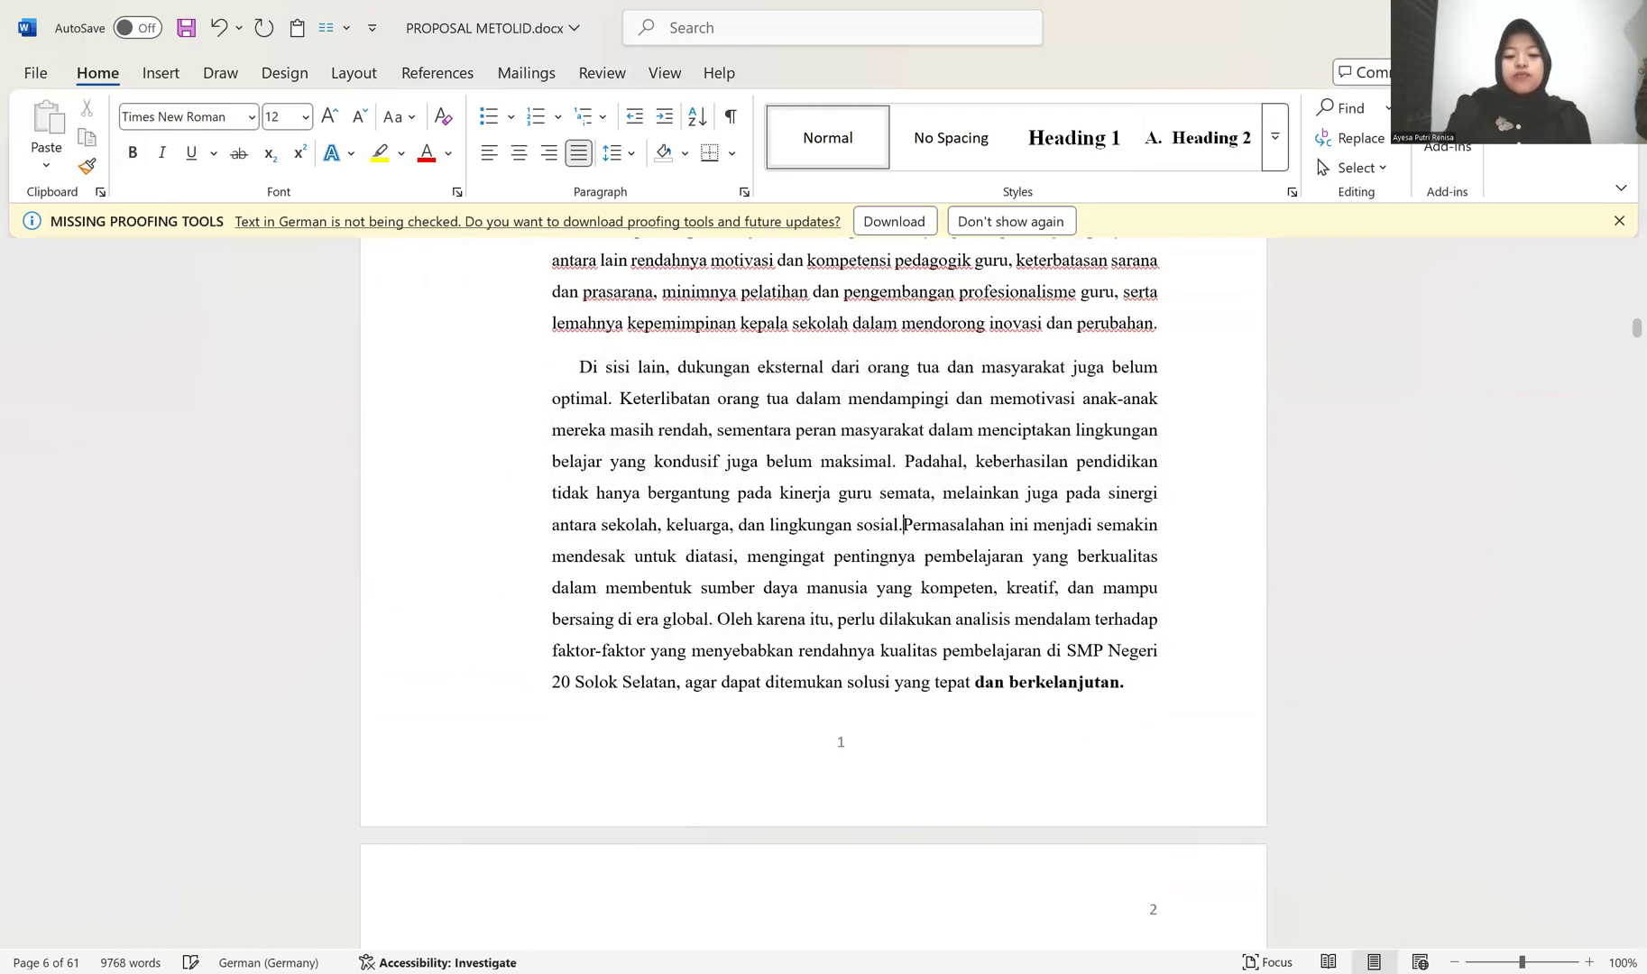
pyautogui.press('Return')
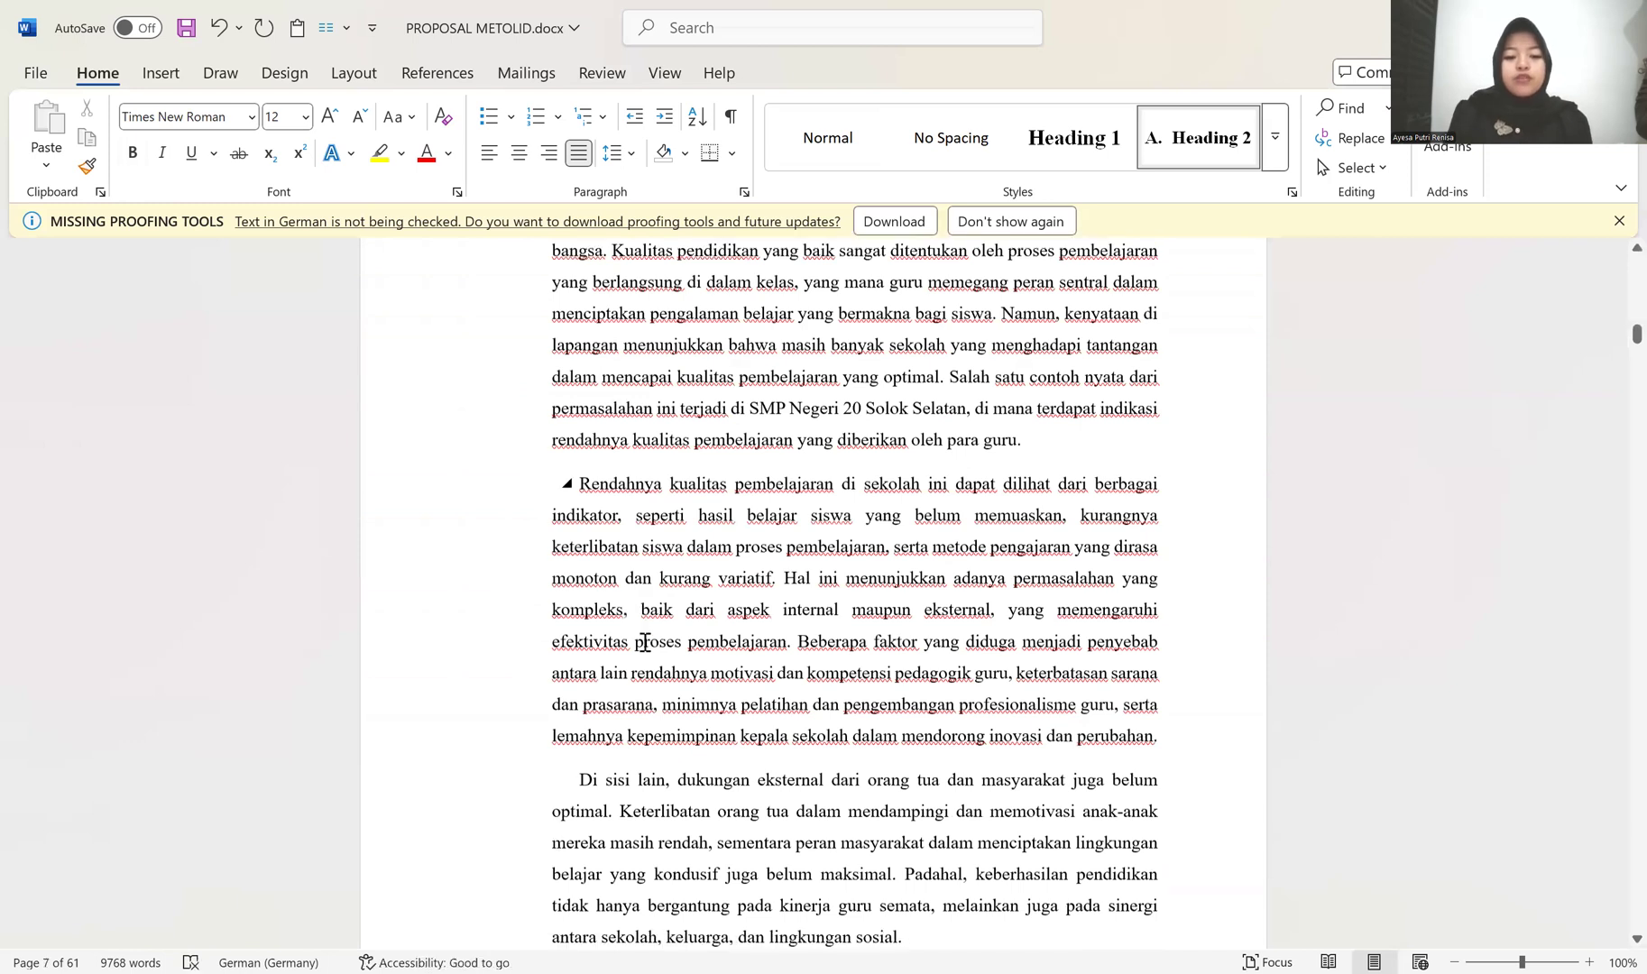
# Step: Remove the bold from the closing words of the "Permasalahan ini" paragraph
pyautogui.scroll(-3, 503, 699)
pyautogui.scroll(-3, 459, 649)
pyautogui.click(483, 623)
pyautogui.click(488, 604)
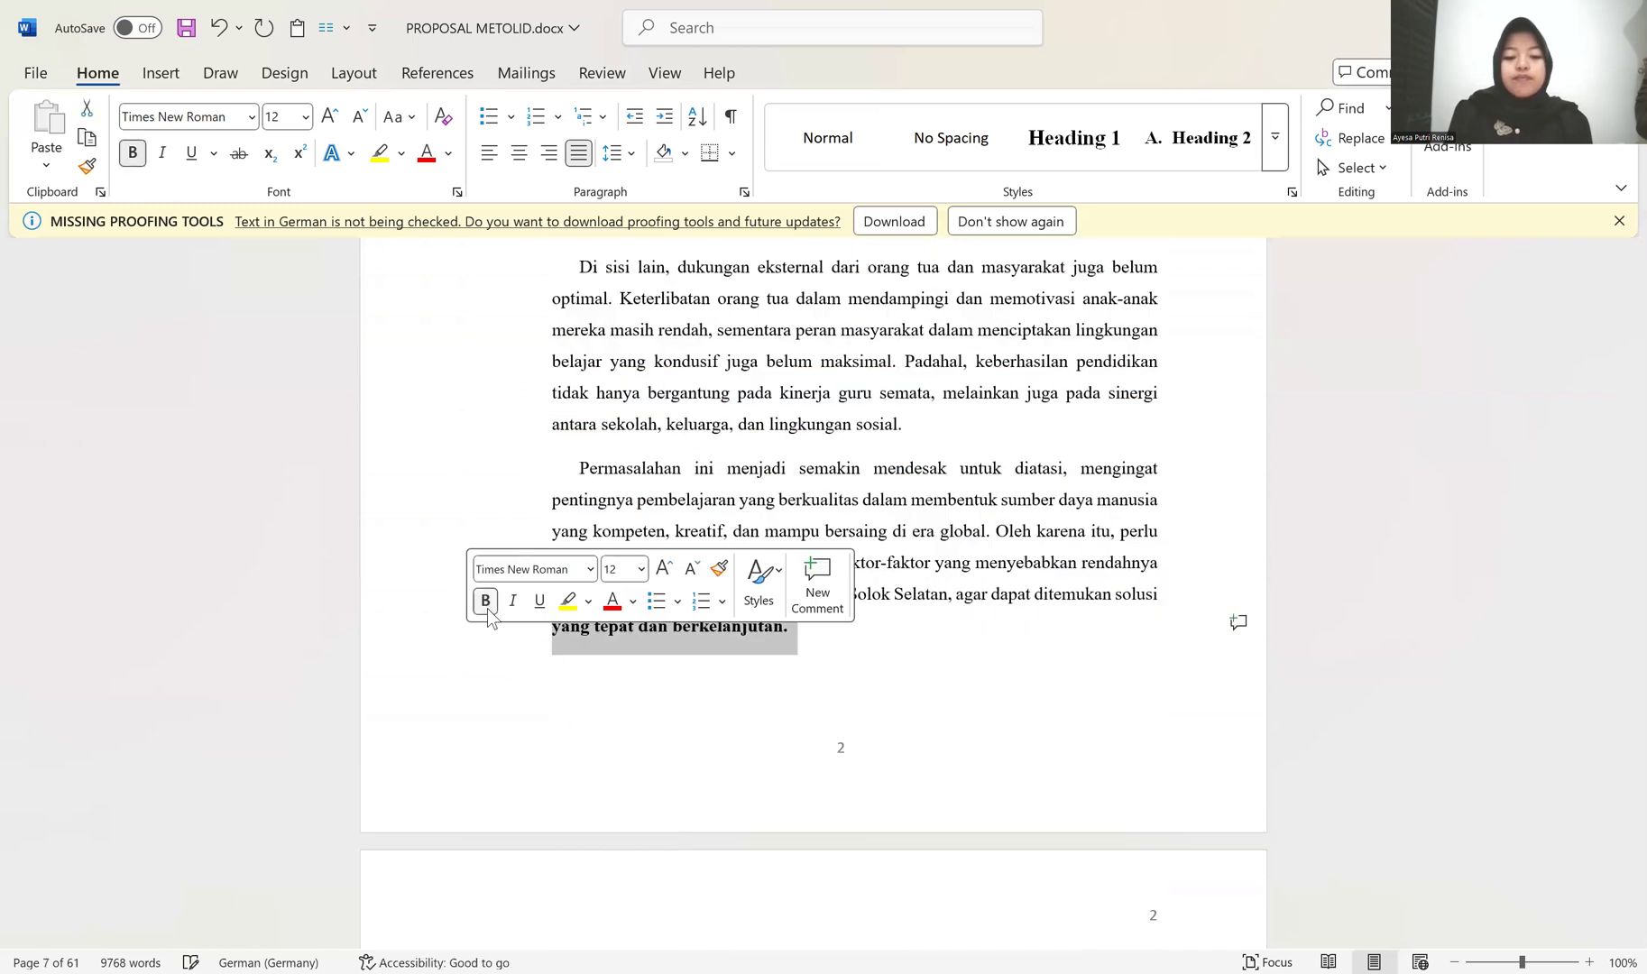
# Step: Pick up the indented "Di sisi lain" paragraph's formatting for repeated use and apply it to the "Melalui penelitian ini" paragraph
pyautogui.scroll(-3, 645, 685)
pyautogui.scroll(-1, 600, 661)
pyautogui.click(529, 588)
pyautogui.scroll(5, 584, 559)
pyautogui.click(583, 323)
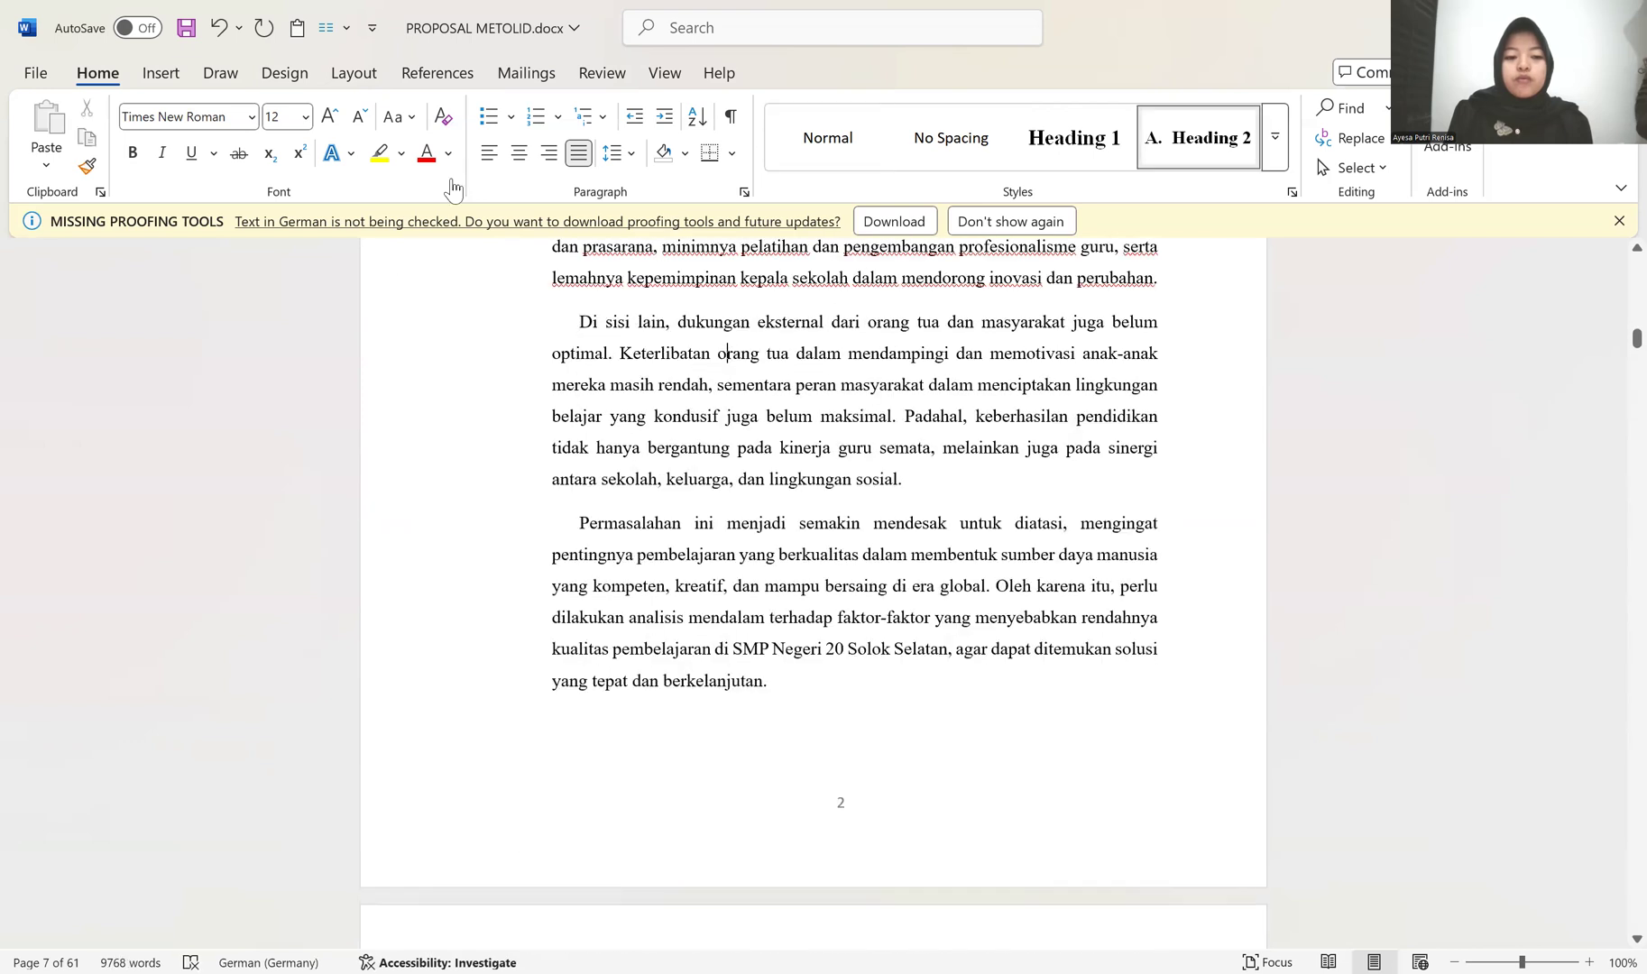
pyautogui.click(87, 166)
pyautogui.scroll(-5, 697, 575)
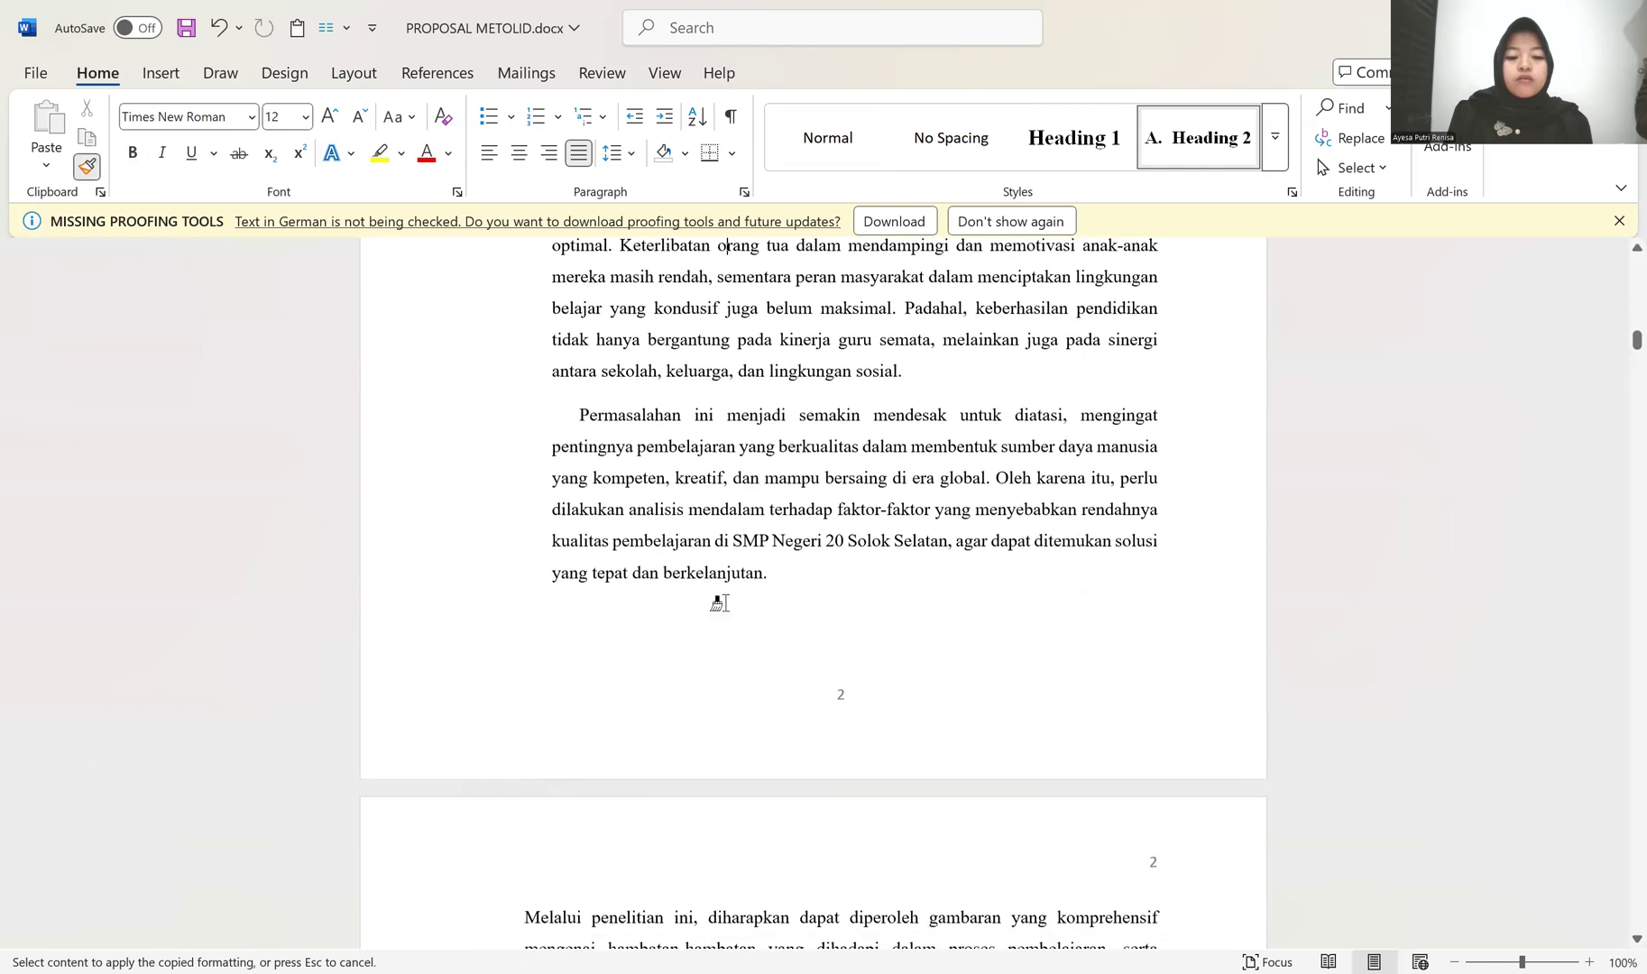
pyautogui.click(555, 579)
pyautogui.scroll(-2, 645, 631)
pyautogui.scroll(-1, 646, 631)
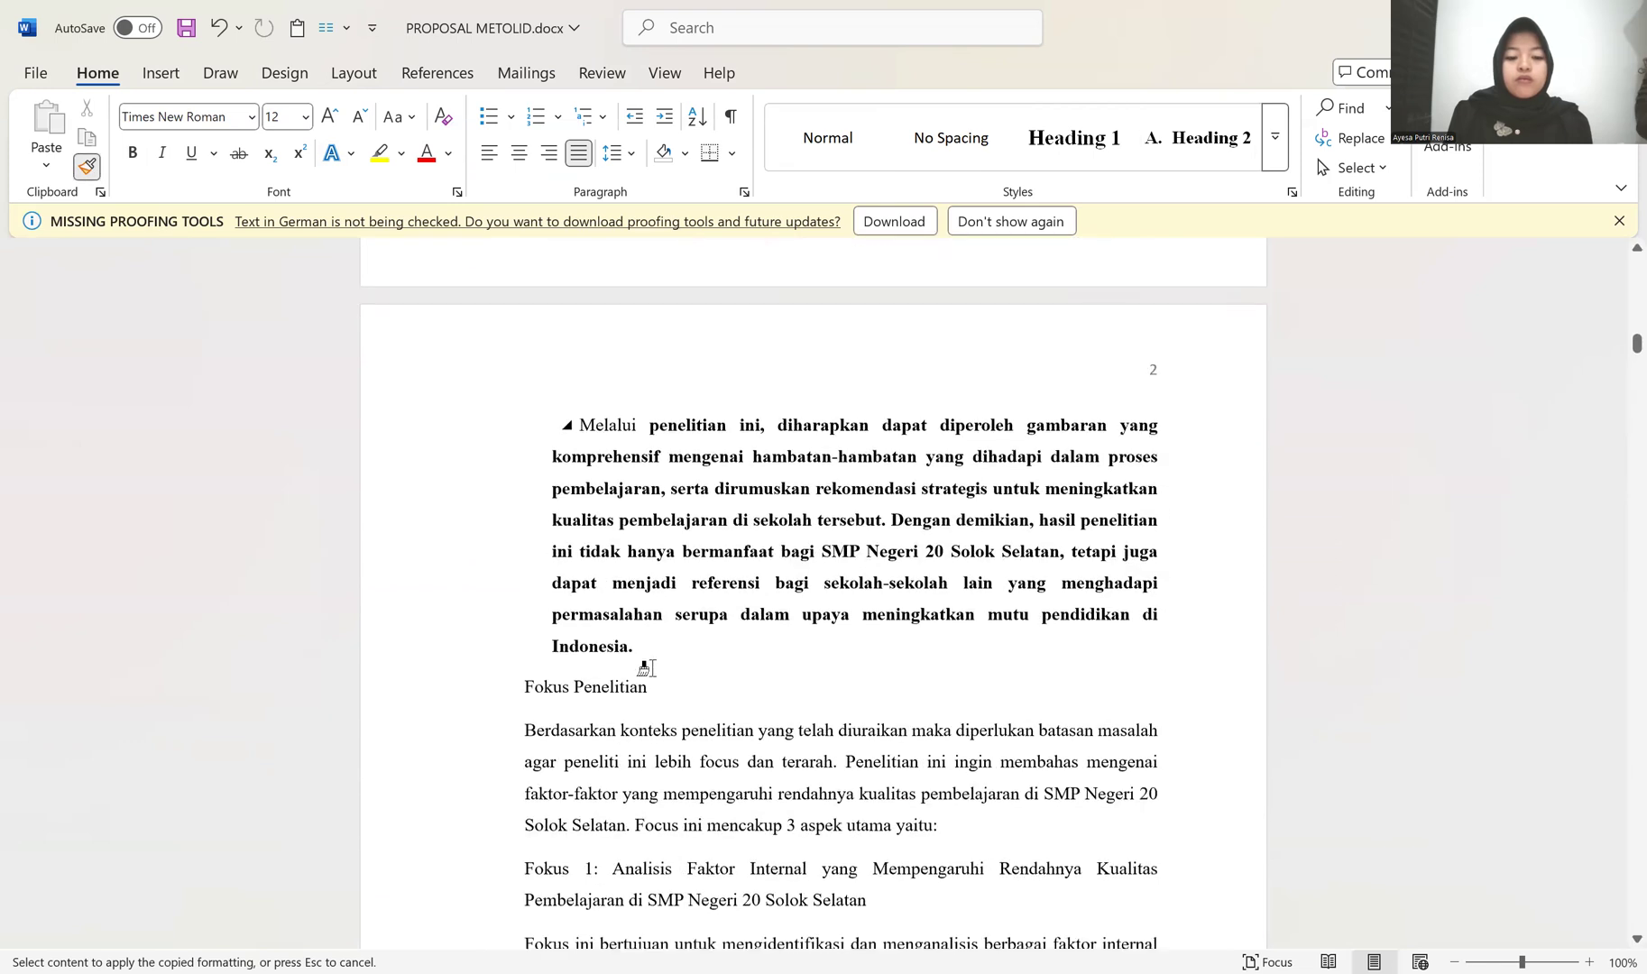
# Step: Paint the copied non-bold character formatting across all the text of the "Melalui penelitian ini" paragraph
pyautogui.click(781, 422)
pyautogui.click(708, 485)
pyautogui.click(631, 642)
pyautogui.click(690, 500)
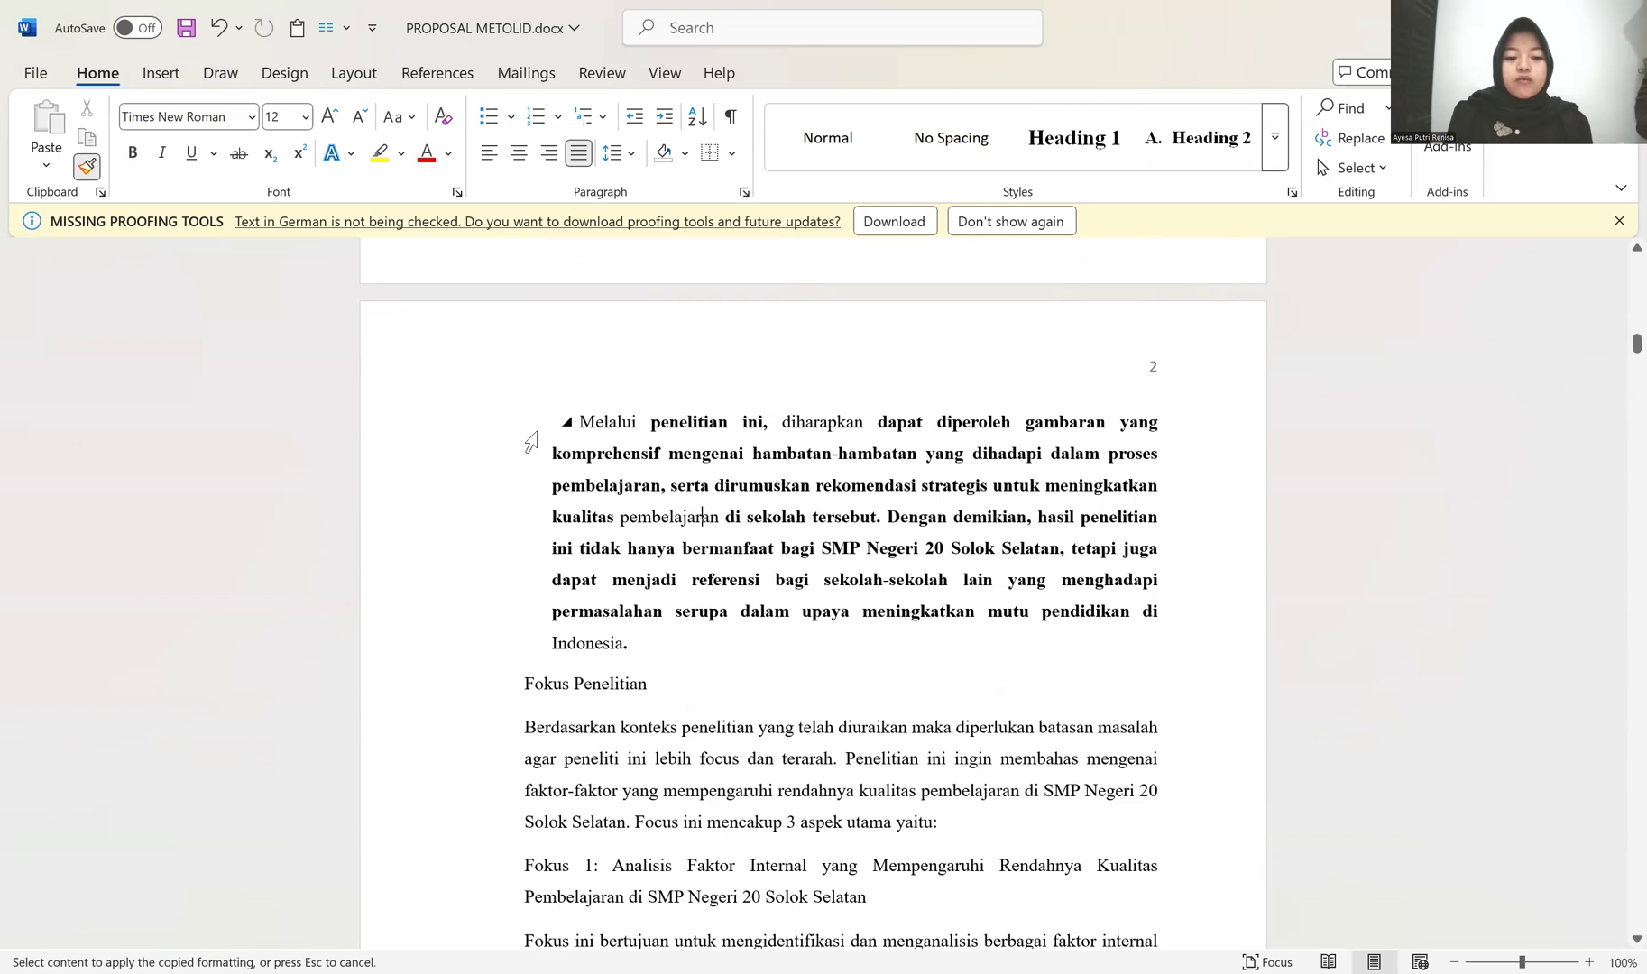
pyautogui.moveTo(478, 439); pyautogui.dragTo(475, 647)
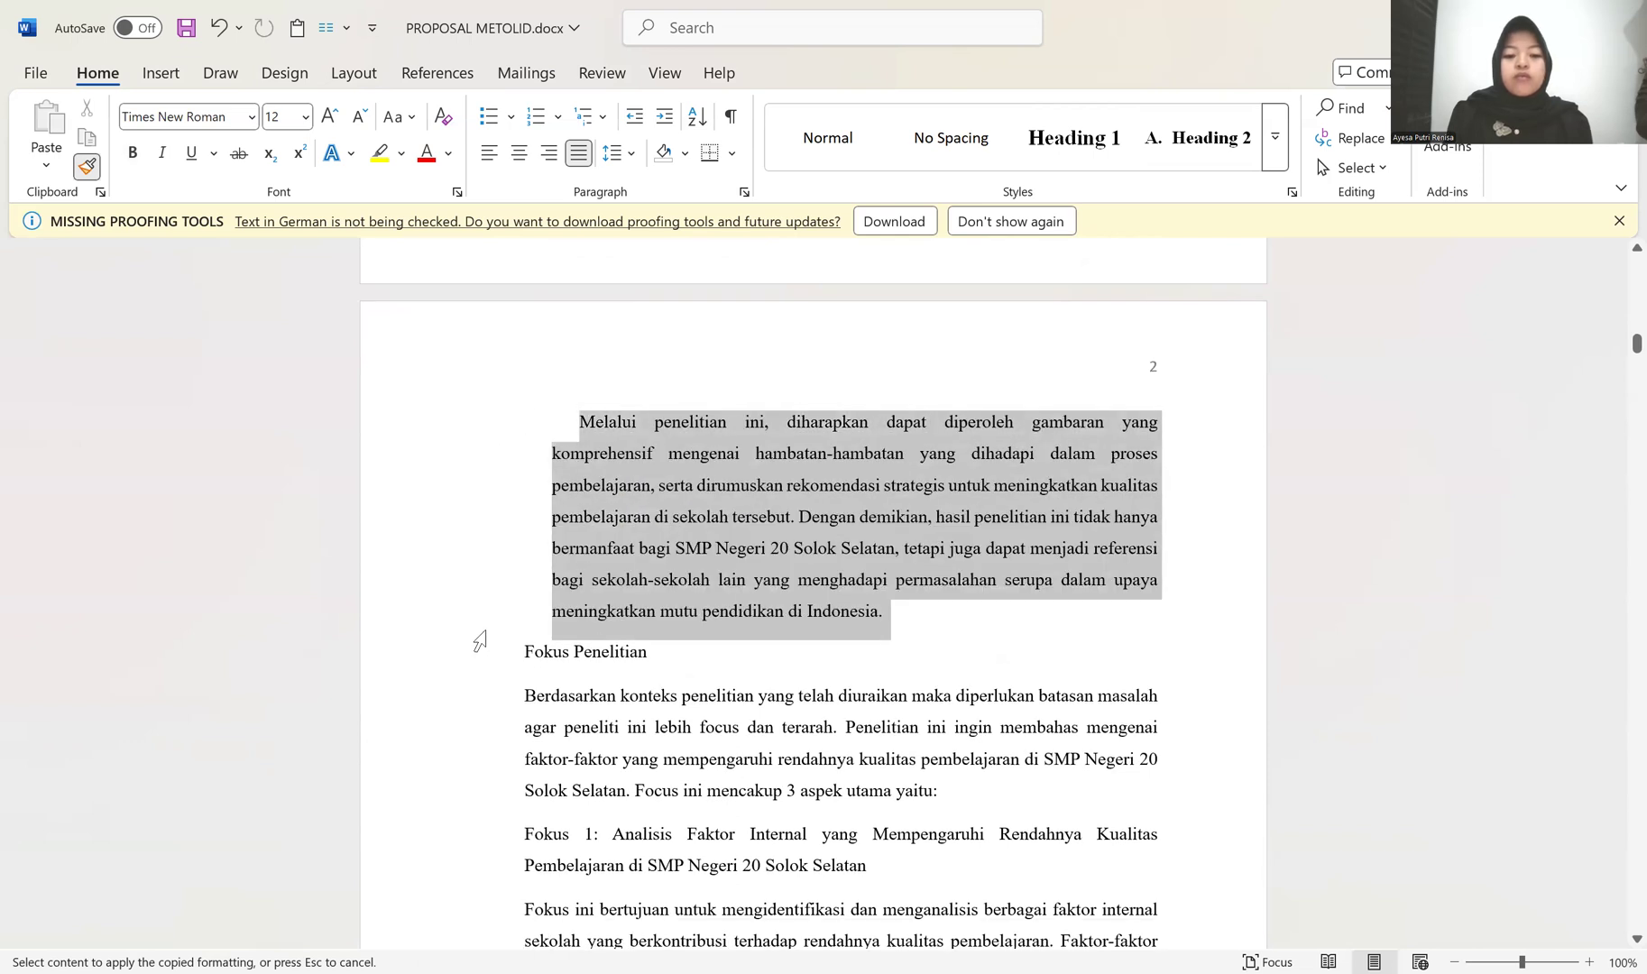
# Step: Apply the copied formatting to the Fokus Penelitian text, from "Berdasarkan konteks penelitian" to the start of the Fokus 2 title
pyautogui.moveTo(475, 699)
pyautogui.mouseDown()
pyautogui.moveTo(507, 903)
pyautogui.moveTo(510, 879)
pyautogui.mouseUp()
pyautogui.scroll(-2, 511, 852)
pyautogui.scroll(-2, 426, 528)
pyautogui.moveTo(425, 526); pyautogui.dragTo(424, 790)
pyautogui.scroll(-2, 450, 721)
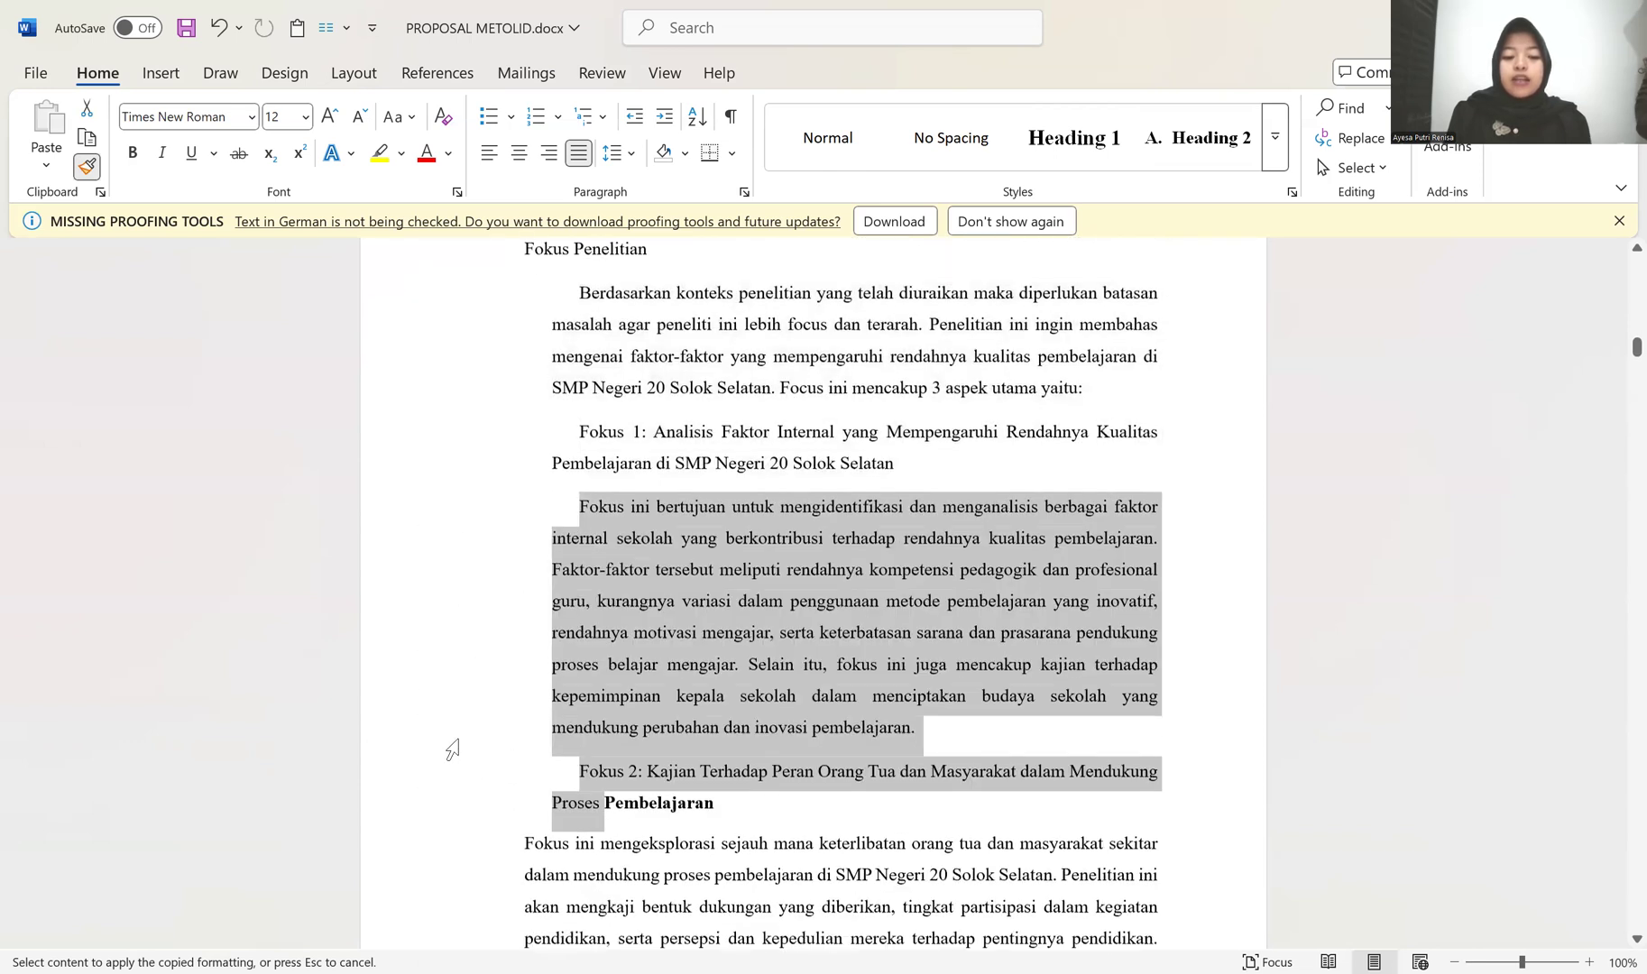
# Step: Continue painting the copied formatting over the Fokus 2 title and the text that follows it
pyautogui.moveTo(459, 636); pyautogui.dragTo(462, 818)
pyautogui.moveTo(461, 880); pyautogui.dragTo(467, 893)
pyautogui.scroll(-4, 489, 830)
pyautogui.moveTo(489, 823)
pyautogui.mouseDown()
pyautogui.moveTo(477, 701)
pyautogui.moveTo(461, 823)
pyautogui.mouseUp()
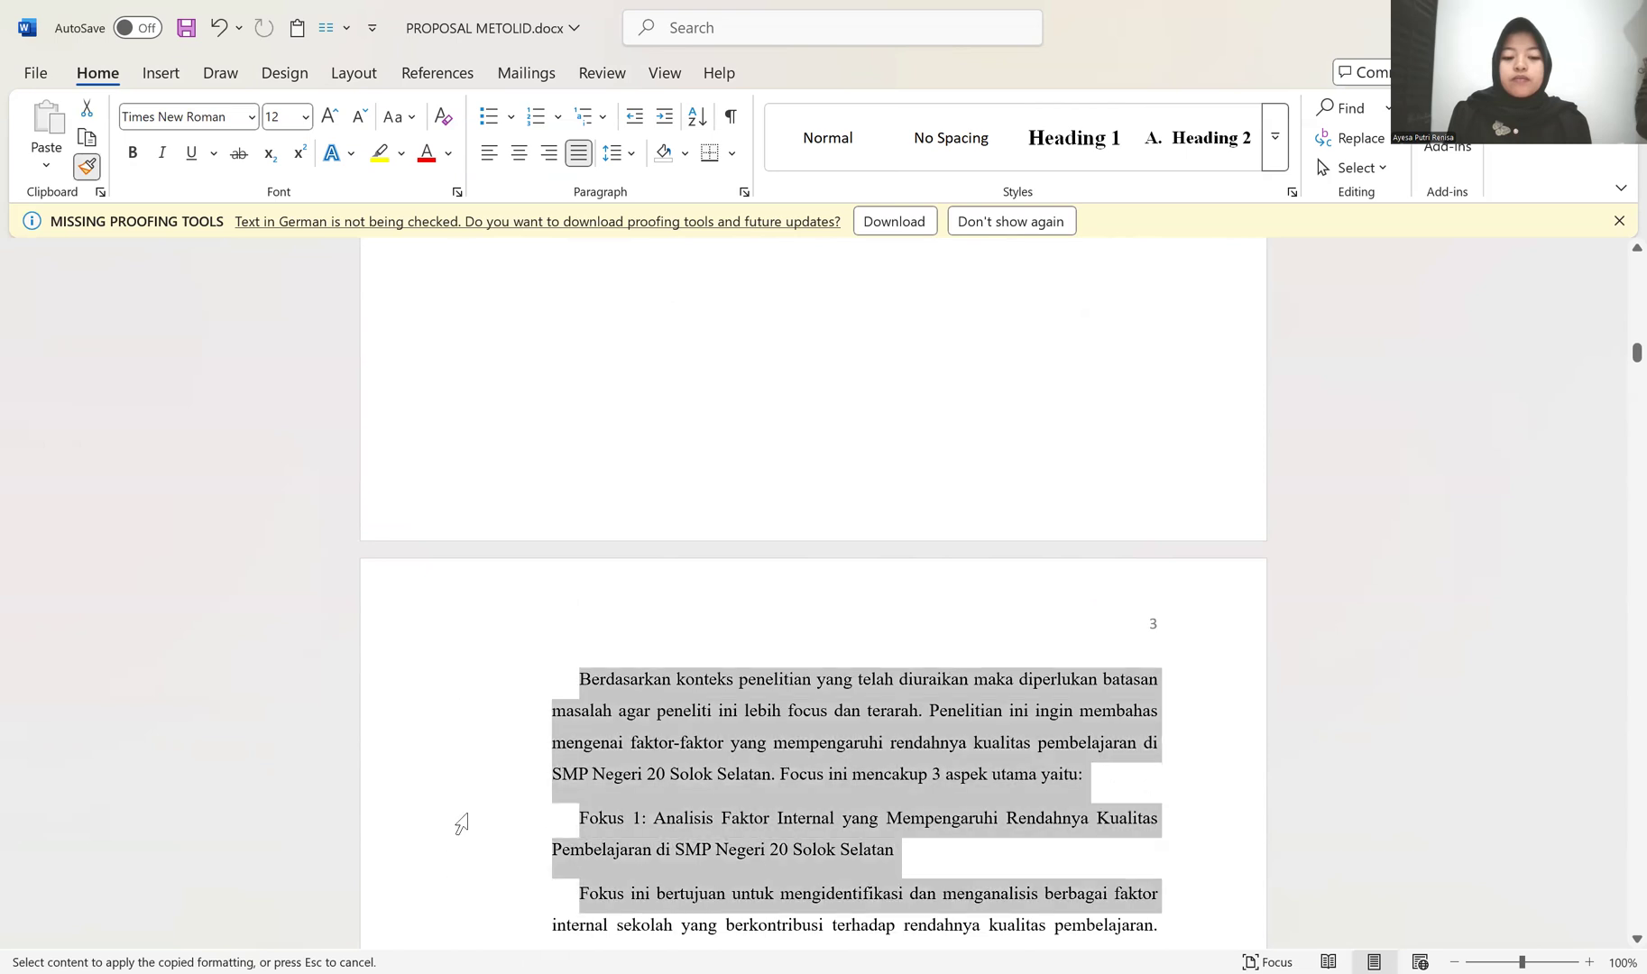
pyautogui.scroll(12, 641, 736)
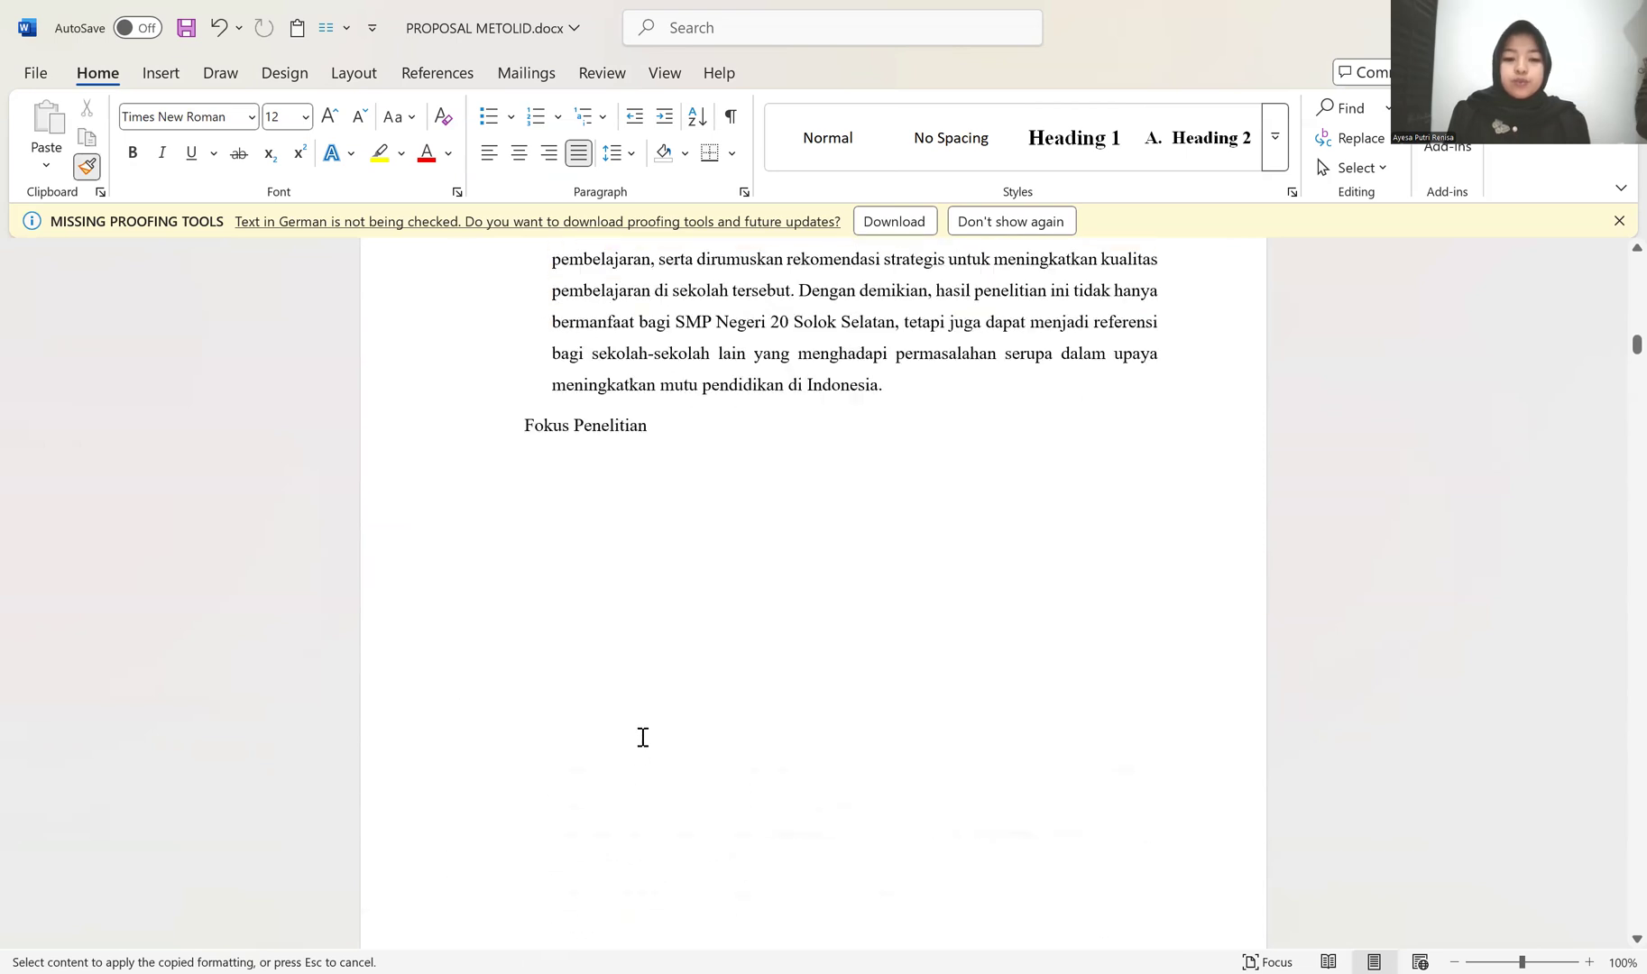
pyautogui.scroll(5, 631, 741)
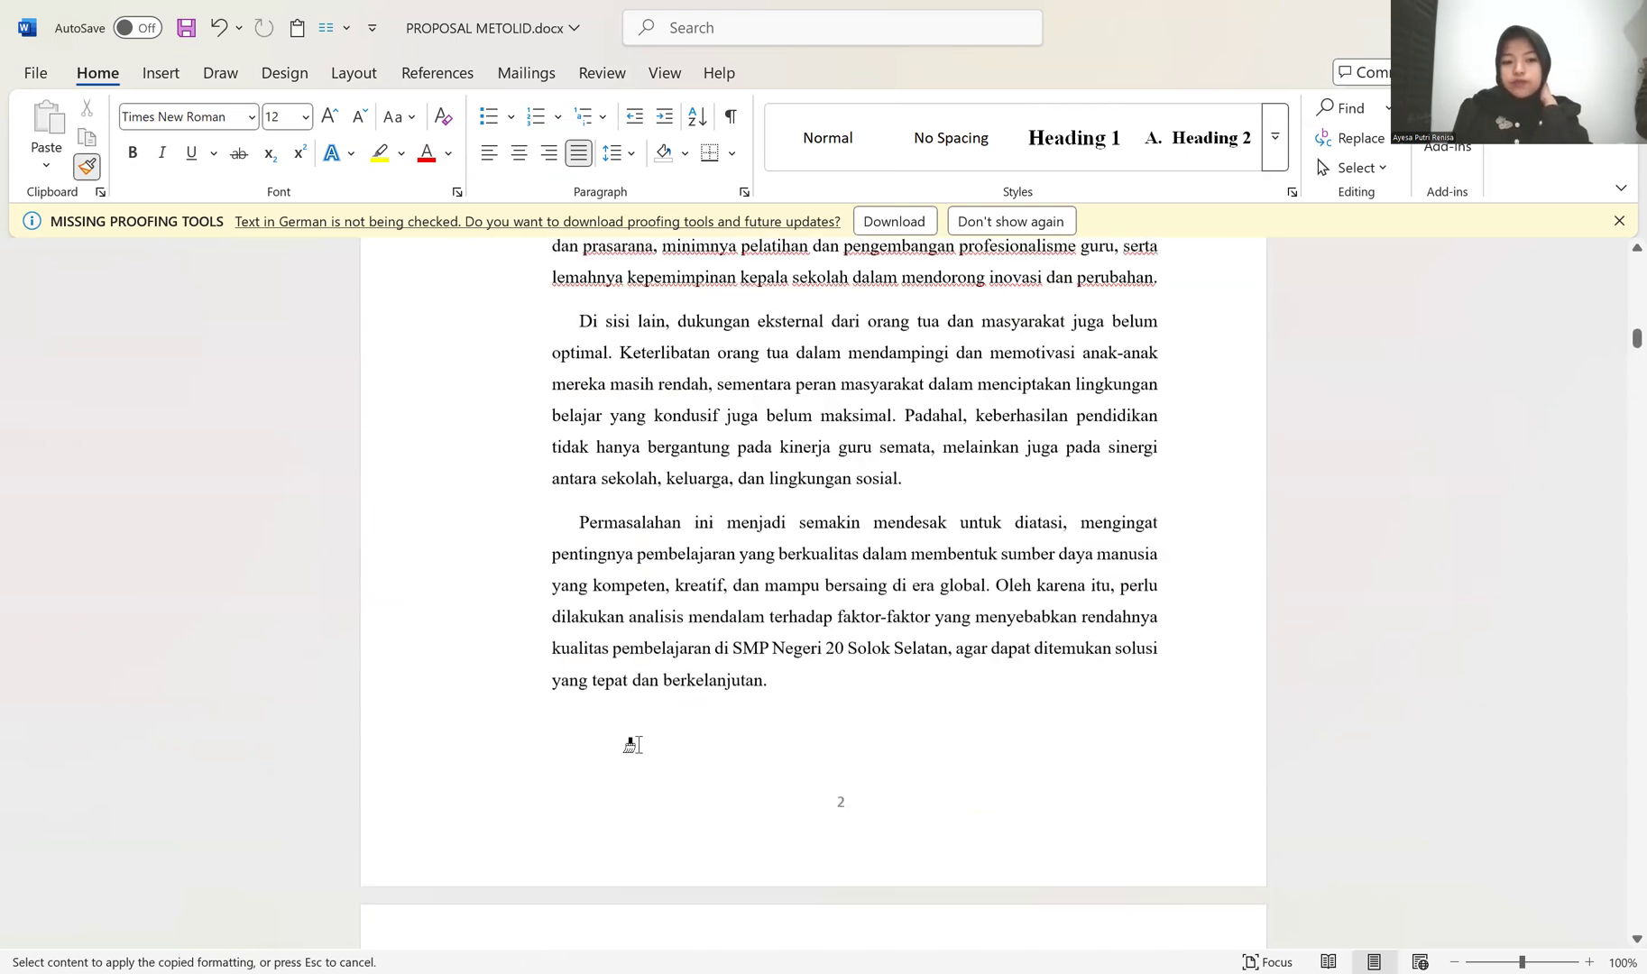
# Step: Try removing the blank line between the PENDAHULUAN title and the Latar Belakang heading, undoing the replacement line break
pyautogui.scroll(15, 631, 742)
pyautogui.scroll(6, 645, 598)
pyautogui.click(636, 582)
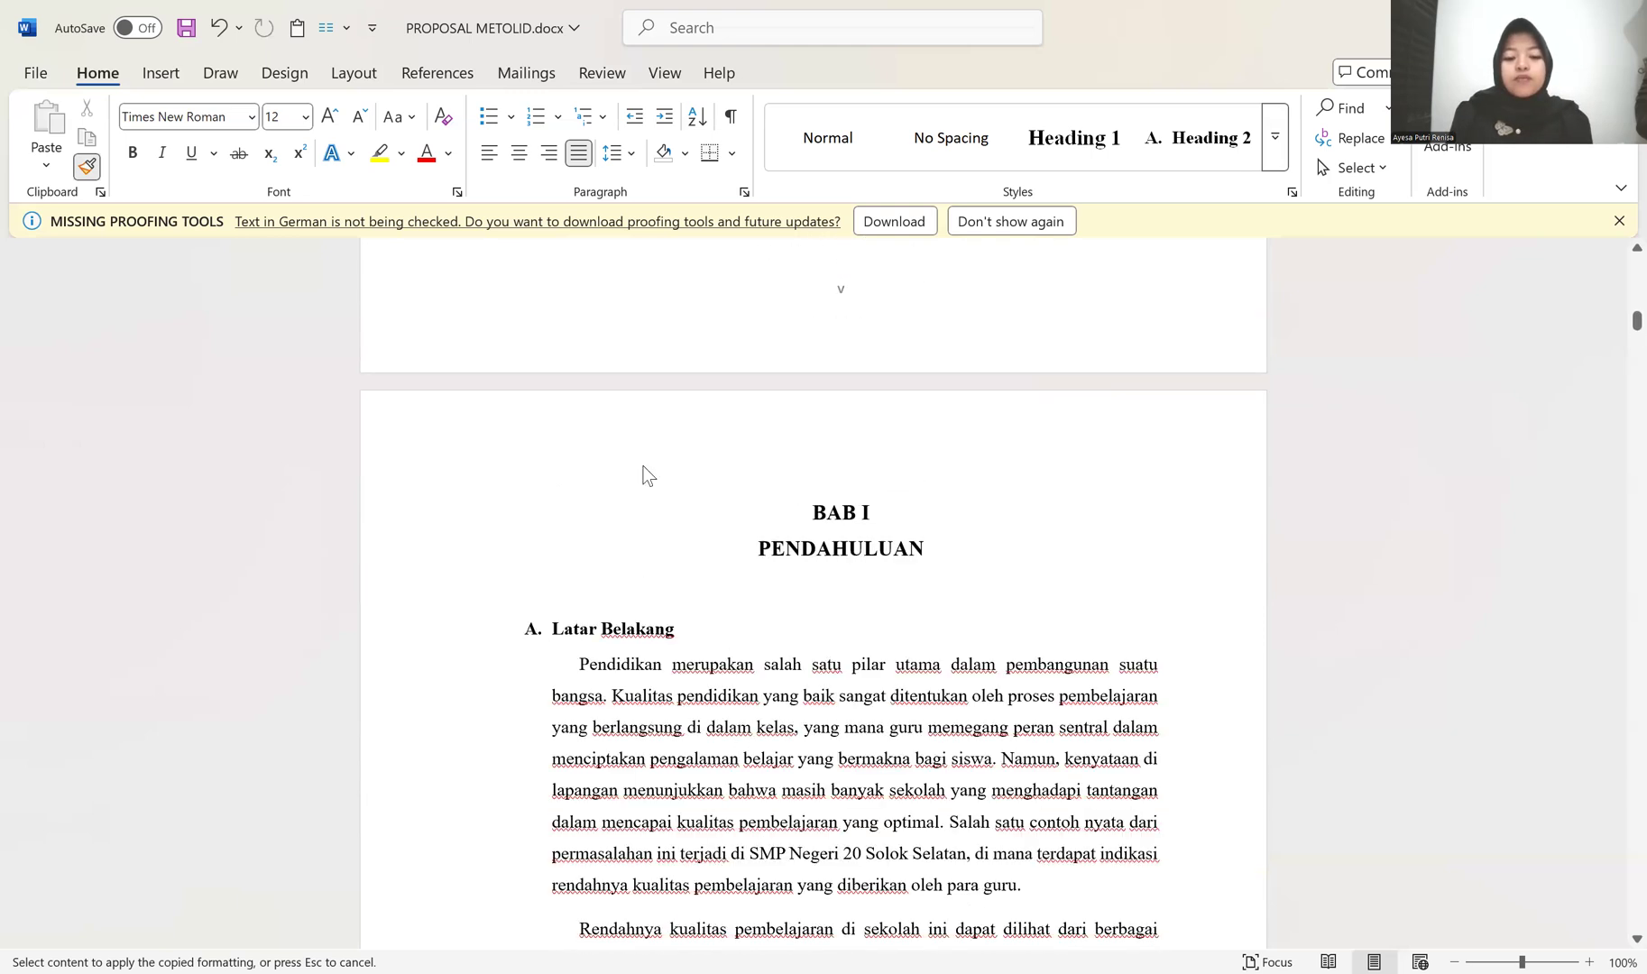
pyautogui.scroll(-2, 564, 582)
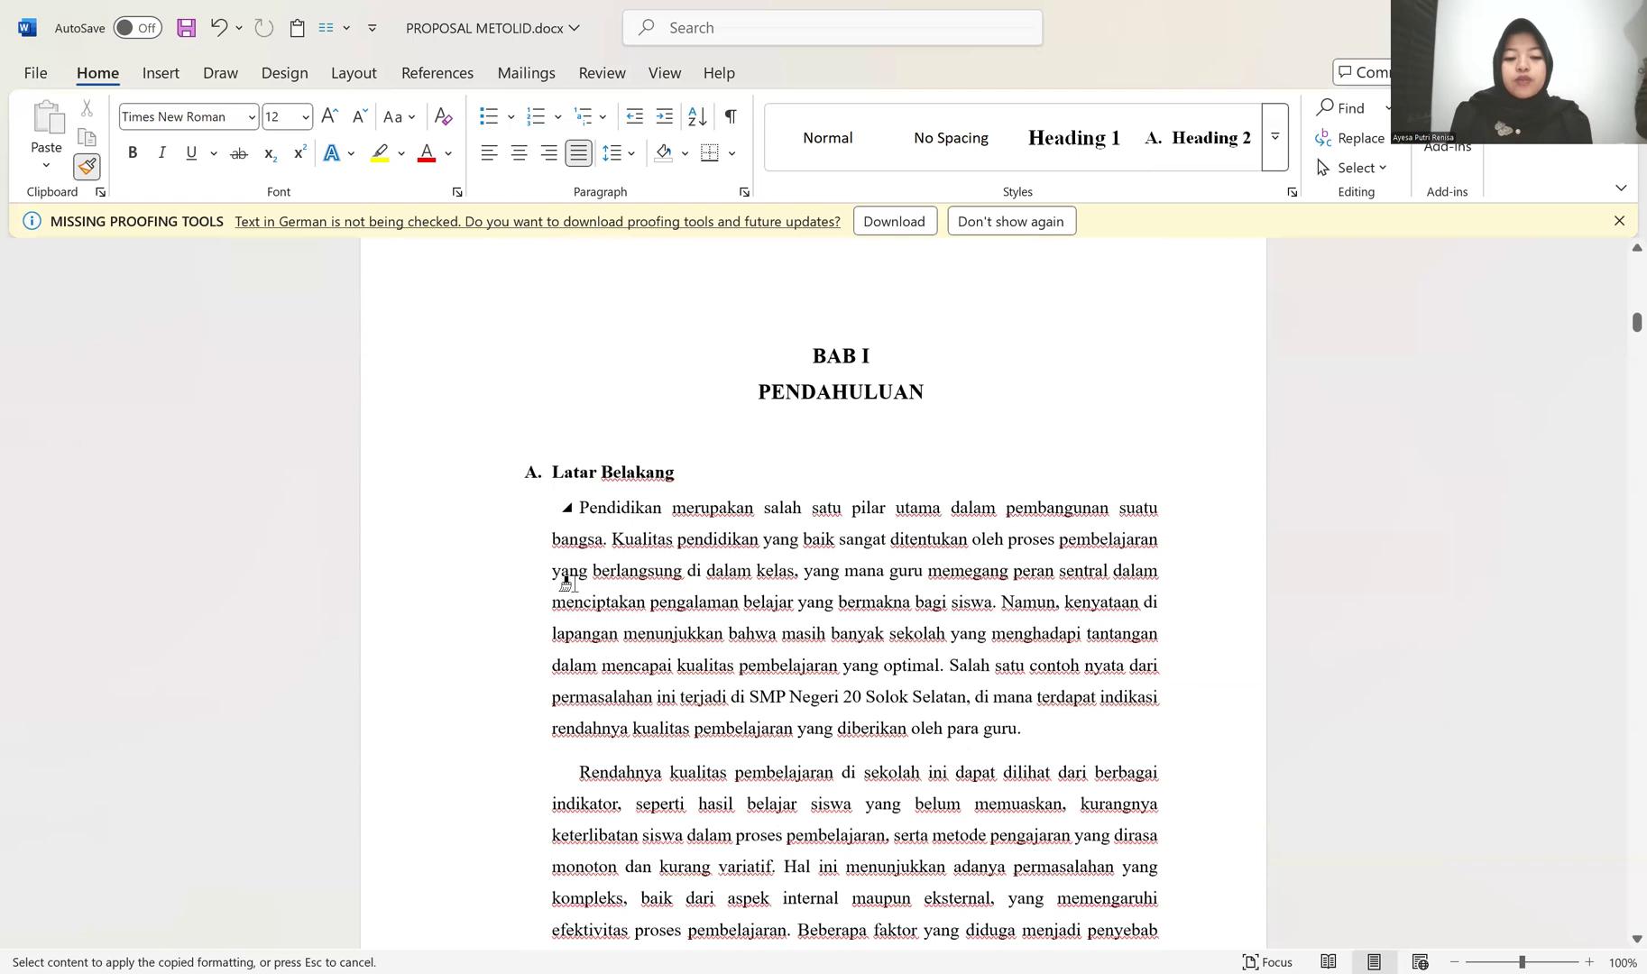
pyautogui.click(710, 468)
pyautogui.press('BackSpace')
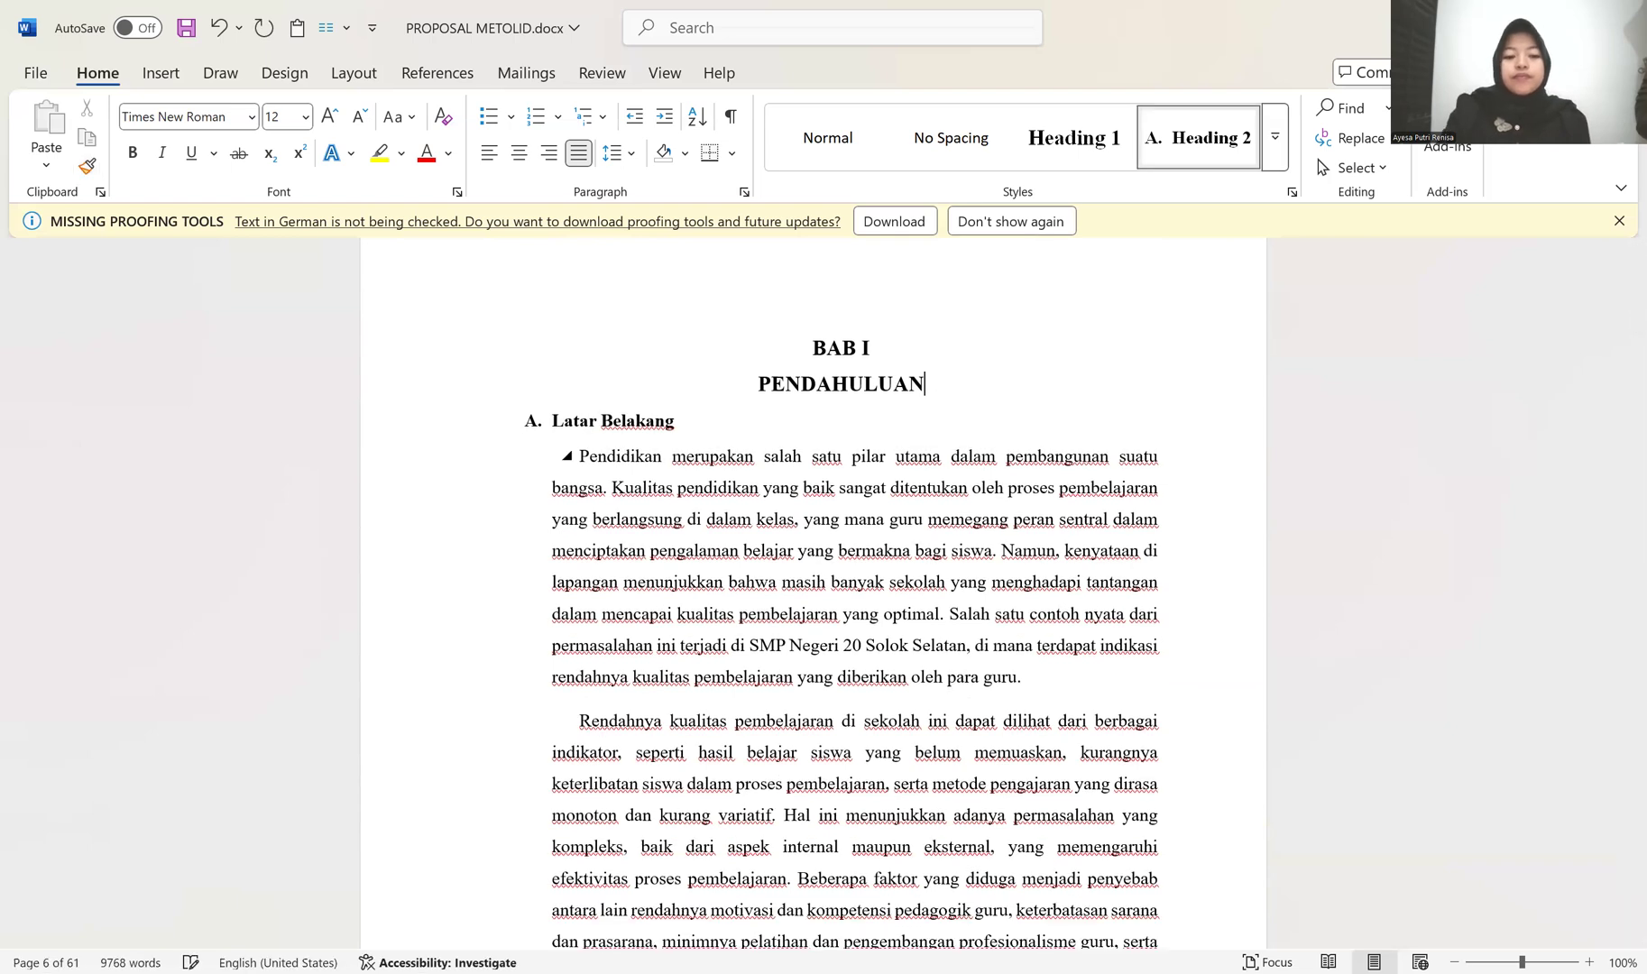
pyautogui.press('Return')
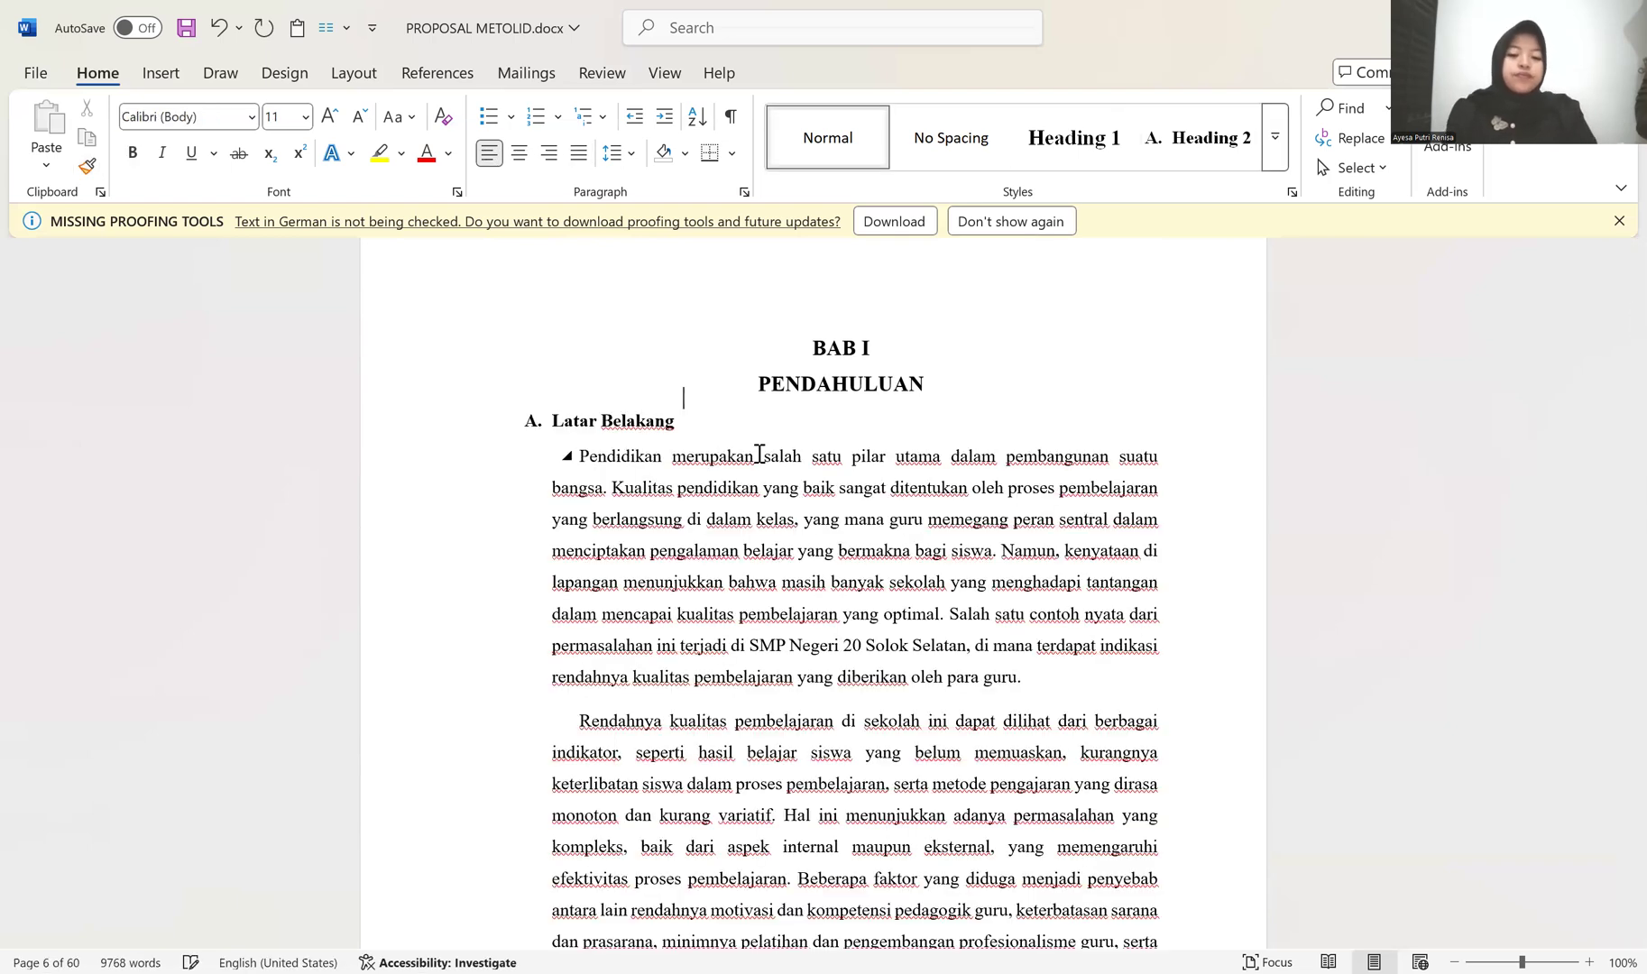
pyautogui.hotkey('ctrl', 'z')
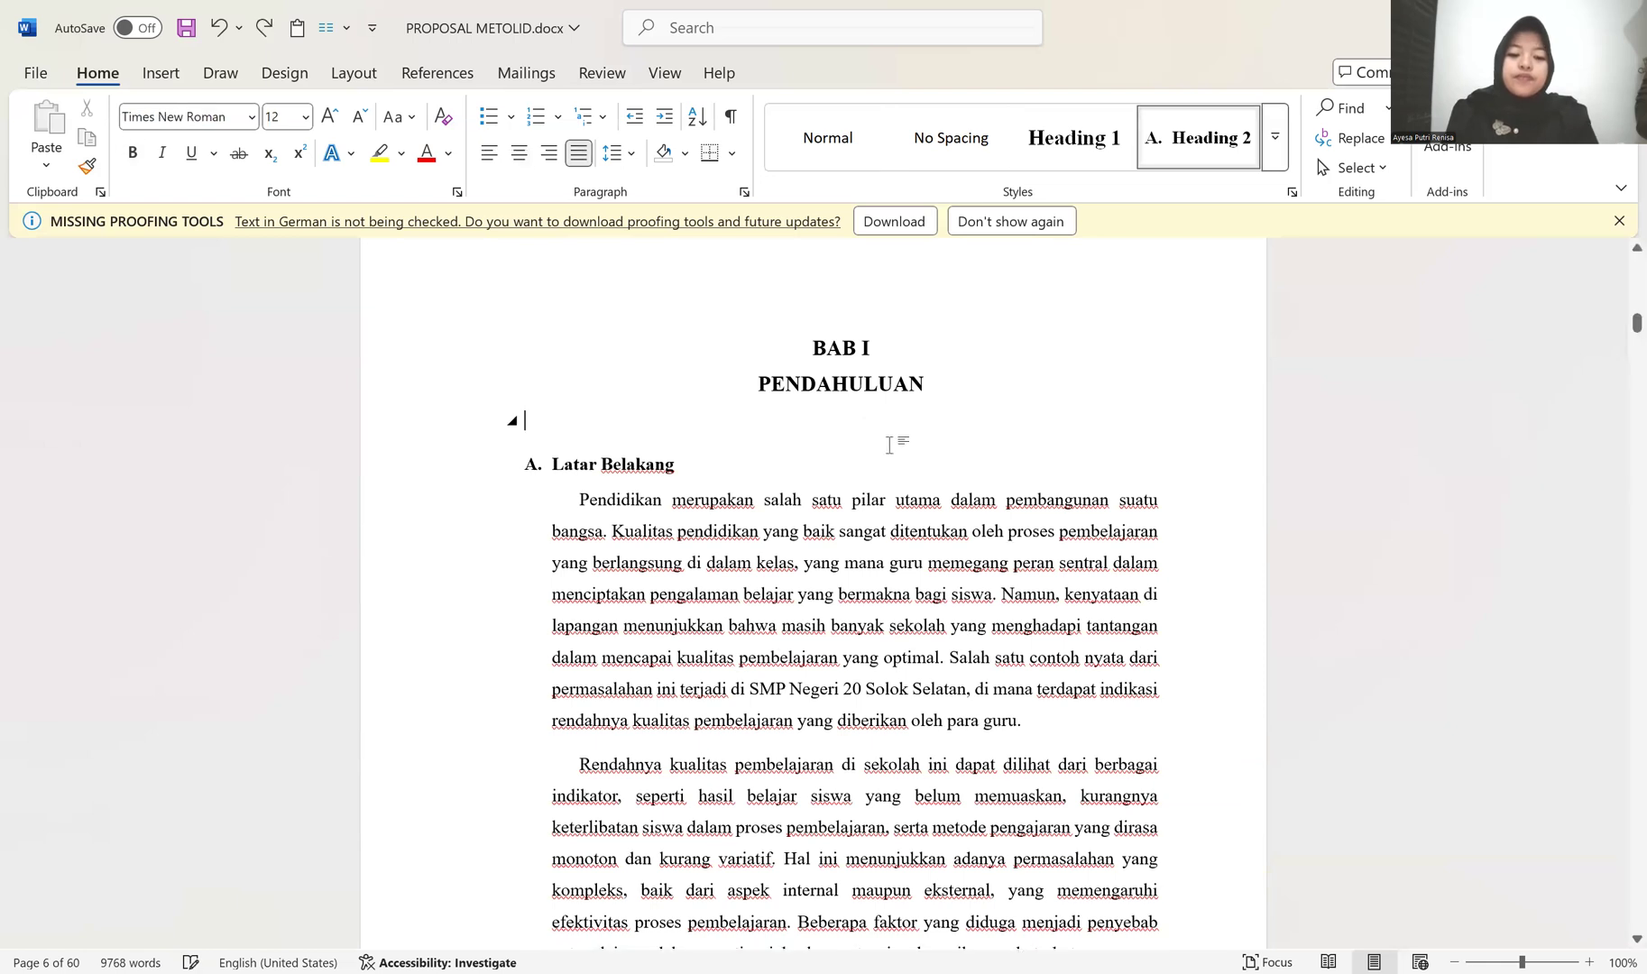
# Step: Try to pull the "Permasalahan ini" paragraph up to the previous page by deleting backwards from its beginning
pyautogui.scroll(-10, 893, 451)
pyautogui.scroll(4, 887, 468)
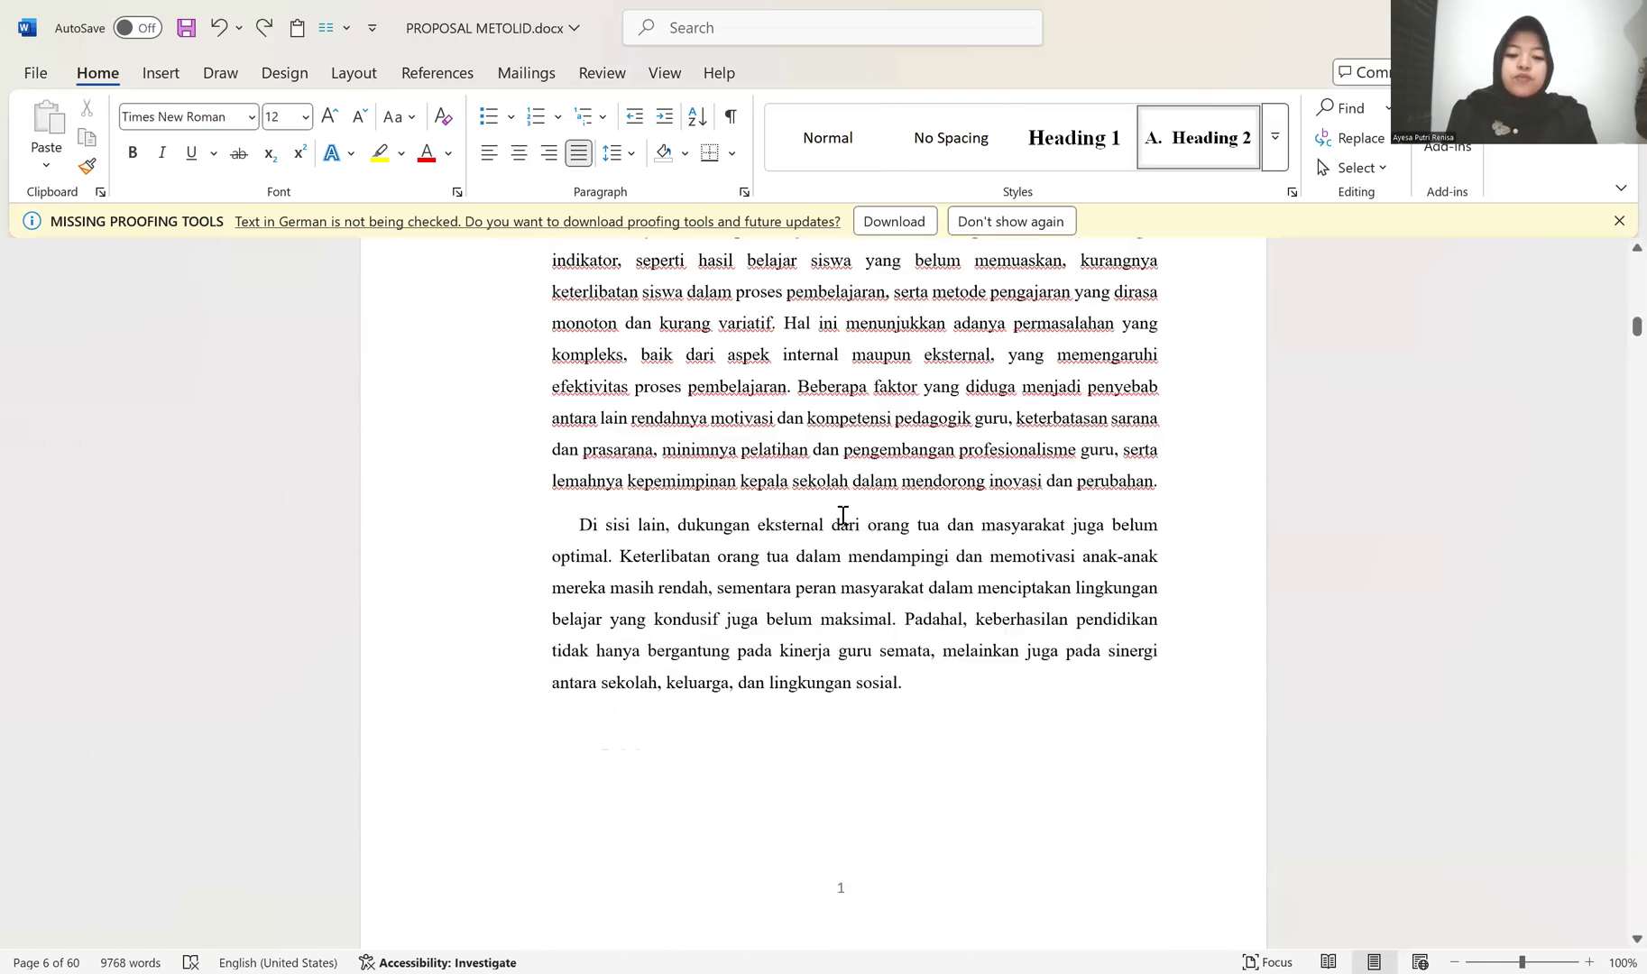
pyautogui.scroll(-5, 595, 671)
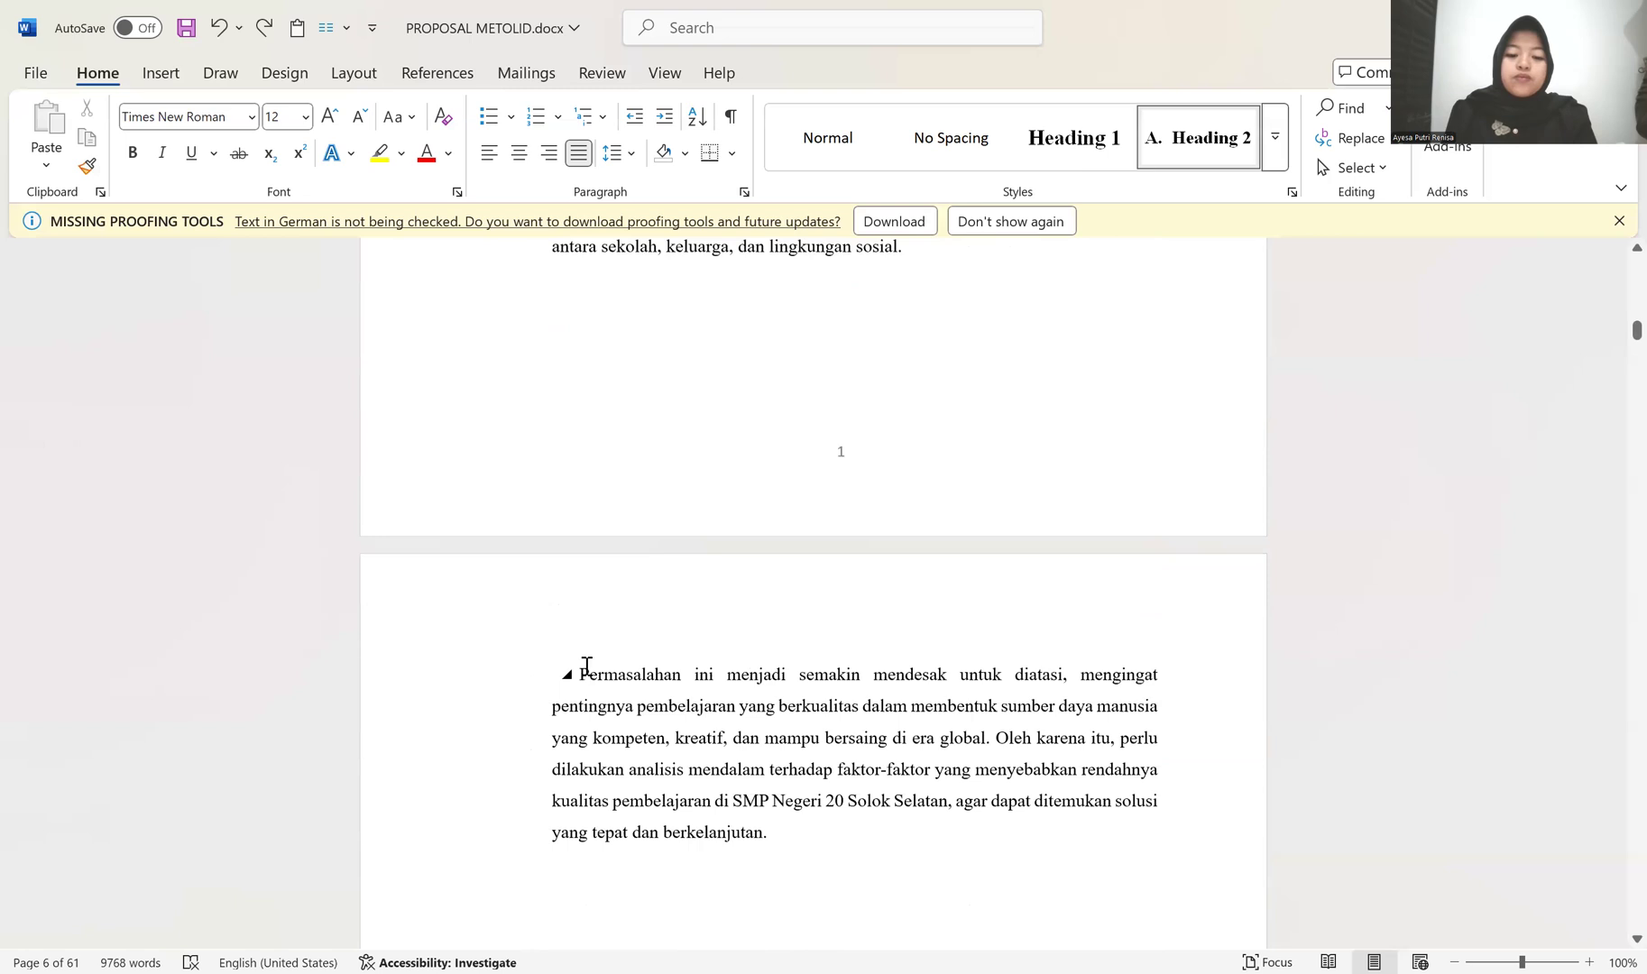
pyautogui.press('BackSpace')
pyautogui.press('BackSpace')
pyautogui.press('BackSpace')
pyautogui.press('BackSpace')
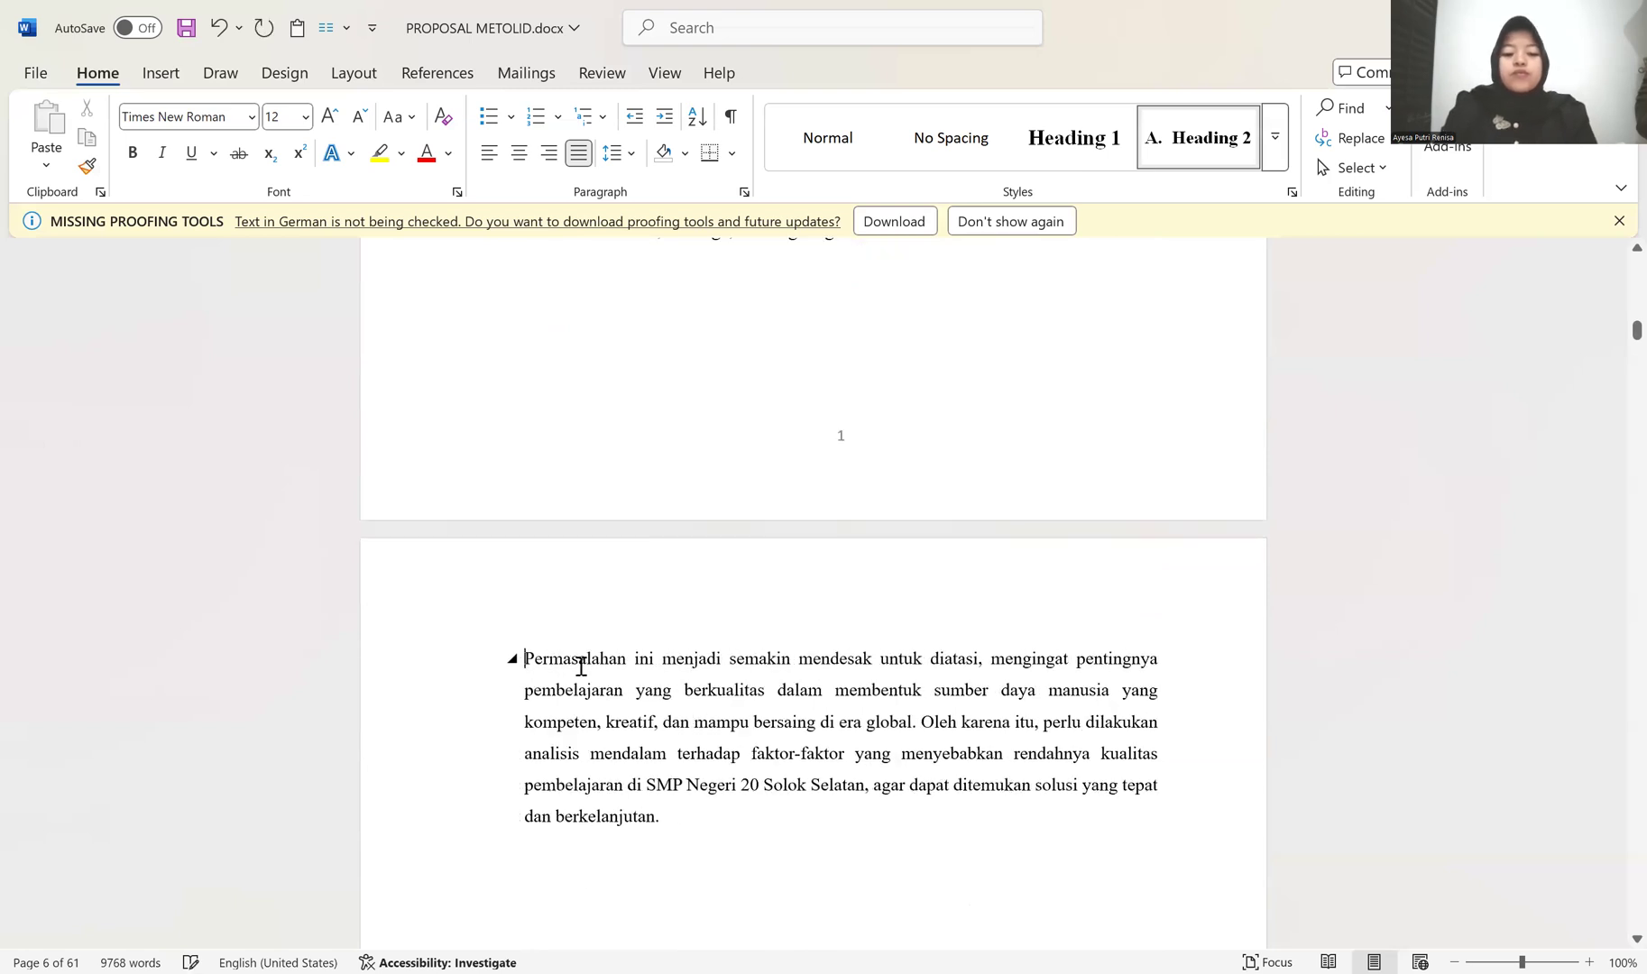
pyautogui.press('Return')
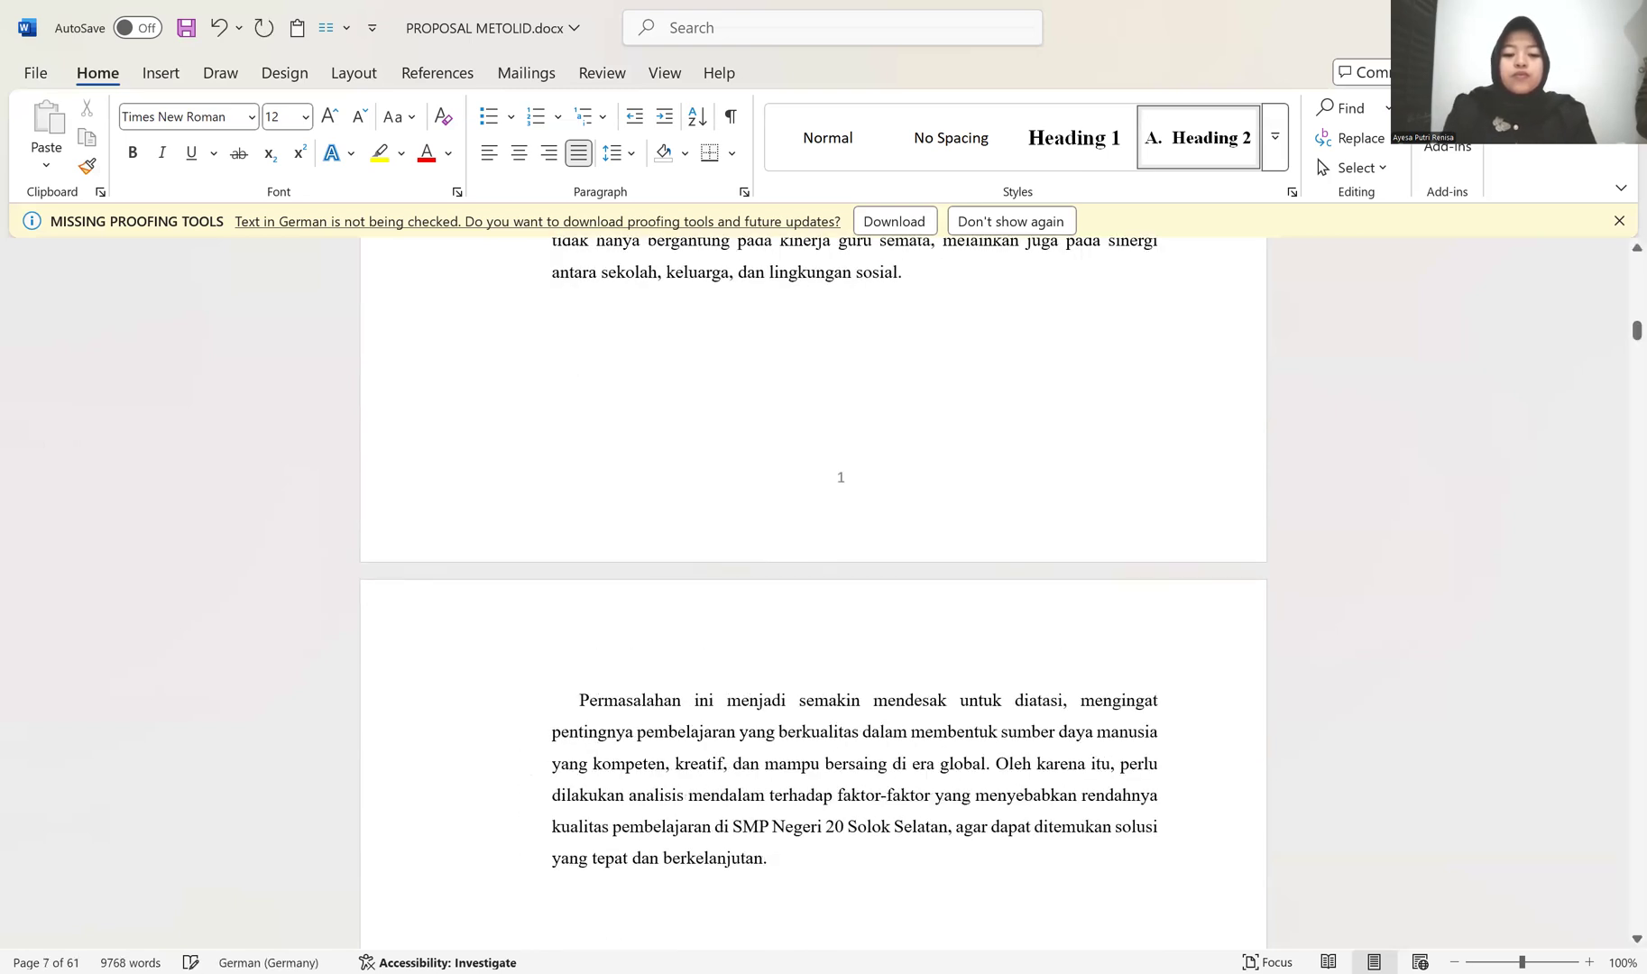
# Step: Delete the blank line between the PENDAHULUAN title and the Latar Belakang heading
pyautogui.scroll(2, 595, 649)
pyautogui.scroll(6, 606, 628)
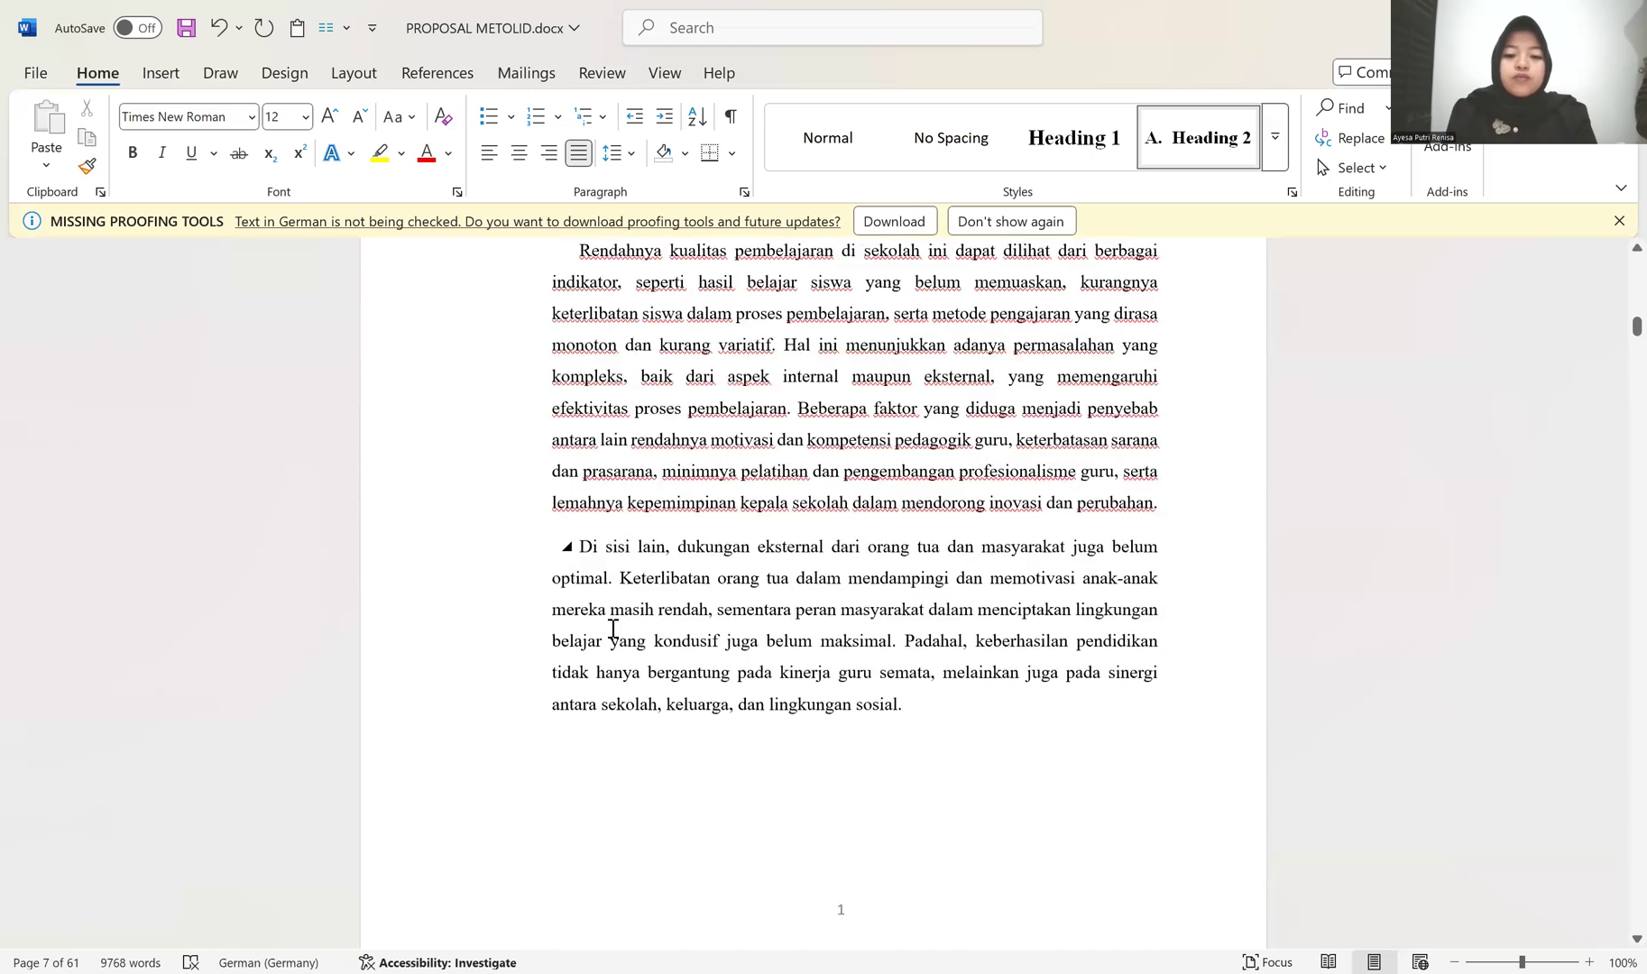
pyautogui.scroll(2, 612, 628)
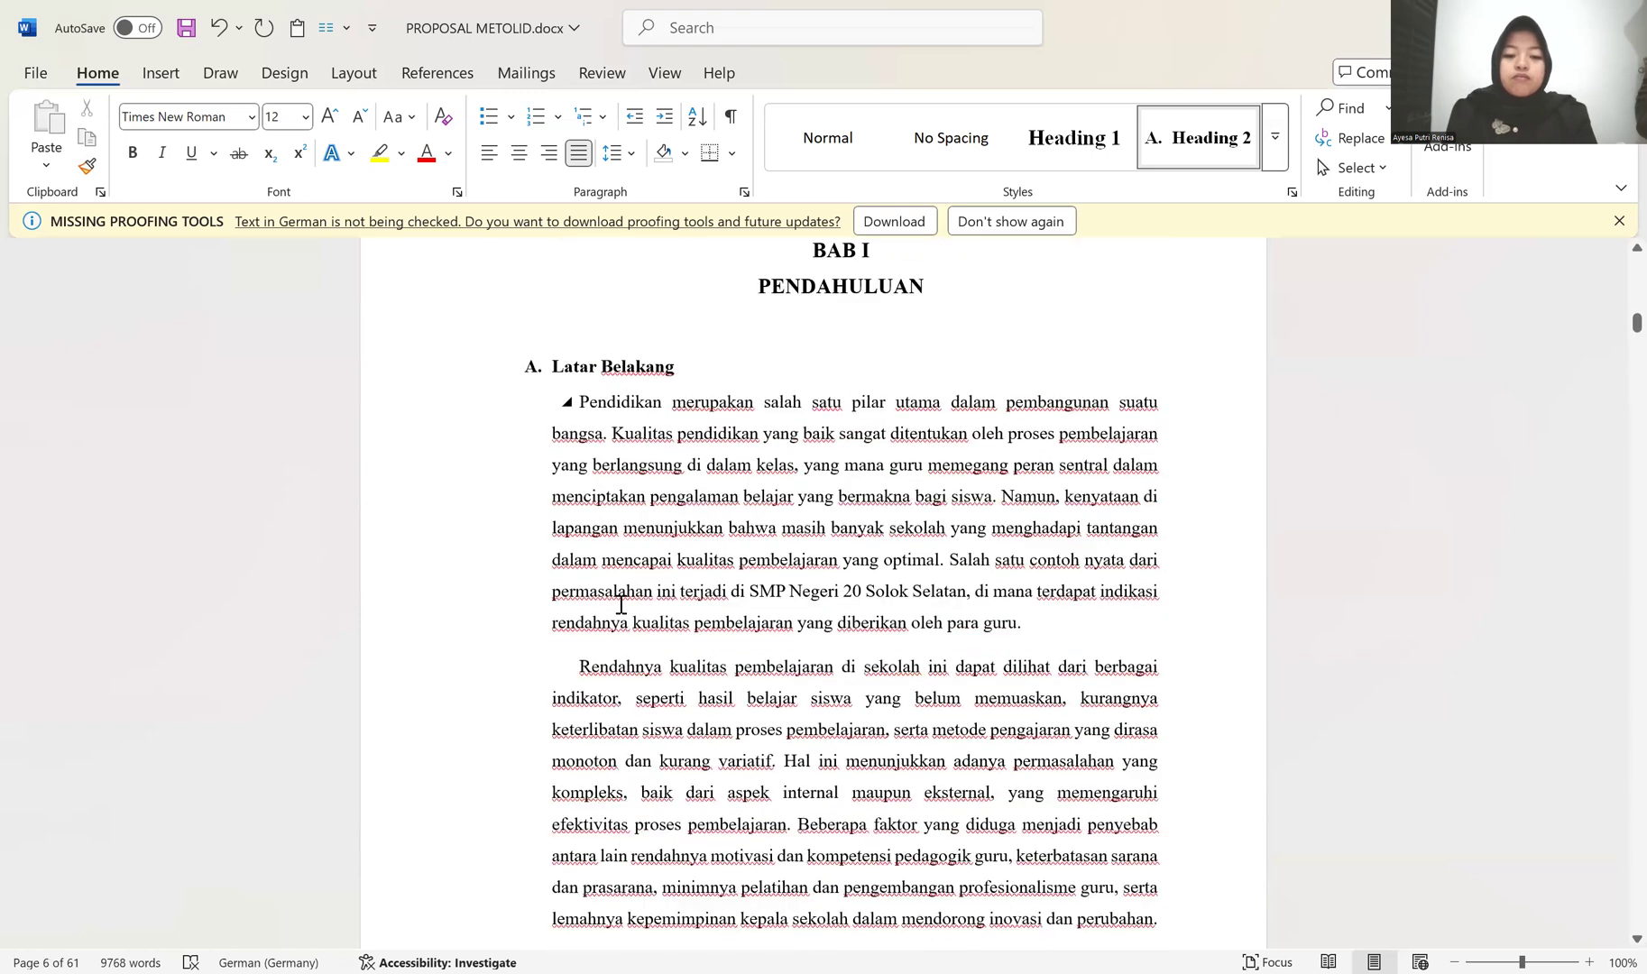
pyautogui.scroll(2, 653, 484)
pyautogui.click(654, 484)
pyautogui.press('BackSpace')
pyautogui.scroll(-8, 682, 501)
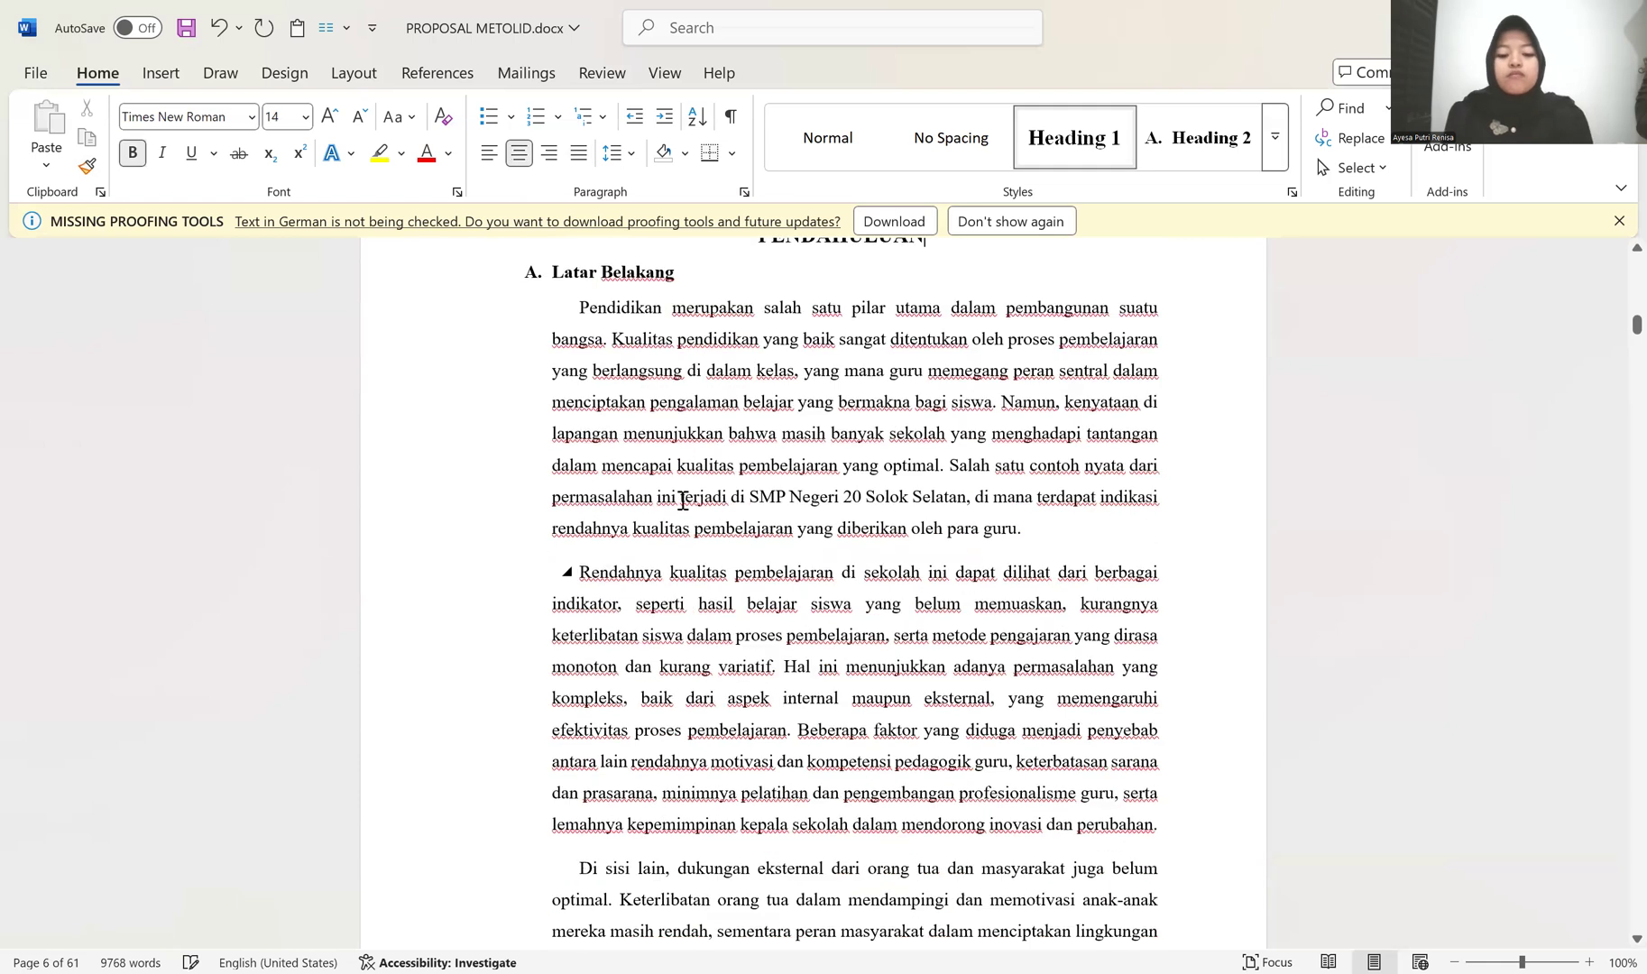
pyautogui.scroll(-1, 686, 504)
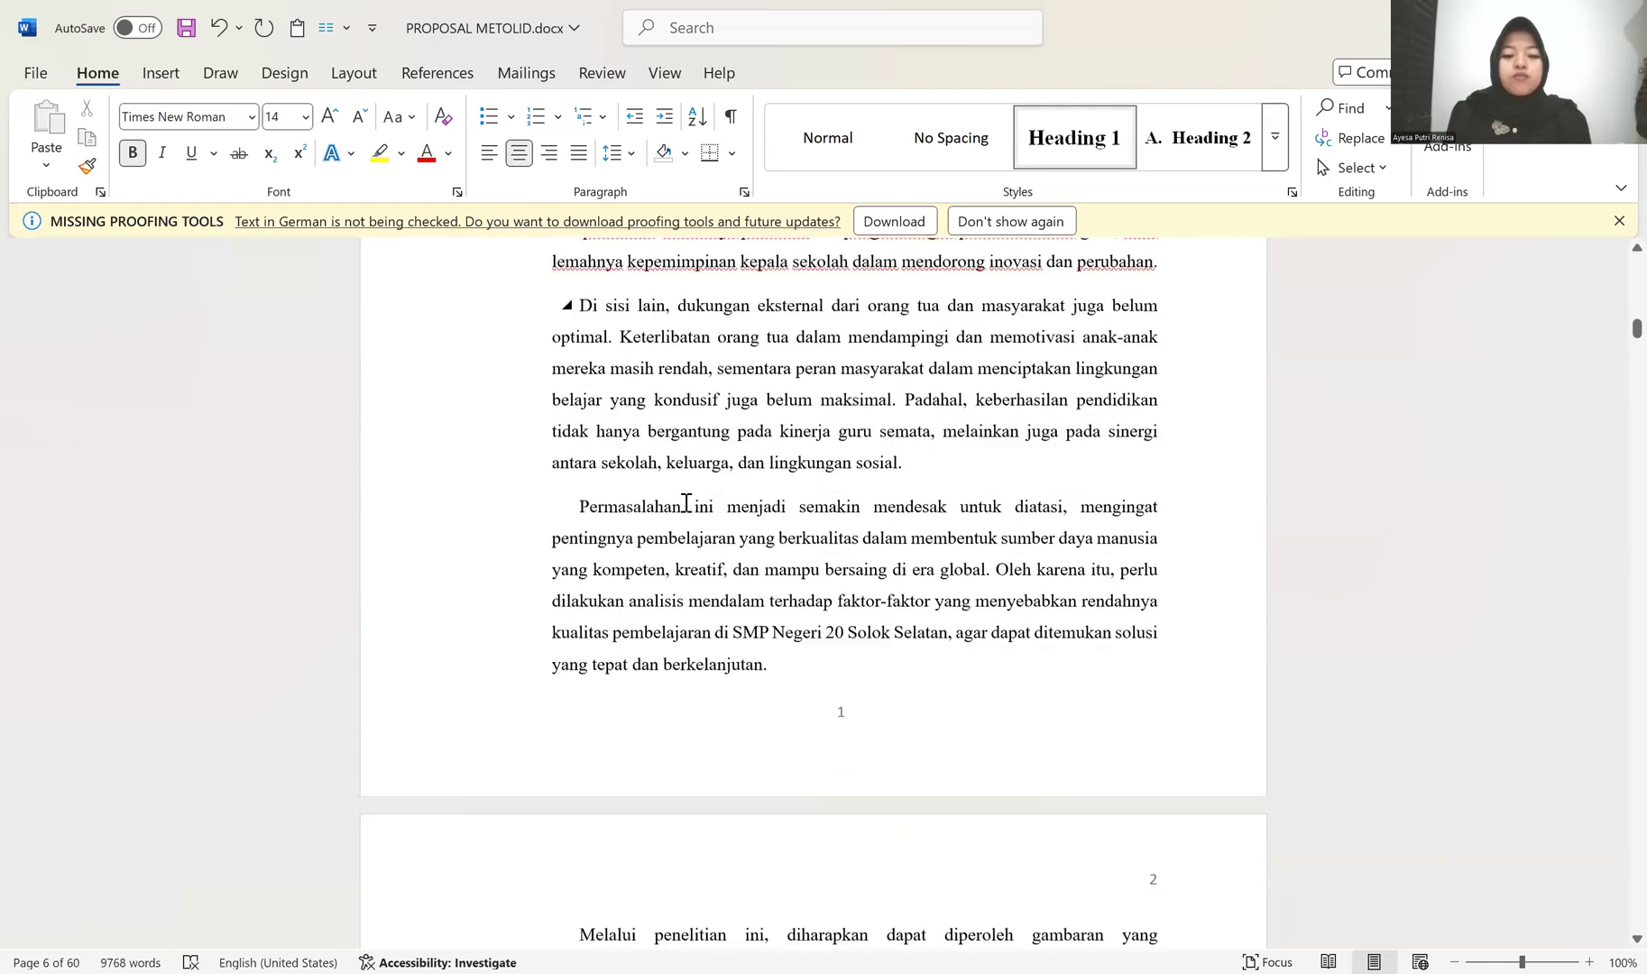
pyautogui.scroll(2, 686, 503)
pyautogui.scroll(7, 686, 503)
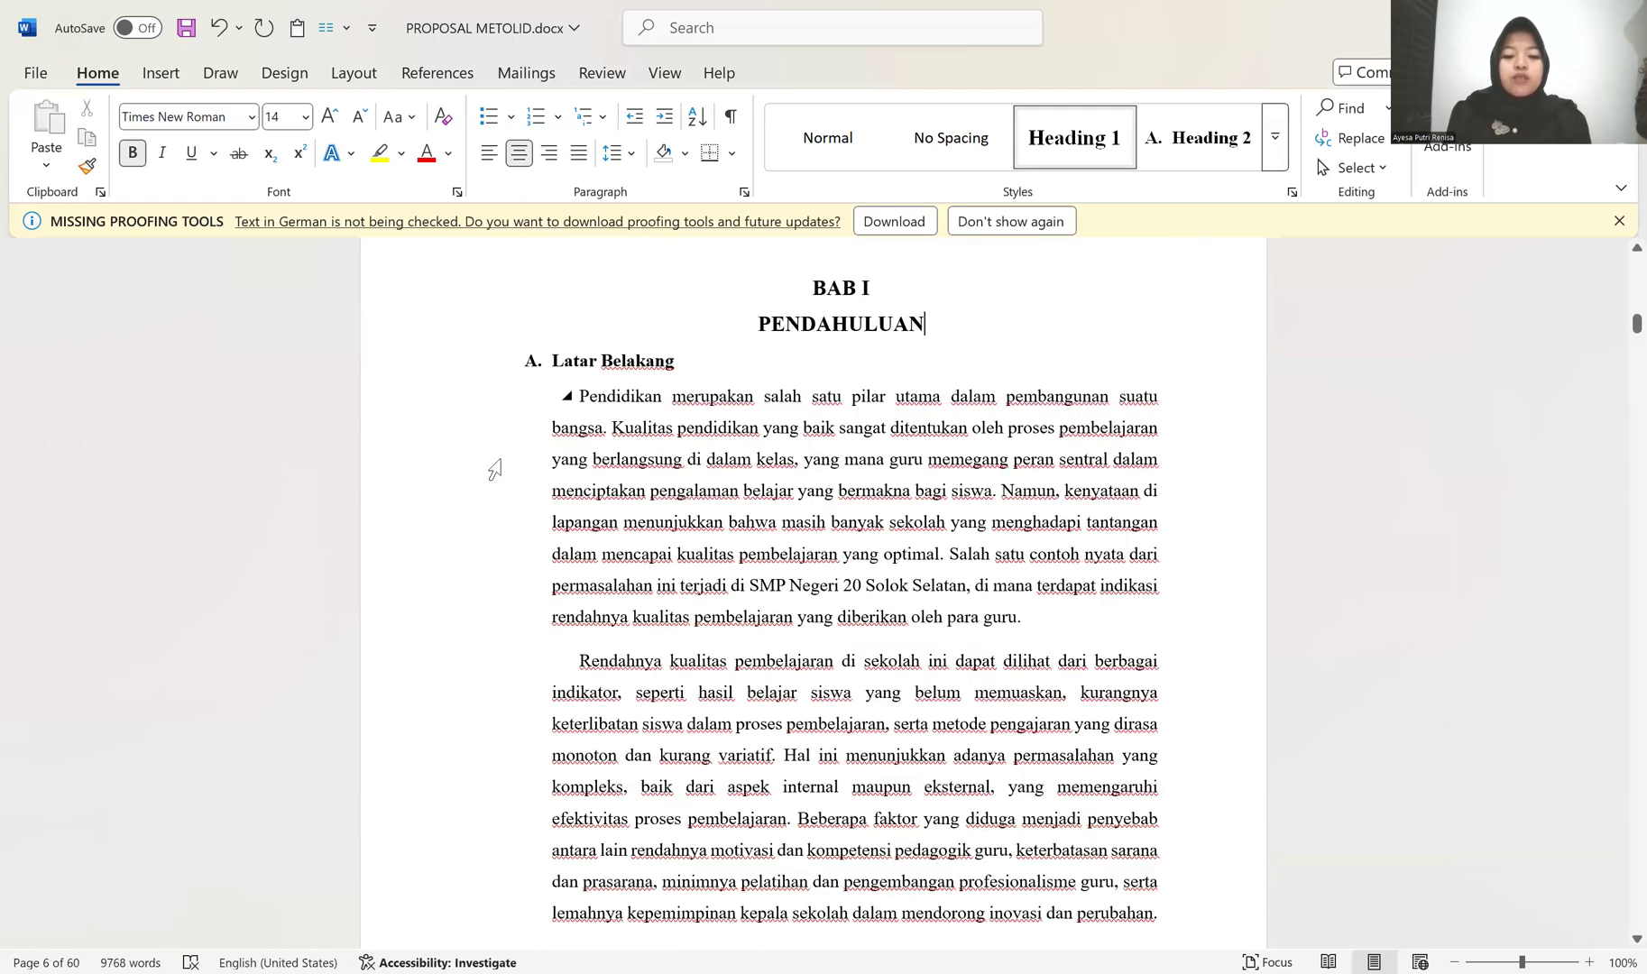
# Step: Remove the space before and after the first two Latar Belakang paragraphs, "Pendidikan merupakan" and "Rendahnya kualitas"
pyautogui.scroll(1, 687, 503)
pyautogui.moveTo(492, 443); pyautogui.dragTo(493, 747)
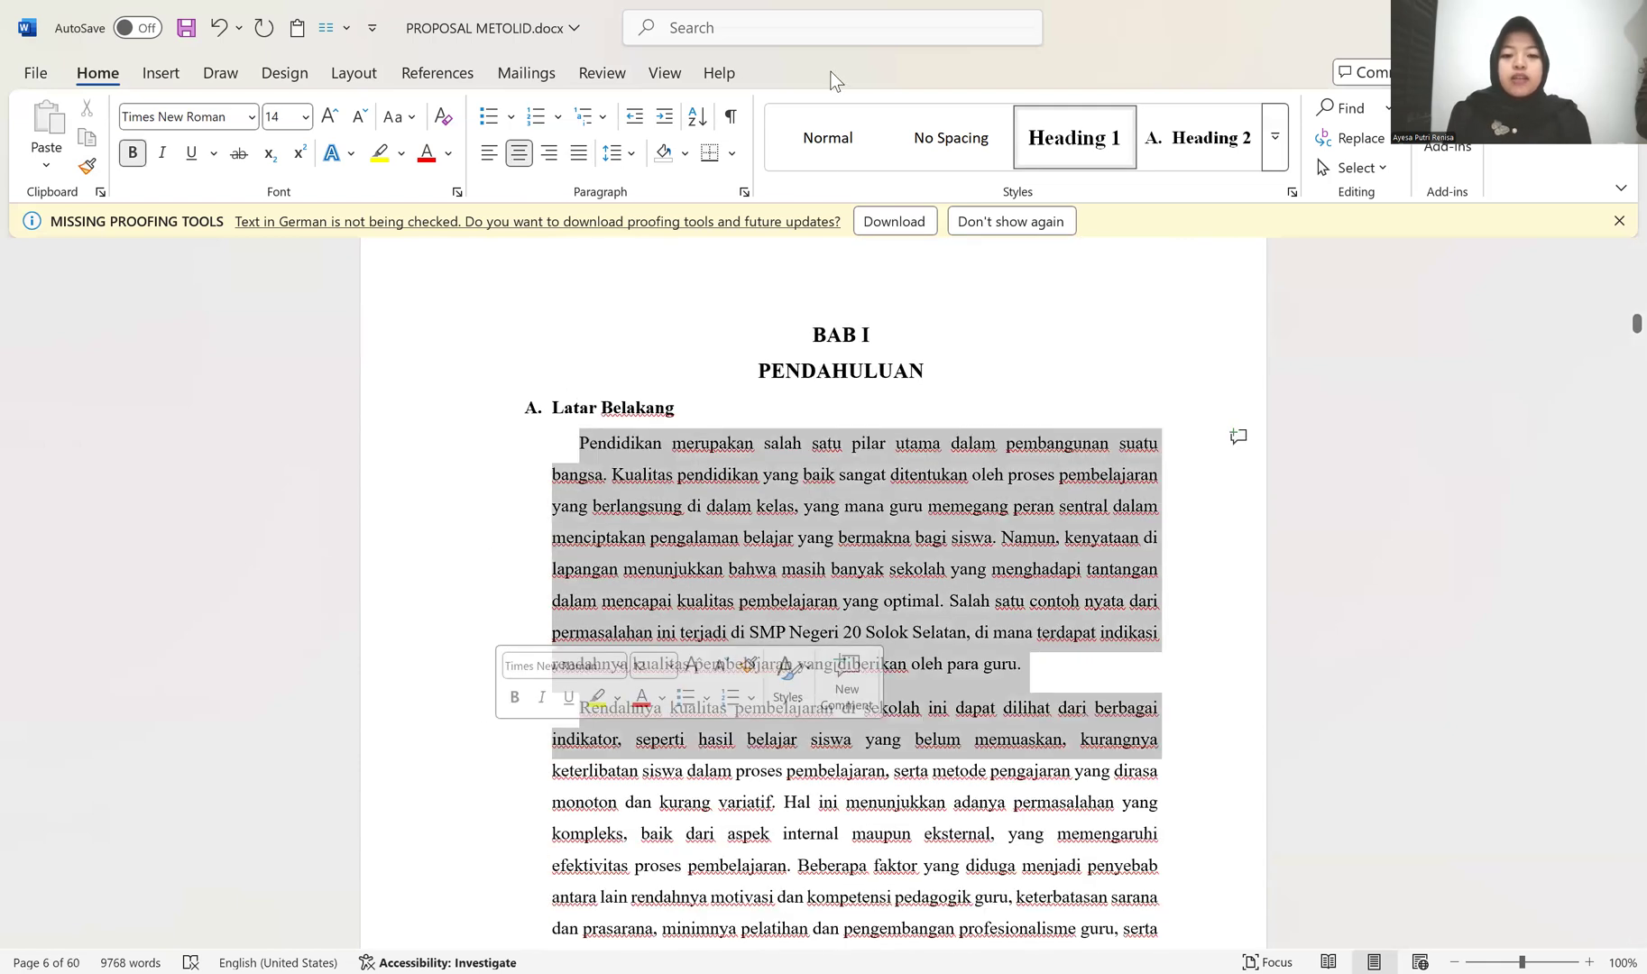
pyautogui.click(621, 153)
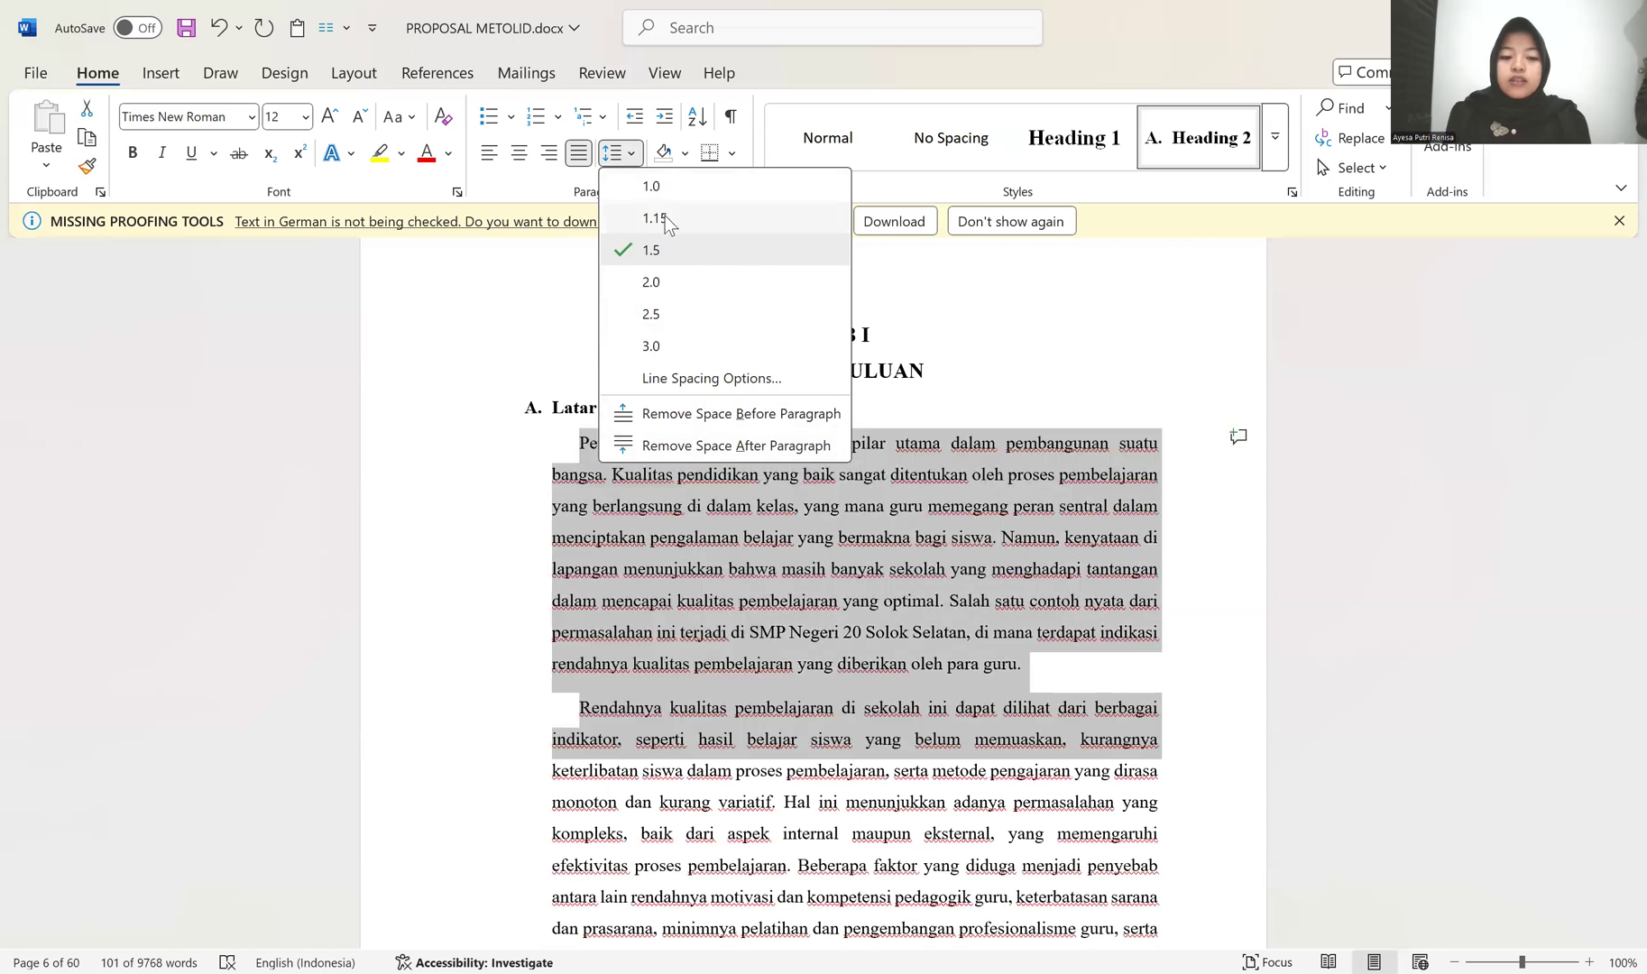
pyautogui.click(707, 447)
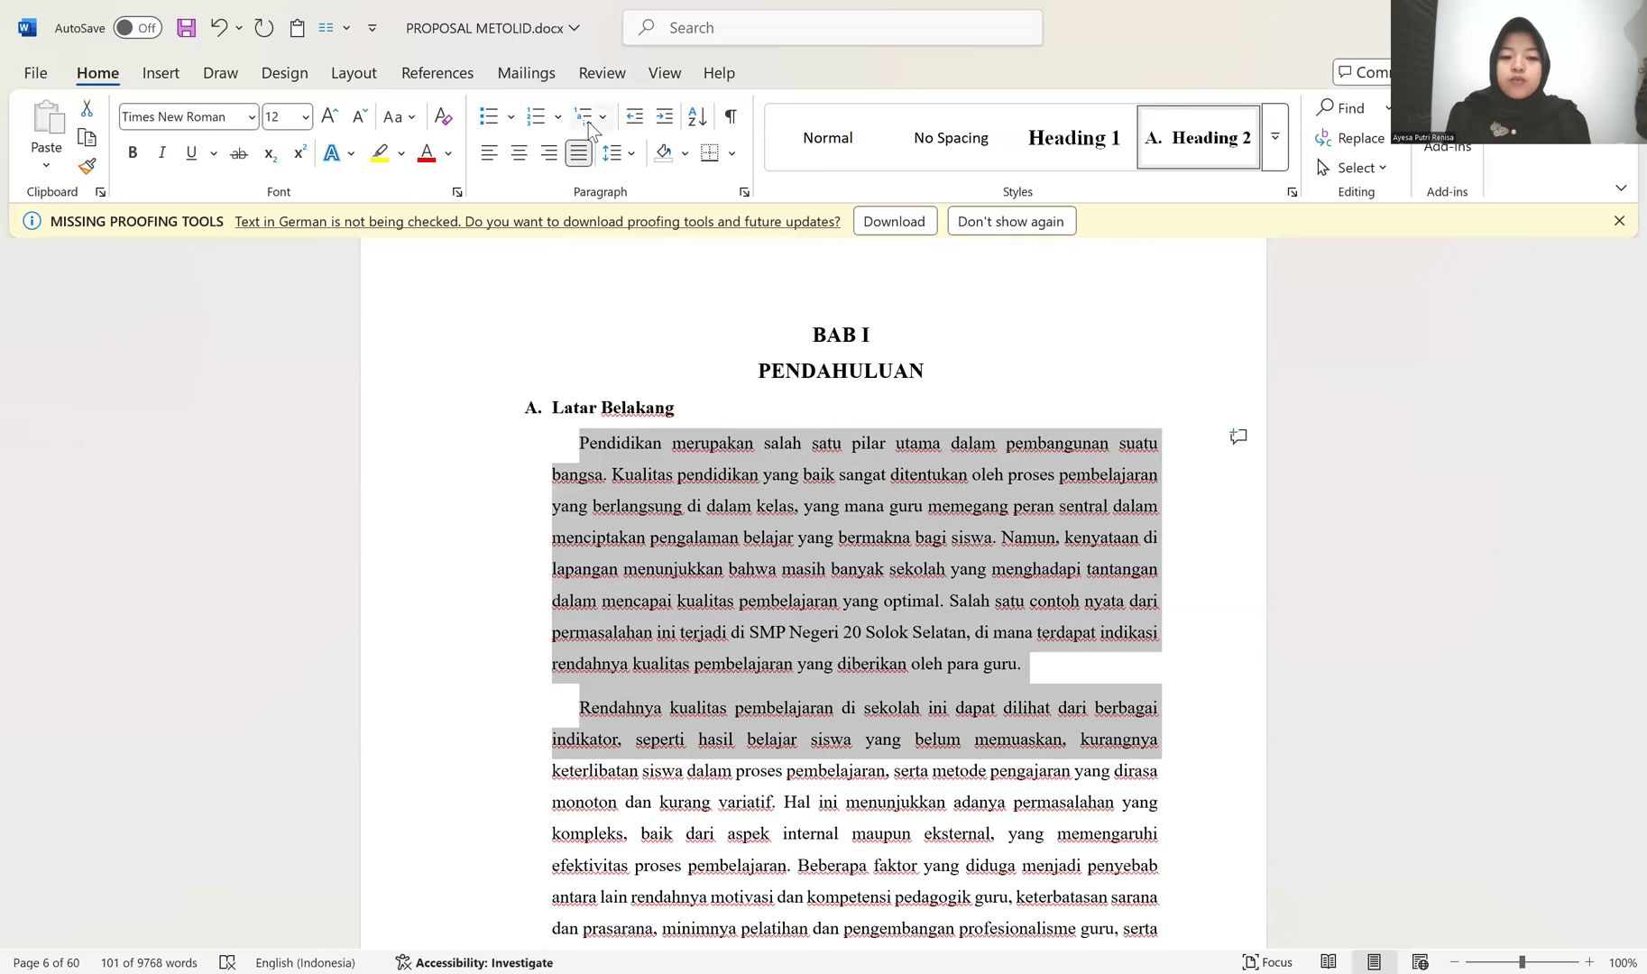
pyautogui.click(631, 158)
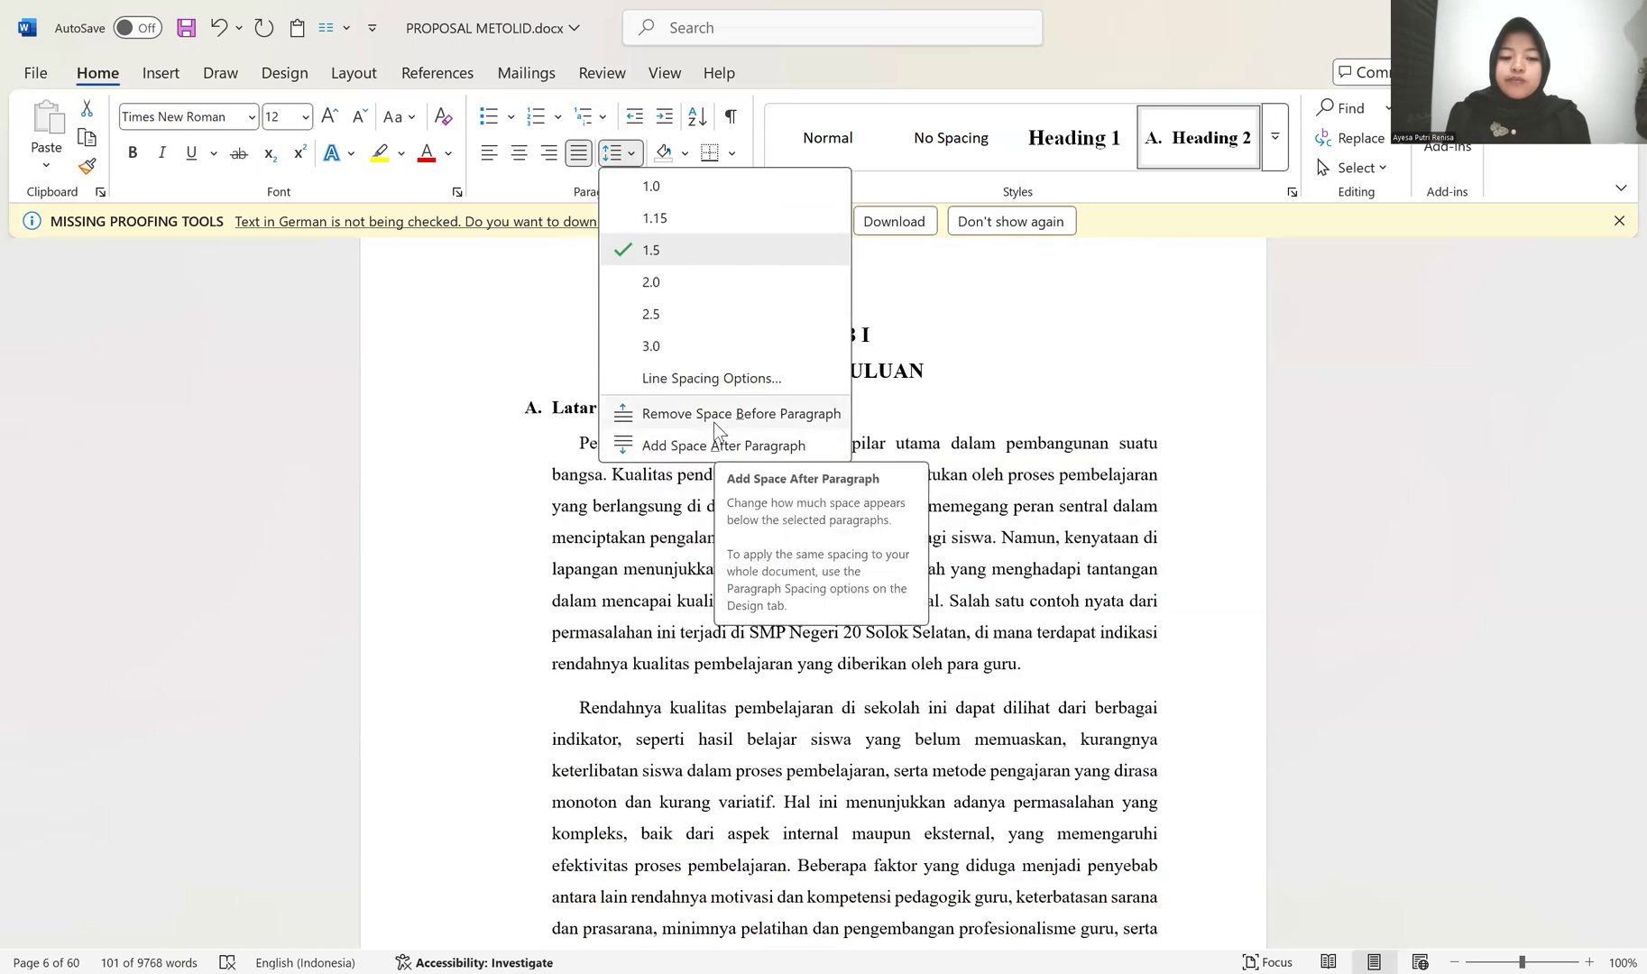
pyautogui.click(713, 417)
pyautogui.scroll(-3, 893, 497)
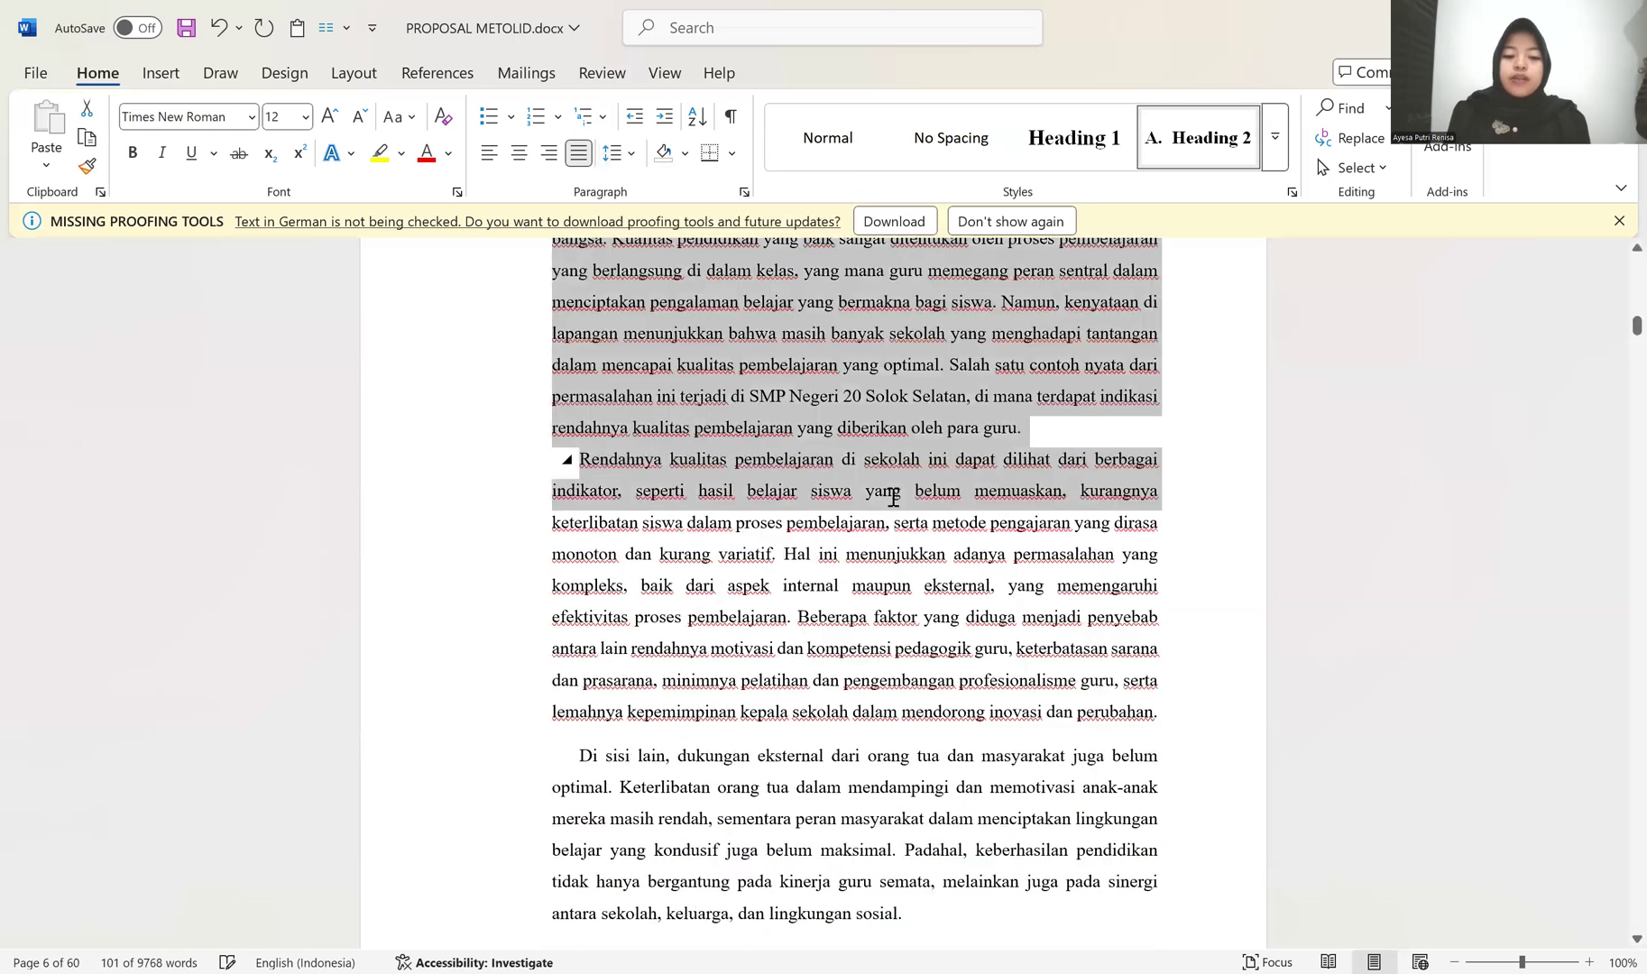
pyautogui.scroll(-4, 893, 498)
pyautogui.scroll(4, 889, 489)
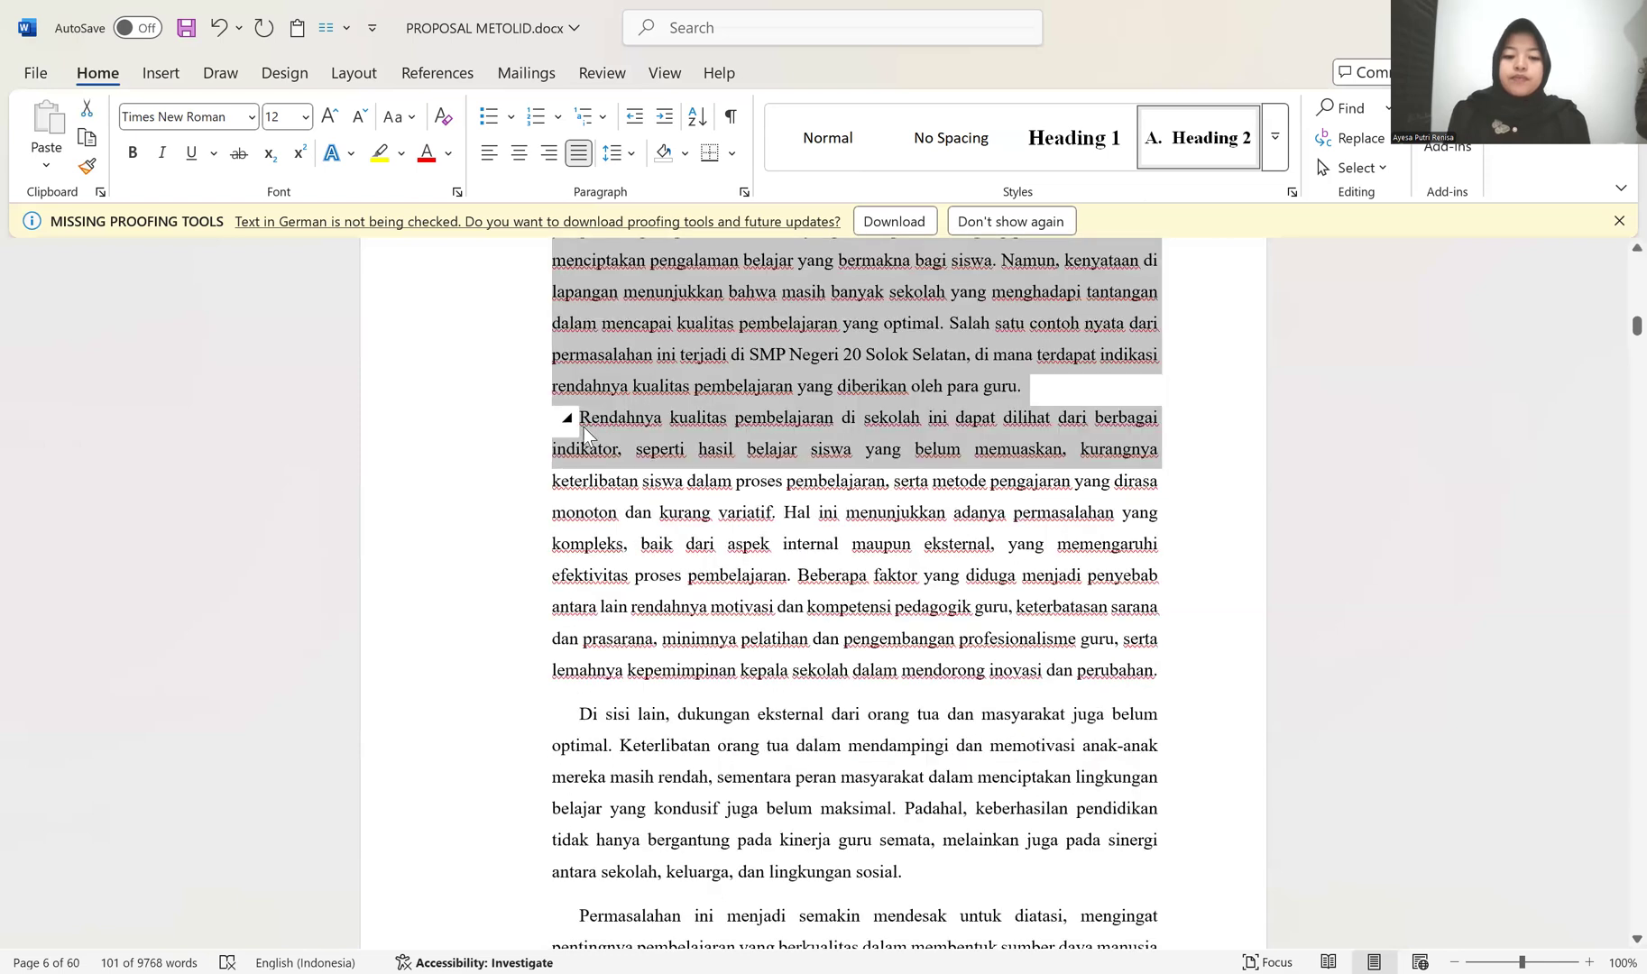
# Step: Copy the formatting of the paragraphs without extra spacing to the "Di sisi lain", "Permasalahan ini" and "Melalui penelitian ini" paragraphs
pyautogui.click(87, 166)
pyautogui.scroll(-2, 566, 577)
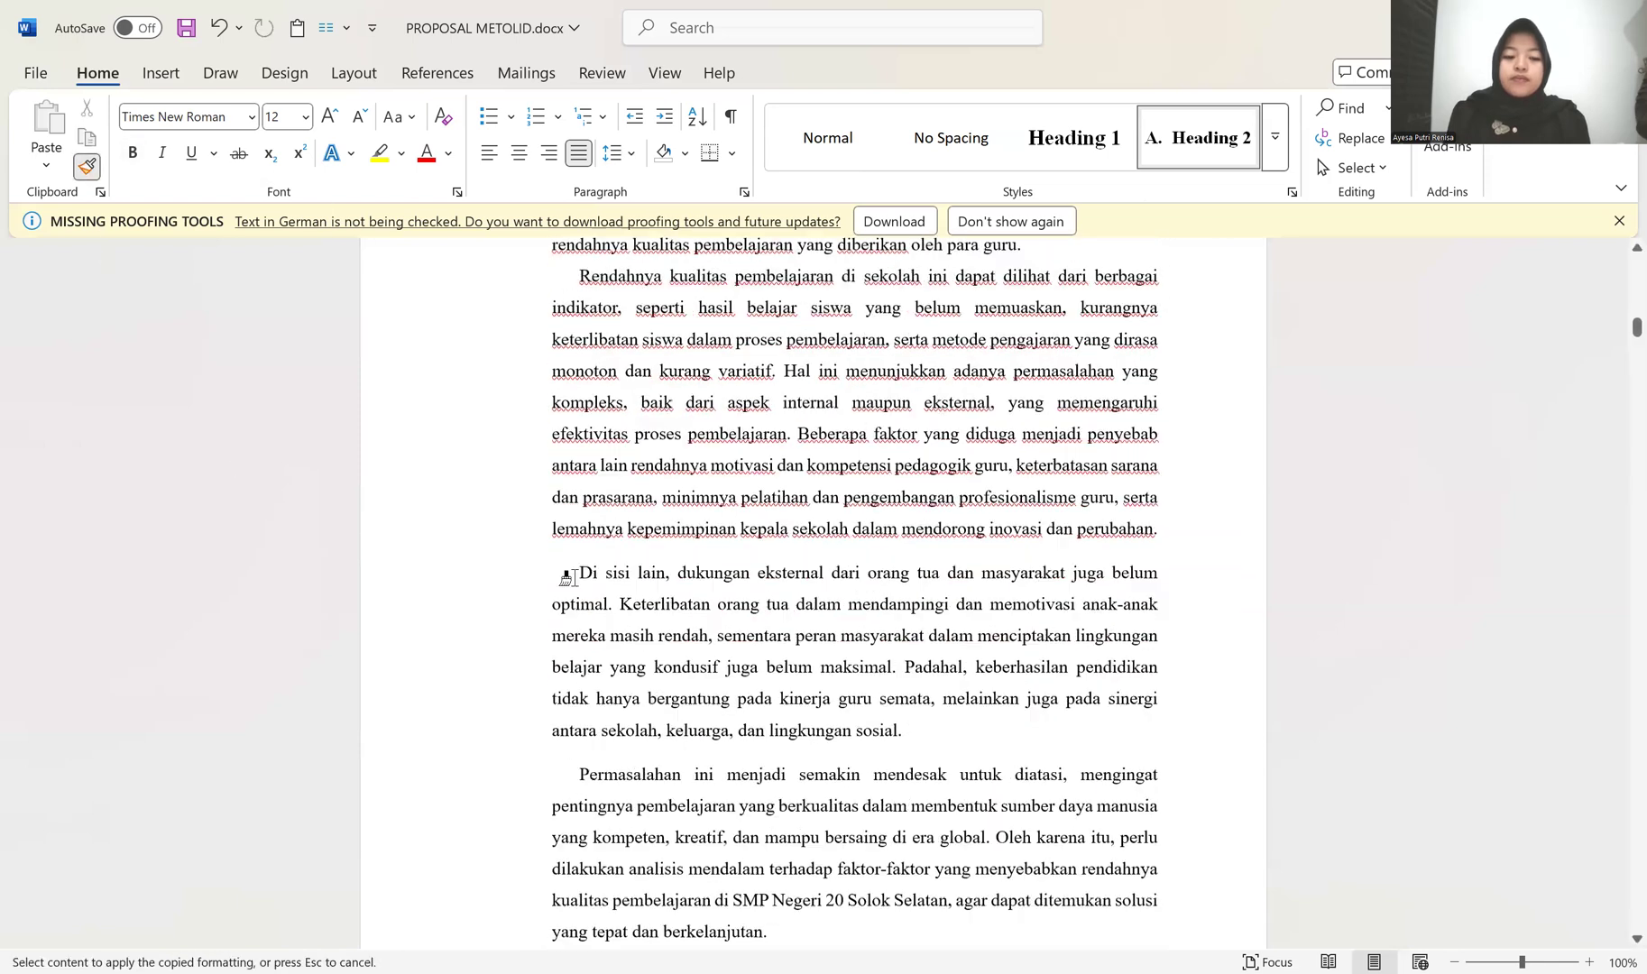
pyautogui.scroll(-2, 441, 449)
pyautogui.moveTo(441, 448); pyautogui.dragTo(457, 732)
pyautogui.scroll(-1, 512, 628)
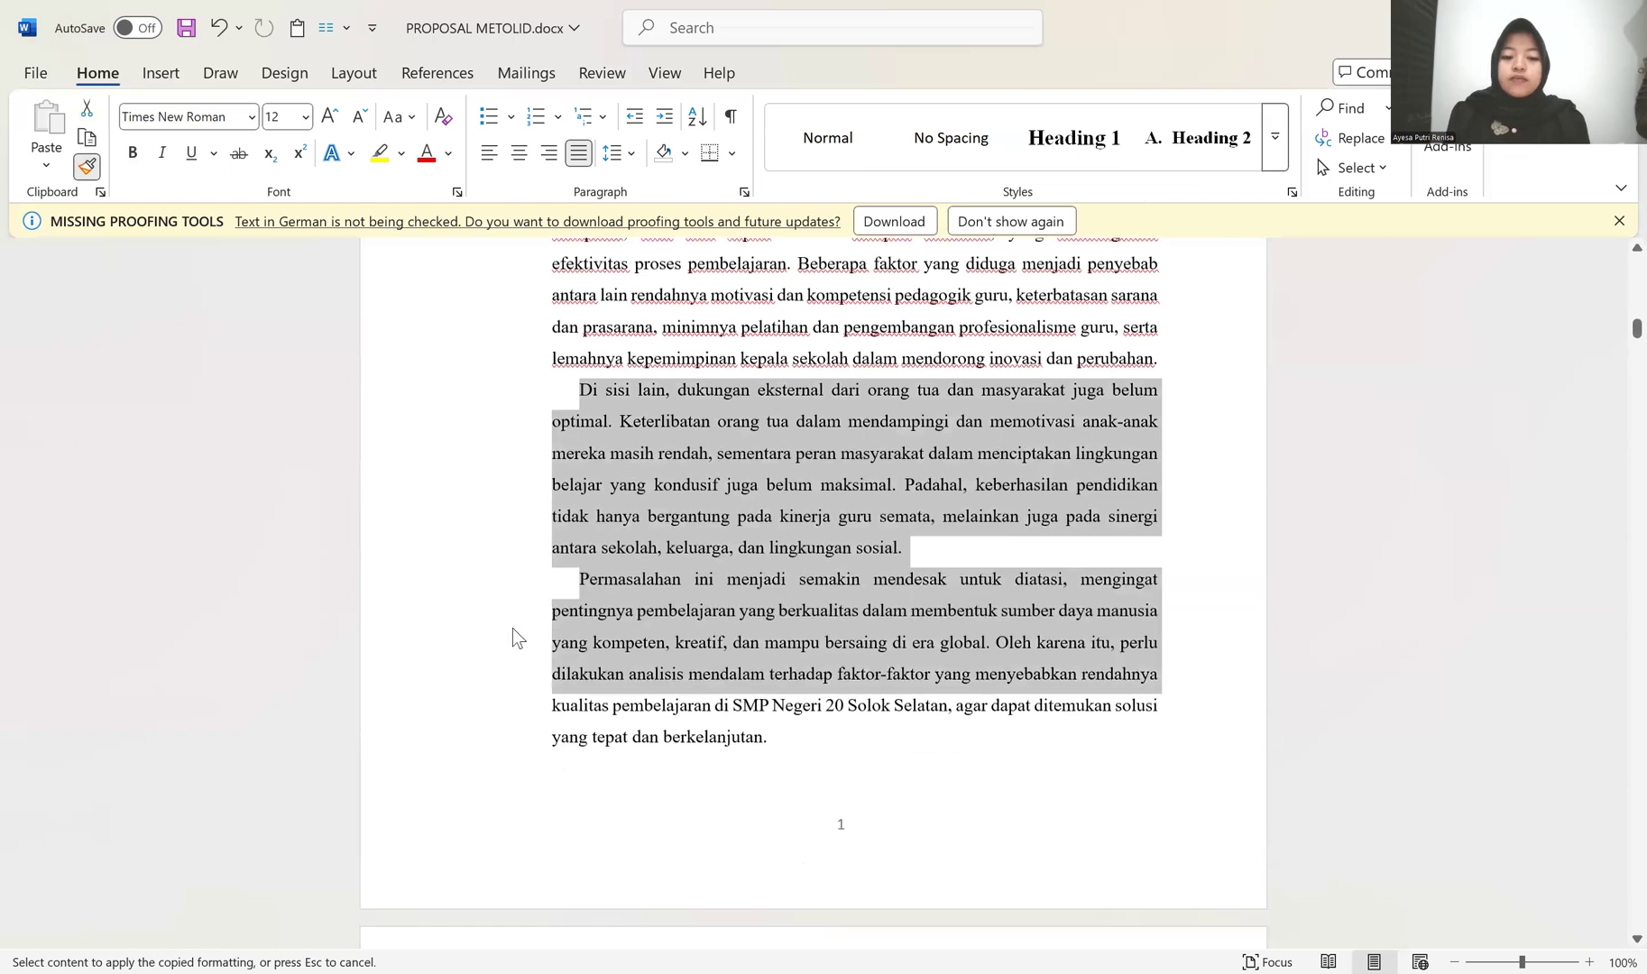
pyautogui.moveTo(483, 349); pyautogui.dragTo(478, 466)
pyautogui.scroll(-5, 474, 472)
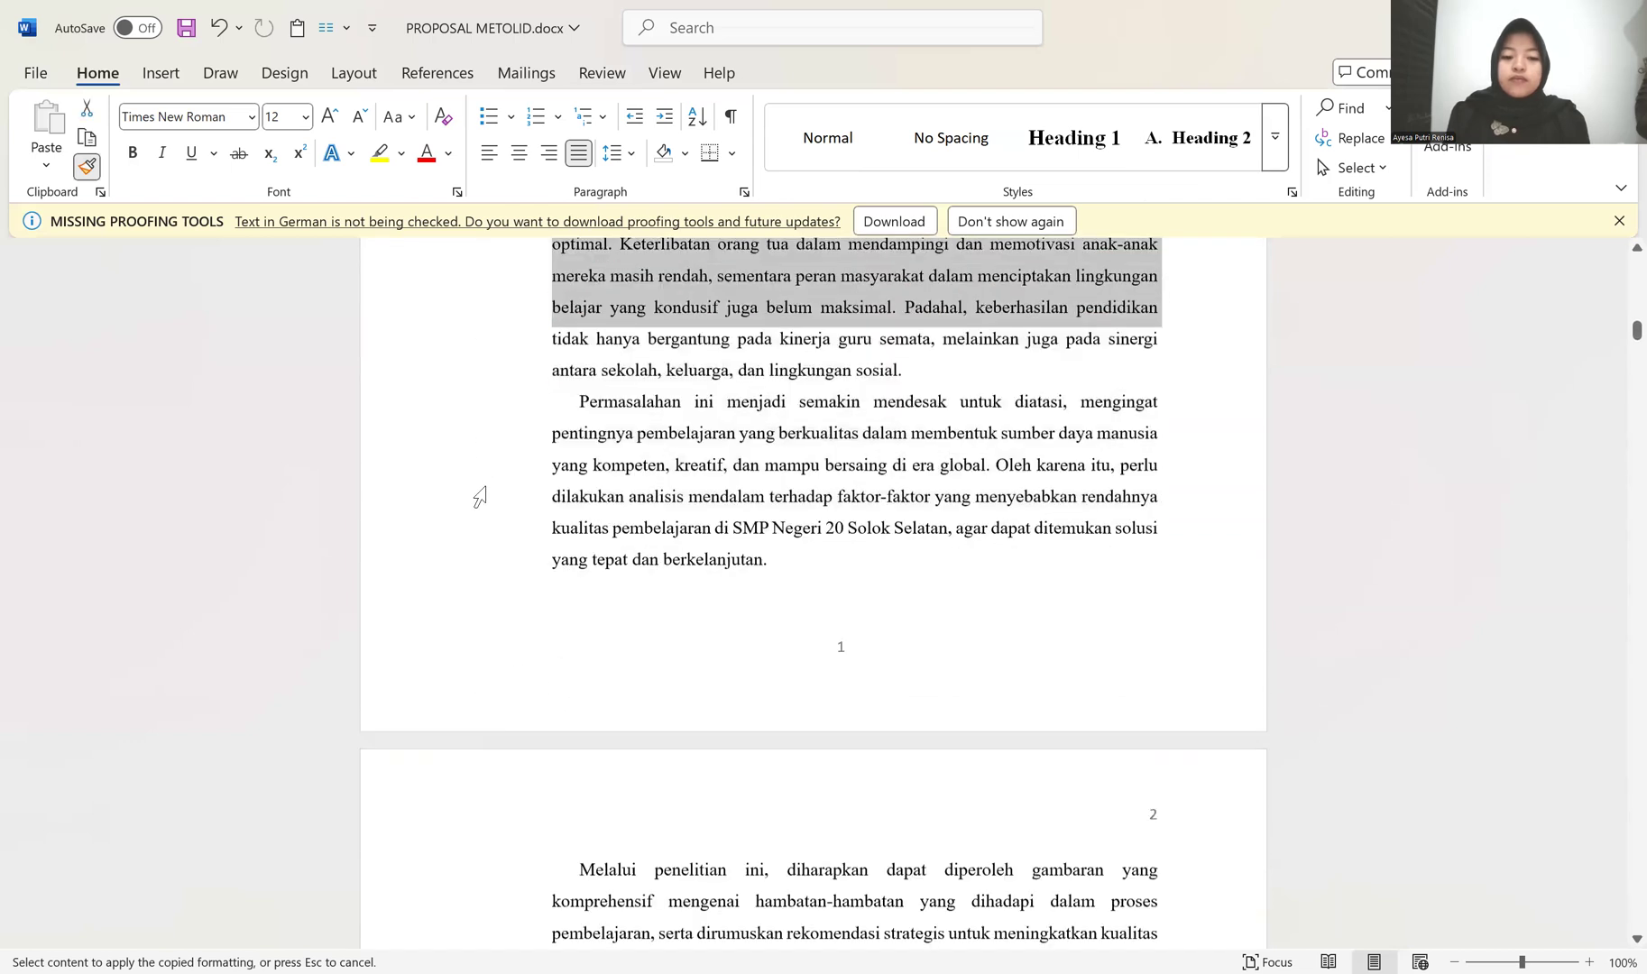
pyautogui.scroll(-1, 484, 590)
pyautogui.moveTo(501, 653); pyautogui.dragTo(525, 556)
pyautogui.scroll(9, 510, 498)
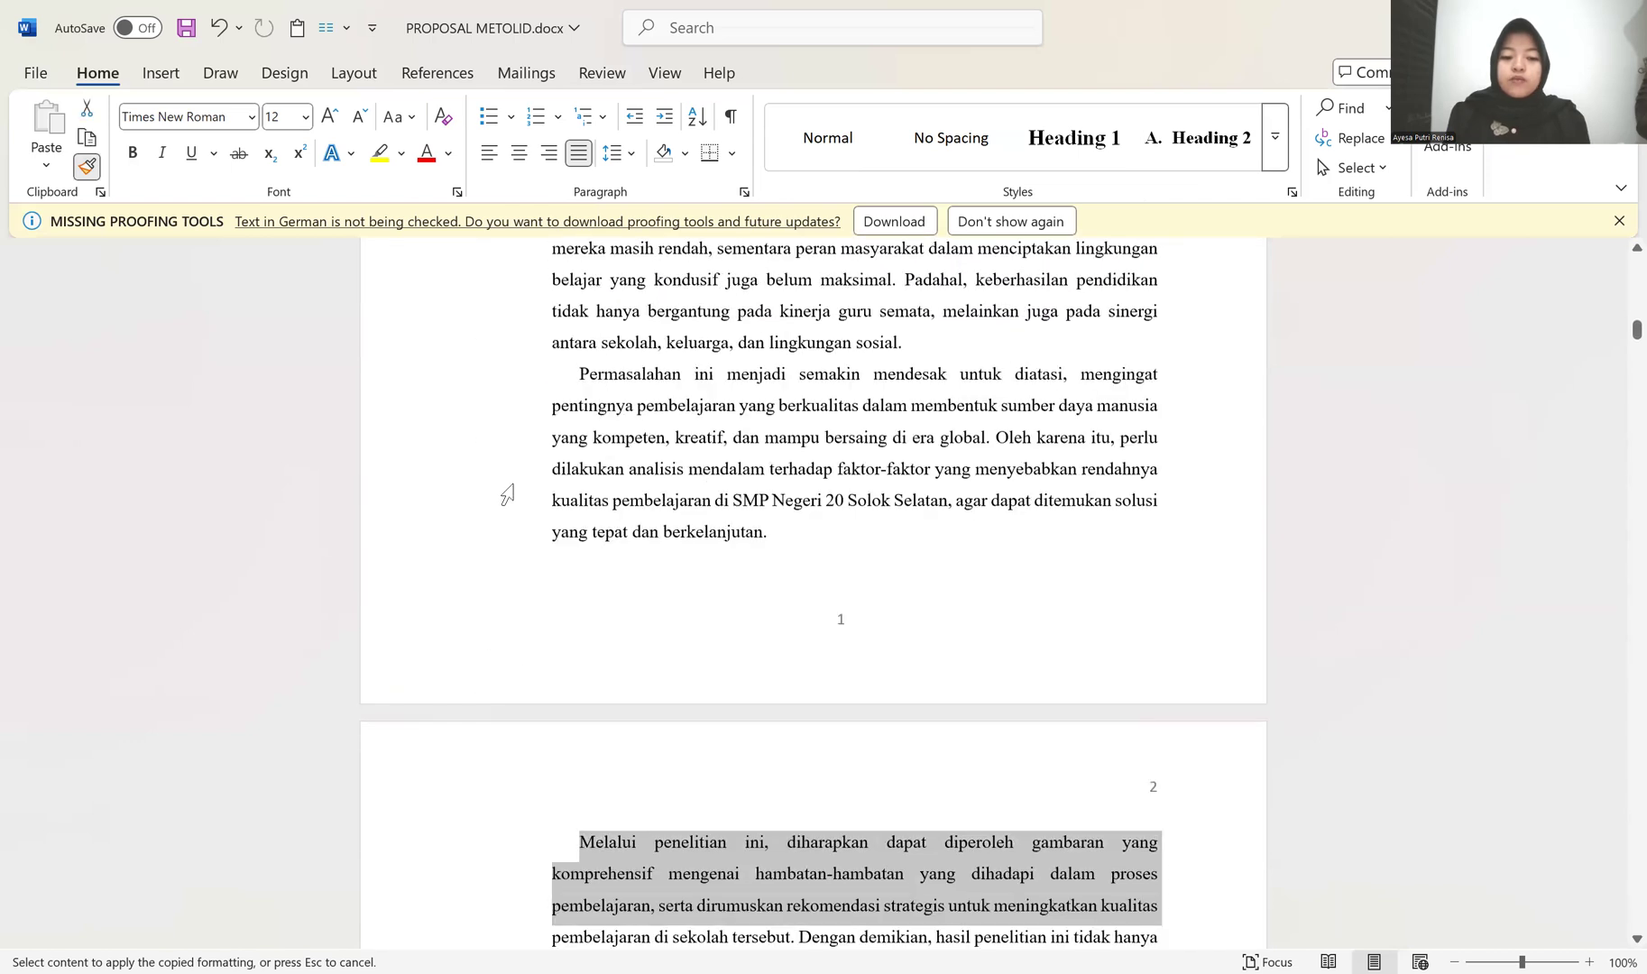
# Step: Stop painting the copied formatting and insert a blank line between the PENDAHULUAN title and the Latar Belakang heading
pyautogui.scroll(7, 919, 447)
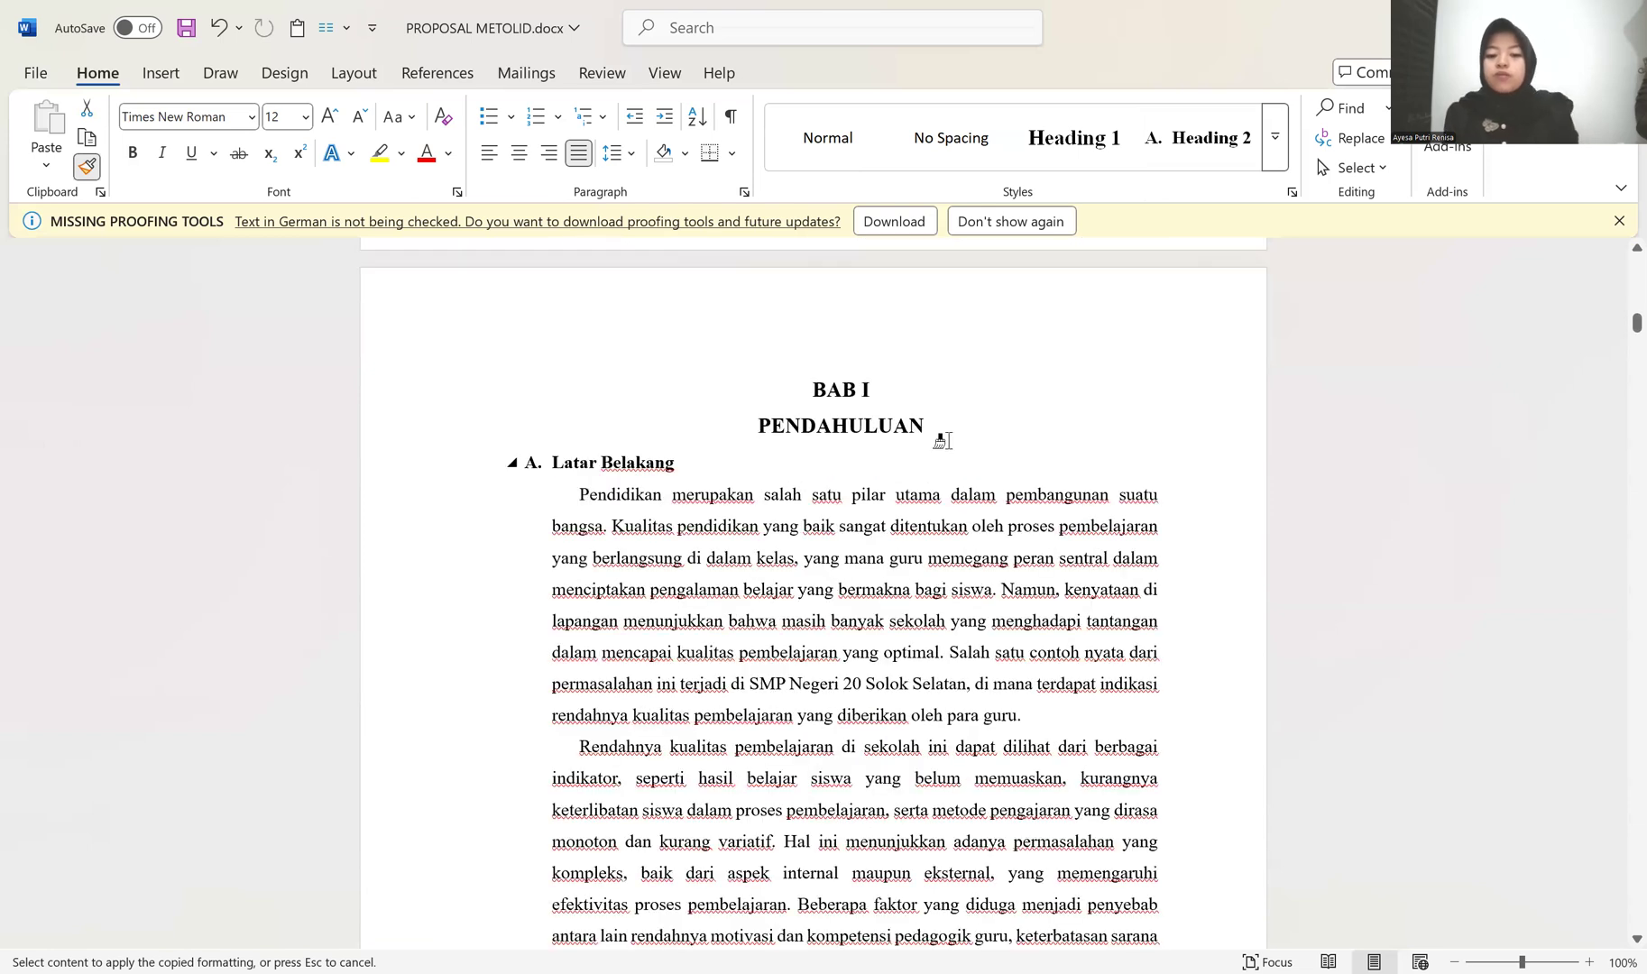
pyautogui.click(941, 440)
pyautogui.hotkey('ctrl', 'z')
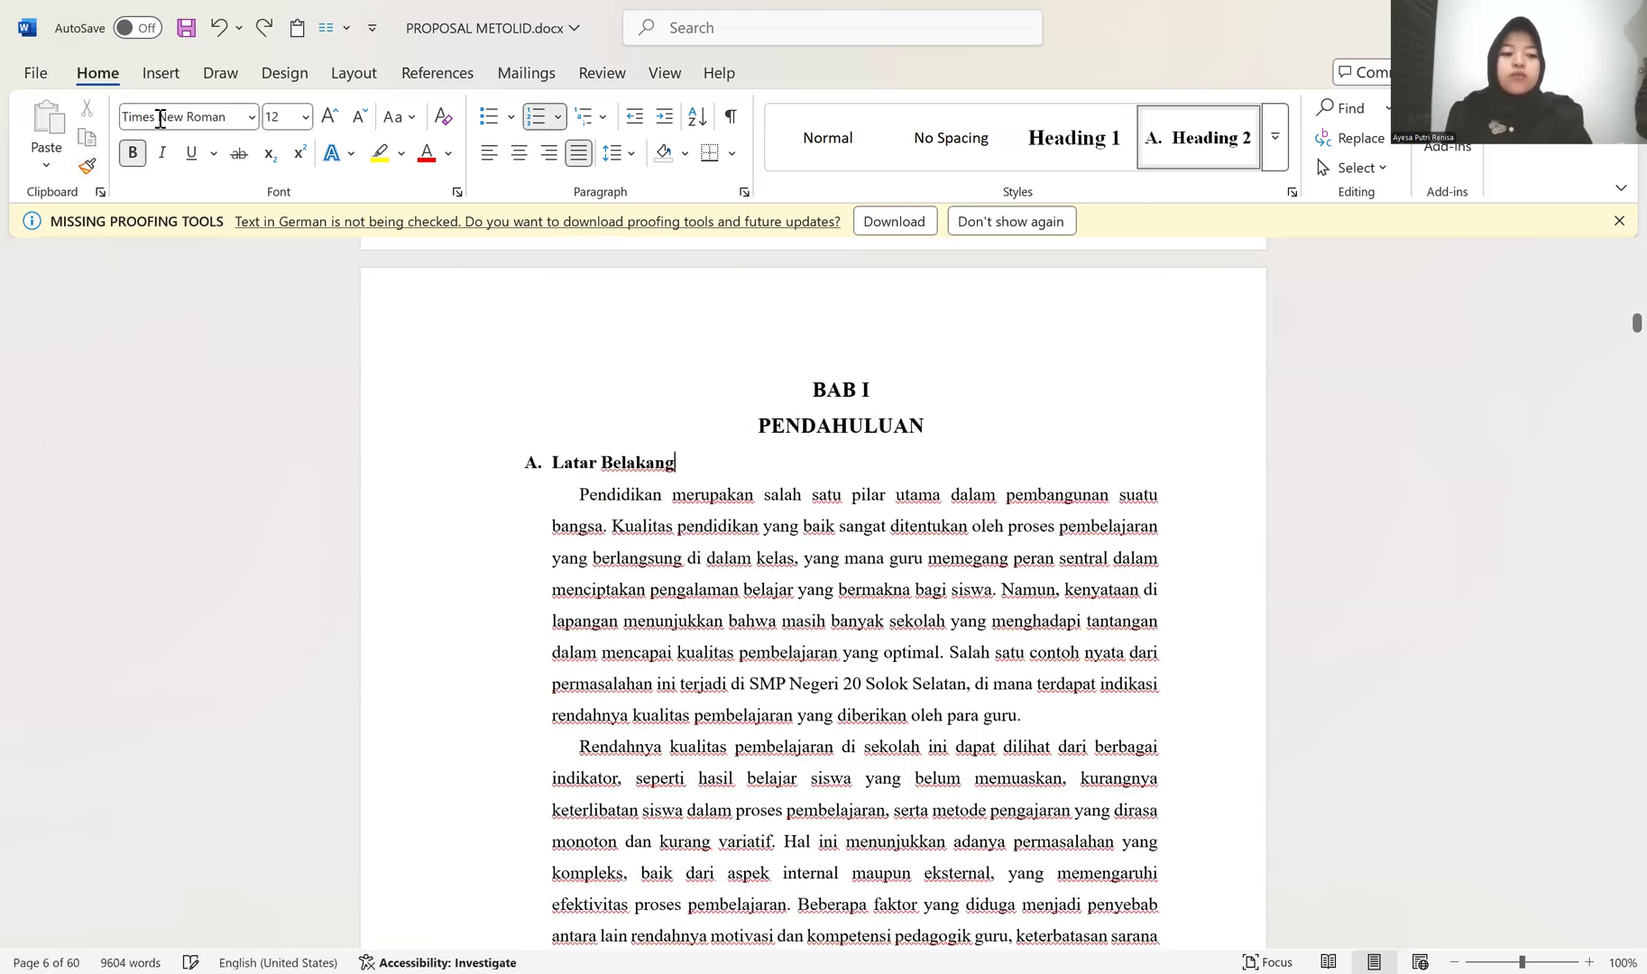
pyautogui.click(1045, 436)
pyautogui.press('Return')
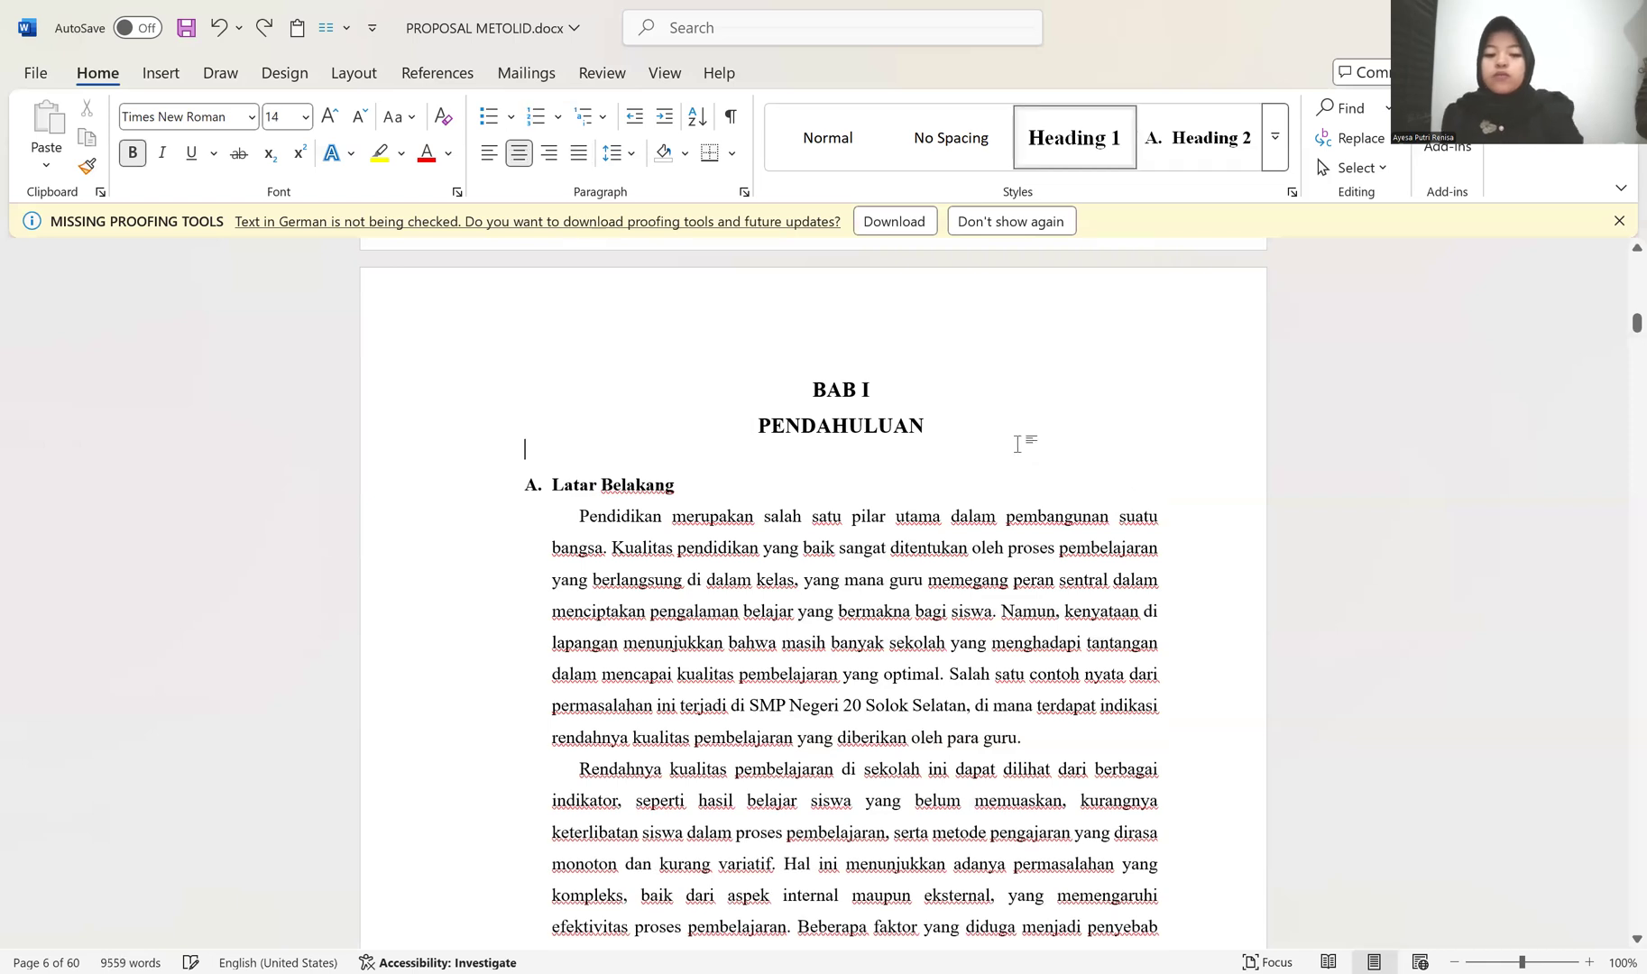
# Step: Apply the lettered Heading 2 style to the Fokus Penelitian title
pyautogui.scroll(-11, 845, 483)
pyautogui.scroll(-7, 836, 476)
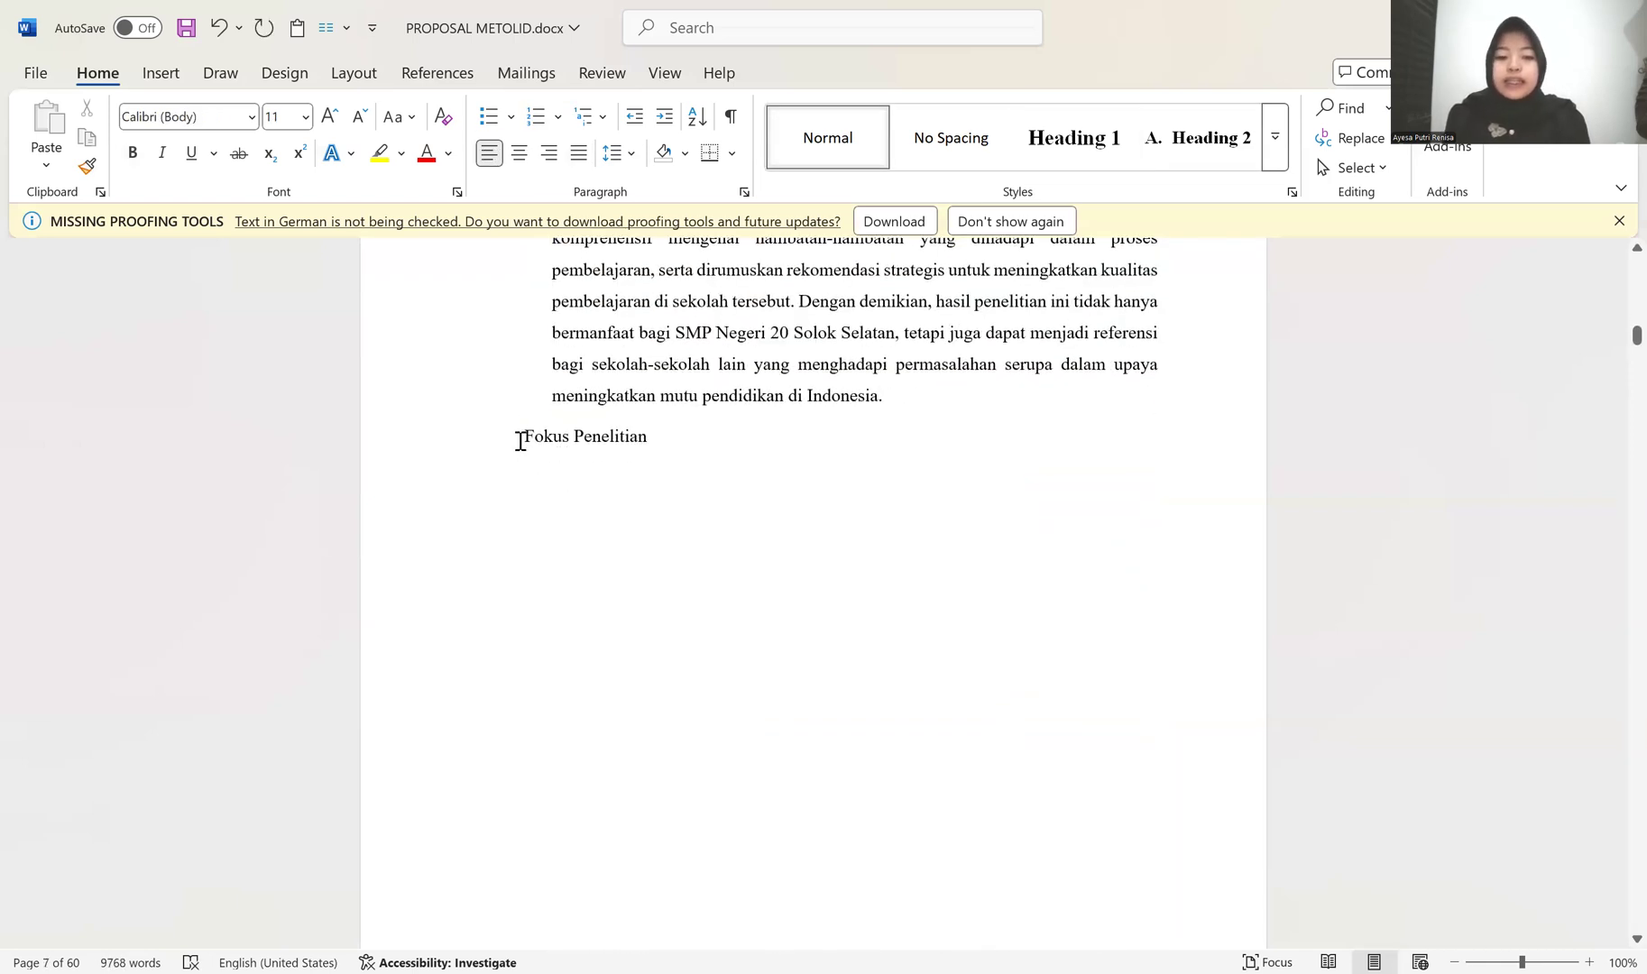
pyautogui.click(445, 449)
pyautogui.click(1215, 152)
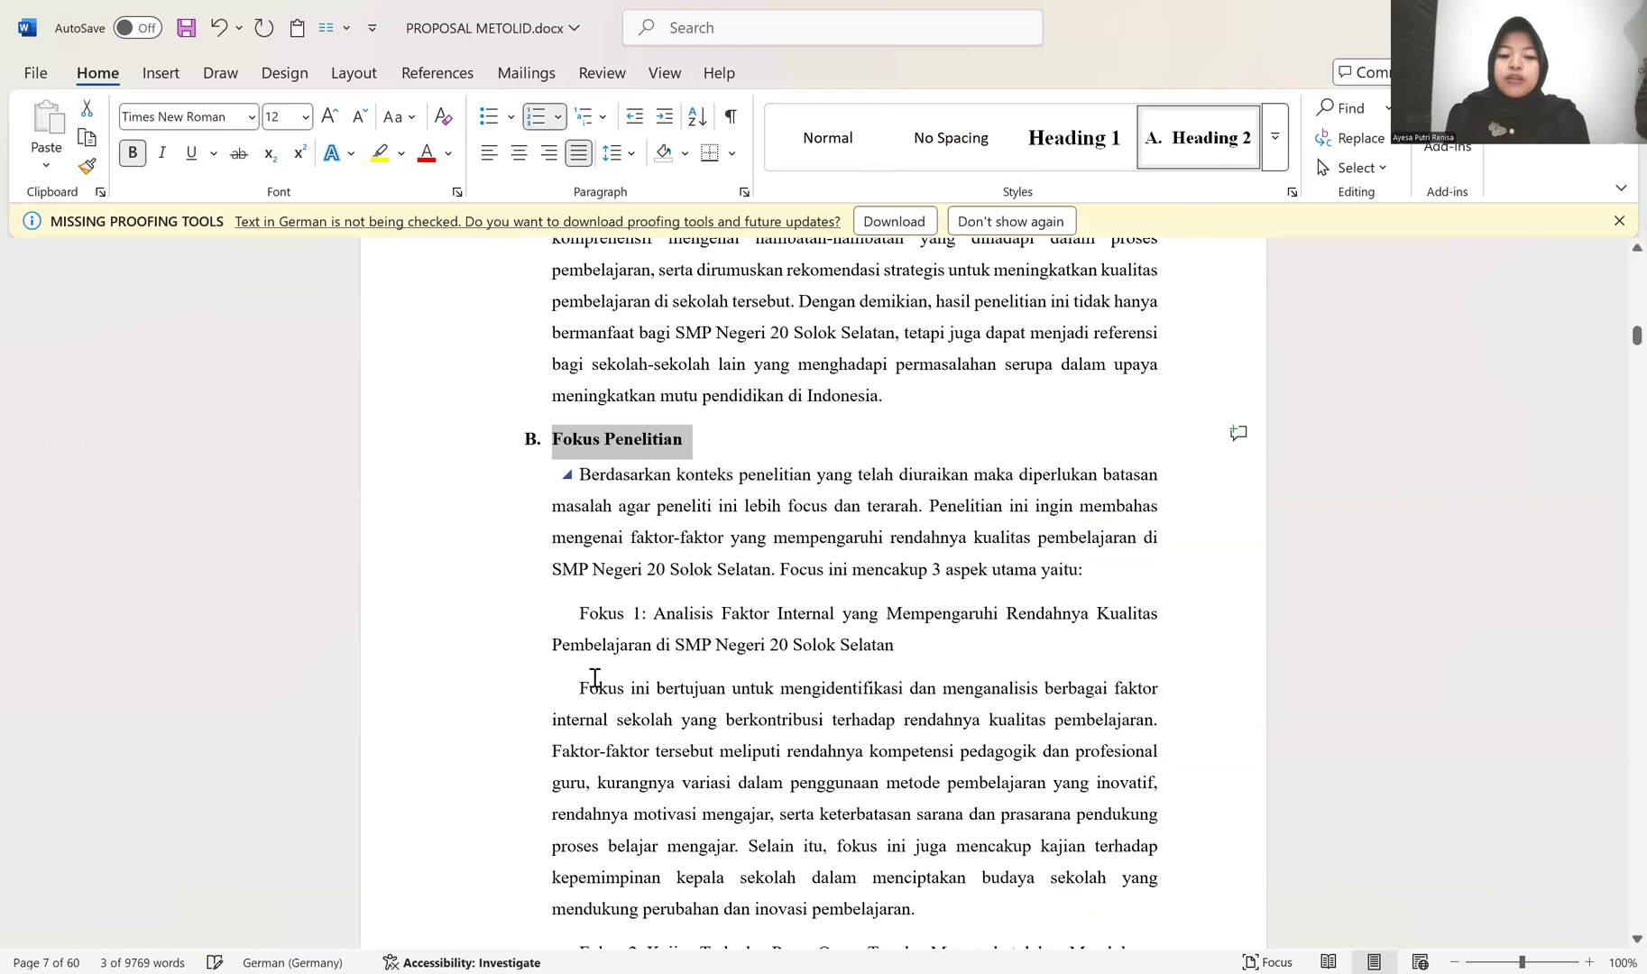
# Step: Try to copy the formatting of the "Melalui penelitian ini" paragraph onto the paragraphs under Fokus Penelitian
pyautogui.scroll(3, 627, 422)
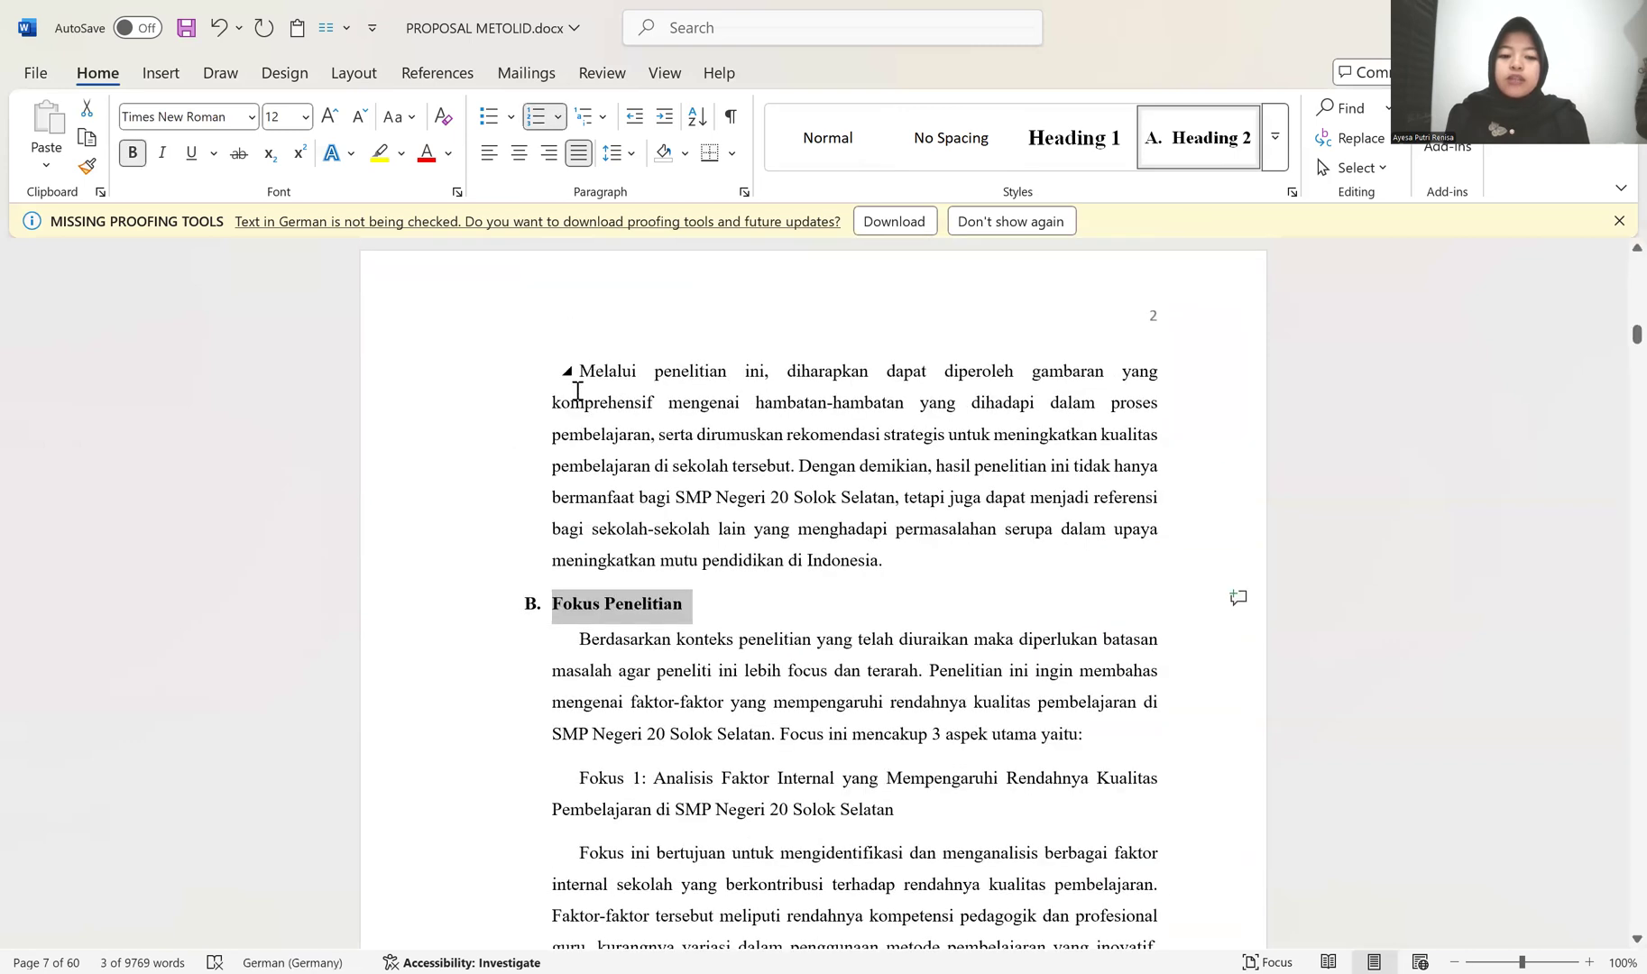
pyautogui.scroll(-4, 777, 697)
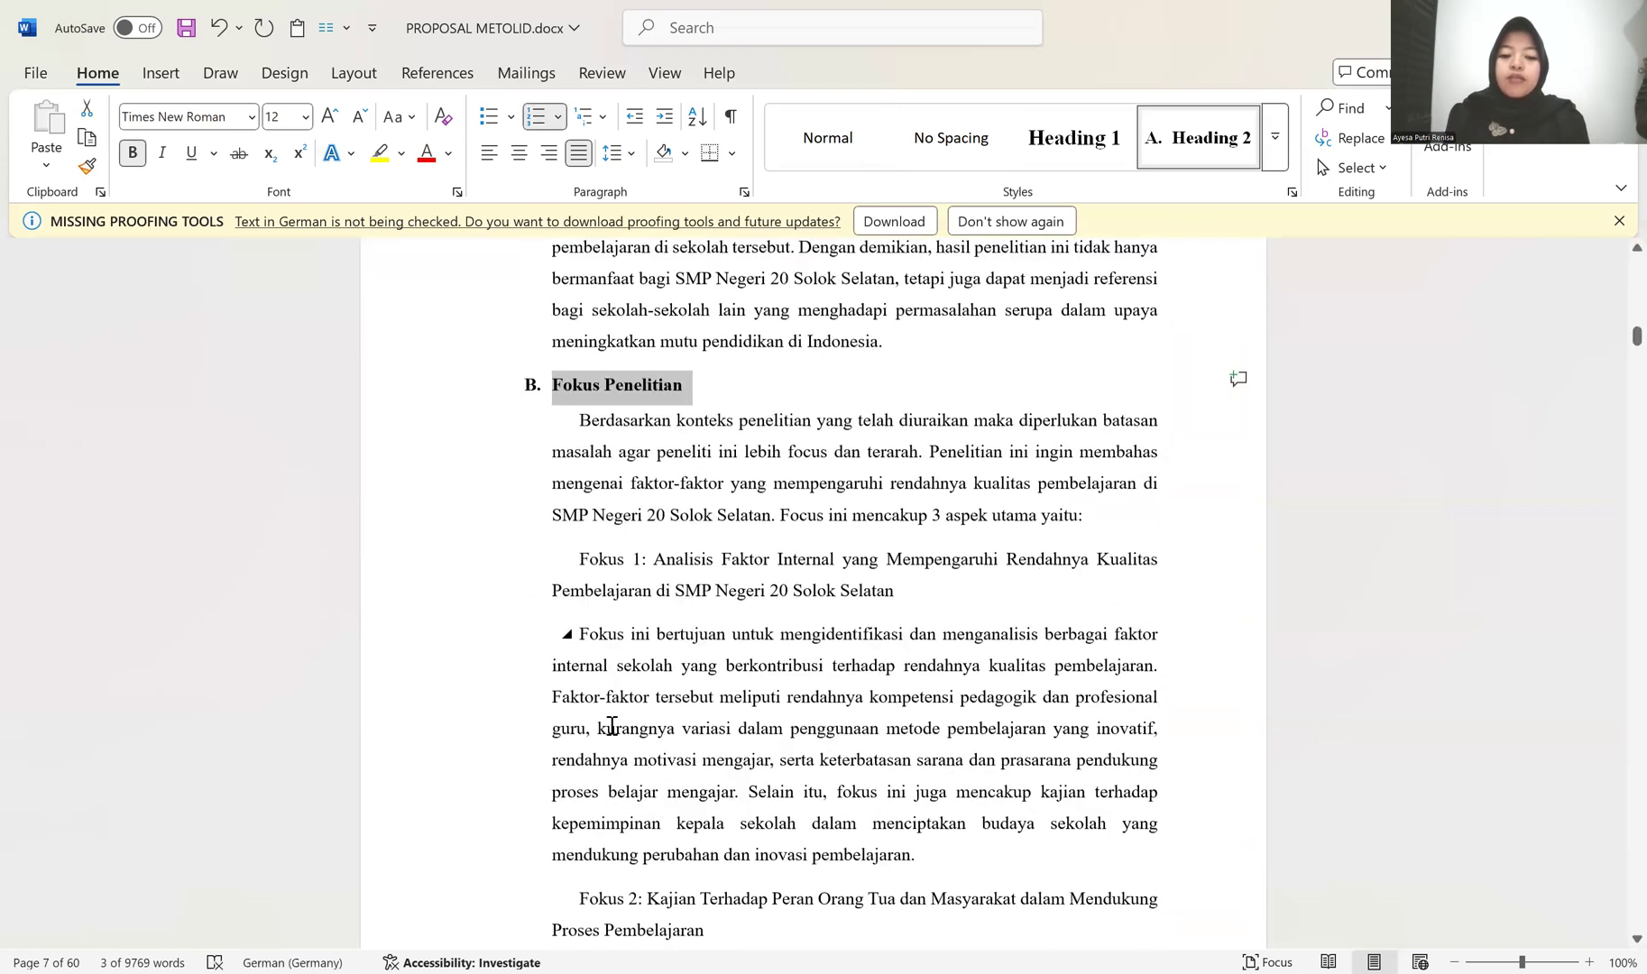
pyautogui.scroll(4, 630, 722)
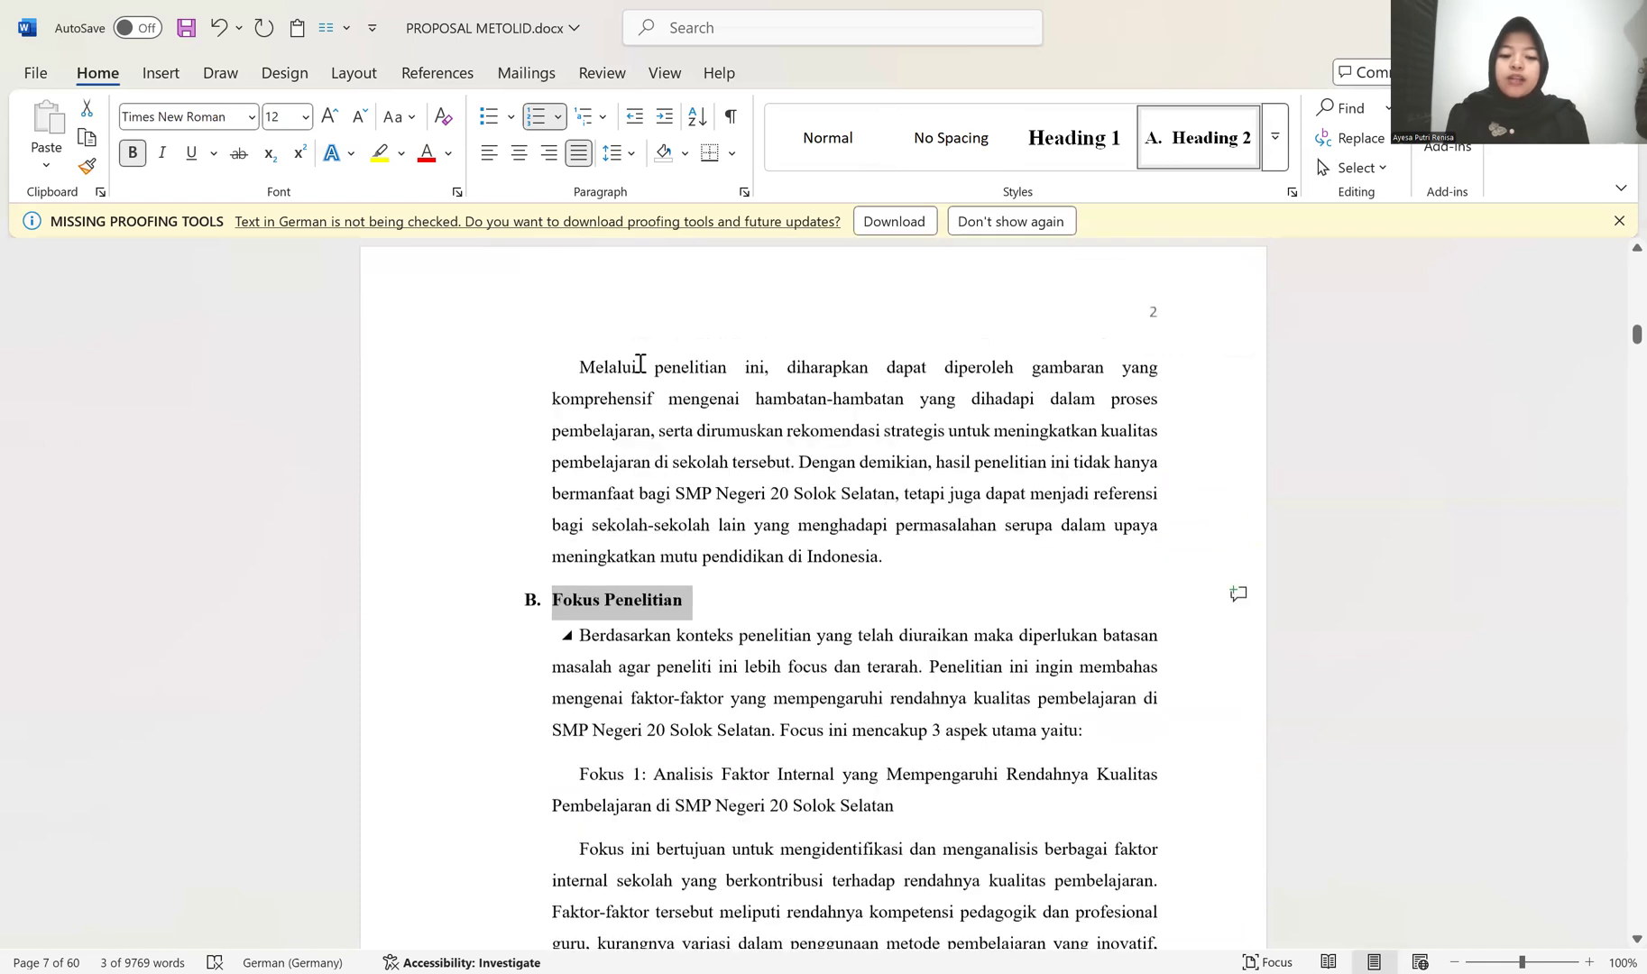
pyautogui.click(581, 367)
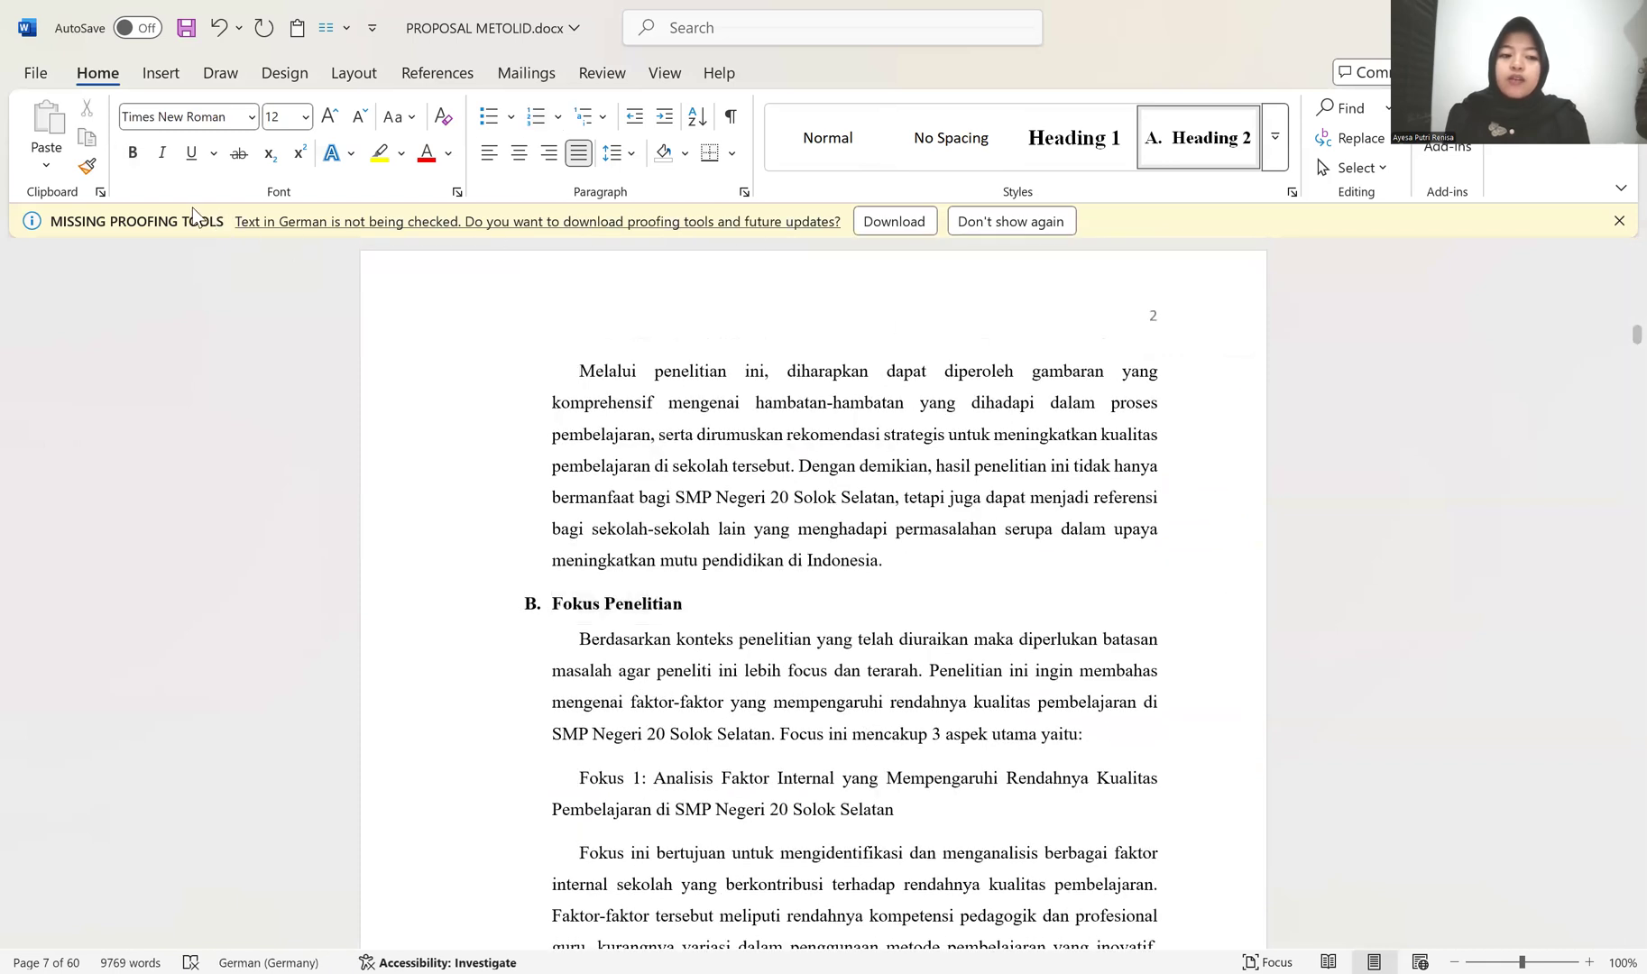
pyautogui.click(86, 166)
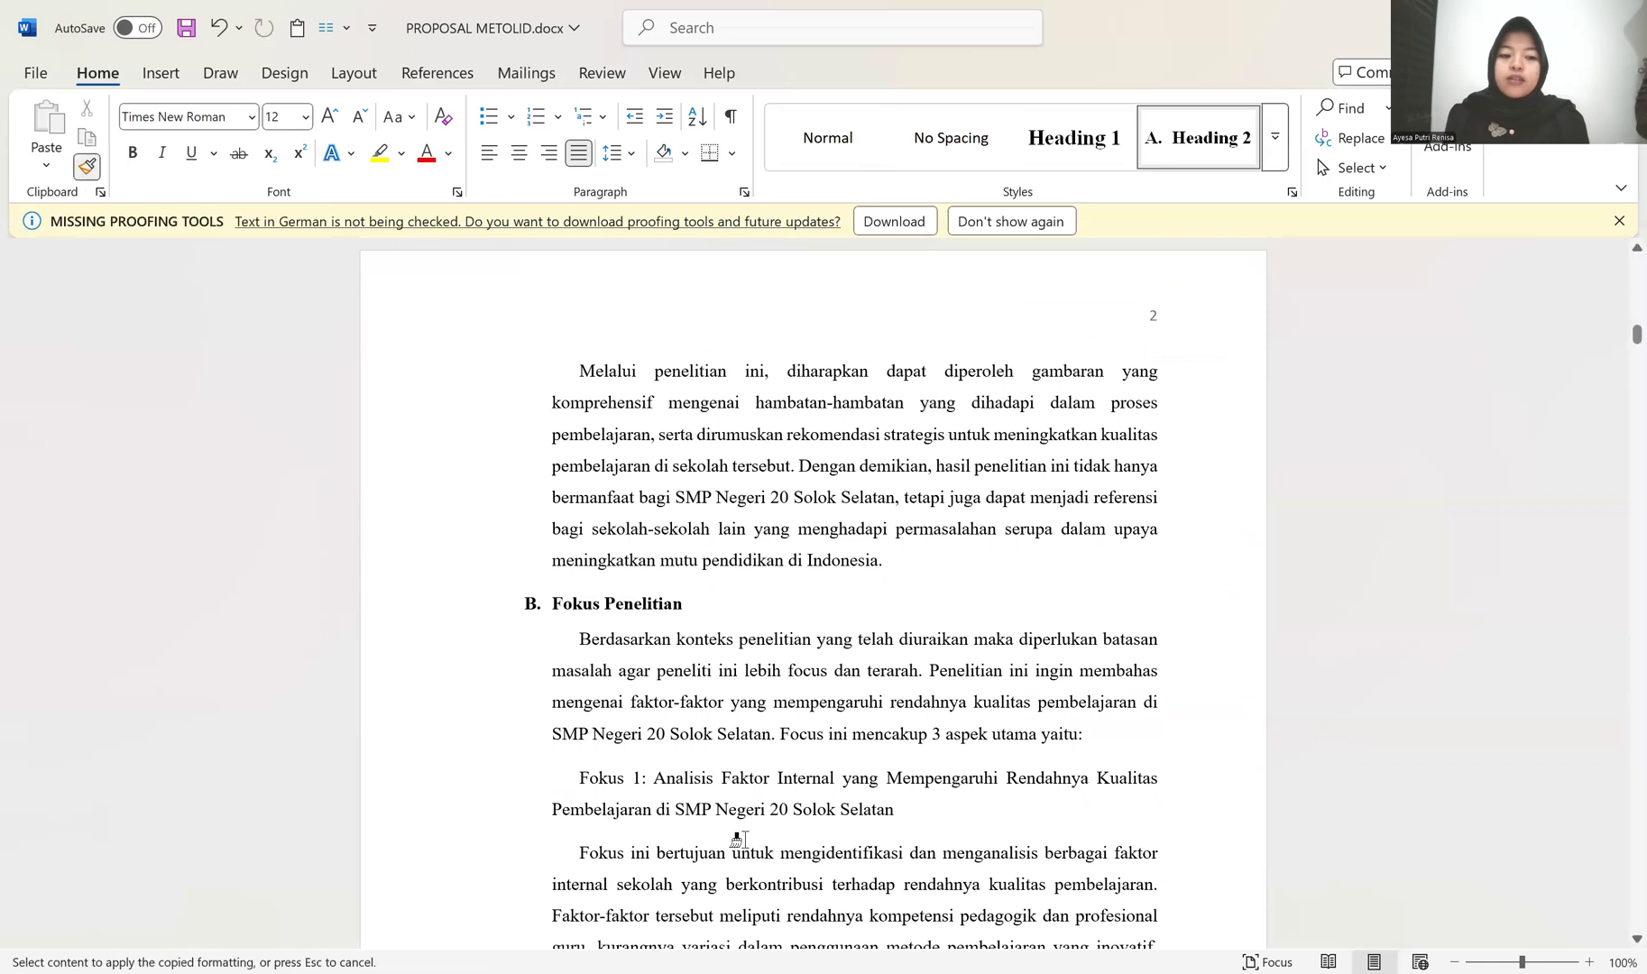
pyautogui.scroll(-3, 528, 541)
pyautogui.moveTo(422, 490)
pyautogui.mouseDown()
pyautogui.moveTo(442, 887)
pyautogui.moveTo(536, 790)
pyautogui.moveTo(500, 577)
pyautogui.moveTo(489, 684)
pyautogui.moveTo(530, 884)
pyautogui.mouseUp()
pyautogui.scroll(-5, 537, 790)
pyautogui.scroll(3, 552, 762)
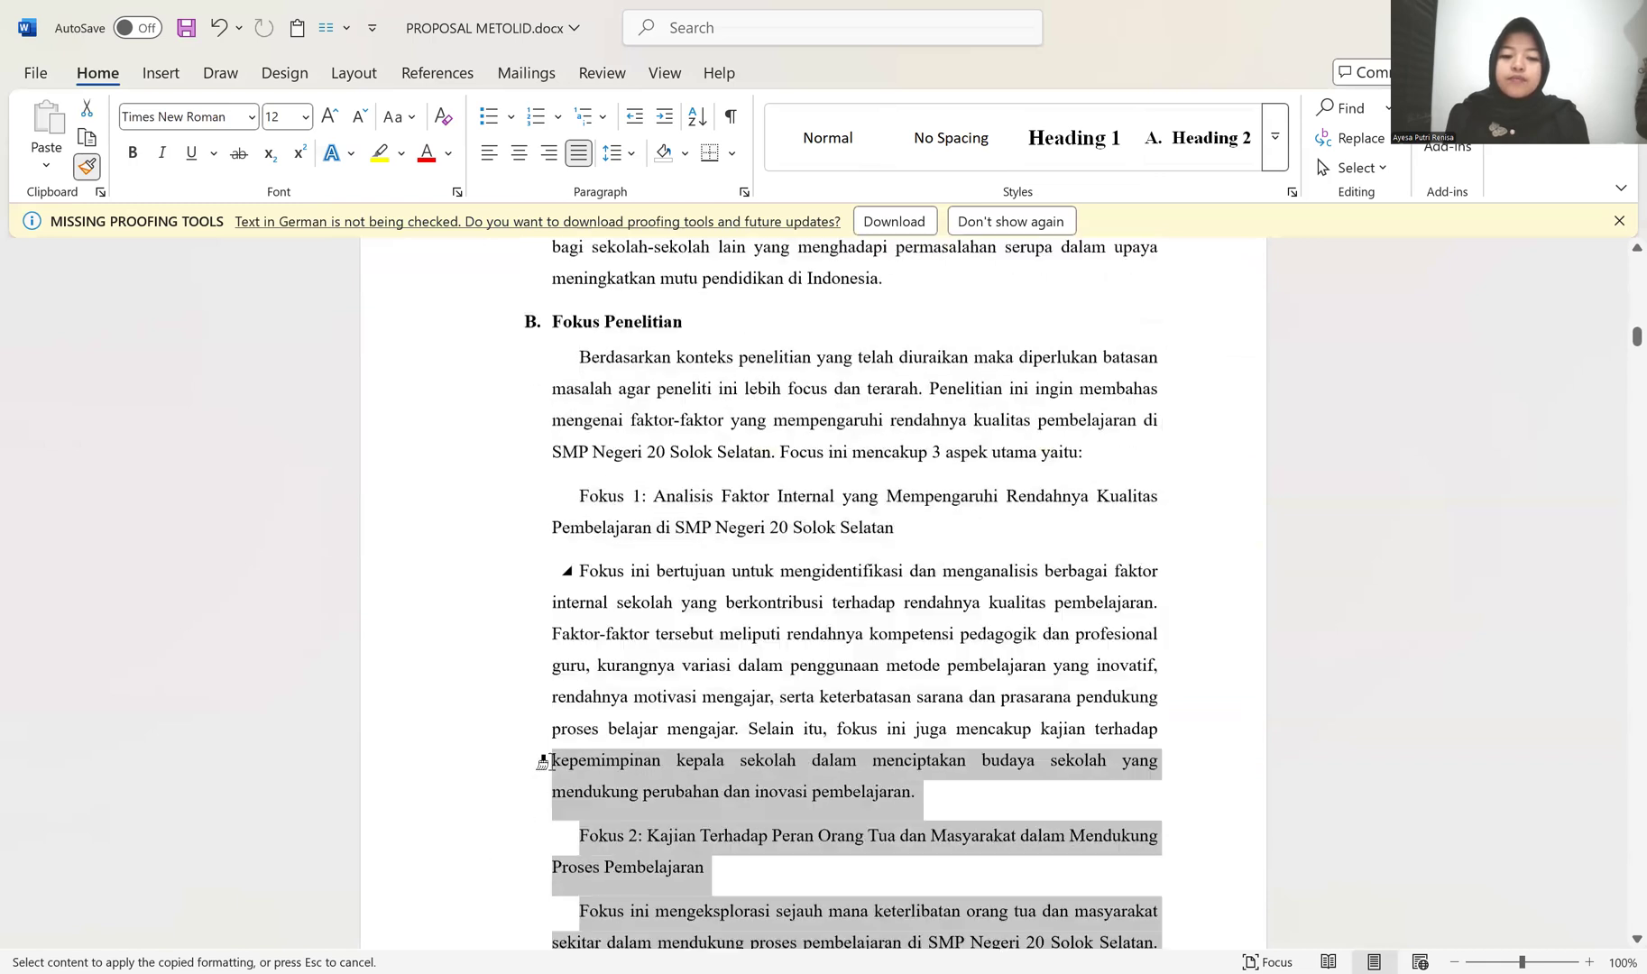
pyautogui.scroll(2, 582, 671)
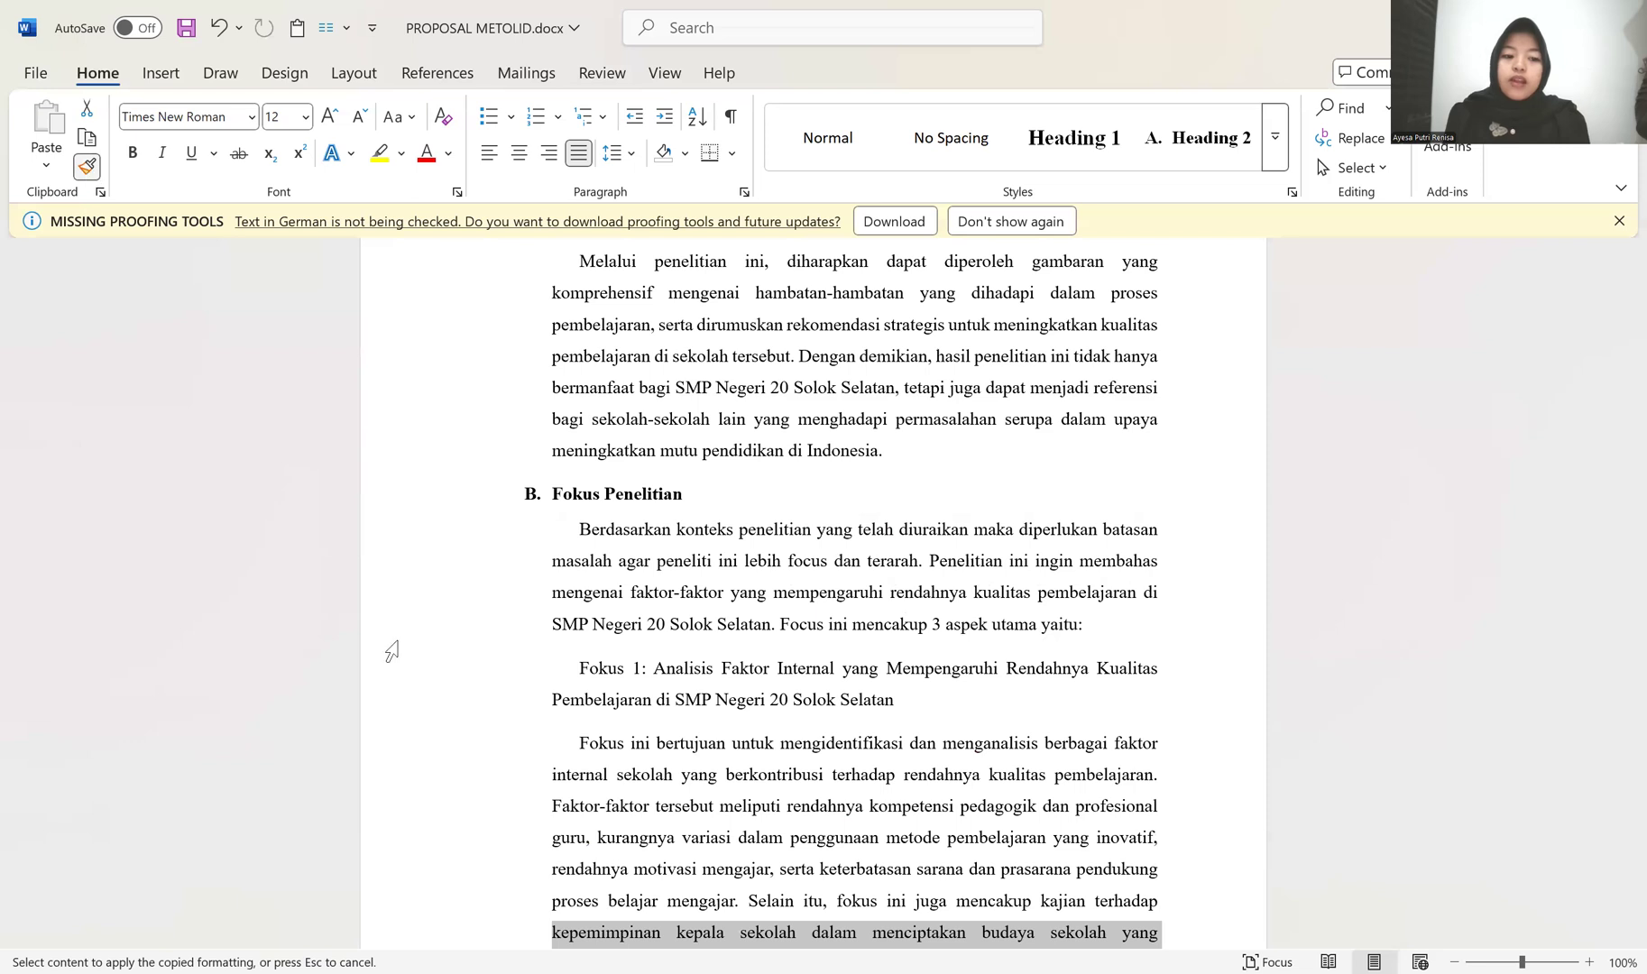
# Step: Remove the space before and after the "Berdasarkan konteks", Fokus 1 and "Fokus ini bertujuan" paragraphs under Fokus Penelitian
pyautogui.moveTo(464, 593); pyautogui.dragTo(464, 774)
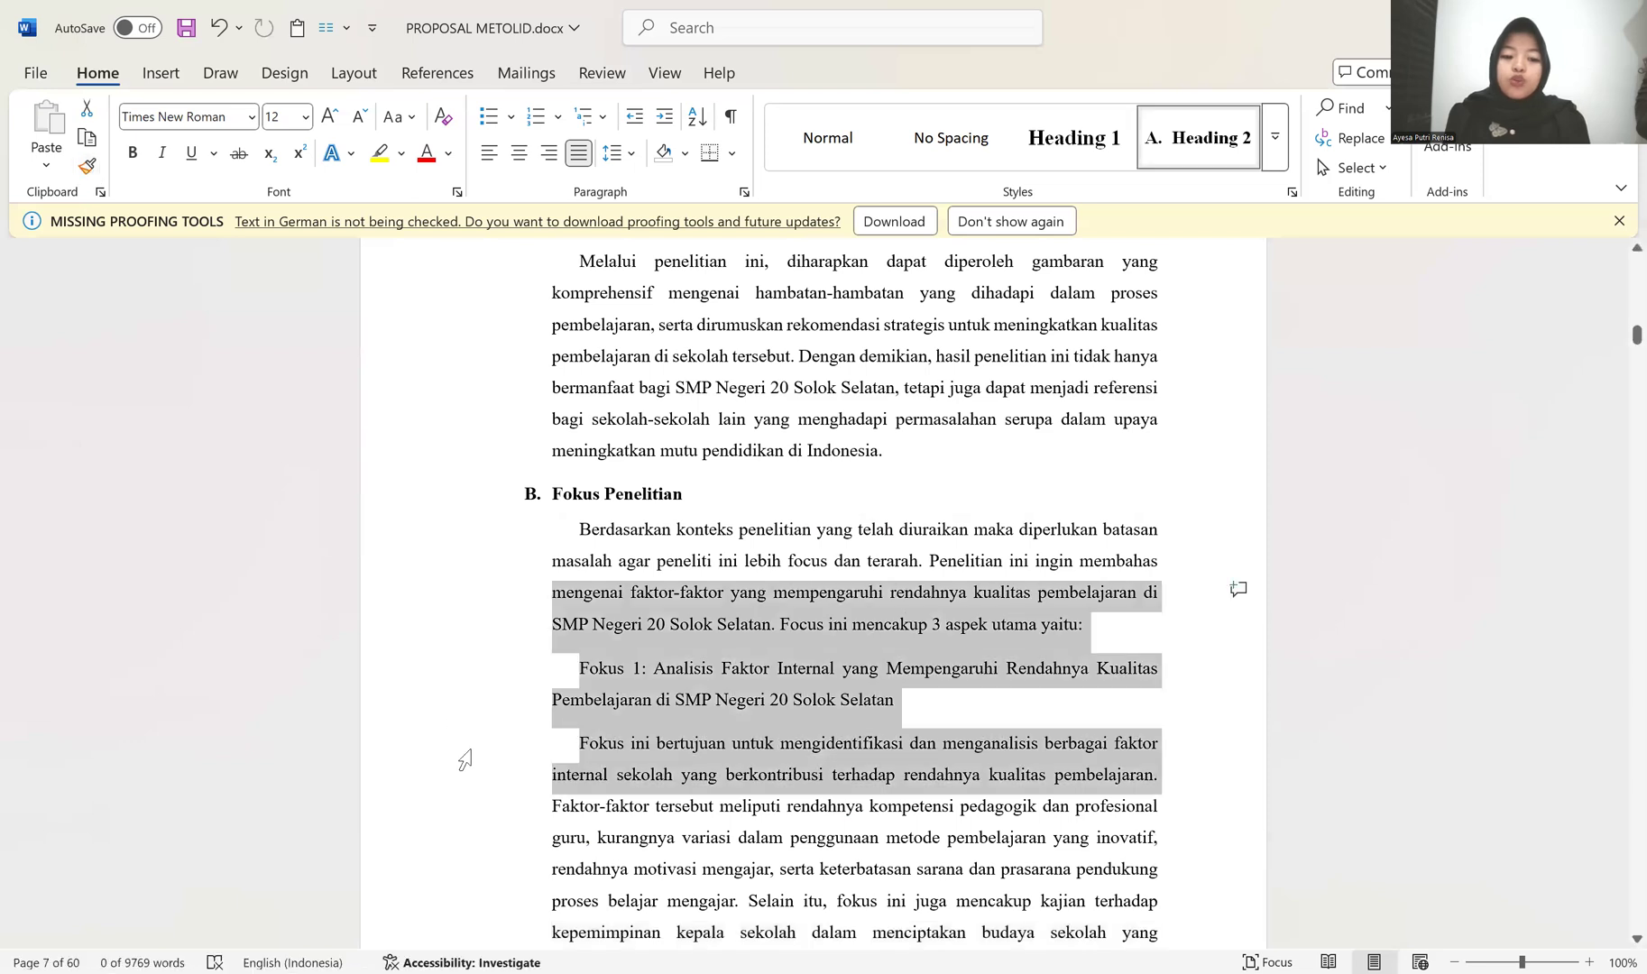
pyautogui.click(630, 155)
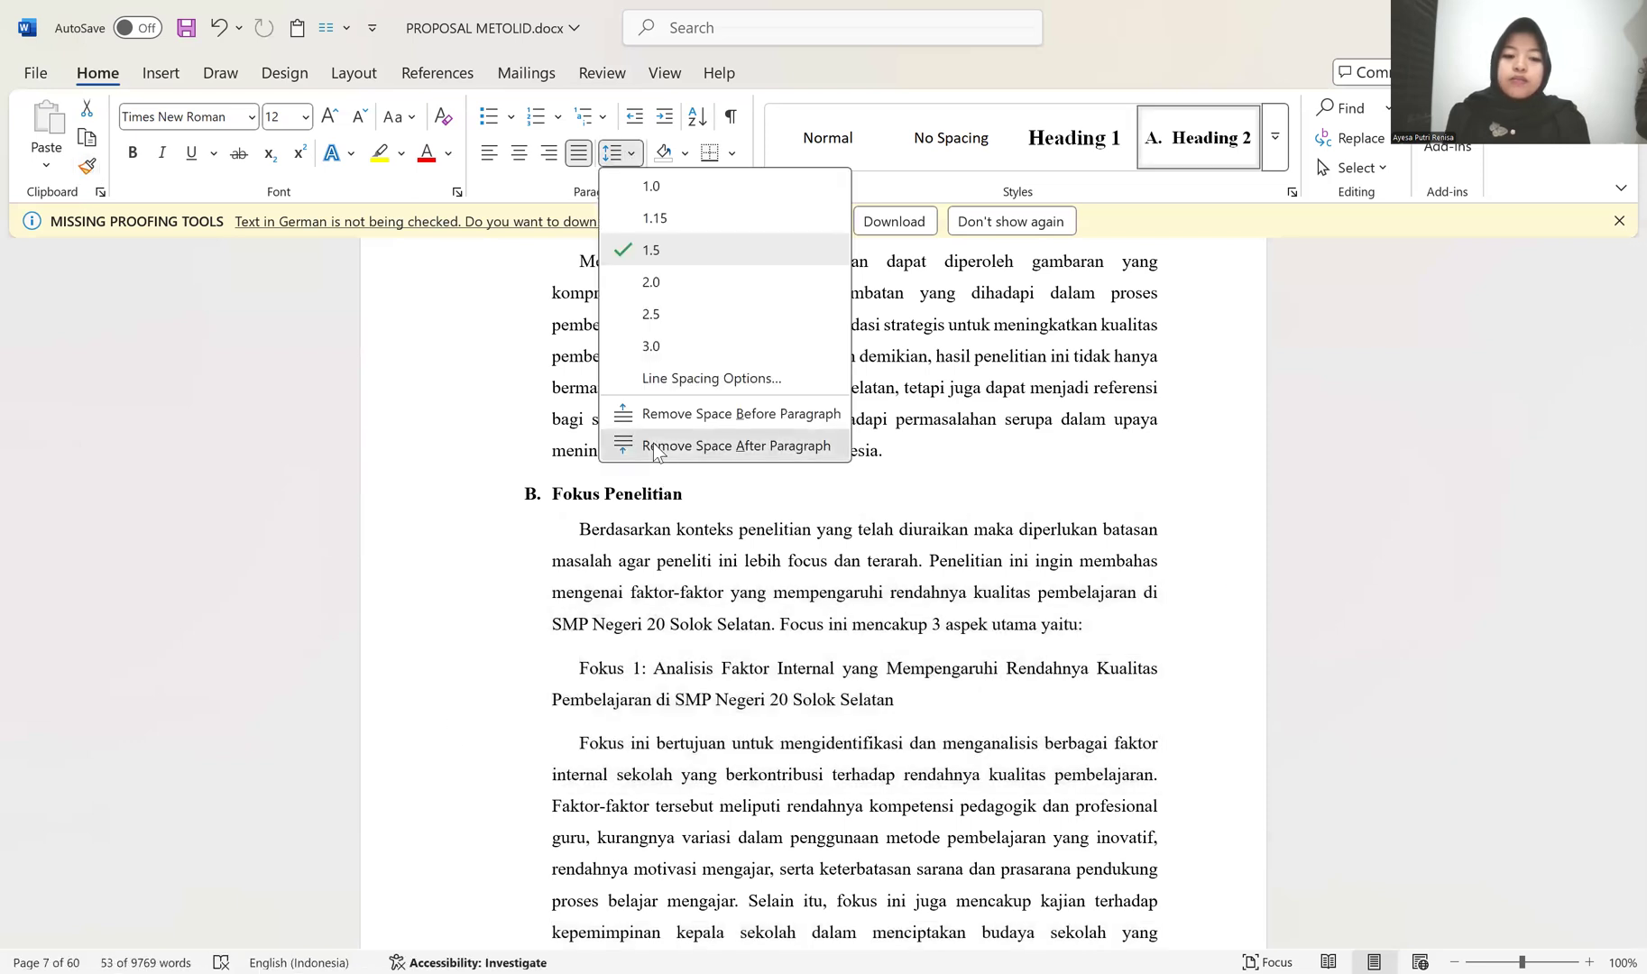
pyautogui.click(655, 445)
pyautogui.click(629, 155)
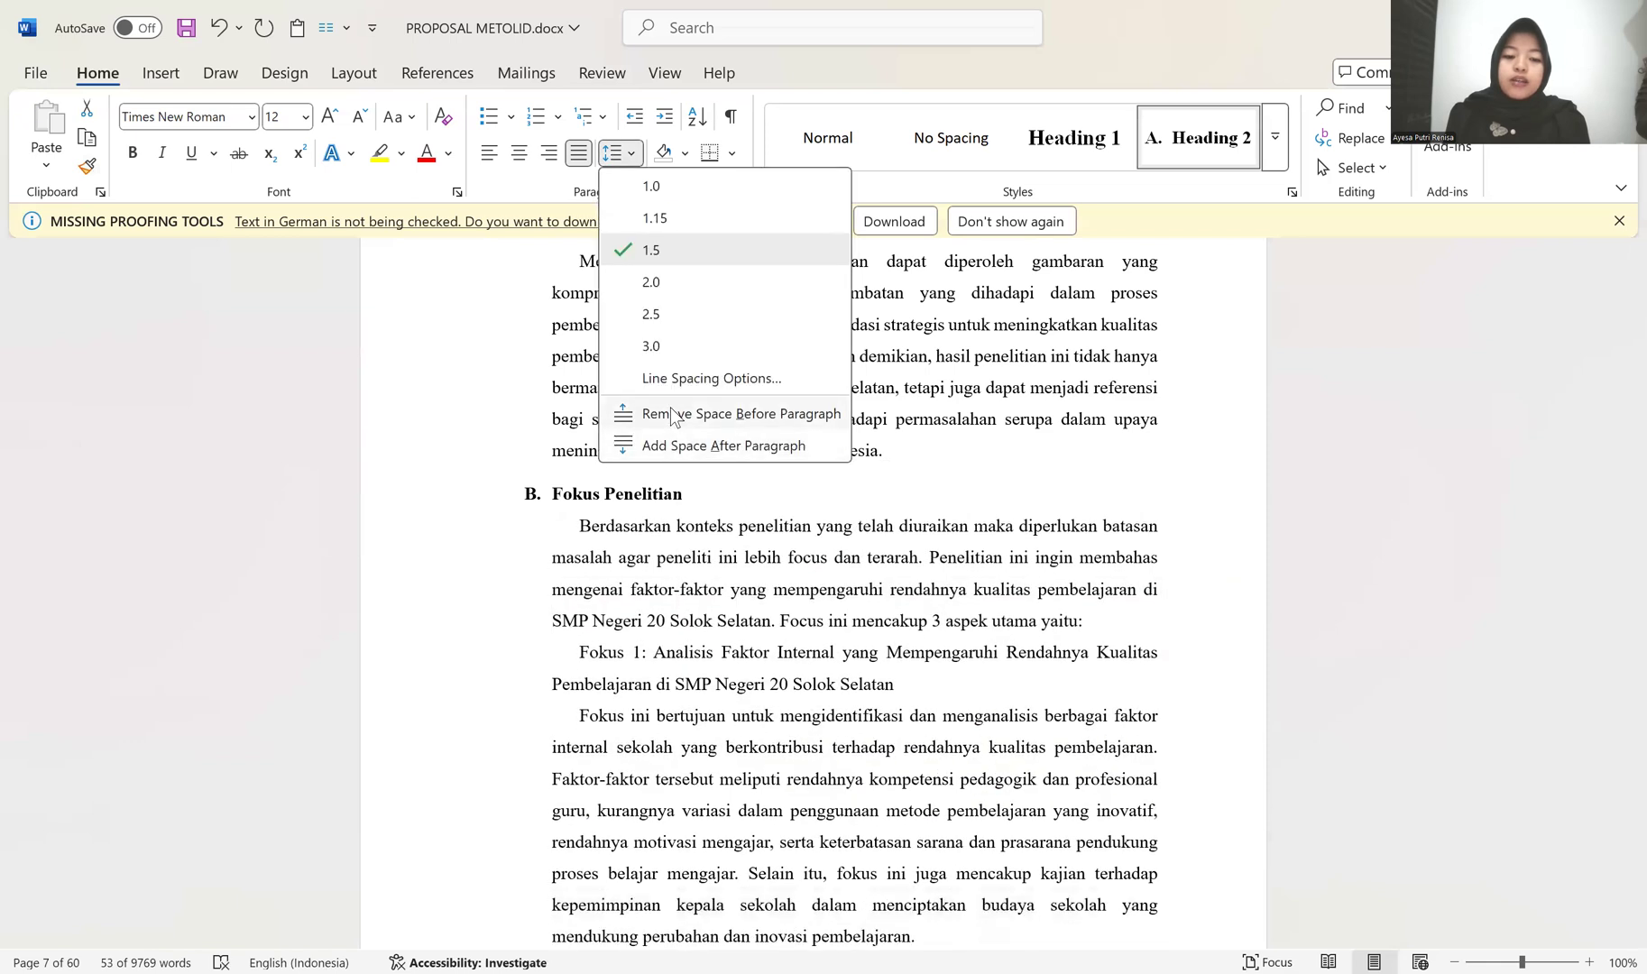
pyautogui.press('Escape')
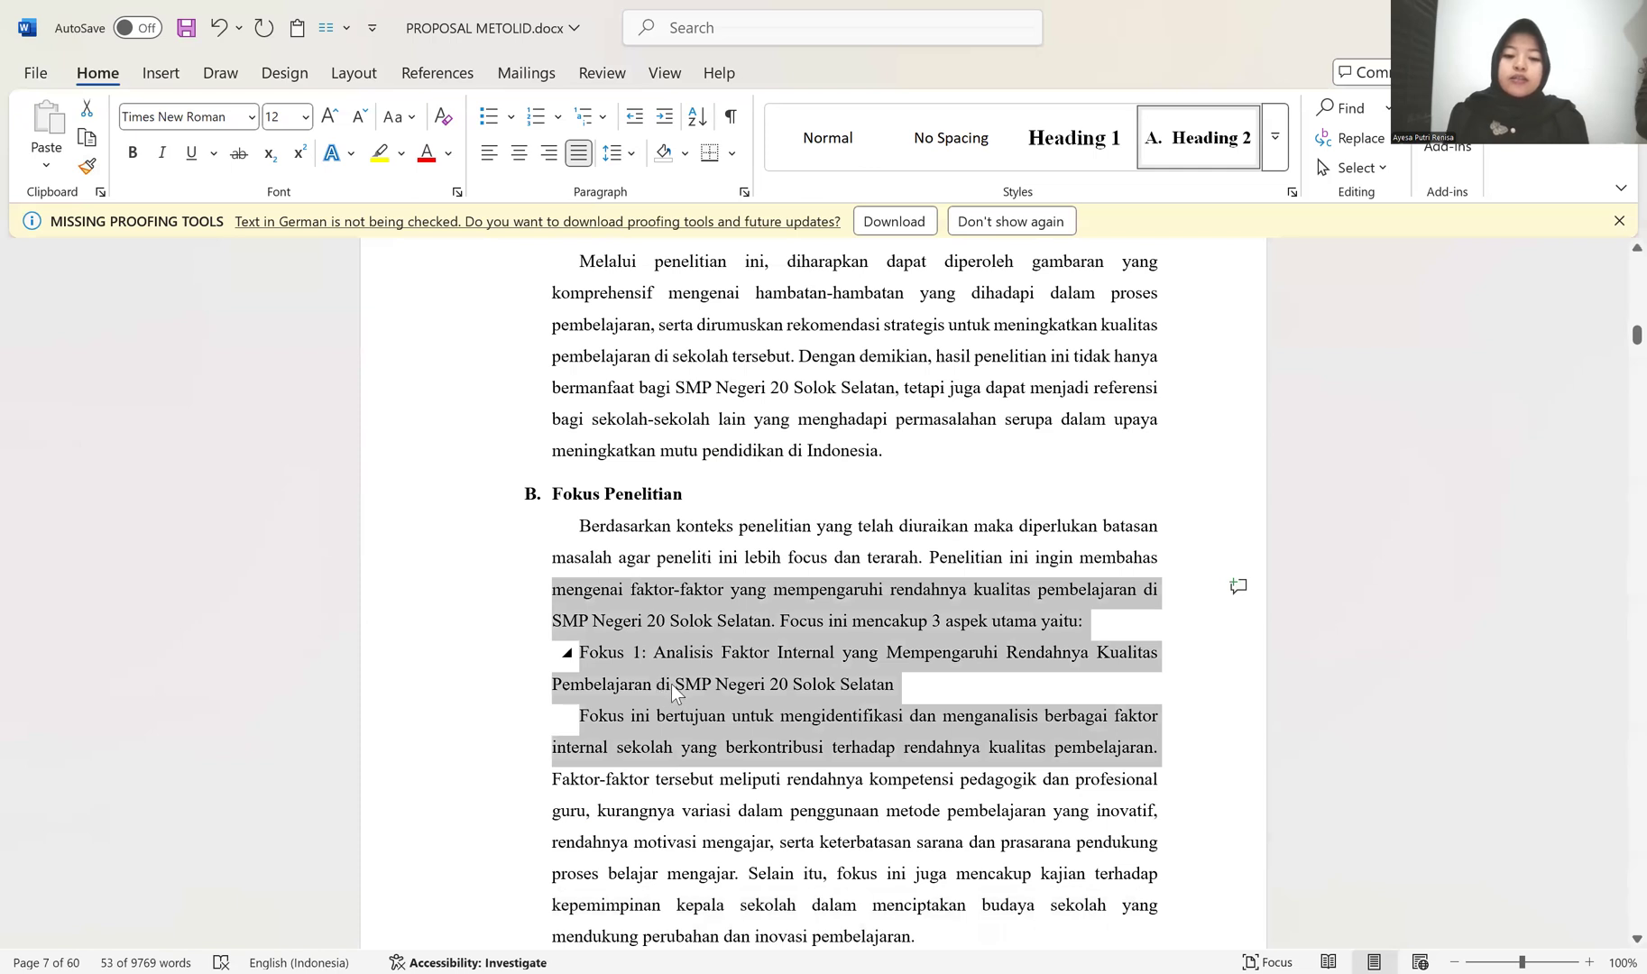
# Step: Set the line spacing of the Fokus Penelitian heading and the three paragraphs below it to 1.5
pyautogui.moveTo(448, 500); pyautogui.dragTo(465, 721)
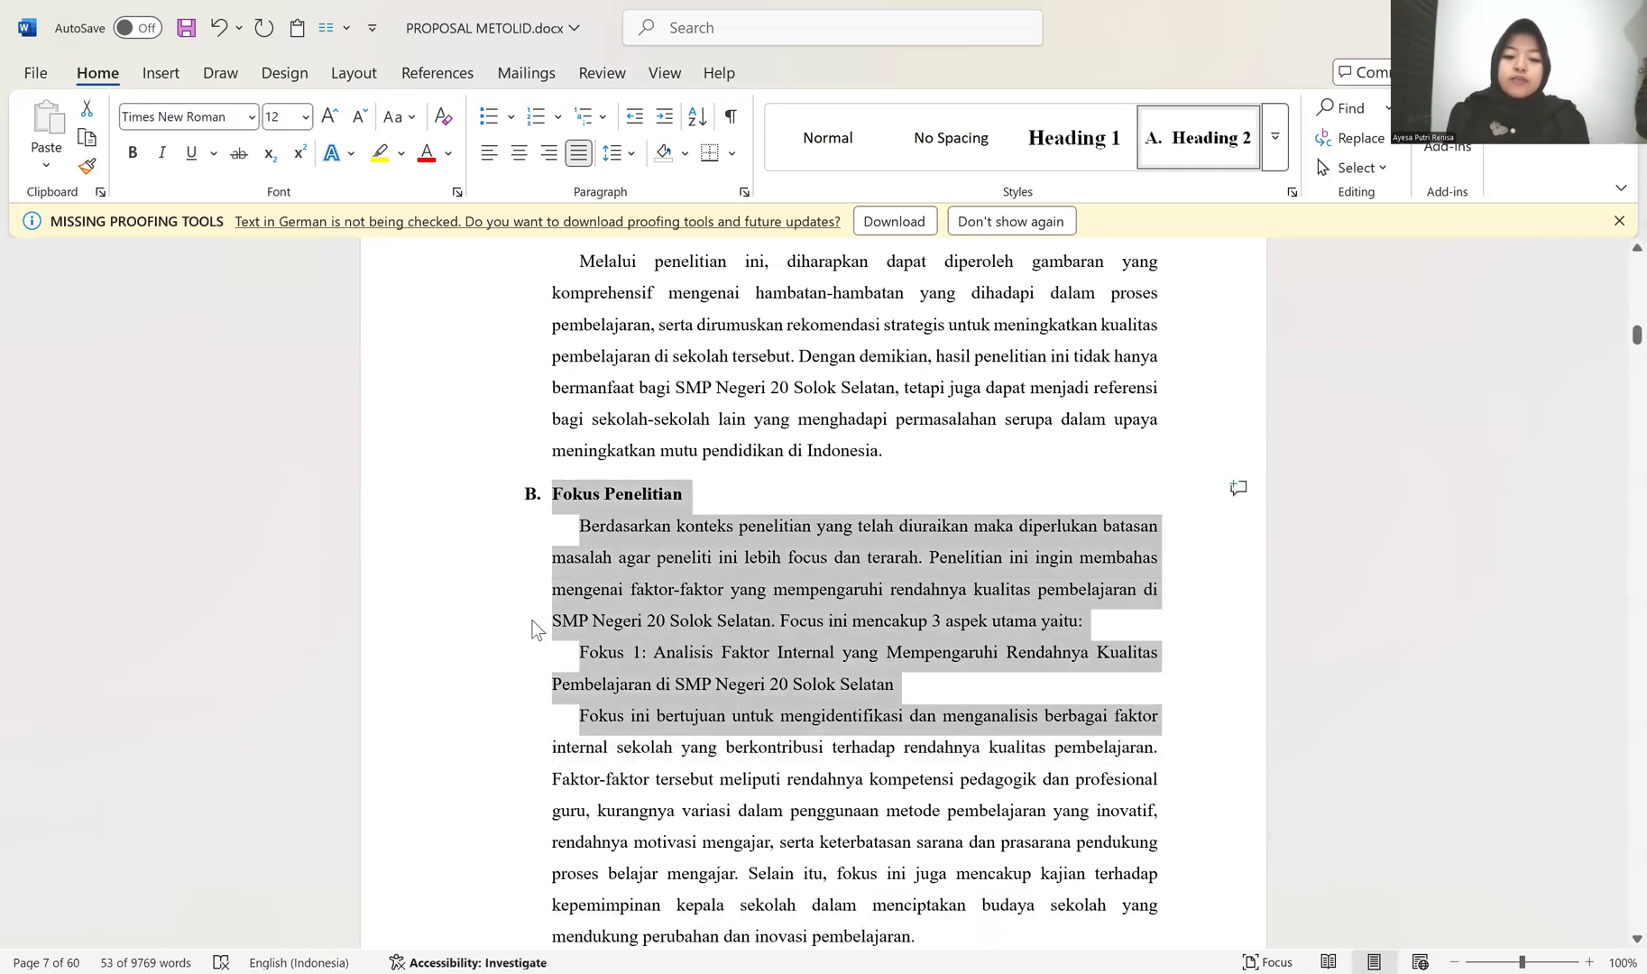
pyautogui.click(613, 153)
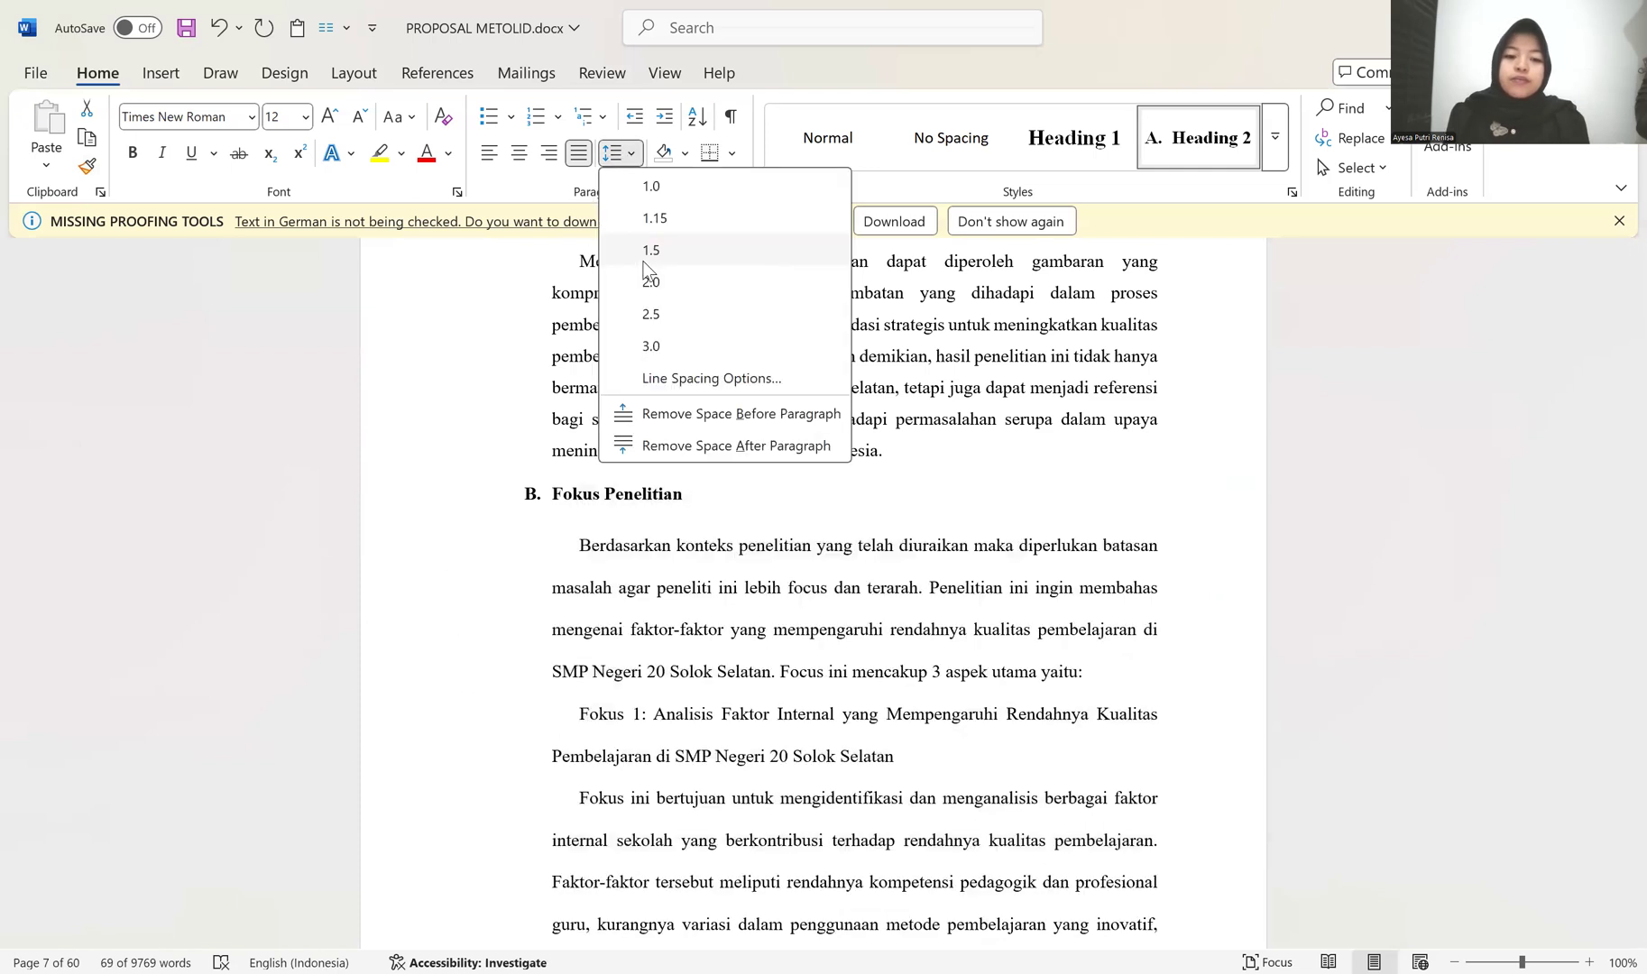
pyautogui.press('Escape')
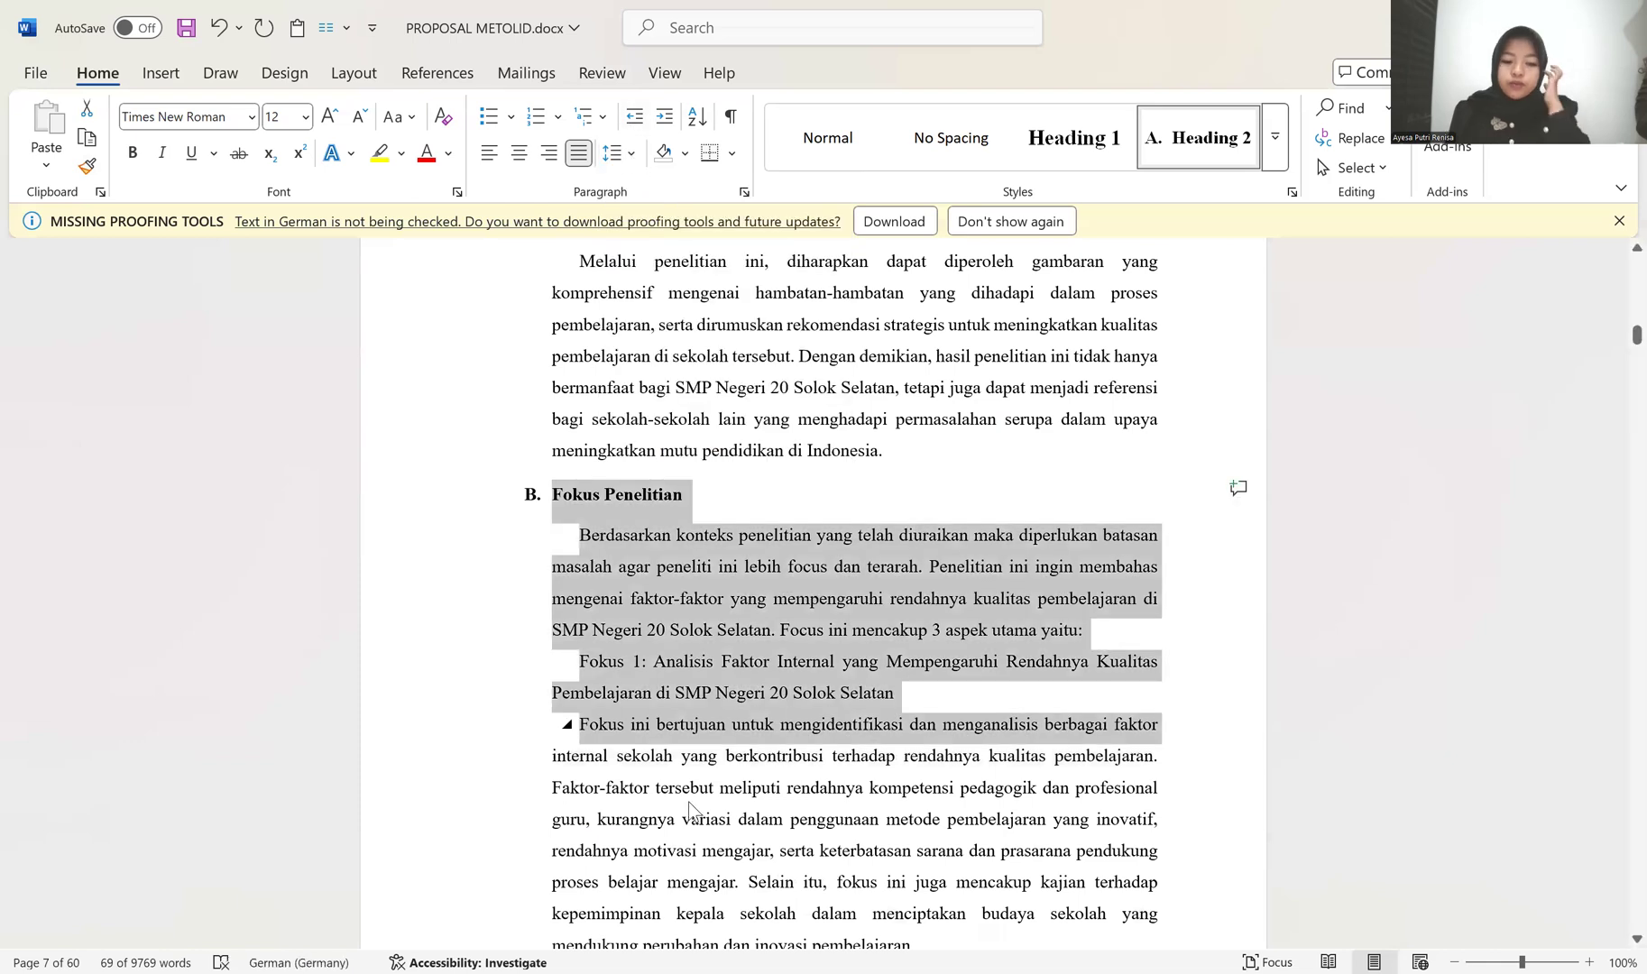
# Step: Copy the formatting of the "Fokus ini bertujuan" paragraph to the Fokus 2 title and the "Fokus ini mengeksplorasi" paragraph
pyautogui.click(687, 802)
pyautogui.scroll(-3, 687, 802)
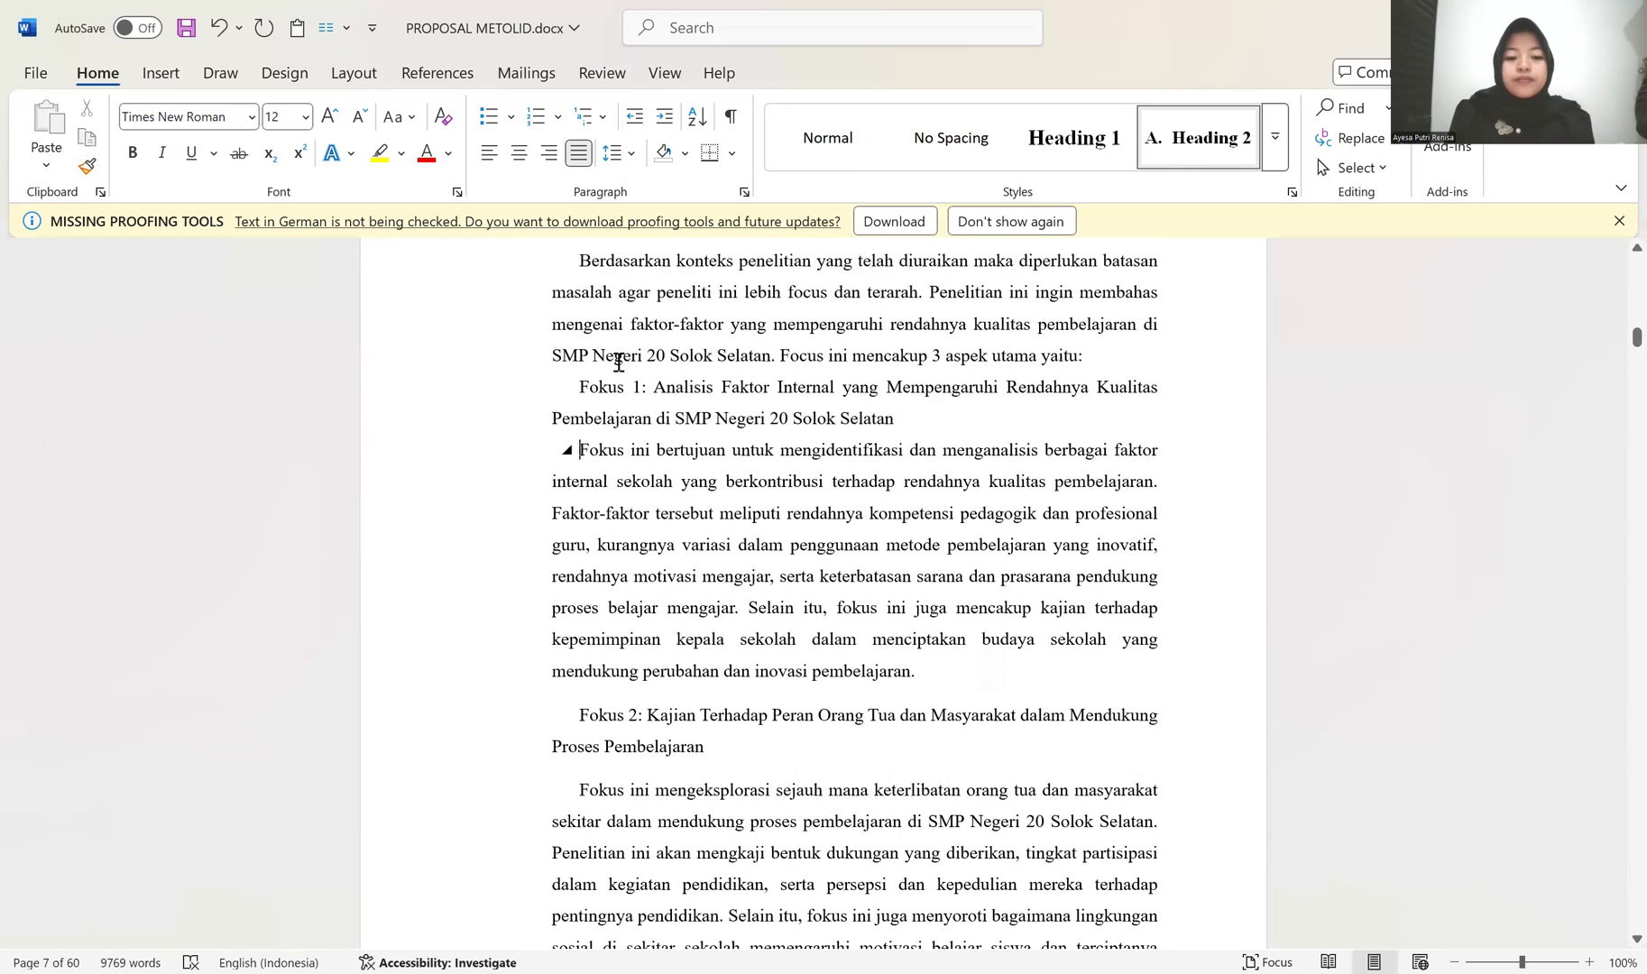
pyautogui.click(86, 167)
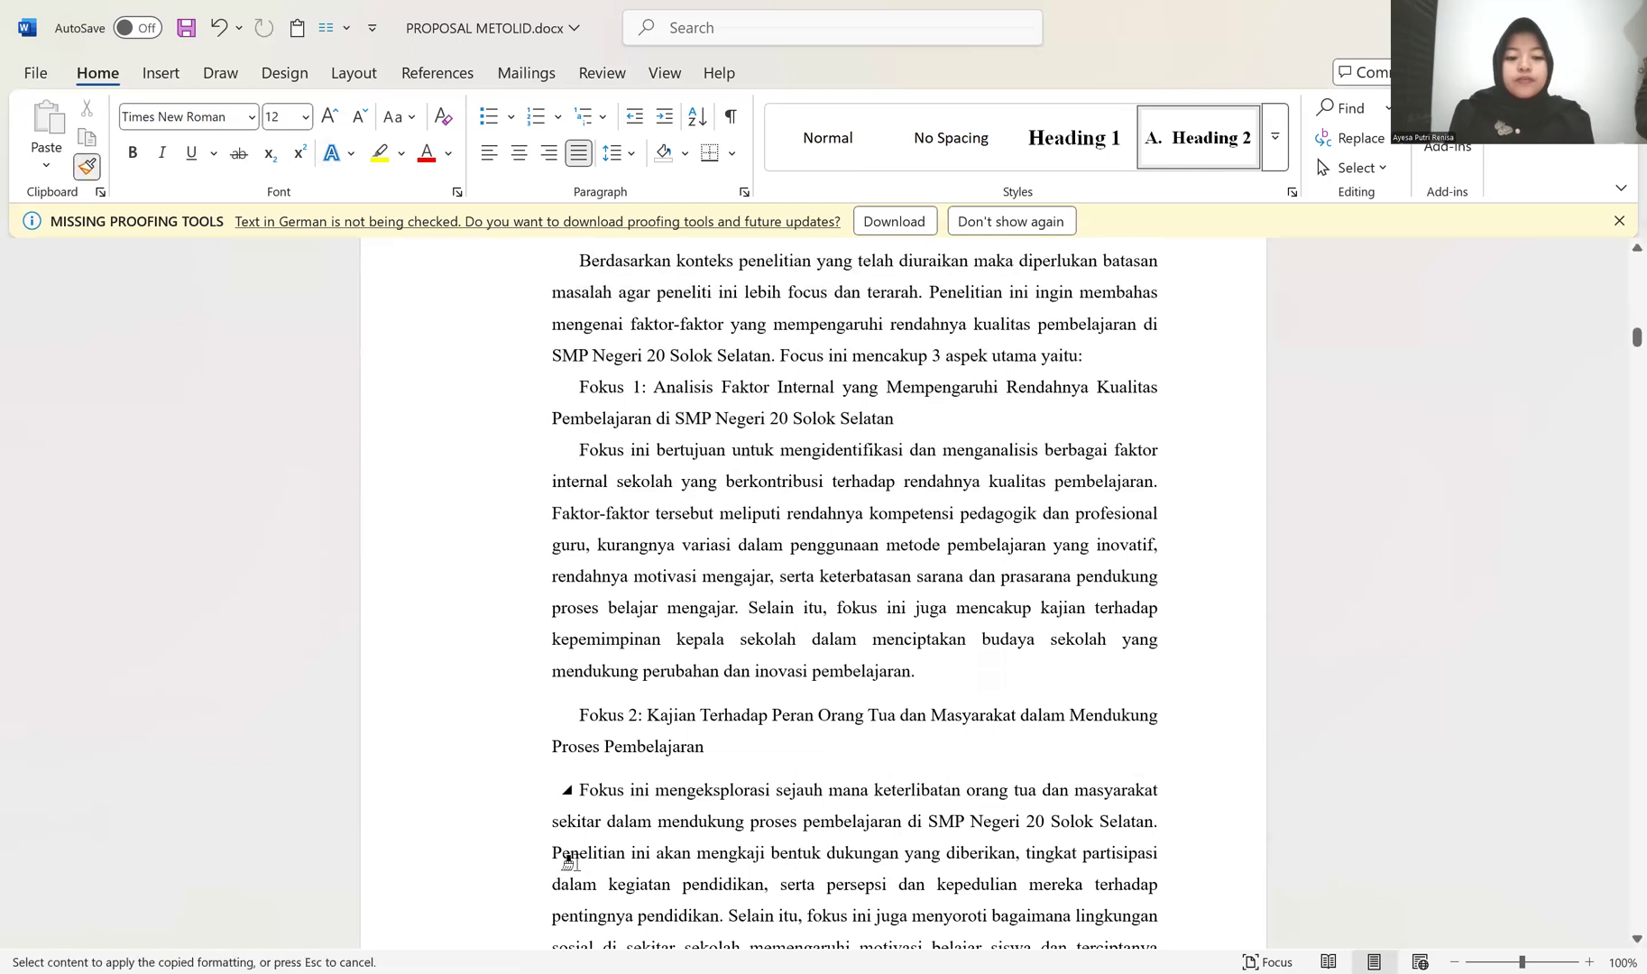
pyautogui.click(610, 714)
pyautogui.click(599, 785)
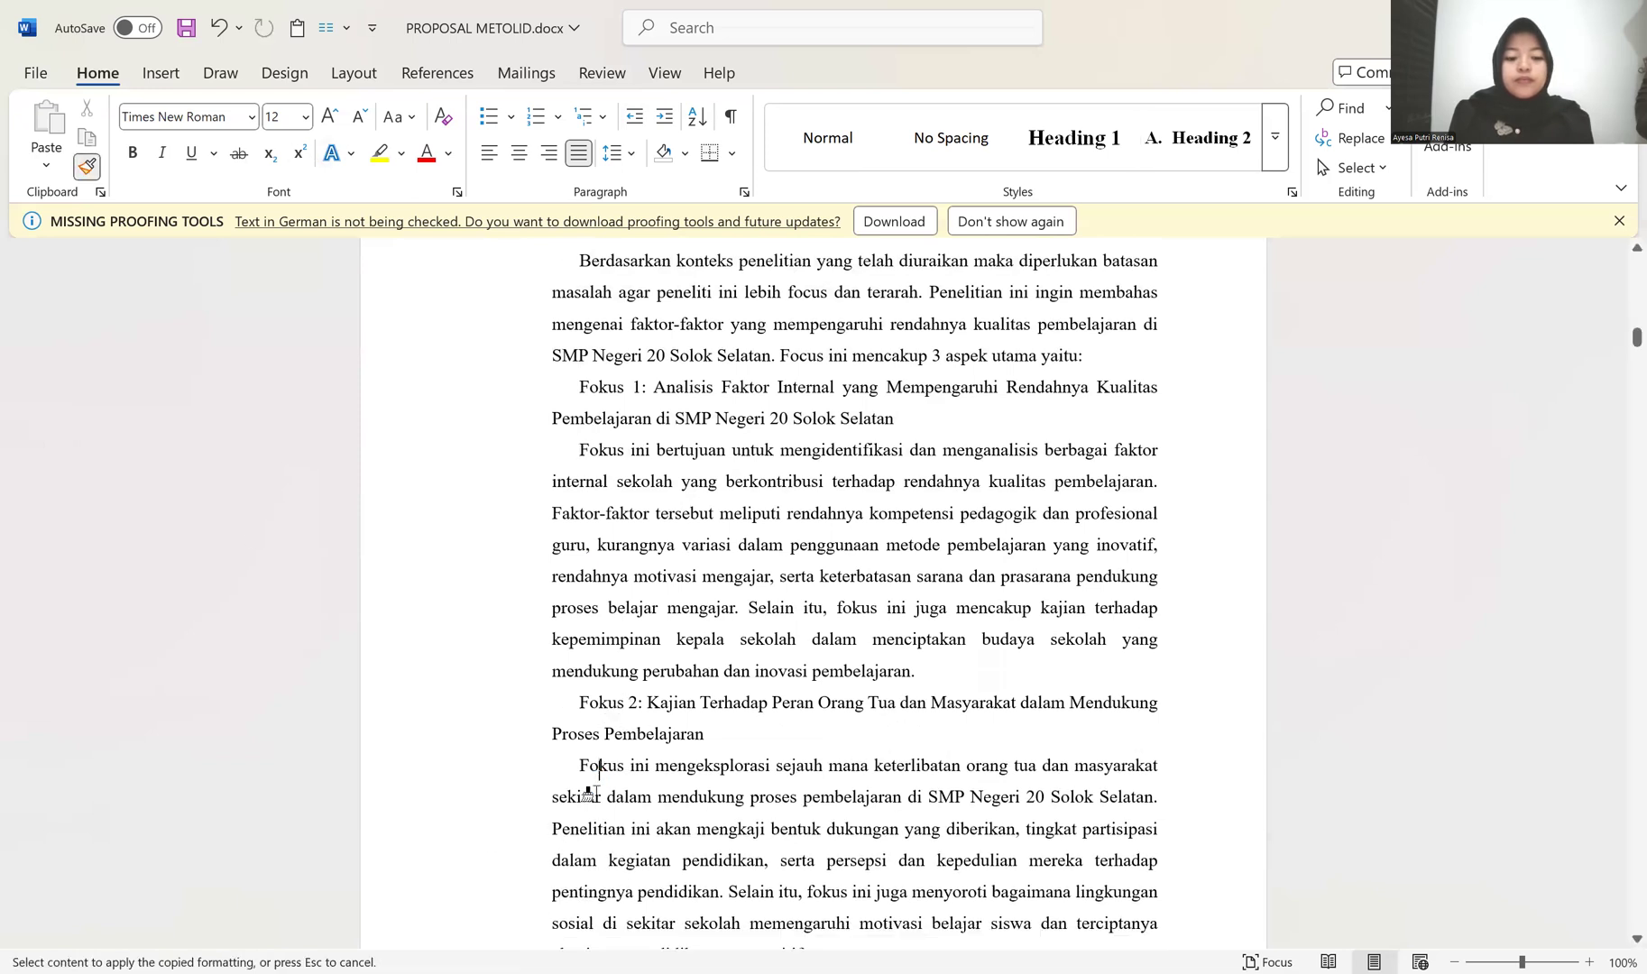
# Step: Paint the copied paragraph formatting over the entire Fokus 3 title, including its bold words
pyautogui.scroll(-4, 595, 793)
pyautogui.click(532, 666)
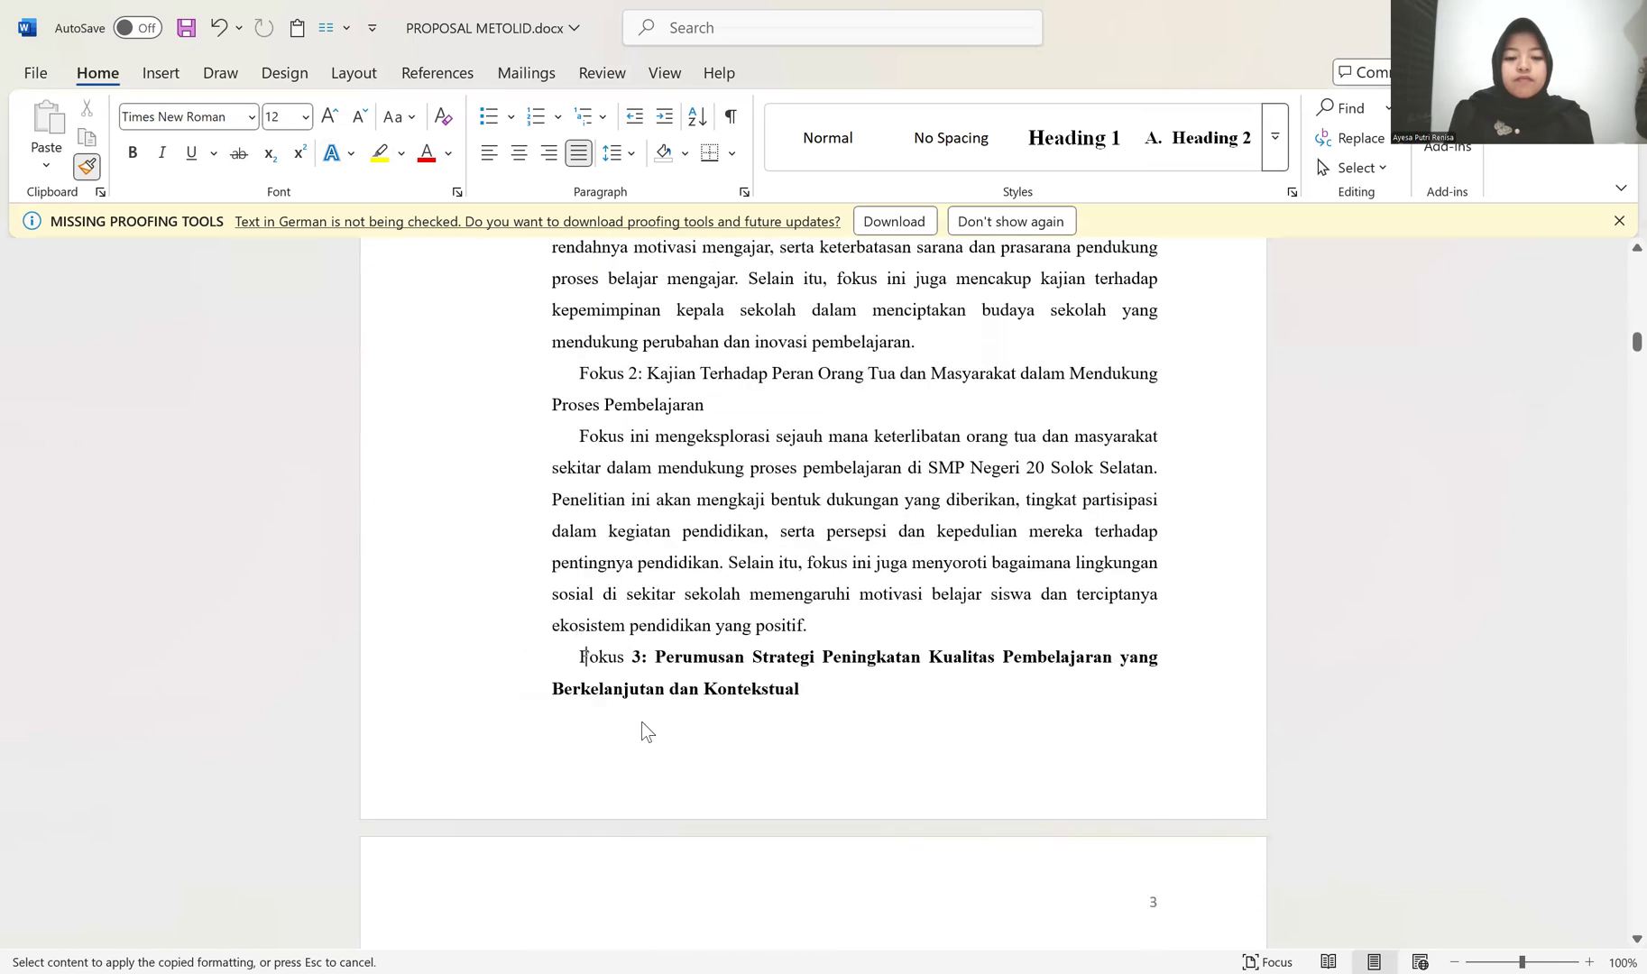
pyautogui.scroll(-1, 640, 724)
pyautogui.click(753, 579)
pyautogui.moveTo(485, 552); pyautogui.dragTo(489, 583)
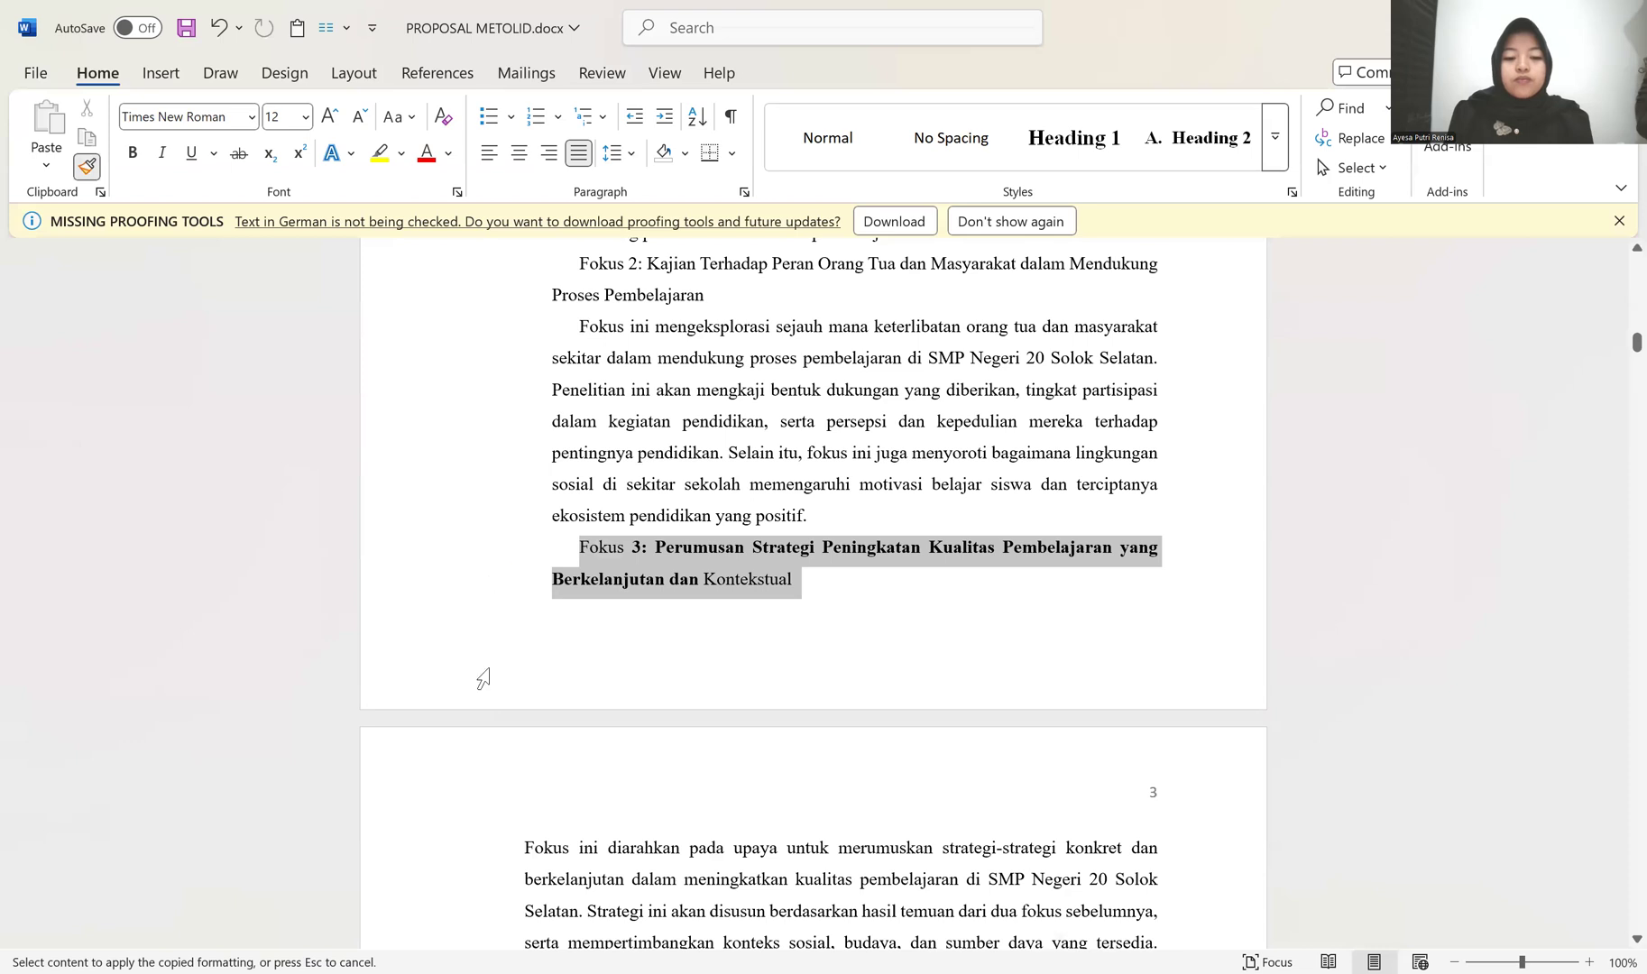
# Step: Paint the copied formatting over the whole "Fokus ini diarahkan" paragraph below the Fokus 3 title and stop format painting
pyautogui.click(451, 861)
pyautogui.scroll(-1, 478, 866)
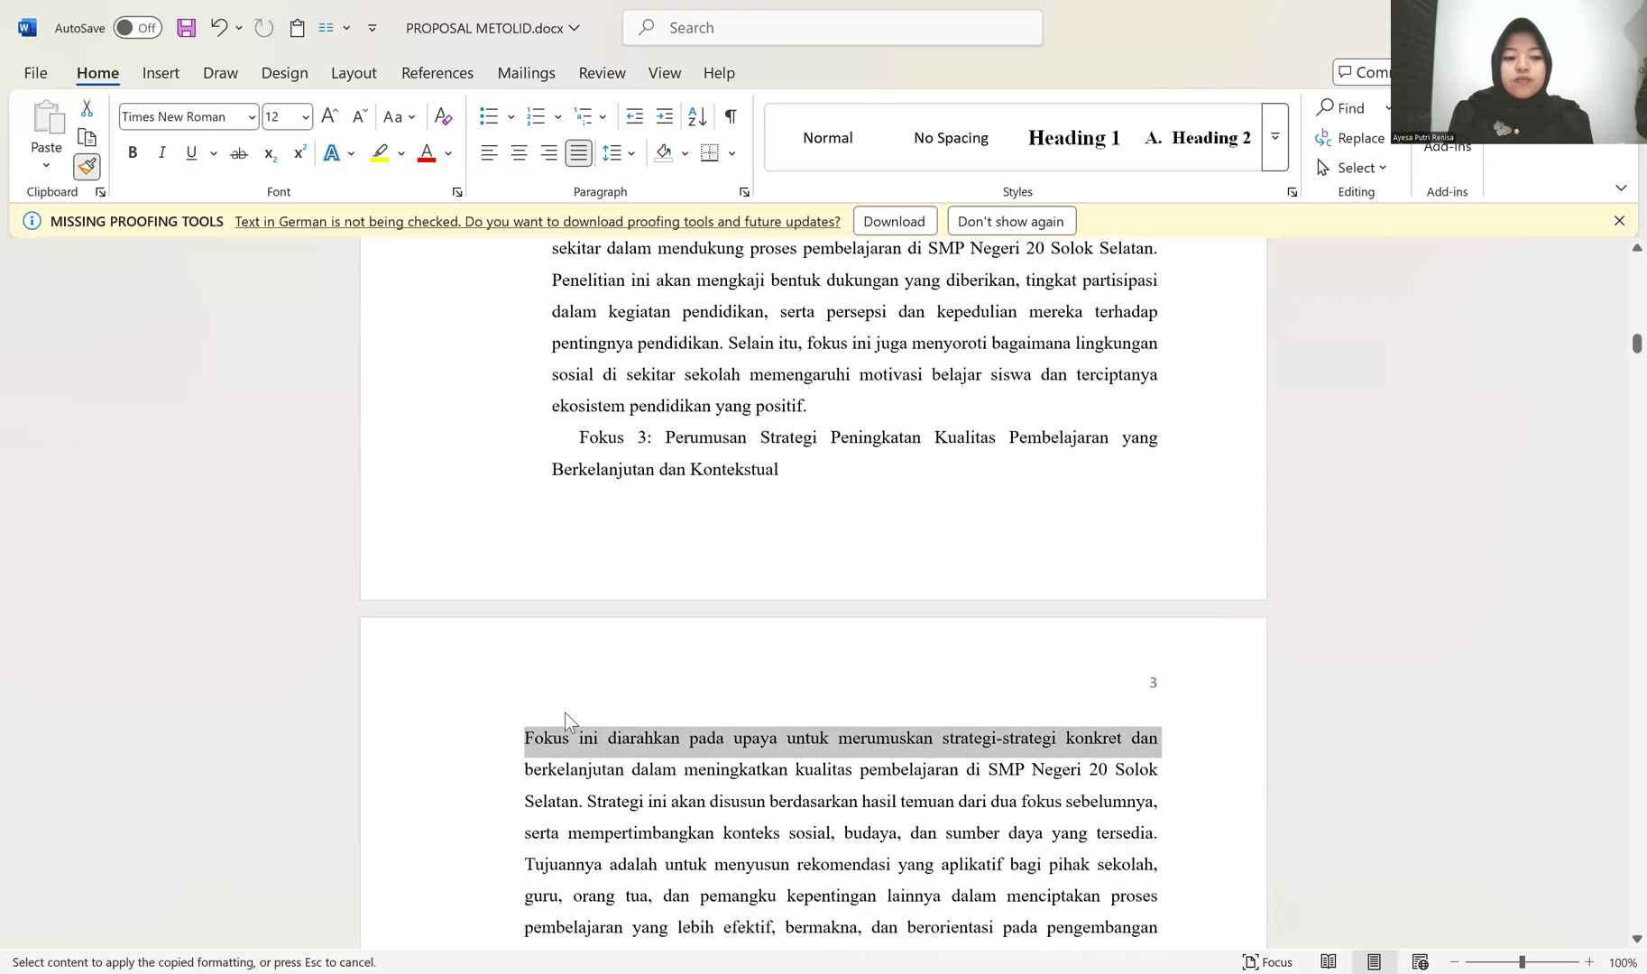
pyautogui.click(530, 741)
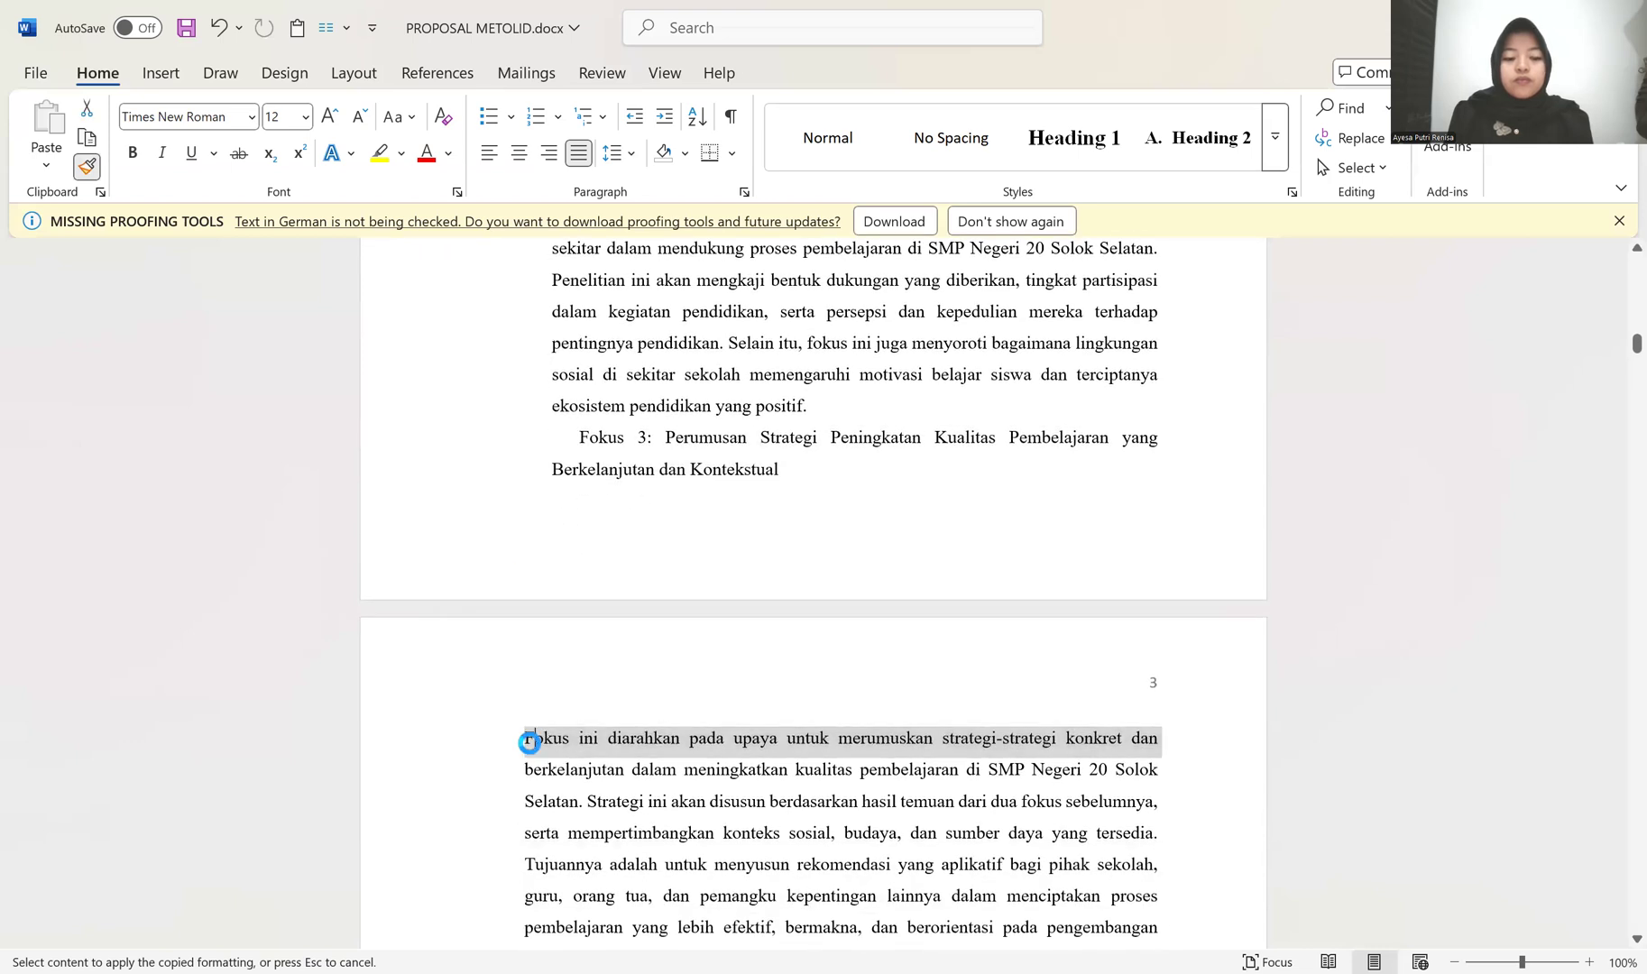
pyautogui.moveTo(522, 751)
pyautogui.mouseDown()
pyautogui.moveTo(532, 902)
pyautogui.moveTo(600, 204)
pyautogui.moveTo(595, 488)
pyautogui.mouseUp()
pyautogui.scroll(3, 595, 488)
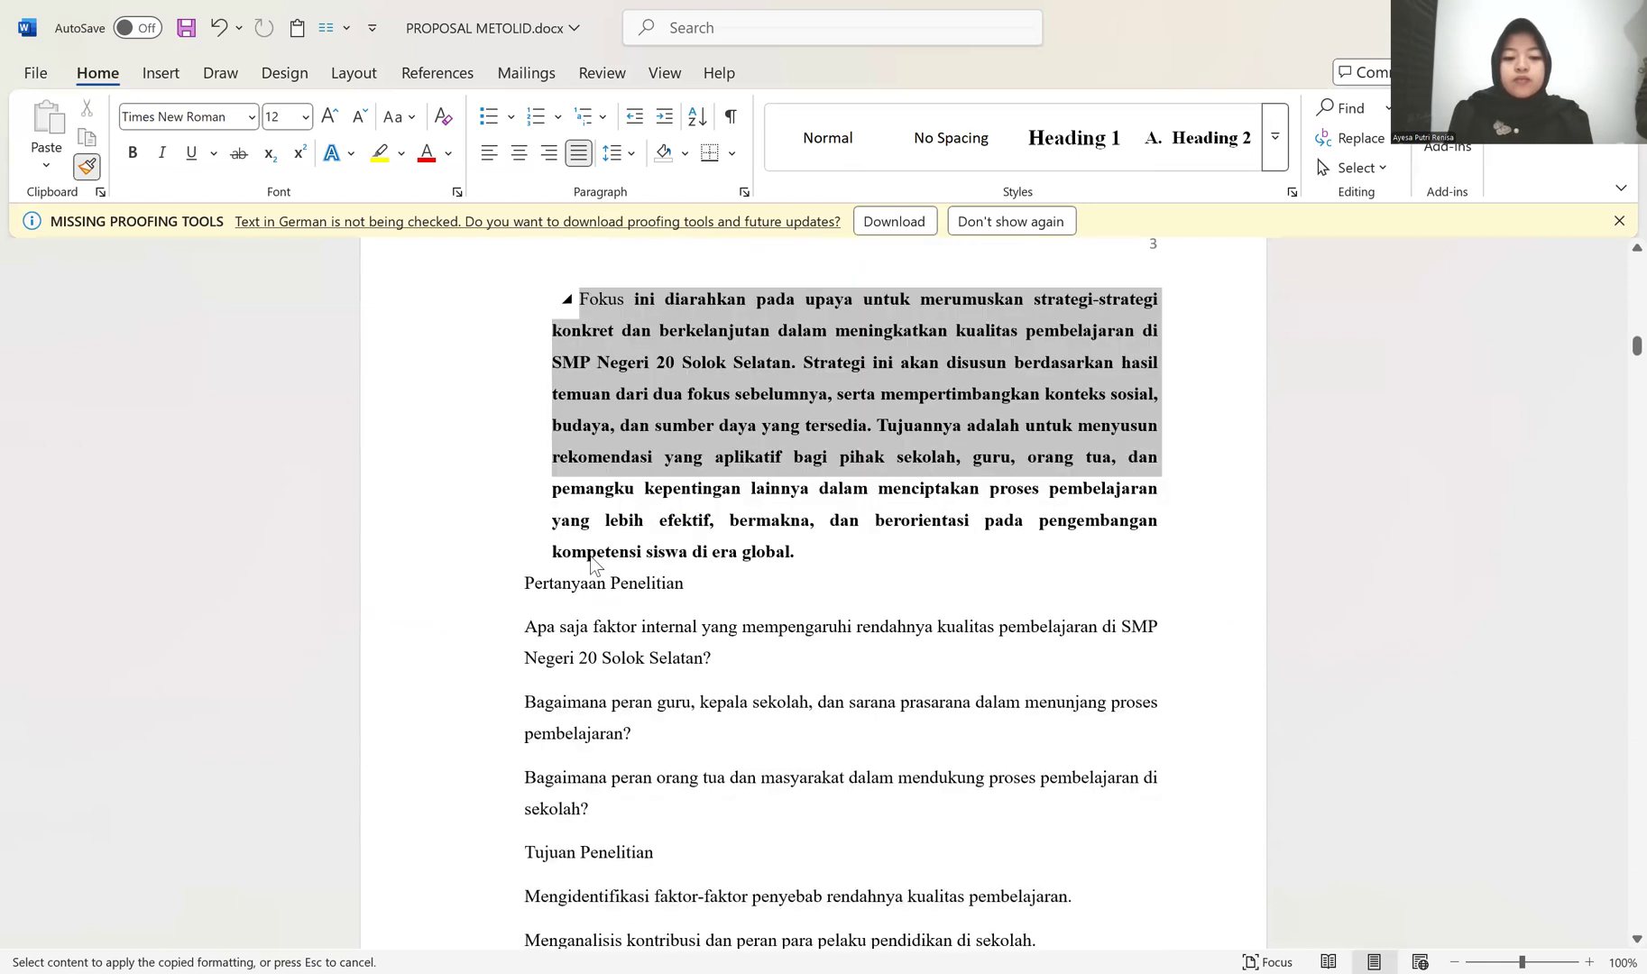
pyautogui.moveTo(593, 564); pyautogui.dragTo(604, 555)
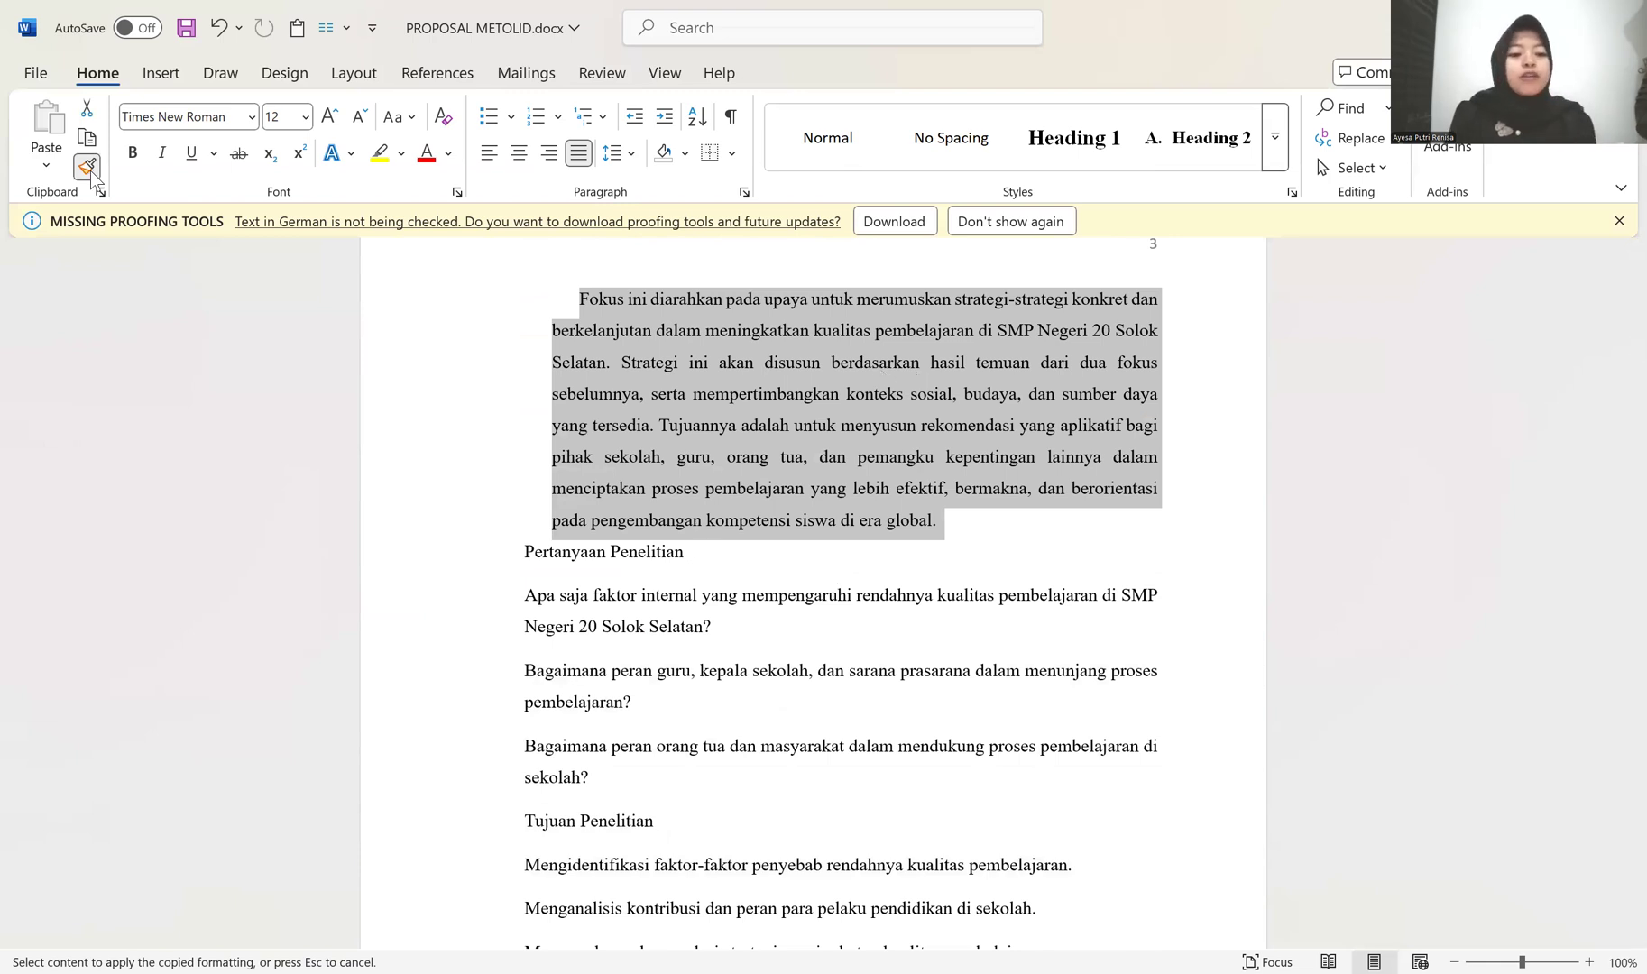
pyautogui.press('Escape')
# Step: Apply the lettered Heading 2 style to the Pertanyaan Penelitian title and number its first question in the 1., 2., 3. format
pyautogui.click(519, 554)
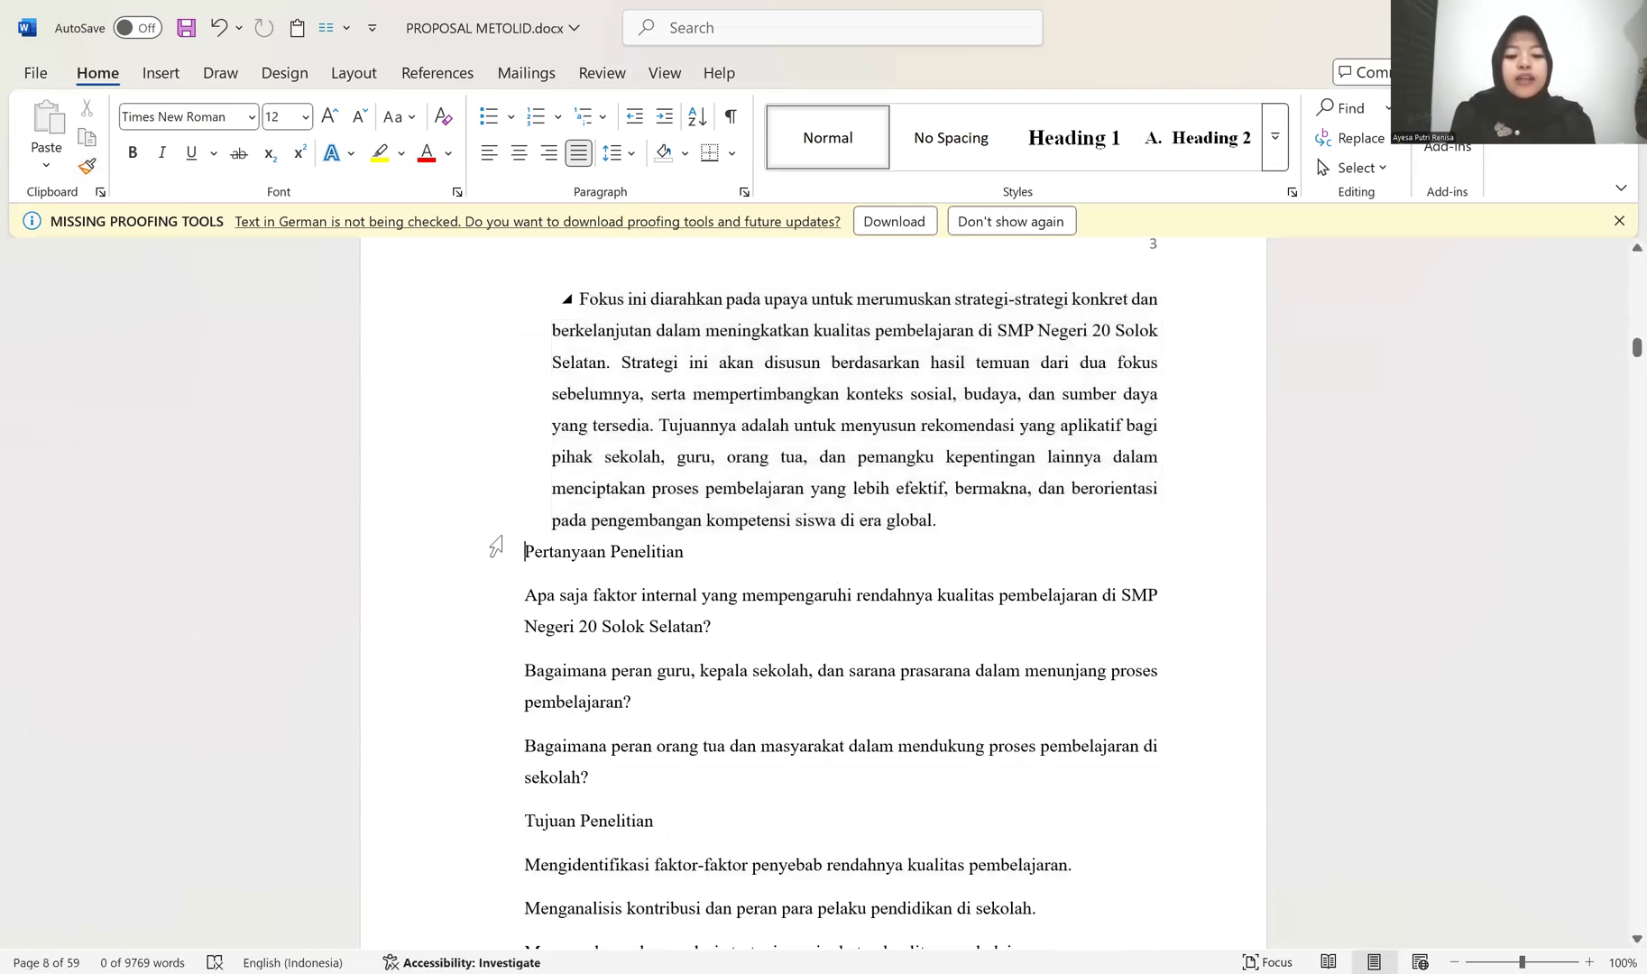
pyautogui.click(1235, 150)
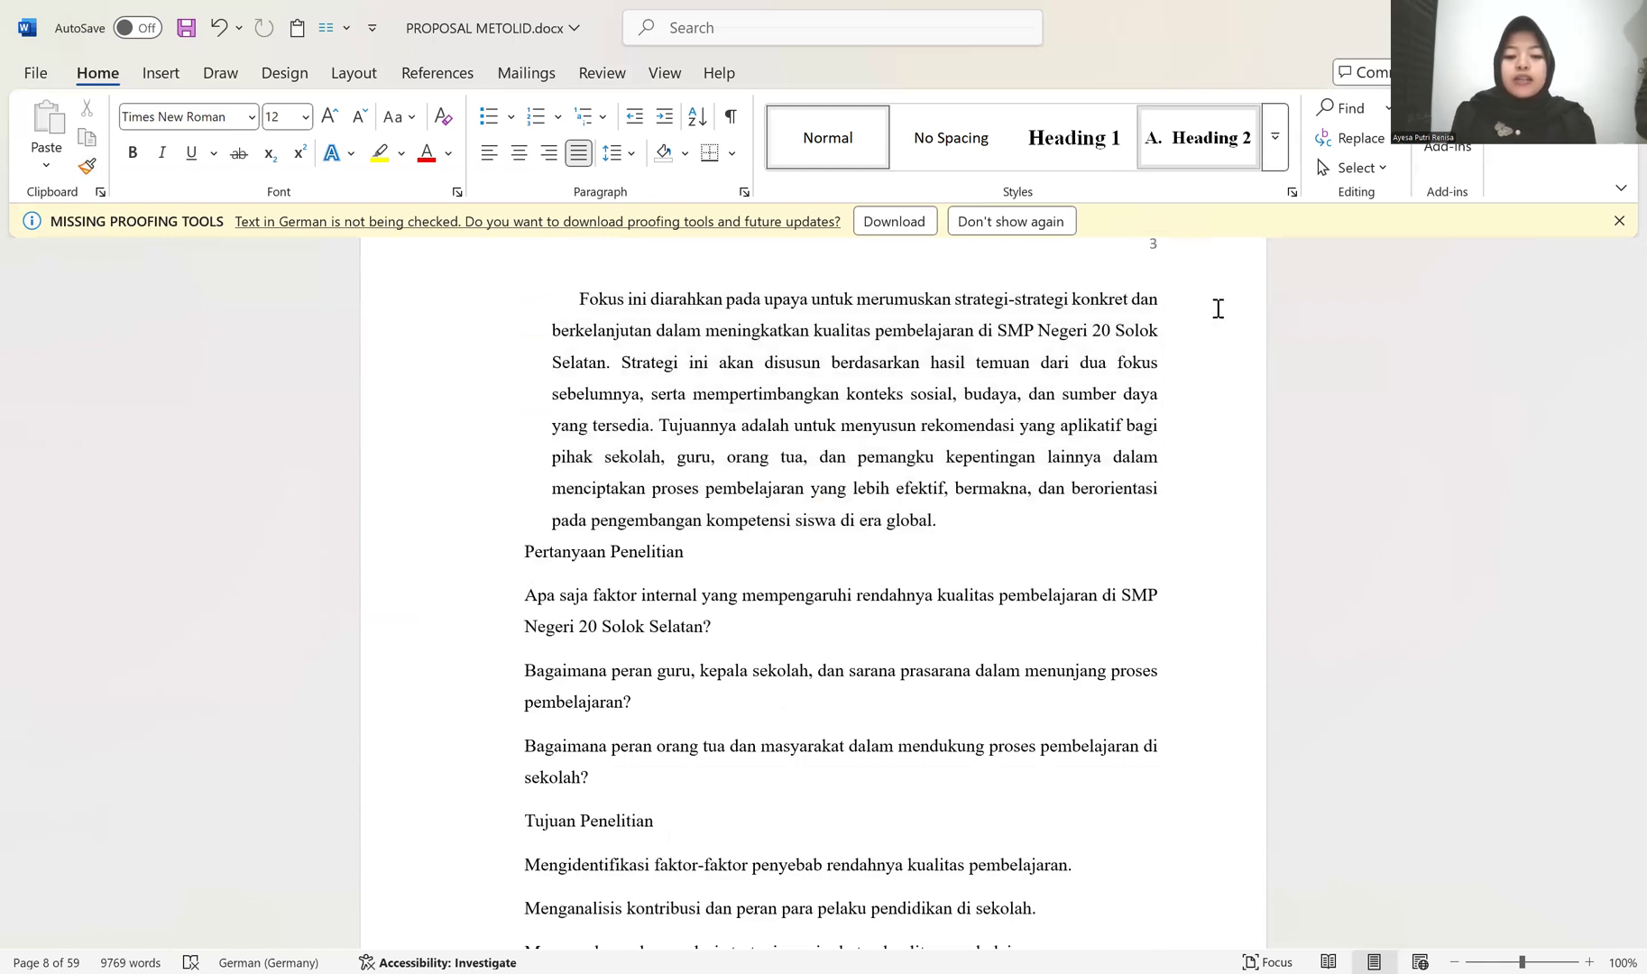
pyautogui.click(534, 597)
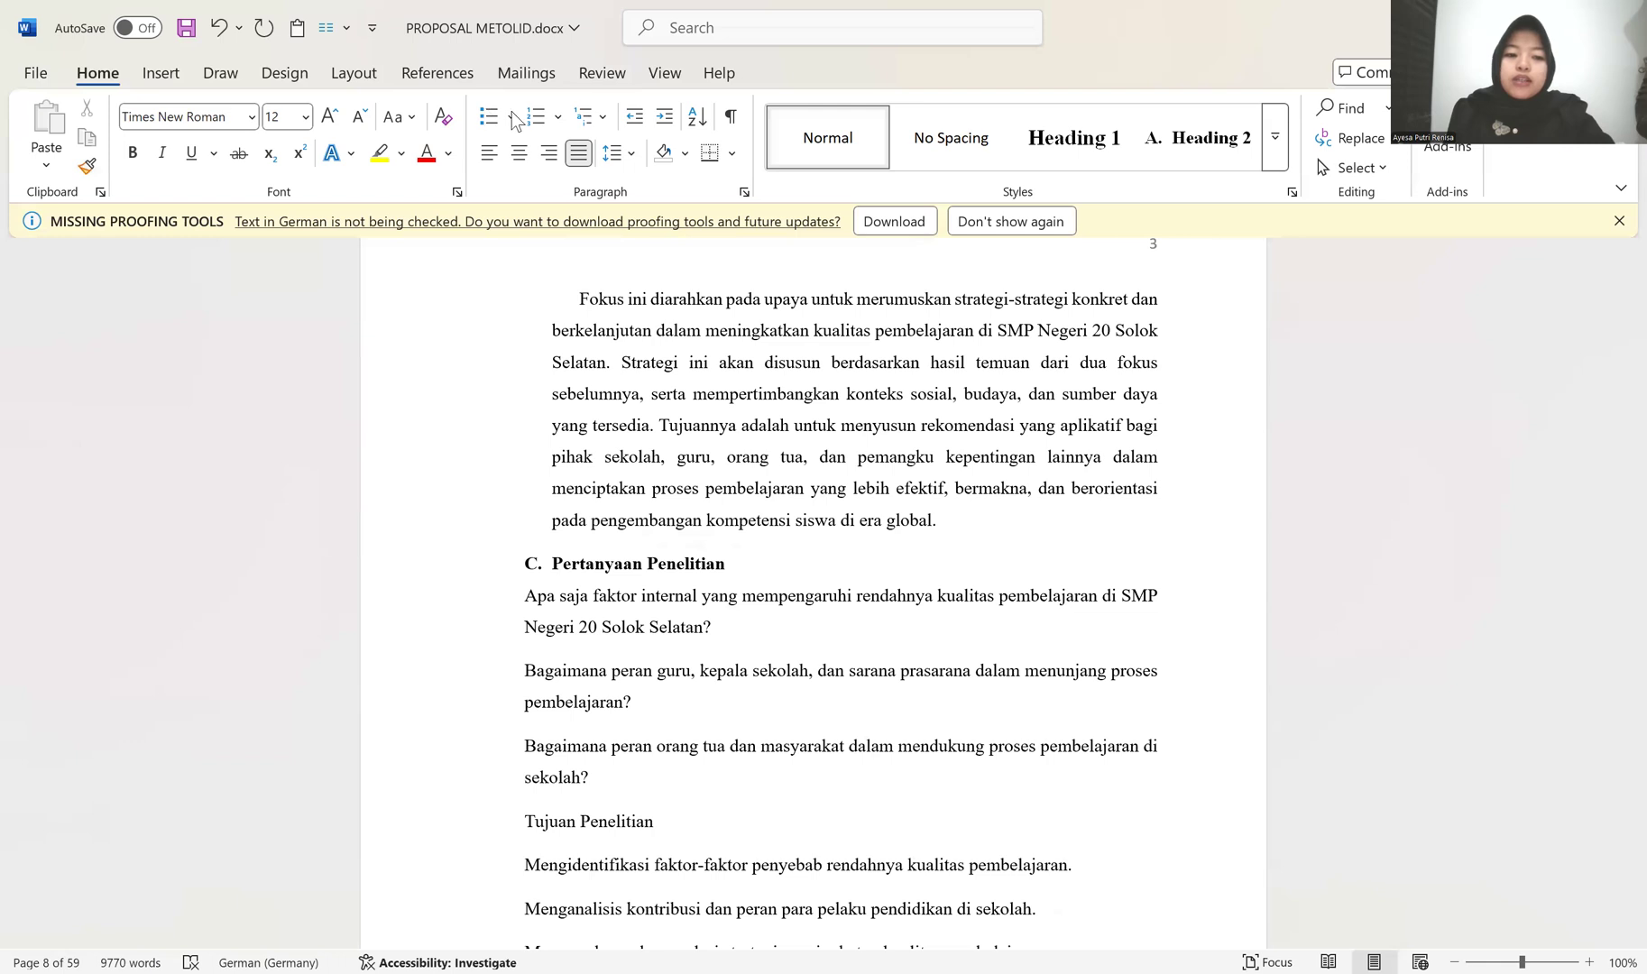
pyautogui.click(558, 116)
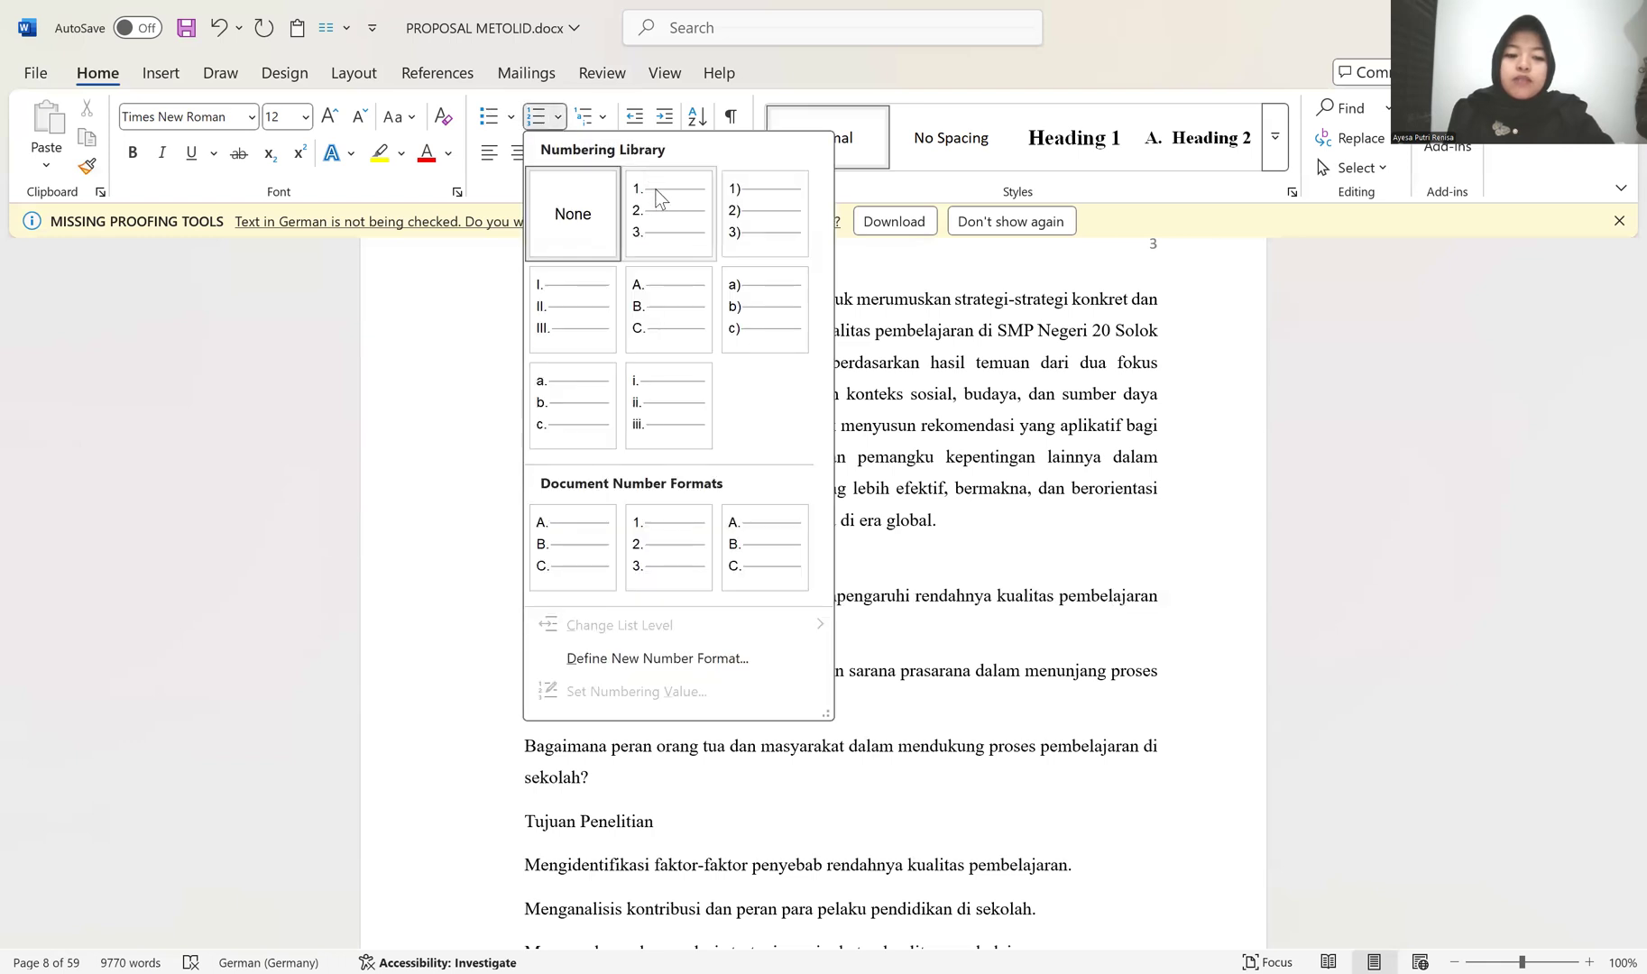
pyautogui.click(657, 194)
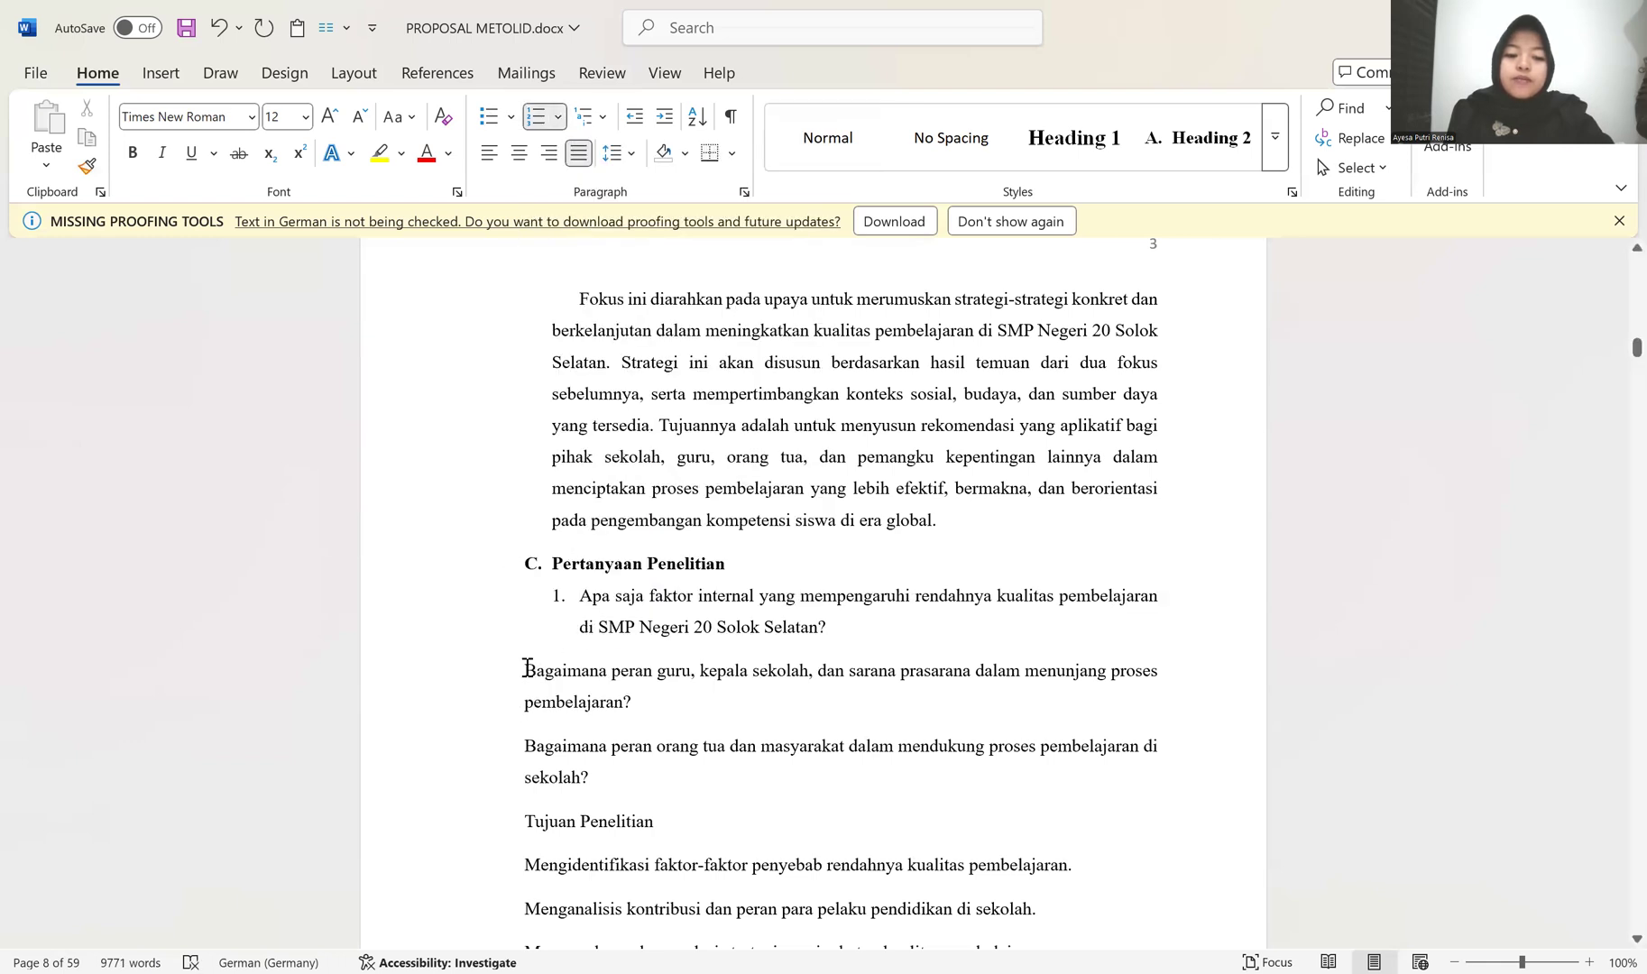
# Step: Remove the space after the three question paragraphs under Pertanyaan Penelitian
pyautogui.click(88, 166)
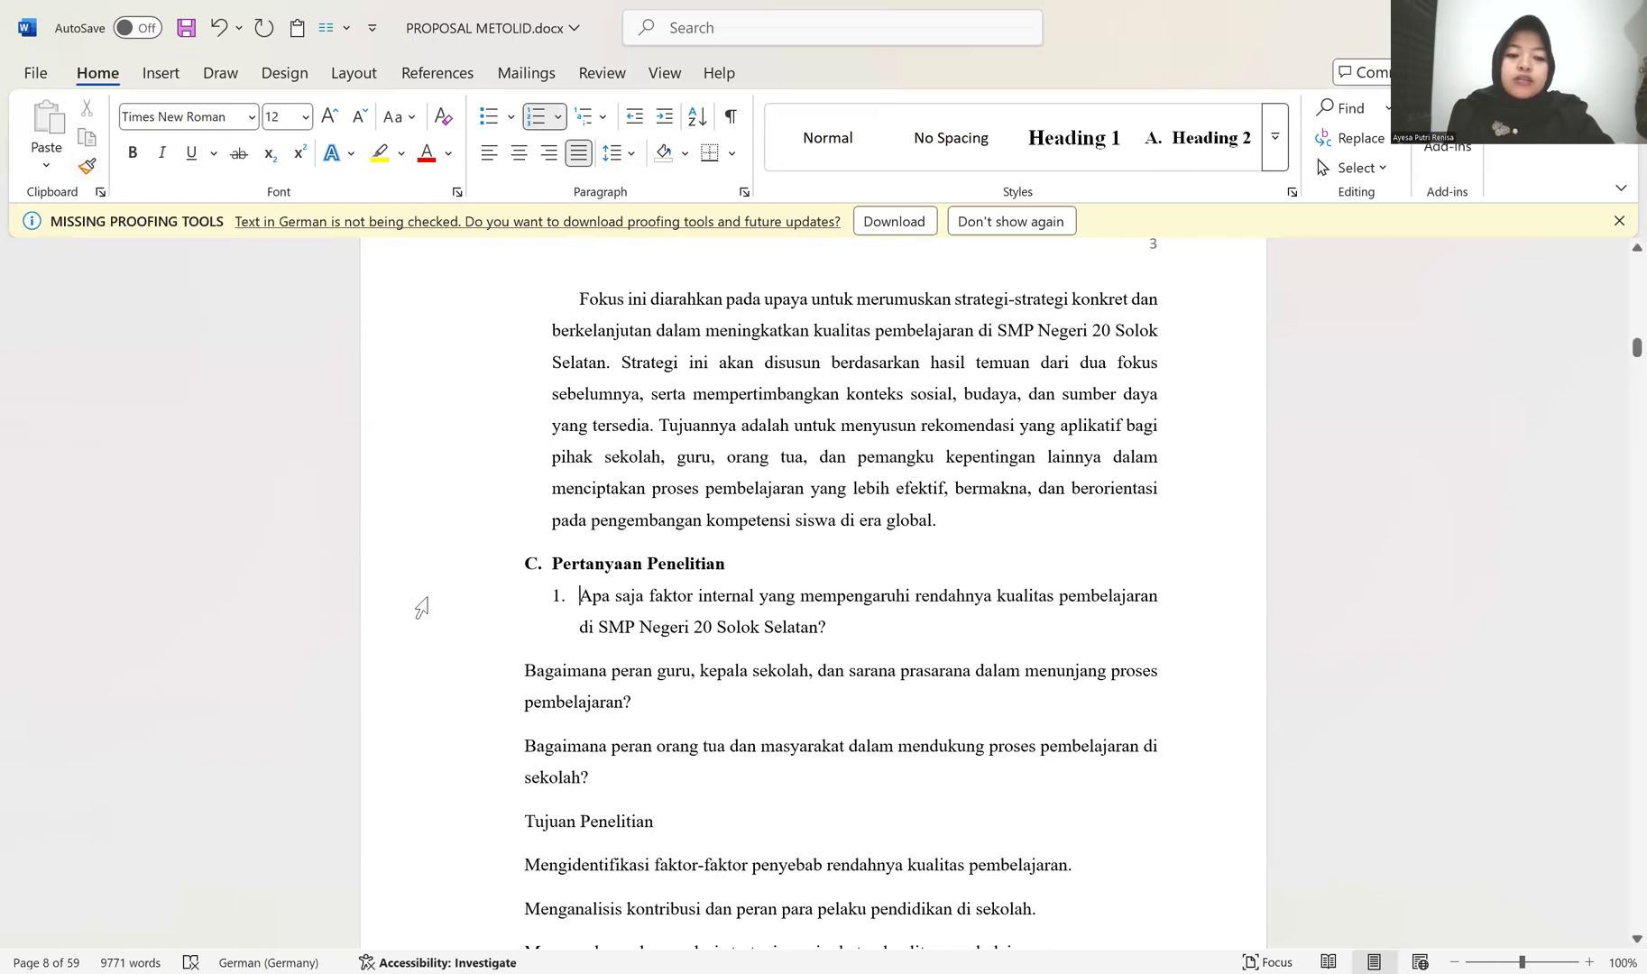
pyautogui.moveTo(421, 608); pyautogui.dragTo(421, 749)
pyautogui.click(621, 153)
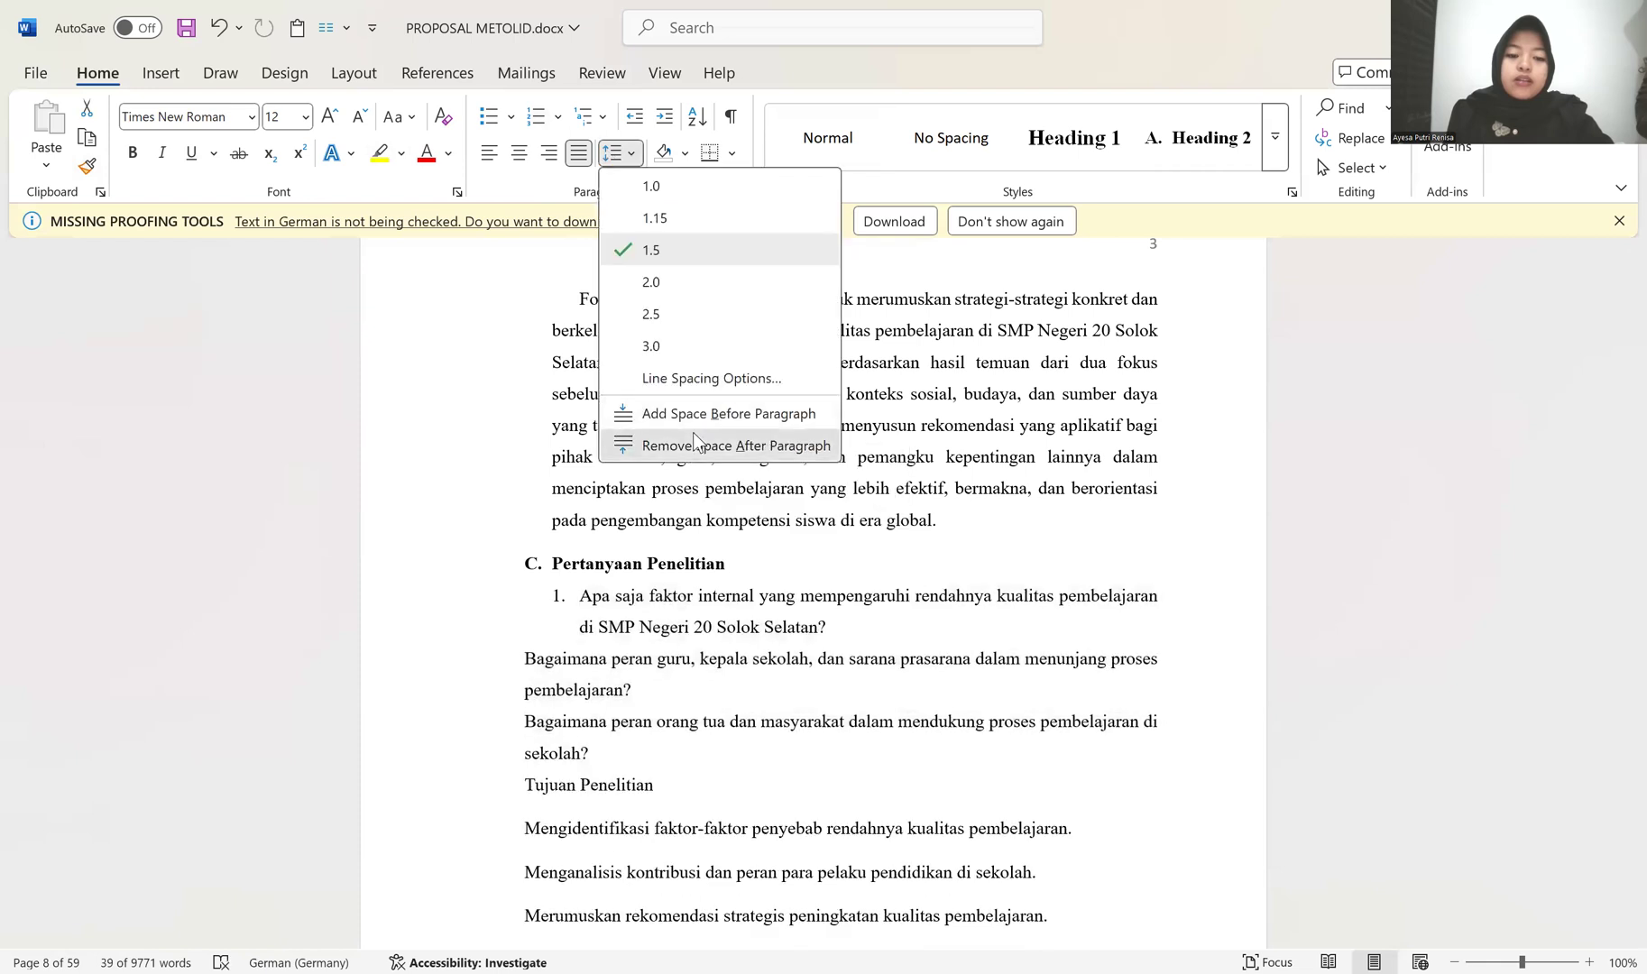
pyautogui.click(693, 435)
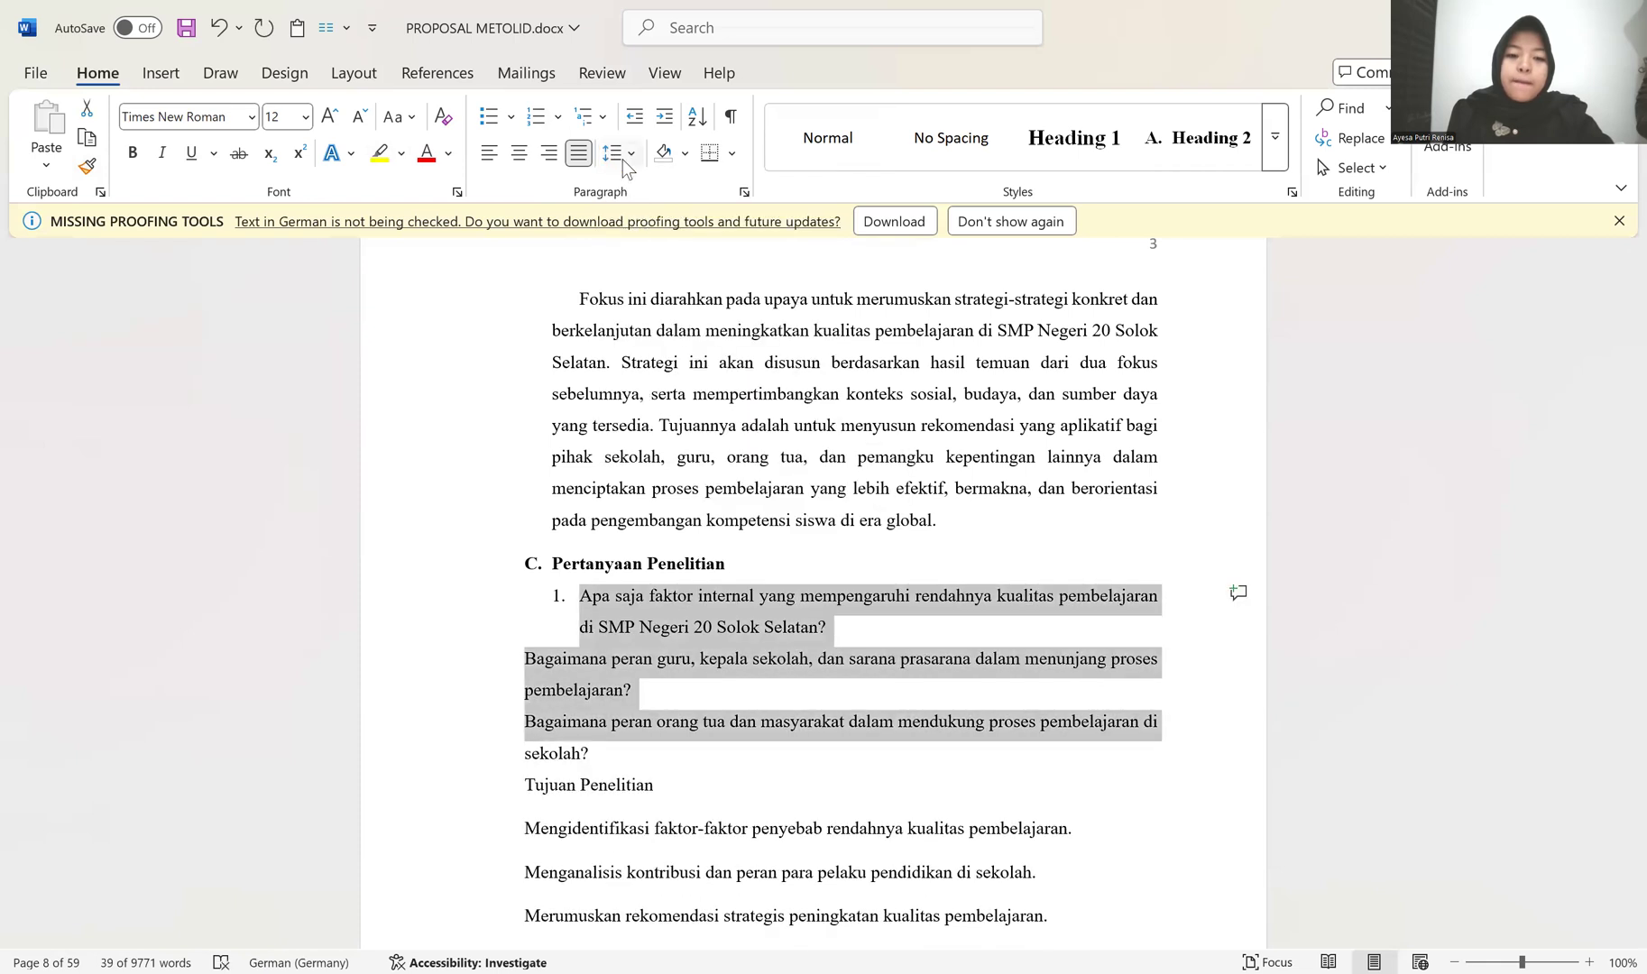
pyautogui.click(636, 153)
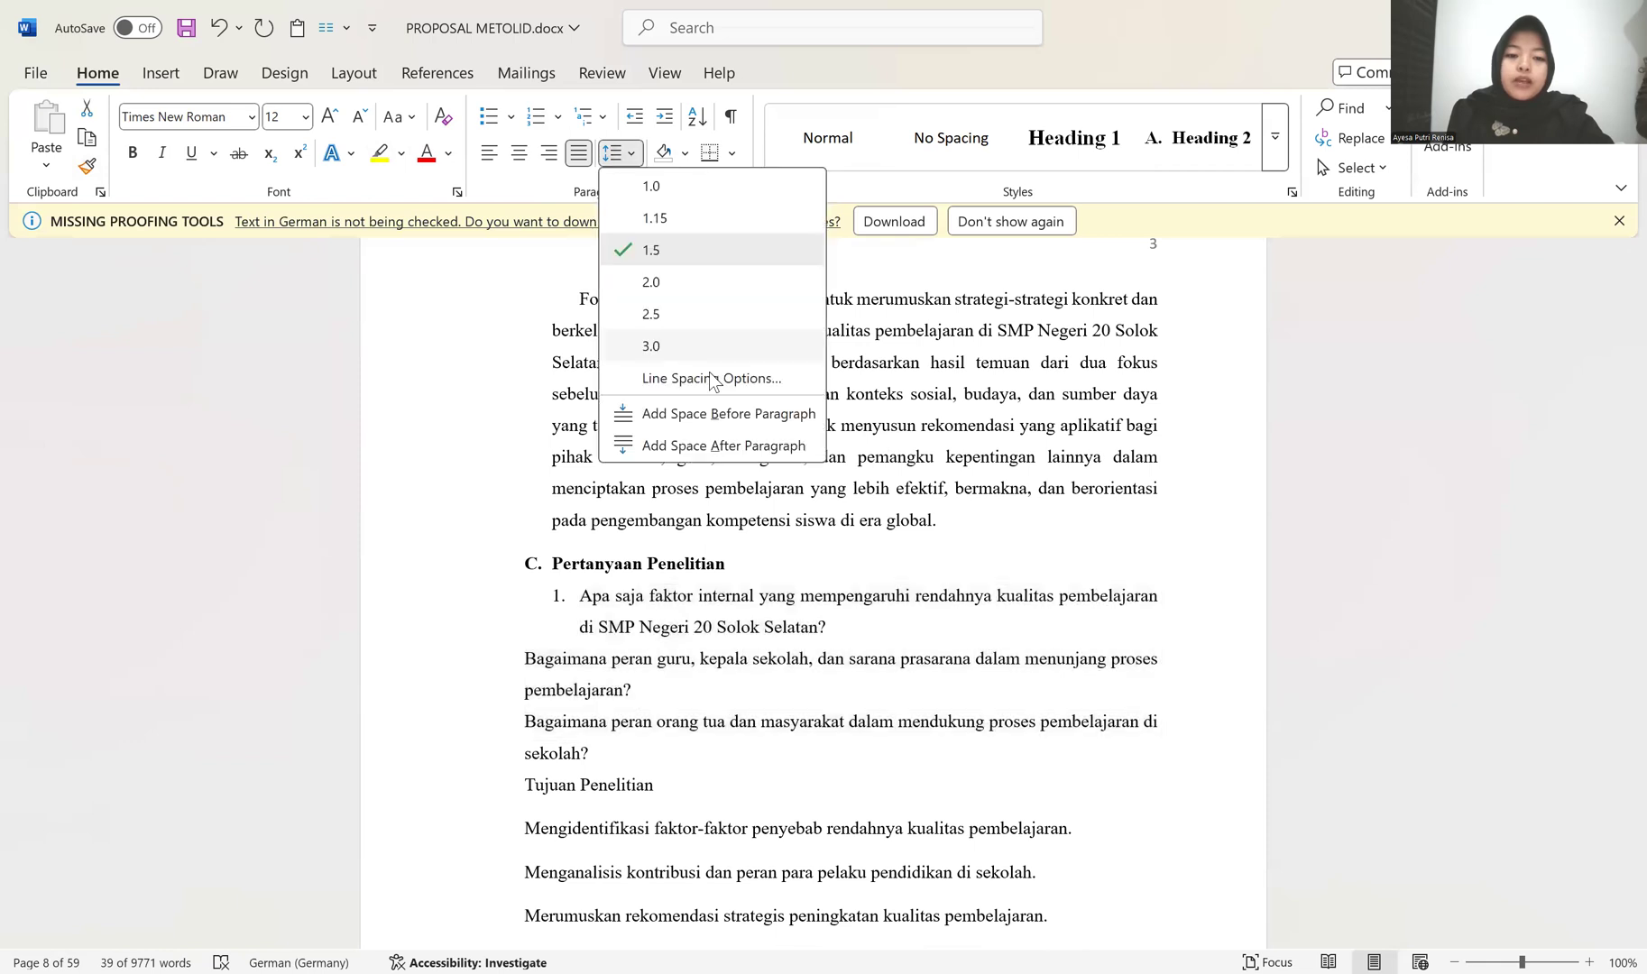
pyautogui.click(702, 449)
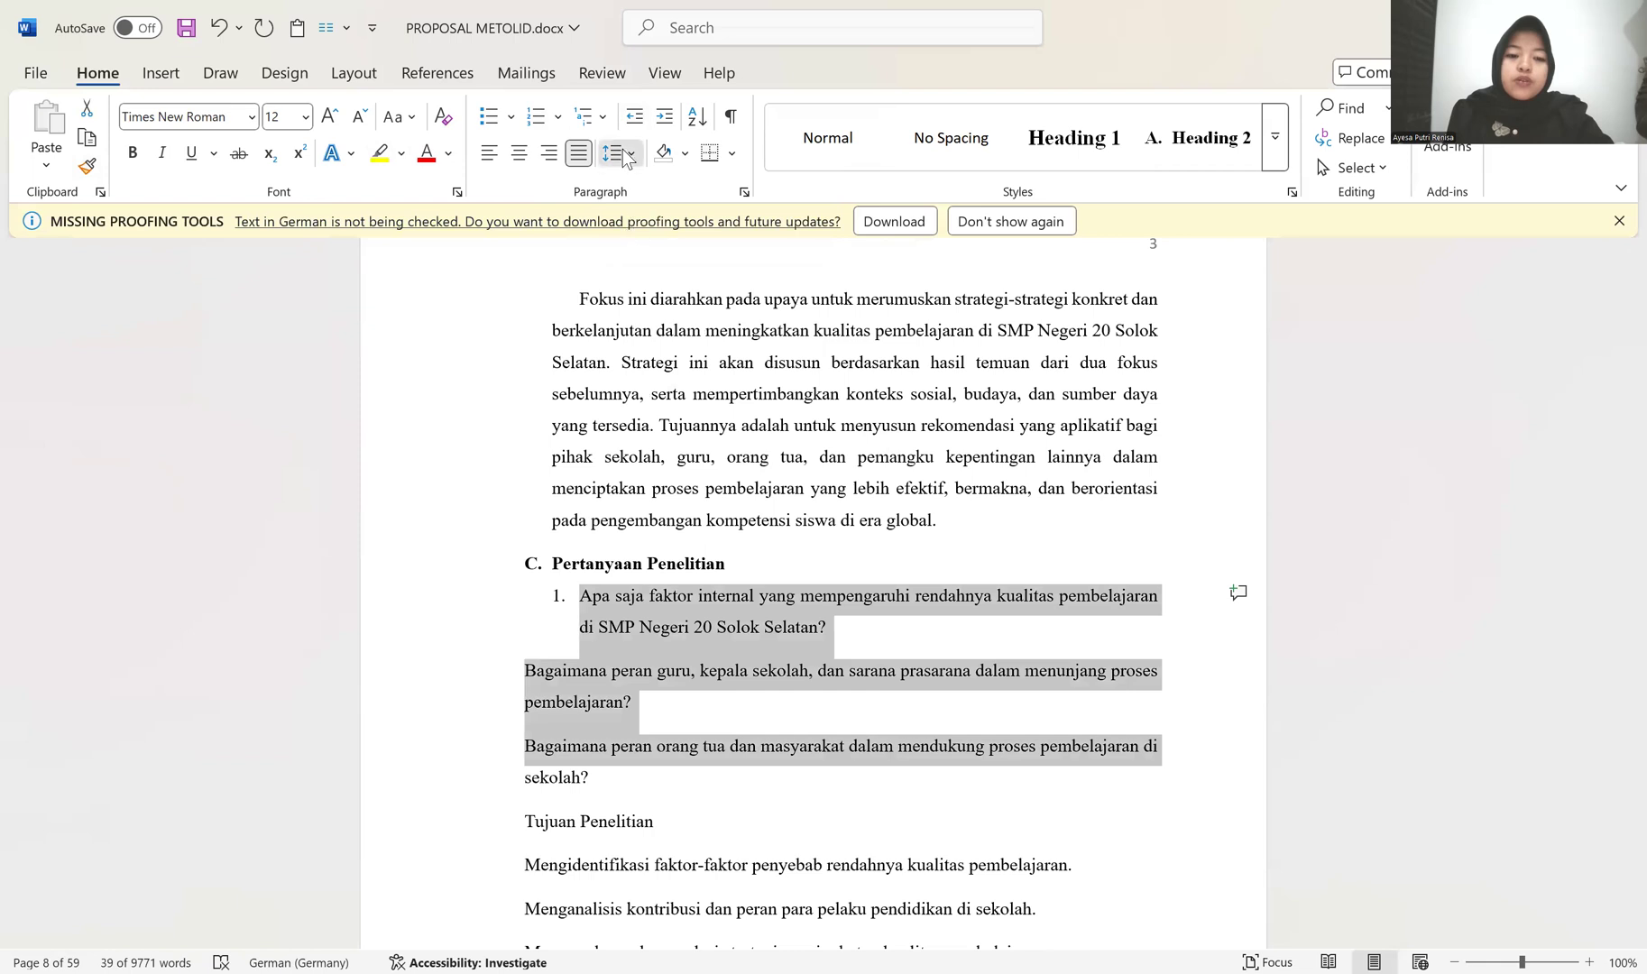
pyautogui.click(627, 155)
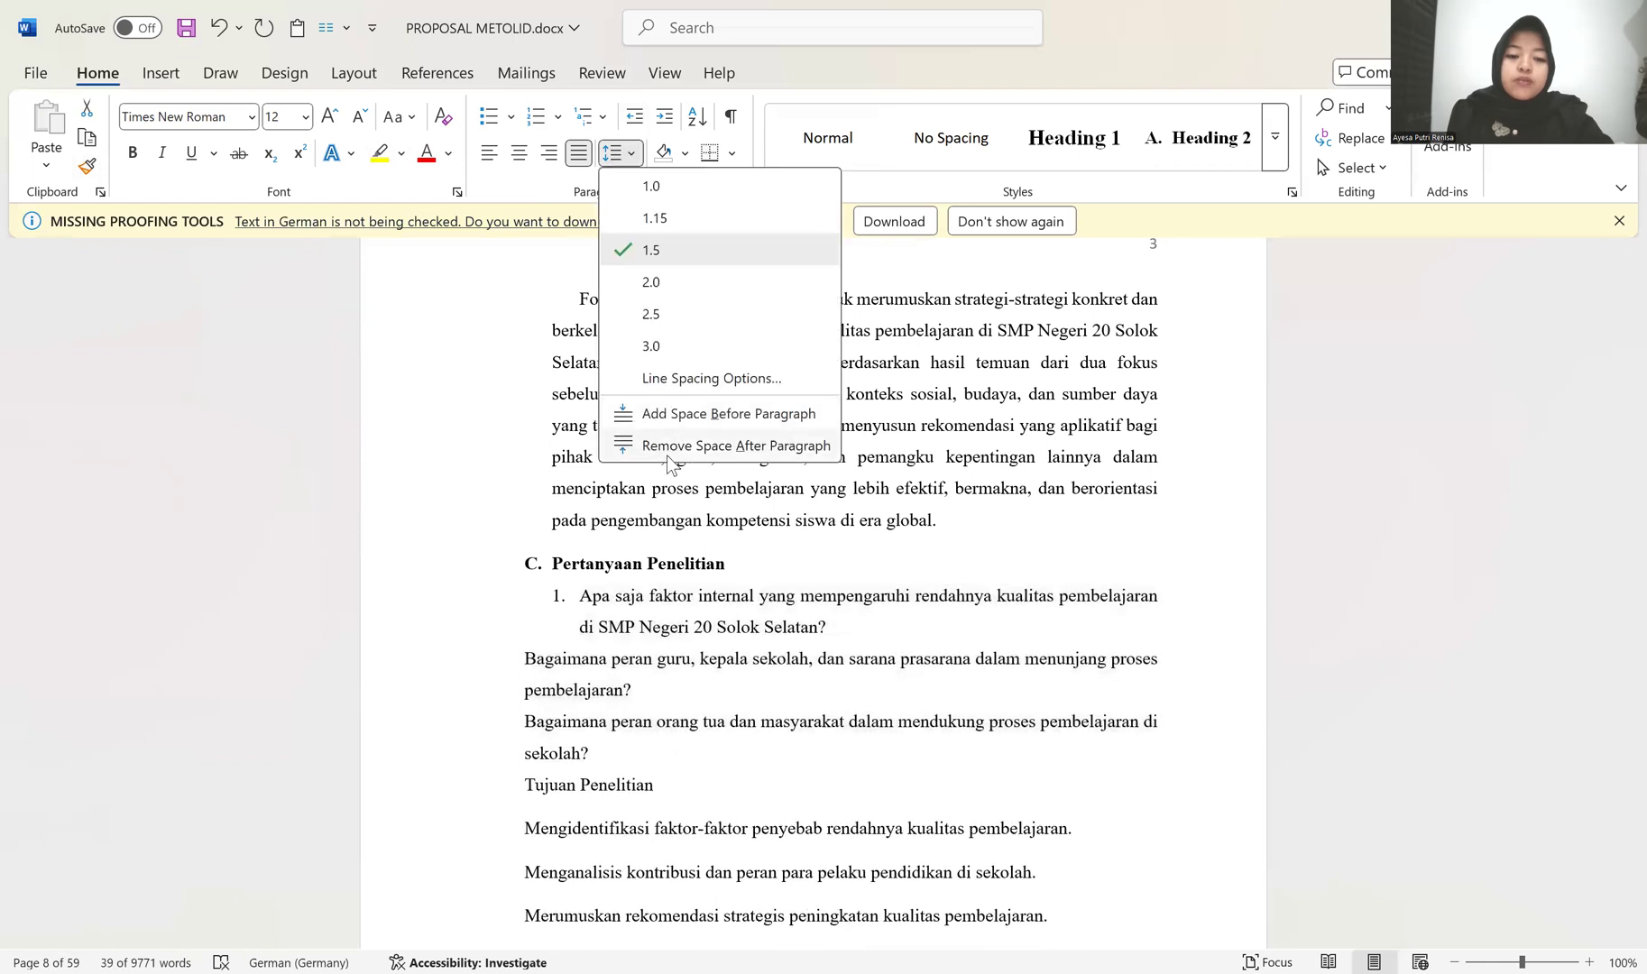
pyautogui.click(667, 454)
pyautogui.click(631, 156)
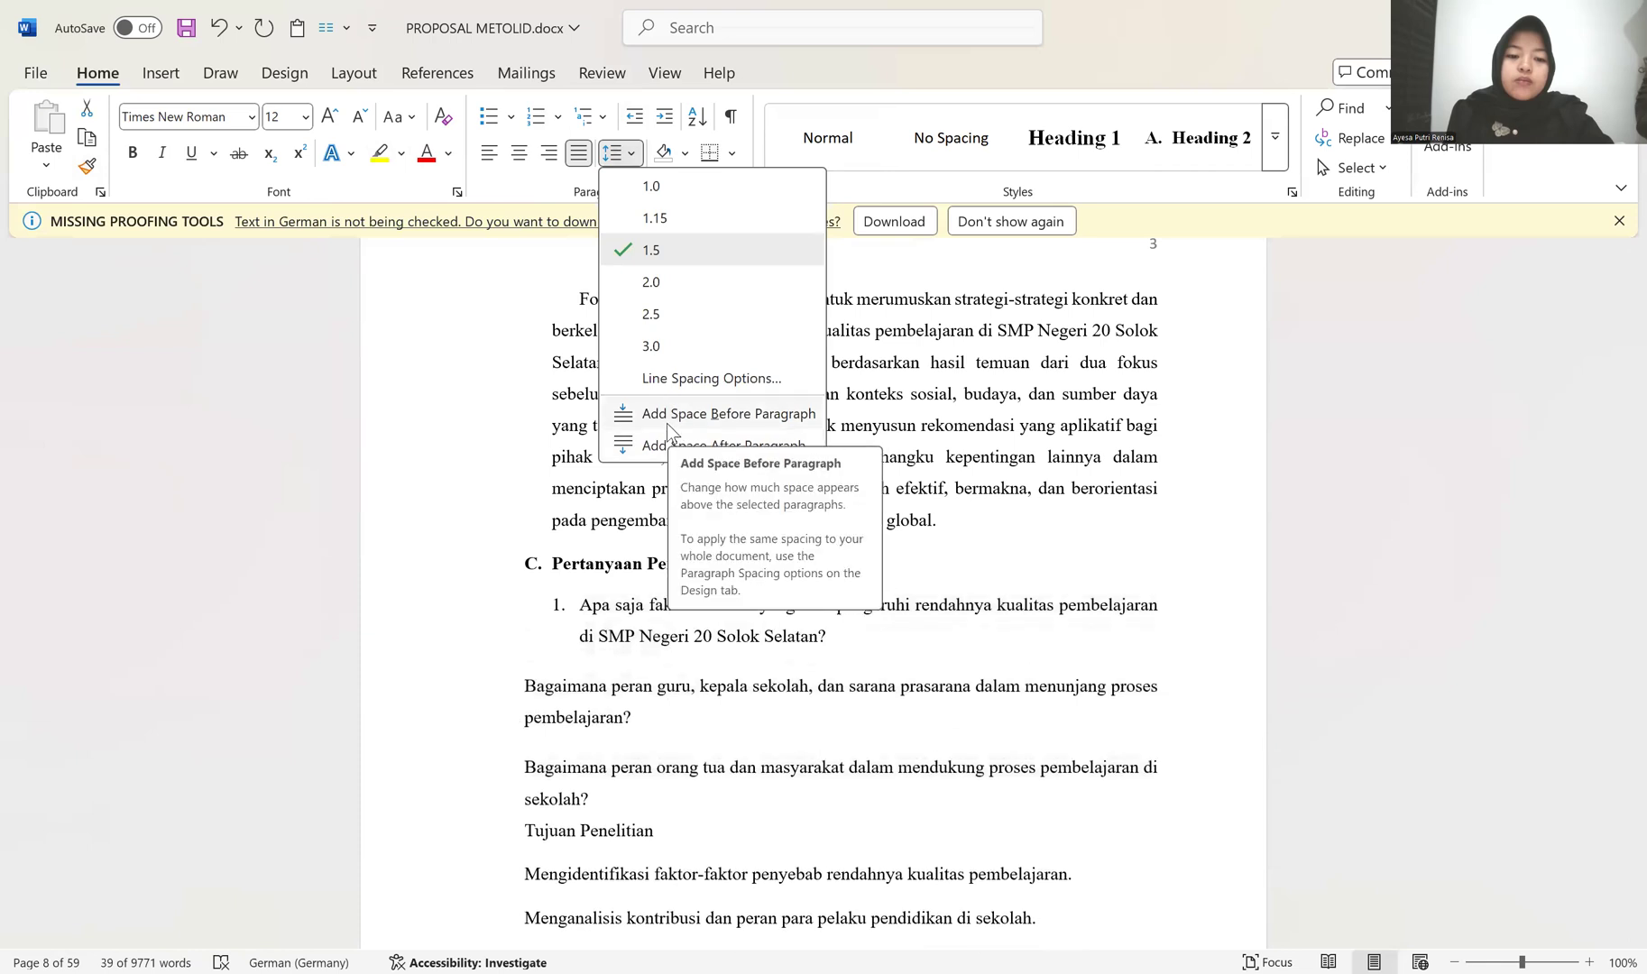
pyautogui.click(530, 663)
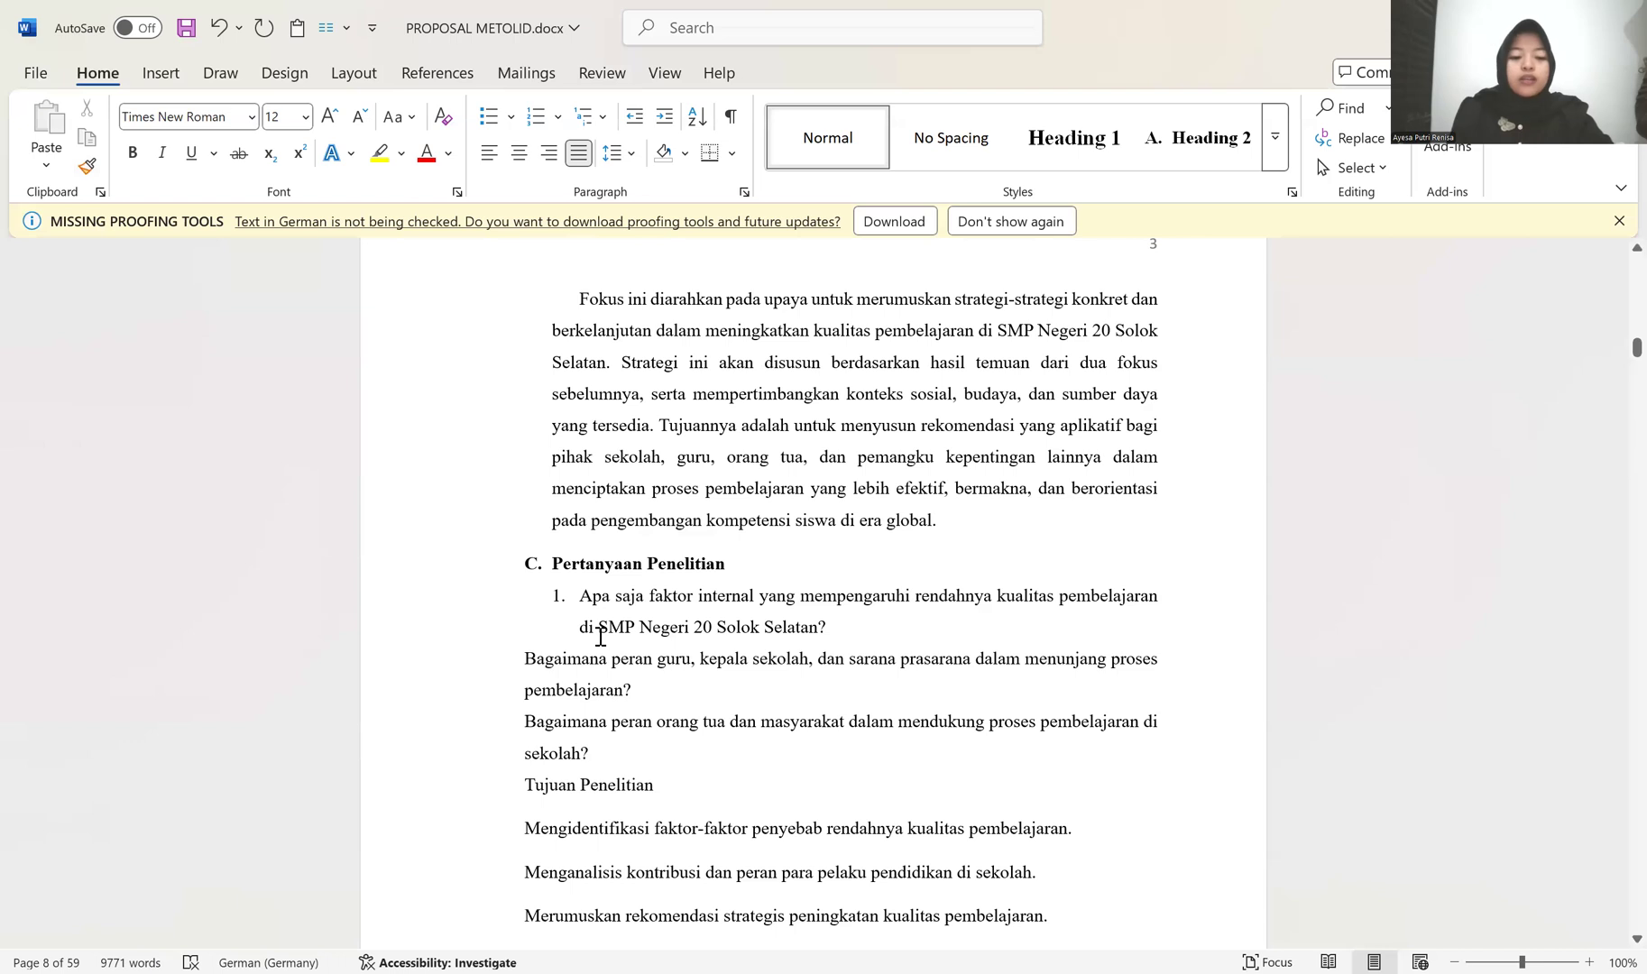
# Step: Copy the first question's numbered-list formatting to the second and third questions under Pertanyaan Penelitian with Format Painter
pyautogui.click(585, 598)
pyautogui.click(86, 166)
pyautogui.scroll(-3, 577, 587)
pyautogui.click(532, 496)
pyautogui.click(530, 554)
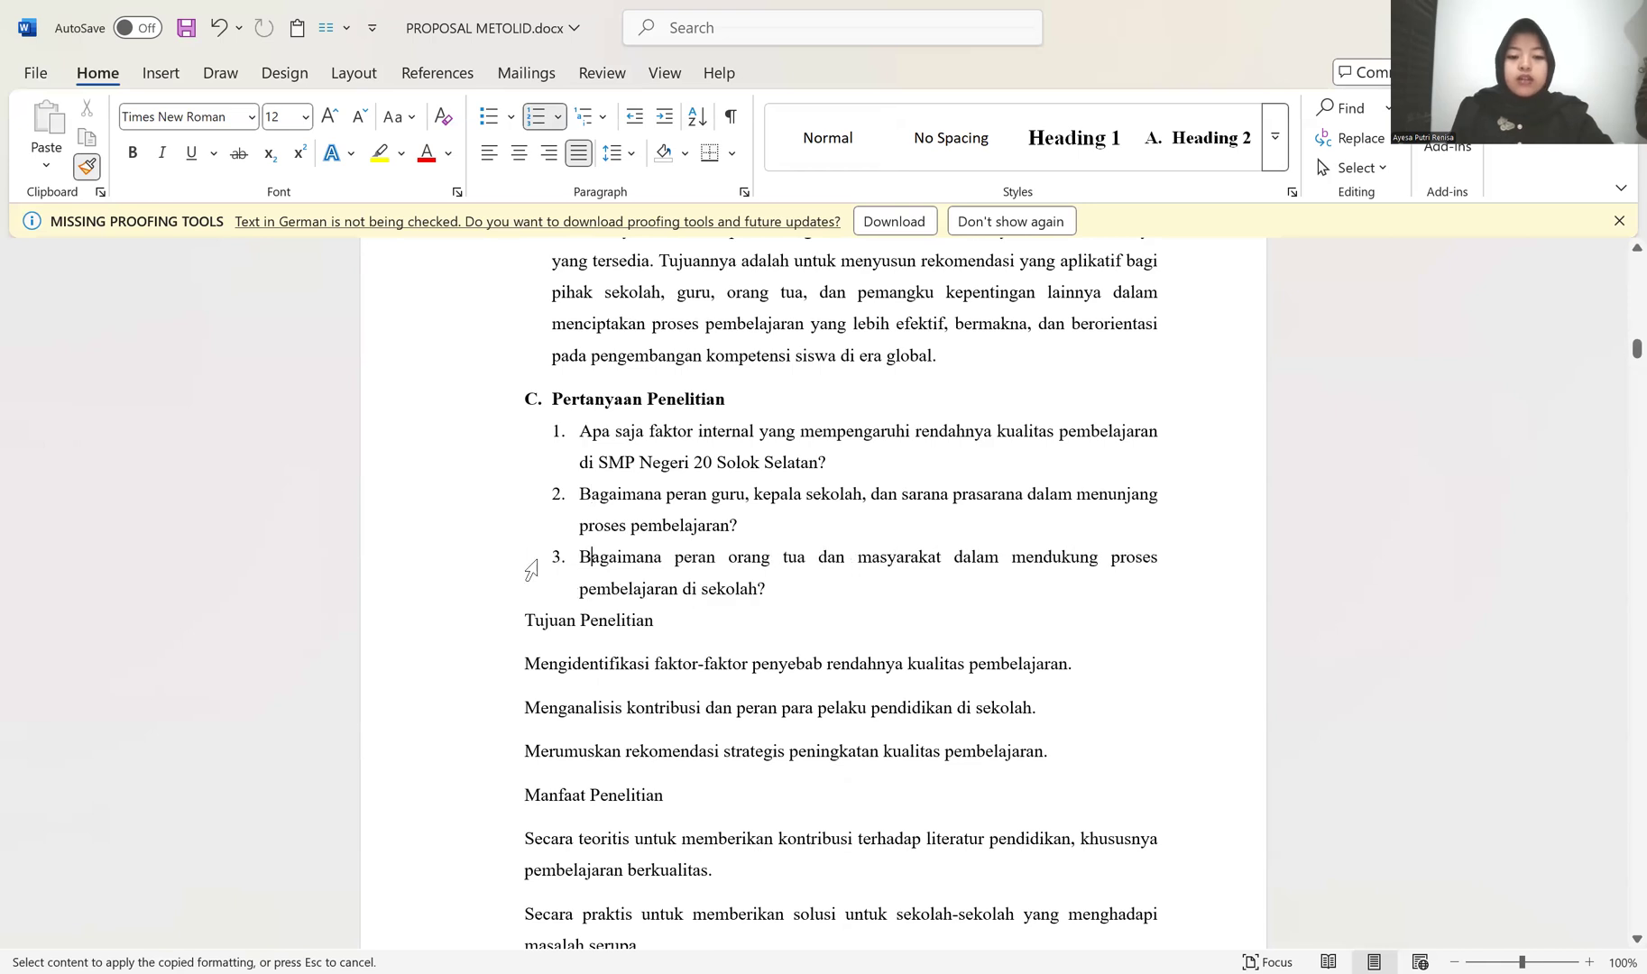
# Step: Paint the same numbered formatting over the three paragraphs under Tujuan Penelitian, leaving the "Secara teoritis" paragraph unnumbered
pyautogui.click(531, 668)
pyautogui.click(532, 696)
pyautogui.click(530, 721)
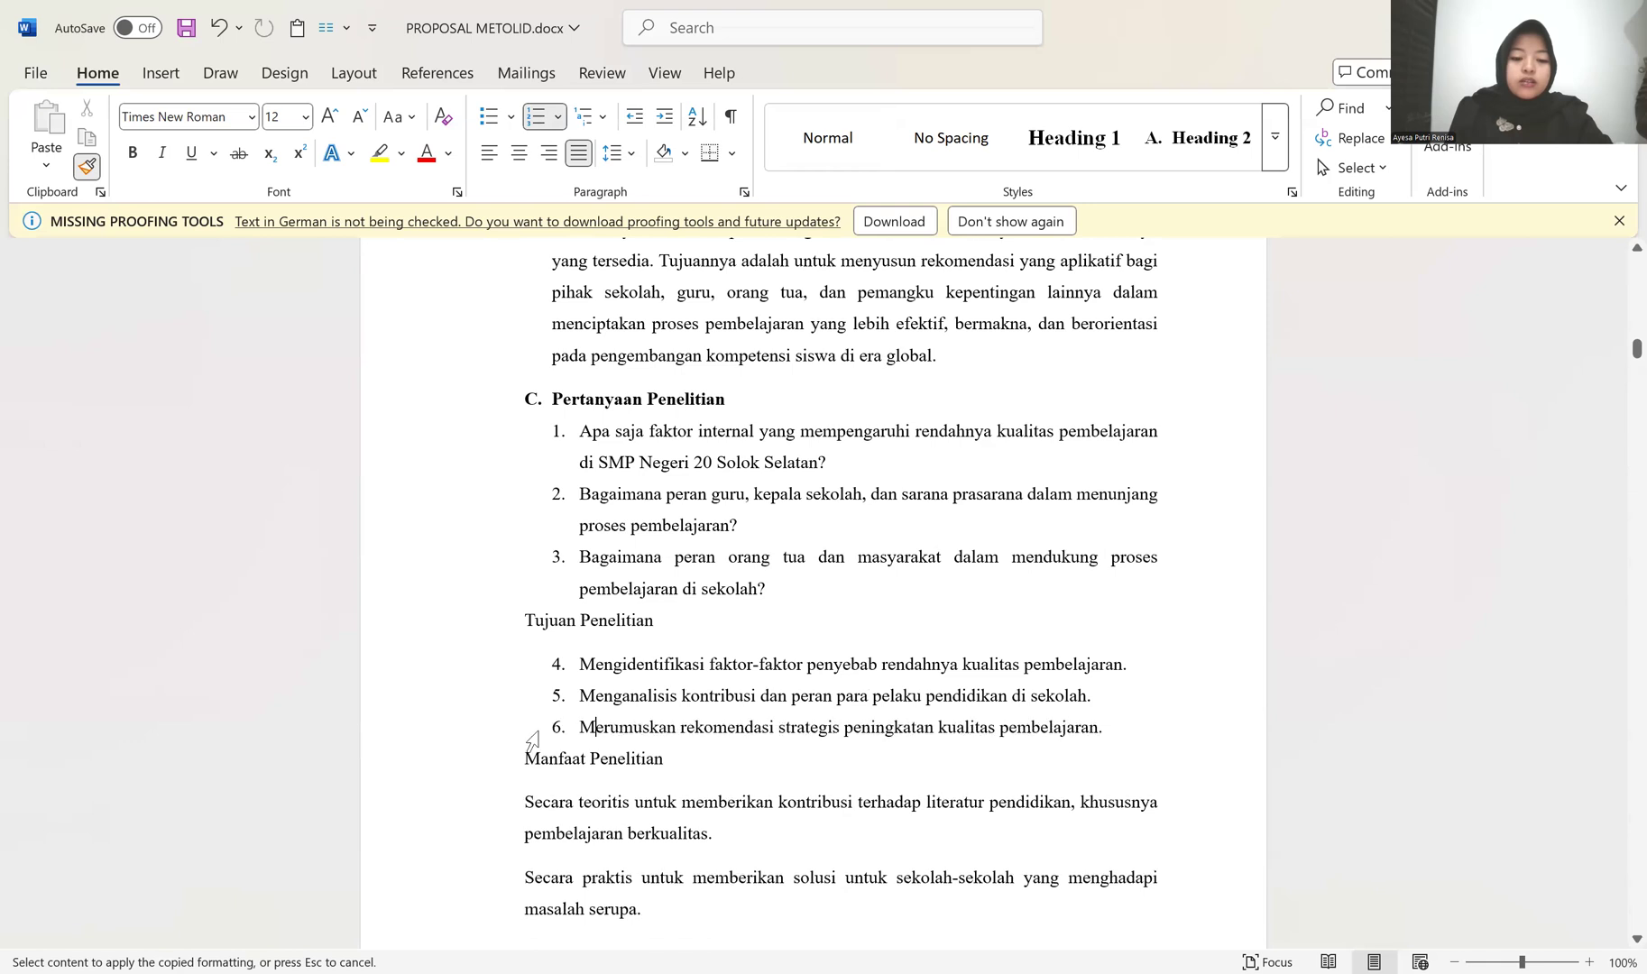
pyautogui.click(607, 812)
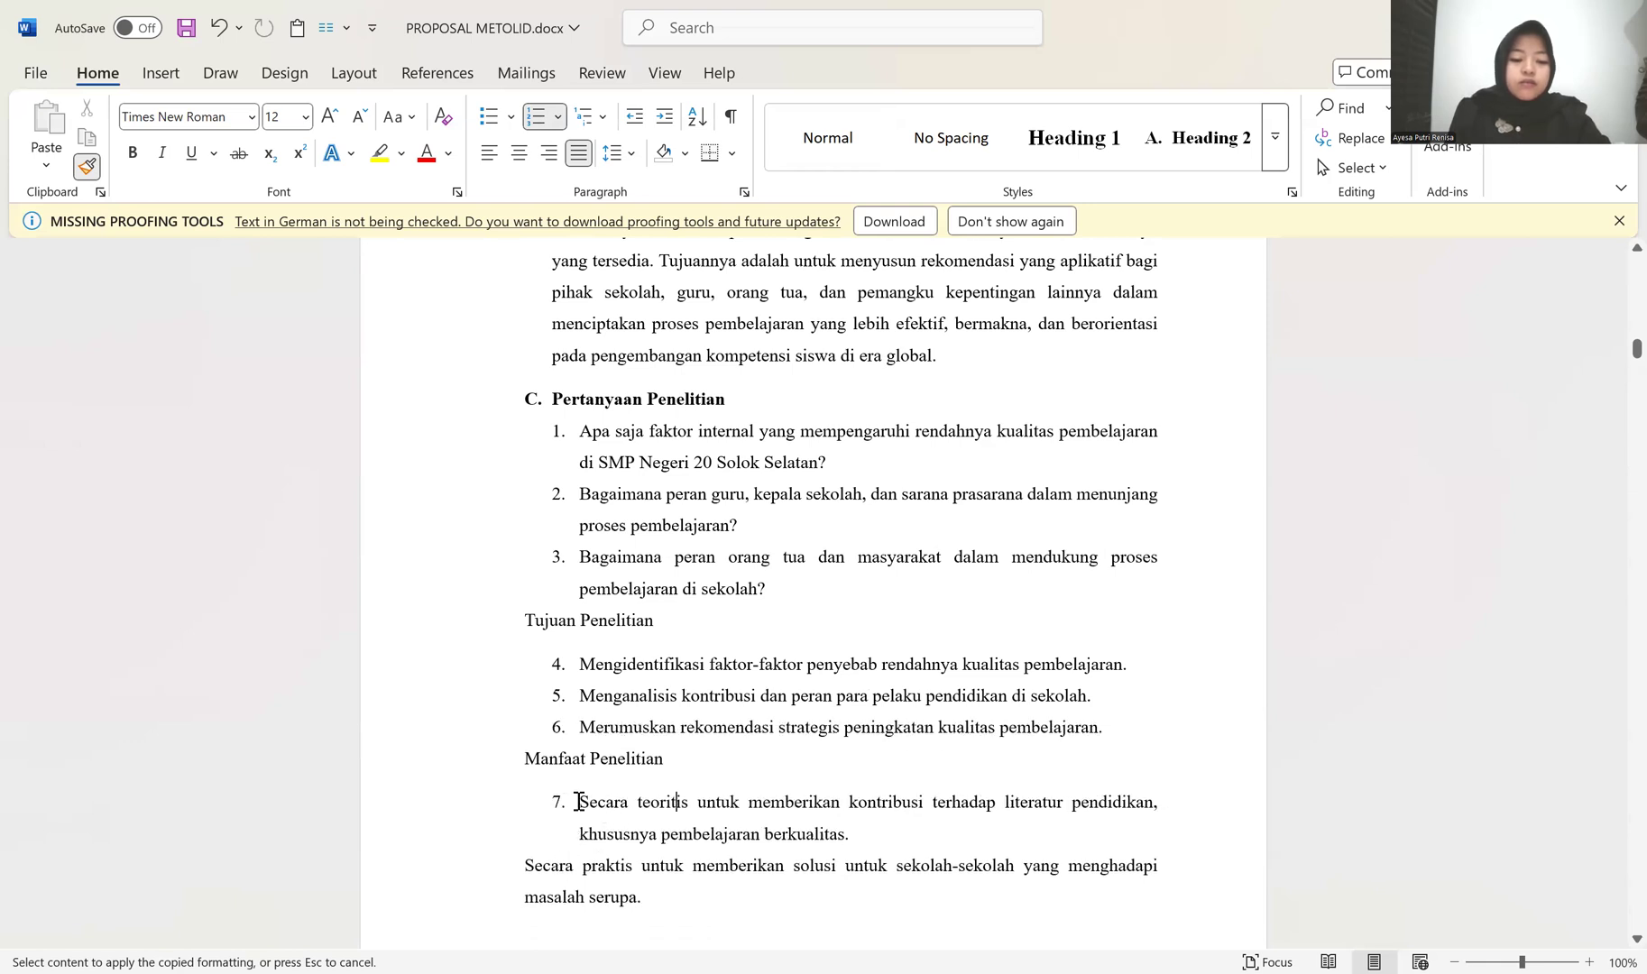
pyautogui.hotkey('ctrl', 'z')
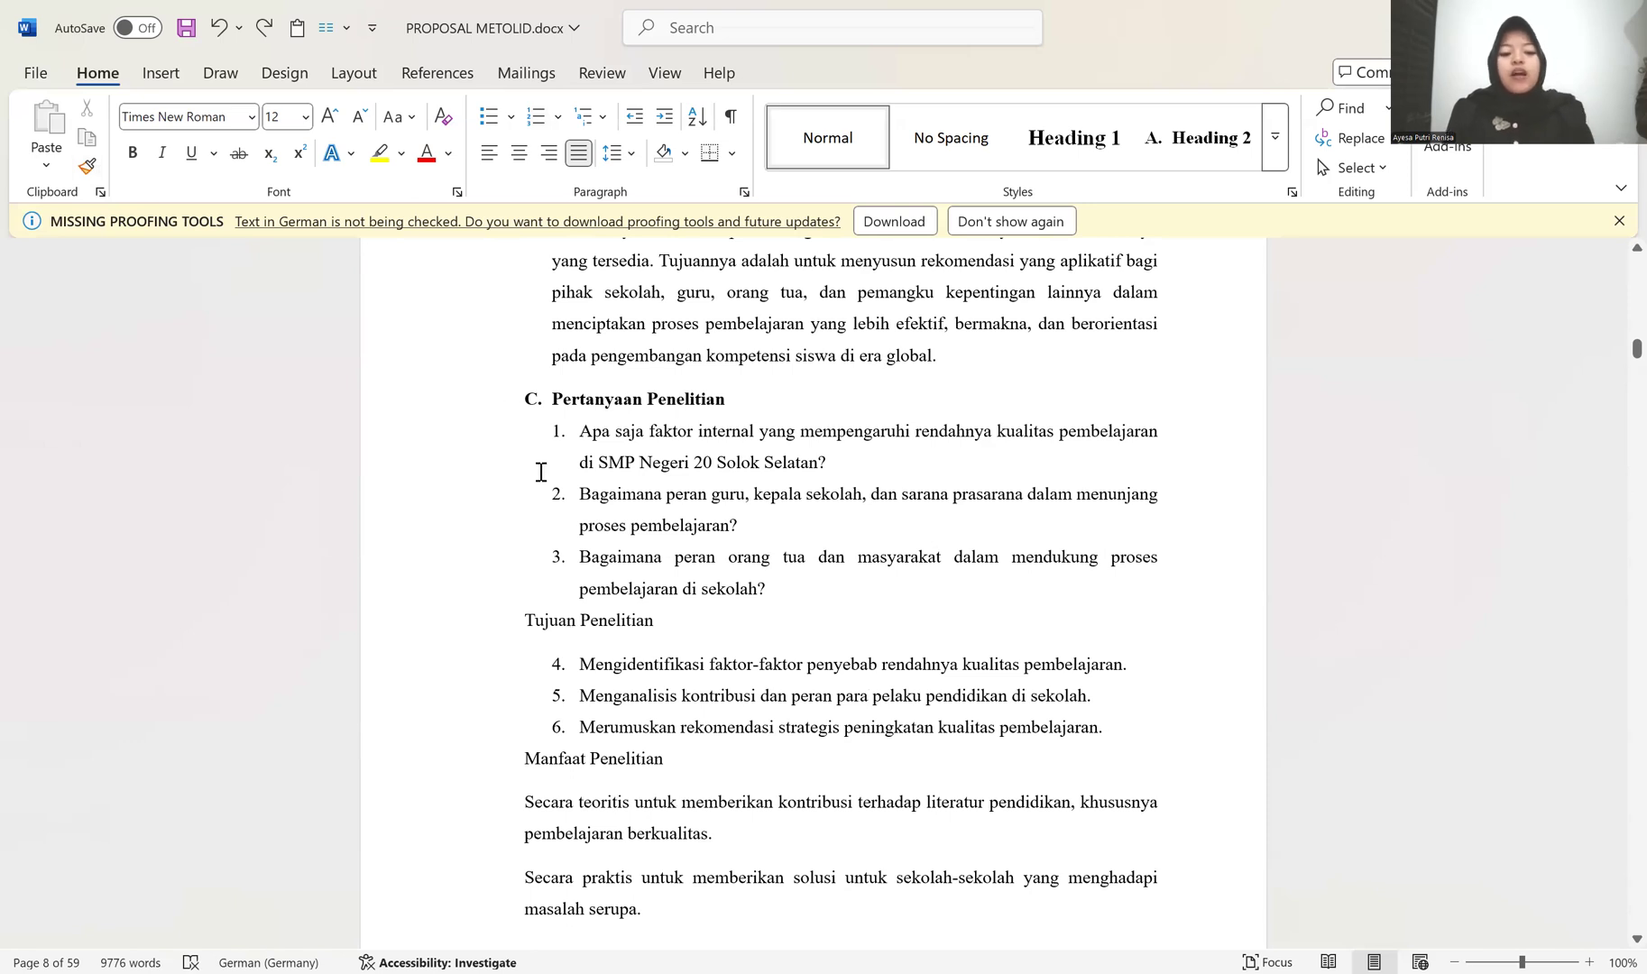
# Step: Apply the lettered Heading 2 style to the Tujuan Penelitian title
pyautogui.scroll(-3, 555, 637)
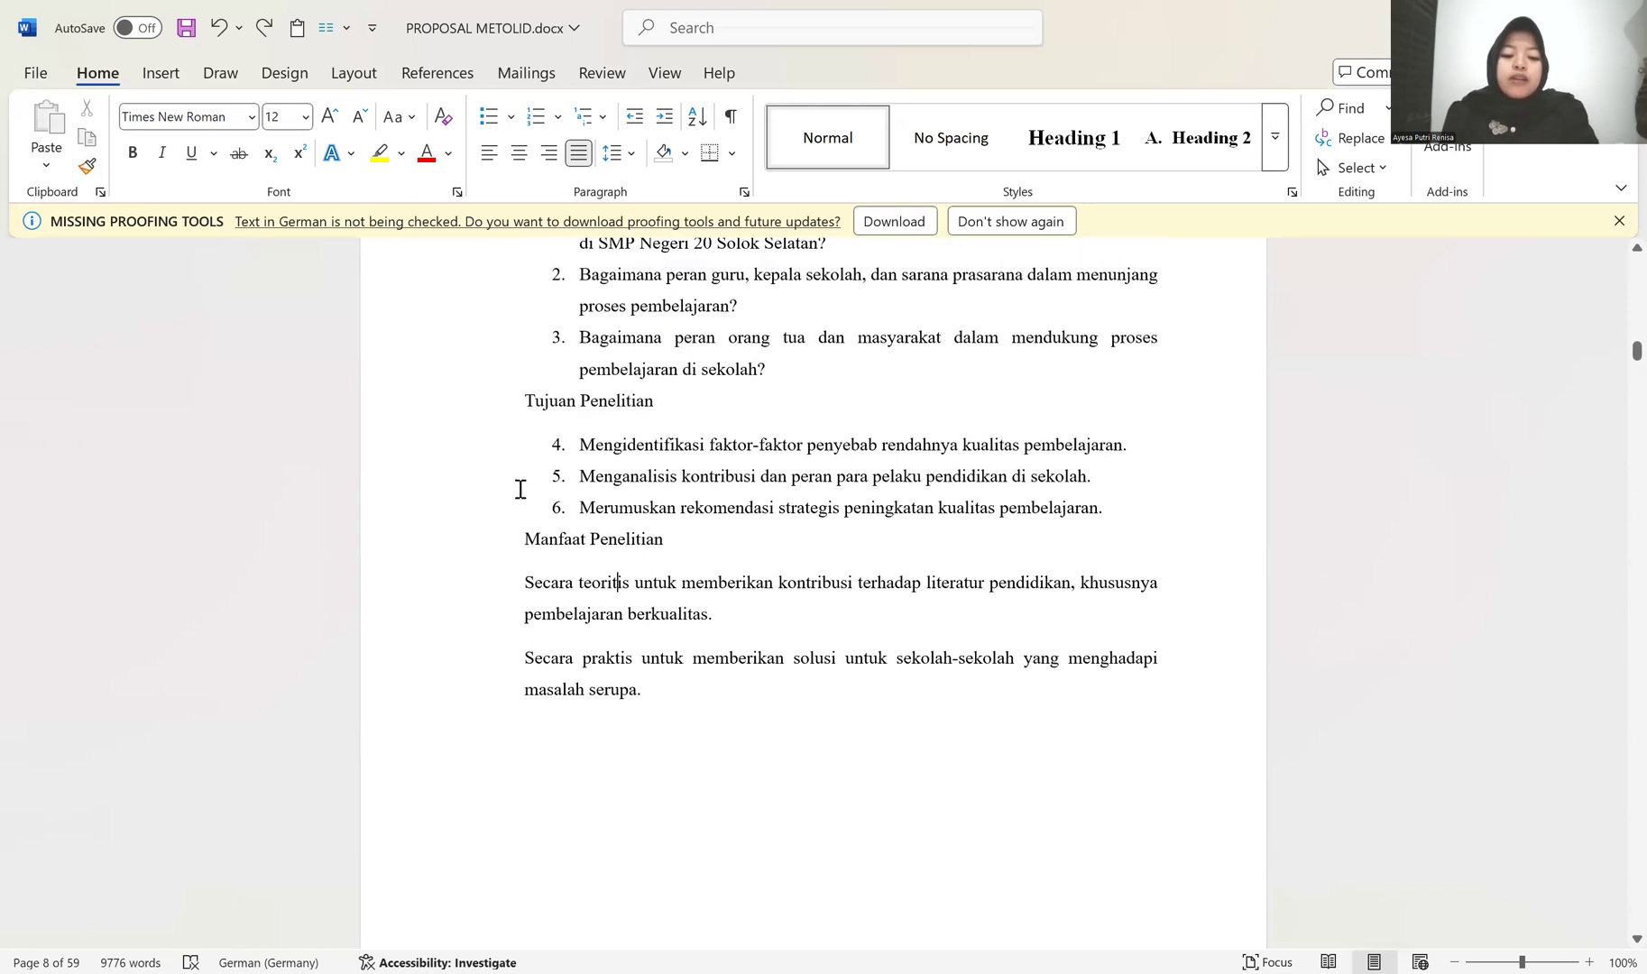
pyautogui.click(1188, 132)
pyautogui.scroll(3, 769, 467)
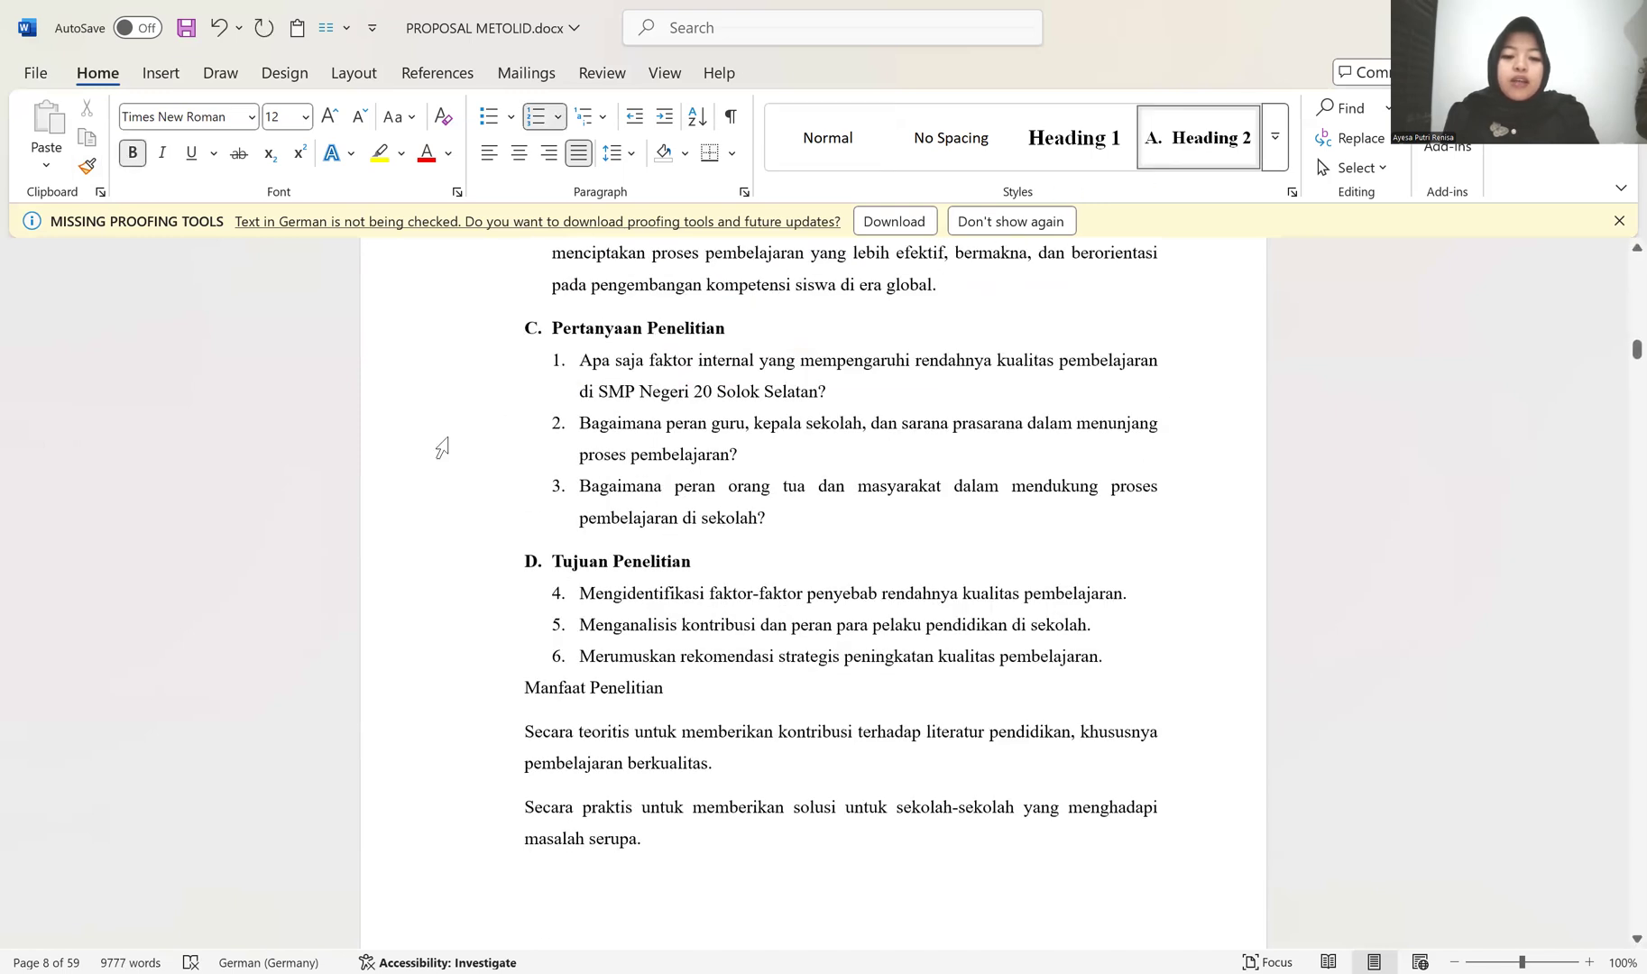
pyautogui.scroll(-1, 588, 652)
# Step: Restart the numbering at 1 for the list under Tujuan Penelitian
pyautogui.click(559, 609)
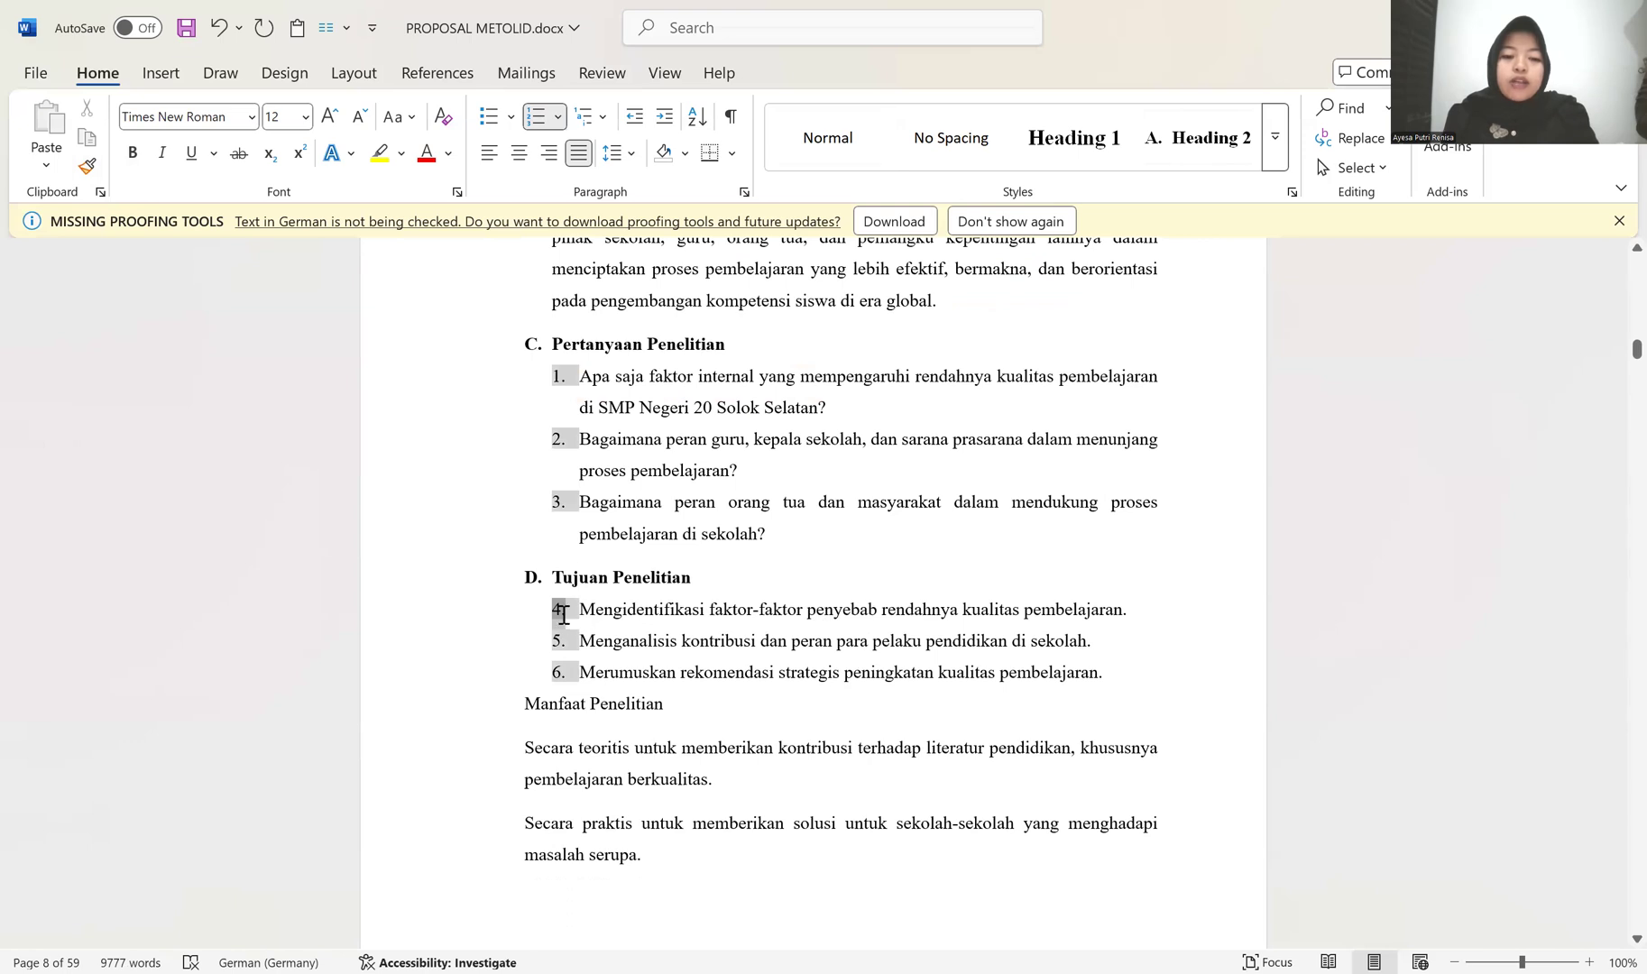
pyautogui.click(599, 613)
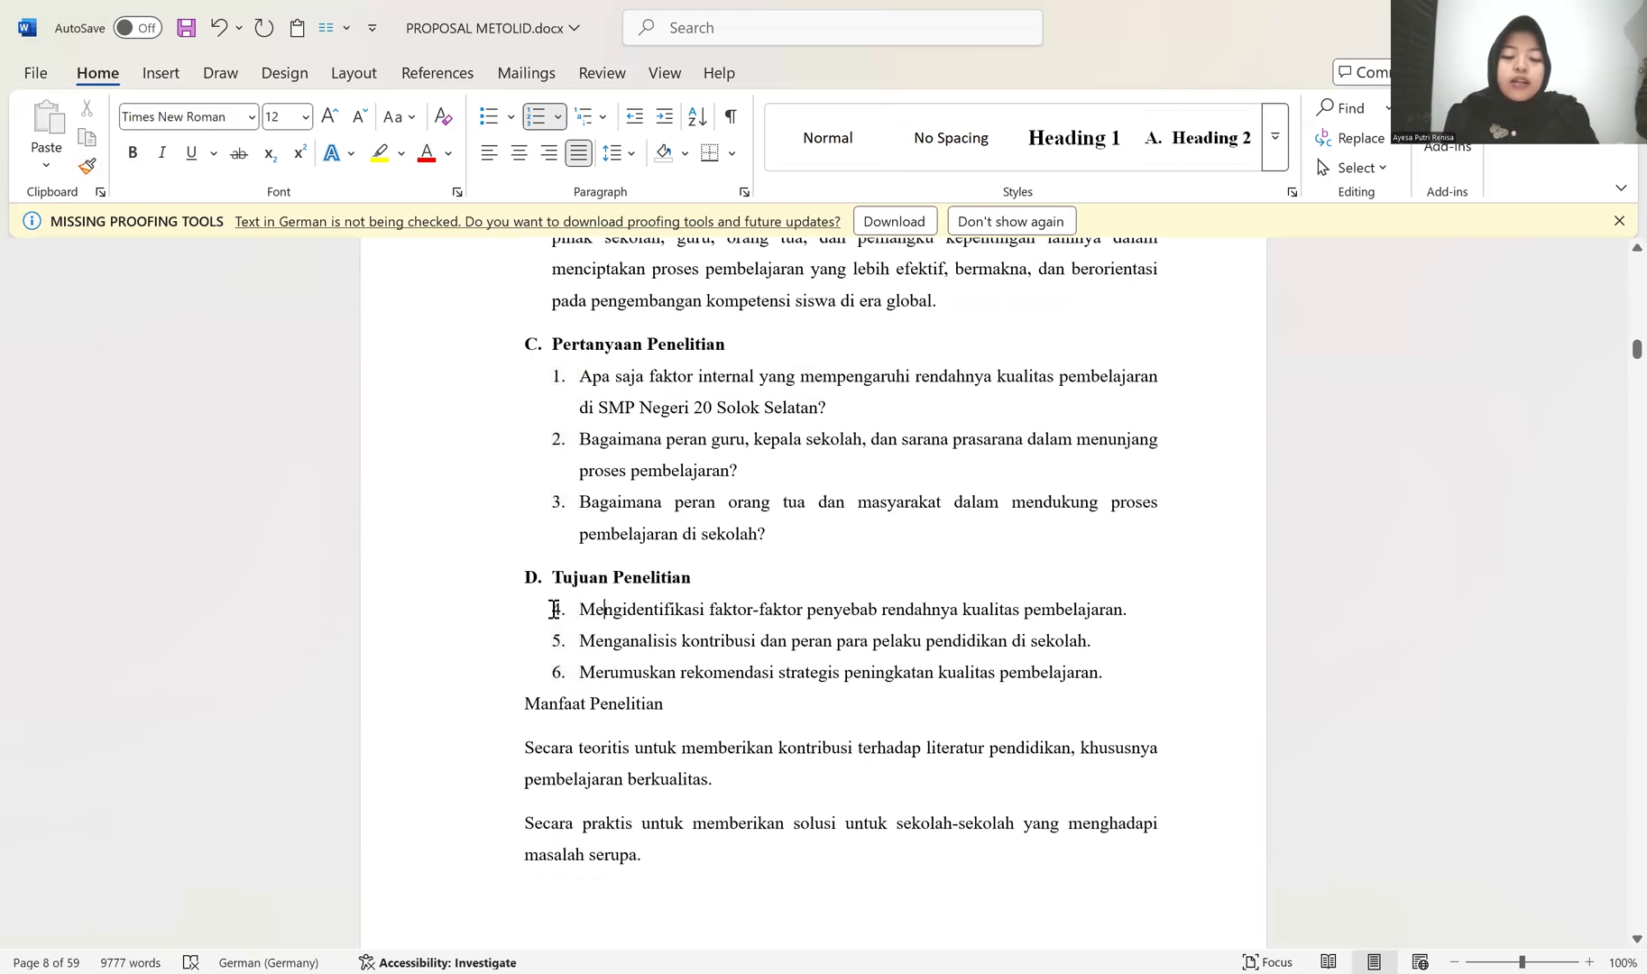
pyautogui.click(554, 609)
pyautogui.rightClick(554, 609)
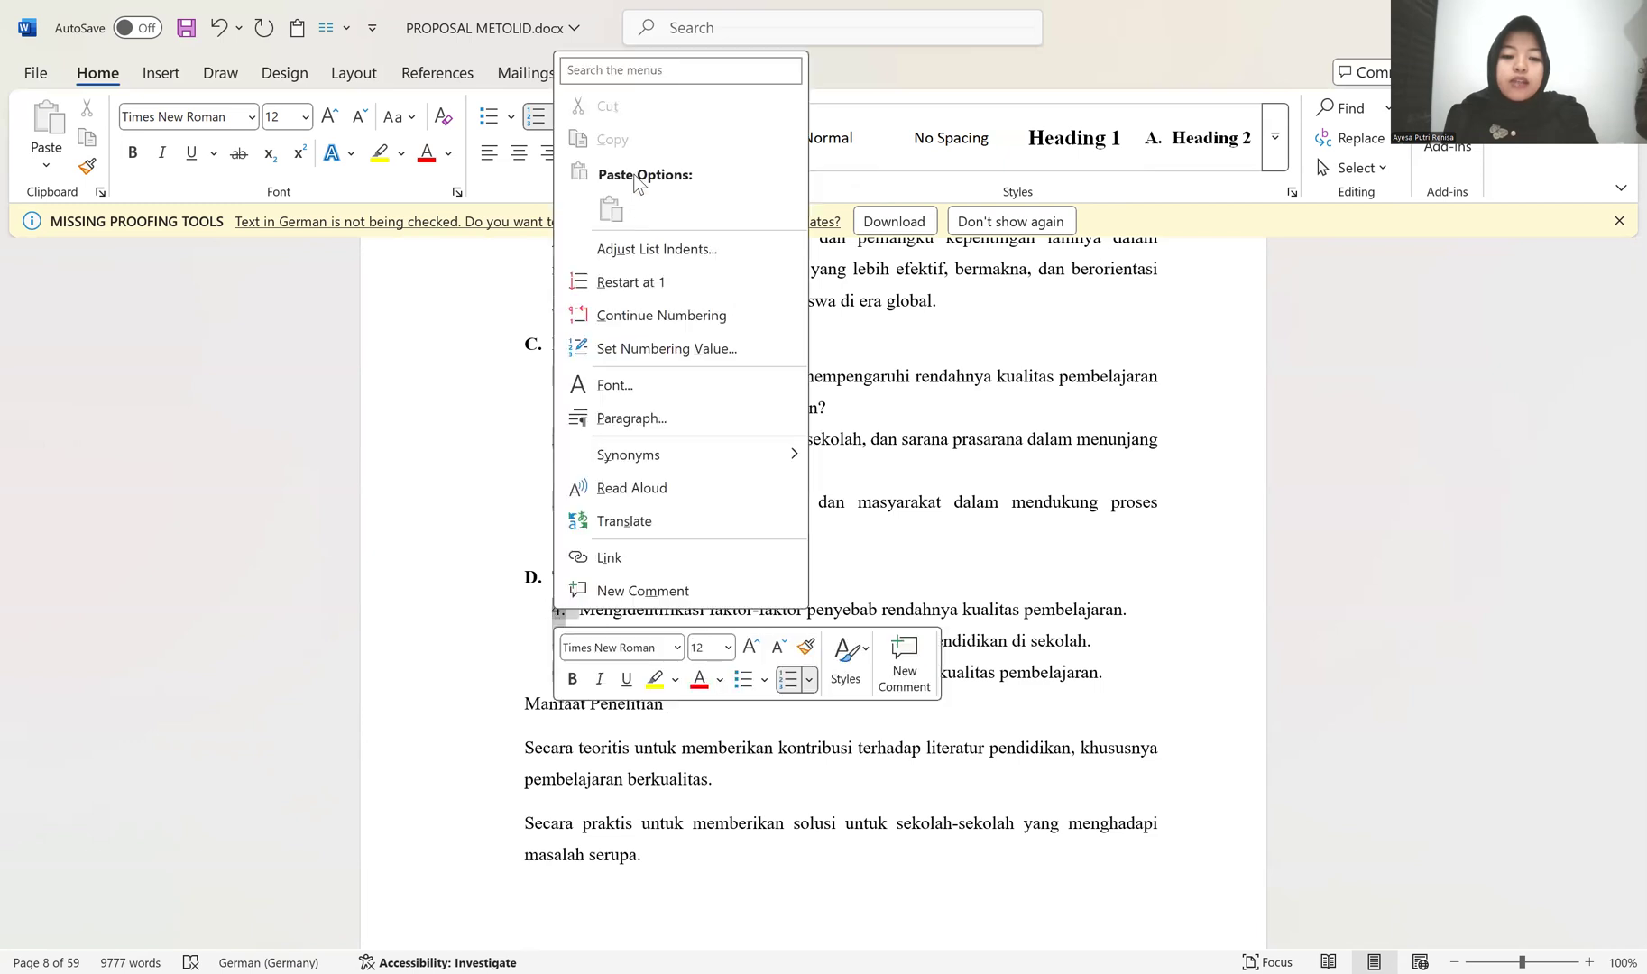
pyautogui.click(639, 282)
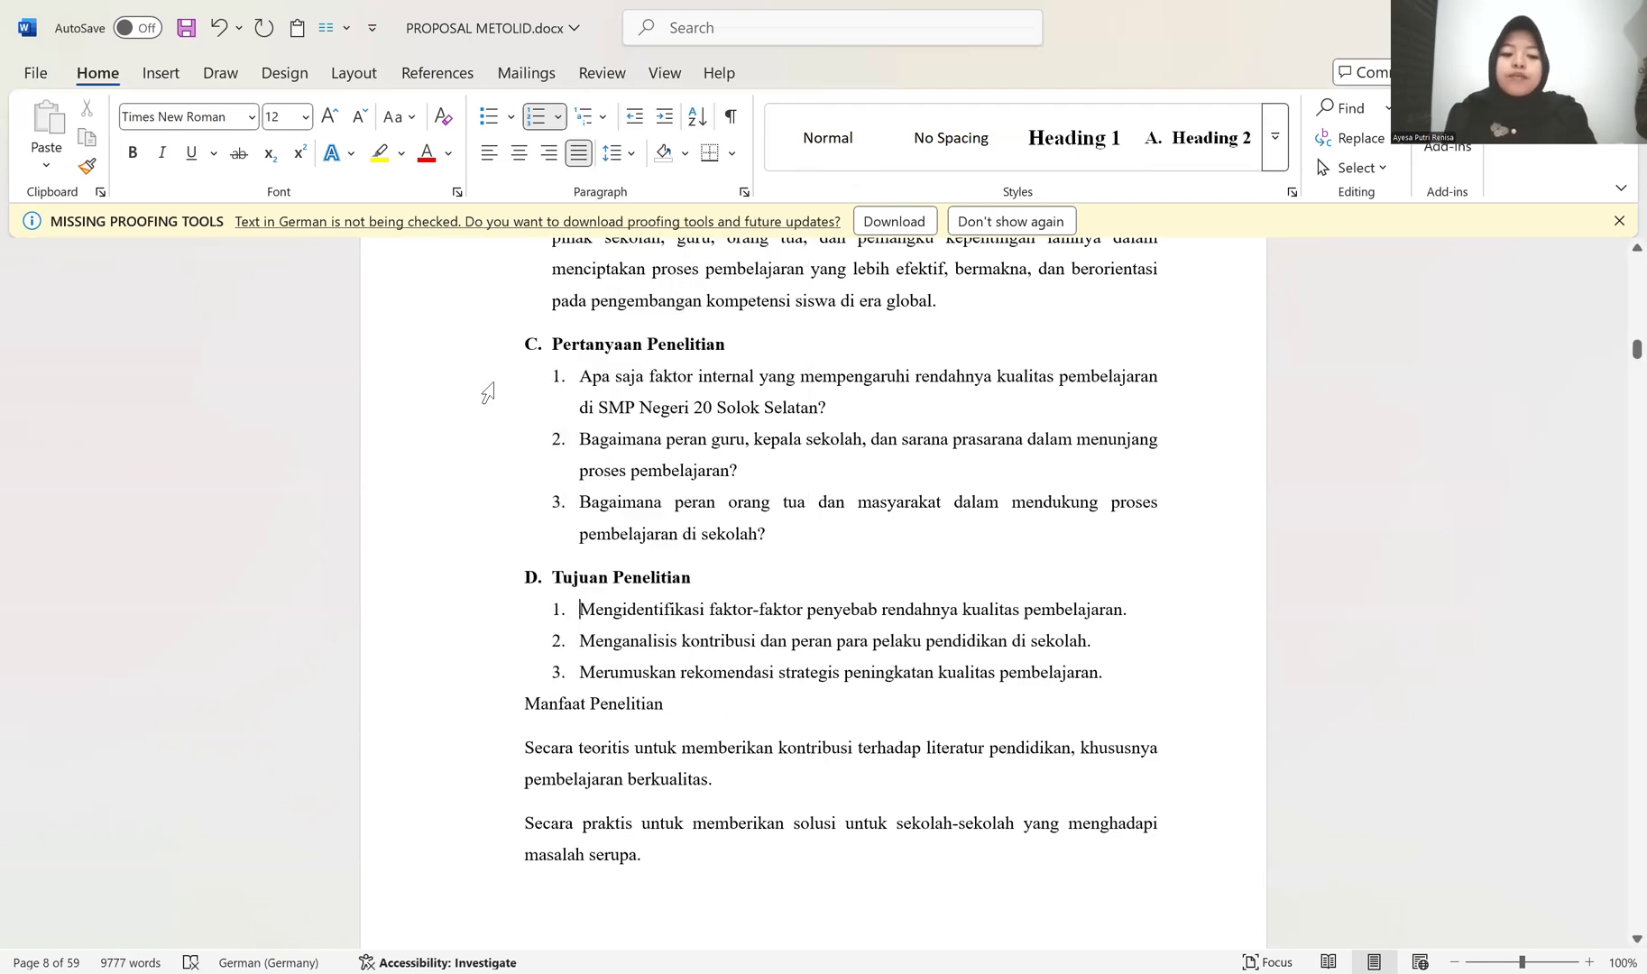
# Step: Try adding space after the three Pertanyaan Penelitian questions and remove it again
pyautogui.moveTo(487, 392); pyautogui.dragTo(470, 512)
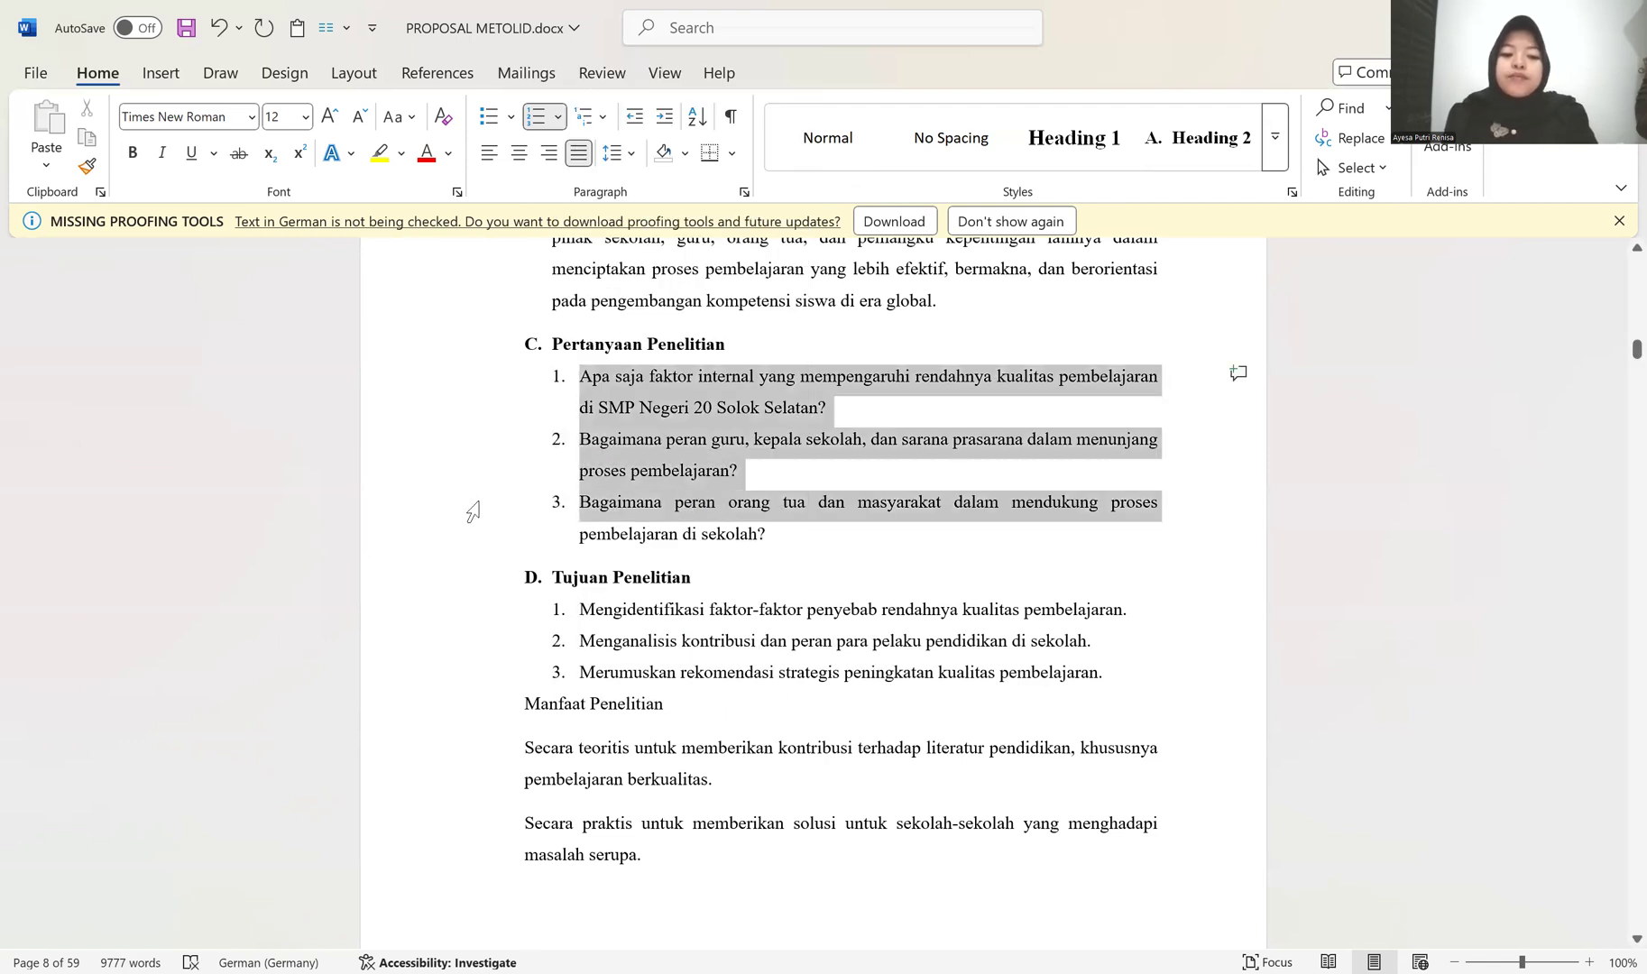
pyautogui.click(634, 156)
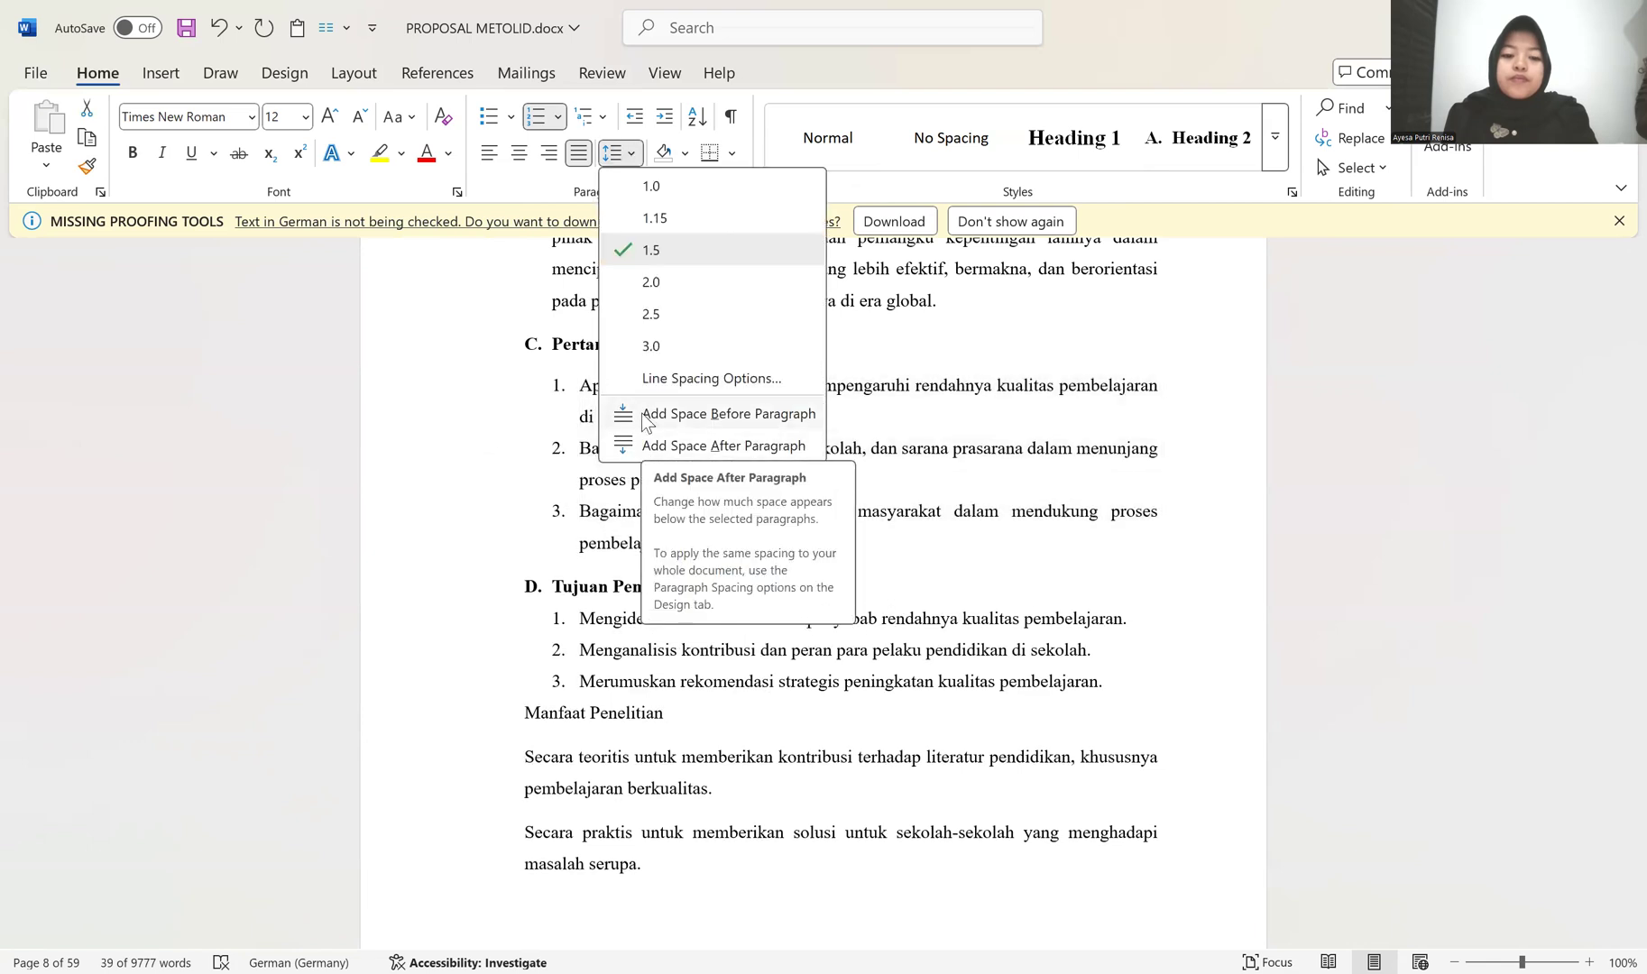
pyautogui.click(639, 446)
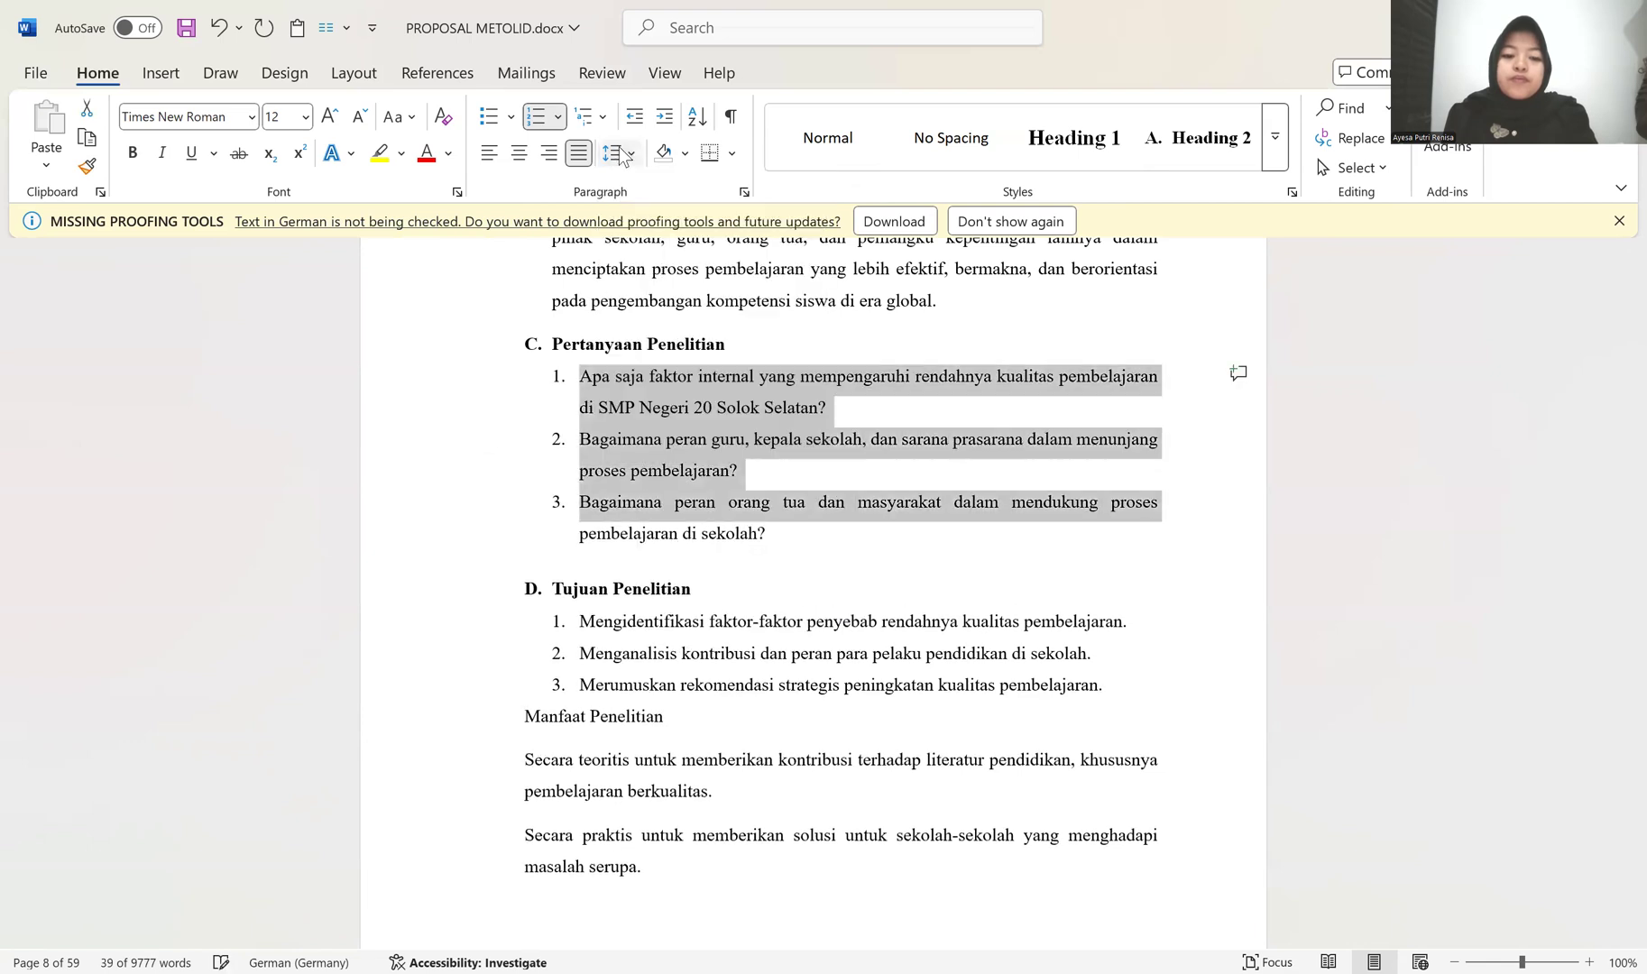
pyautogui.click(620, 154)
pyautogui.click(629, 454)
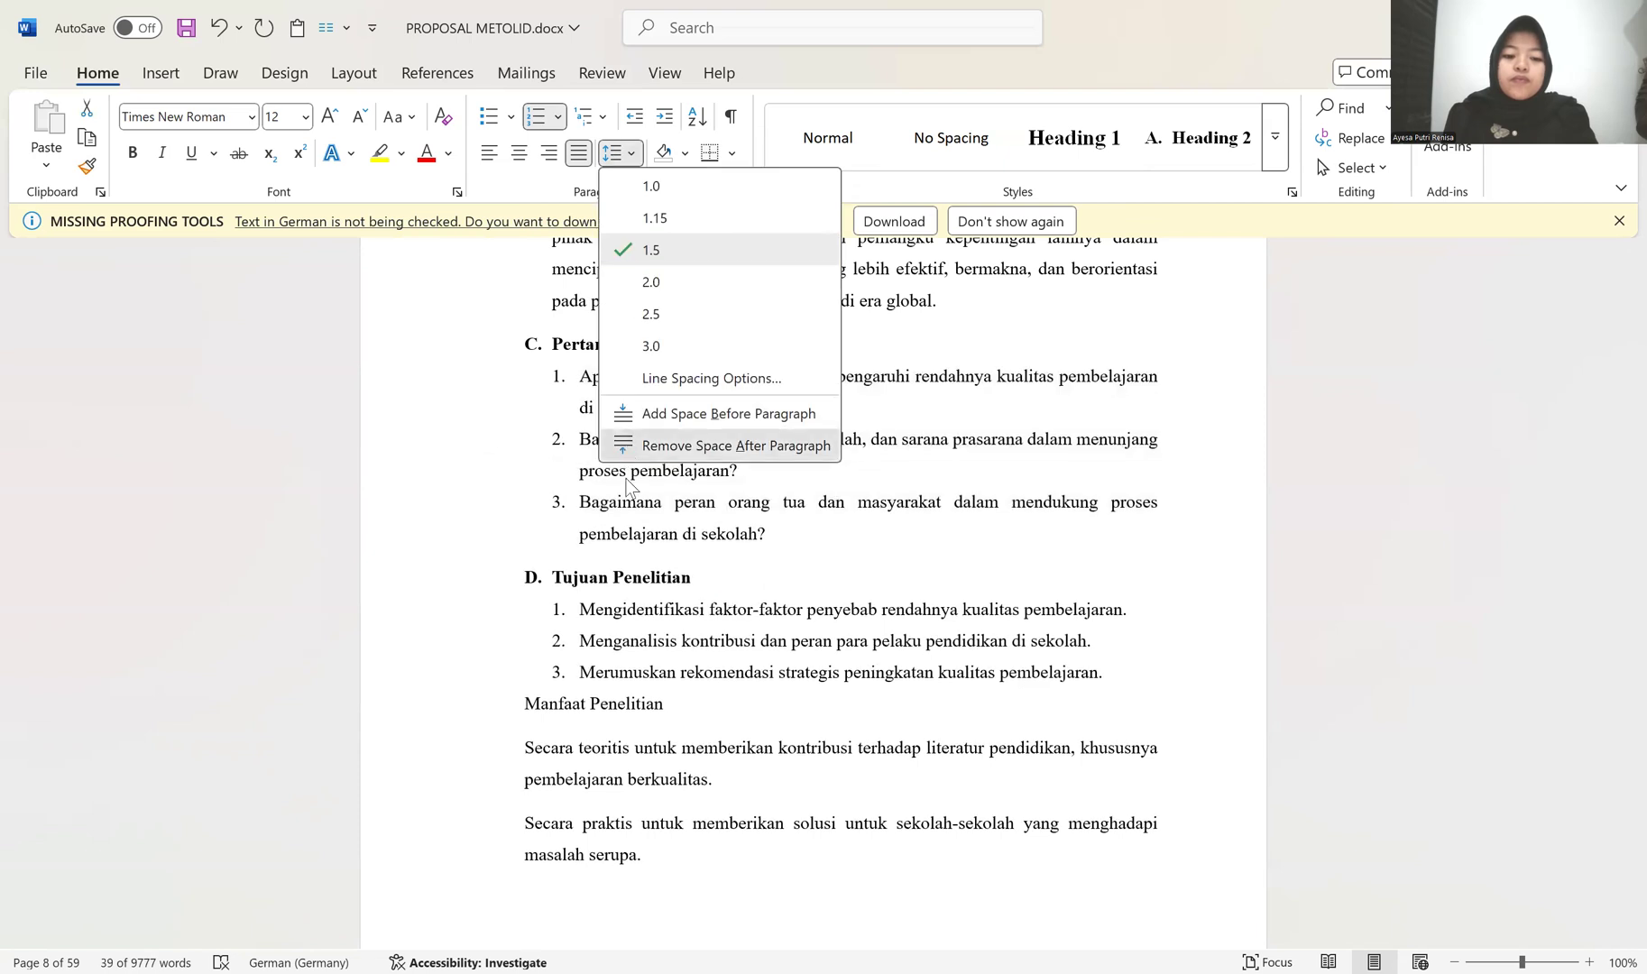
pyautogui.click(678, 644)
# Step: Apply the lettered Heading 2 style to the Manfaat Penelitian title
pyautogui.scroll(-2, 678, 671)
pyautogui.scroll(-3, 647, 435)
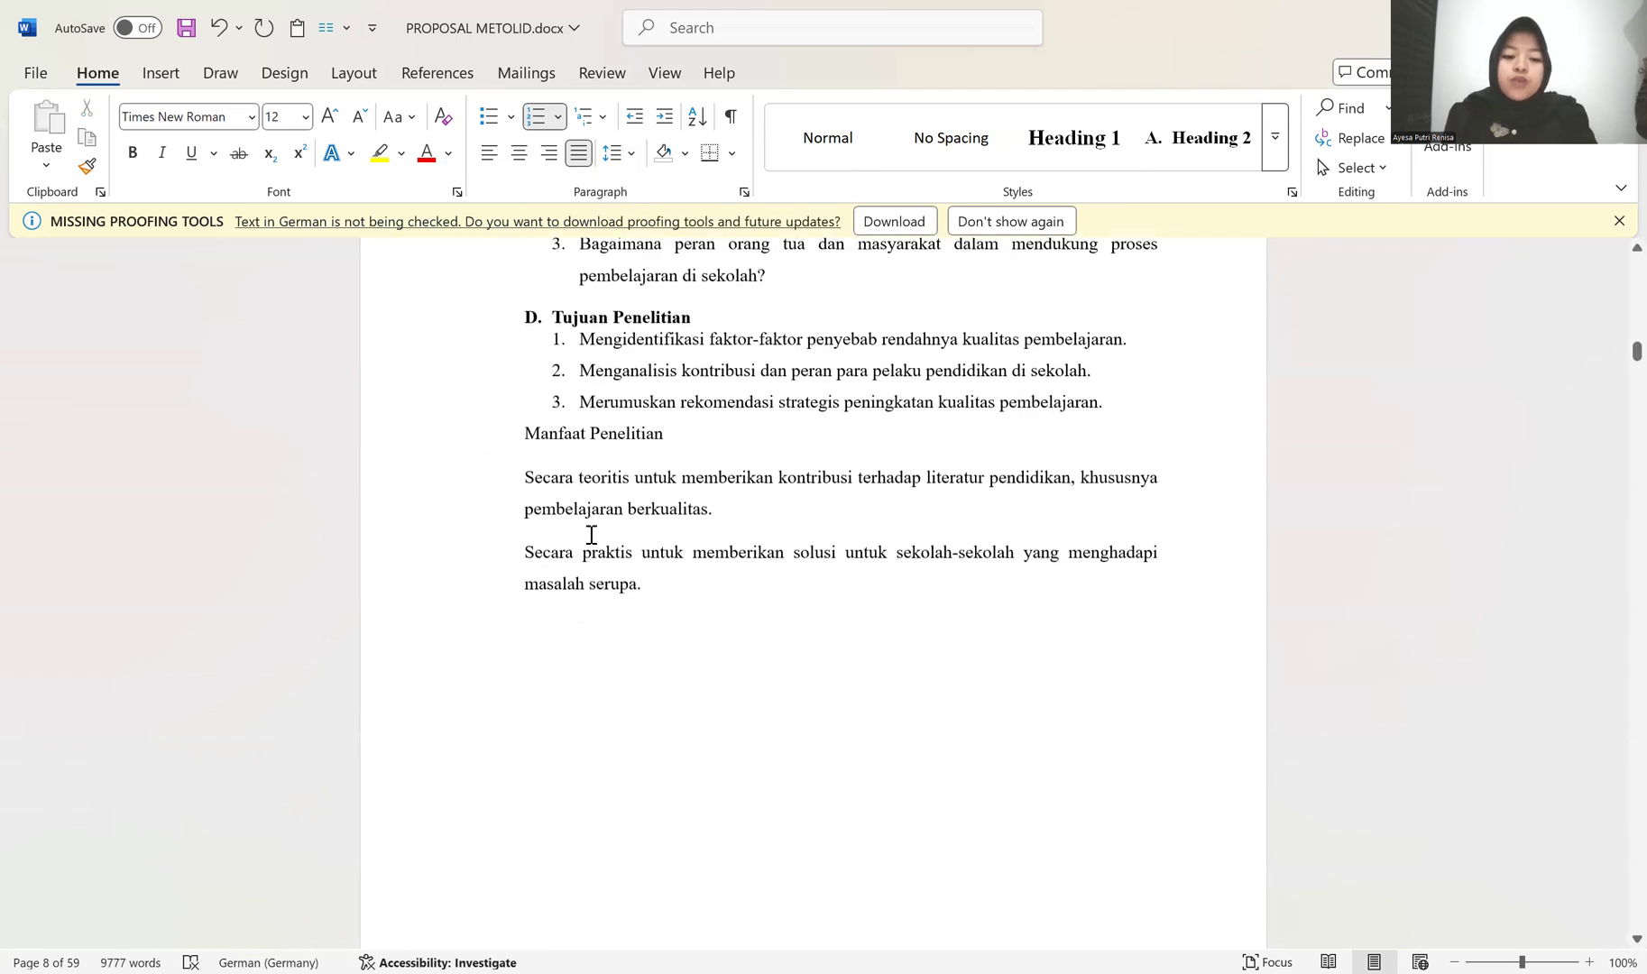
pyautogui.click(547, 421)
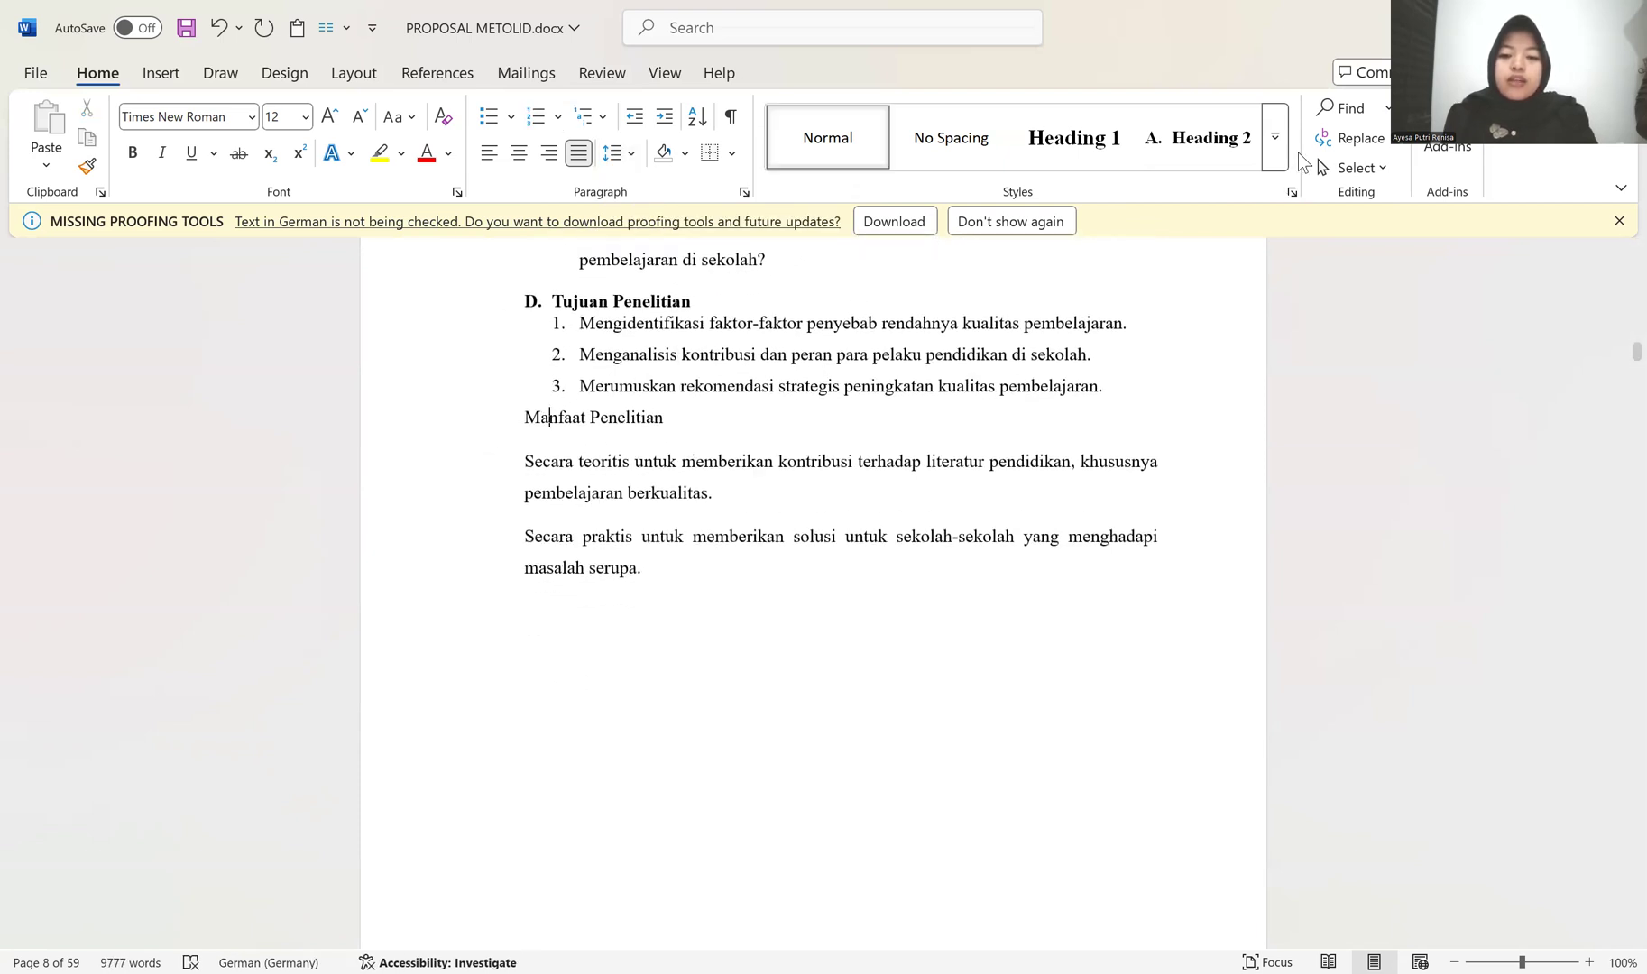
pyautogui.click(1173, 147)
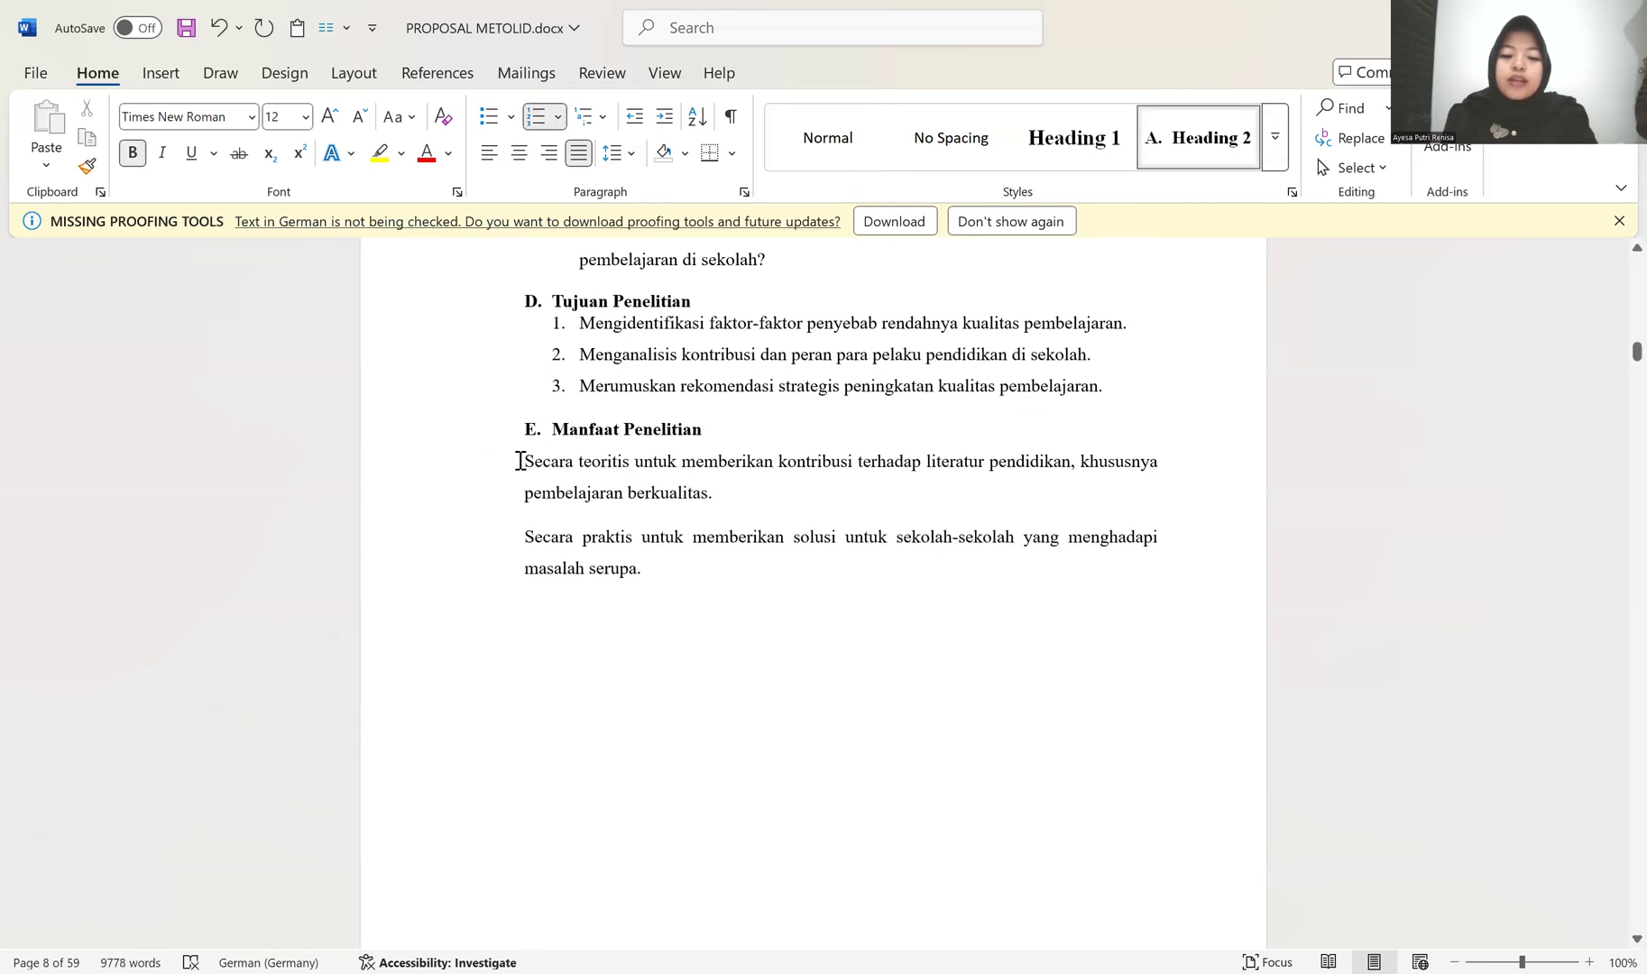
# Step: Try the Heading 2 style and an indent on the two paragraphs under Manfaat Penelitian, and undo these changes
pyautogui.click(520, 460)
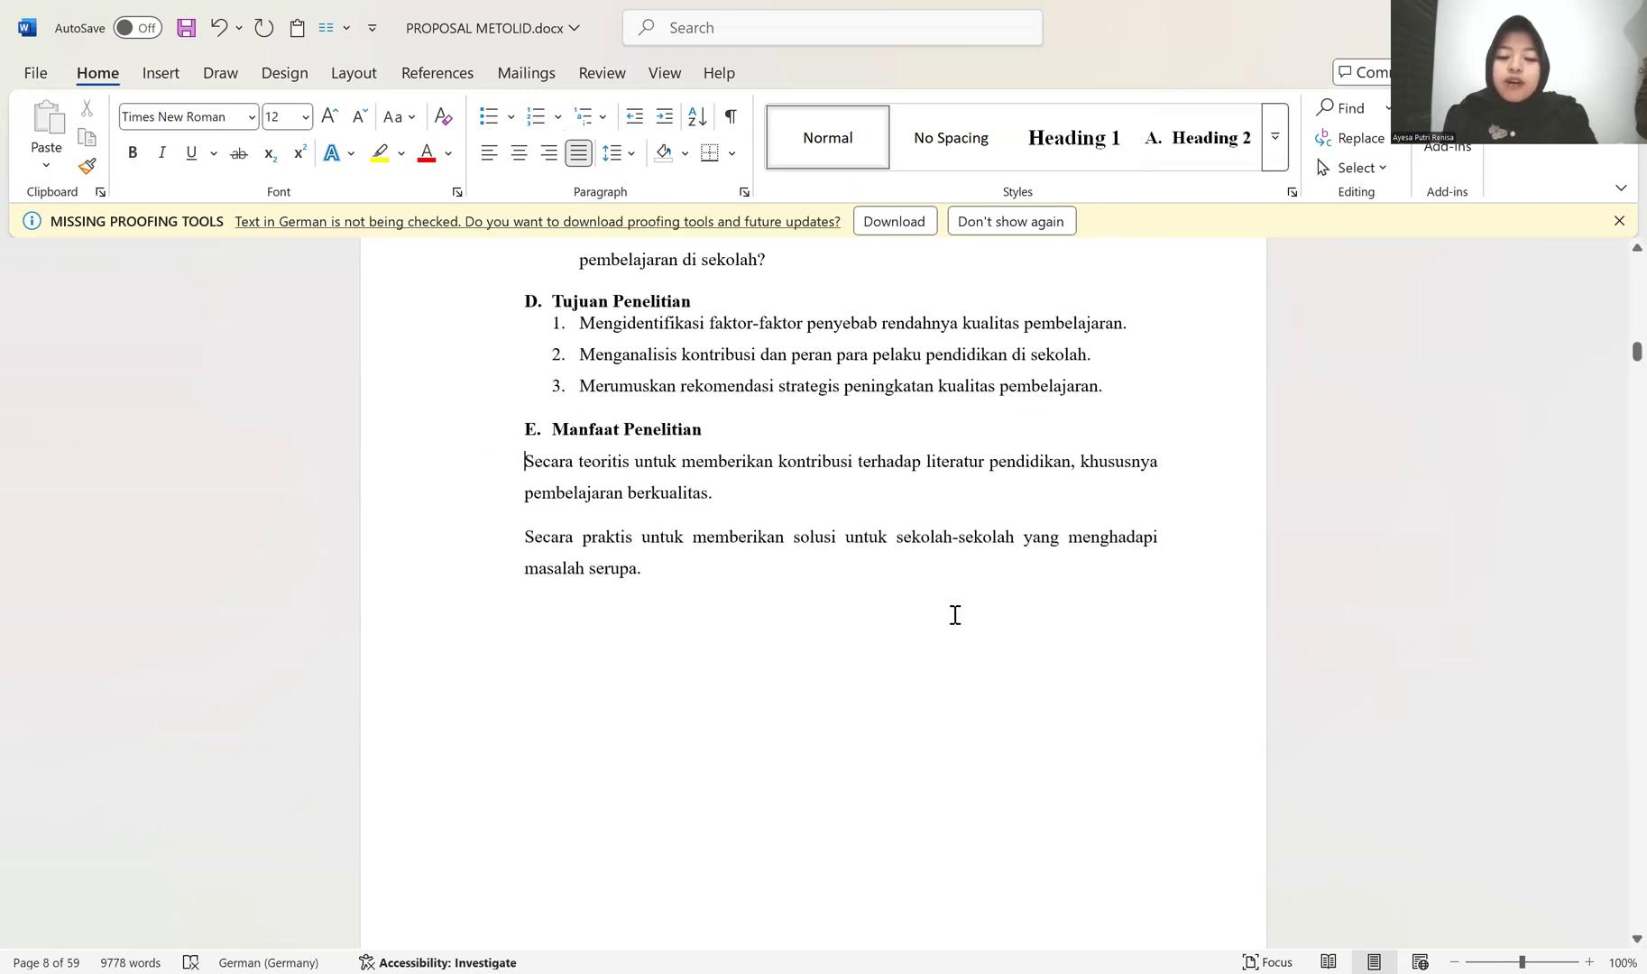
pyautogui.hotkey('ctrl', 'alt', '2')
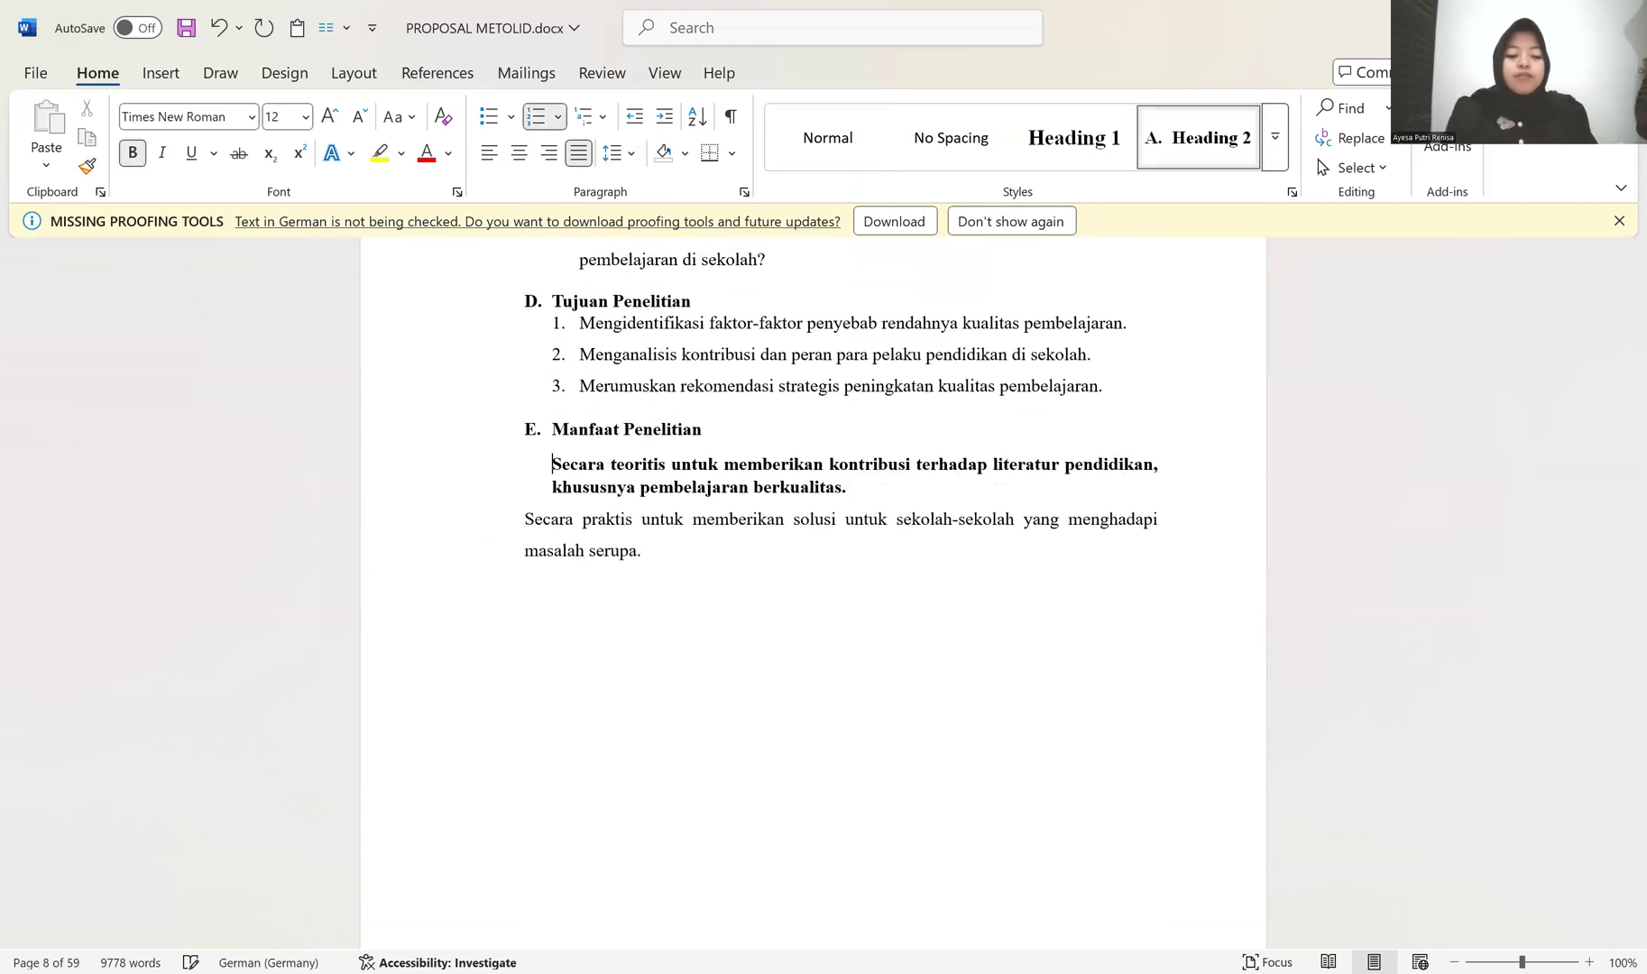
pyautogui.press('Tab')
pyautogui.moveTo(446, 488); pyautogui.dragTo(434, 528)
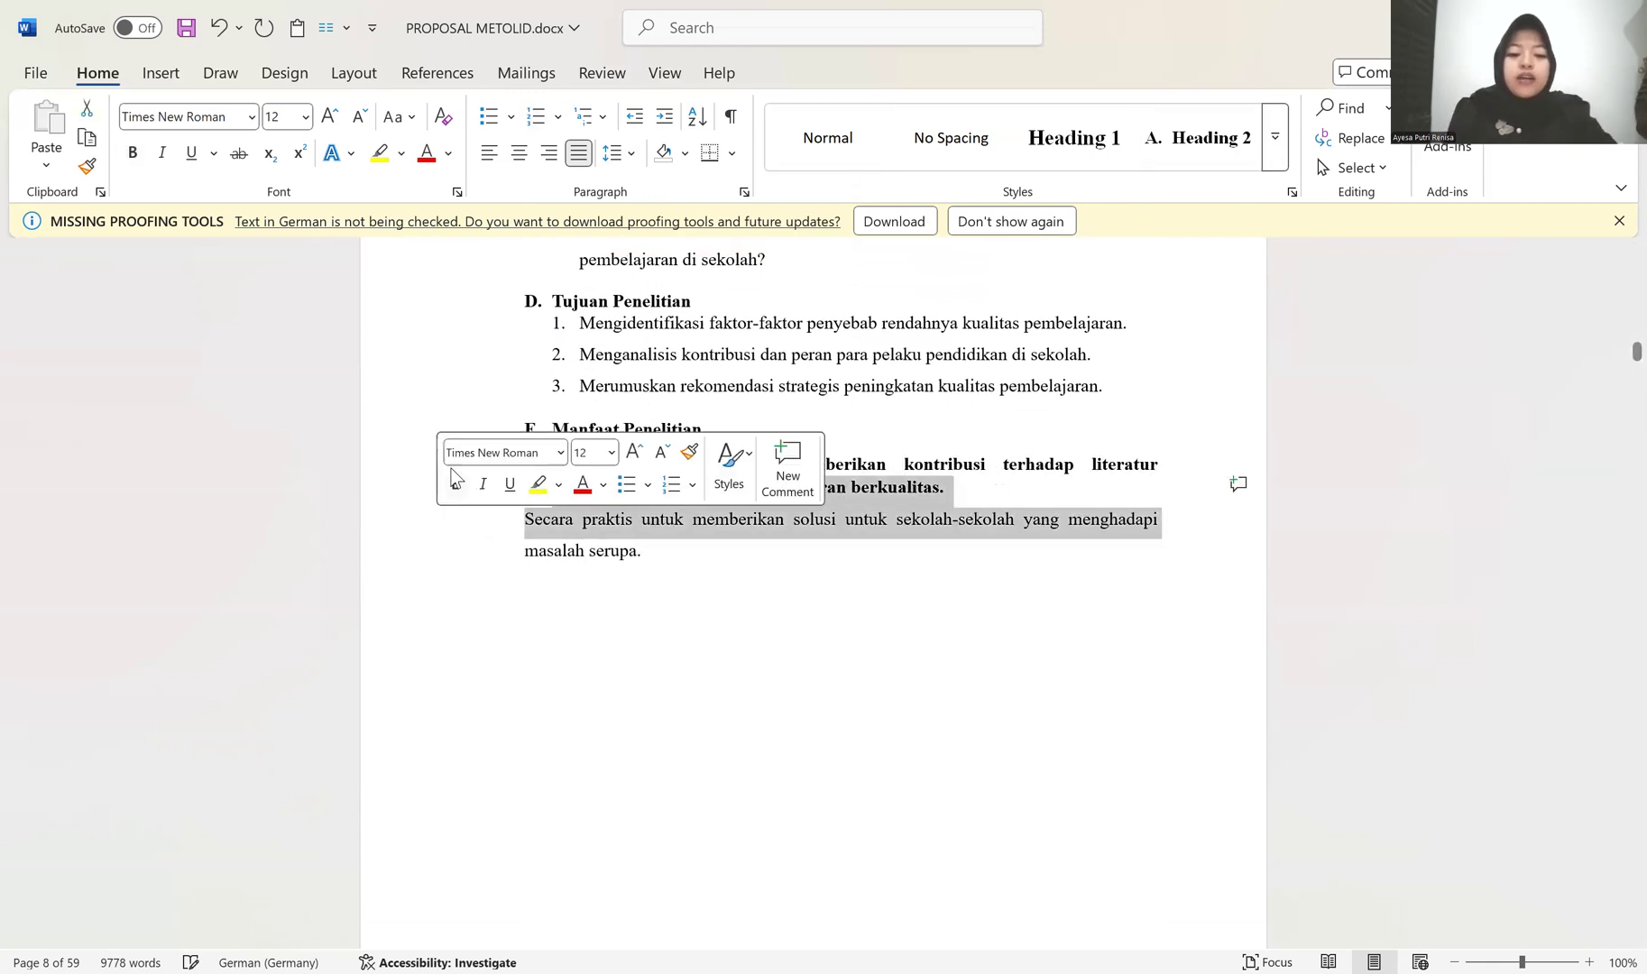
pyautogui.click(516, 526)
pyautogui.hotkey('ctrl', 'alt', '2')
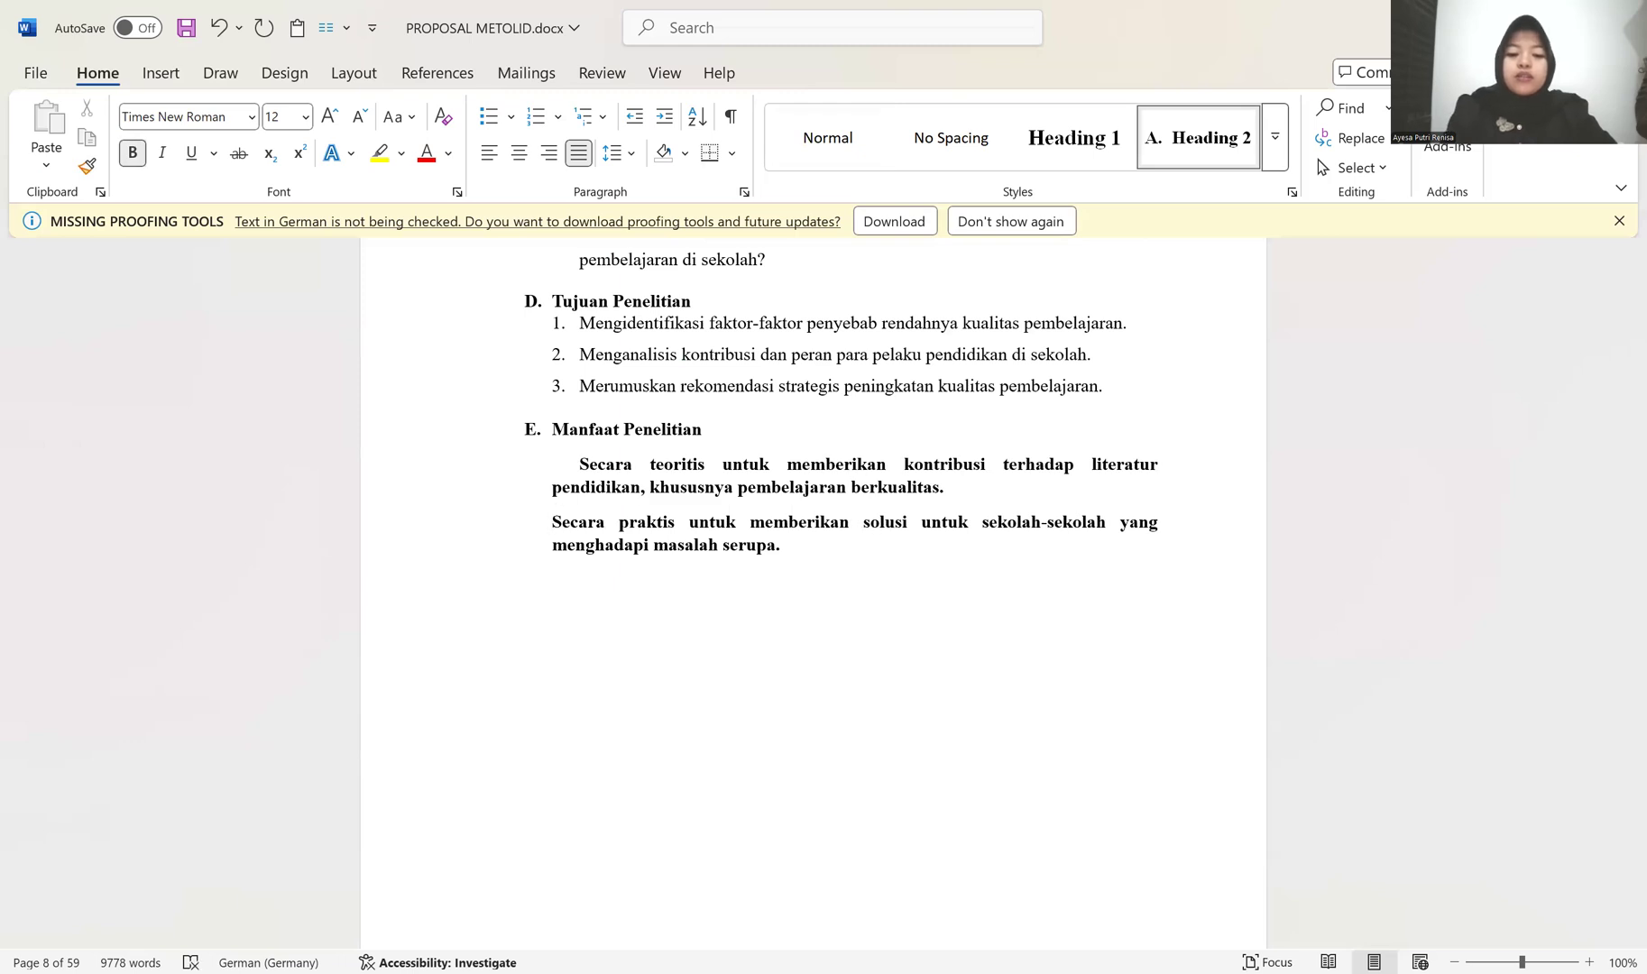
pyautogui.press('BackSpace')
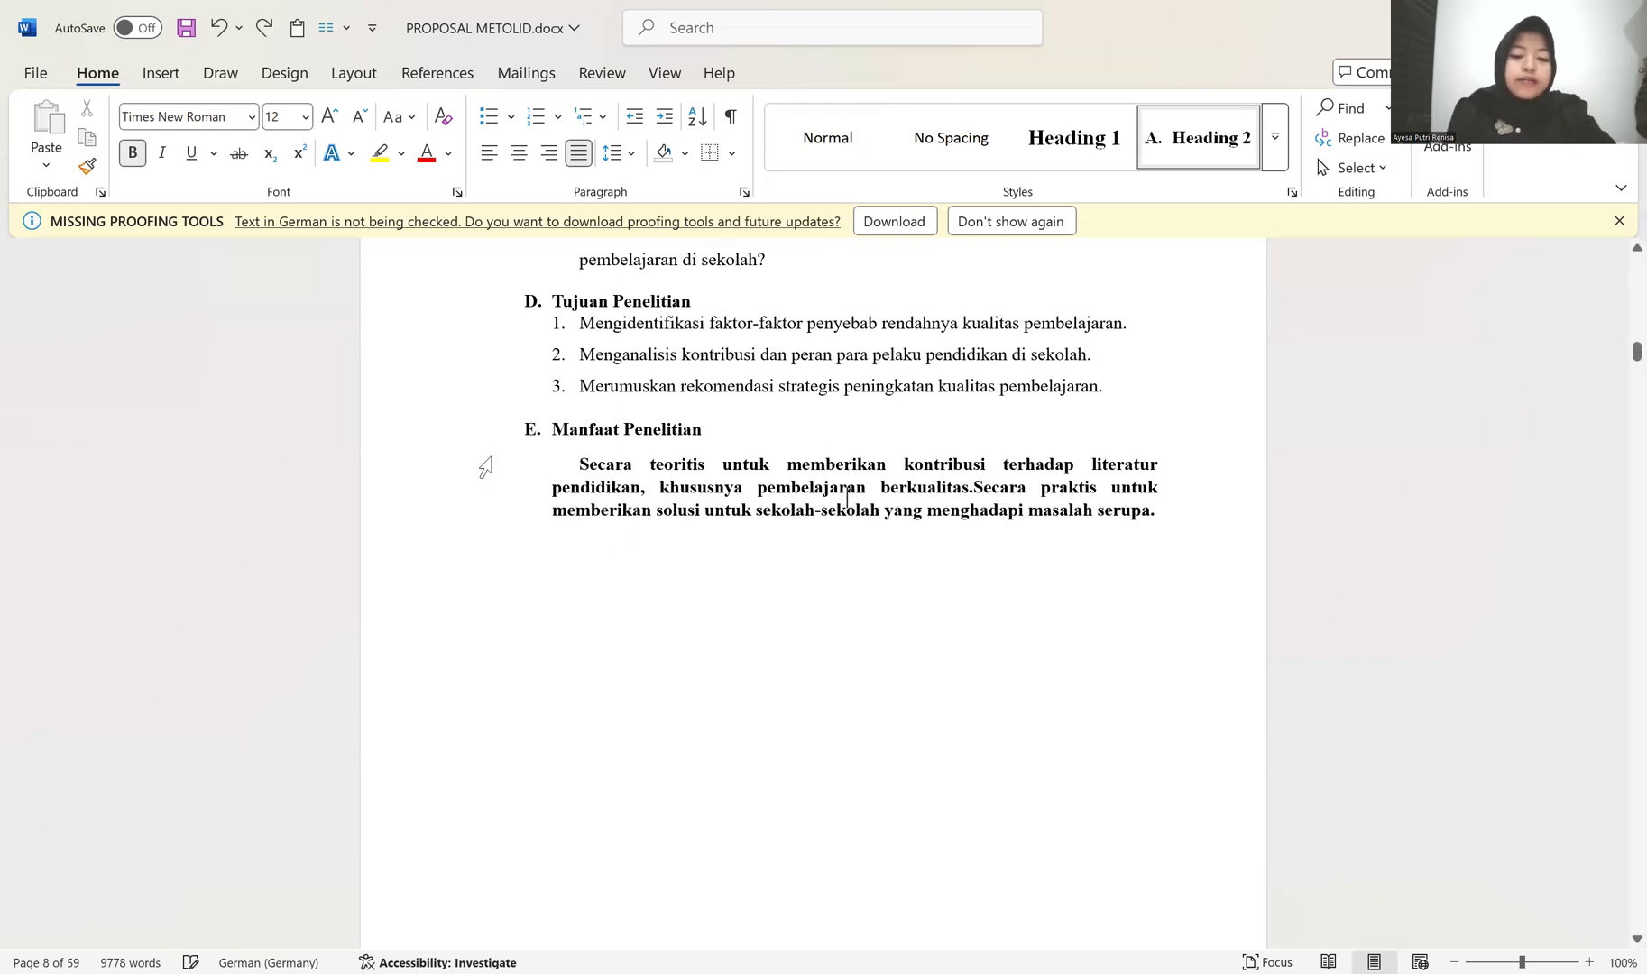
pyautogui.press('Return')
pyautogui.press('BackSpace')
pyautogui.press('Return')
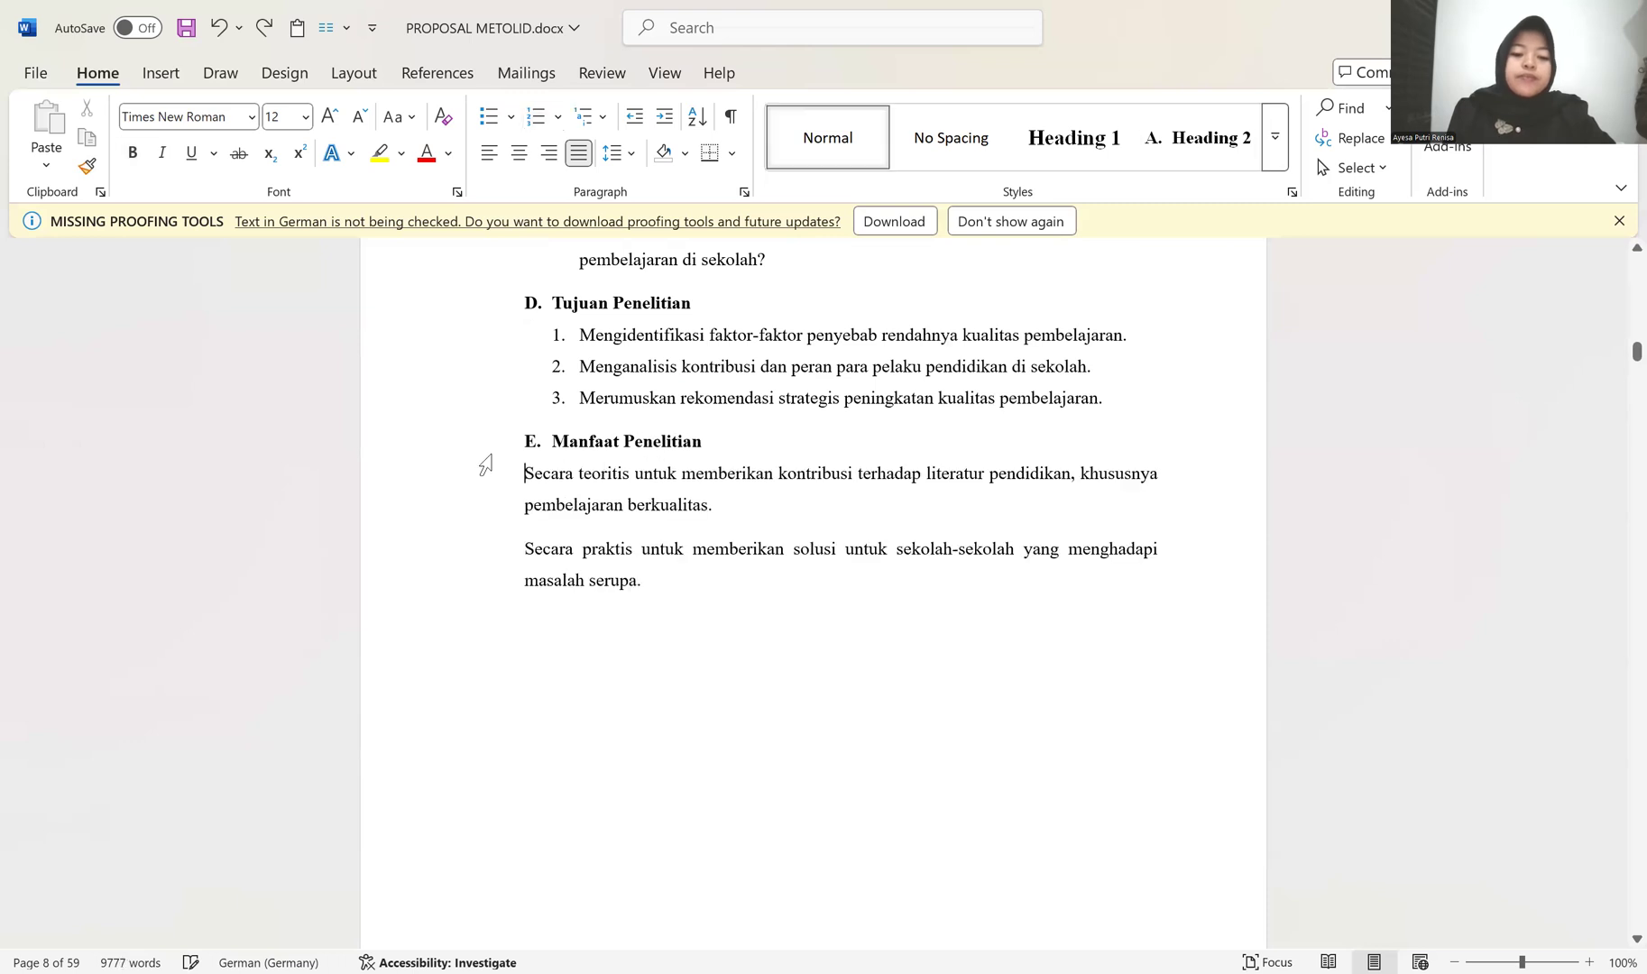
# Step: Copy the numbered-list formatting of the third Tujuan Penelitian item onto the two paragraphs under Manfaat Penelitian
pyautogui.click(558, 396)
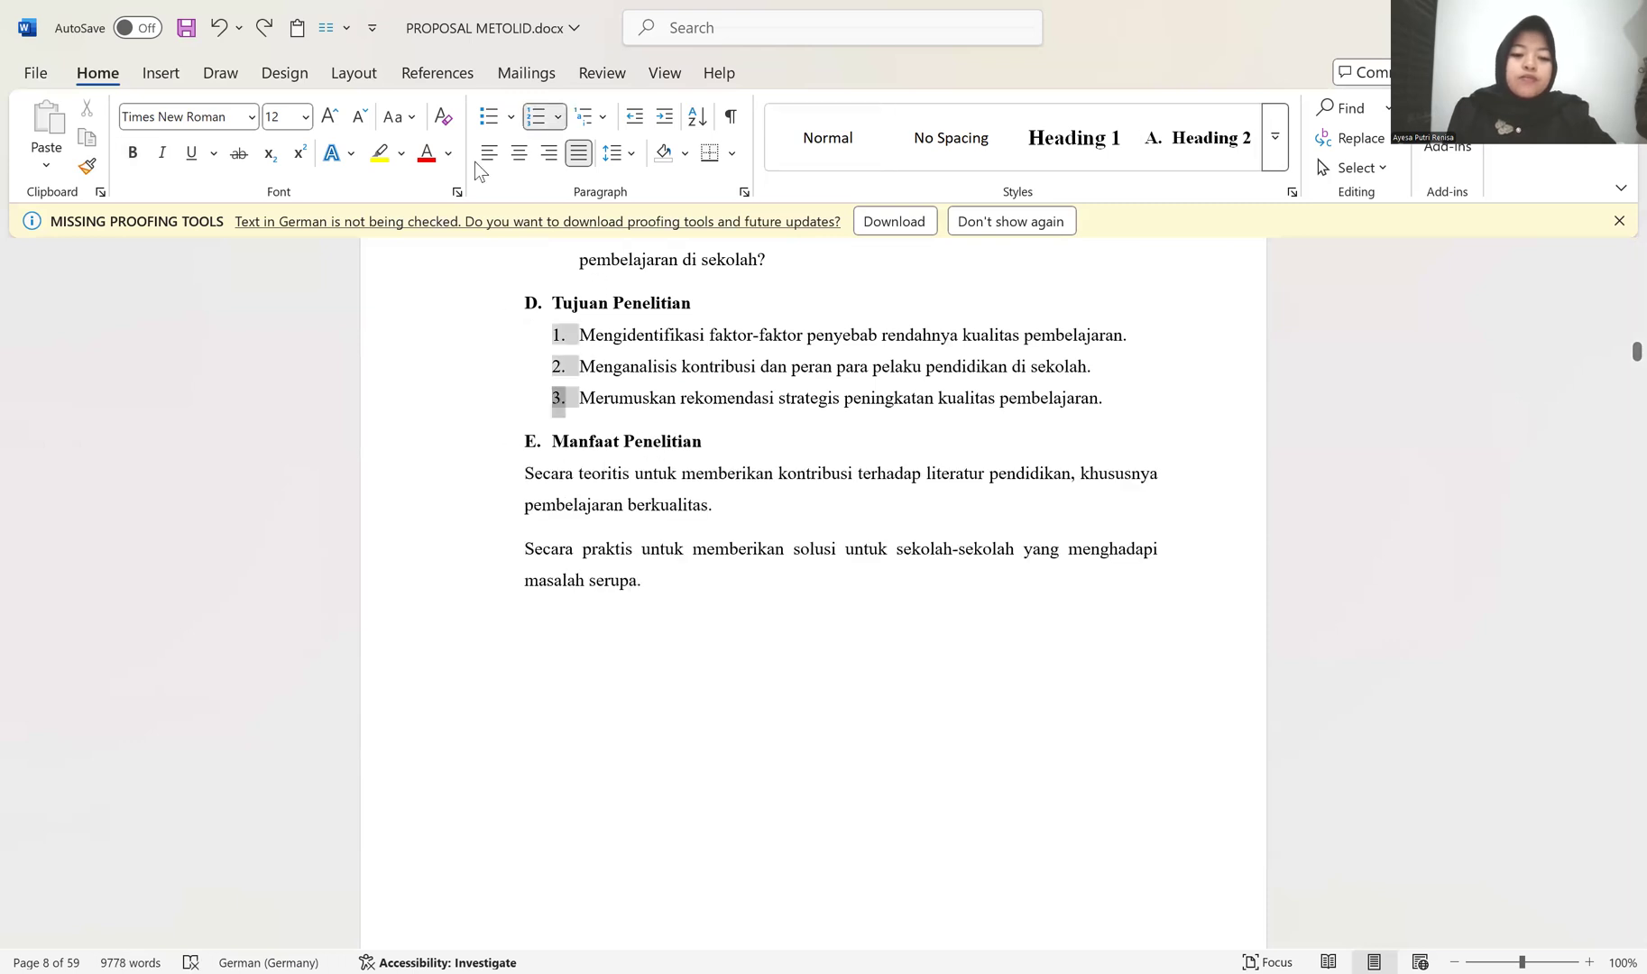
pyautogui.click(580, 410)
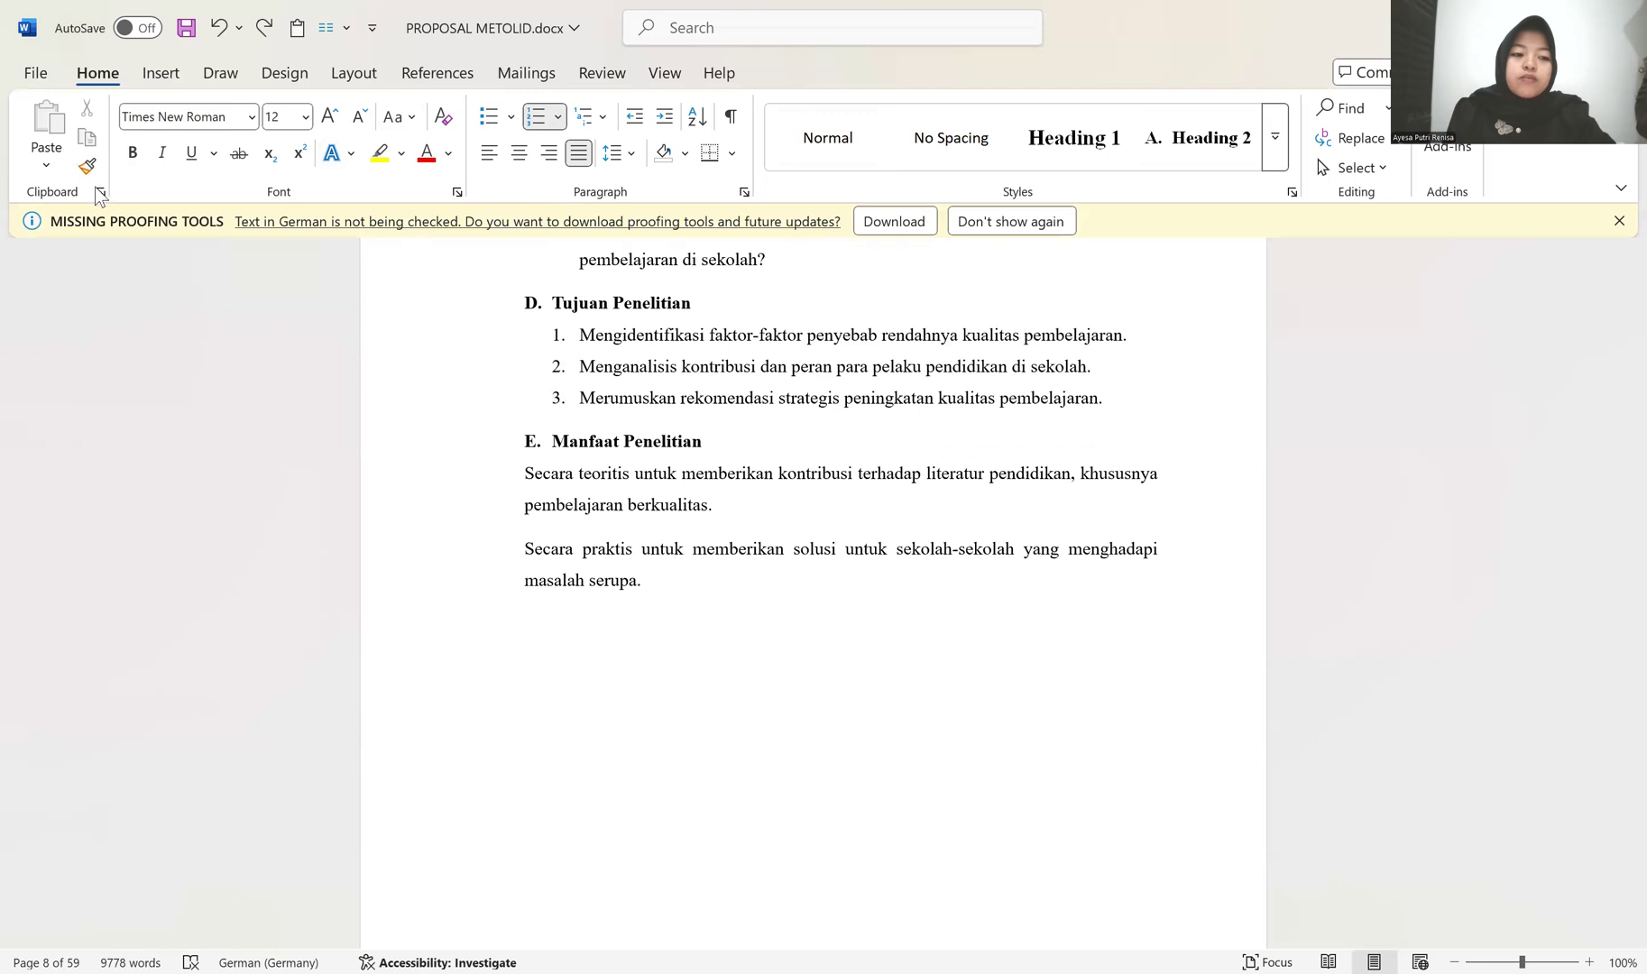
pyautogui.click(573, 472)
pyautogui.click(523, 472)
pyautogui.click(579, 398)
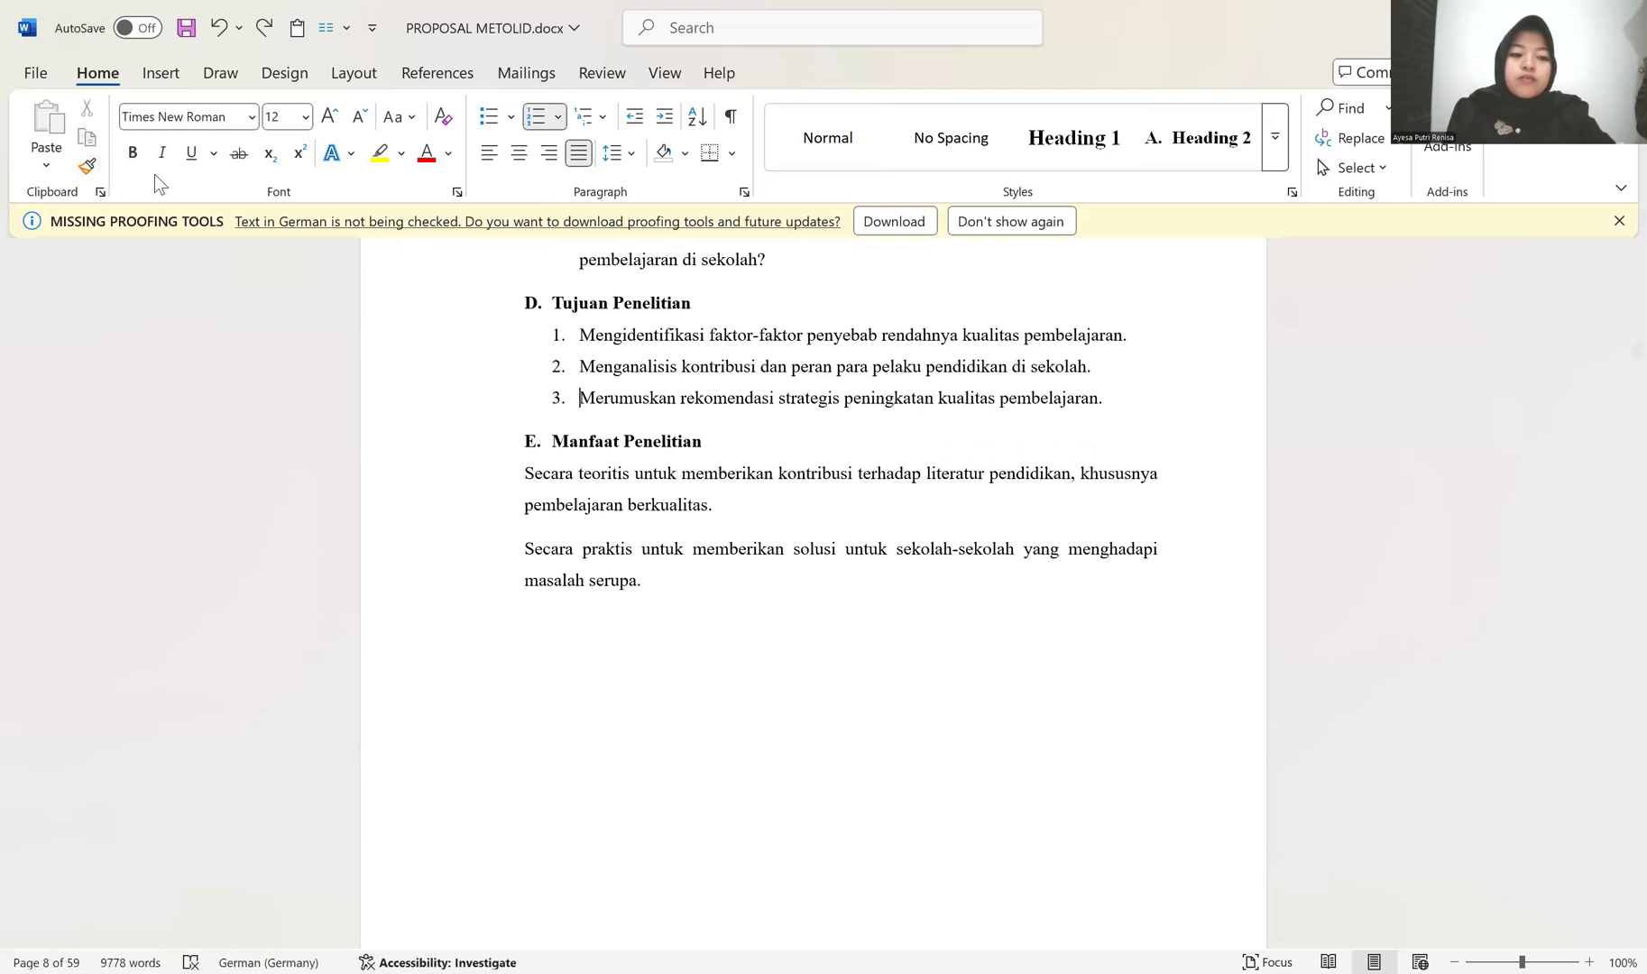
pyautogui.click(86, 165)
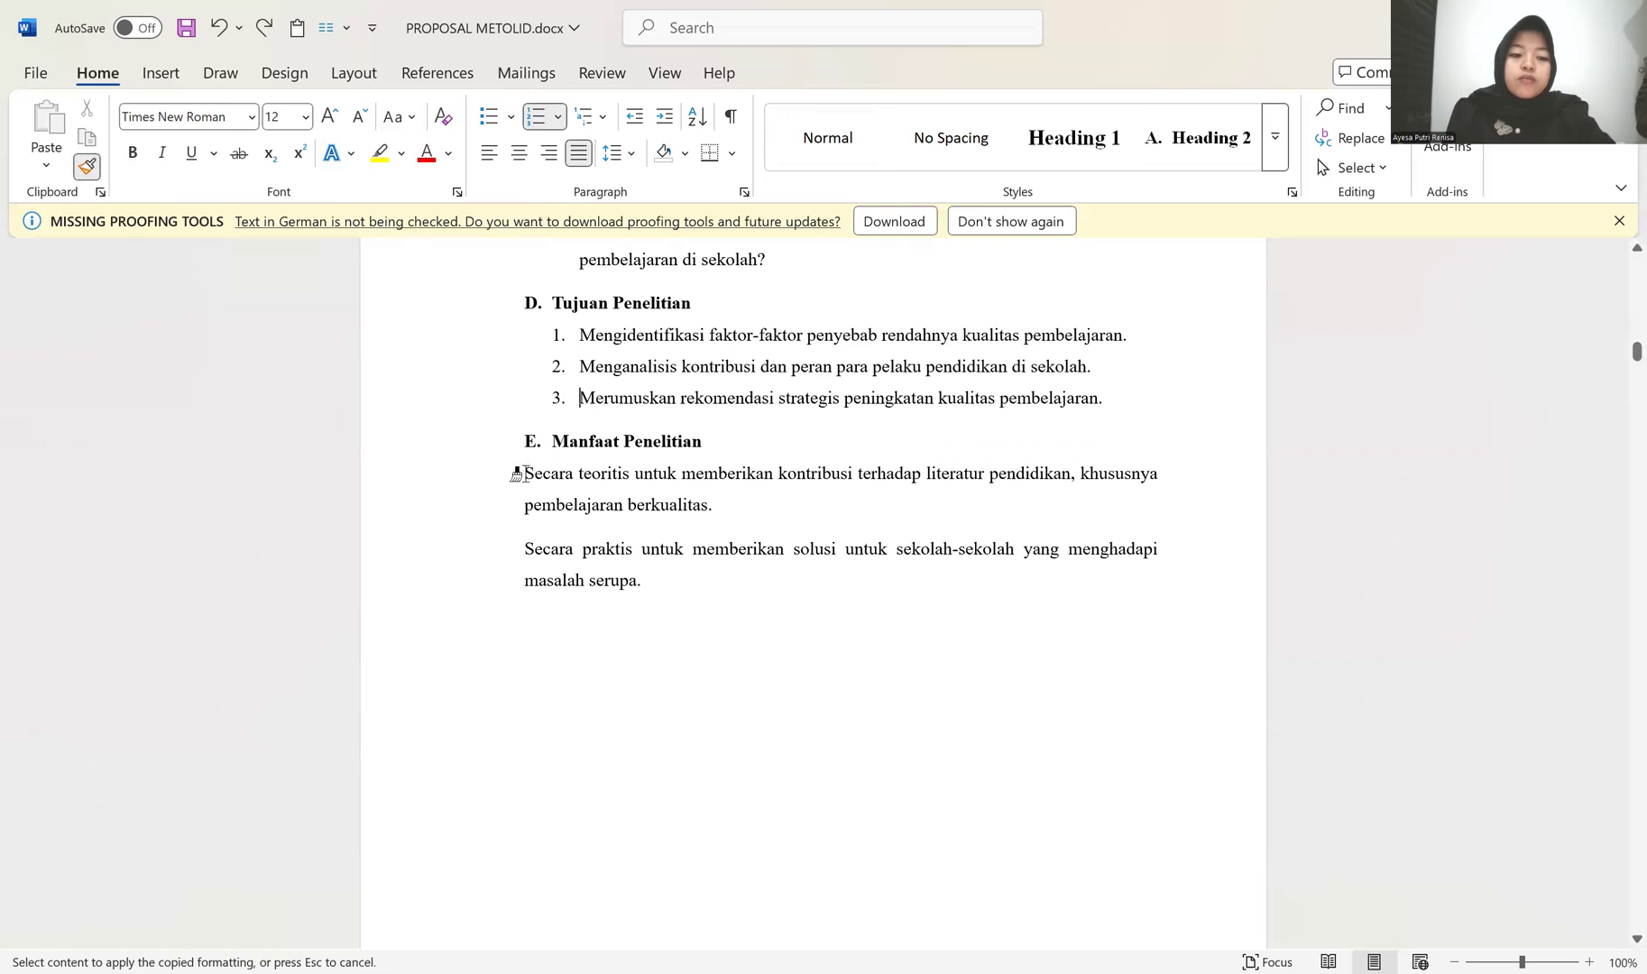
pyautogui.click(516, 474)
pyautogui.click(513, 532)
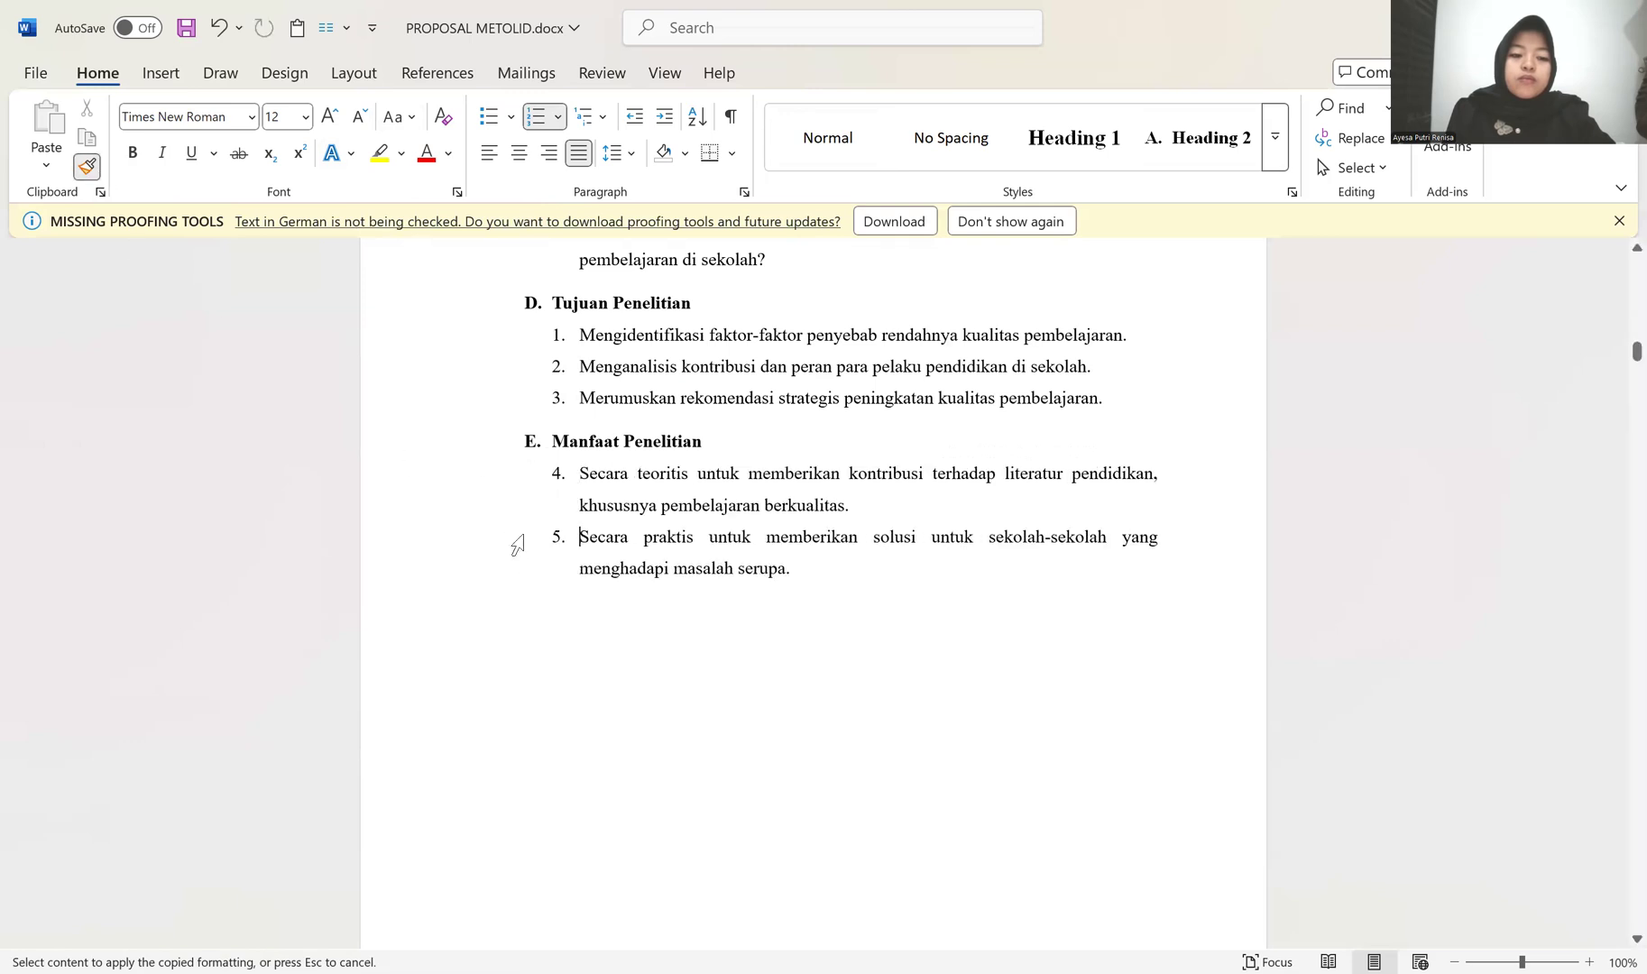
# Step: Restart the numbering at 1 for the list under Manfaat Penelitian
pyautogui.rightClick(561, 478)
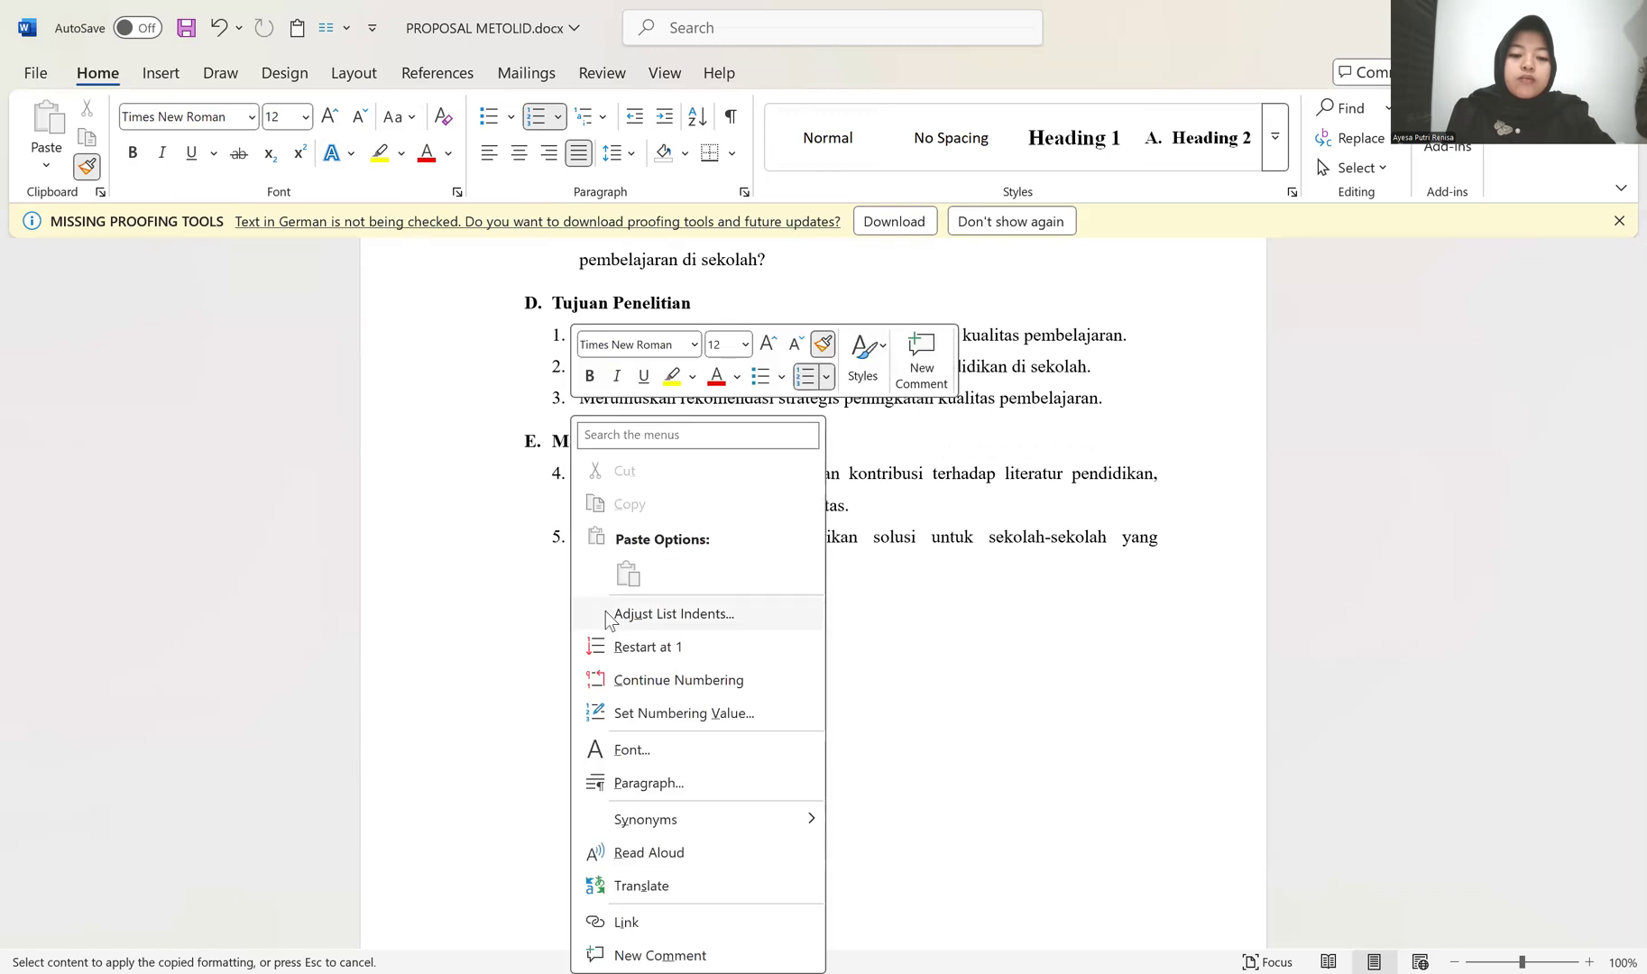
pyautogui.click(636, 646)
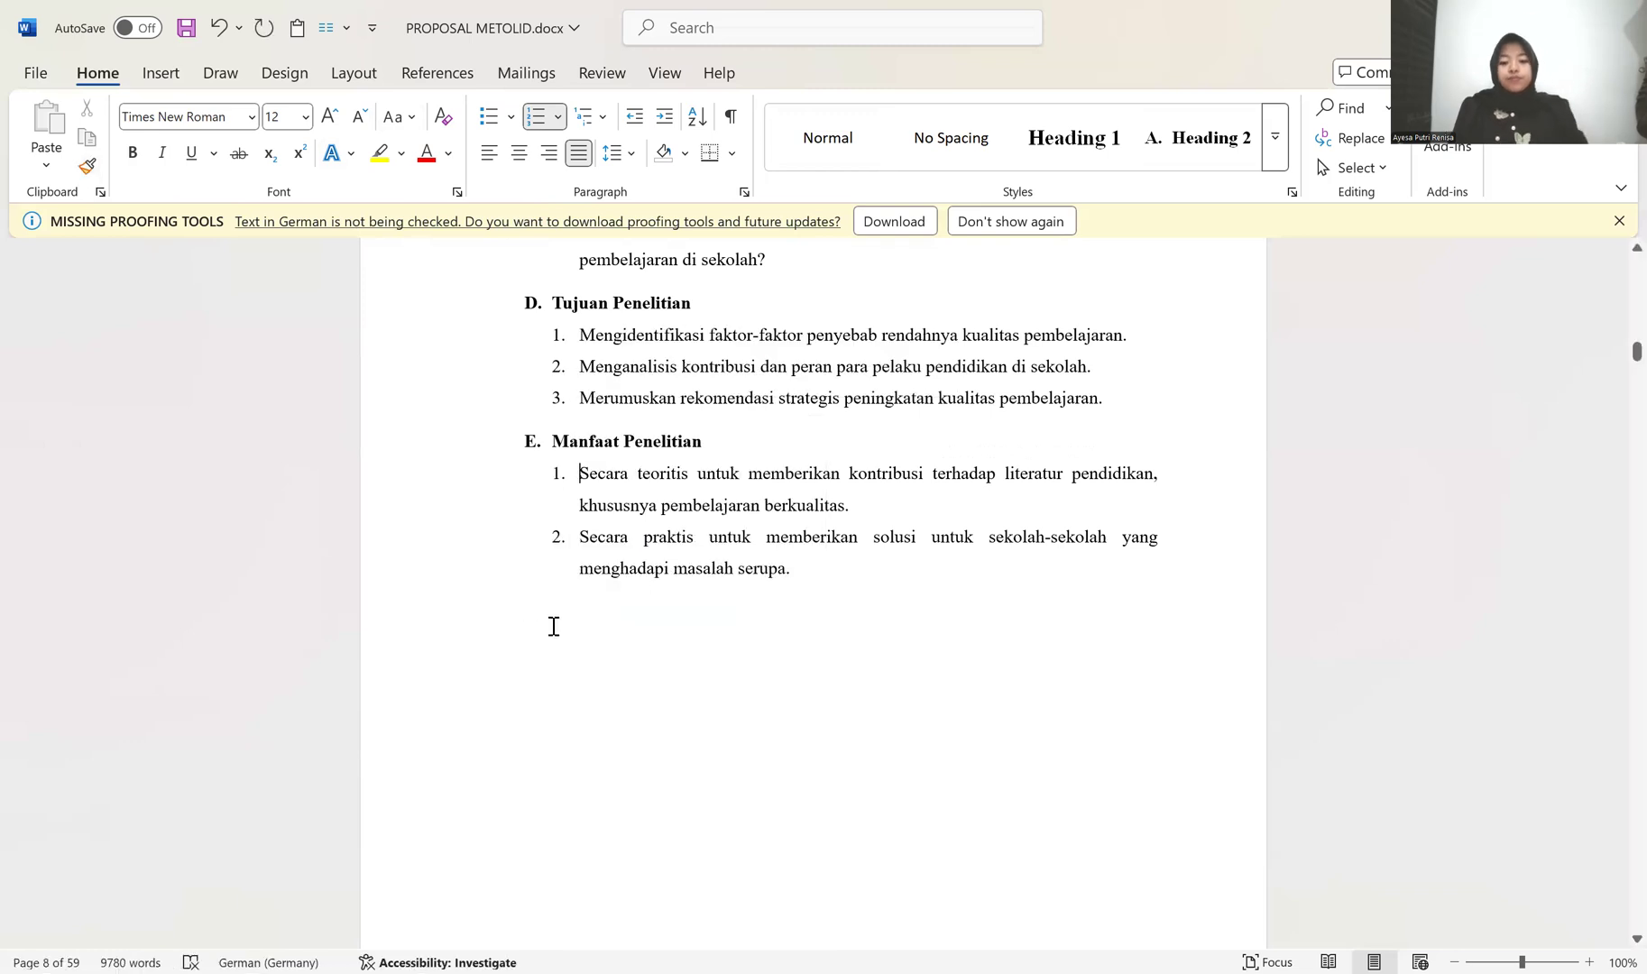
# Step: Apply the Heading 1 style to the BAB II and KAJIAN PUSTAKA title lines
pyautogui.scroll(-5, 606, 709)
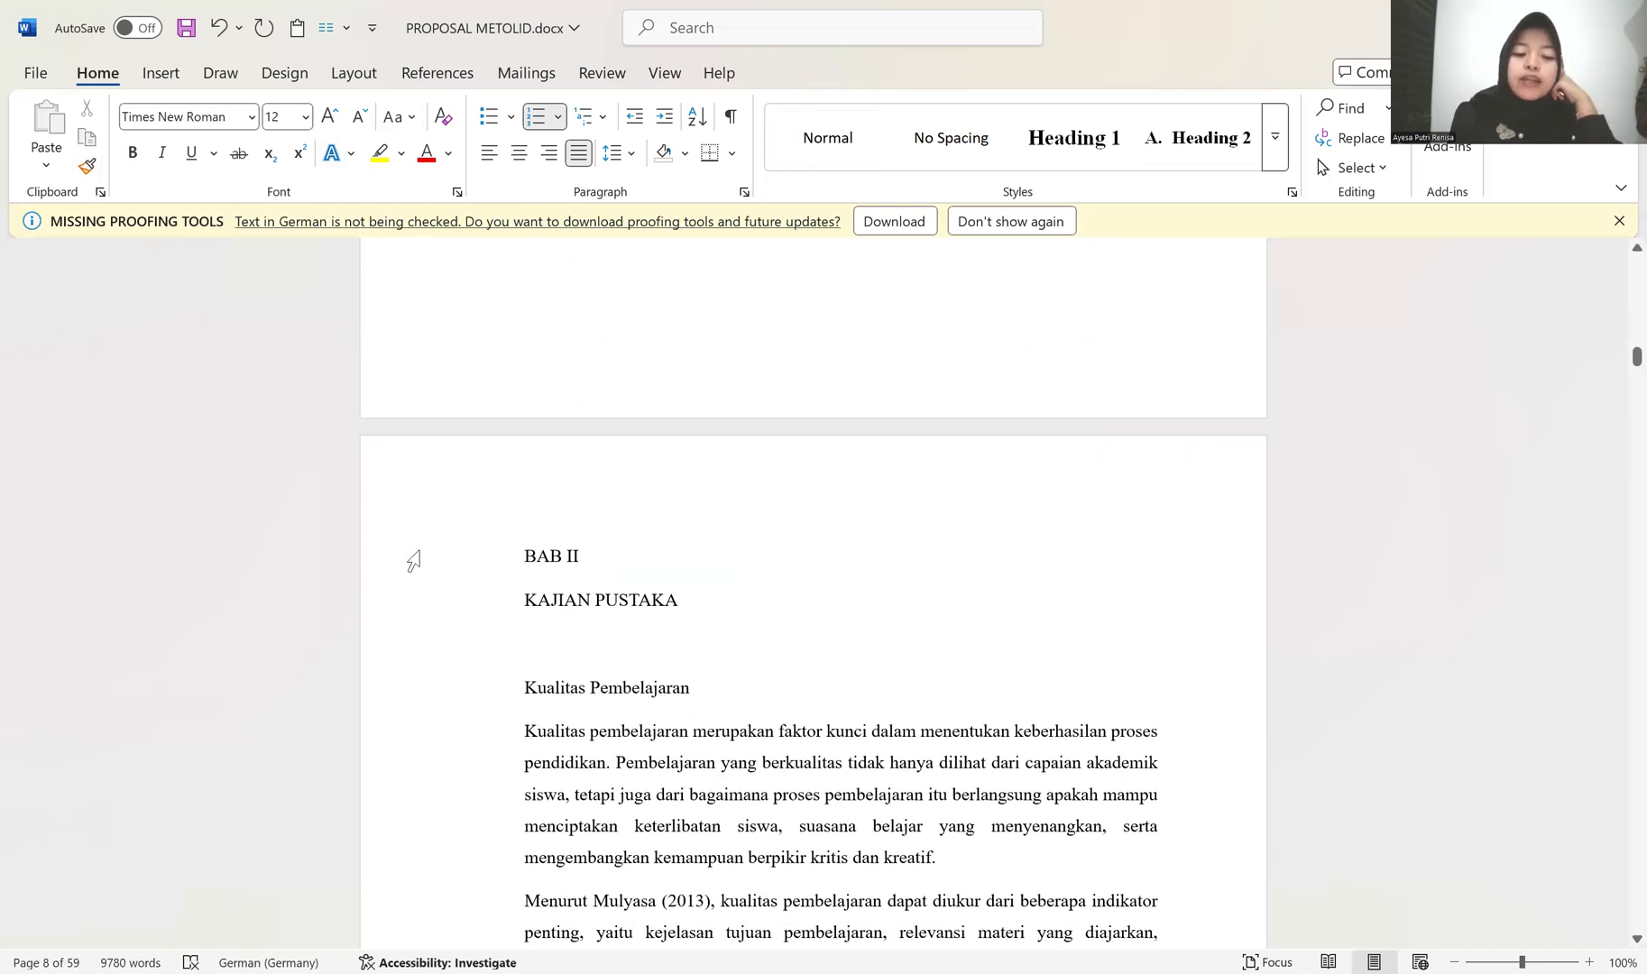
pyautogui.moveTo(379, 554); pyautogui.dragTo(383, 615)
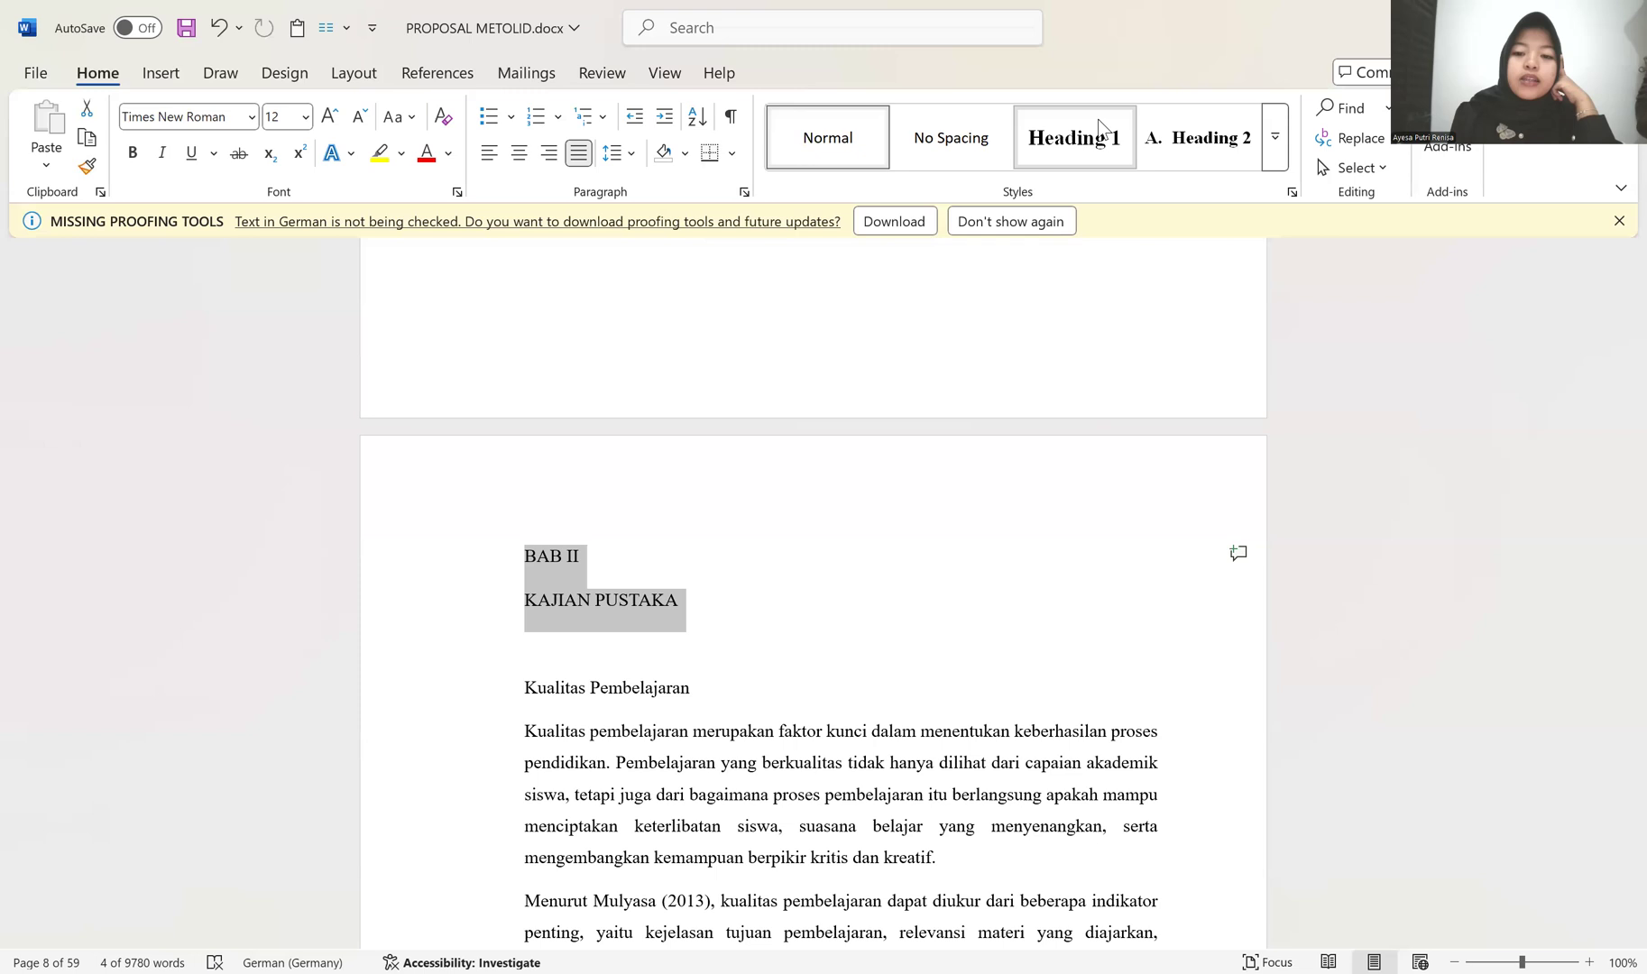
pyautogui.click(1069, 137)
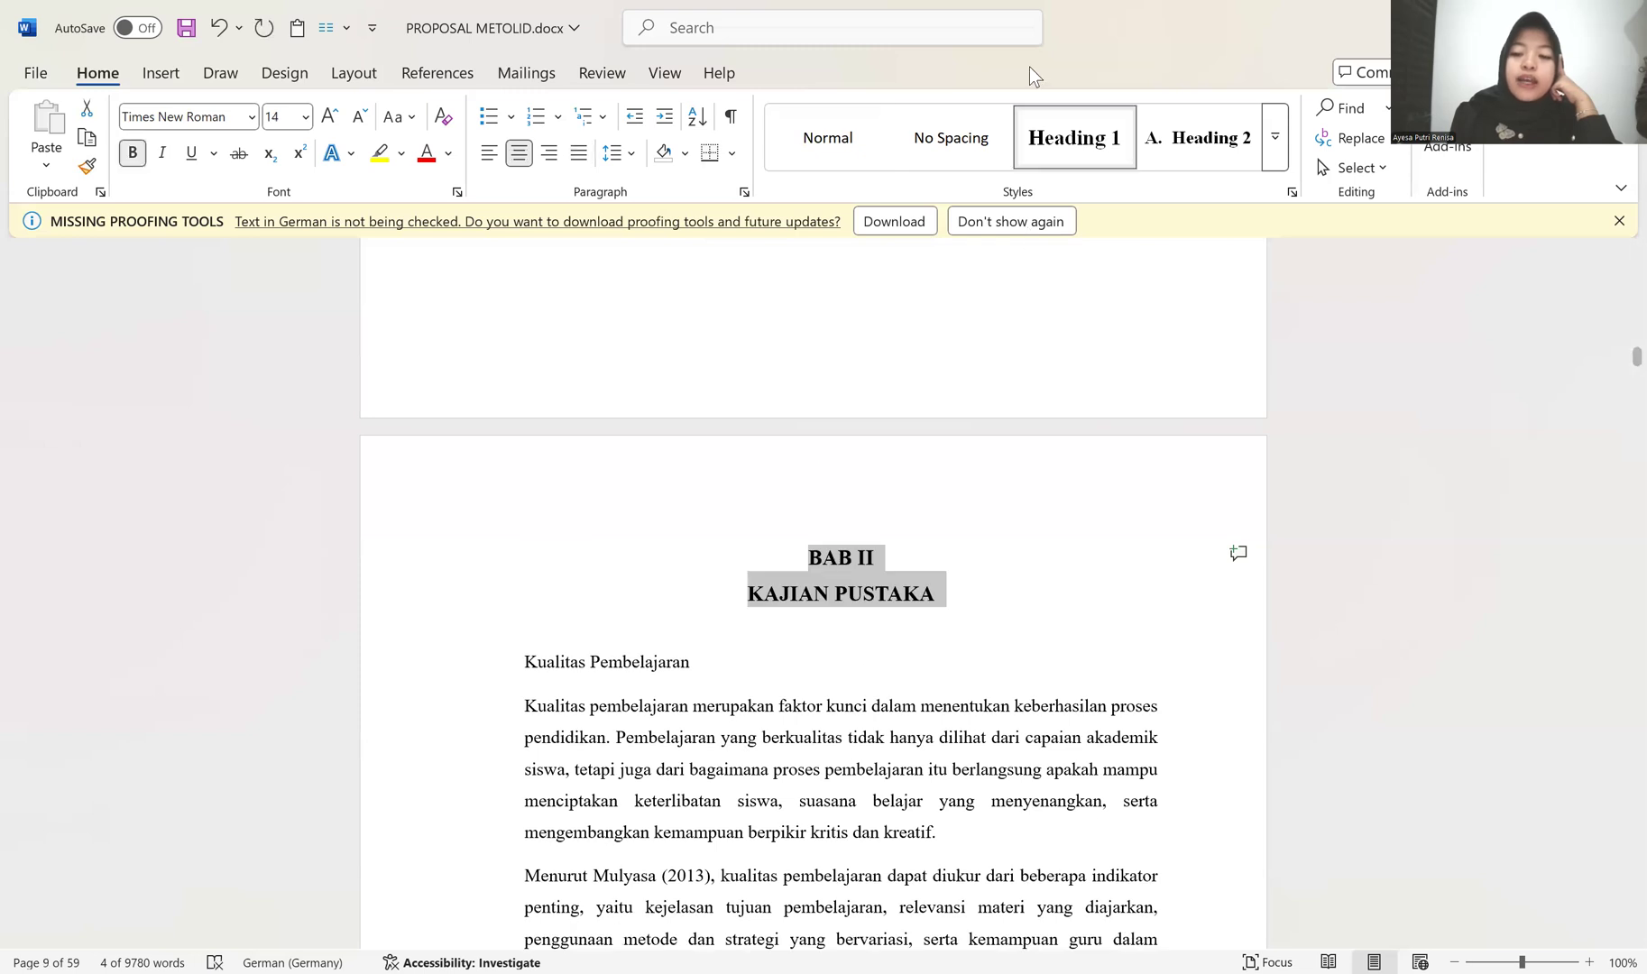
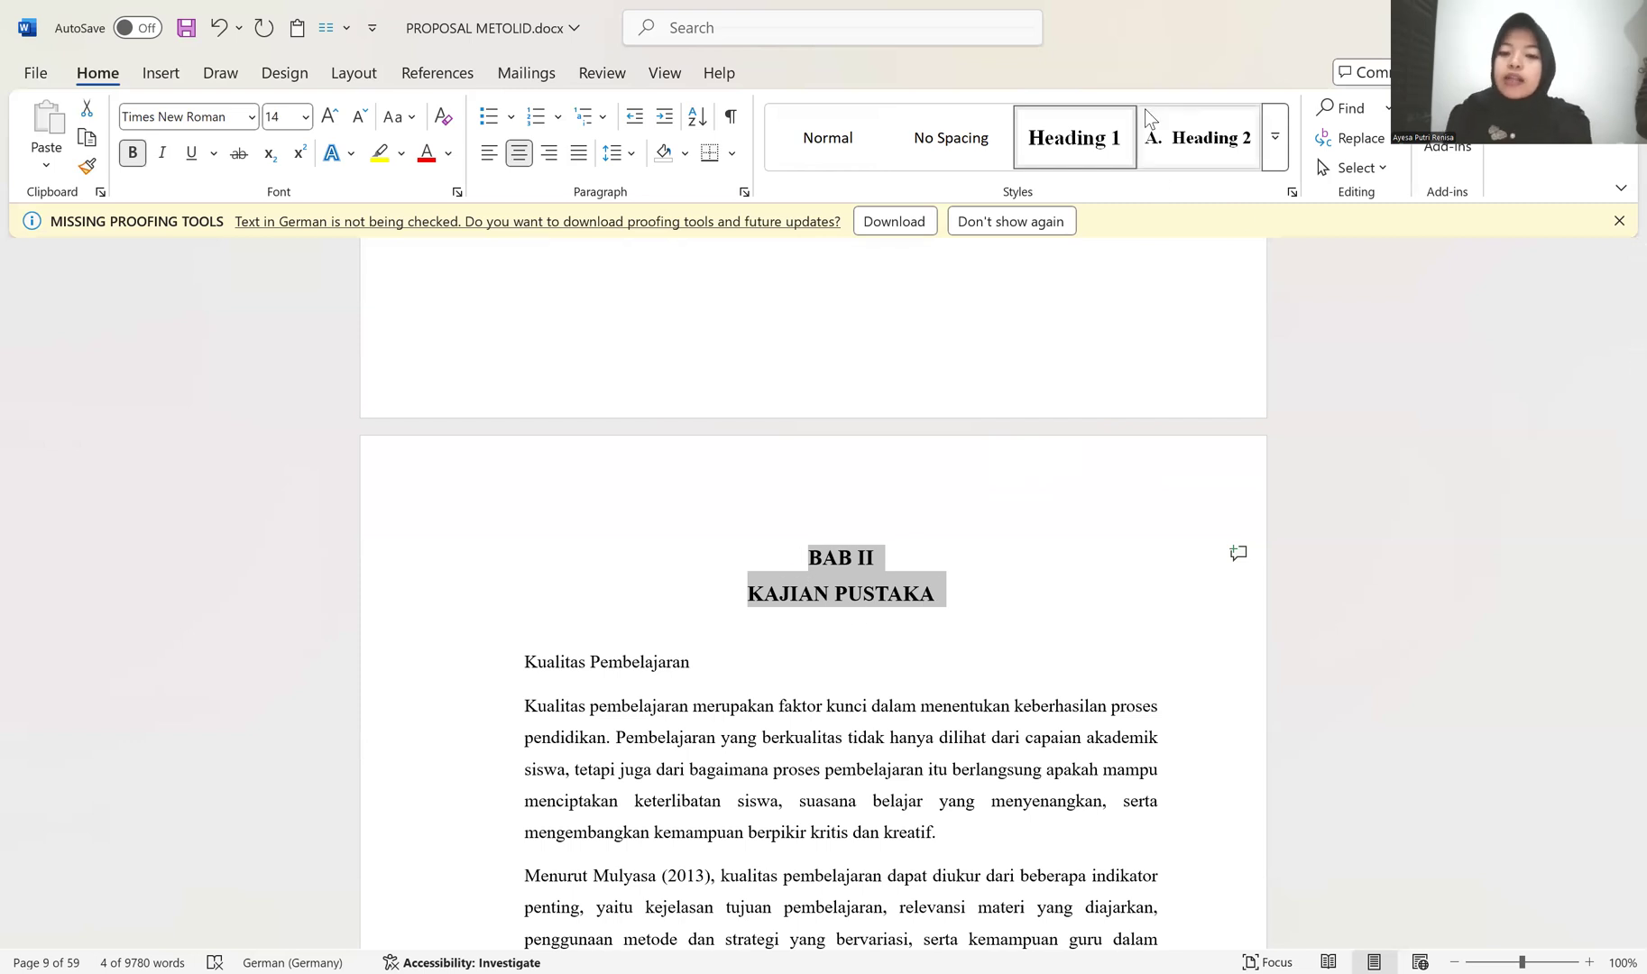
# Step: Change the Heading 1 style's font to Bookman Old Style
pyautogui.rightClick(1079, 153)
pyautogui.click(1130, 202)
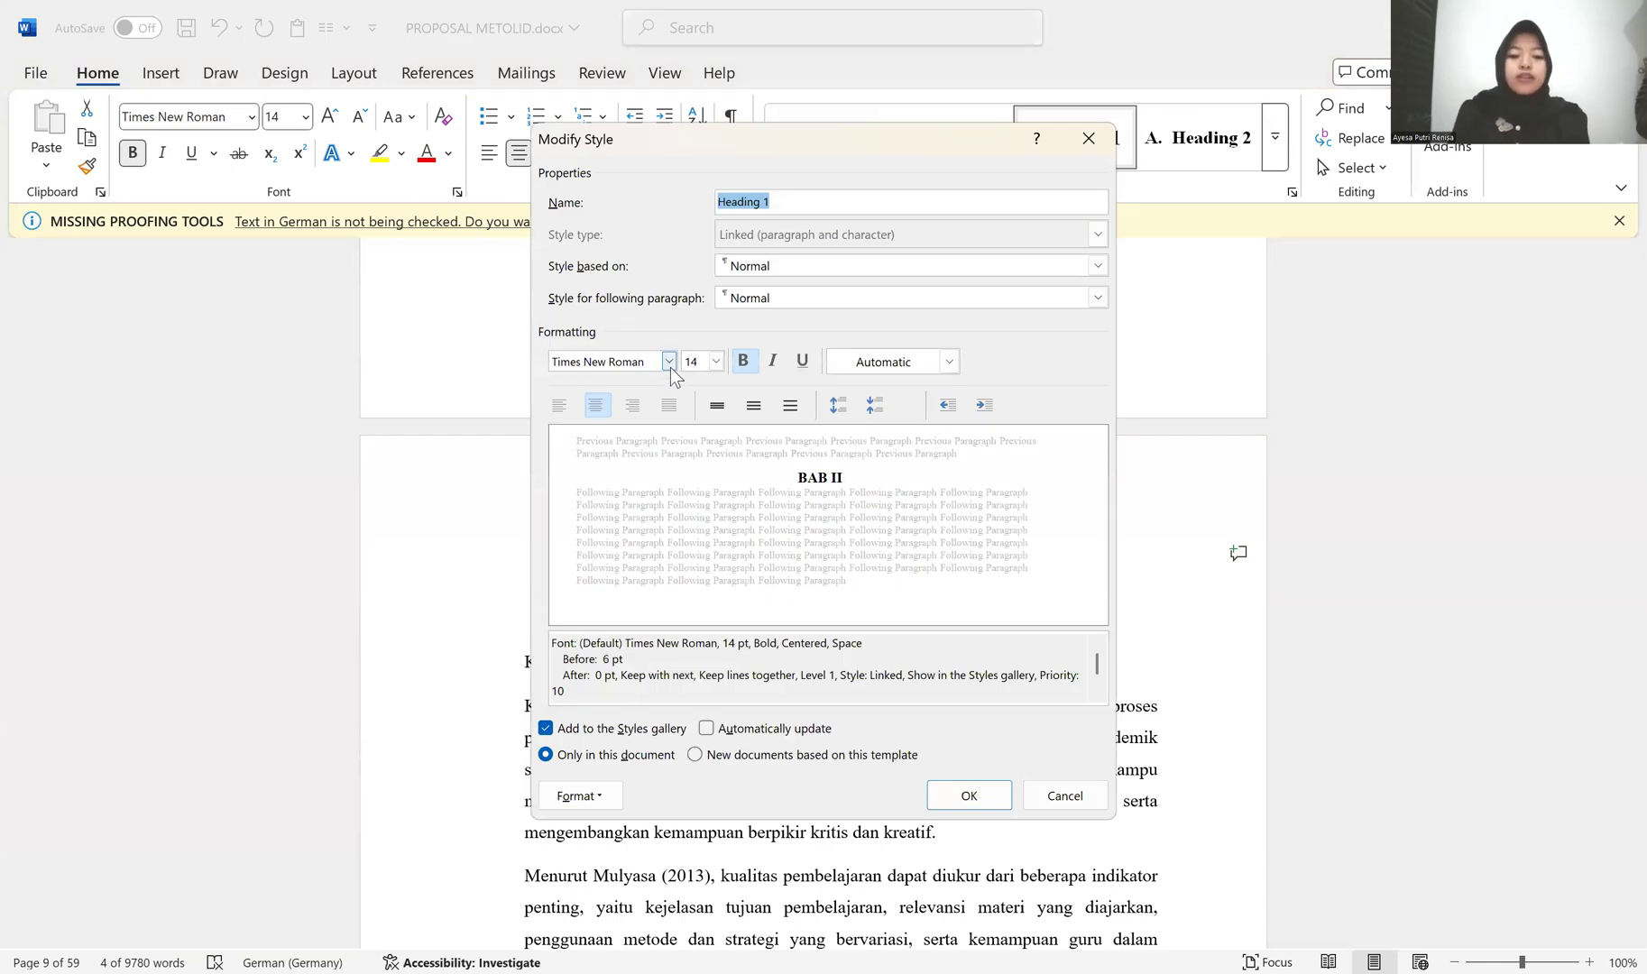
pyautogui.click(669, 362)
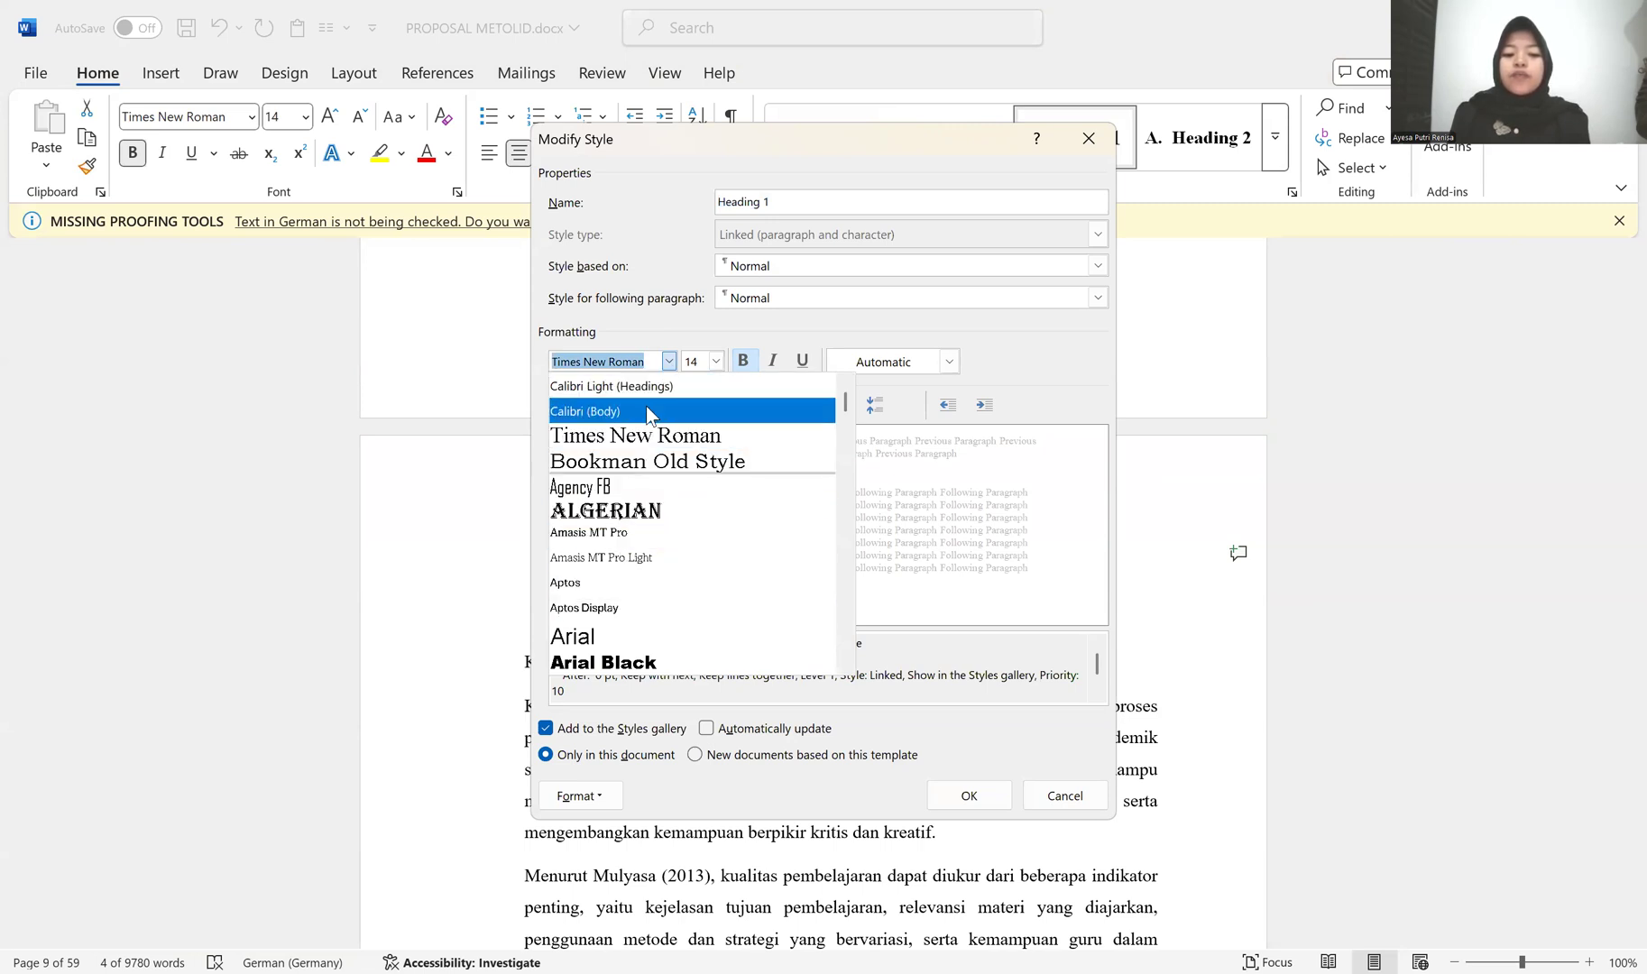
pyautogui.click(671, 465)
pyautogui.click(968, 795)
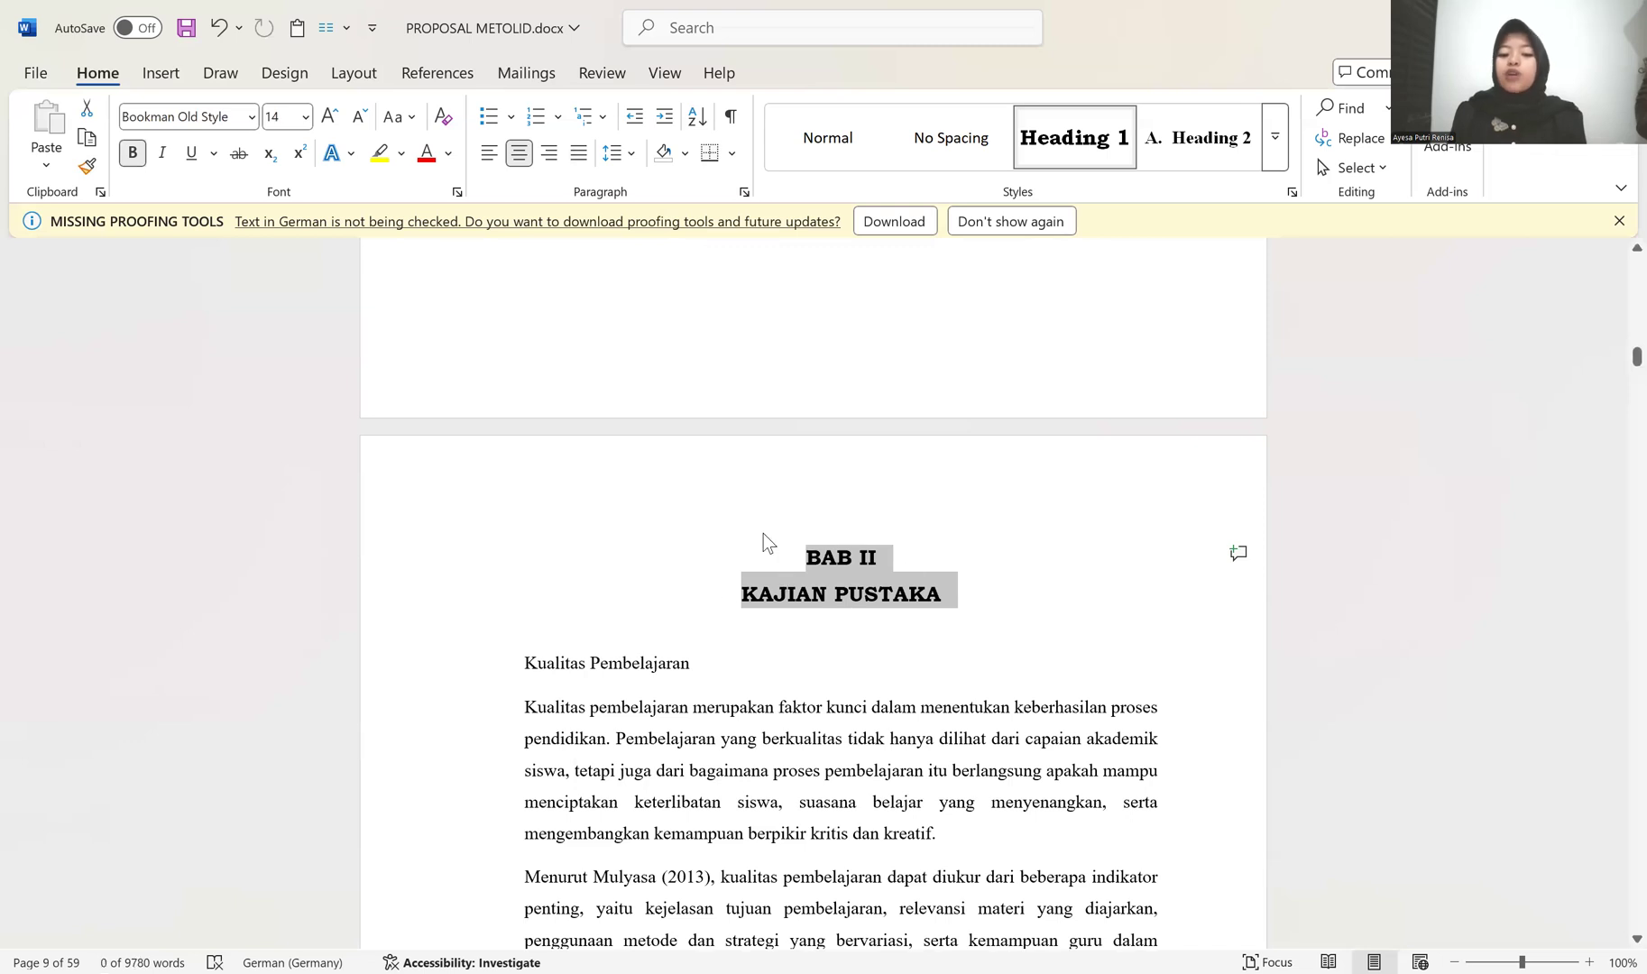
# Step: Select the BAB I PENDAHULUAN title lines and change the Heading 1 style's font back to Times New Roman
pyautogui.scroll(12, 785, 559)
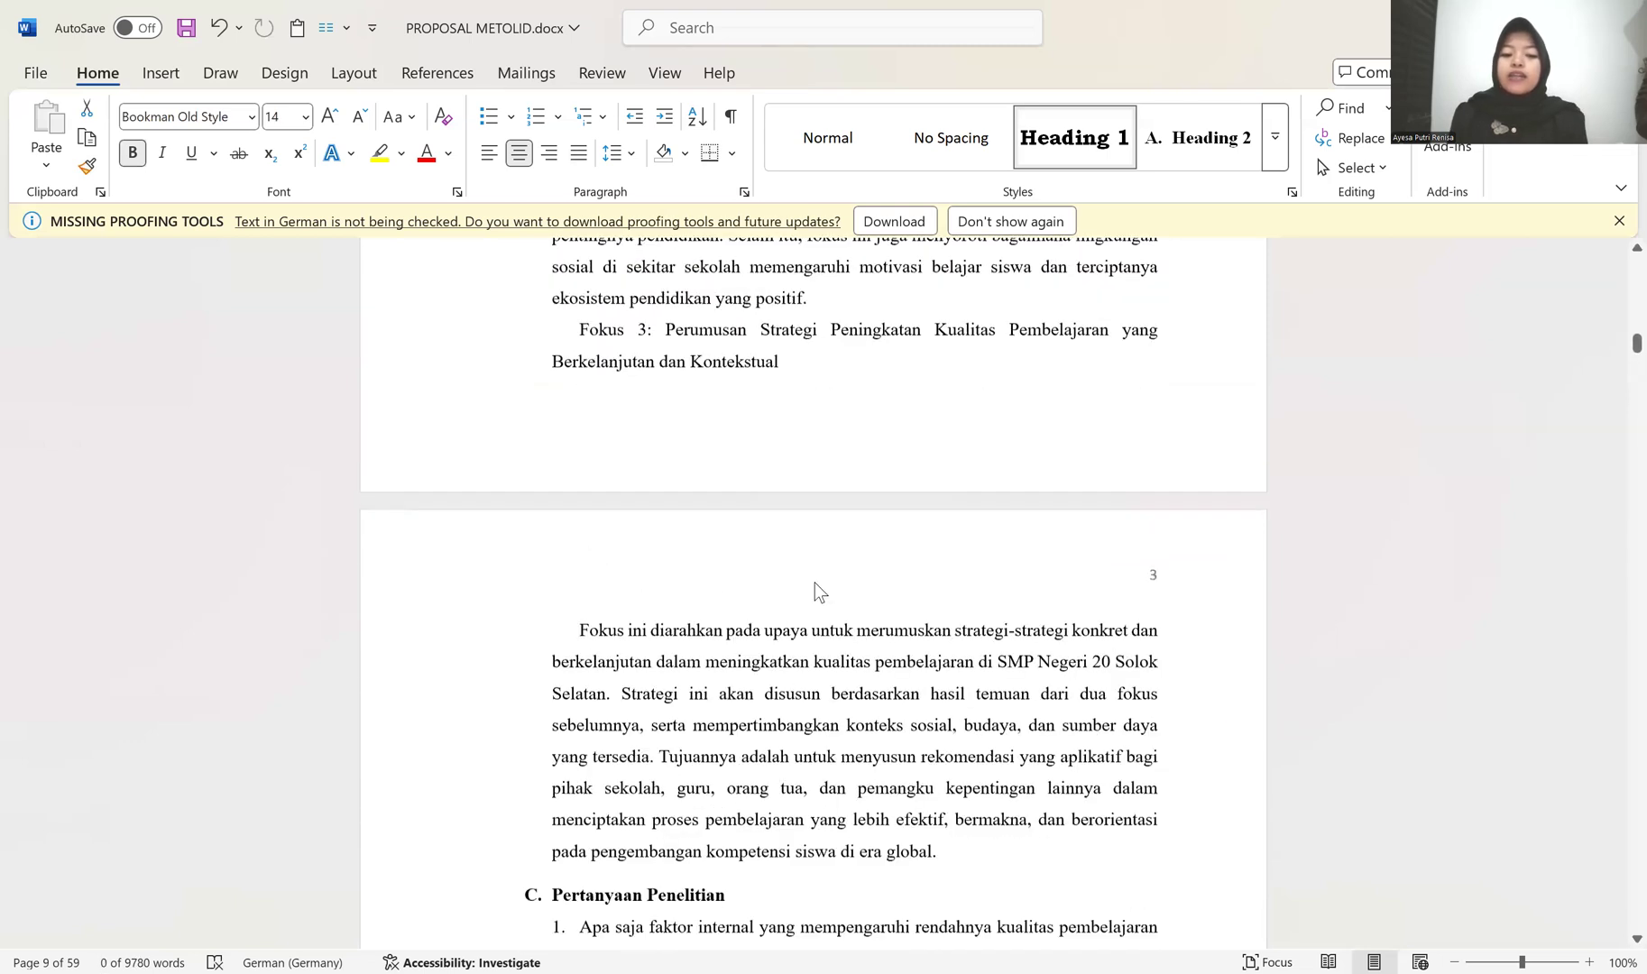
pyautogui.scroll(5, 815, 582)
pyautogui.scroll(5, 814, 577)
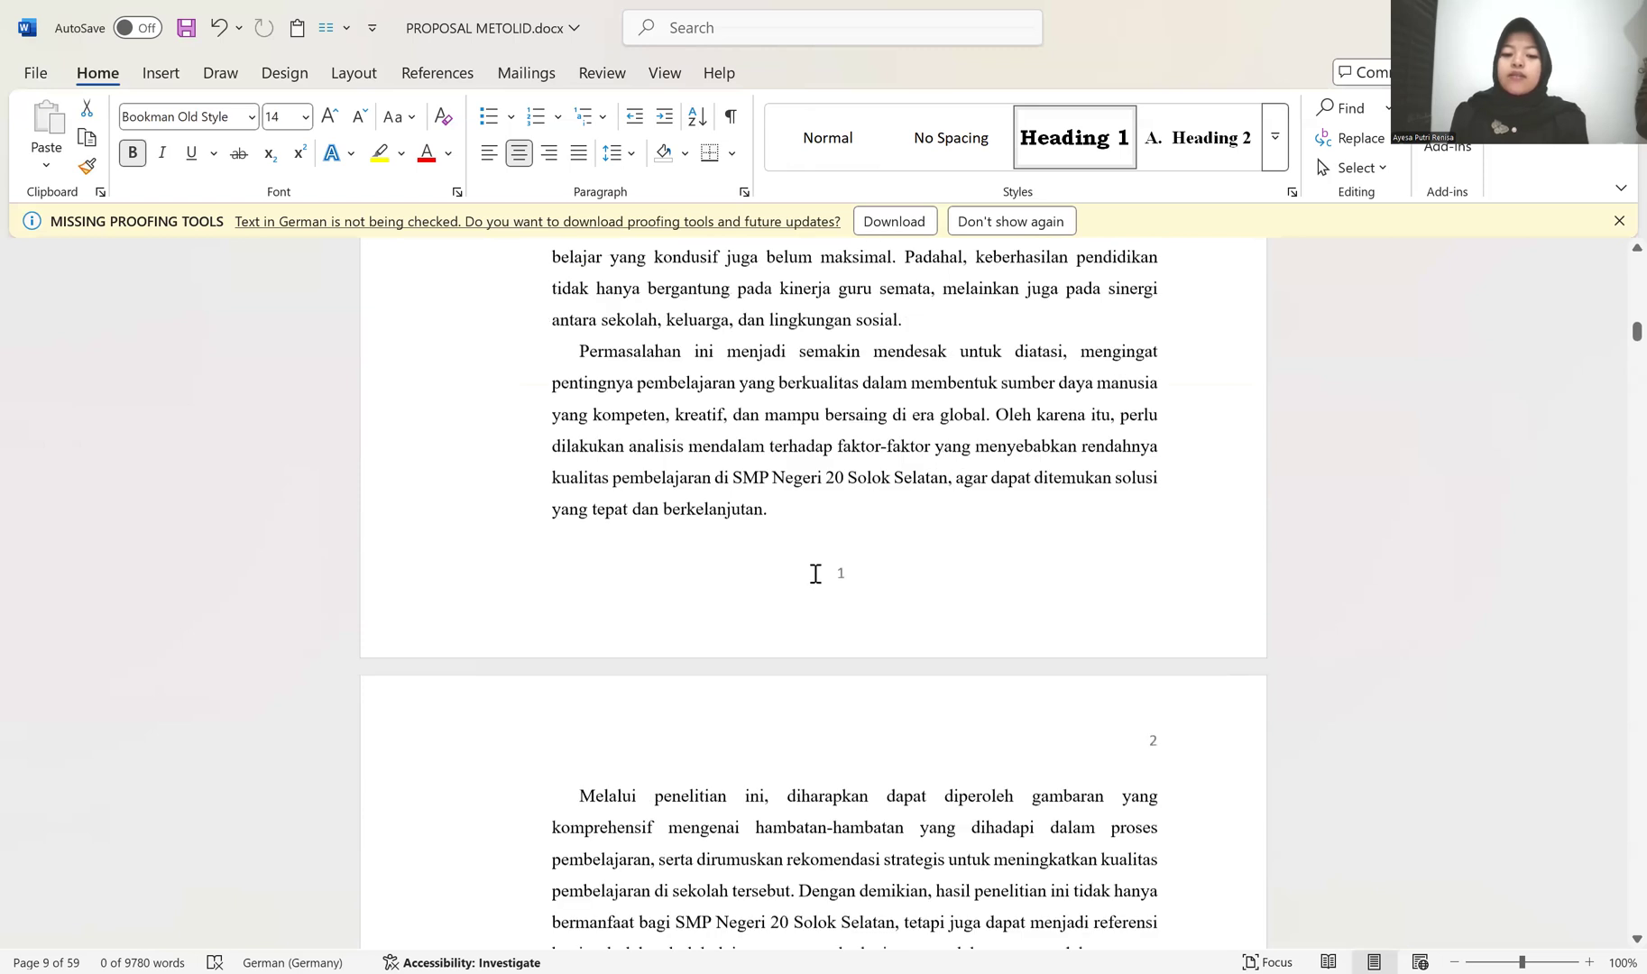
pyautogui.scroll(8, 815, 573)
pyautogui.scroll(2, 851, 538)
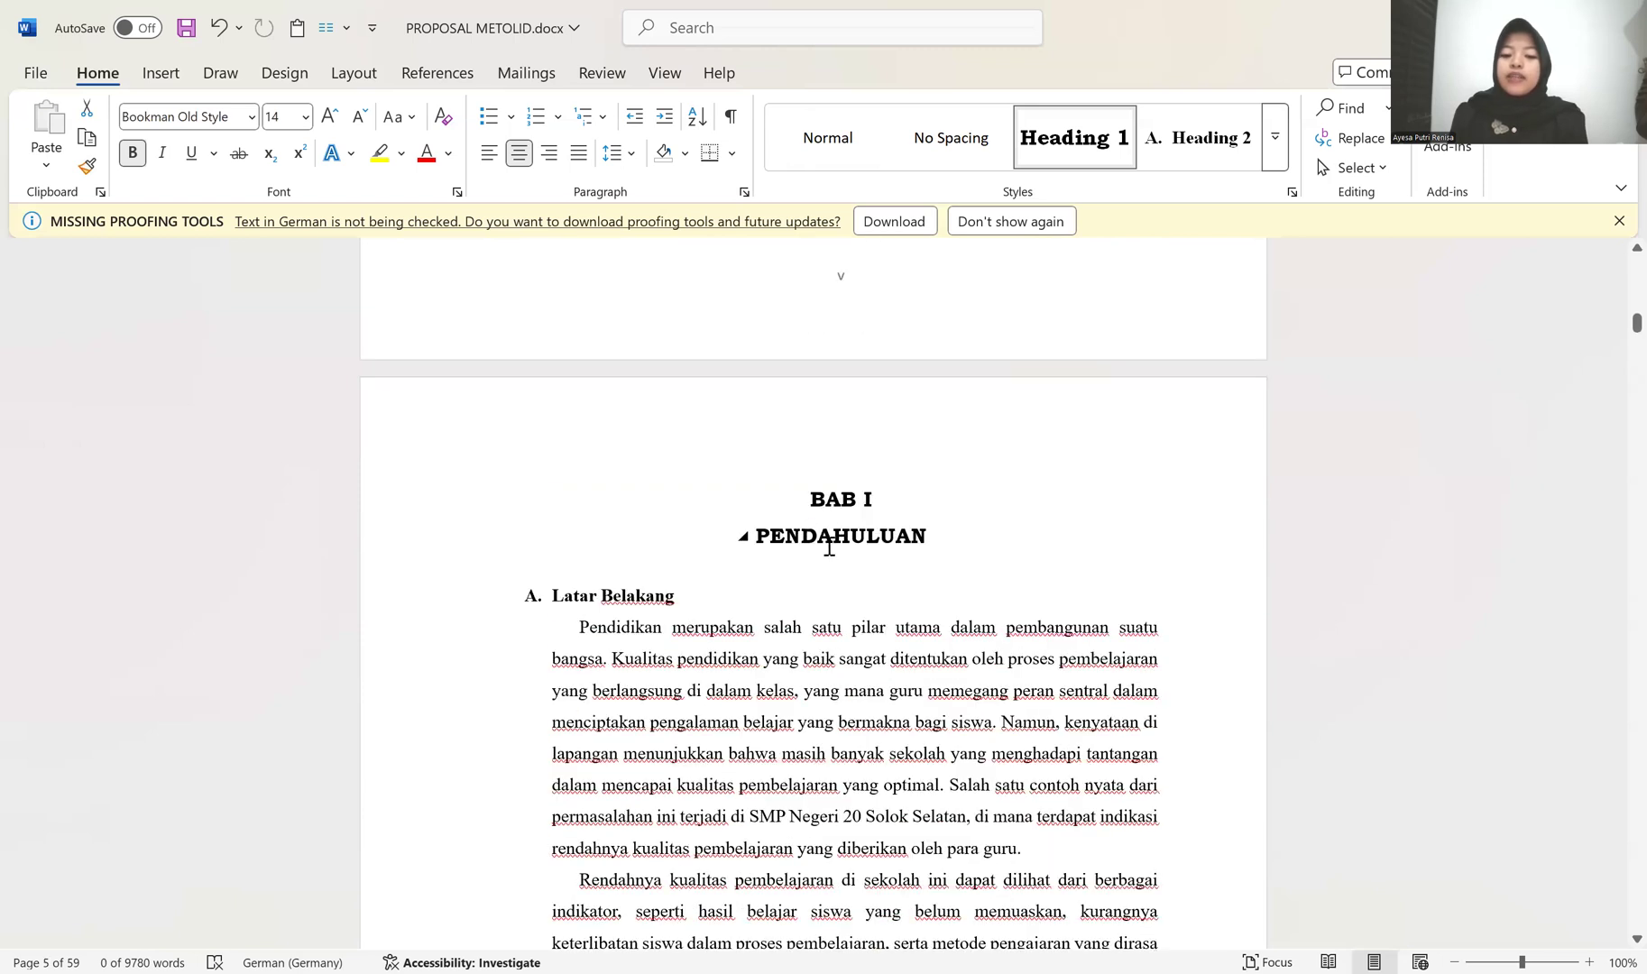
pyautogui.click(838, 534)
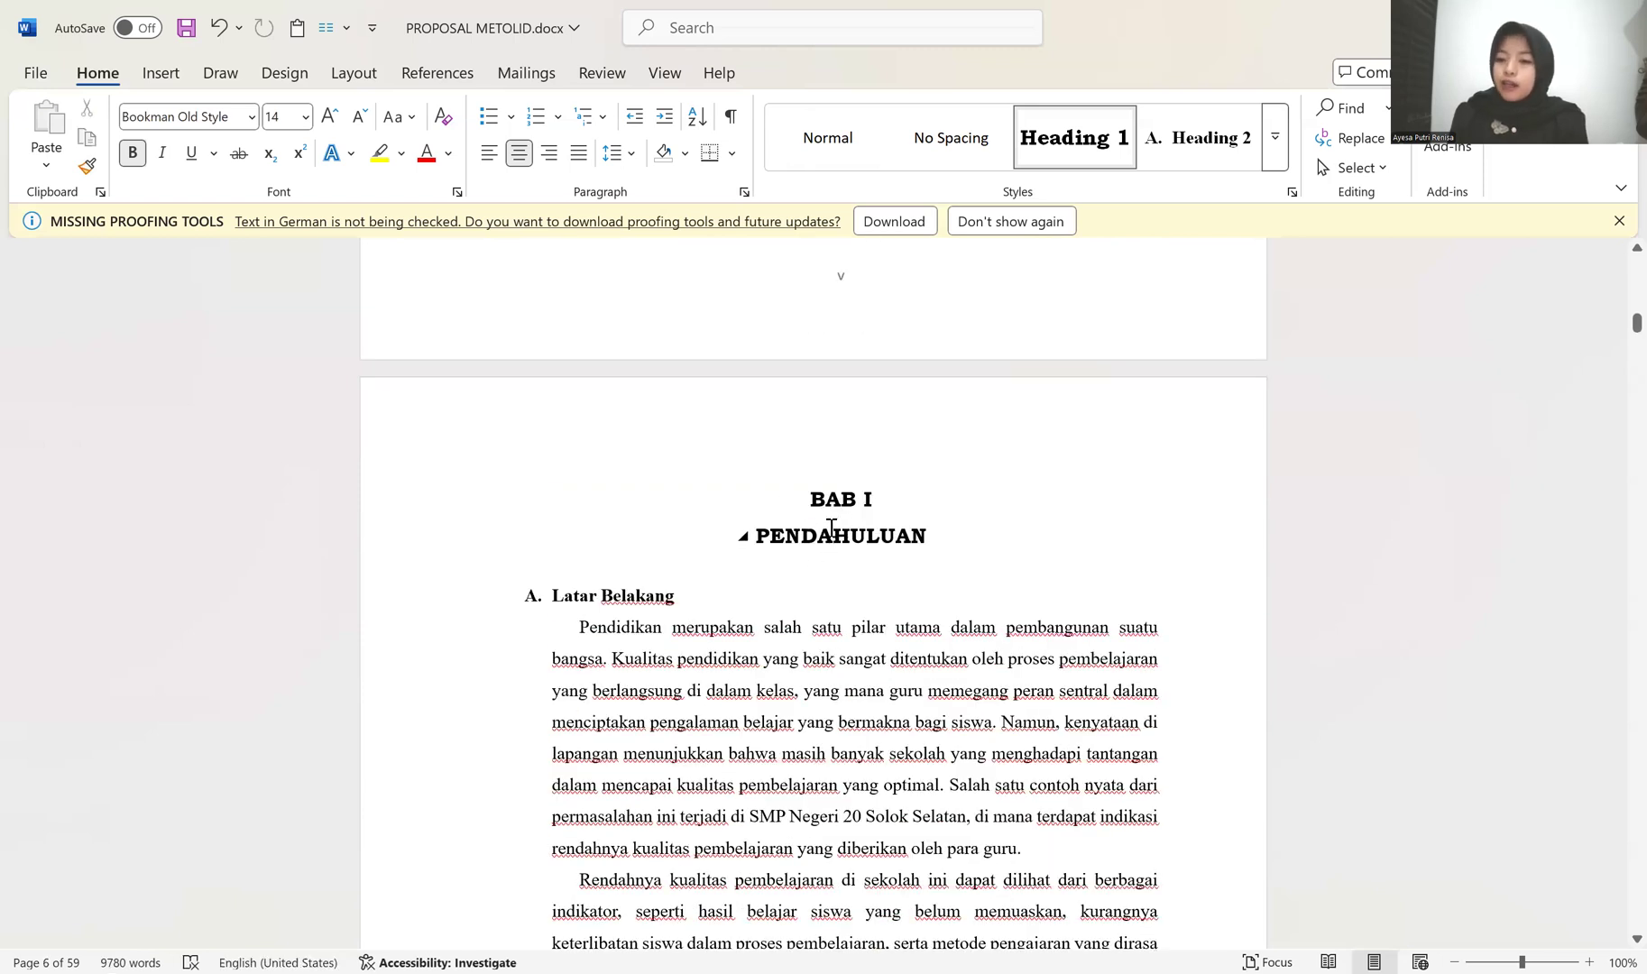
pyautogui.moveTo(394, 495); pyautogui.dragTo(397, 526)
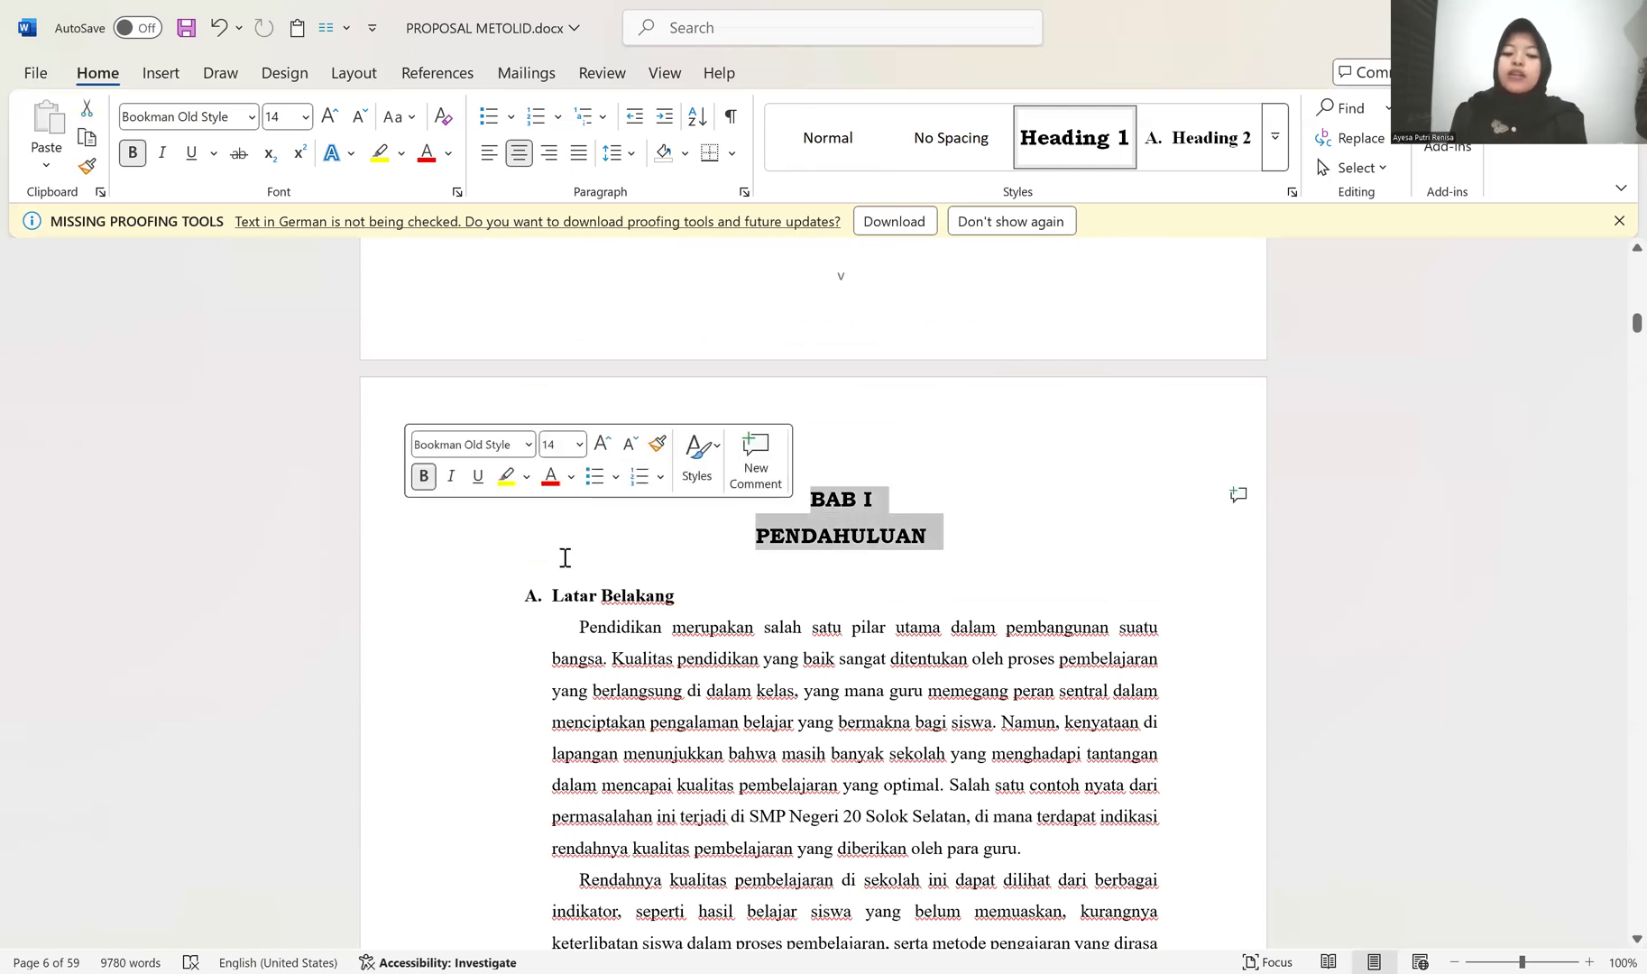
pyautogui.rightClick(1090, 127)
pyautogui.click(1130, 167)
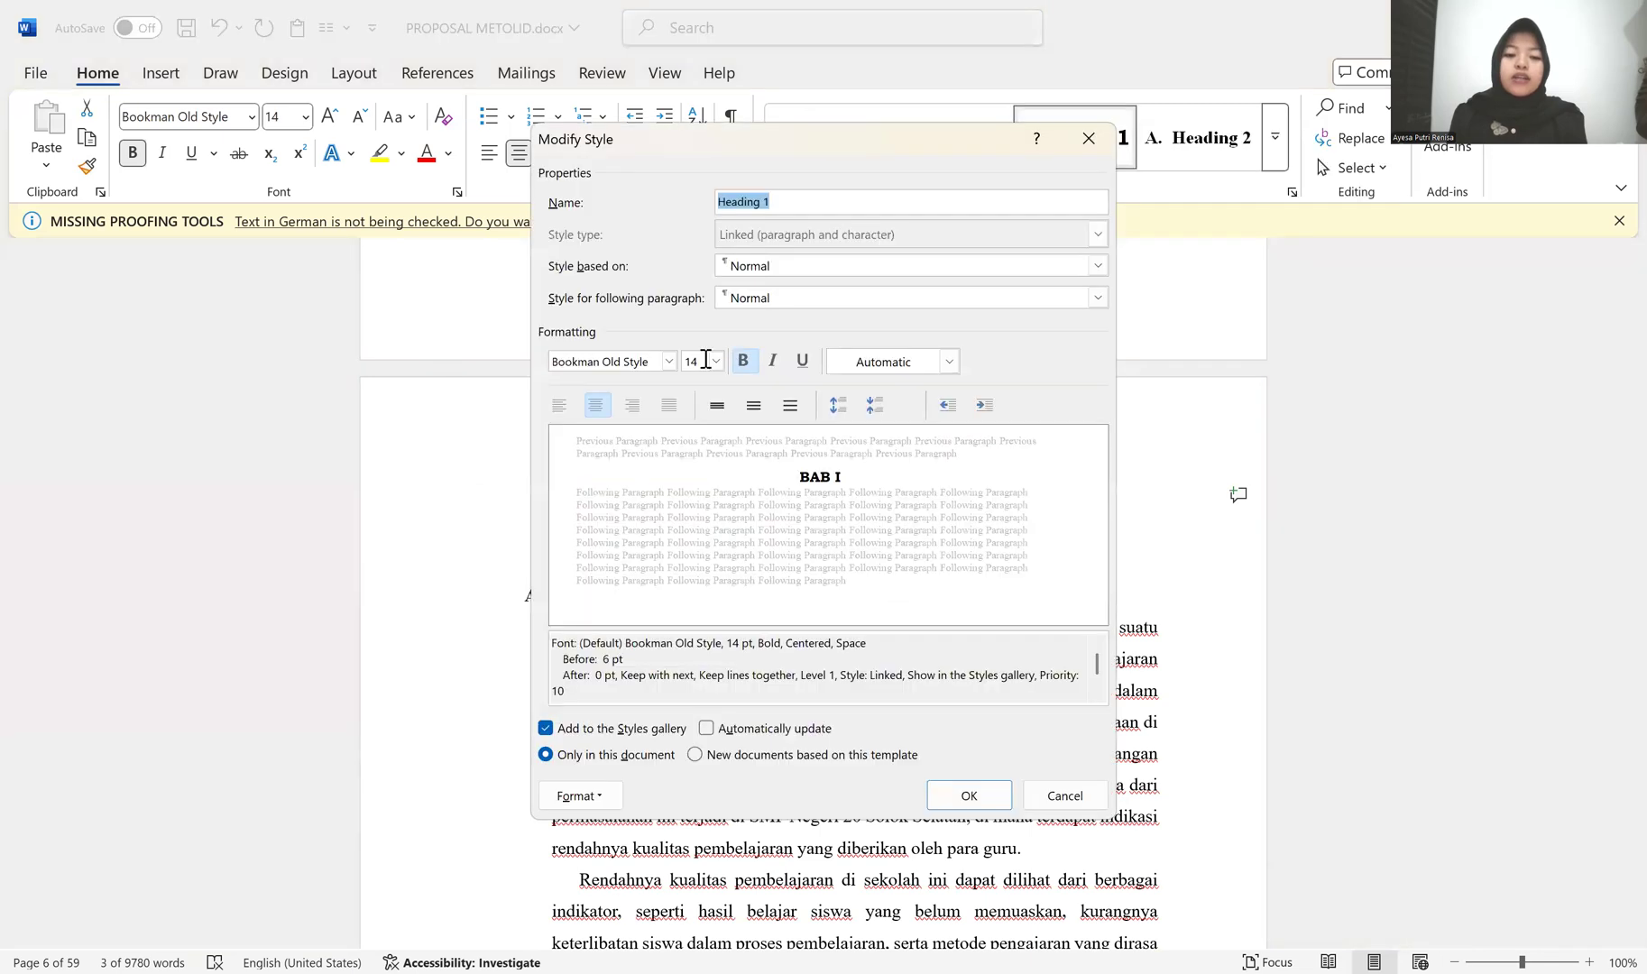
pyautogui.click(668, 361)
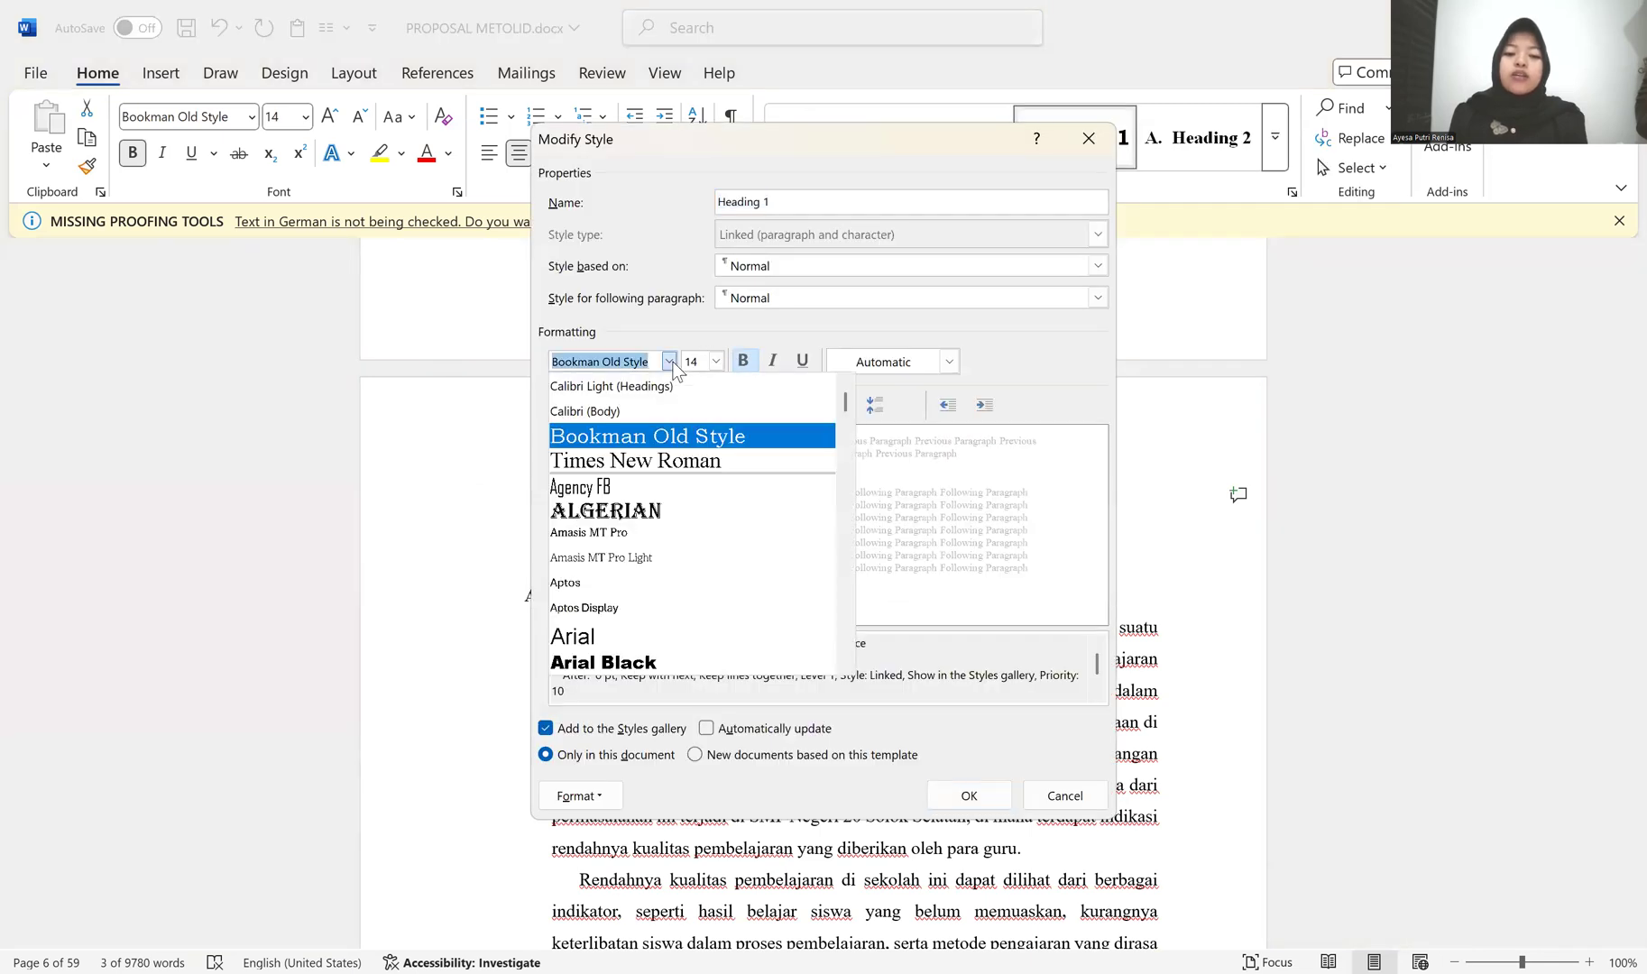
pyautogui.click(646, 461)
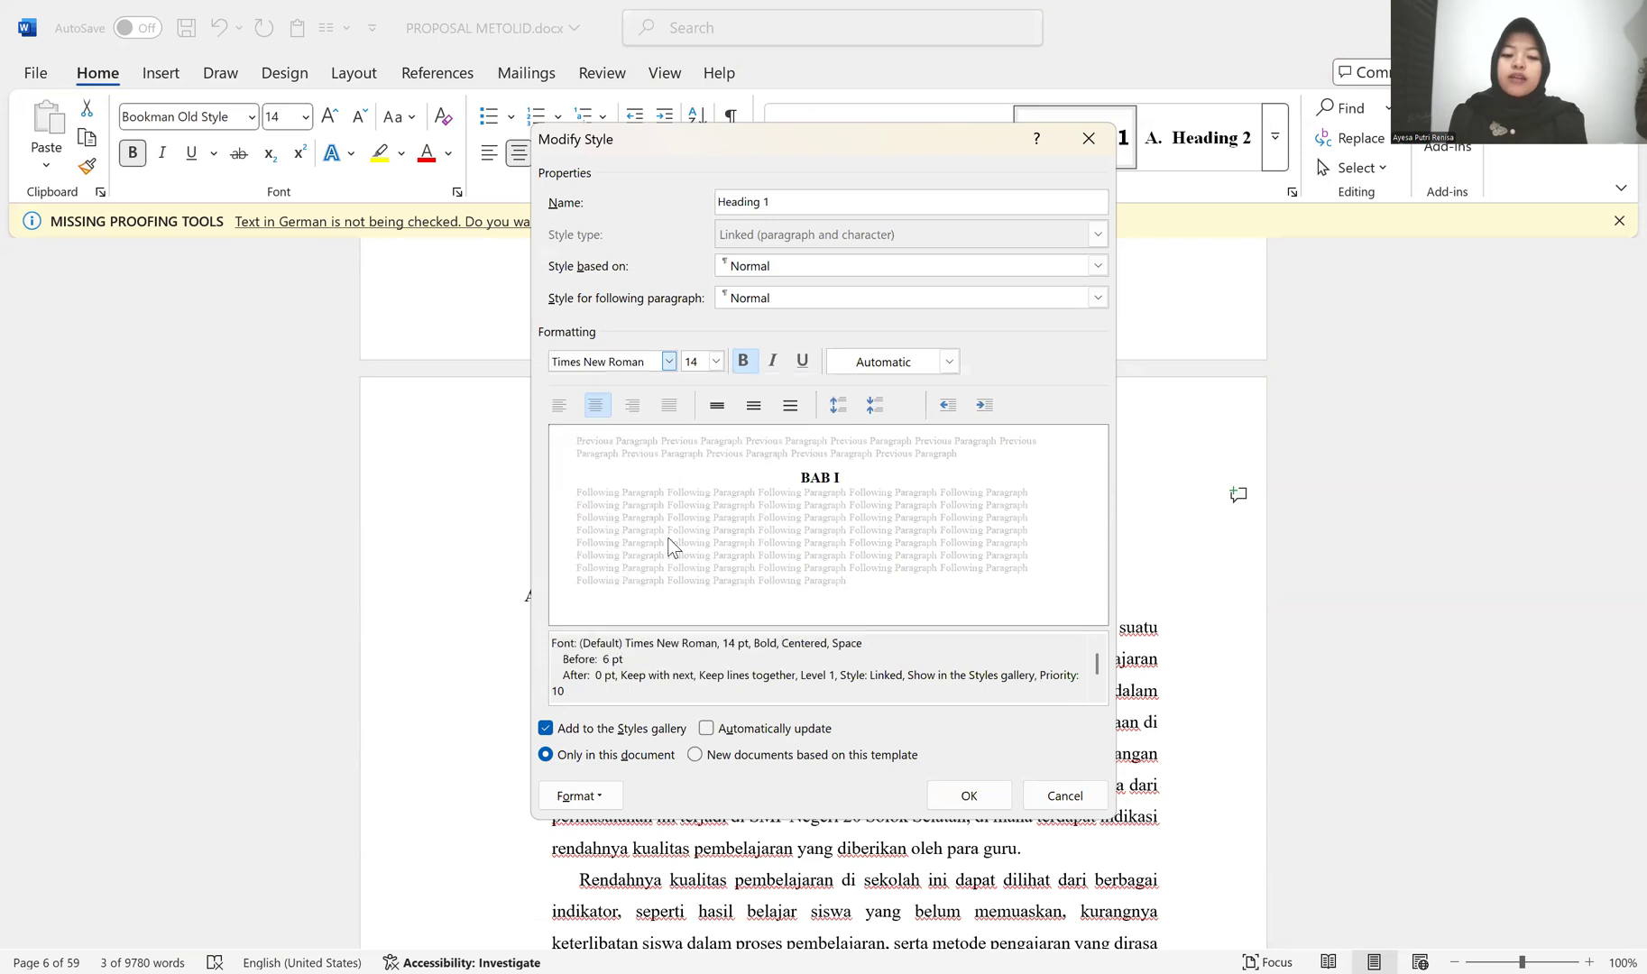
pyautogui.press('Return')
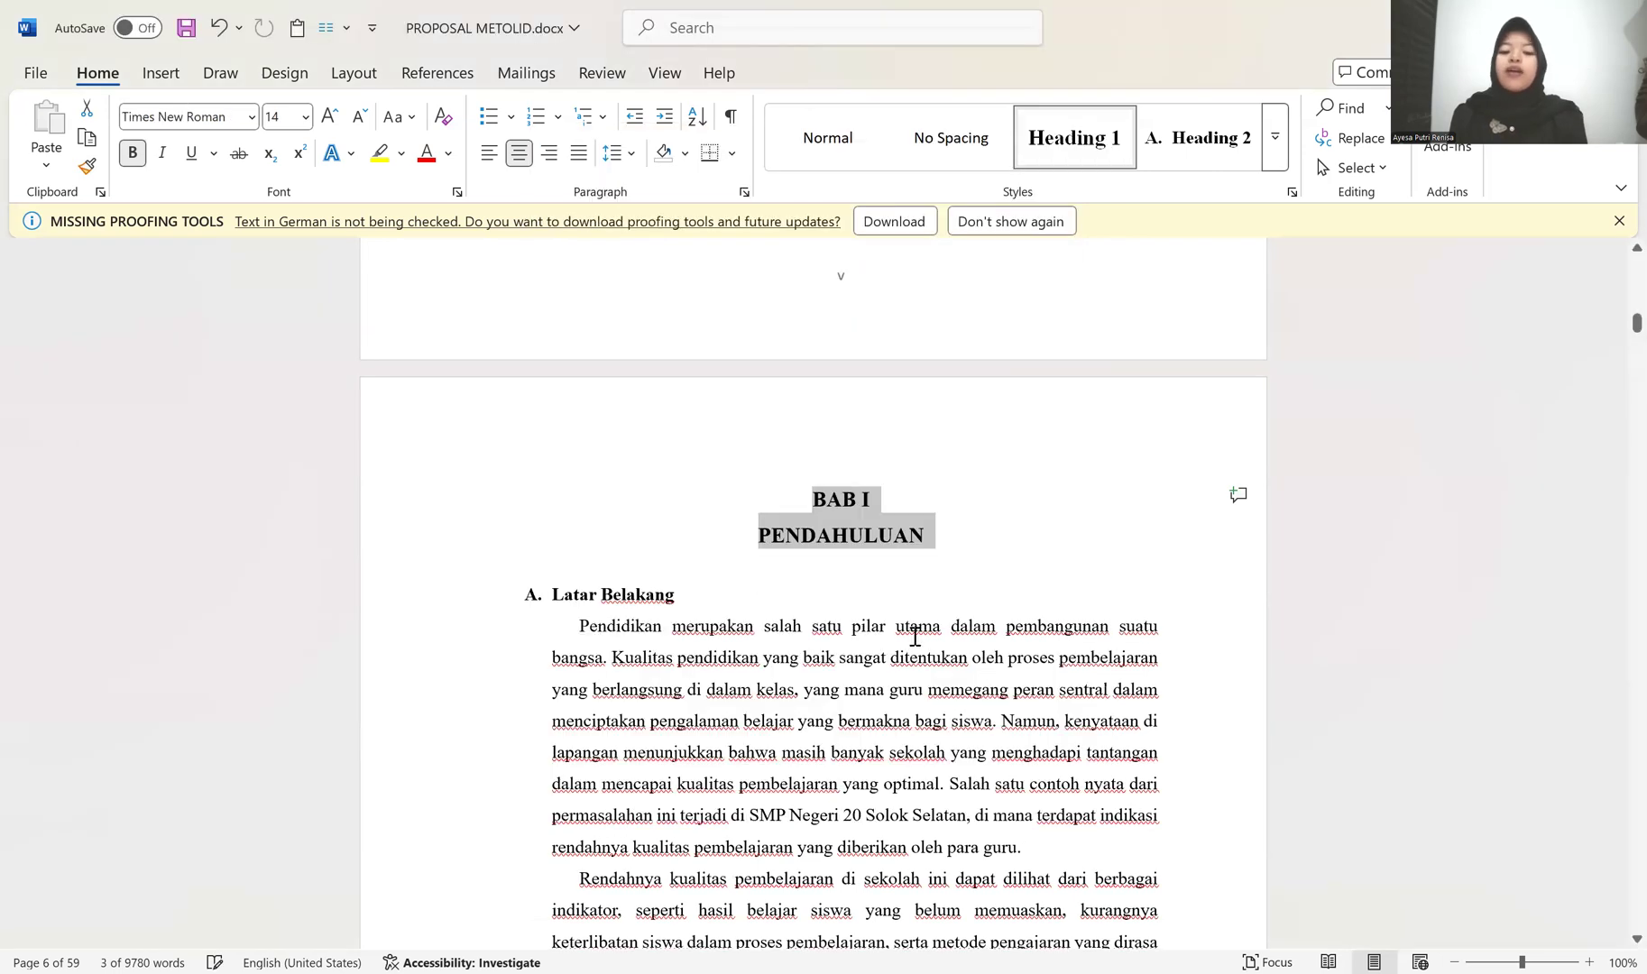
# Step: Apply the Heading 2 style to the Kualitas Pembelajaran line under KAJIAN PUSTAKA in BAB II
pyautogui.scroll(-10, 1010, 576)
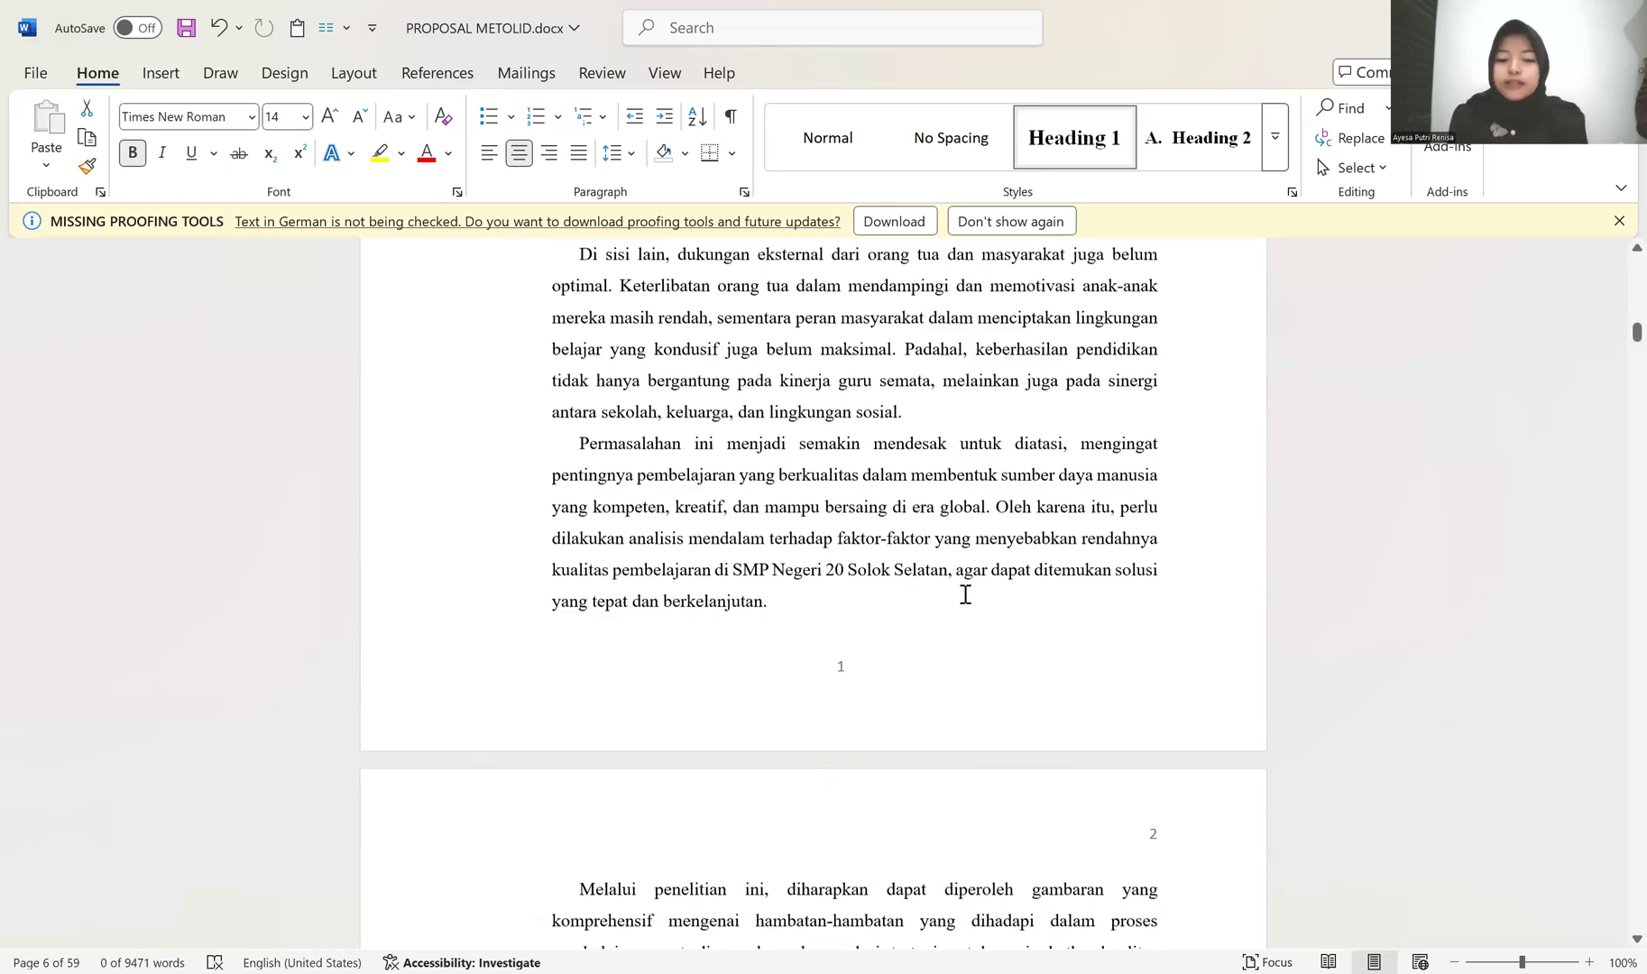
pyautogui.scroll(-10, 961, 594)
pyautogui.scroll(-10, 942, 589)
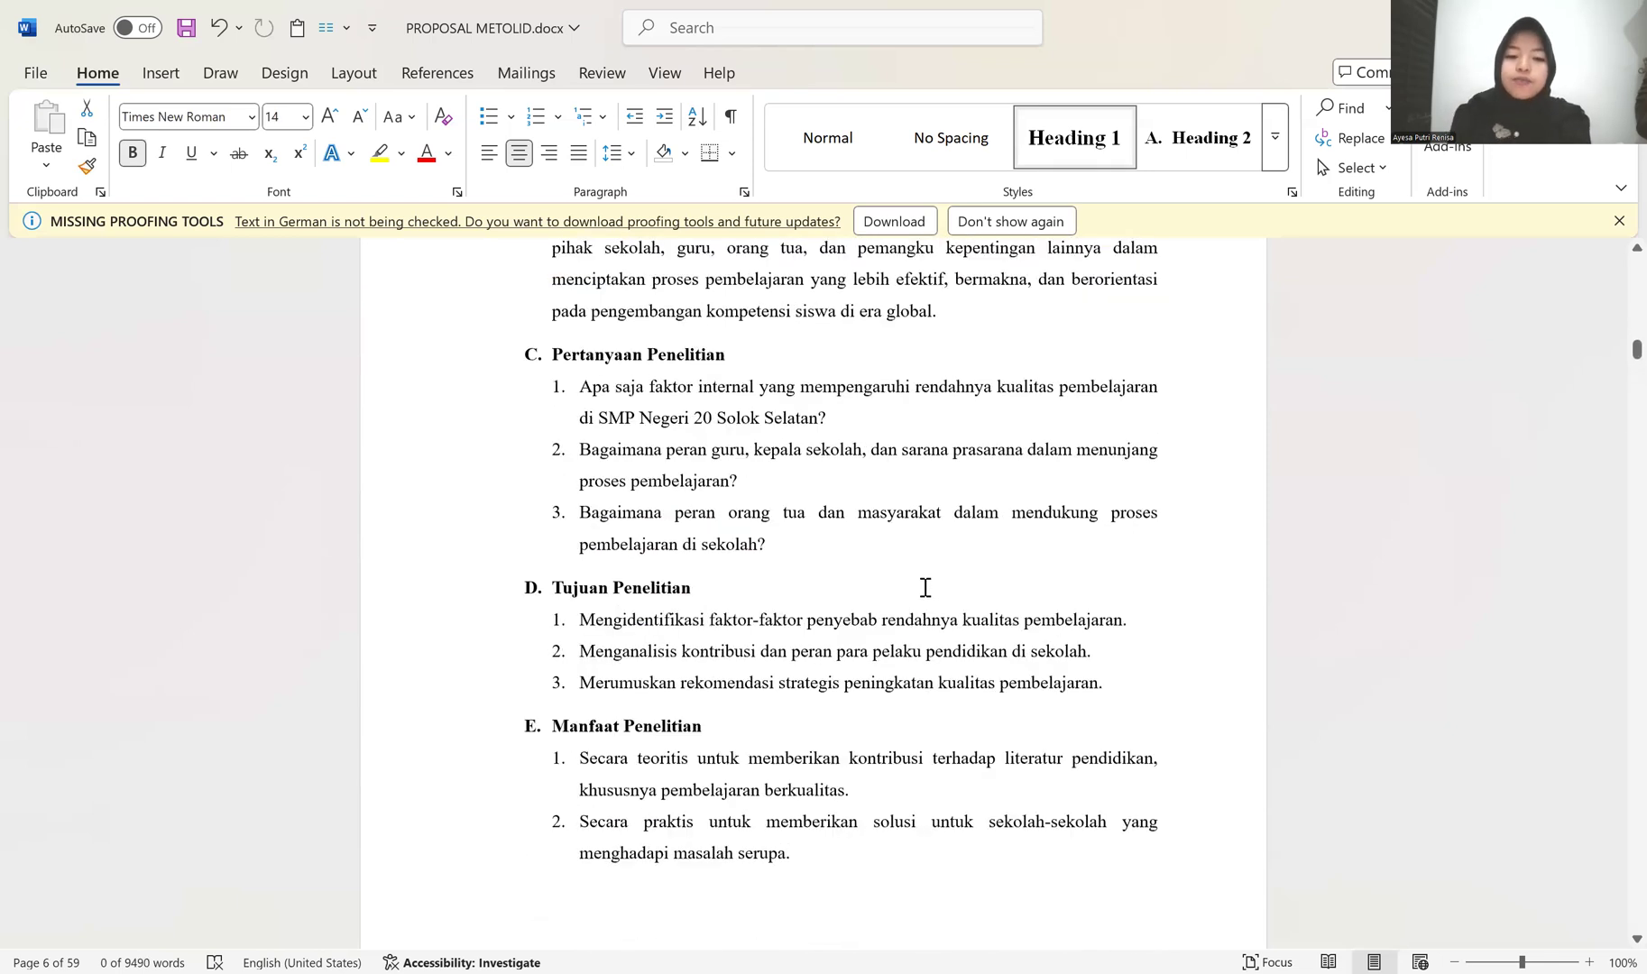
pyautogui.scroll(-10, 925, 587)
pyautogui.scroll(5, 908, 594)
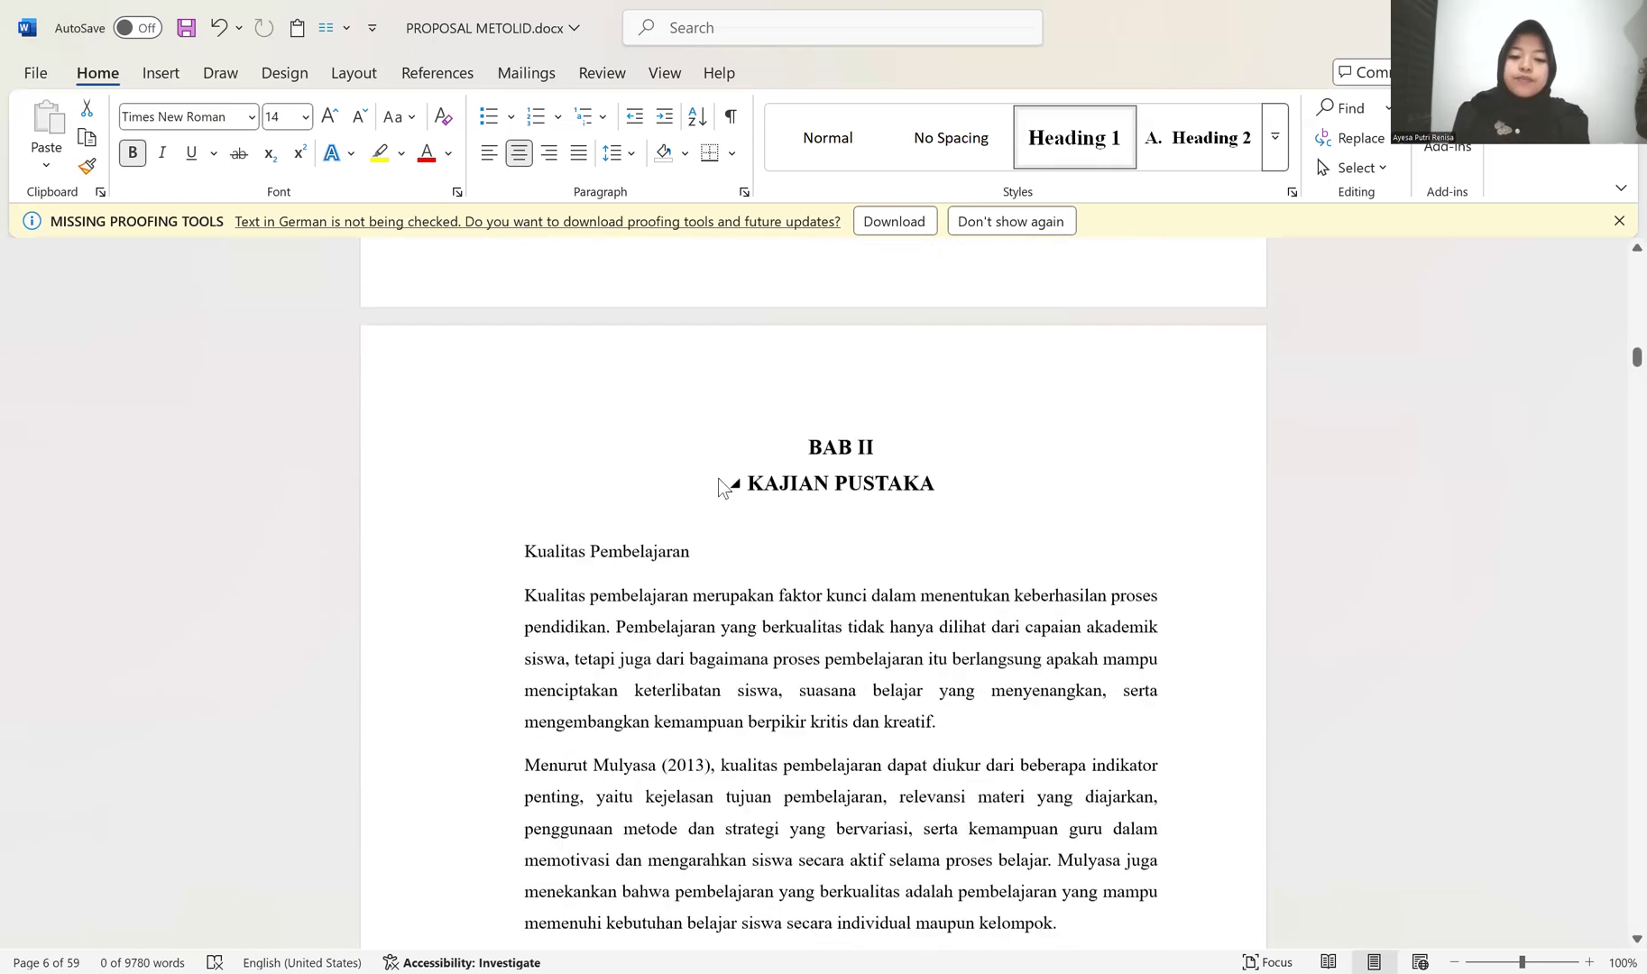
pyautogui.scroll(-3, 850, 566)
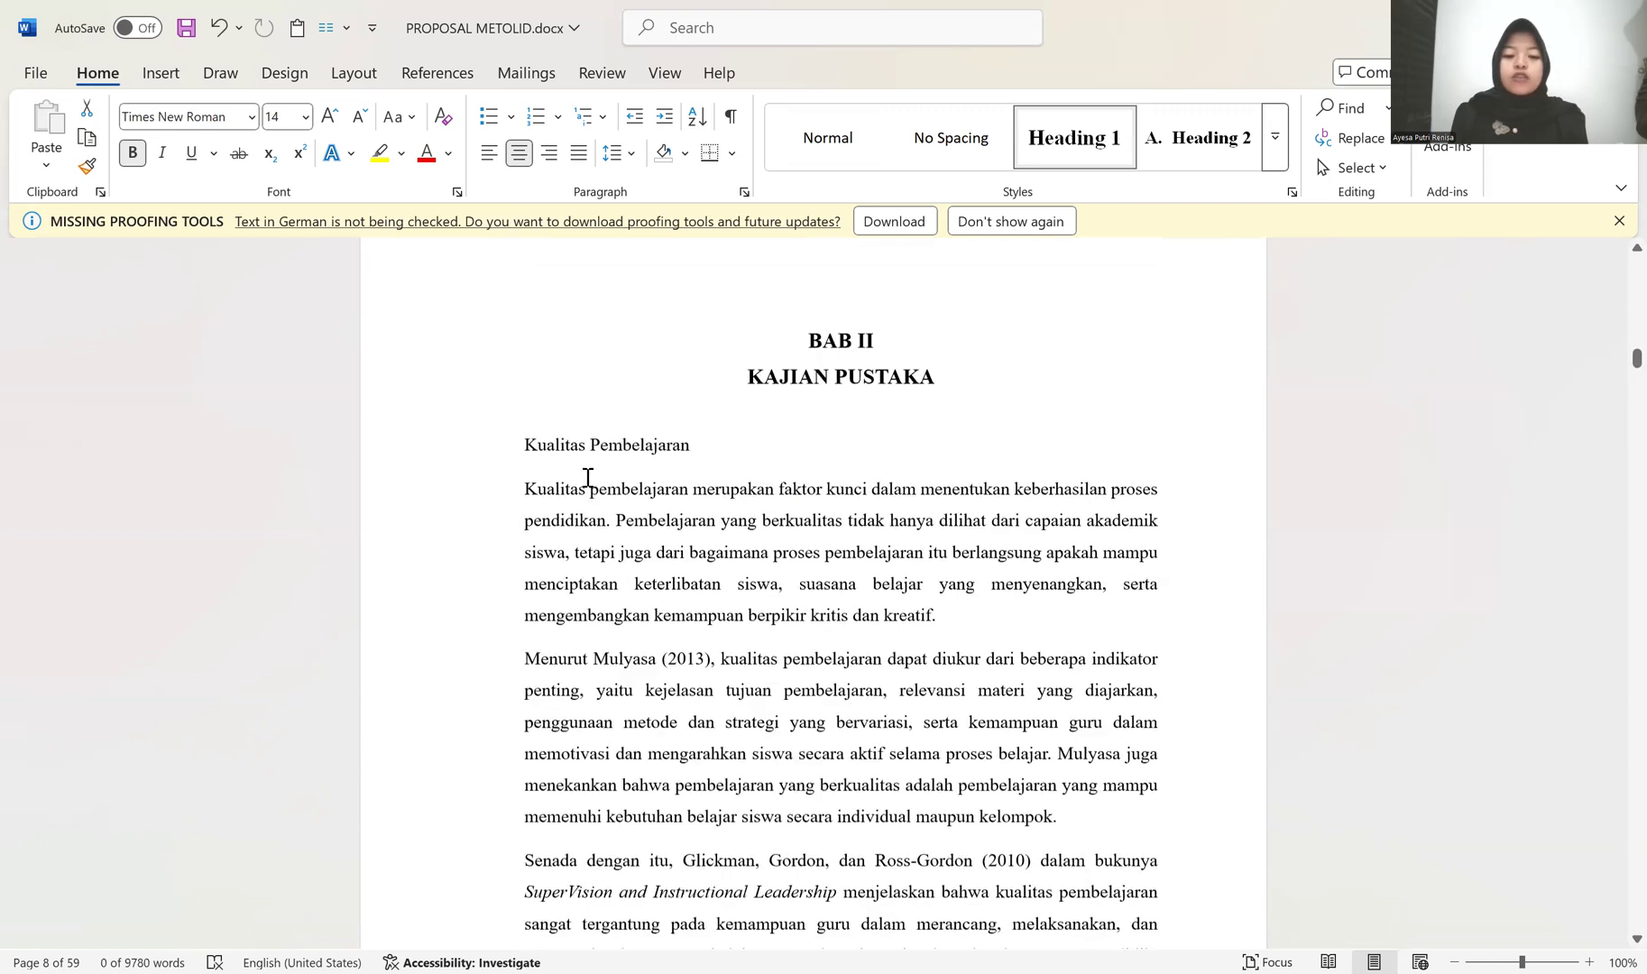
pyautogui.click(531, 444)
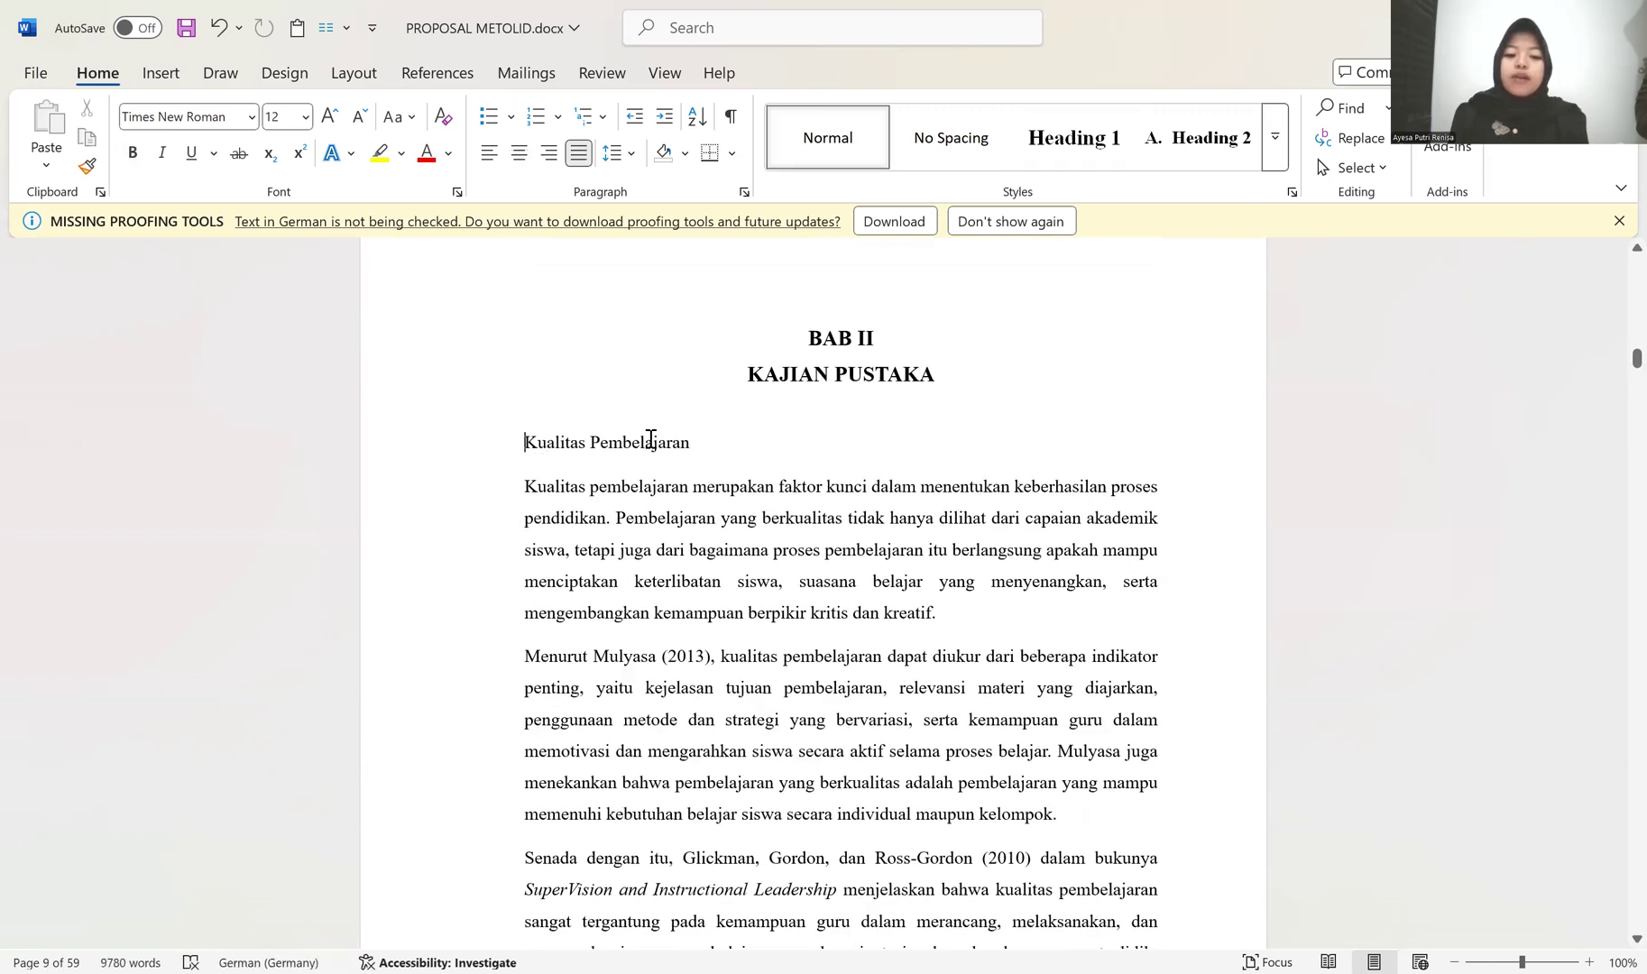
pyautogui.click(1197, 149)
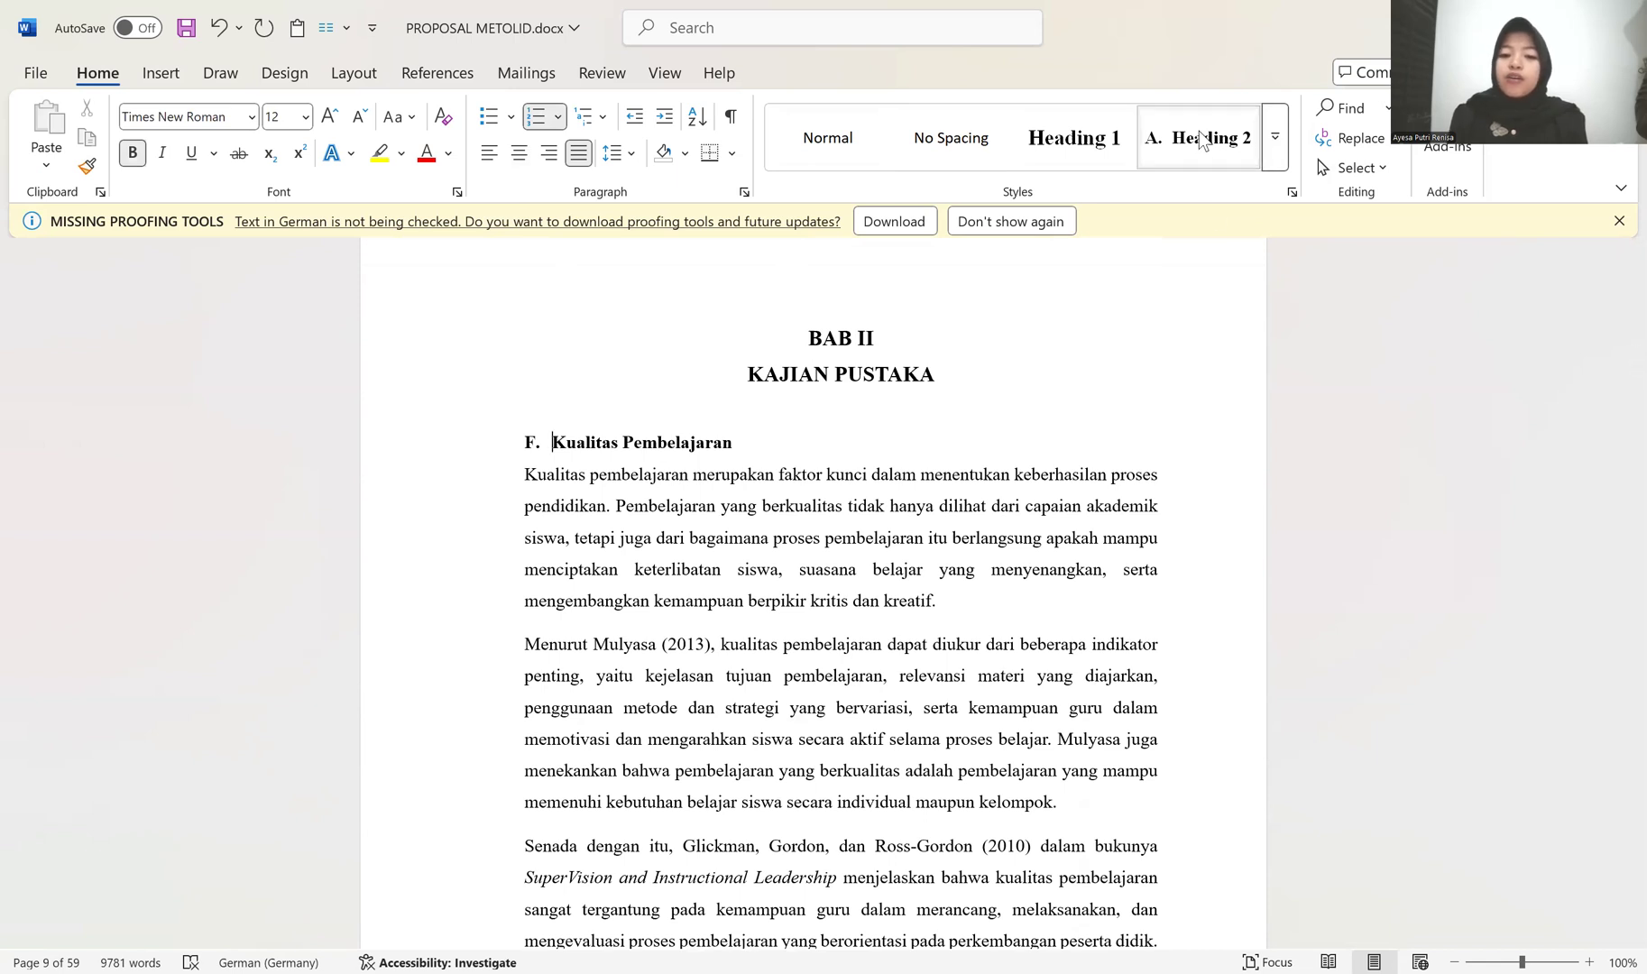
# Step: Set the Heading 2 style's numbering to the A., B., C. format and restart the lettering at the Kualitas Pembelajaran subheading
pyautogui.rightClick(1199, 136)
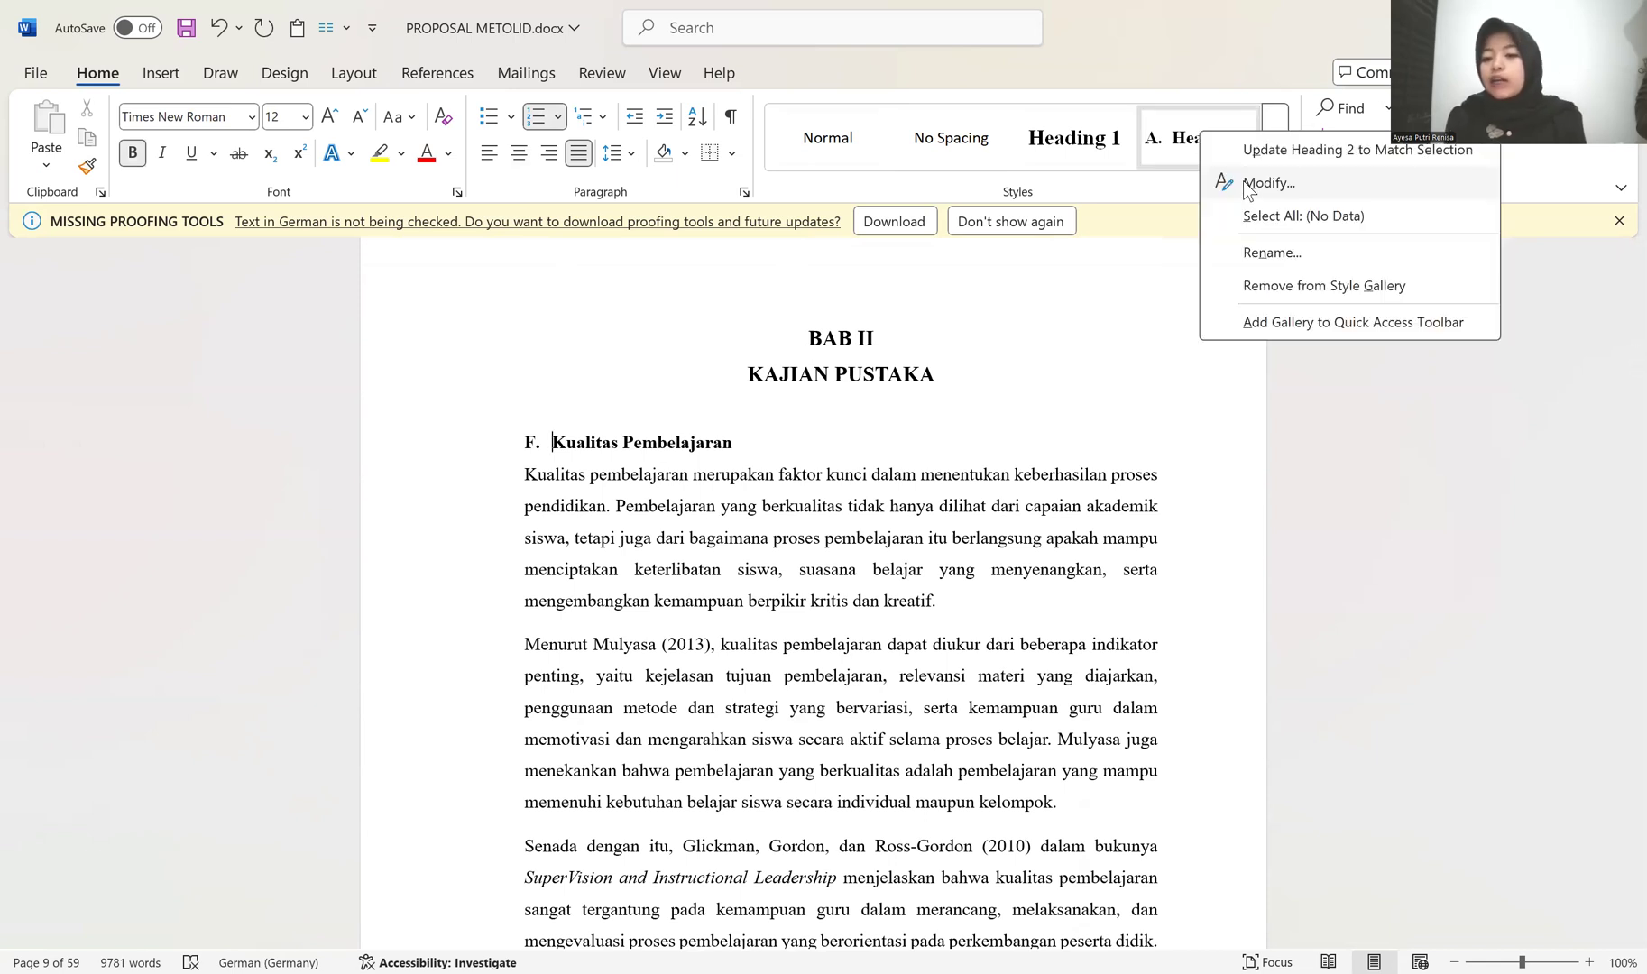
pyautogui.click(1262, 183)
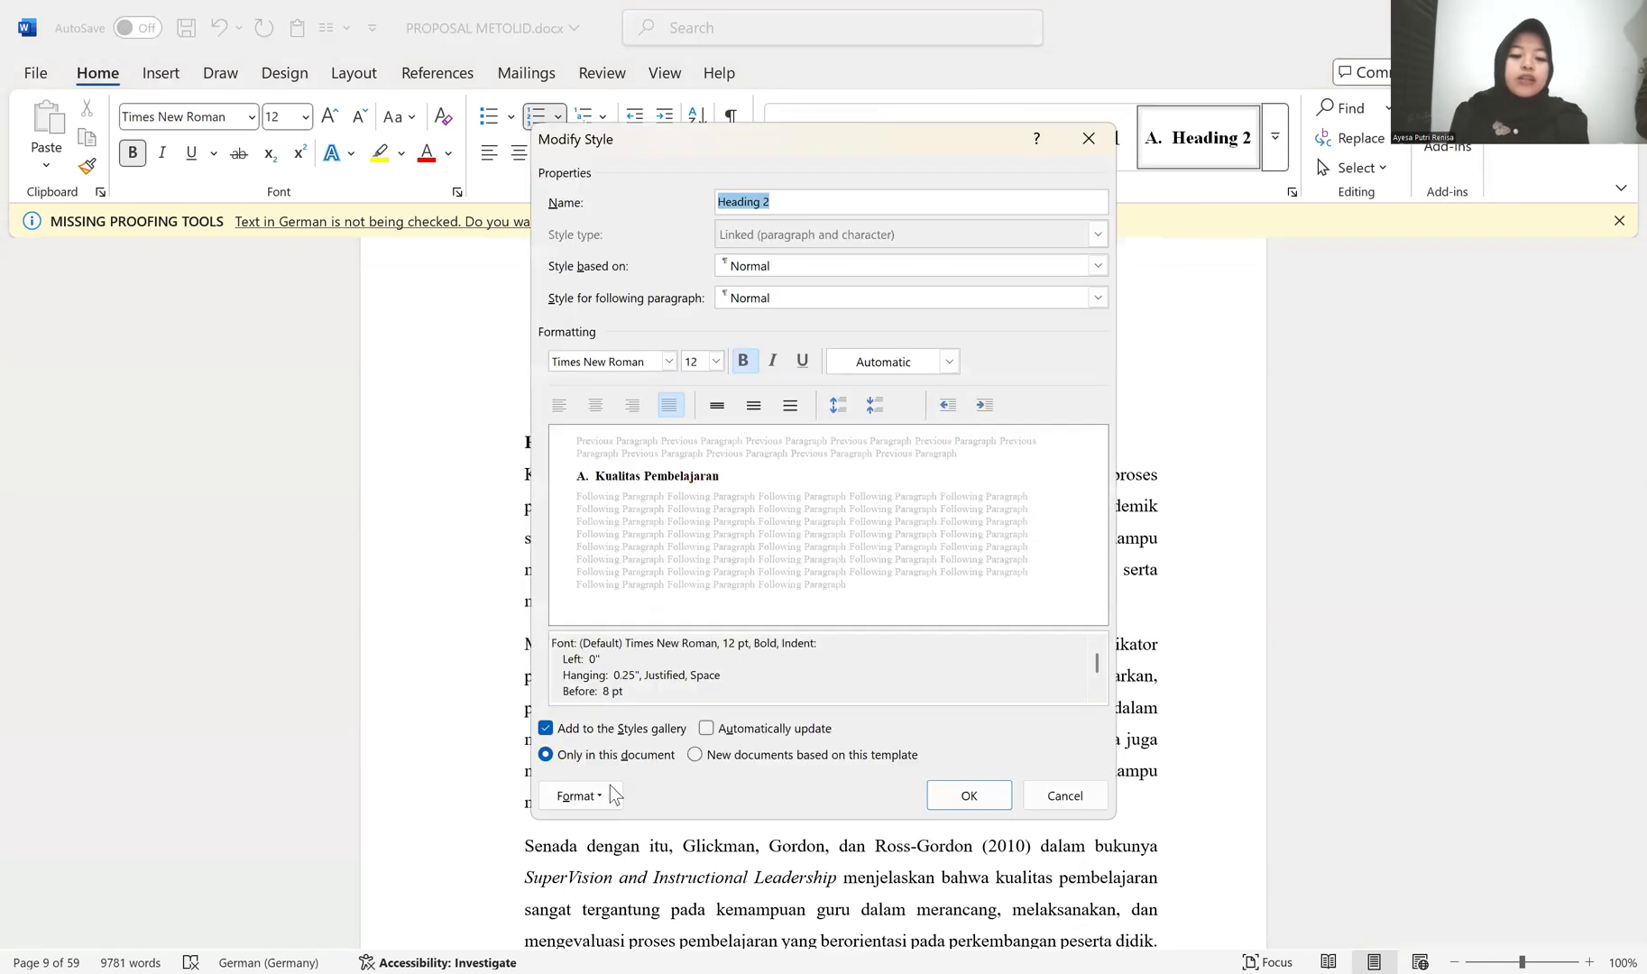
pyautogui.click(582, 795)
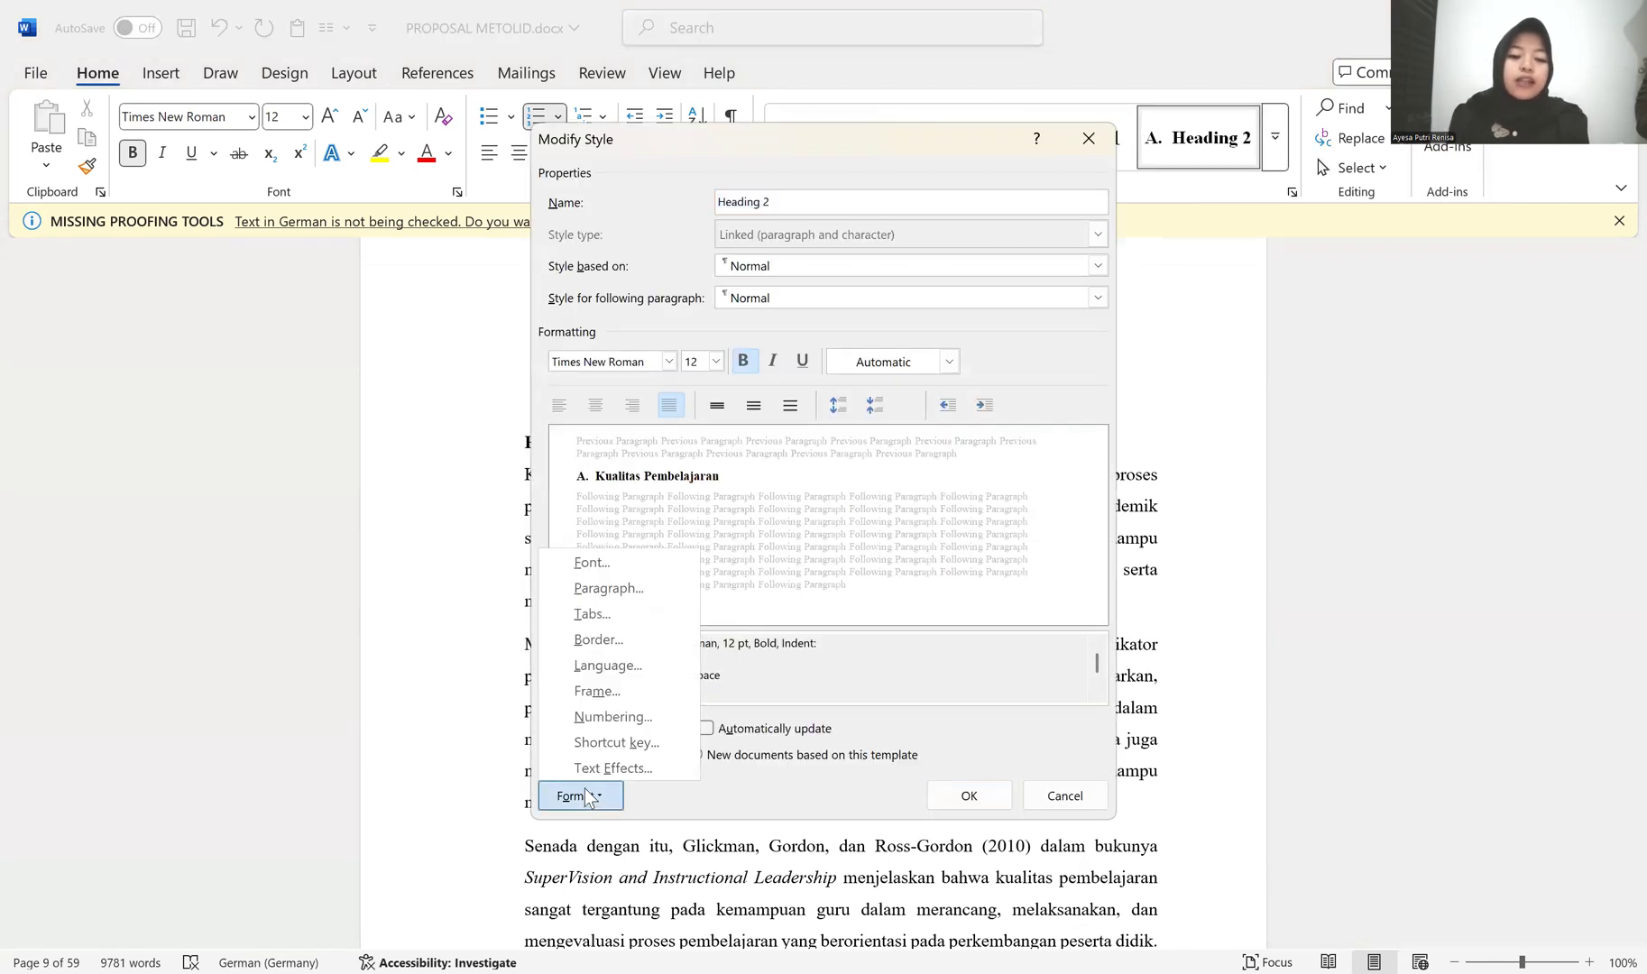
pyautogui.click(633, 715)
pyautogui.scroll(-5, 854, 545)
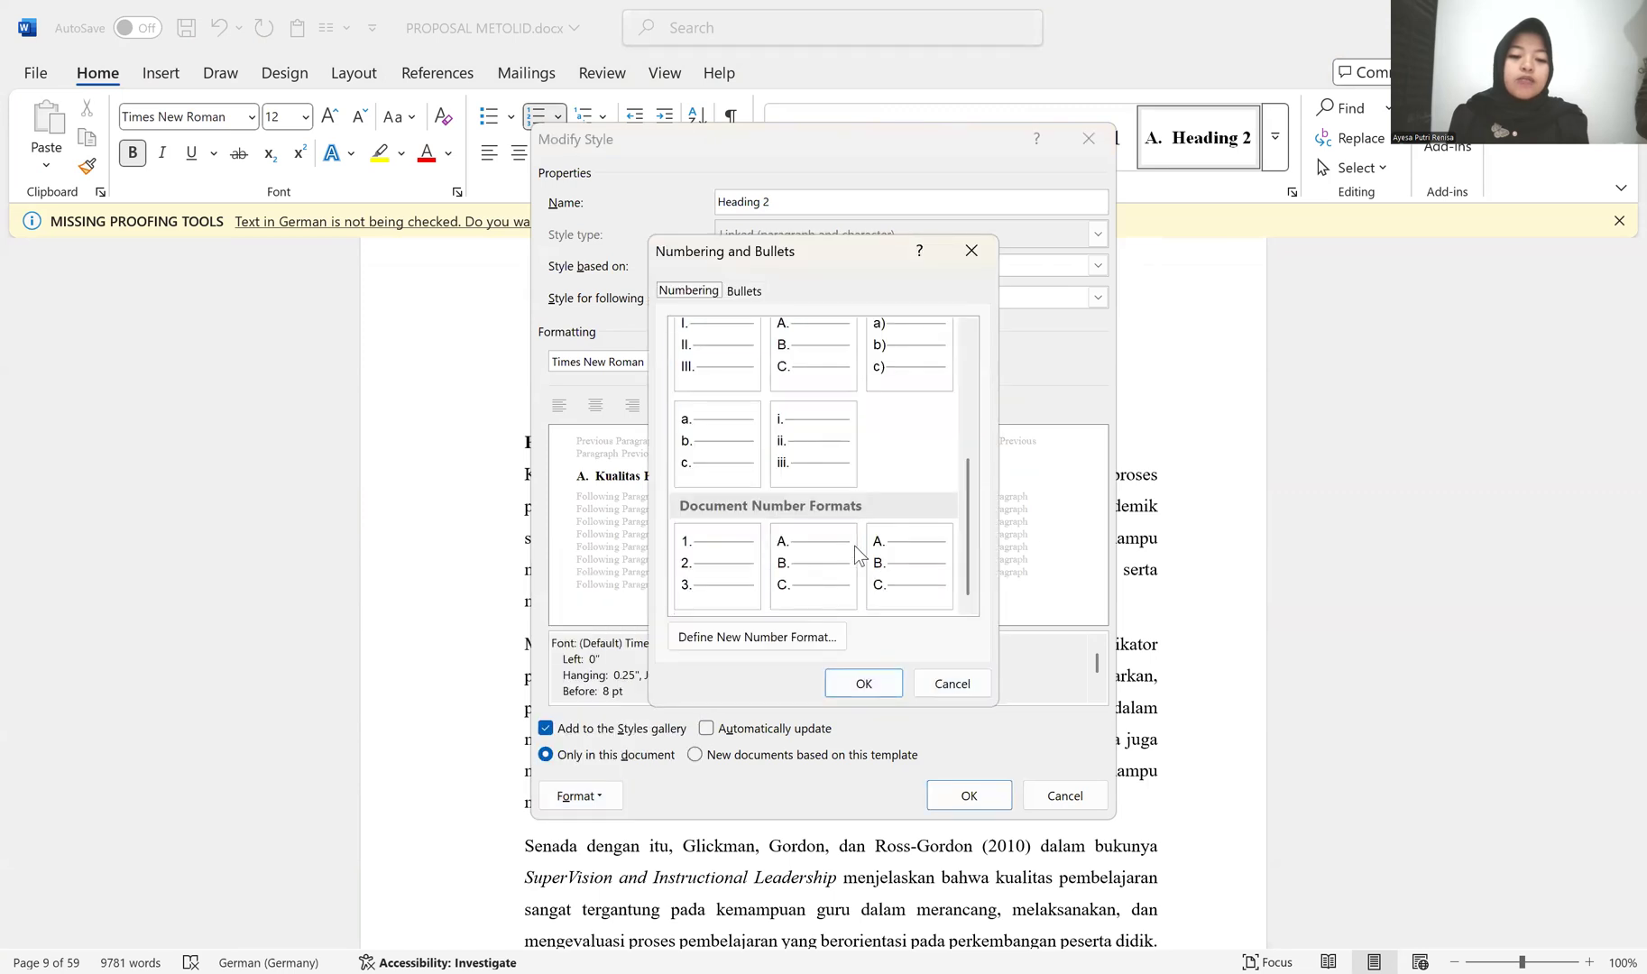
pyautogui.click(791, 535)
pyautogui.click(864, 686)
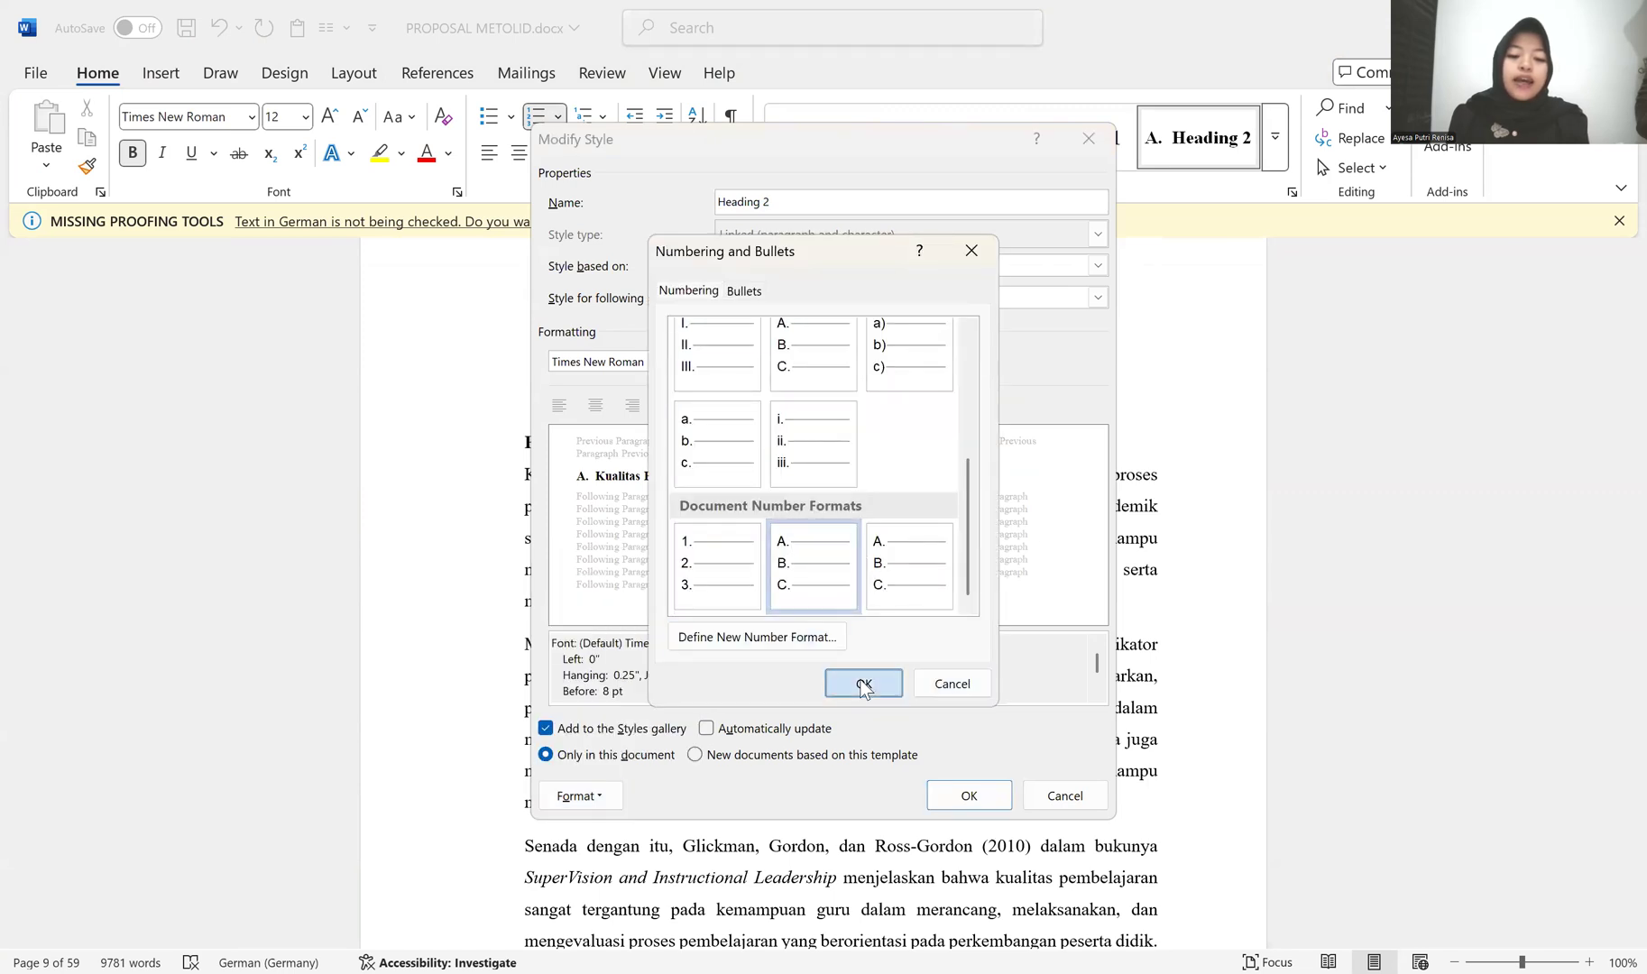
pyautogui.click(969, 795)
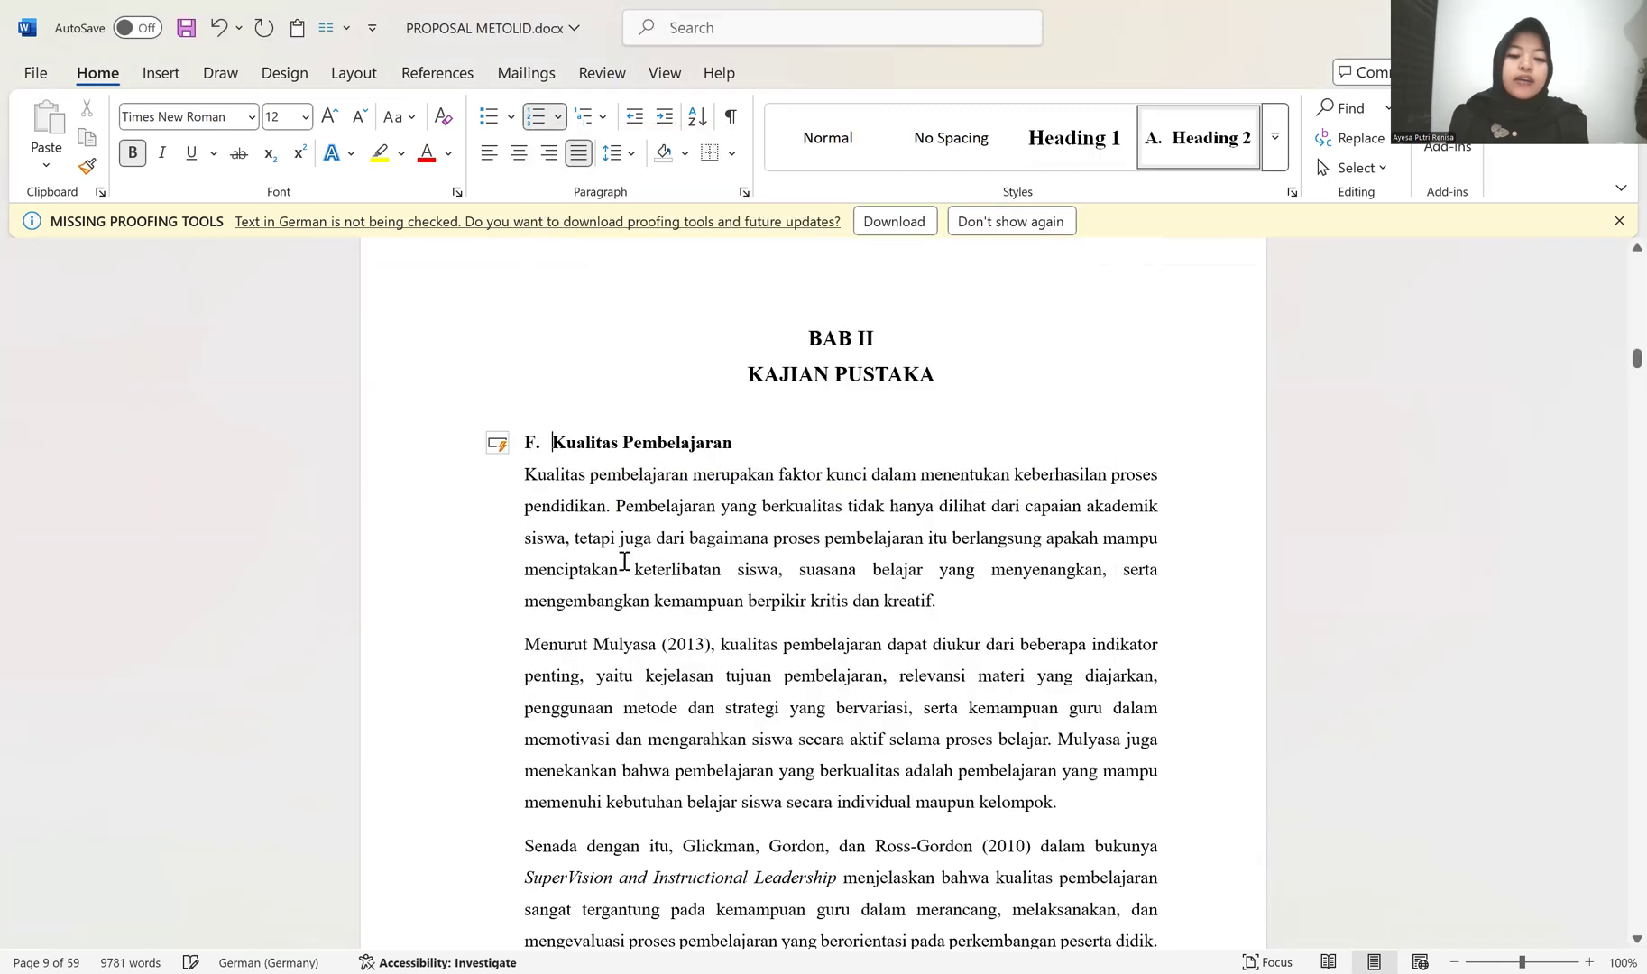
pyautogui.click(507, 443)
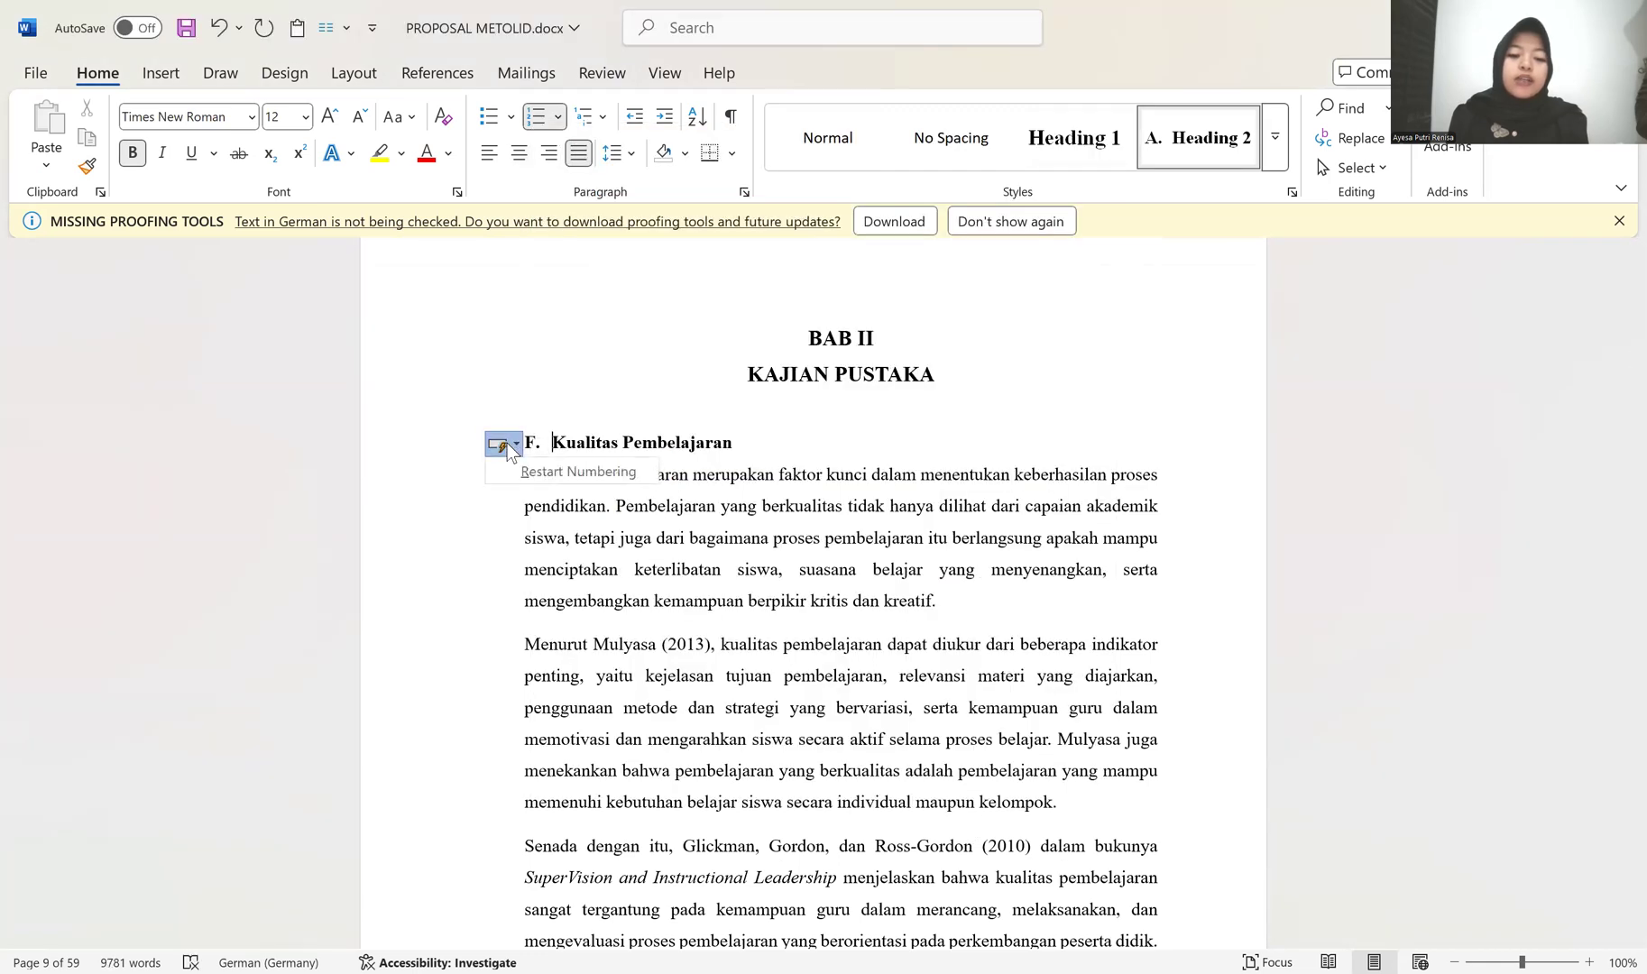
pyautogui.click(545, 471)
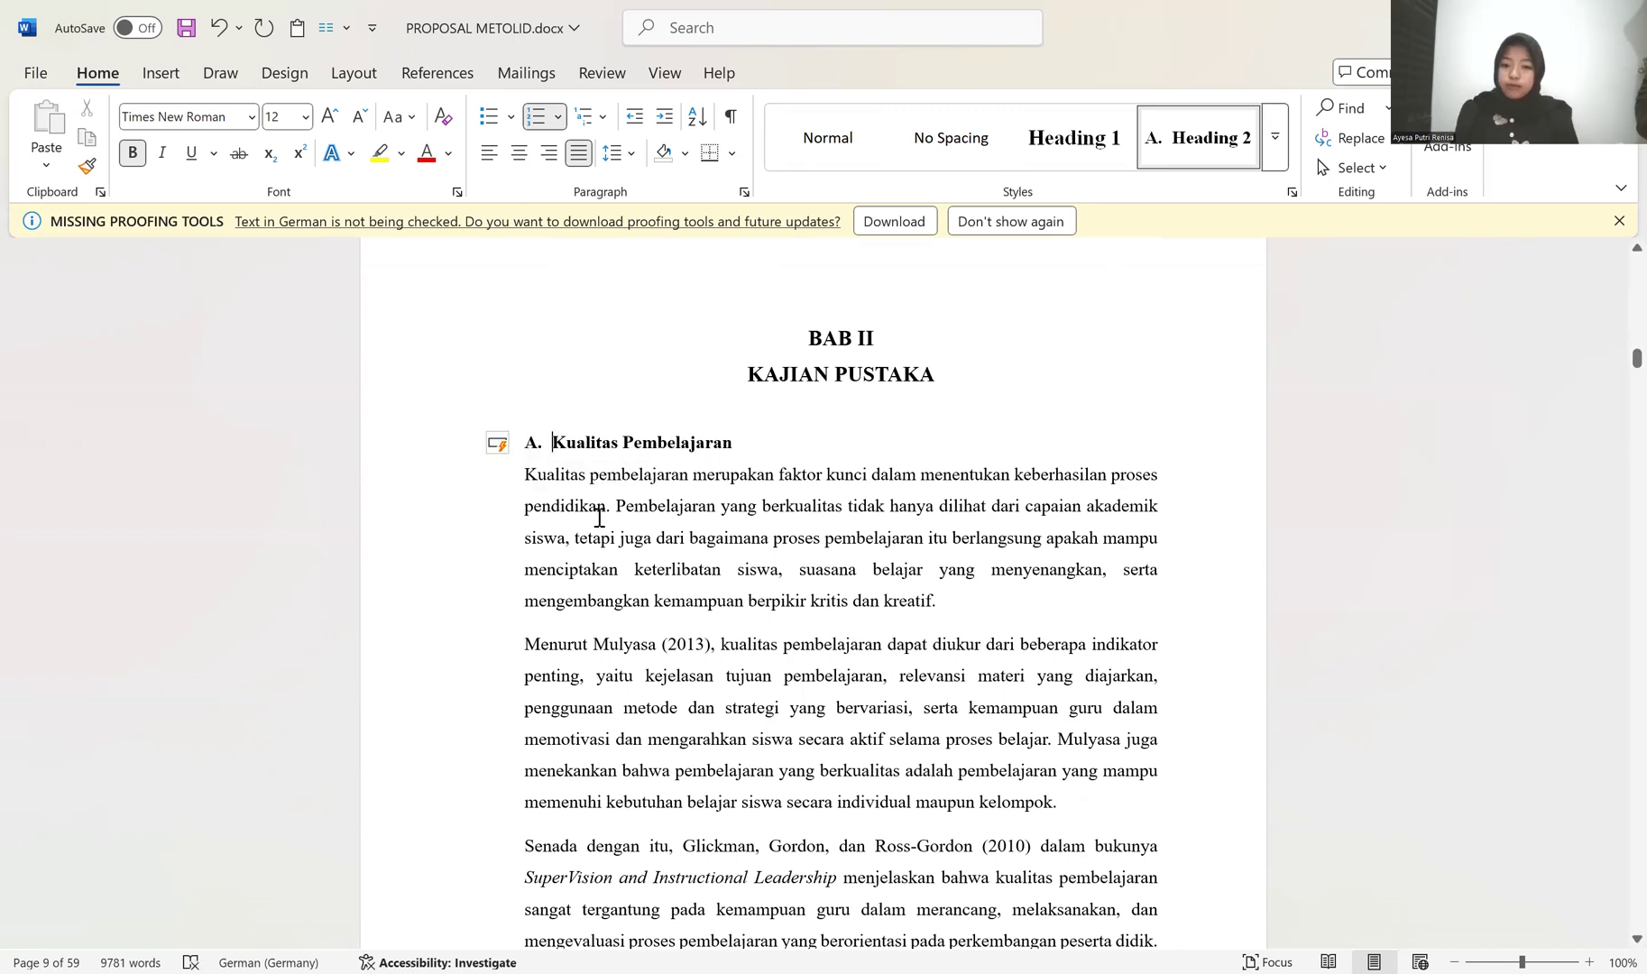
# Step: Copy the formatting of the indented "Fokus ini diarahkan" paragraph in BAB I onto the first paragraph under Kualitas Pembelajaran
pyautogui.scroll(8, 670, 496)
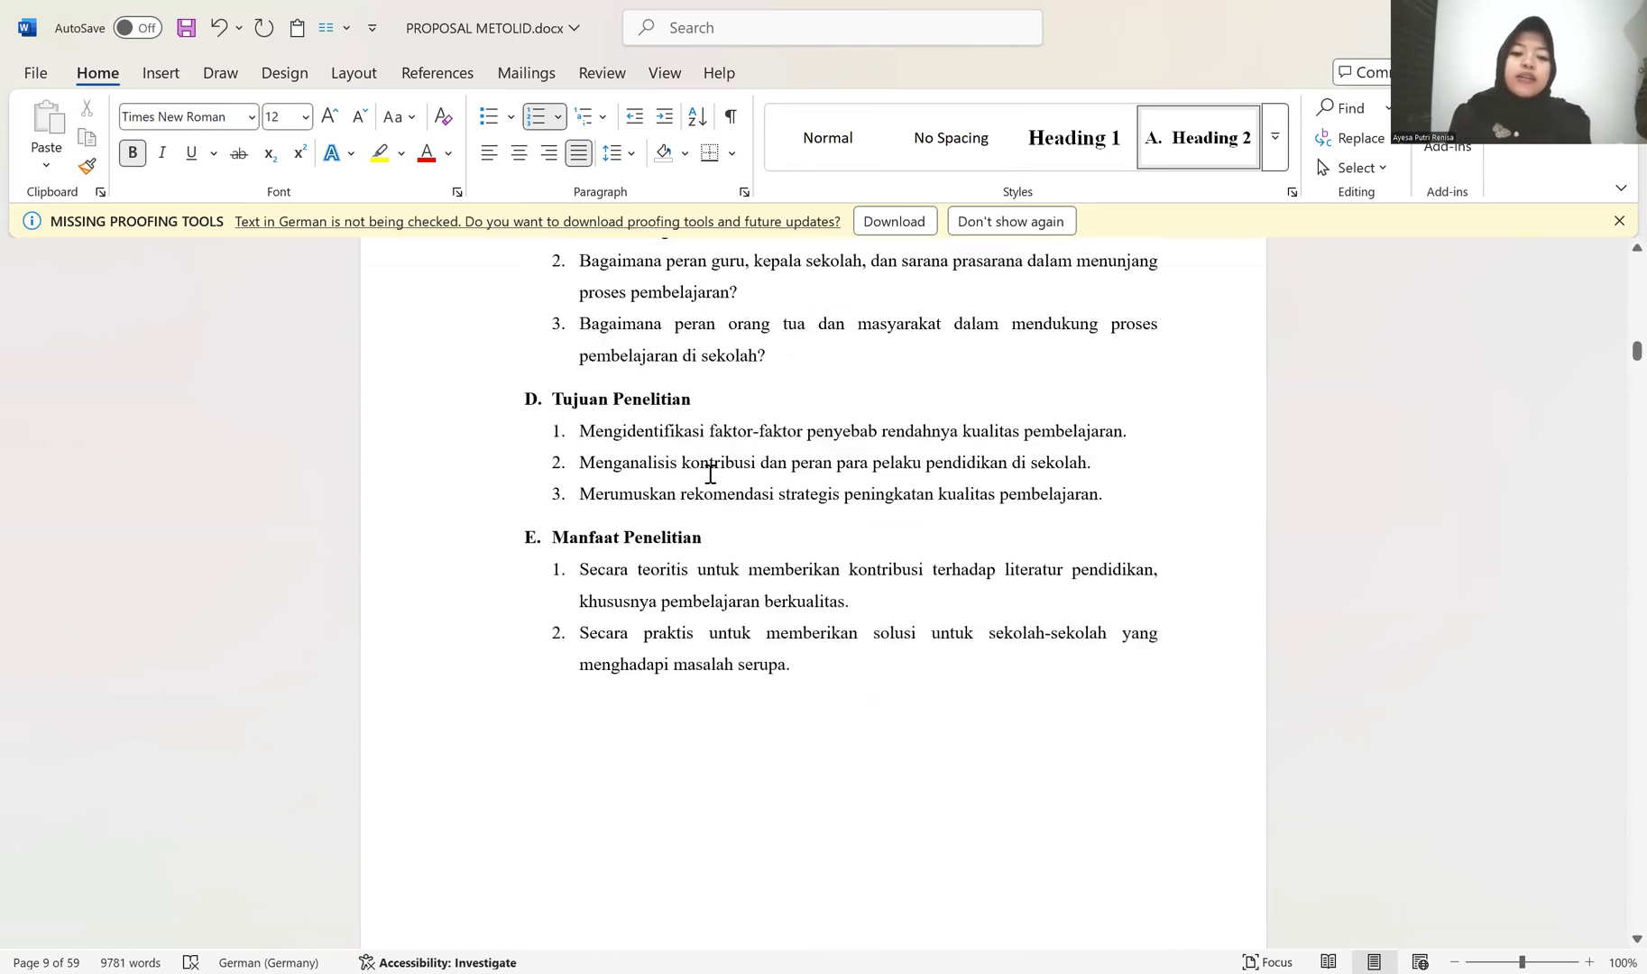
pyautogui.scroll(3, 708, 476)
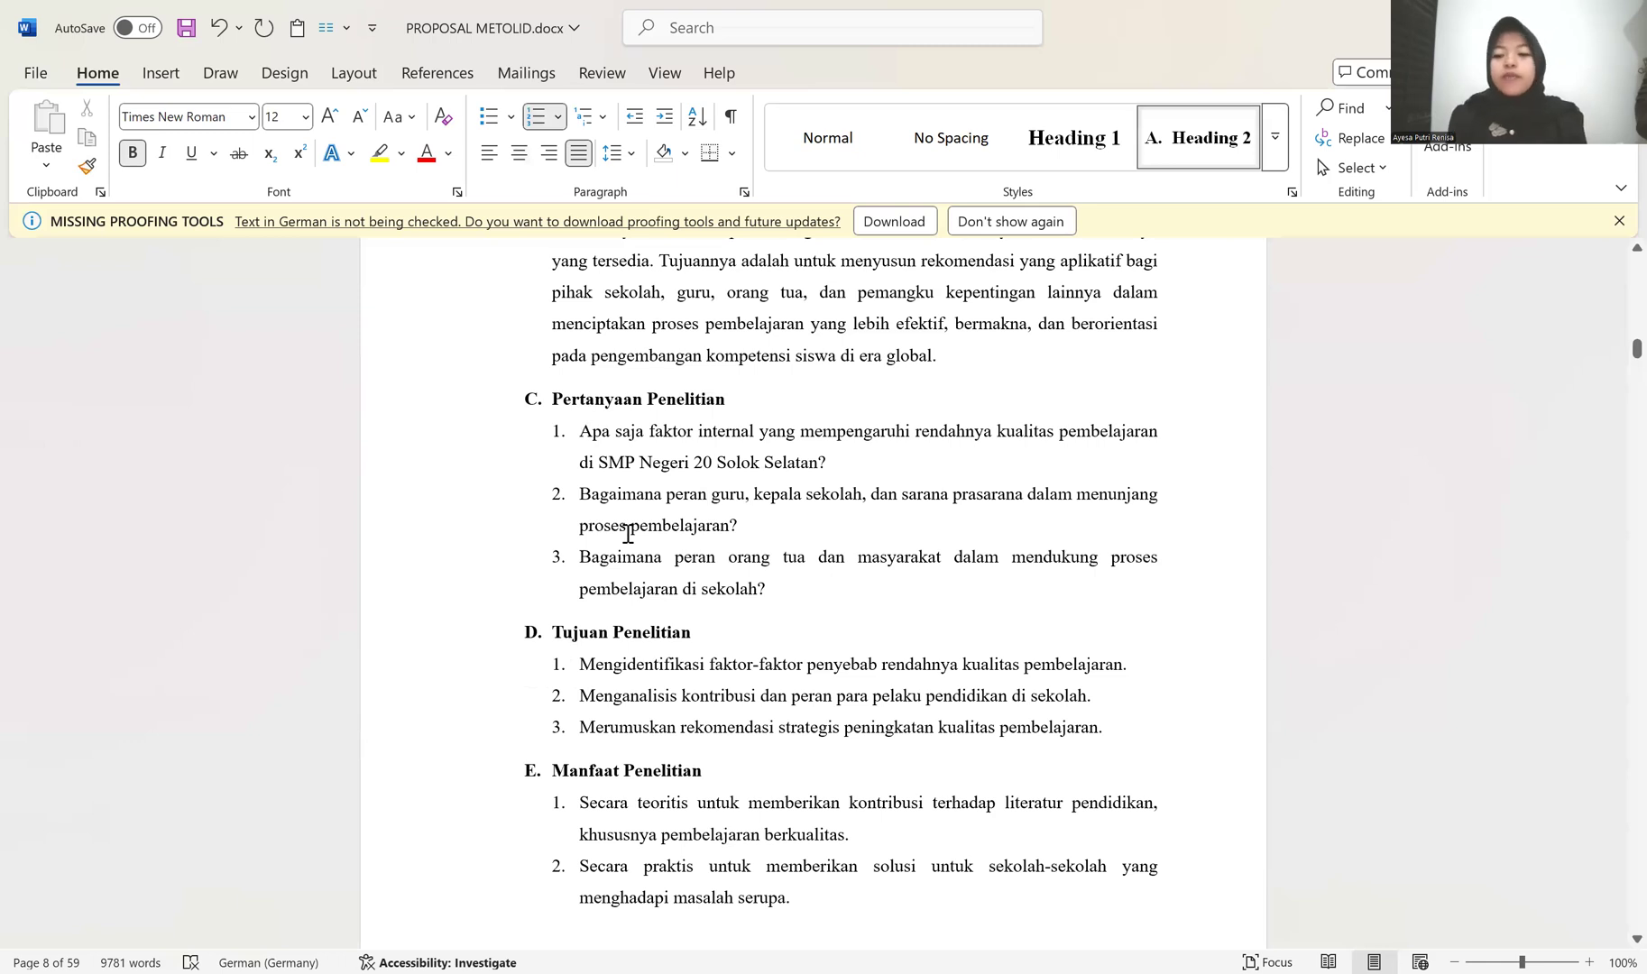
pyautogui.scroll(2, 629, 533)
pyautogui.scroll(-12, 630, 521)
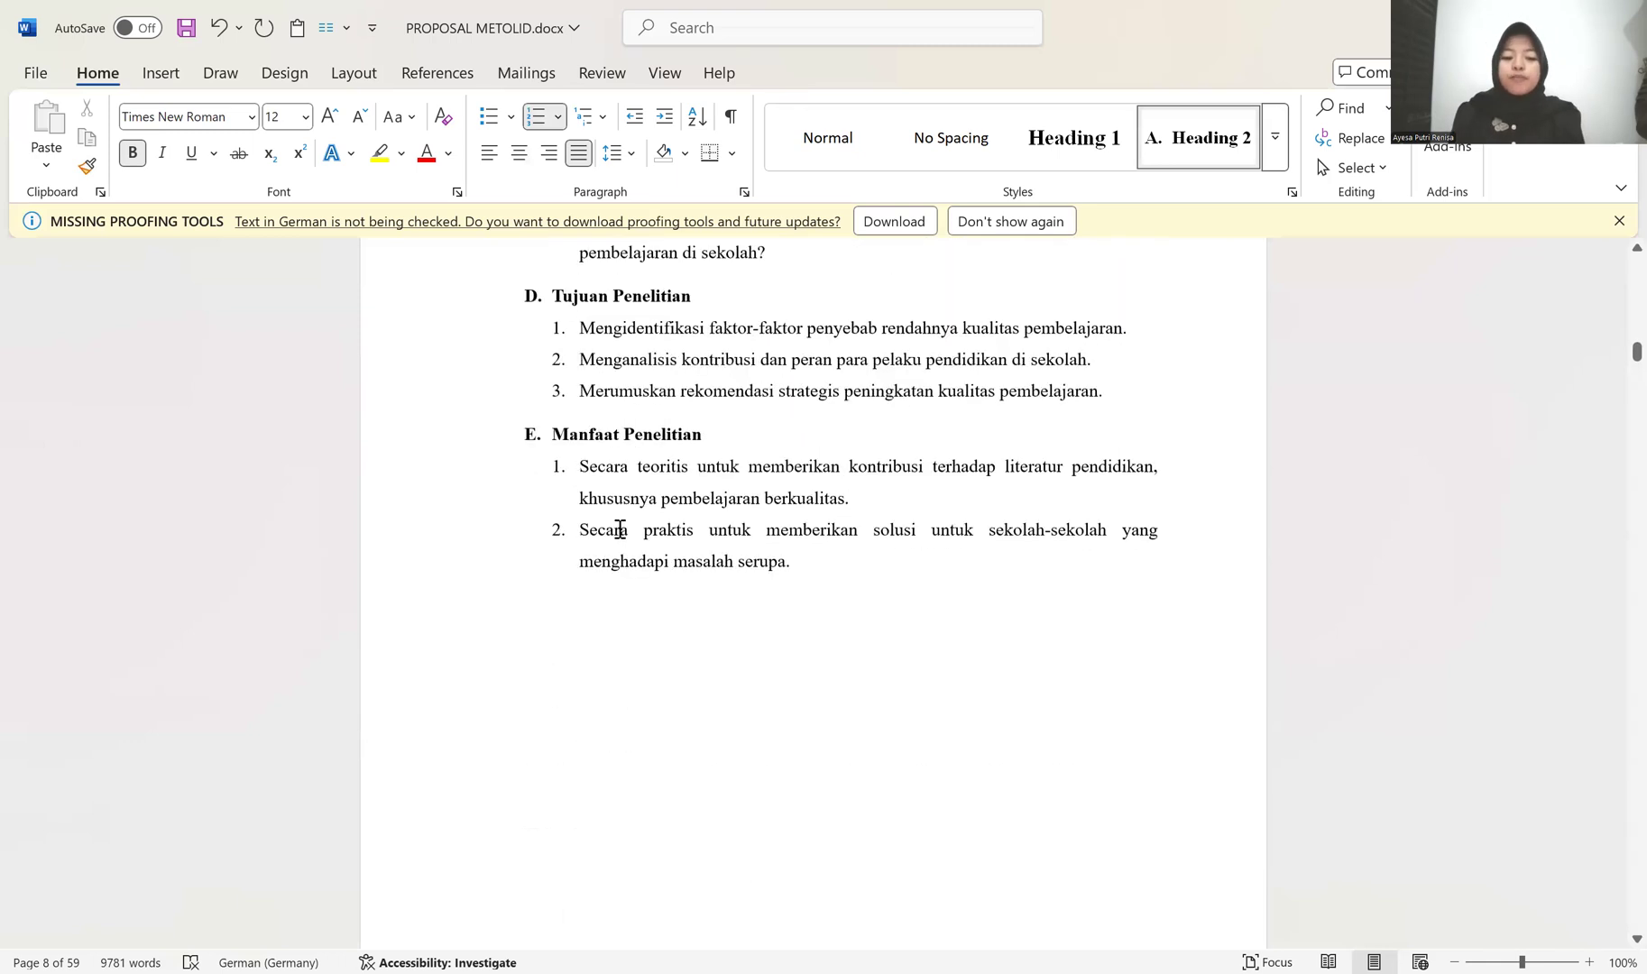
pyautogui.scroll(-3, 601, 533)
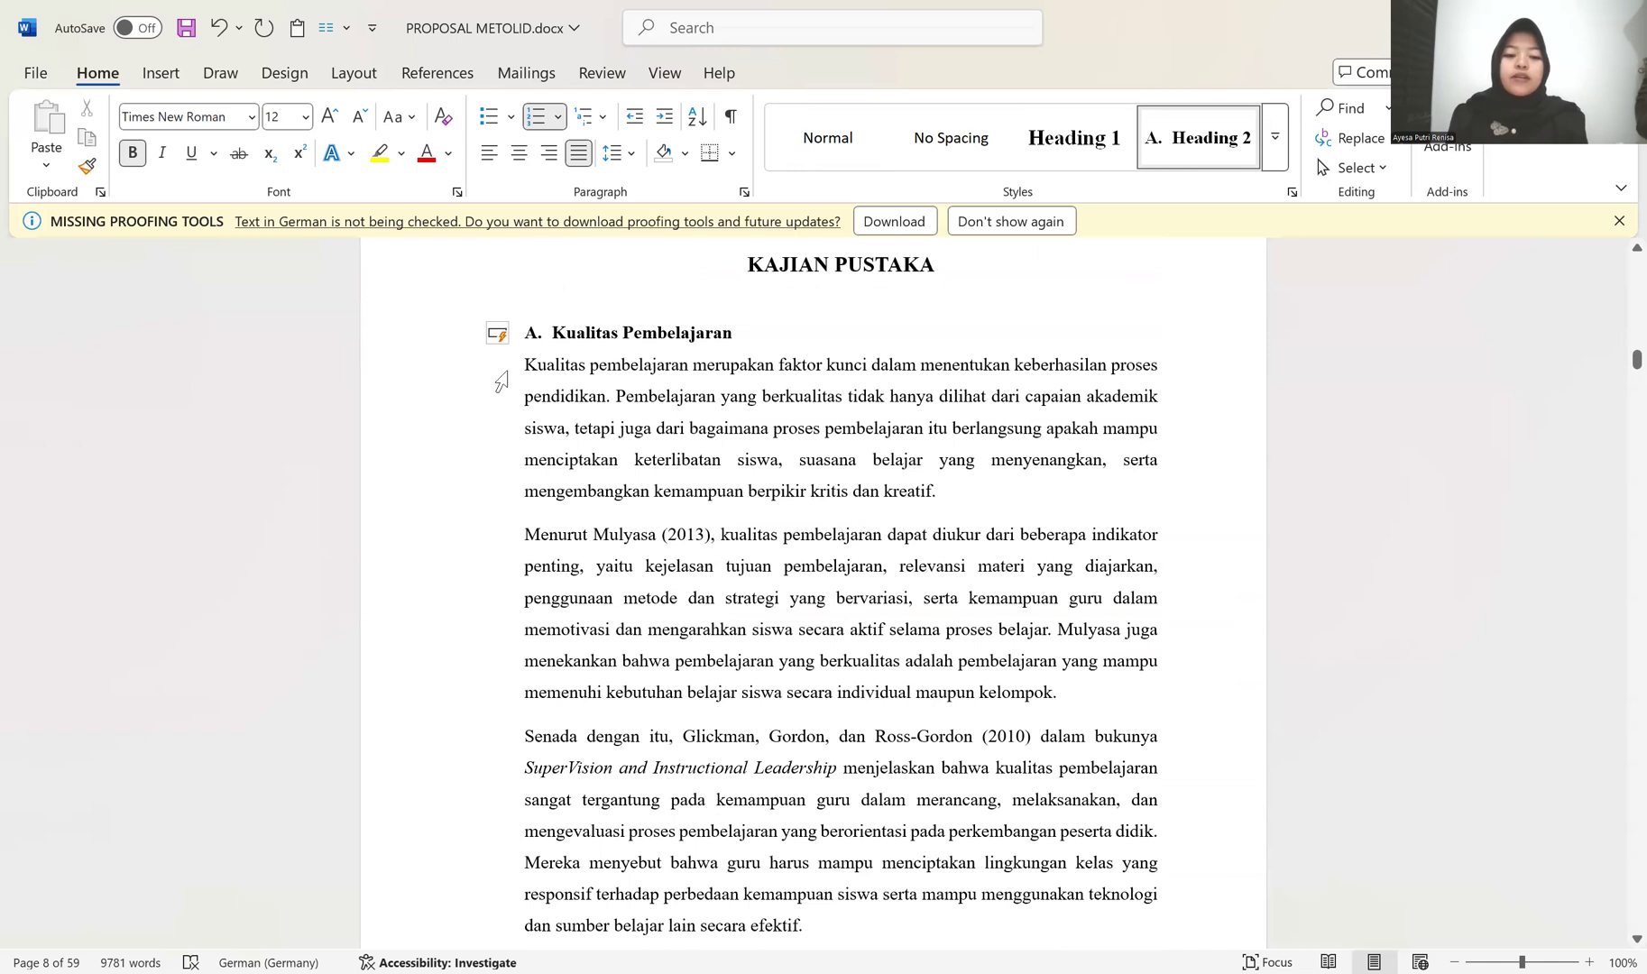
pyautogui.scroll(14, 628, 452)
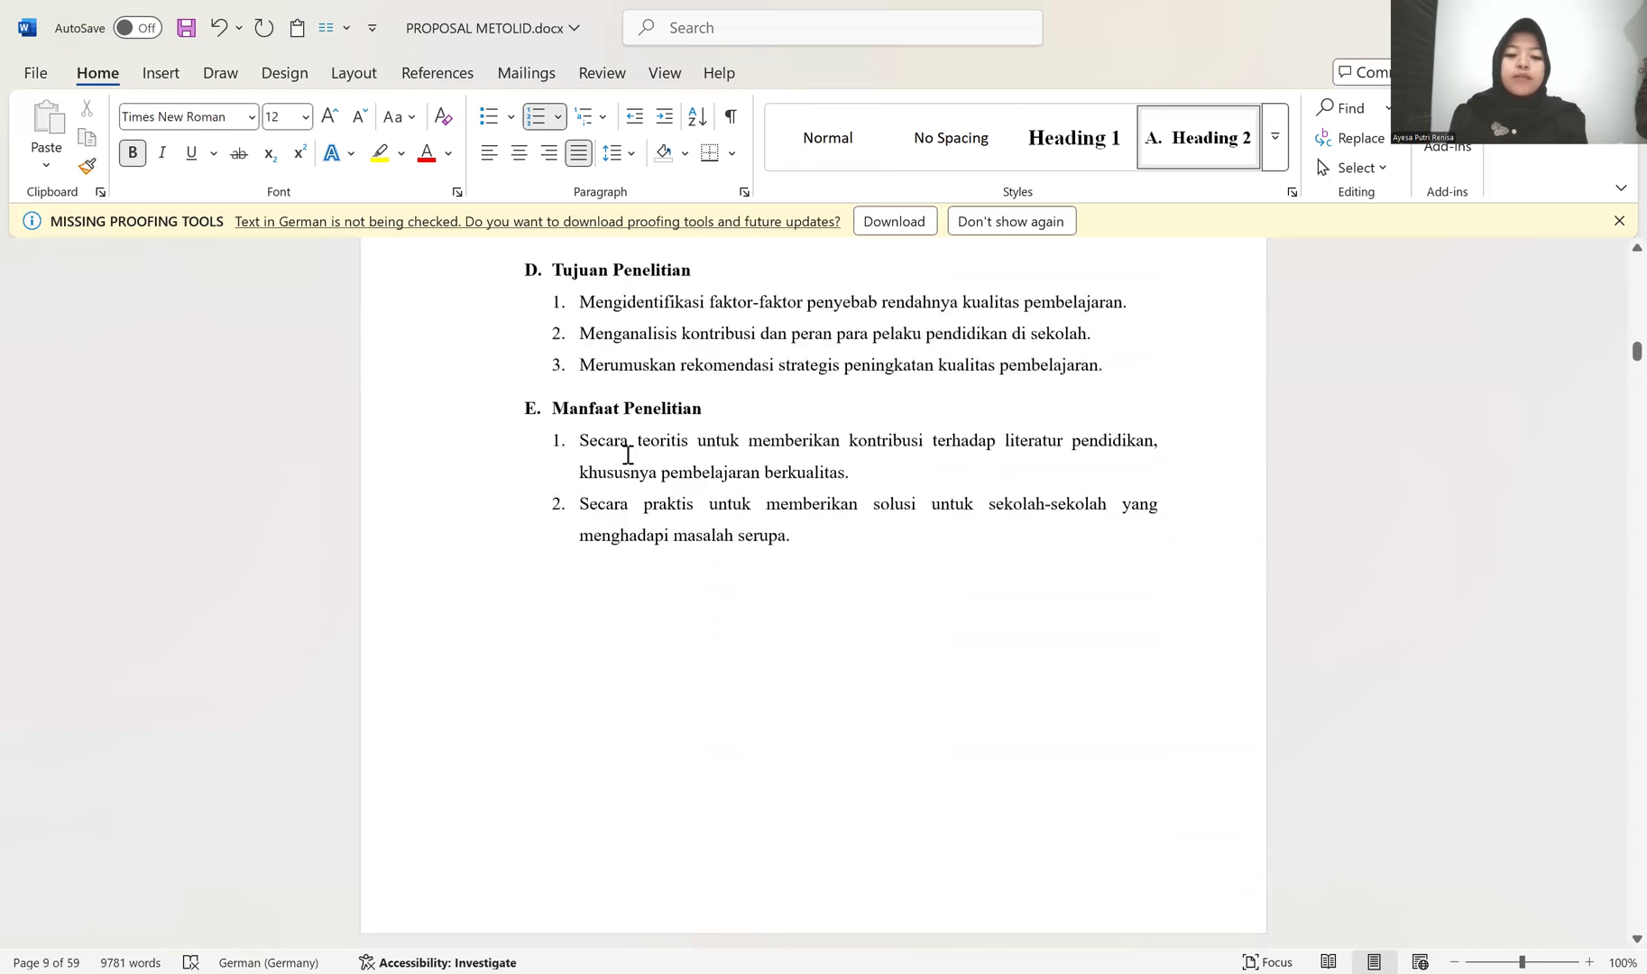
pyautogui.scroll(4, 623, 458)
pyautogui.click(581, 463)
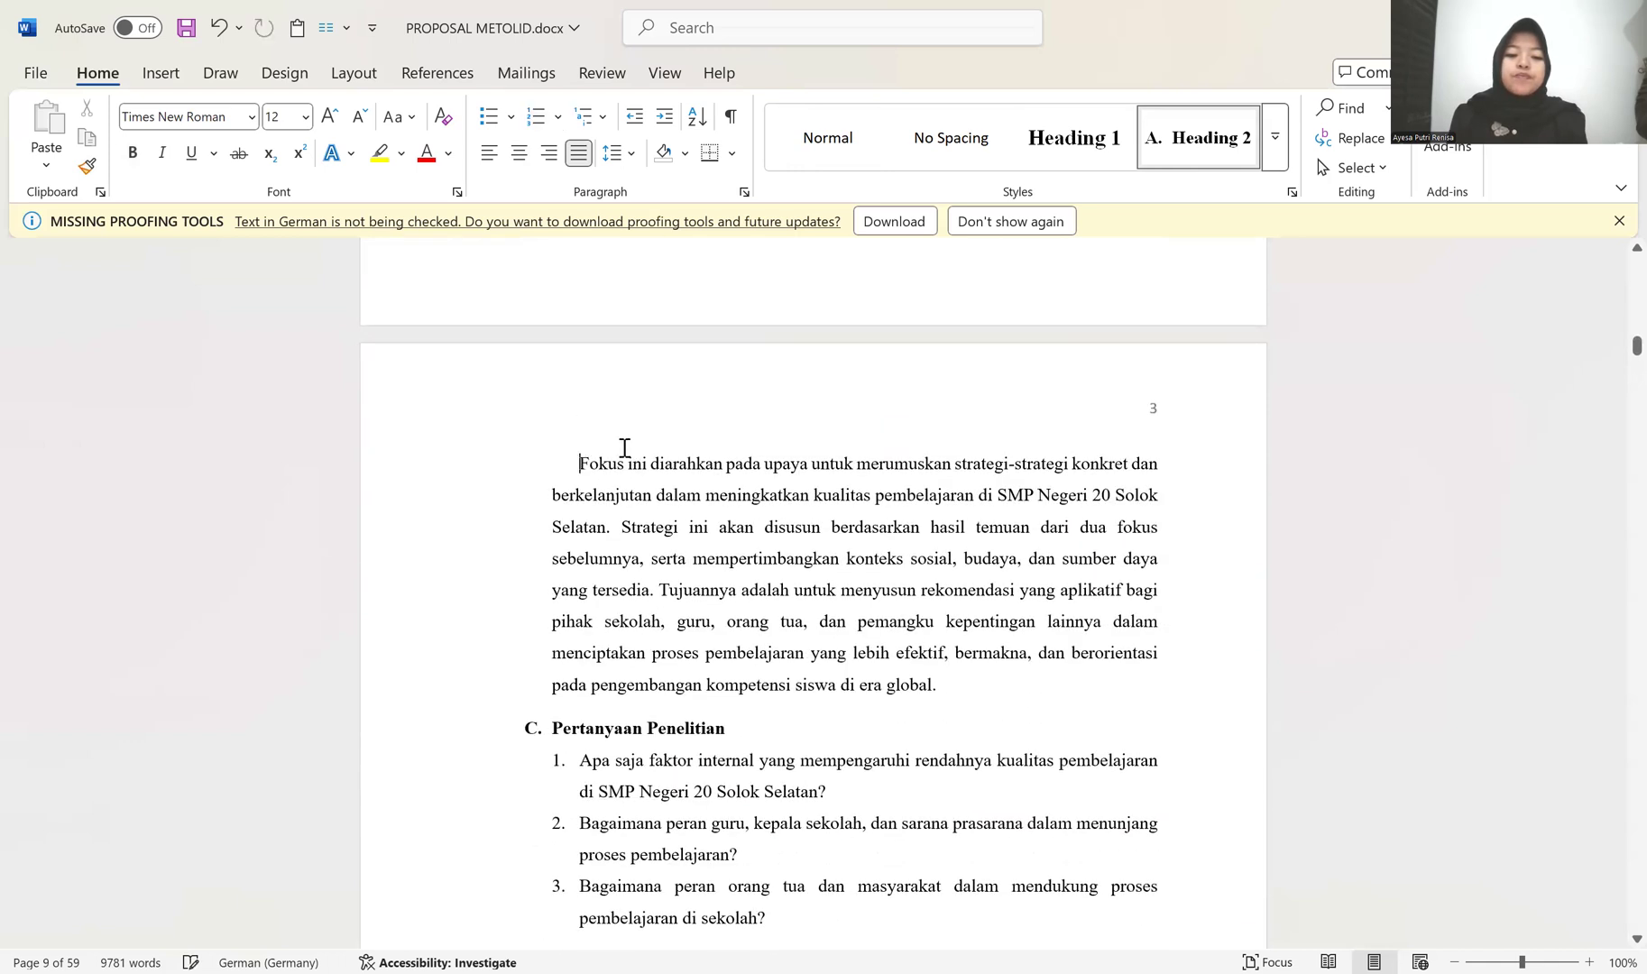
pyautogui.scroll(-1, 624, 446)
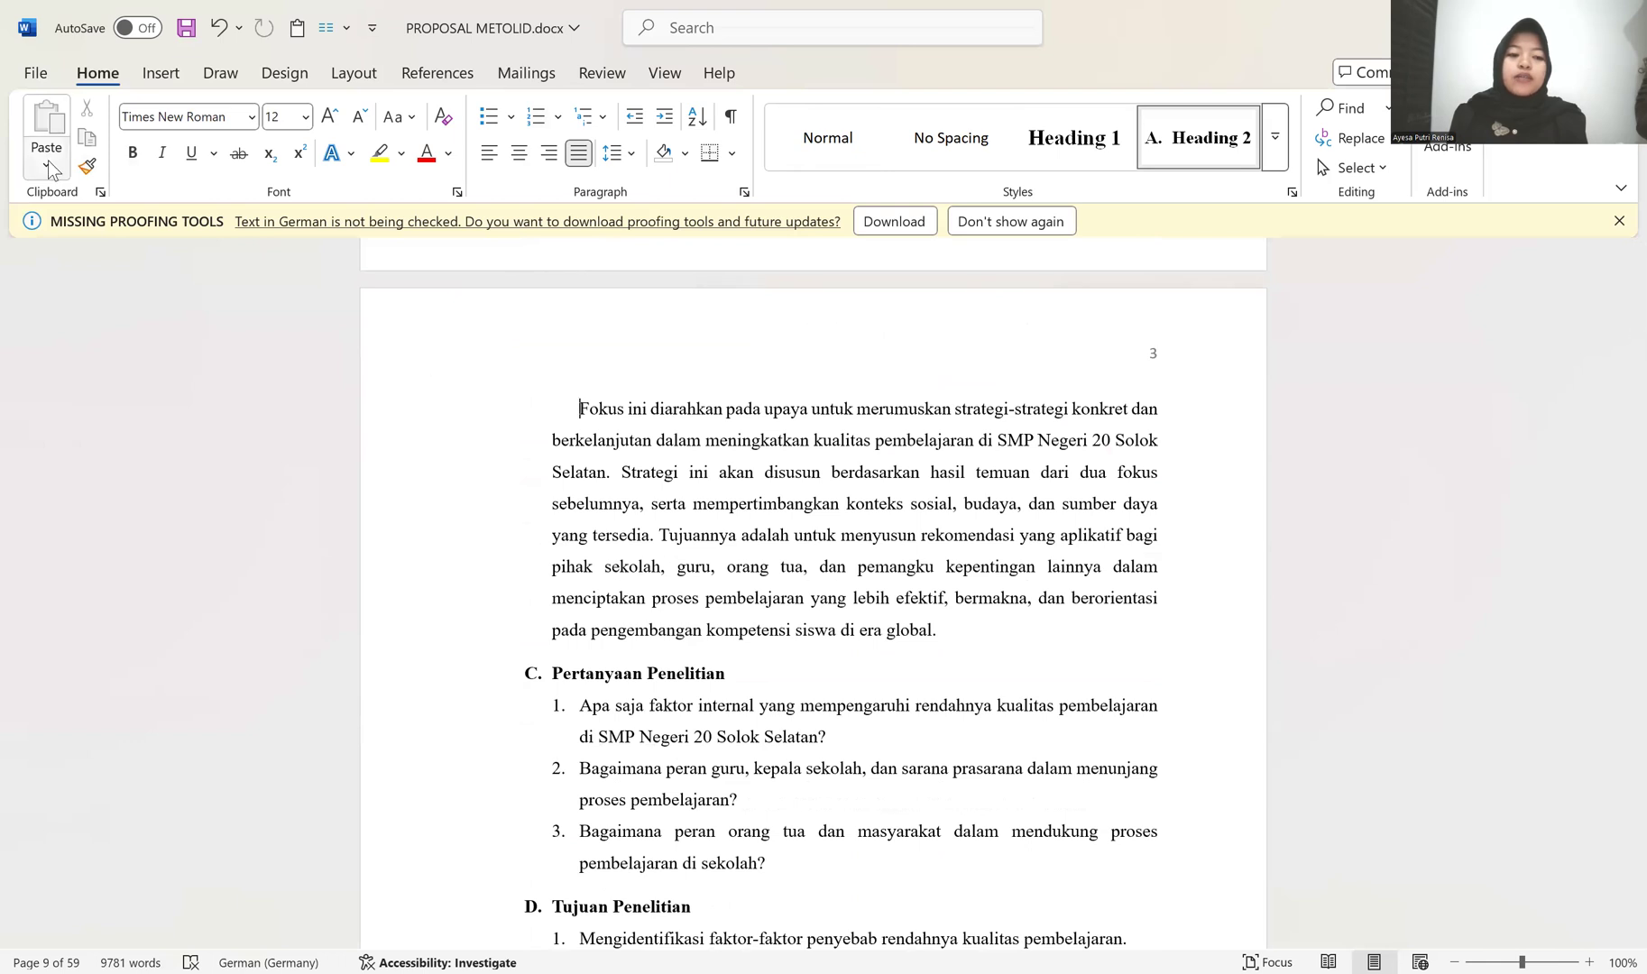
pyautogui.click(86, 166)
pyautogui.scroll(-1, 512, 444)
pyautogui.scroll(-10, 513, 445)
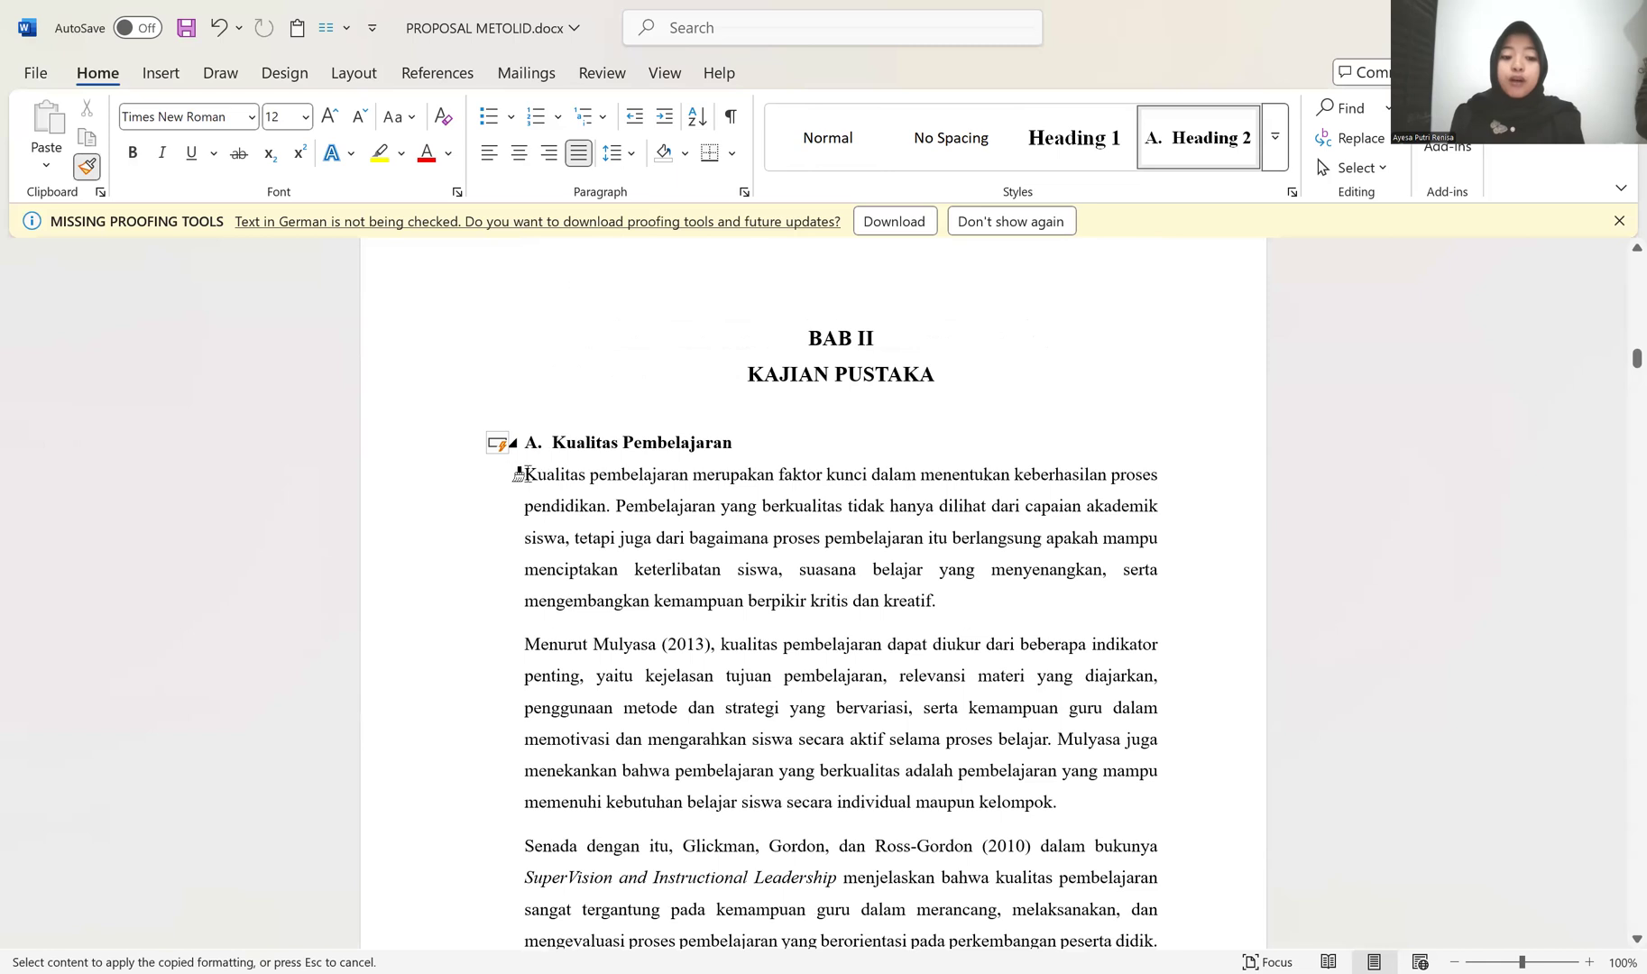
pyautogui.click(526, 475)
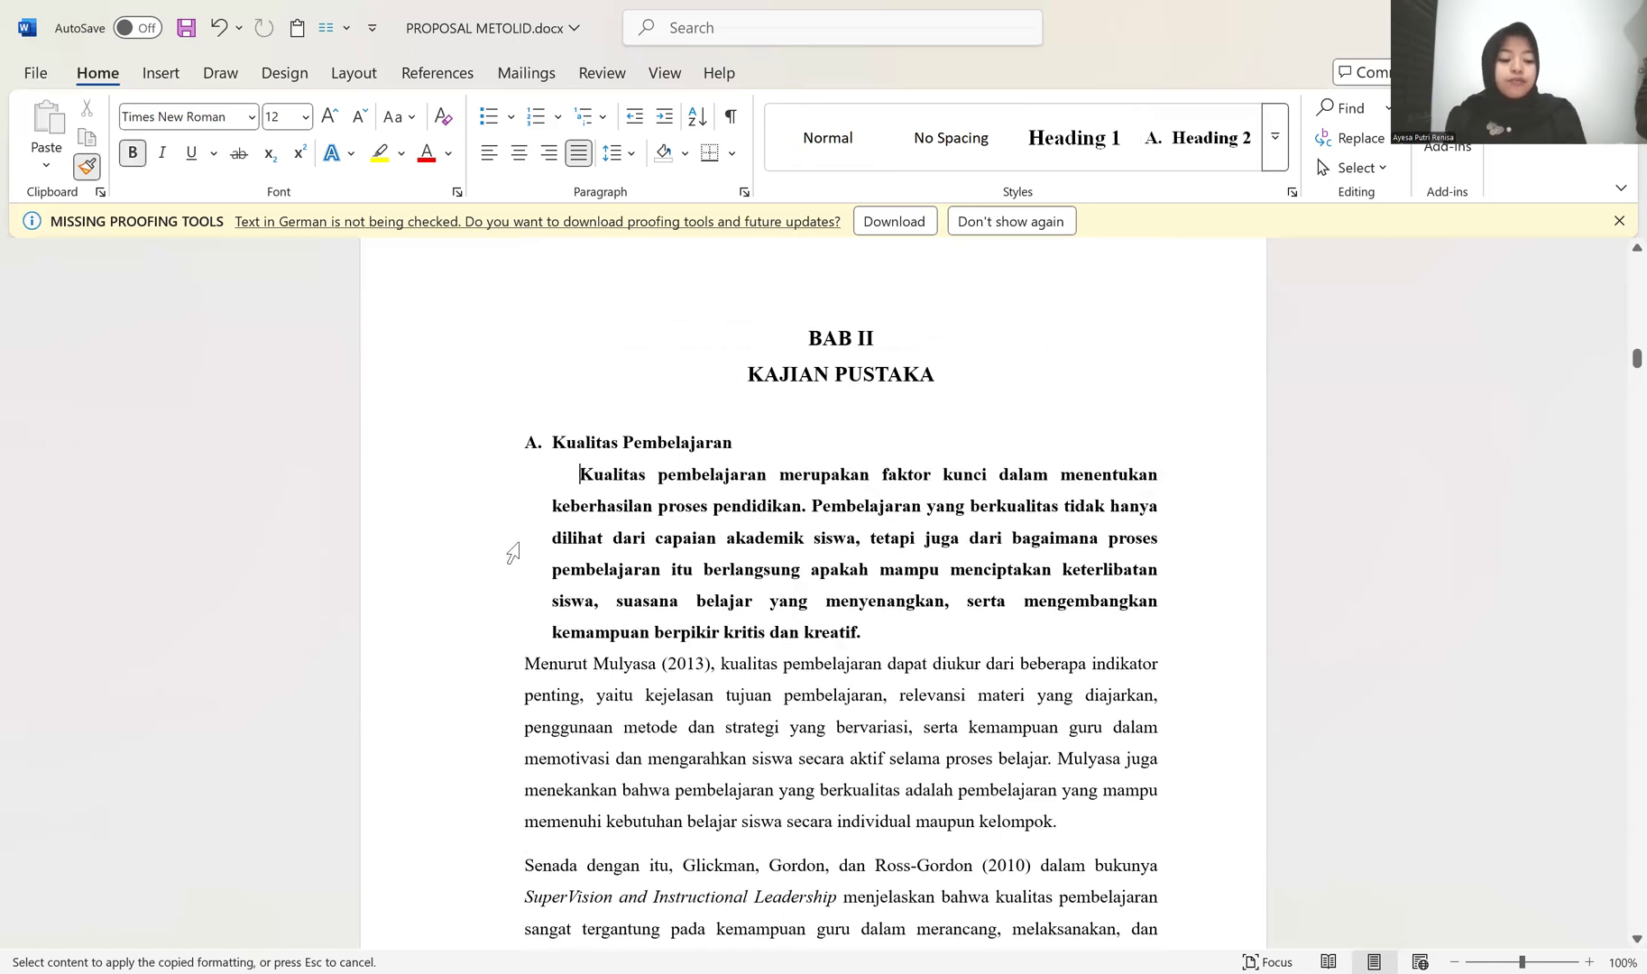
# Step: Undo the formatting copied onto the first paragraph under Kualitas Pembelajaran
pyautogui.press('Escape')
pyautogui.hotkey('ctrl', 'z')
pyautogui.click(139, 156)
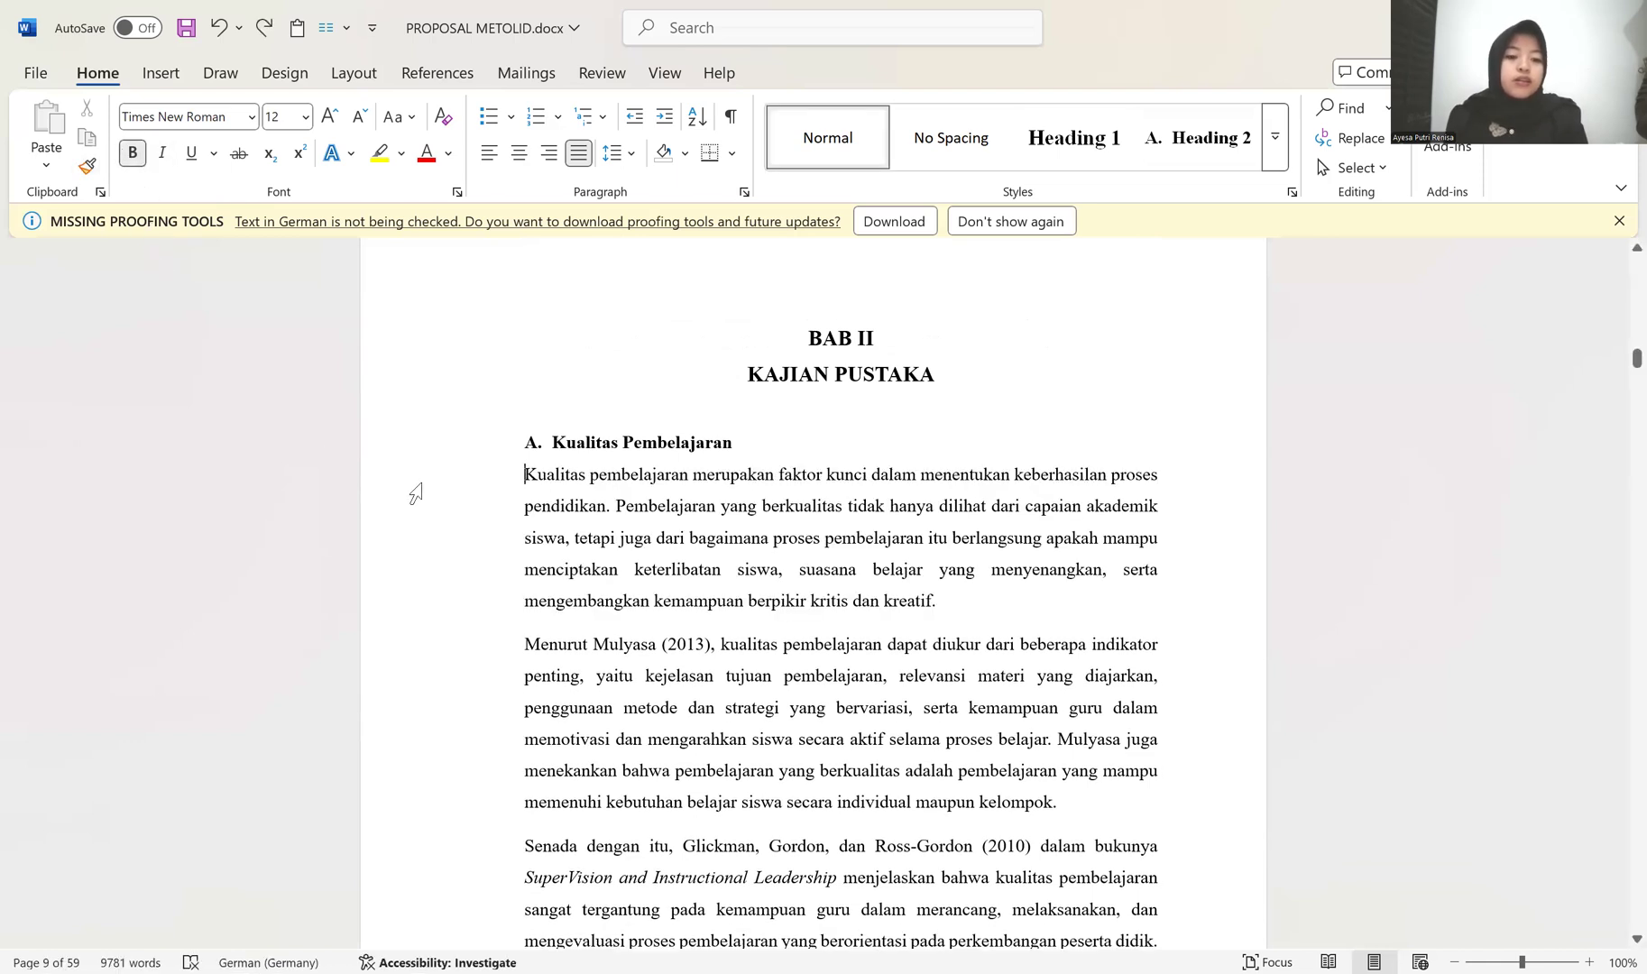
# Step: Try to indent the first paragraph under Kualitas Pembelajaran with tab stops, comparing it with the indented BAB I paragraphs
pyautogui.press('Tab')
pyautogui.press('Tab')
pyautogui.press('Tab')
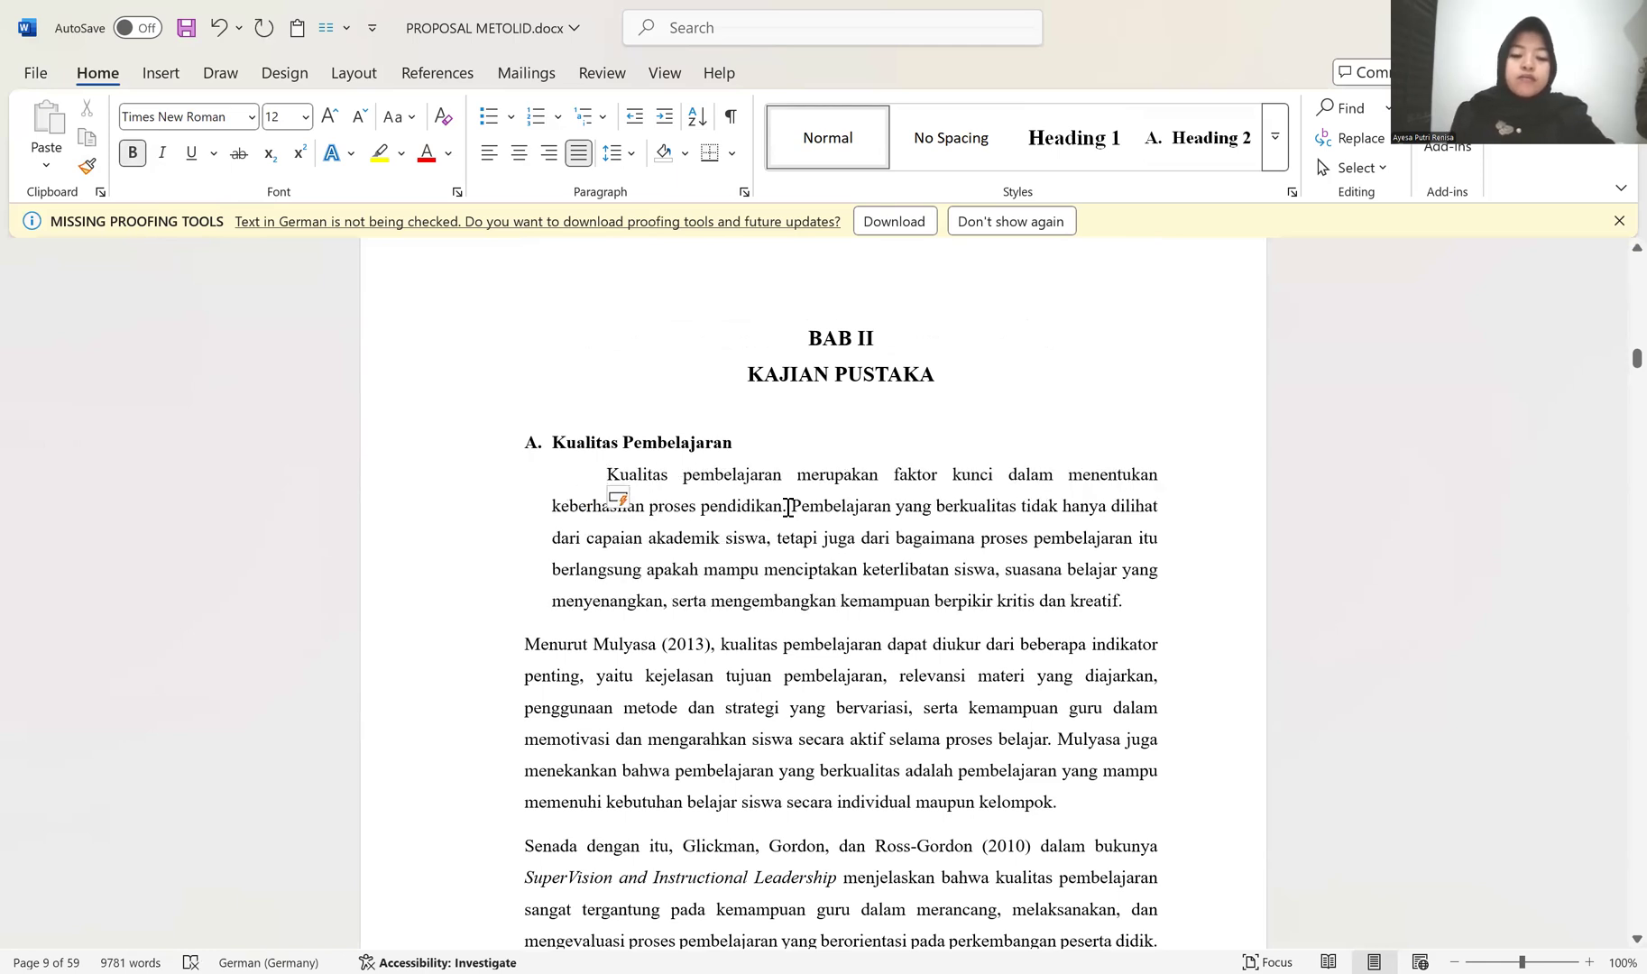
pyautogui.scroll(10, 666, 474)
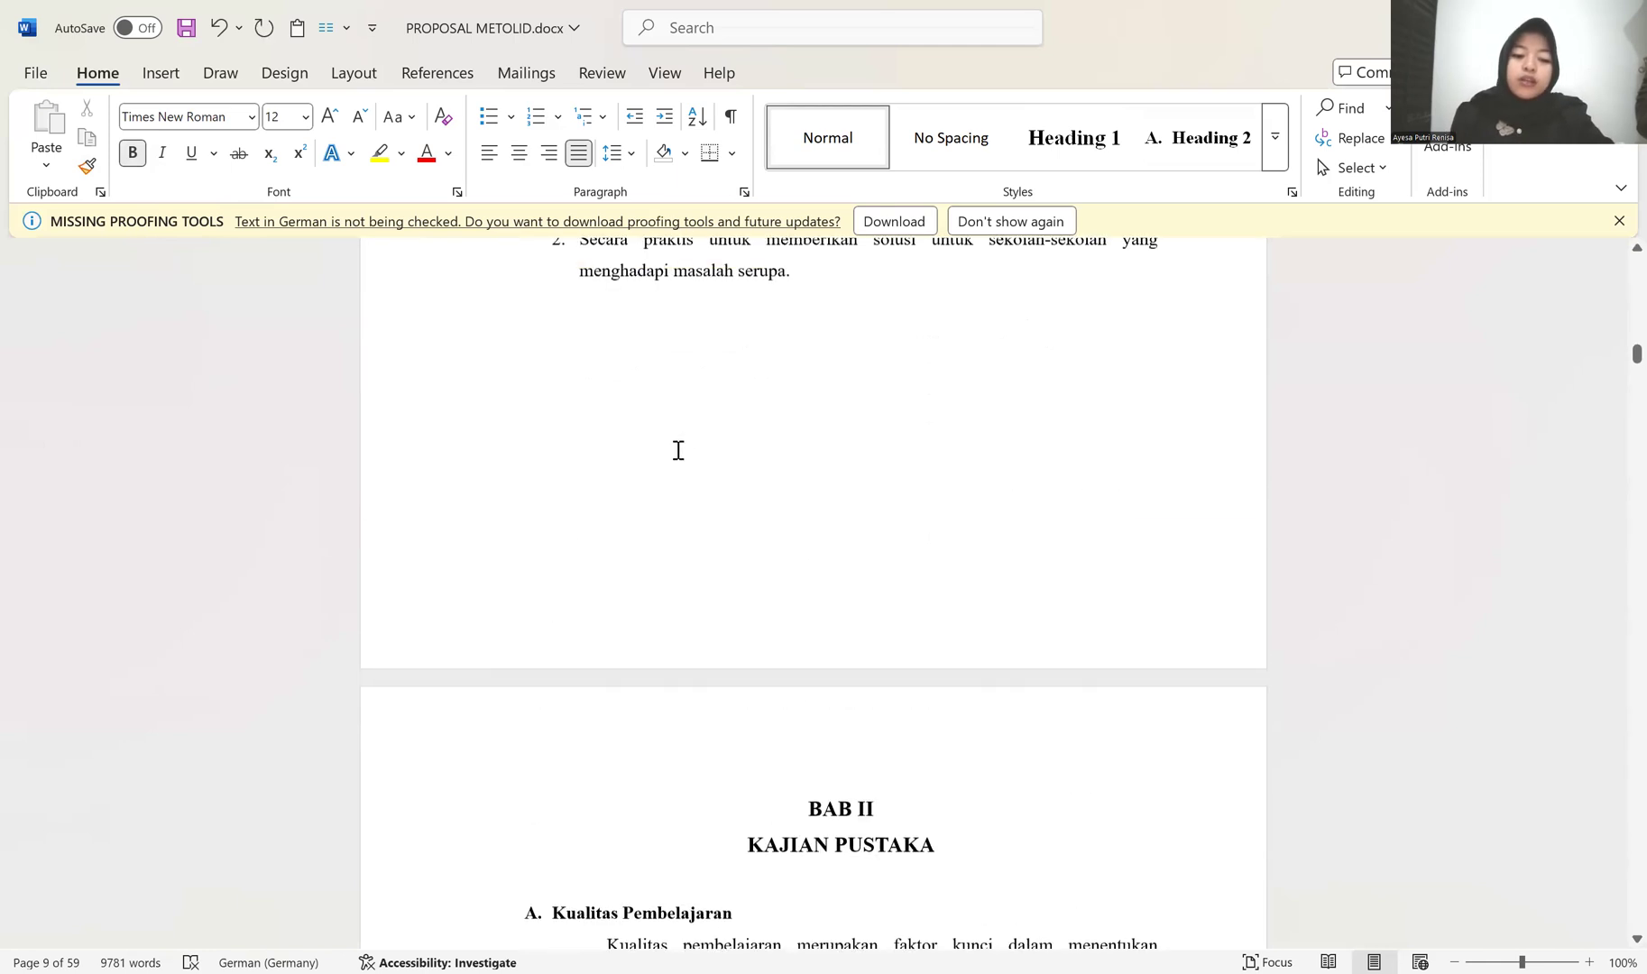
pyautogui.scroll(3, 670, 460)
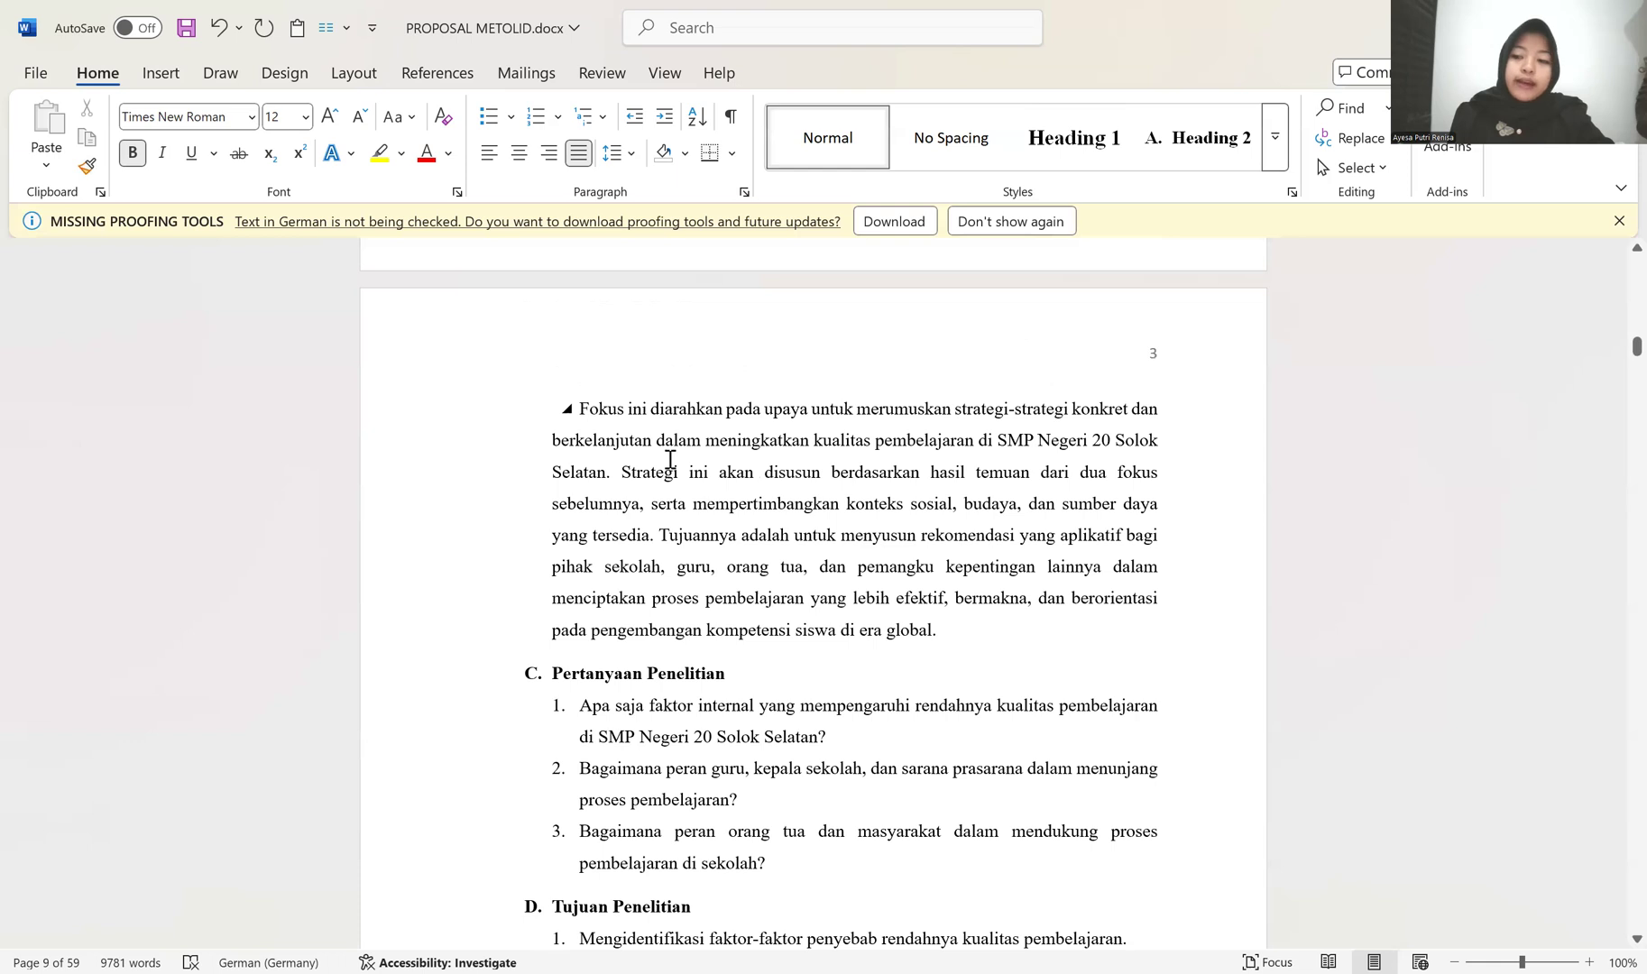
pyautogui.scroll(-15, 670, 460)
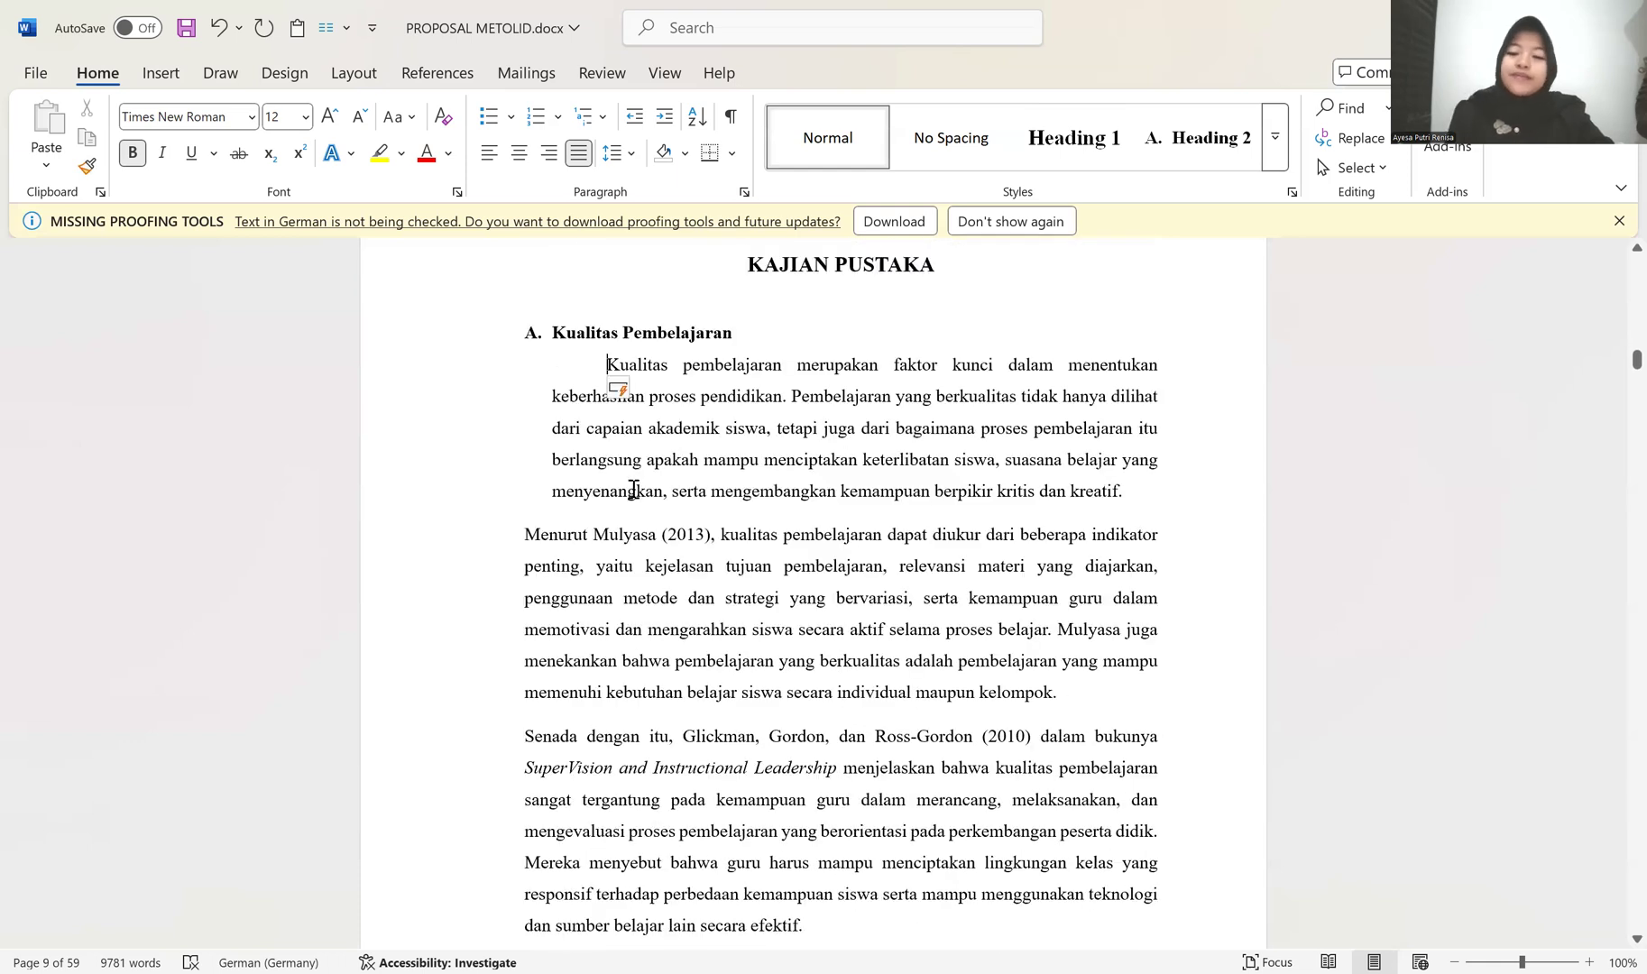
pyautogui.press('BackSpace')
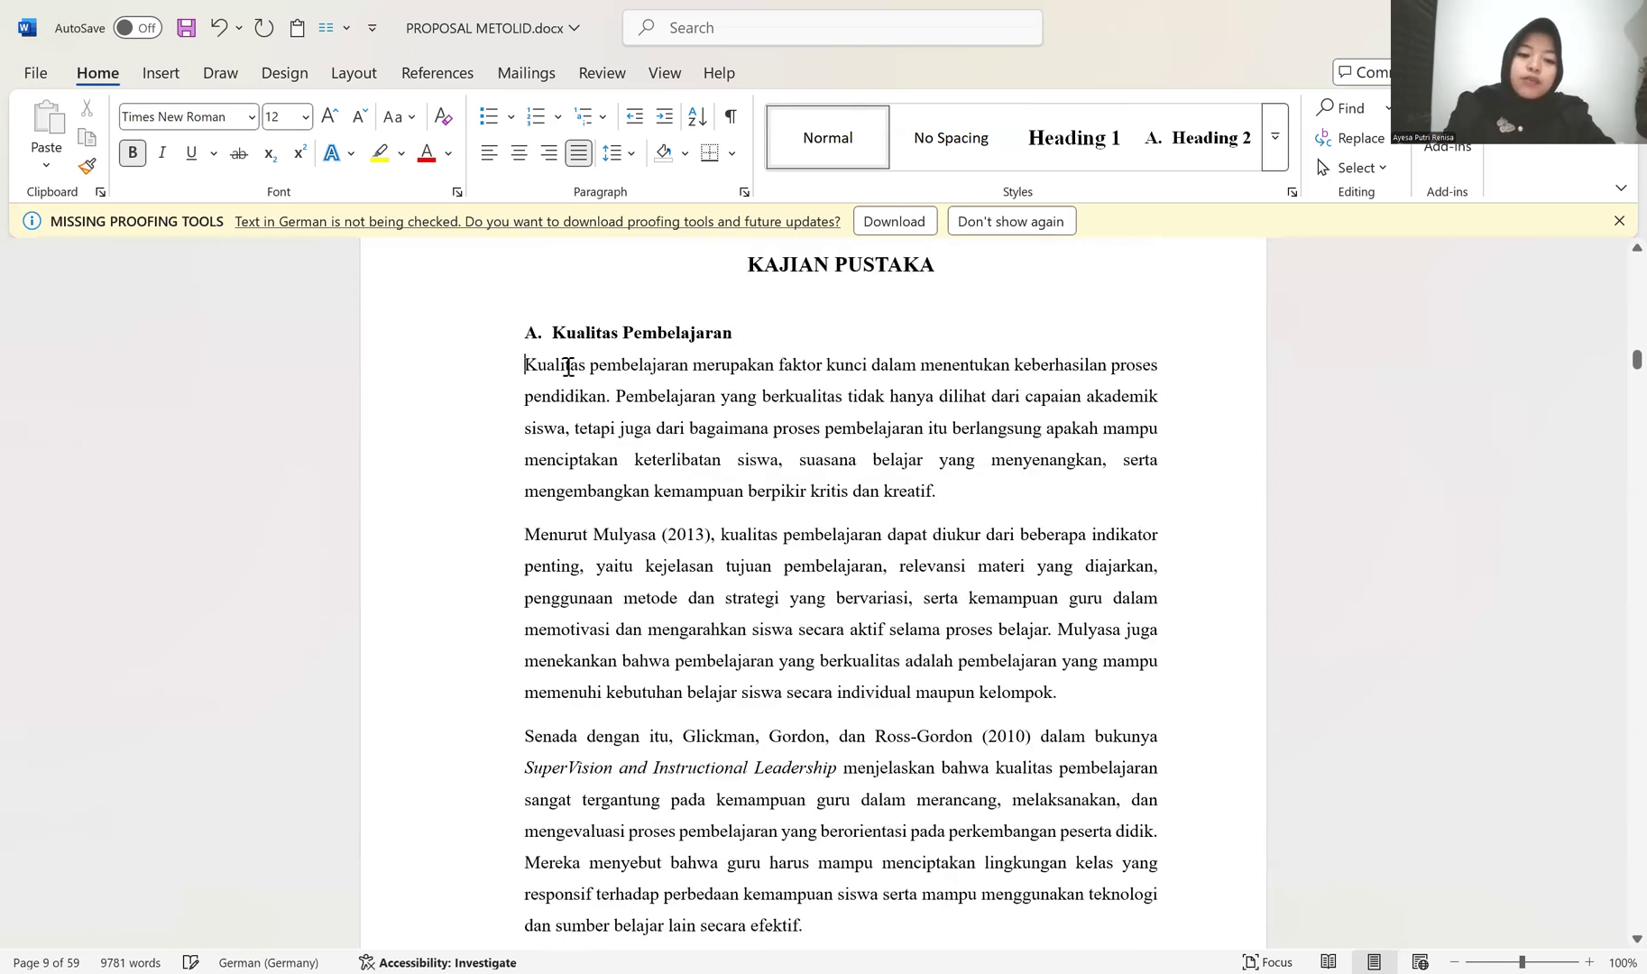
# Step: Apply the Heading 2 style without a letter to the first paragraph under Kualitas Pembelajaran, with 1.5 line spacing
pyautogui.hotkey('ctrl', 'alt', '2')
pyautogui.press('BackSpace')
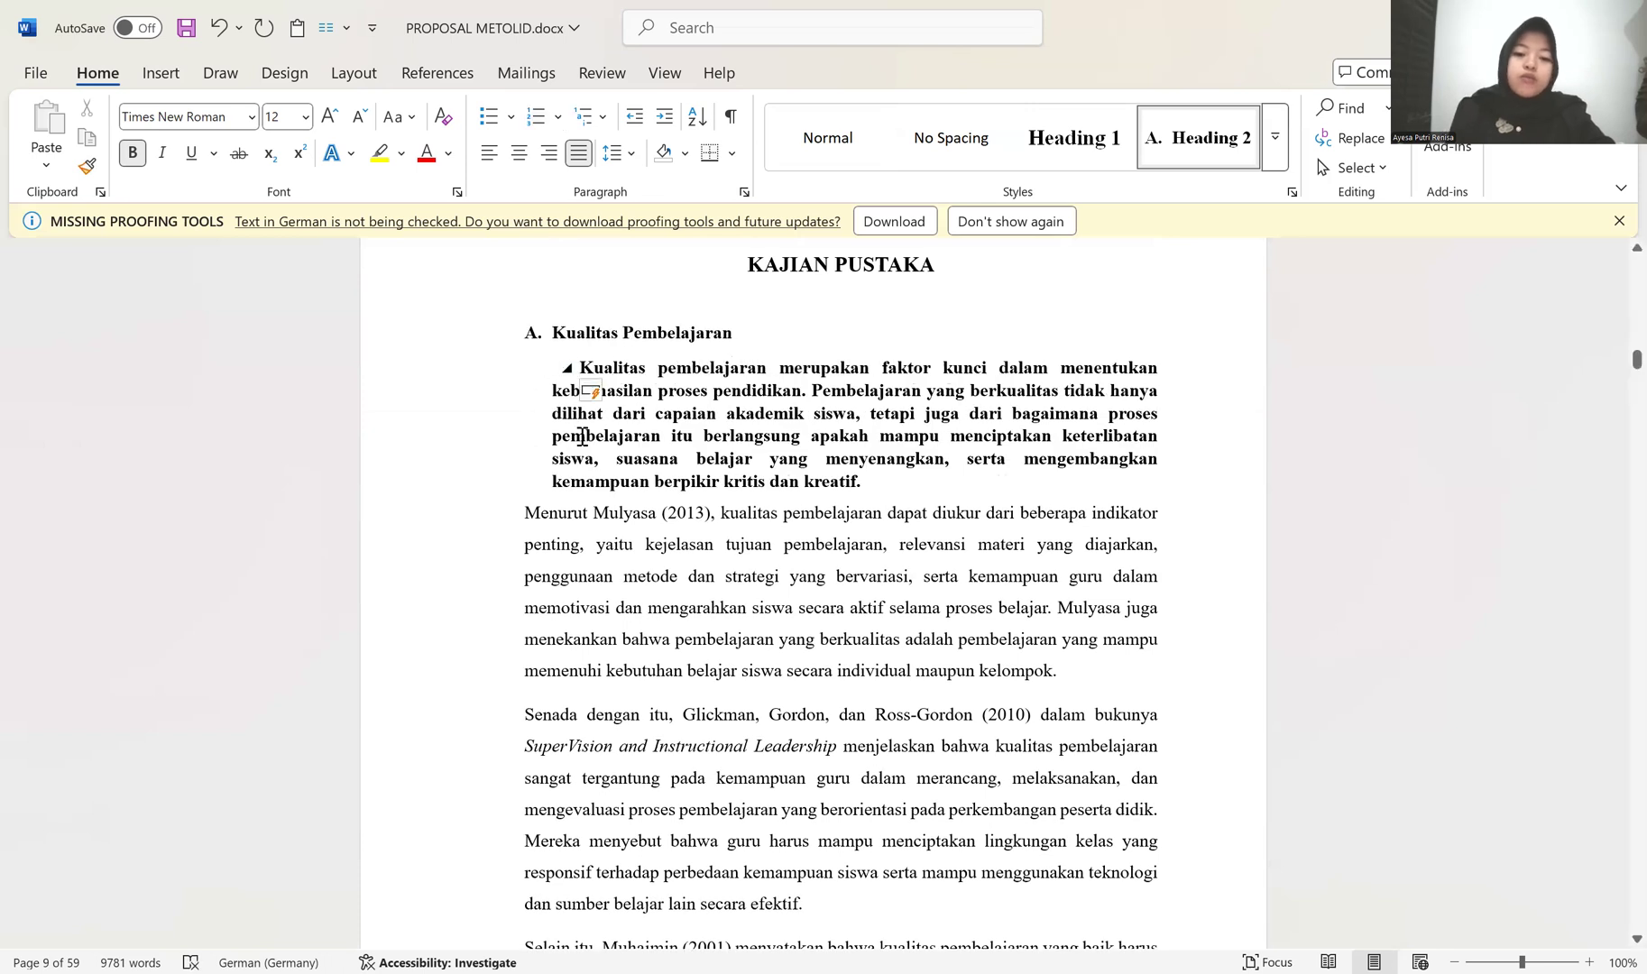
pyautogui.moveTo(439, 379); pyautogui.dragTo(452, 564)
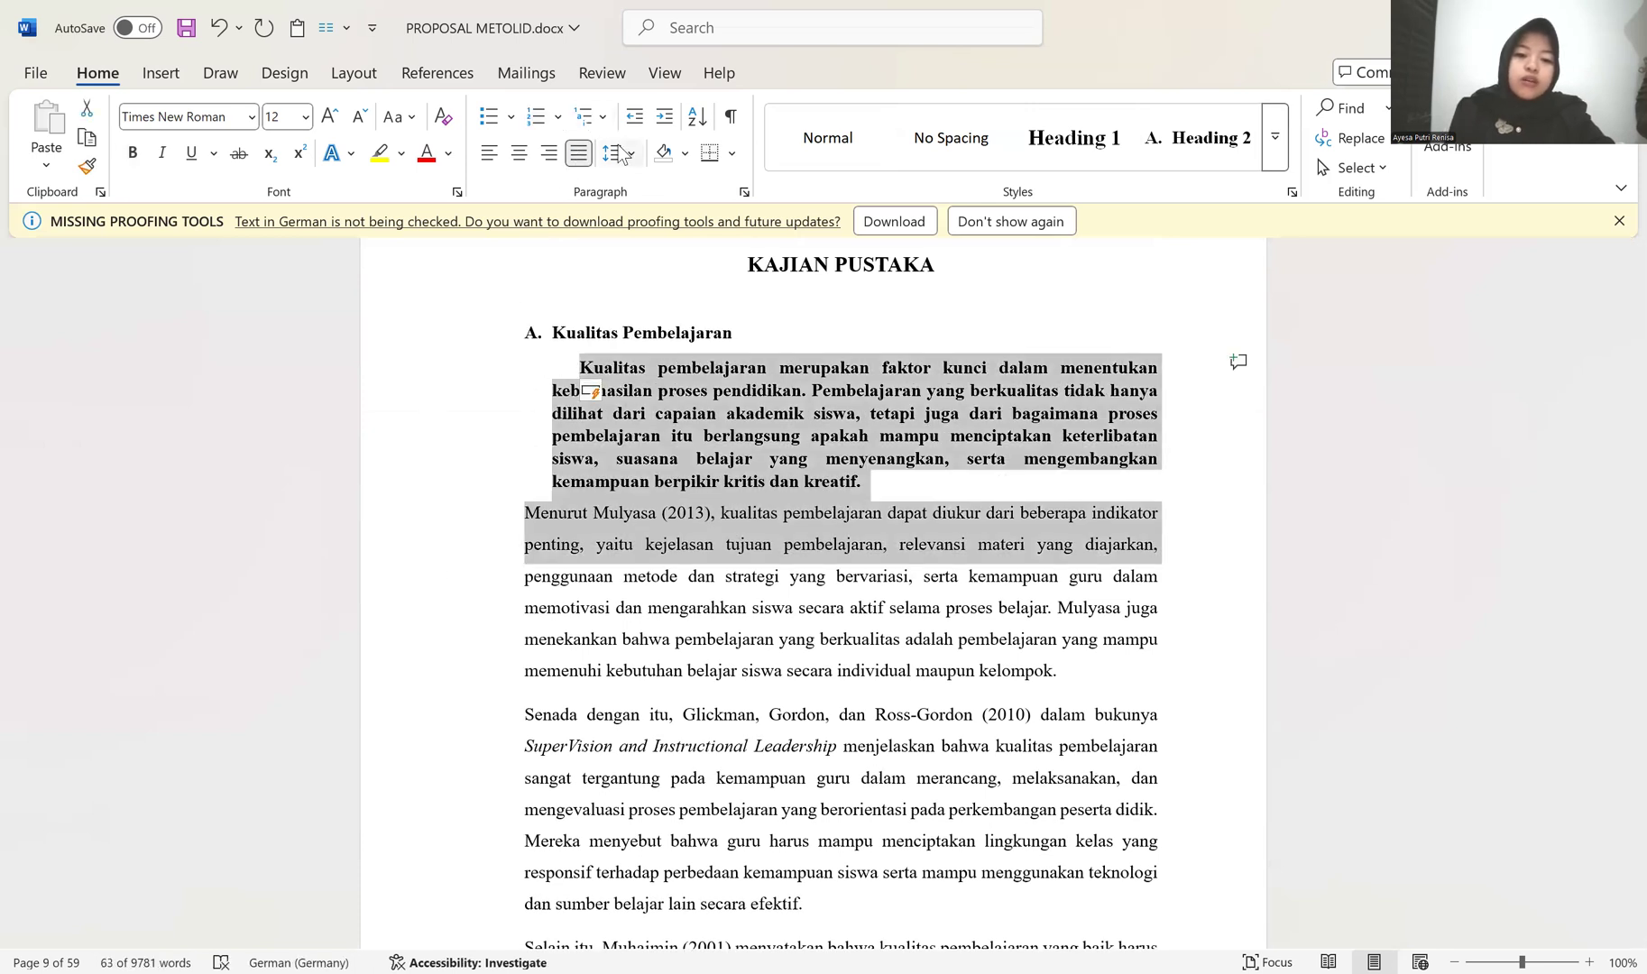
pyautogui.click(685, 261)
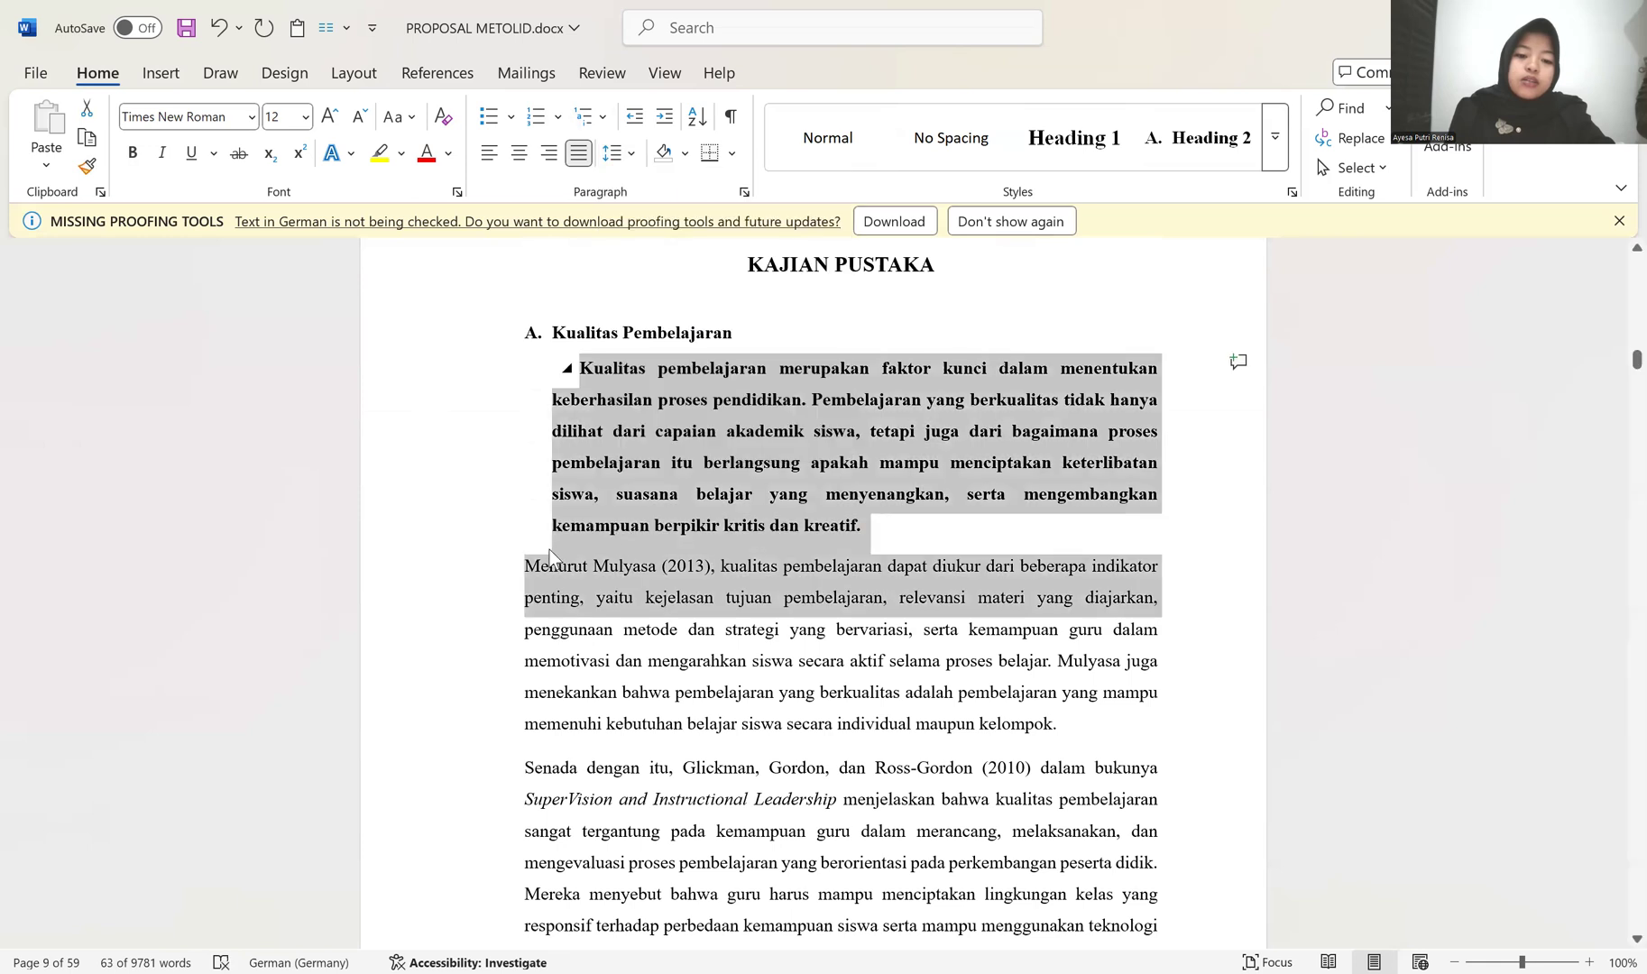
# Step: Remove the bold from the first paragraph under Kualitas Pembelajaran
pyautogui.click(810, 525)
pyautogui.moveTo(797, 525); pyautogui.dragTo(853, 527)
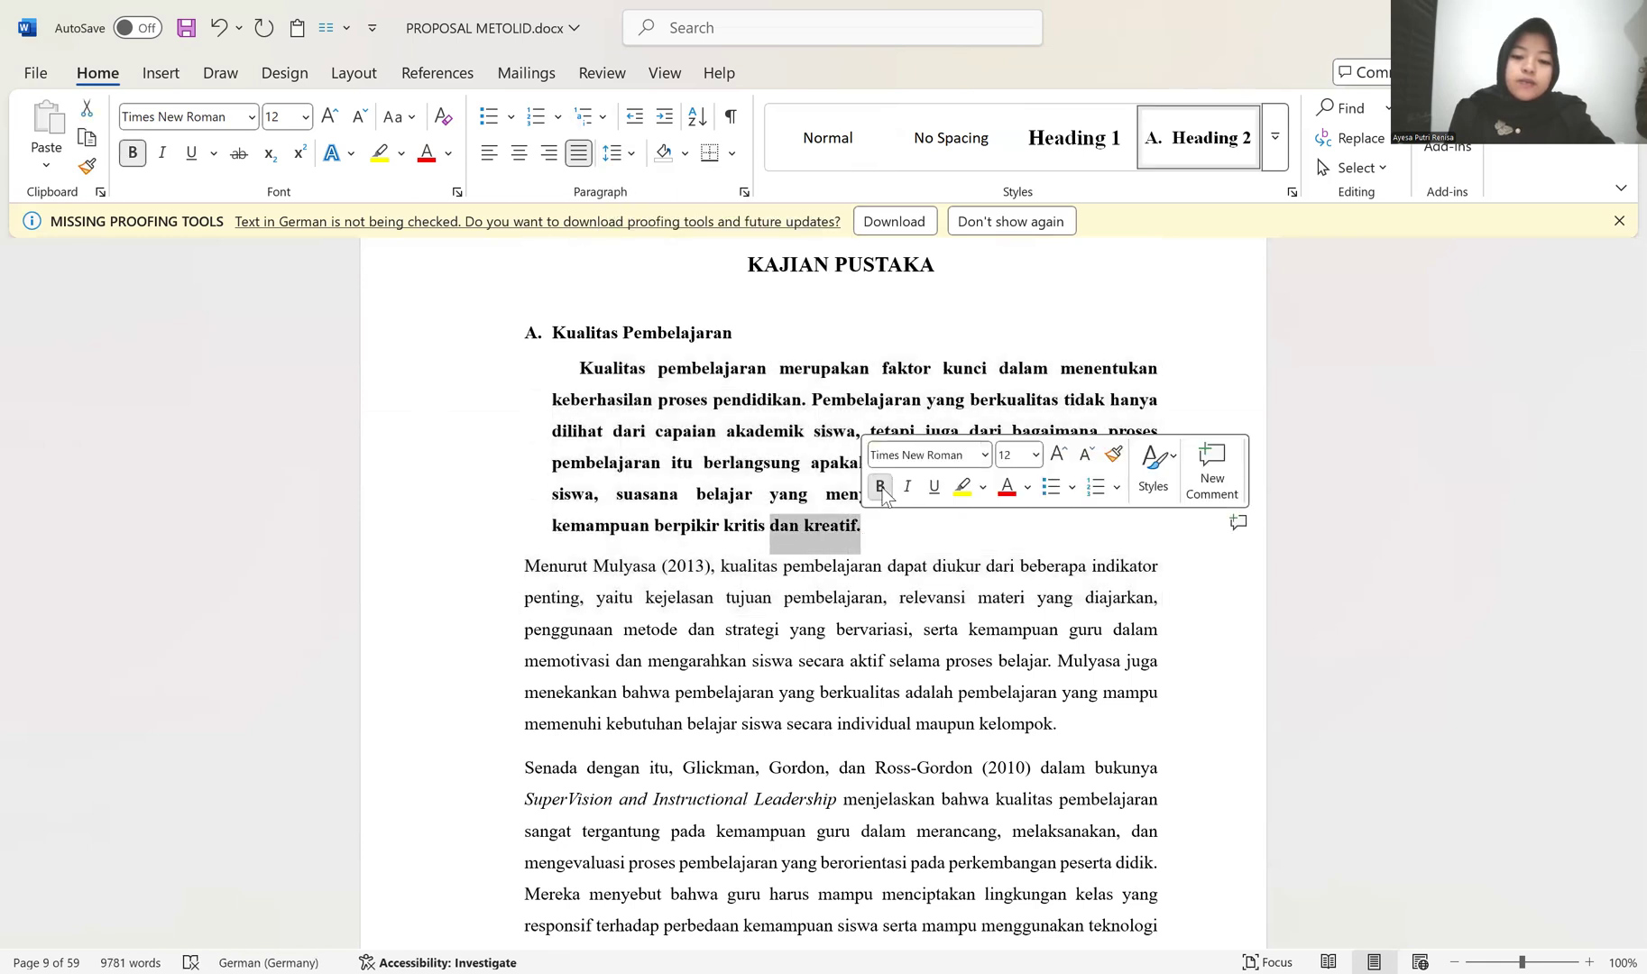
pyautogui.click(879, 486)
pyautogui.moveTo(537, 375); pyautogui.dragTo(555, 540)
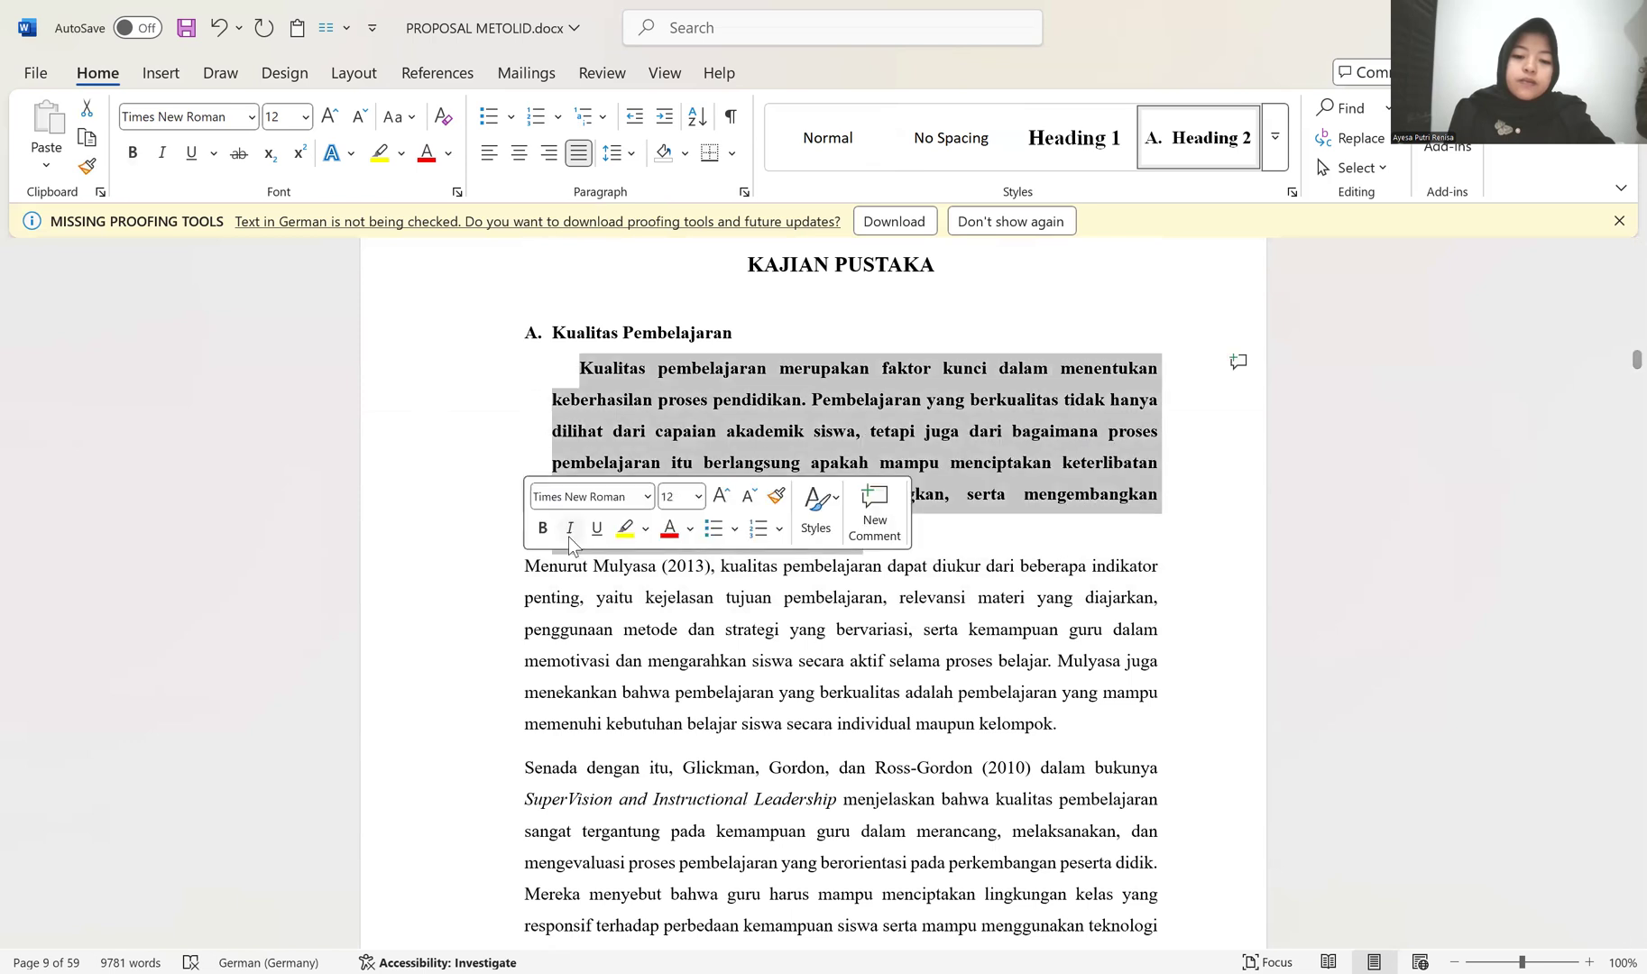
pyautogui.click(553, 538)
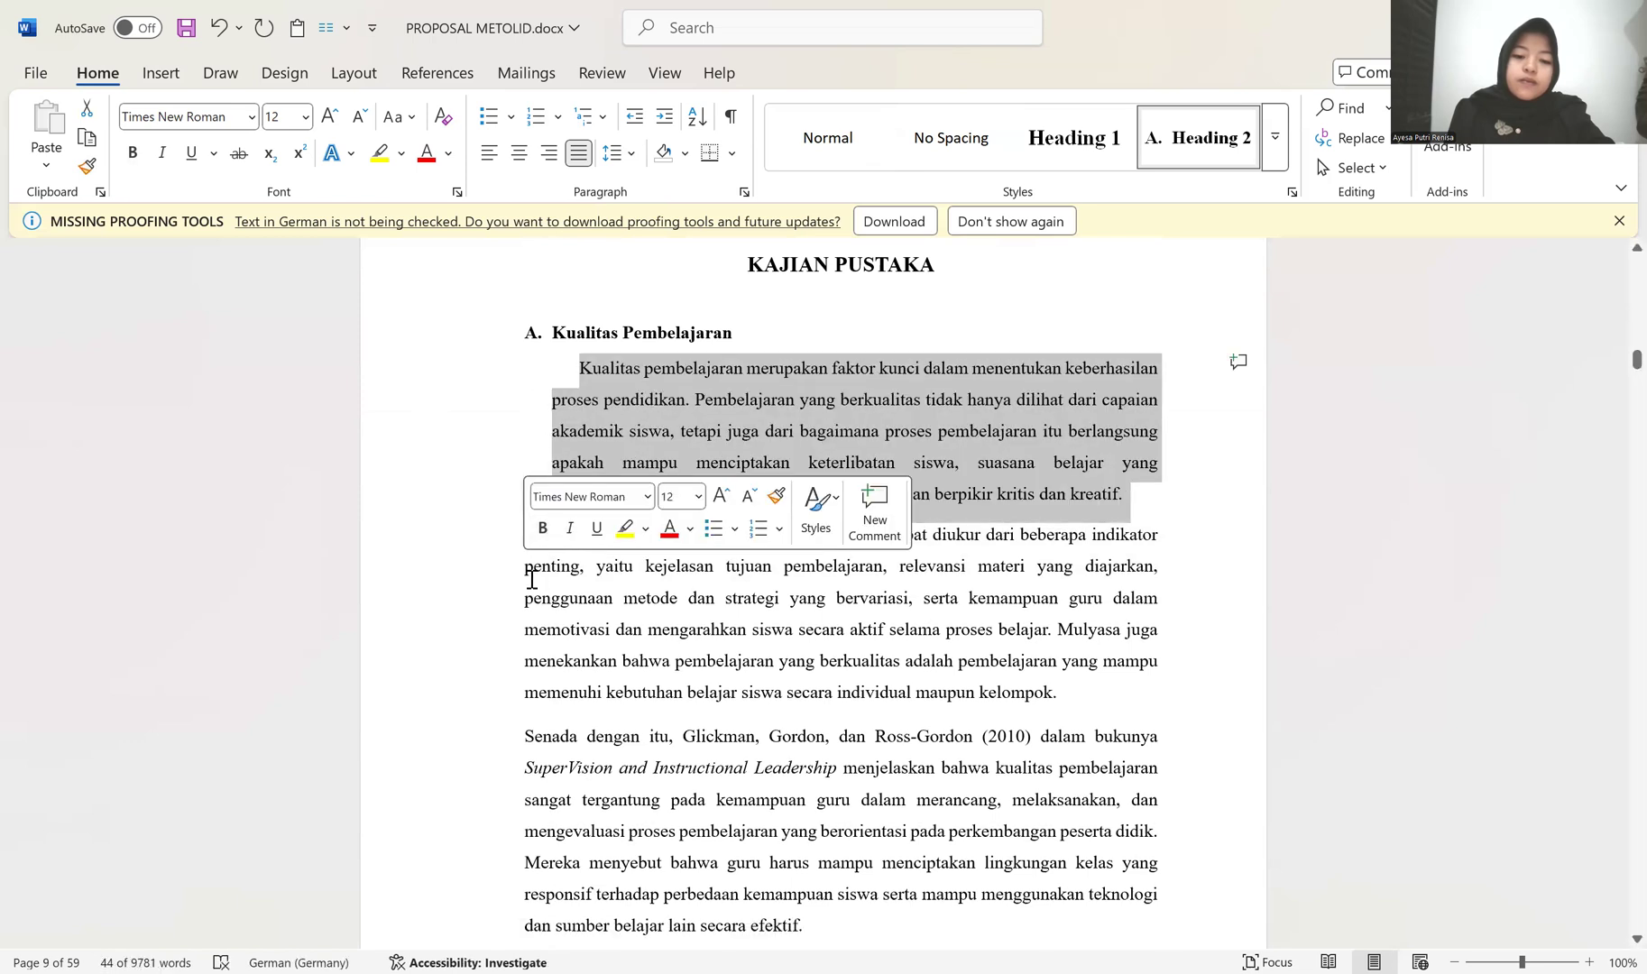
pyautogui.click(533, 566)
pyautogui.click(529, 539)
pyautogui.press('BackSpace')
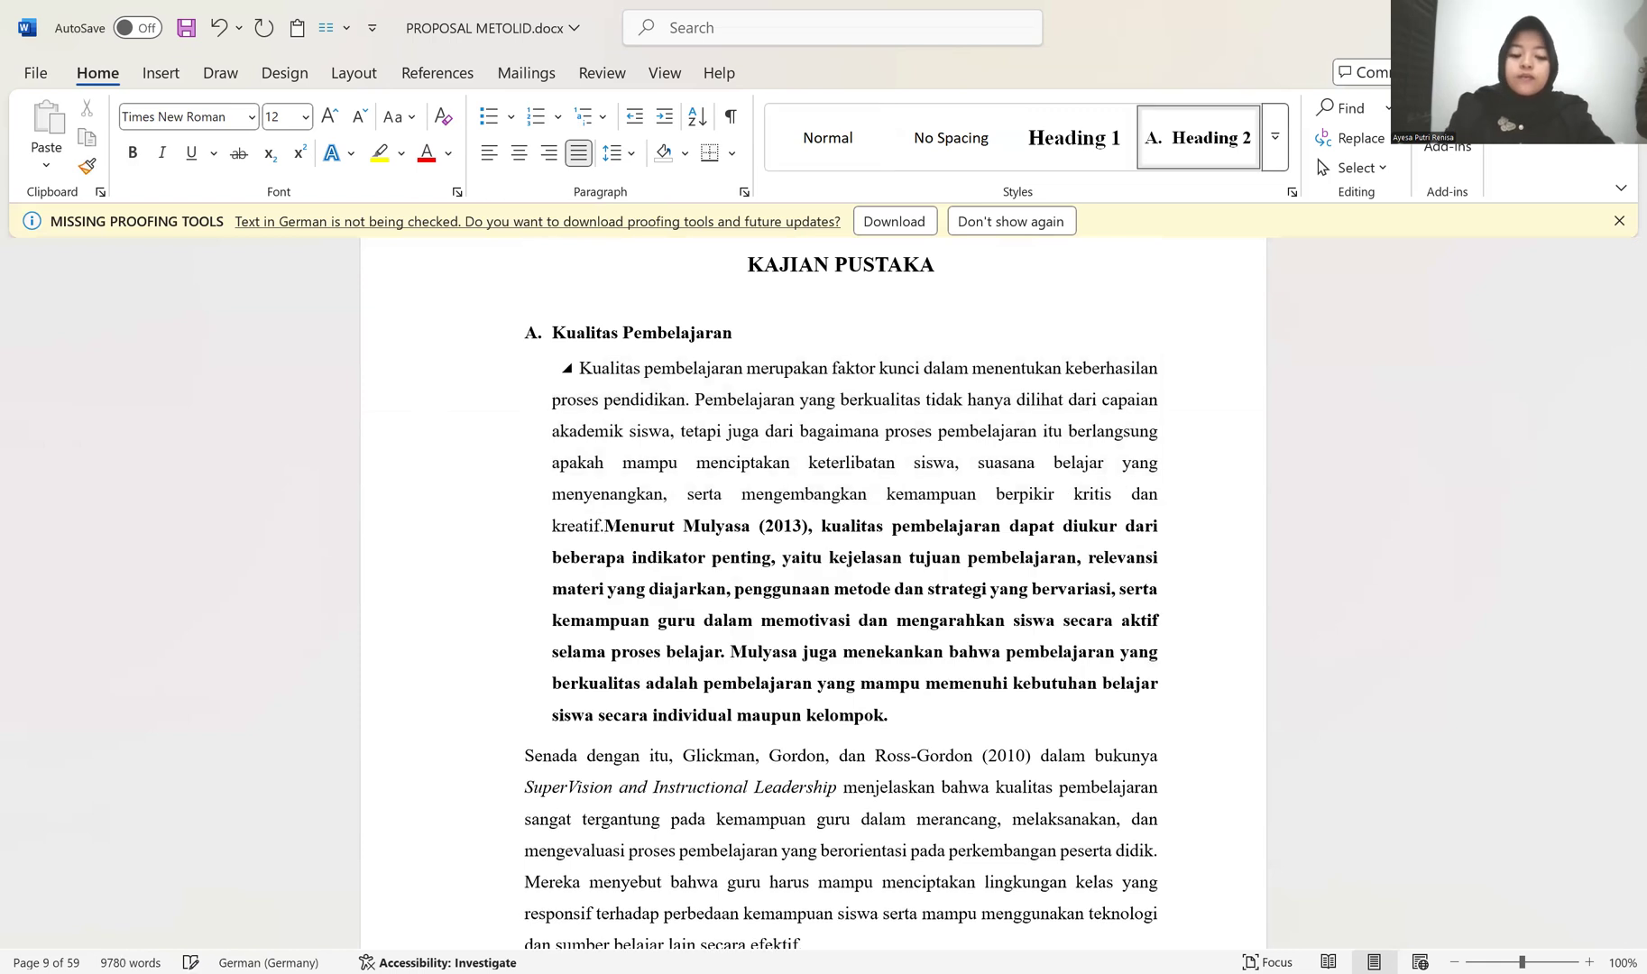
pyautogui.hotkey('ctrl', 'z')
# Step: Copy the first paragraph's formatting onto the next three body paragraphs under Kualitas Pembelajaran
pyautogui.click(577, 368)
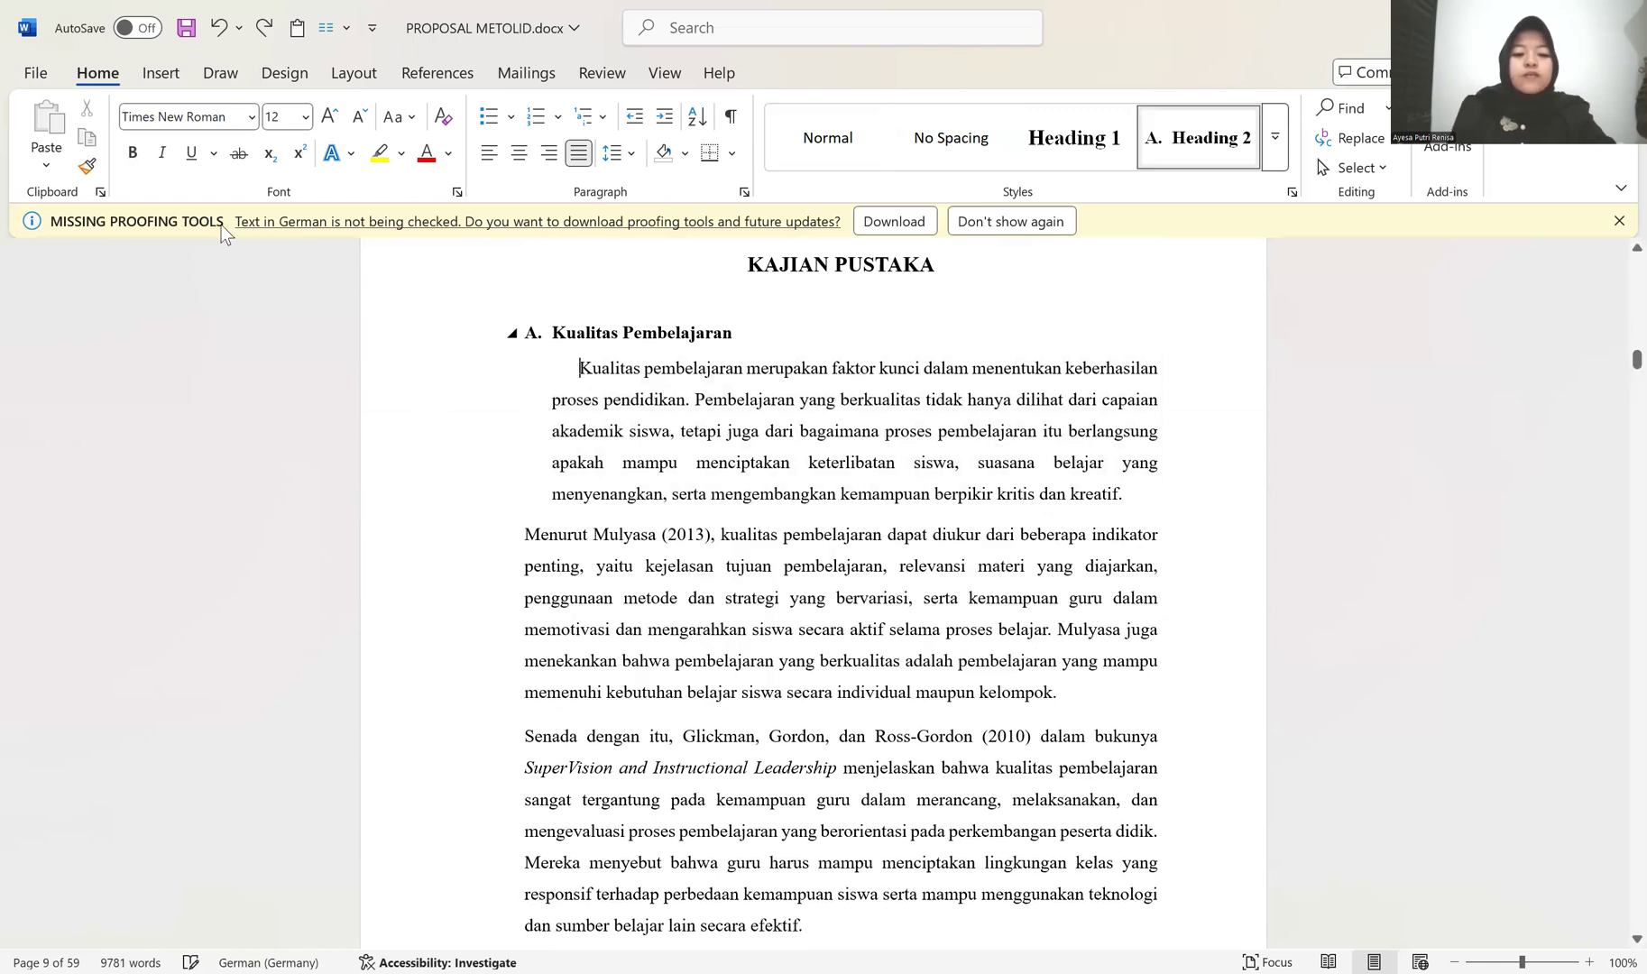
pyautogui.doubleClick(88, 169)
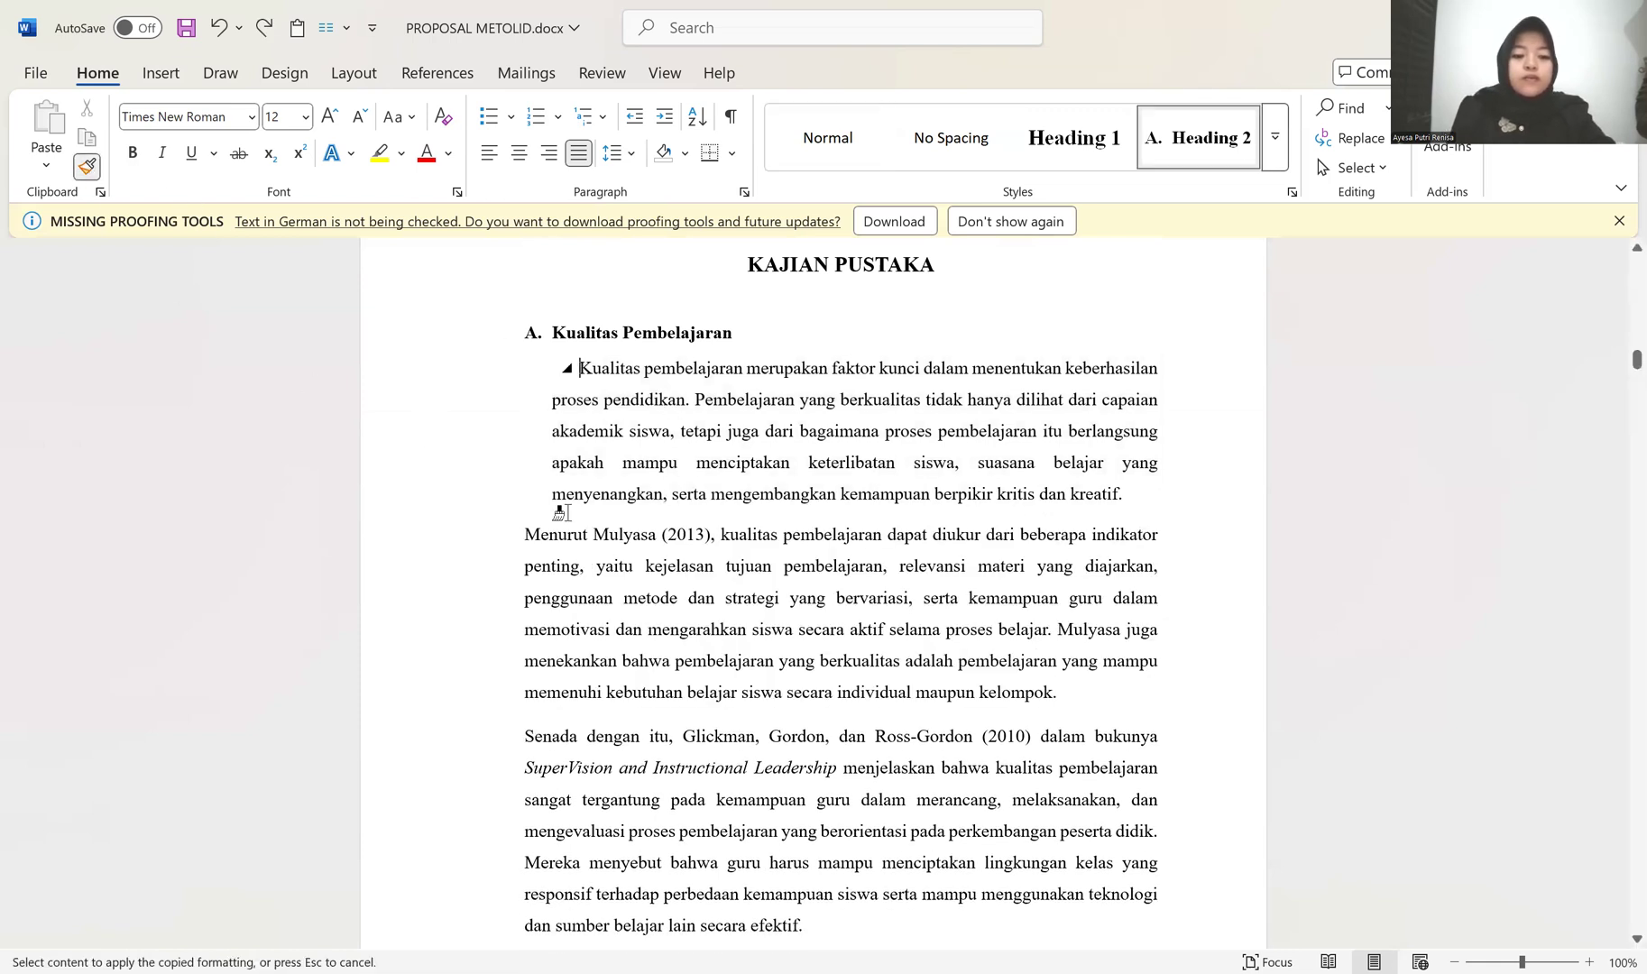
pyautogui.click(527, 541)
pyautogui.moveTo(492, 545)
pyautogui.mouseDown()
pyautogui.moveTo(481, 903)
pyautogui.moveTo(503, 876)
pyautogui.moveTo(514, 725)
pyautogui.mouseUp()
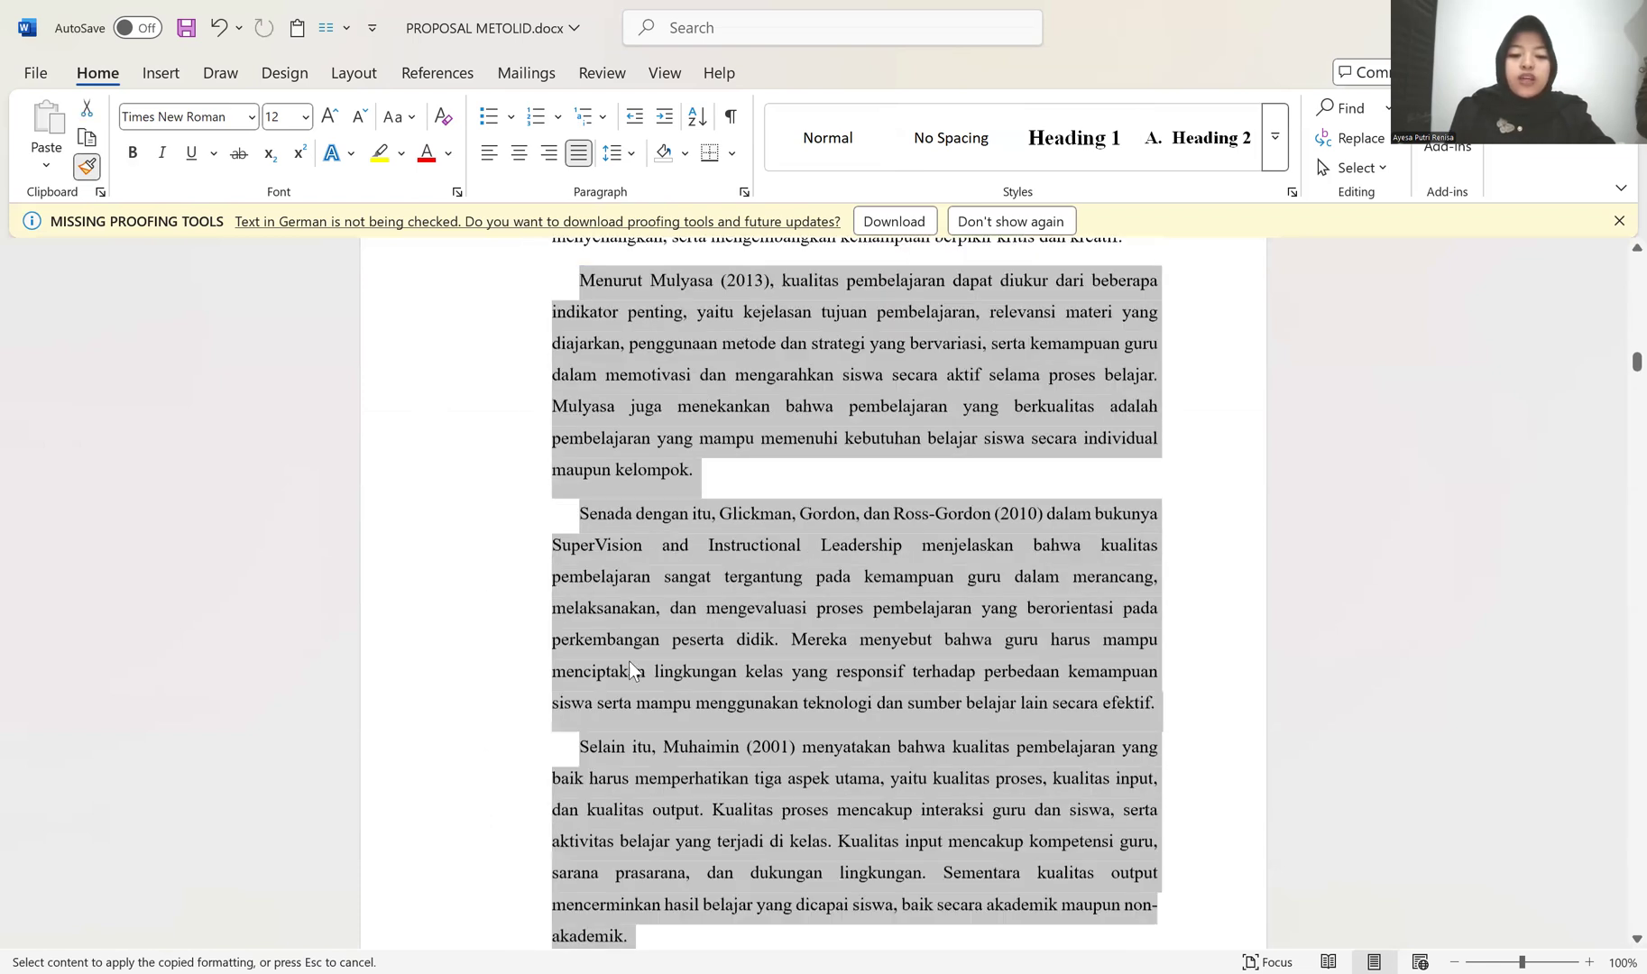
pyautogui.scroll(3, 629, 660)
pyautogui.scroll(-4, 667, 666)
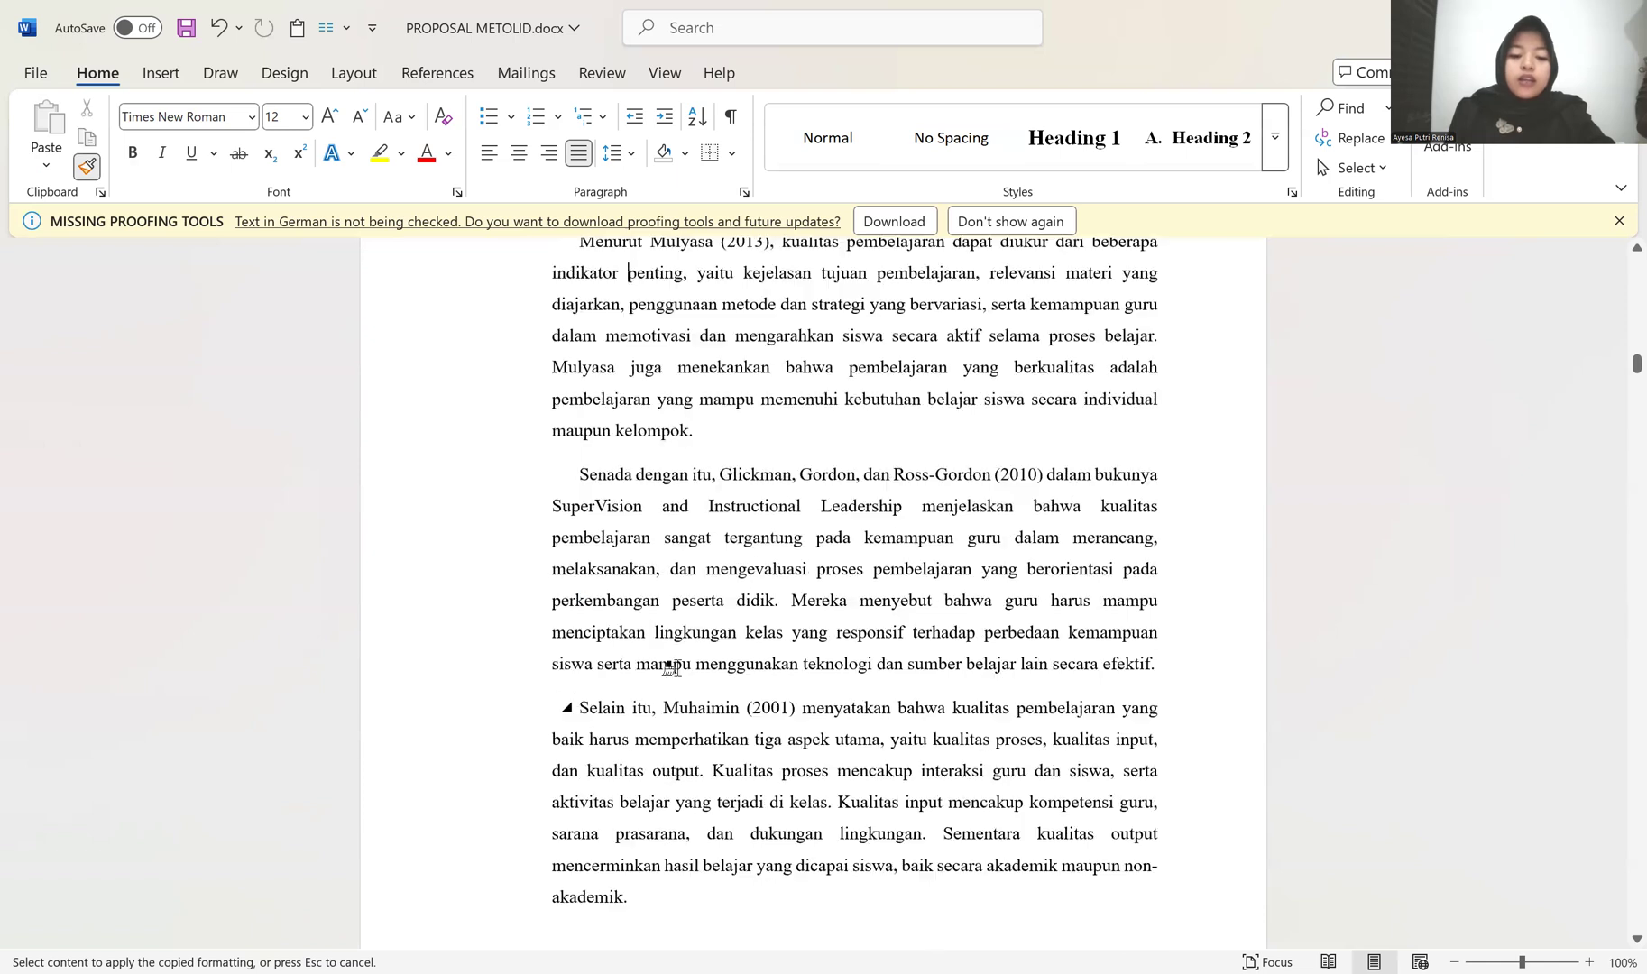
# Step: Apply the copied formatting to the "Dengan demikian" paragraph, indenting its first line and removing the bold
pyautogui.scroll(-7, 606, 692)
pyautogui.moveTo(424, 550)
pyautogui.mouseDown()
pyautogui.moveTo(430, 618)
pyautogui.moveTo(449, 544)
pyautogui.moveTo(526, 527)
pyautogui.mouseUp()
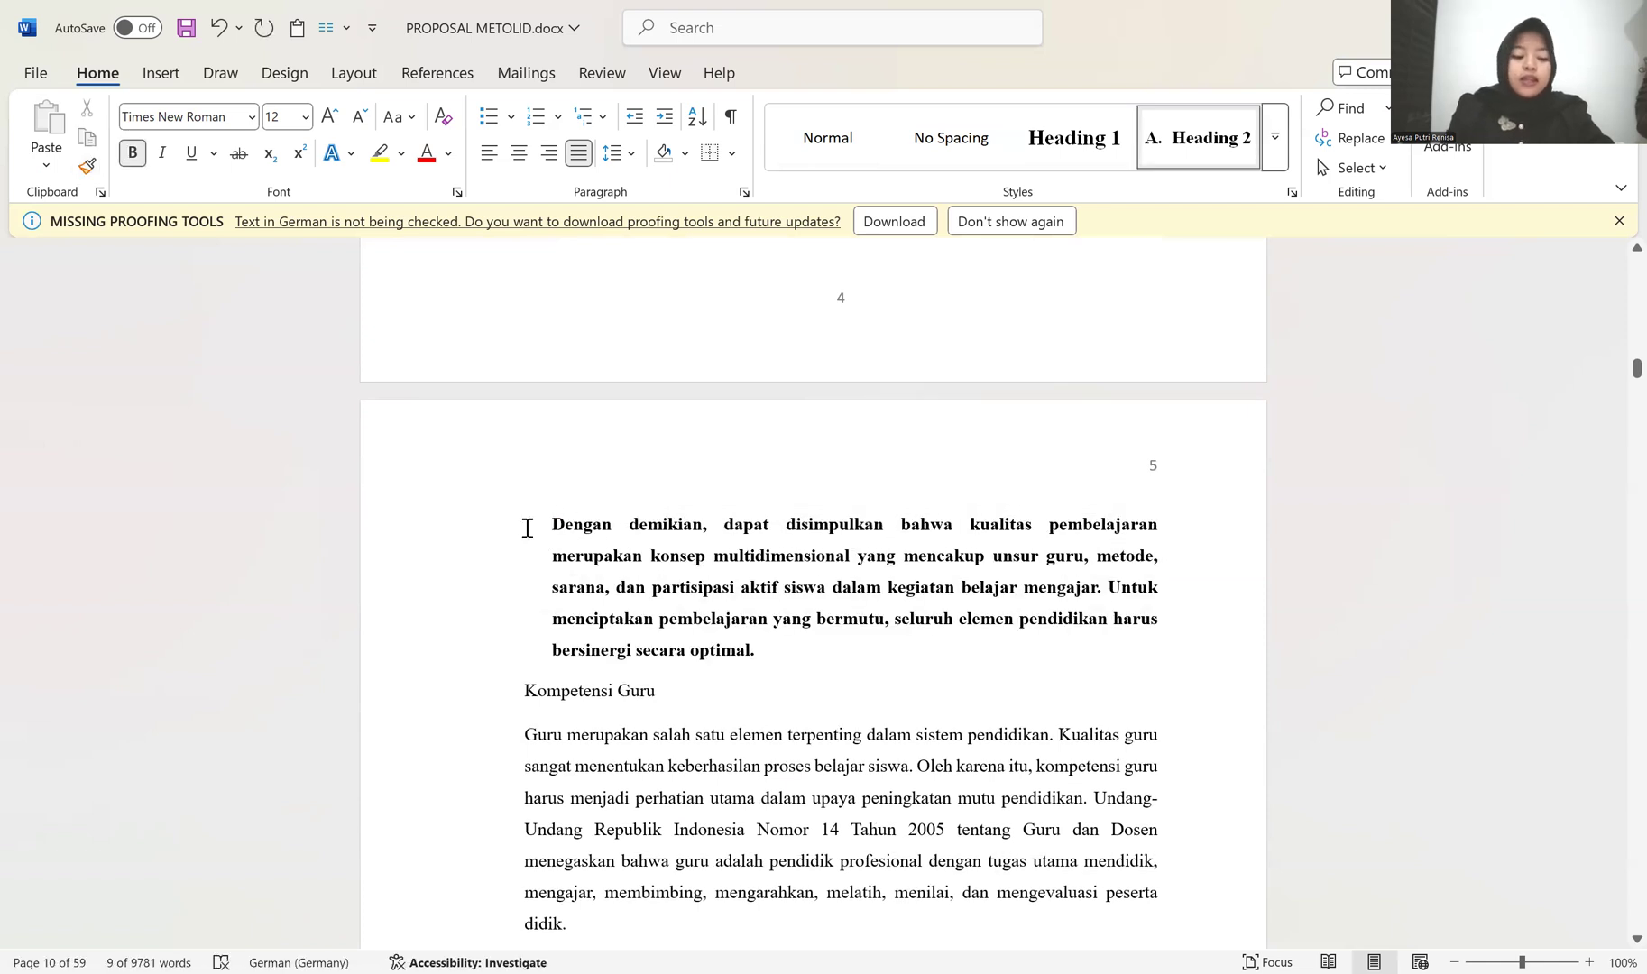
pyautogui.click(527, 528)
pyautogui.press('Tab')
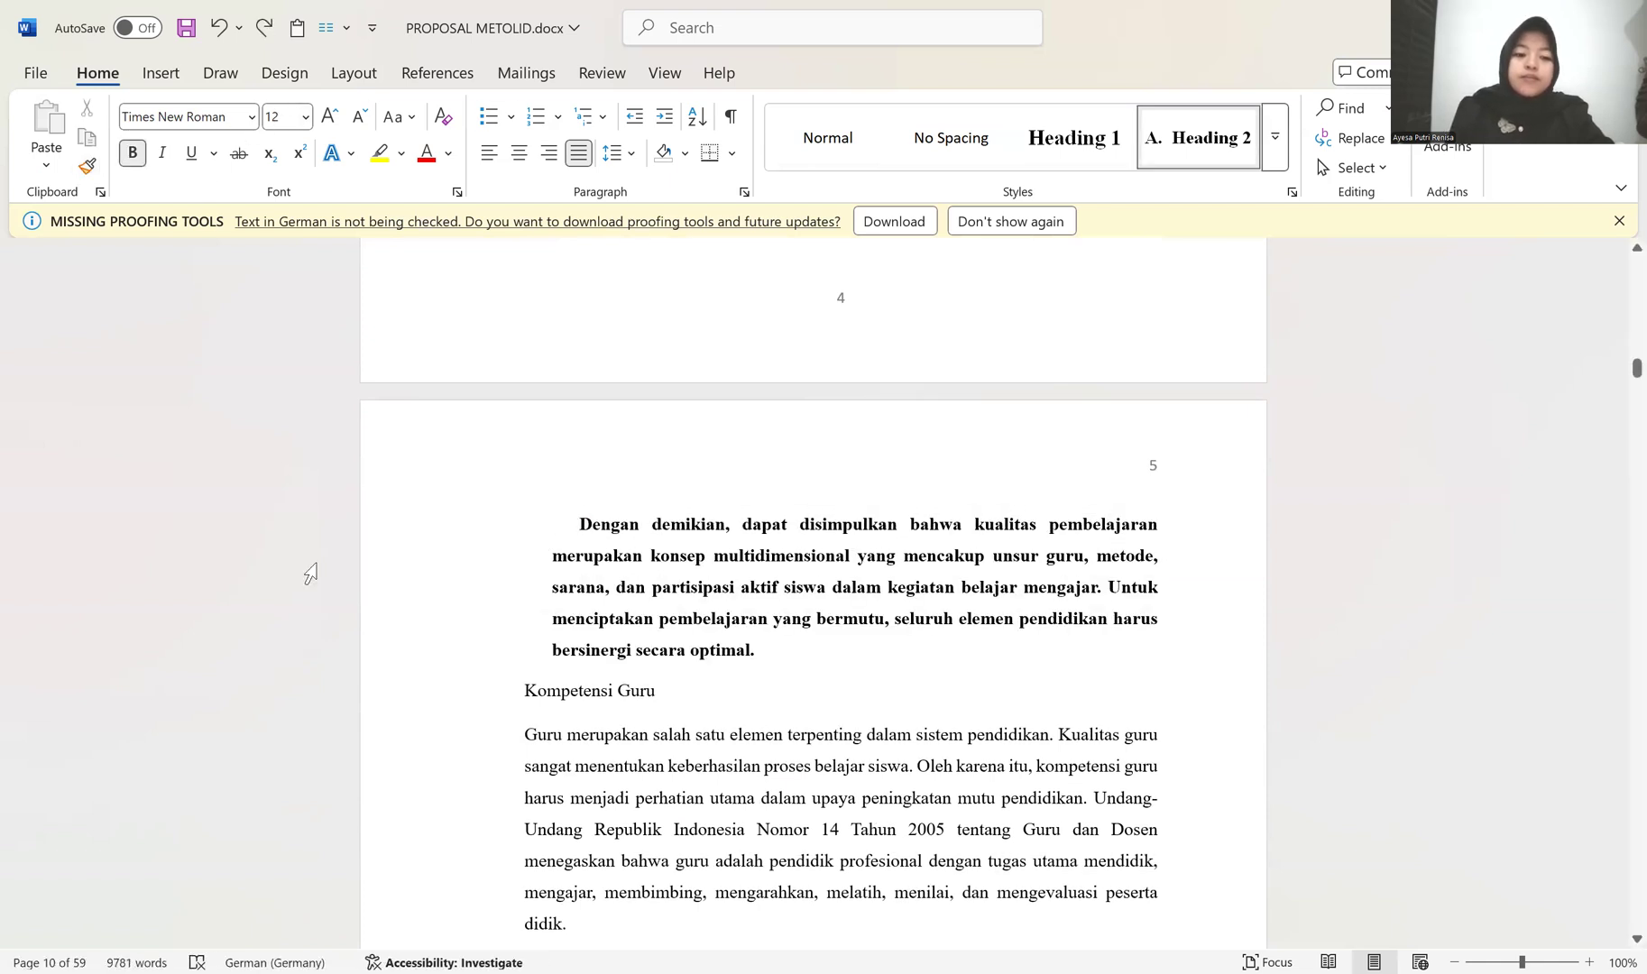
pyautogui.moveTo(416, 526); pyautogui.dragTo(437, 653)
pyautogui.click(467, 614)
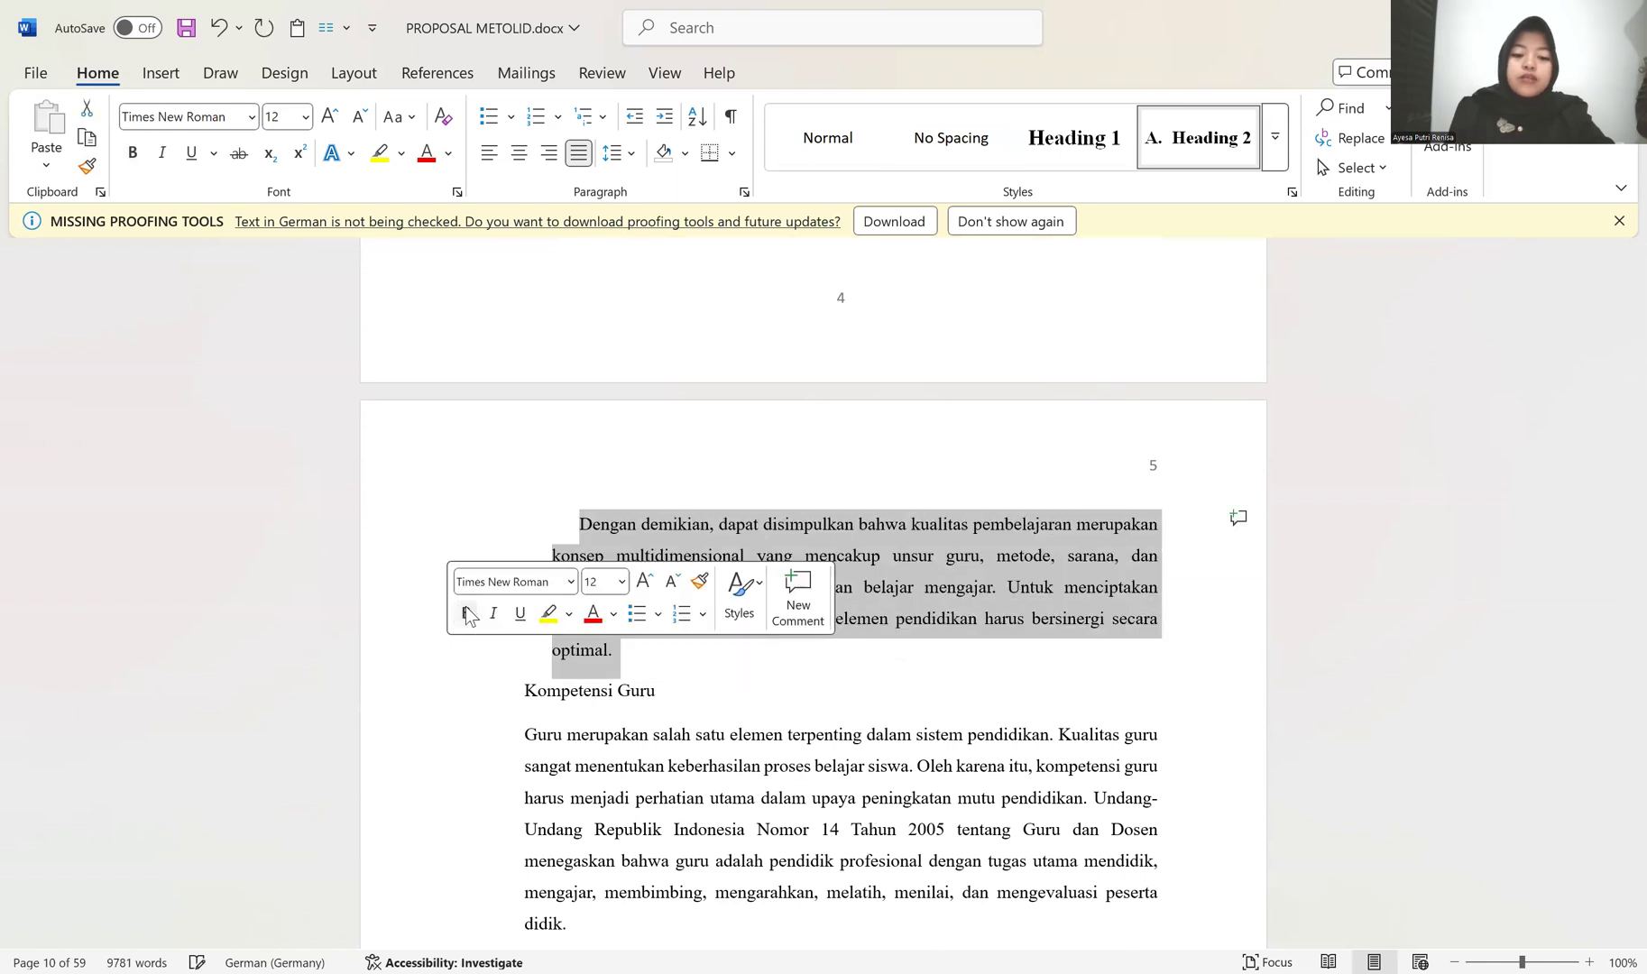
# Step: Remove the space before and after the first two paragraphs under Kualitas Pembelajaran
pyautogui.scroll(5, 442, 402)
pyautogui.scroll(4, 455, 532)
pyautogui.moveTo(455, 490); pyautogui.dragTo(456, 726)
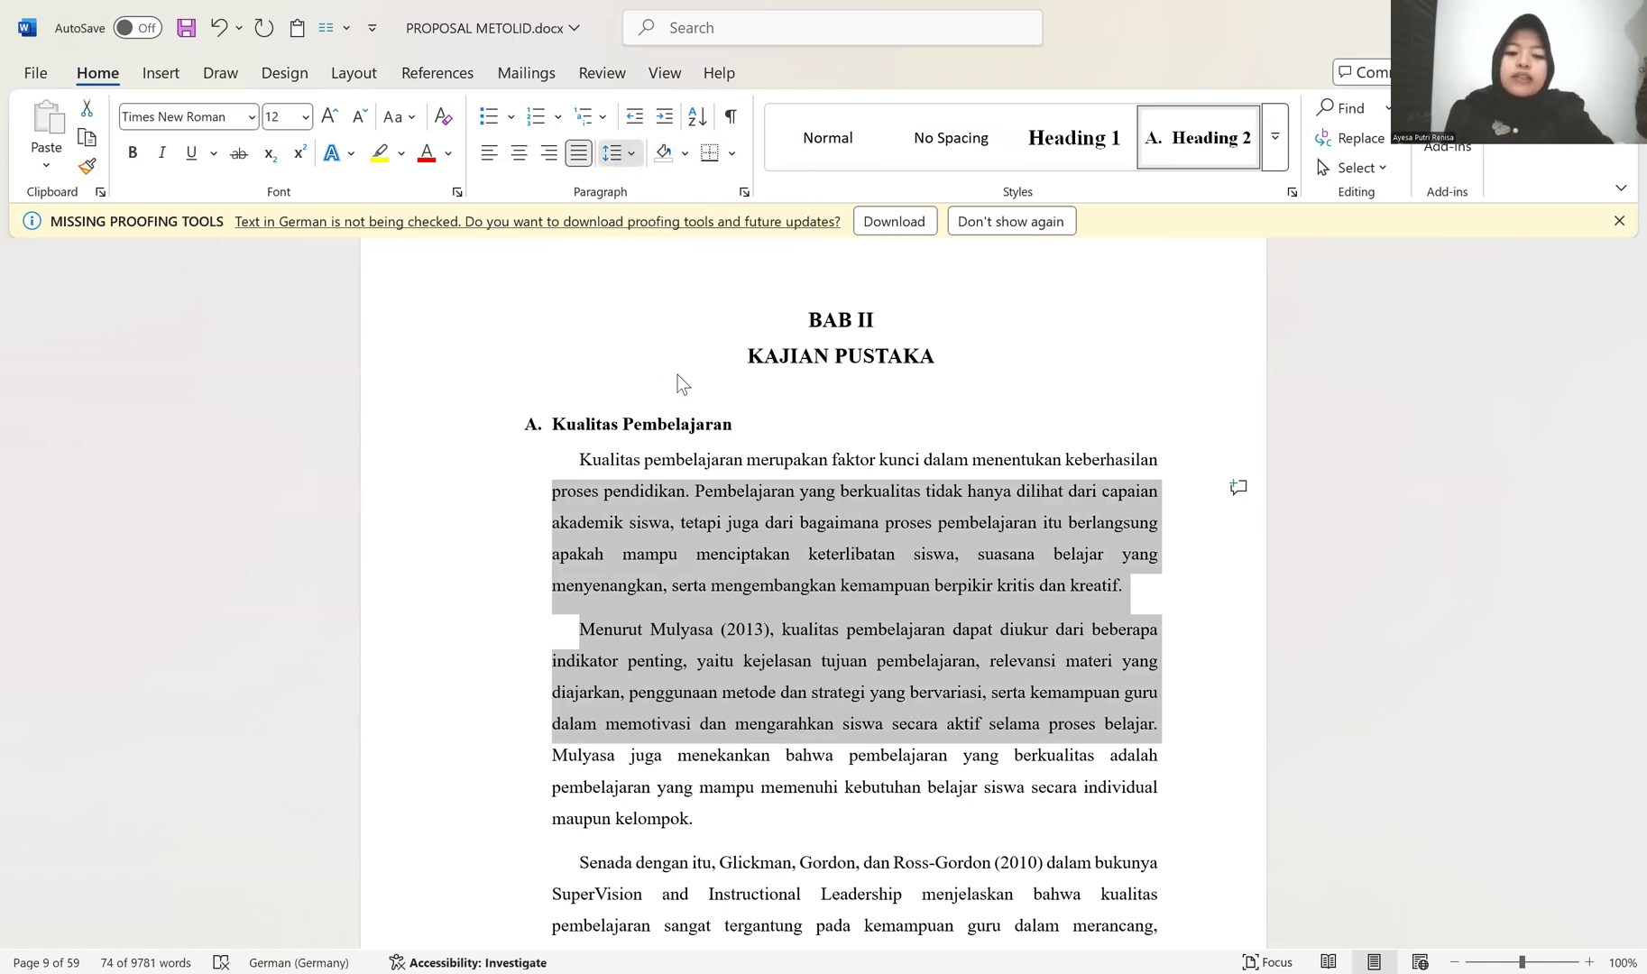
pyautogui.click(620, 153)
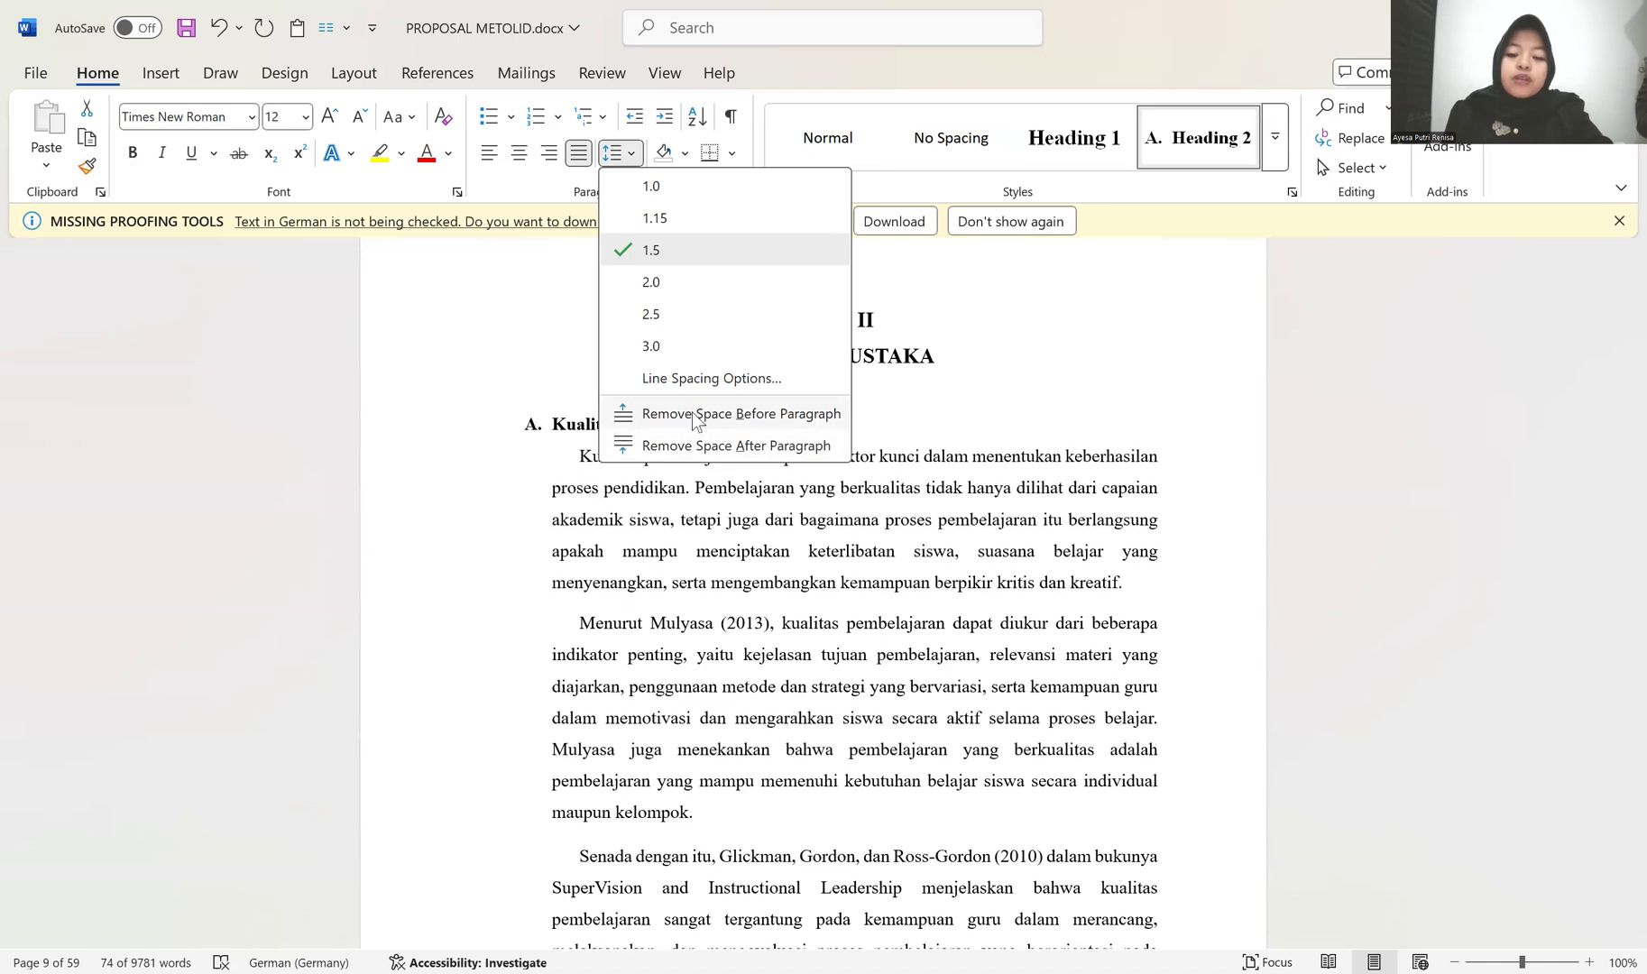
pyautogui.click(696, 420)
pyautogui.click(620, 153)
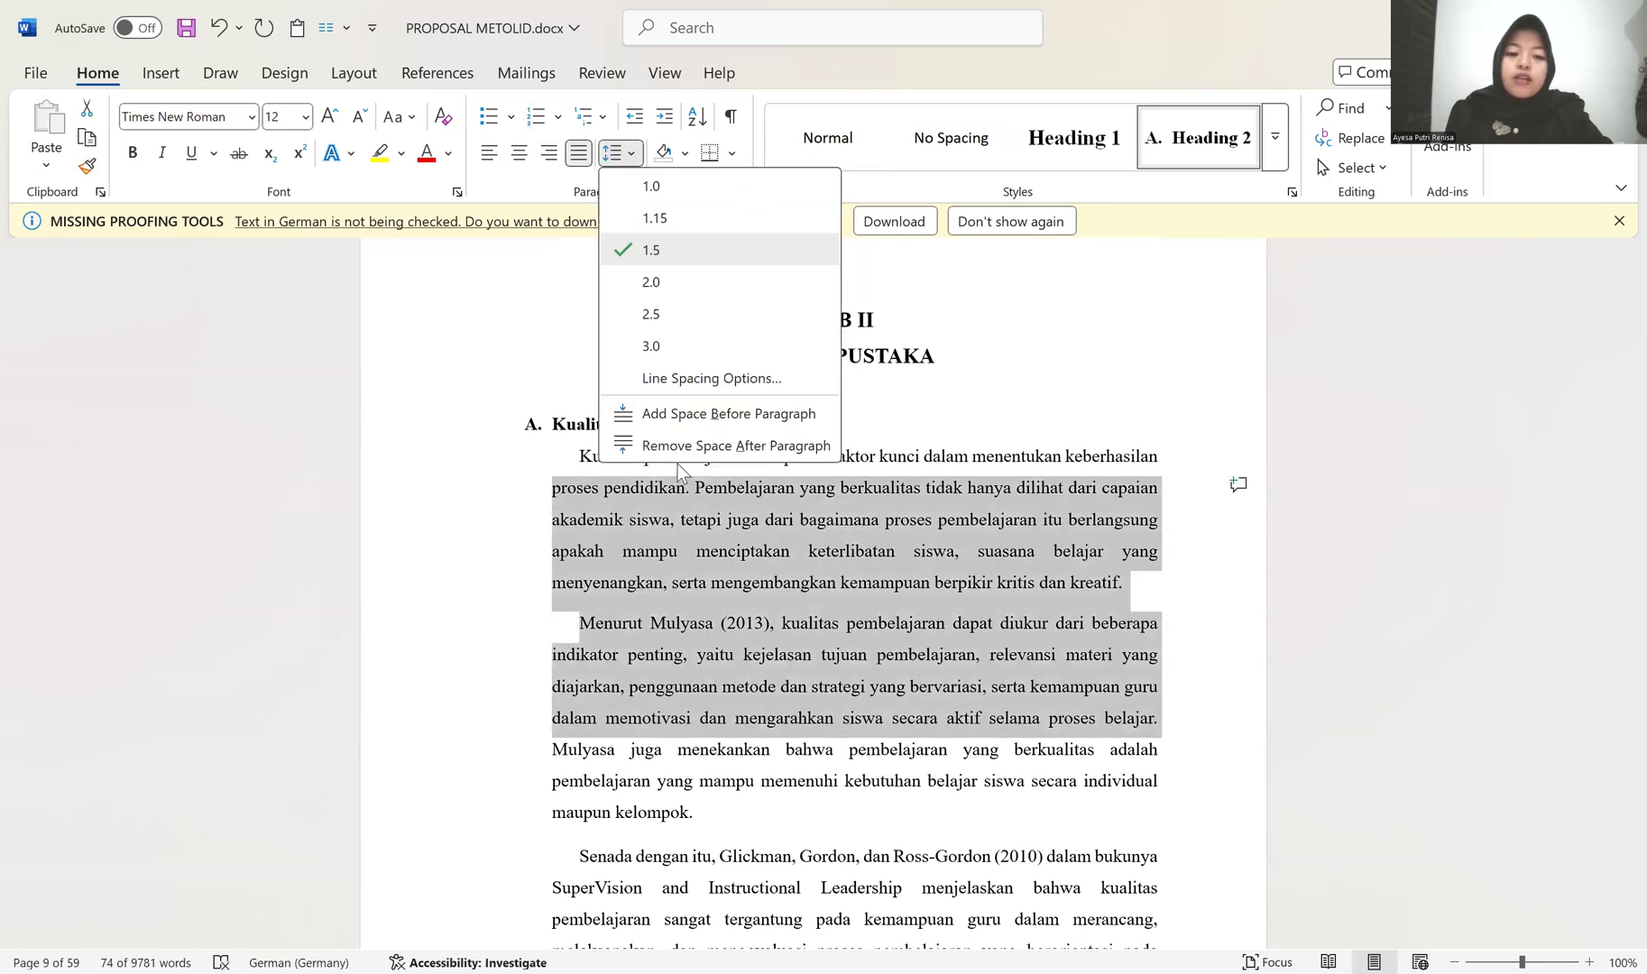
pyautogui.click(678, 446)
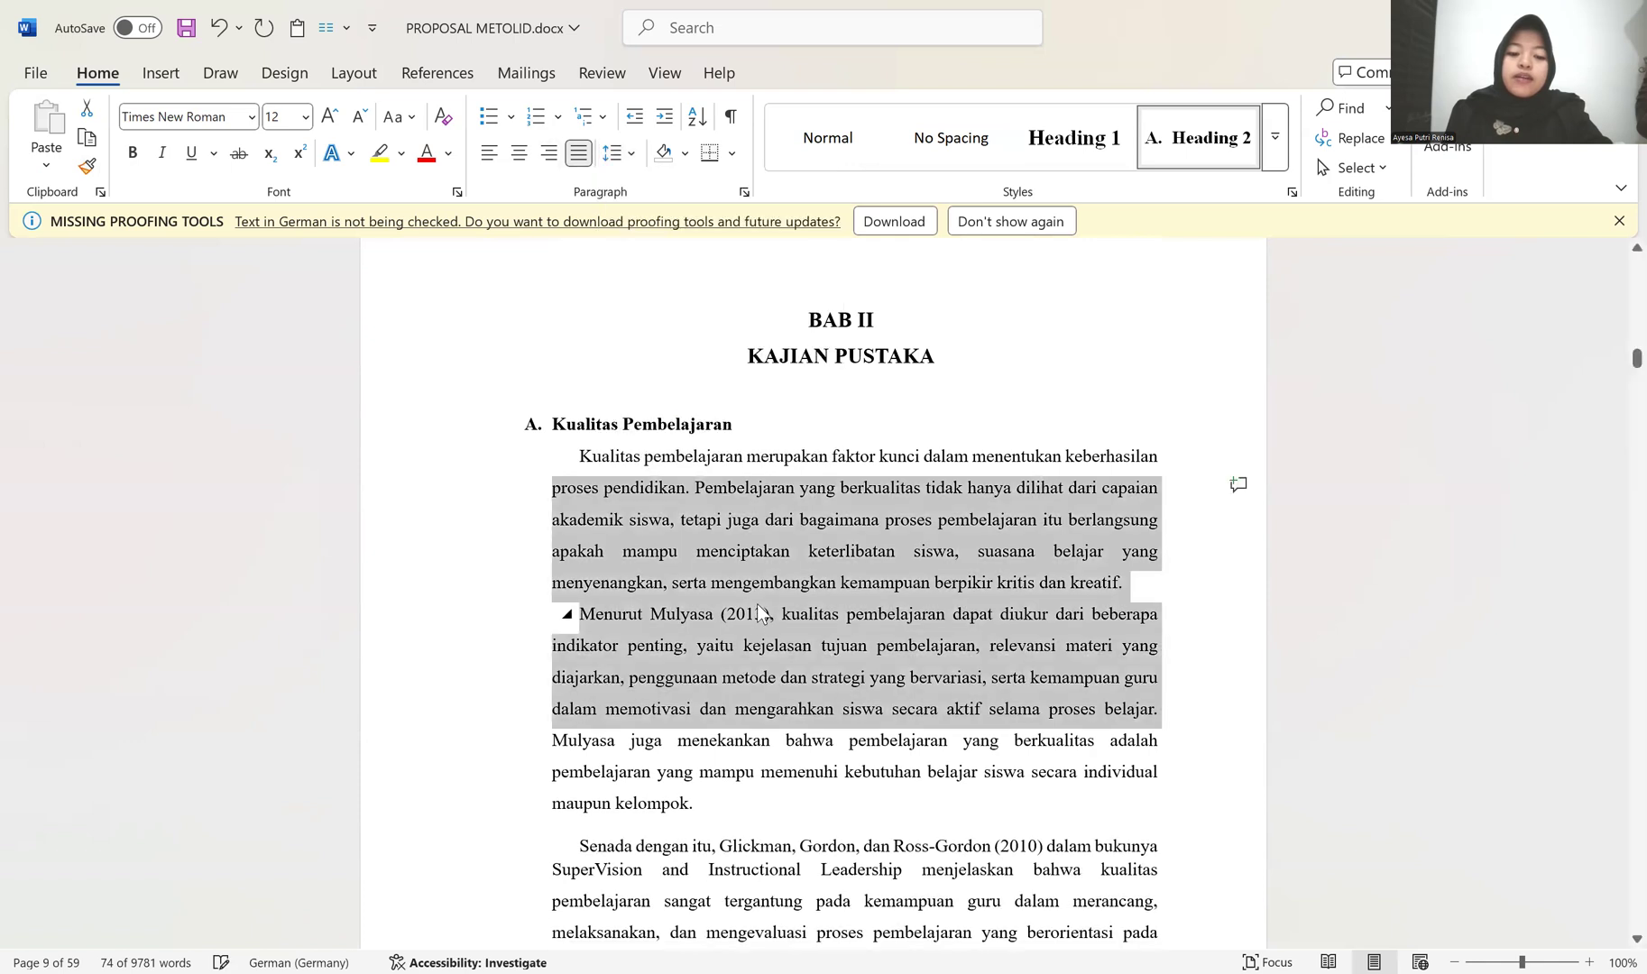
# Step: Copy the second paragraph's formatting onto the remaining Kualitas Pembelajaran paragraphs, through the one starting "Dengan demikian"
pyautogui.scroll(-3, 631, 433)
pyautogui.click(579, 339)
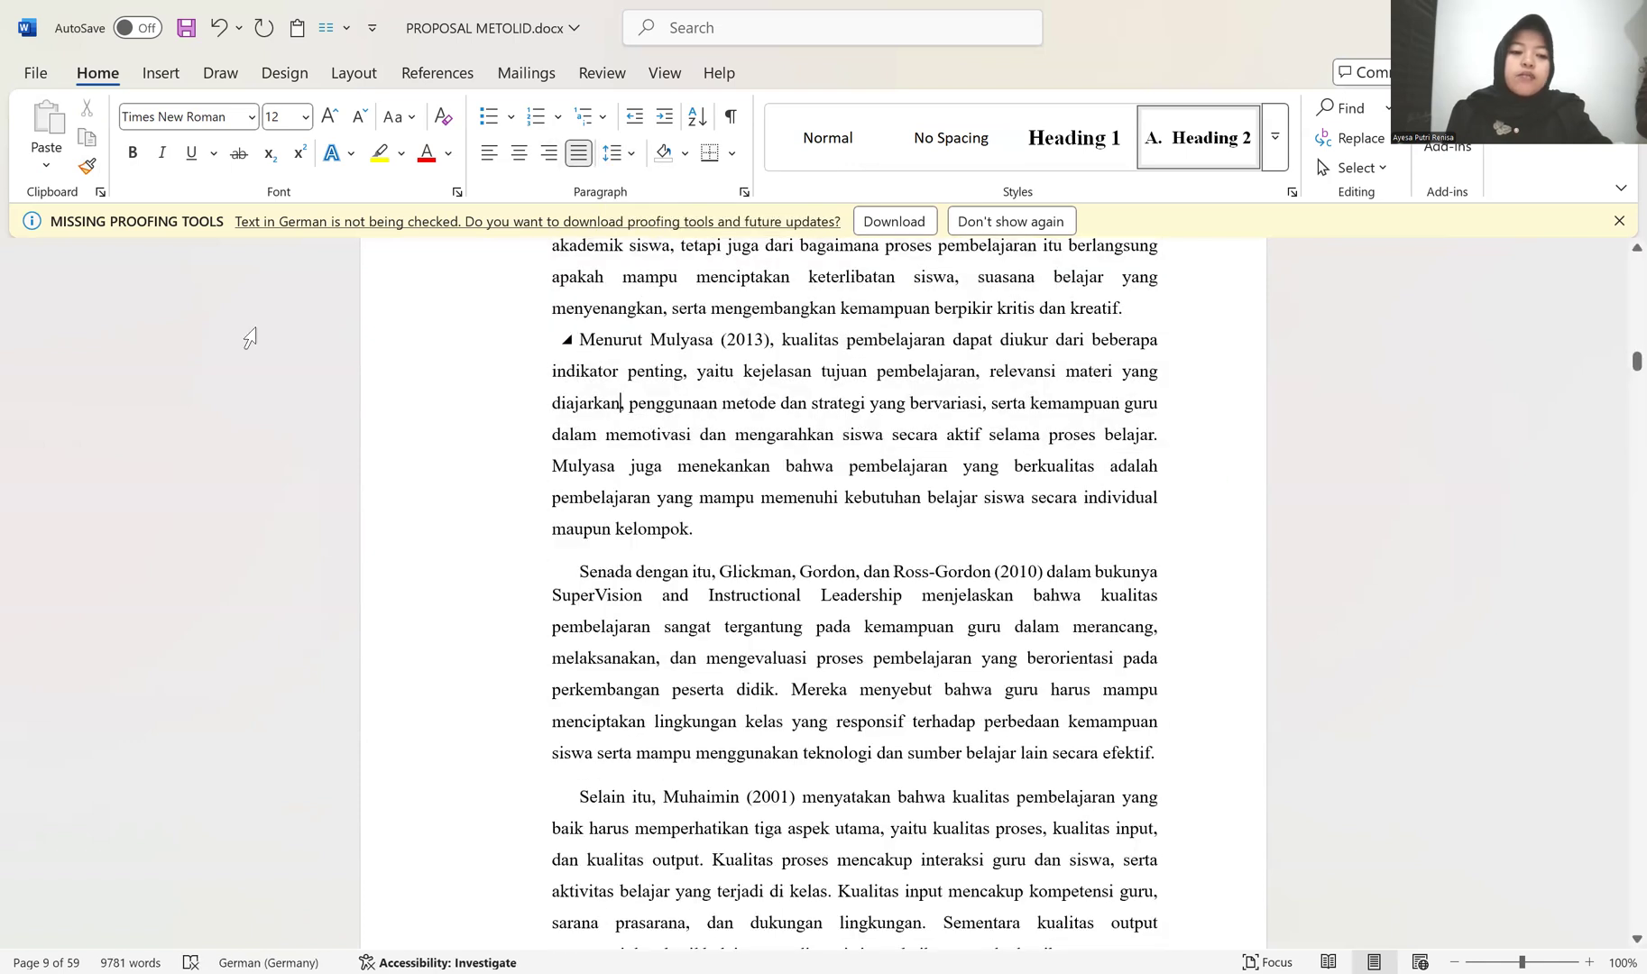
pyautogui.click(88, 168)
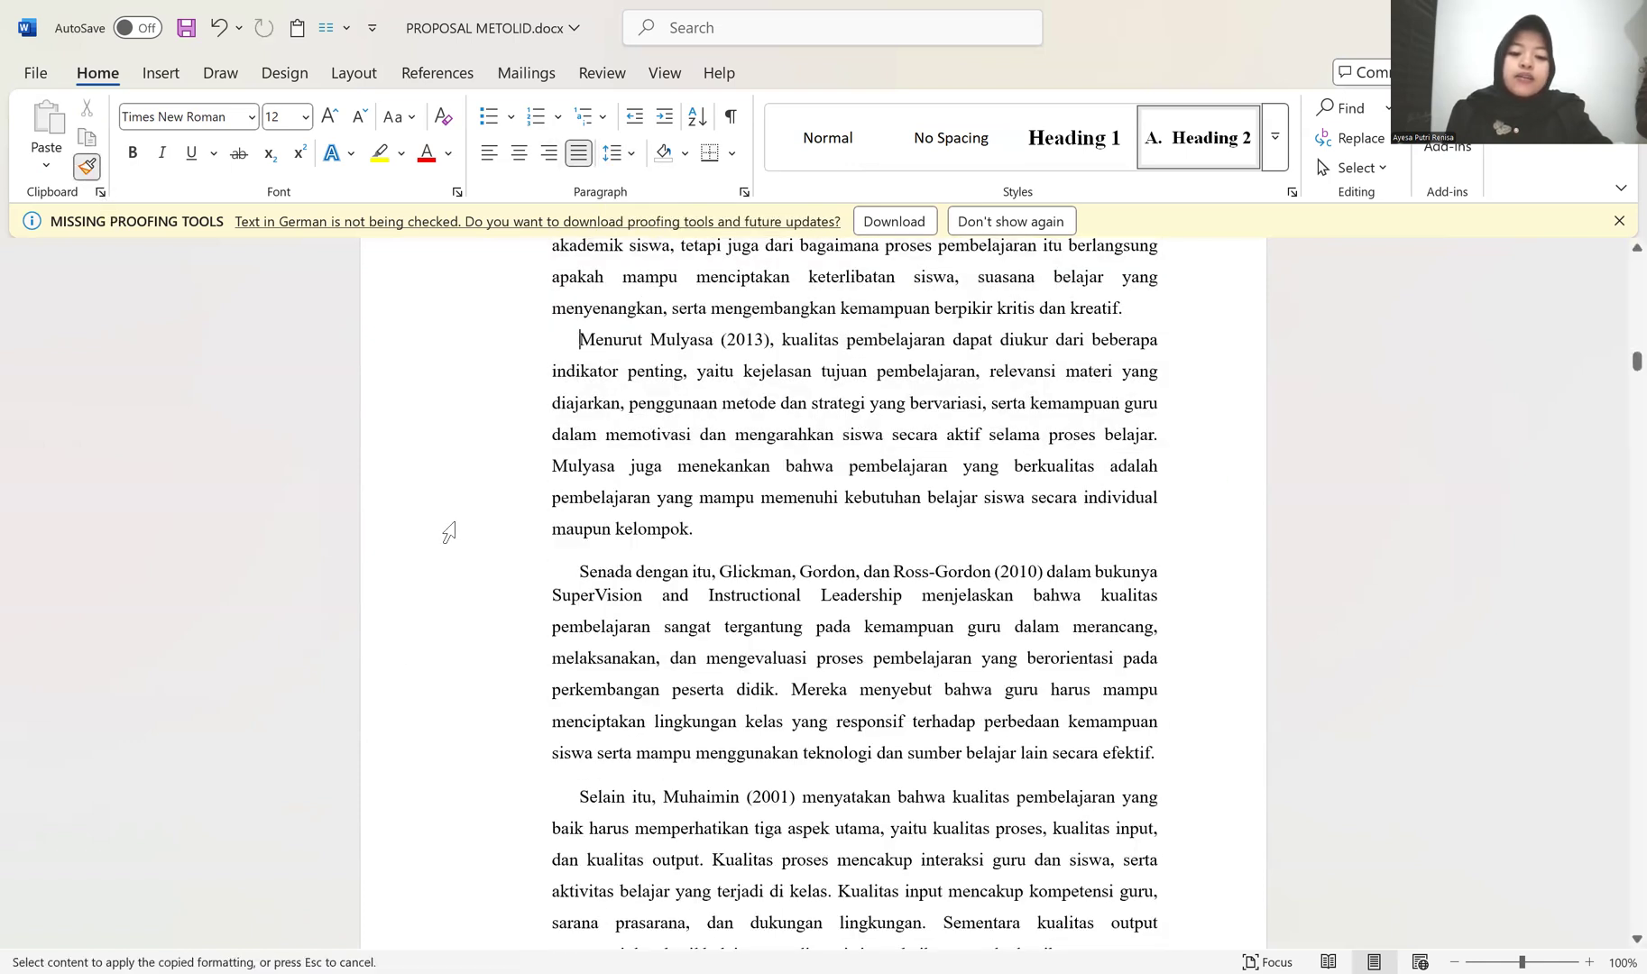
pyautogui.moveTo(448, 532); pyautogui.dragTo(448, 657)
pyautogui.moveTo(475, 878); pyautogui.dragTo(496, 576)
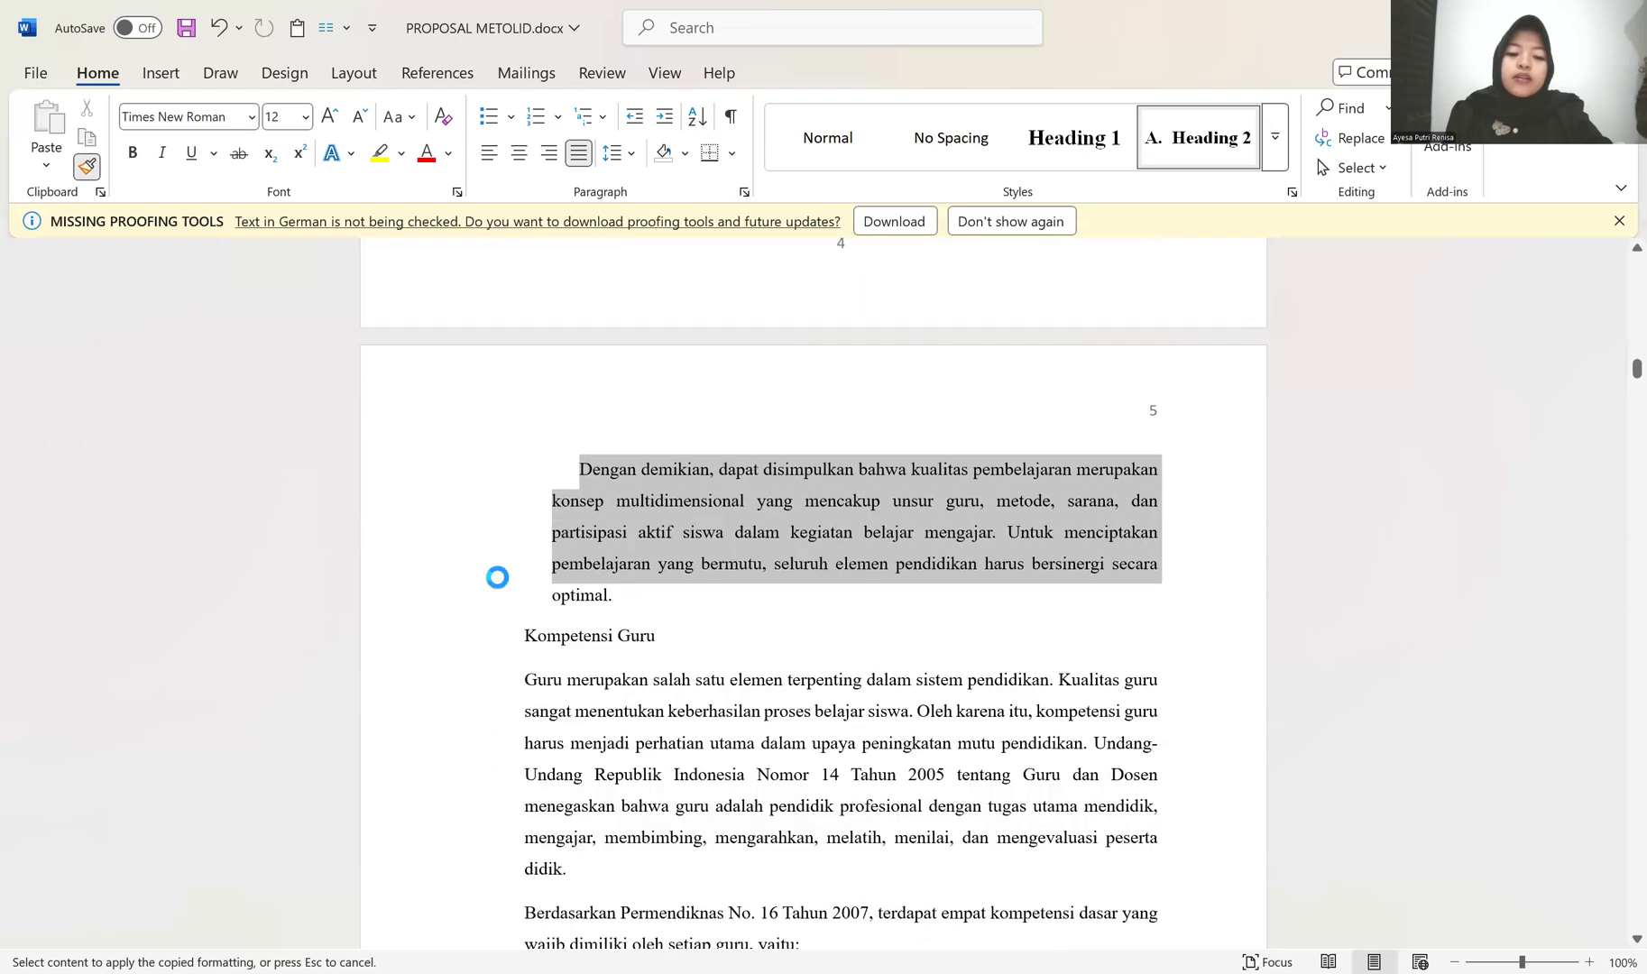
pyautogui.scroll(3, 494, 591)
pyautogui.scroll(7, 484, 611)
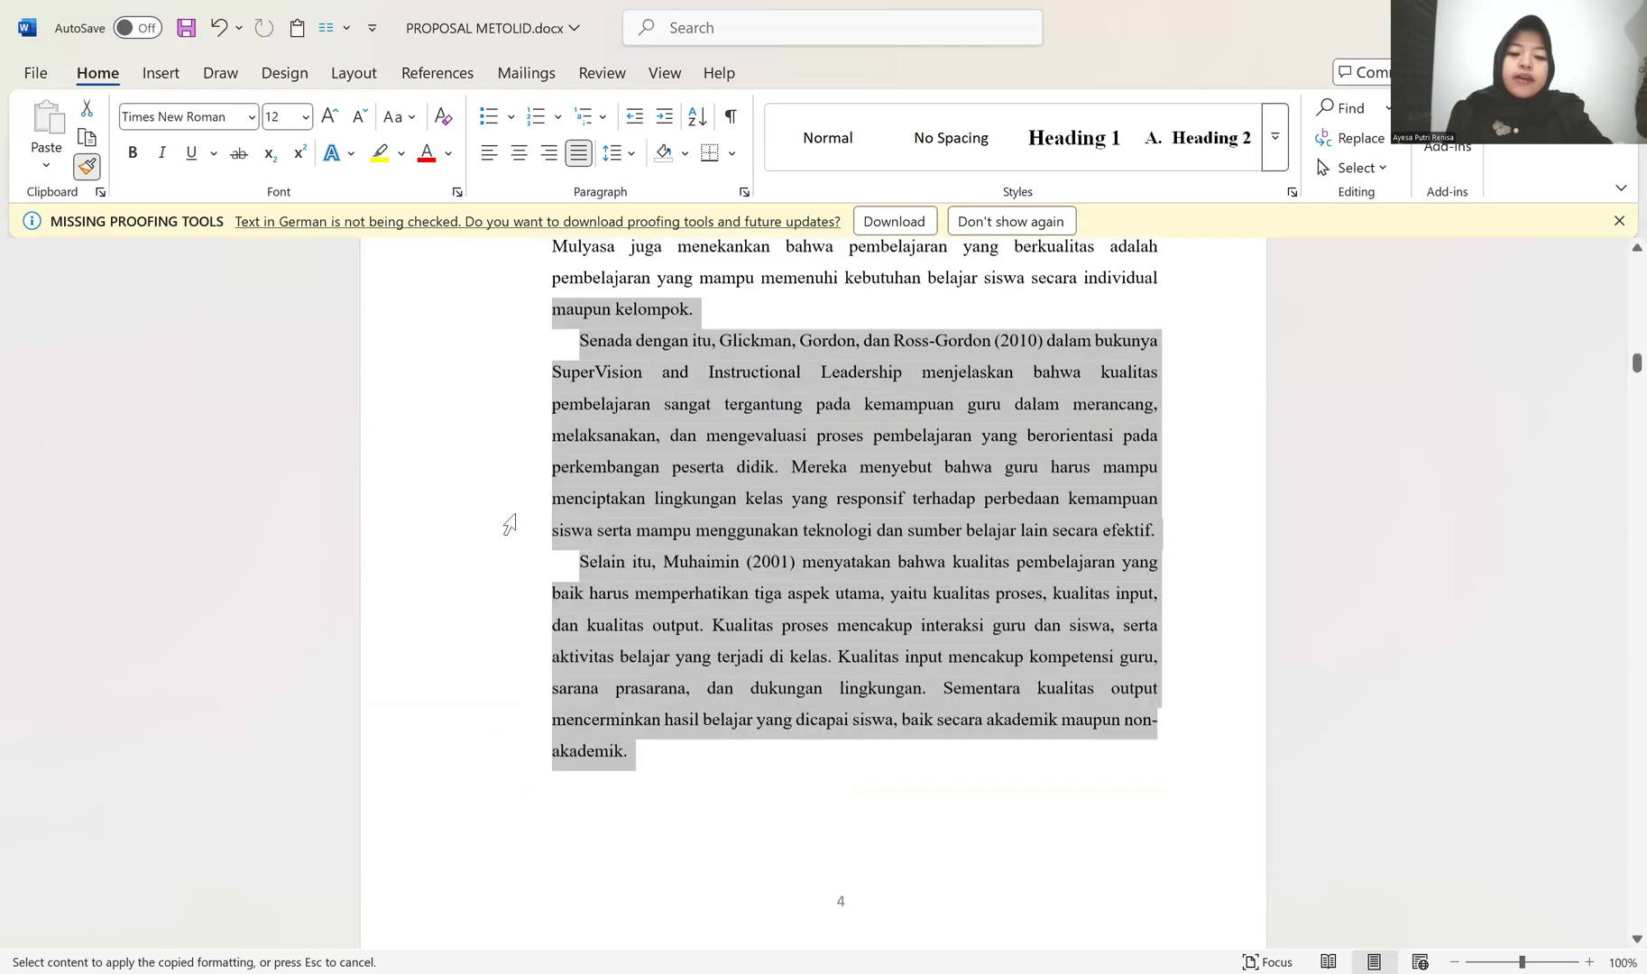
pyautogui.scroll(-12, 509, 524)
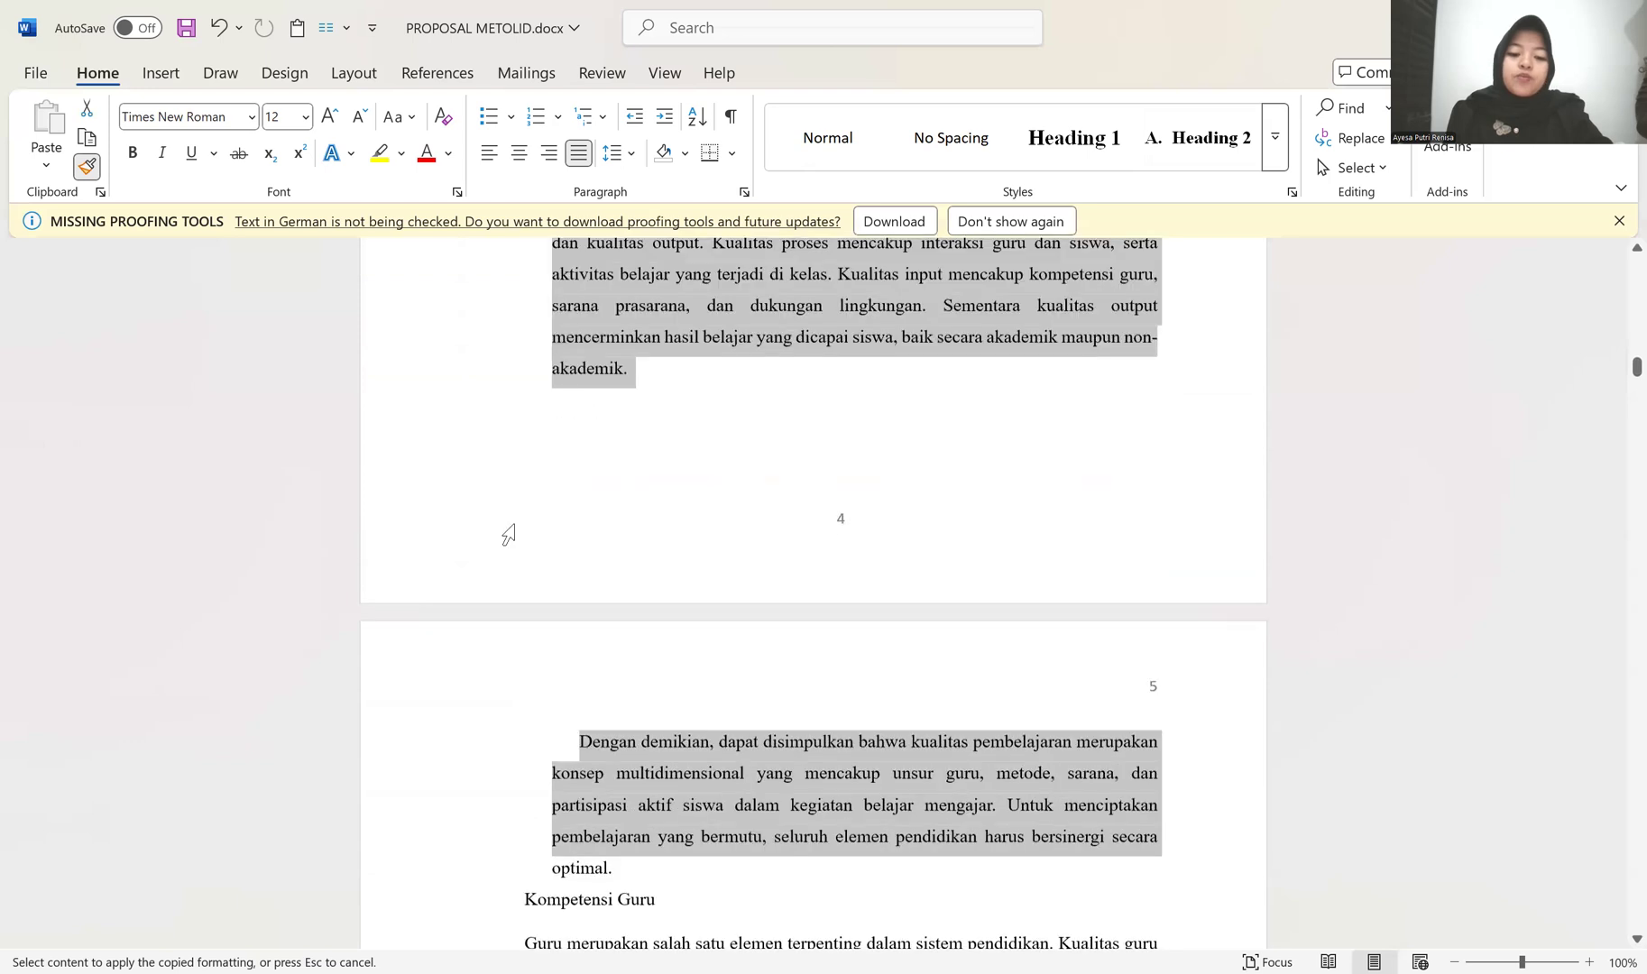
# Step: Apply the copied body formatting to the paragraphs under Kompetensi Guru, from "Guru merupakan" through "Kompetensi Sosial"
pyautogui.doubleClick(523, 585)
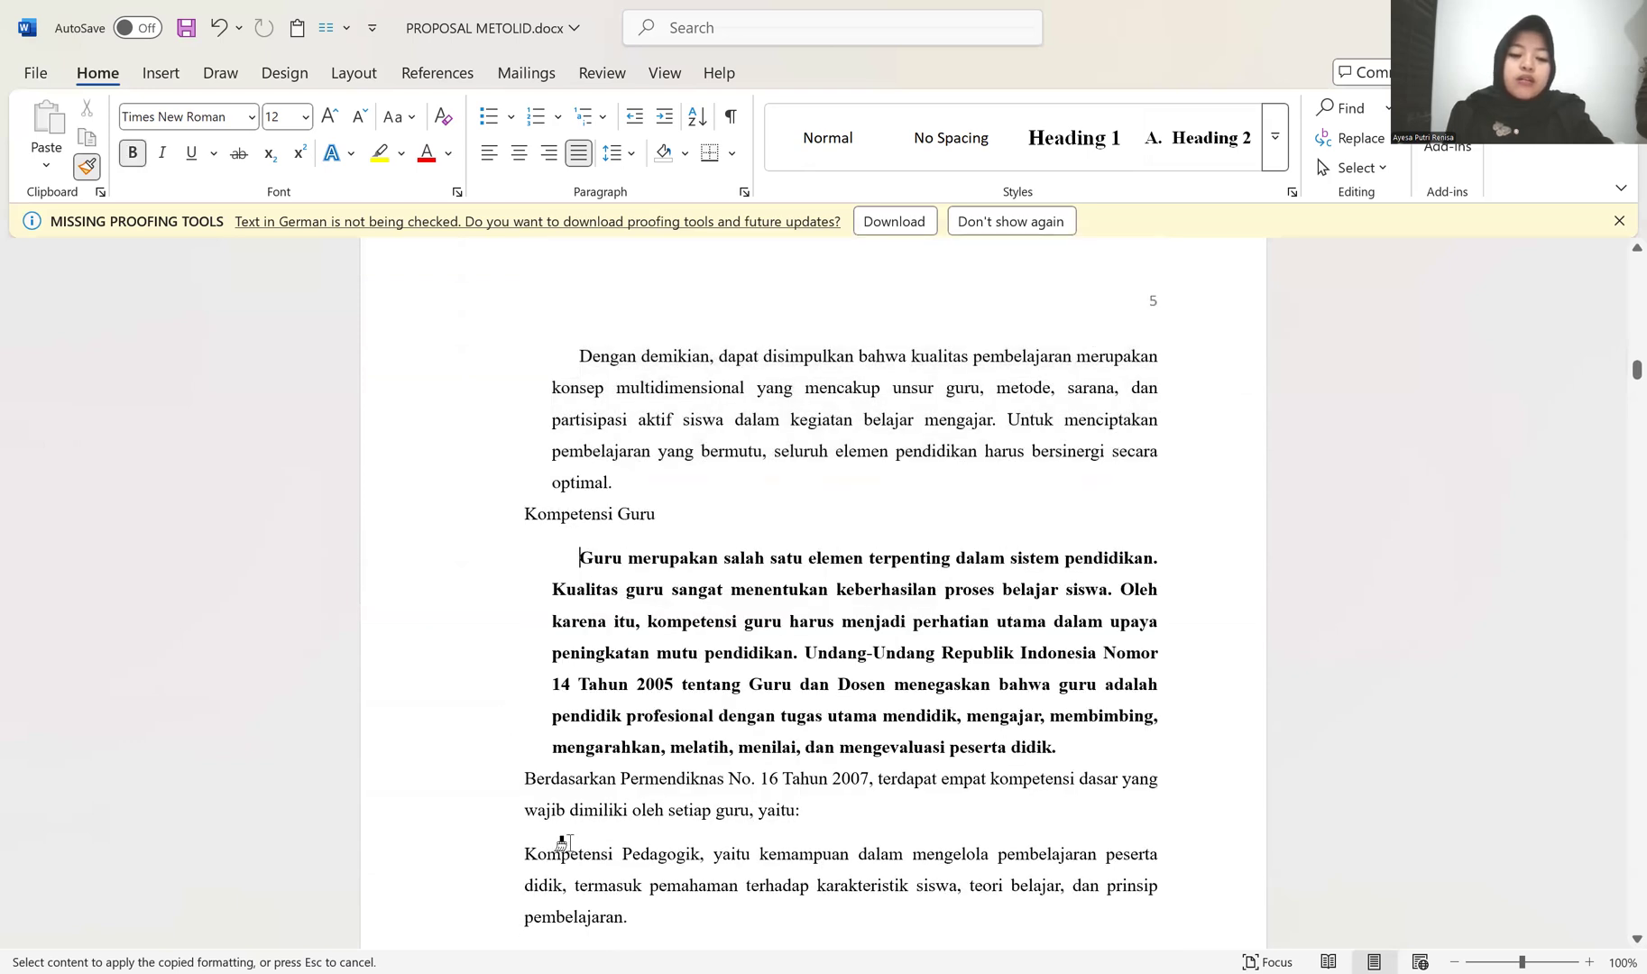
pyautogui.moveTo(444, 568)
pyautogui.mouseDown()
pyautogui.moveTo(456, 915)
pyautogui.moveTo(478, 893)
pyautogui.mouseUp()
pyautogui.scroll(-1, 521, 656)
pyautogui.scroll(-1, 471, 775)
# Step: Try to apply the copied body formatting to the paragraphs following "Kompetensi Sosial", undoing that application
pyautogui.moveTo(470, 774)
pyautogui.mouseDown()
pyautogui.moveTo(471, 880)
pyautogui.moveTo(499, 749)
pyautogui.moveTo(506, 897)
pyautogui.mouseUp()
pyautogui.scroll(-3, 499, 735)
pyautogui.scroll(10, 471, 606)
pyautogui.scroll(9, 467, 622)
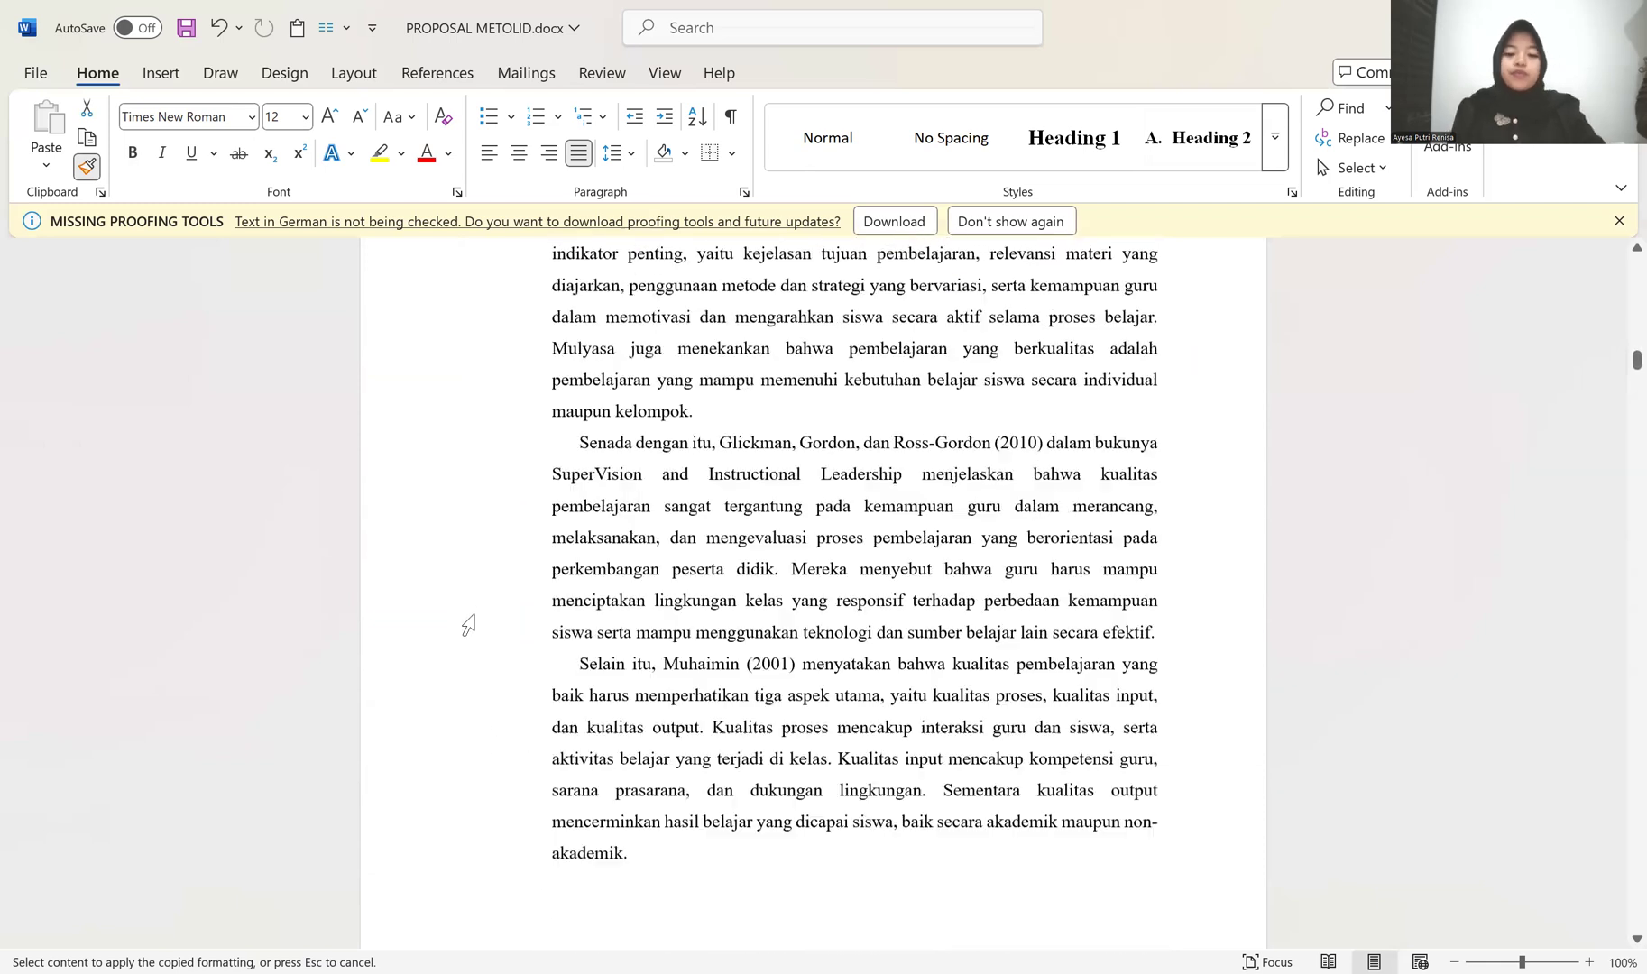
pyautogui.scroll(-3, 467, 629)
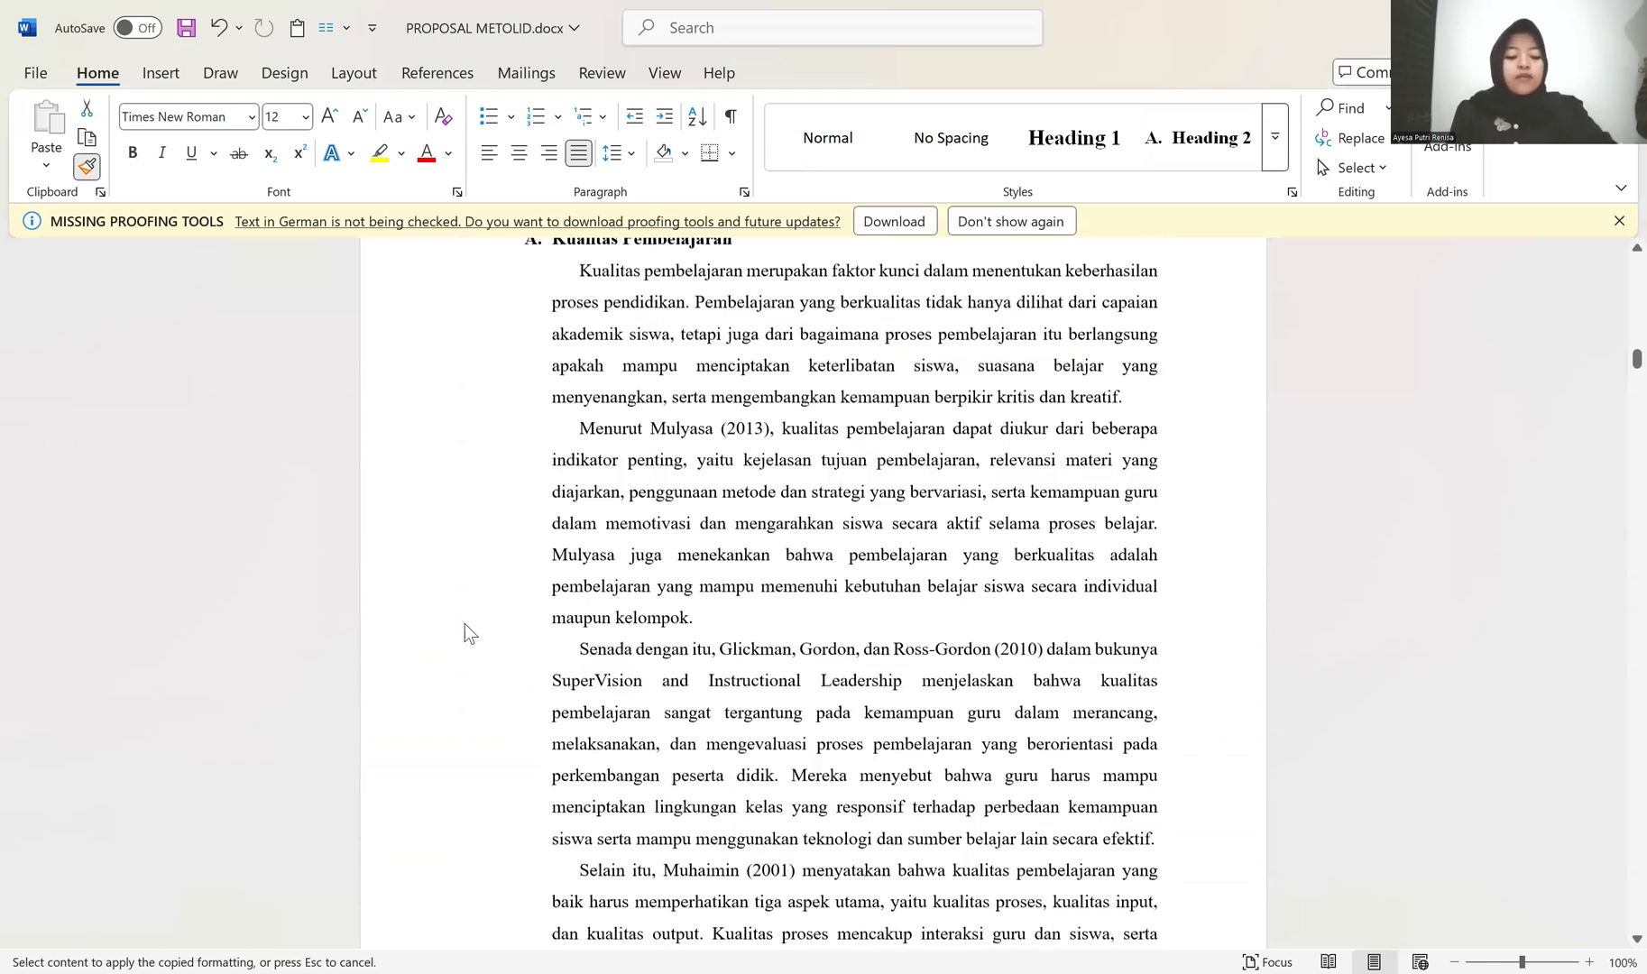
pyautogui.scroll(-10, 464, 622)
pyautogui.hotkey('ctrl', 'z')
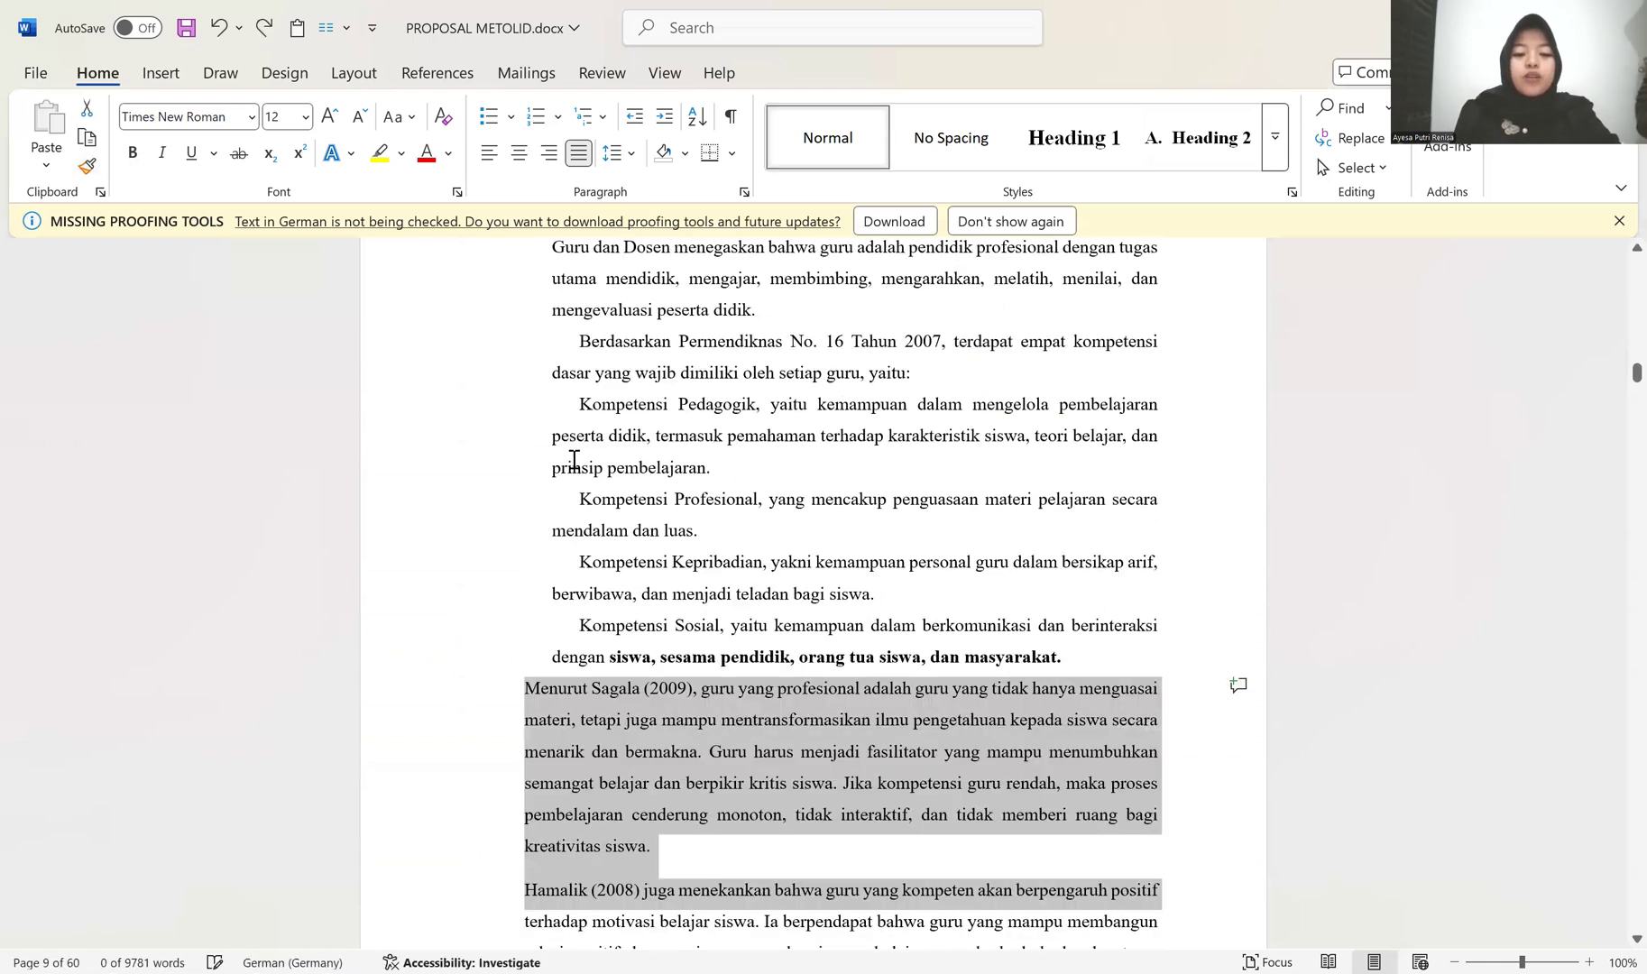
# Step: Apply the Heading 2 style to the Kompetensi Guru line in BAB II
pyautogui.scroll(5, 628, 370)
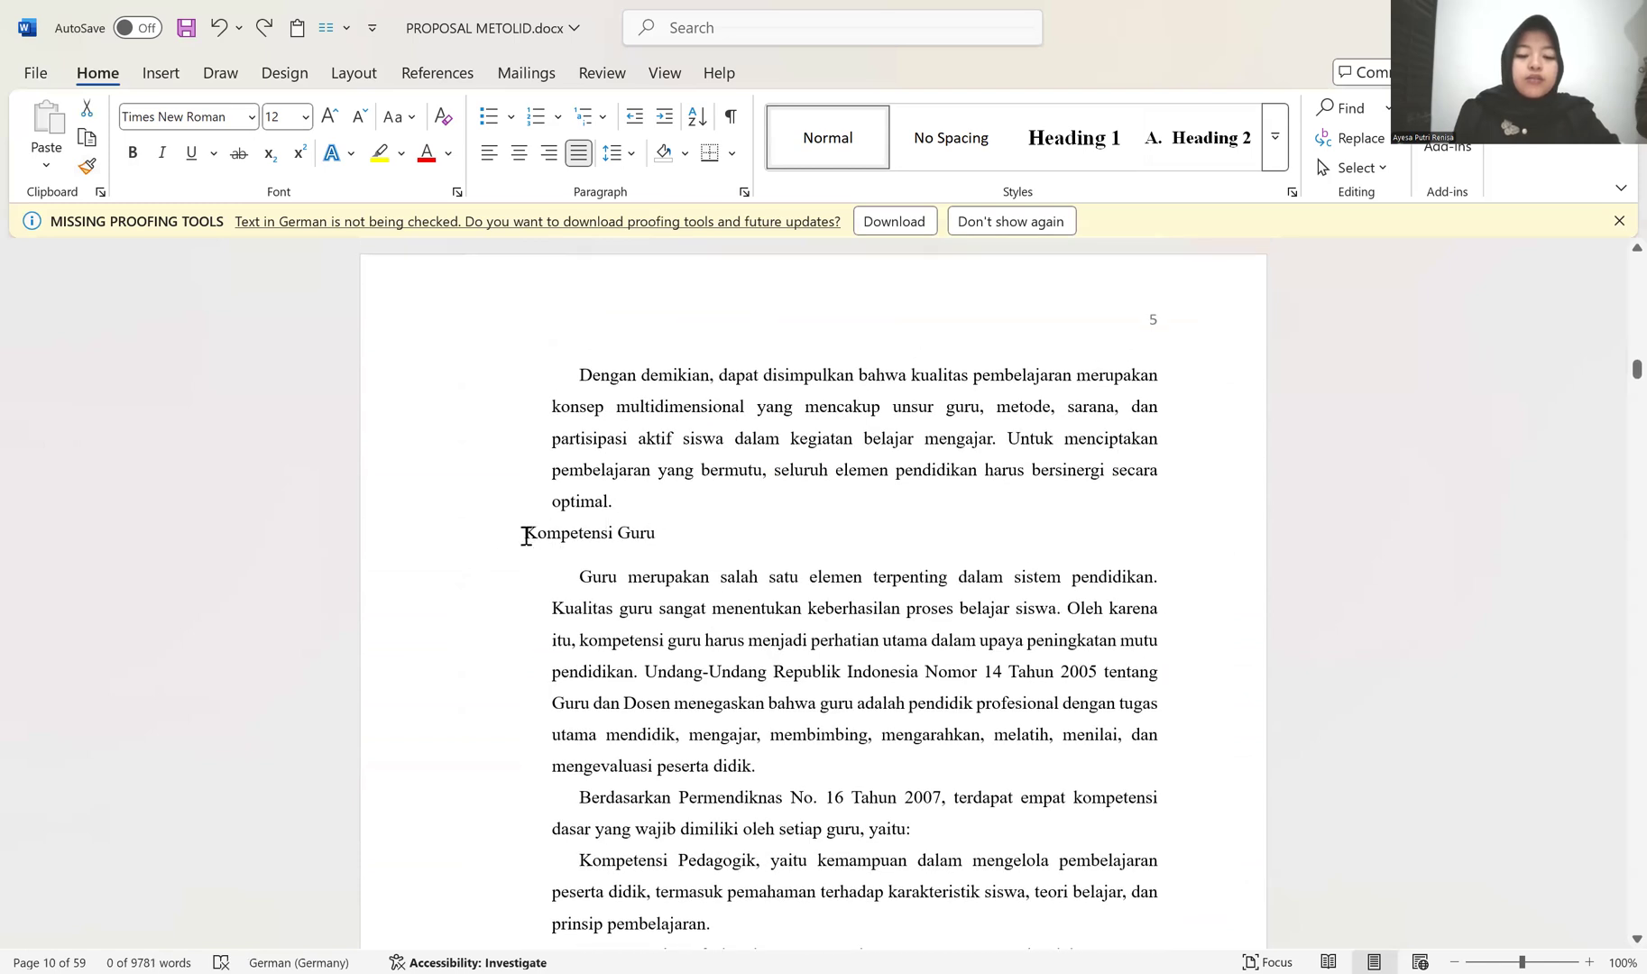
pyautogui.click(1222, 131)
pyautogui.scroll(-2, 740, 454)
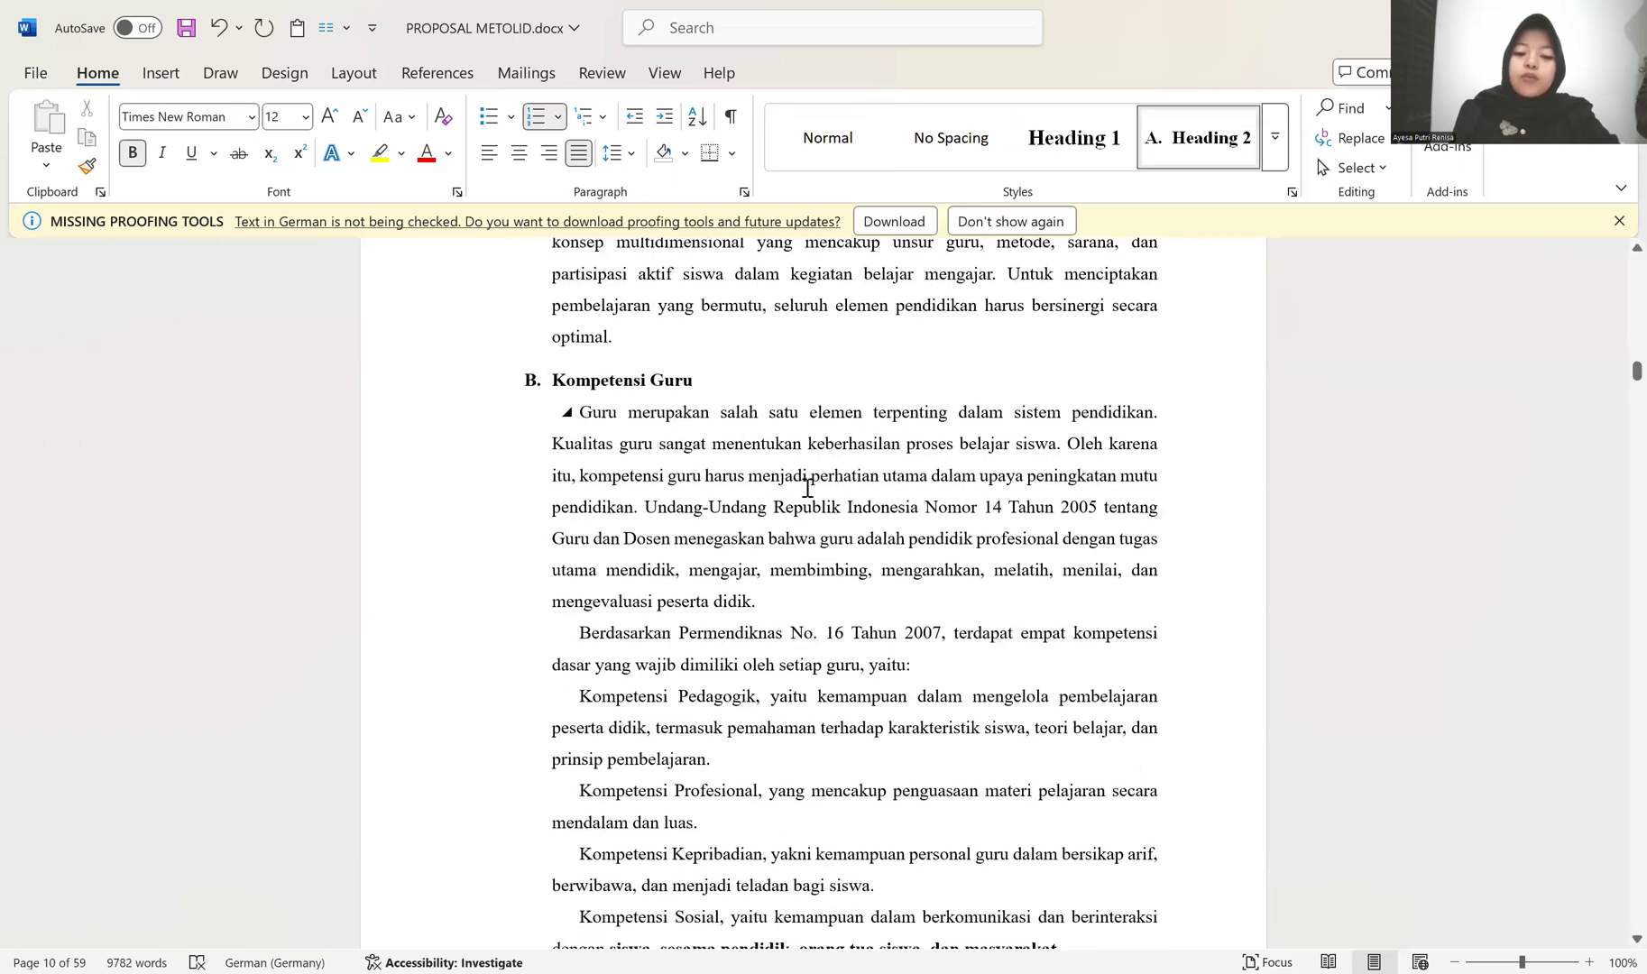
pyautogui.scroll(-3, 586, 640)
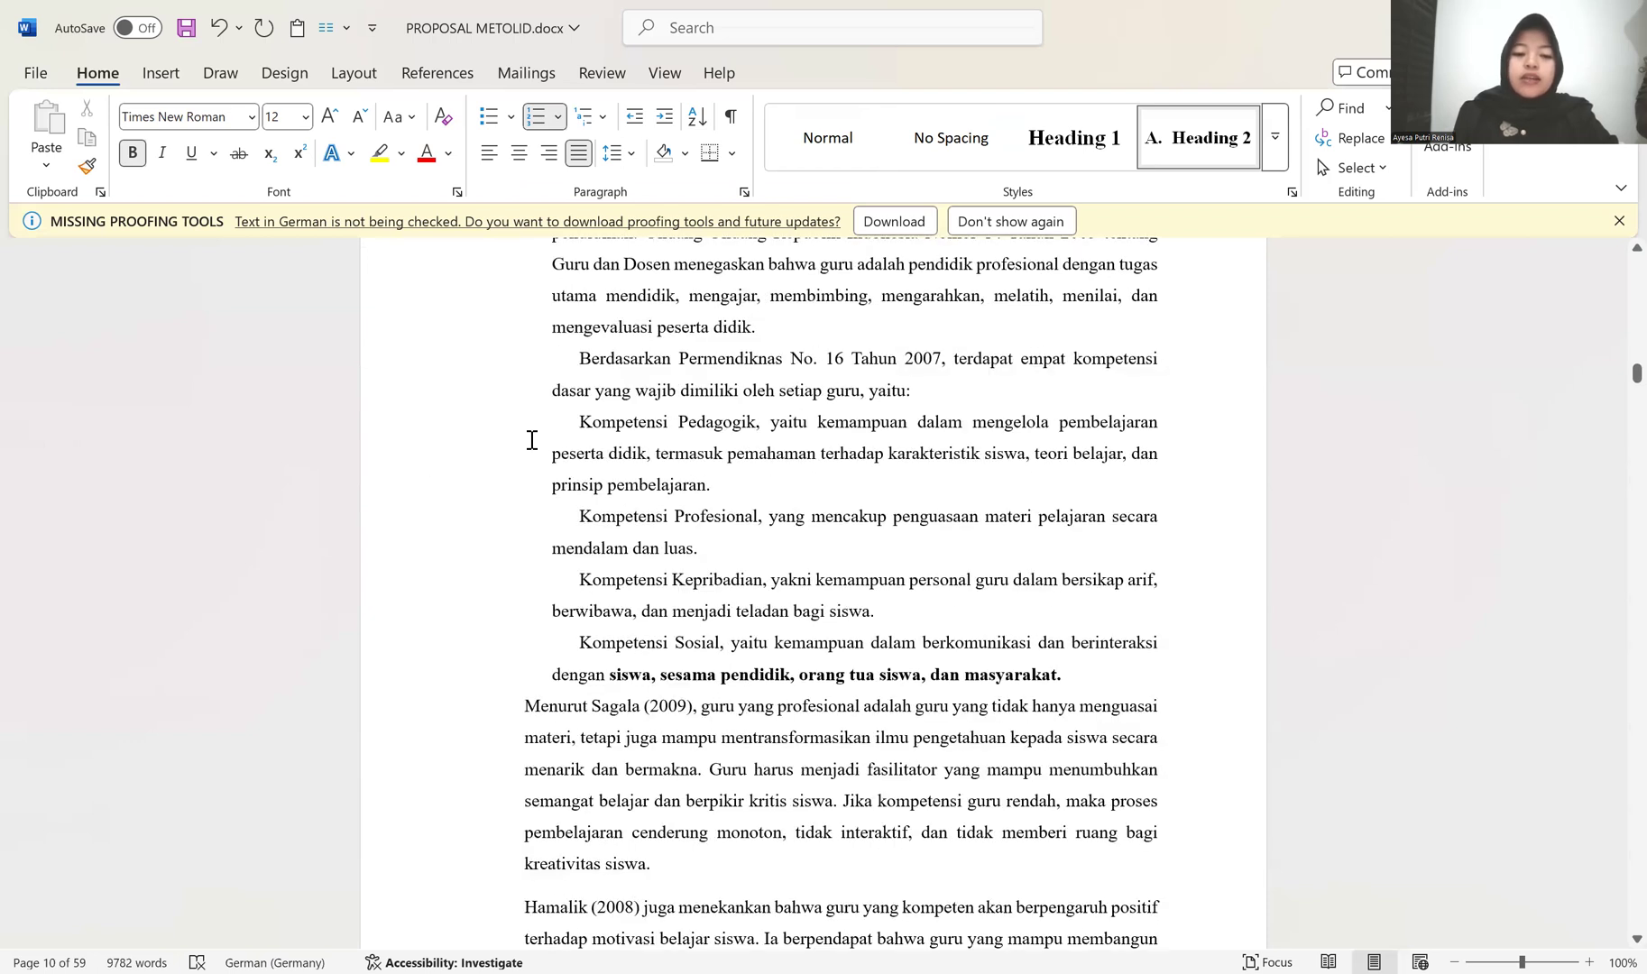
pyautogui.click(578, 426)
pyautogui.write('1.')
pyautogui.scroll(-1, 625, 451)
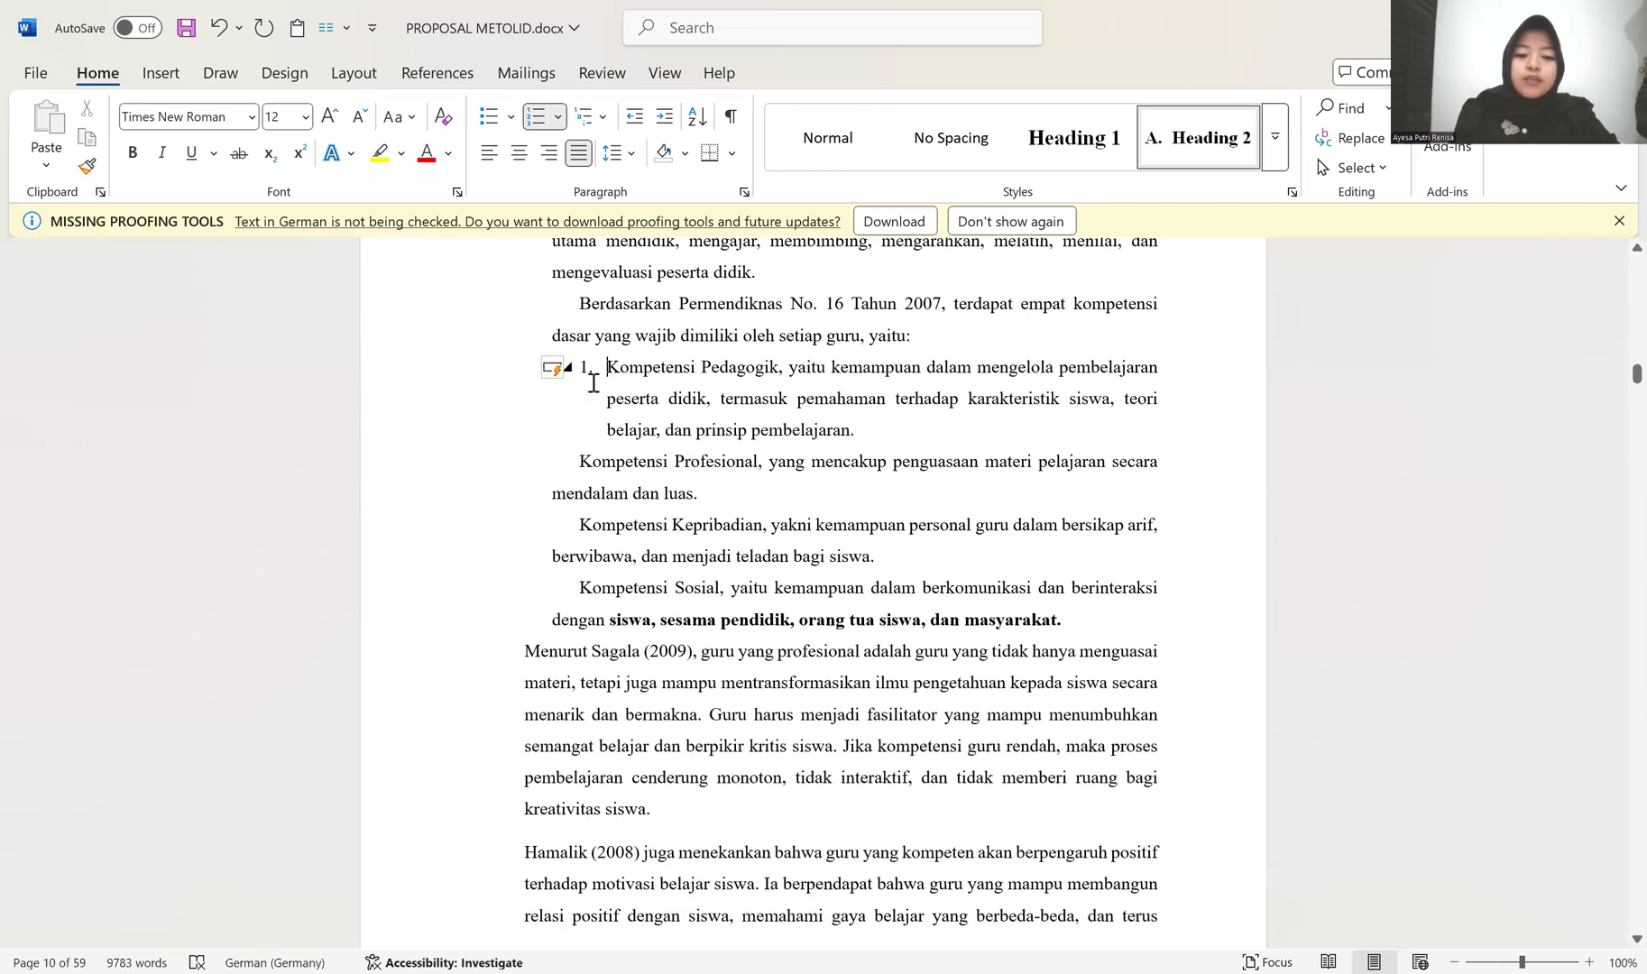
pyautogui.hotkey('ctrl', 'z')
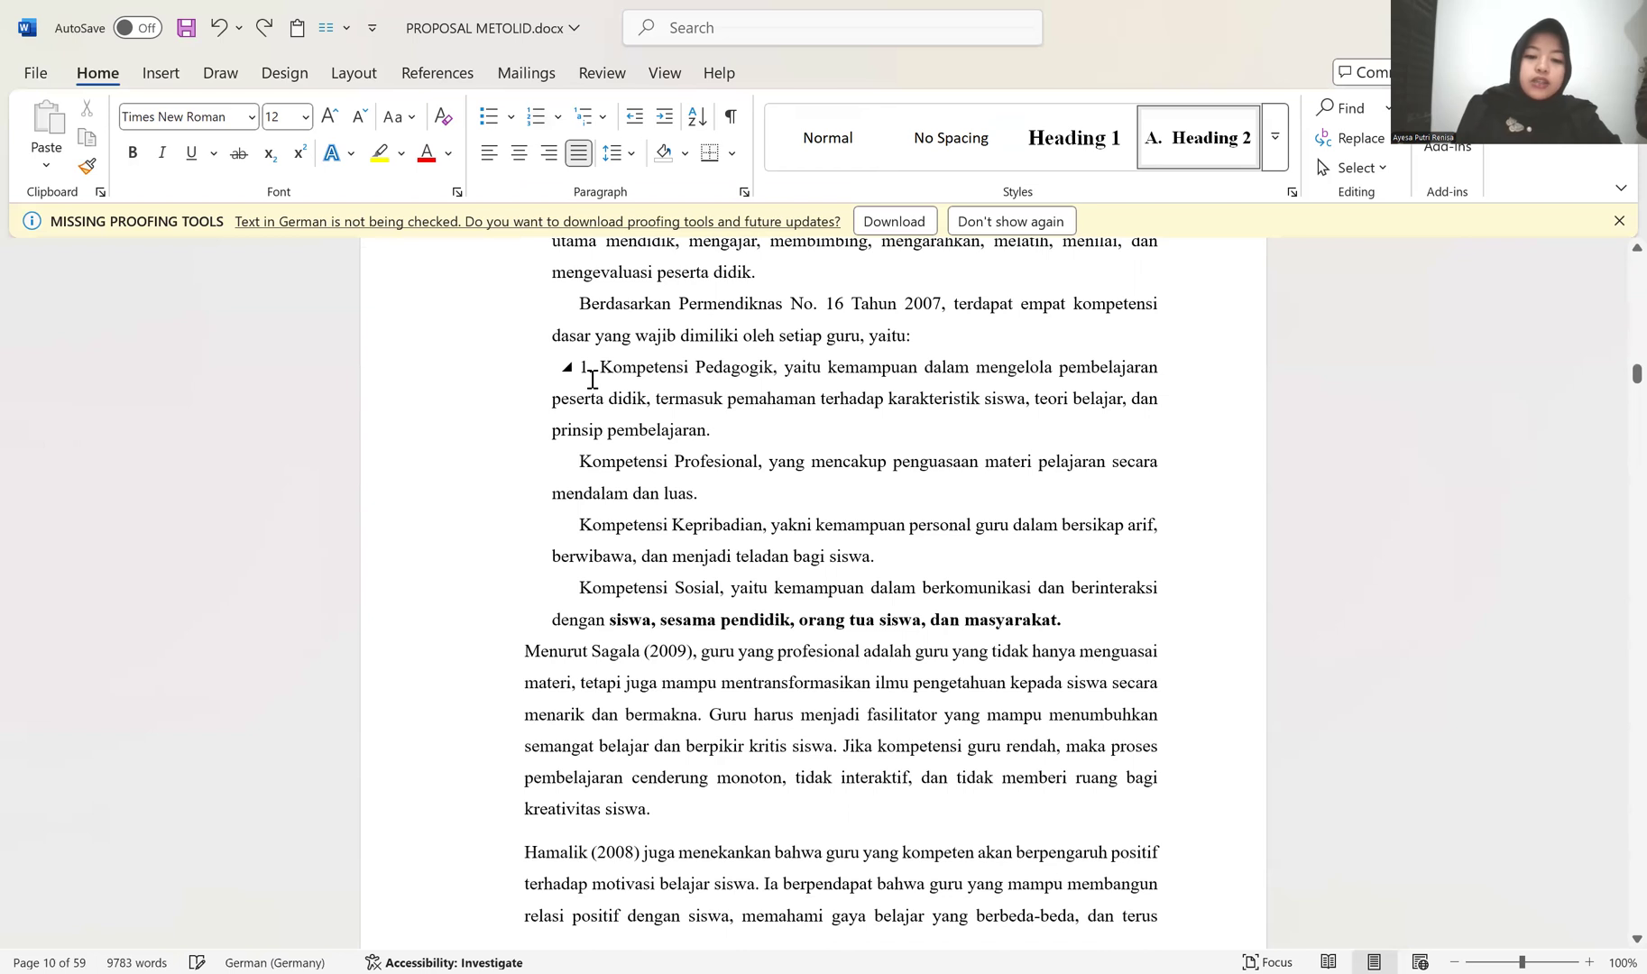
pyautogui.hotkey('ctrl', 'z')
# Step: Number the Kompetensi Pedagogik paragraph 1 without a first-line indent and copy its non-bold formatting onto the Profesional, Kepribadian and Sosial paragraphs
pyautogui.press('BackSpace')
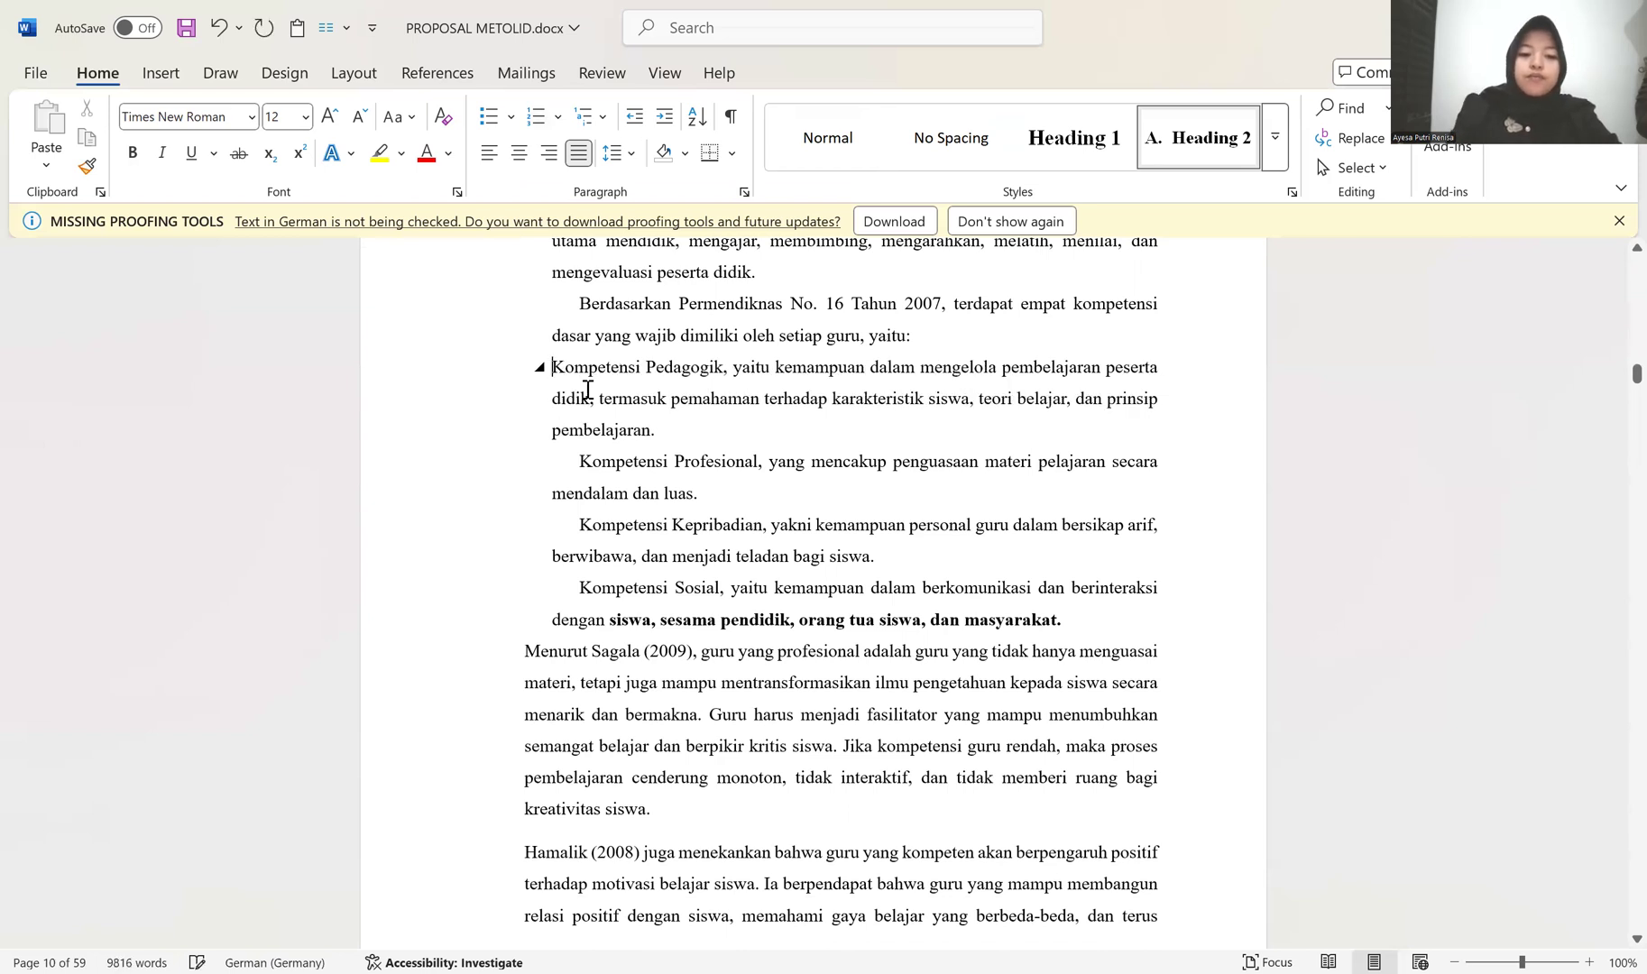
pyautogui.write('1.')
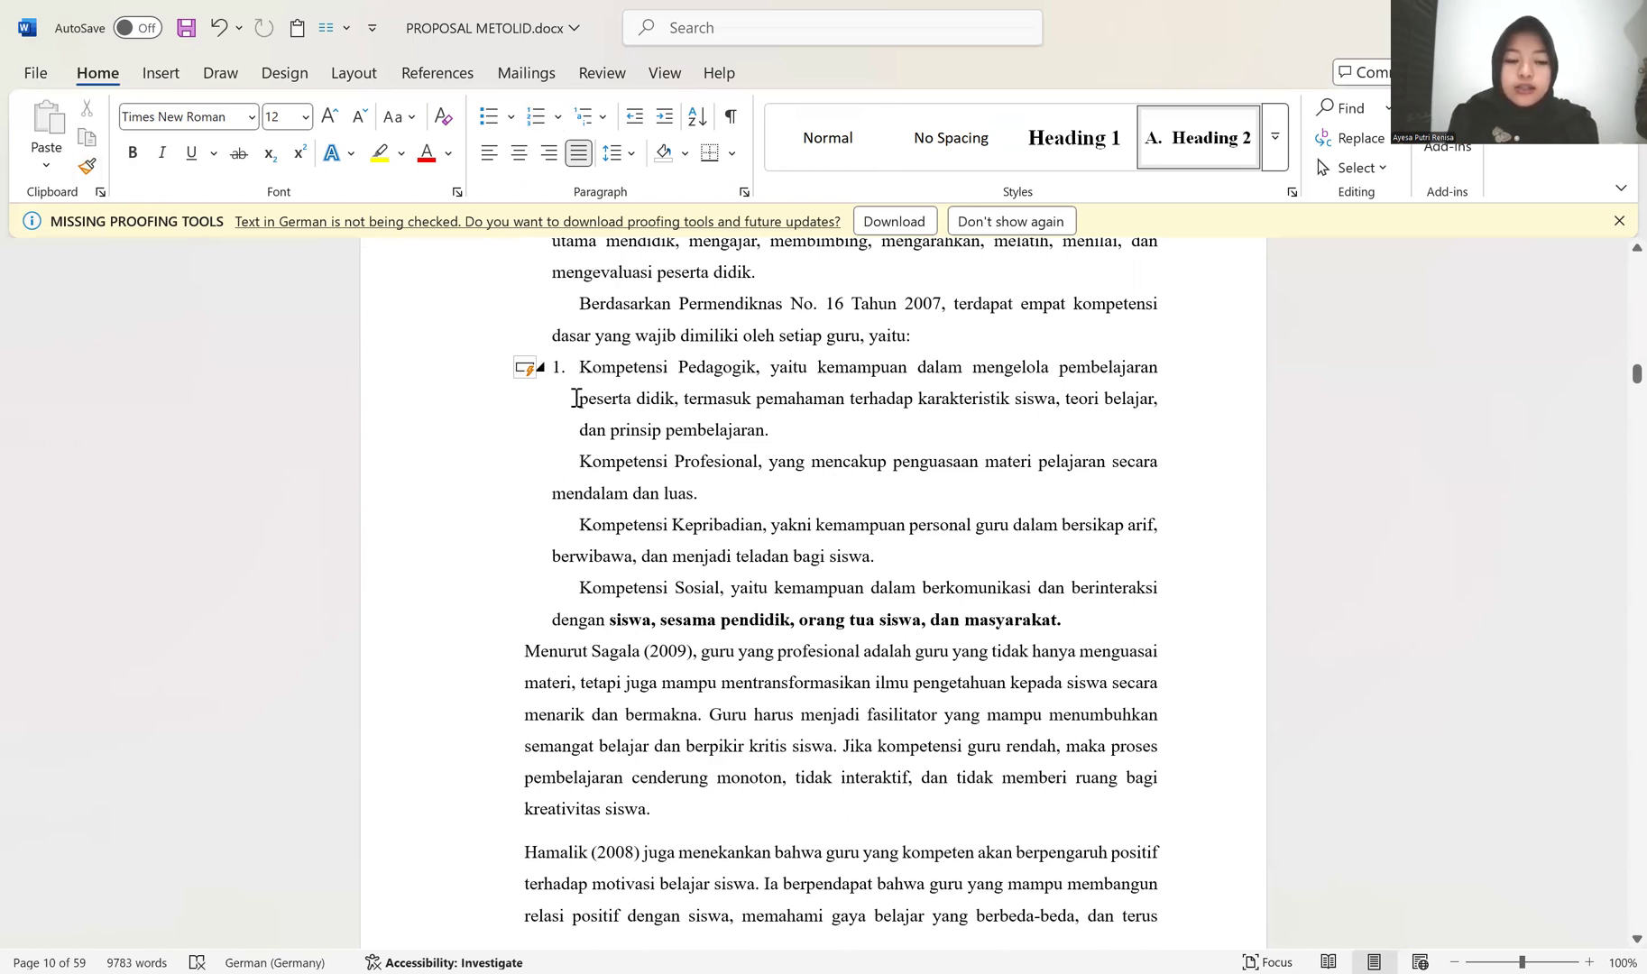
pyautogui.click(86, 166)
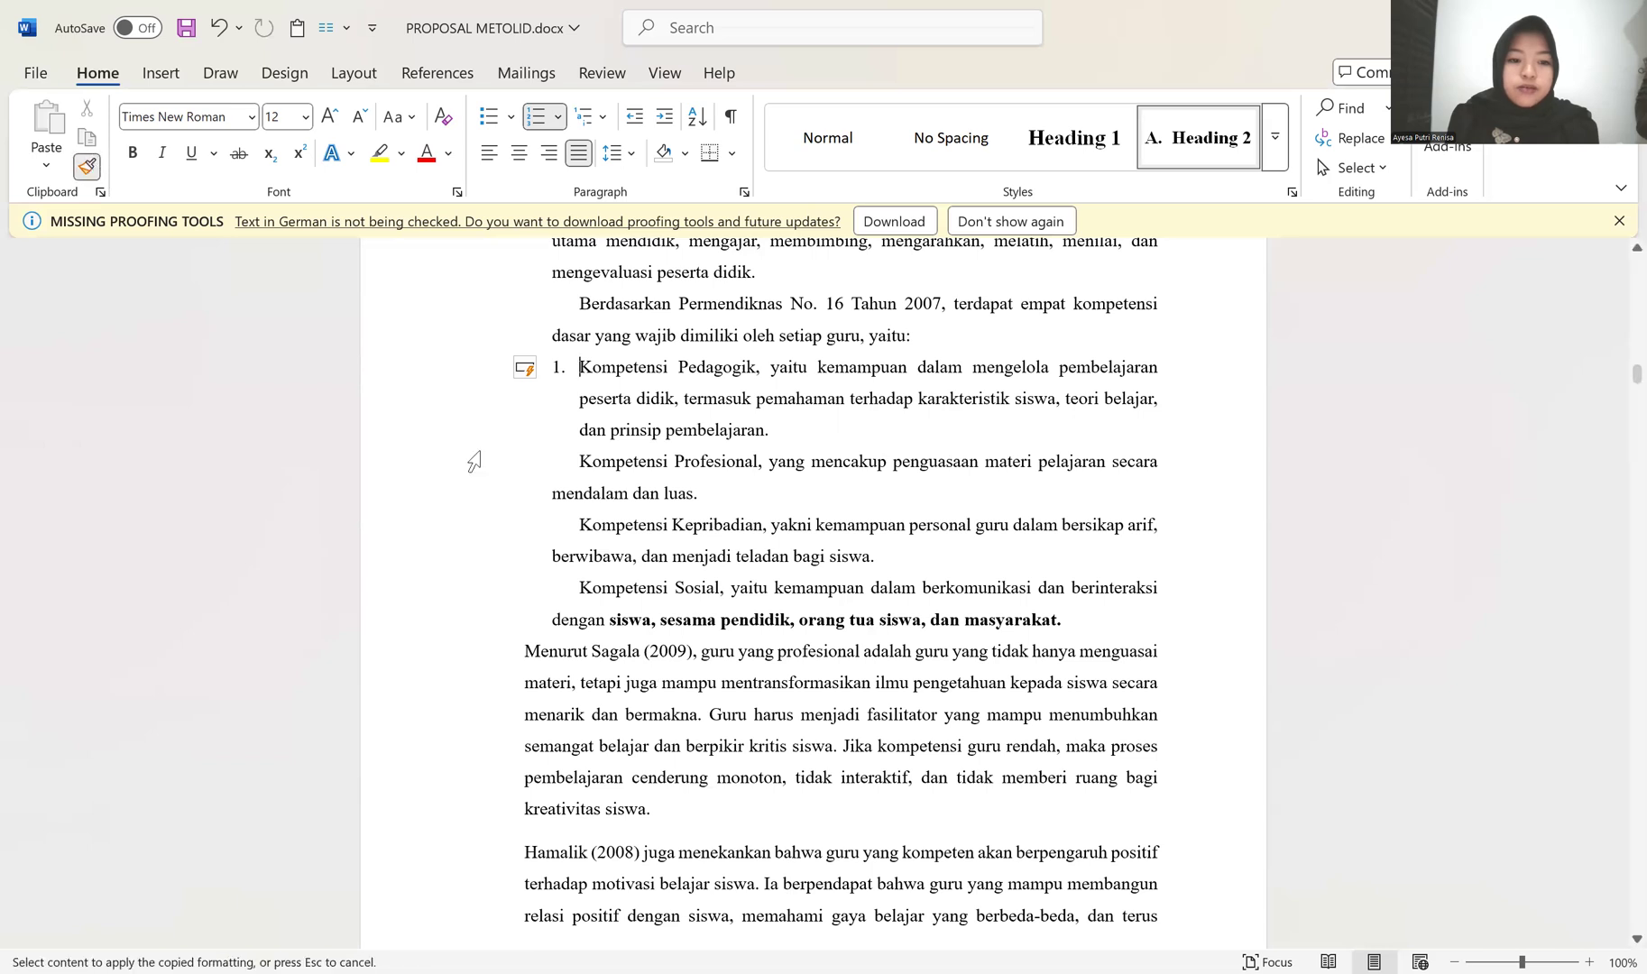
pyautogui.click(575, 462)
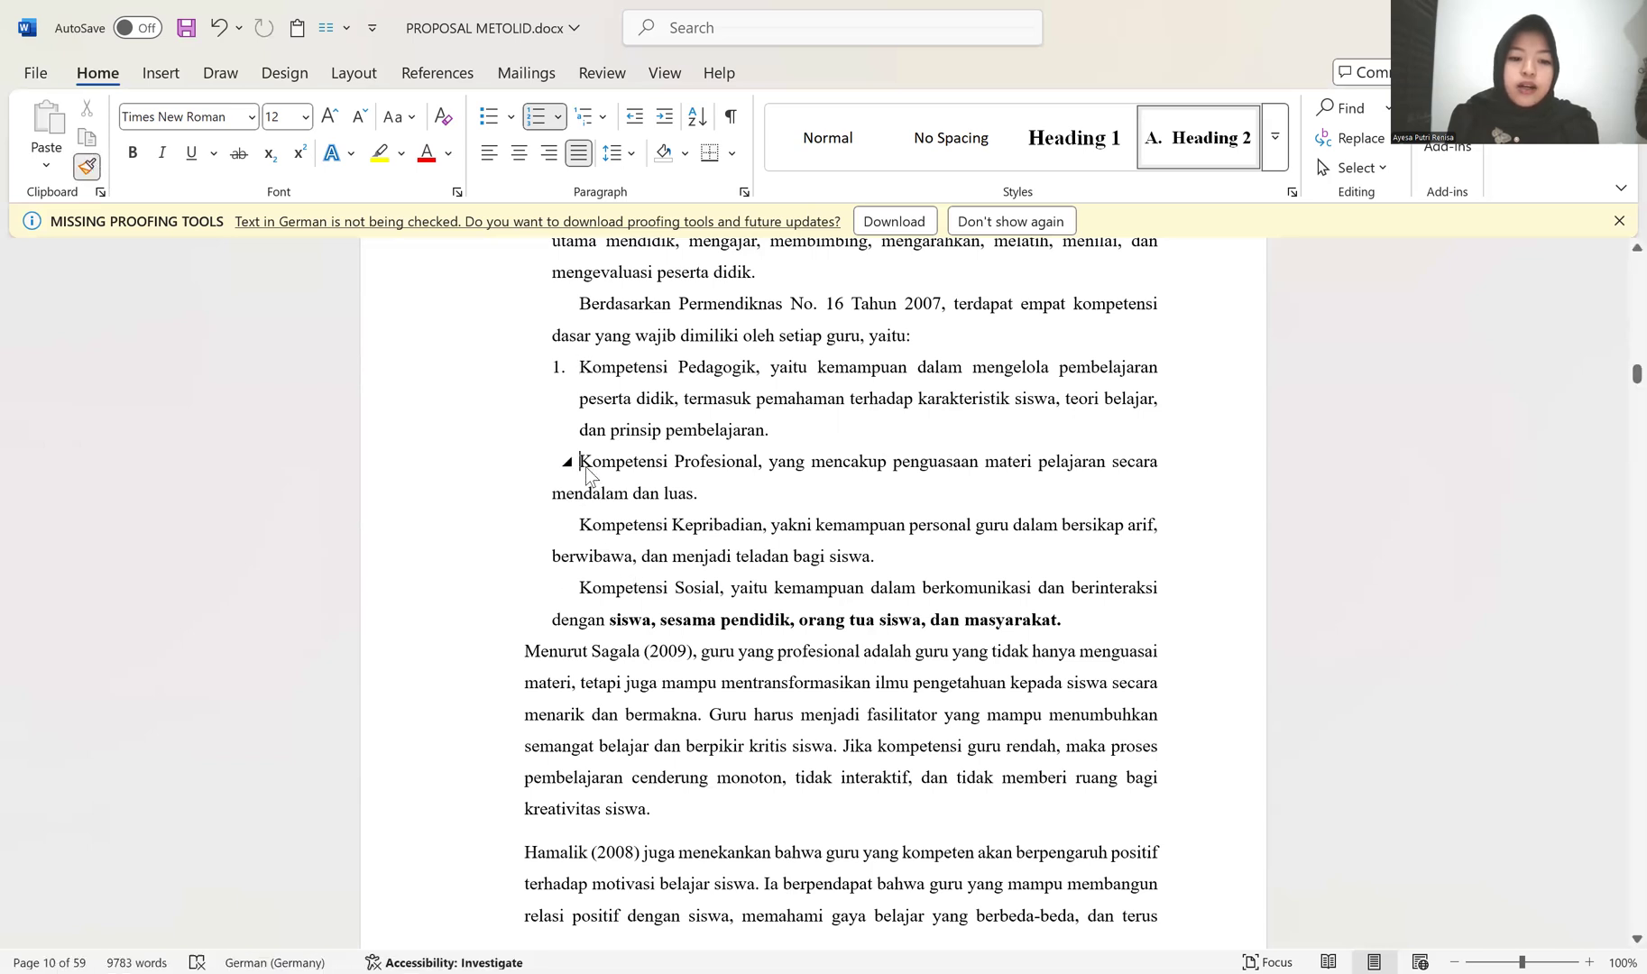
pyautogui.click(90, 168)
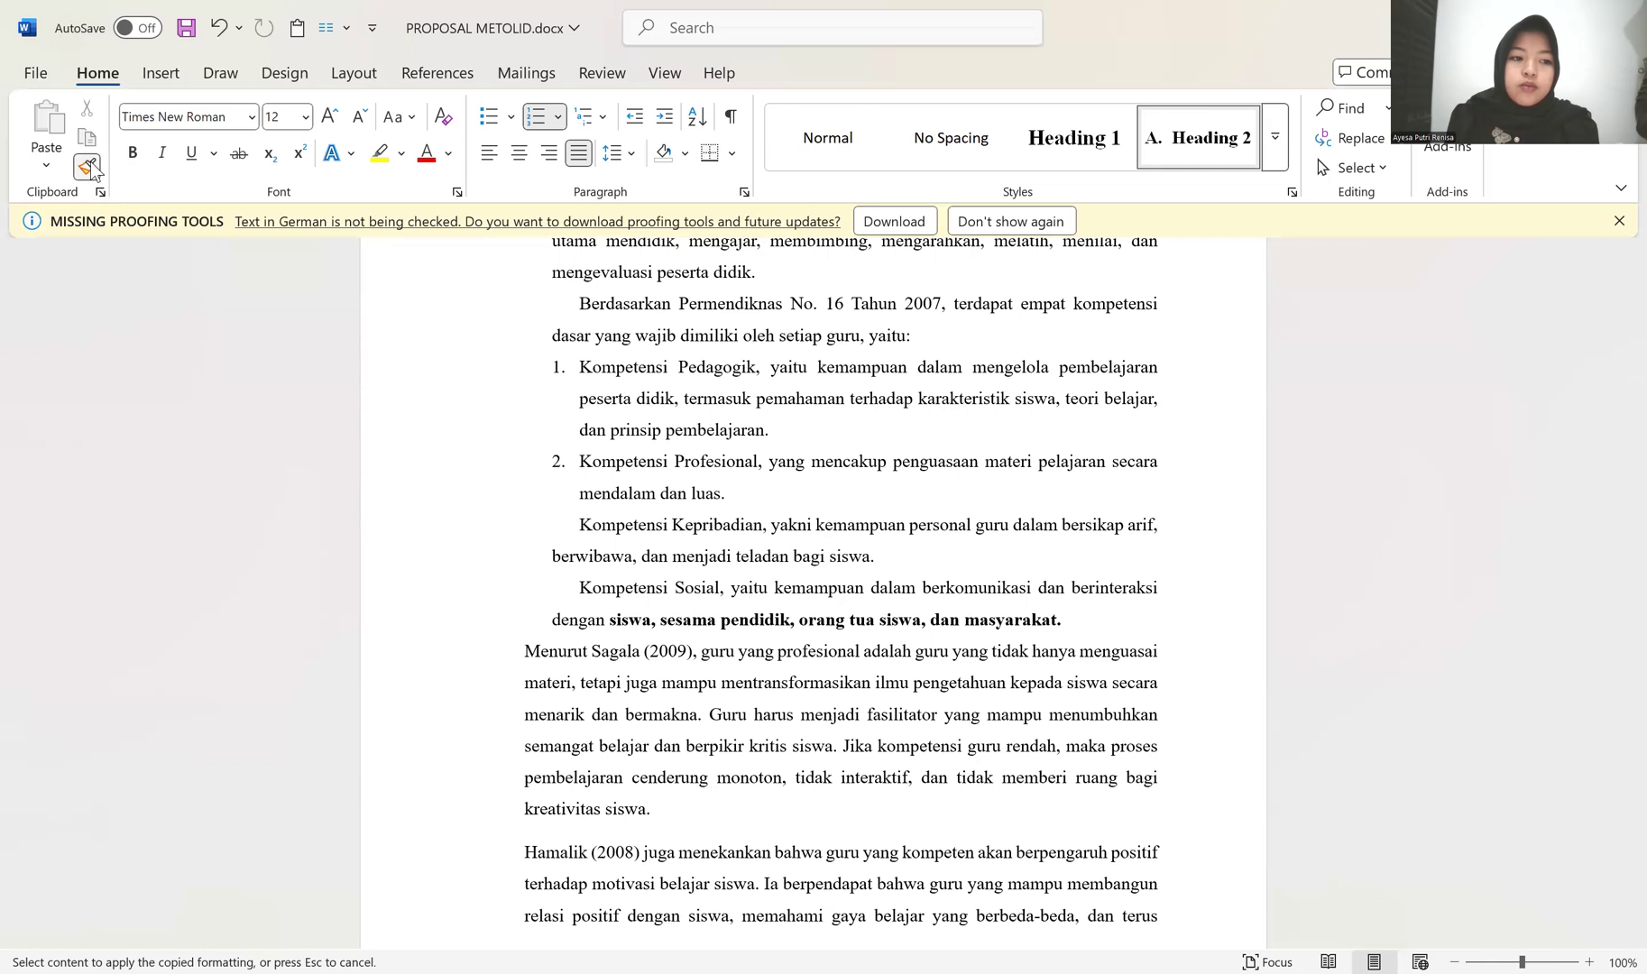
pyautogui.click(580, 527)
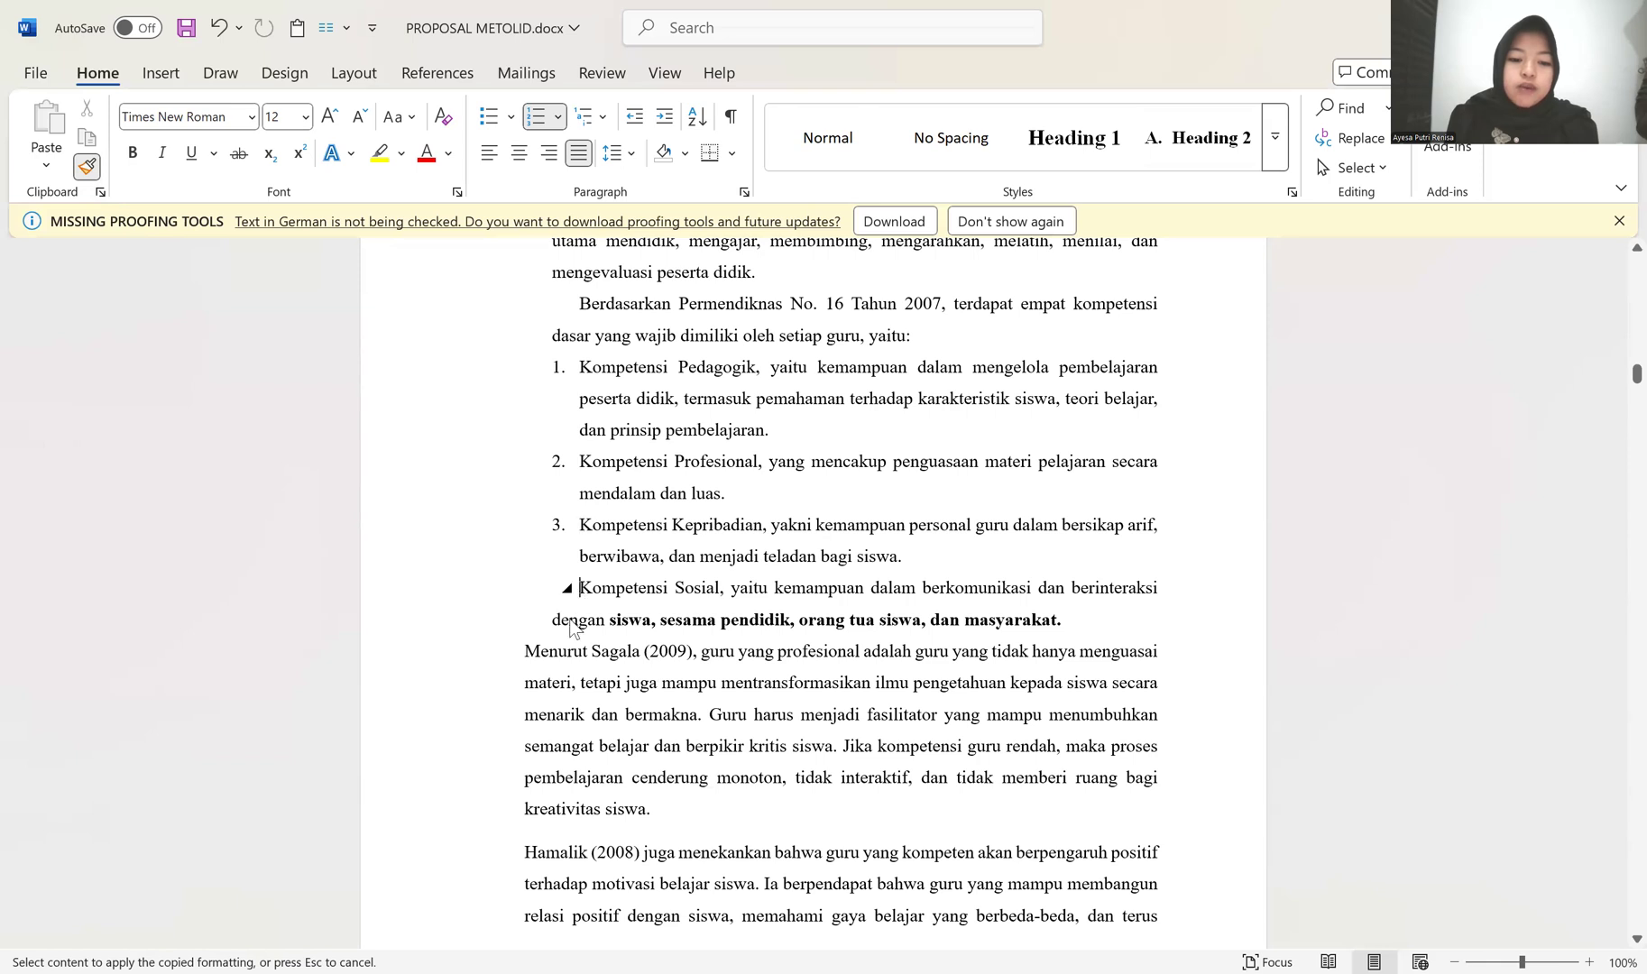
pyautogui.click(574, 589)
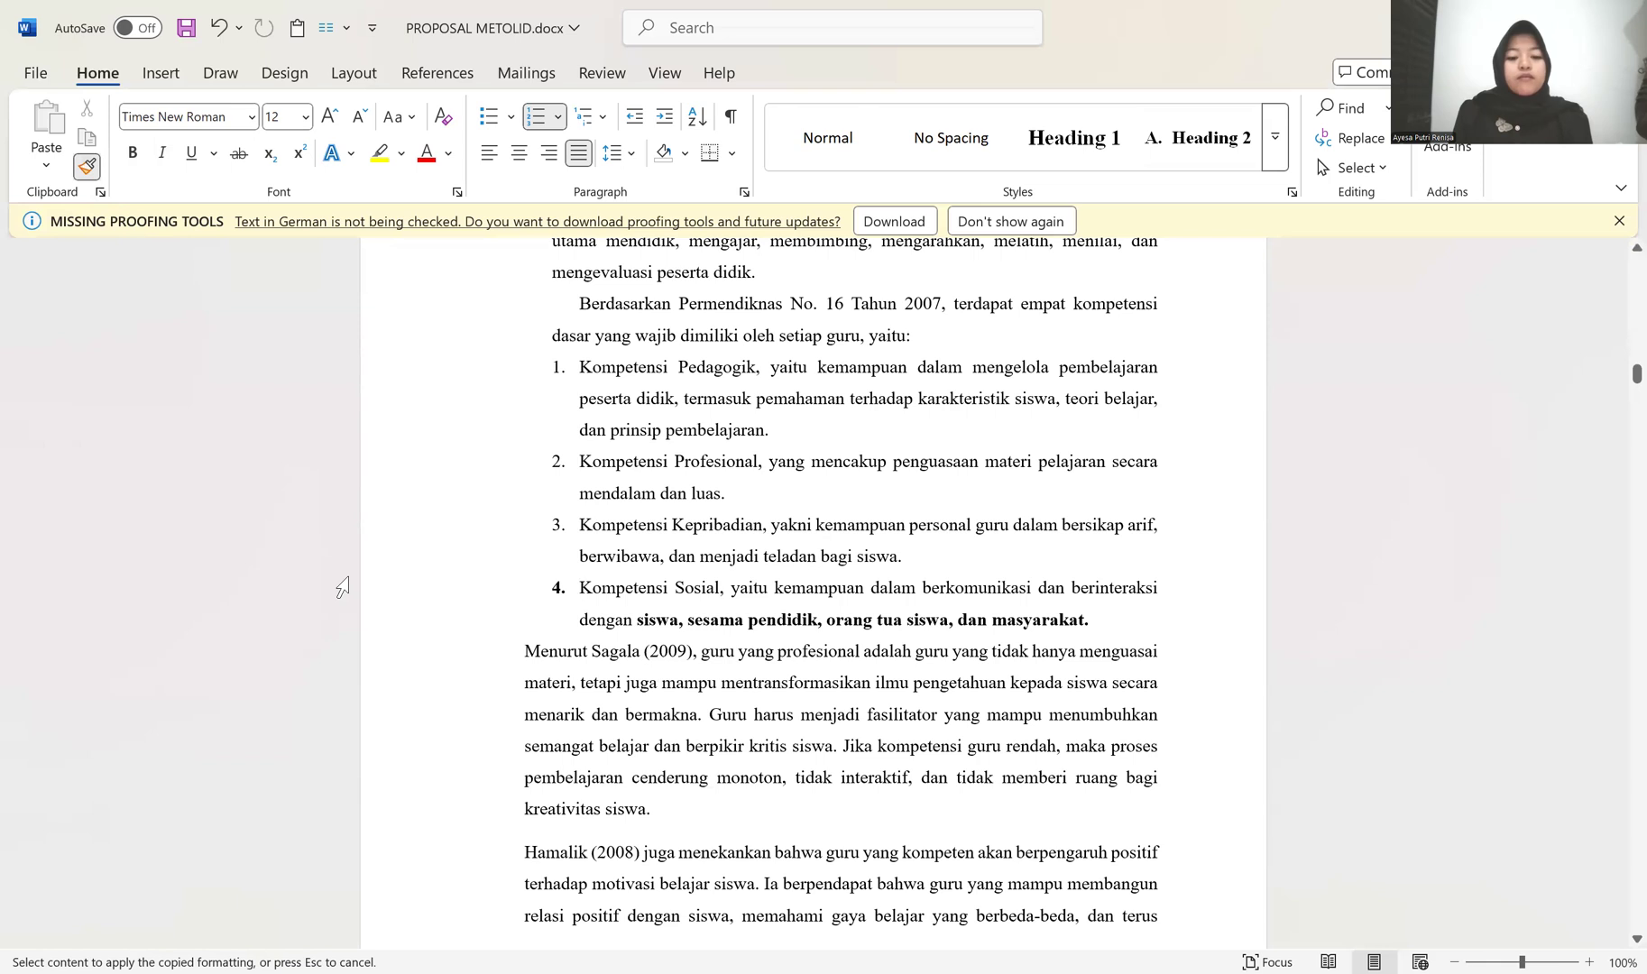
pyautogui.click(414, 628)
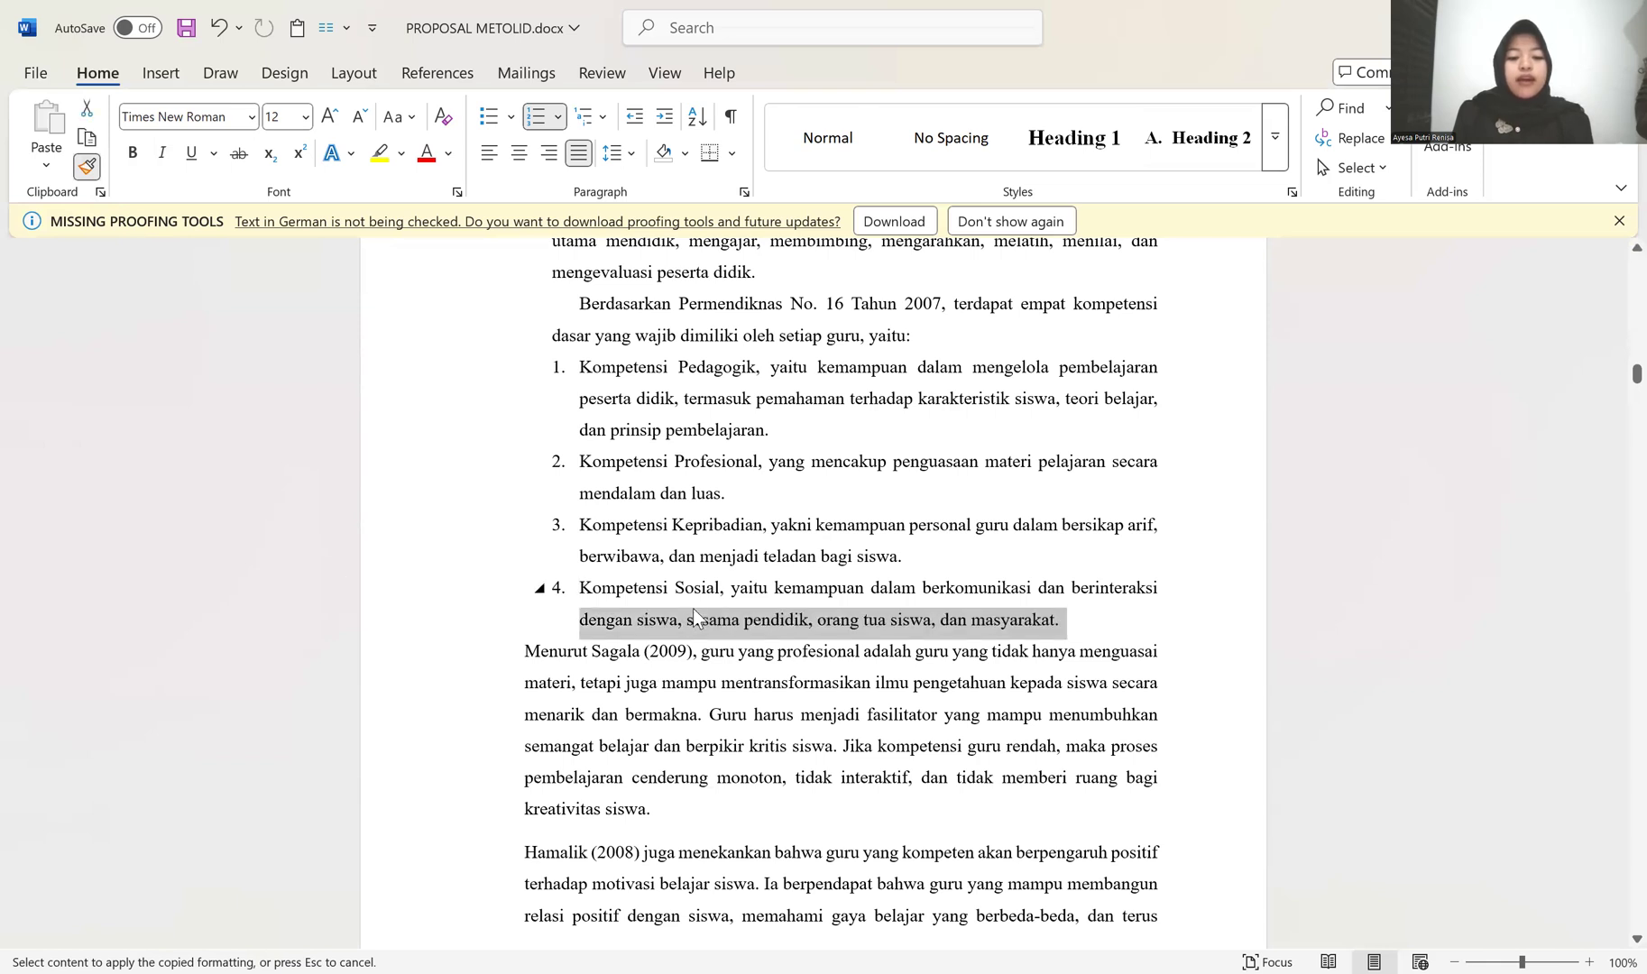
pyautogui.click(87, 166)
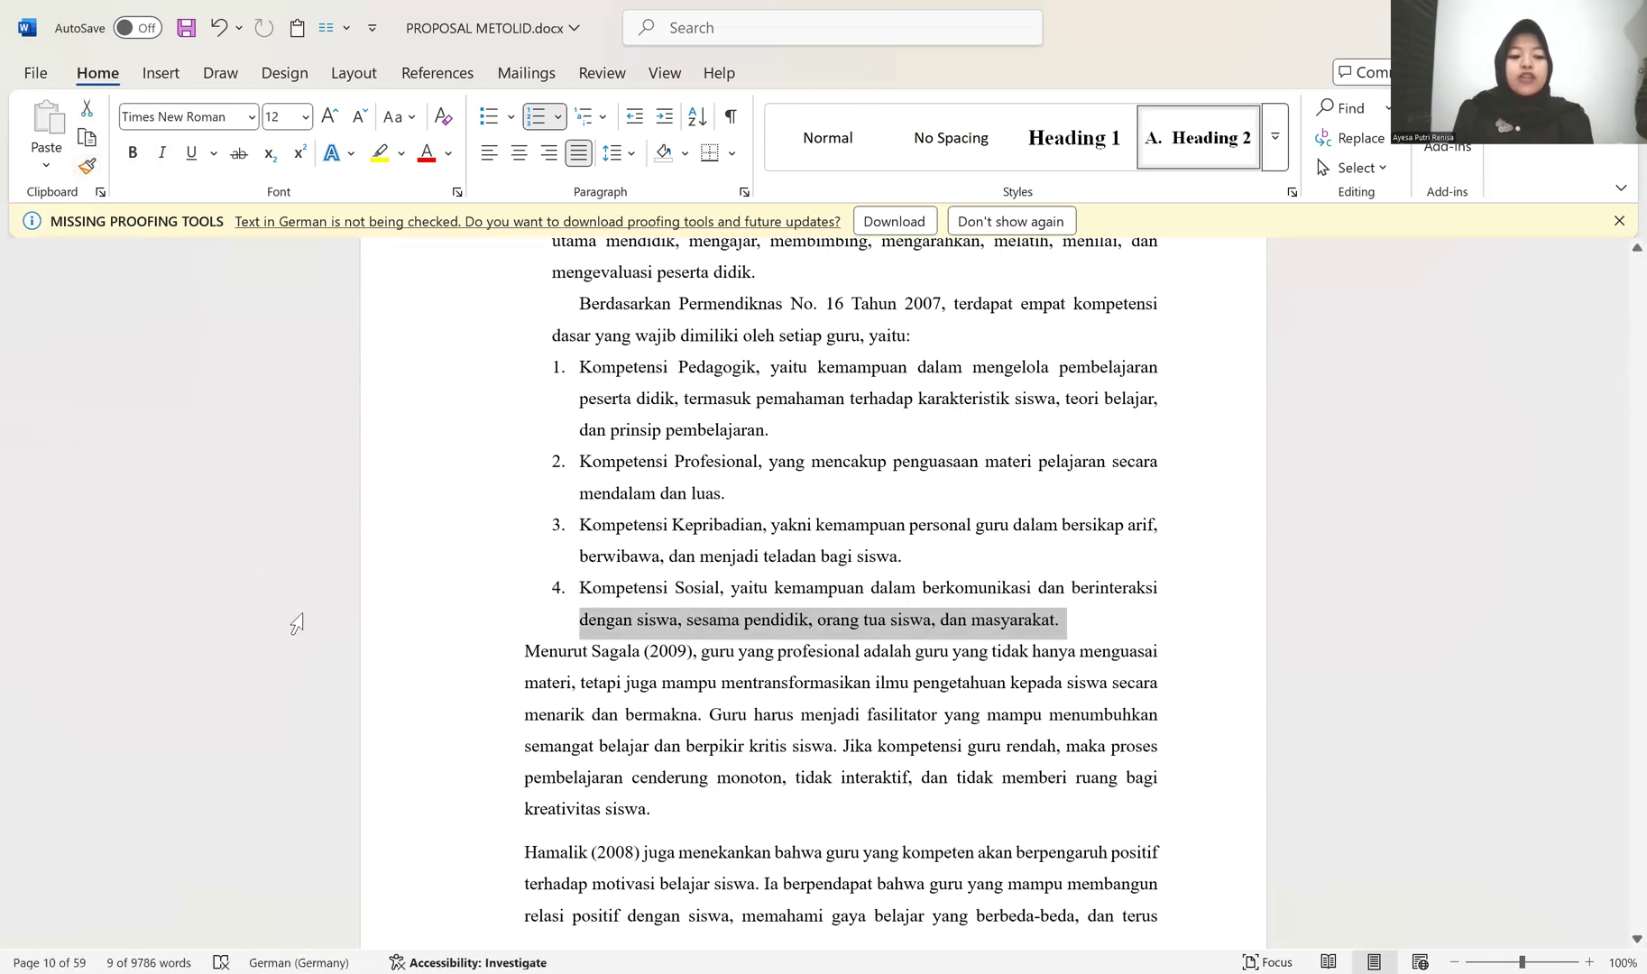
pyautogui.click(530, 653)
pyautogui.press('BackSpace')
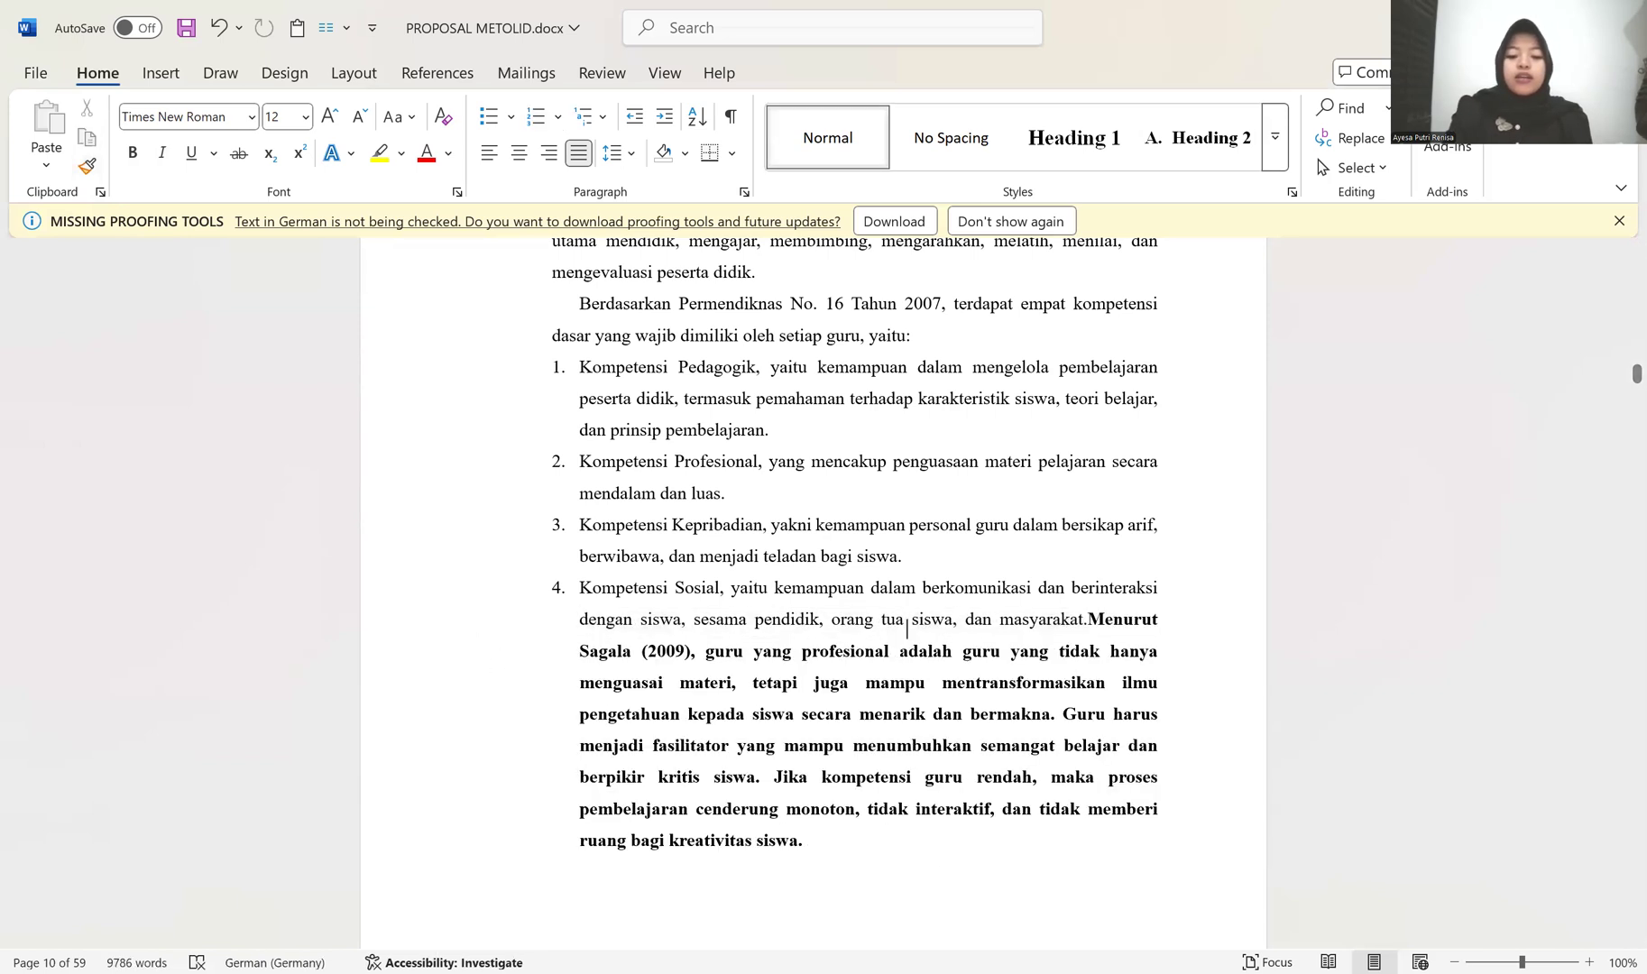
pyautogui.press('Return')
pyautogui.press('BackSpace')
pyautogui.press('BackSpace')
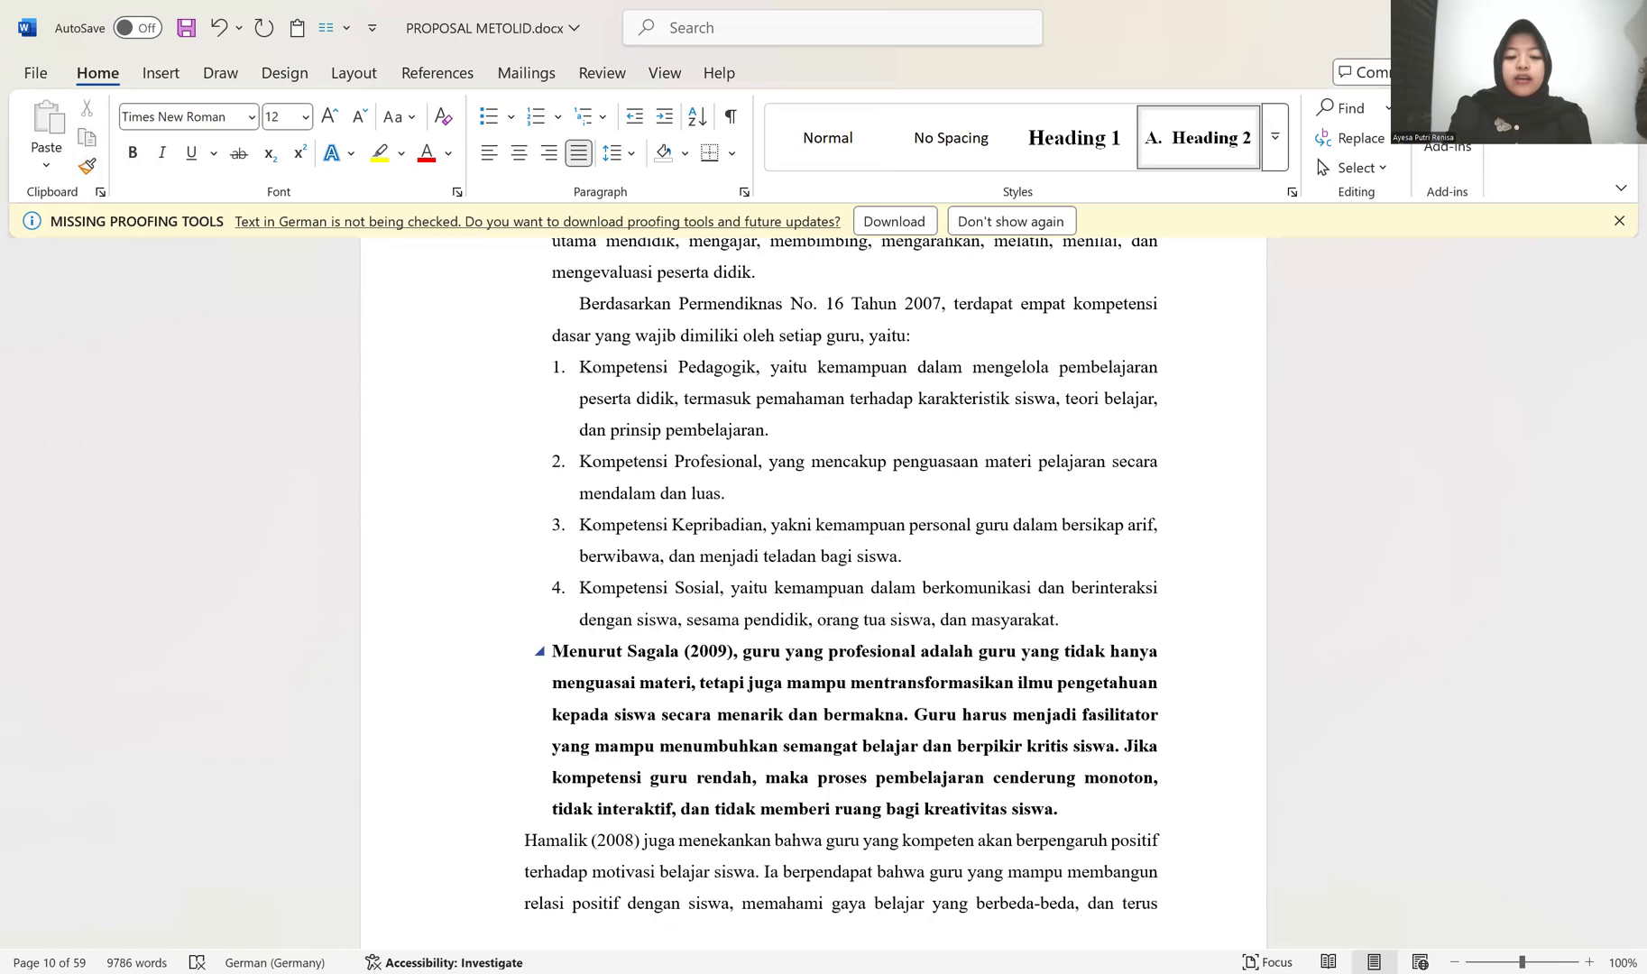
pyautogui.hotkey('ctrl', 'z')
pyautogui.hotkey('ctrl', 'z')
pyautogui.hotkey('ctrl', 'z')
pyautogui.hotkey('ctrl', 'z')
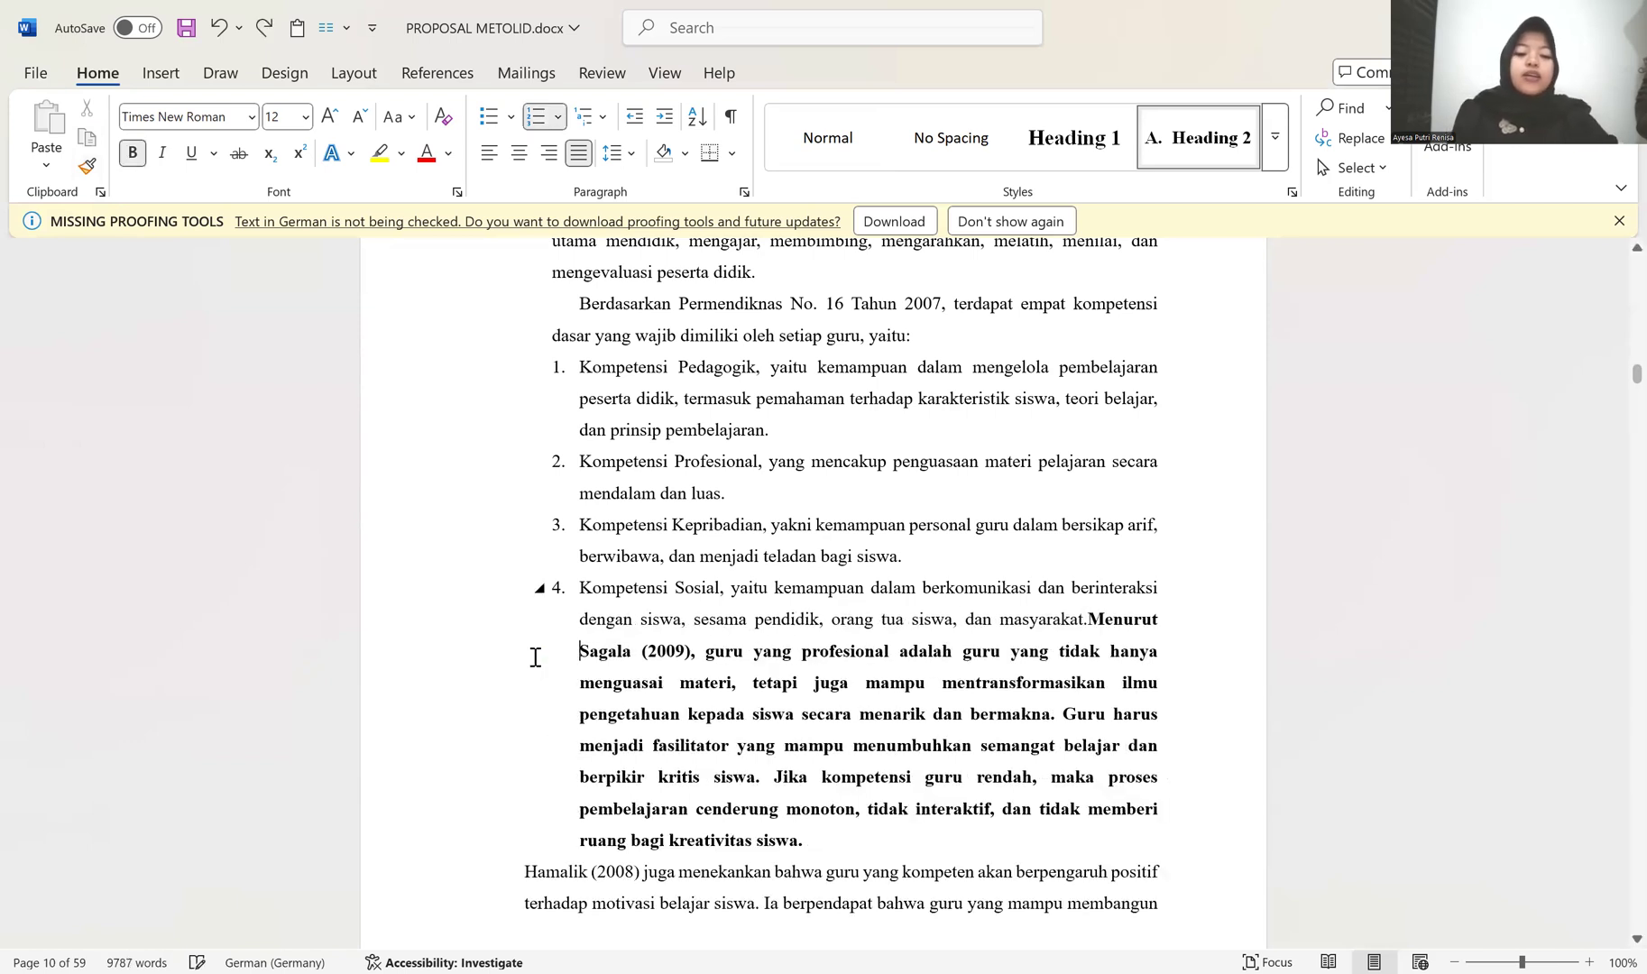
# Step: Copy the formatting of the "Guru merupakan" paragraph onto the text after numbered item 4, through the start of the "Kepala sekolah merupakan" paragraph
pyautogui.scroll(3, 568, 502)
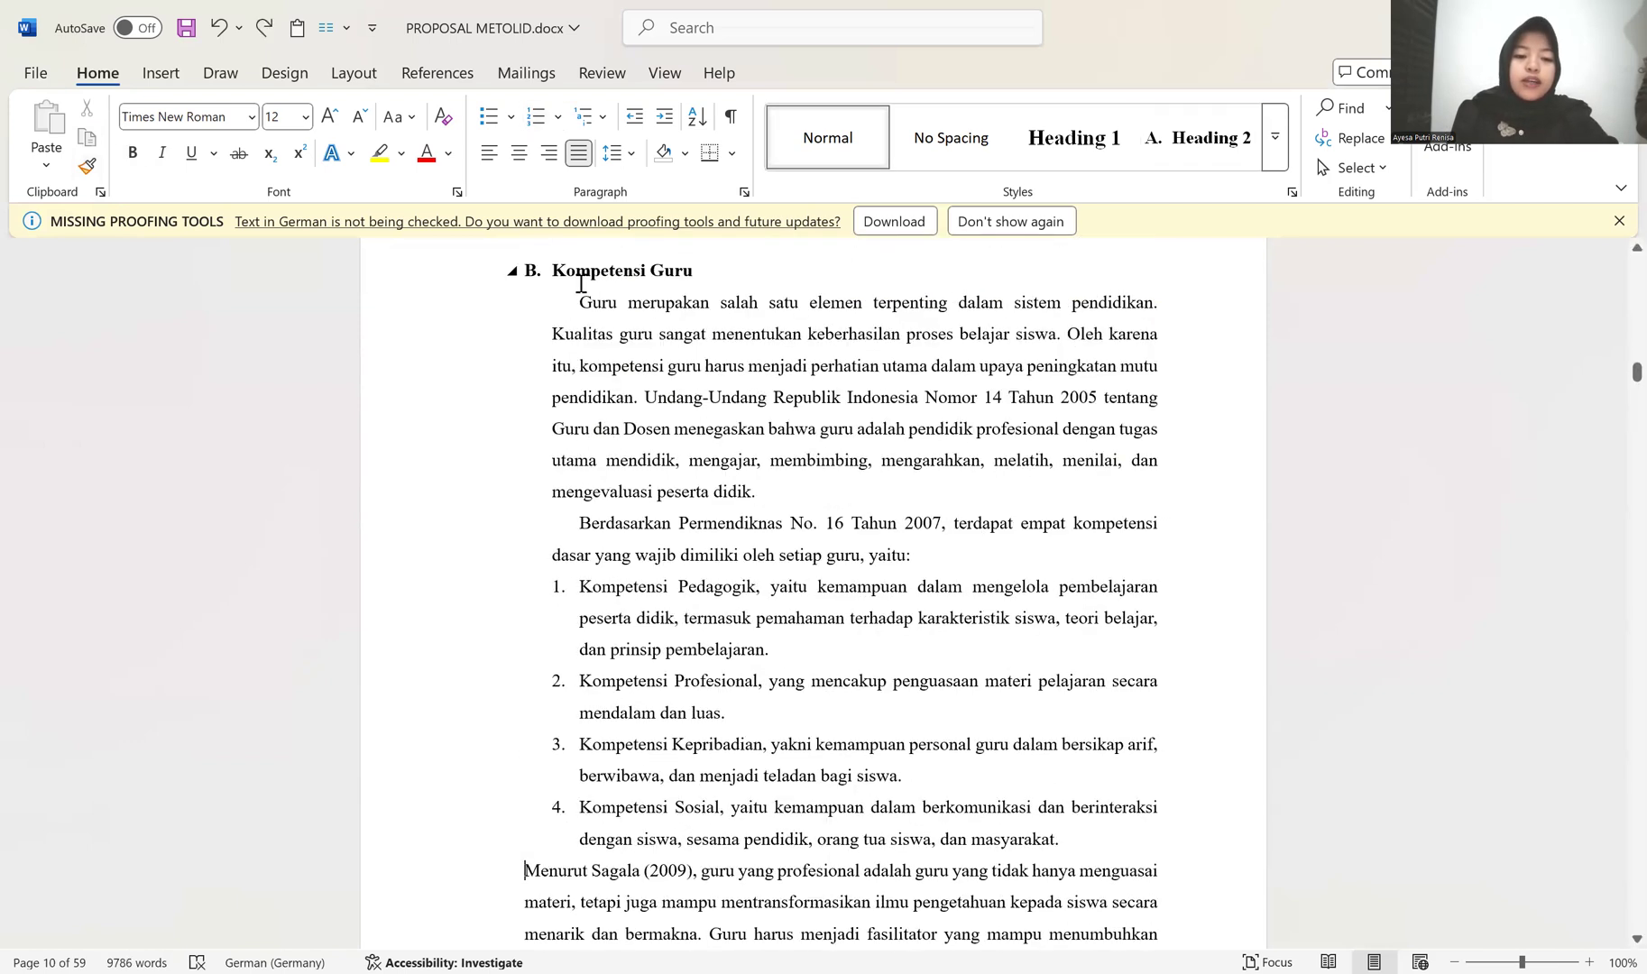
pyautogui.click(581, 303)
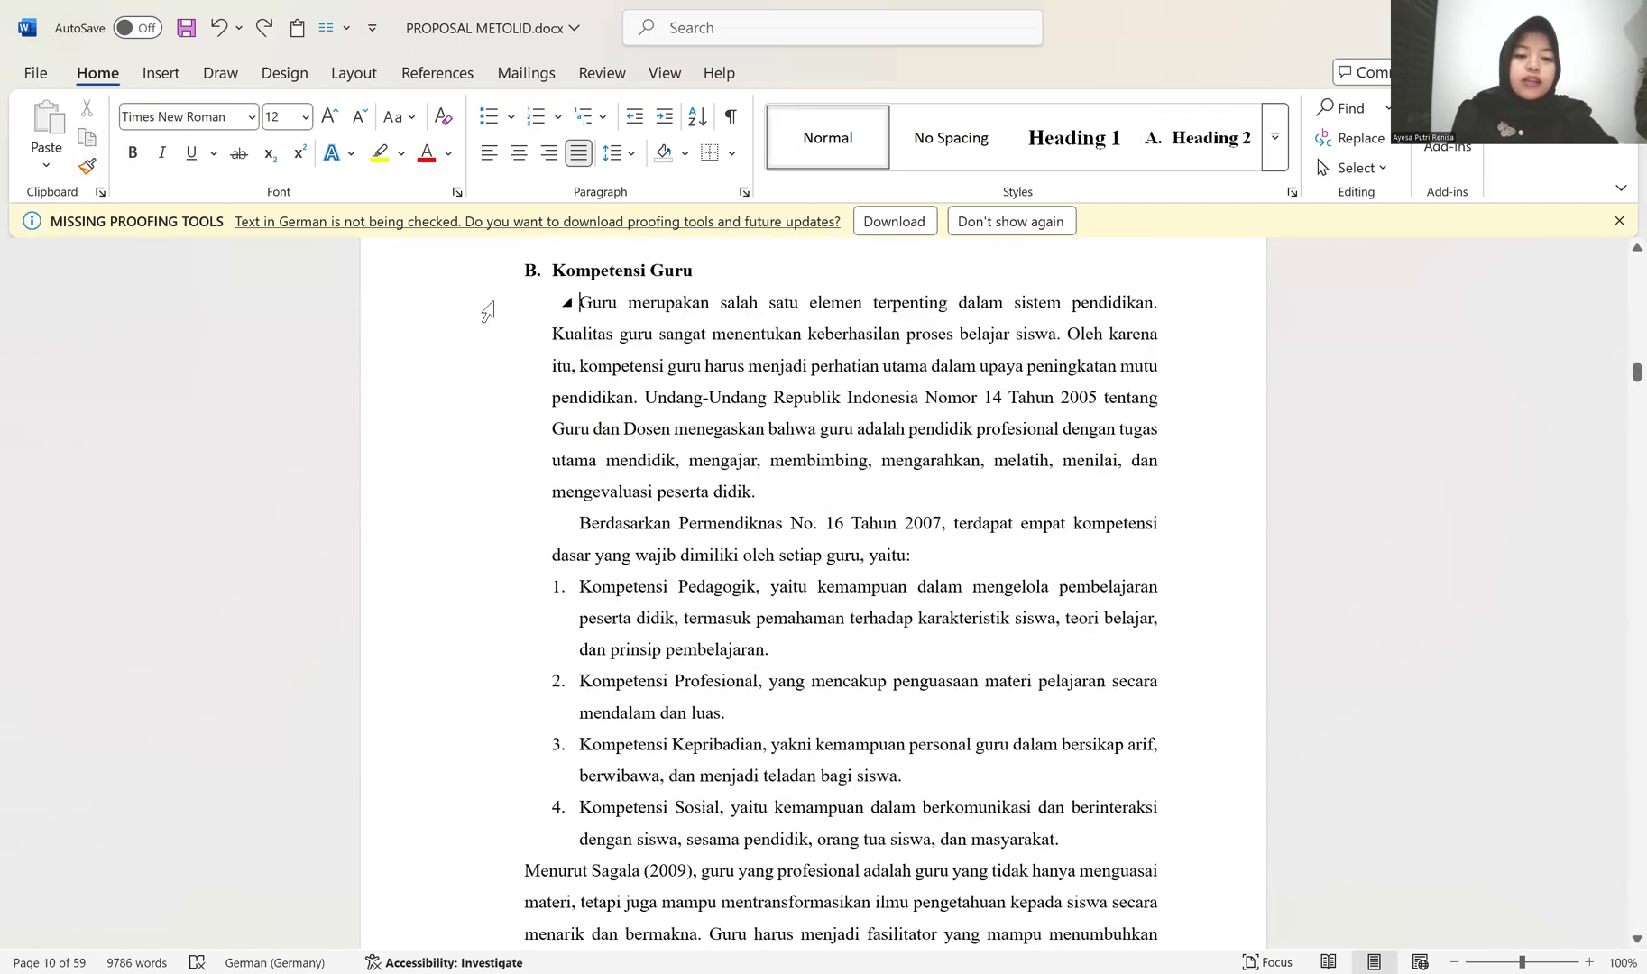
pyautogui.click(87, 168)
pyautogui.scroll(-5, 478, 496)
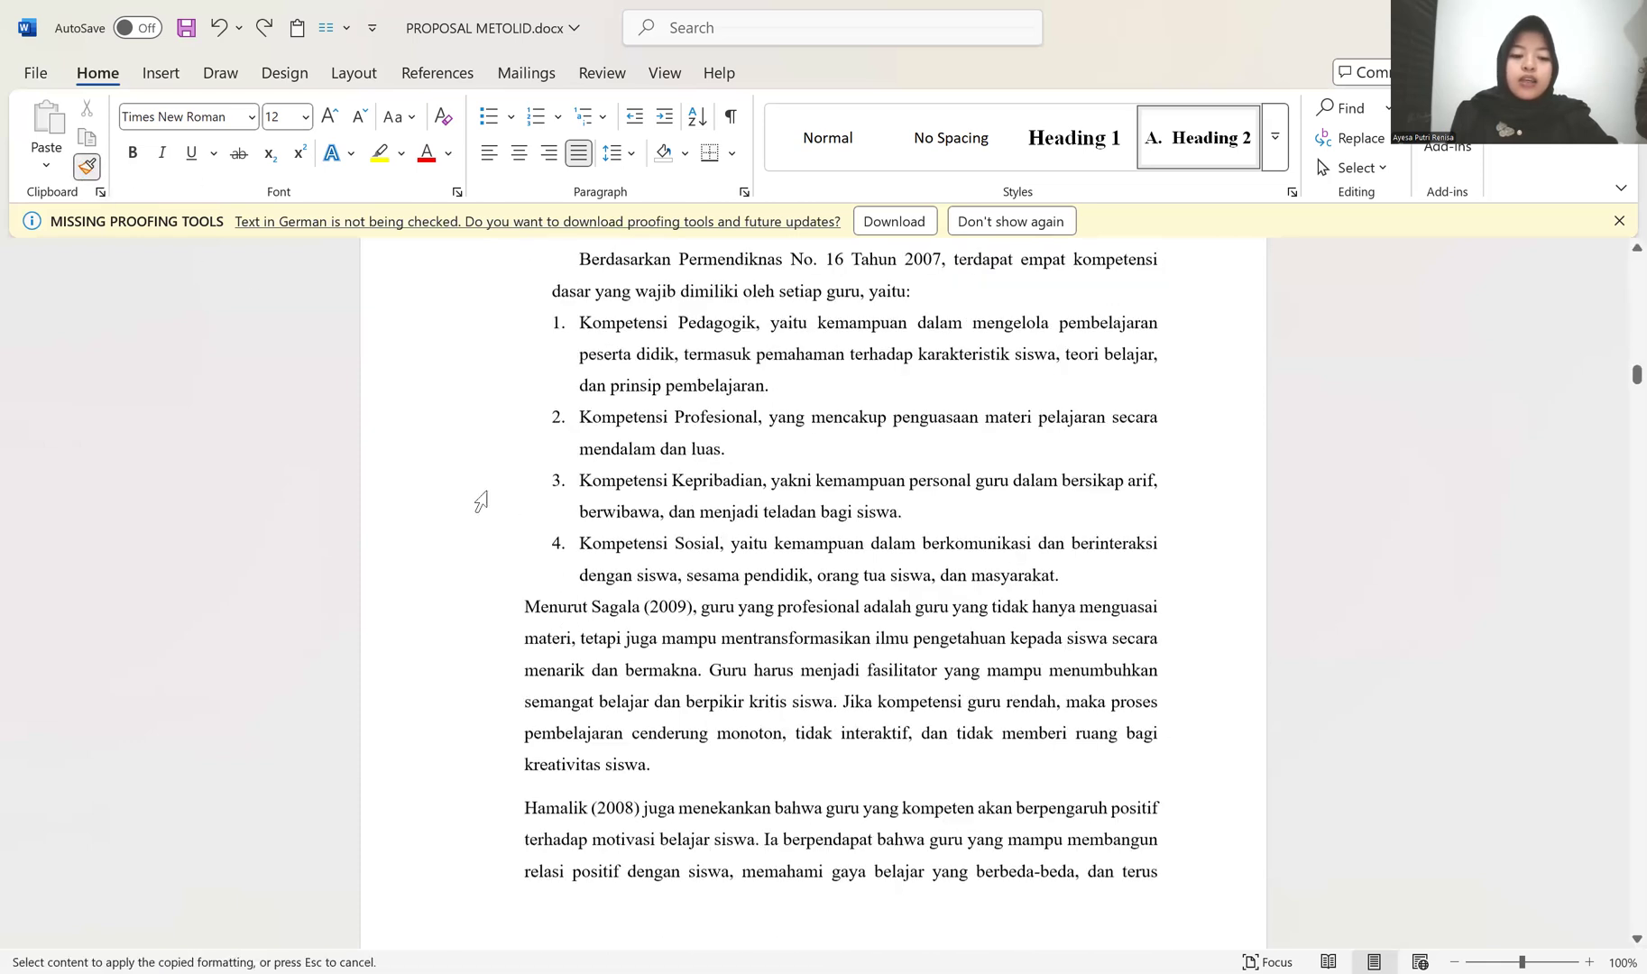
pyautogui.moveTo(443, 488); pyautogui.dragTo(448, 884)
pyautogui.scroll(-4, 450, 686)
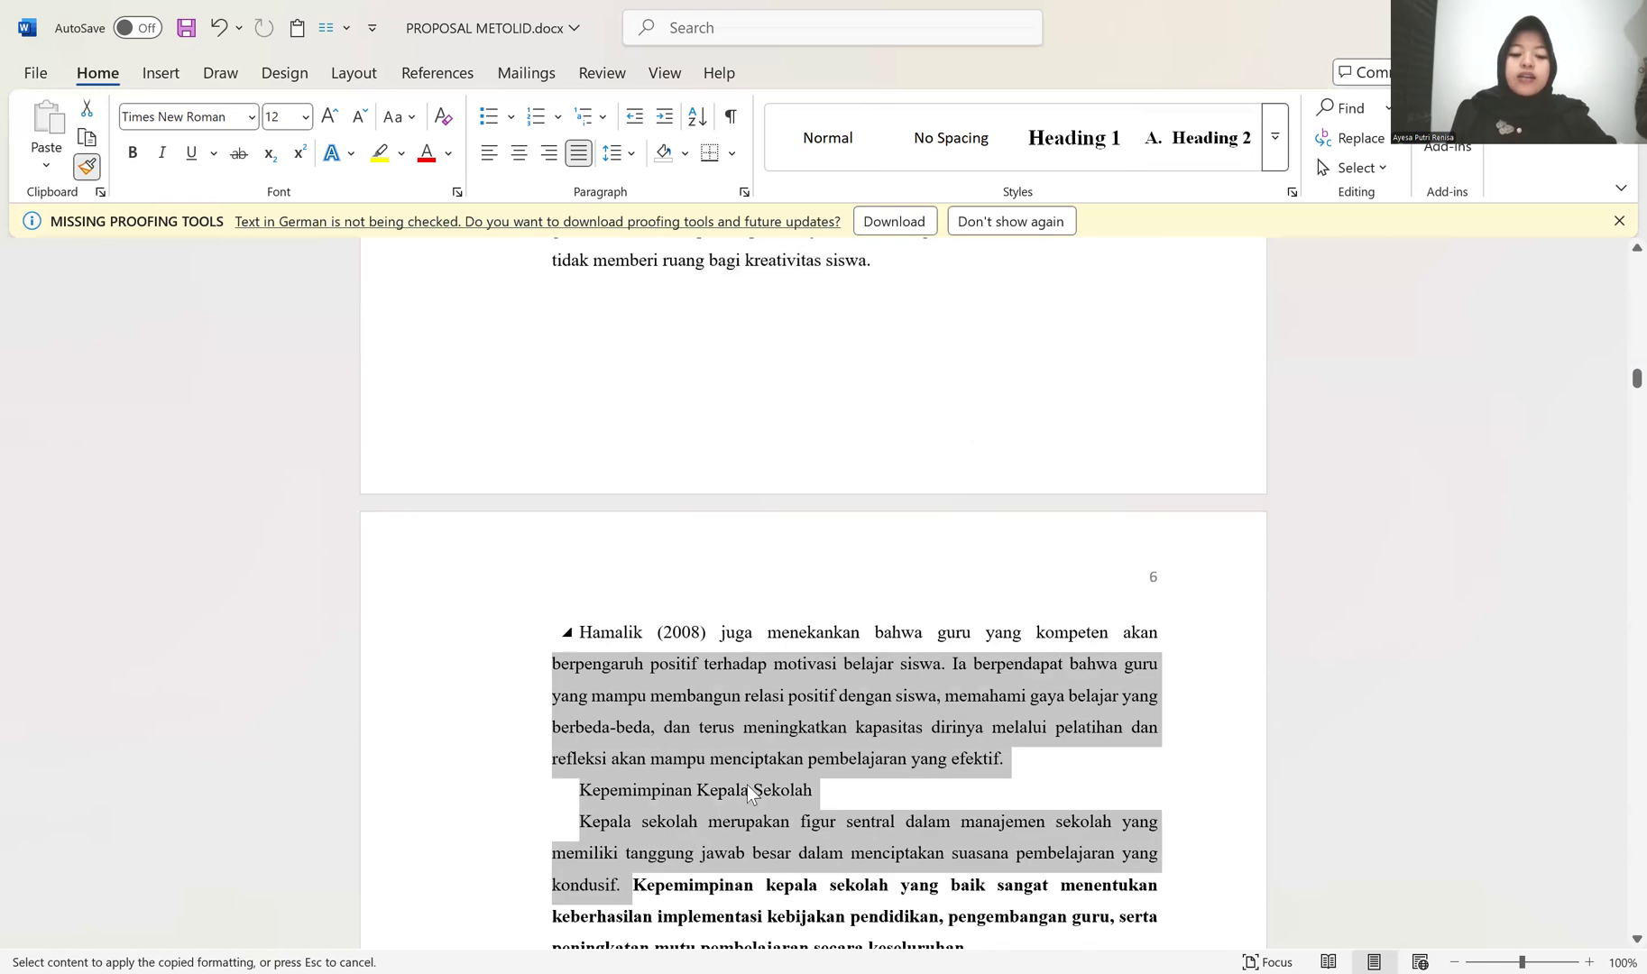
# Step: Apply the copied body formatting to the remaining Kepemimpinan Kepala Sekolah paragraphs, through the one starting "Oleh karena itu"
pyautogui.scroll(-1, 735, 780)
pyautogui.scroll(-2, 722, 770)
pyautogui.moveTo(493, 669)
pyautogui.mouseDown()
pyautogui.moveTo(493, 954)
pyautogui.moveTo(495, 834)
pyautogui.moveTo(496, 853)
pyautogui.mouseUp()
pyautogui.scroll(5, 551, 735)
pyautogui.scroll(-8, 545, 721)
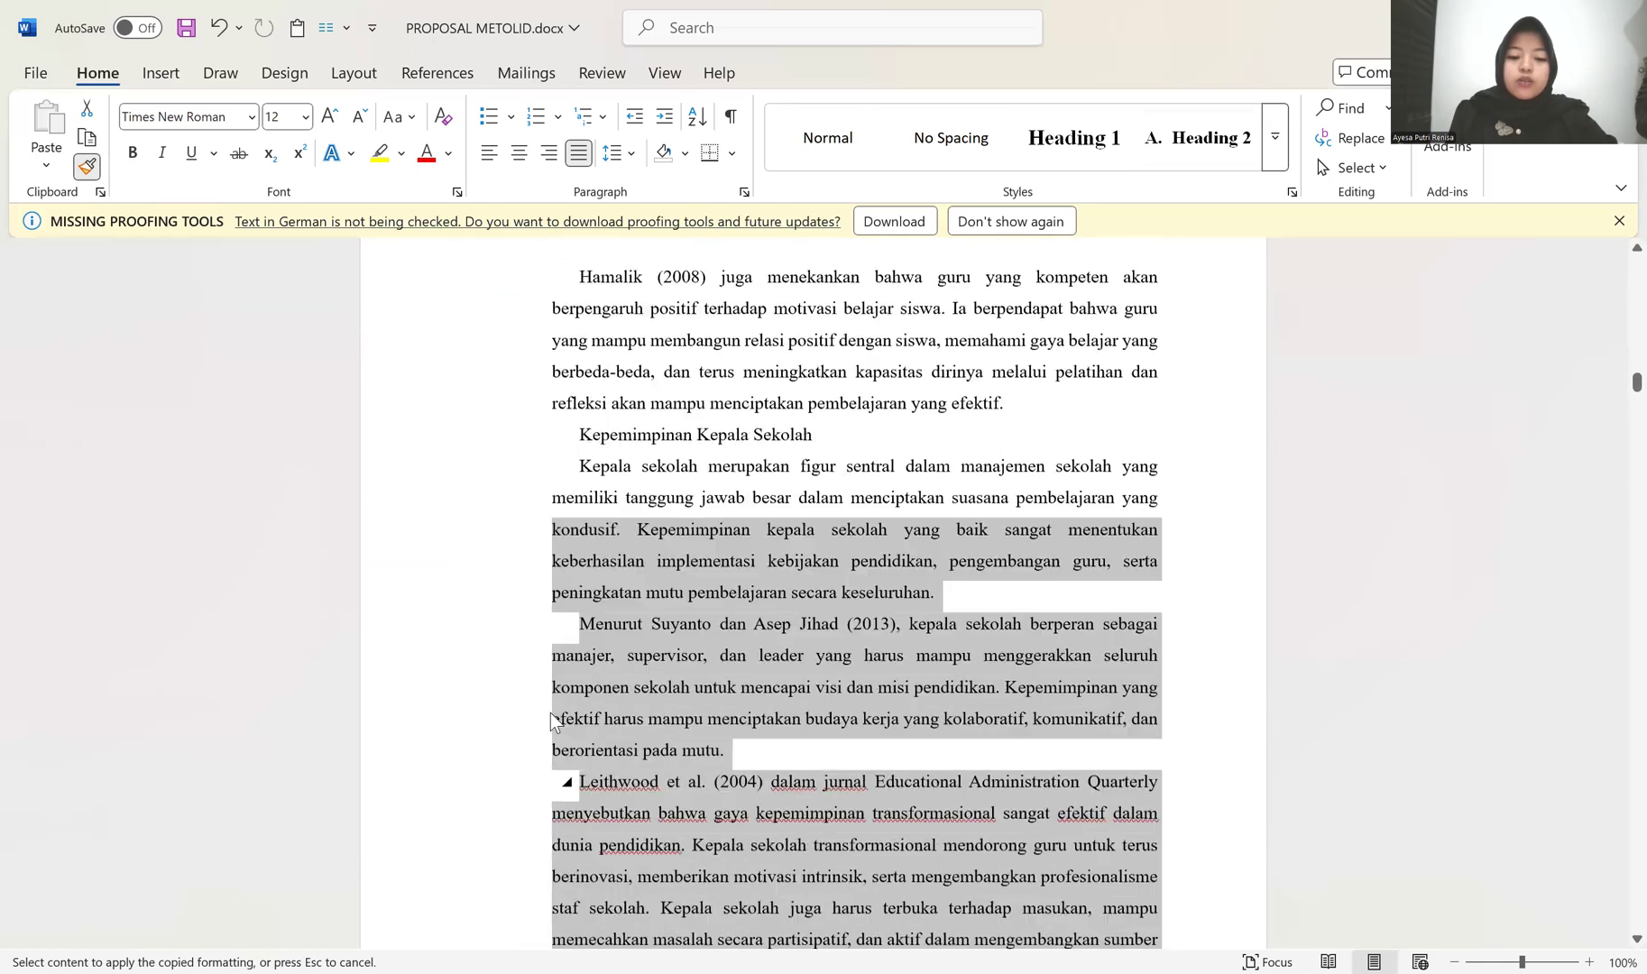
pyautogui.scroll(-1, 460, 504)
pyautogui.moveTo(459, 501); pyautogui.dragTo(454, 560)
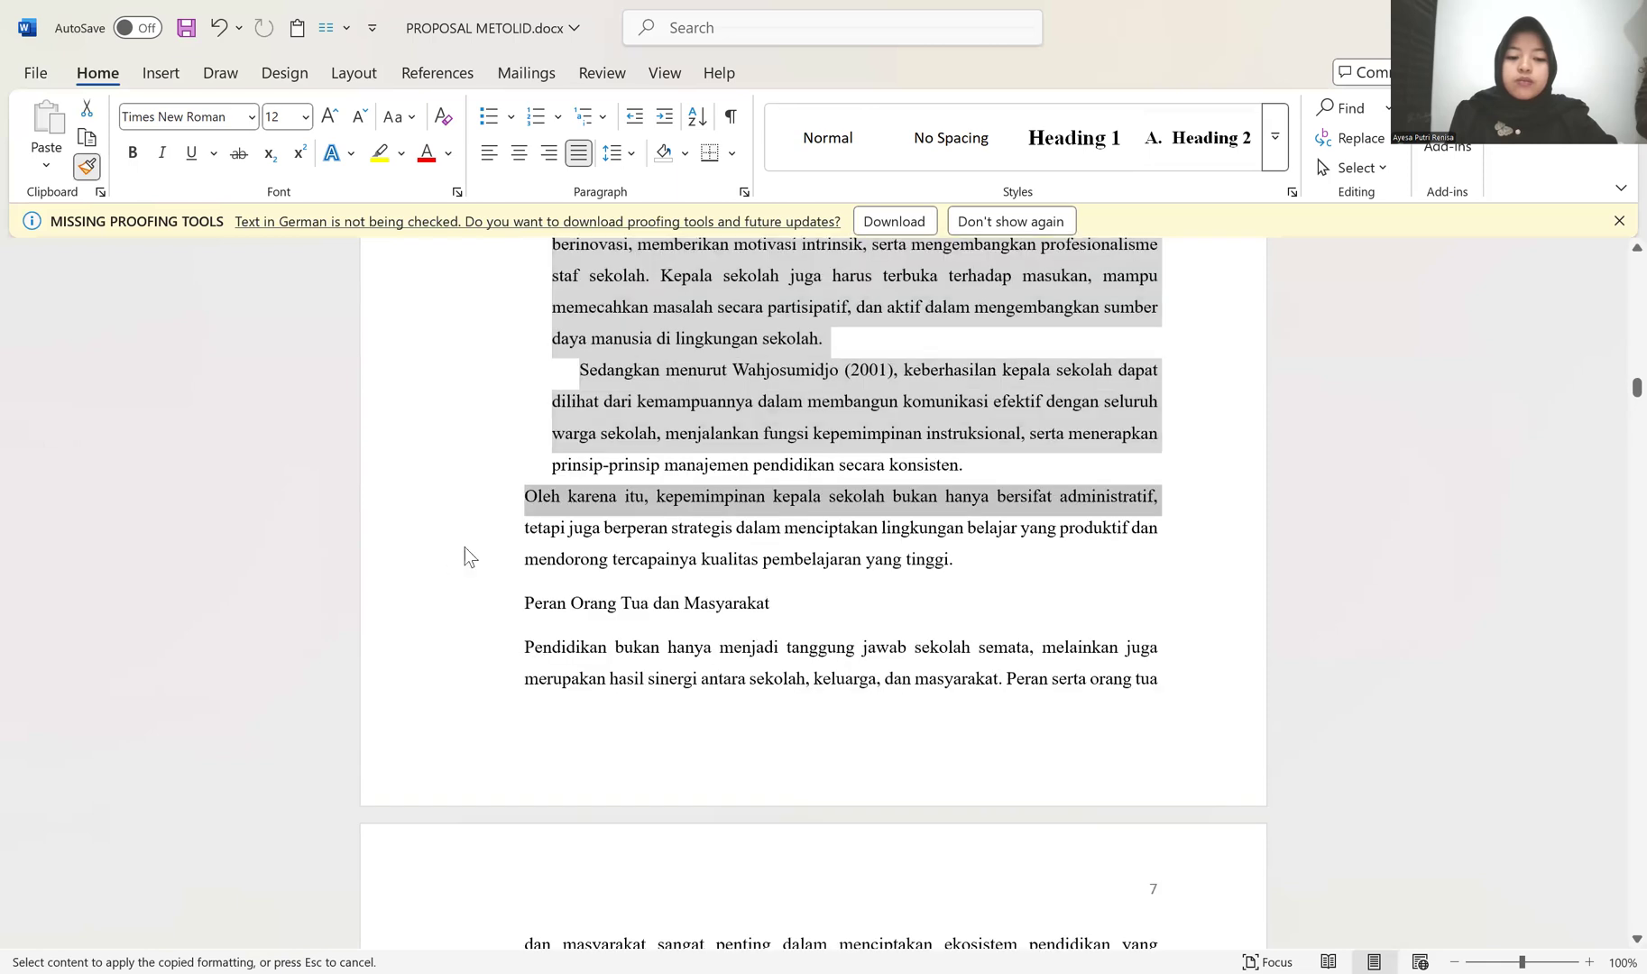
pyautogui.scroll(5, 447, 618)
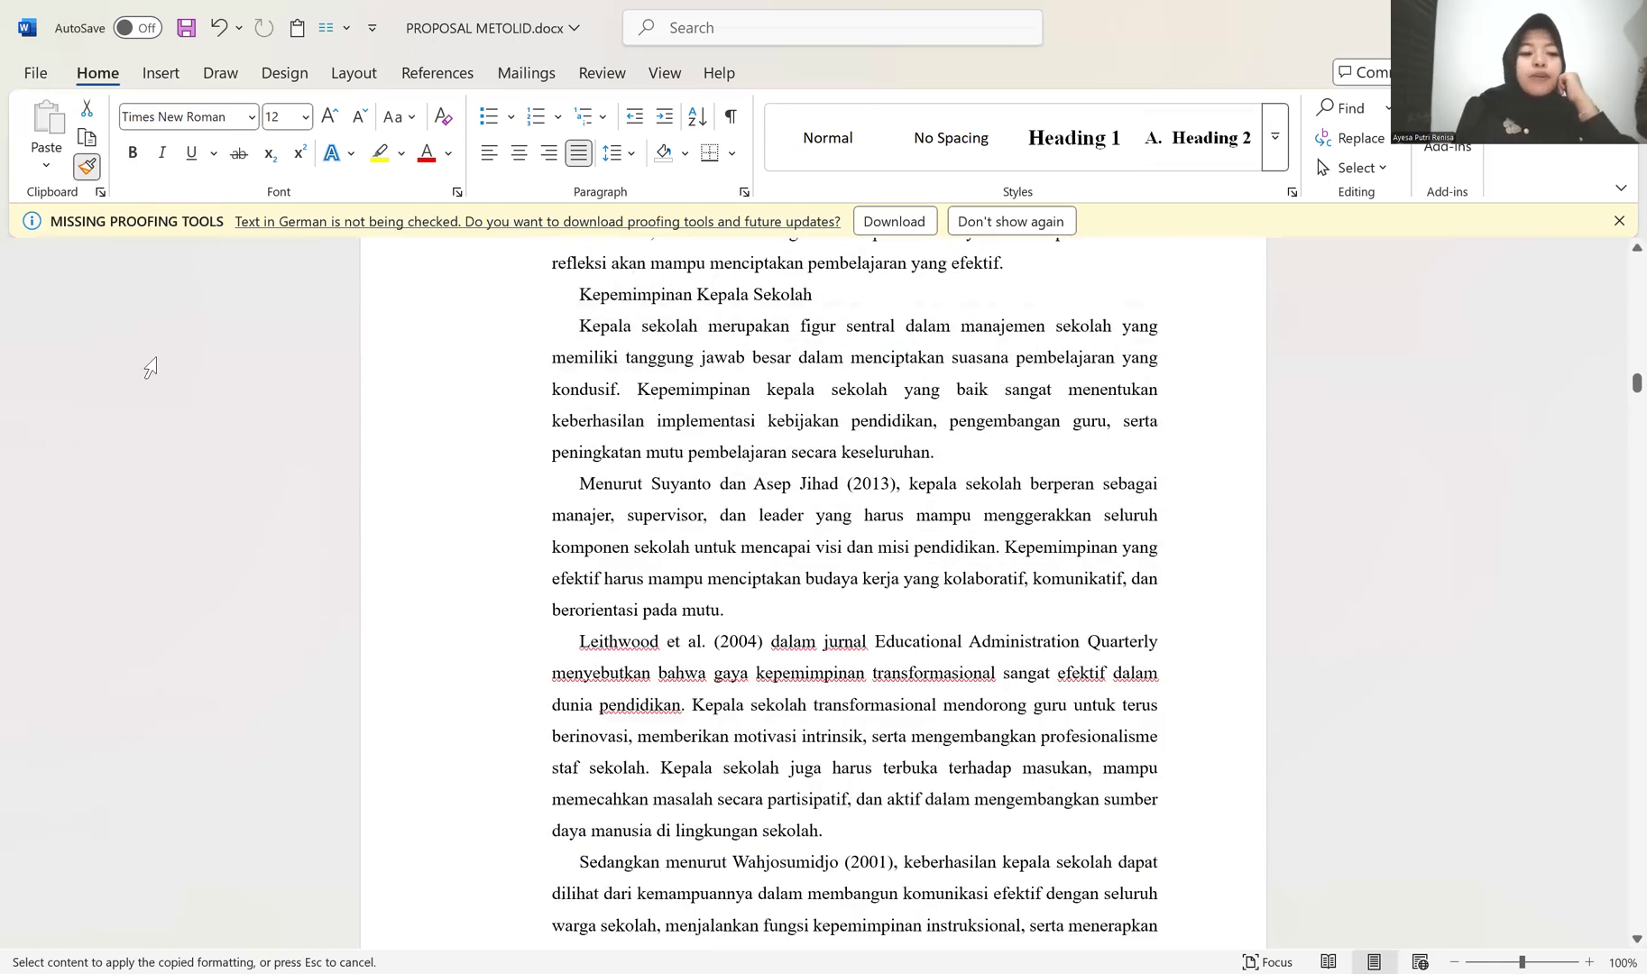
pyautogui.scroll(5, 151, 368)
pyautogui.click(88, 167)
# Step: Apply the Heading 2 style to the Kepemimpinan Kepala Sekolah line
pyautogui.scroll(-2, 555, 724)
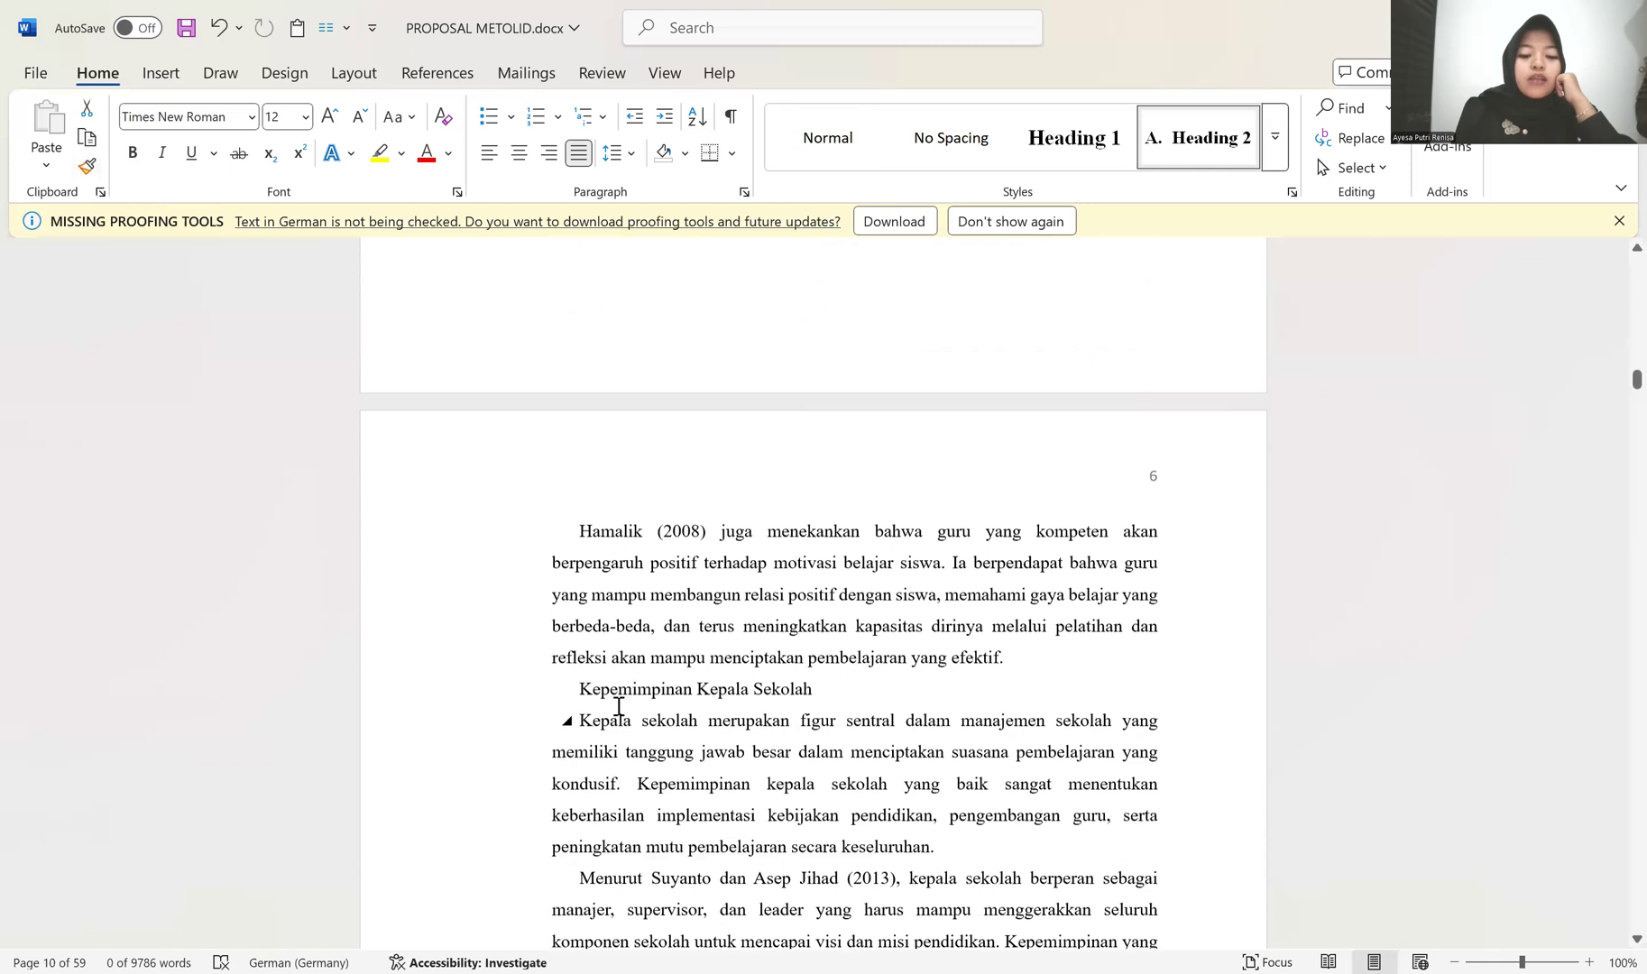
pyautogui.scroll(8, 648, 852)
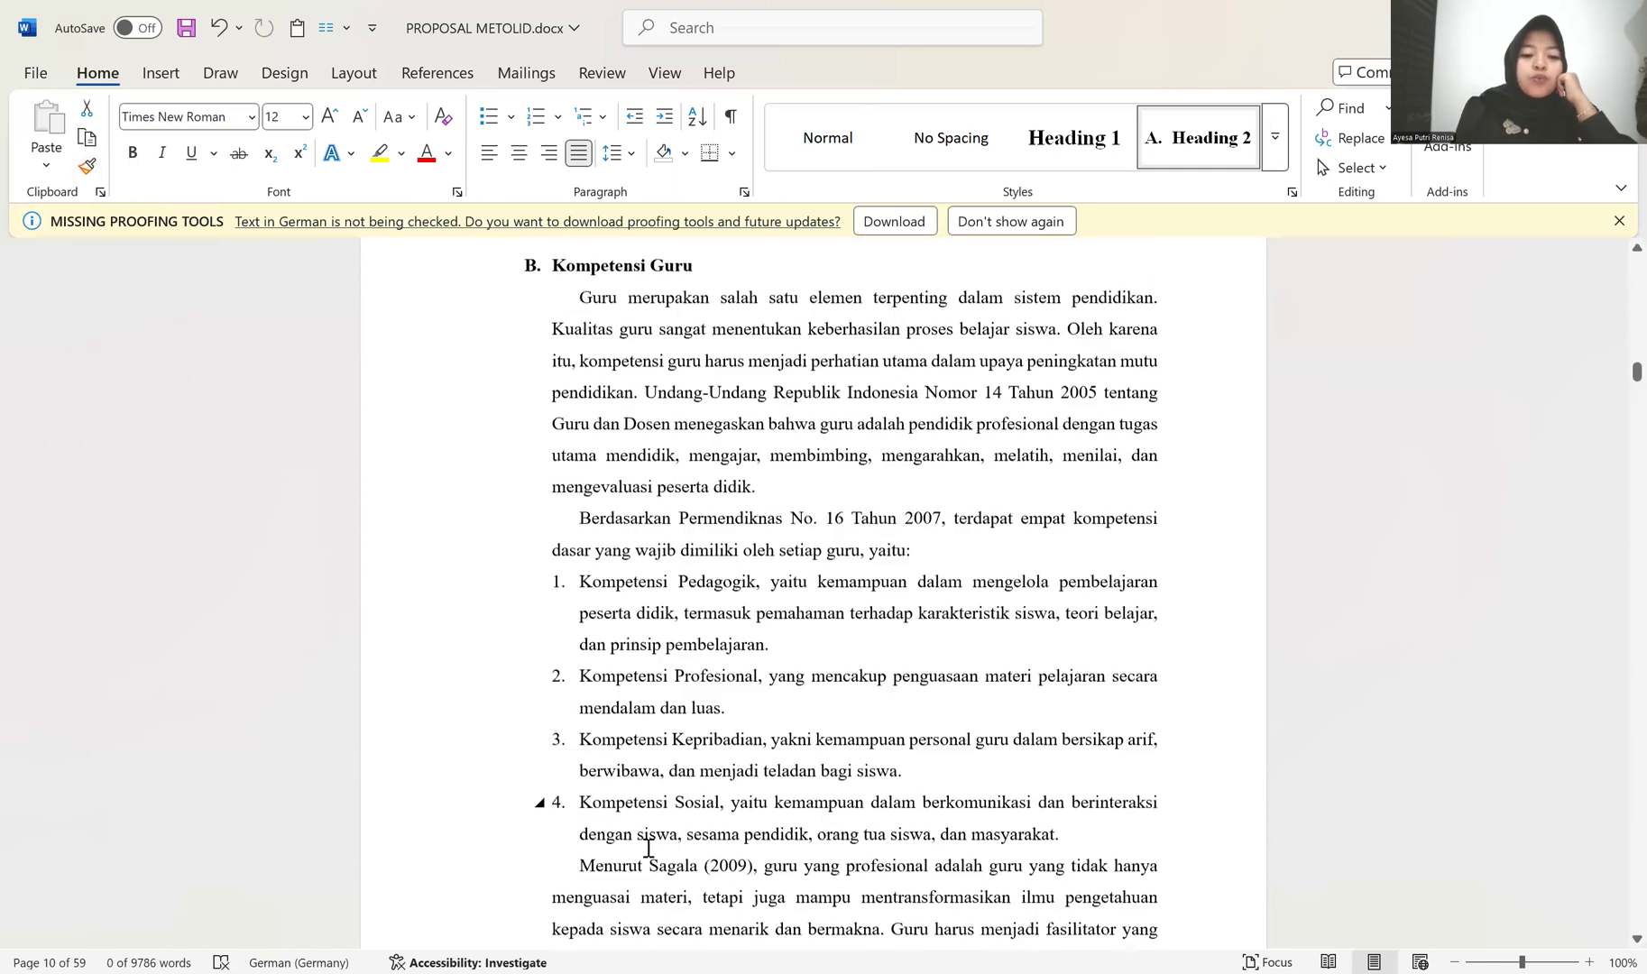
pyautogui.scroll(-7, 648, 848)
pyautogui.scroll(-1, 575, 521)
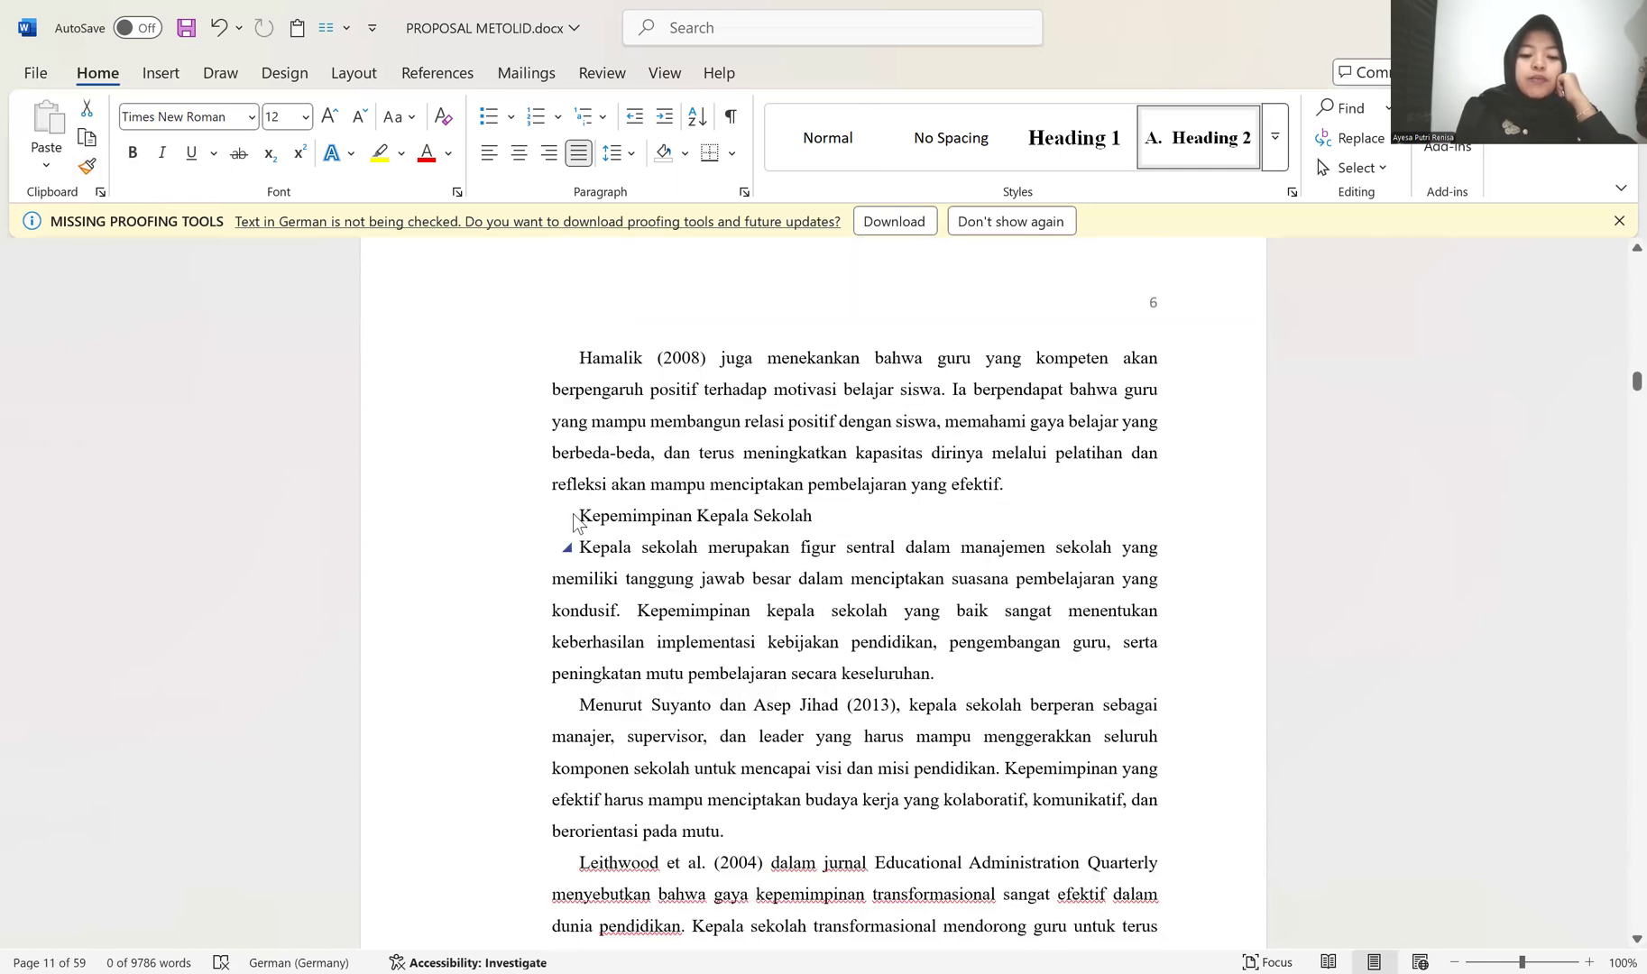
pyautogui.click(580, 515)
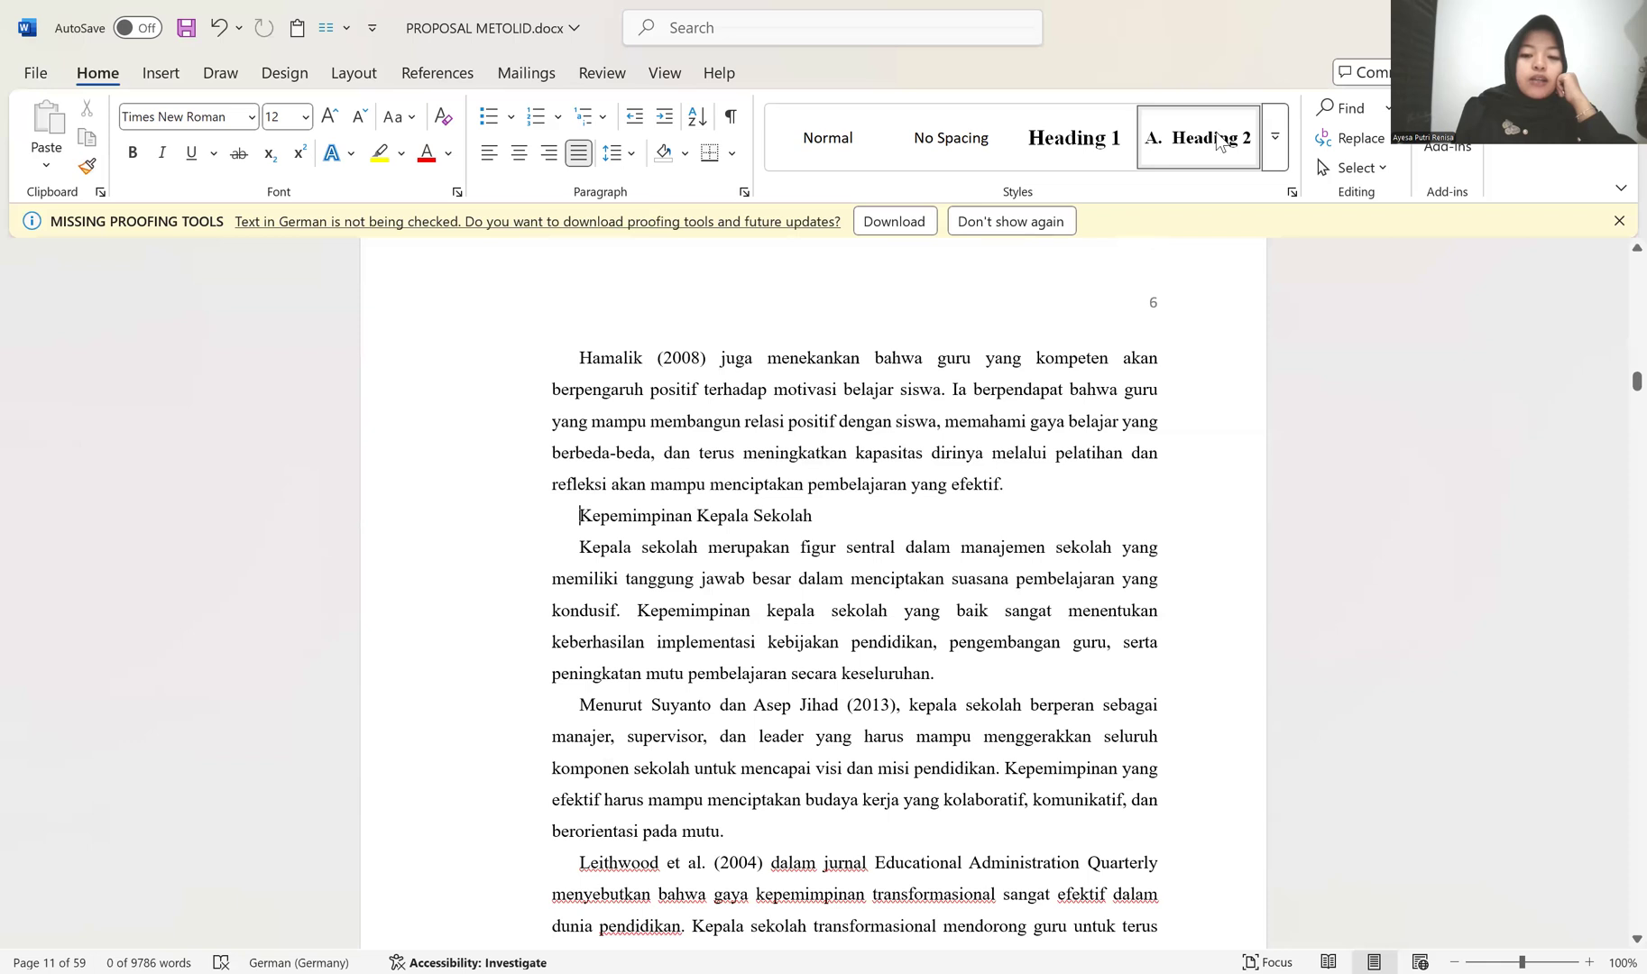
pyautogui.click(1219, 143)
# Step: Apply the Heading 2 style to the Peran Orang Tua dan Masyarakat line
pyautogui.scroll(-3, 721, 599)
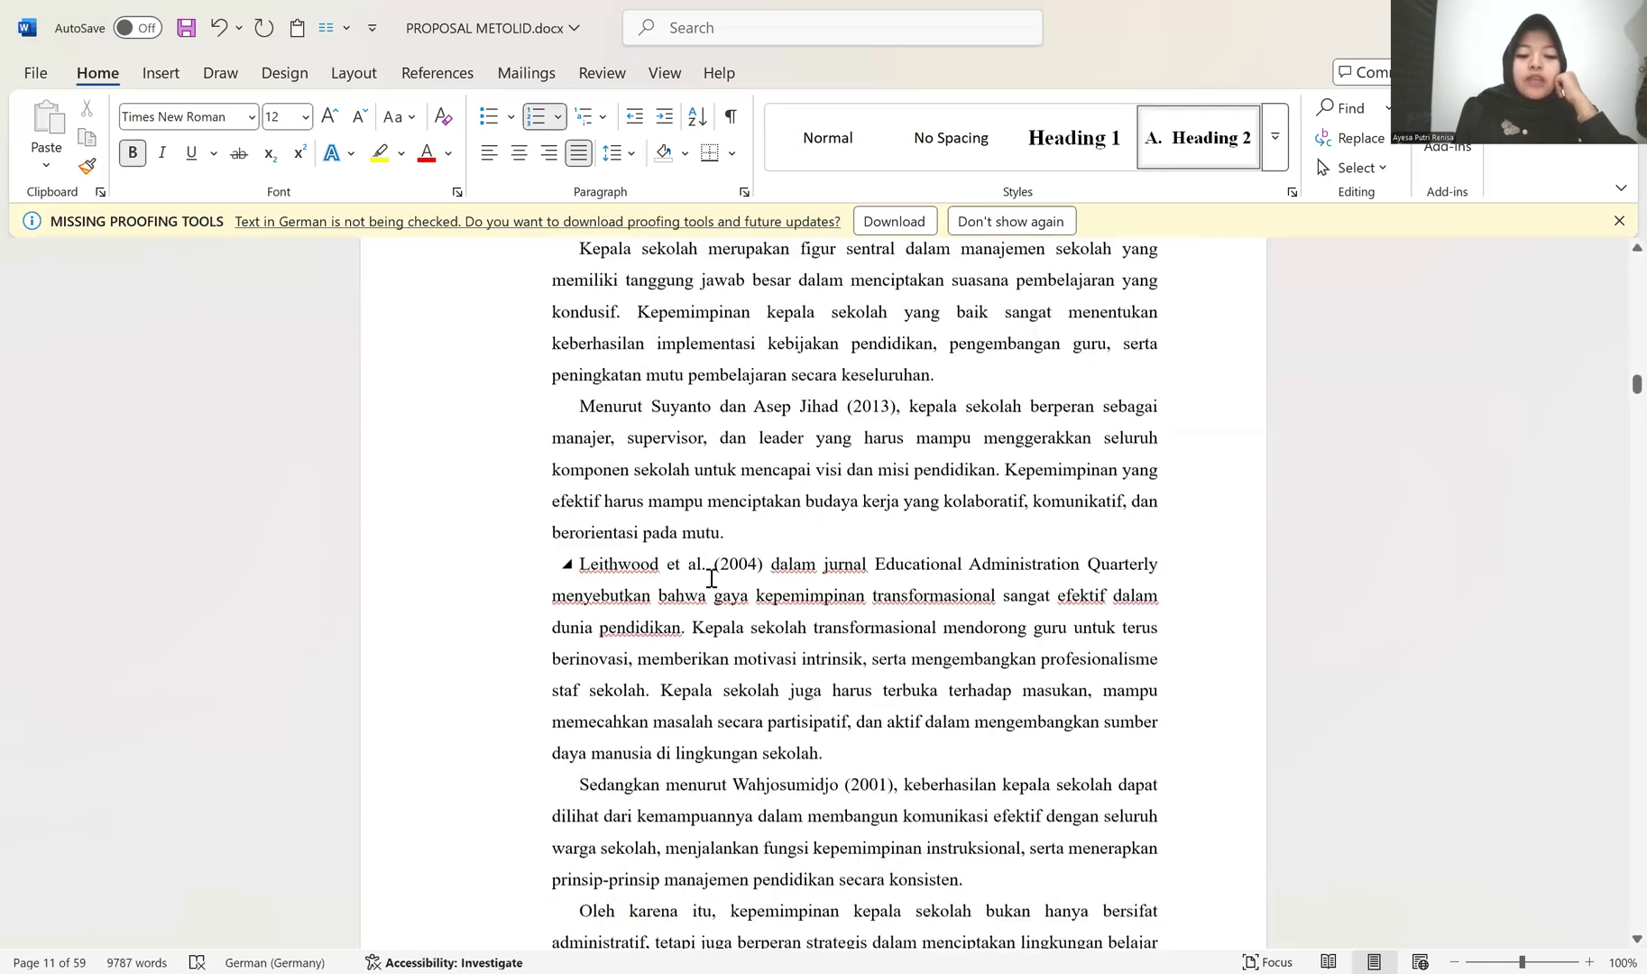
pyautogui.scroll(-4, 711, 578)
pyautogui.click(529, 606)
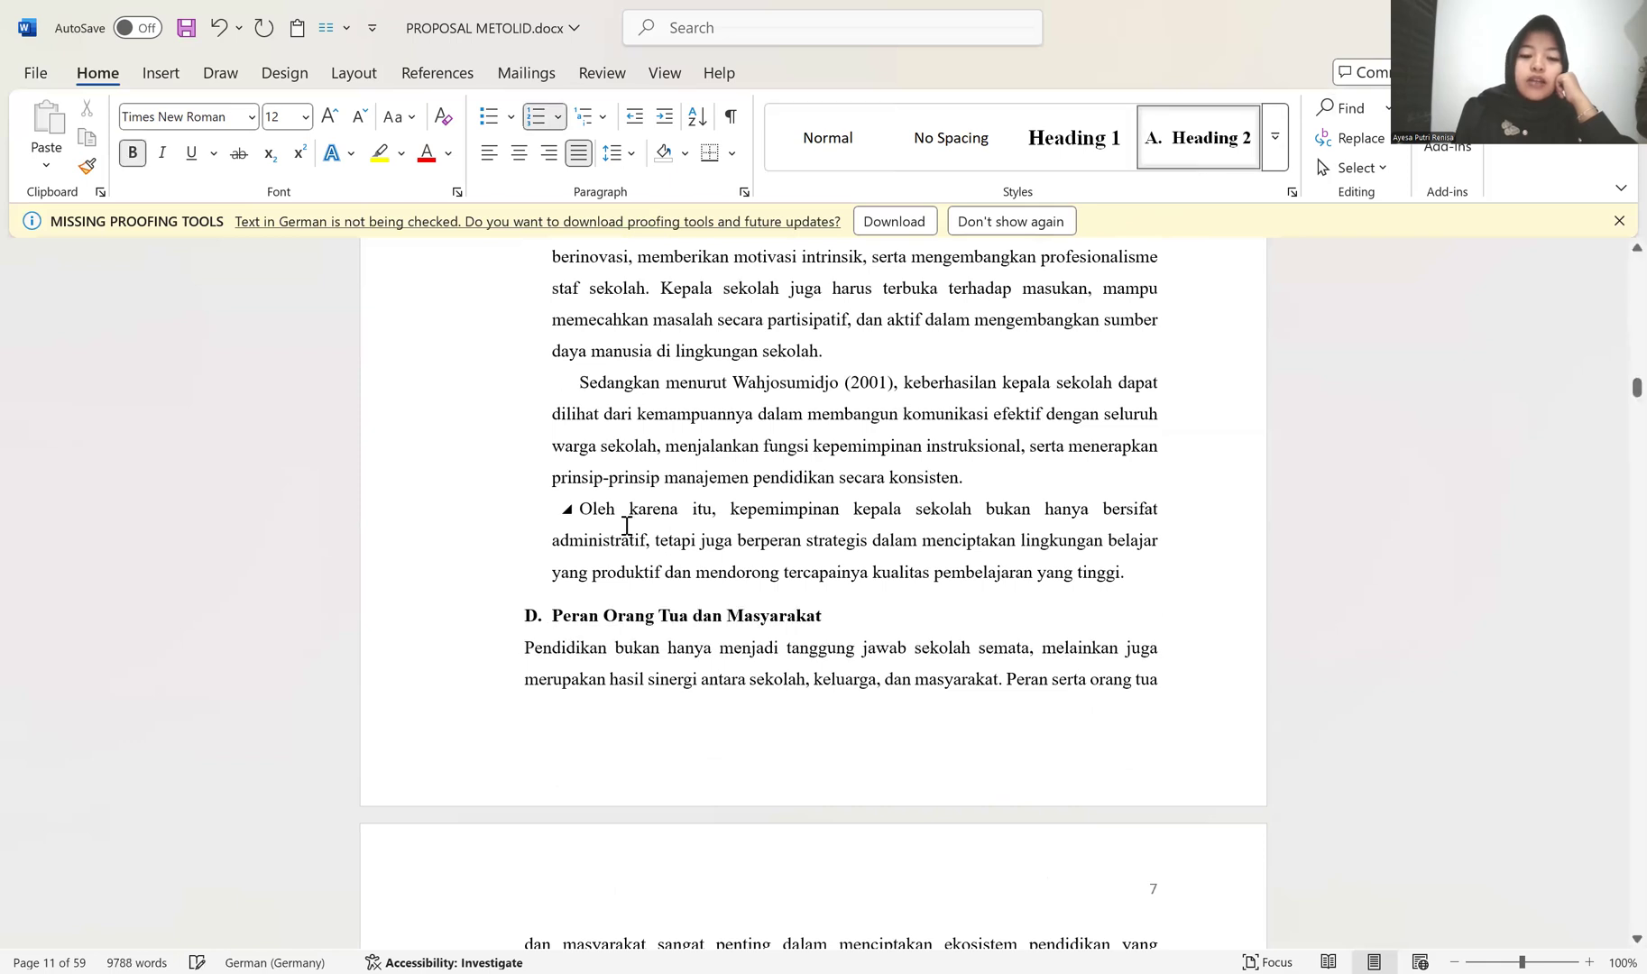
pyautogui.scroll(-2, 586, 514)
pyautogui.scroll(2, 565, 408)
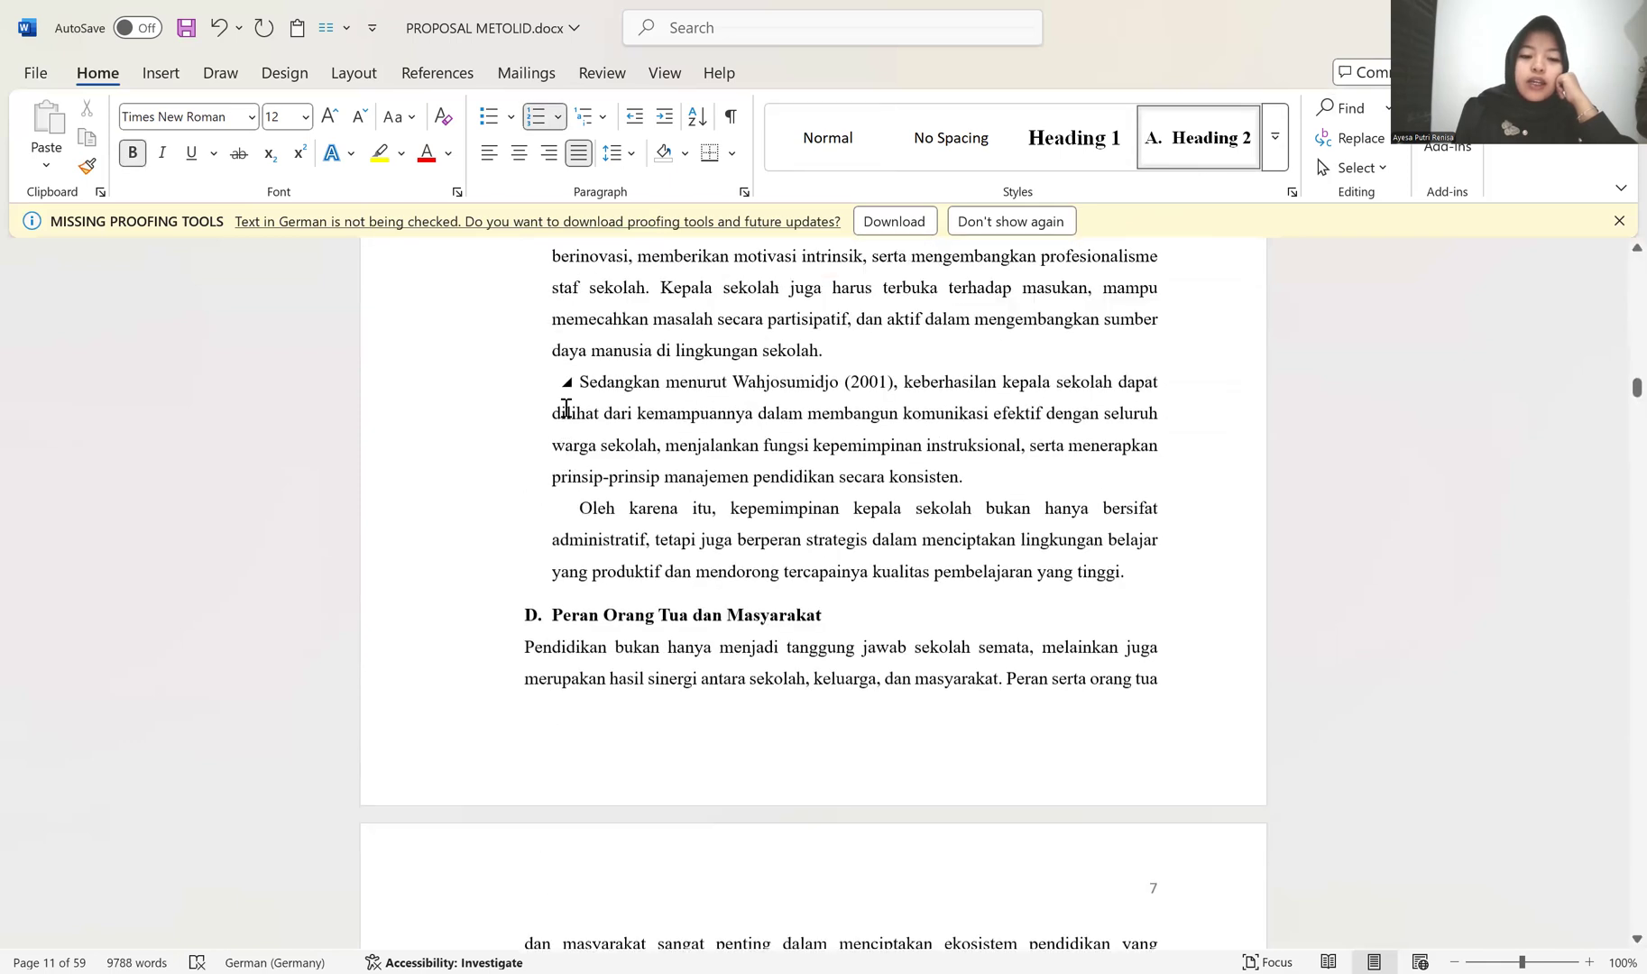
pyautogui.click(581, 383)
pyautogui.click(85, 168)
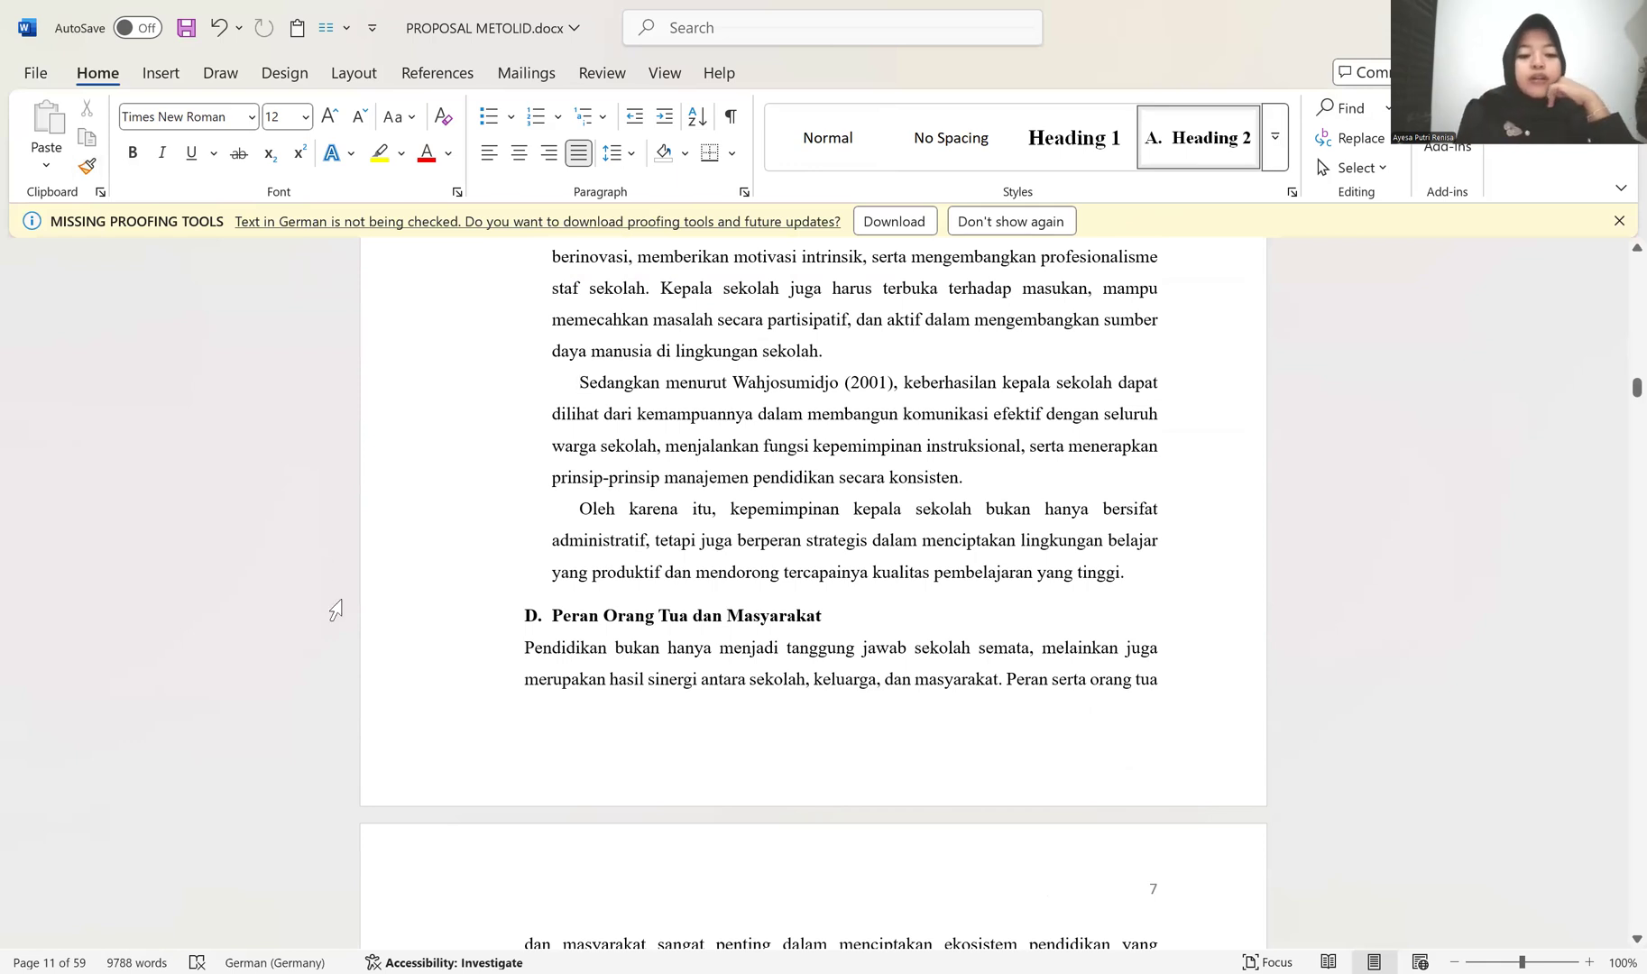
pyautogui.moveTo(419, 651); pyautogui.dragTo(422, 938)
pyautogui.moveTo(433, 744)
pyautogui.mouseDown()
pyautogui.moveTo(425, 942)
pyautogui.moveTo(456, 532)
pyautogui.mouseUp()
pyautogui.scroll(5, 481, 587)
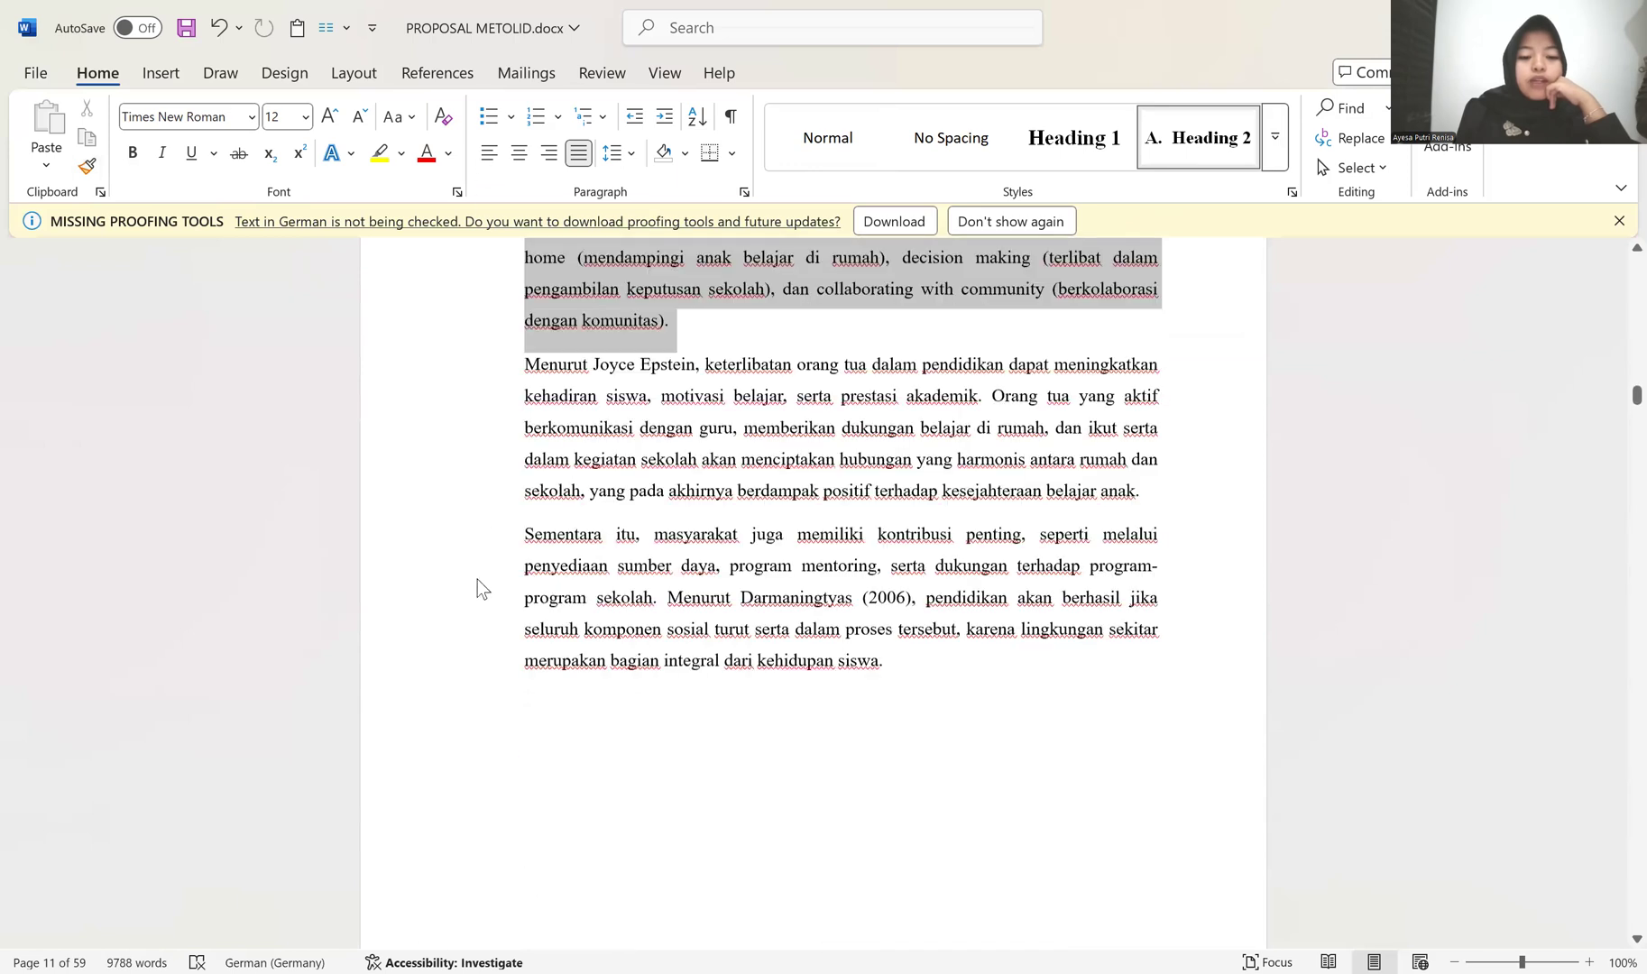
pyautogui.keyDown('shift'); pyautogui.click(479, 675); pyautogui.keyUp('shift')
pyautogui.scroll(3, 551, 488)
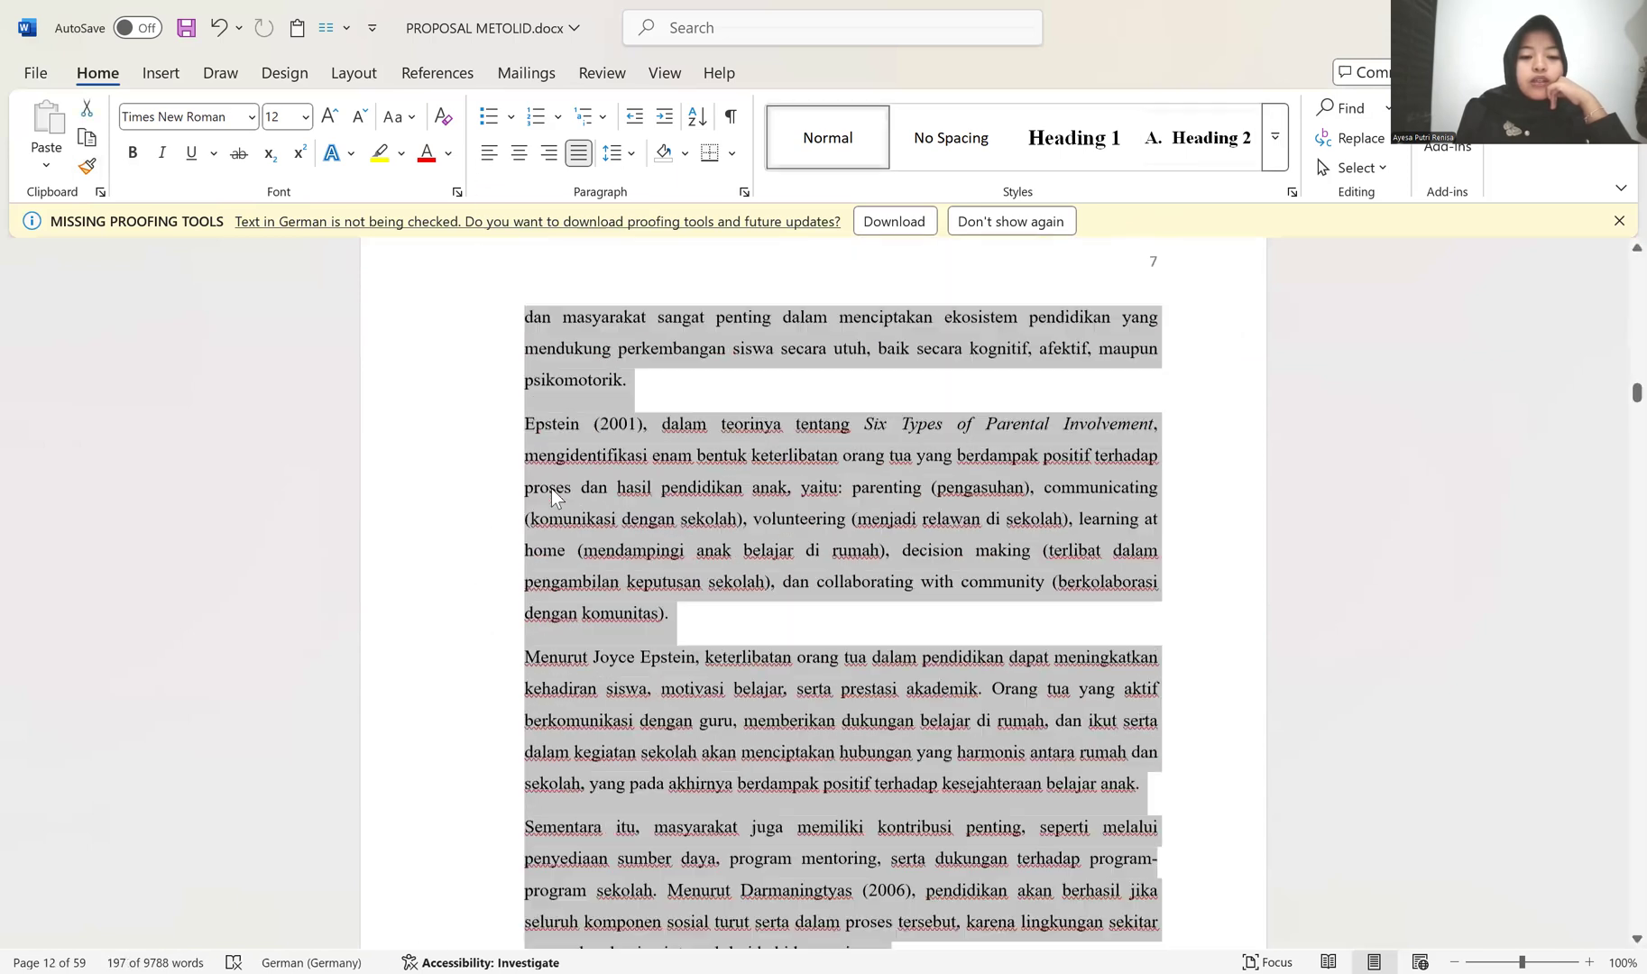
# Step: Copy the formatting of the "Oleh karena itu" paragraph onto the "Pendidikan bukan hanya" paragraph under Peran Orang Tua dan Masyarakat
pyautogui.scroll(7, 597, 624)
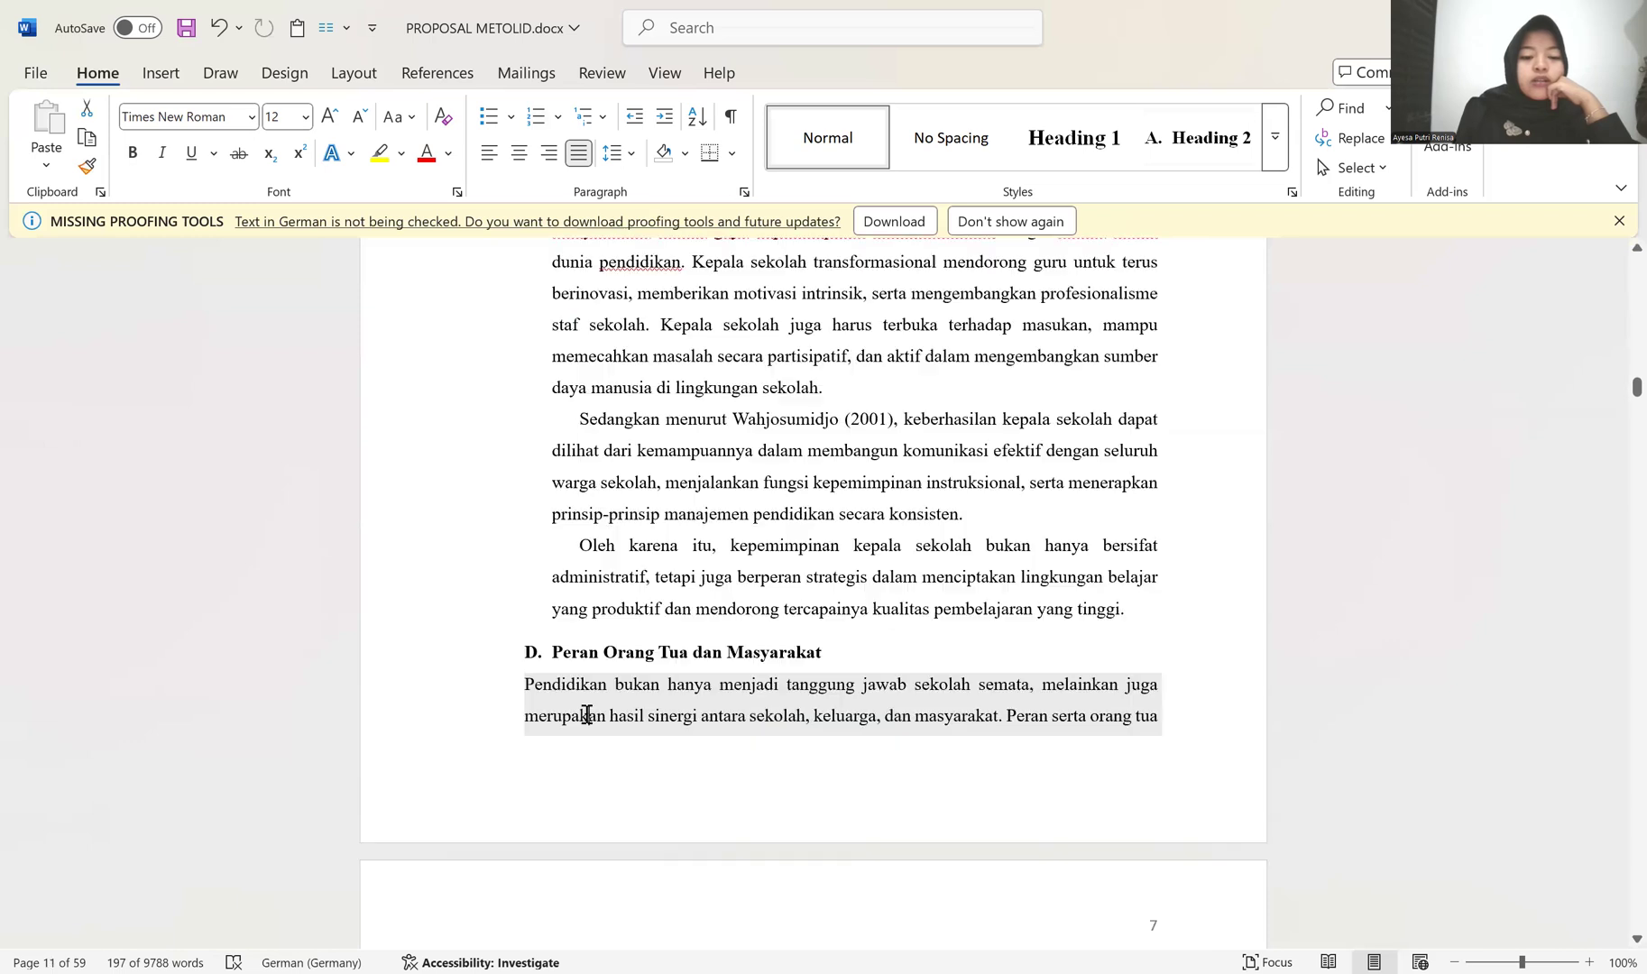
pyautogui.click(584, 544)
pyautogui.click(87, 166)
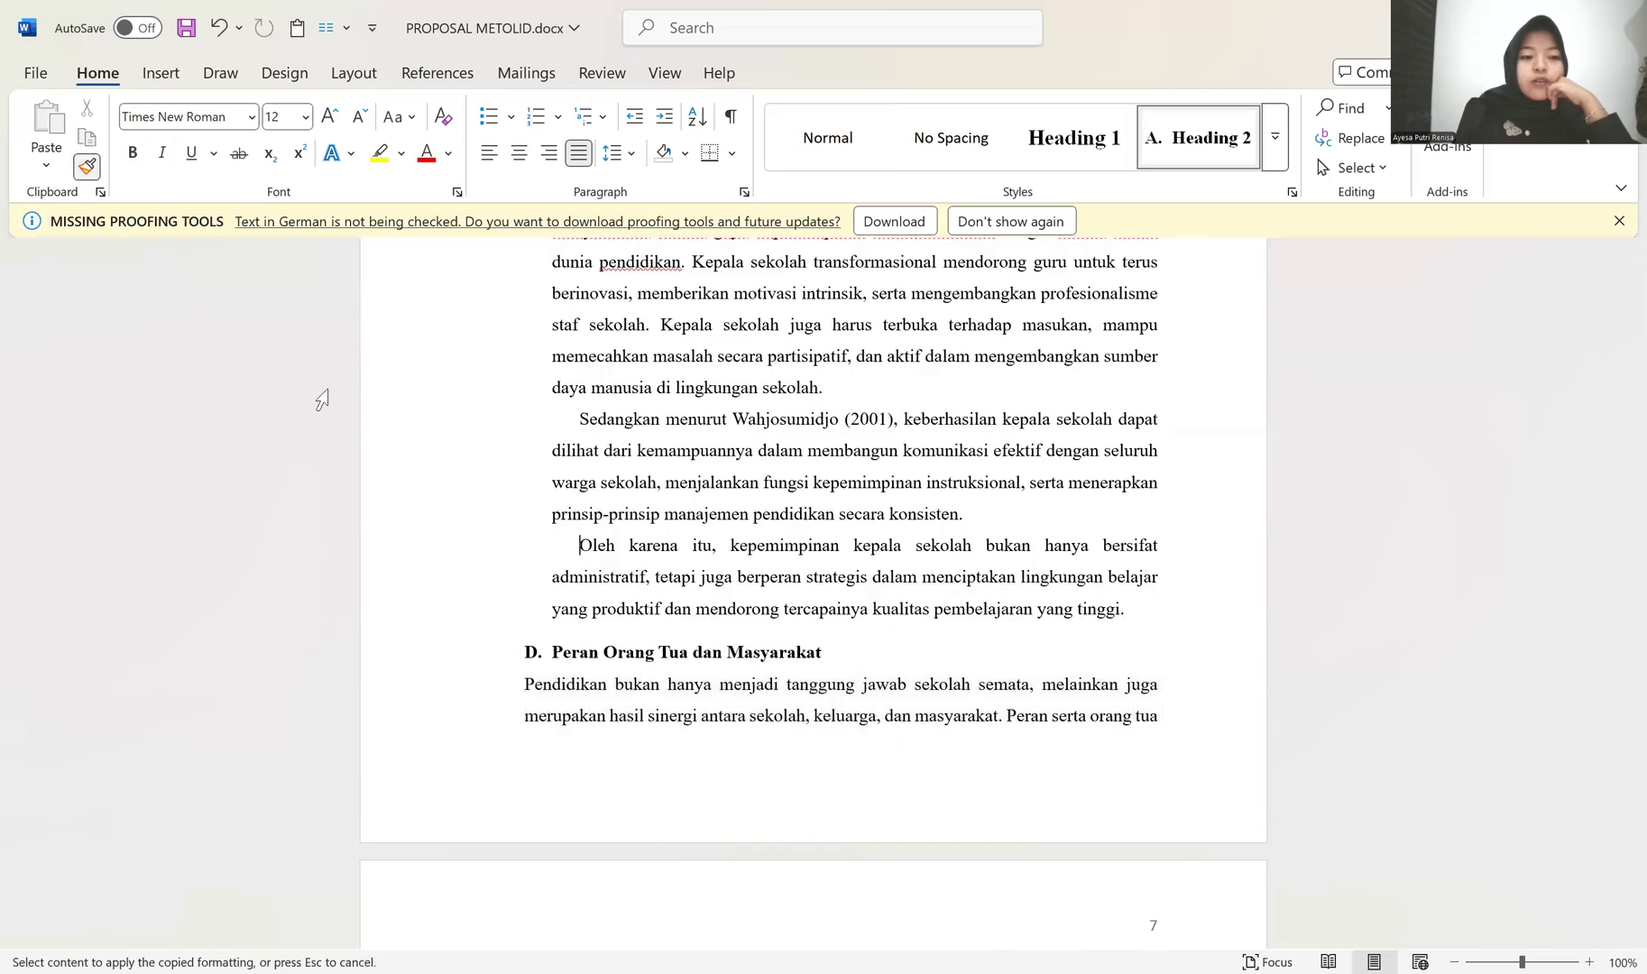
pyautogui.scroll(-1, 415, 559)
pyautogui.moveTo(433, 584); pyautogui.dragTo(421, 672)
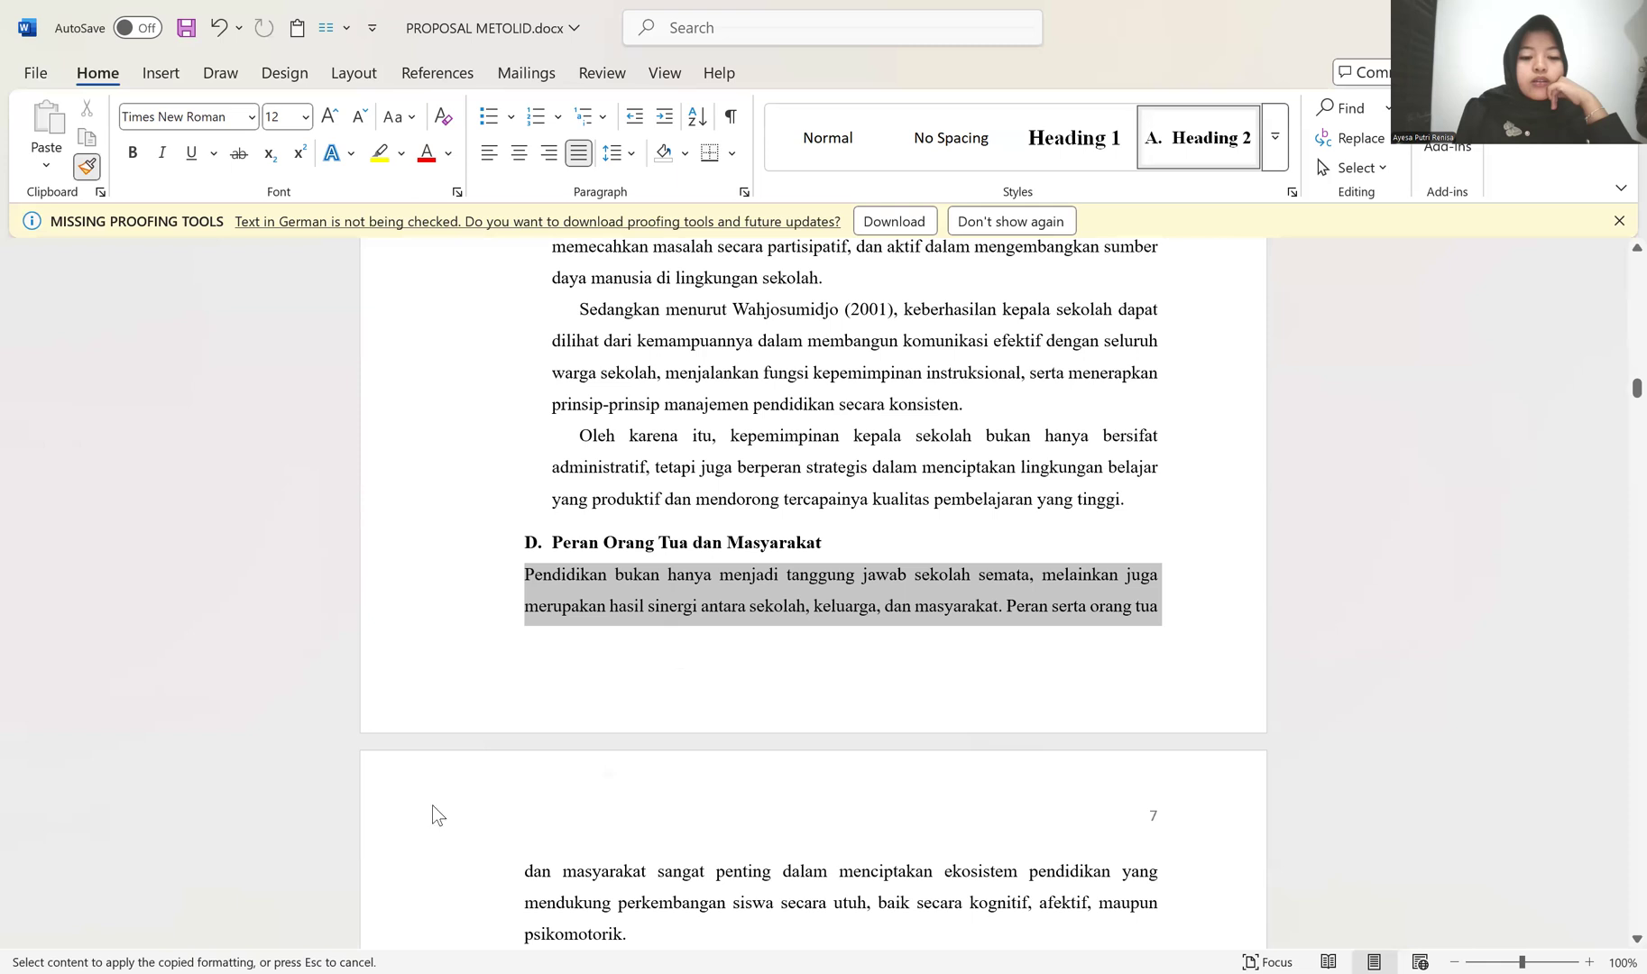
pyautogui.click(511, 575)
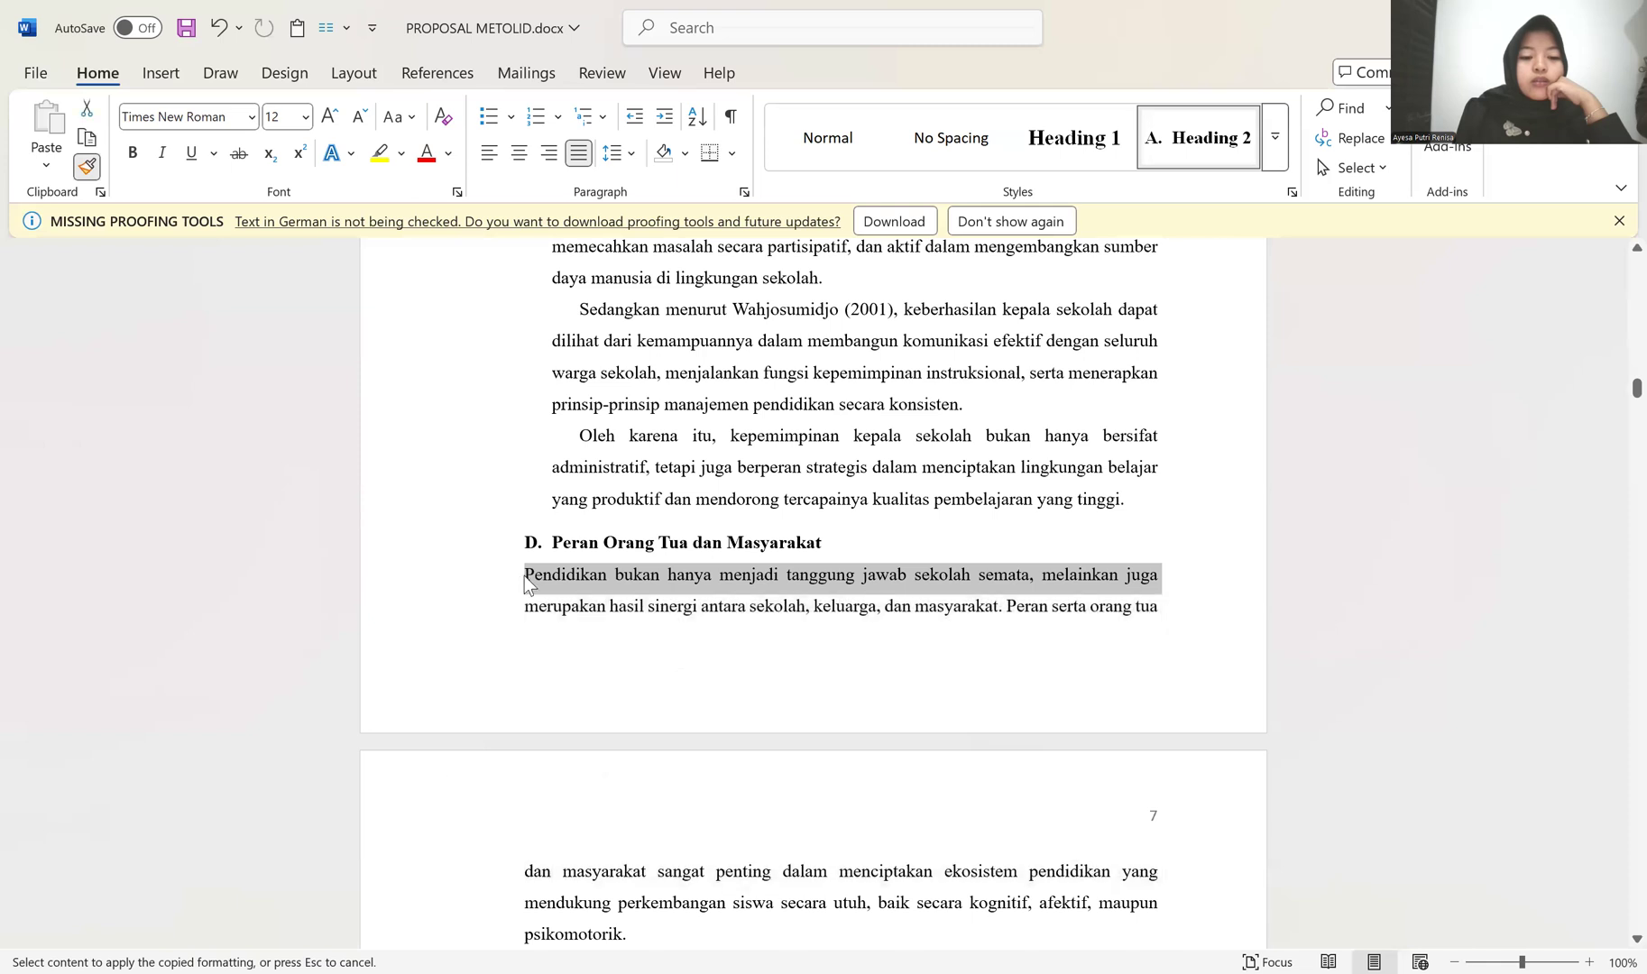
# Step: Apply the copied body formatting to all Peran Orang Tua dan Masyarakat paragraphs, through the one starting "Sementara itu", and stop copying formatting
pyautogui.scroll(-4, 614, 655)
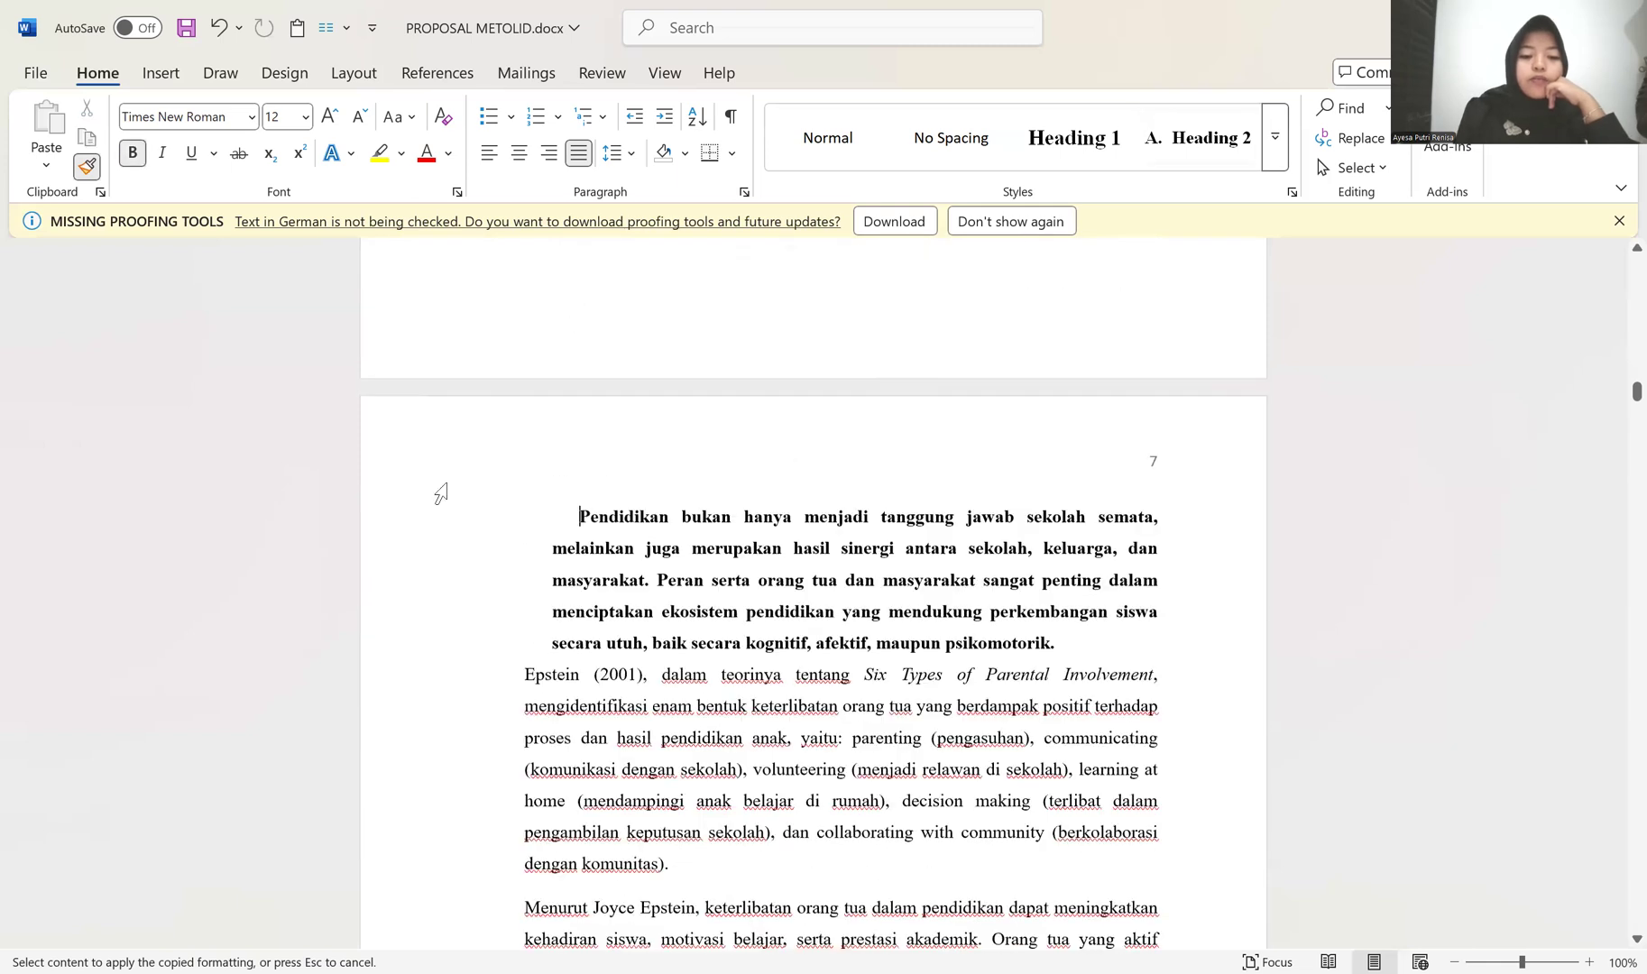
pyautogui.moveTo(437, 489); pyautogui.dragTo(424, 528)
pyautogui.moveTo(424, 935)
pyautogui.mouseDown()
pyautogui.moveTo(475, 841)
pyautogui.moveTo(503, 705)
pyautogui.mouseUp()
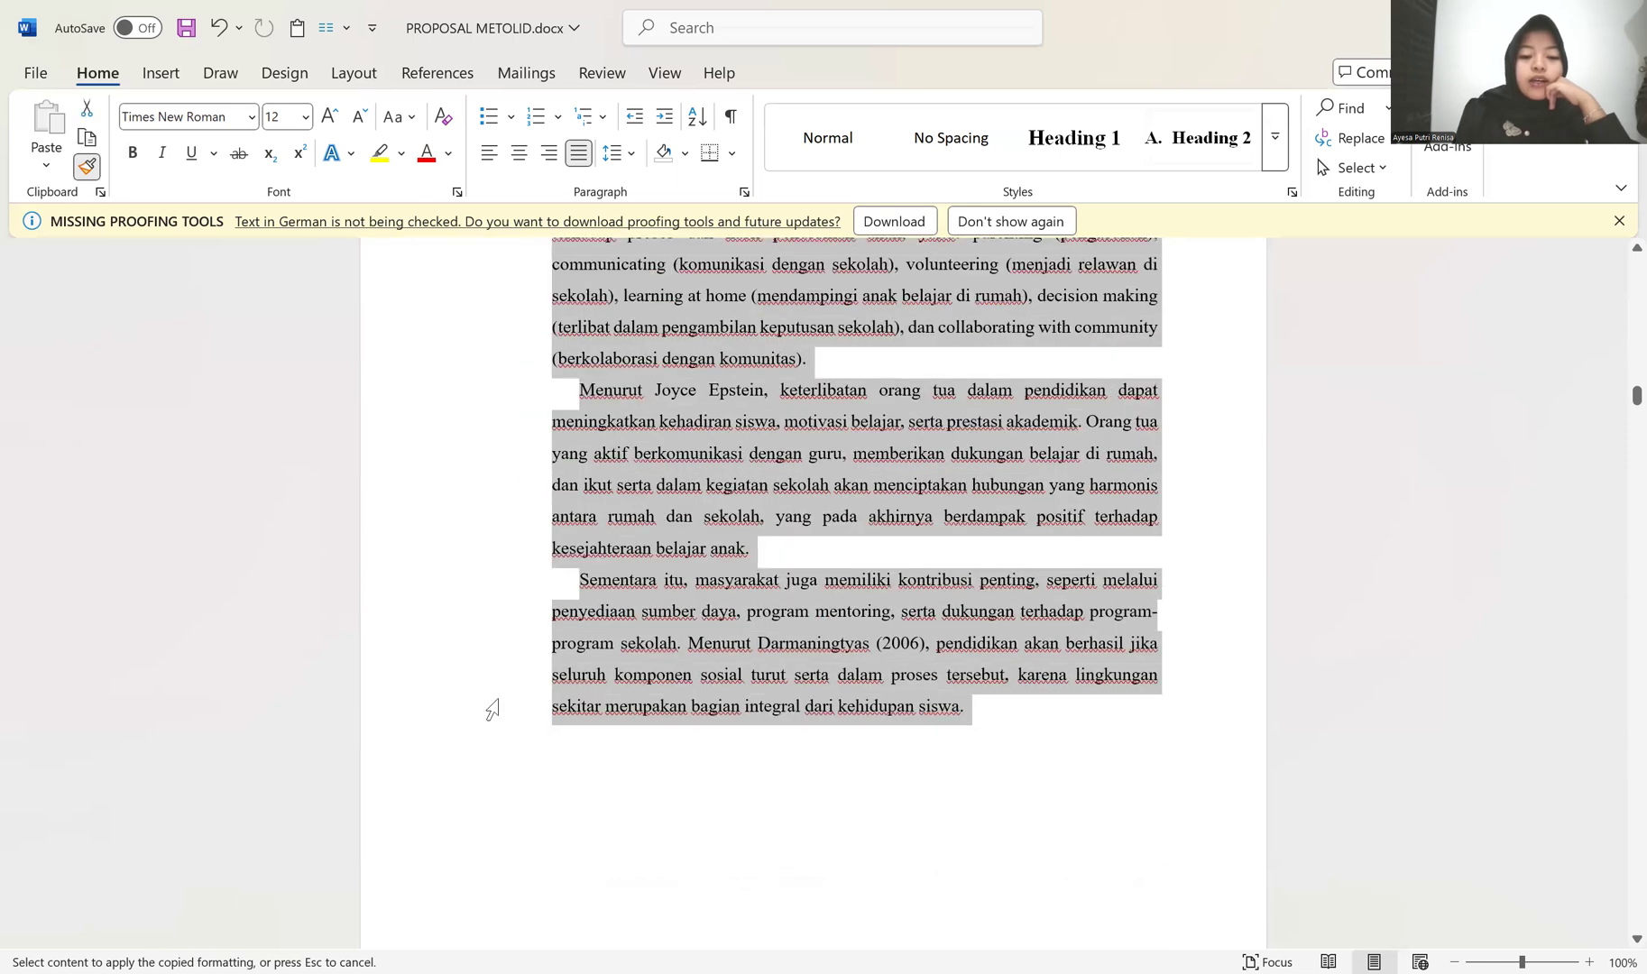
pyautogui.scroll(5, 487, 708)
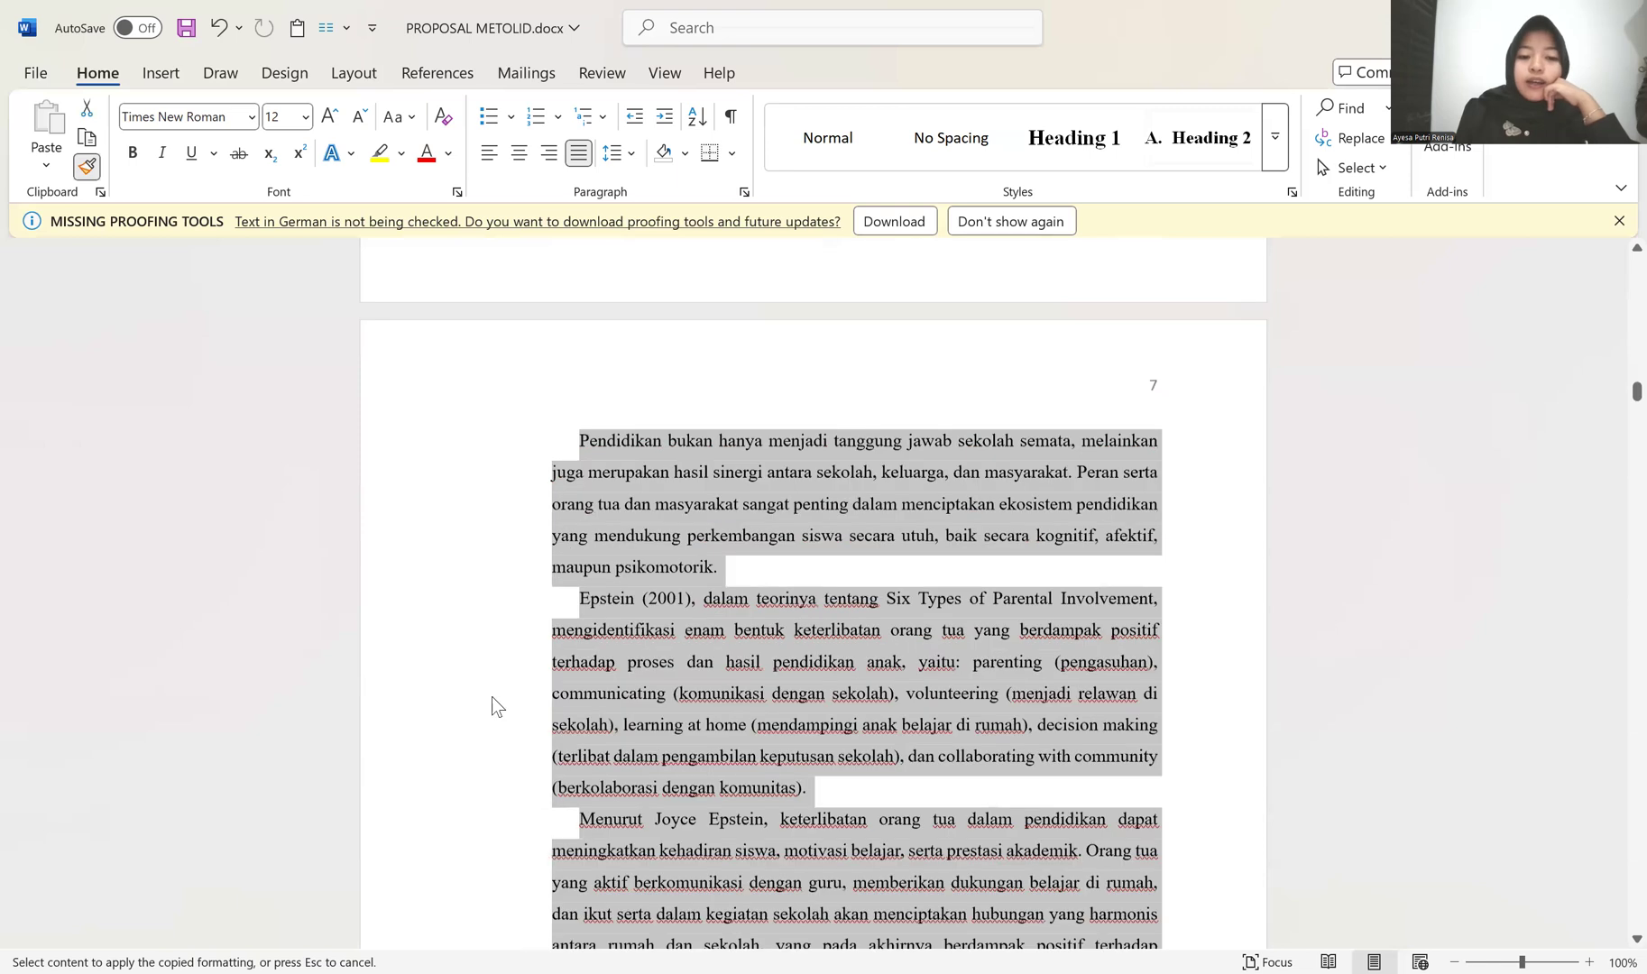
pyautogui.scroll(8, 473, 668)
pyautogui.scroll(4, 135, 161)
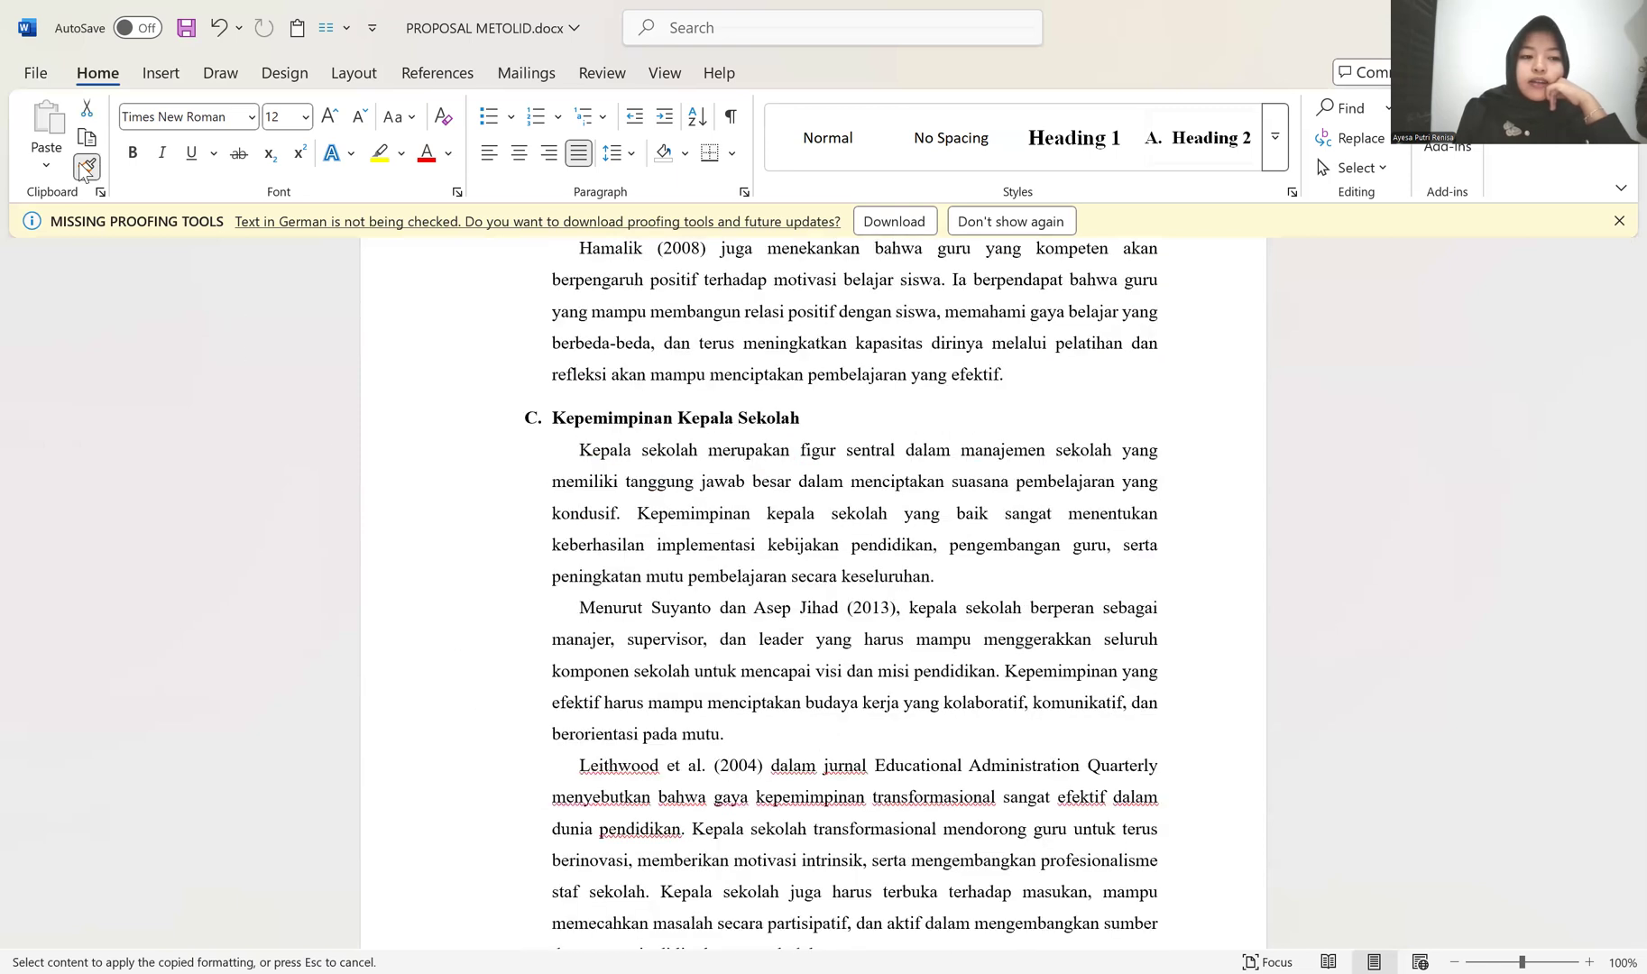
pyautogui.press('Escape')
# Step: Add space above the Peran Orang Tua dan Masyarakat heading to move it onto the next page with its body text
pyautogui.scroll(-7, 582, 560)
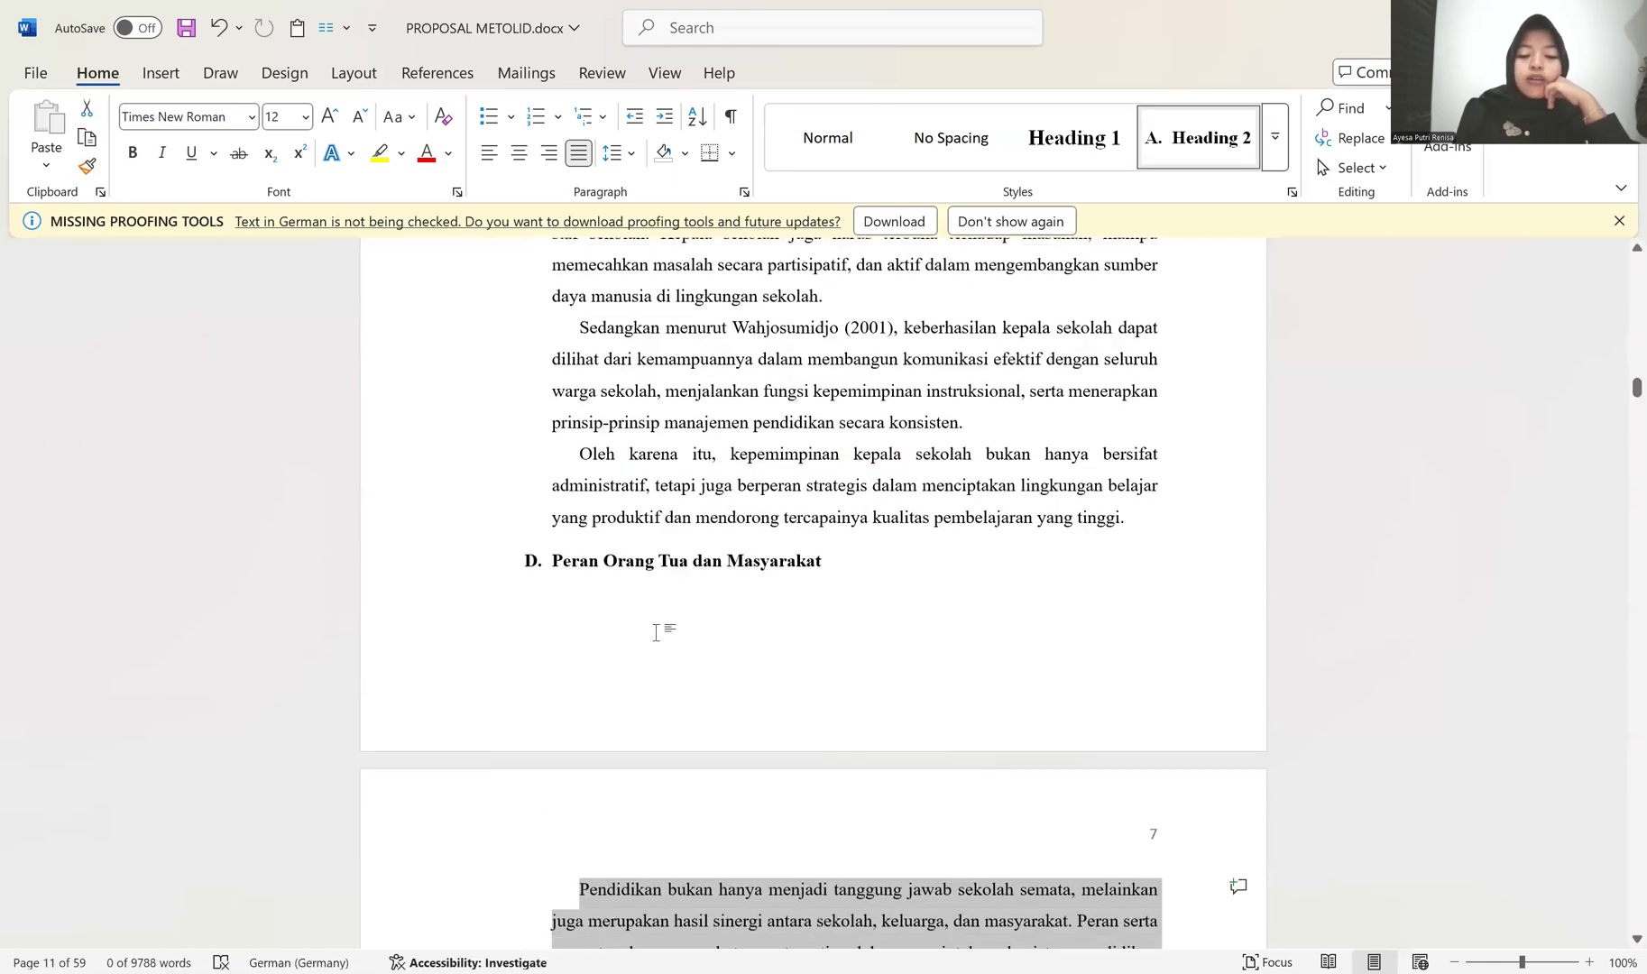
pyautogui.click(1181, 552)
pyautogui.click(1142, 509)
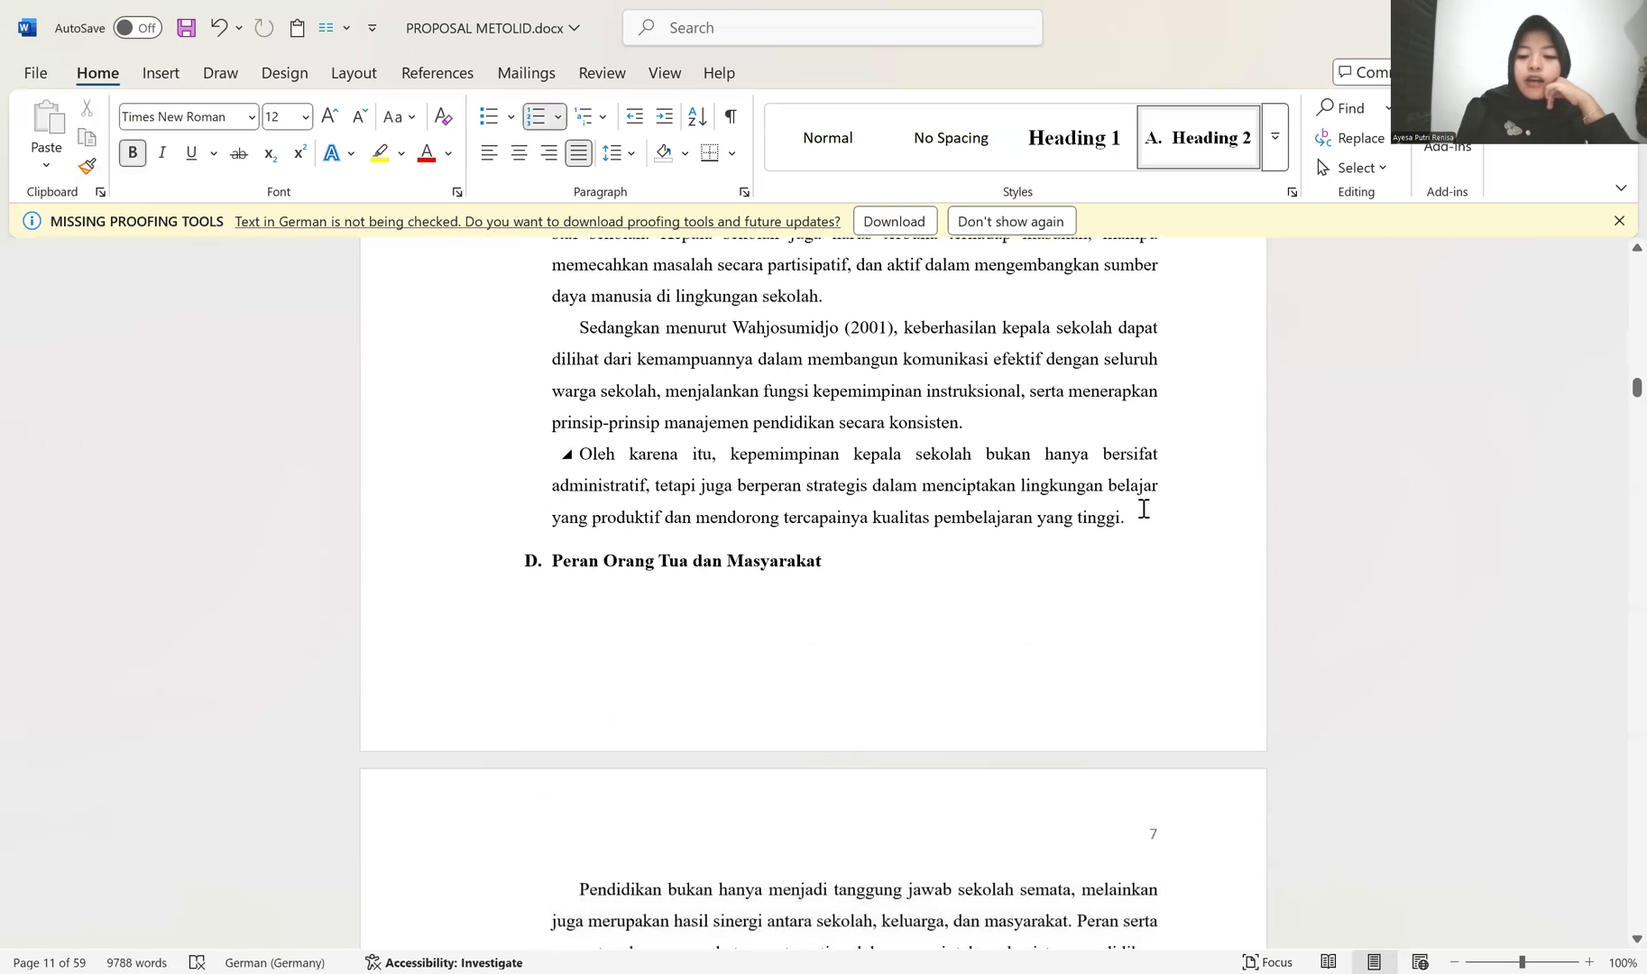
pyautogui.press('Return')
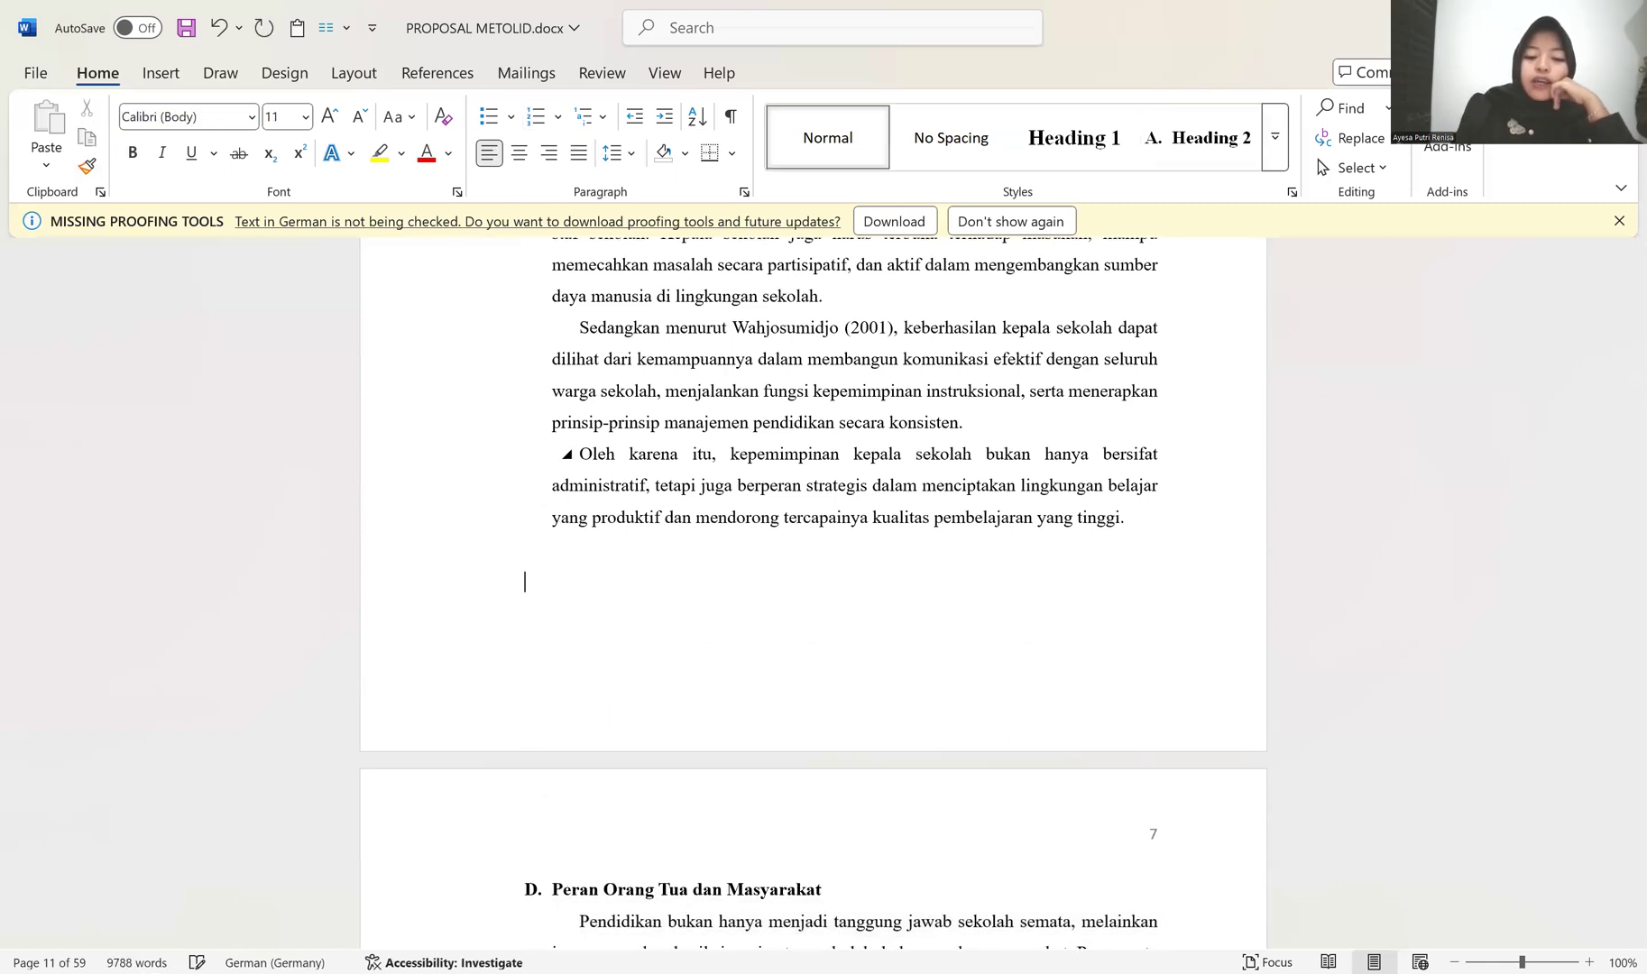
# Step: Apply the Heading 1 style to the BAB III and METODE PENELITIAN title lines
pyautogui.scroll(-7, 1411, 666)
pyautogui.scroll(-12, 1129, 665)
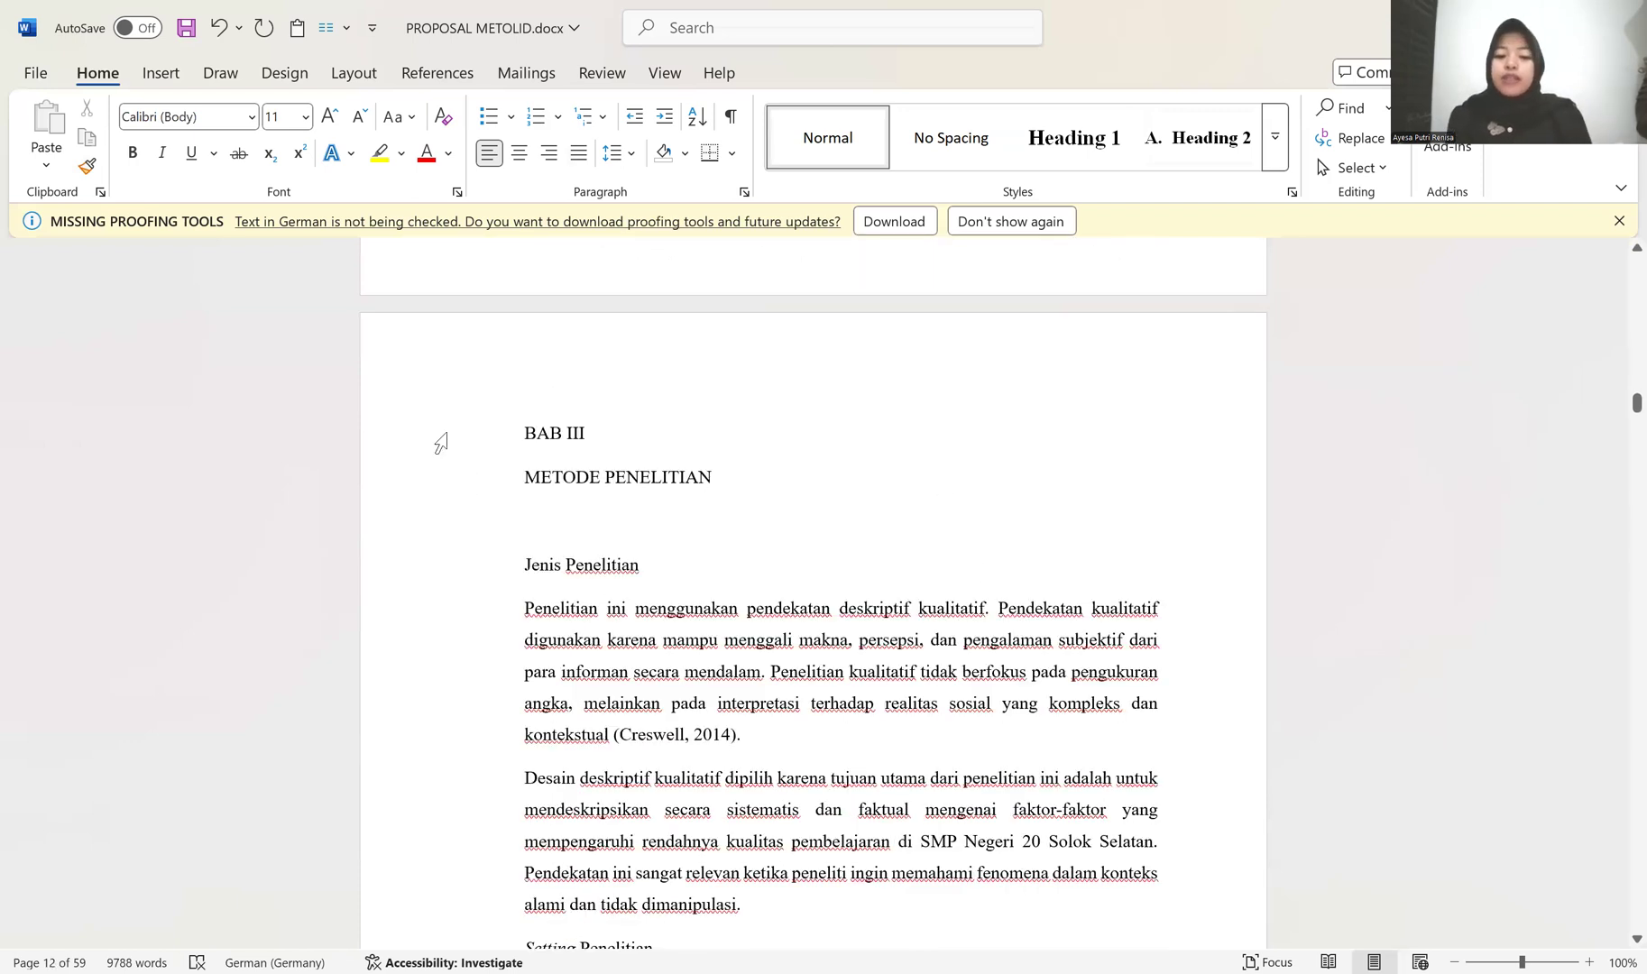
pyautogui.moveTo(440, 442); pyautogui.dragTo(444, 489)
pyautogui.click(1073, 137)
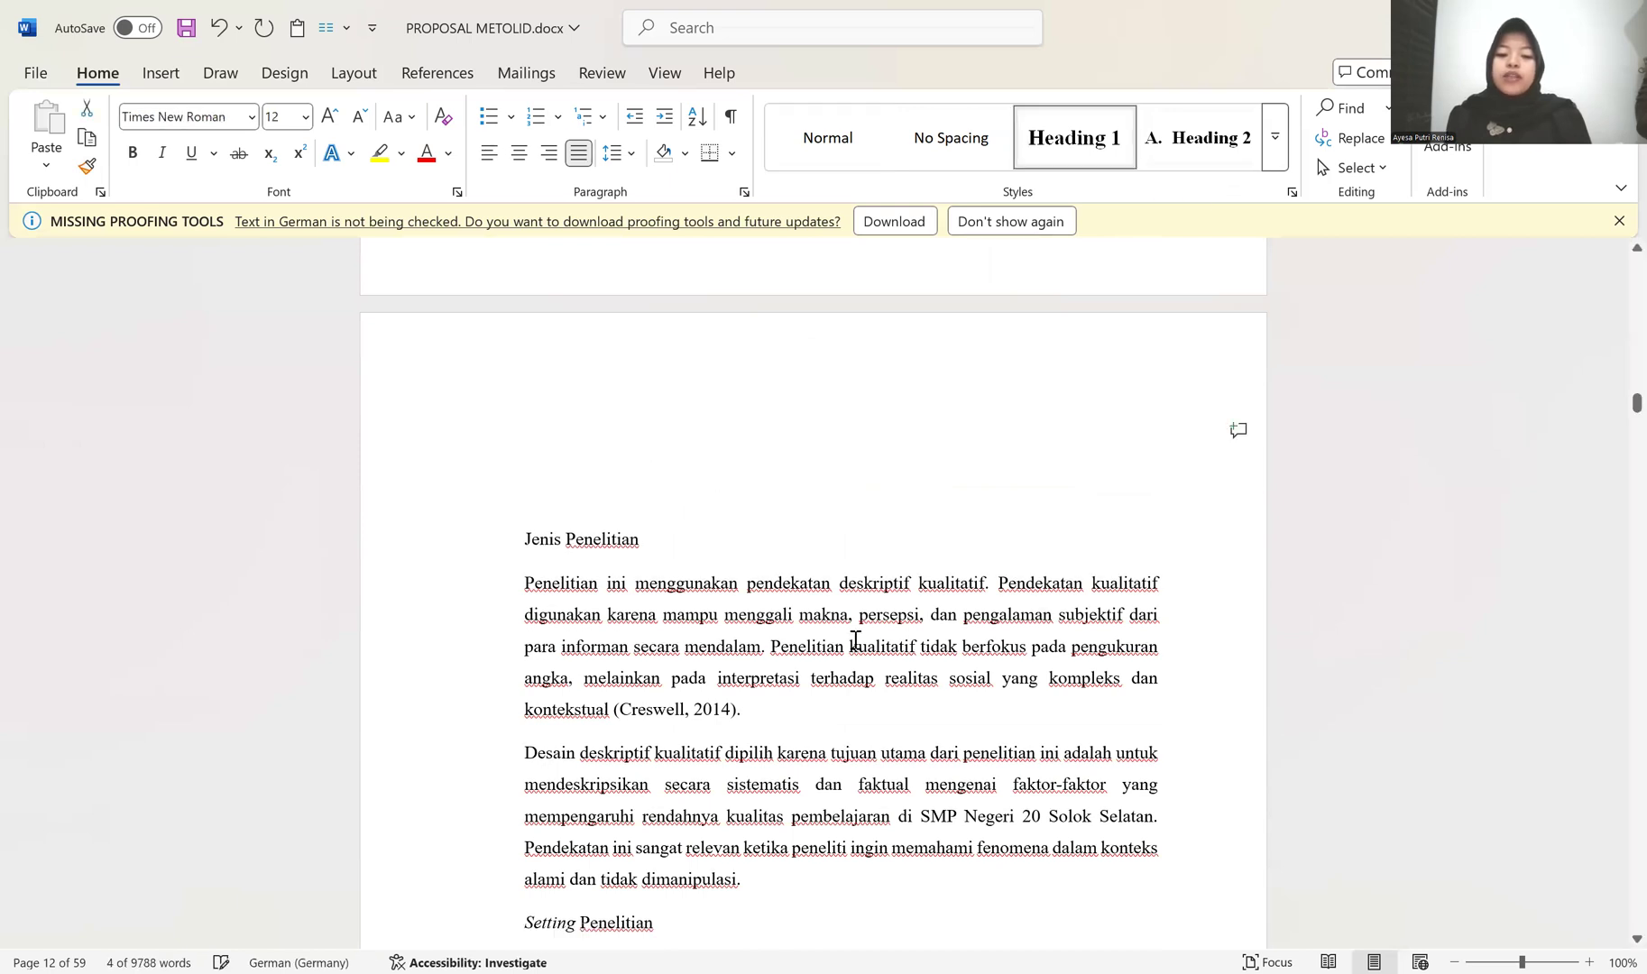
pyautogui.hotkey('ctrl', 'z')
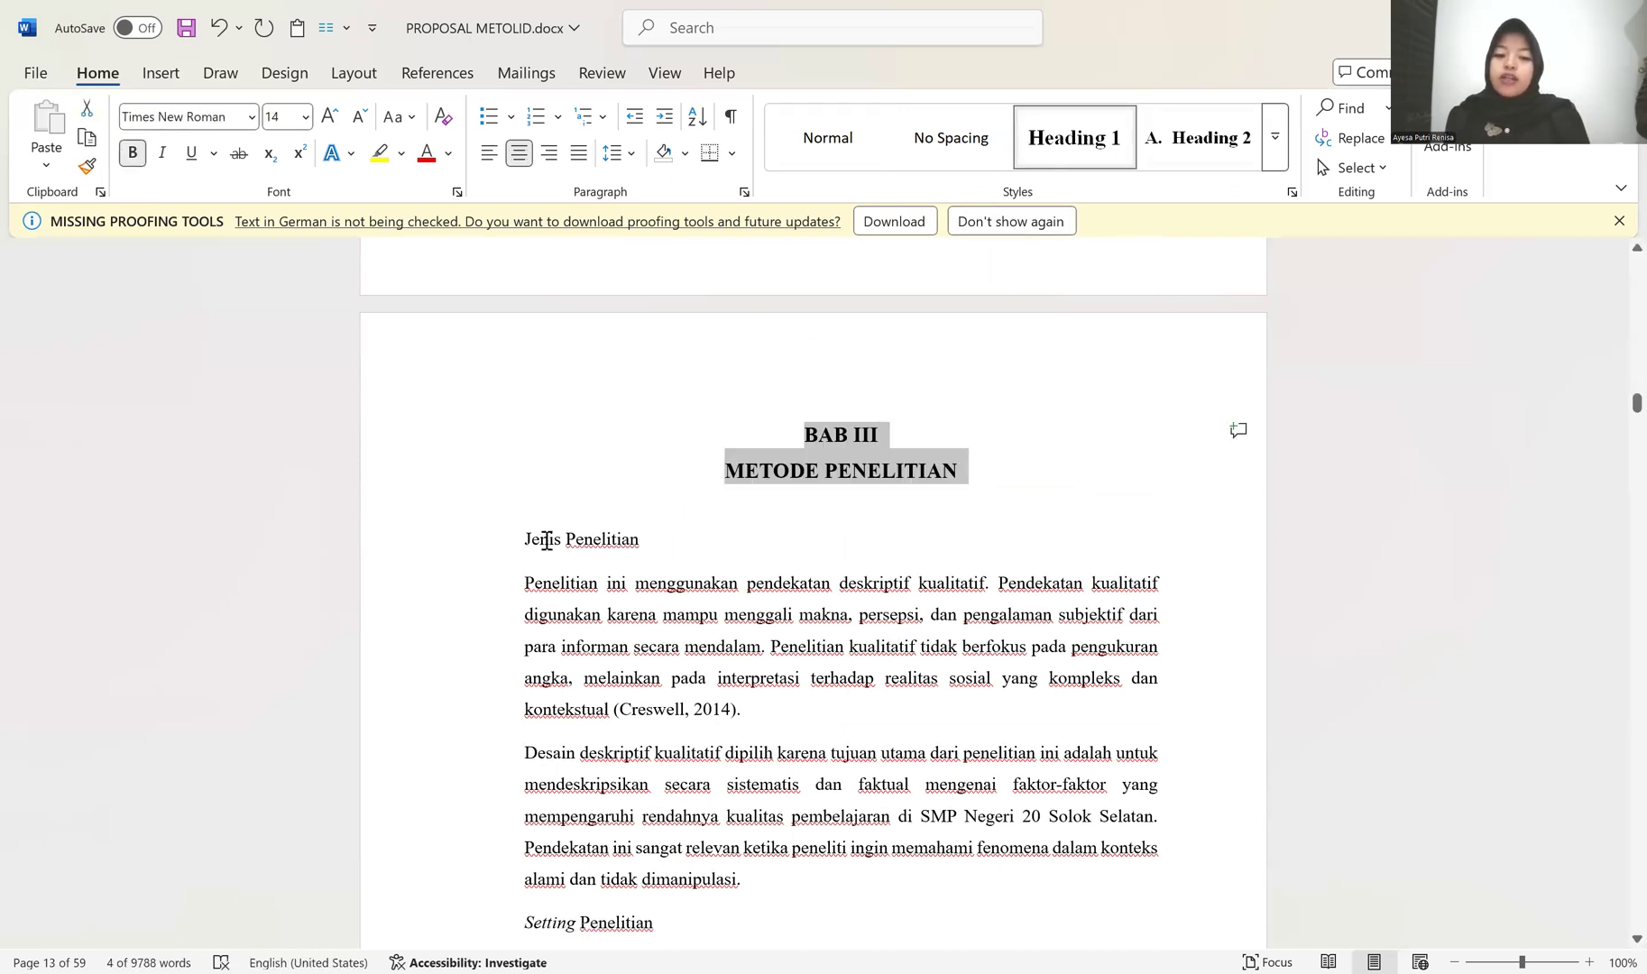
# Step: Apply the Heading 2 style to the Jenis Penelitian line and restart its lettering at A
pyautogui.click(520, 538)
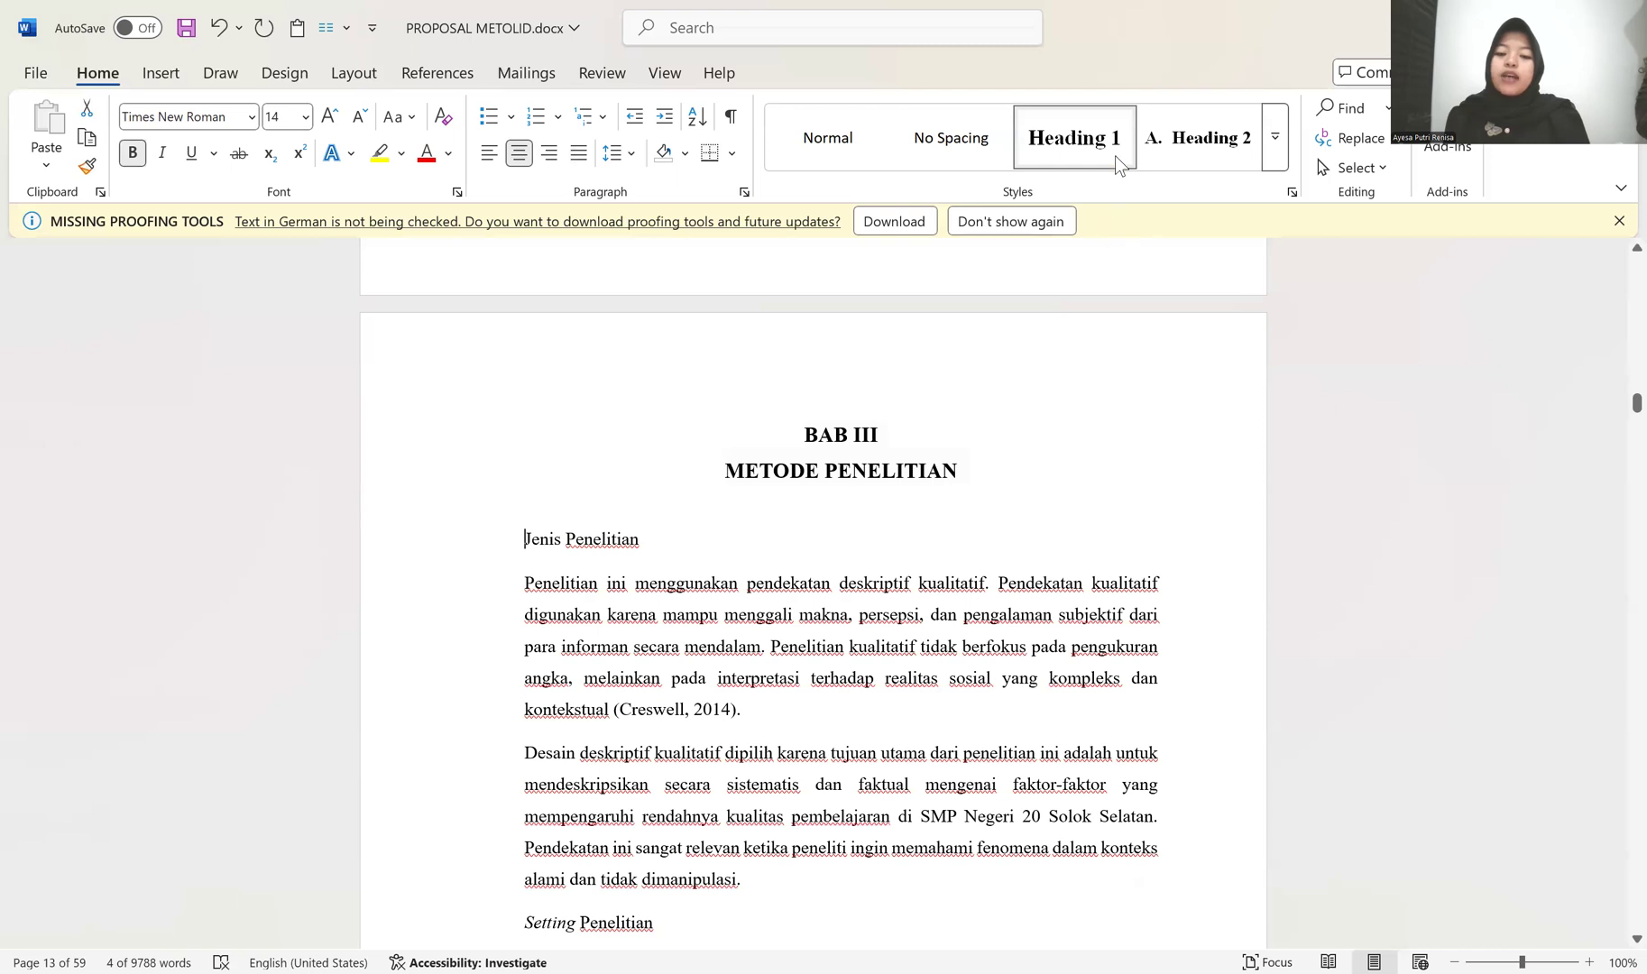
pyautogui.click(1203, 140)
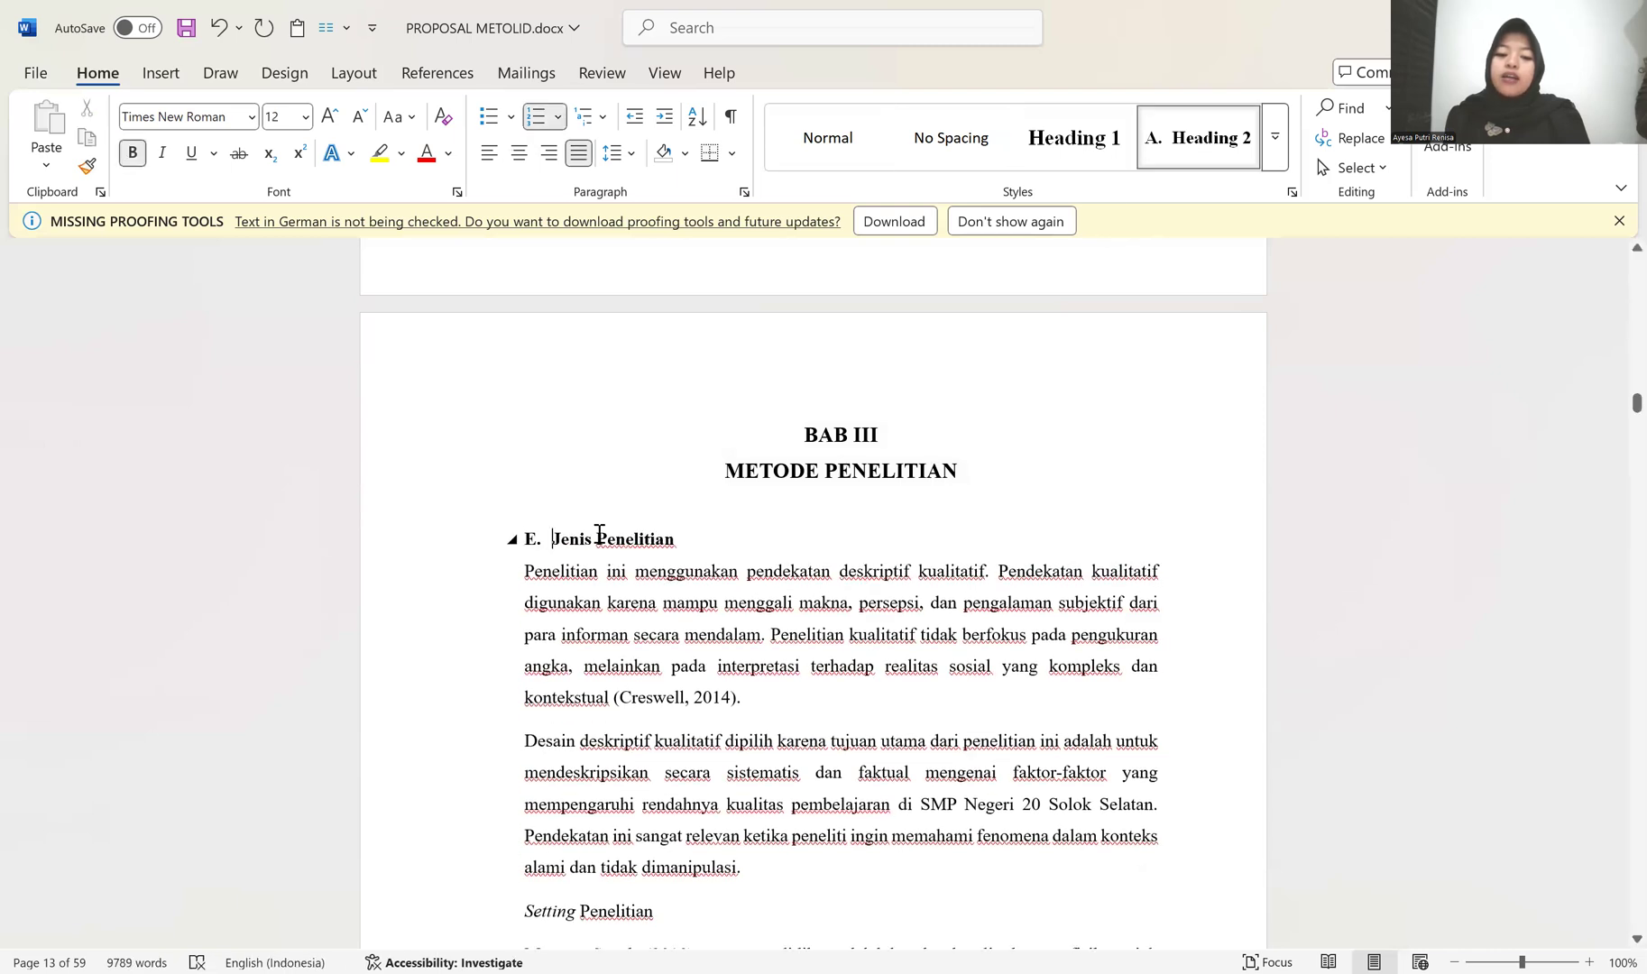
pyautogui.click(531, 541)
pyautogui.rightClick(532, 546)
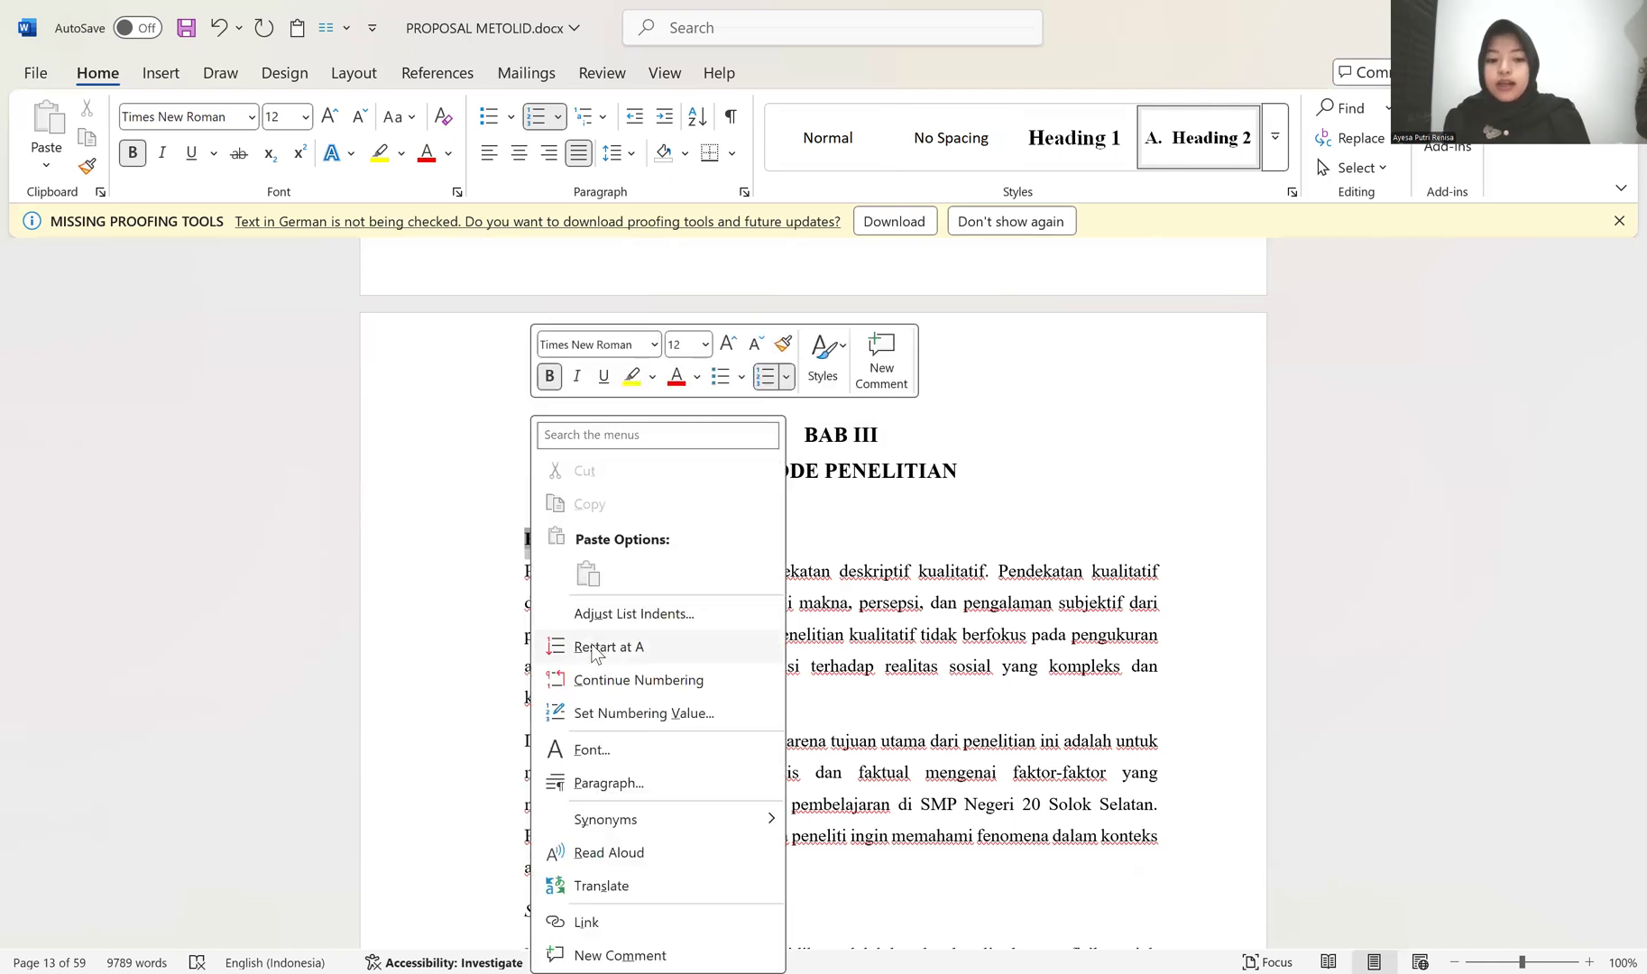
pyautogui.click(620, 649)
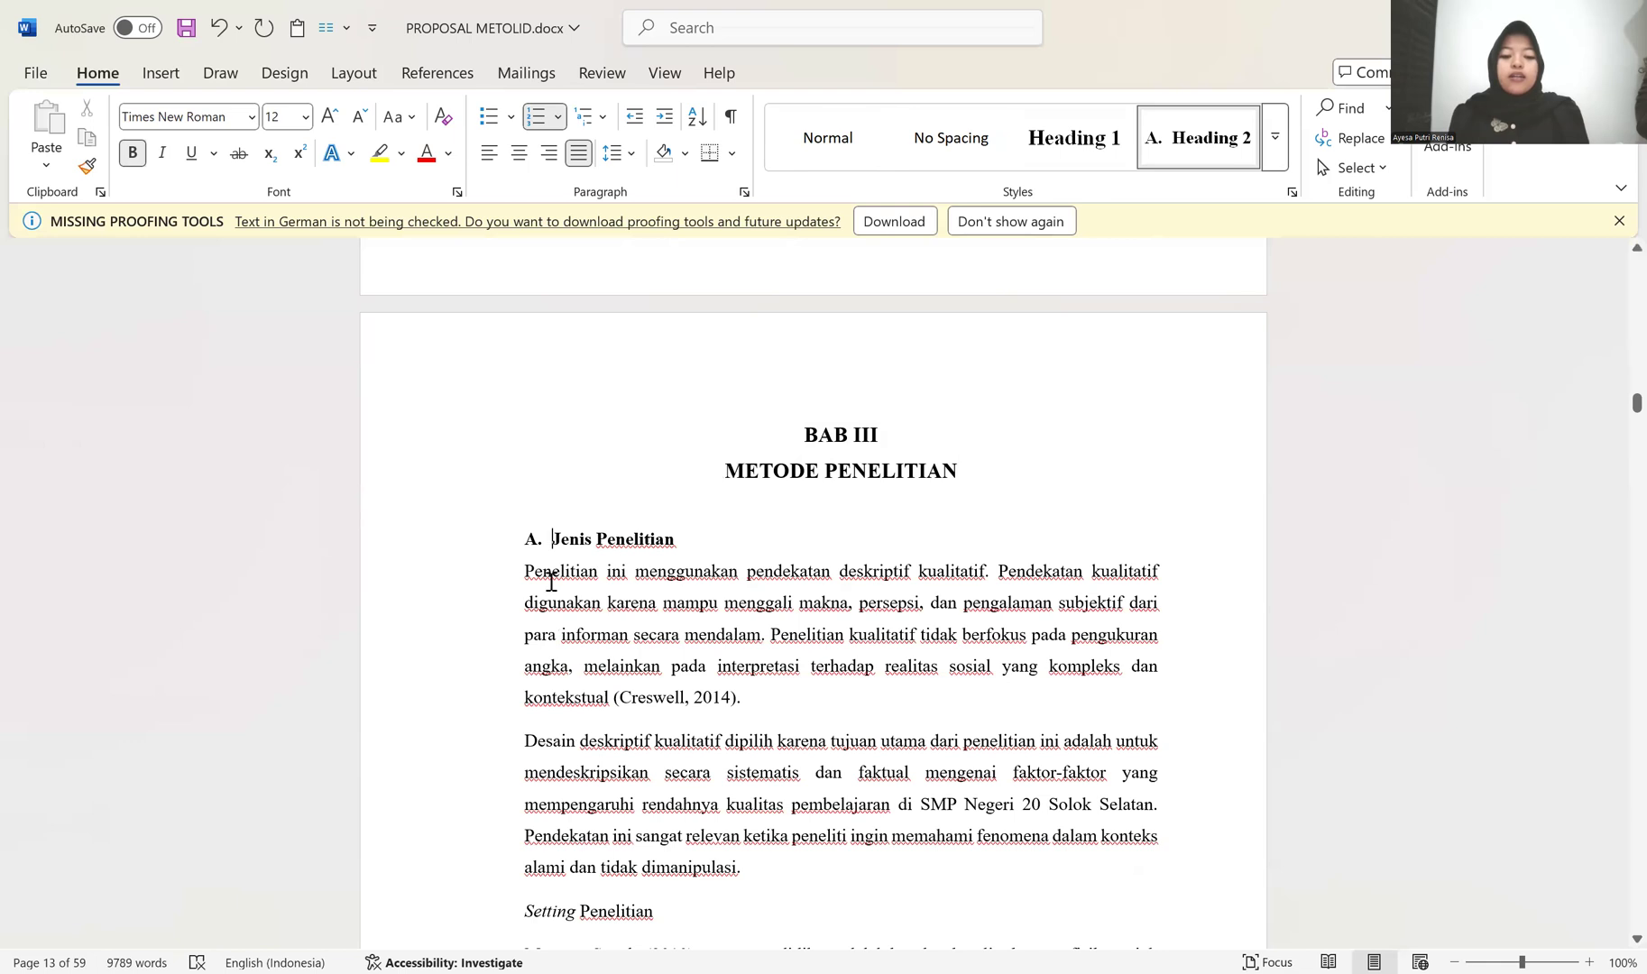
# Step: Copy the formatting of the "Sementara itu" paragraph onto the two body paragraphs under Jenis Penelitian
pyautogui.scroll(7, 505, 579)
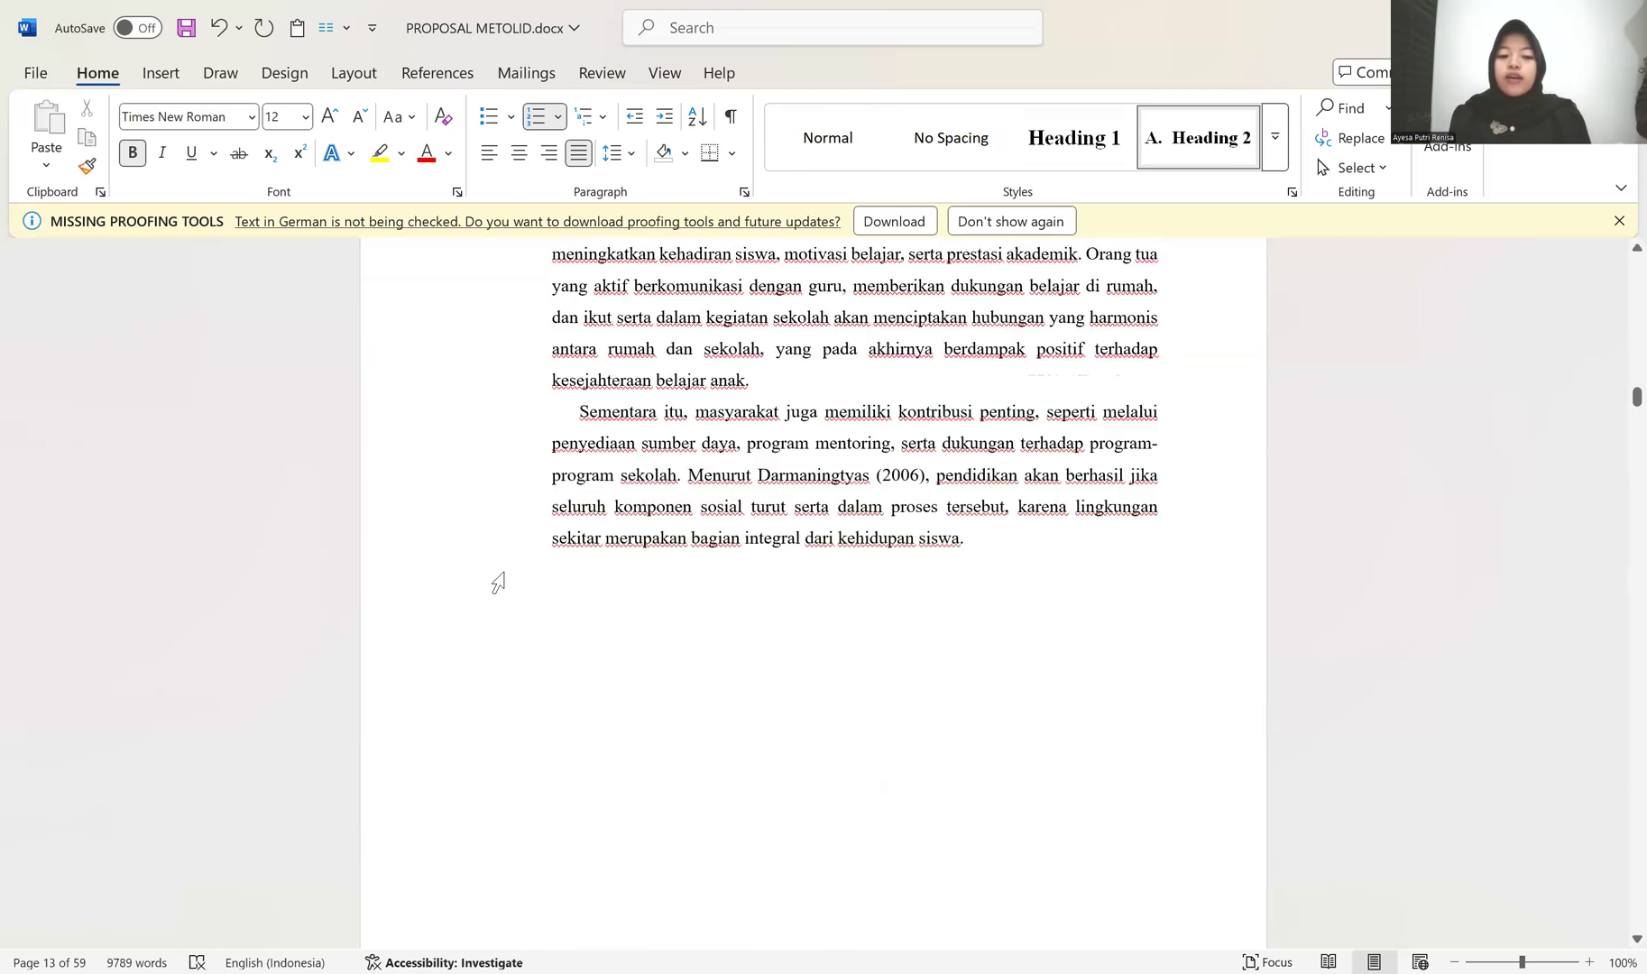
pyautogui.scroll(2, 593, 566)
pyautogui.click(586, 560)
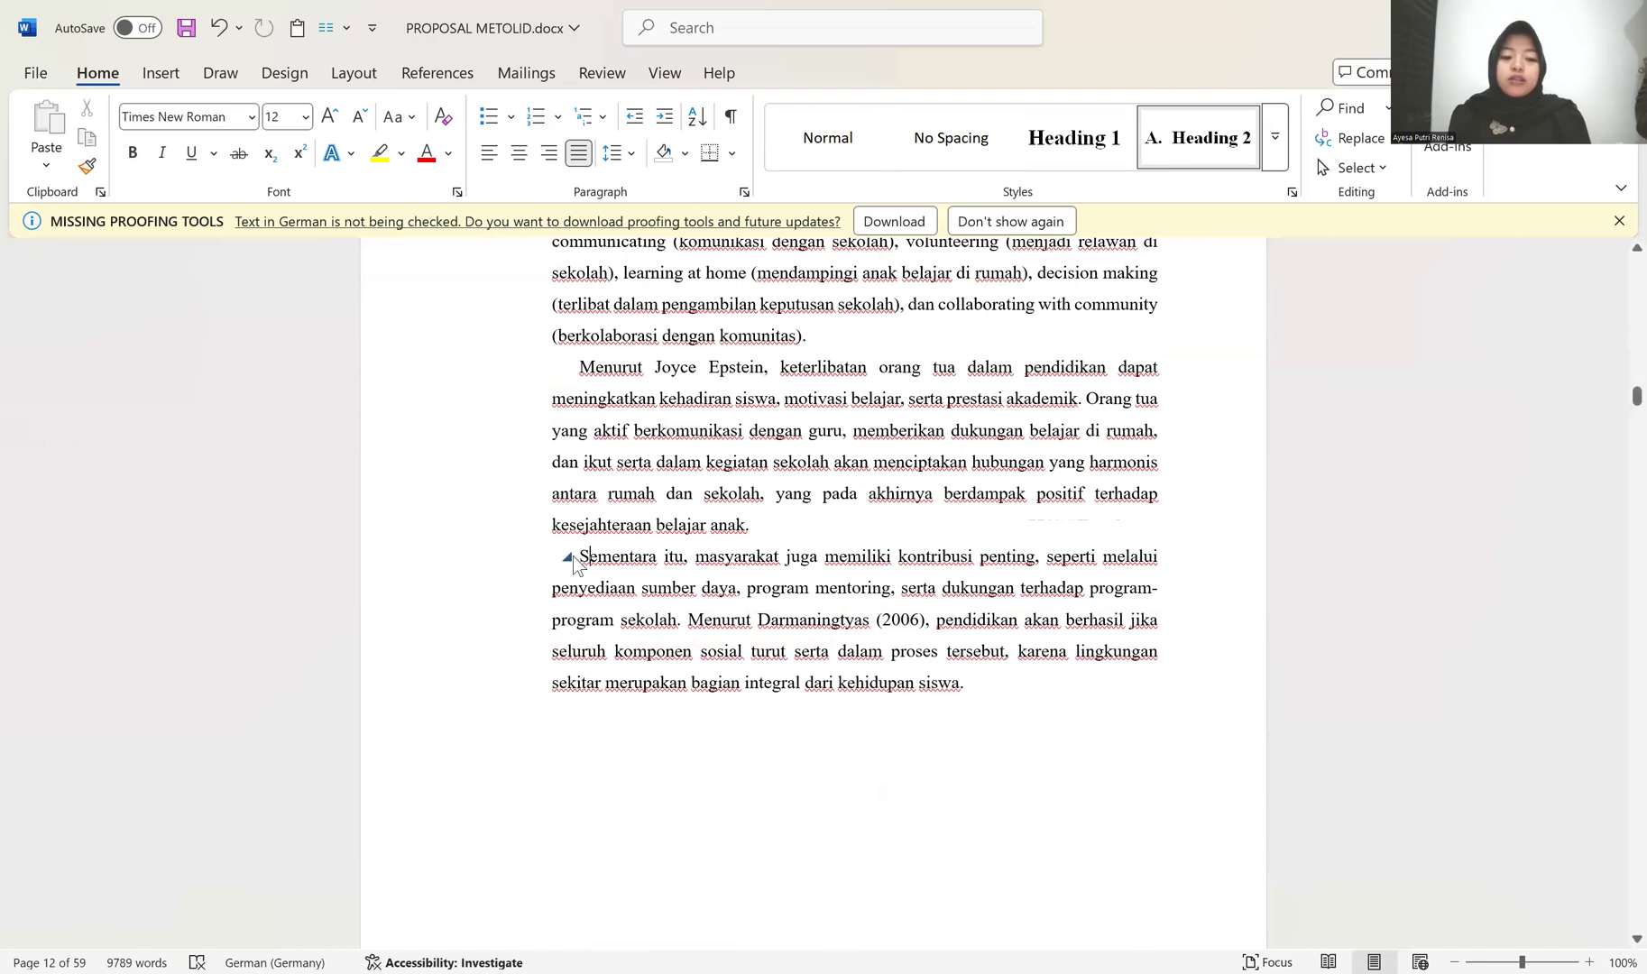
pyautogui.click(84, 171)
pyautogui.scroll(-5, 359, 455)
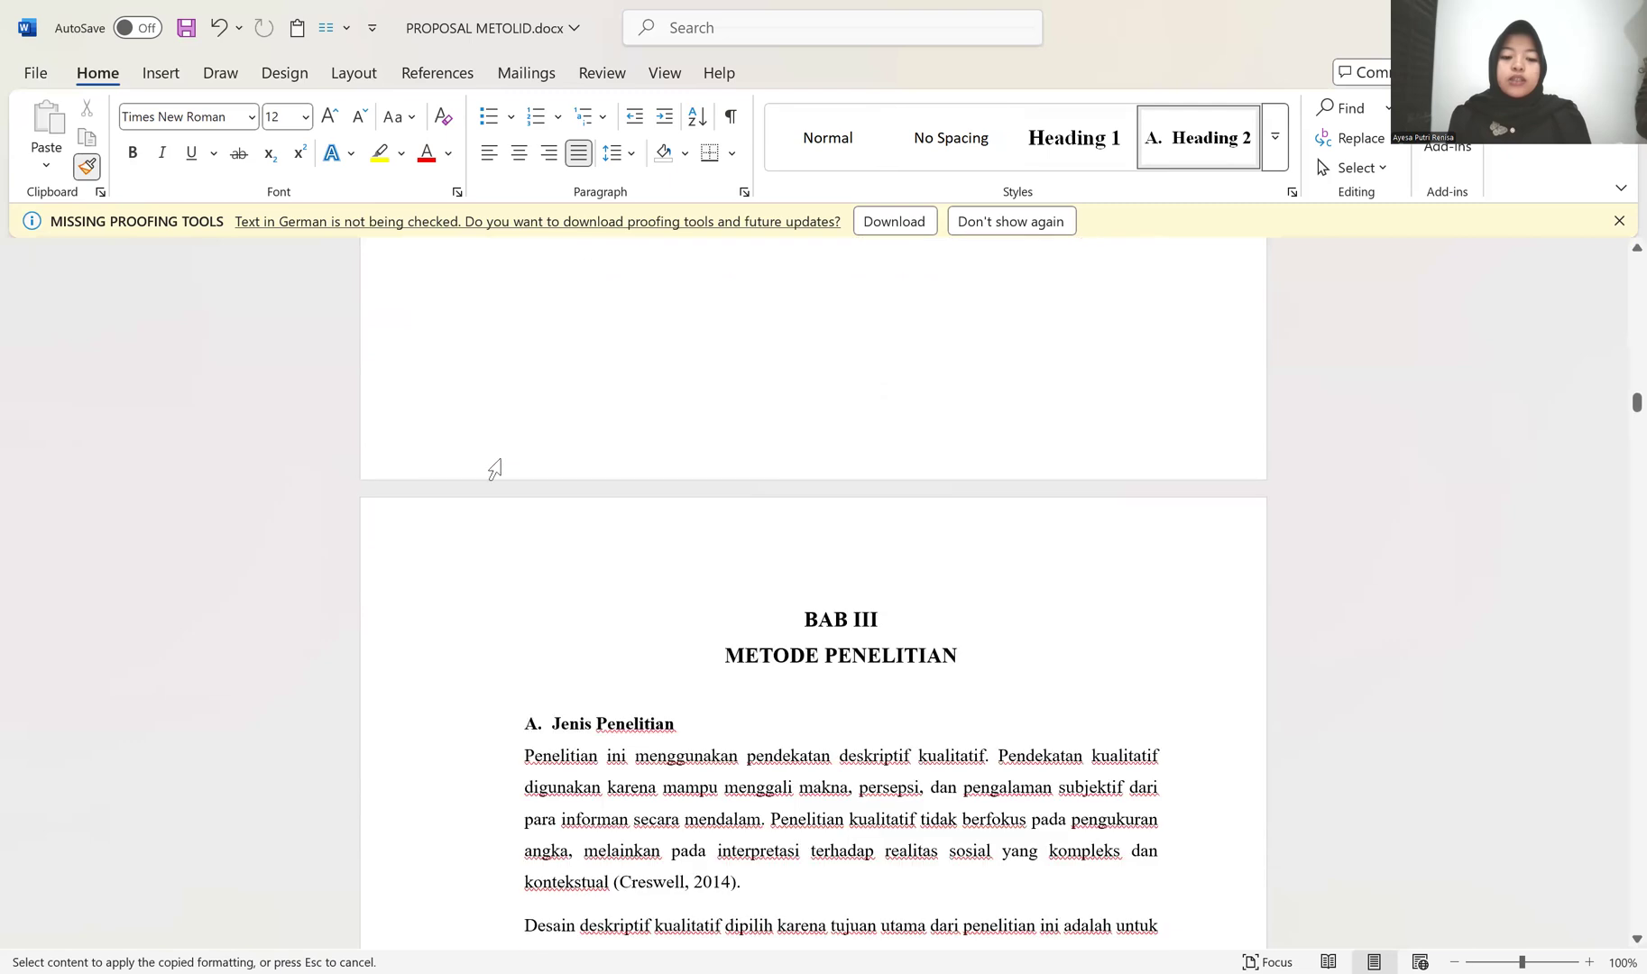
pyautogui.scroll(-4, 494, 468)
pyautogui.moveTo(467, 419)
pyautogui.mouseDown()
pyautogui.moveTo(496, 728)
pyautogui.moveTo(501, 708)
pyautogui.mouseUp()
# Step: Apply the copied body formatting to both Setting Penelitian paragraphs, including the bold ending about Maret hingga Mei 2025
pyautogui.scroll(-1, 532, 616)
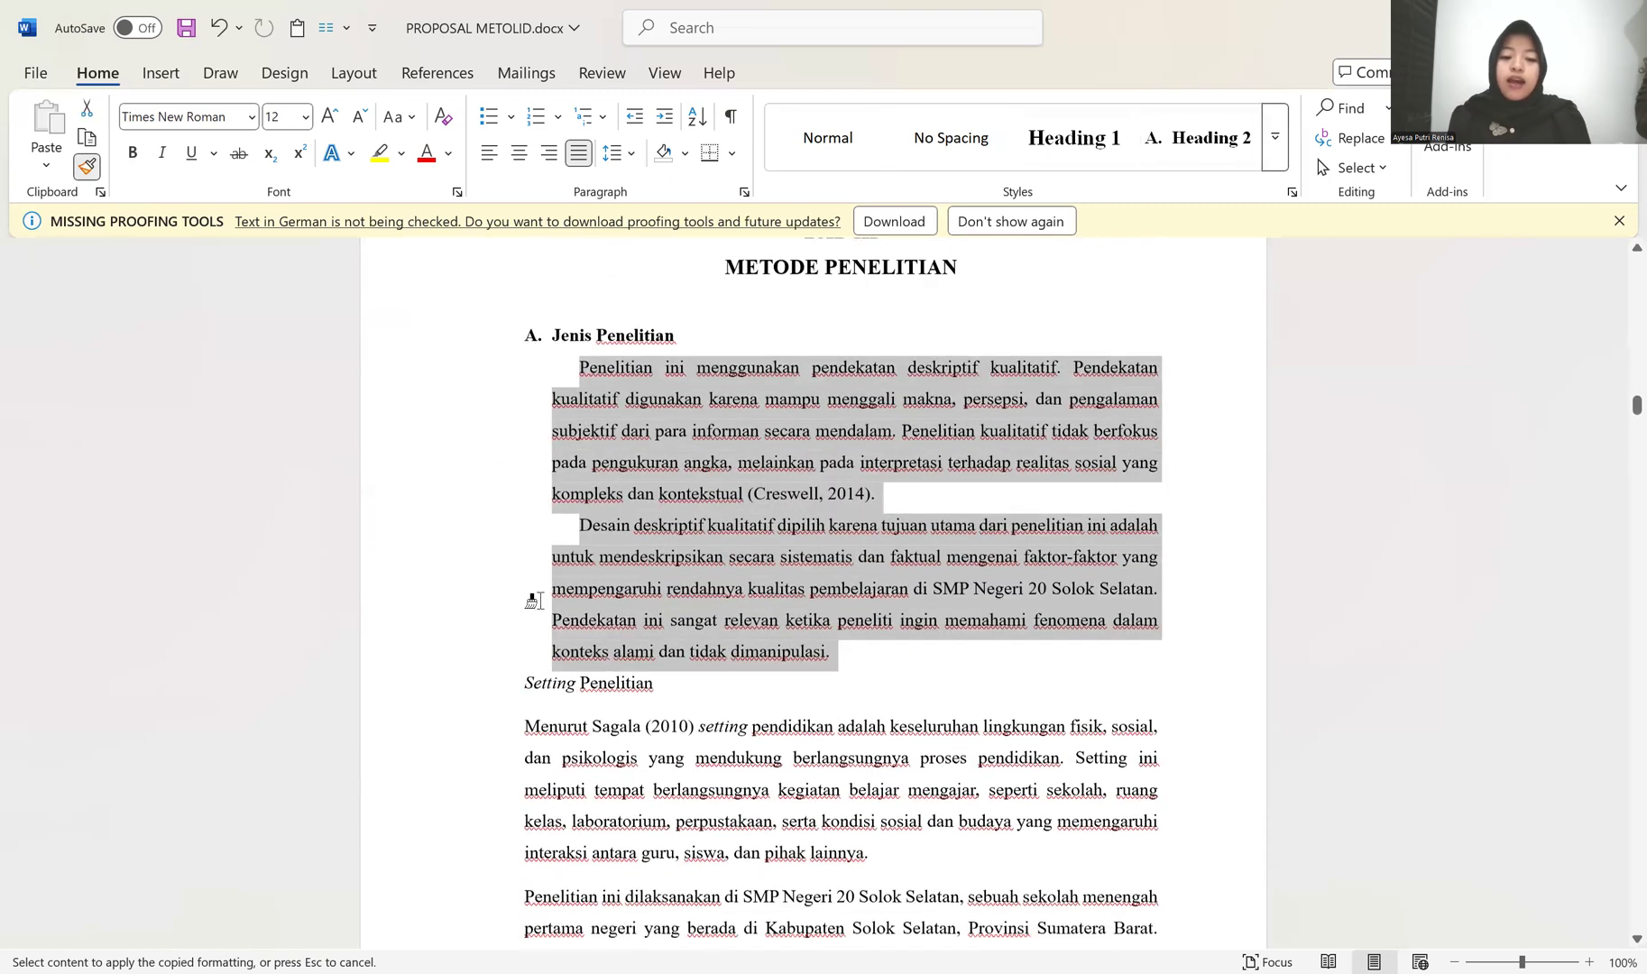
pyautogui.scroll(-2, 534, 595)
pyautogui.moveTo(403, 557); pyautogui.dragTo(383, 867)
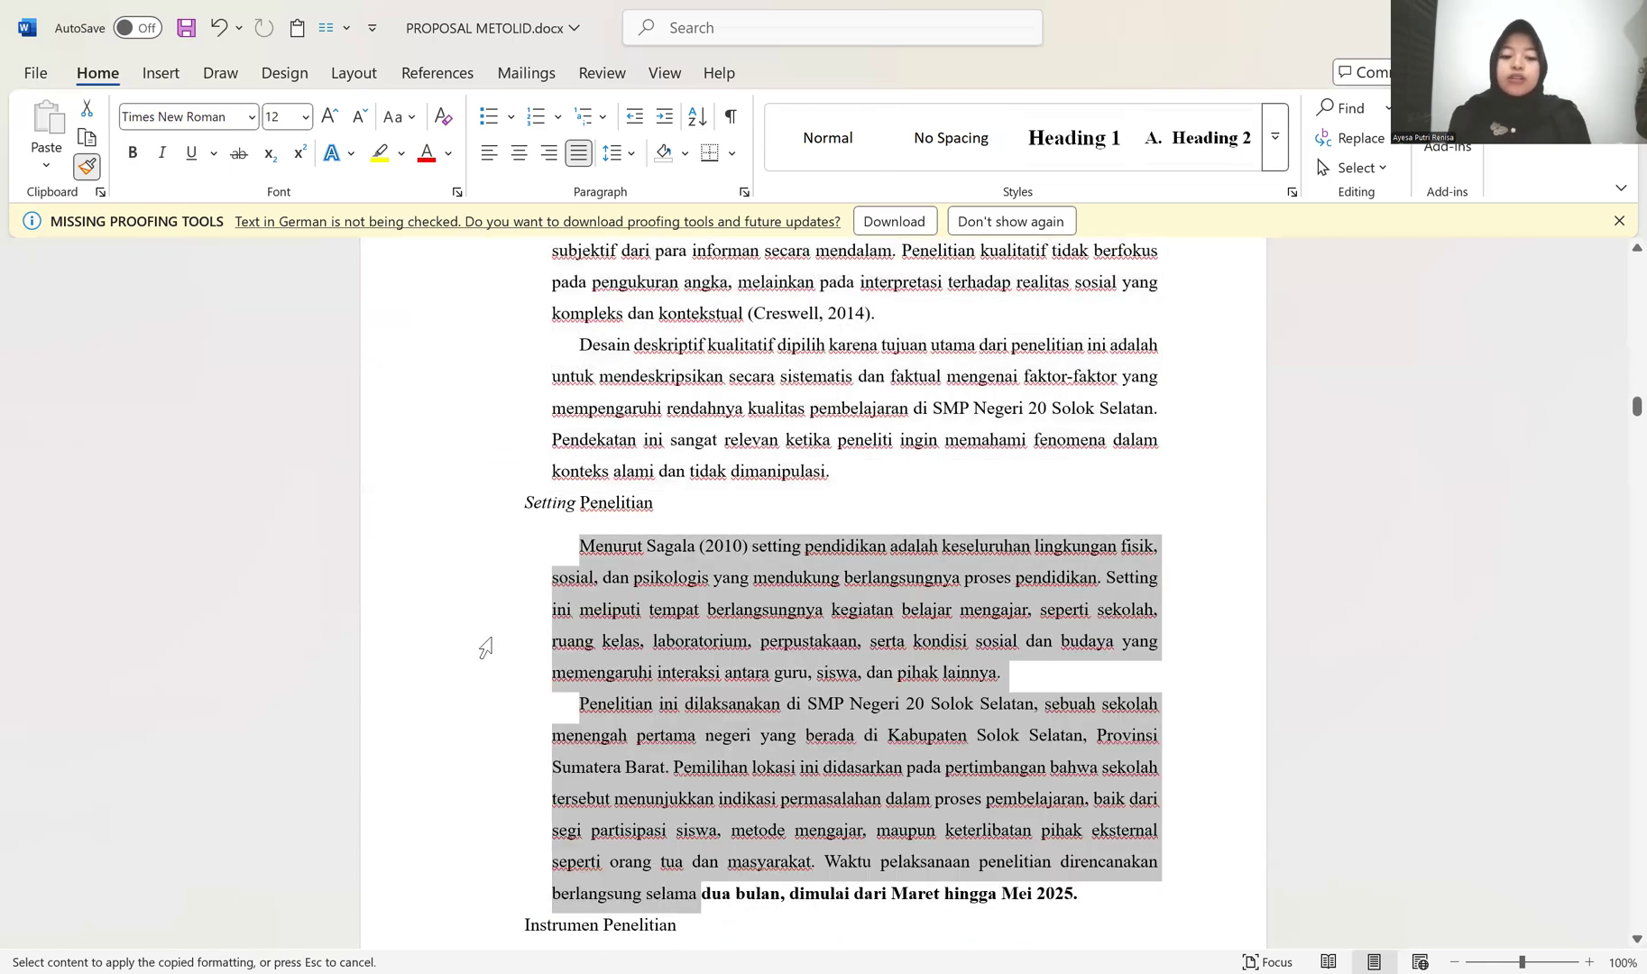
pyautogui.scroll(-2, 492, 637)
pyautogui.click(393, 685)
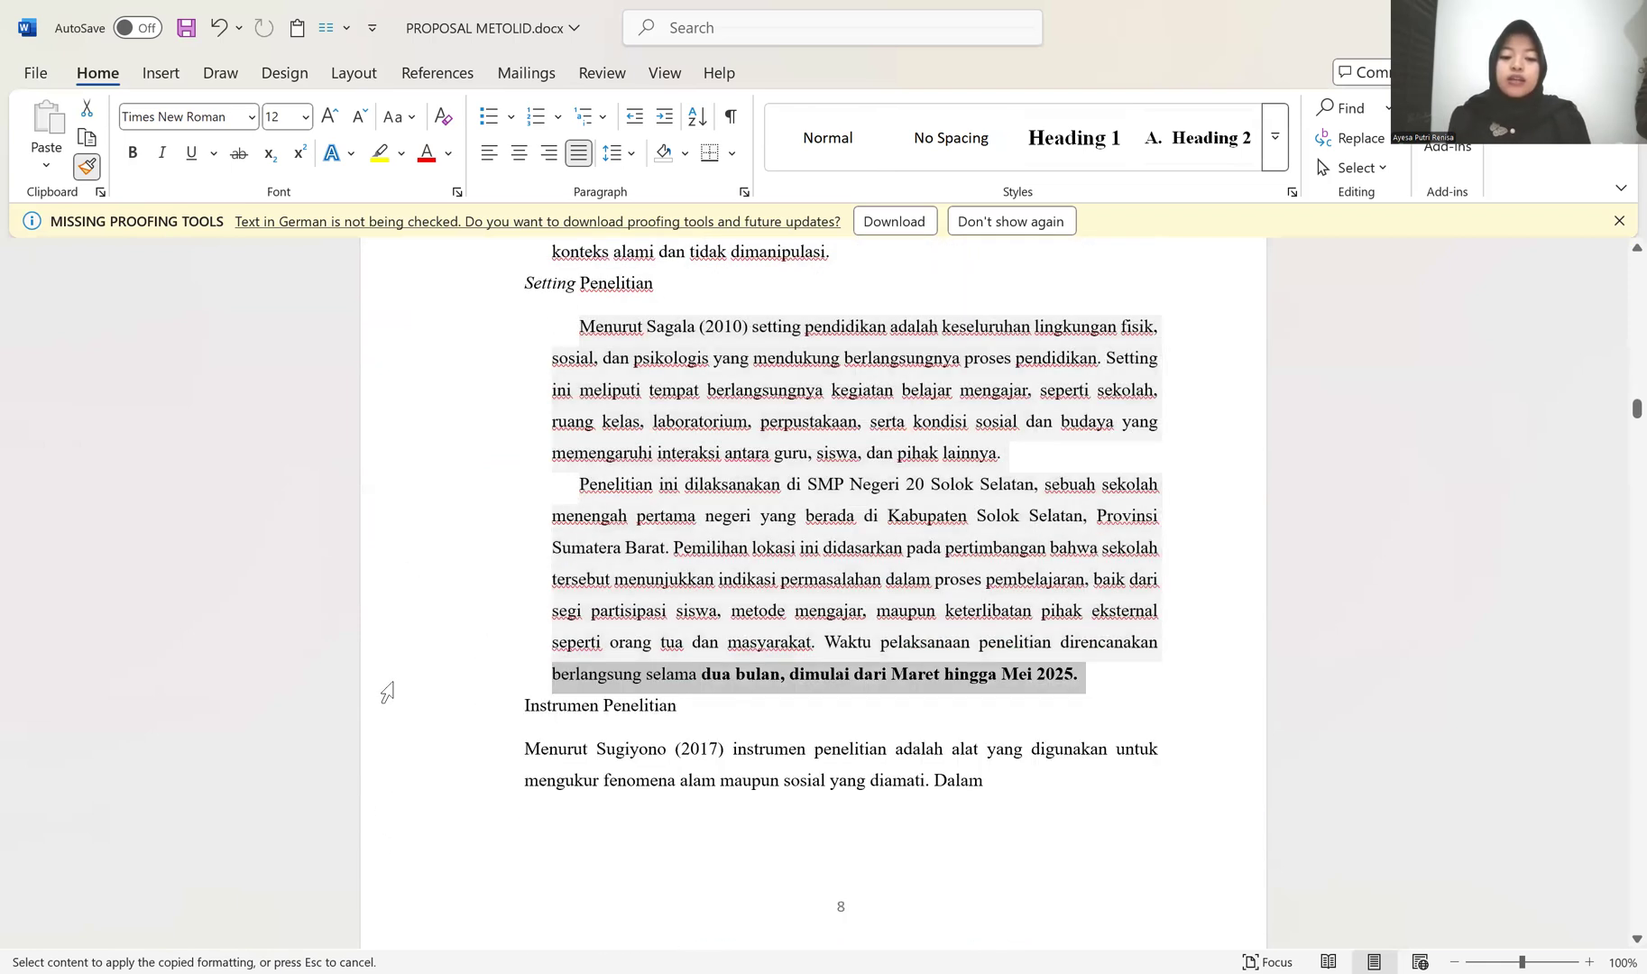
# Step: Apply the copied body formatting to the Instrumen Penelitian paragraphs starting "Menurut Sugiyono" and "Dalam penelitian ini"
pyautogui.click(383, 759)
pyautogui.scroll(-2, 383, 754)
pyautogui.moveTo(379, 523)
pyautogui.mouseDown()
pyautogui.moveTo(367, 887)
pyautogui.moveTo(437, 859)
pyautogui.moveTo(488, 529)
pyautogui.mouseUp()
# Step: Try to apply the copied body formatting to the Panduan wawancara line and its description, and undo it
pyautogui.moveTo(449, 615)
pyautogui.mouseDown()
pyautogui.moveTo(426, 942)
pyautogui.moveTo(420, 491)
pyautogui.mouseUp()
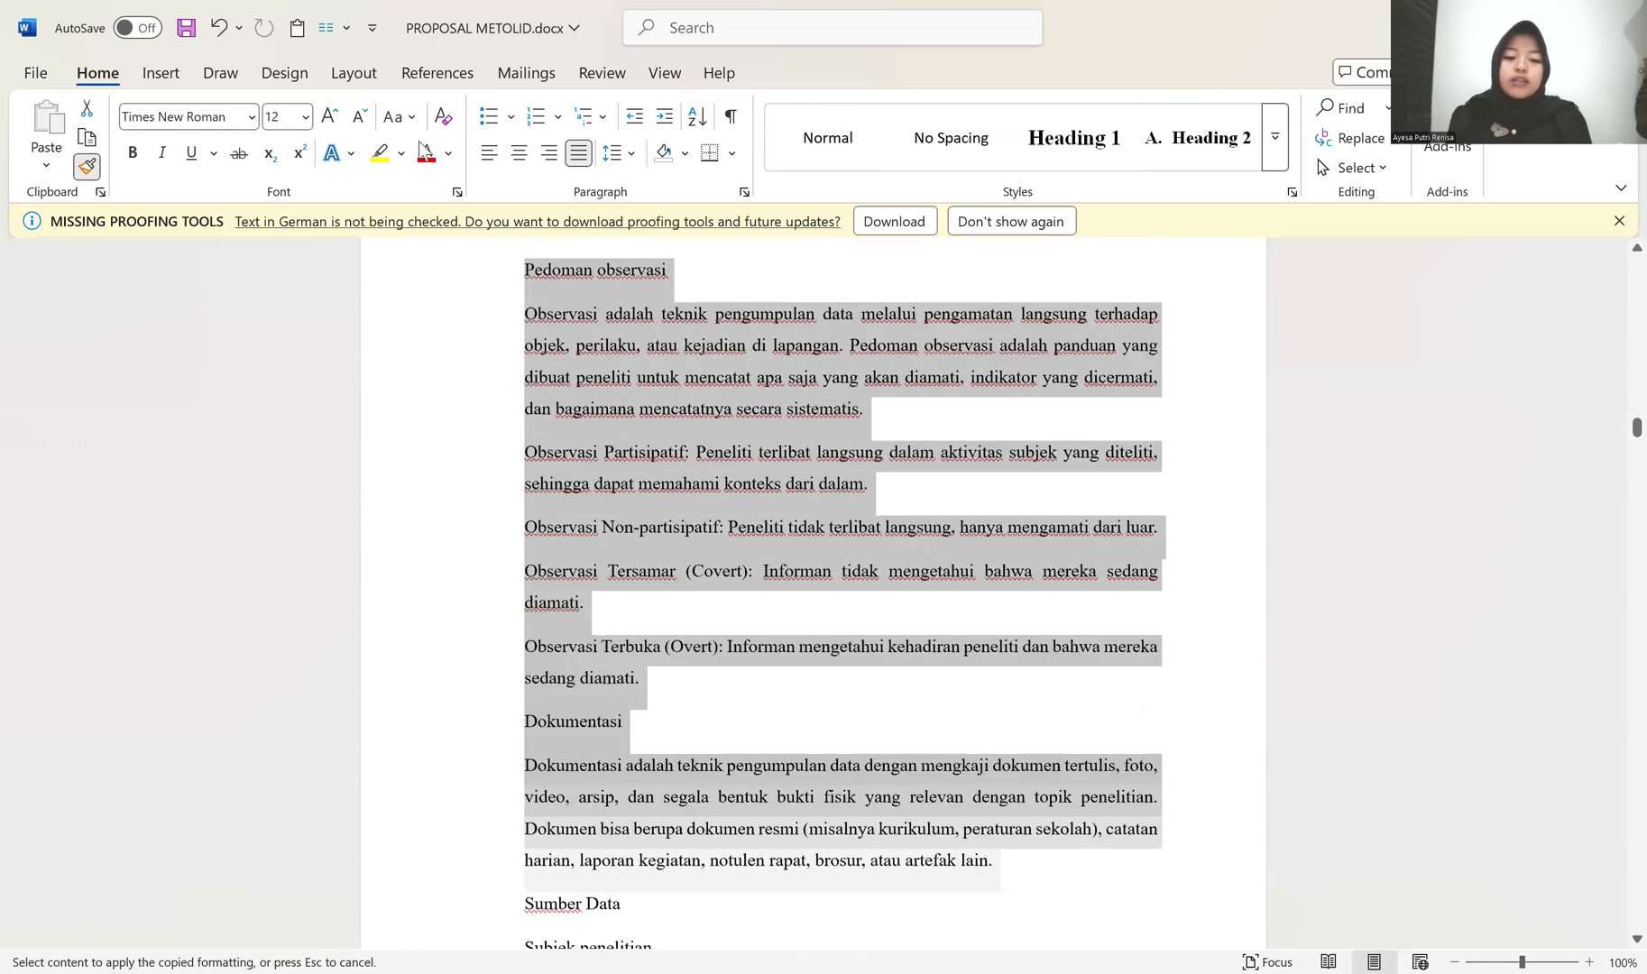
pyautogui.moveTo(423, 428)
pyautogui.mouseDown()
pyautogui.moveTo(429, 634)
pyautogui.moveTo(425, 209)
pyautogui.moveTo(429, 820)
pyautogui.mouseUp()
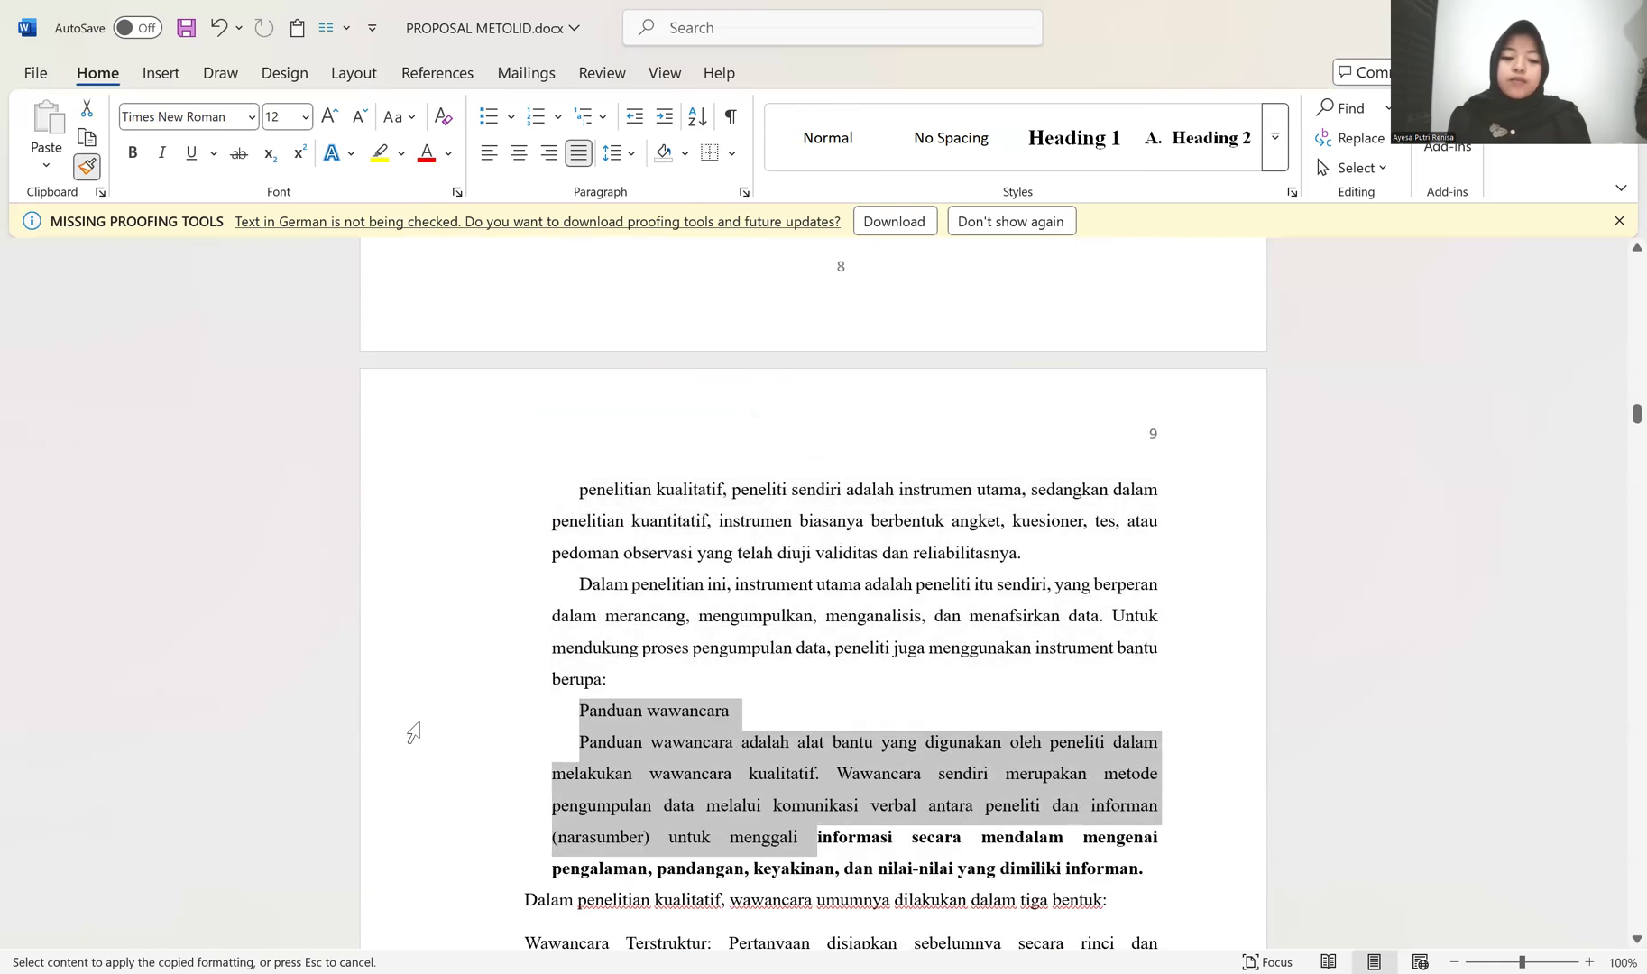
pyautogui.scroll(-2, 433, 693)
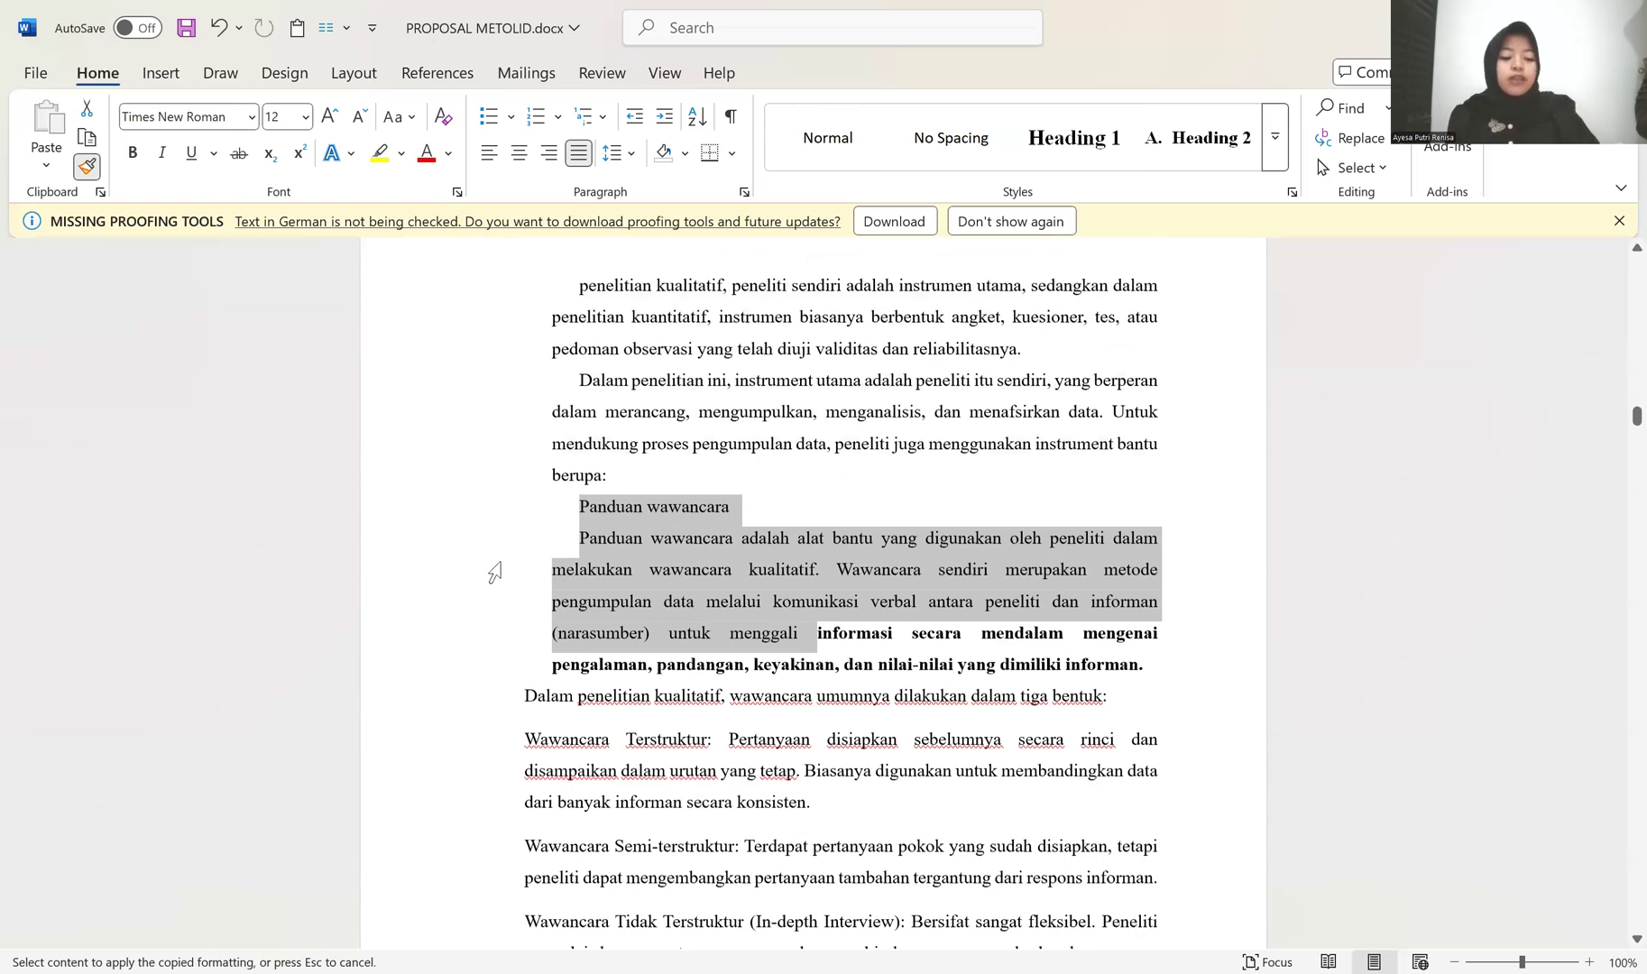
pyautogui.hotkey('ctrl', 'z')
pyautogui.click(702, 552)
# Step: Apply the Heading 2 style to the Setting Penelitian and Instrumen Penelitian lines in BAB III
pyautogui.scroll(4, 647, 436)
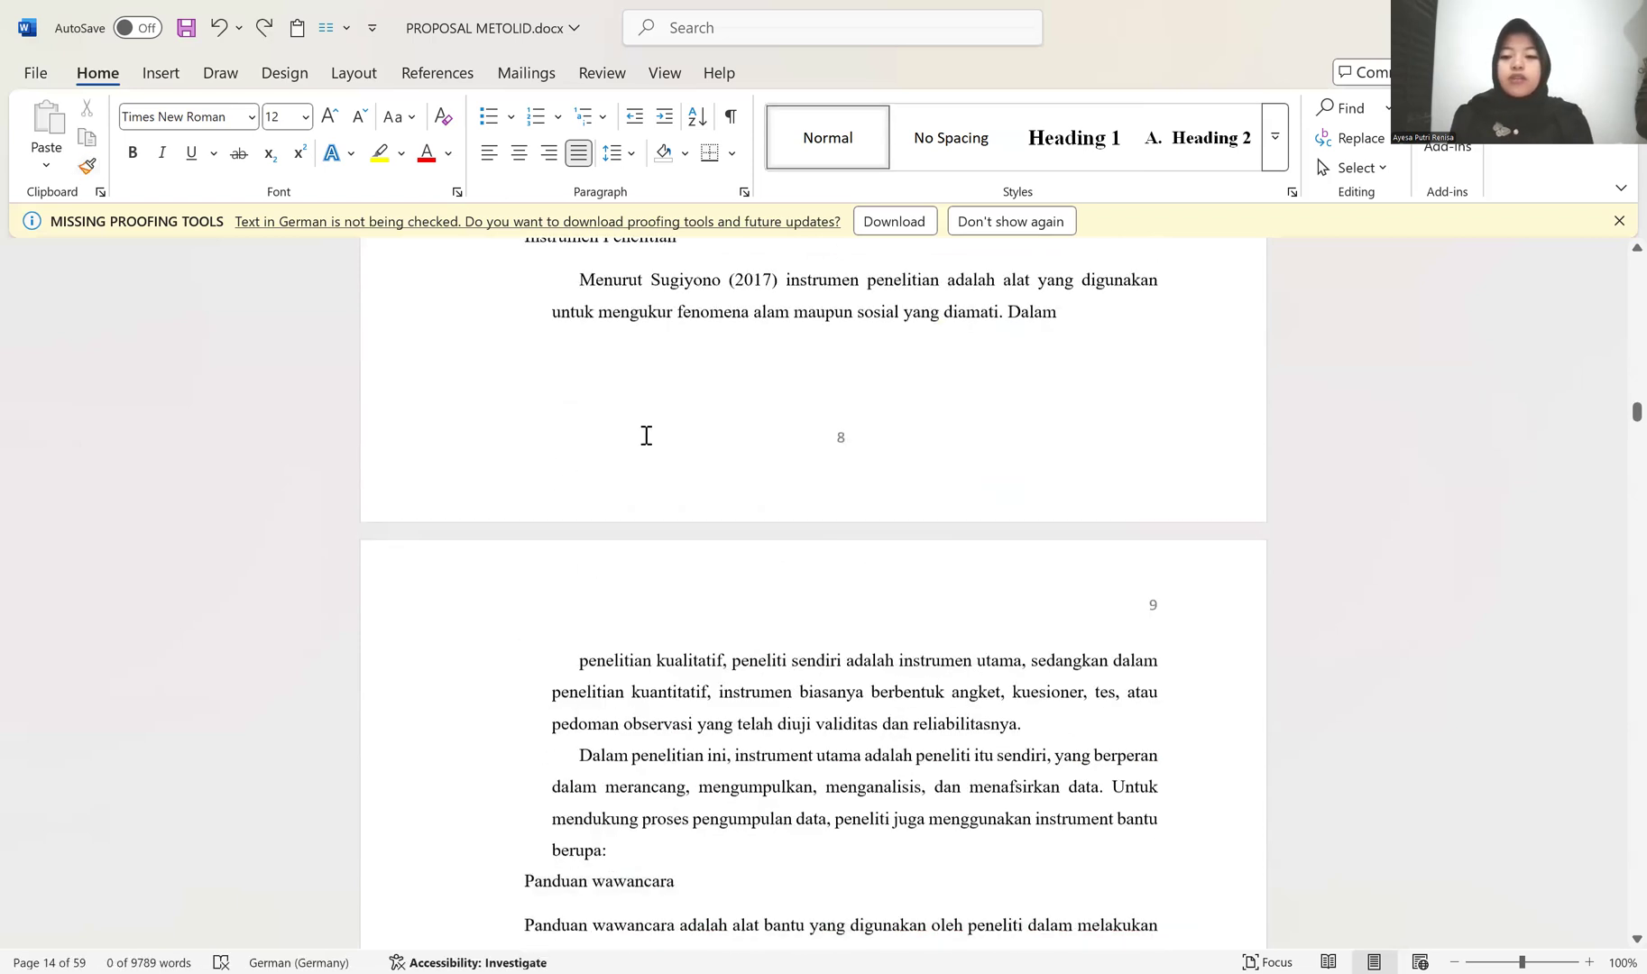
pyautogui.scroll(4, 646, 435)
pyautogui.scroll(6, 659, 446)
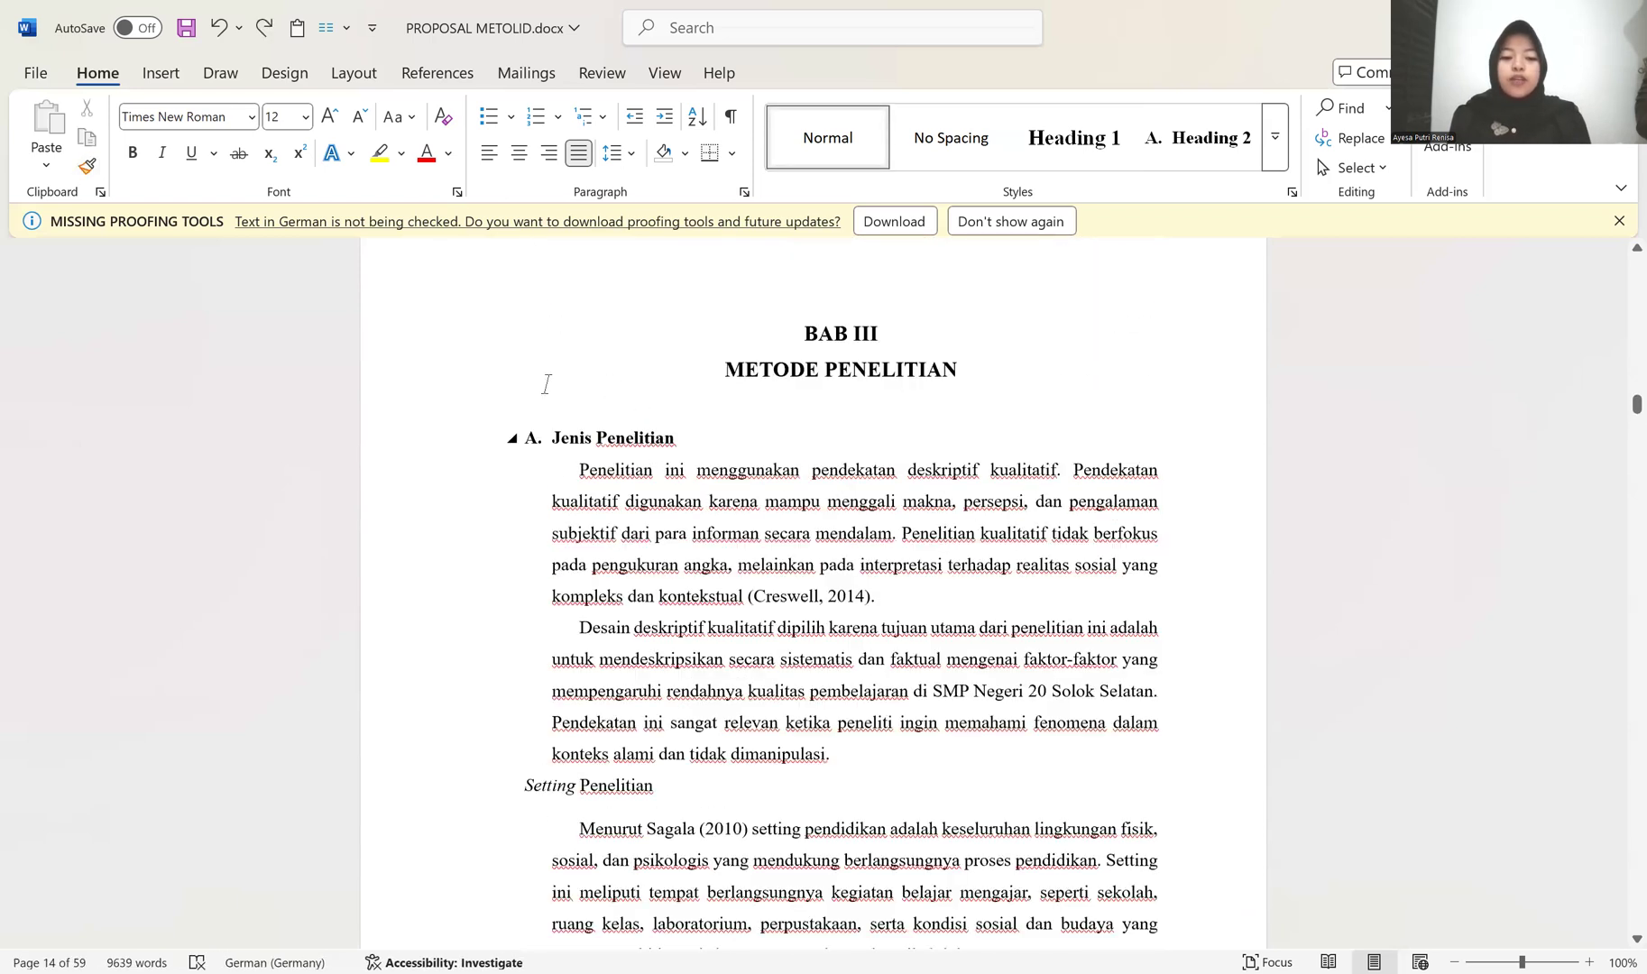
pyautogui.scroll(-4, 486, 370)
pyautogui.click(517, 358)
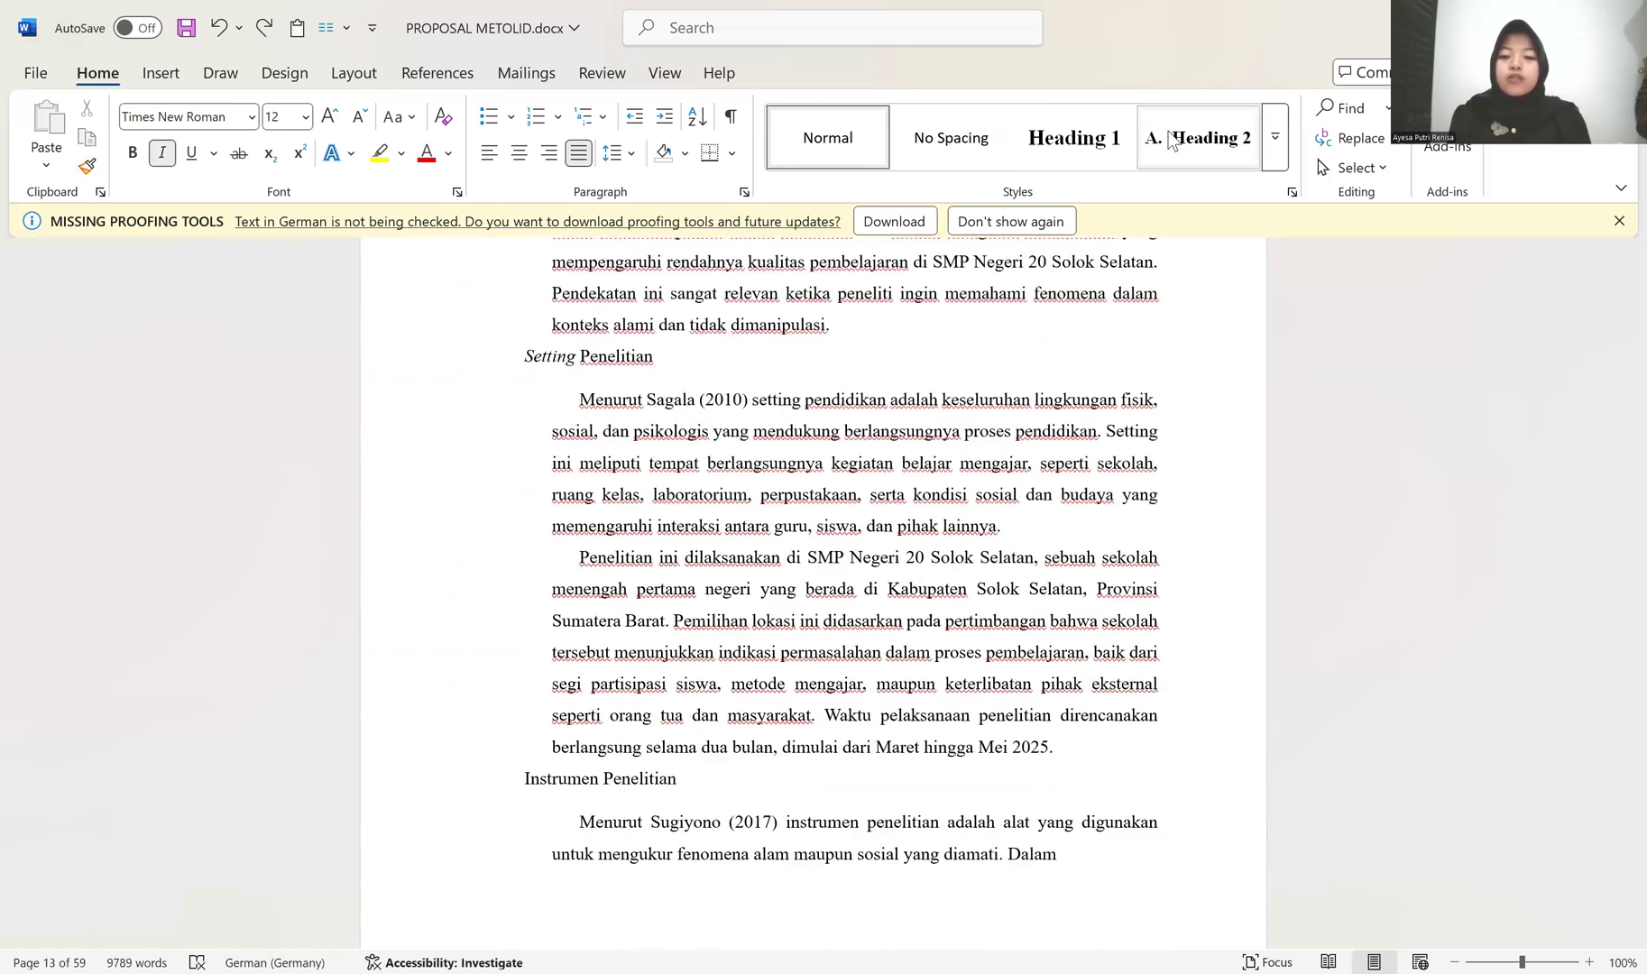
pyautogui.click(1197, 137)
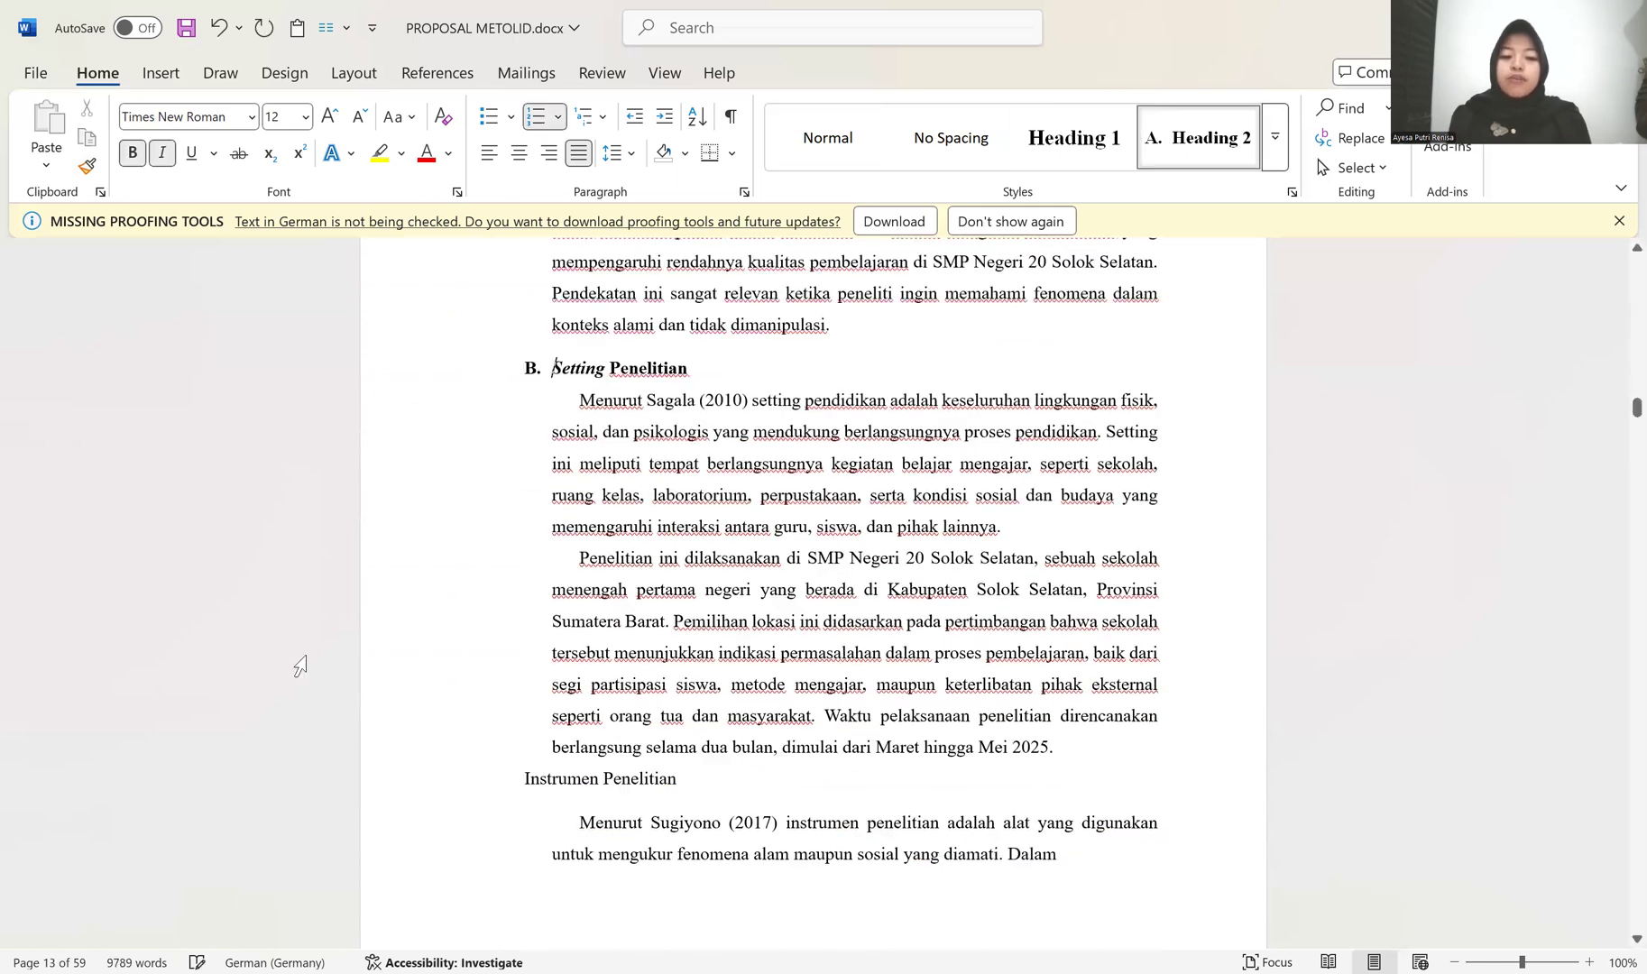
pyautogui.click(501, 794)
pyautogui.click(1197, 137)
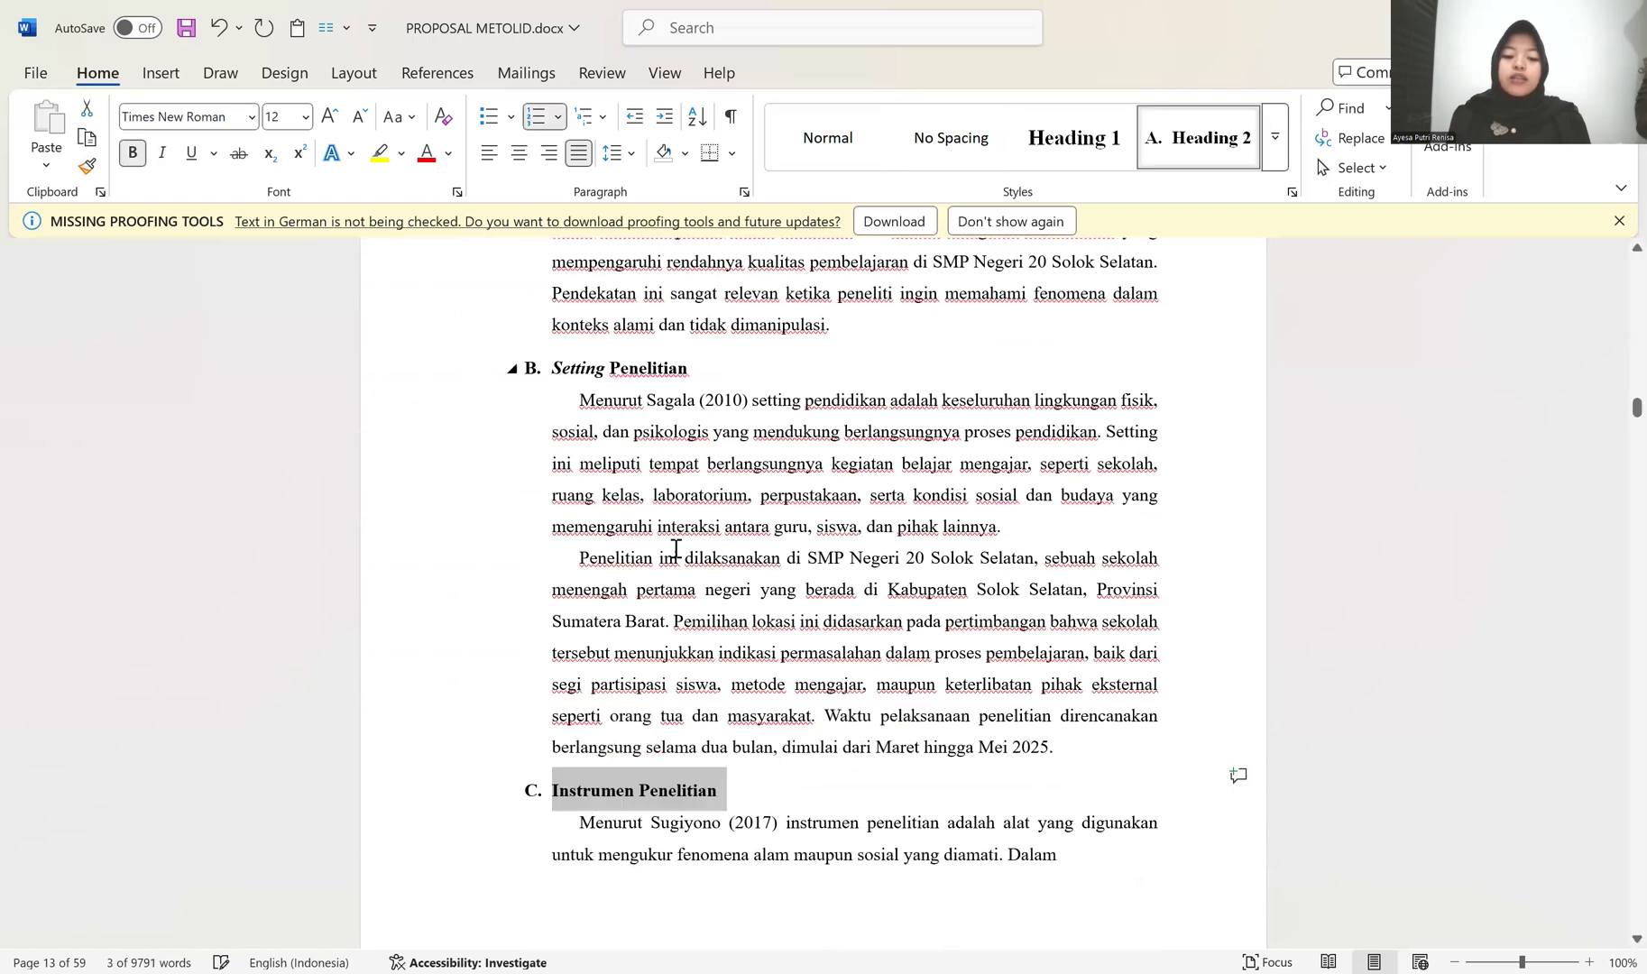
# Step: Format the Panduan wawancara line under Instrumen Penelitian as item 1 of a numbered list
pyautogui.scroll(-10, 675, 548)
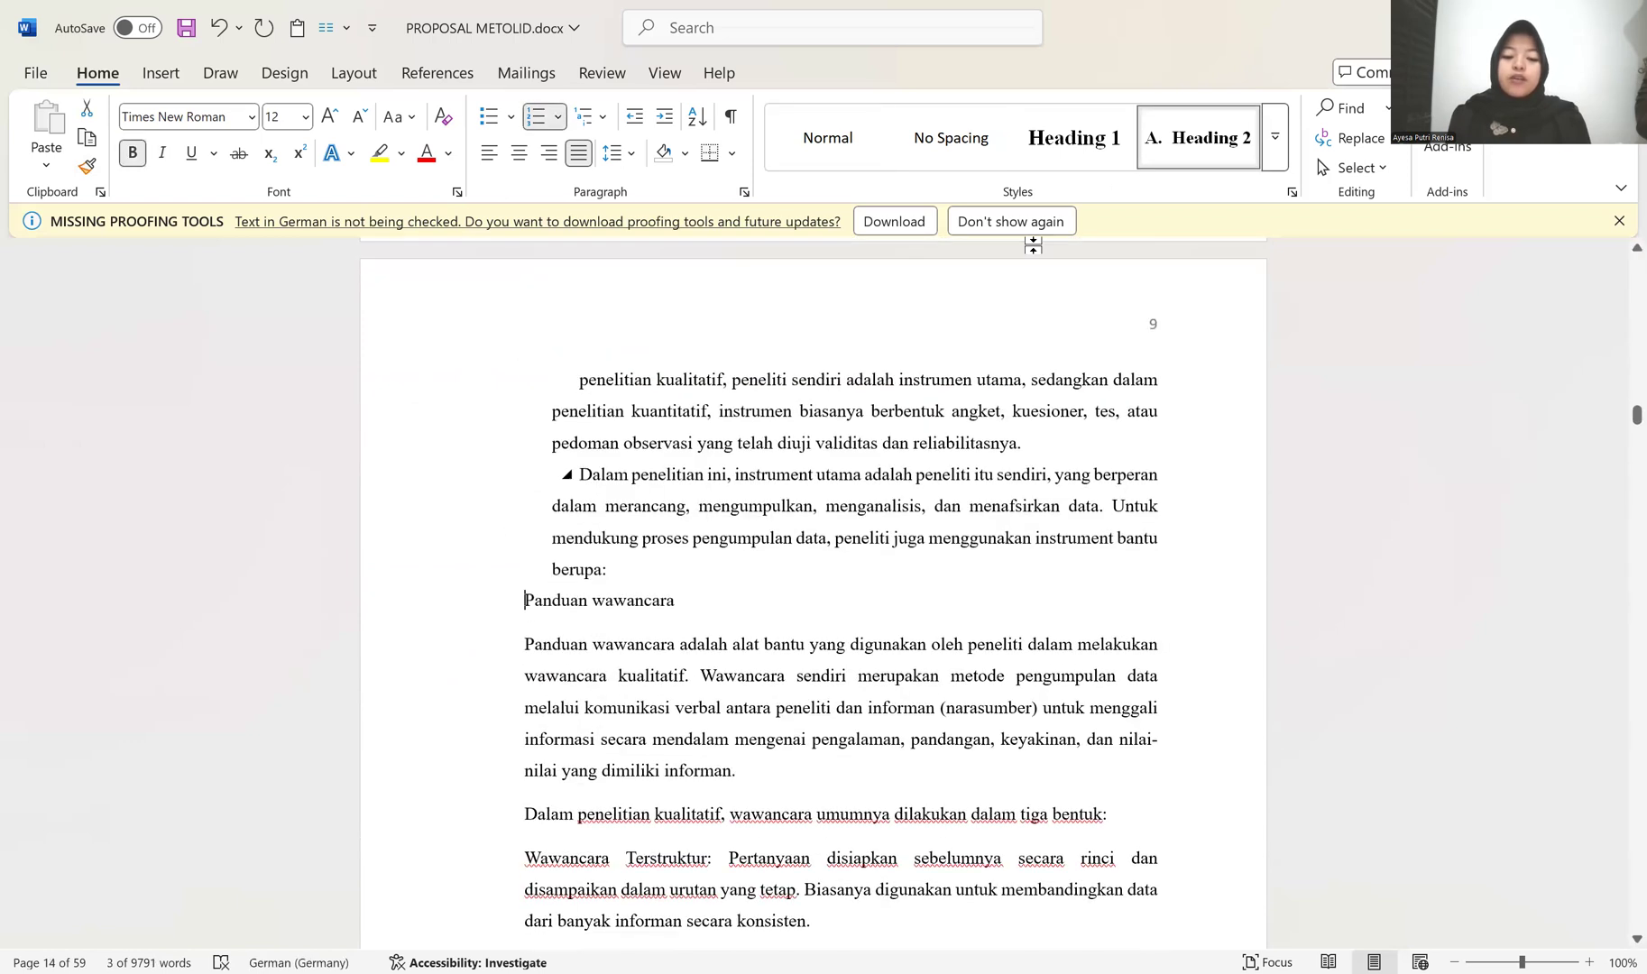
pyautogui.click(523, 601)
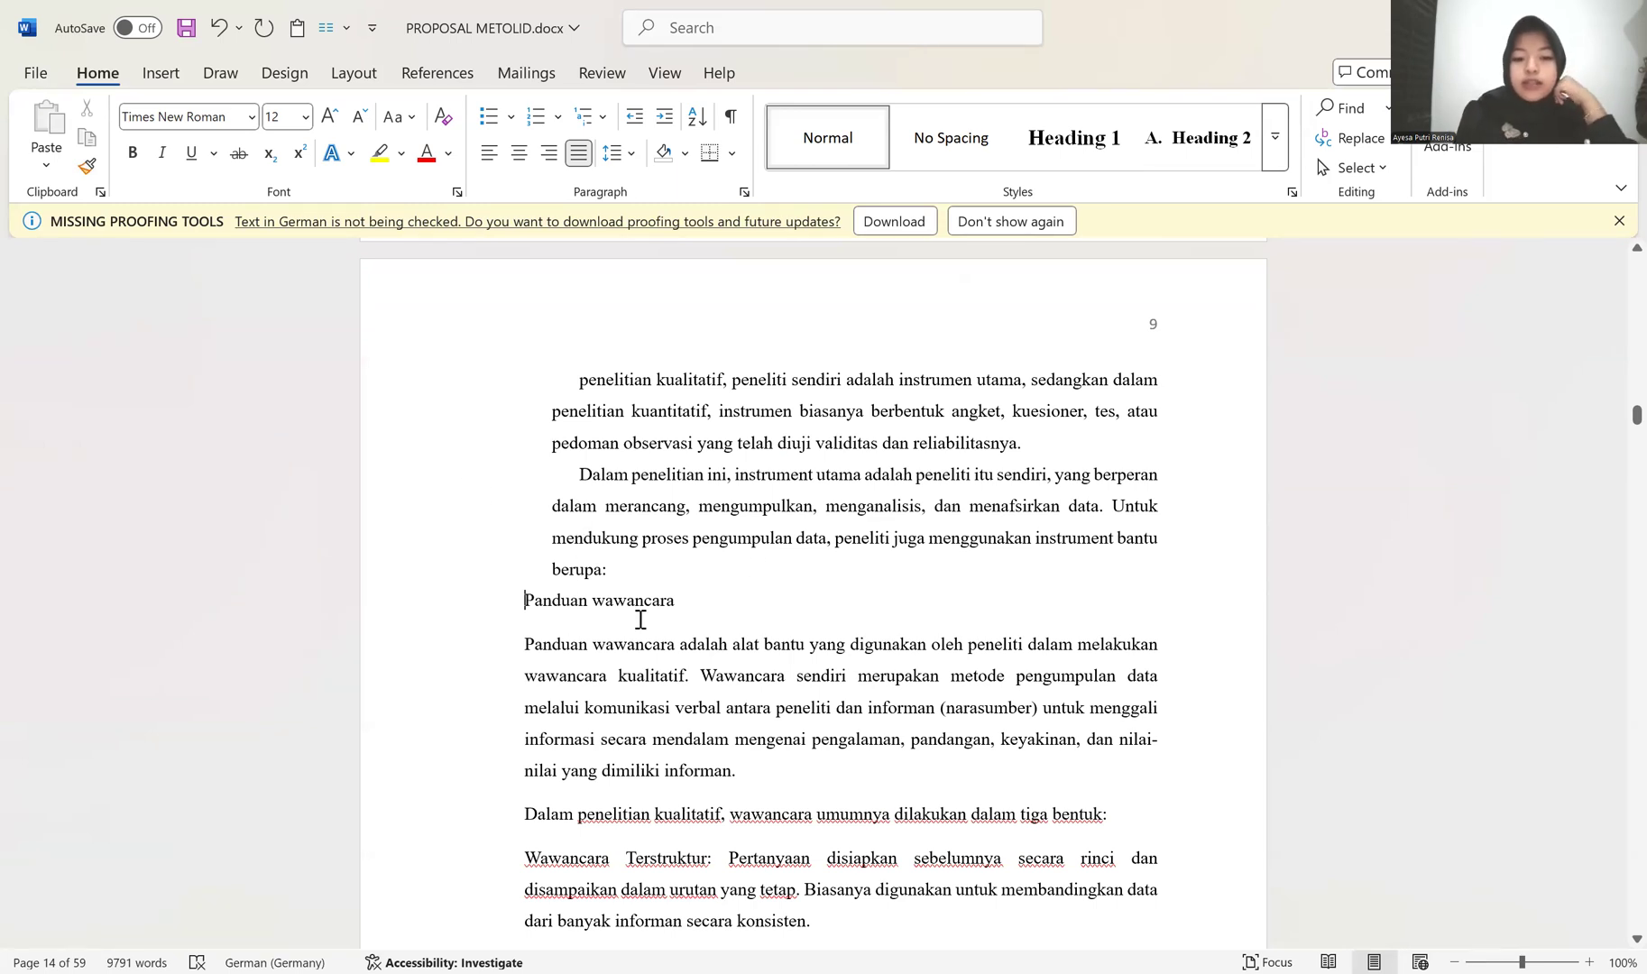
pyautogui.scroll(8, 661, 523)
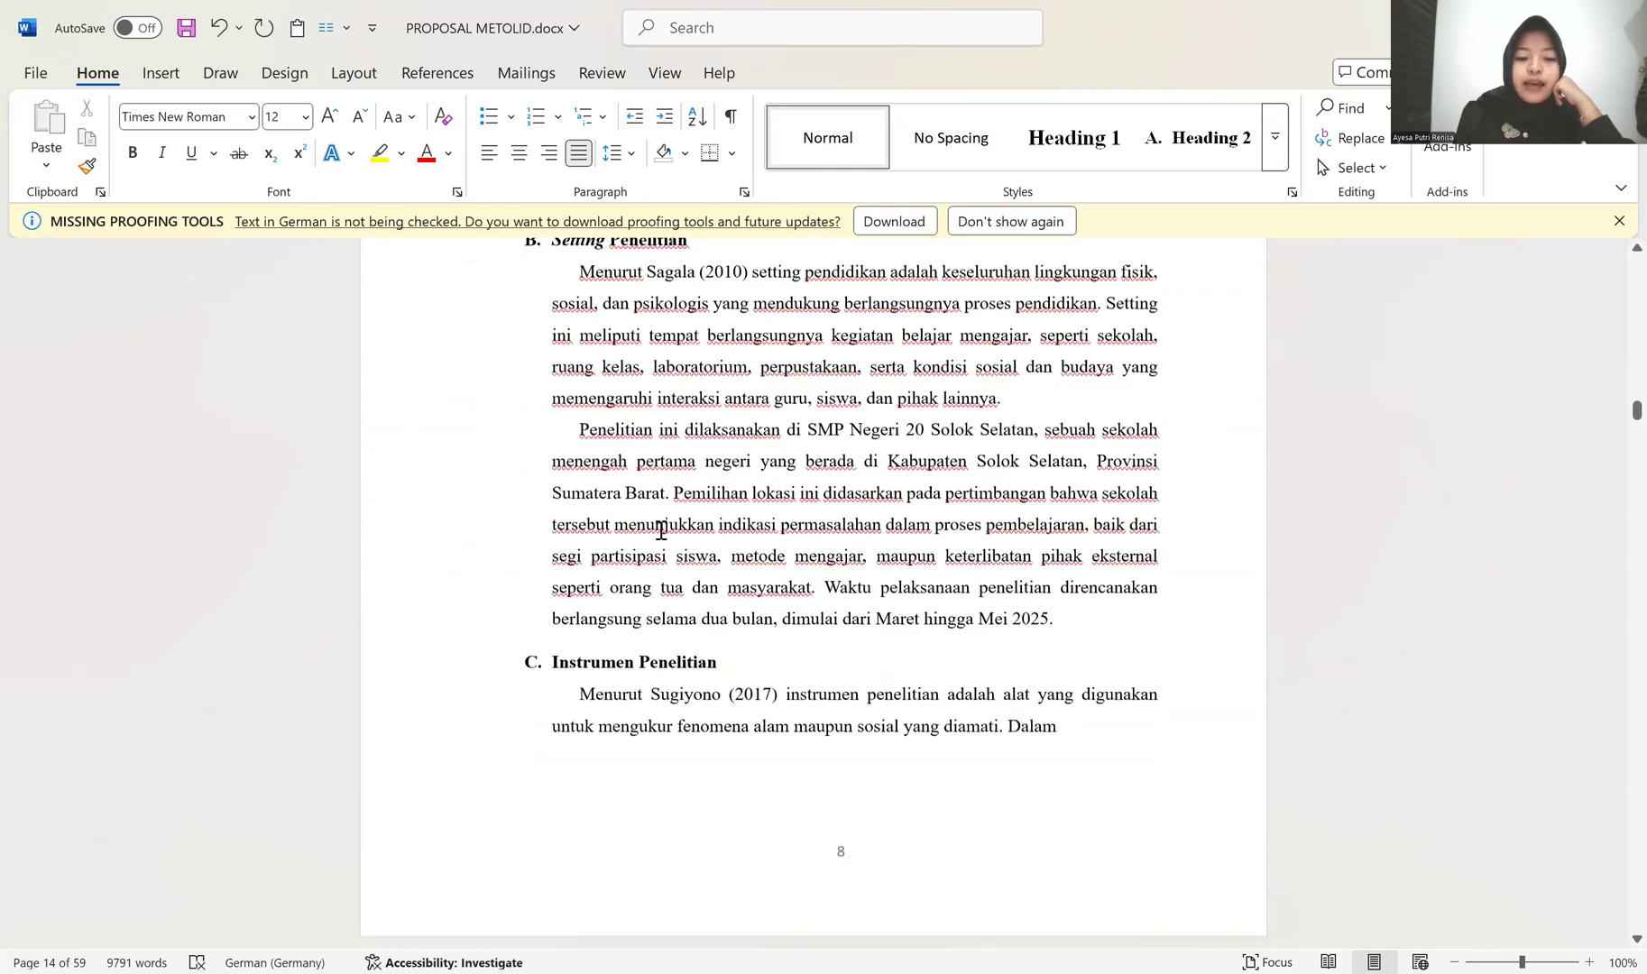
pyautogui.scroll(-8, 662, 532)
pyautogui.scroll(-3, 661, 535)
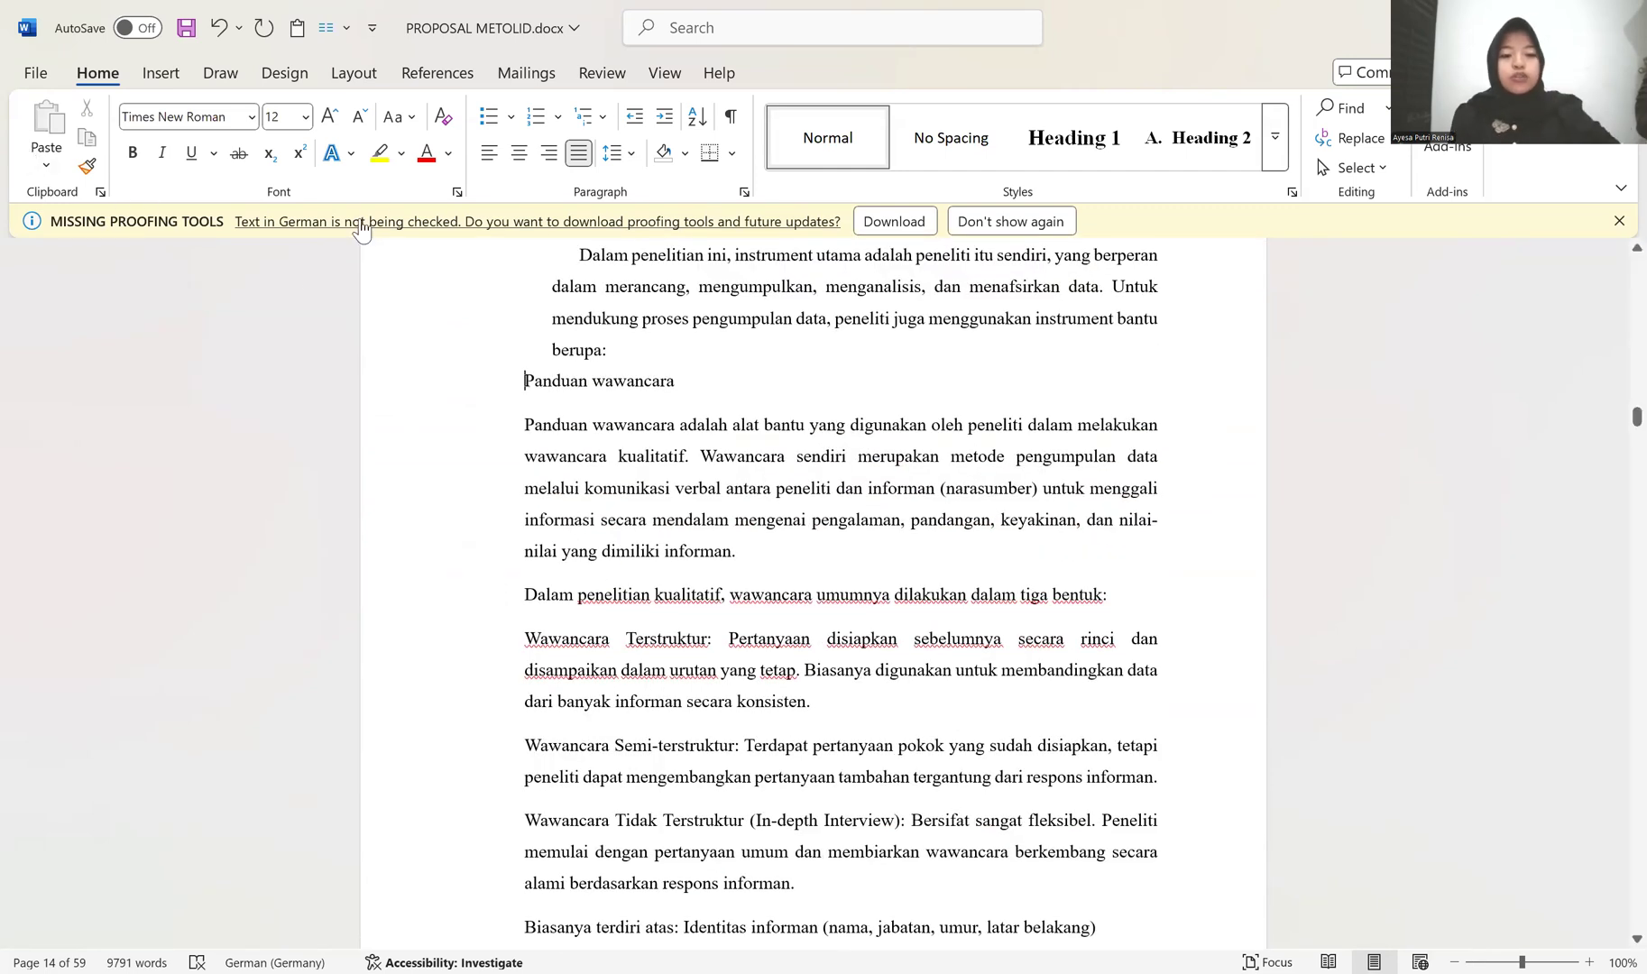
pyautogui.click(558, 116)
pyautogui.click(565, 254)
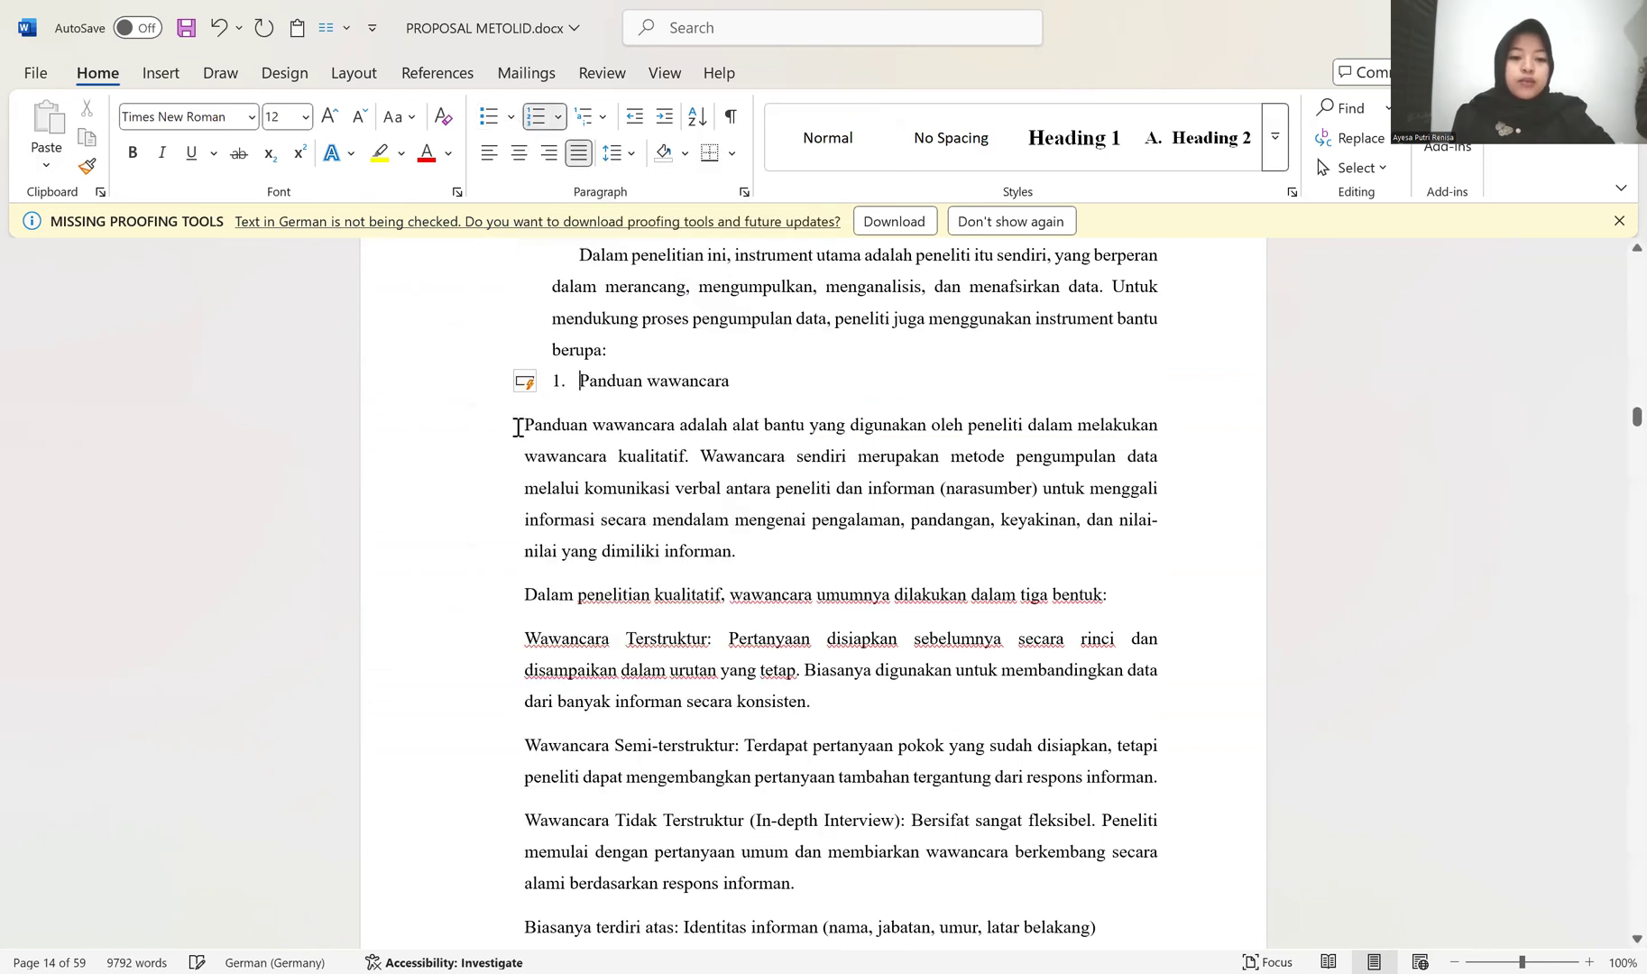
# Step: Align the Panduan wawancara description beneath item 1 as unnumbered body text with a first-line indent
pyautogui.click(520, 427)
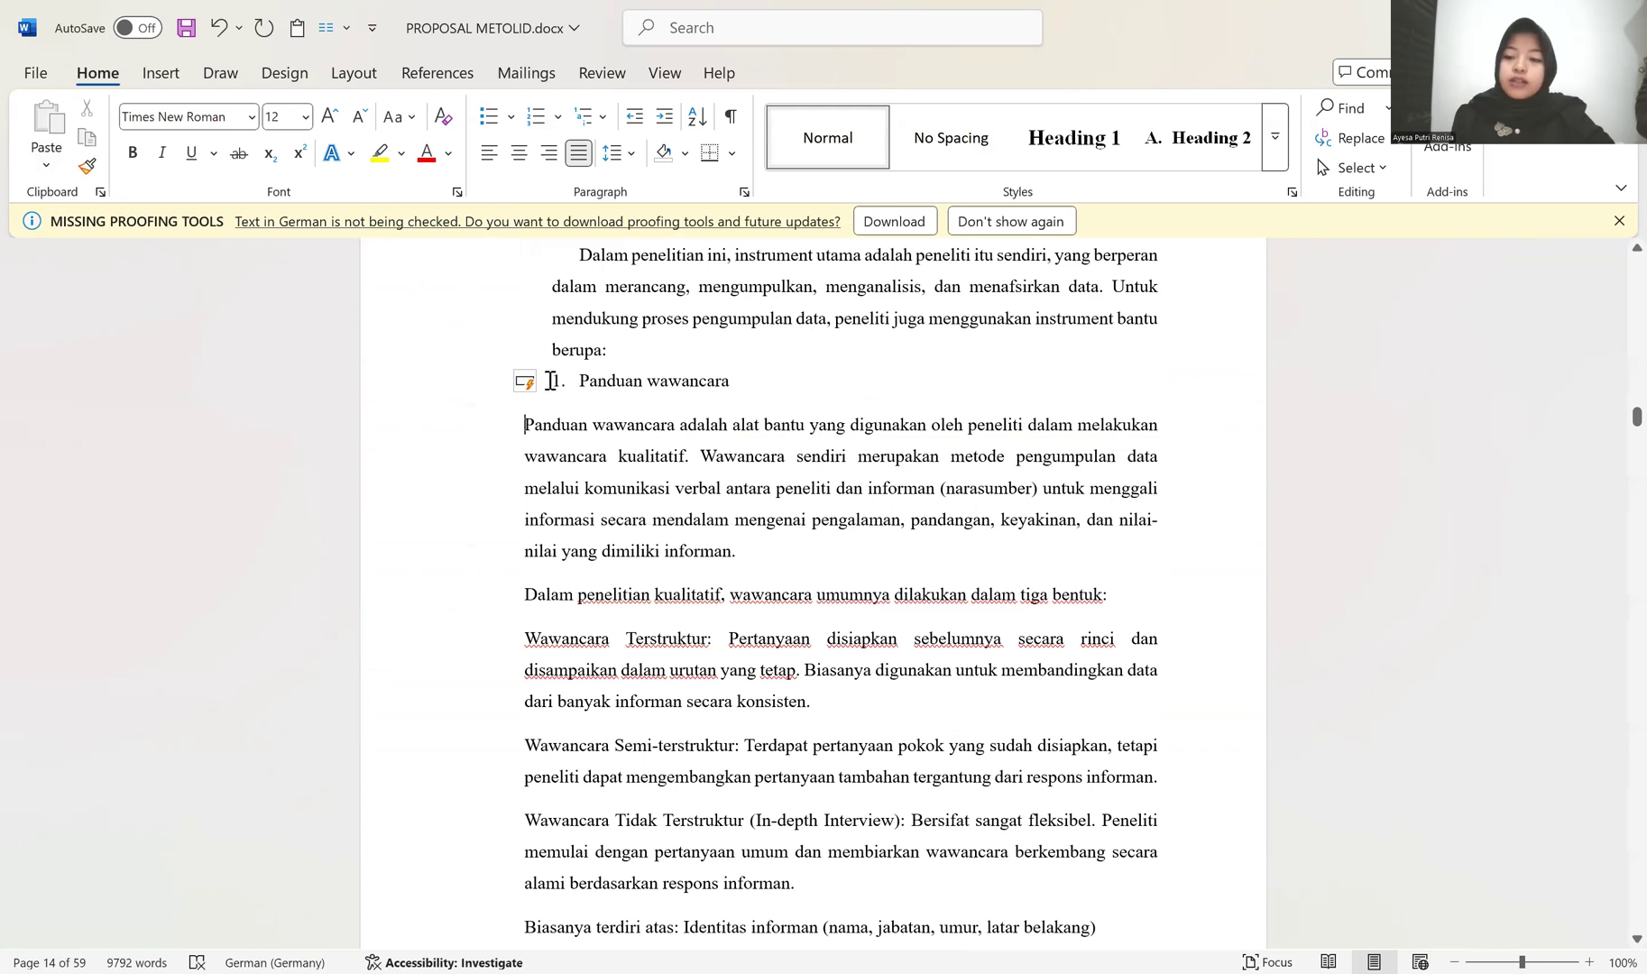
pyautogui.press('BackSpace')
pyautogui.press('Return')
pyautogui.press('BackSpace')
pyautogui.press('Tab')
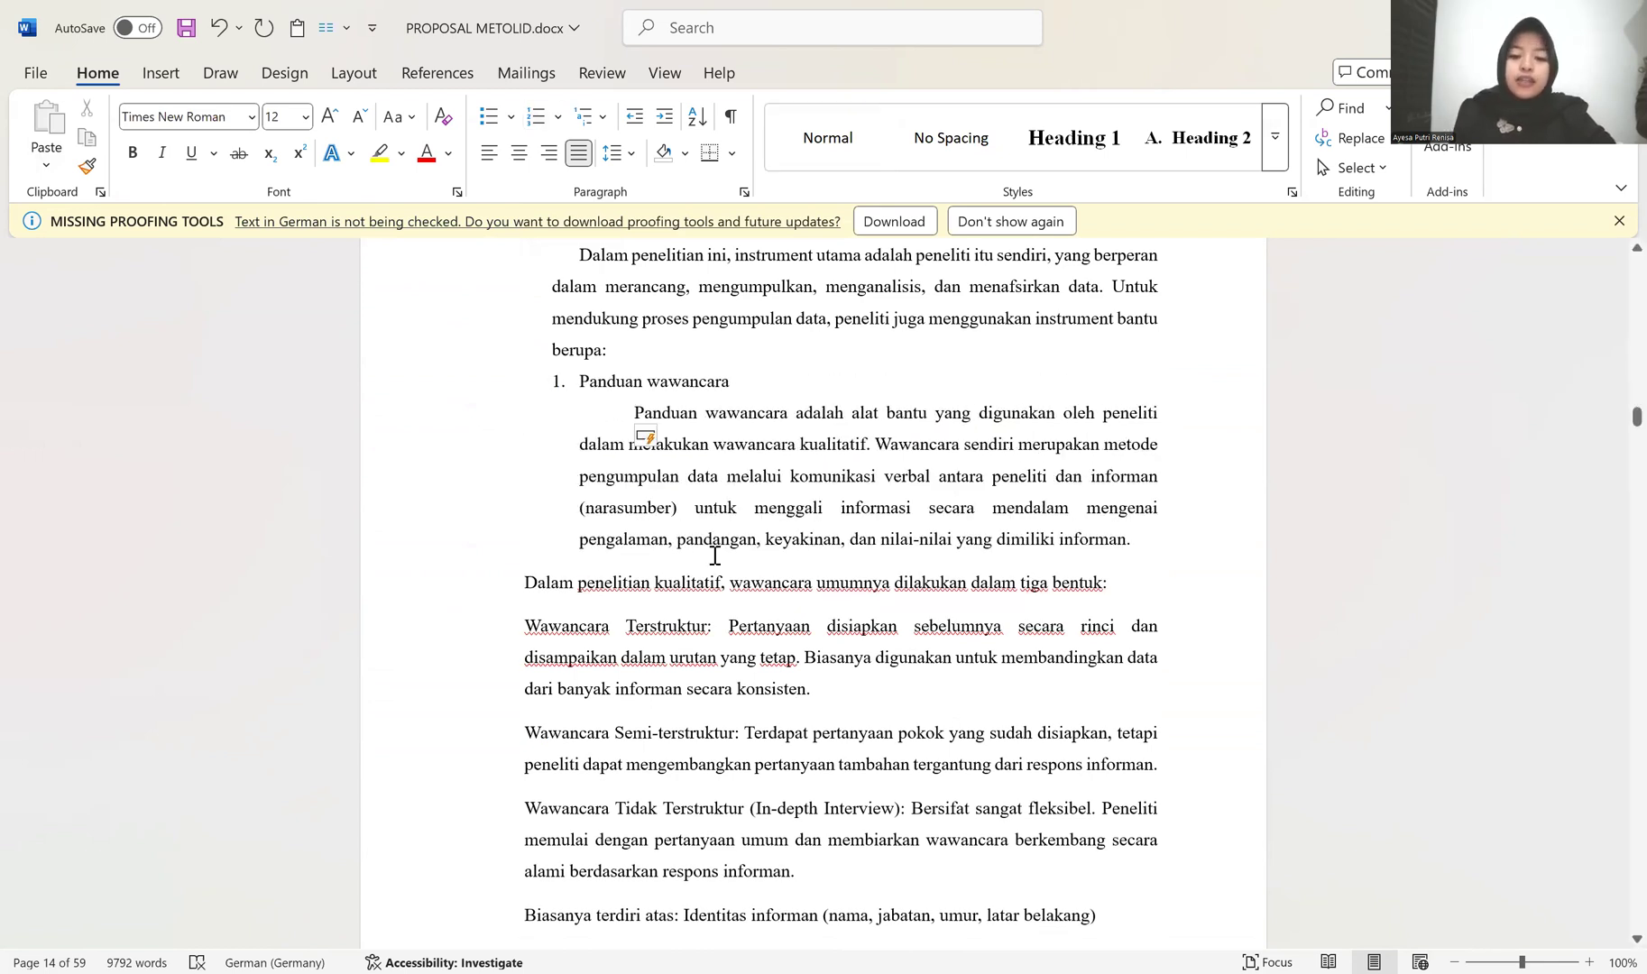
# Step: Give the paragraph starting "Dalam penelitian kualitatif" the same indented body layout under item 1
pyautogui.click(526, 583)
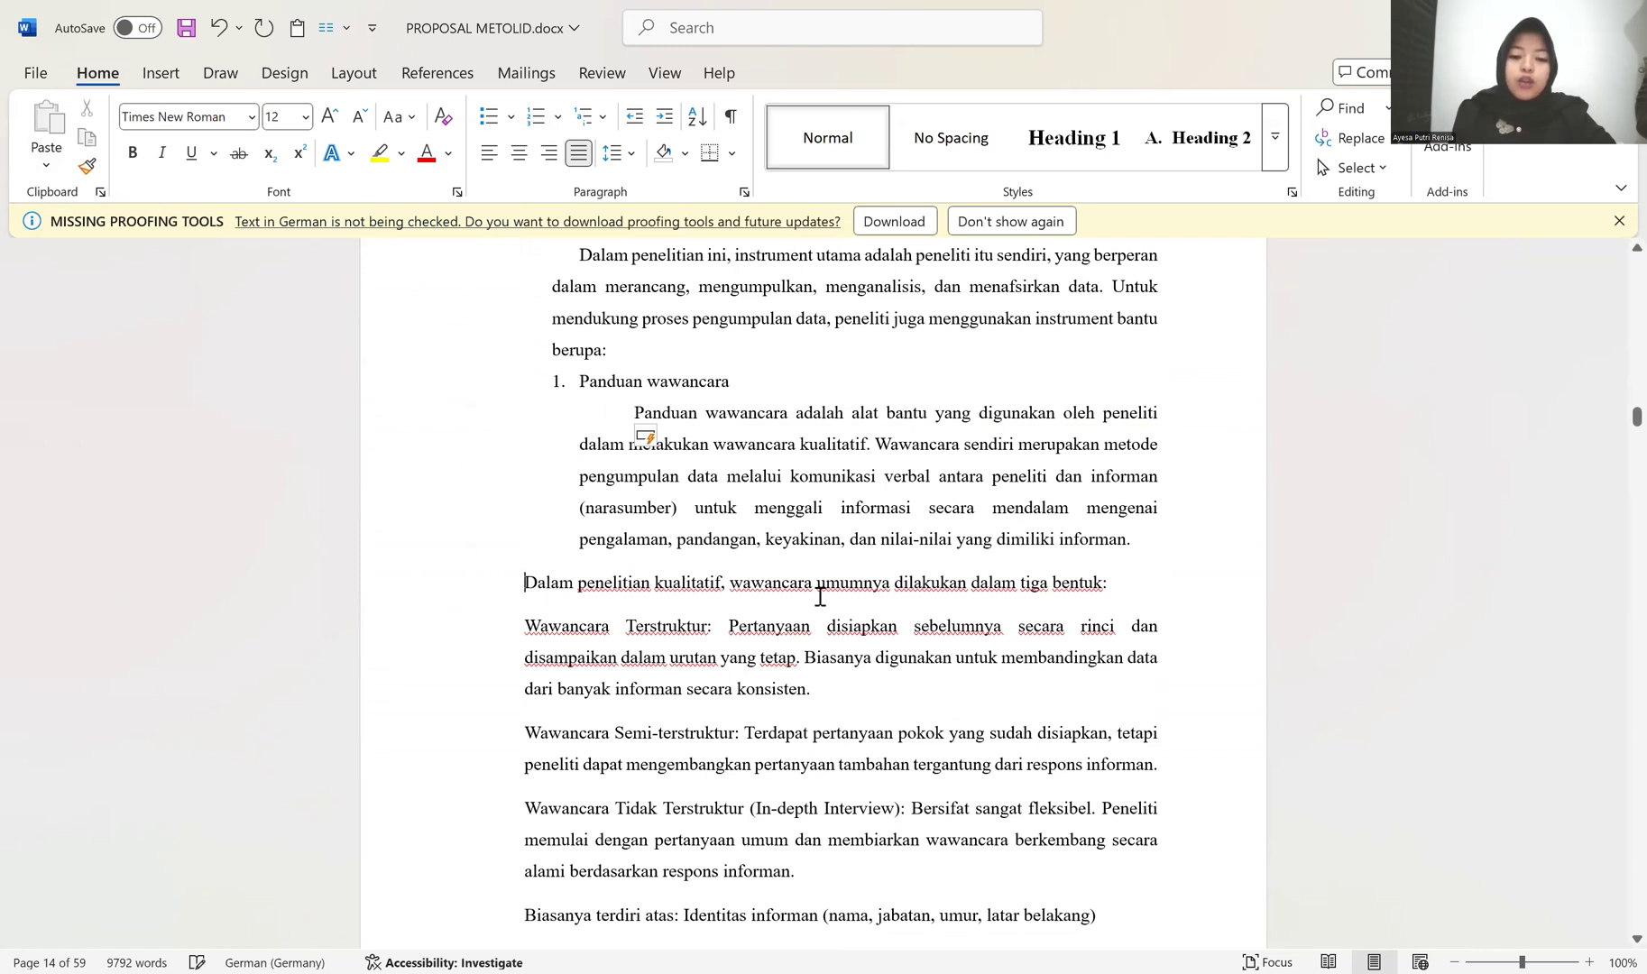
pyautogui.scroll(-3, 609, 658)
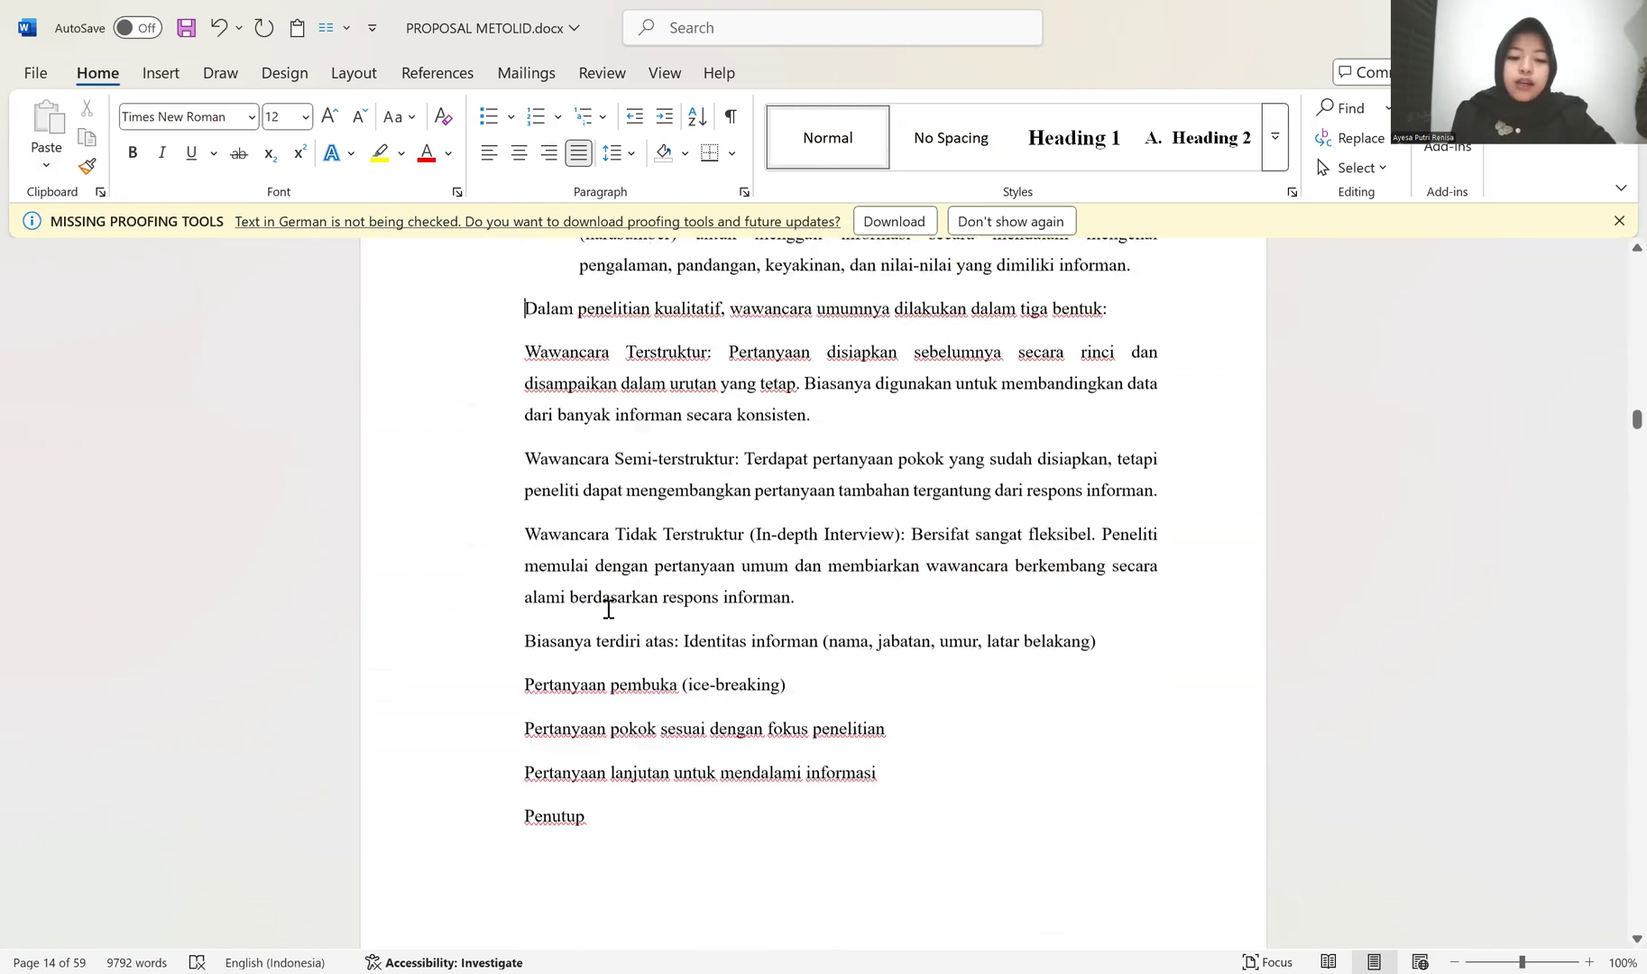
pyautogui.scroll(2, 611, 575)
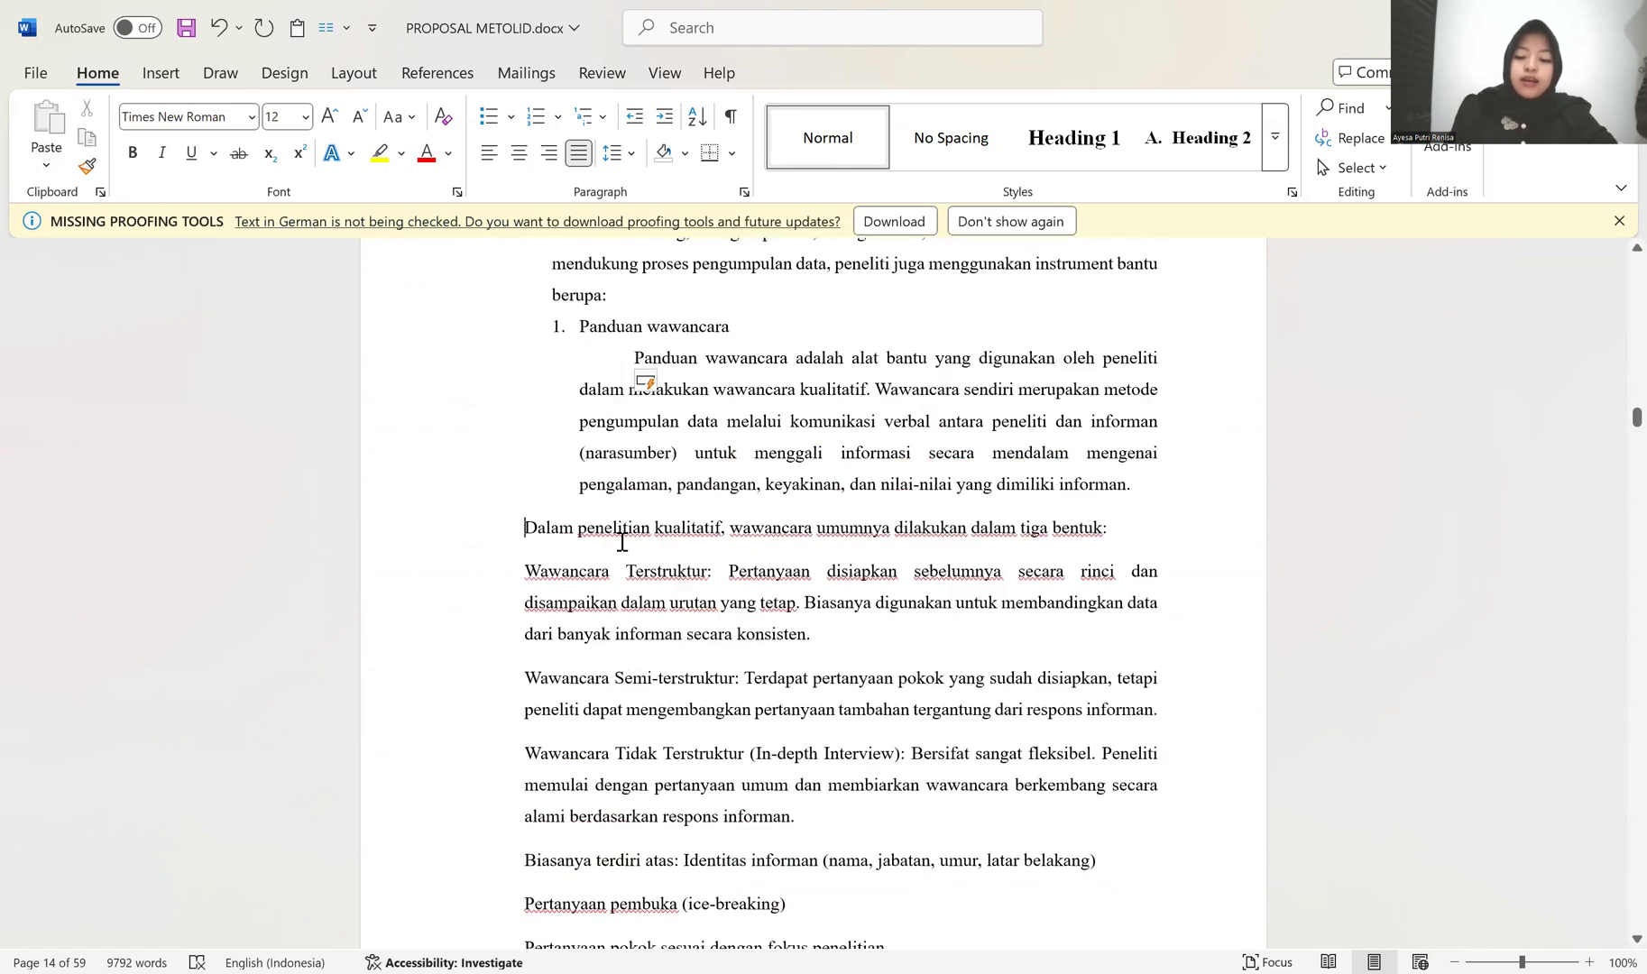
pyautogui.press('BackSpace')
pyautogui.press('Return')
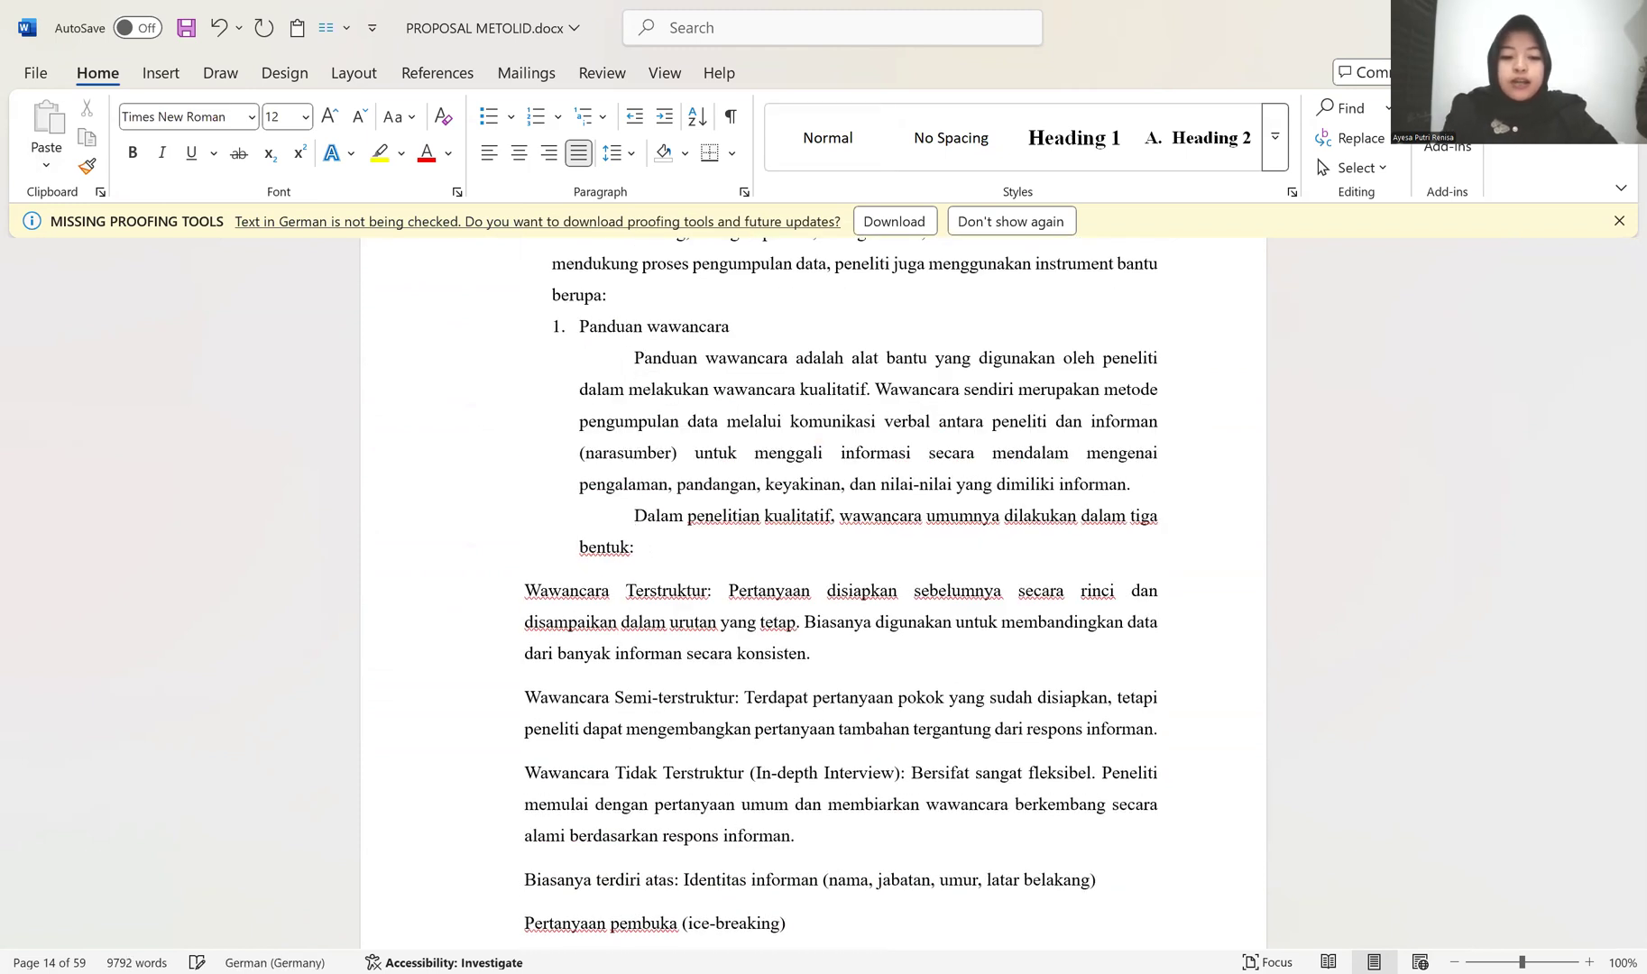
# Step: Turn the Wawancara Terstruktur paragraph into item a. of a lettered list beneath the "tiga bentuk:" paragraph
pyautogui.click(521, 588)
pyautogui.press('BackSpace')
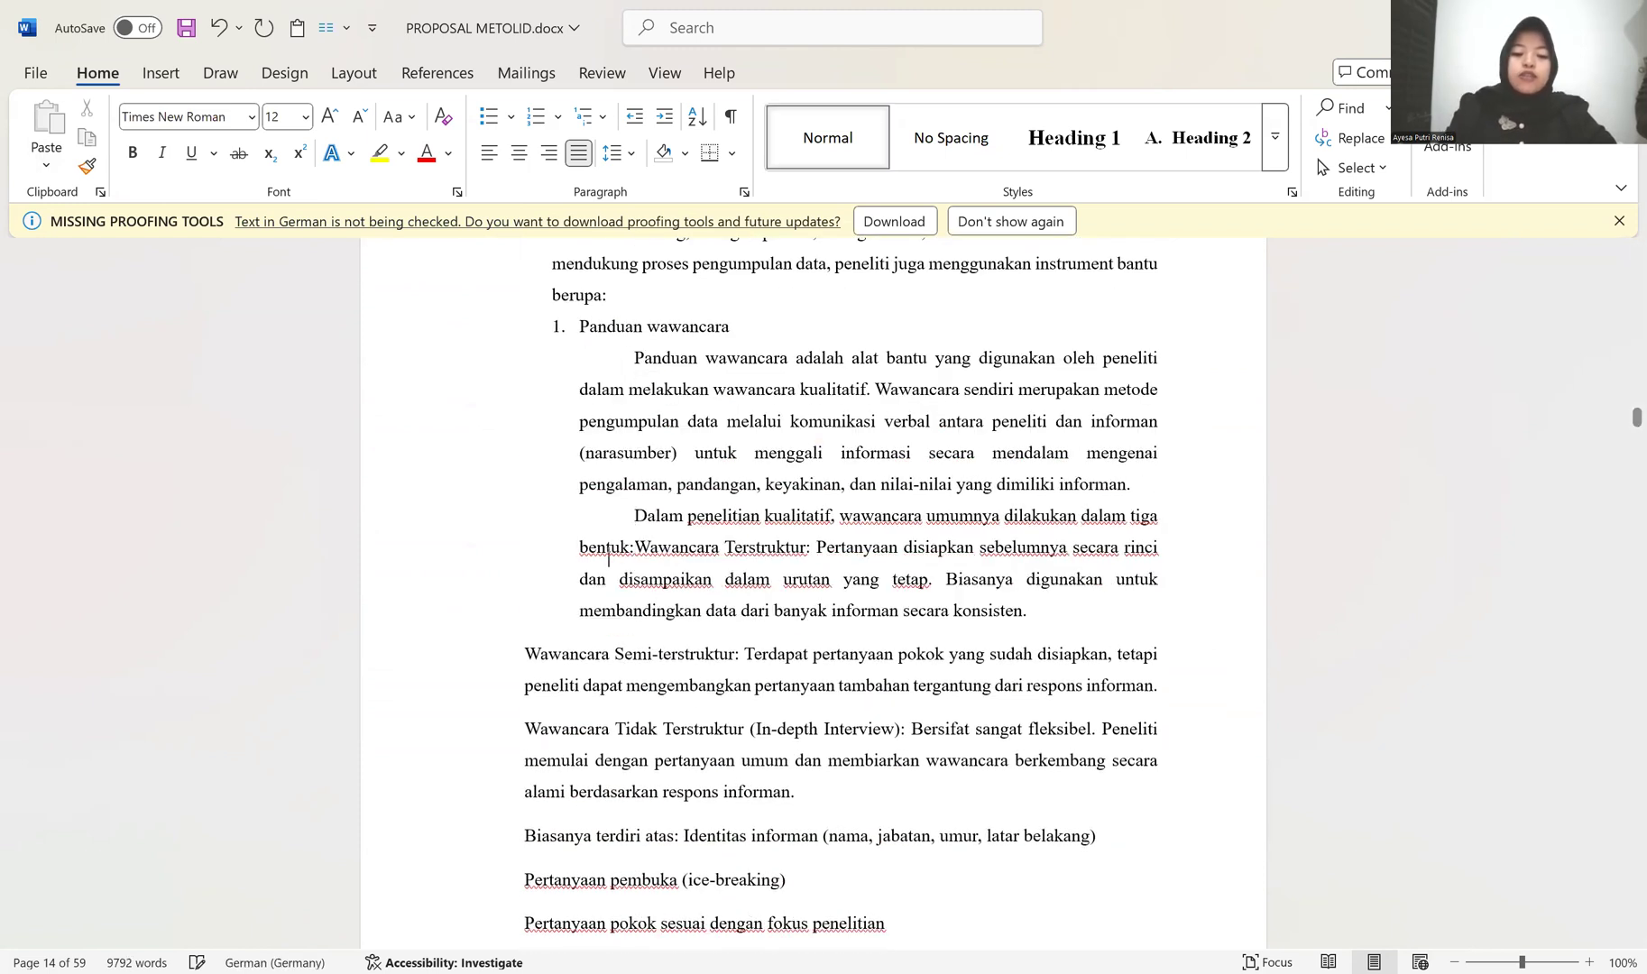
pyautogui.press('Return')
pyautogui.write('a')
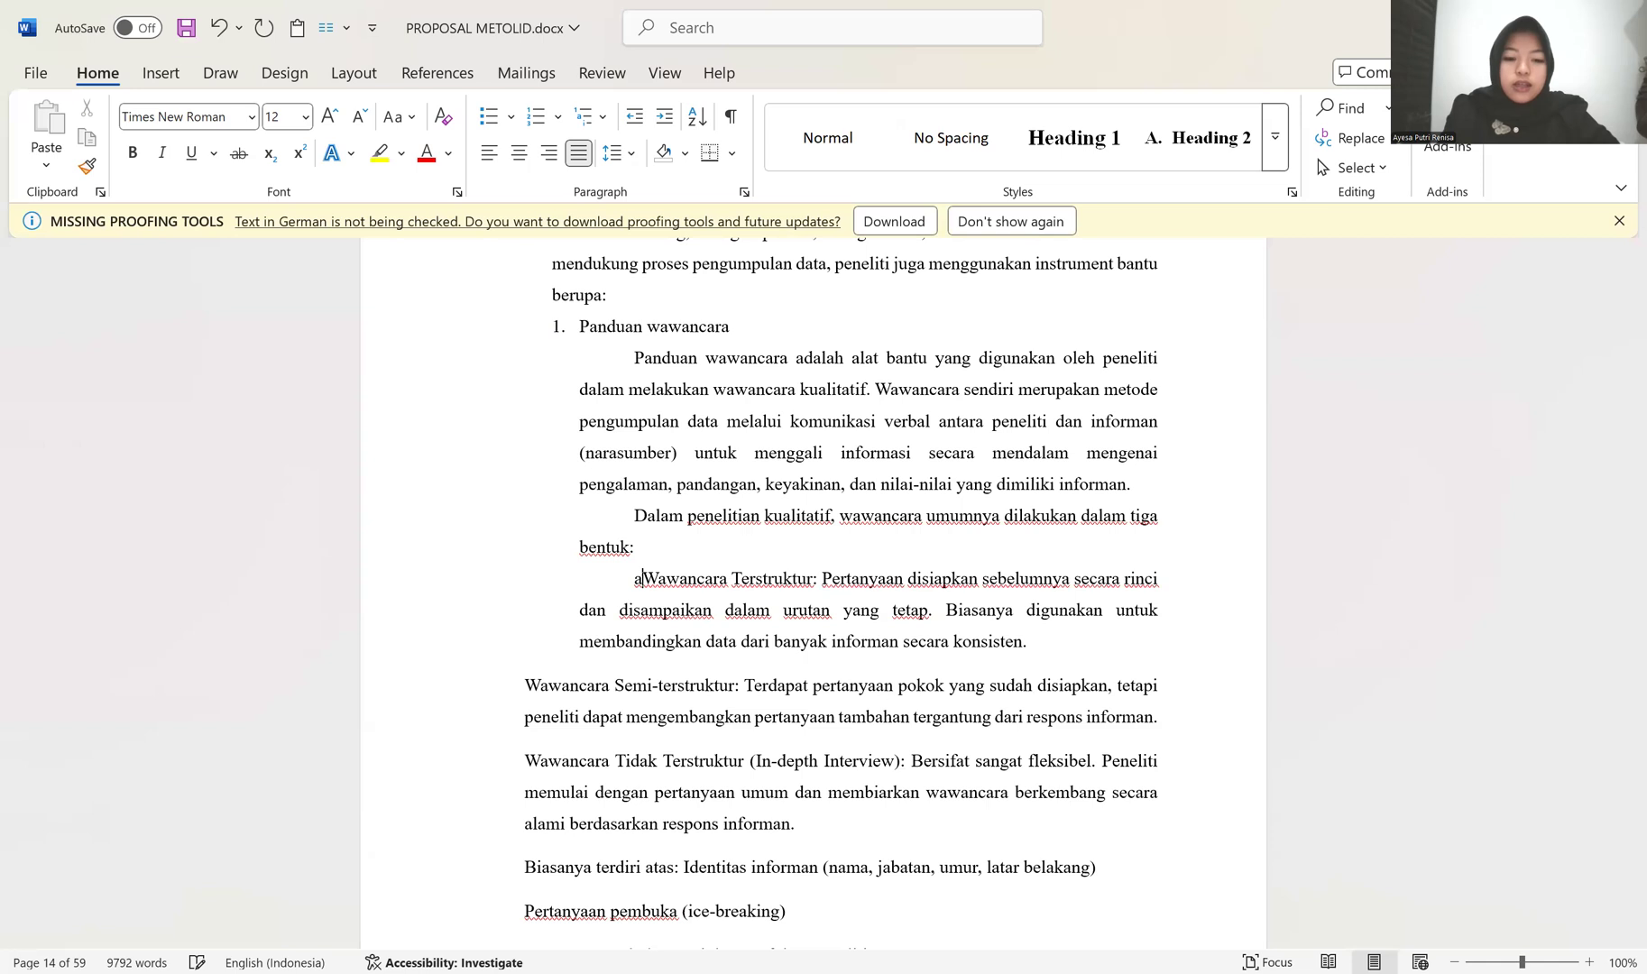
pyautogui.write('.')
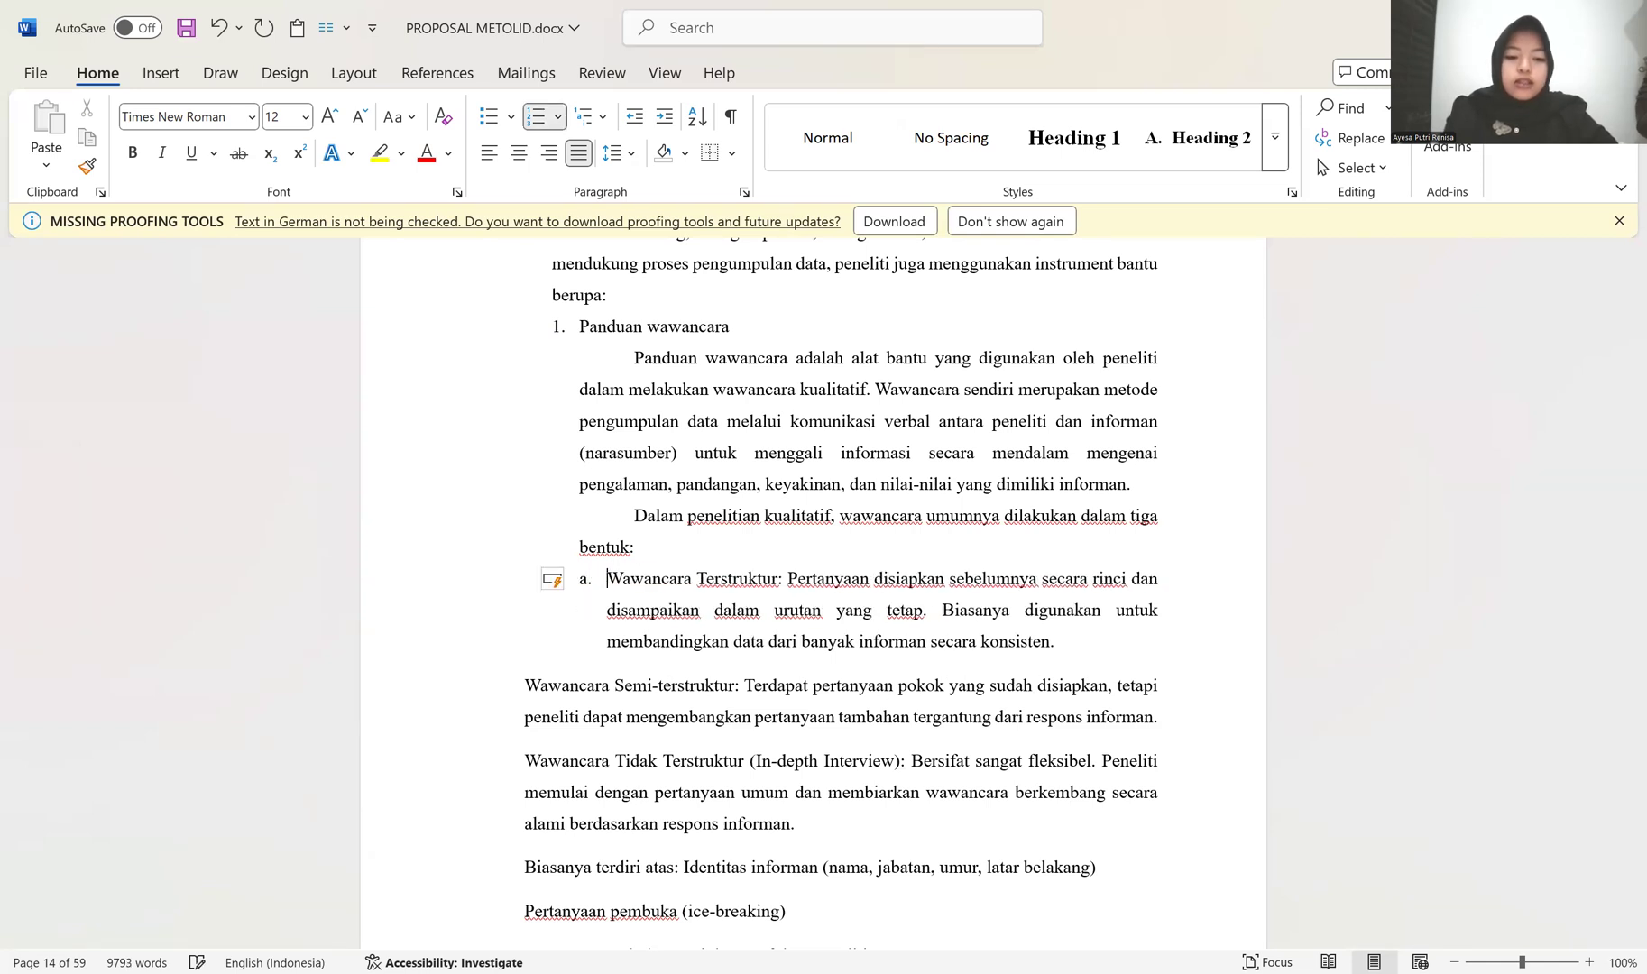
# Step: Copy item a's formatting to the Wawancara Semi-terstruktur and Wawancara Tidak Terstruktur paragraphs as items b and c
pyautogui.scroll(-4, 519, 581)
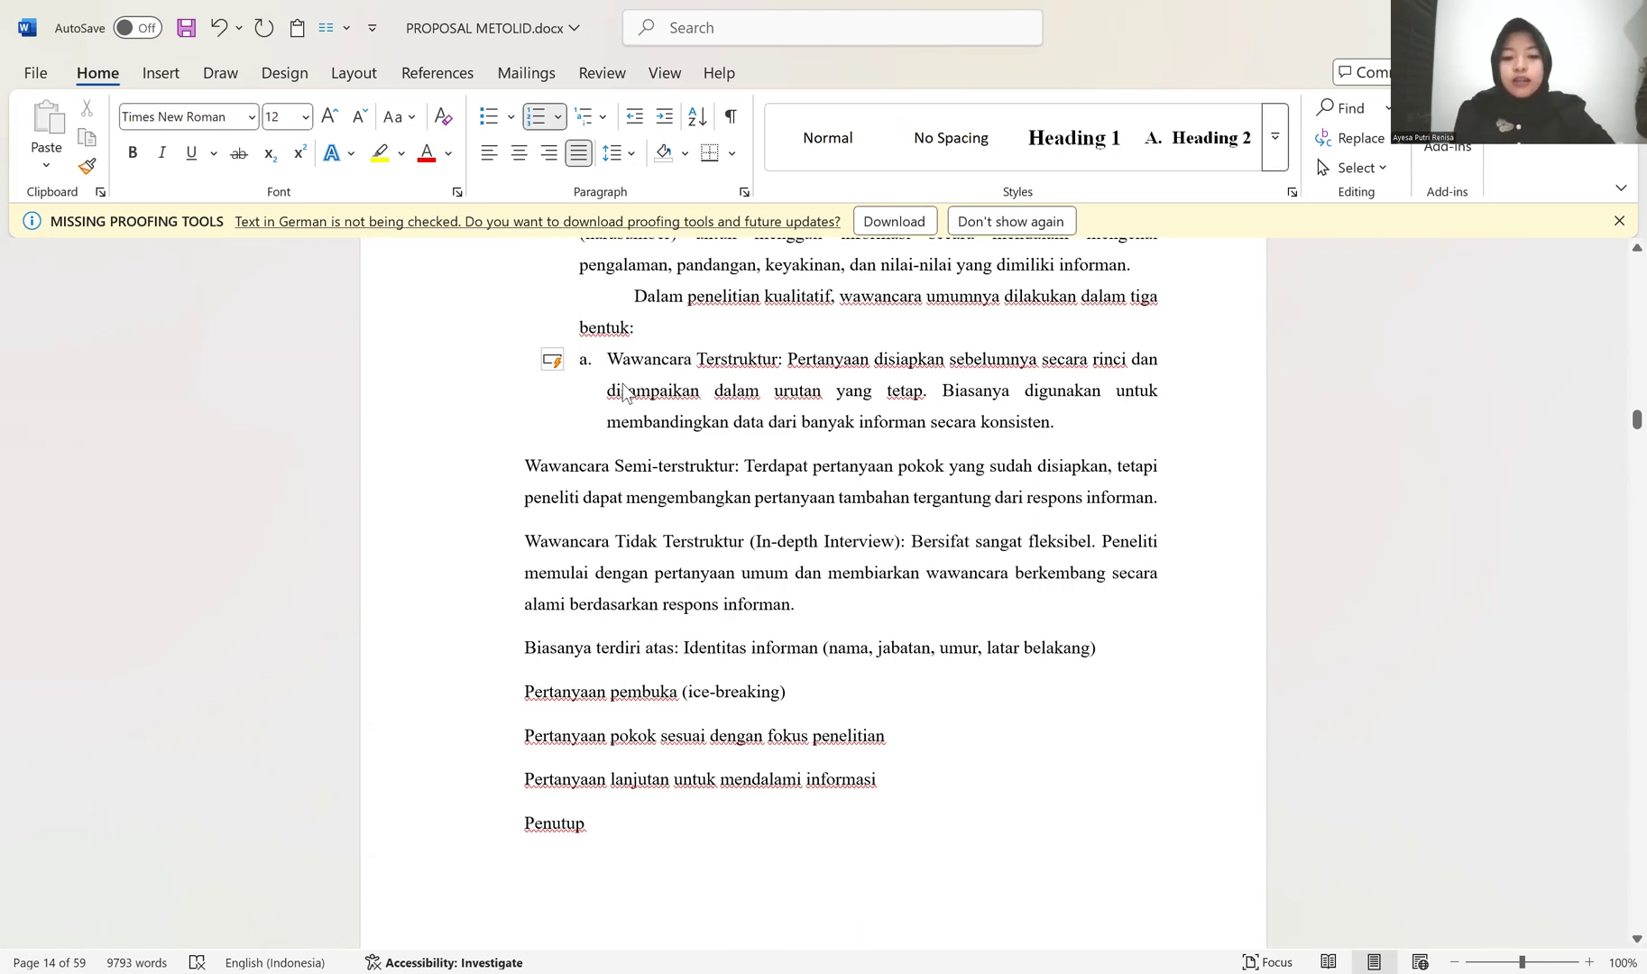
pyautogui.click(86, 167)
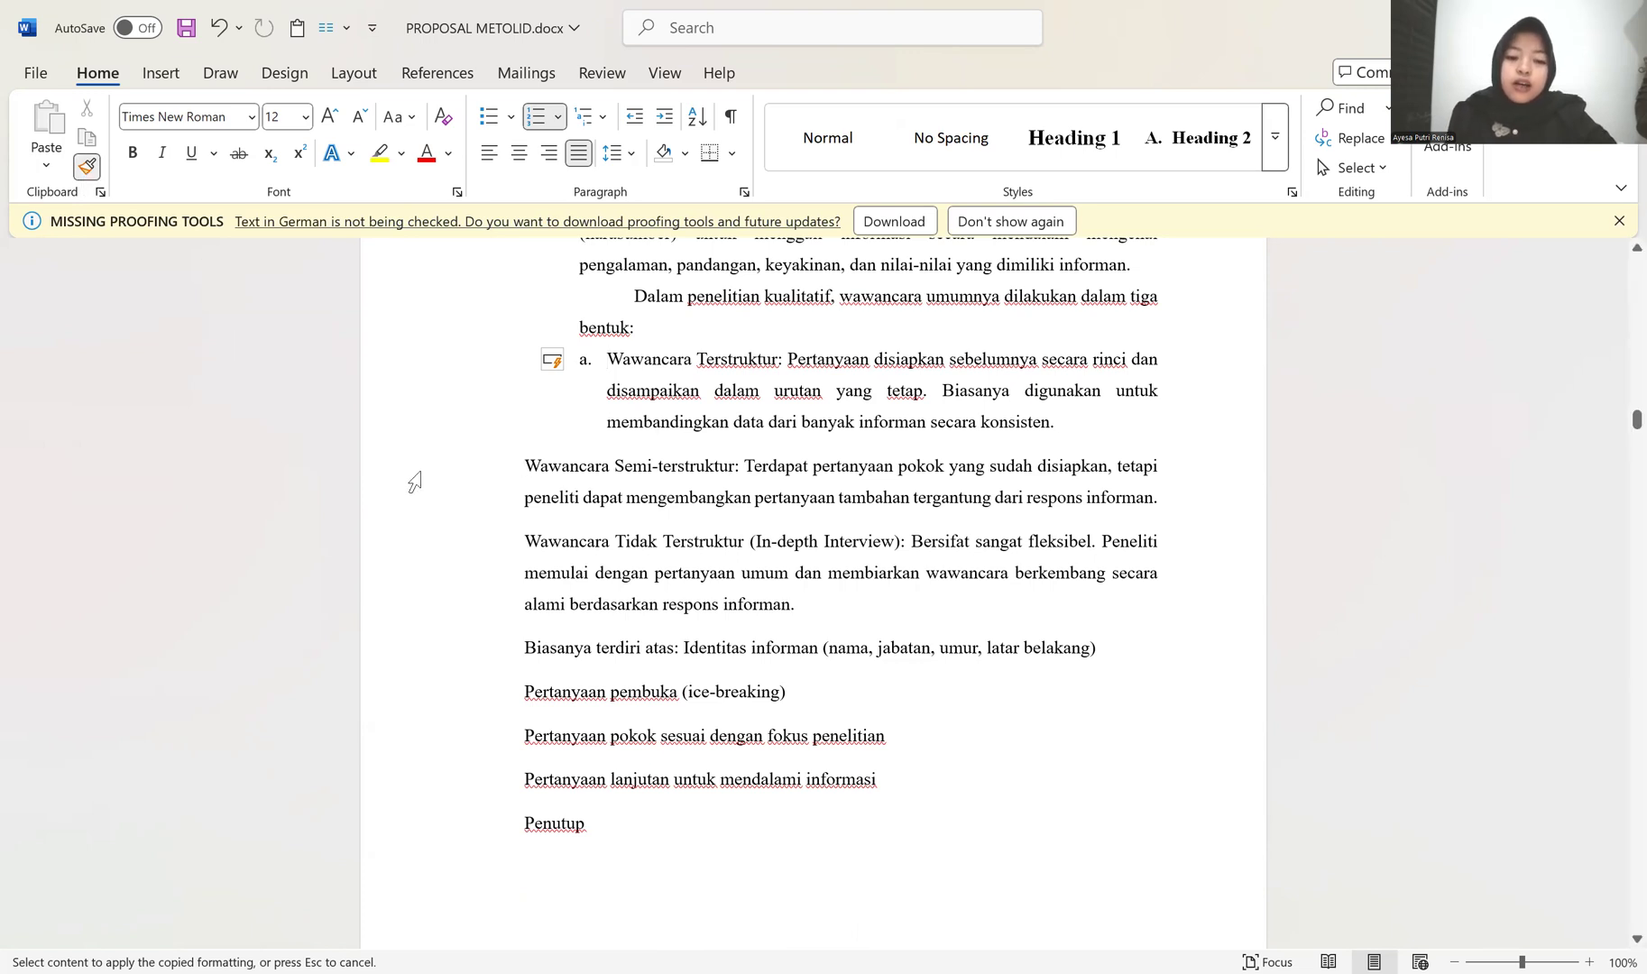
pyautogui.click(533, 467)
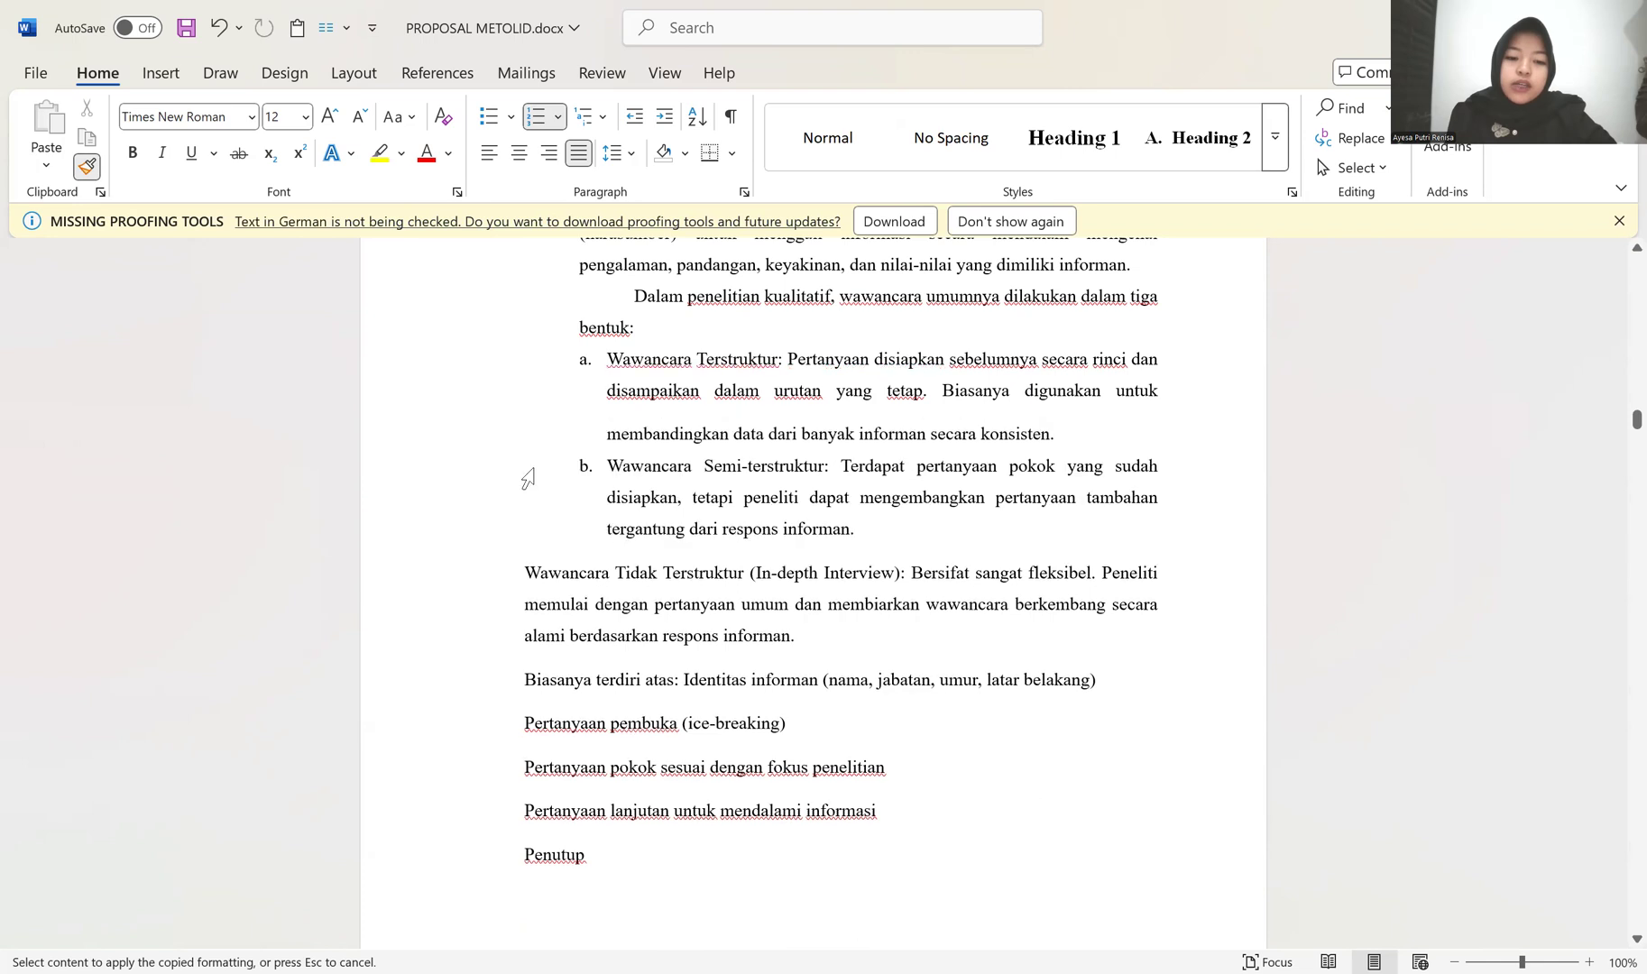
pyautogui.click(521, 572)
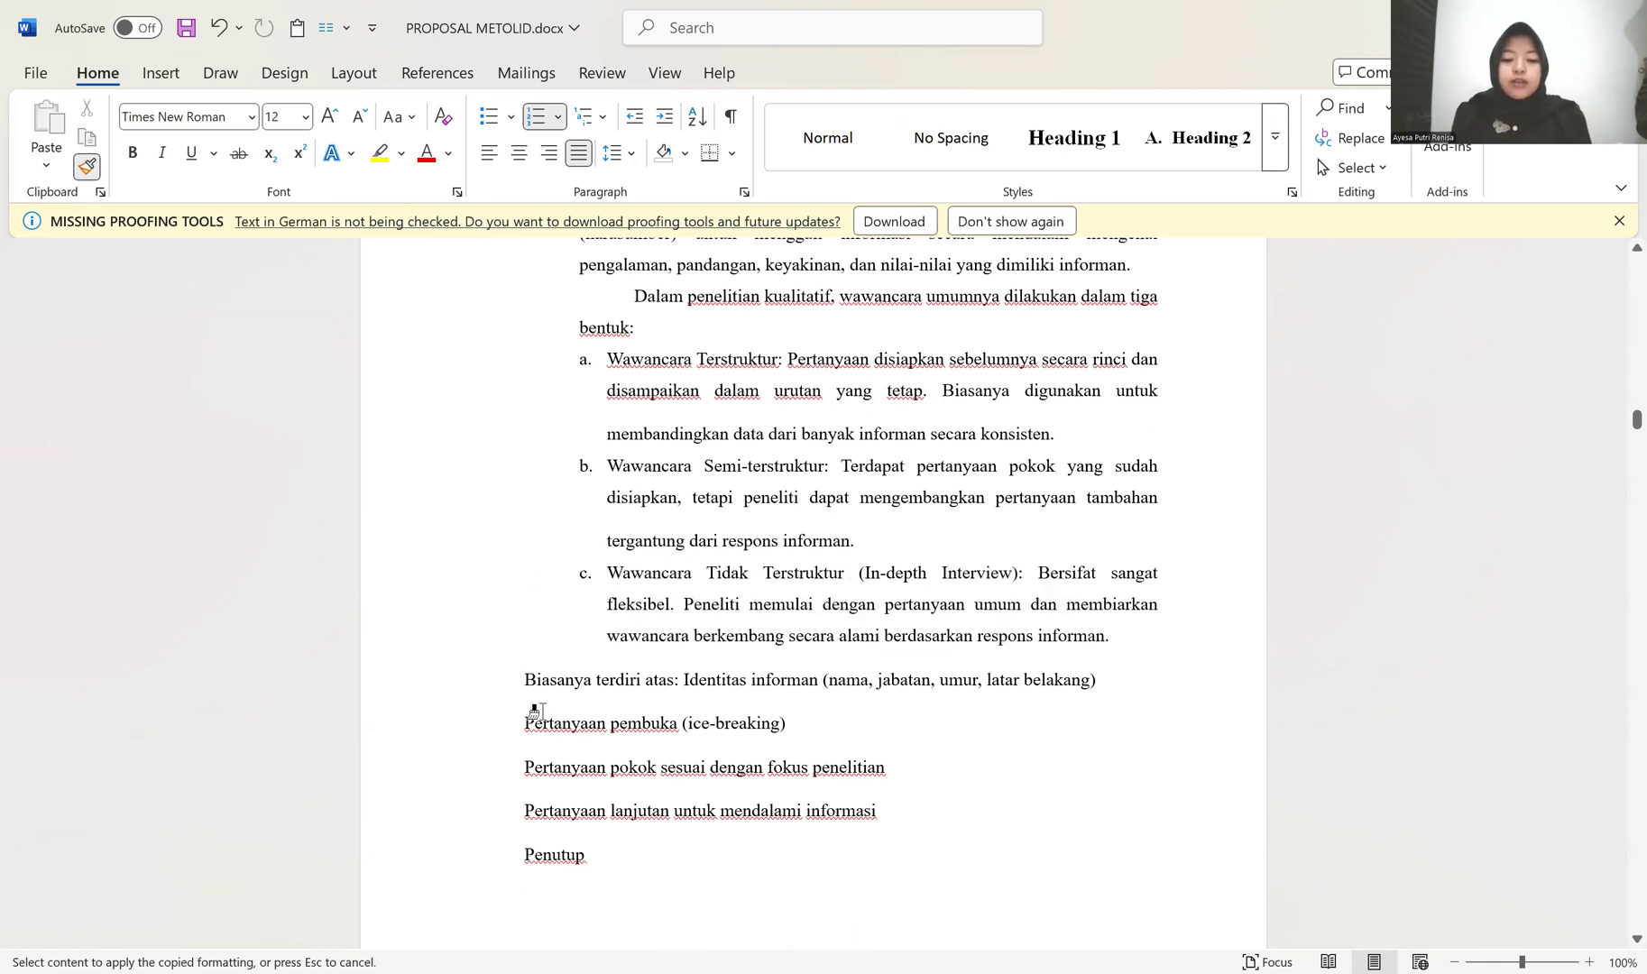
# Step: Apply the copied lettered-list formatting to the five lines from "Biasanya terdiri atas" through Penutup, and stop copying the format
pyautogui.scroll(-5, 692, 605)
pyautogui.scroll(-4, 697, 603)
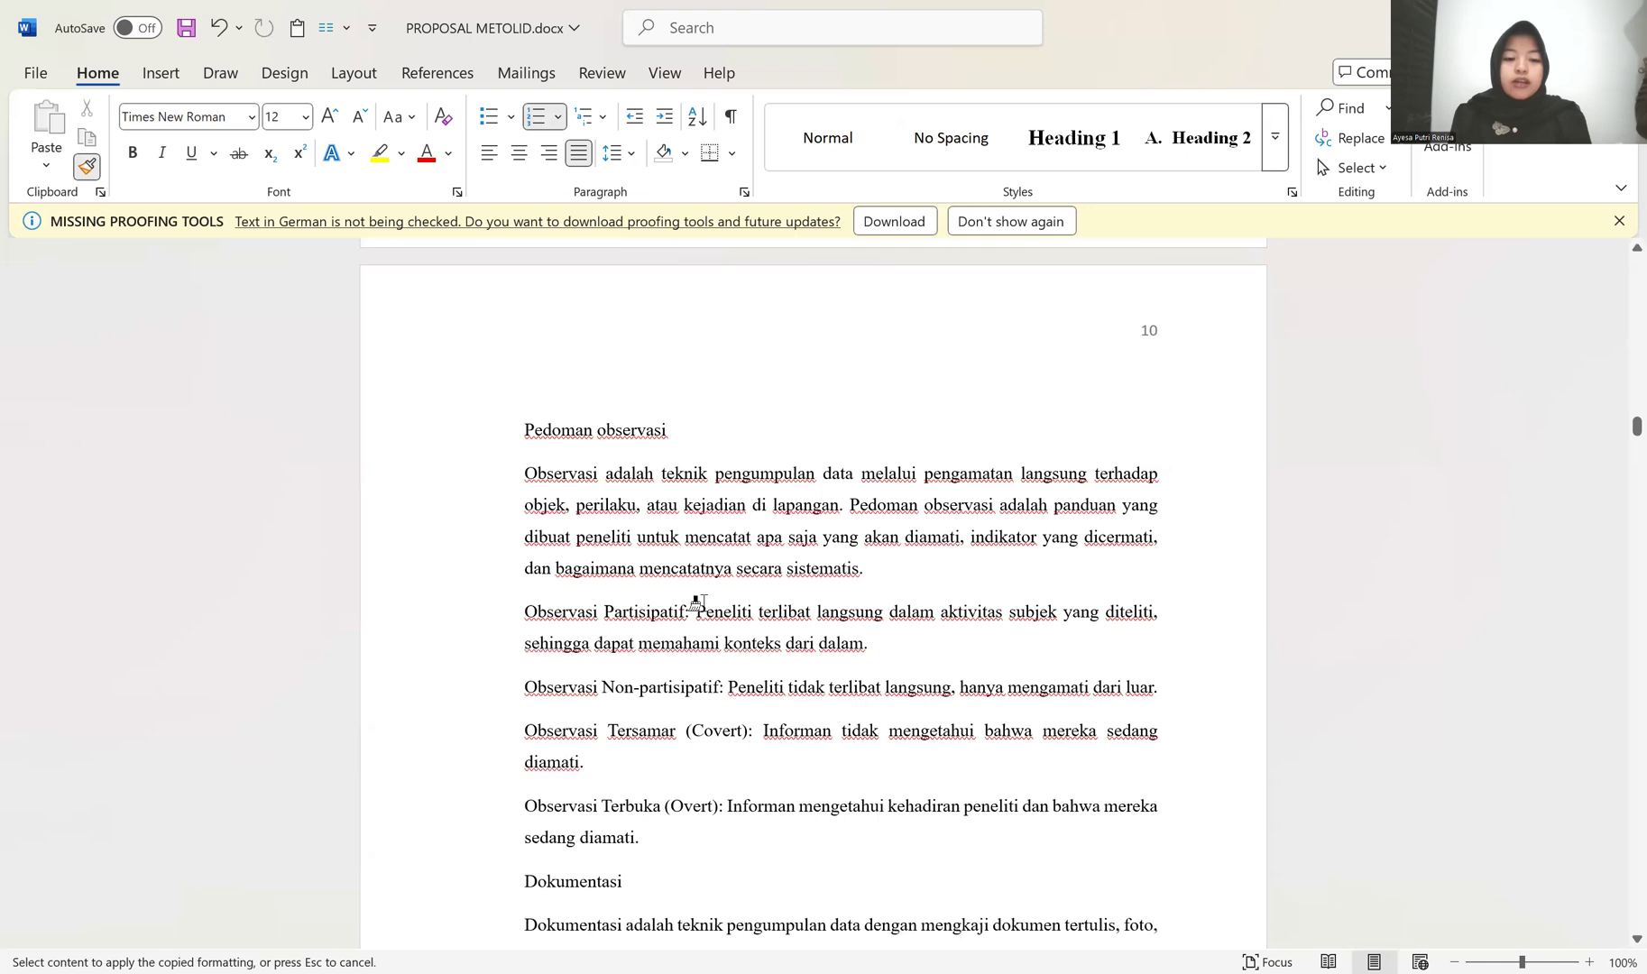
pyautogui.scroll(-4, 697, 602)
pyautogui.scroll(8, 697, 603)
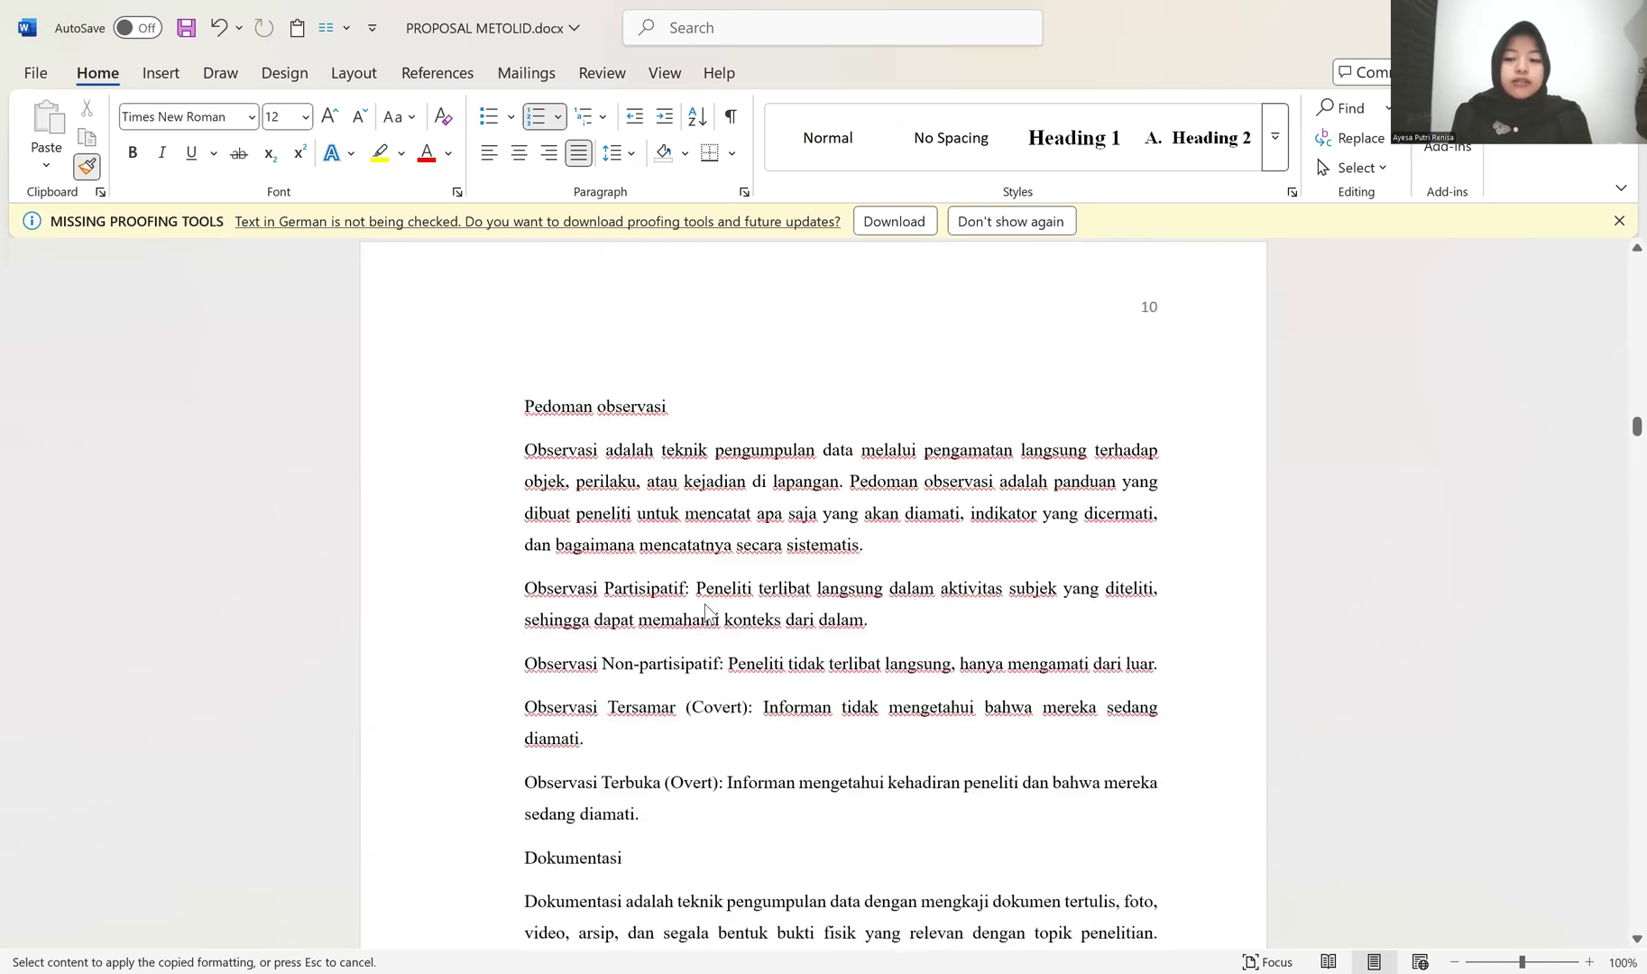
pyautogui.scroll(5, 697, 602)
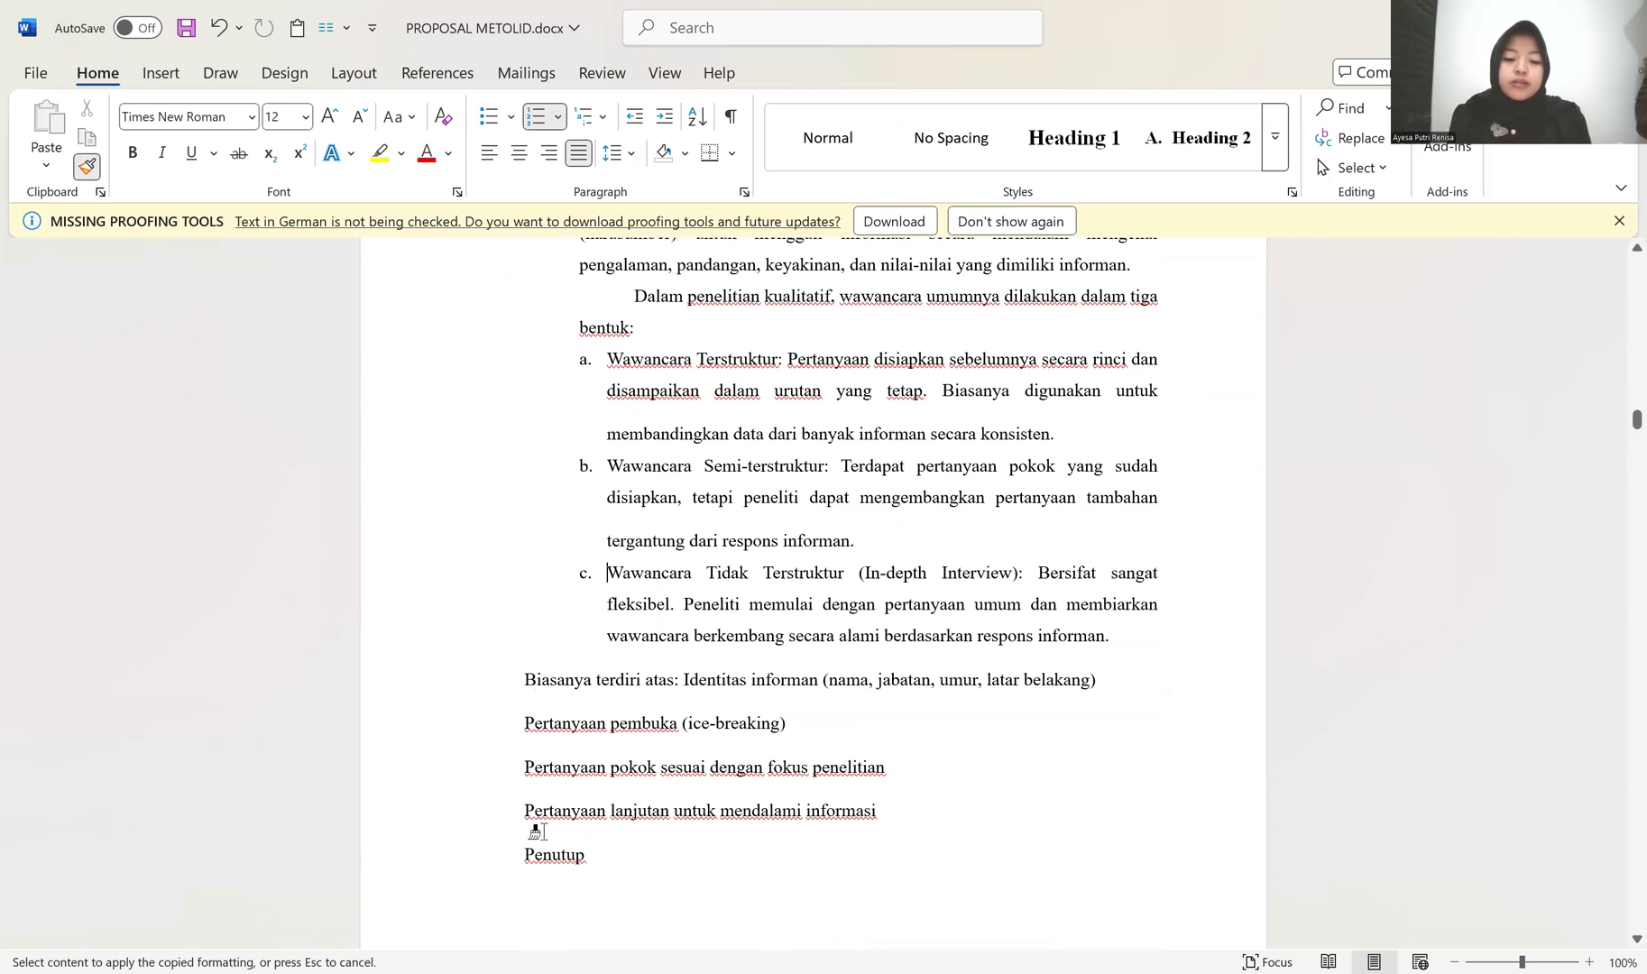
pyautogui.scroll(-2, 687, 783)
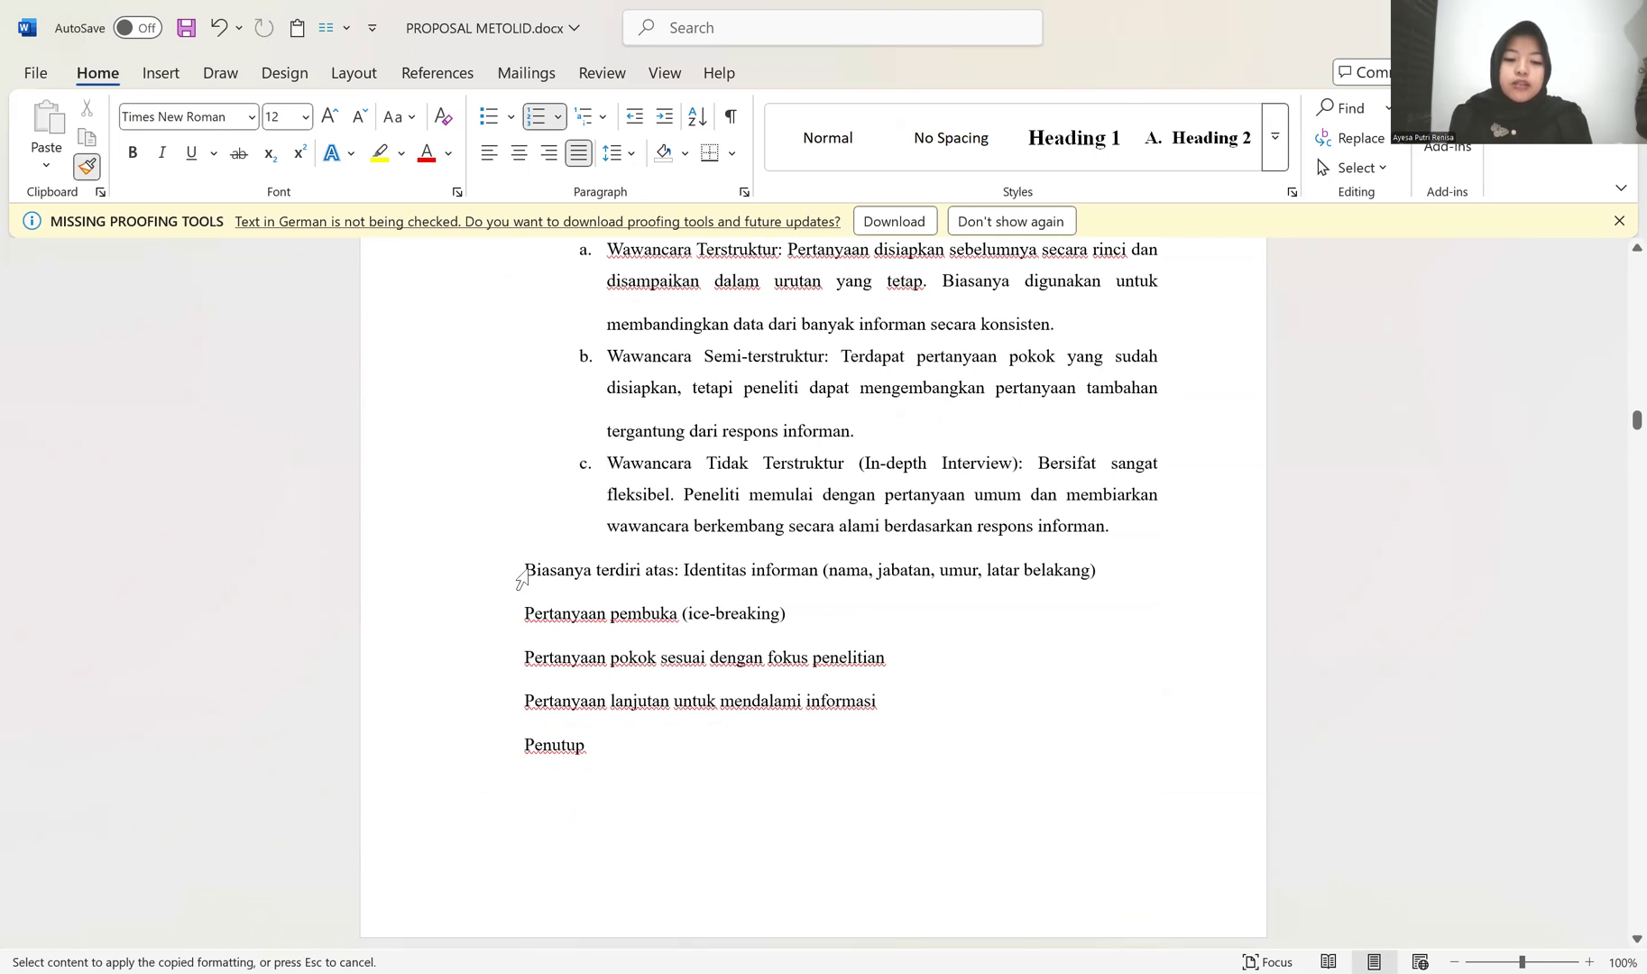
pyautogui.scroll(3, 522, 577)
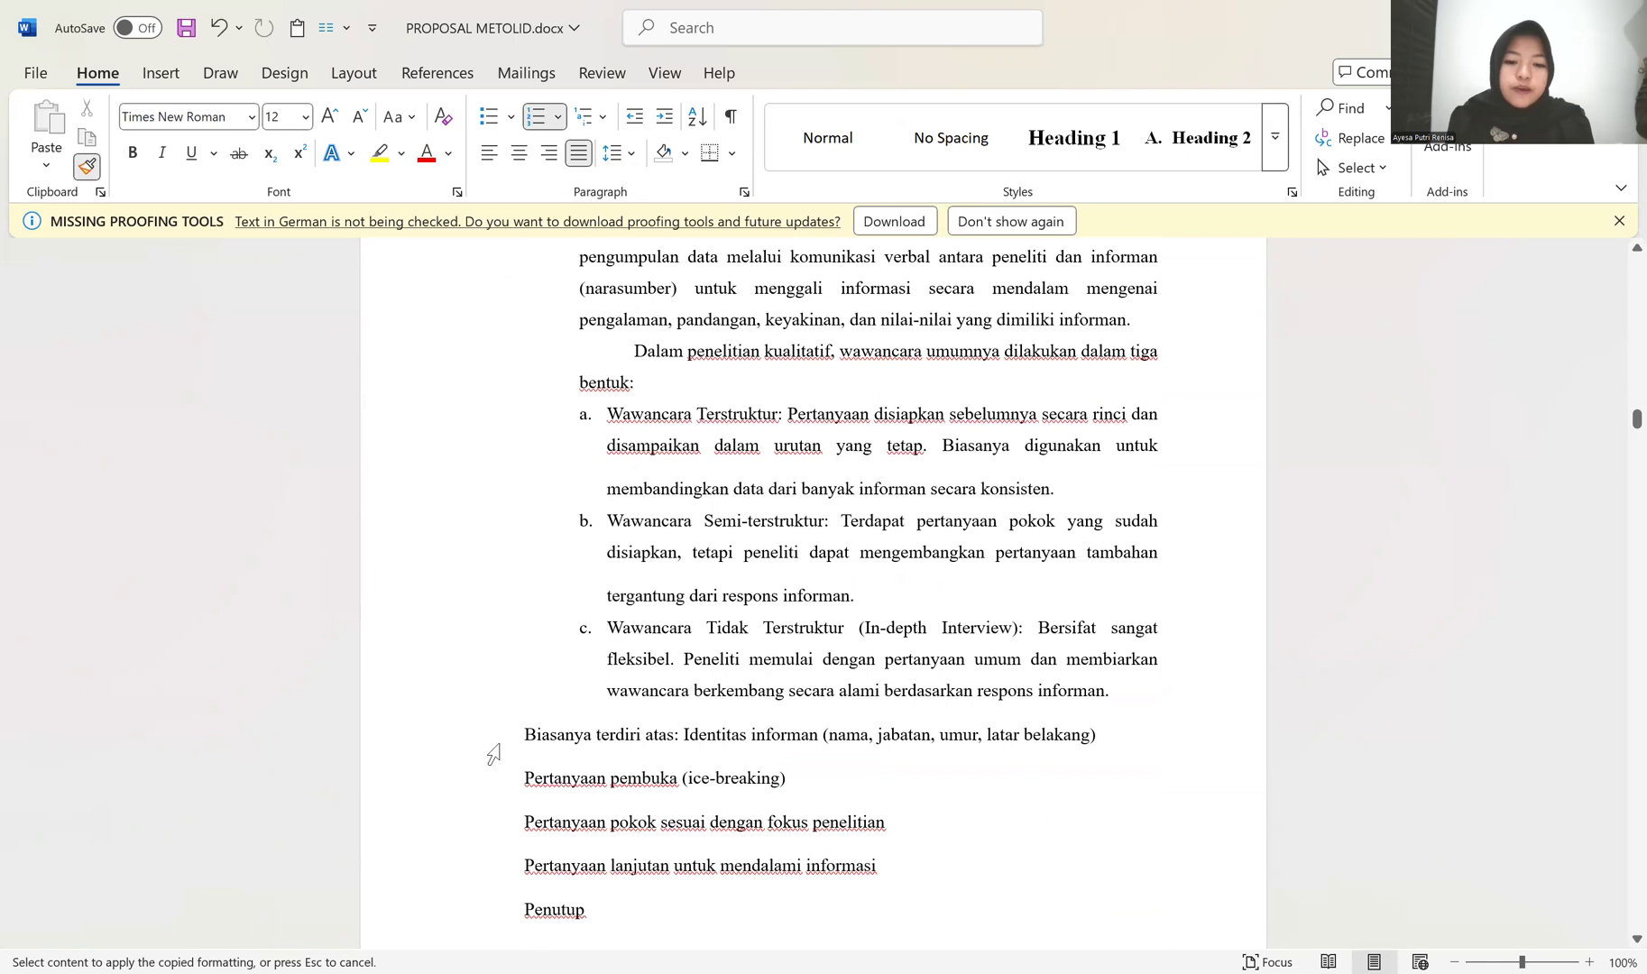
pyautogui.scroll(3, 487, 724)
pyautogui.scroll(-17, 489, 724)
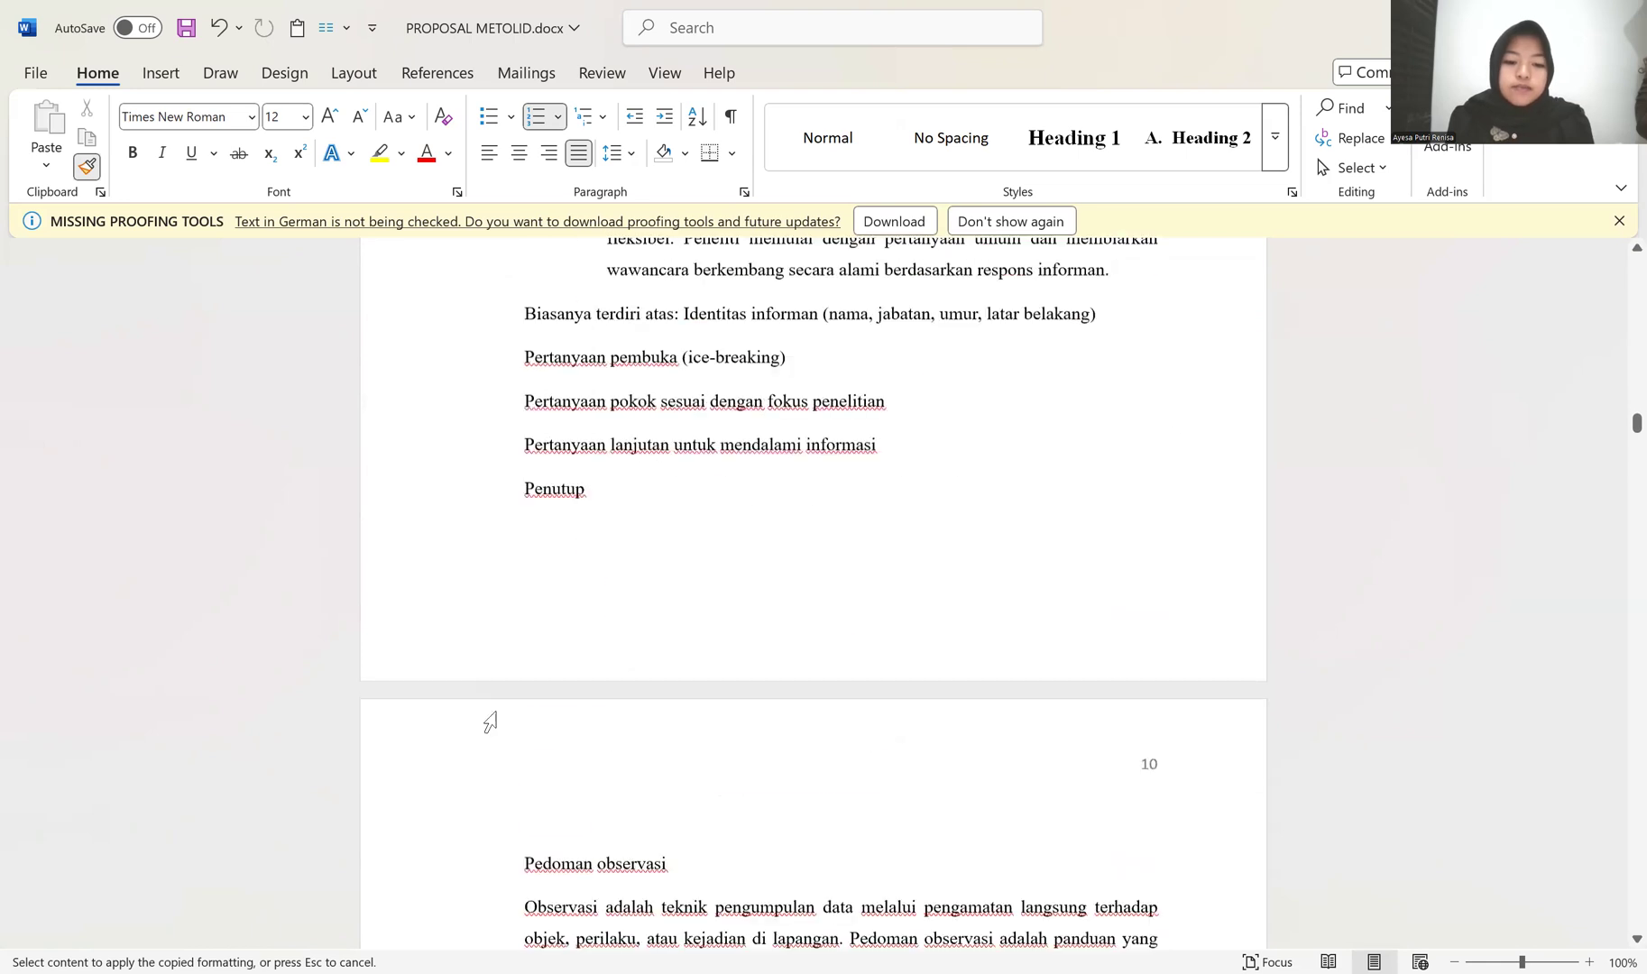
pyautogui.scroll(9, 499, 719)
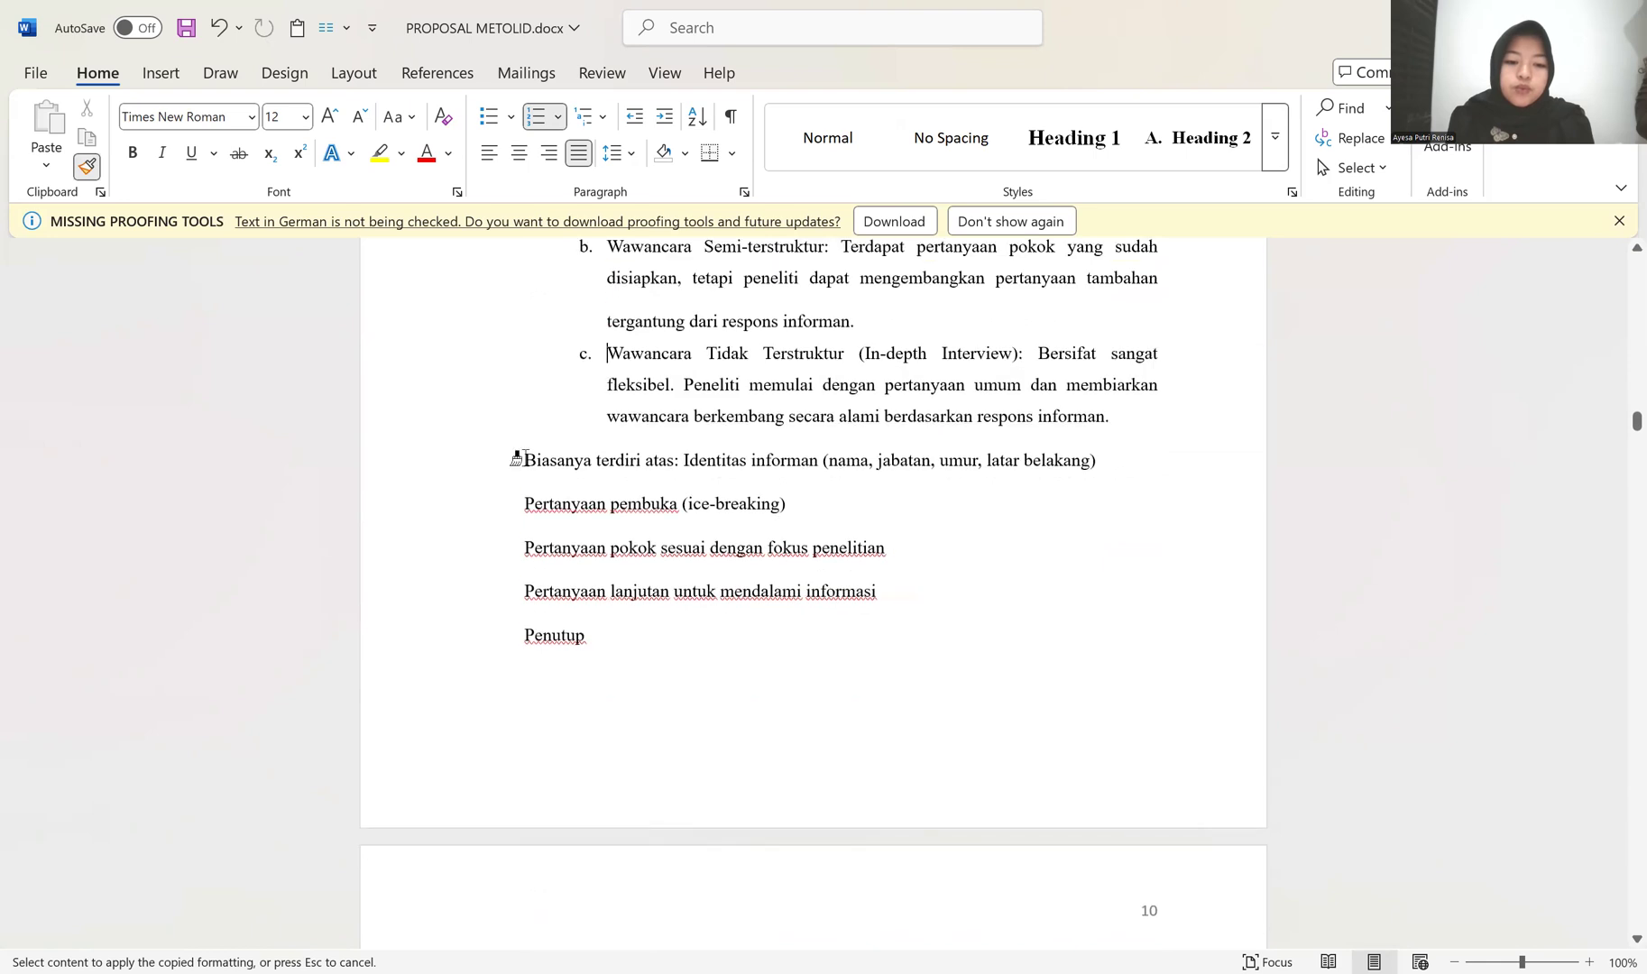
pyautogui.click(516, 459)
pyautogui.click(514, 544)
pyautogui.click(515, 581)
pyautogui.click(506, 622)
pyautogui.click(503, 668)
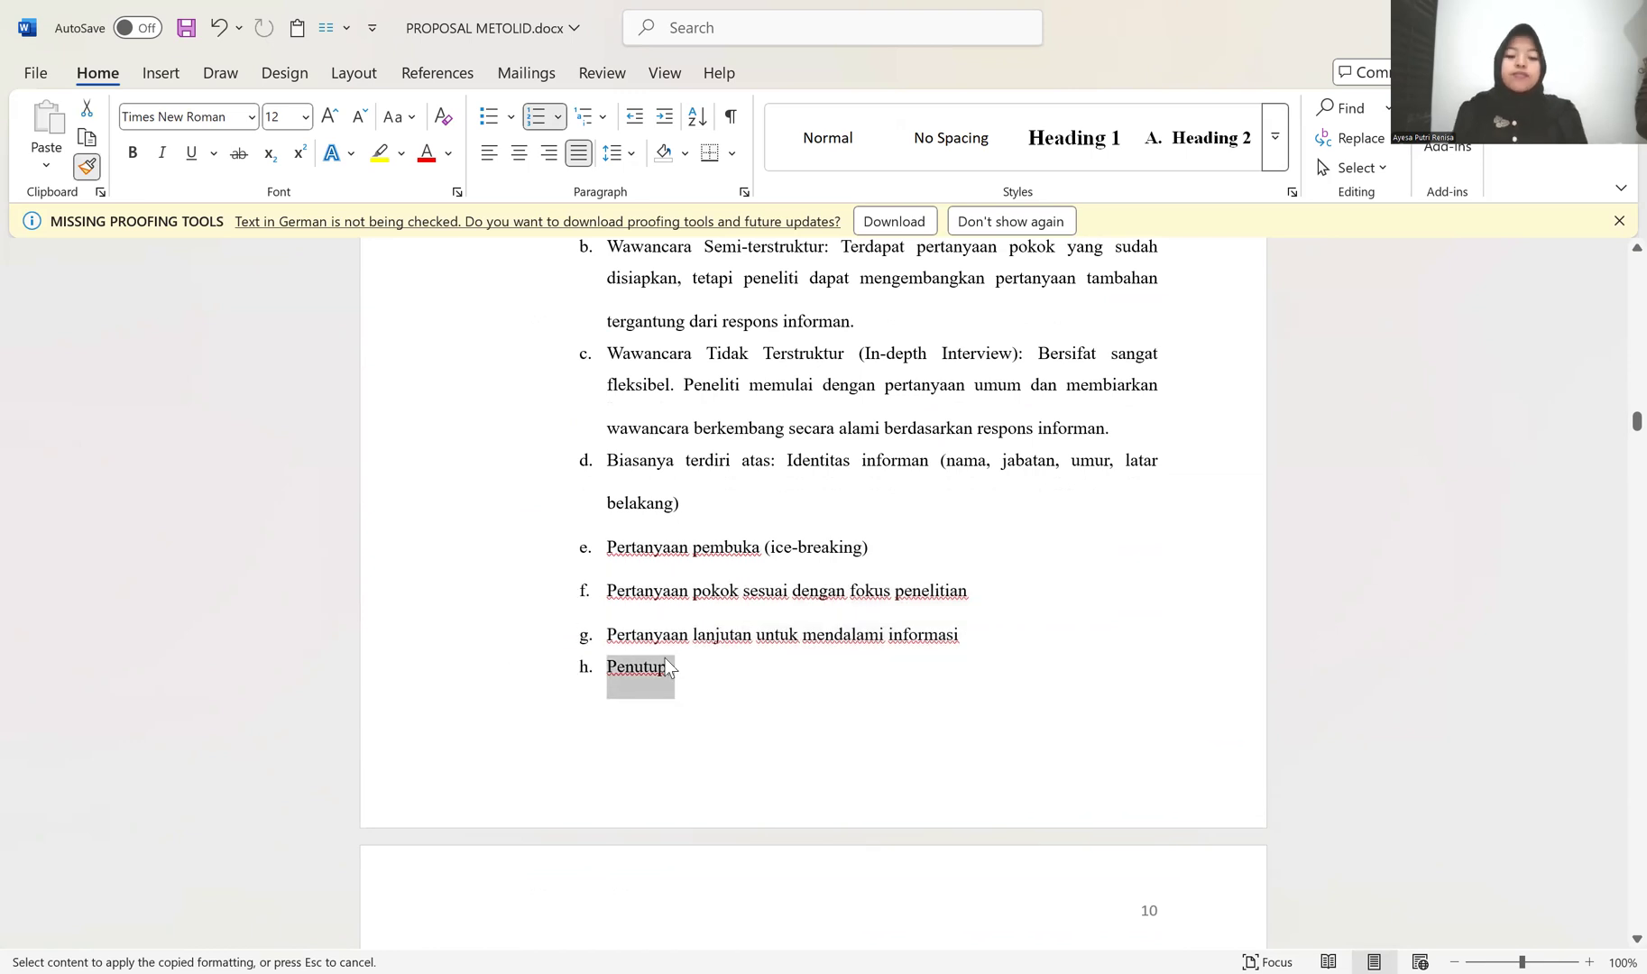
pyautogui.scroll(-3, 581, 680)
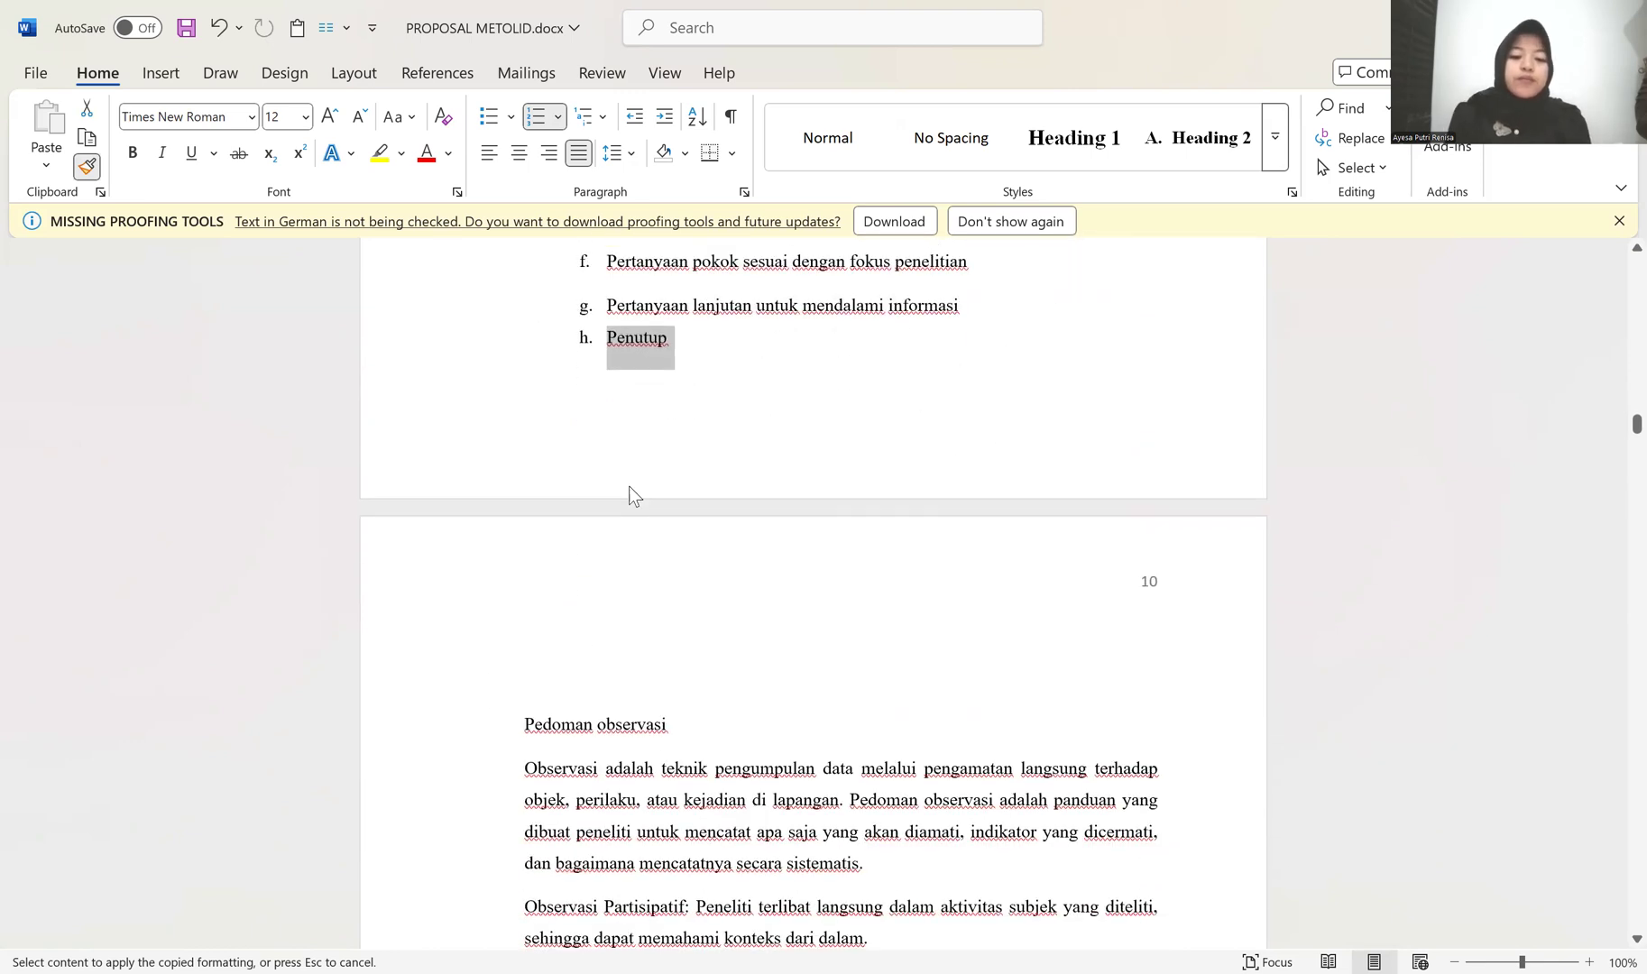
pyautogui.click(87, 166)
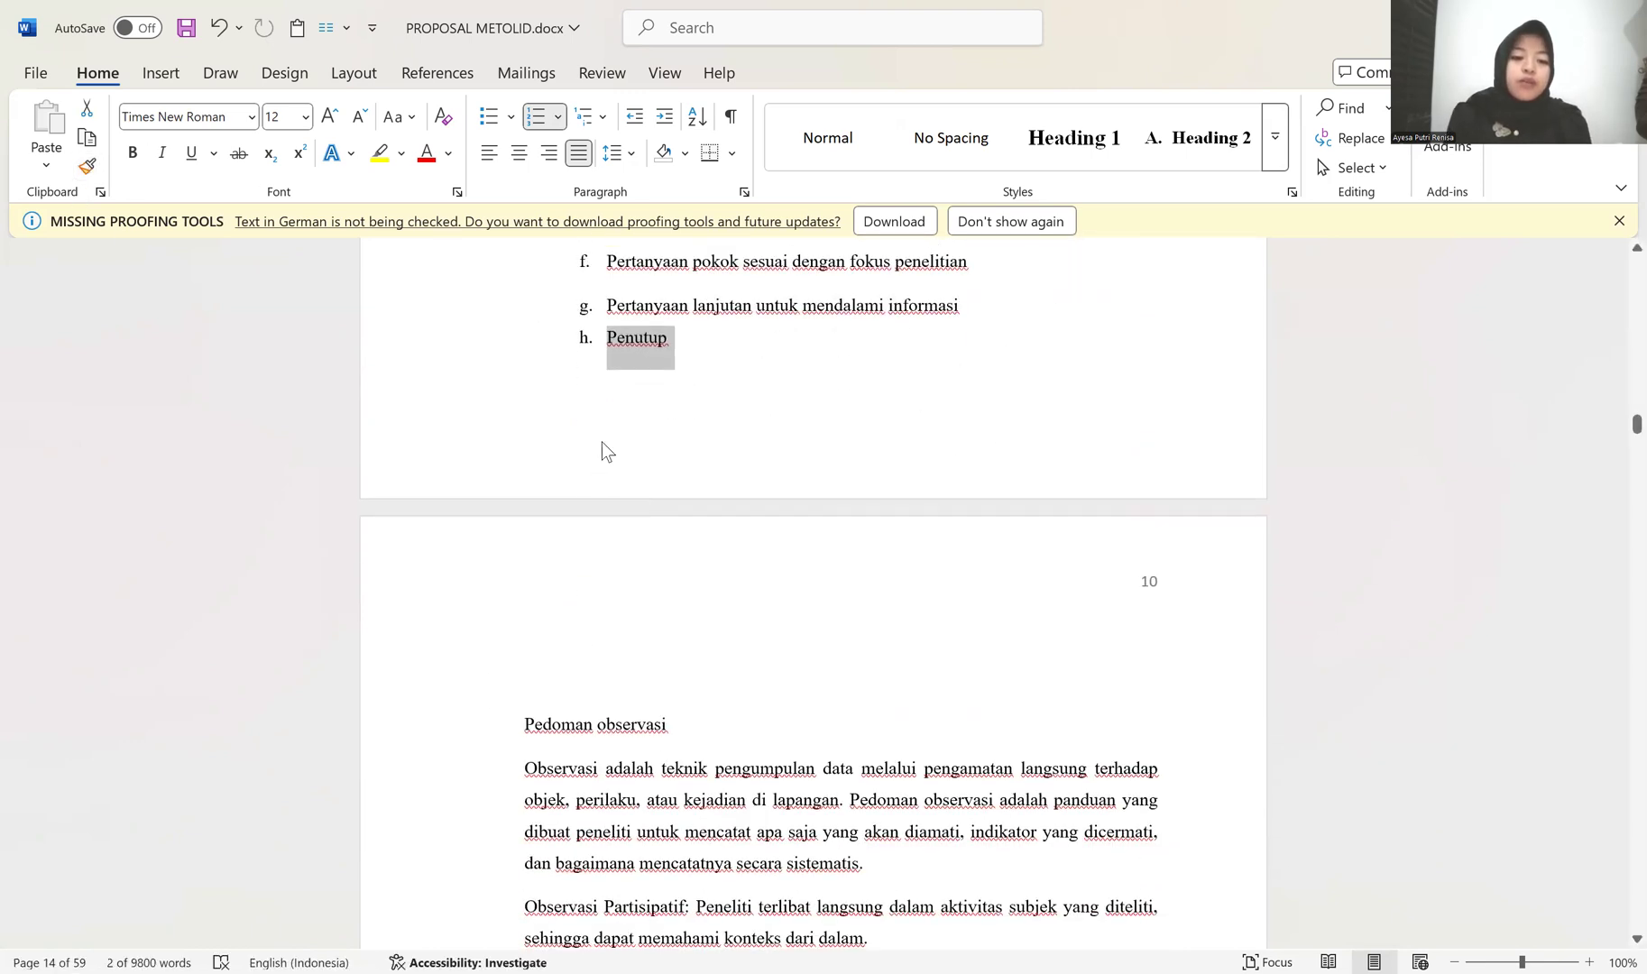
# Step: Remove the space after paragraphs for the lettered items from Wawancara Tidak Terstruktur through Penutup
pyautogui.scroll(2, 791, 471)
pyautogui.click(790, 474)
pyautogui.scroll(-1, 790, 452)
pyautogui.scroll(3, 513, 538)
pyautogui.moveTo(471, 494); pyautogui.dragTo(474, 775)
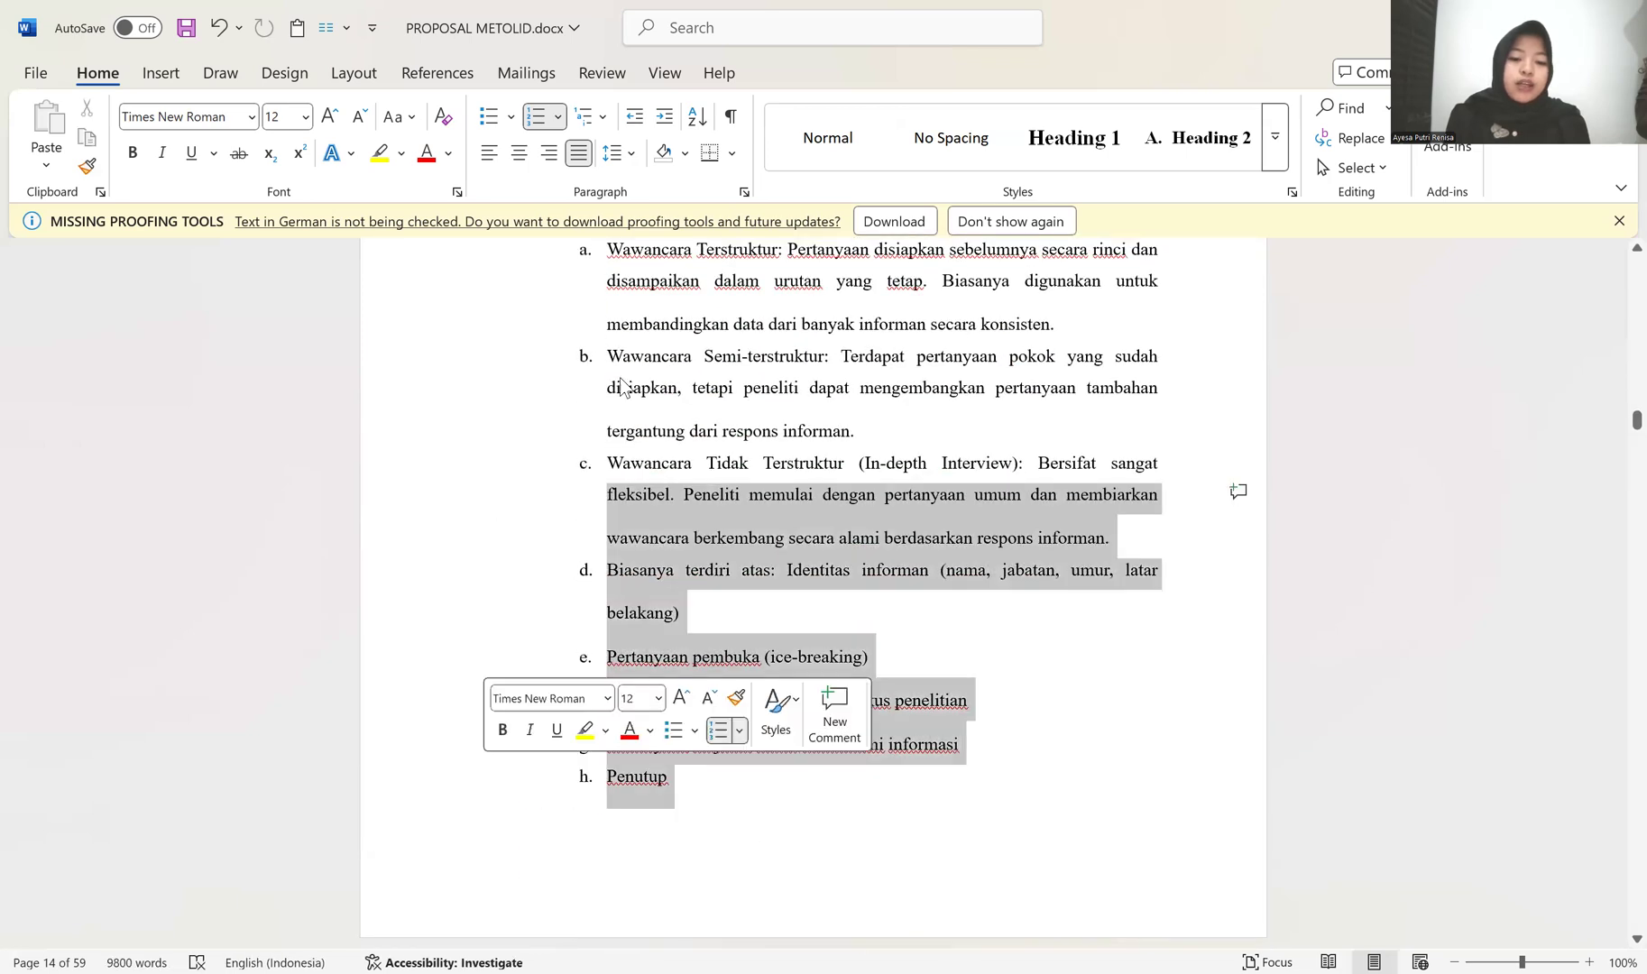
pyautogui.click(613, 152)
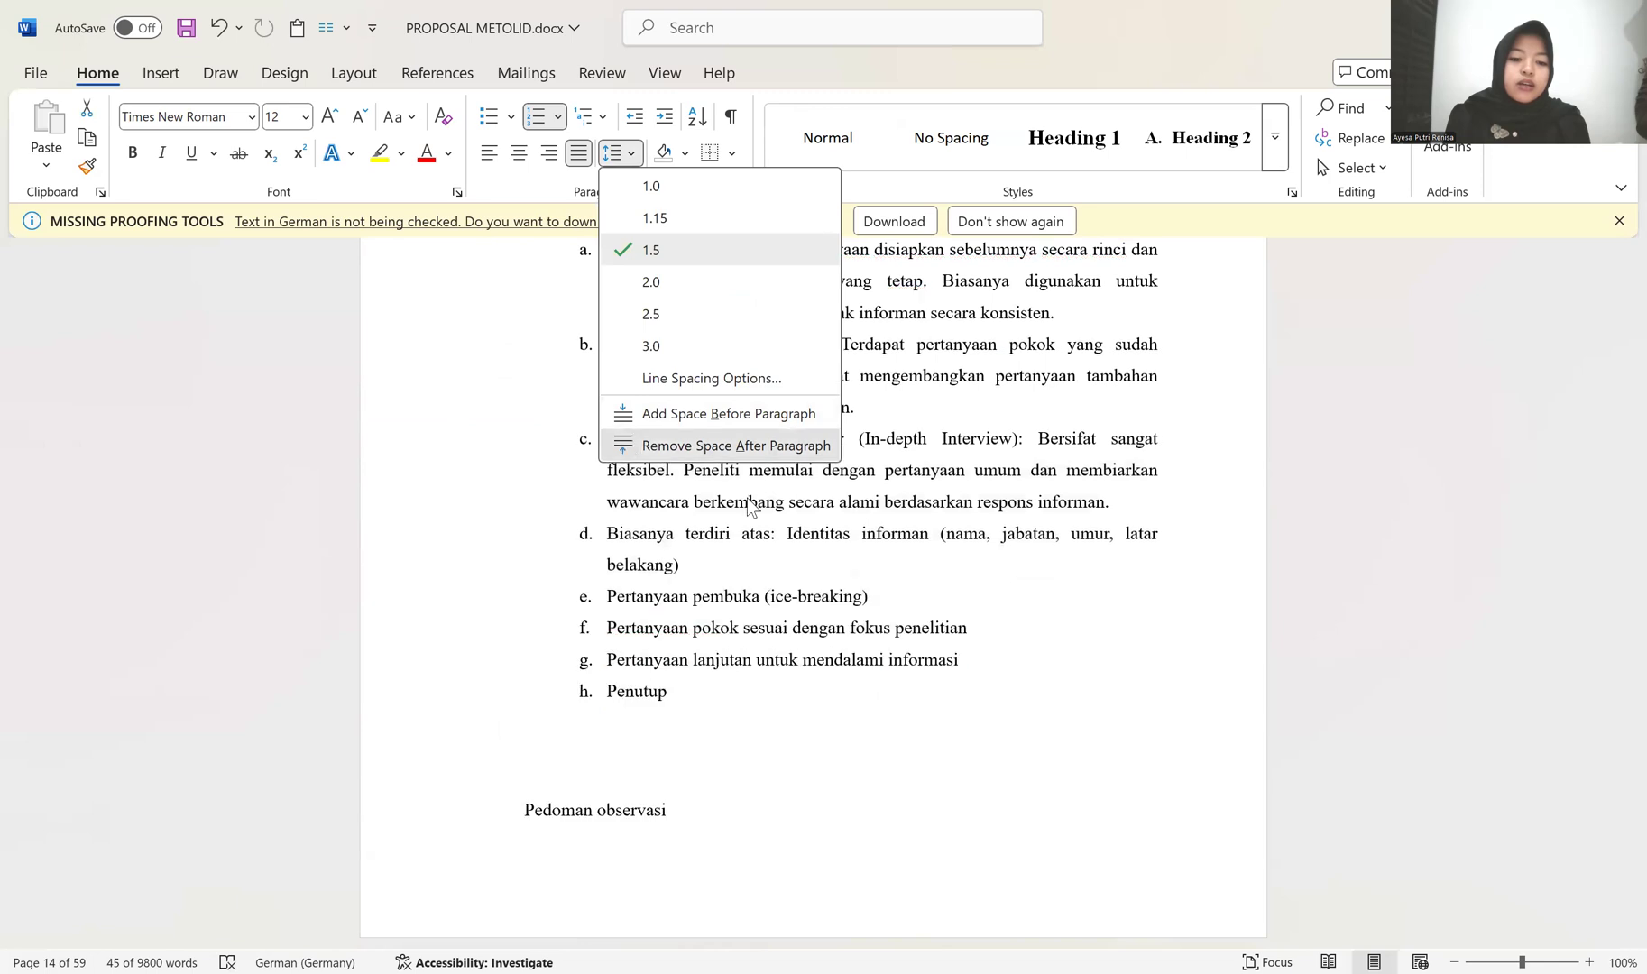
pyautogui.press('Escape')
# Step: Remove the space after paragraphs for lettered items a to c, and clear the selection
pyautogui.scroll(2, 521, 412)
pyautogui.moveTo(521, 634); pyautogui.dragTo(523, 415)
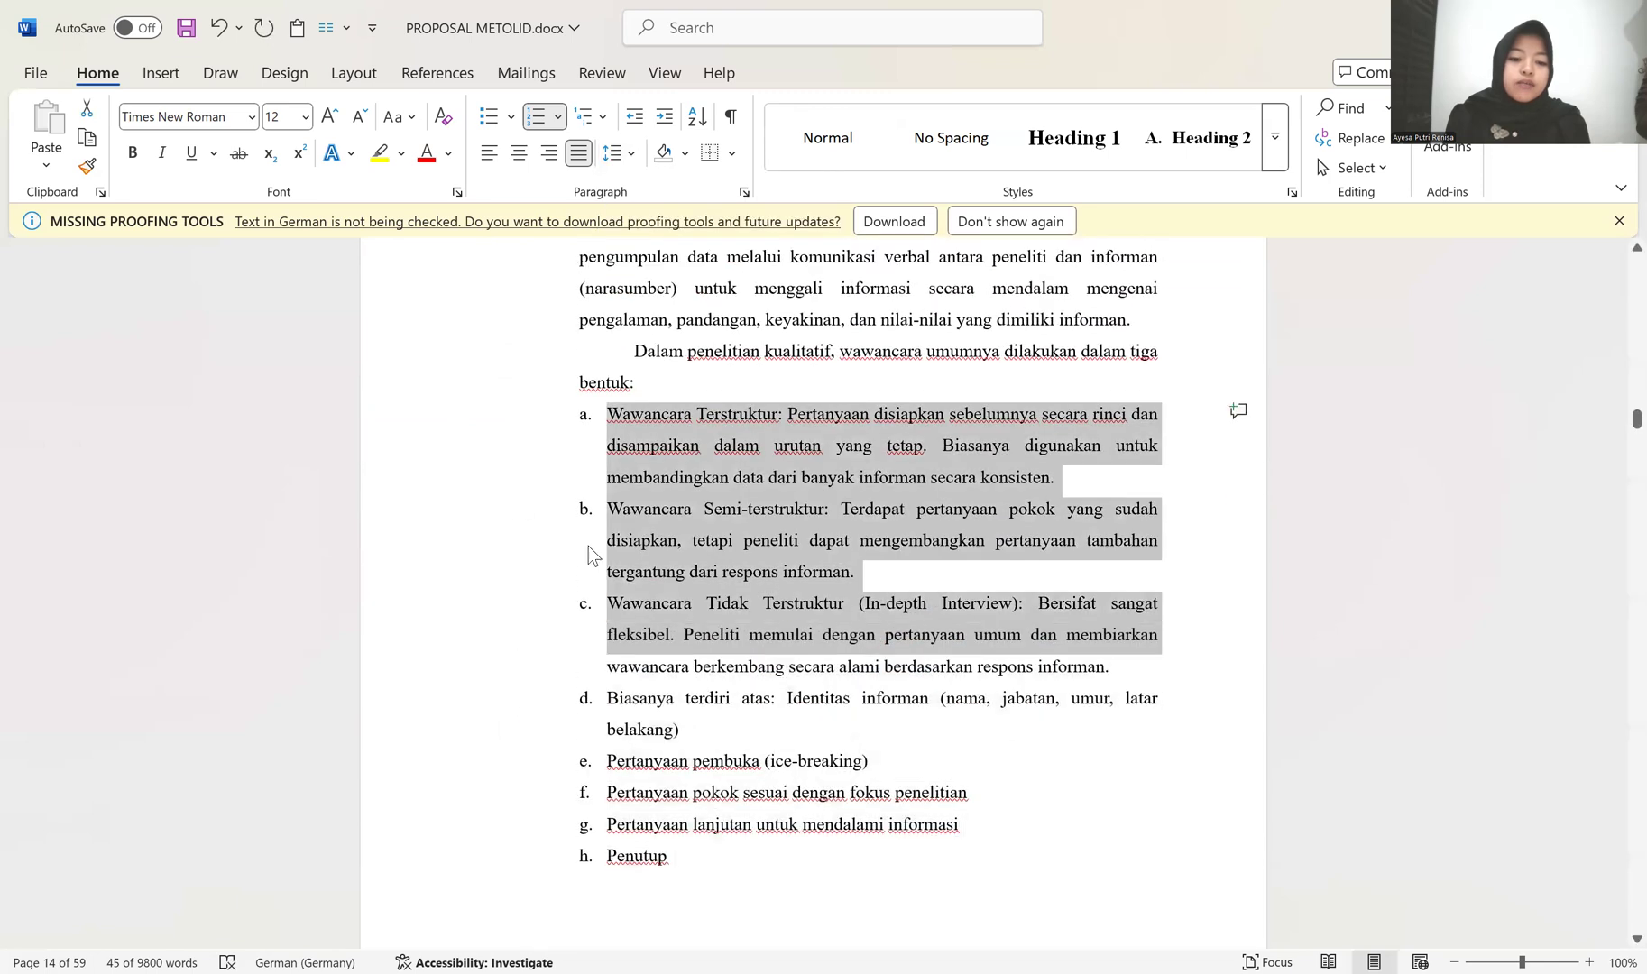
pyautogui.click(610, 155)
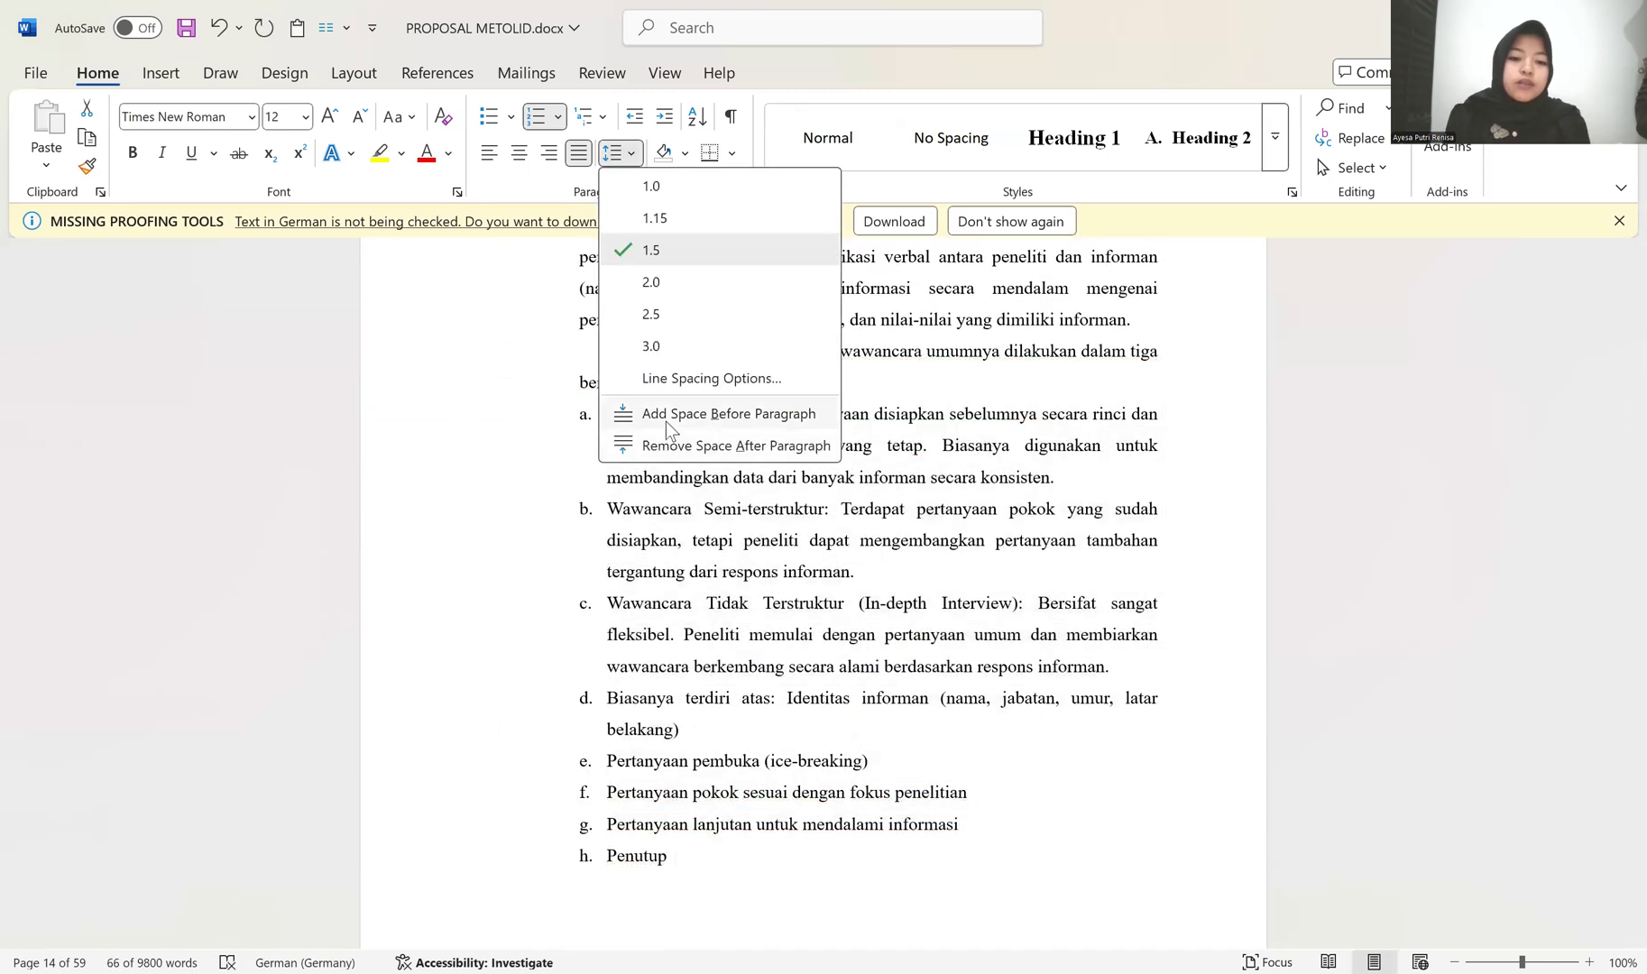
pyautogui.click(663, 445)
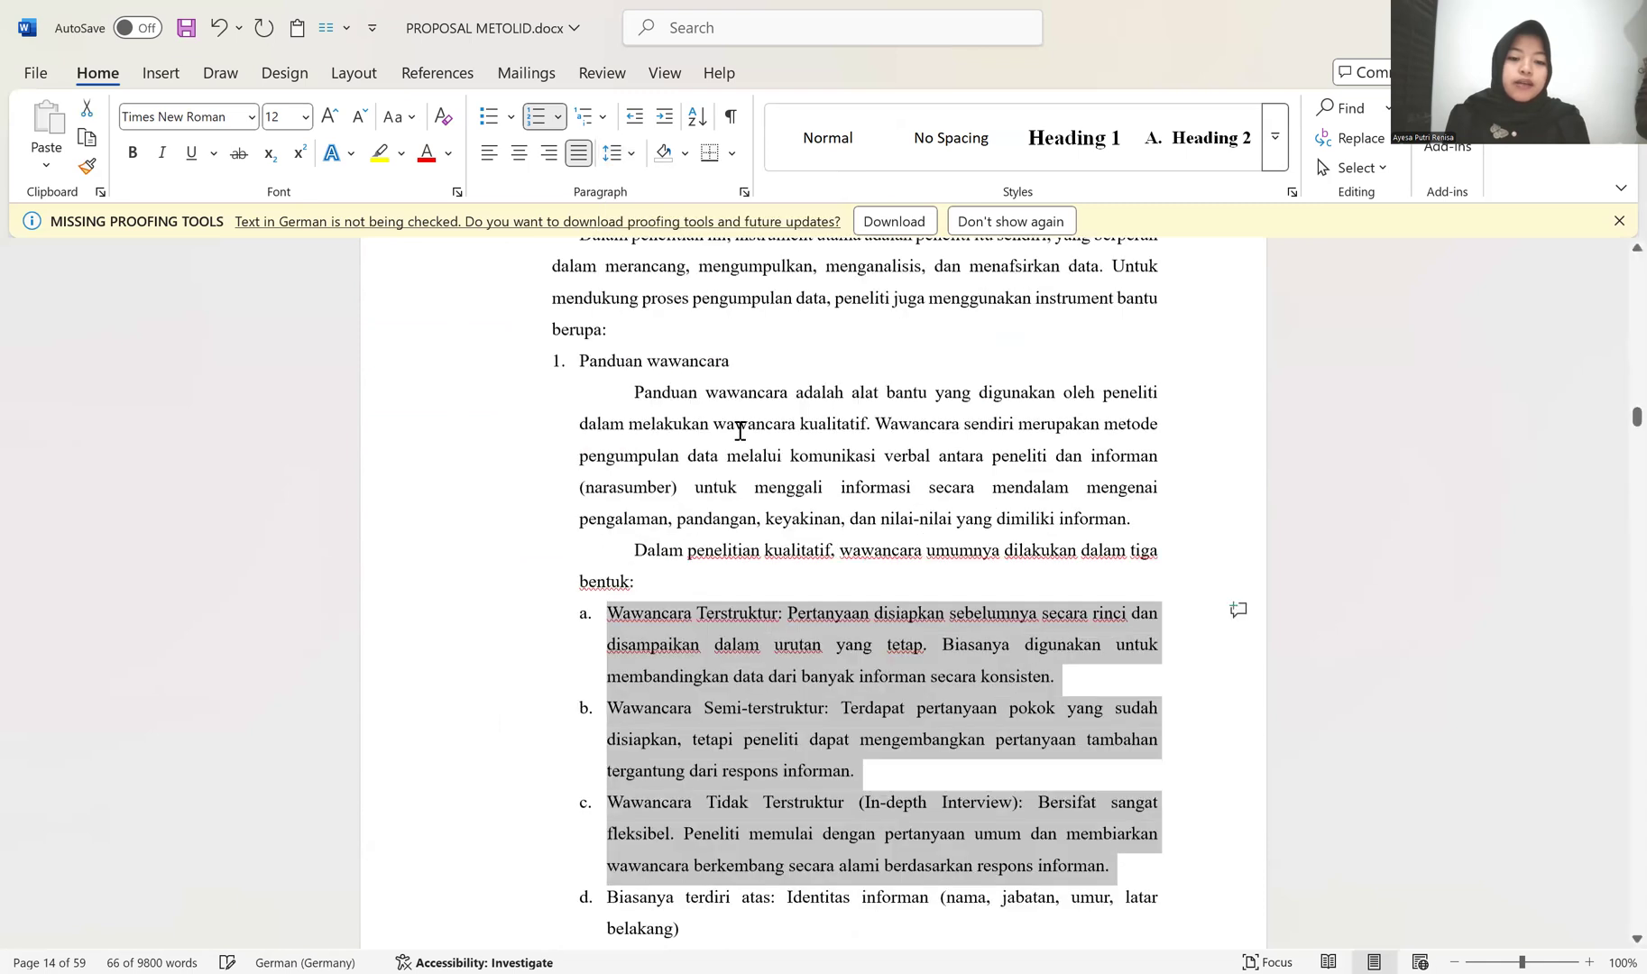
pyautogui.click(667, 541)
pyautogui.click(679, 475)
pyautogui.scroll(-1, 715, 475)
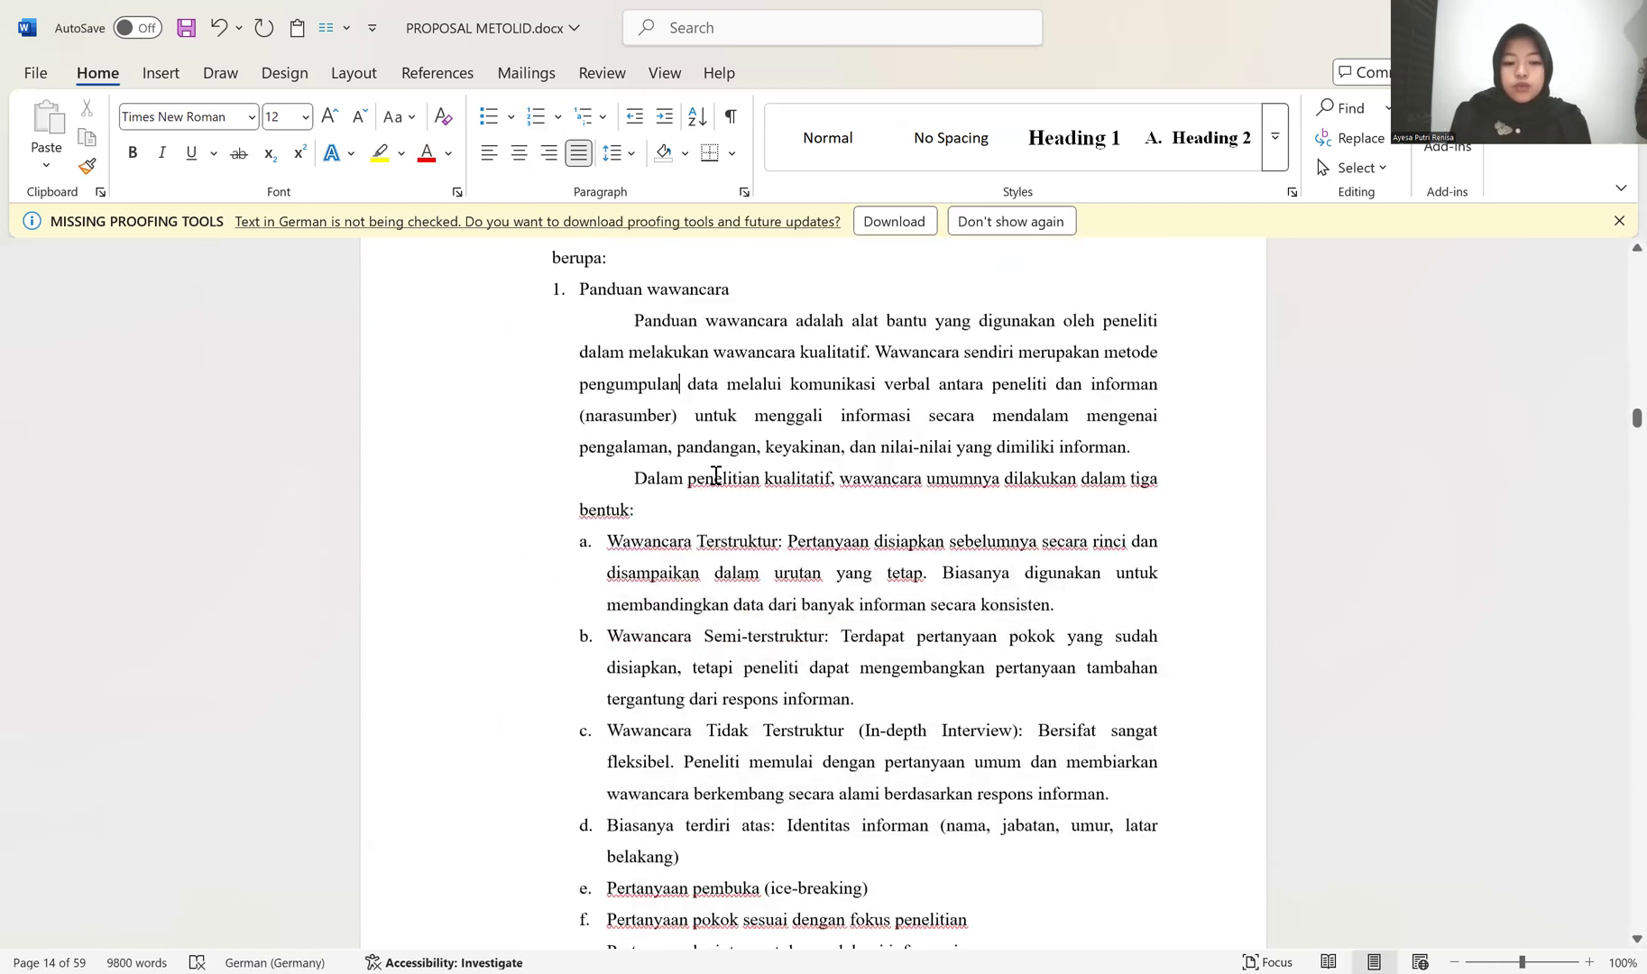
pyautogui.scroll(-1, 642, 437)
pyautogui.scroll(-1, 765, 607)
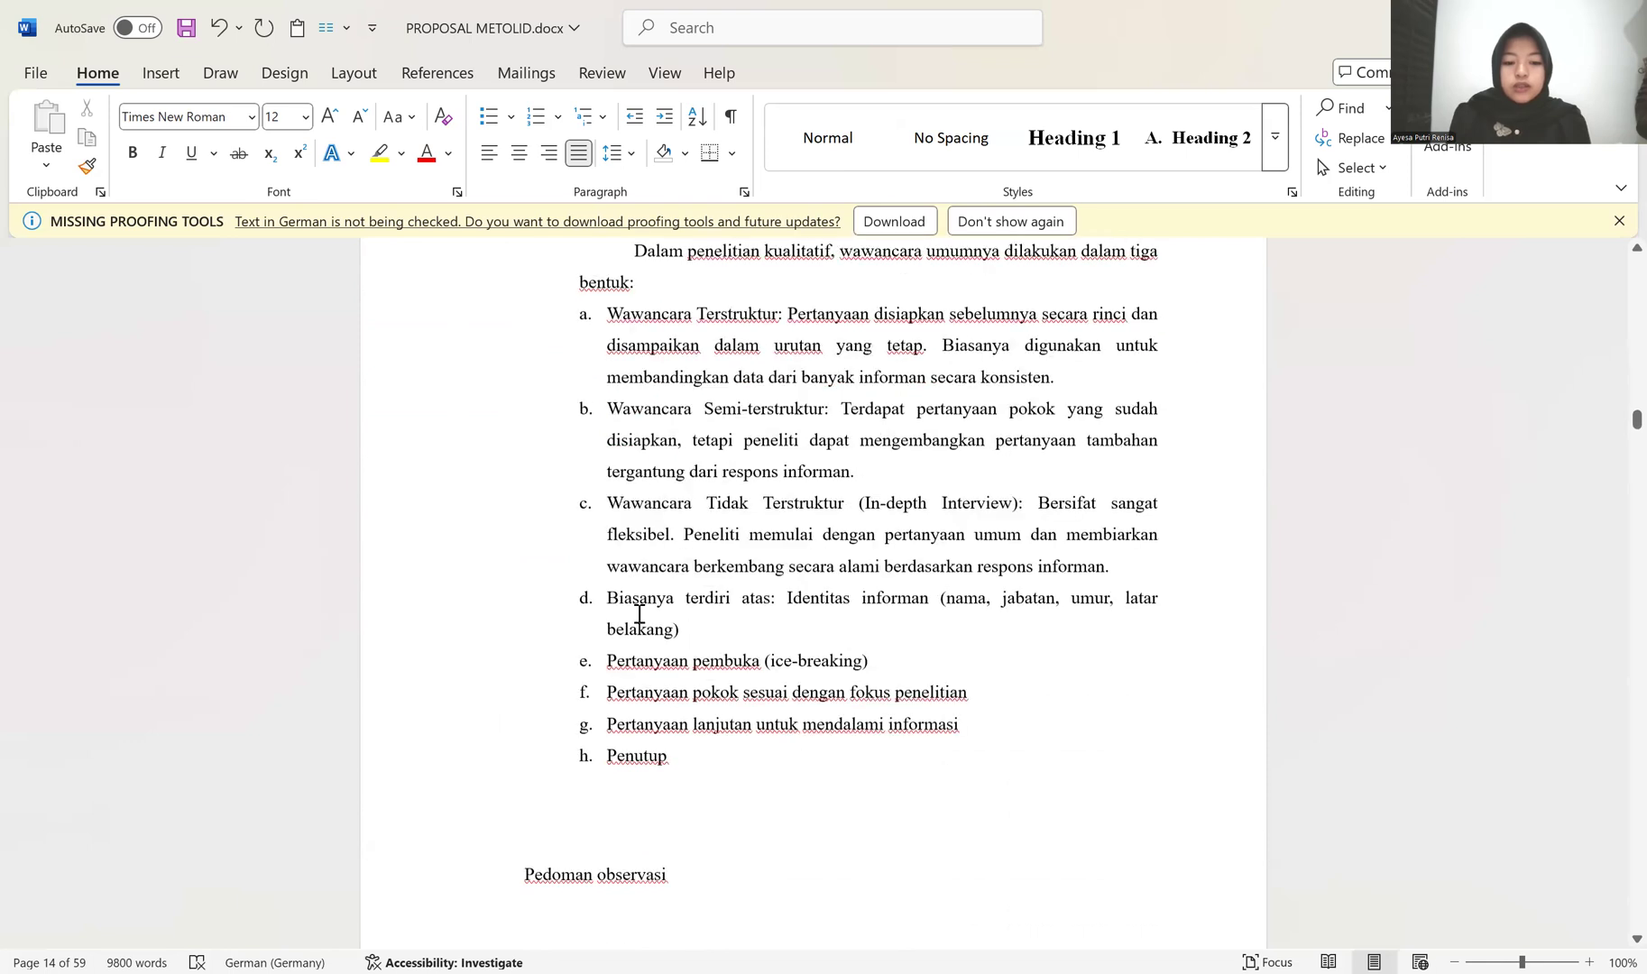
# Step: Review the remaining unformatted BAB III text, from Pedoman observasi through Dokumentasi and Sumber Data to Teknik Pengumpulan Data
pyautogui.scroll(-1, 663, 558)
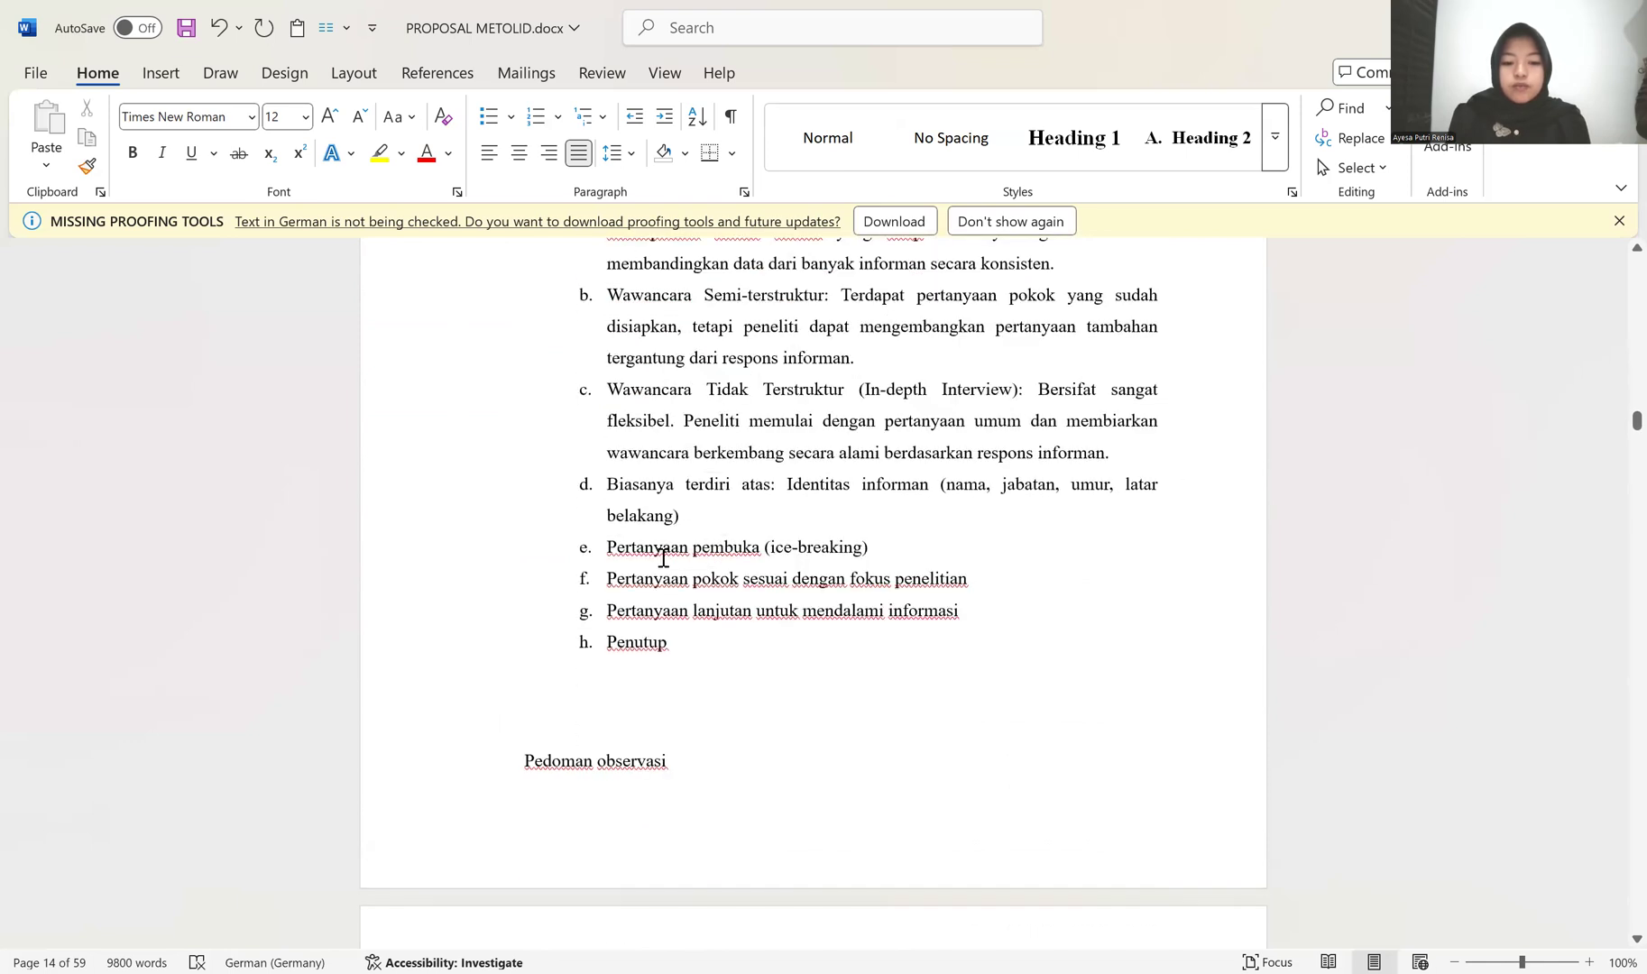
pyautogui.scroll(-1, 666, 556)
pyautogui.click(609, 484)
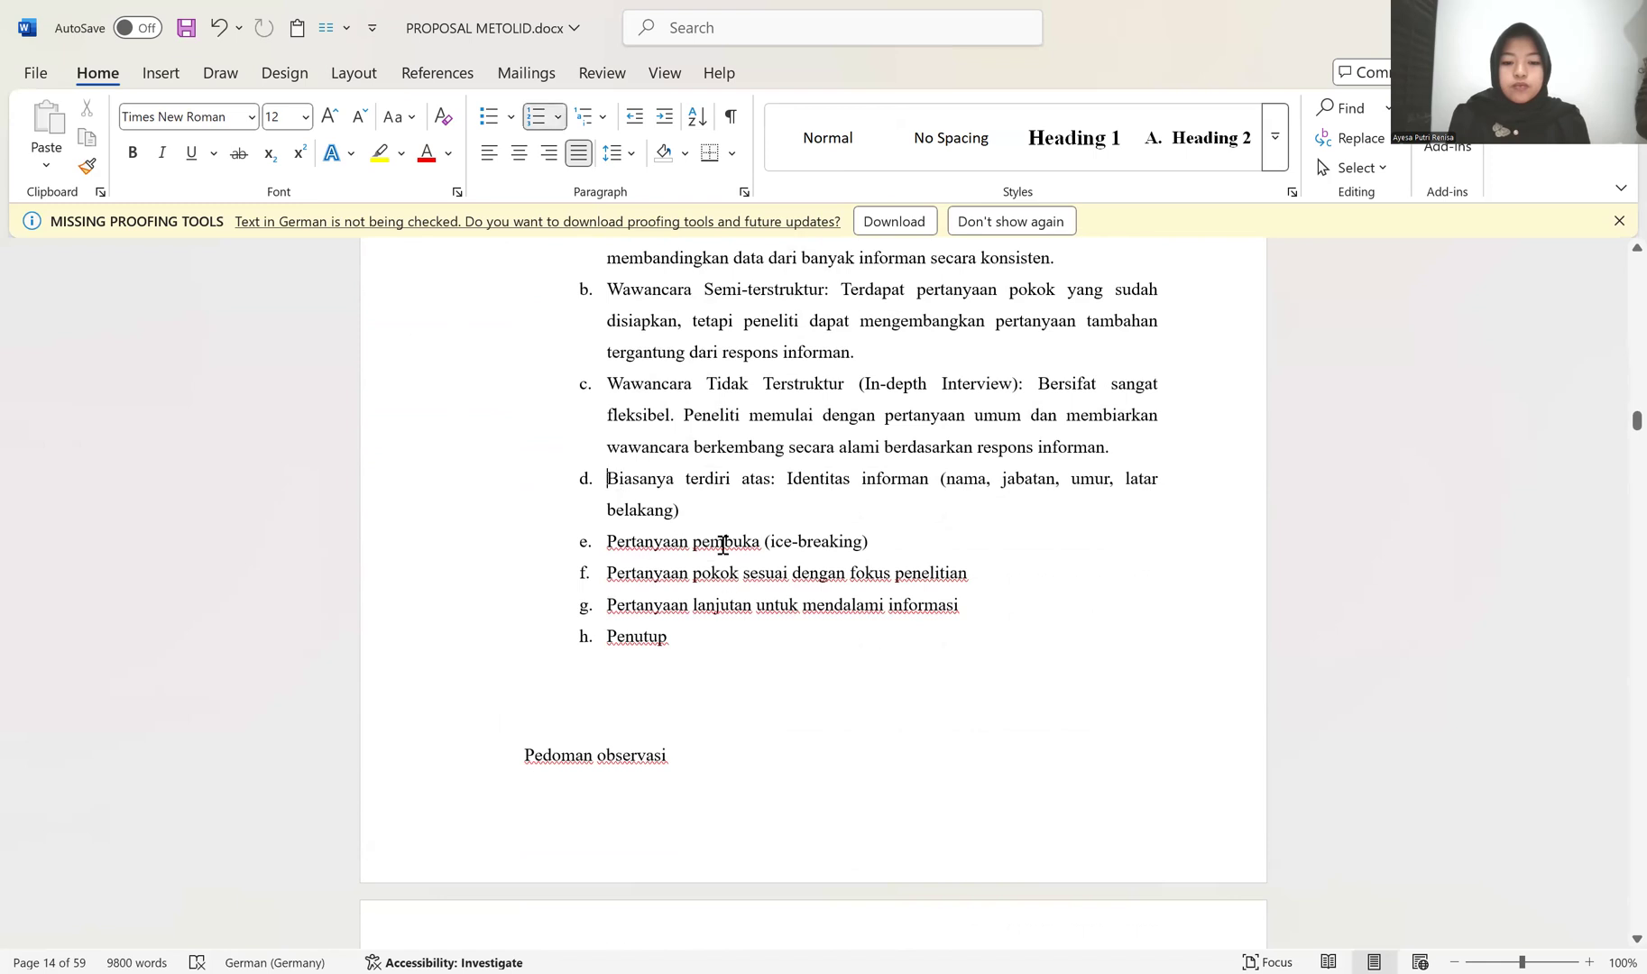
pyautogui.scroll(-1, 816, 471)
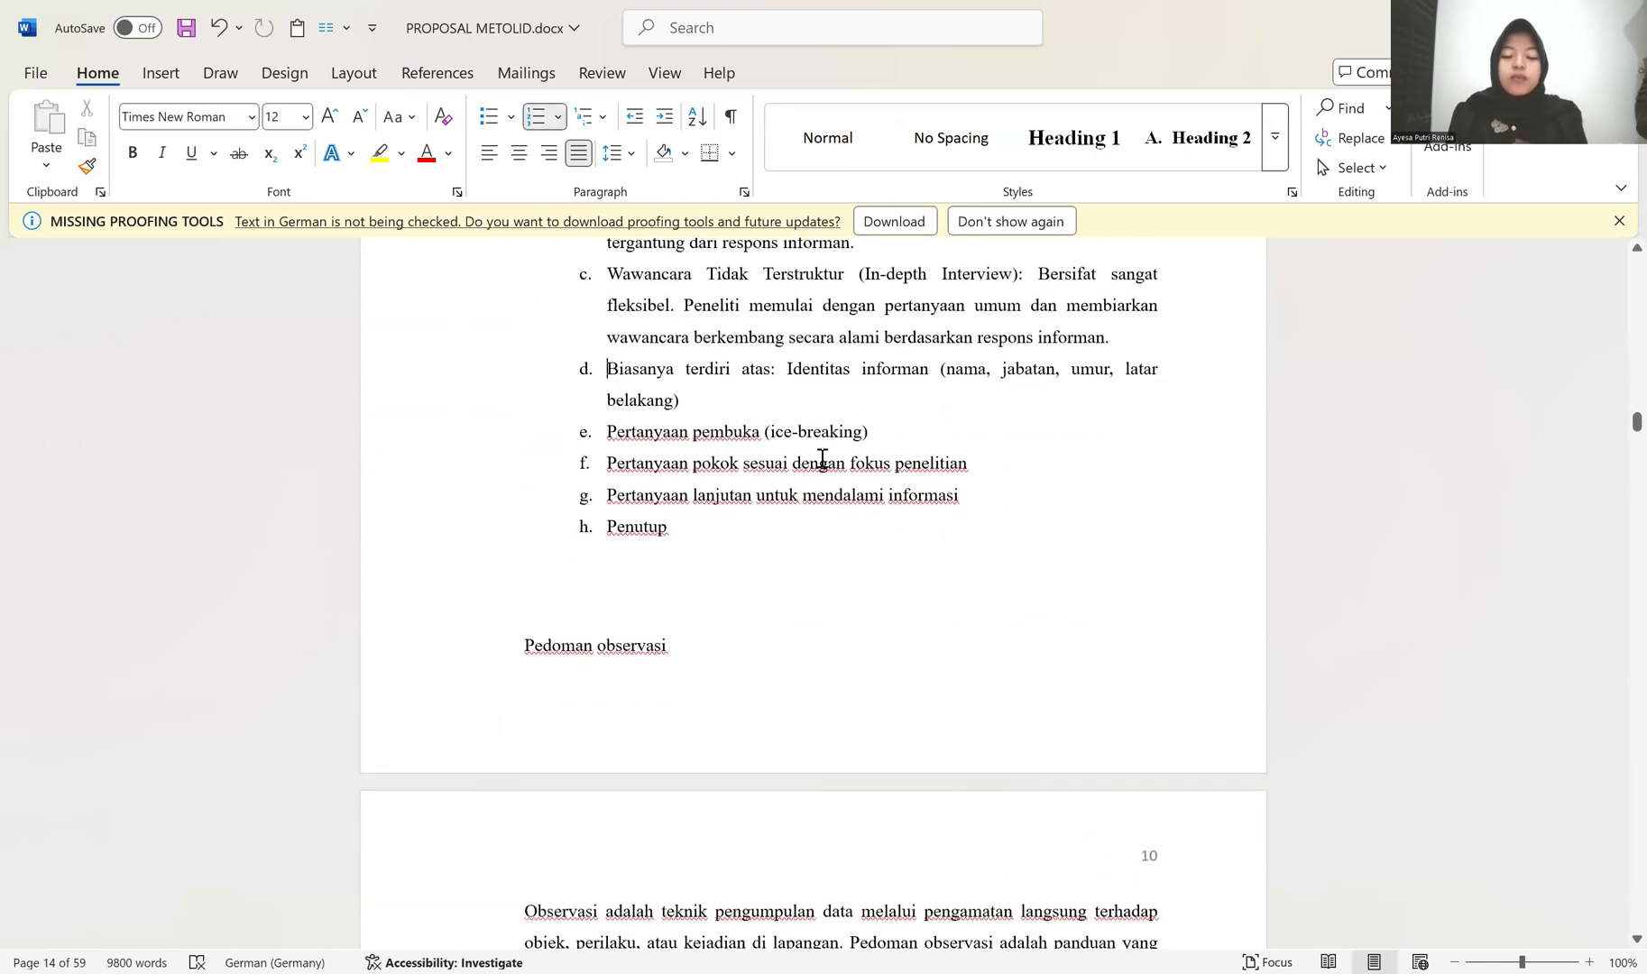
pyautogui.scroll(-6, 535, 655)
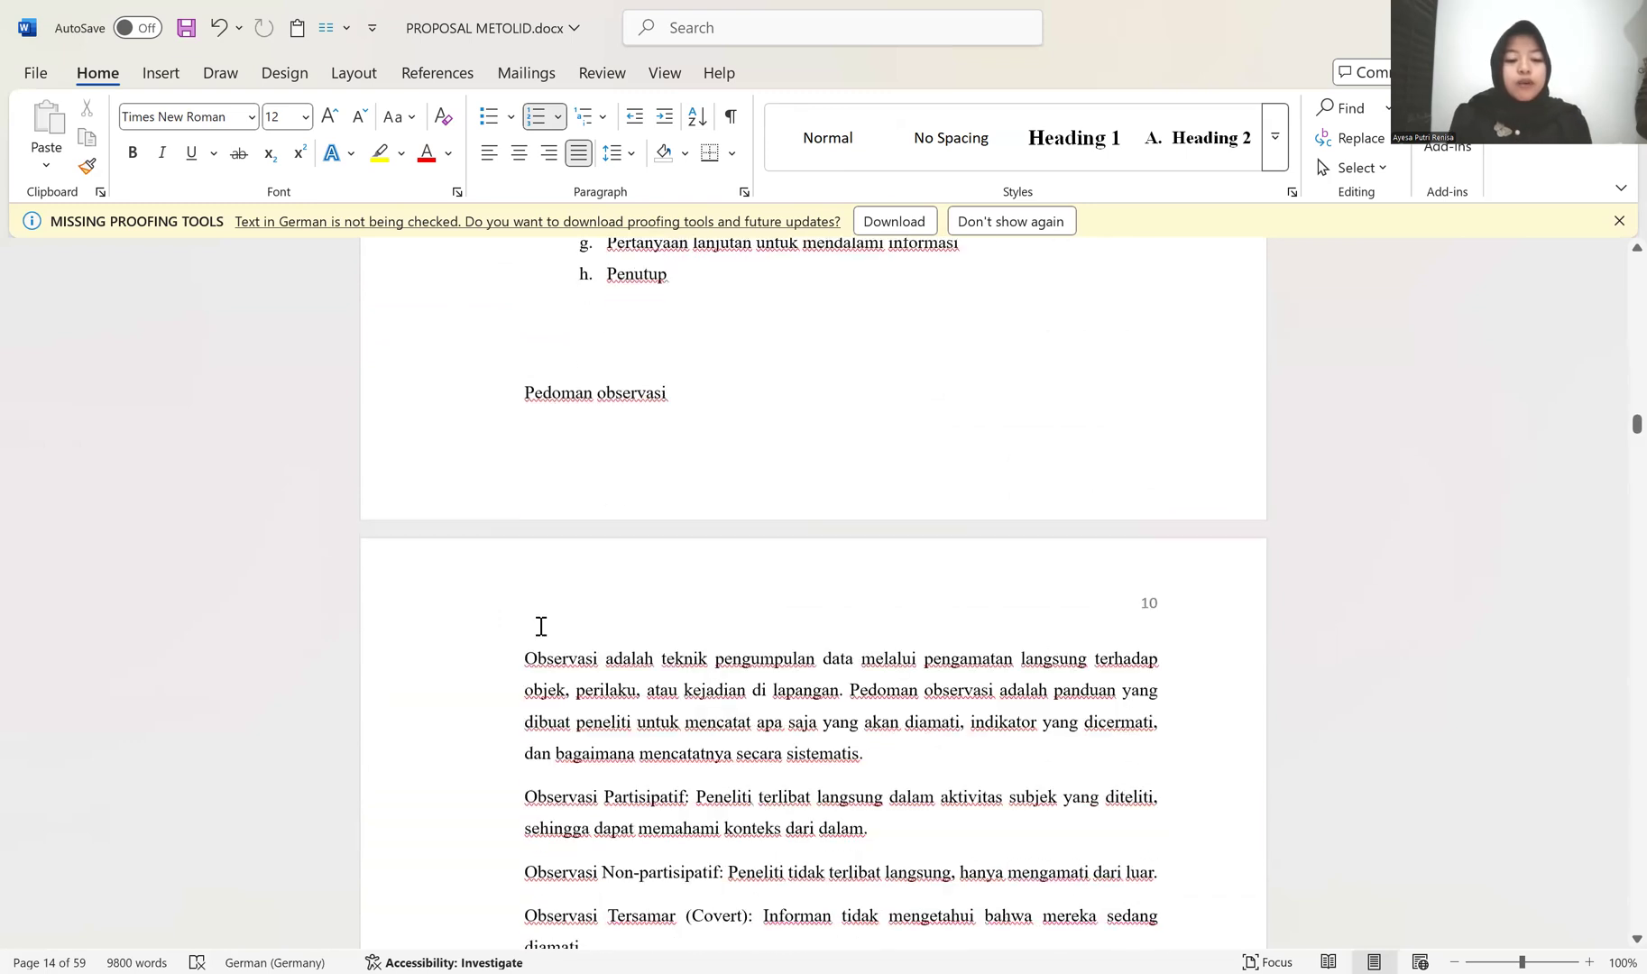
pyautogui.scroll(-3, 541, 622)
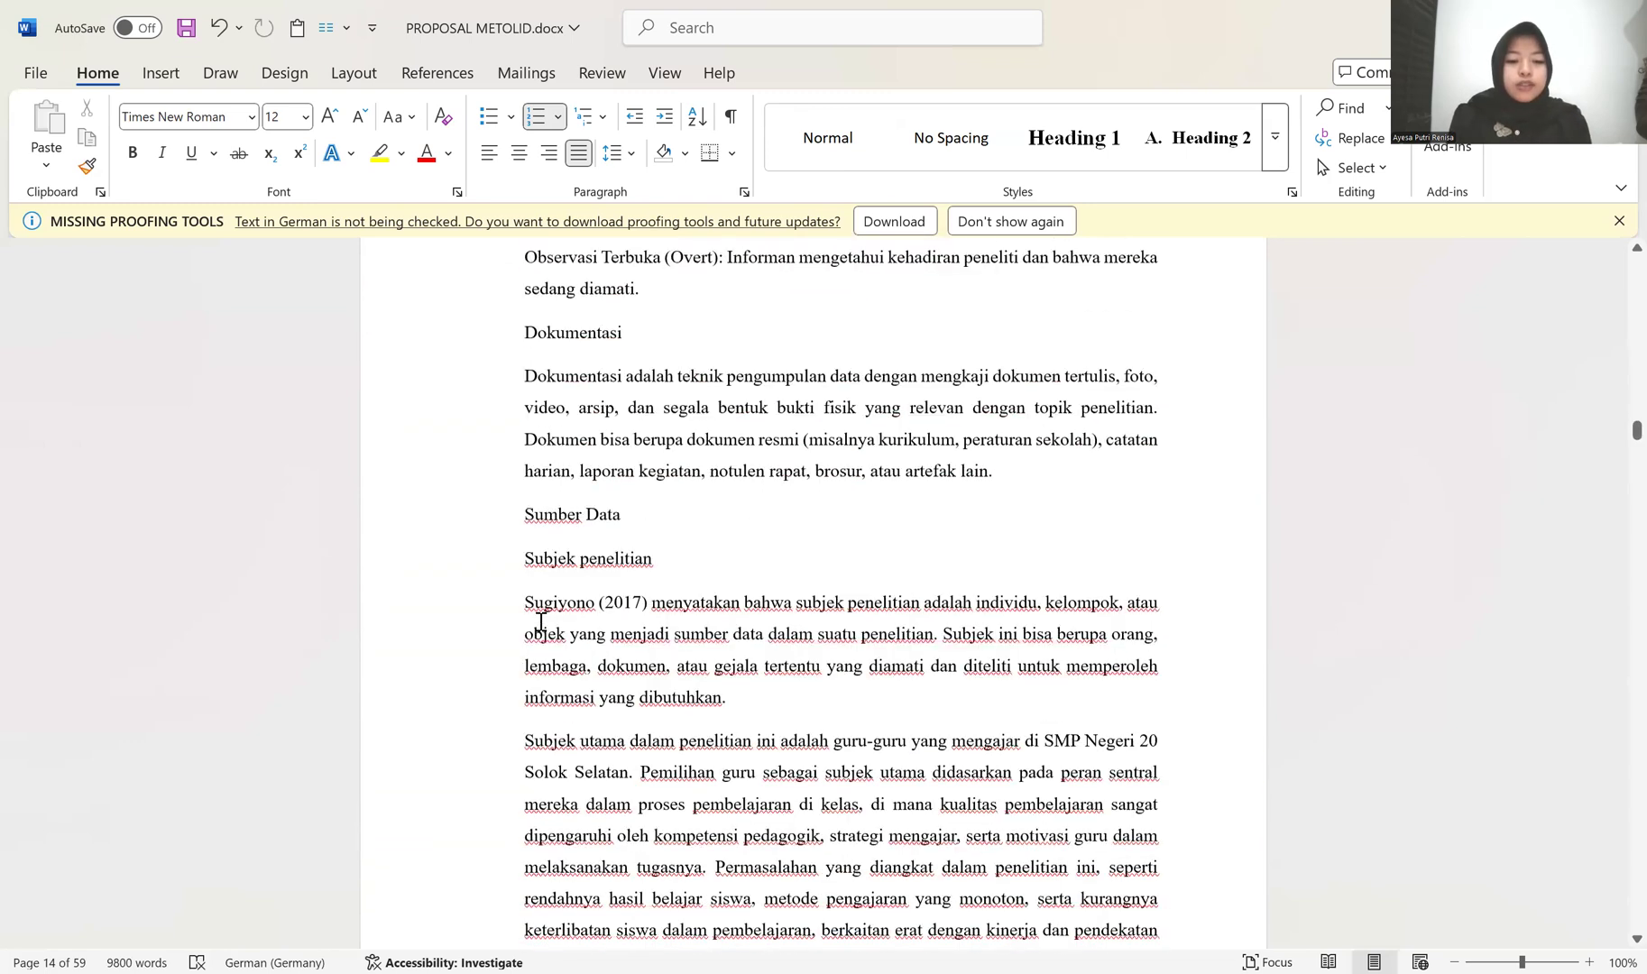
pyautogui.scroll(6, 540, 622)
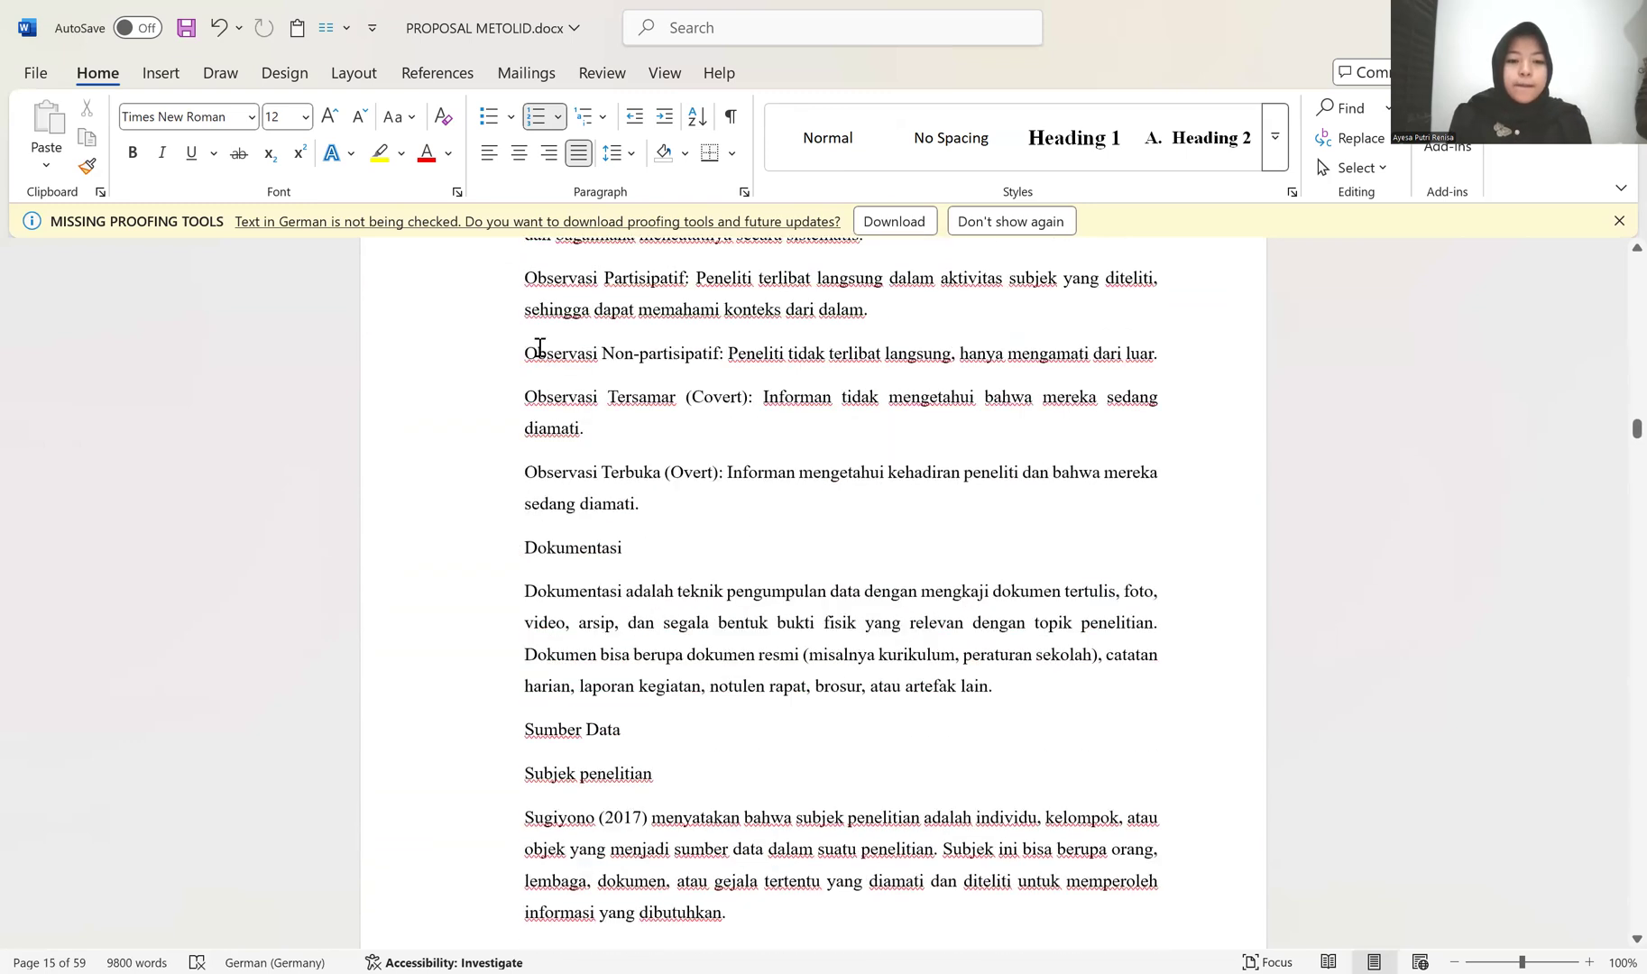
pyautogui.scroll(1, 566, 444)
pyautogui.scroll(-6, 570, 441)
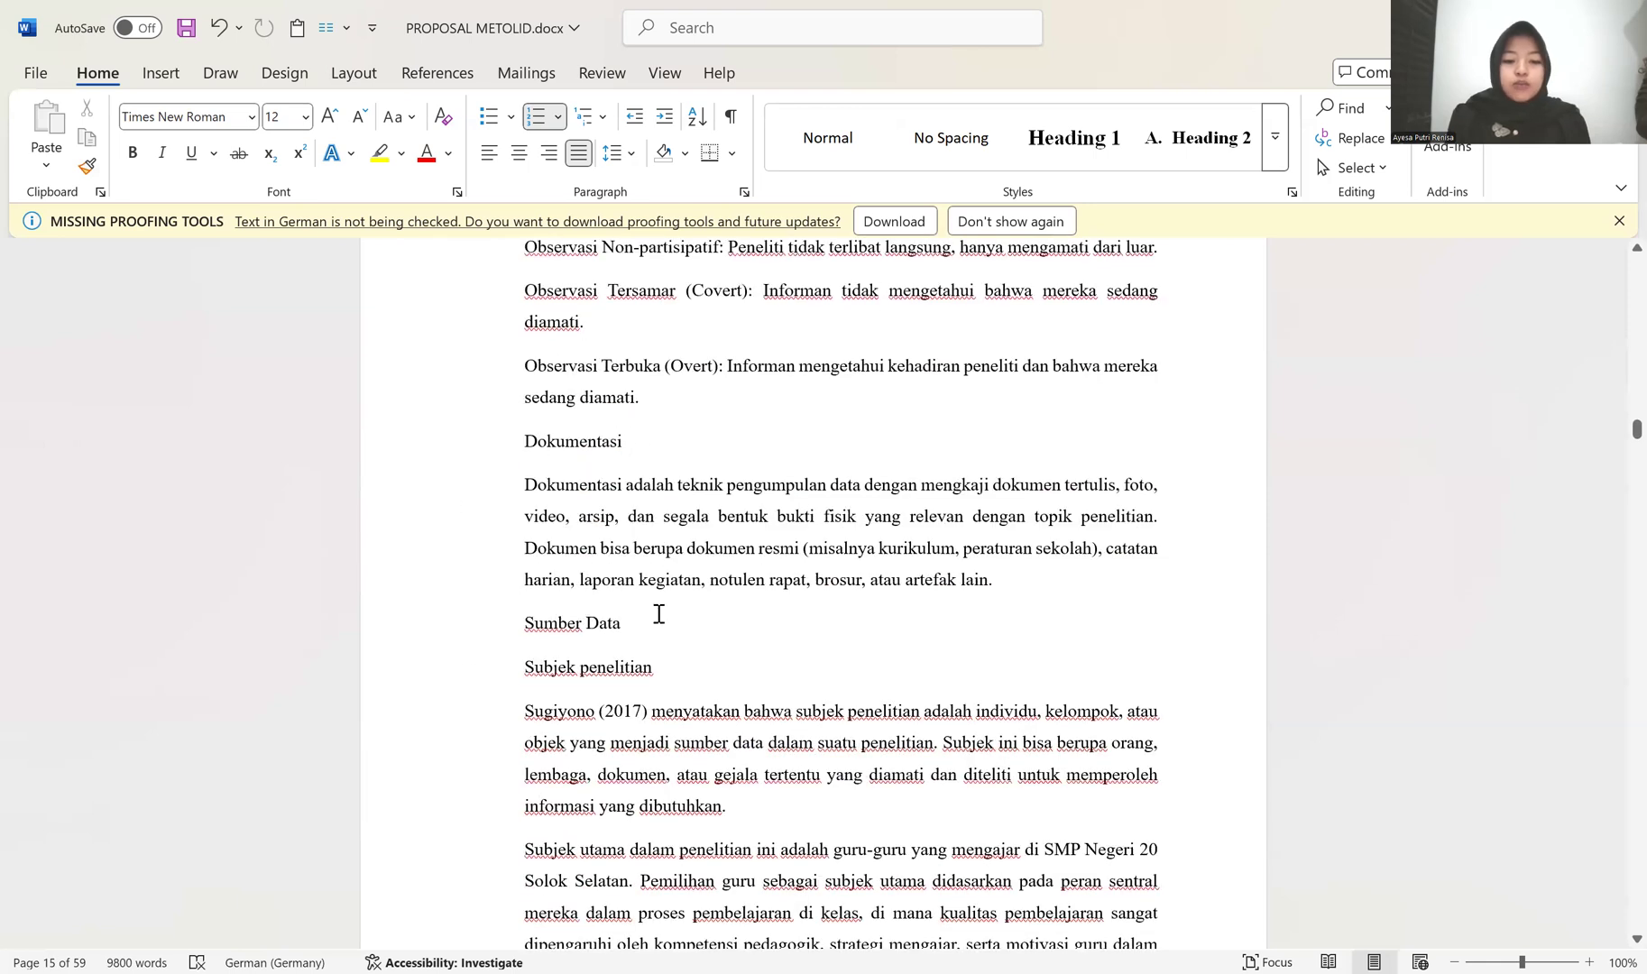
pyautogui.scroll(-7, 712, 577)
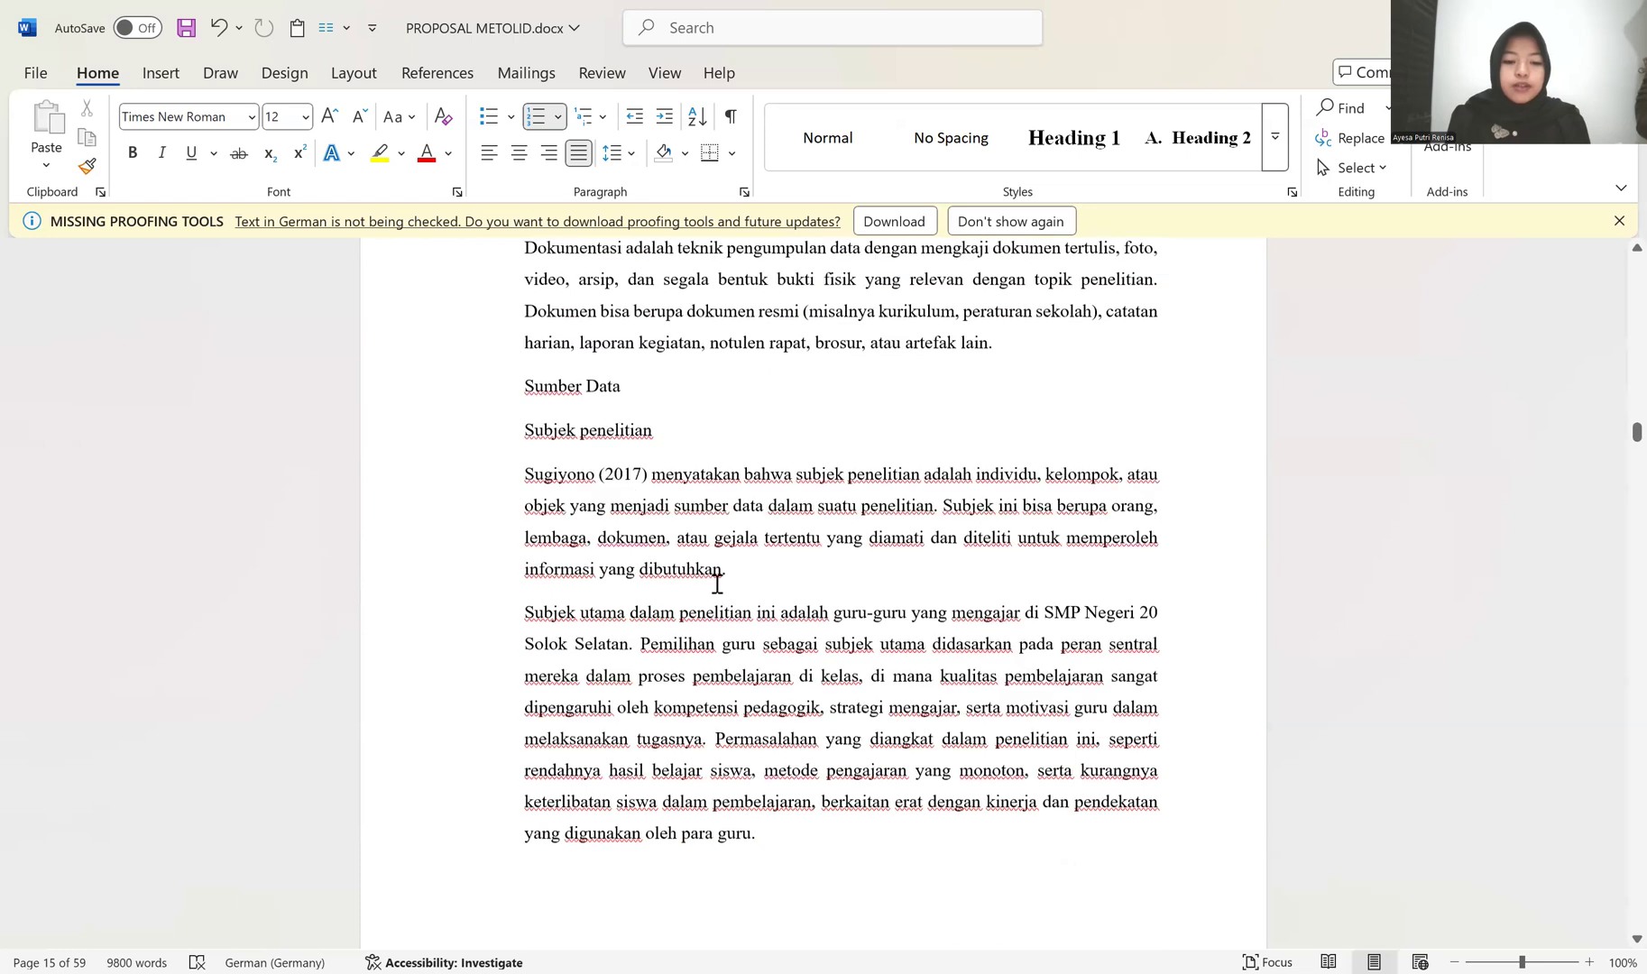
pyautogui.scroll(-8, 702, 570)
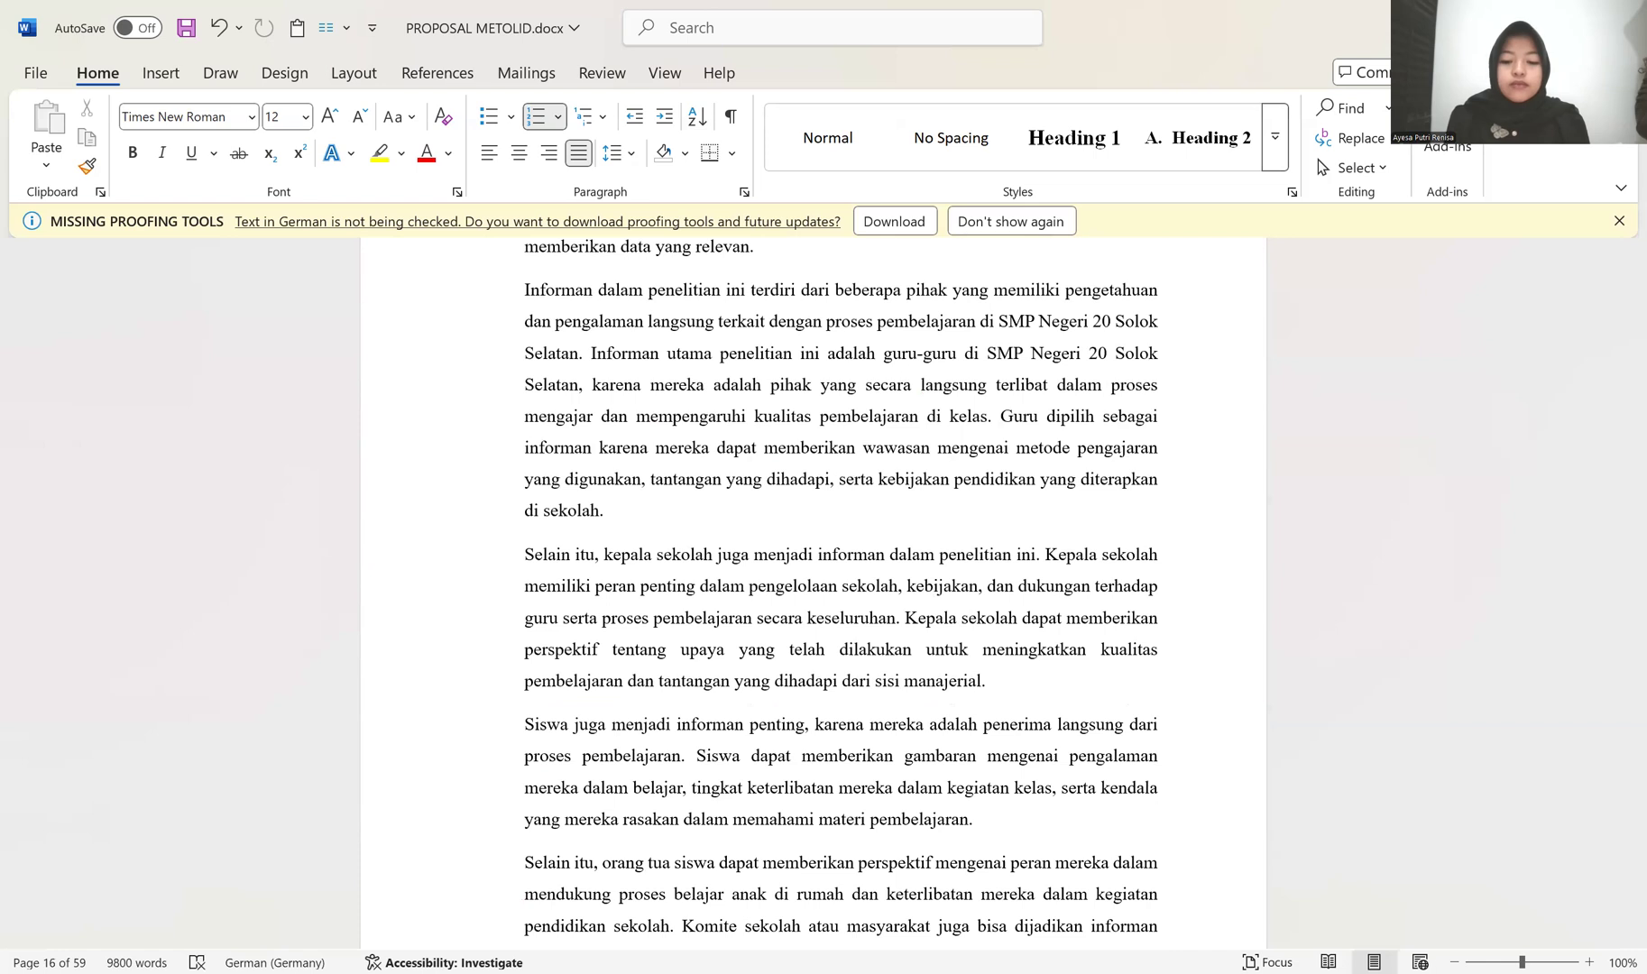
pyautogui.scroll(-14, 731, 442)
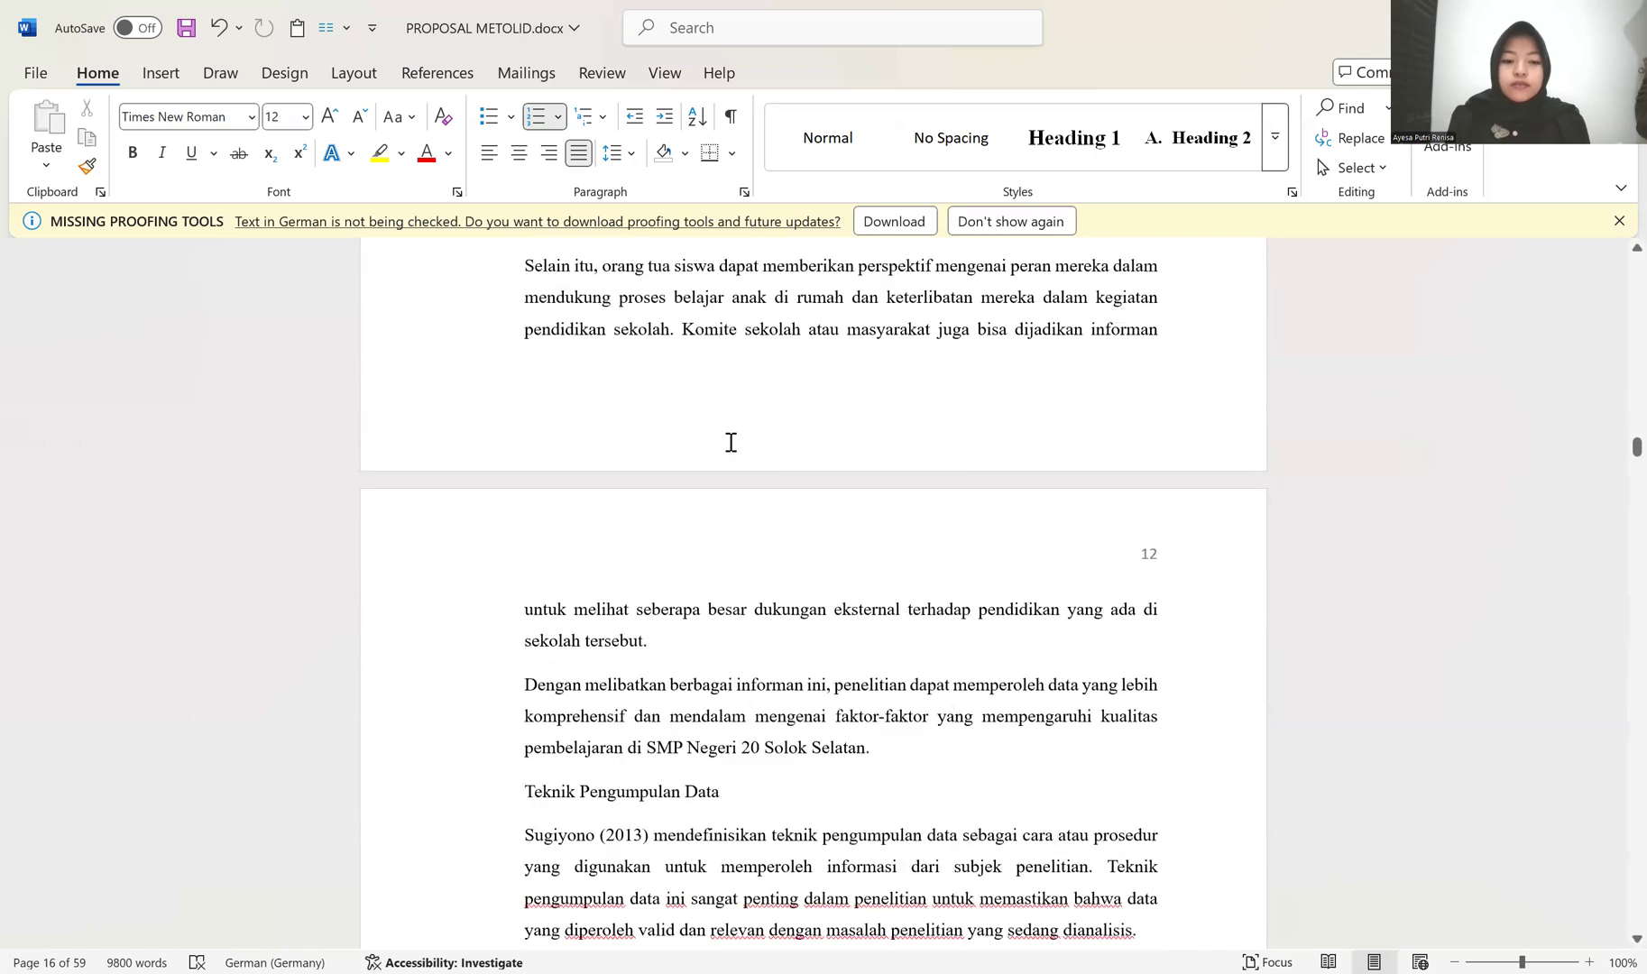
pyautogui.scroll(9, 729, 401)
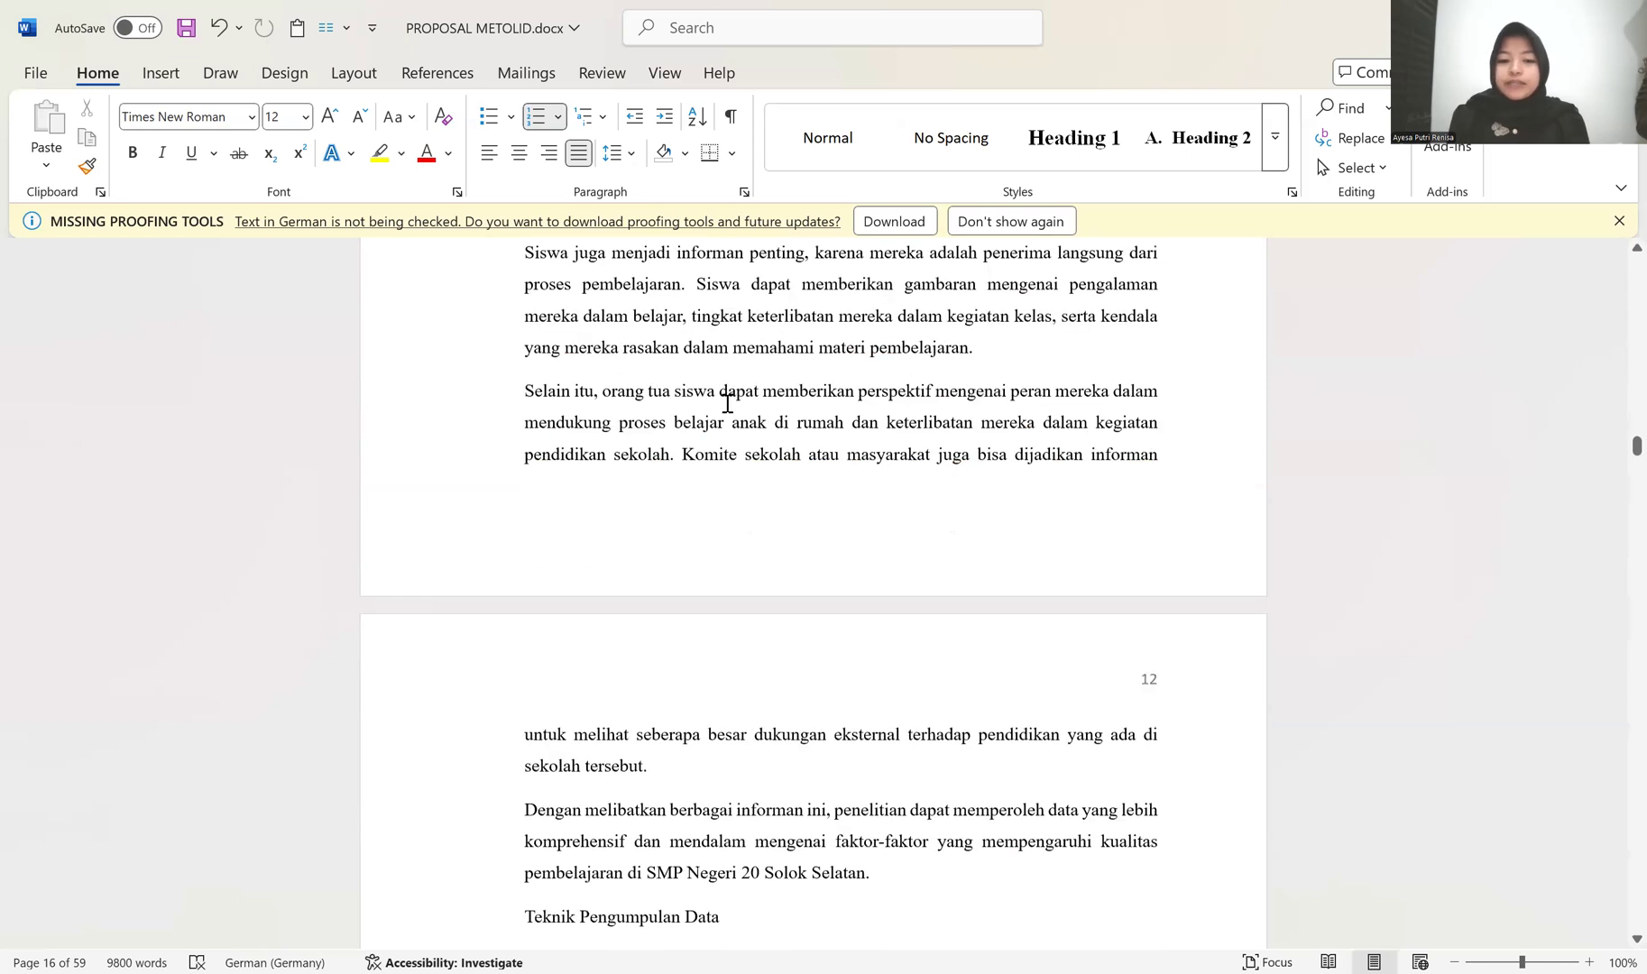
pyautogui.scroll(8, 726, 396)
pyautogui.scroll(5, 726, 397)
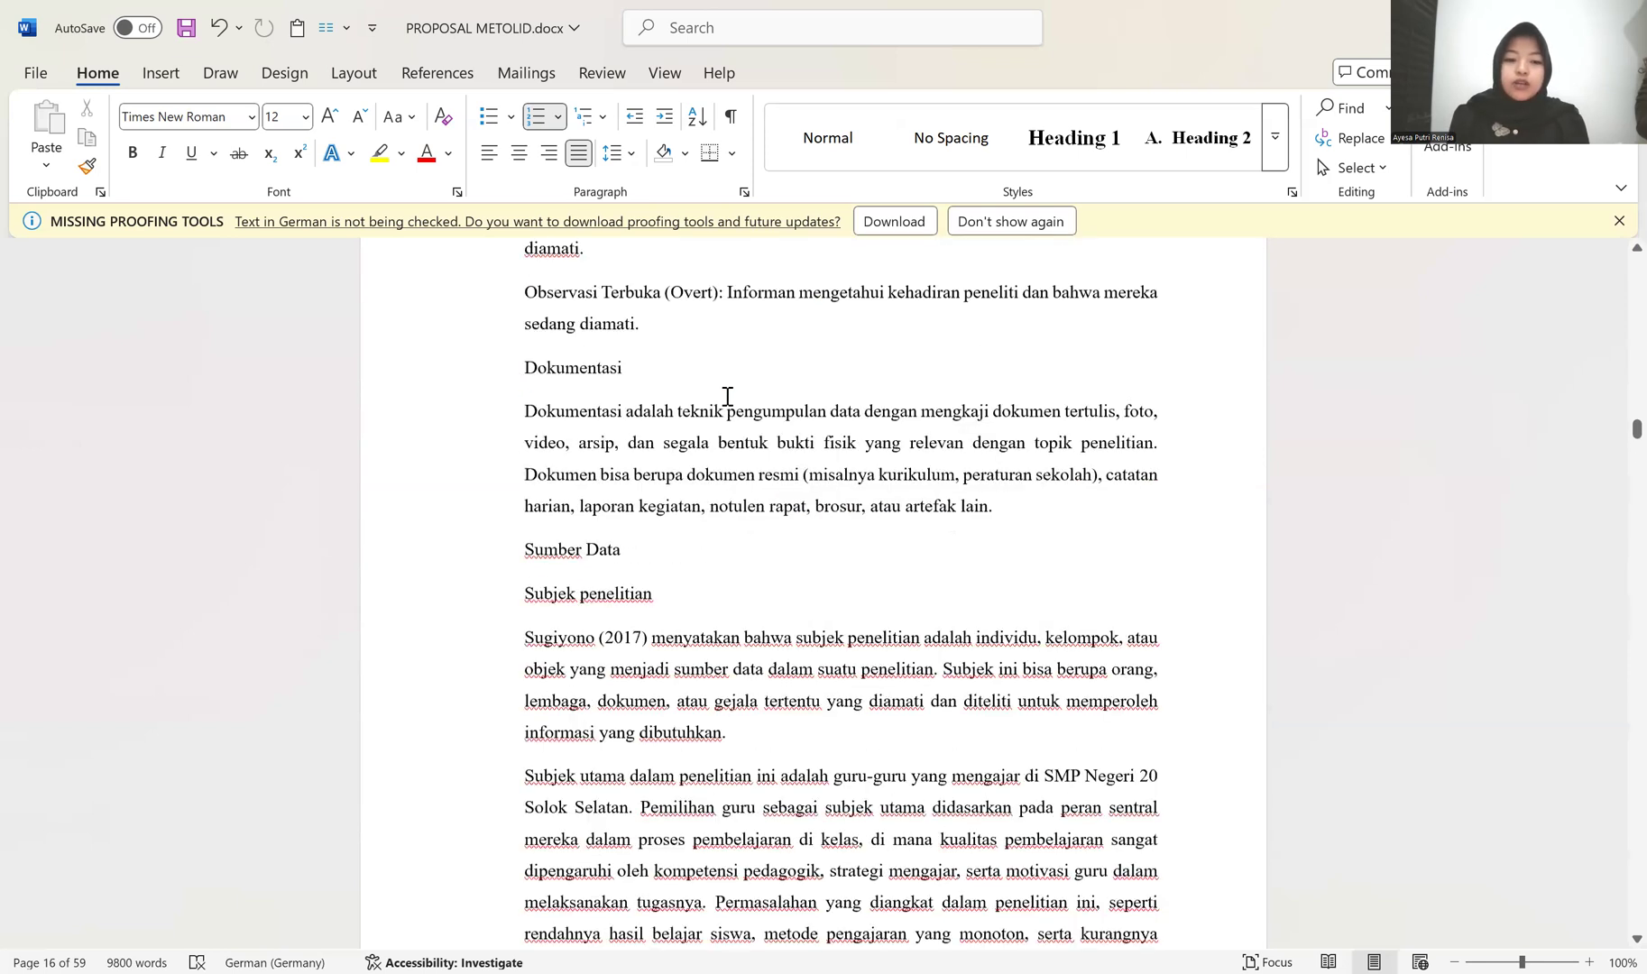
pyautogui.scroll(-15, 726, 396)
pyautogui.scroll(5, 737, 405)
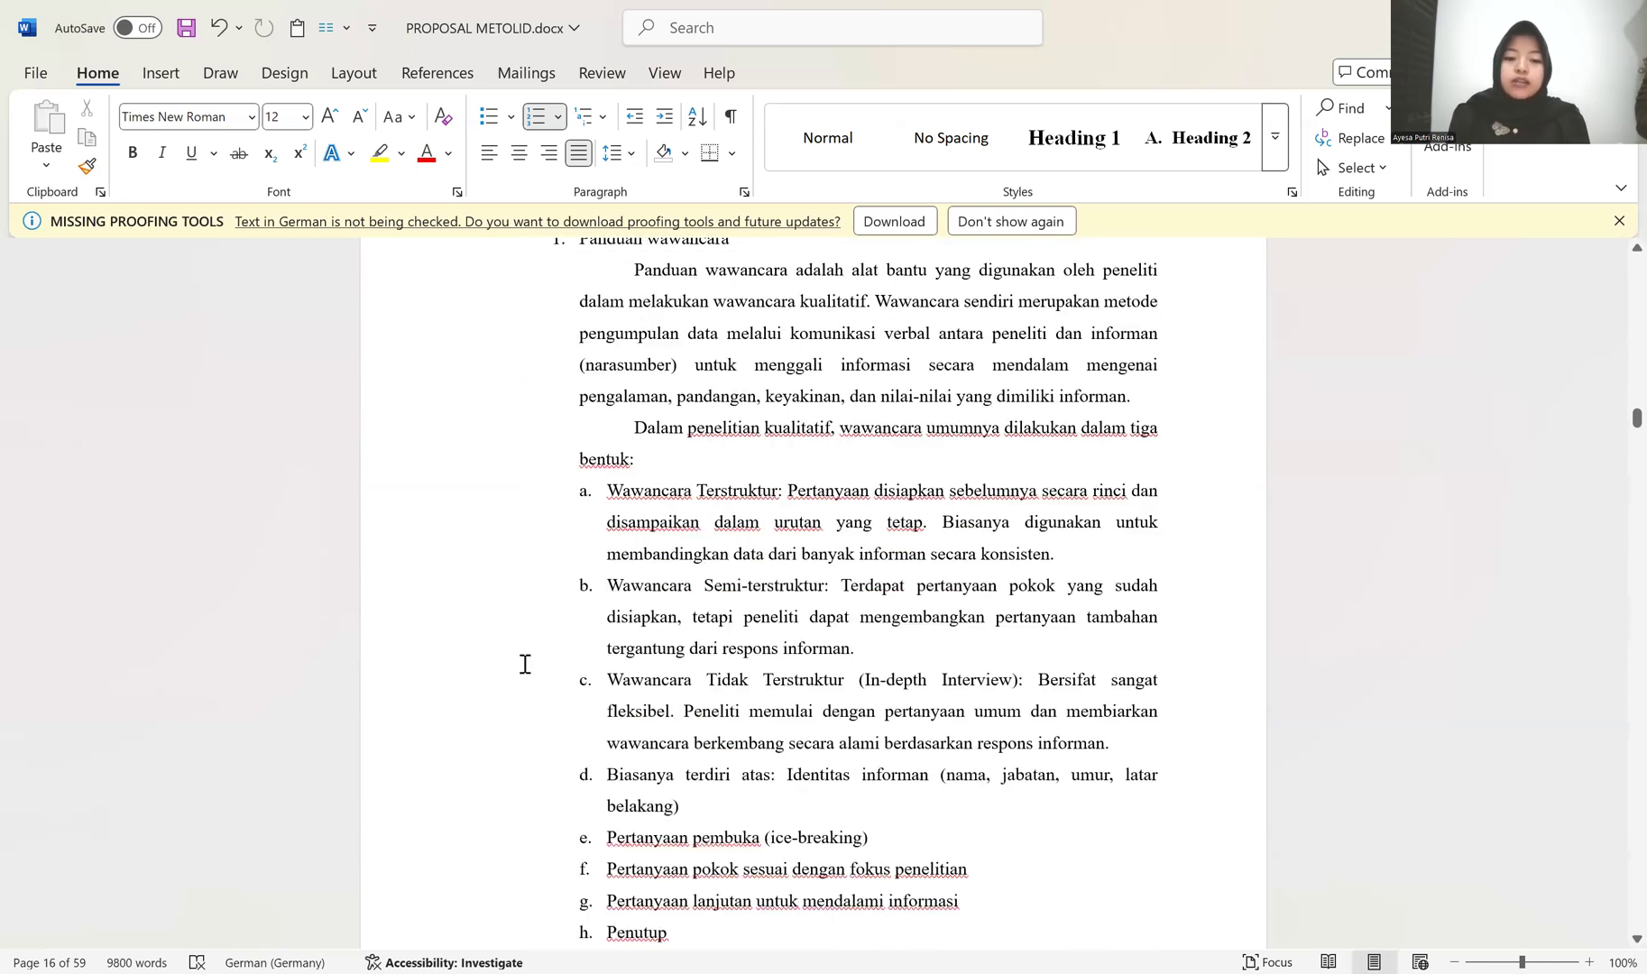
pyautogui.scroll(3, 620, 560)
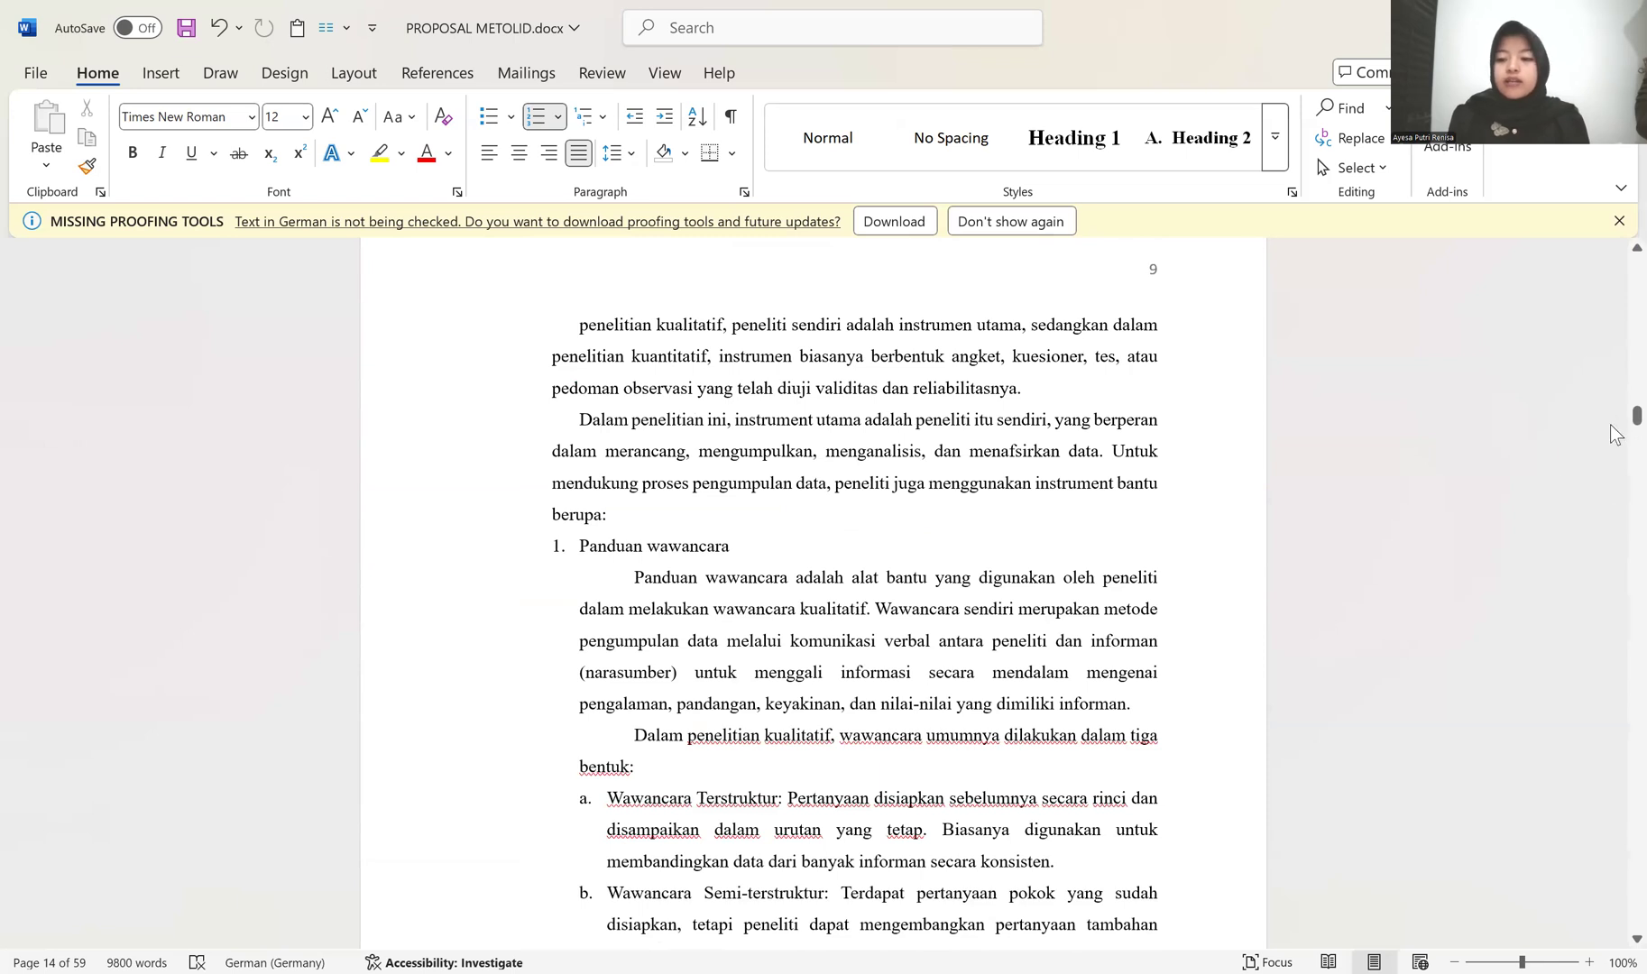
# Step: Apply the Heading 1 style to the two chapter title lines "BAB IV" and "HASIL DAN PEMBAHASAN"
pyautogui.moveTo(1610, 413); pyautogui.dragTo(1609, 497)
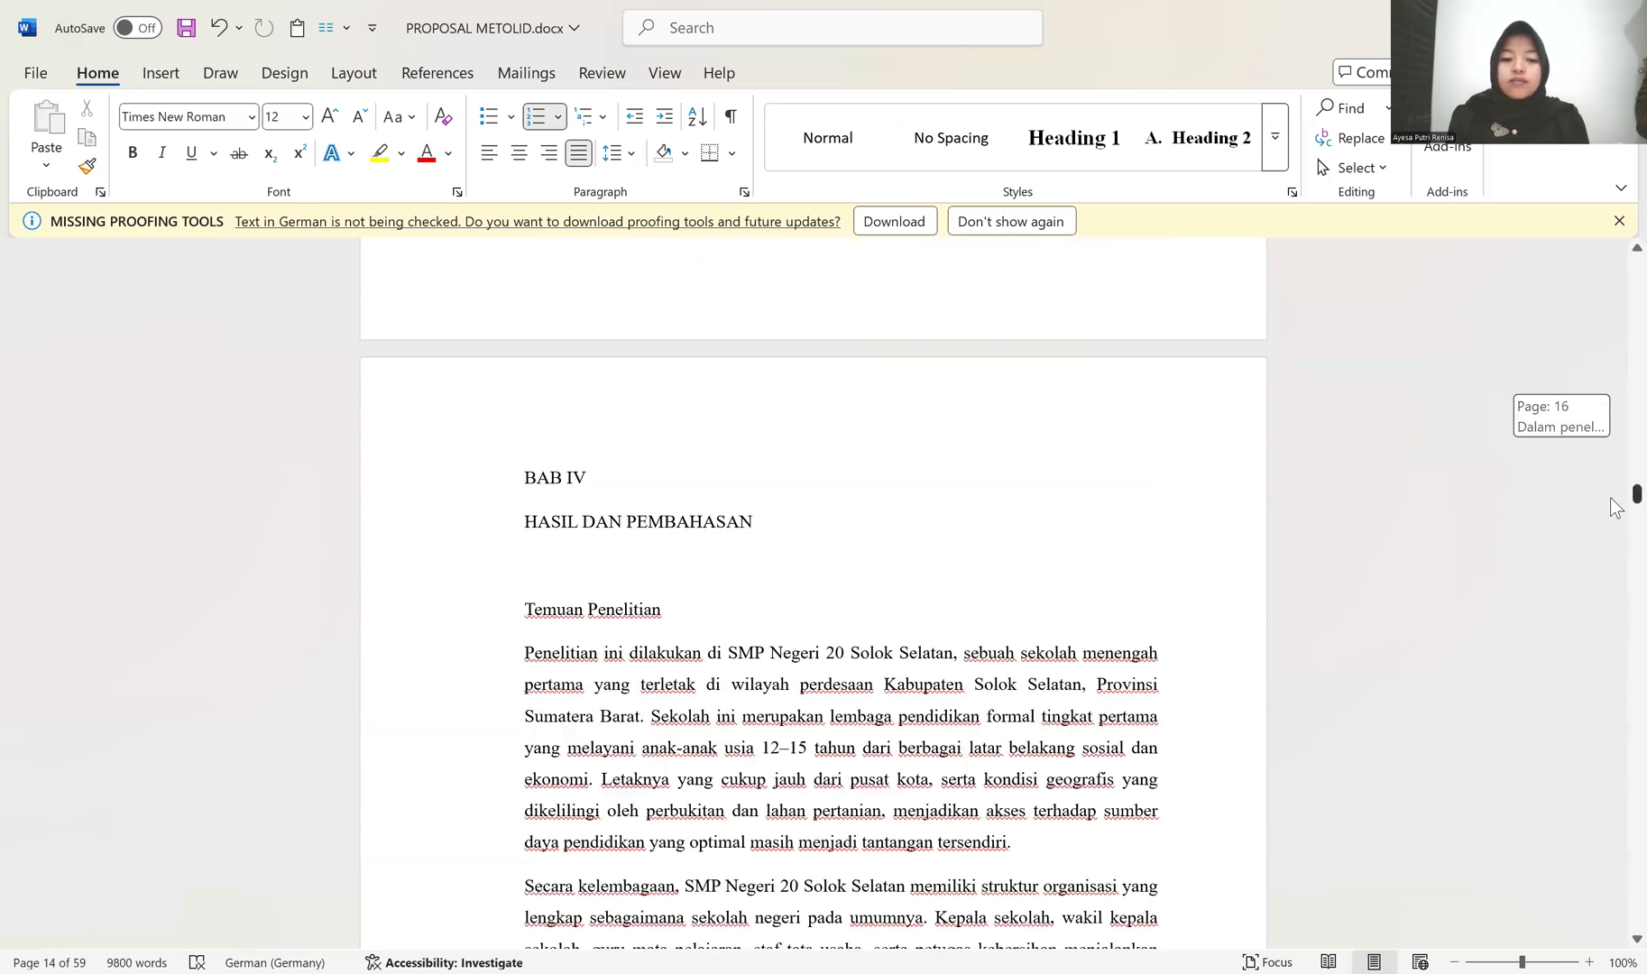
pyautogui.scroll(4, 919, 465)
pyautogui.scroll(-4, 911, 469)
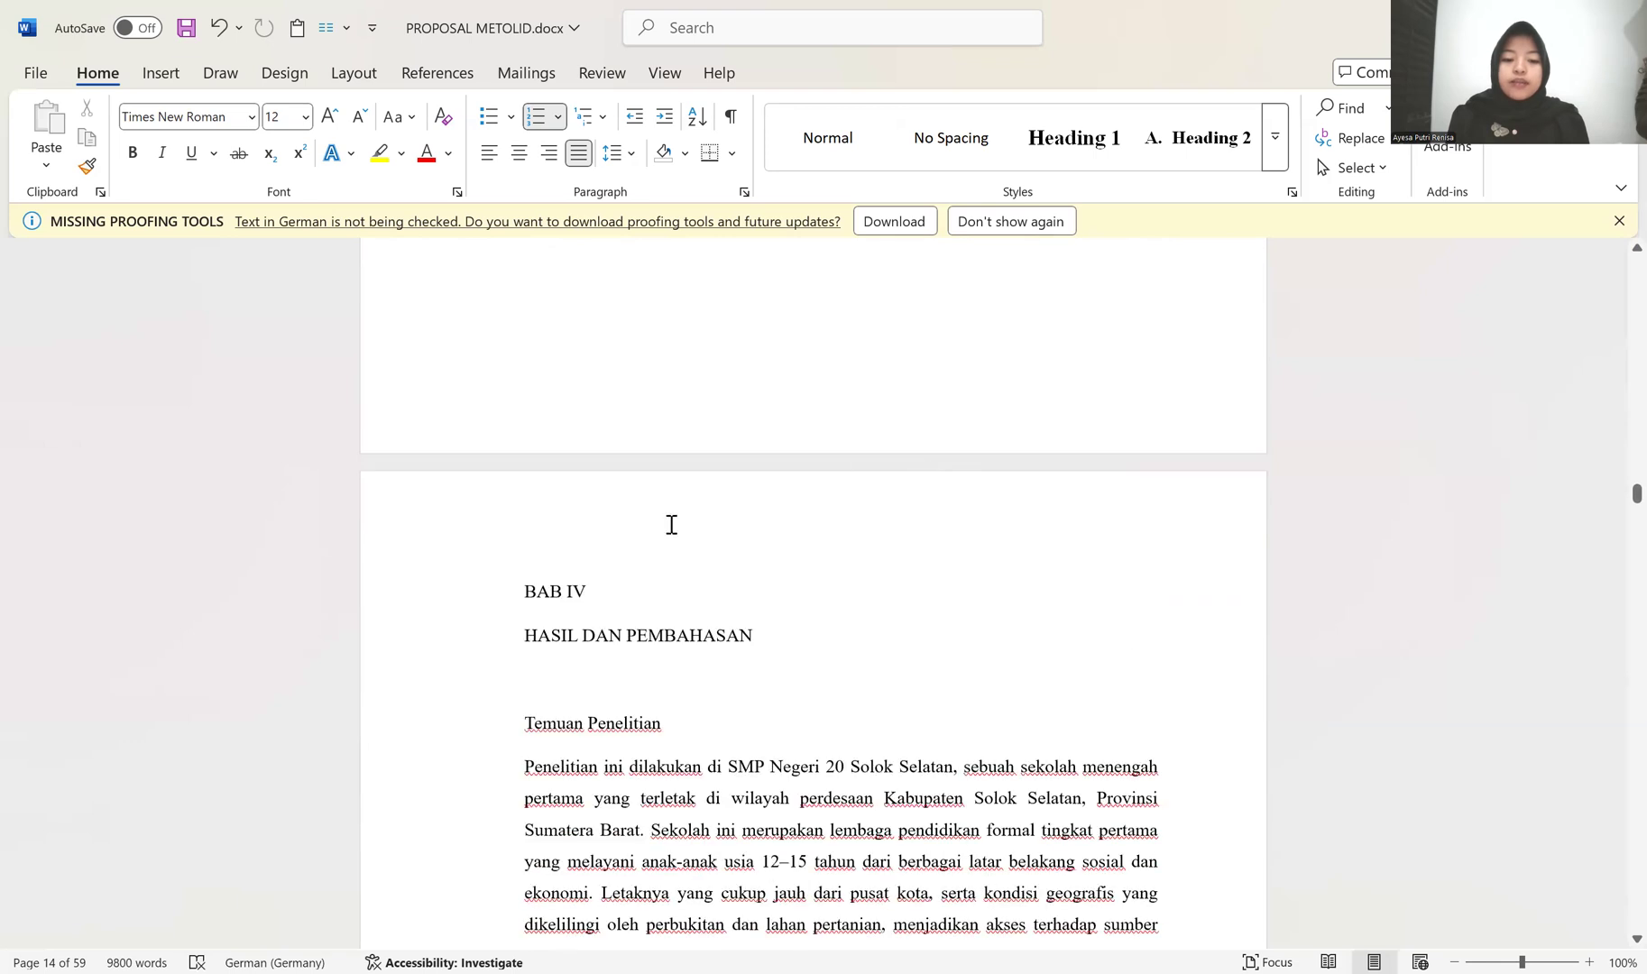
pyautogui.click(453, 523)
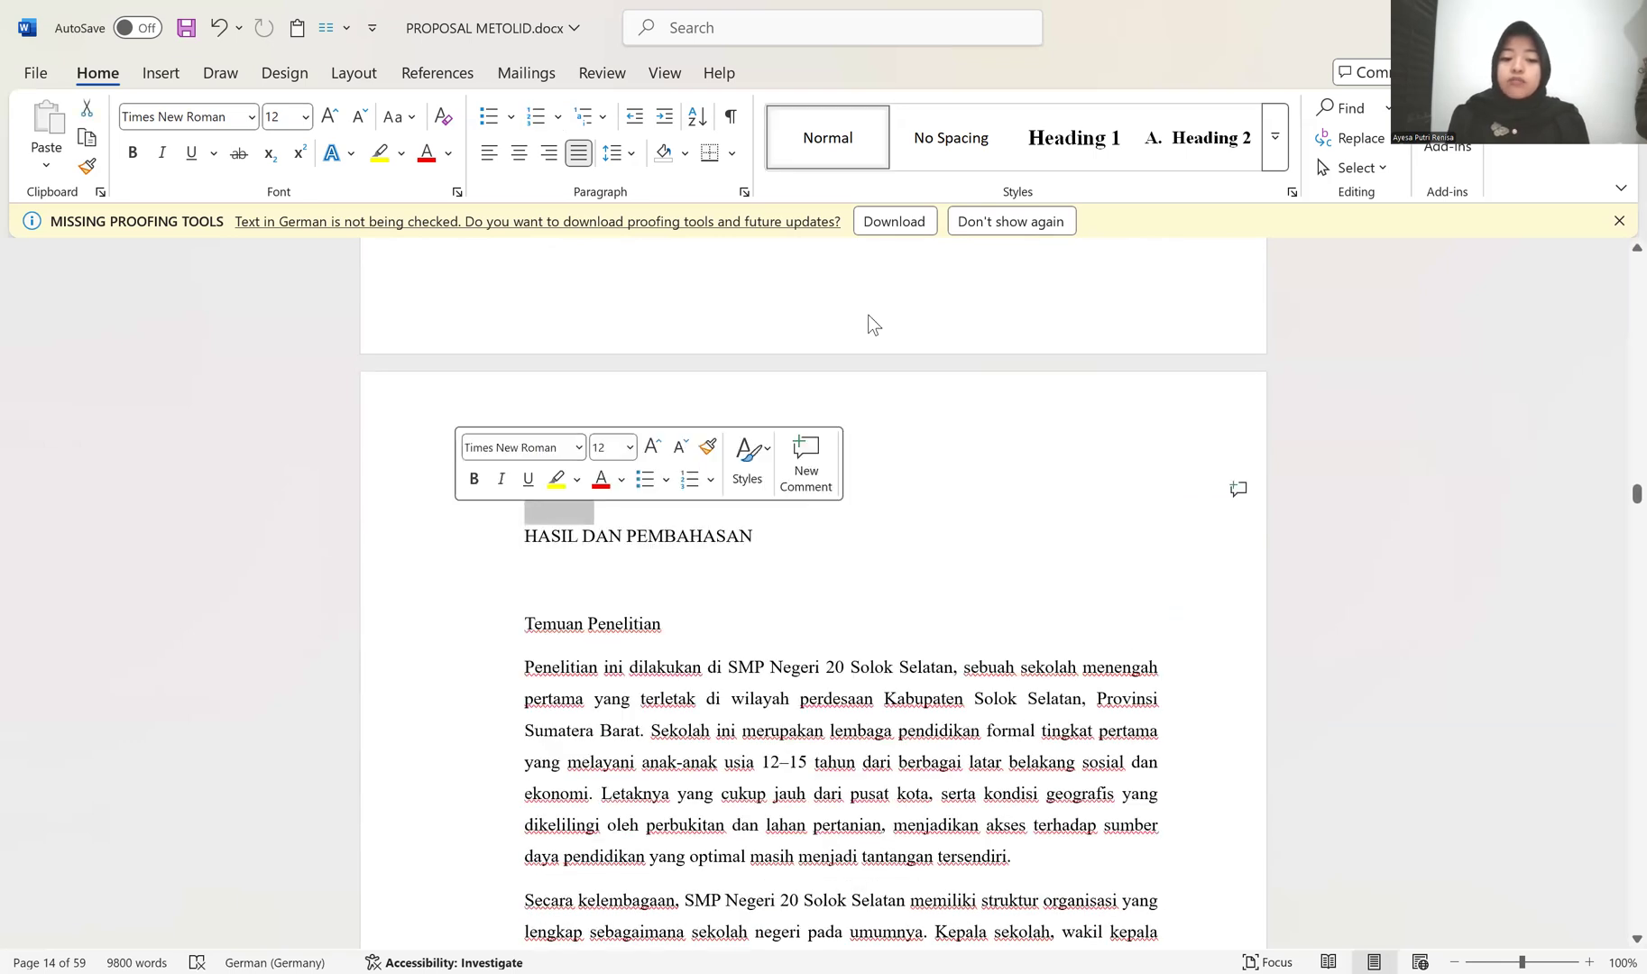
pyautogui.moveTo(365, 492); pyautogui.dragTo(368, 540)
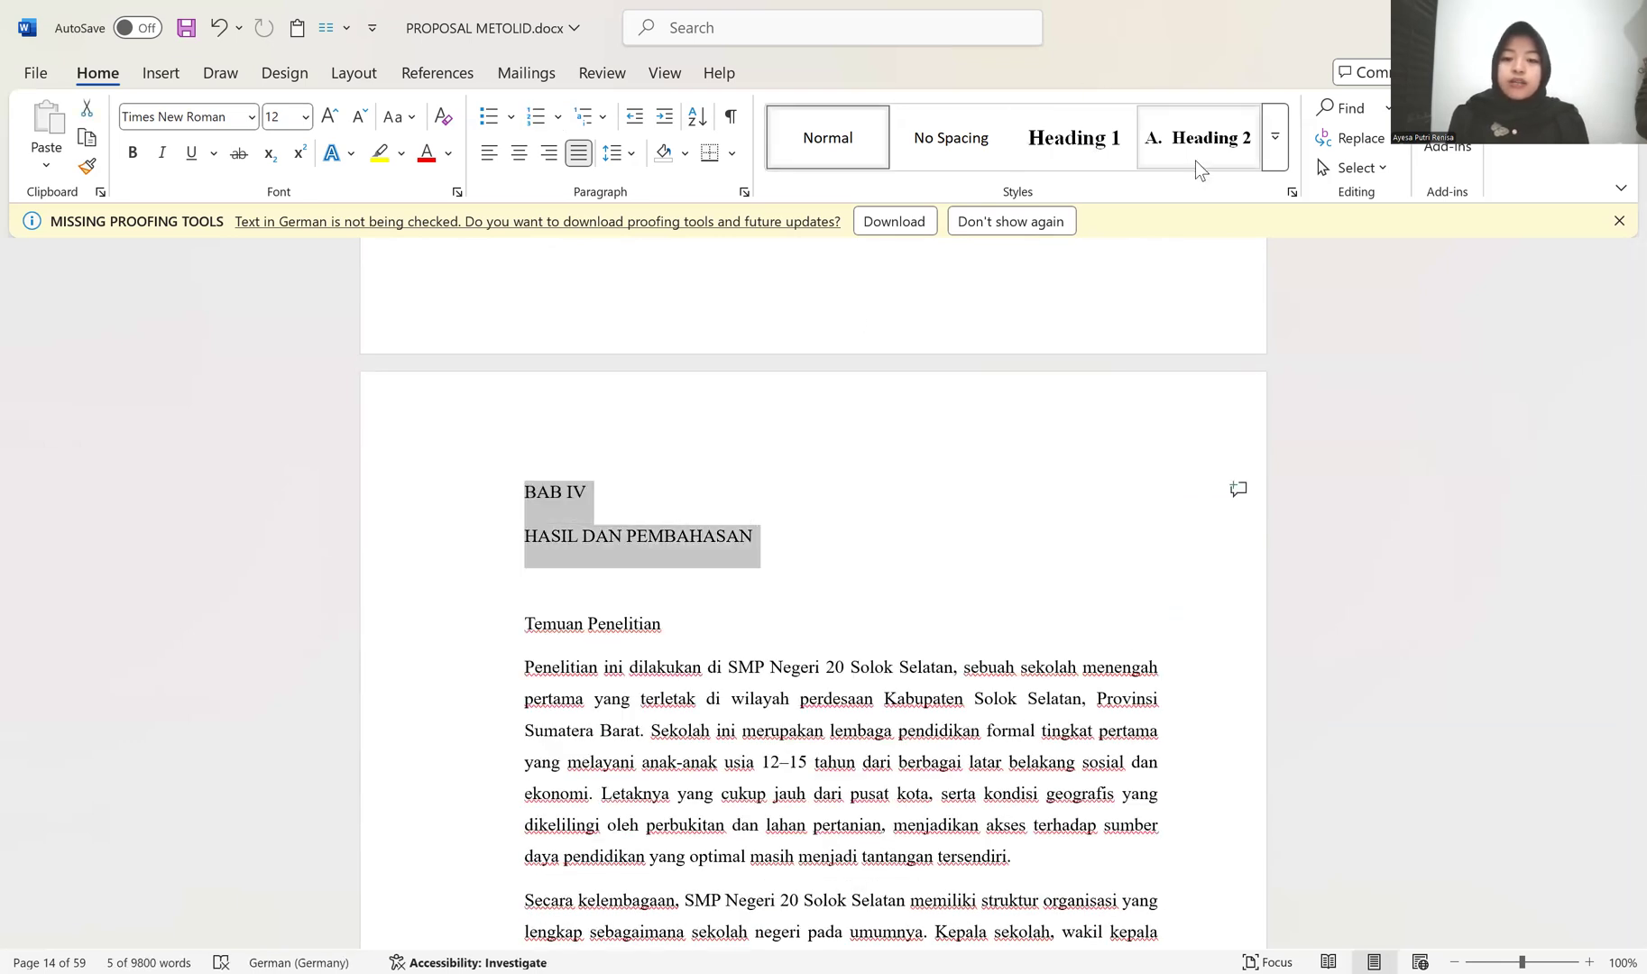
pyautogui.click(1082, 140)
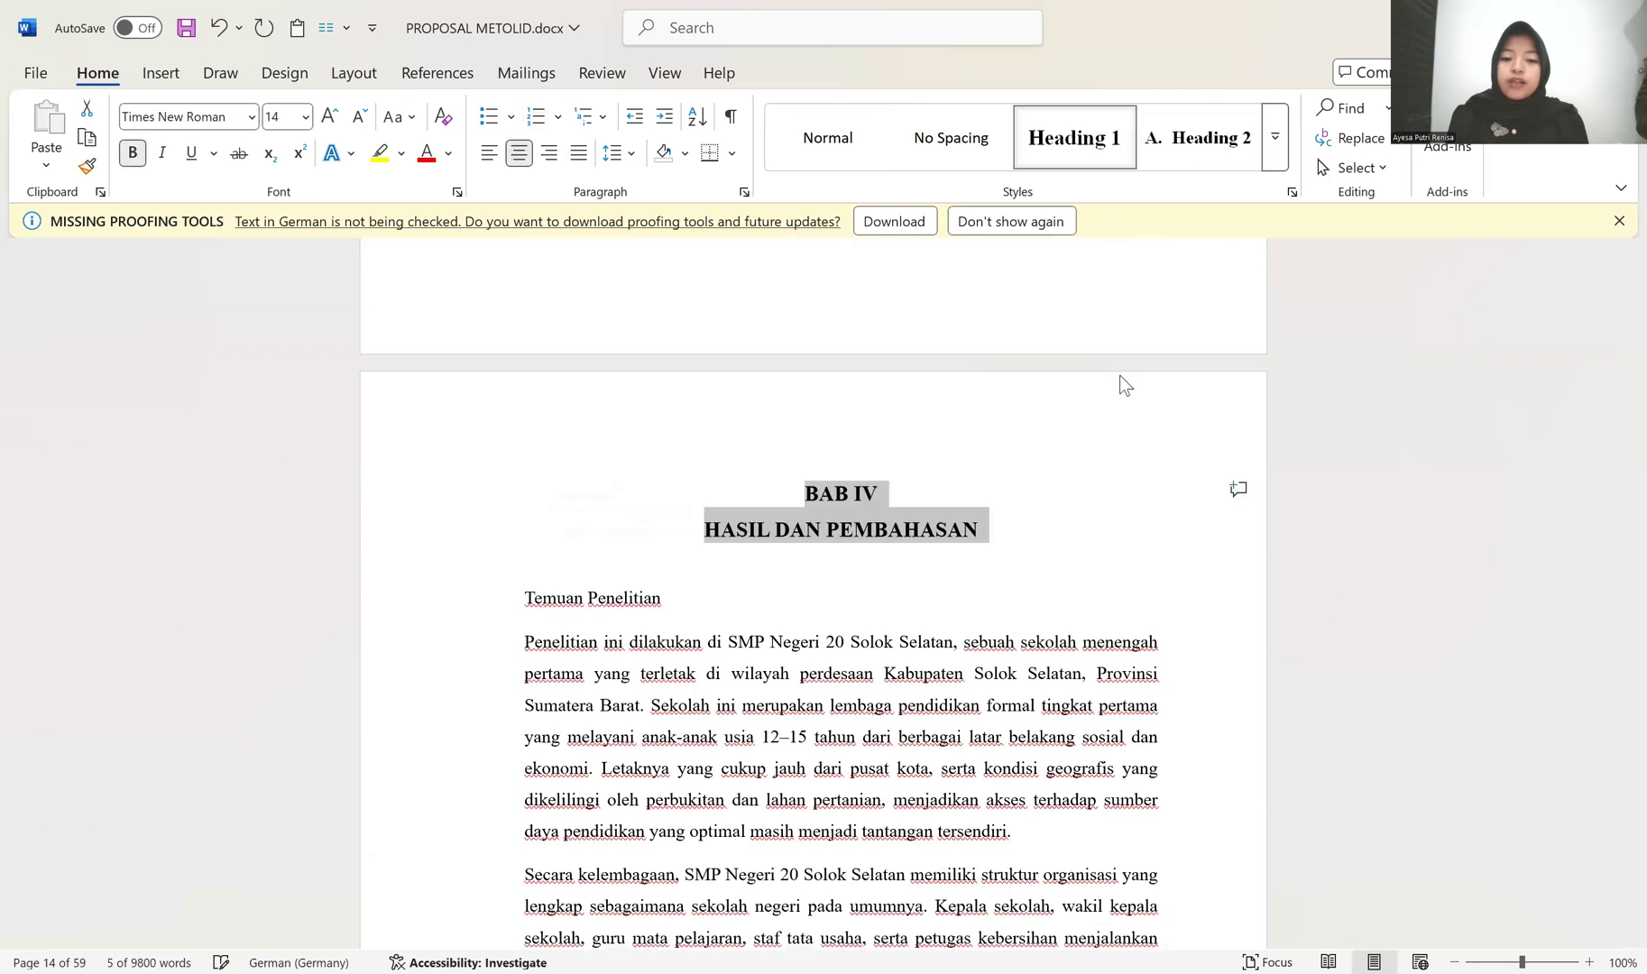
# Step: Apply the Heading 2 style to "Temuan Penelitian" under BAB IV and restart its lettering at A
pyautogui.scroll(-1, 646, 367)
pyautogui.scroll(-2, 533, 375)
pyautogui.click(531, 378)
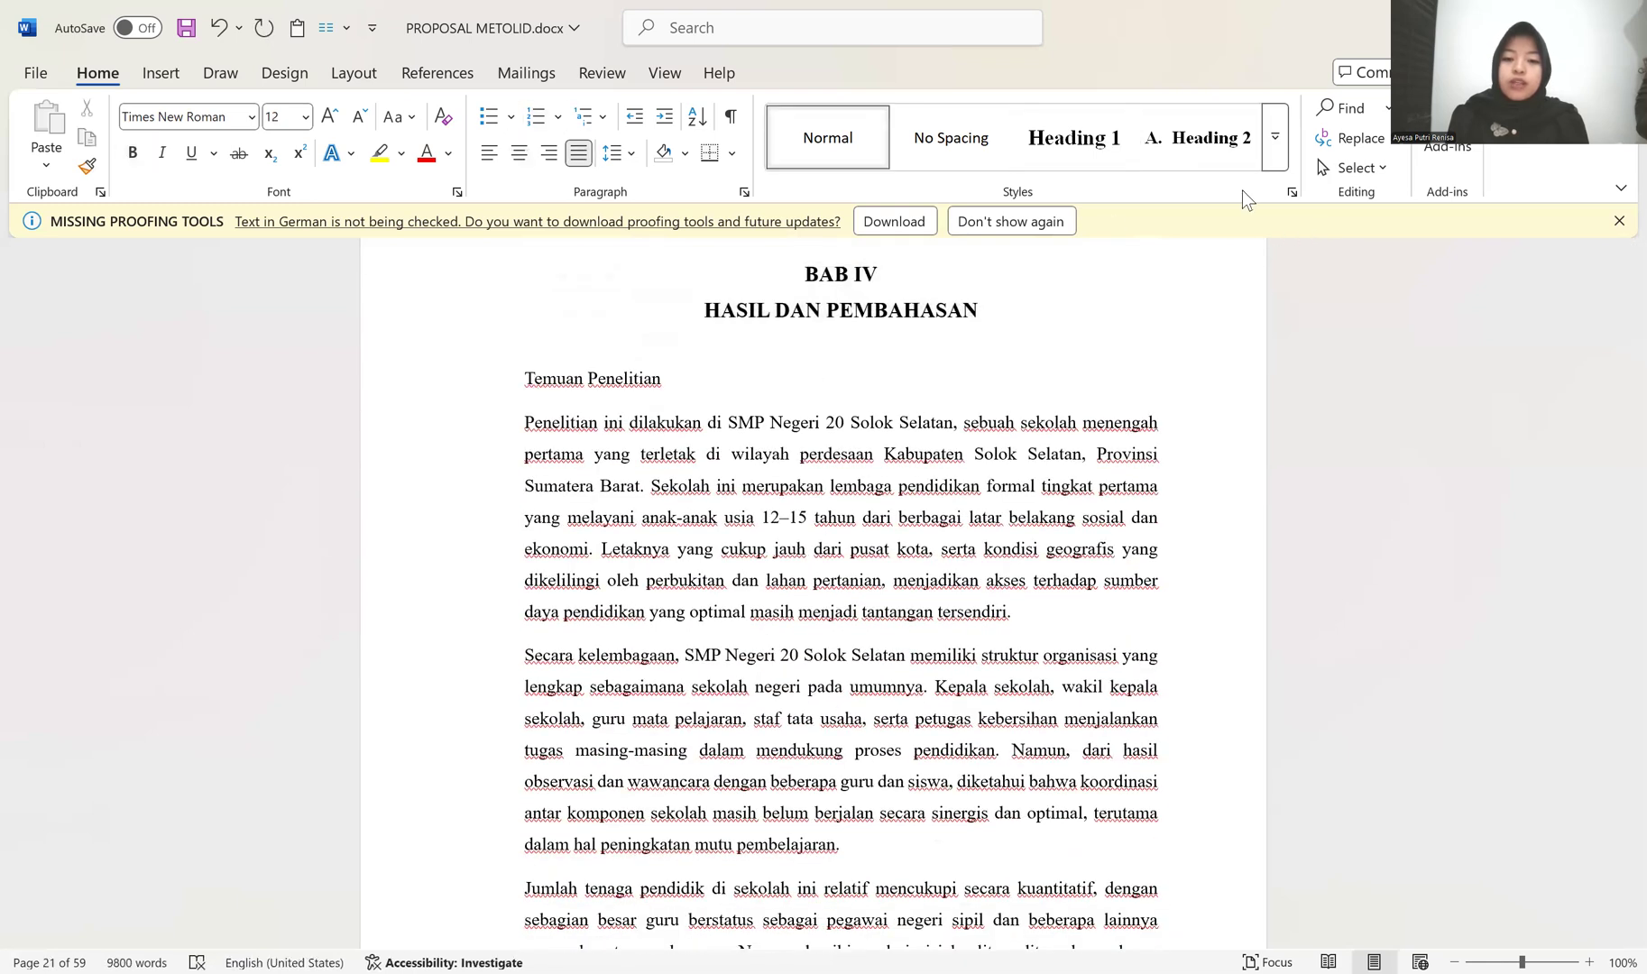
pyautogui.click(1199, 137)
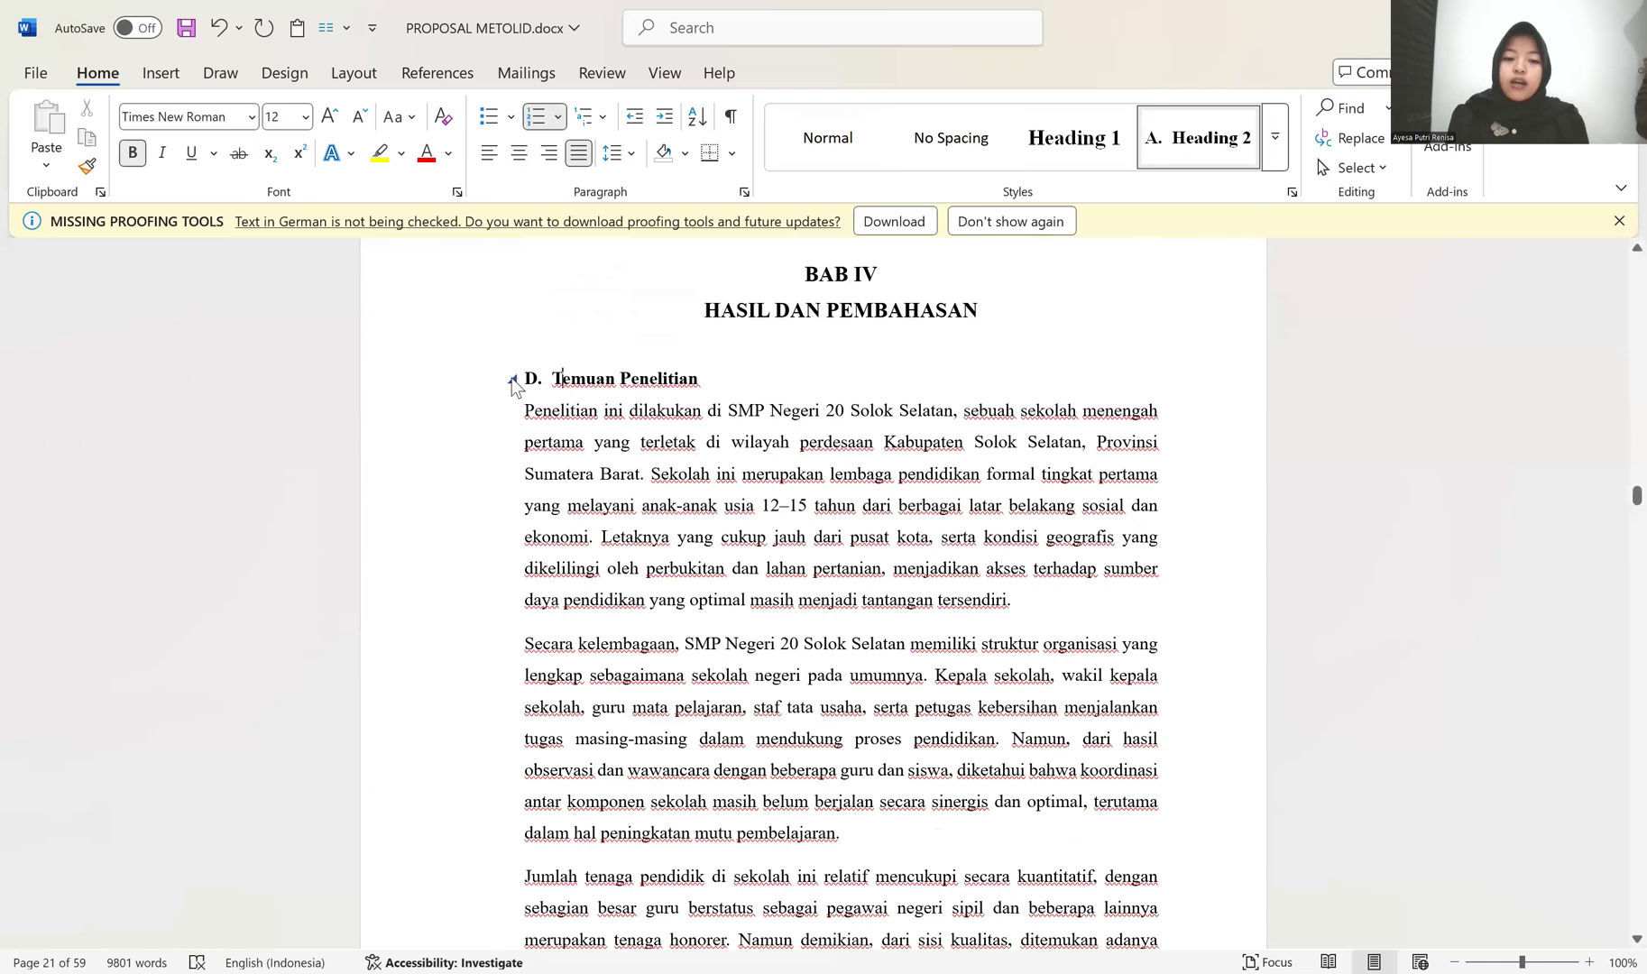
pyautogui.click(535, 378)
pyautogui.rightClick(541, 383)
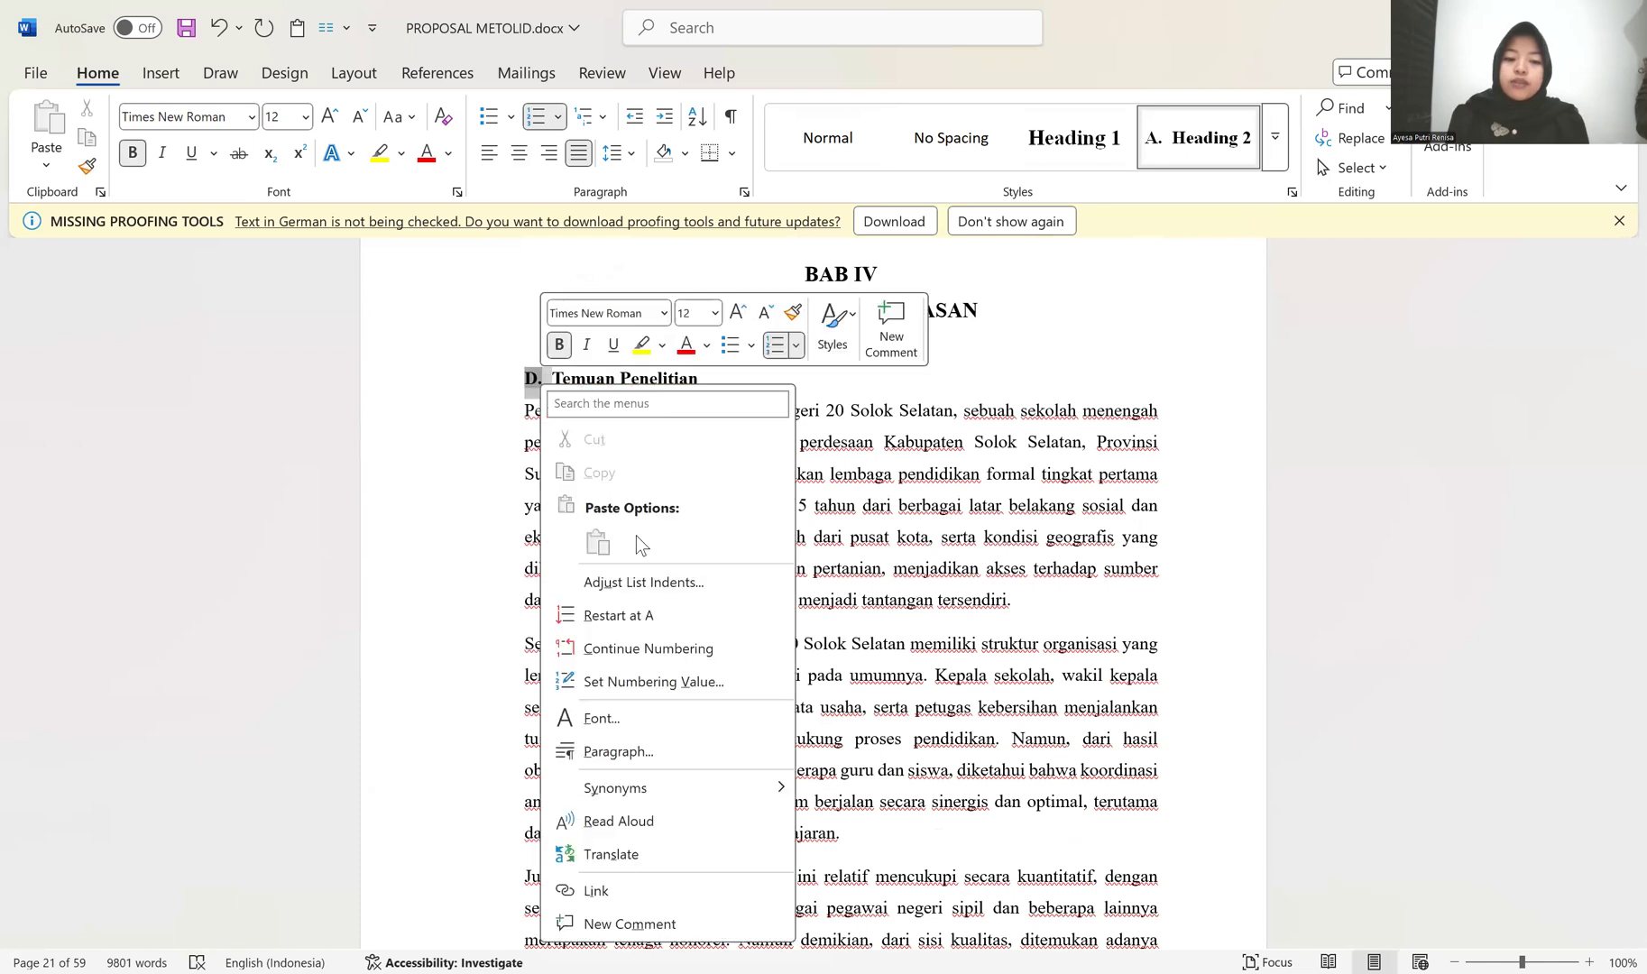
pyautogui.click(659, 621)
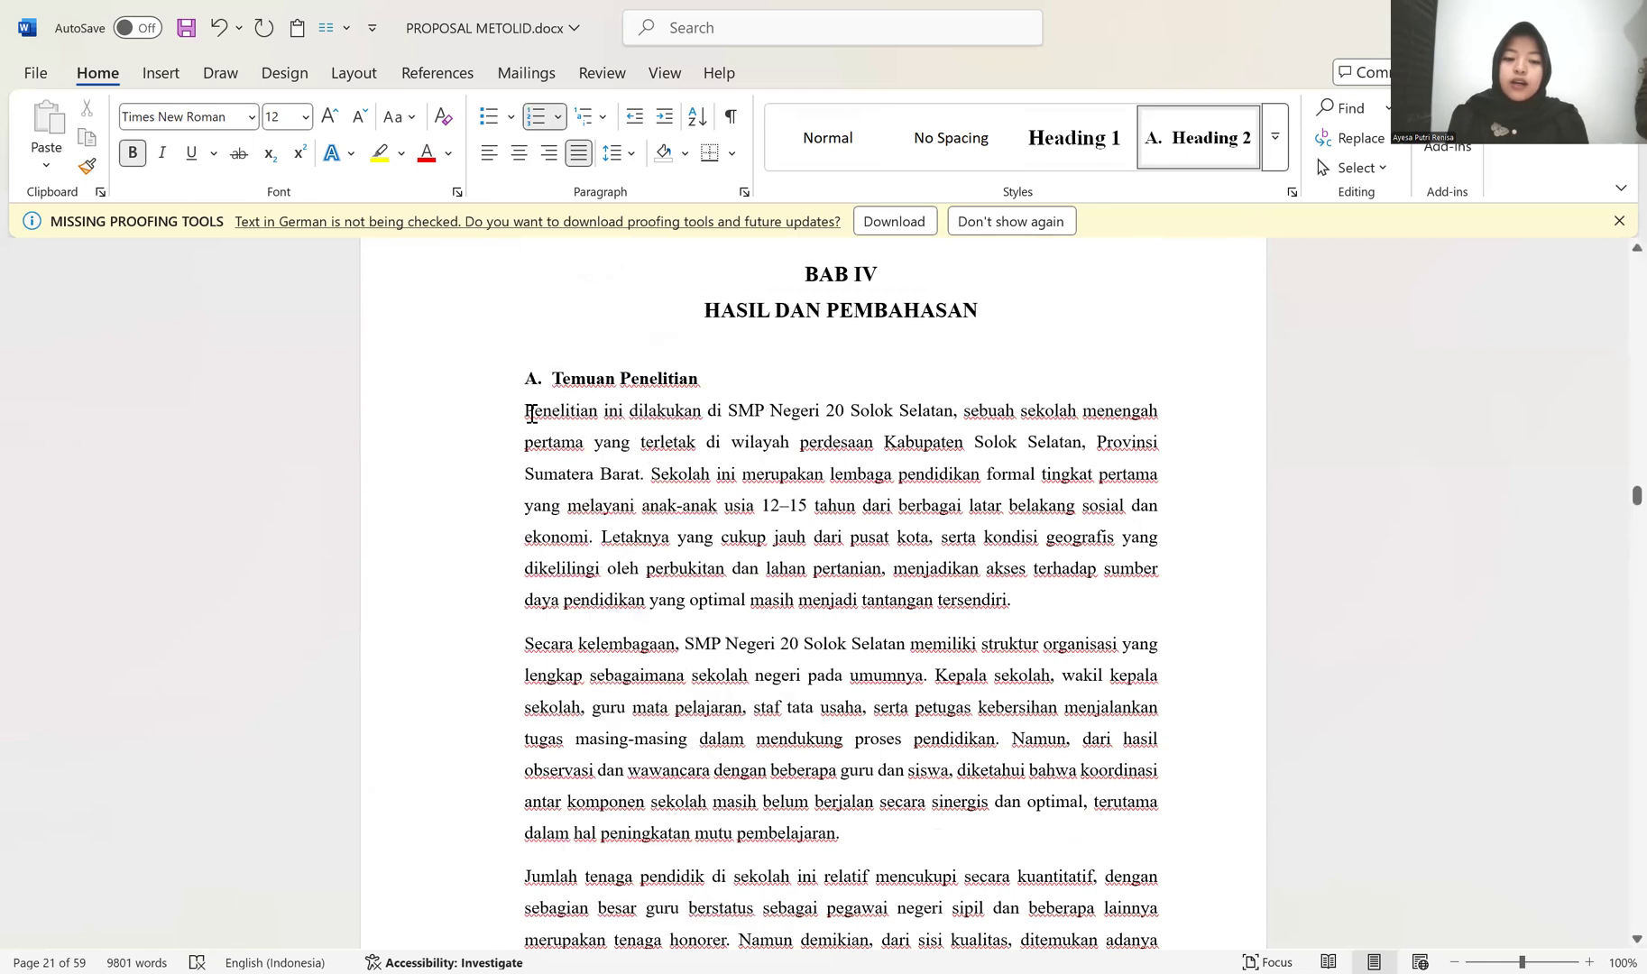
# Step: Remove the space after the first paragraph under Temuan Penelitian and indent it, with its first line indented further
pyautogui.click(527, 413)
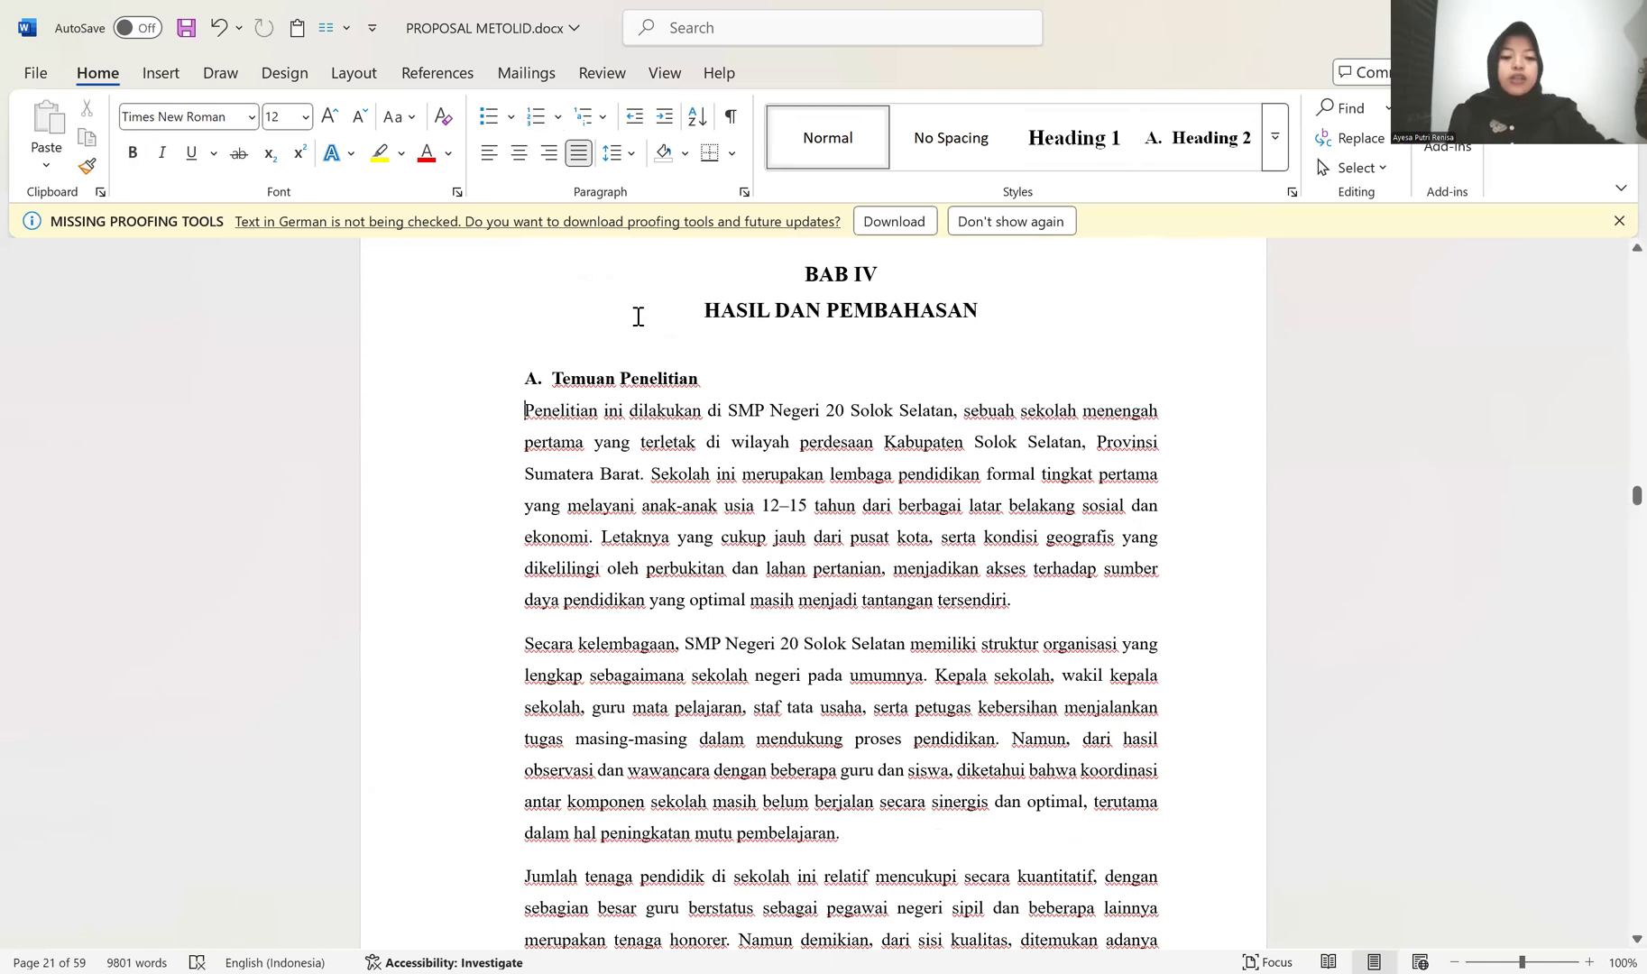
pyautogui.click(632, 160)
pyautogui.click(513, 410)
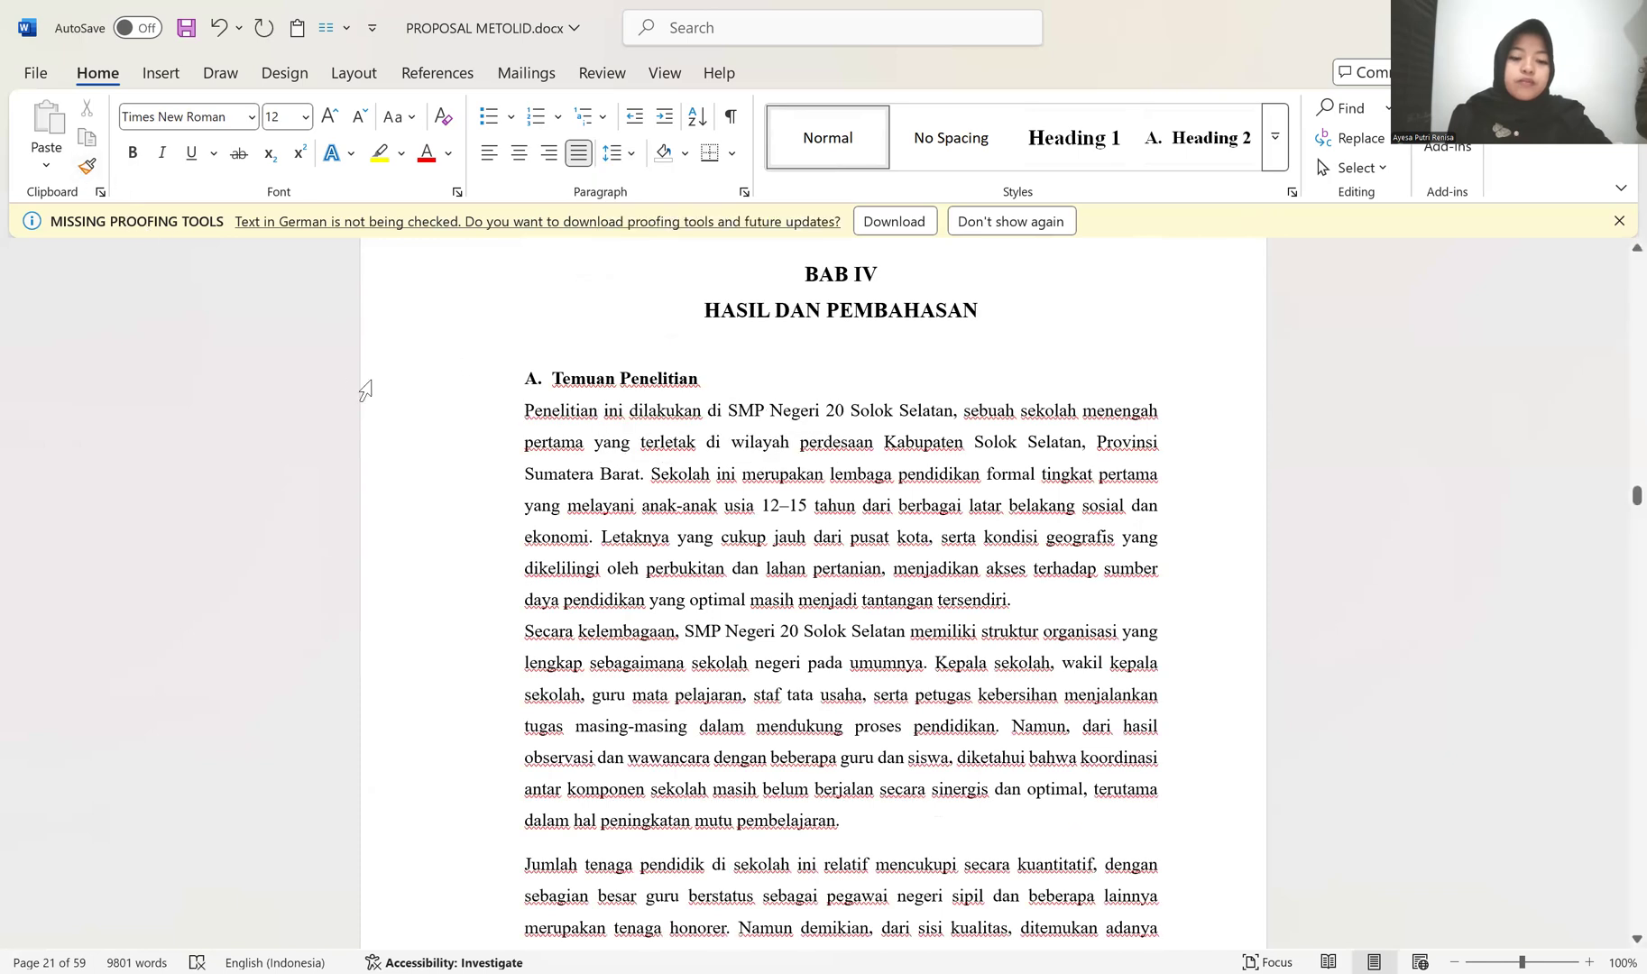
pyautogui.press('Tab')
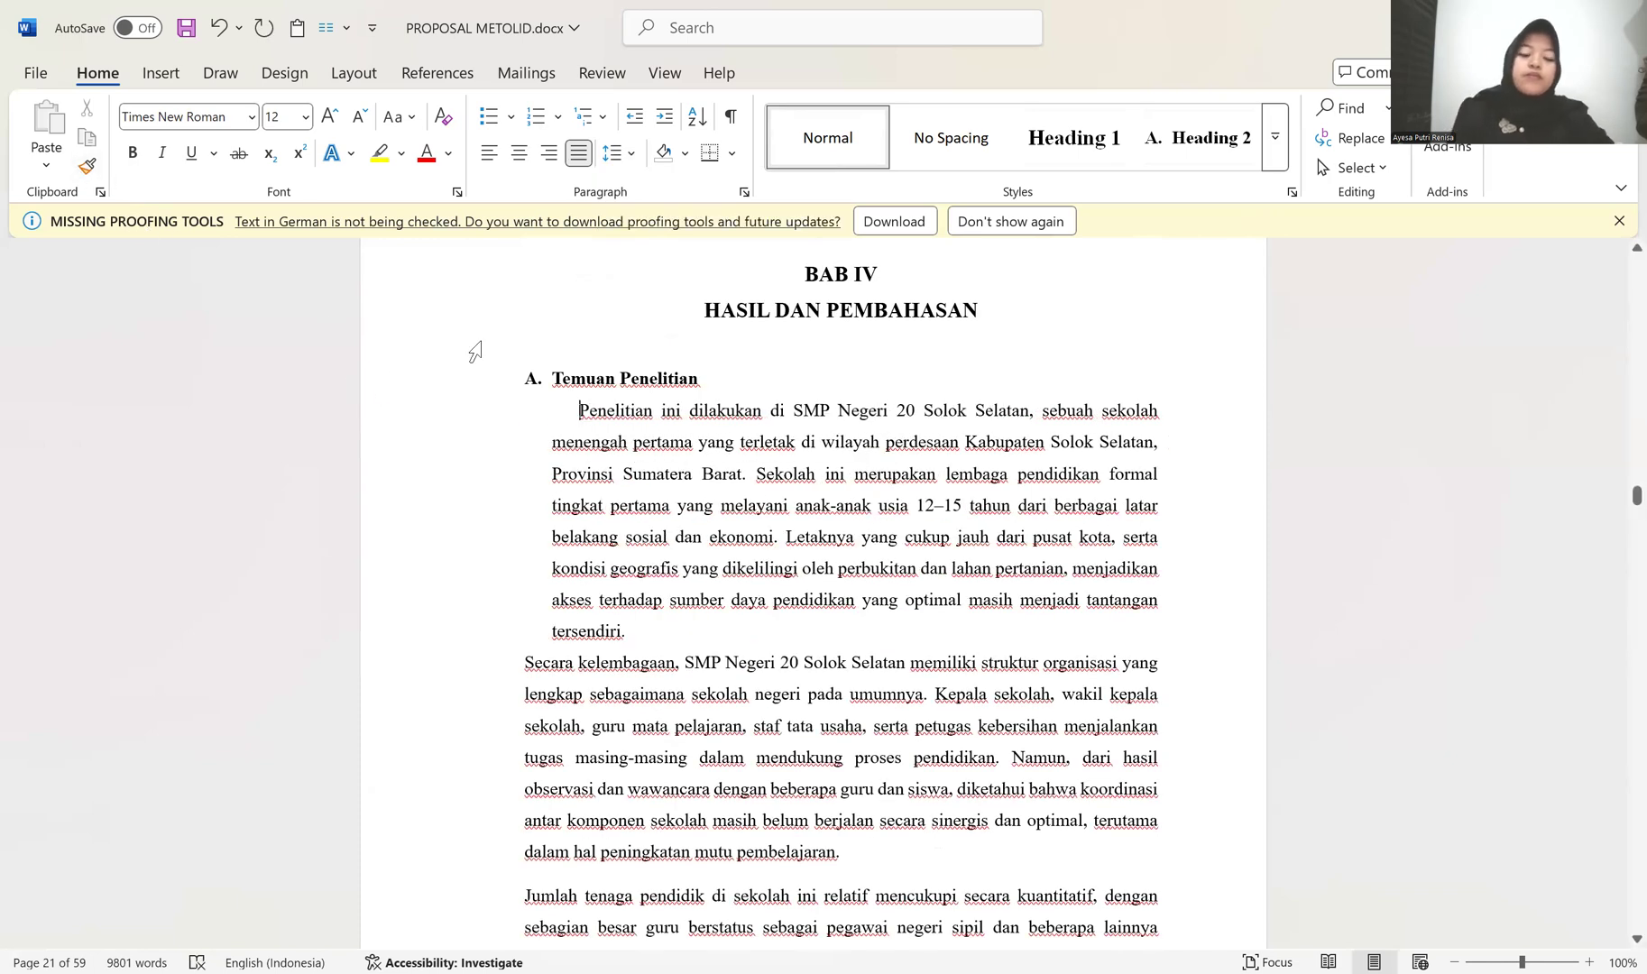
pyautogui.press('Tab')
# Step: Copy the first paragraph's indented formatting to the "Secara kelembagaan", "Jumlah tenaga pendidik" and "Profil siswa" paragraphs
pyautogui.scroll(-3, 452, 478)
pyautogui.scroll(2, 202, 268)
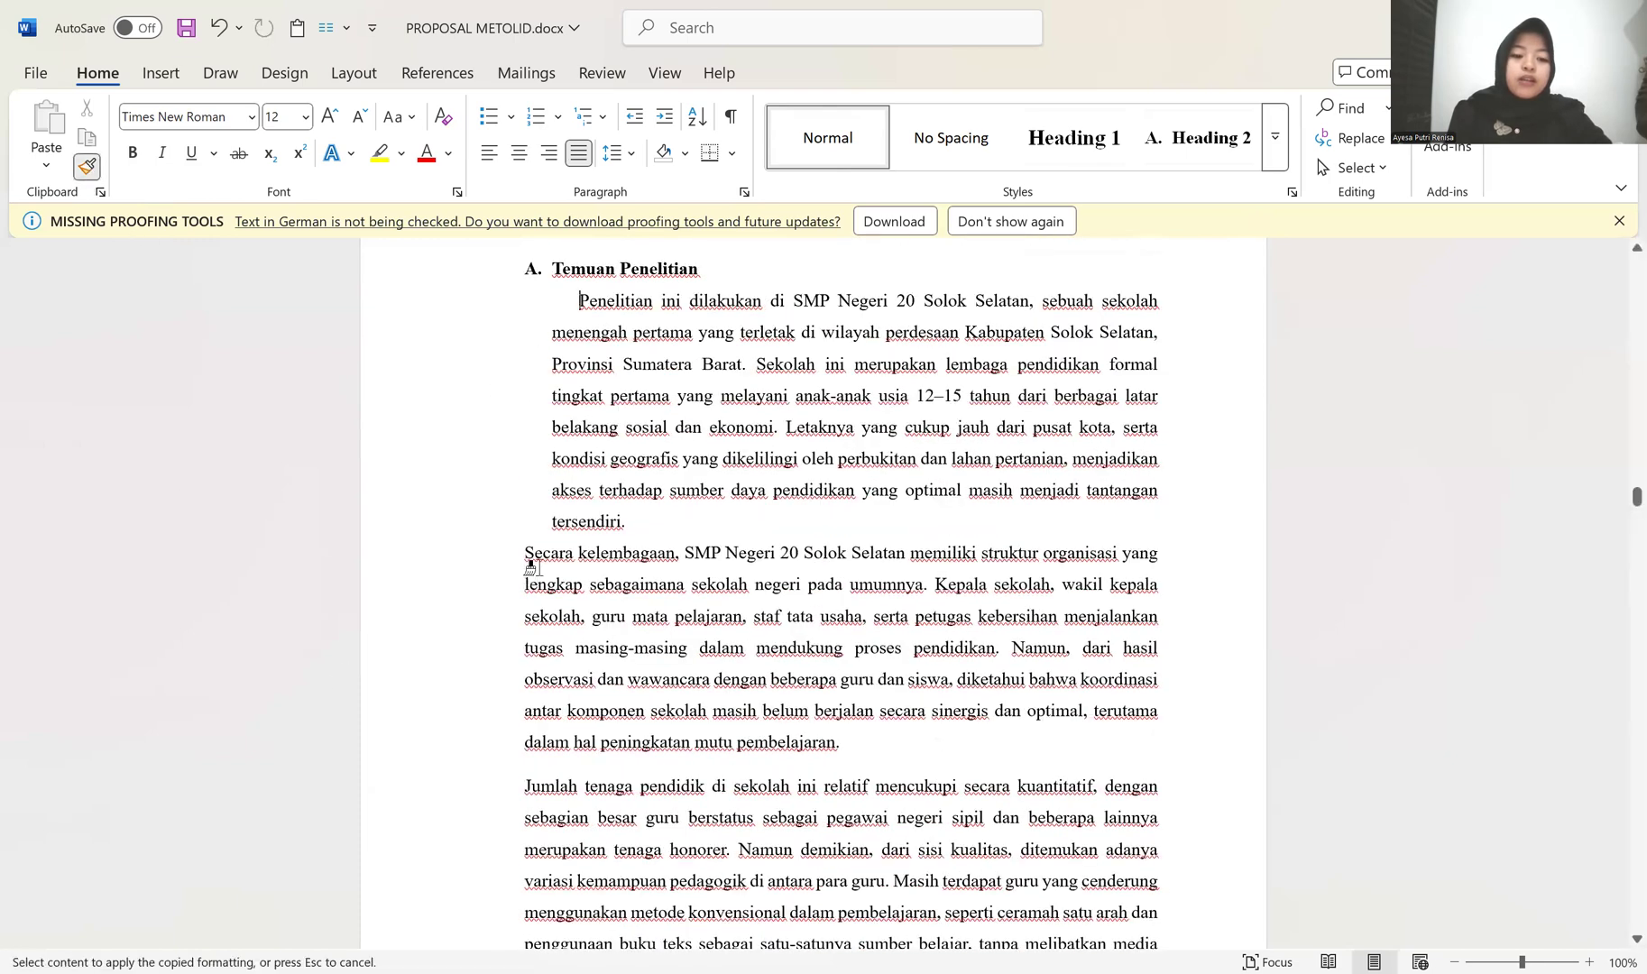
pyautogui.click(534, 564)
pyautogui.click(531, 775)
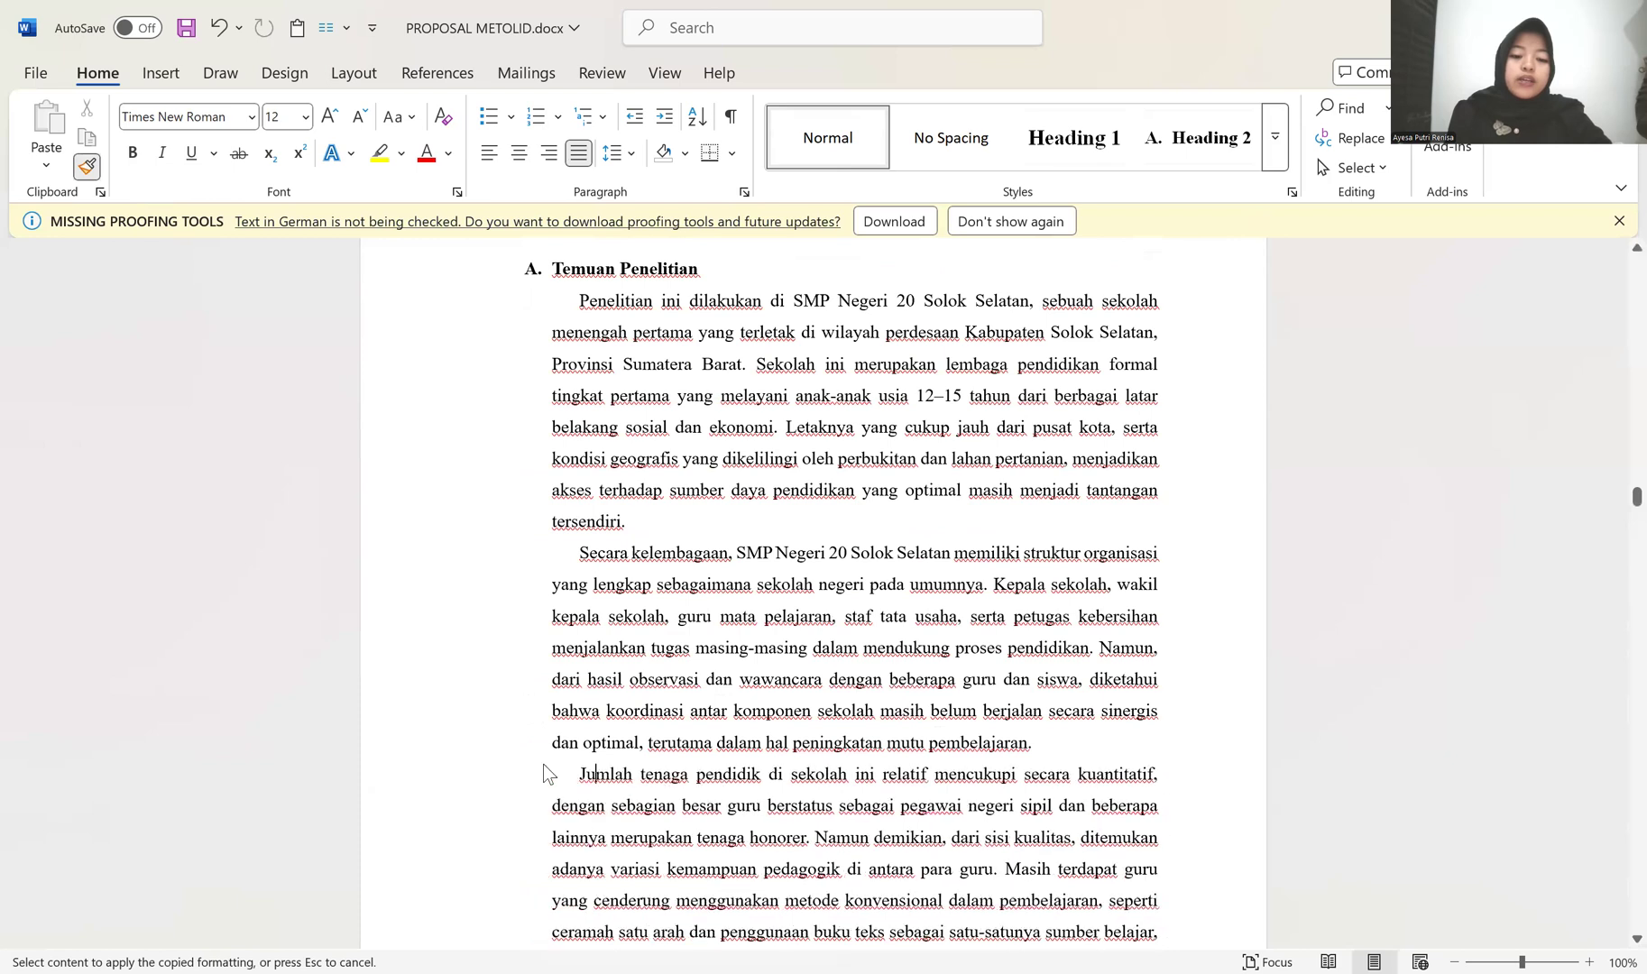
pyautogui.scroll(-5, 570, 654)
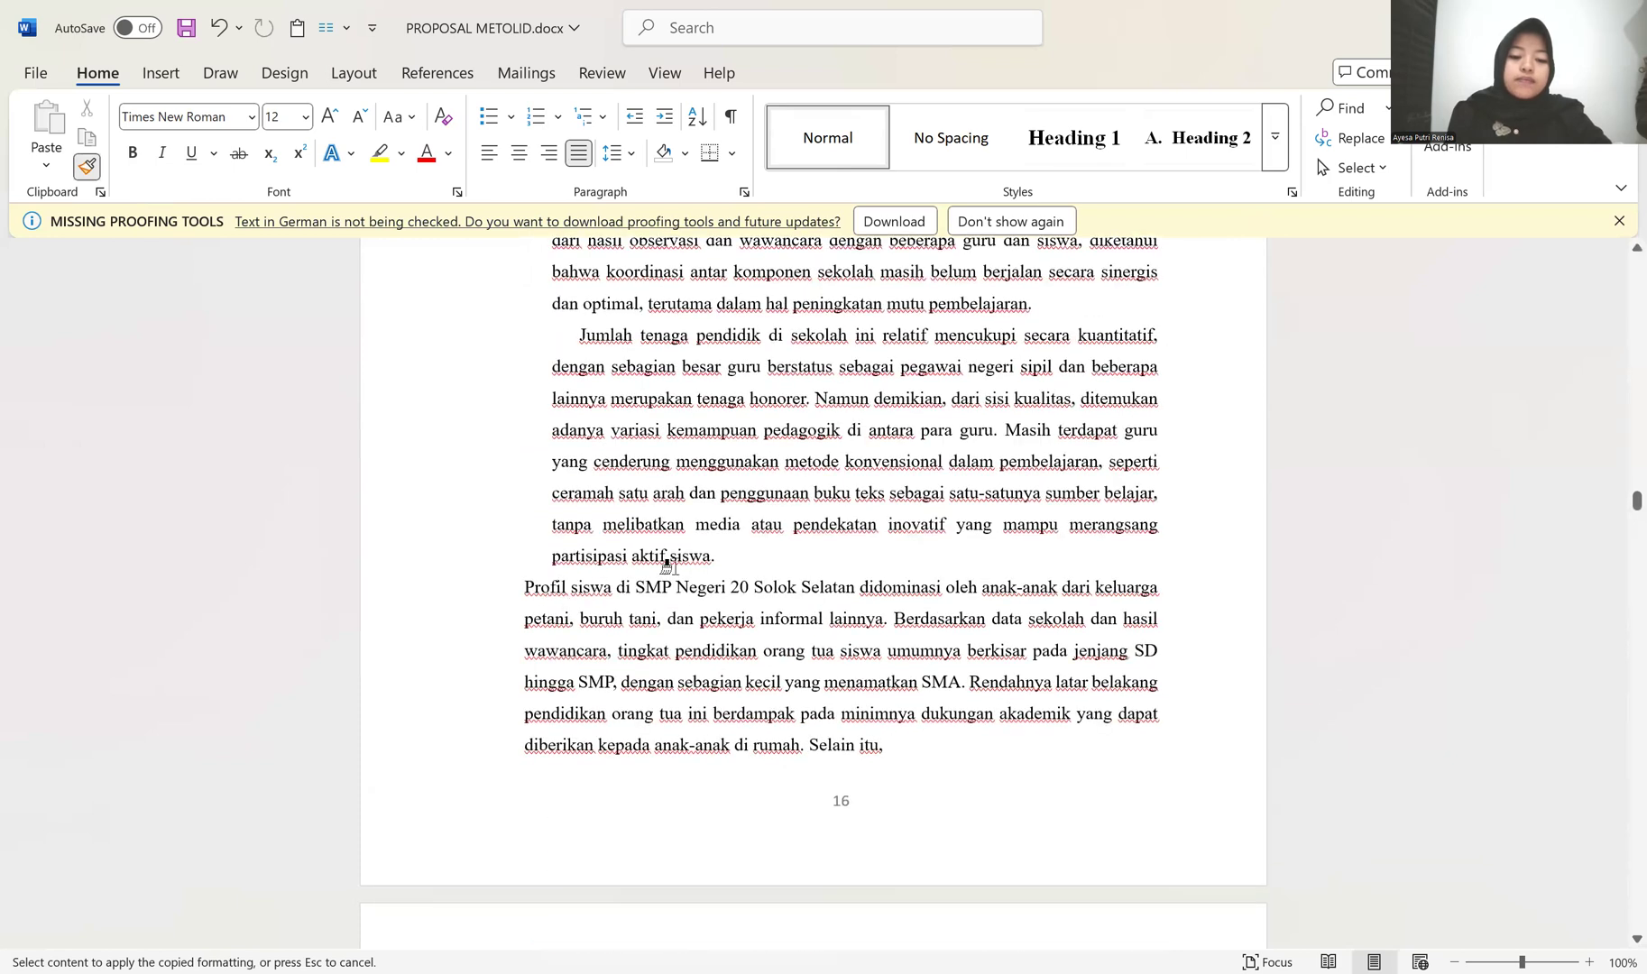
pyautogui.click(559, 589)
# Step: Apply the copied paragraph formatting to the text starting "banyak siswa" and the "Dari sisi ekonomi" and "Kondisi sarana dan prasarana" paragraphs
pyautogui.scroll(-3, 659, 577)
pyautogui.scroll(-3, 559, 677)
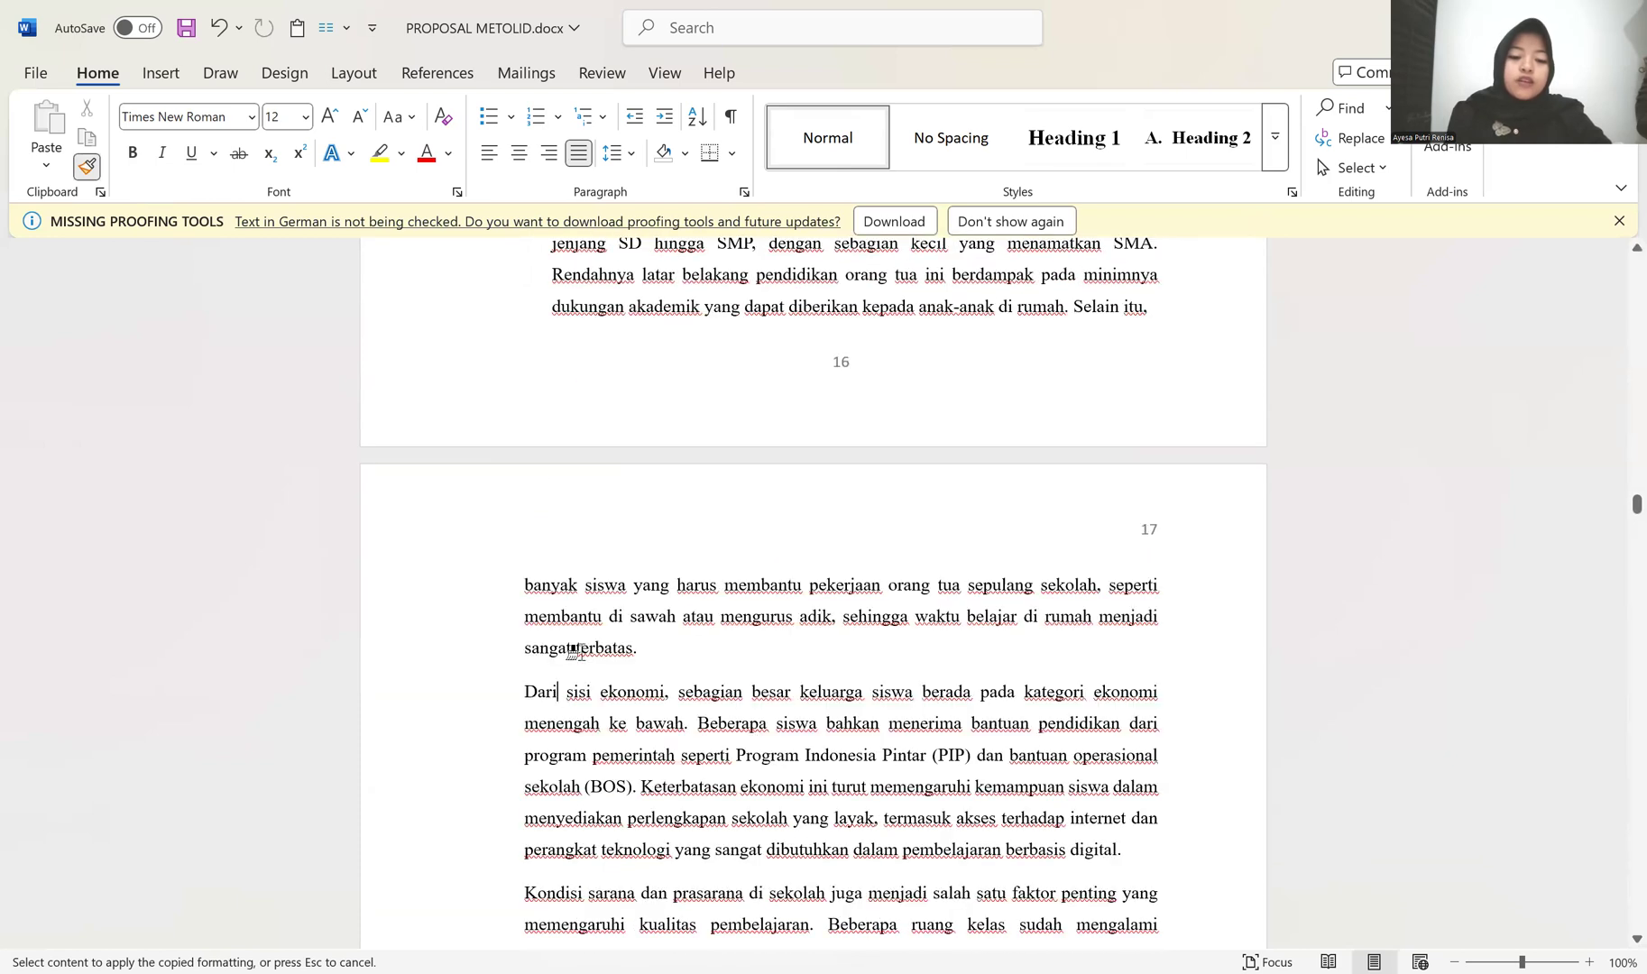
pyautogui.scroll(-2, 575, 649)
pyautogui.click(581, 595)
pyautogui.scroll(5, 500, 471)
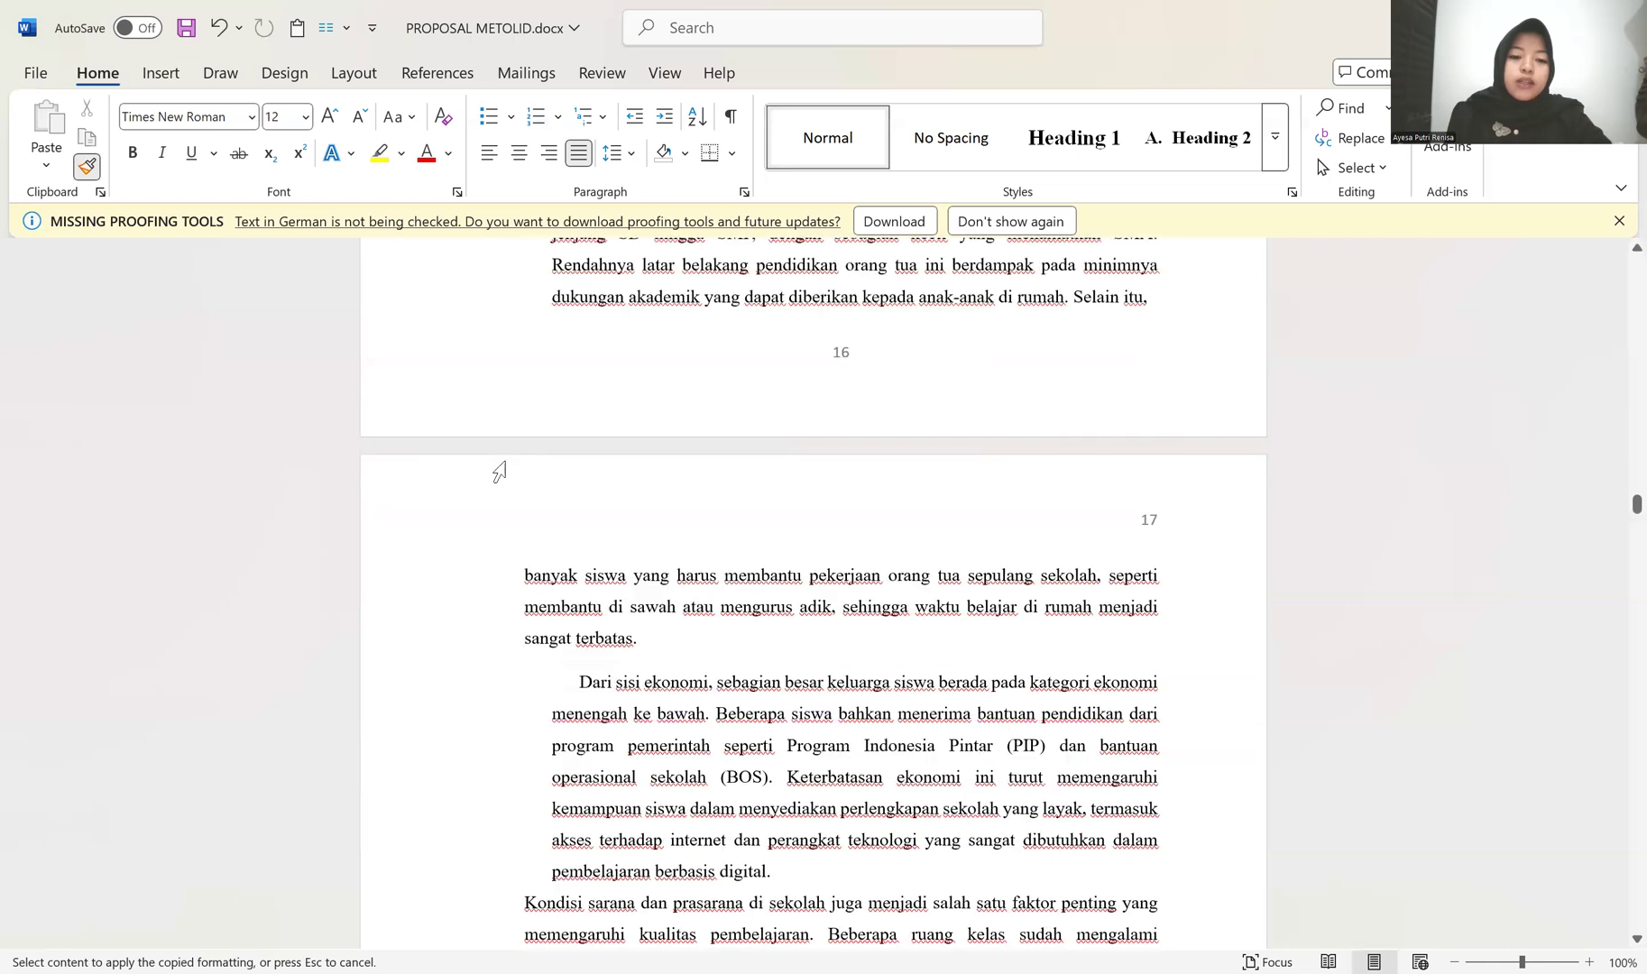
pyautogui.moveTo(430, 471); pyautogui.dragTo(433, 942)
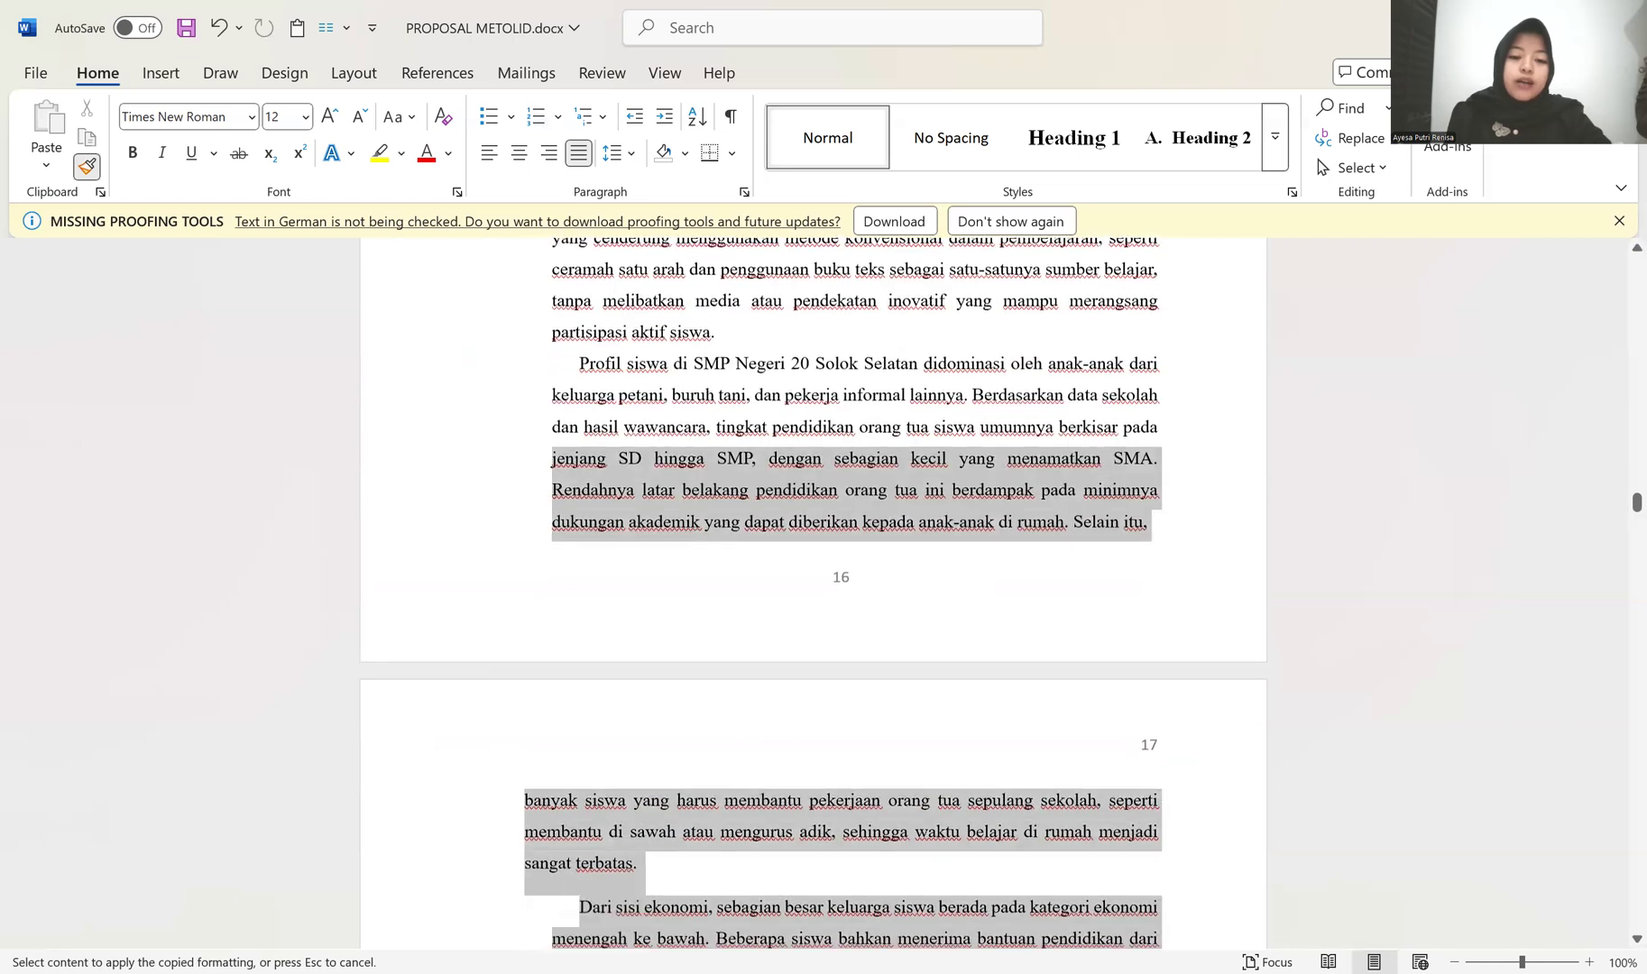
pyautogui.scroll(-4, 479, 781)
pyautogui.click(537, 707)
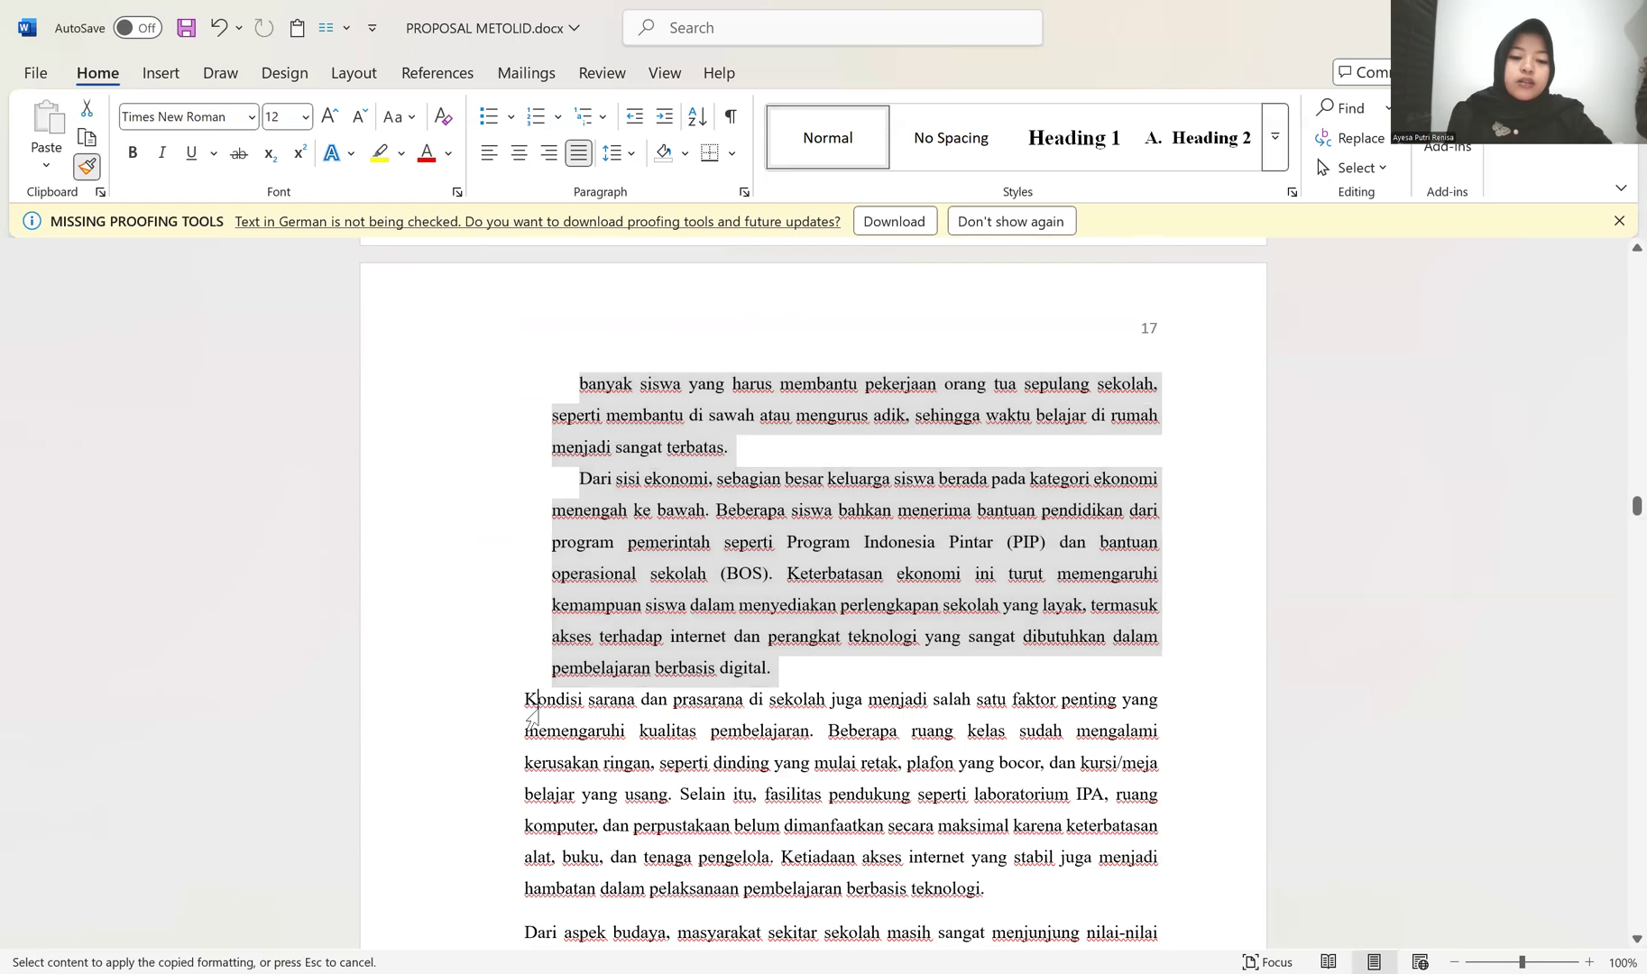
# Step: Apply the copied formatting to the remaining Temuan Penelitian paragraphs, from "Dari aspek budaya" to the one ending just before Pembahasan
pyautogui.scroll(-1, 539, 707)
pyautogui.scroll(3, 538, 710)
pyautogui.scroll(-6, 536, 667)
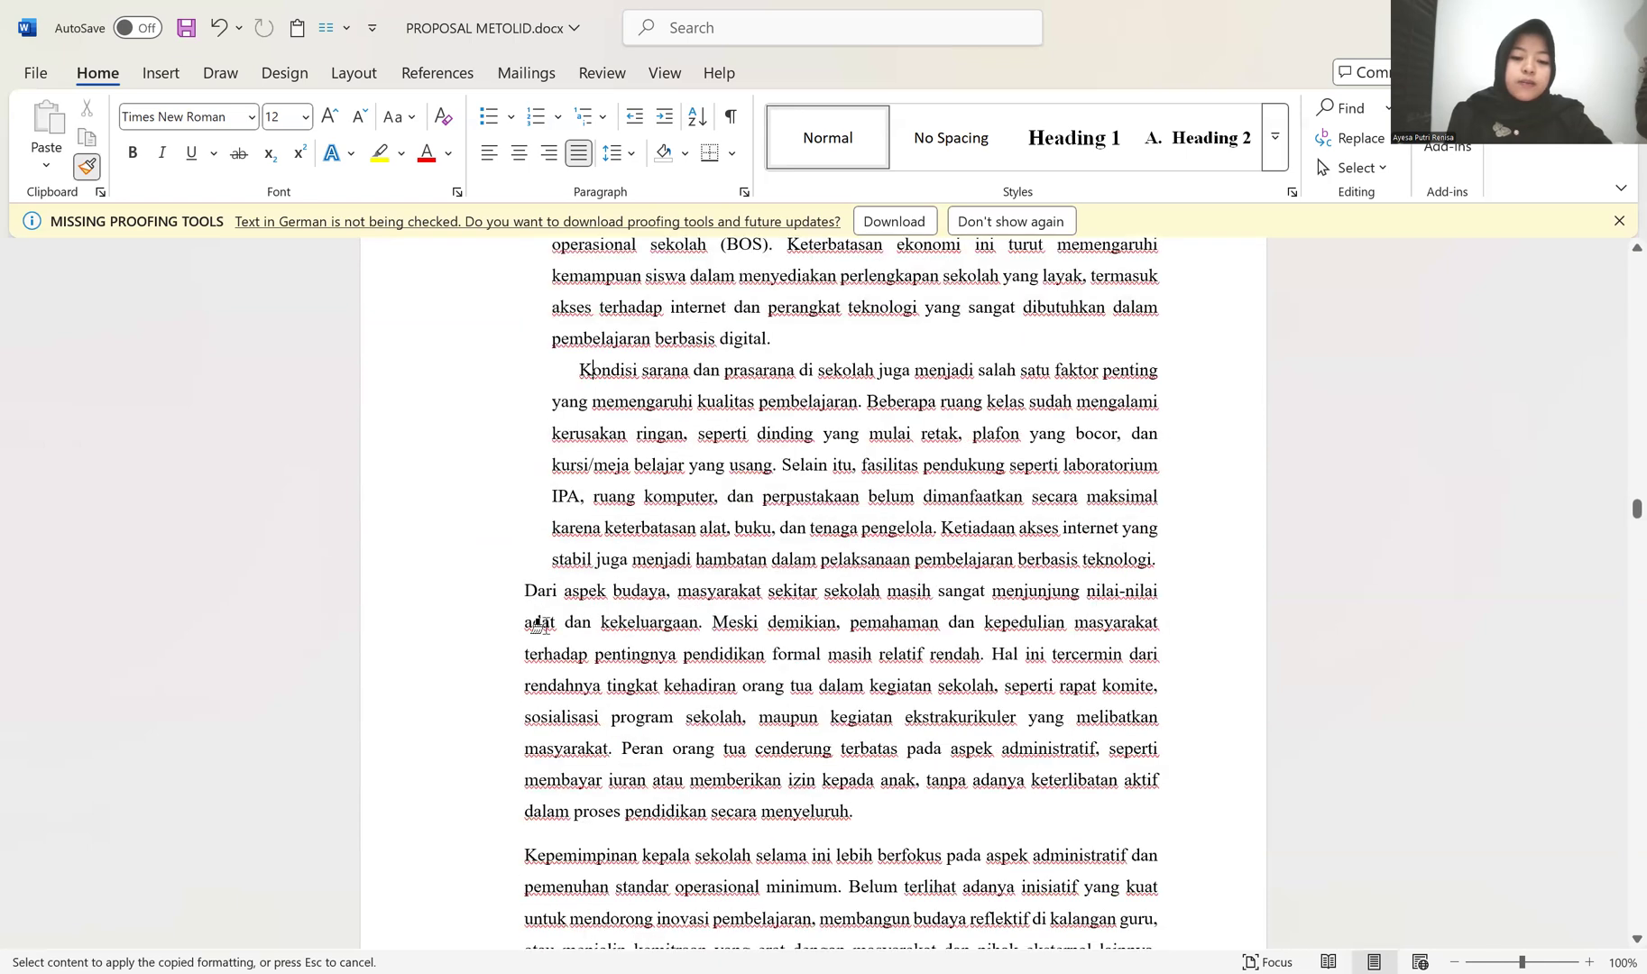
pyautogui.click(541, 625)
pyautogui.scroll(-3, 543, 628)
pyautogui.click(544, 627)
pyautogui.scroll(-3, 541, 631)
pyautogui.click(542, 632)
pyautogui.scroll(-8, 547, 652)
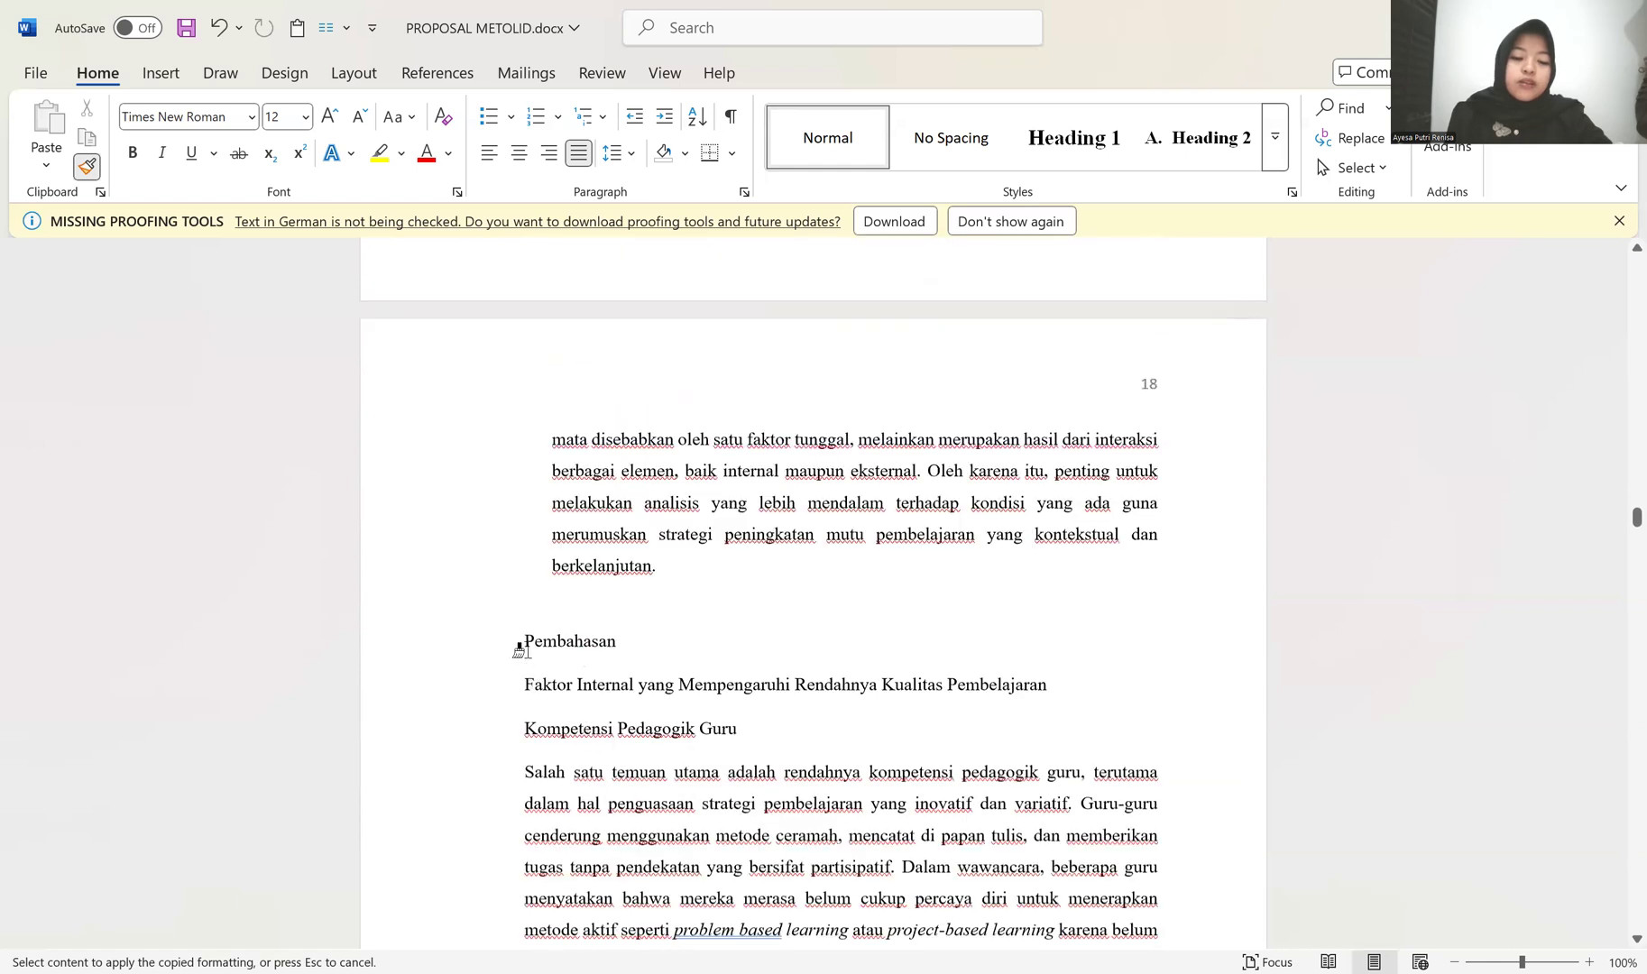
# Step: Stop copying the paragraph formatting and apply the Heading 2 style to the "Pembahasan" subheading
pyautogui.scroll(-1, 521, 646)
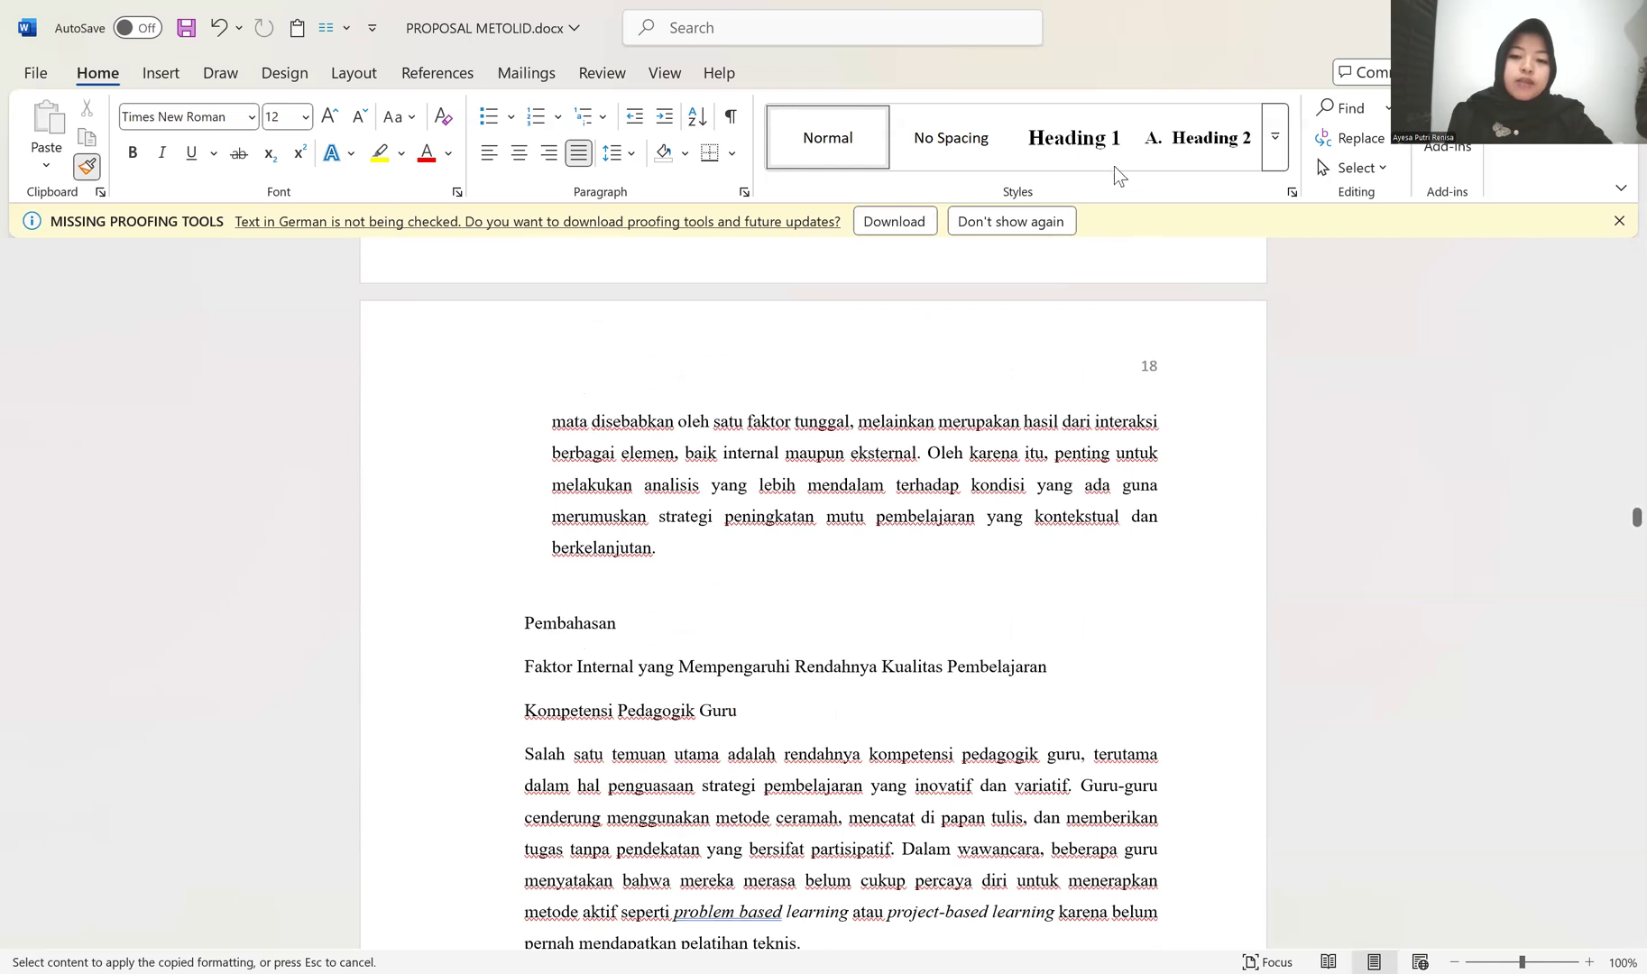
pyautogui.click(88, 166)
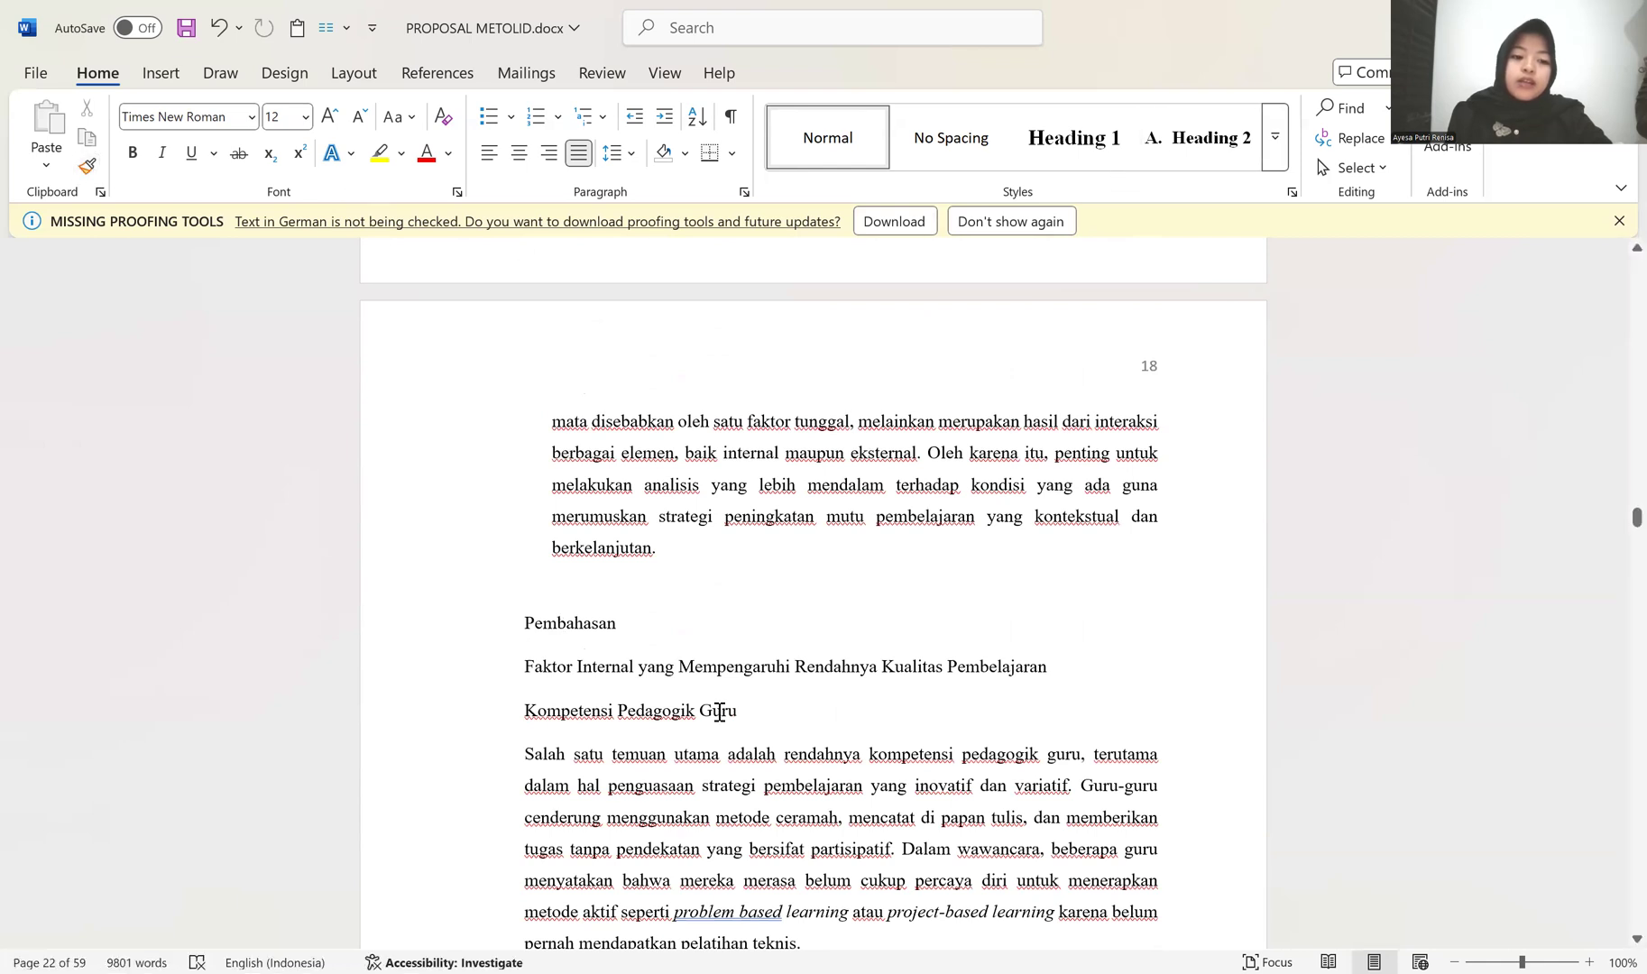
pyautogui.click(1199, 137)
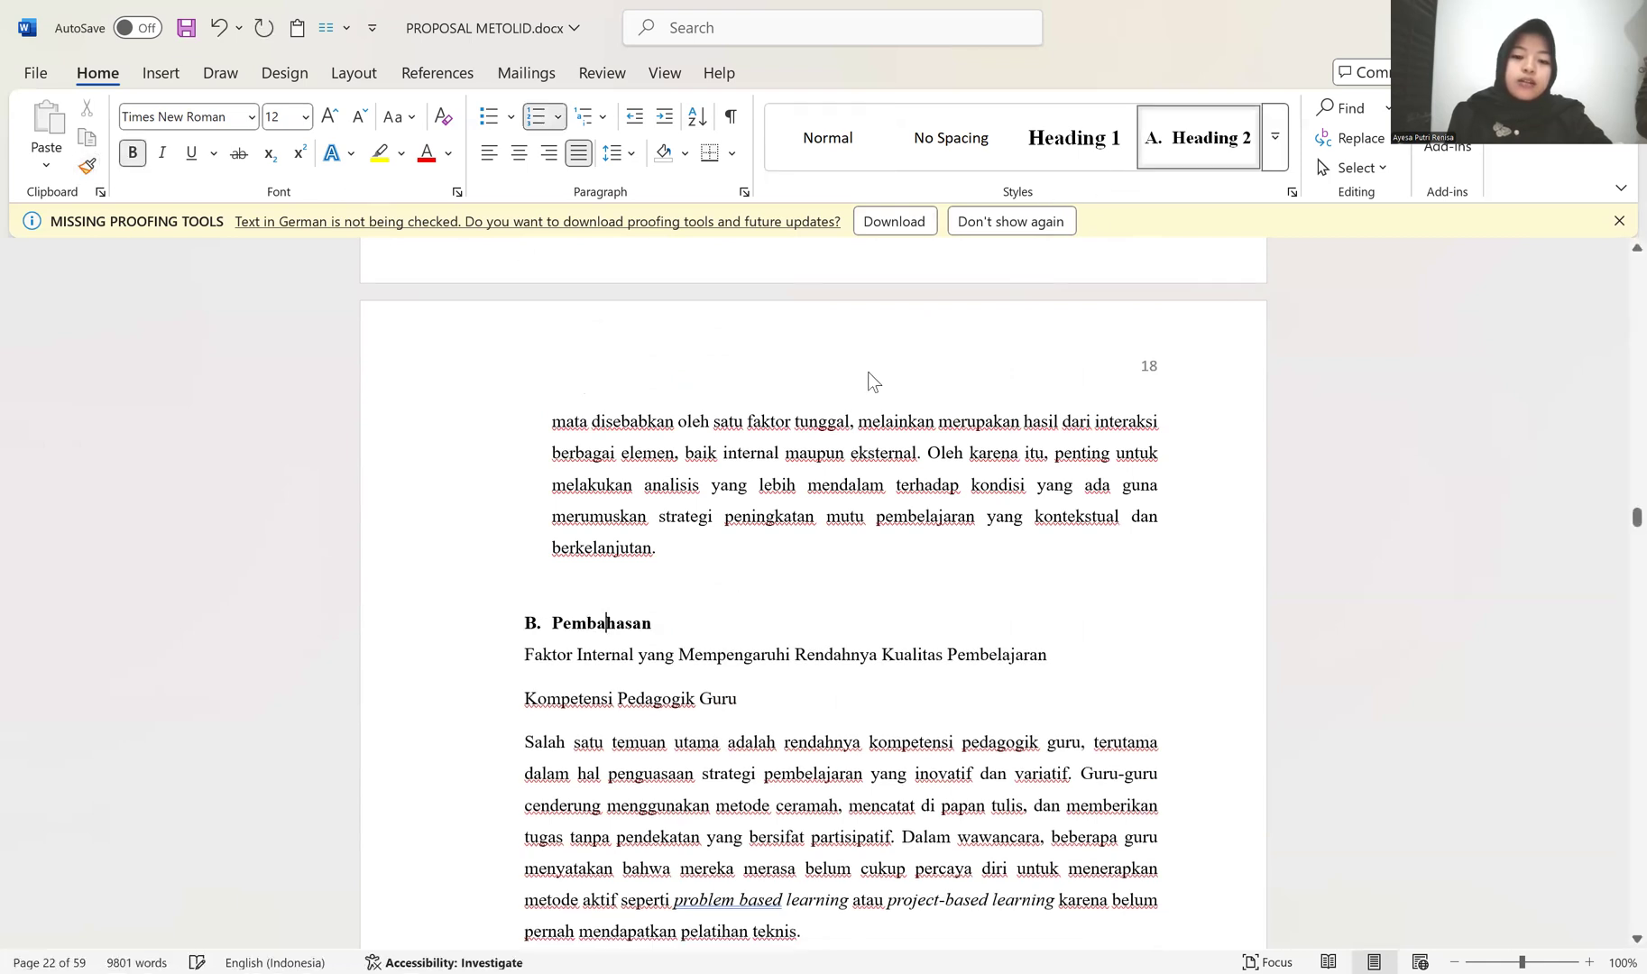
# Step: Look through the rest of the Pembahasan section up to the start of BAB V PENUTUP
pyautogui.scroll(-3, 601, 534)
pyautogui.click(953, 488)
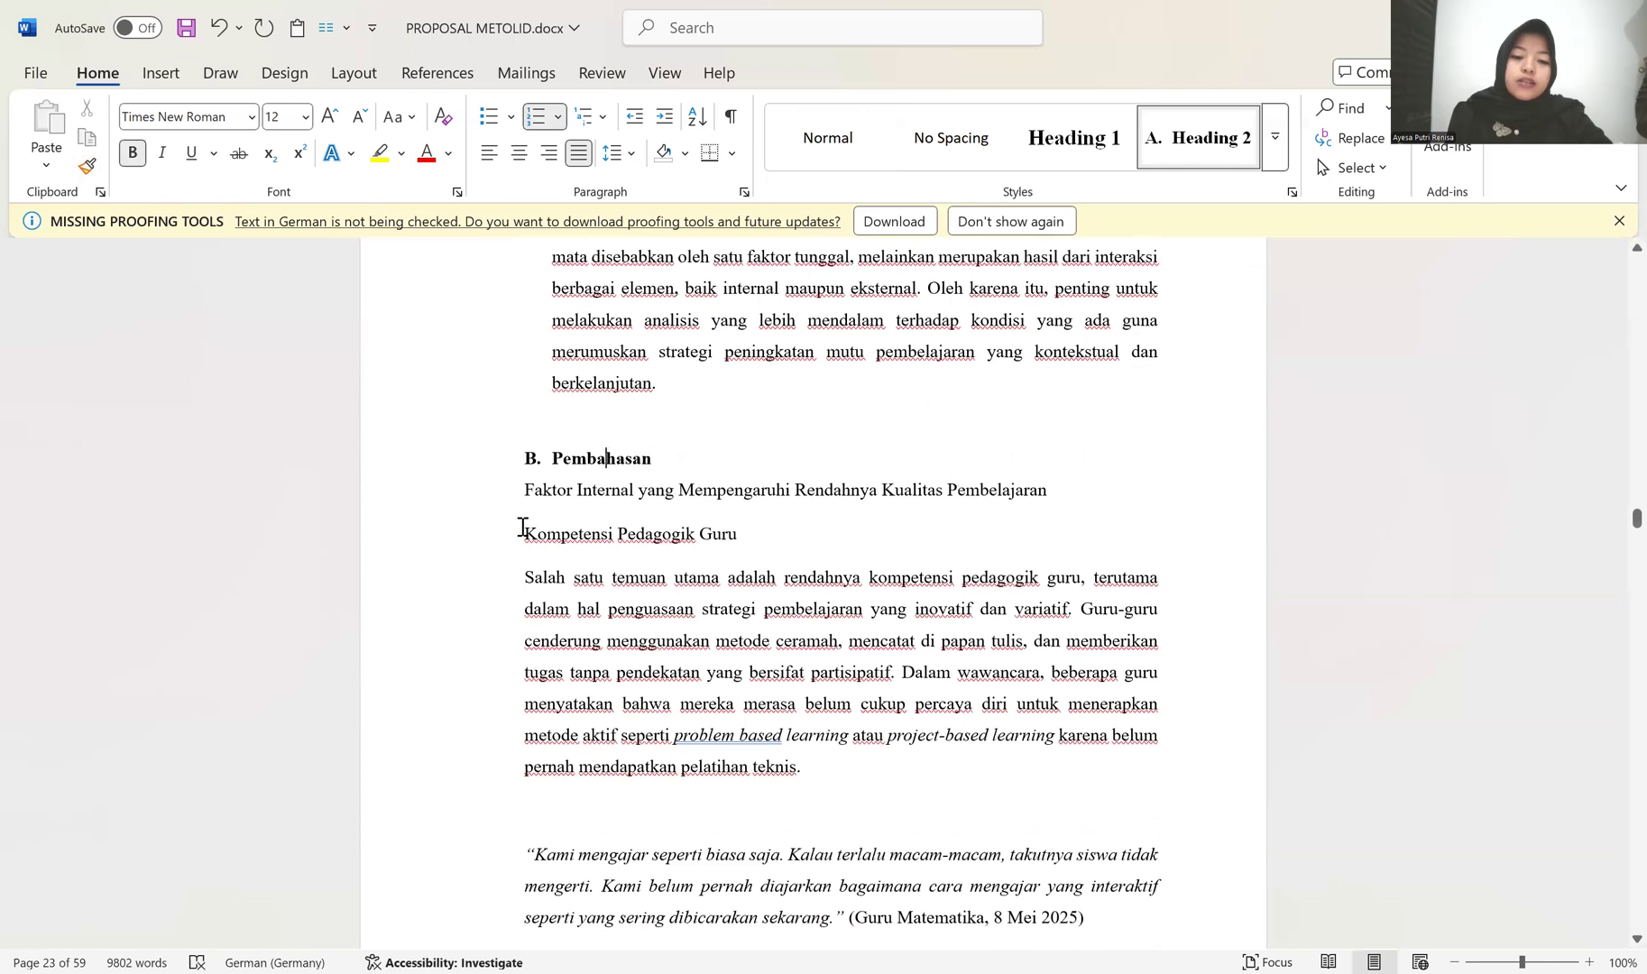
pyautogui.scroll(-1, 523, 530)
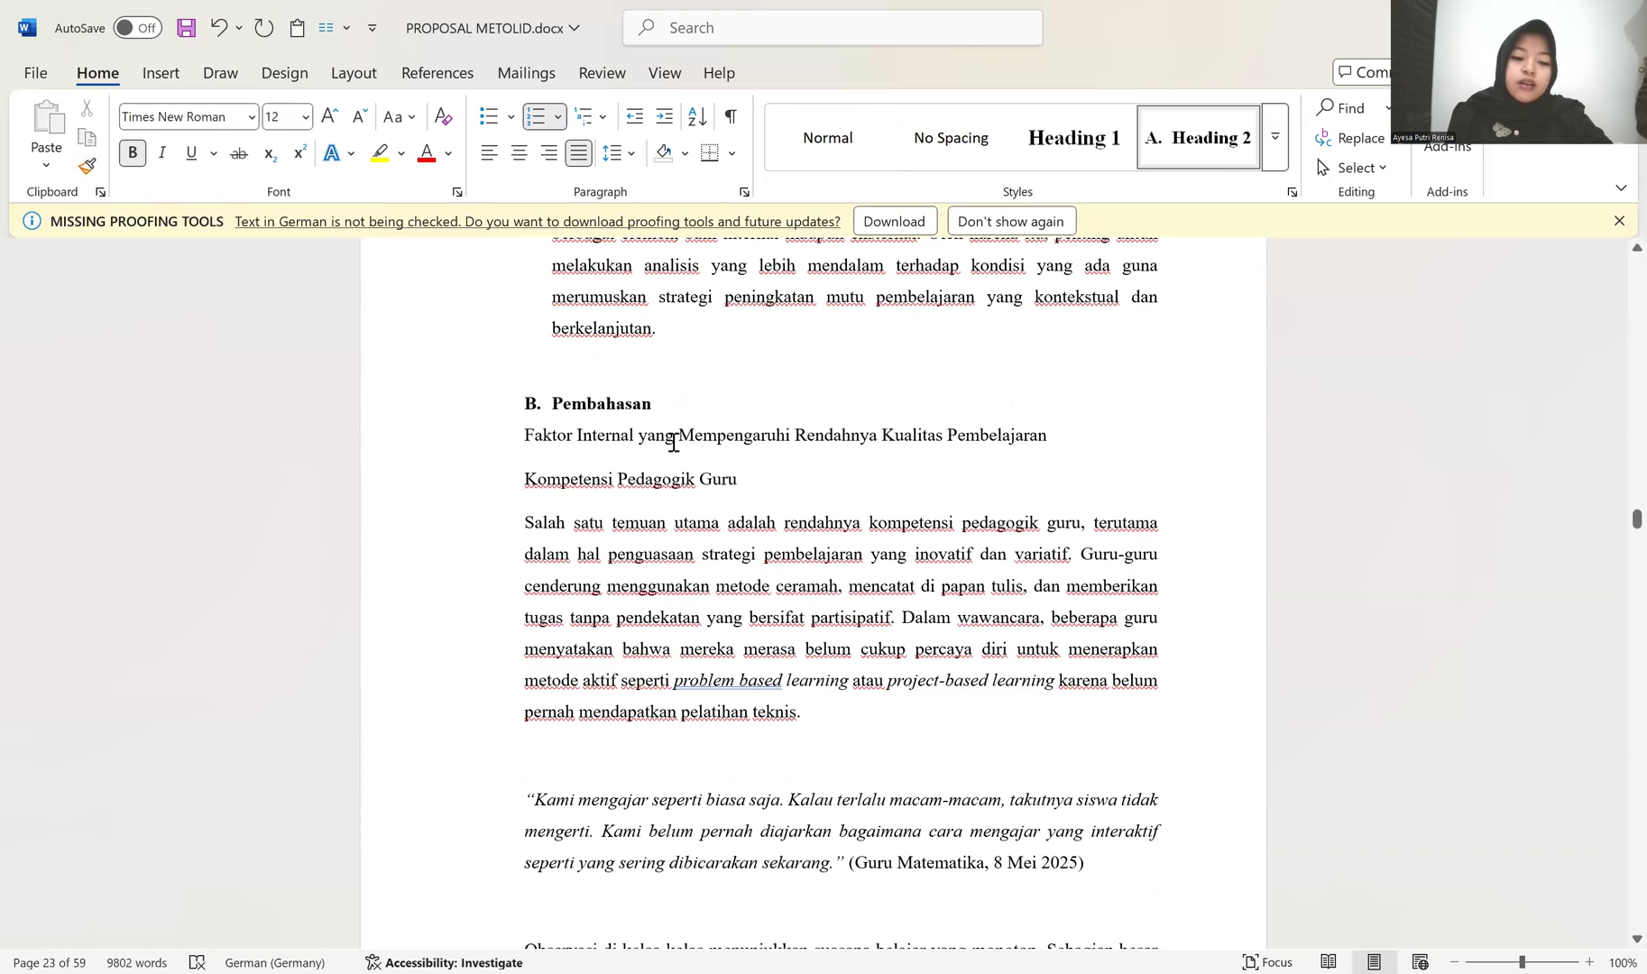
pyautogui.scroll(-4, 788, 602)
pyautogui.scroll(-20, 788, 602)
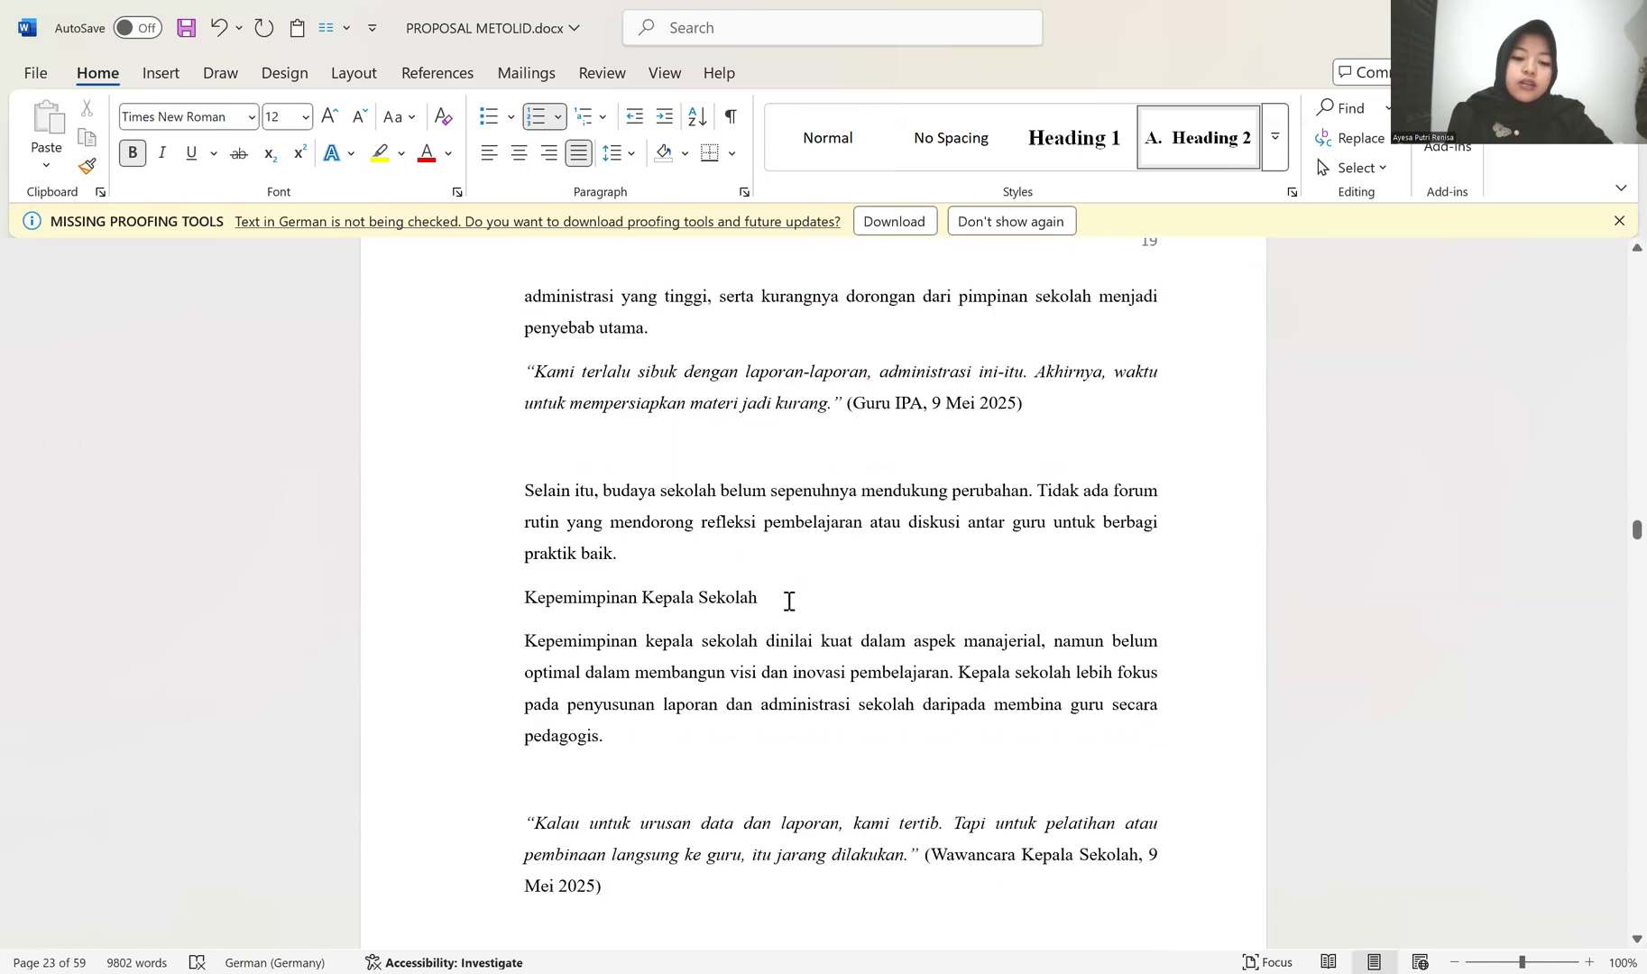
pyautogui.scroll(-20, 787, 606)
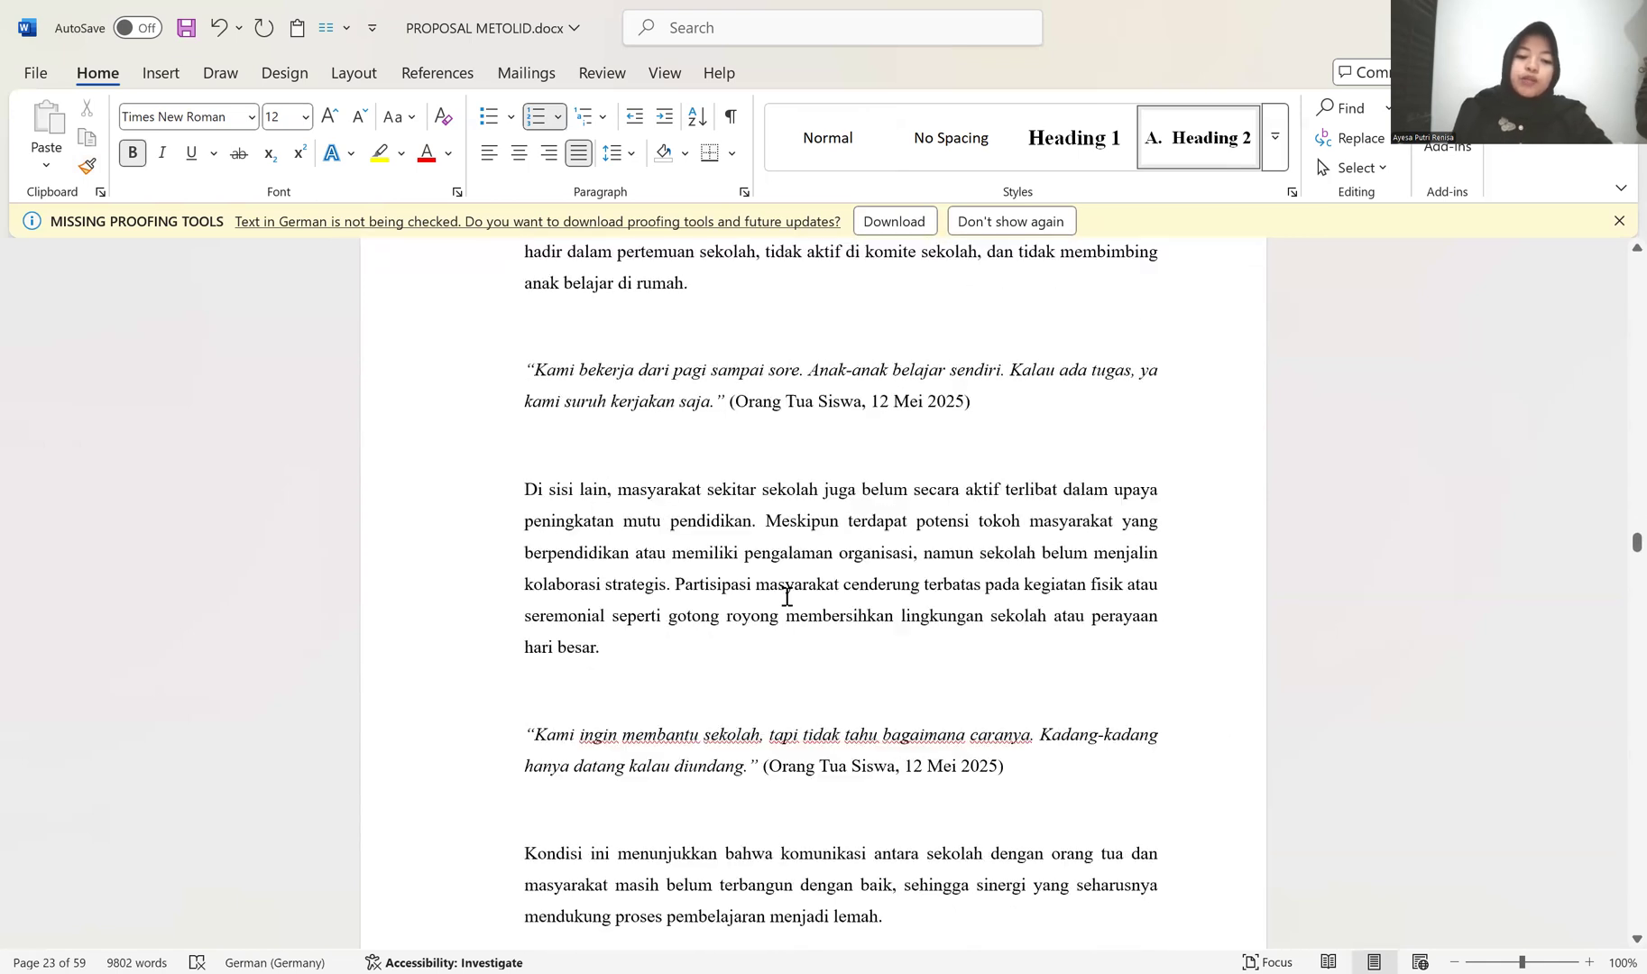
pyautogui.scroll(-9, 788, 602)
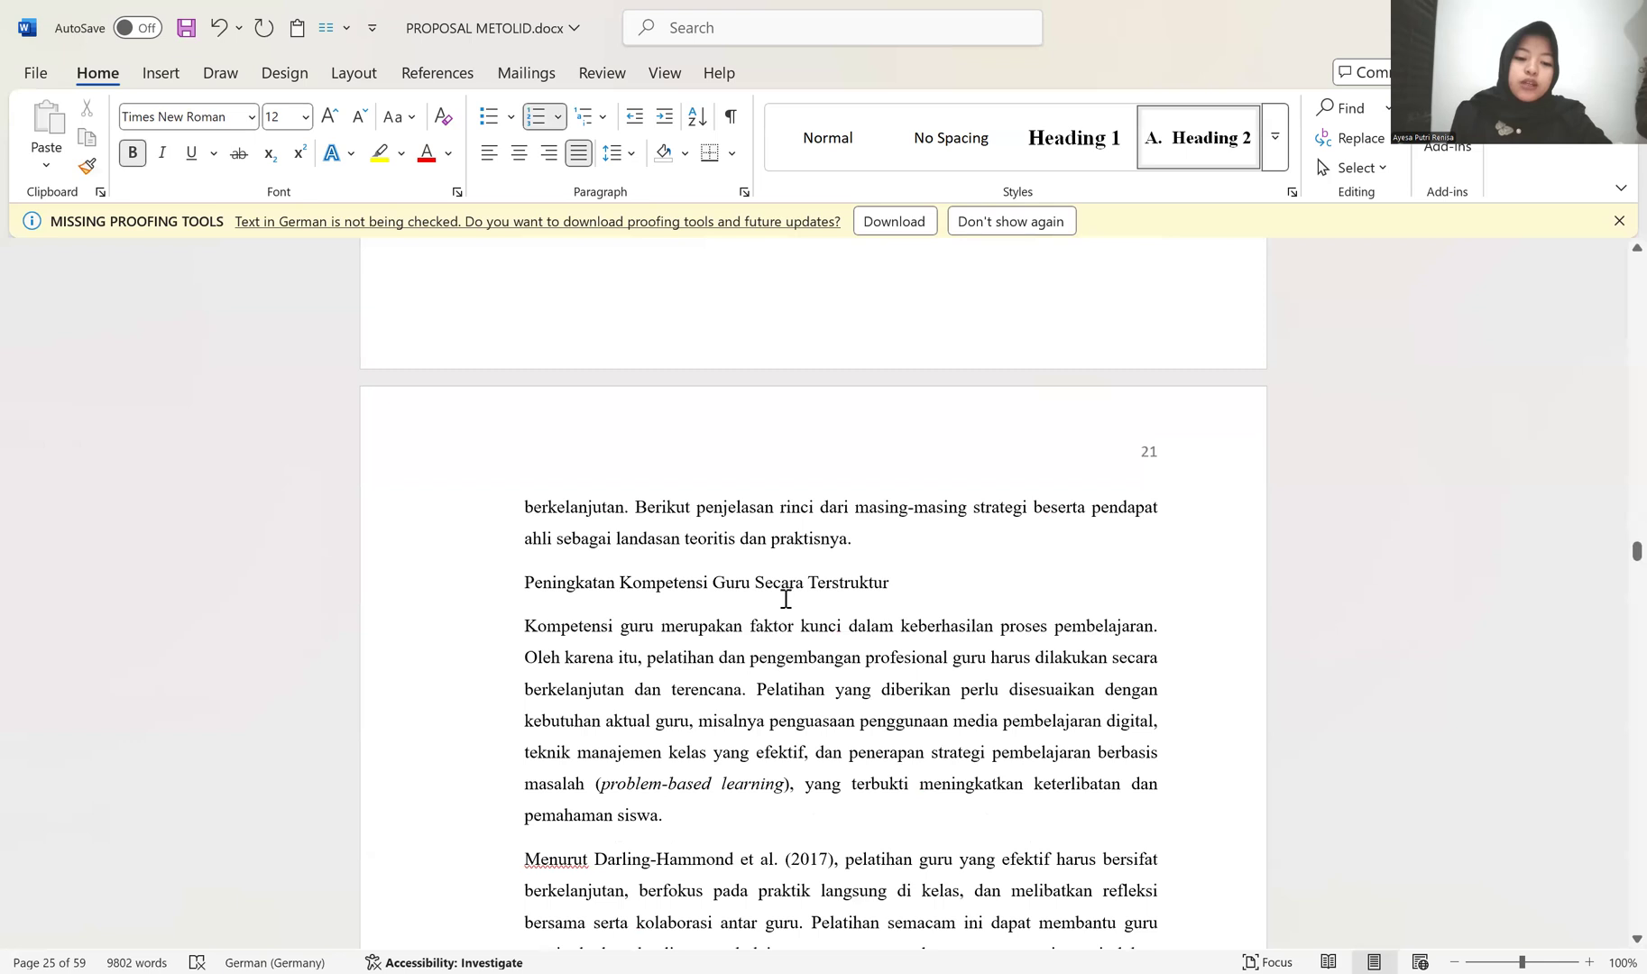
pyautogui.scroll(-15, 786, 598)
pyautogui.scroll(-20, 784, 588)
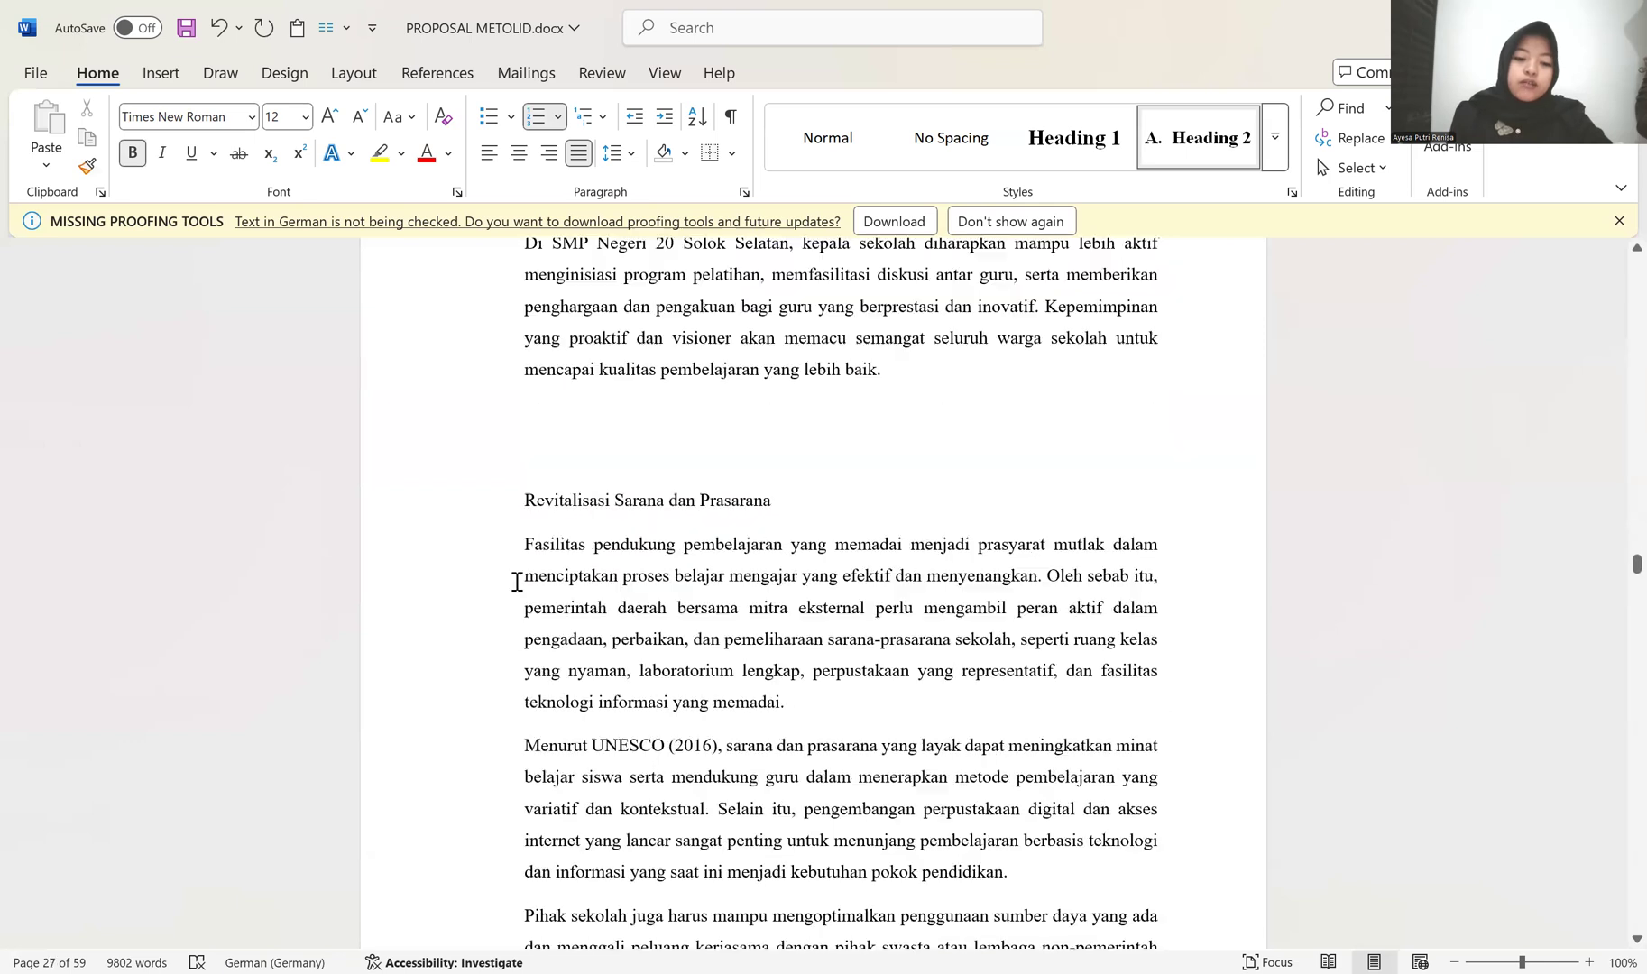
pyautogui.scroll(-17, 745, 537)
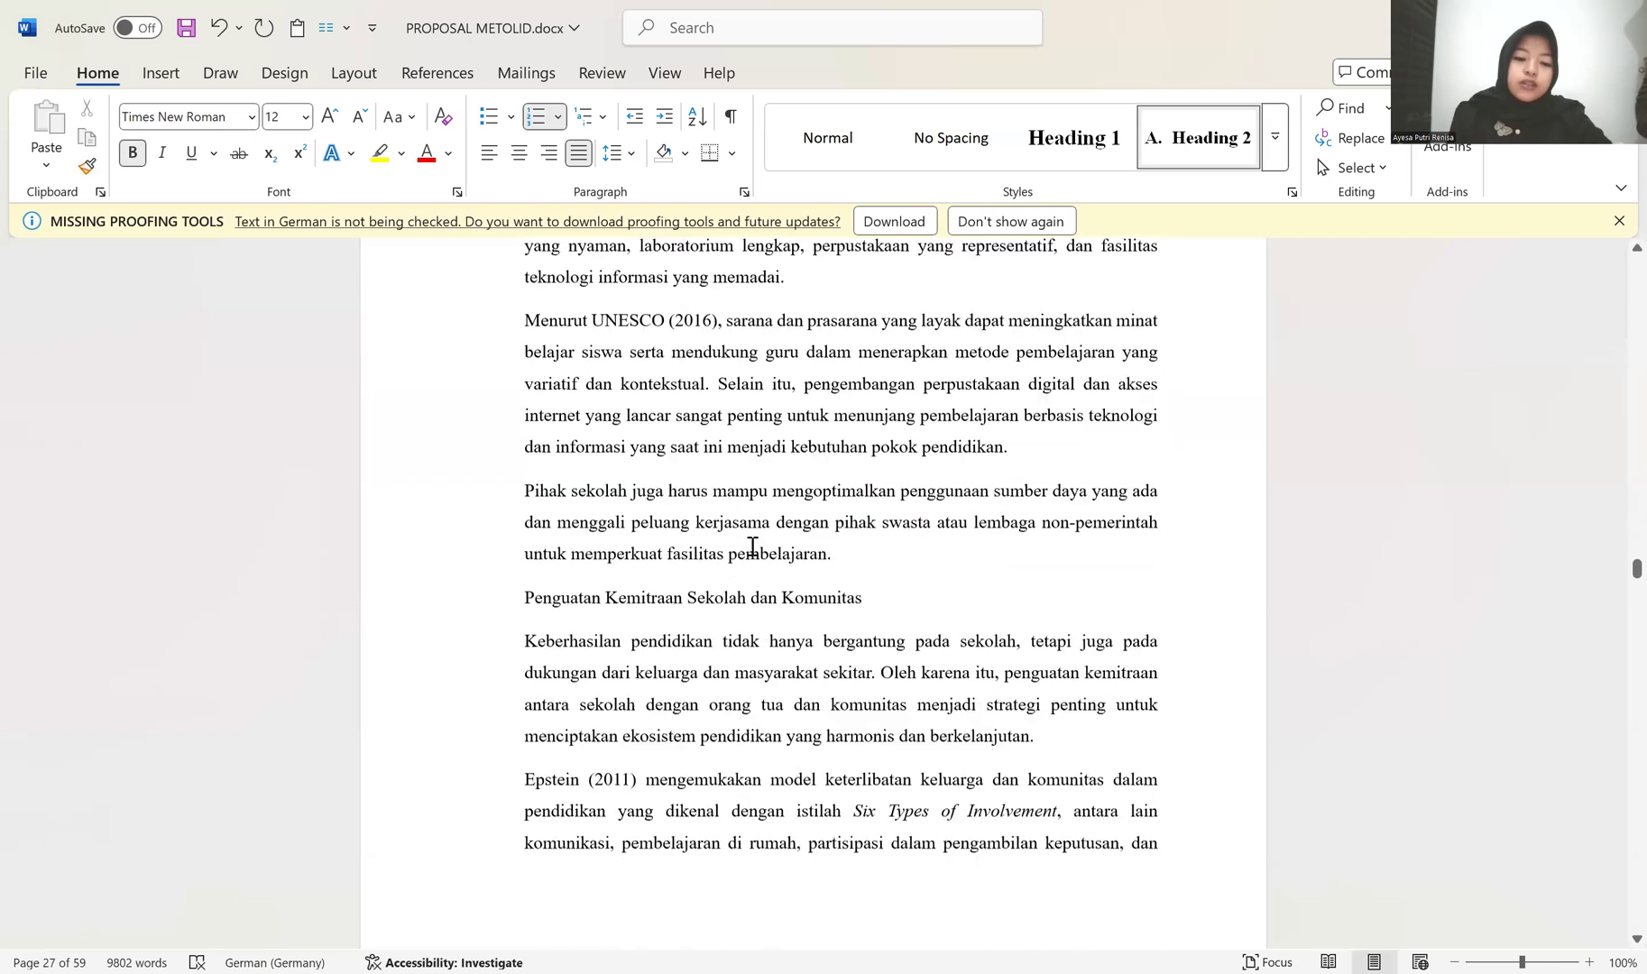
pyautogui.scroll(-20, 743, 542)
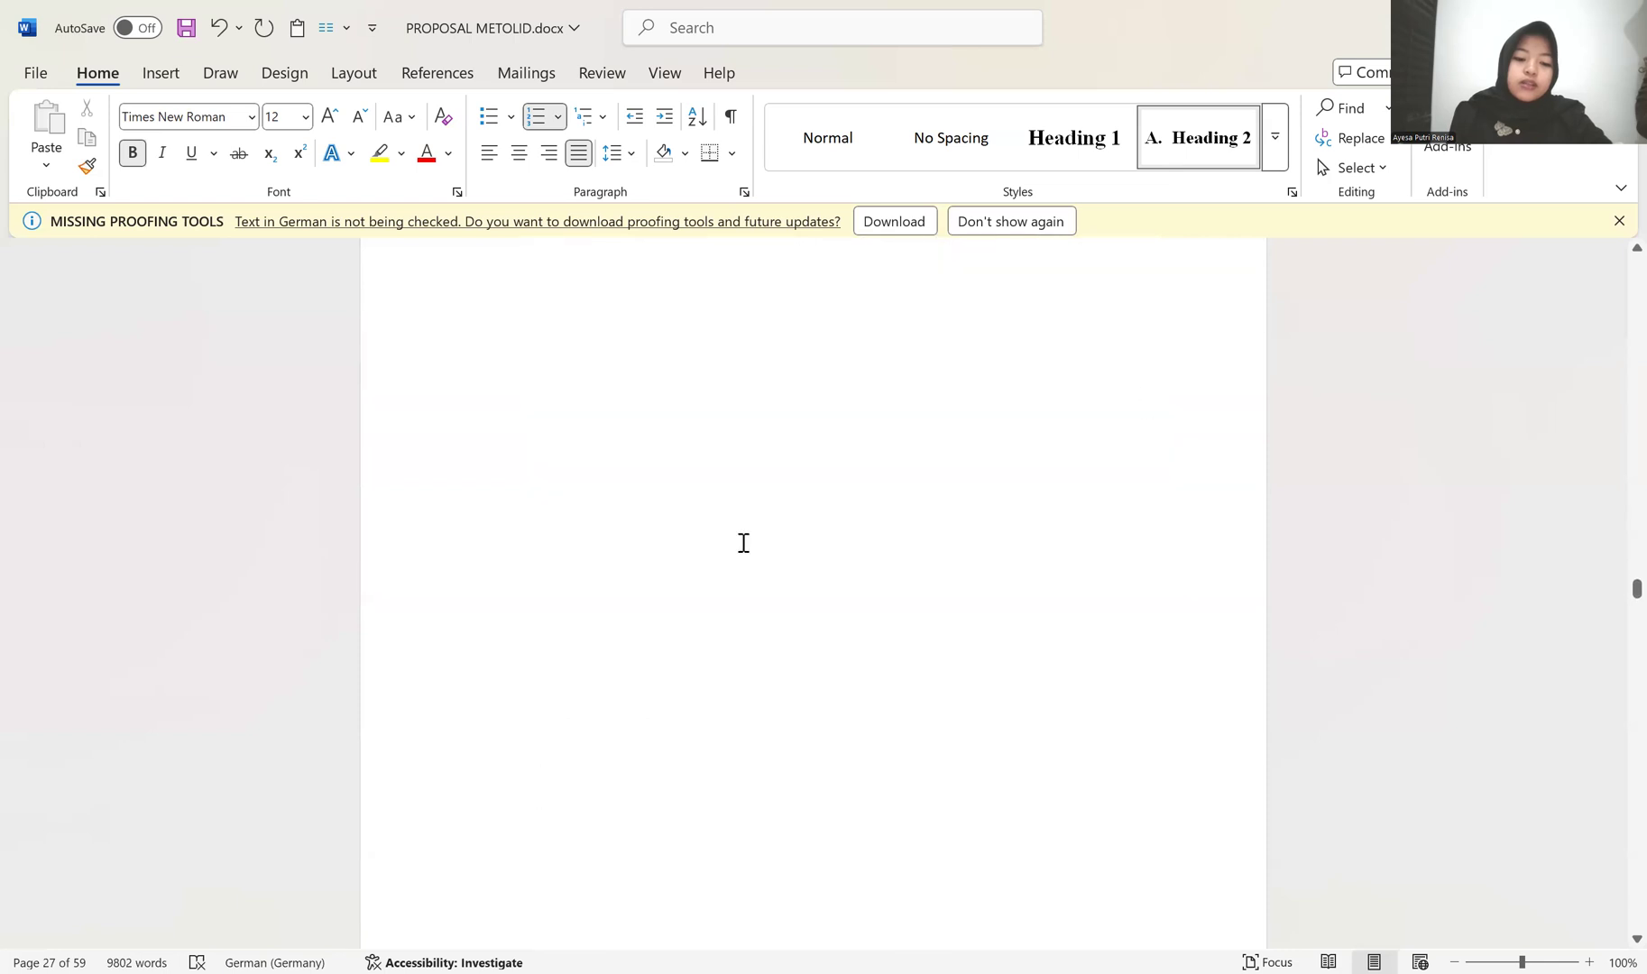
pyautogui.scroll(-4, 651, 537)
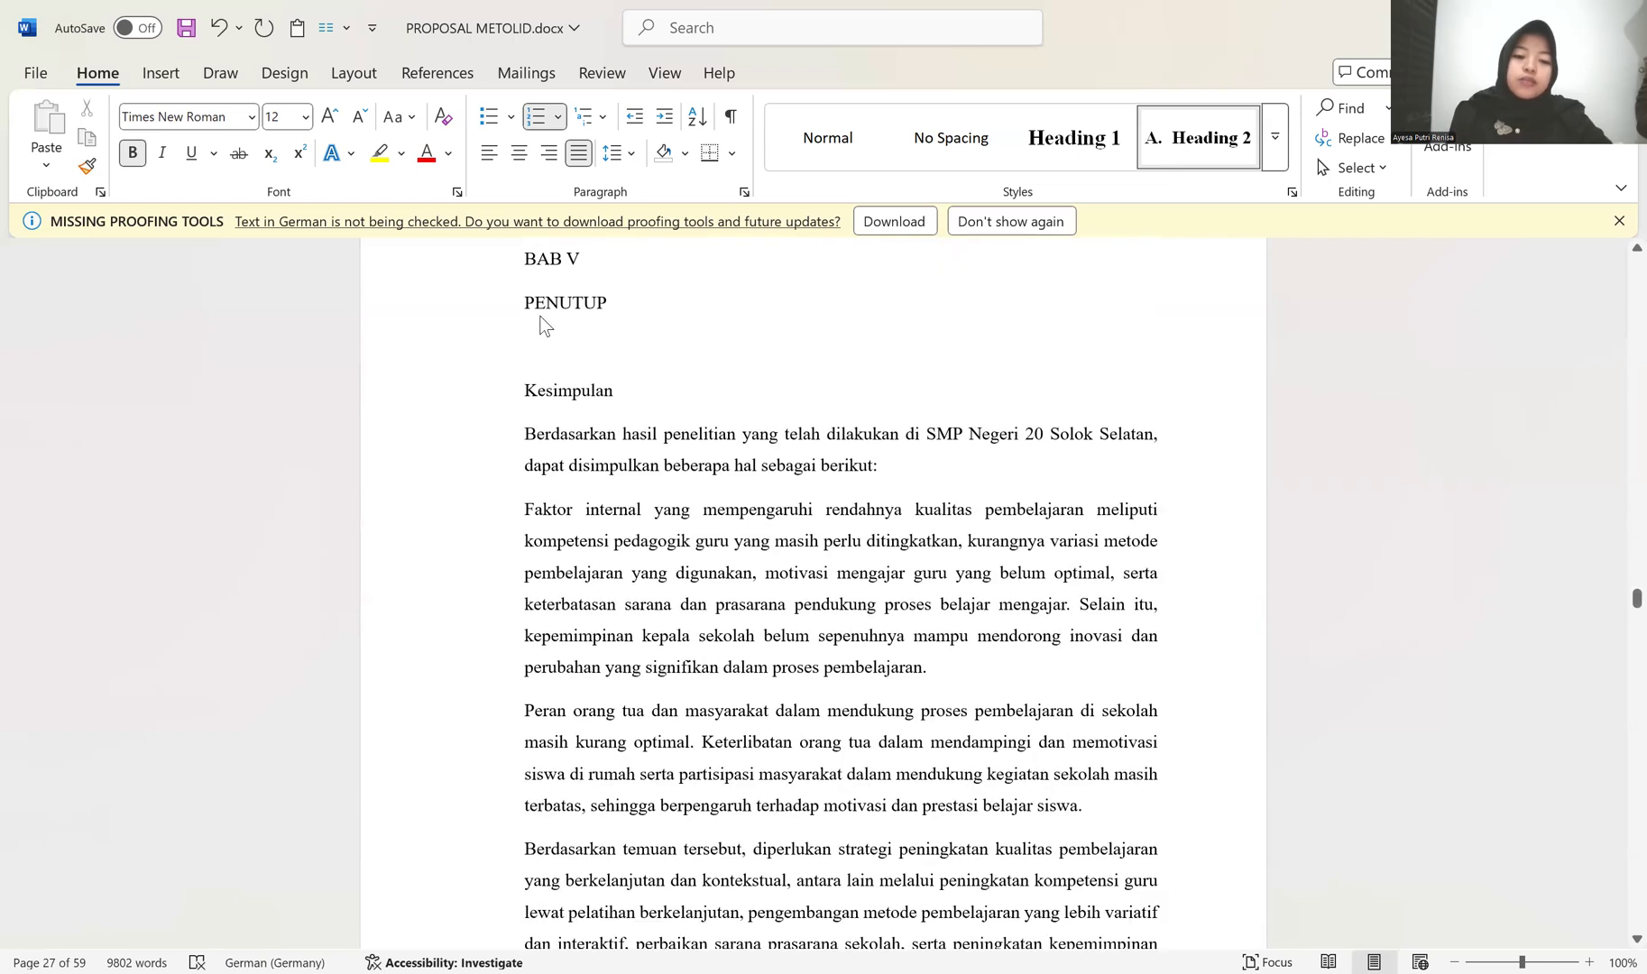
# Step: Apply the Heading 1 style to the "BAB V" and "PENUTUP" chapter title lines
pyautogui.click(560, 394)
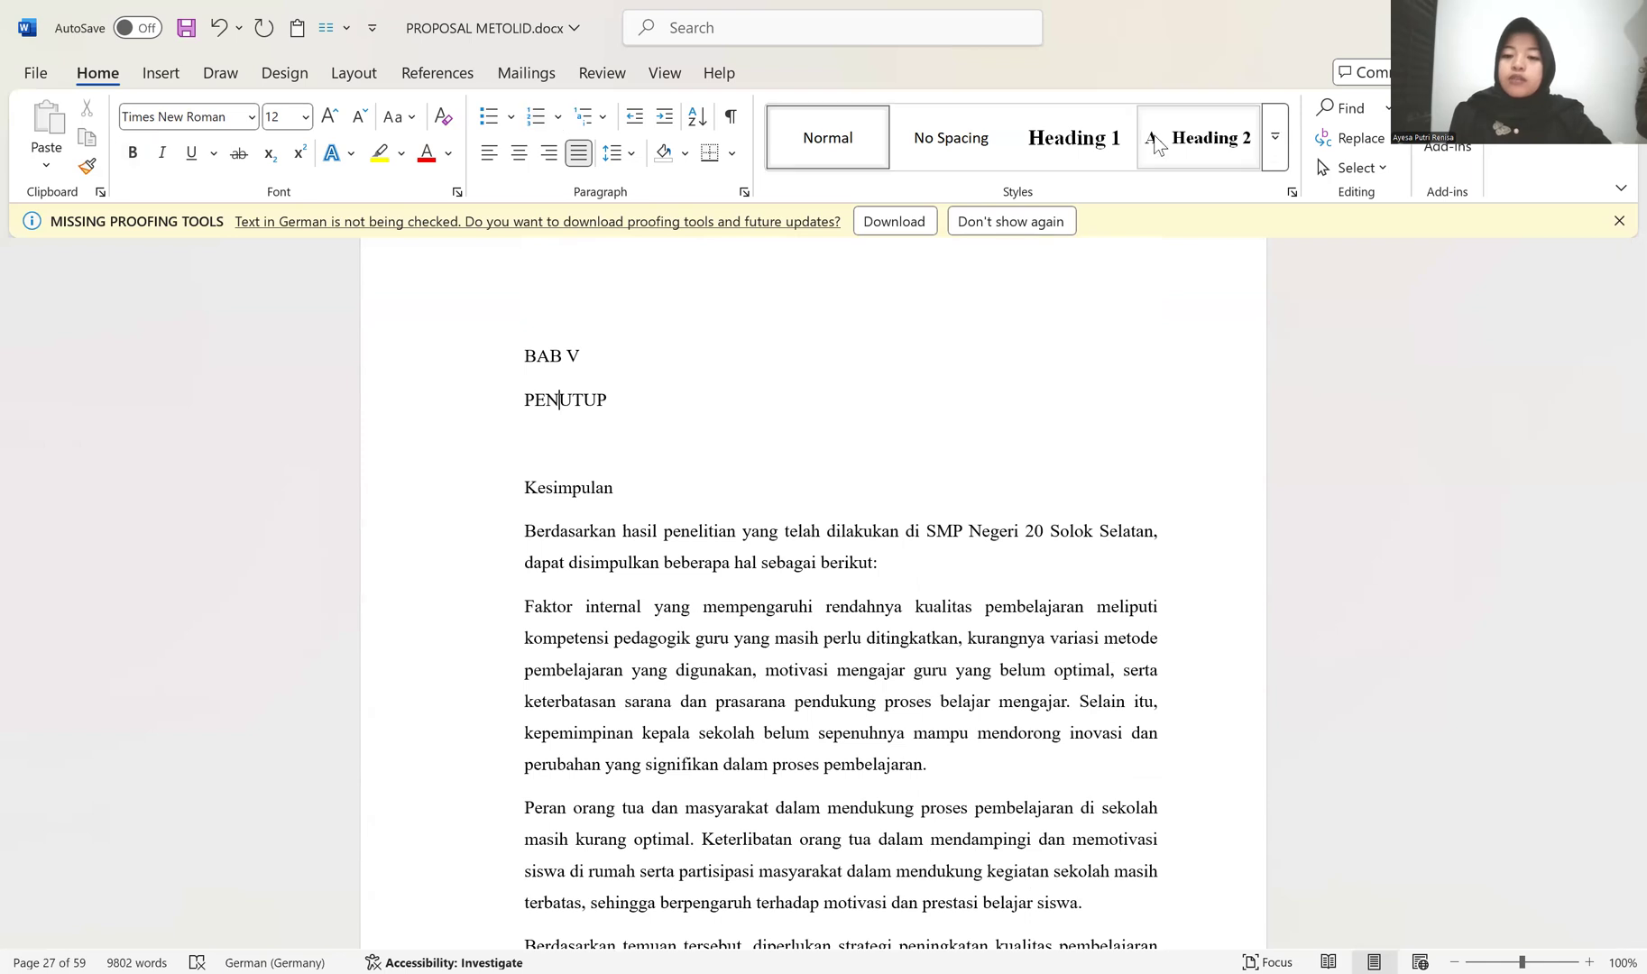
pyautogui.click(1043, 149)
pyautogui.click(637, 367)
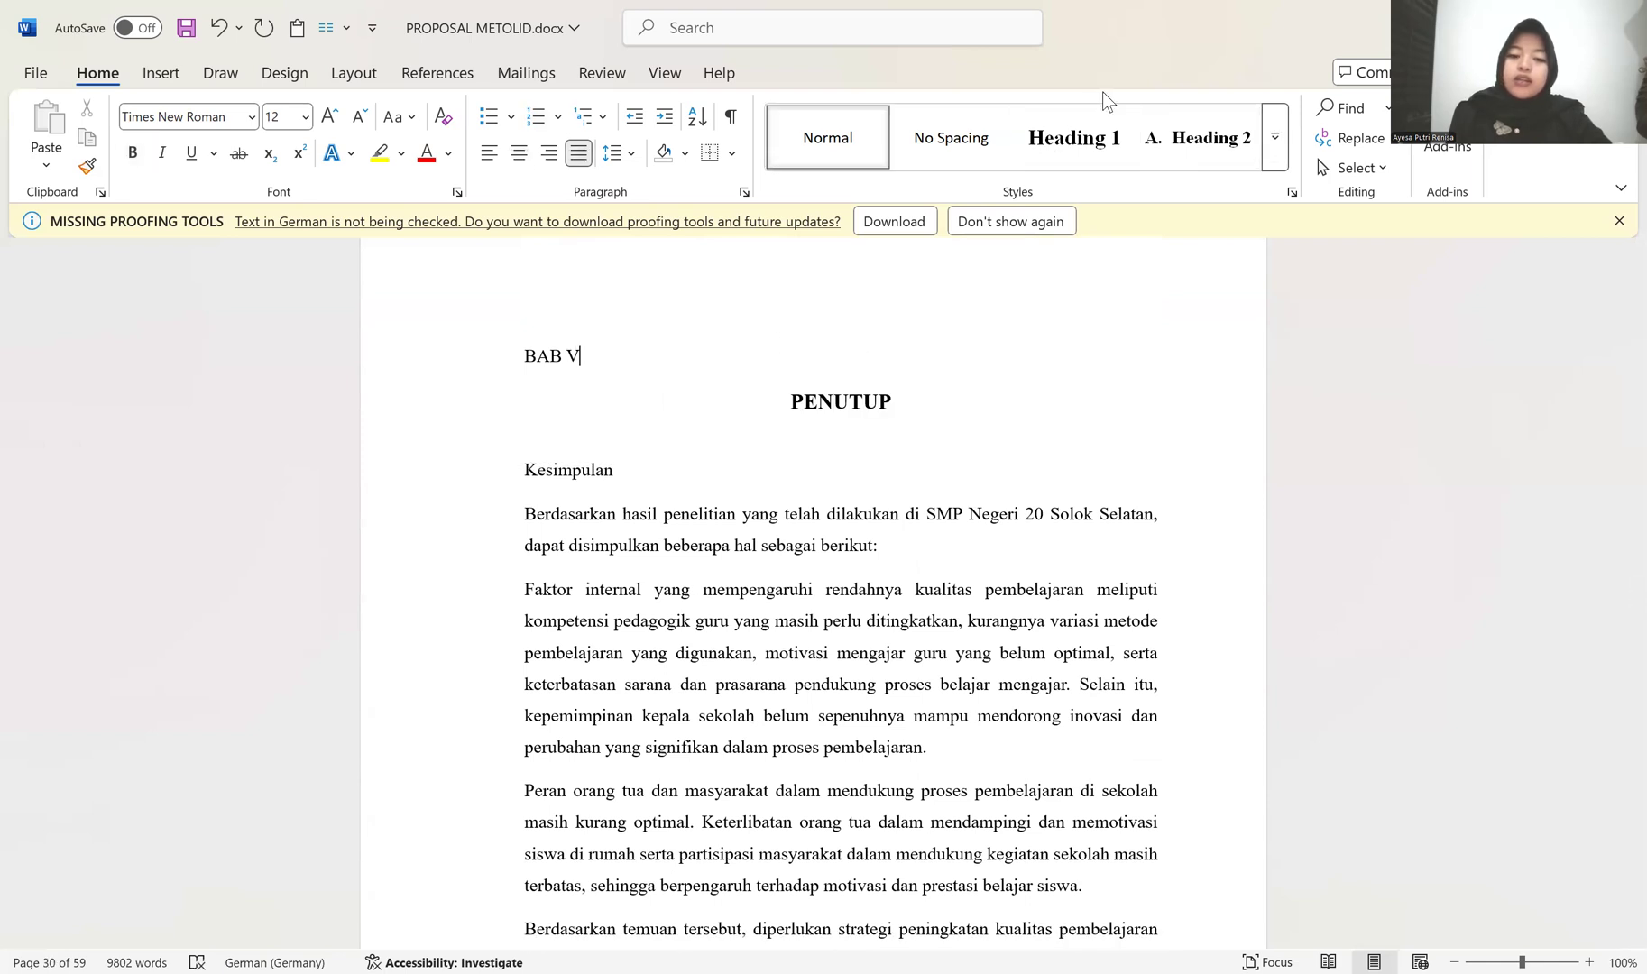
pyautogui.click(1082, 145)
# Step: Apply the Heading 2 style to "Kesimpulan" and restart its lettering at A
pyautogui.click(592, 457)
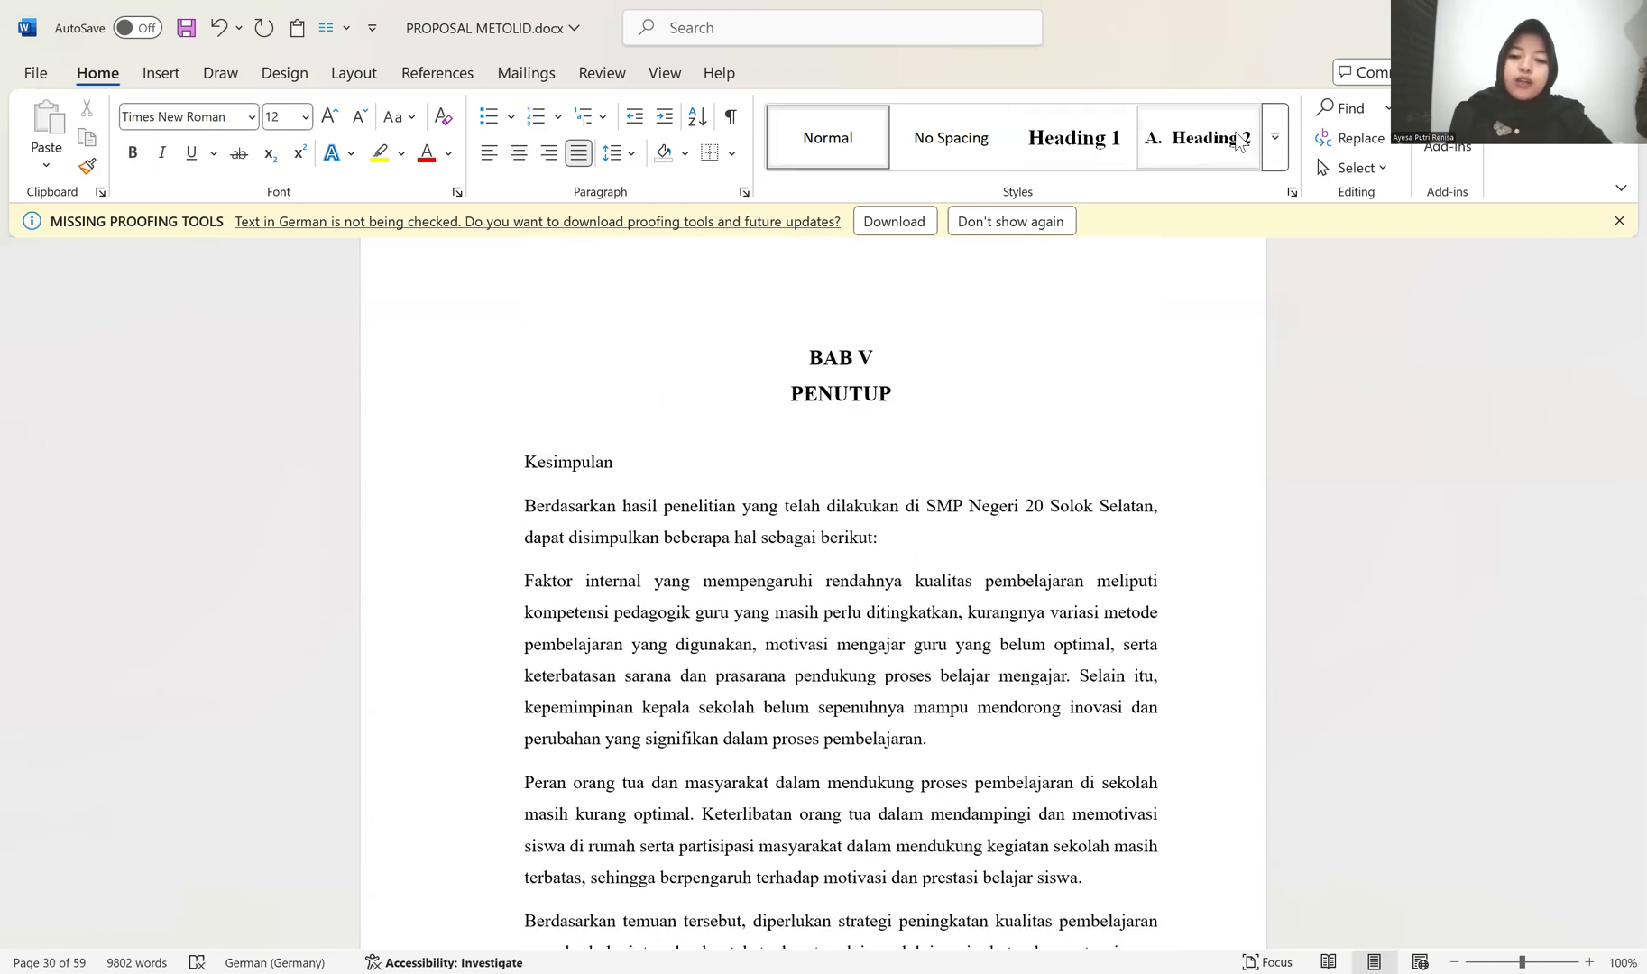
pyautogui.click(1199, 137)
pyautogui.scroll(-1, 715, 474)
pyautogui.click(540, 404)
pyautogui.rightClick(555, 389)
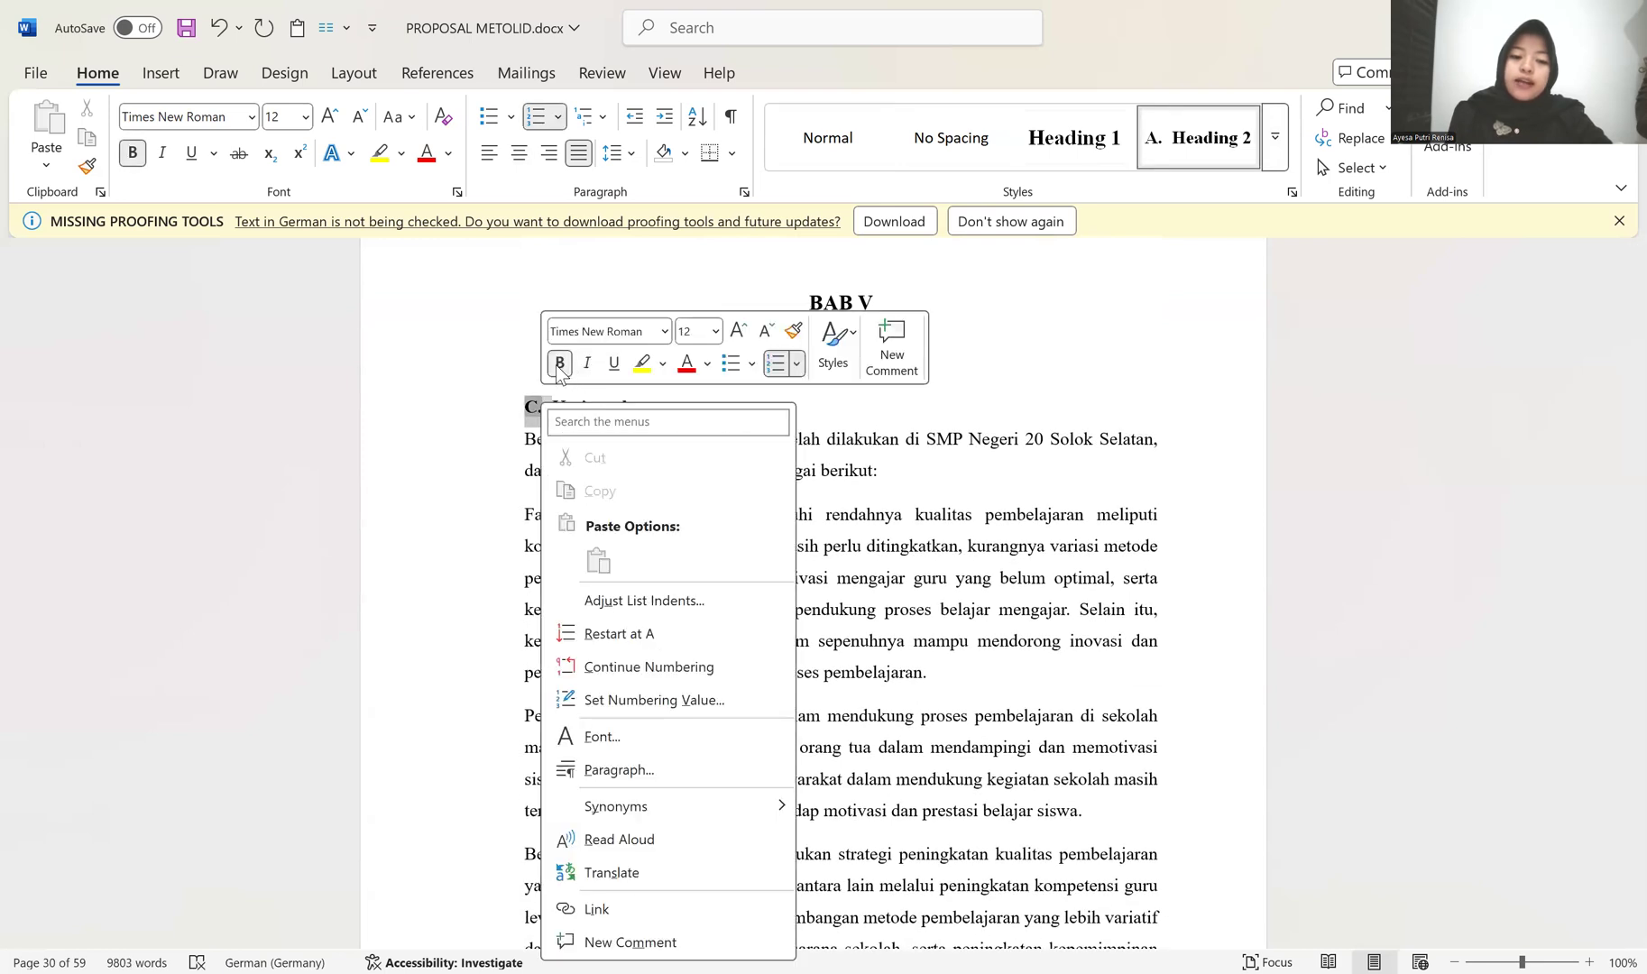
pyautogui.click(628, 634)
pyautogui.scroll(-3, 749, 532)
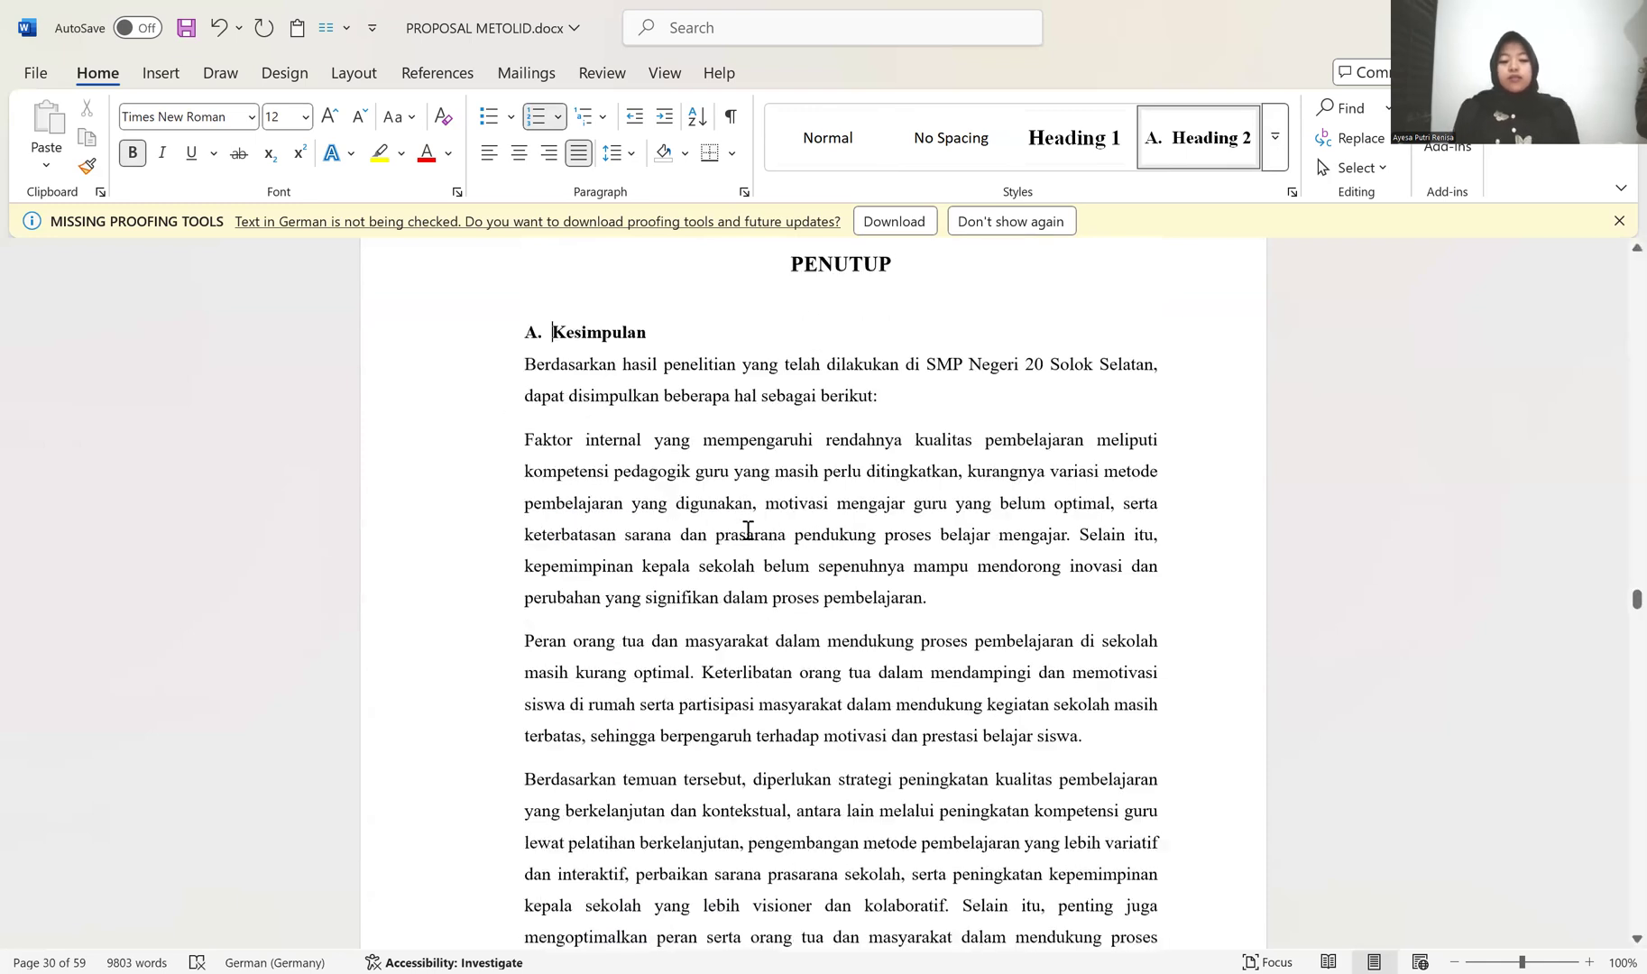
# Step: Remove the space after the first paragraph under Kesimpulan and indent it, with its first line indented one level further
pyautogui.scroll(2, 515, 379)
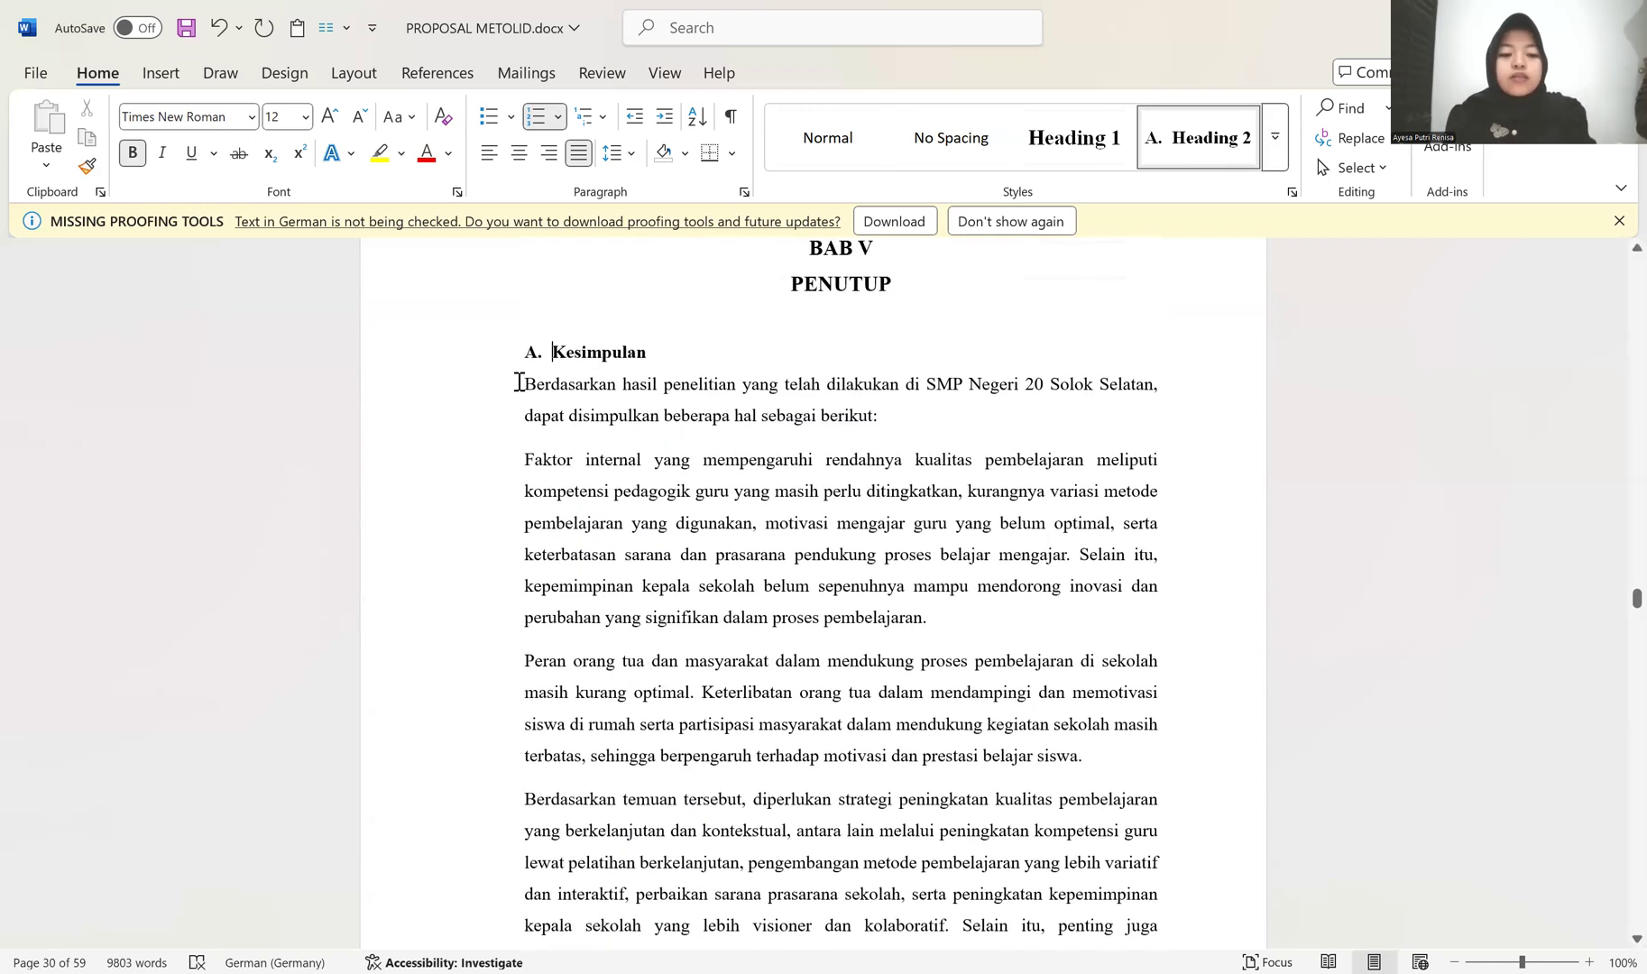
pyautogui.click(527, 384)
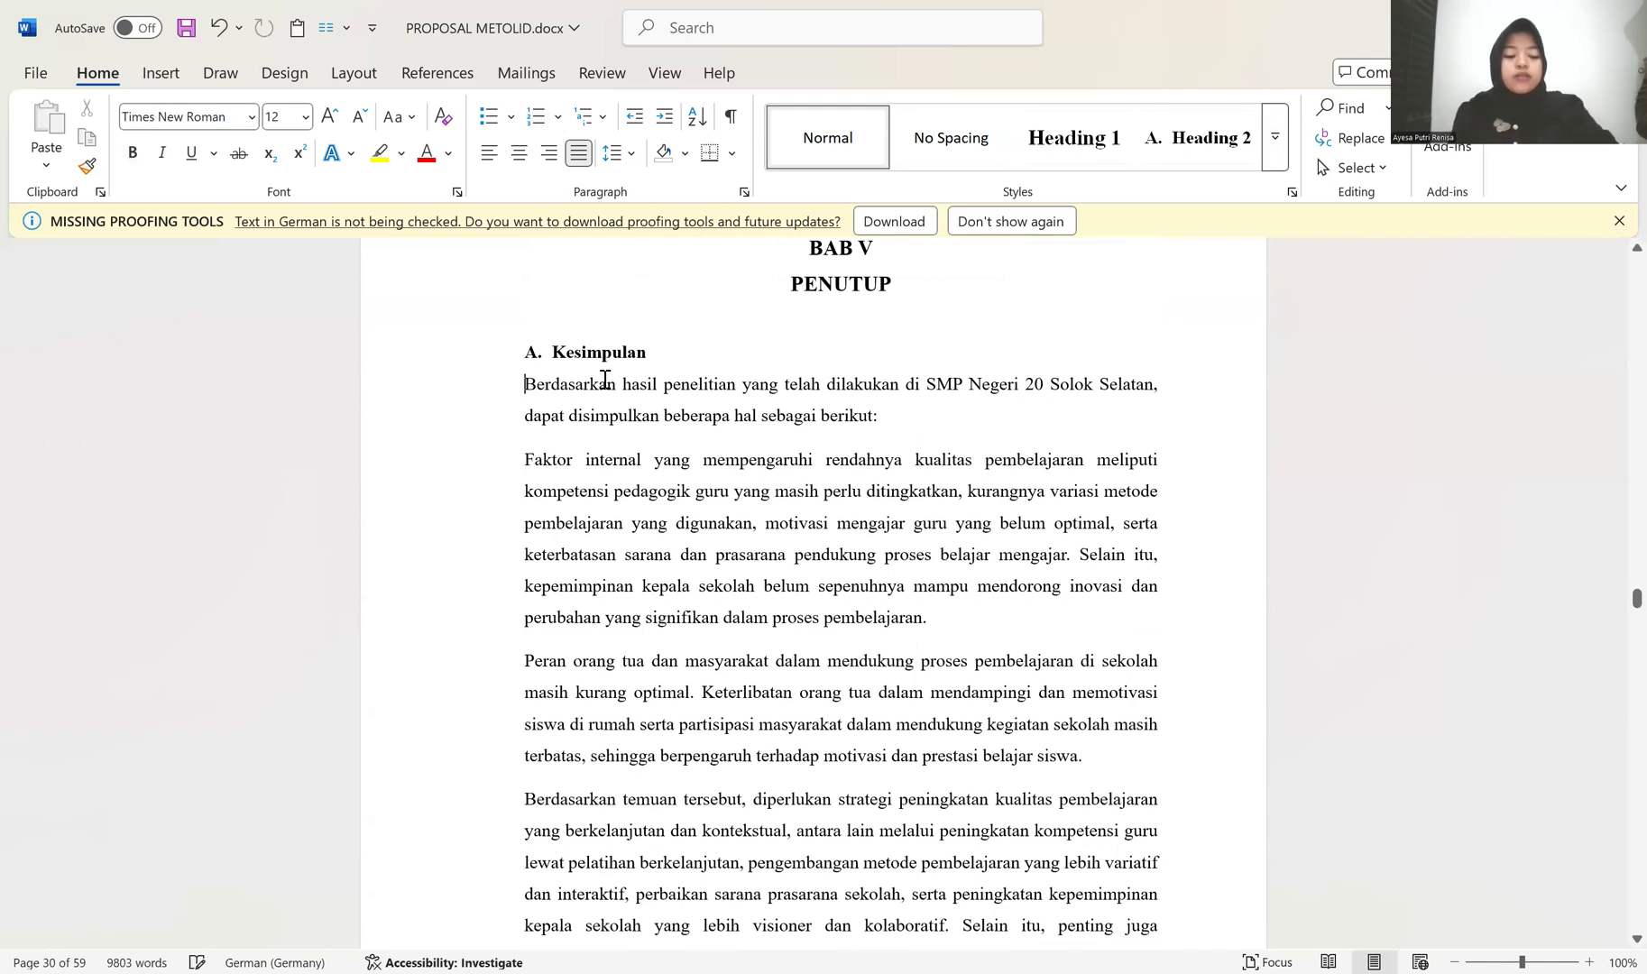
pyautogui.click(602, 157)
pyautogui.click(632, 439)
pyautogui.press('Tab')
pyautogui.press('Tab')
pyautogui.press('Tab')
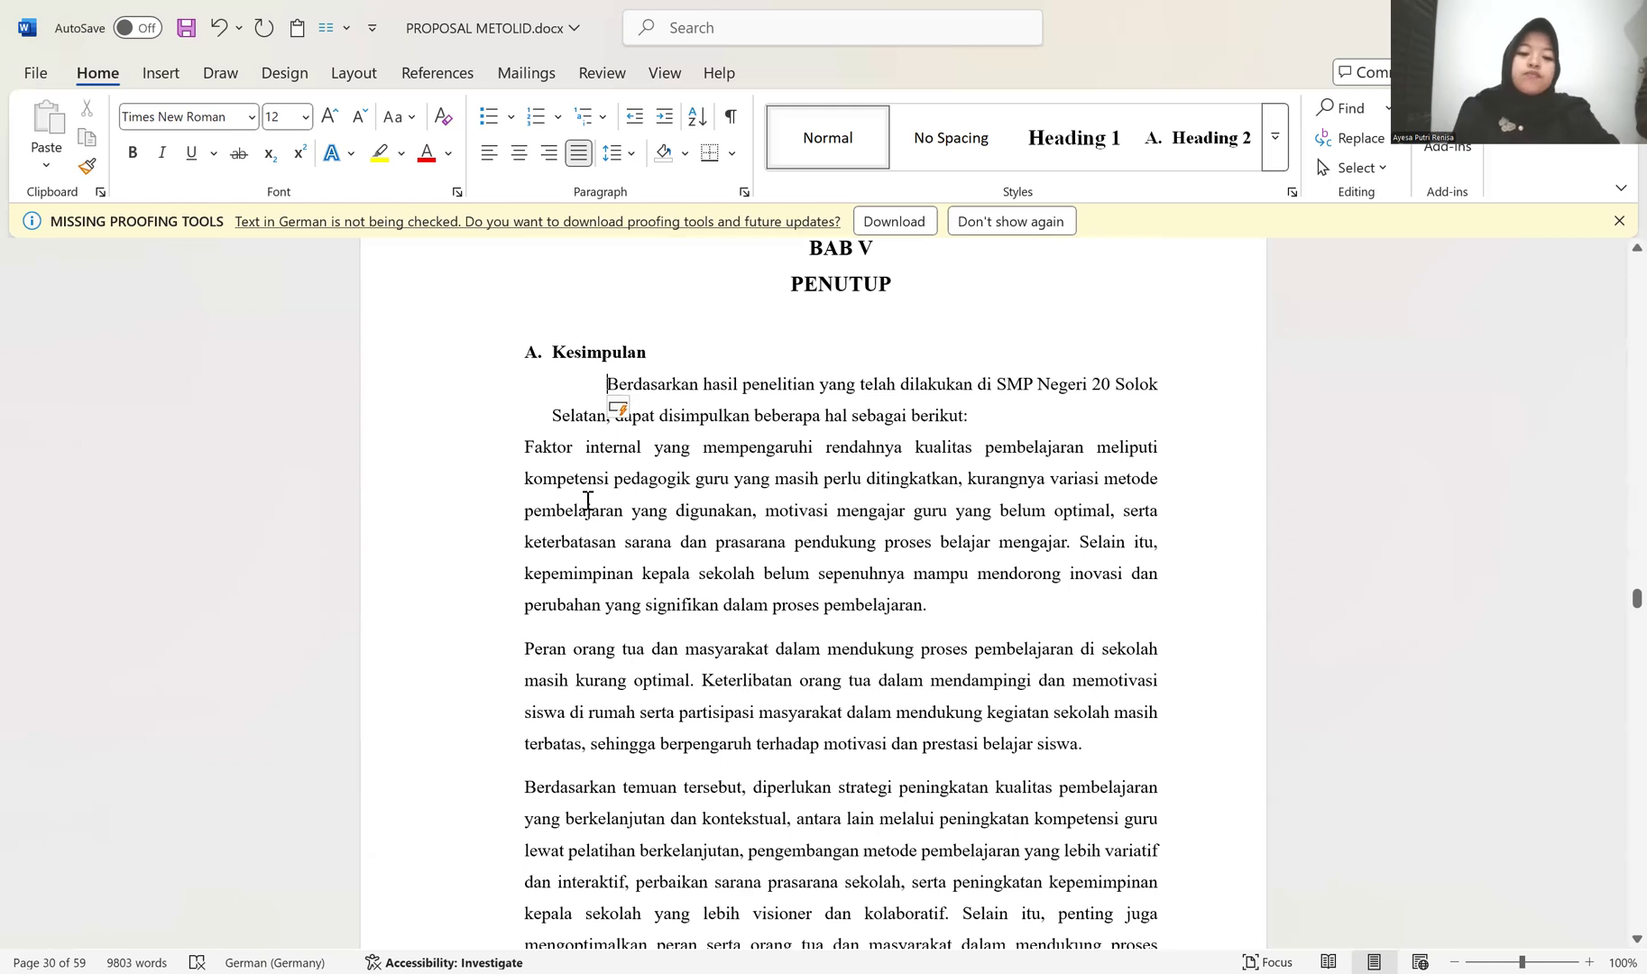
pyautogui.press('BackSpace')
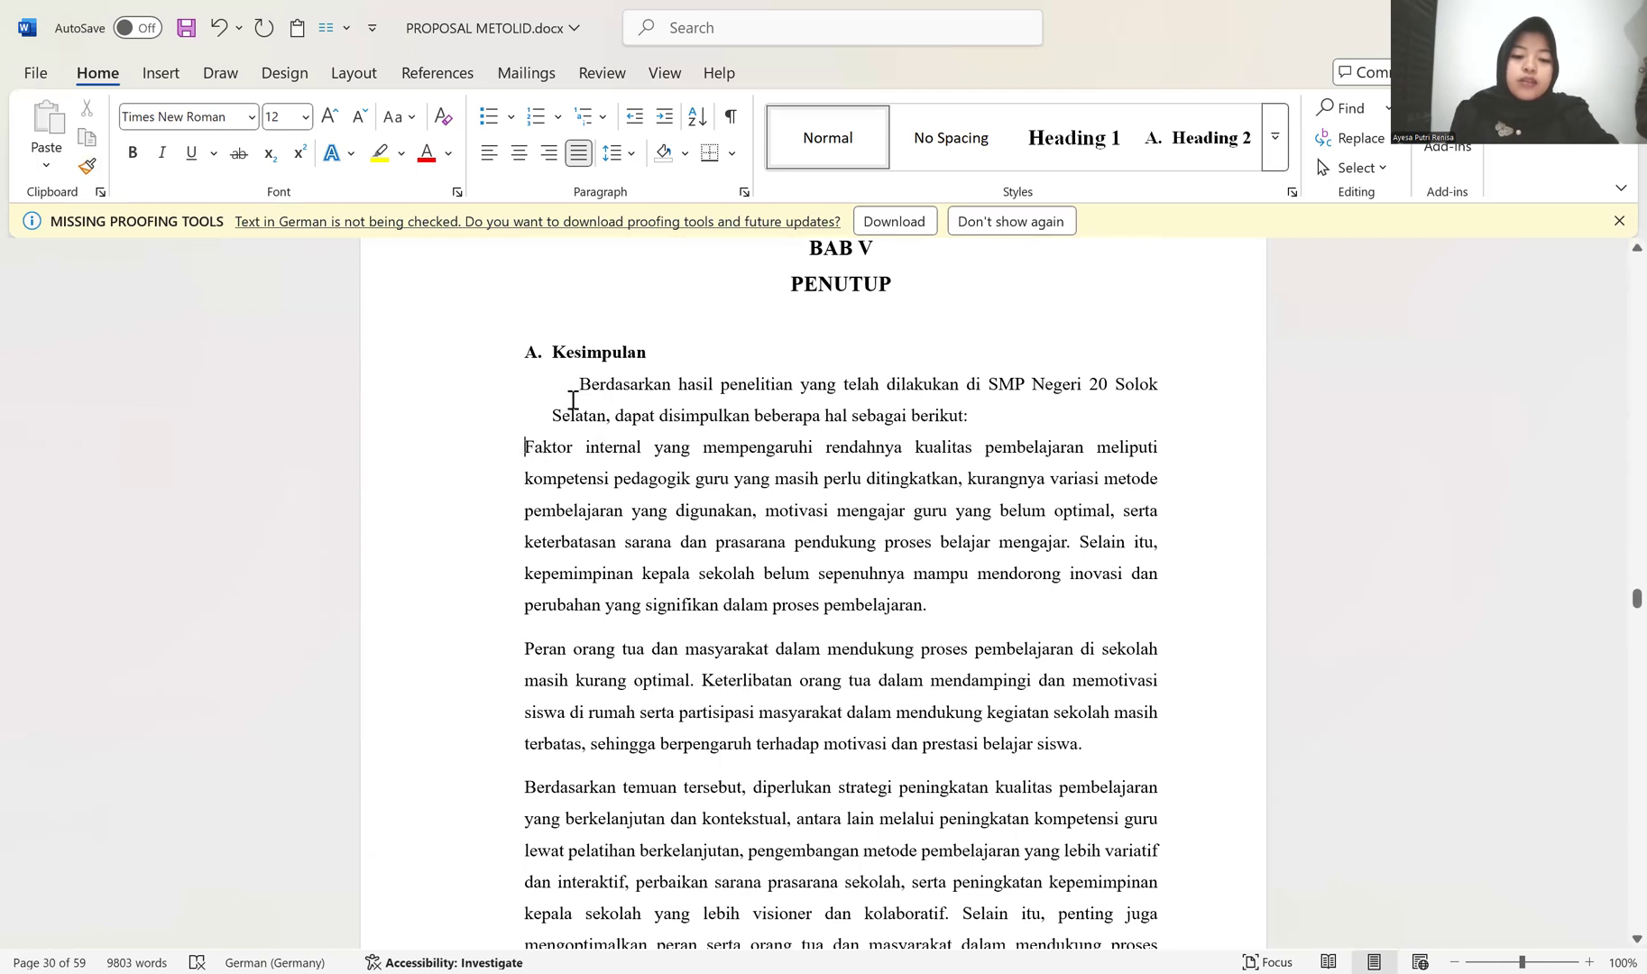
# Step: Copy the first Kesimpulan paragraph's formatting to the three paragraphs from "Faktor internal" to "Berdasarkan temuan tersebut"
pyautogui.click(96, 166)
pyautogui.moveTo(494, 451)
pyautogui.mouseDown()
pyautogui.moveTo(505, 955)
pyautogui.moveTo(599, 794)
pyautogui.moveTo(581, 726)
pyautogui.mouseUp()
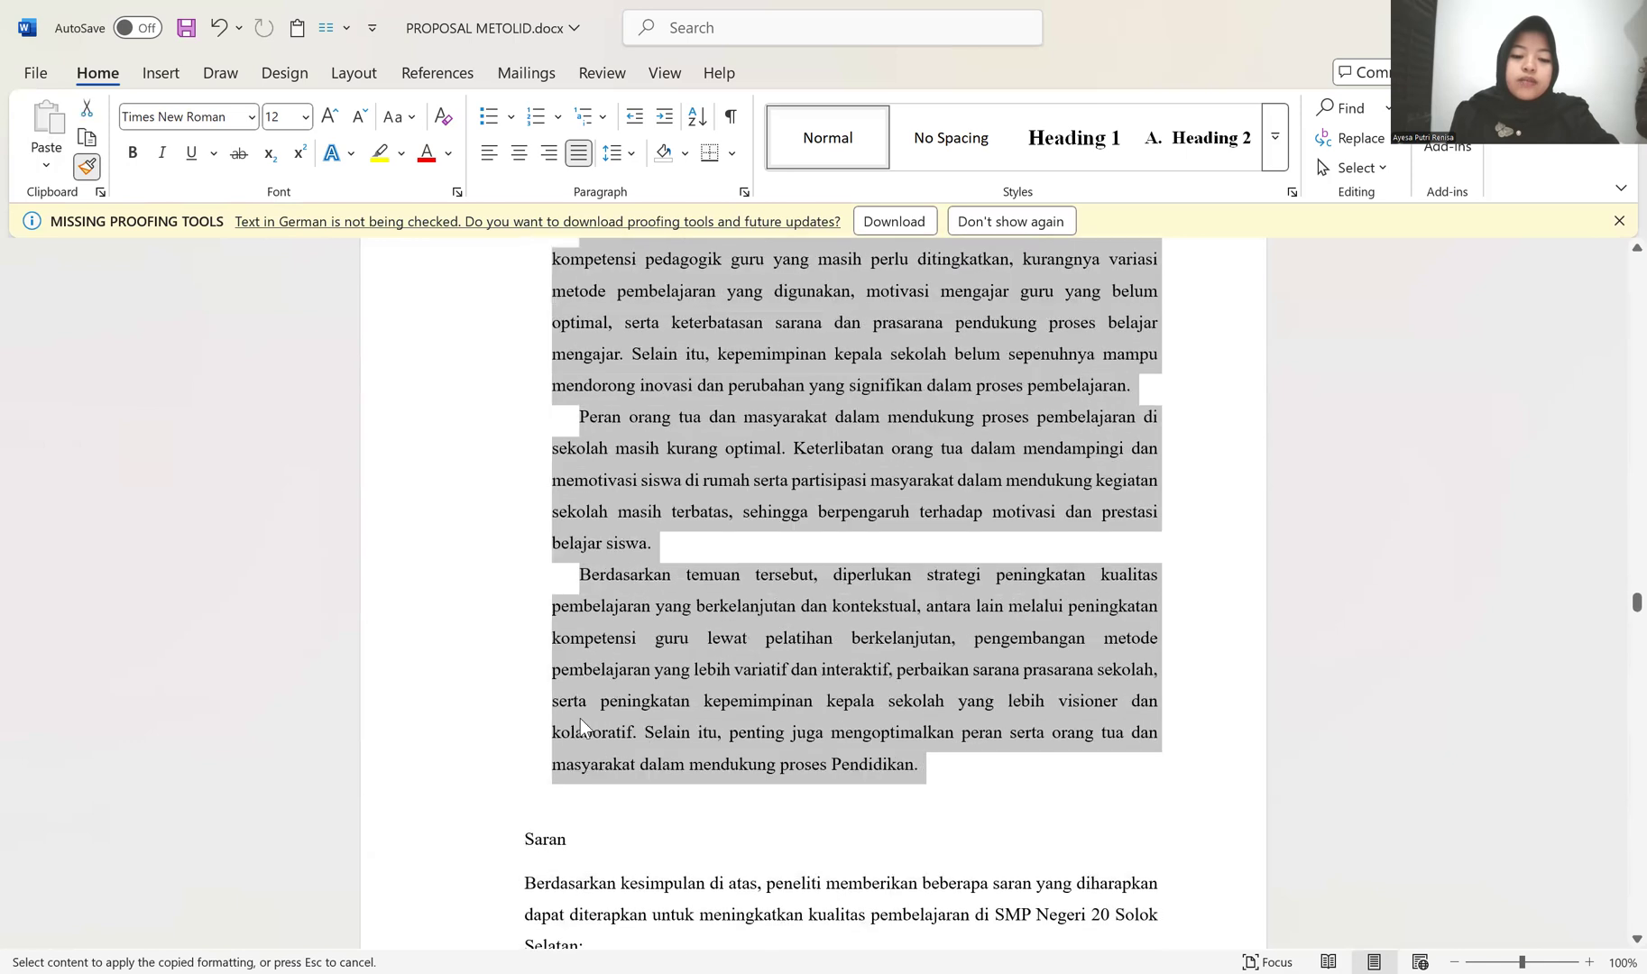
pyautogui.scroll(-2, 541, 667)
pyautogui.click(1188, 140)
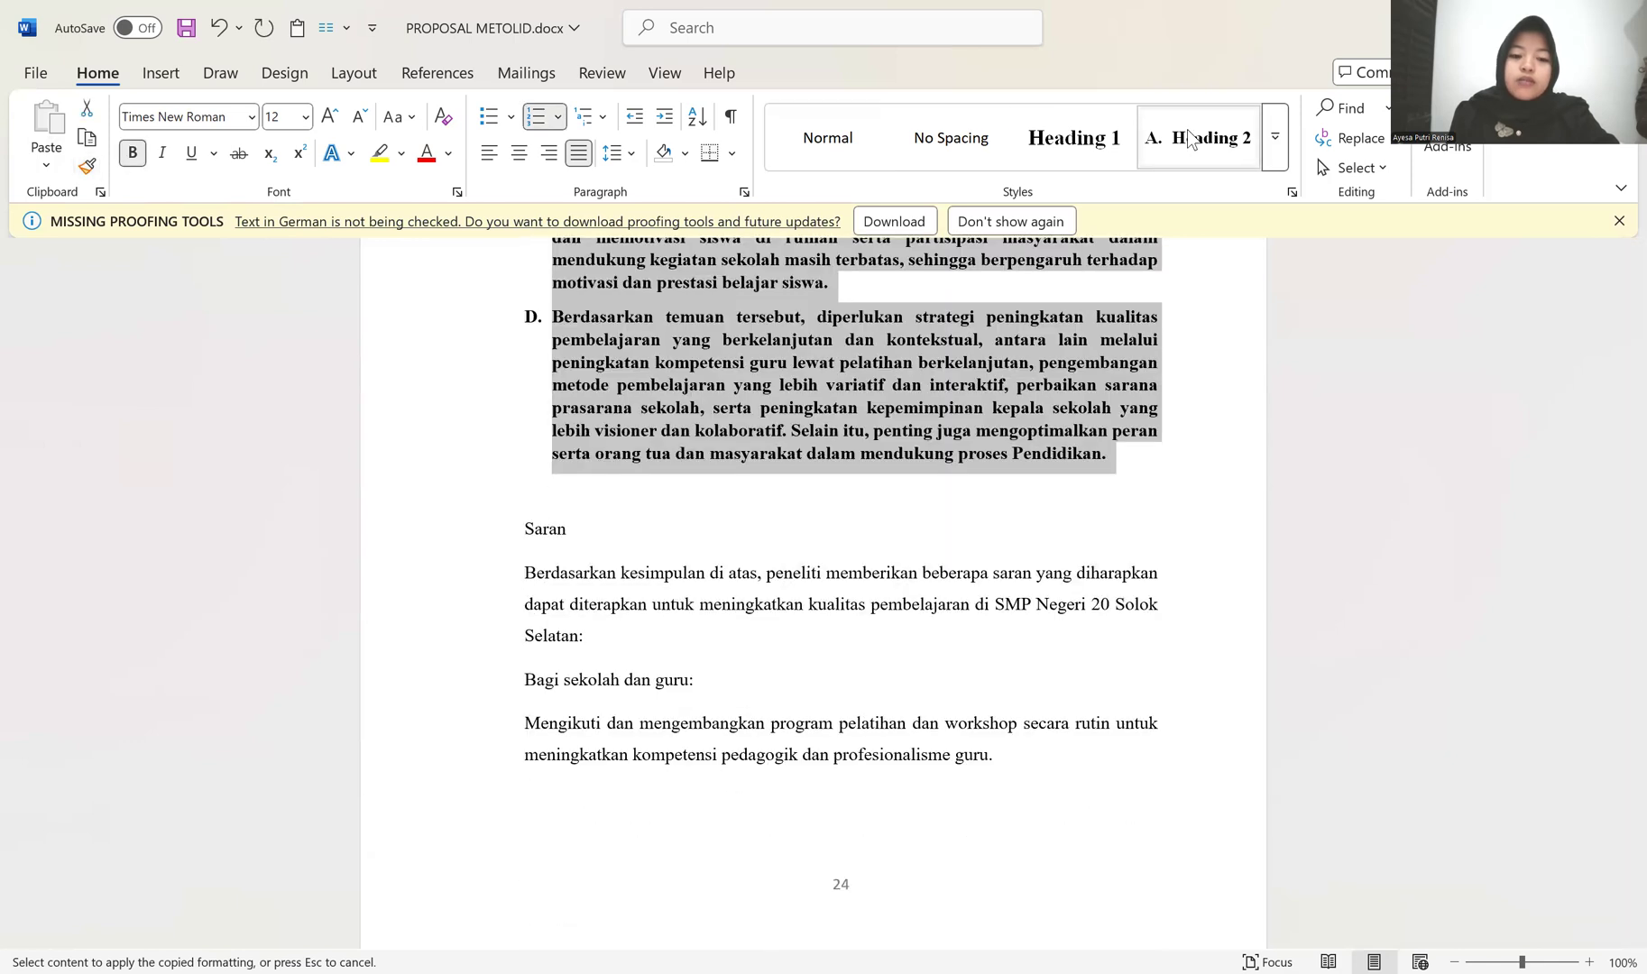
pyautogui.click(690, 530)
pyautogui.hotkey('ctrl', 'z')
# Step: Apply the Heading 2 style to "Saran" and delete the blank line above it
pyautogui.click(544, 619)
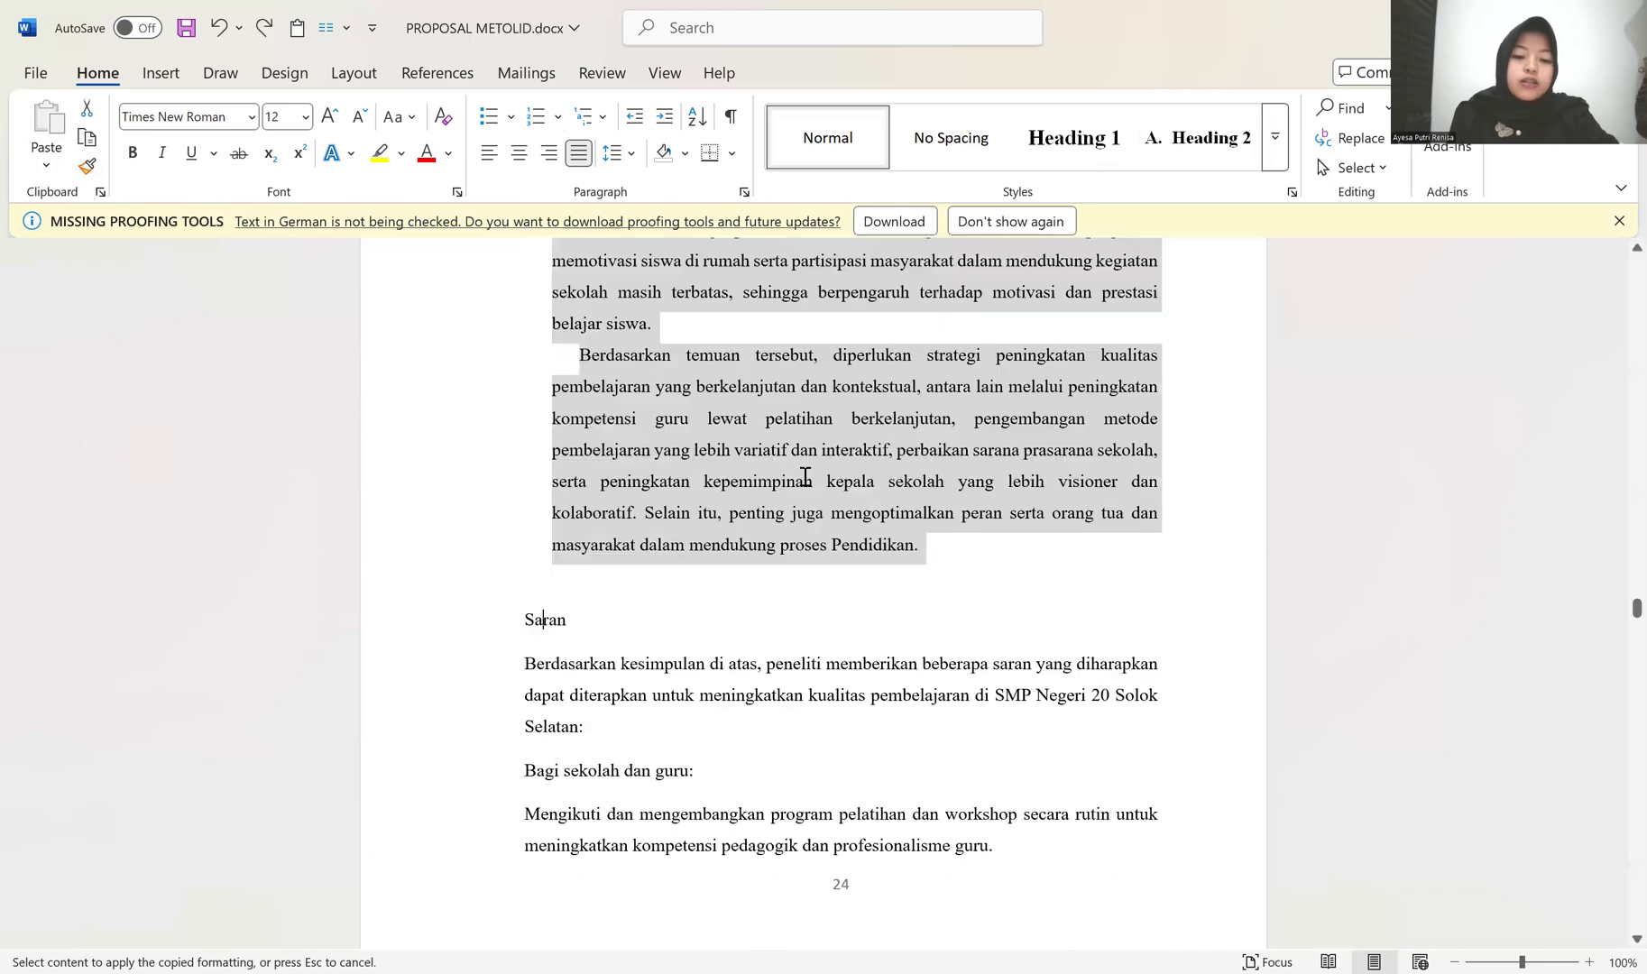
pyautogui.click(1197, 147)
pyautogui.scroll(-1, 596, 530)
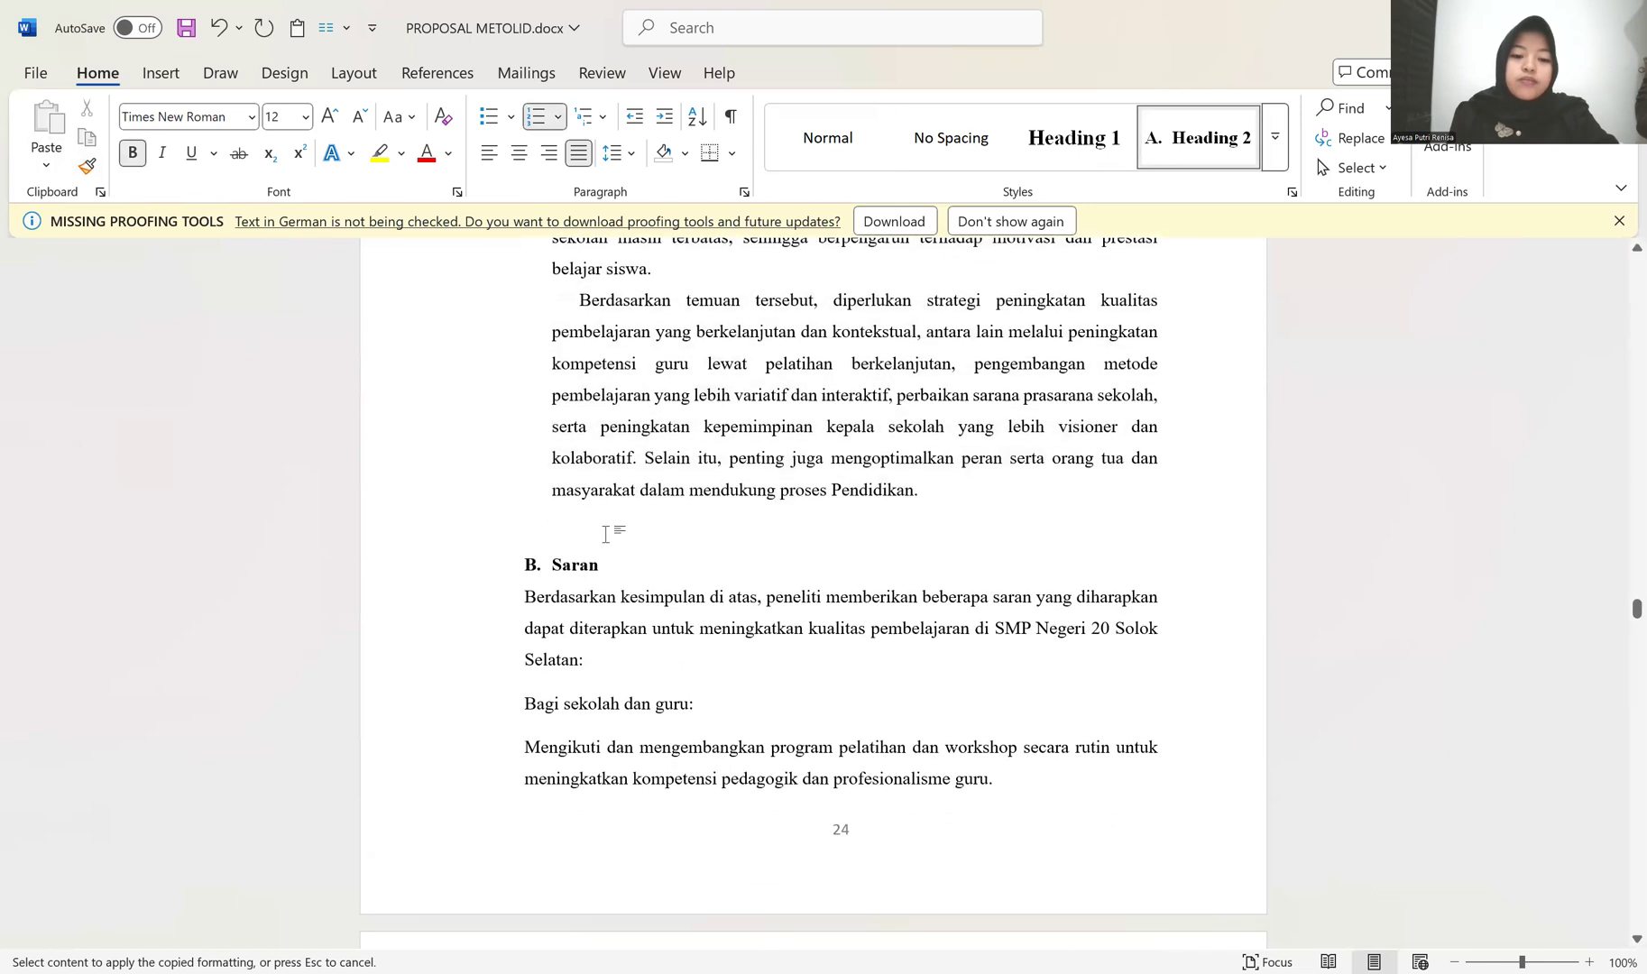
pyautogui.click(678, 511)
pyautogui.press('BackSpace')
# Step: Copy the indented Kesimpulan paragraph formatting to the Saran text, from "Berdasarkan kesimpulan di atas" onto the following page
pyautogui.scroll(-2, 415, 454)
pyautogui.scroll(5, 536, 379)
pyautogui.scroll(7, 533, 372)
pyautogui.scroll(-10, 539, 424)
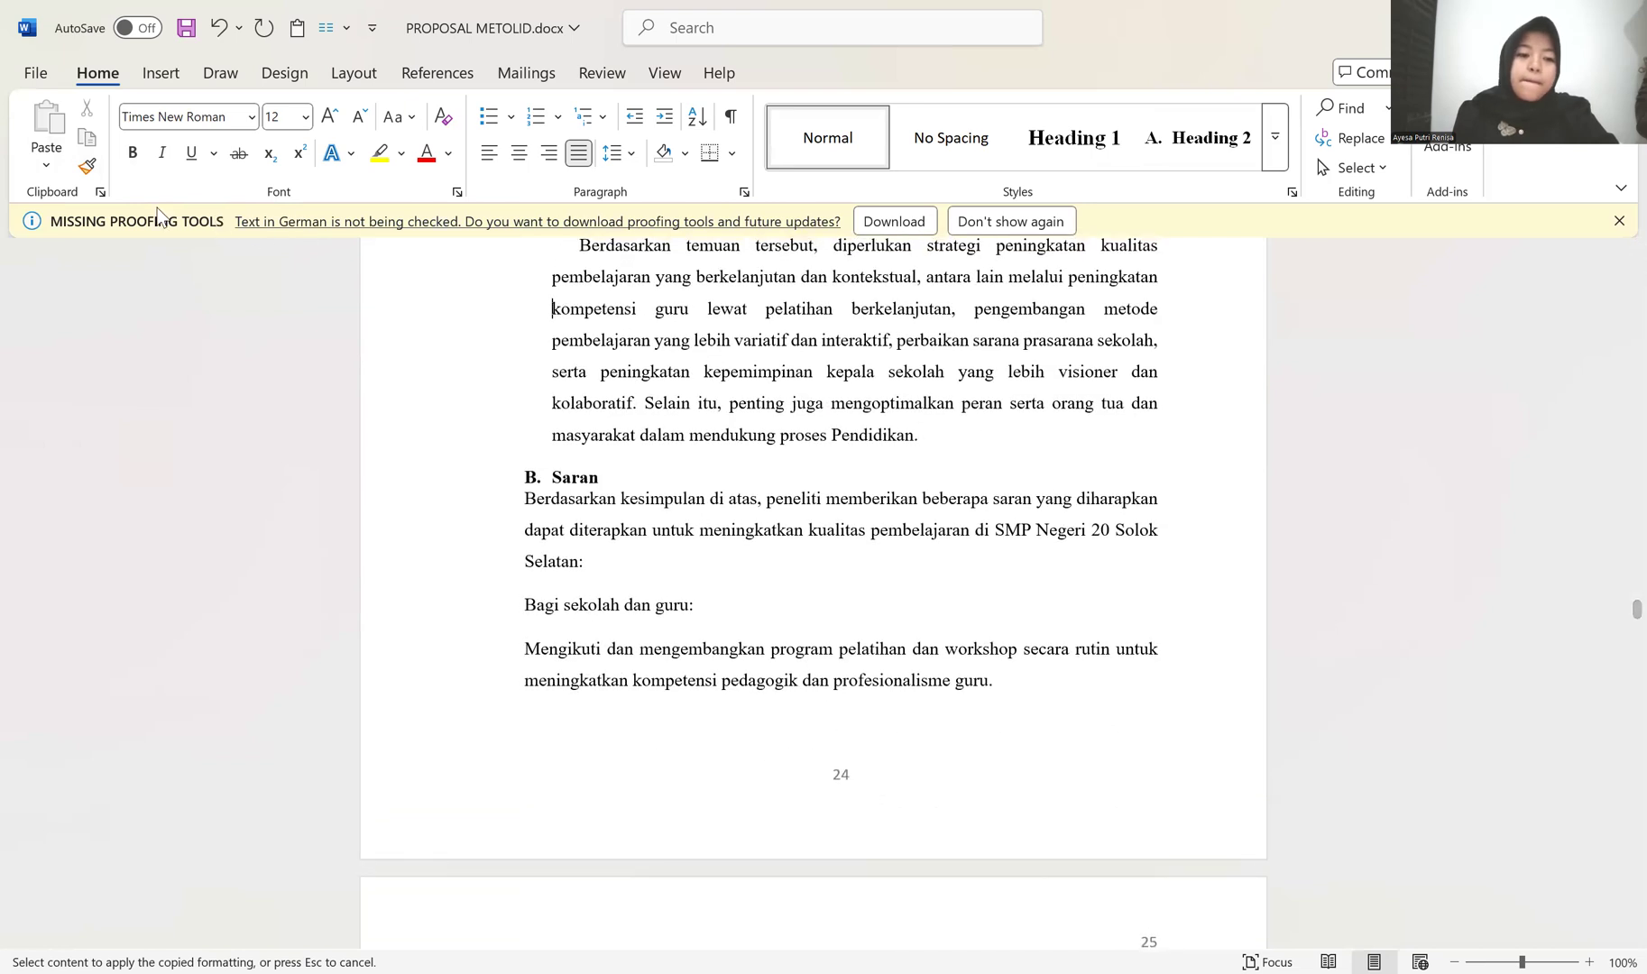
pyautogui.click(87, 166)
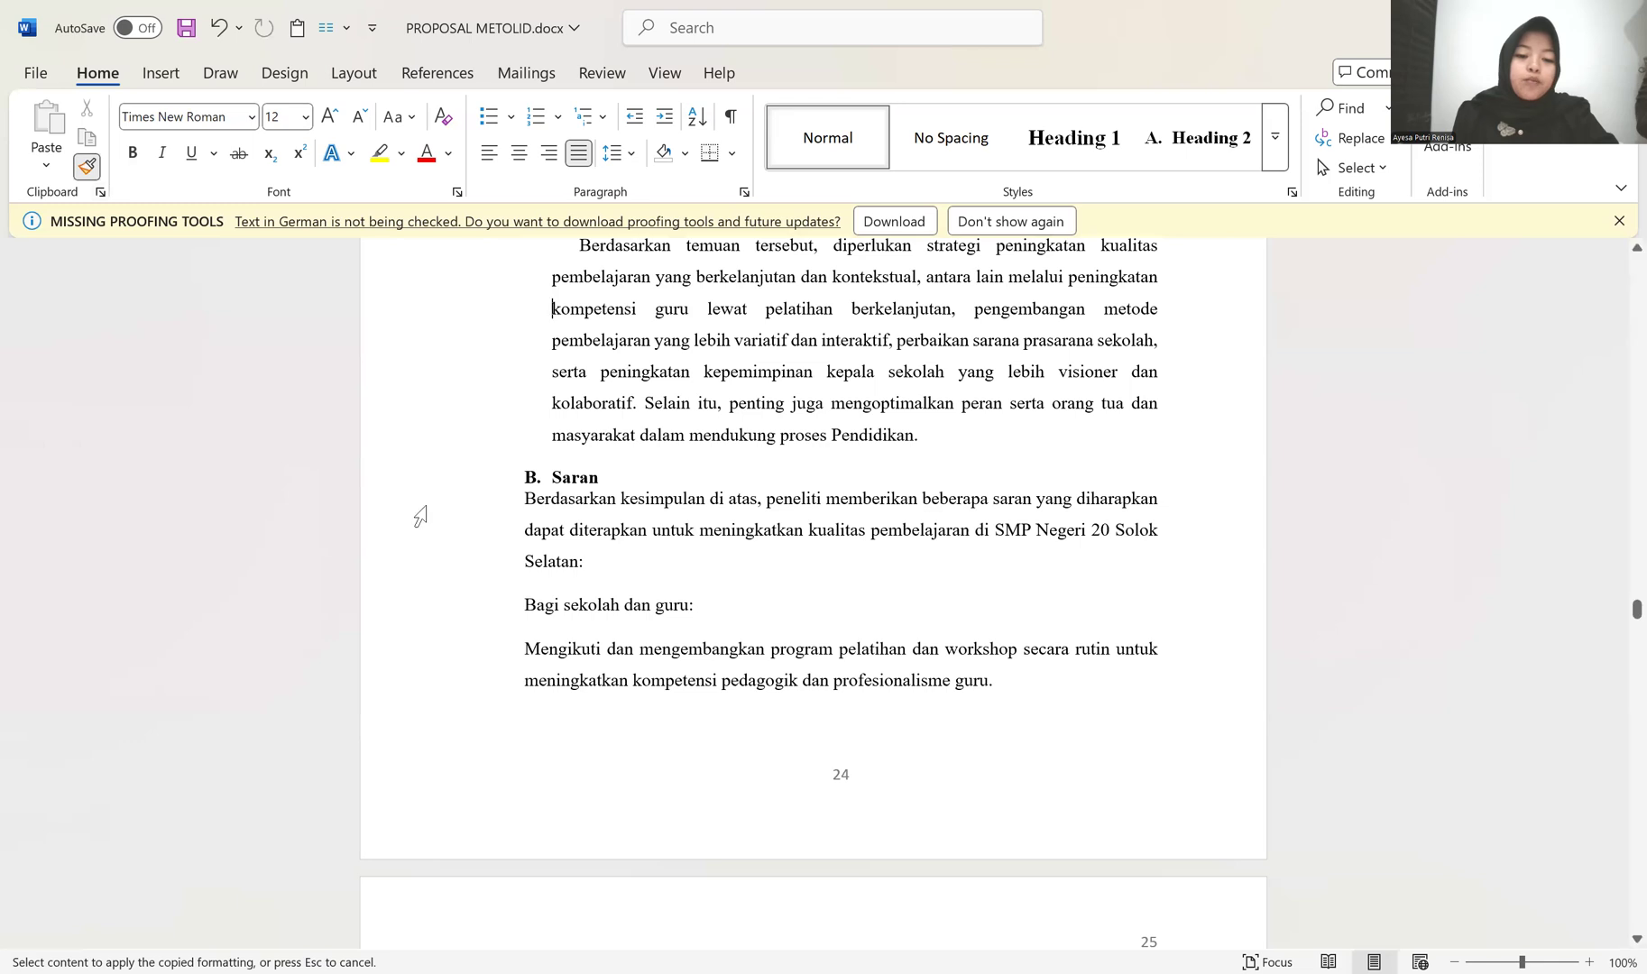
pyautogui.moveTo(446, 532); pyautogui.dragTo(511, 749)
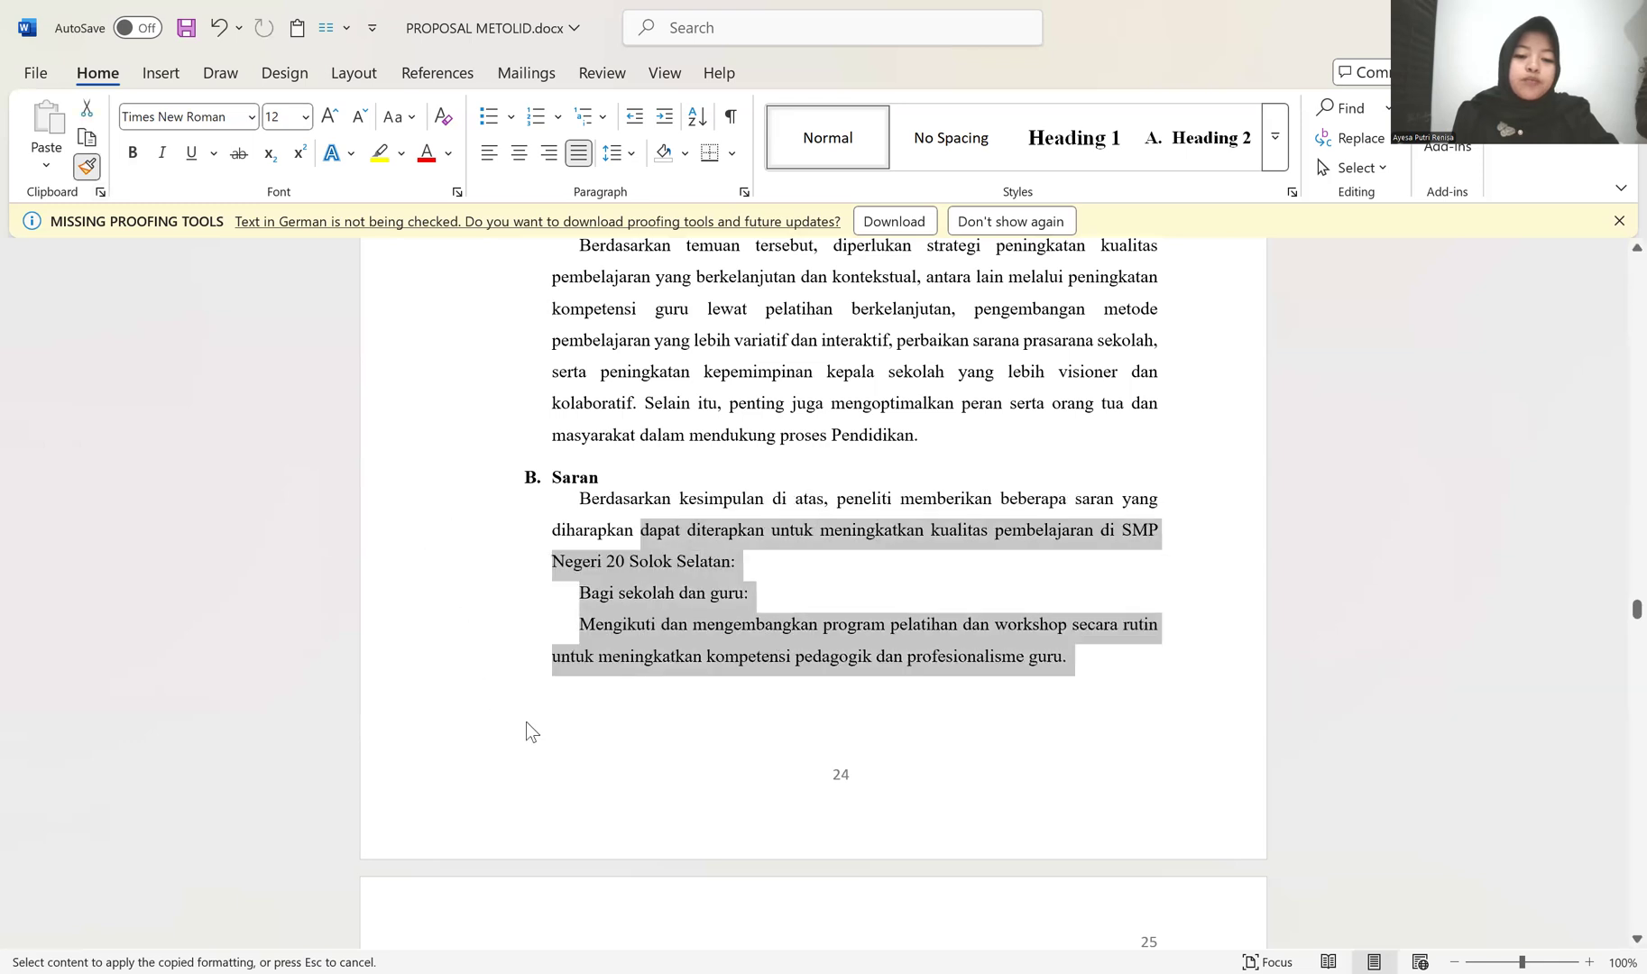
pyautogui.scroll(-4, 526, 727)
pyautogui.moveTo(479, 649)
pyautogui.mouseDown()
pyautogui.moveTo(523, 855)
pyautogui.moveTo(568, 942)
pyautogui.mouseUp()
# Step: Apply the copied formatting to the remaining Saran paragraphs, through the closing one starting "Dengan menerapkan saran-saran"
pyautogui.scroll(-3, 569, 722)
pyautogui.scroll(-2, 514, 534)
pyautogui.moveTo(514, 530); pyautogui.dragTo(537, 870)
pyautogui.scroll(-3, 549, 795)
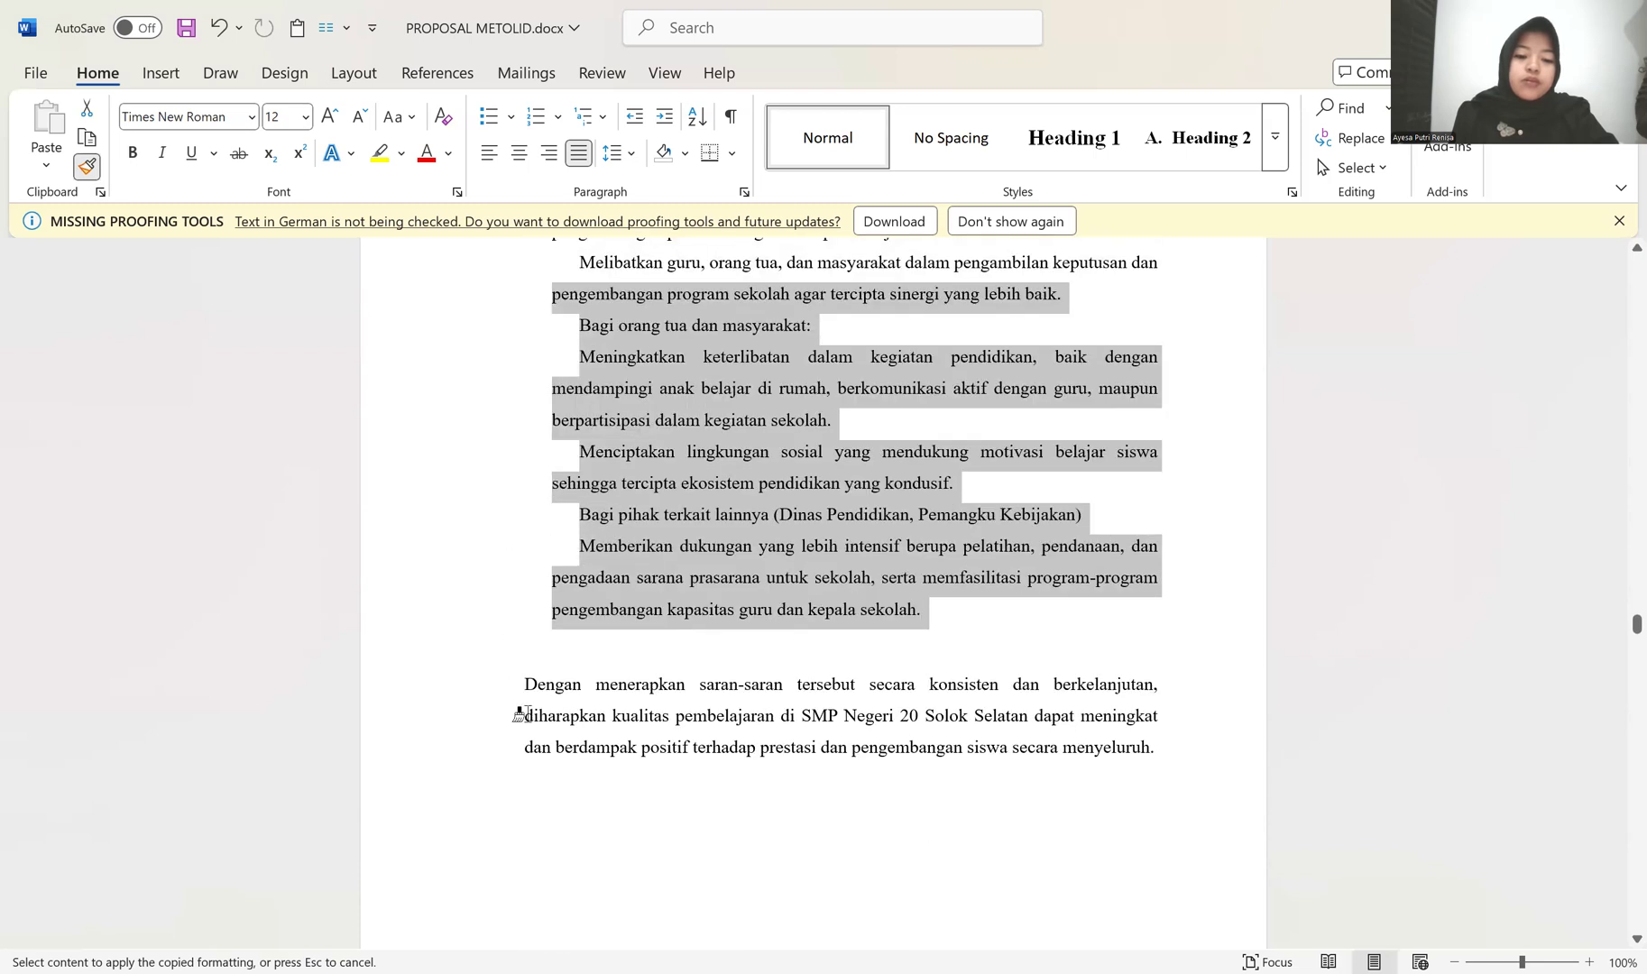
pyautogui.moveTo(504, 702)
pyautogui.mouseDown()
pyautogui.moveTo(489, 698)
pyautogui.moveTo(500, 754)
pyautogui.mouseUp()
pyautogui.scroll(-6, 507, 754)
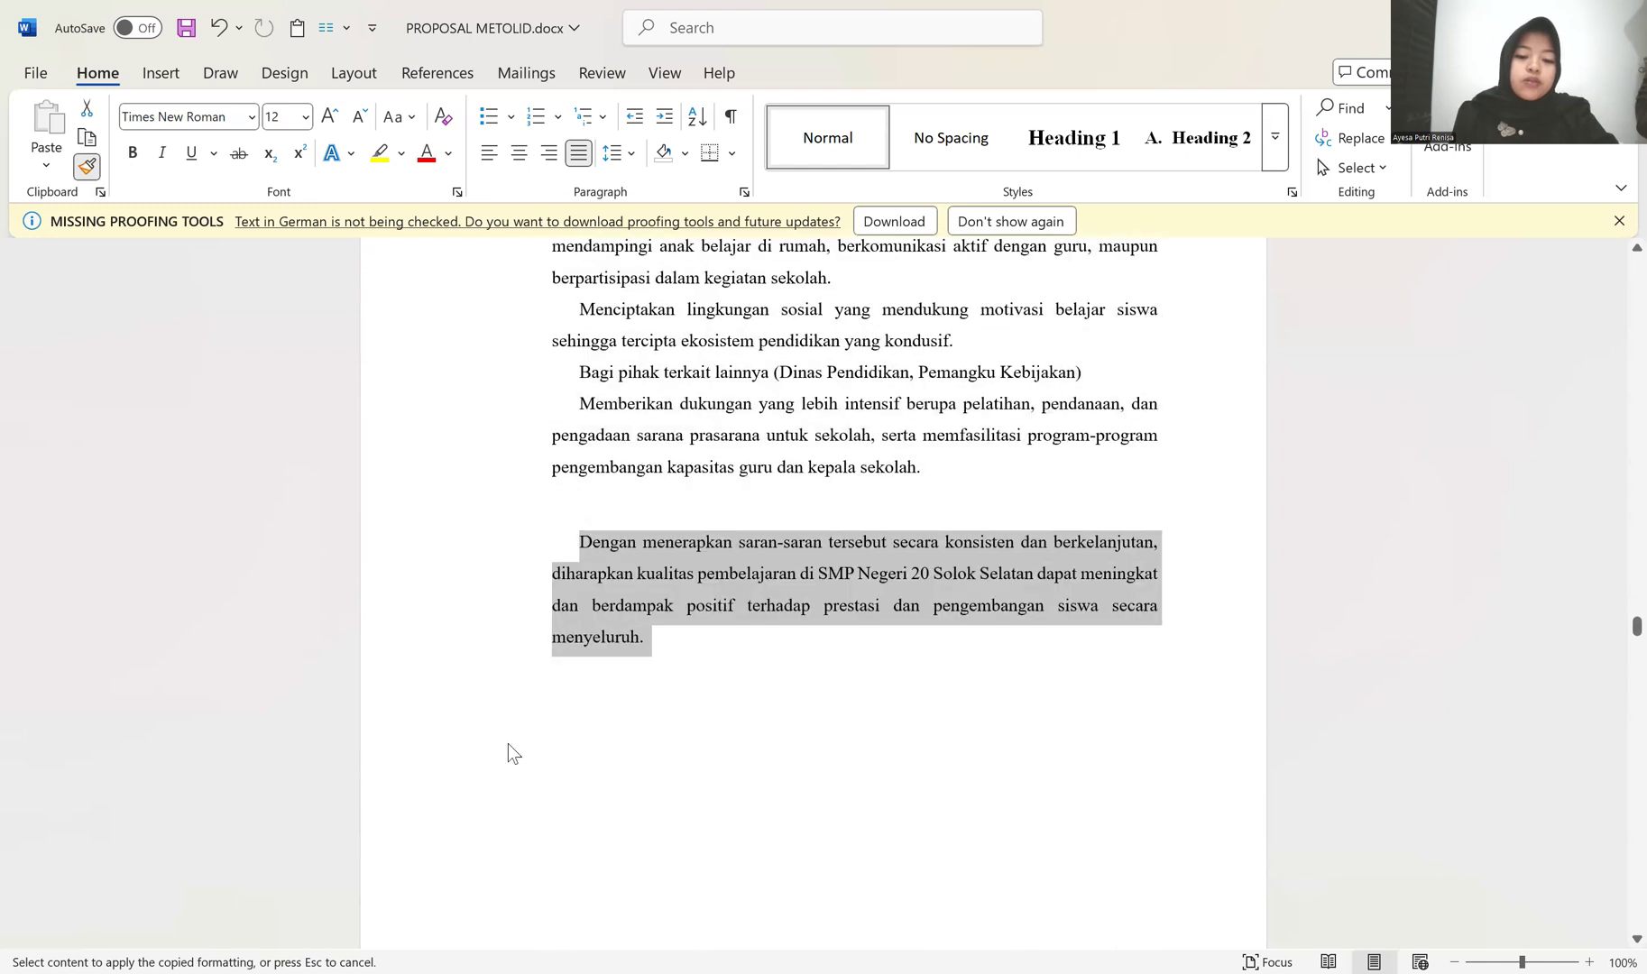
# Step: Stop copying the paragraph formatting and apply the Heading 1 style to the "DAFTAR PUSTAKA" title
pyautogui.scroll(-2, 501, 754)
pyautogui.scroll(2, 511, 742)
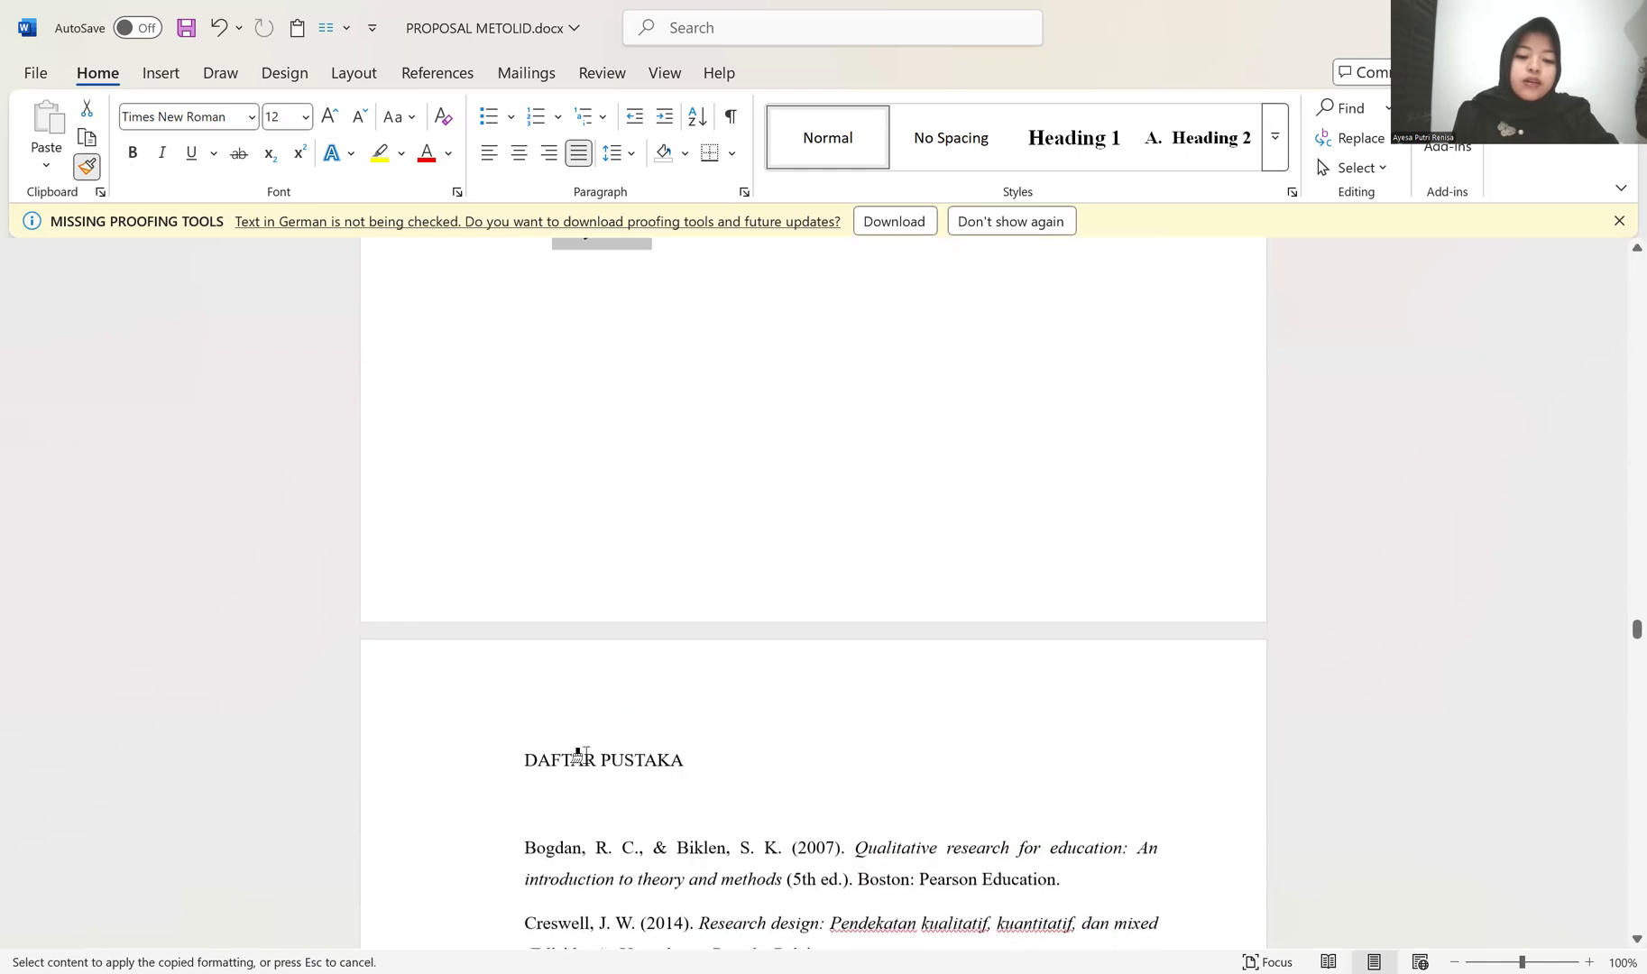
pyautogui.click(87, 166)
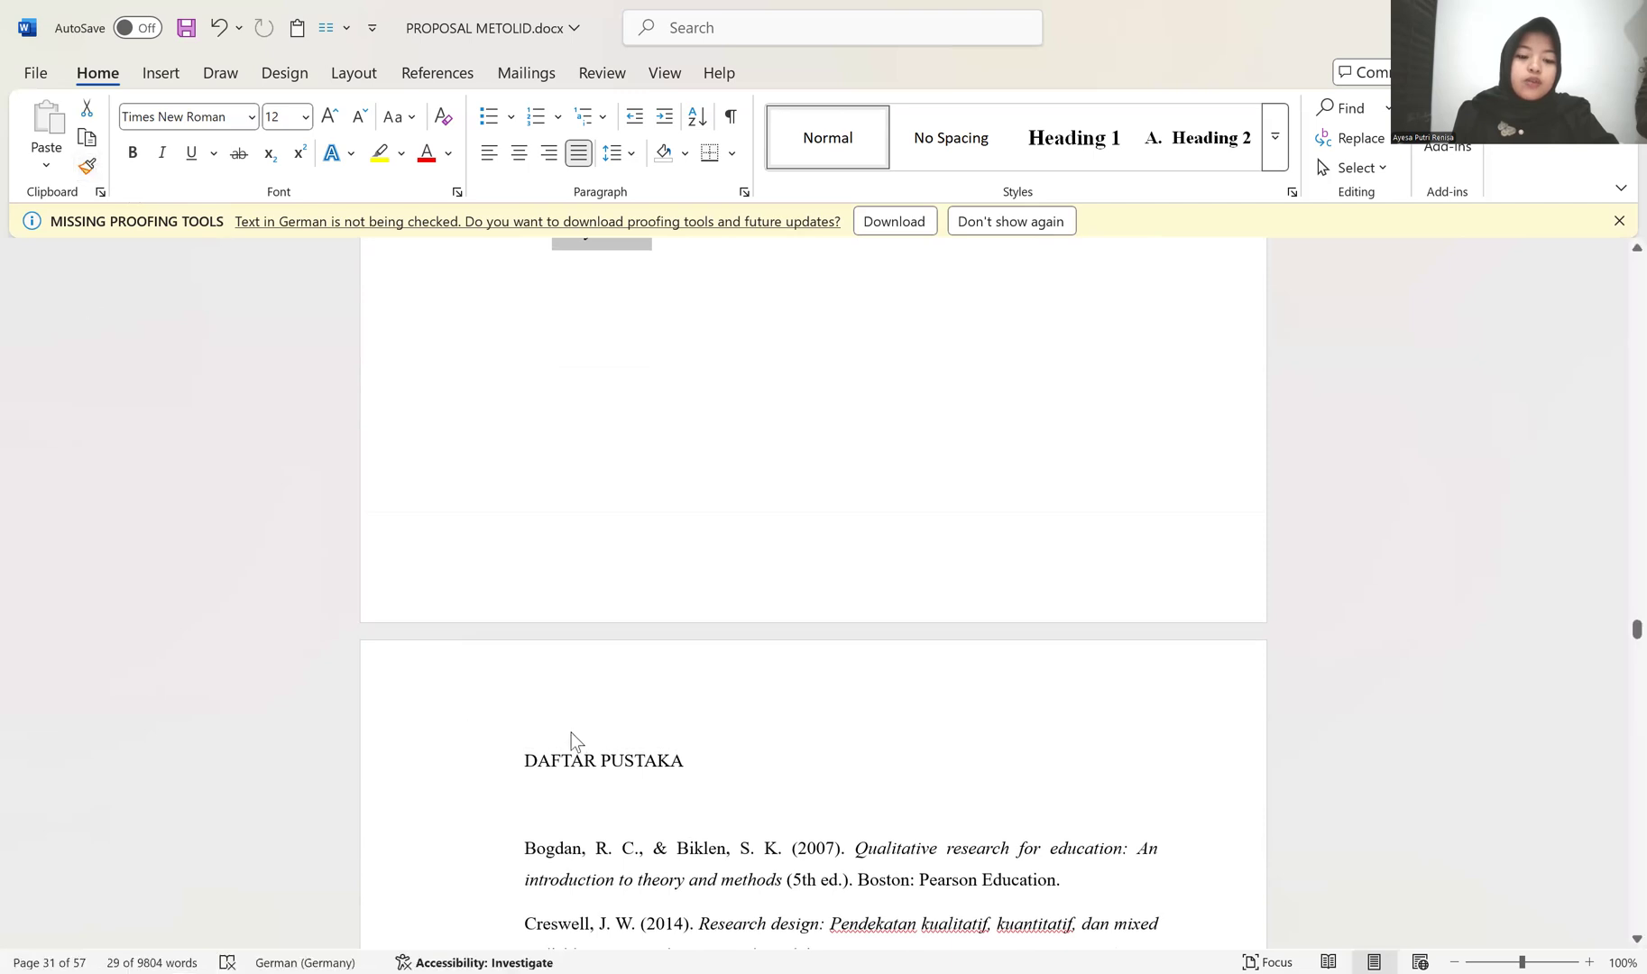
pyautogui.click(552, 753)
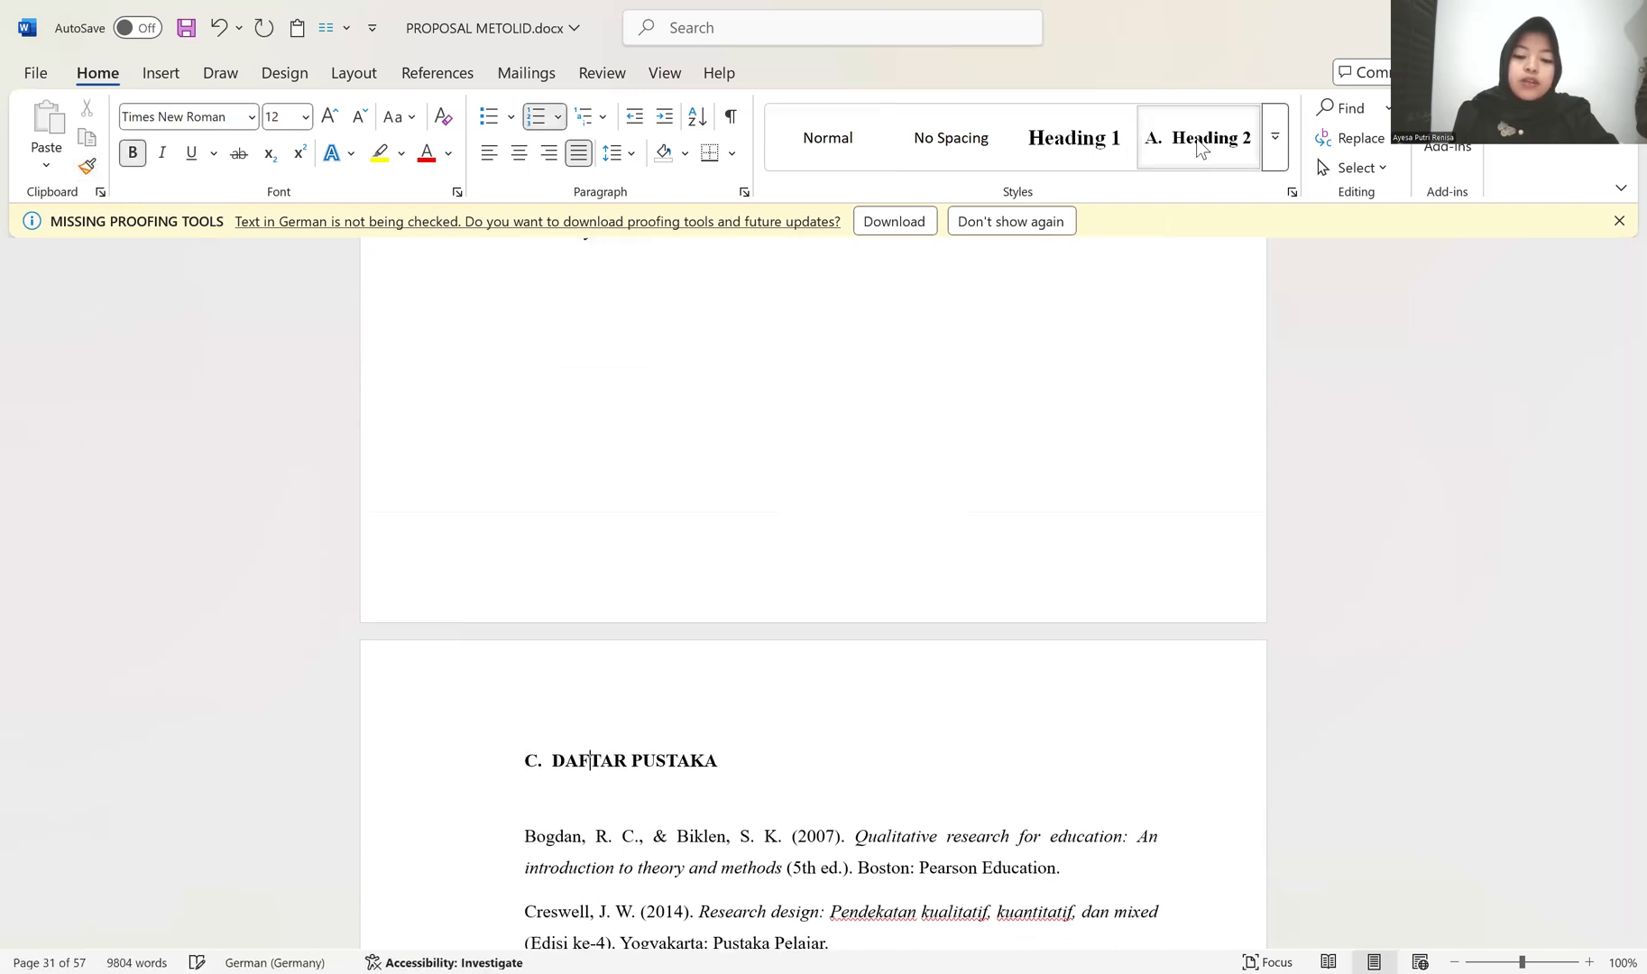
pyautogui.click(1062, 151)
pyautogui.scroll(-8, 882, 654)
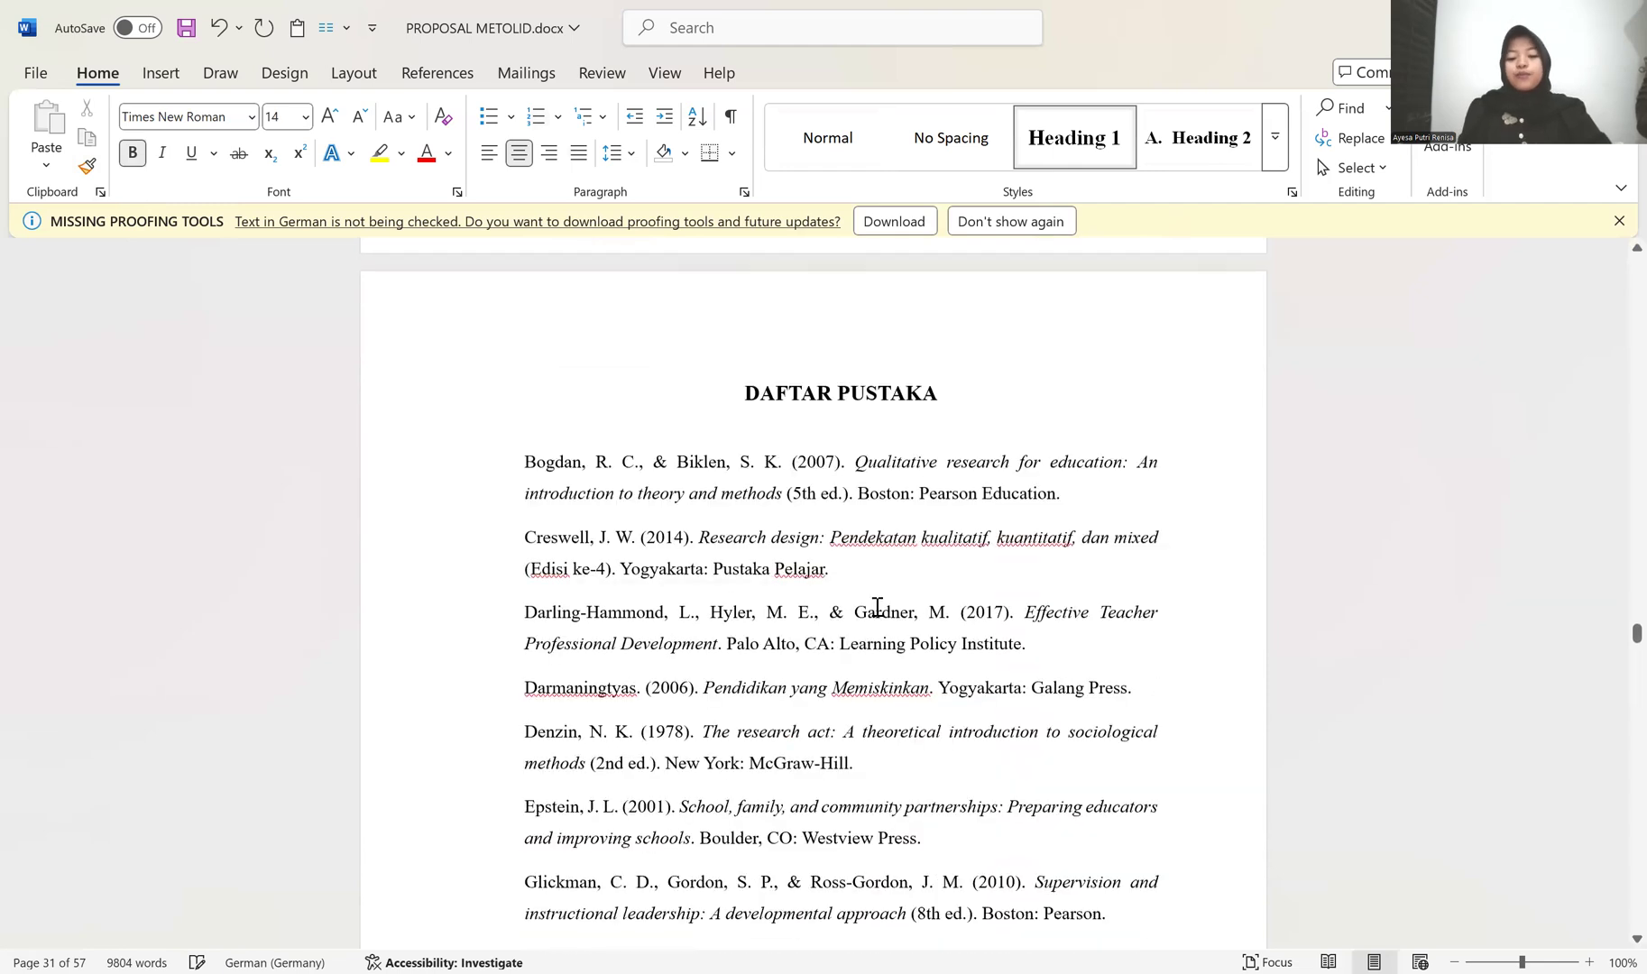
pyautogui.scroll(-10, 824, 638)
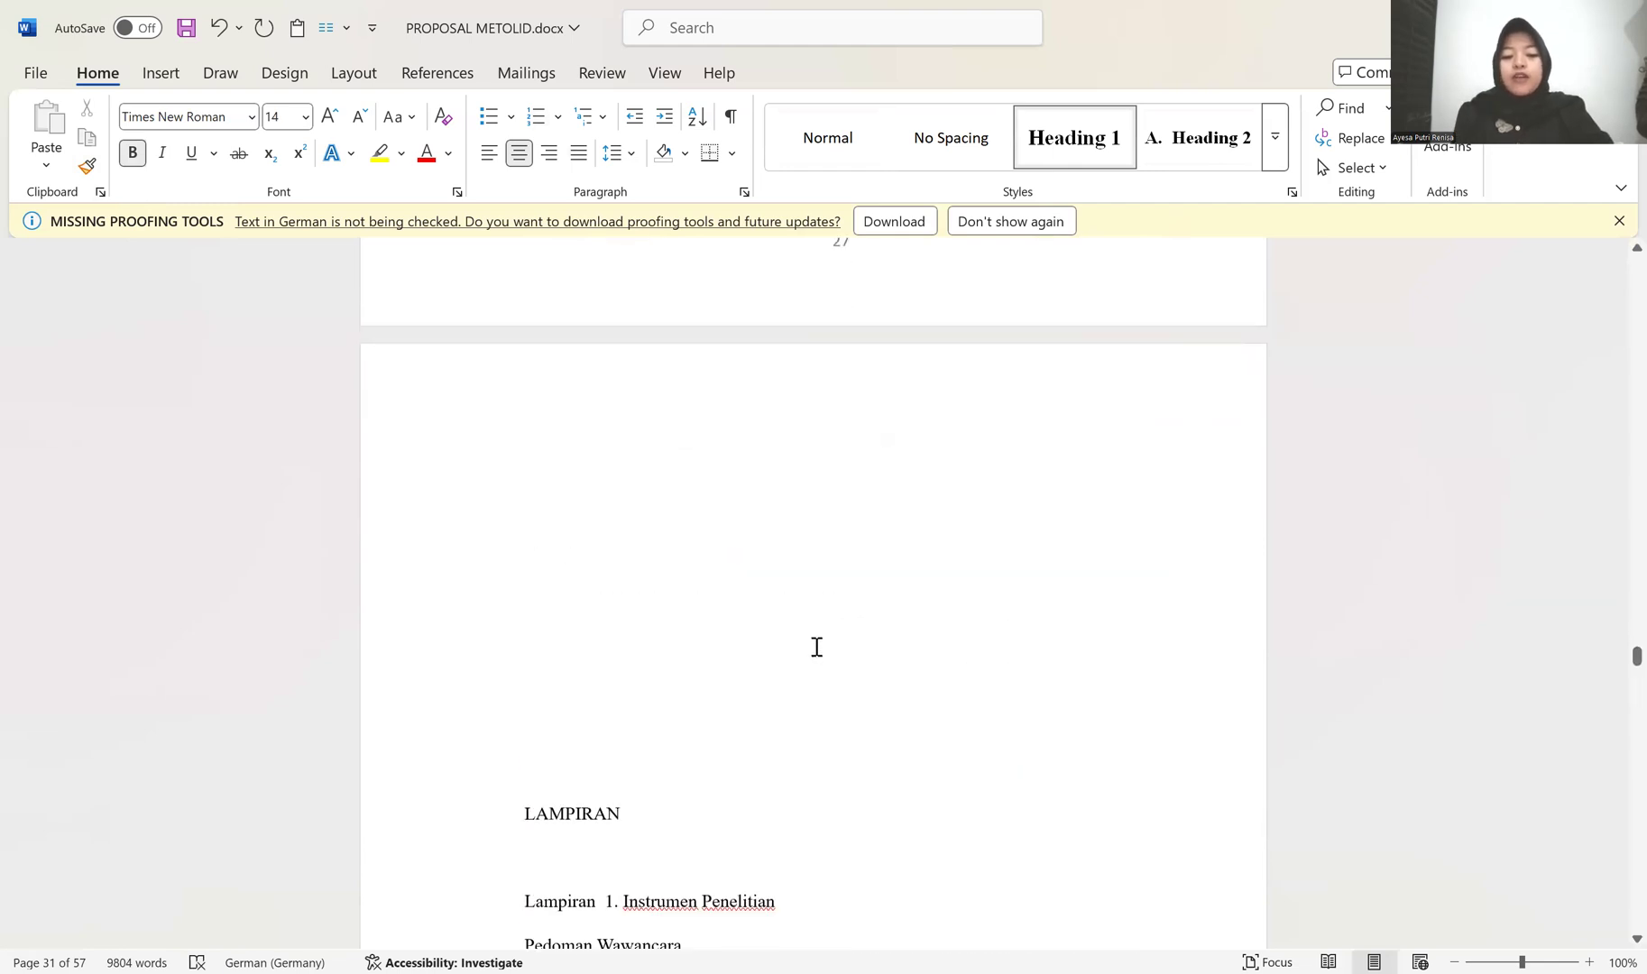
# Step: Apply the Heading 1 style to the "LAMPIRAN" title and delete the blank lines above it
pyautogui.scroll(3, 590, 638)
pyautogui.click(566, 638)
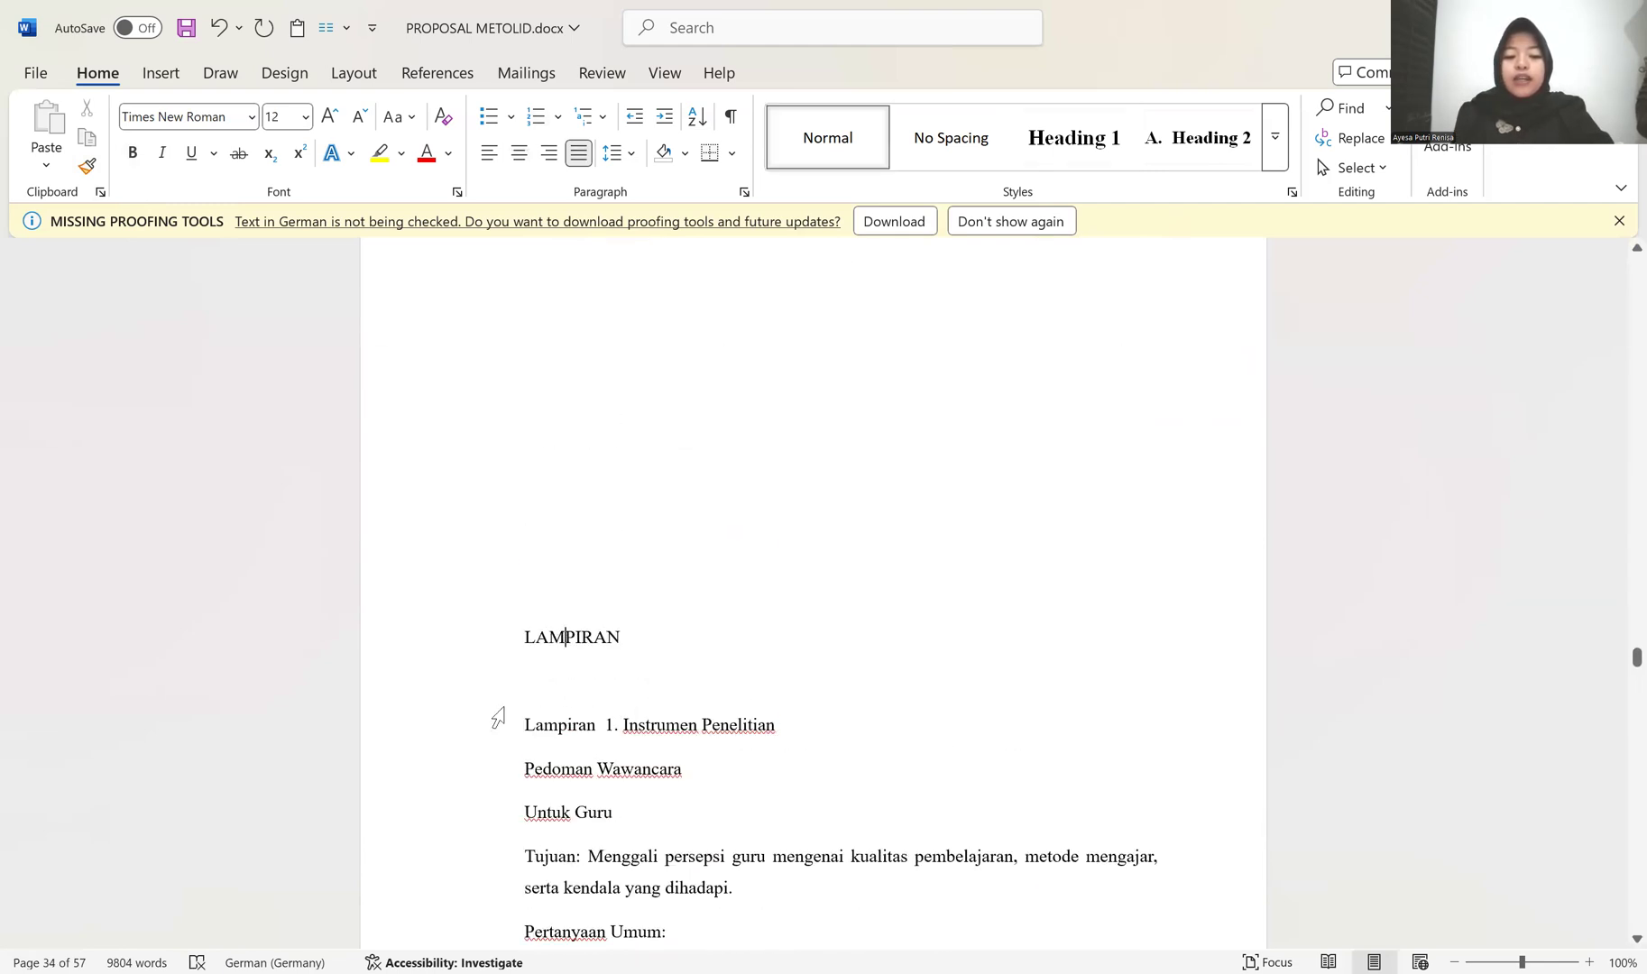
pyautogui.click(1085, 139)
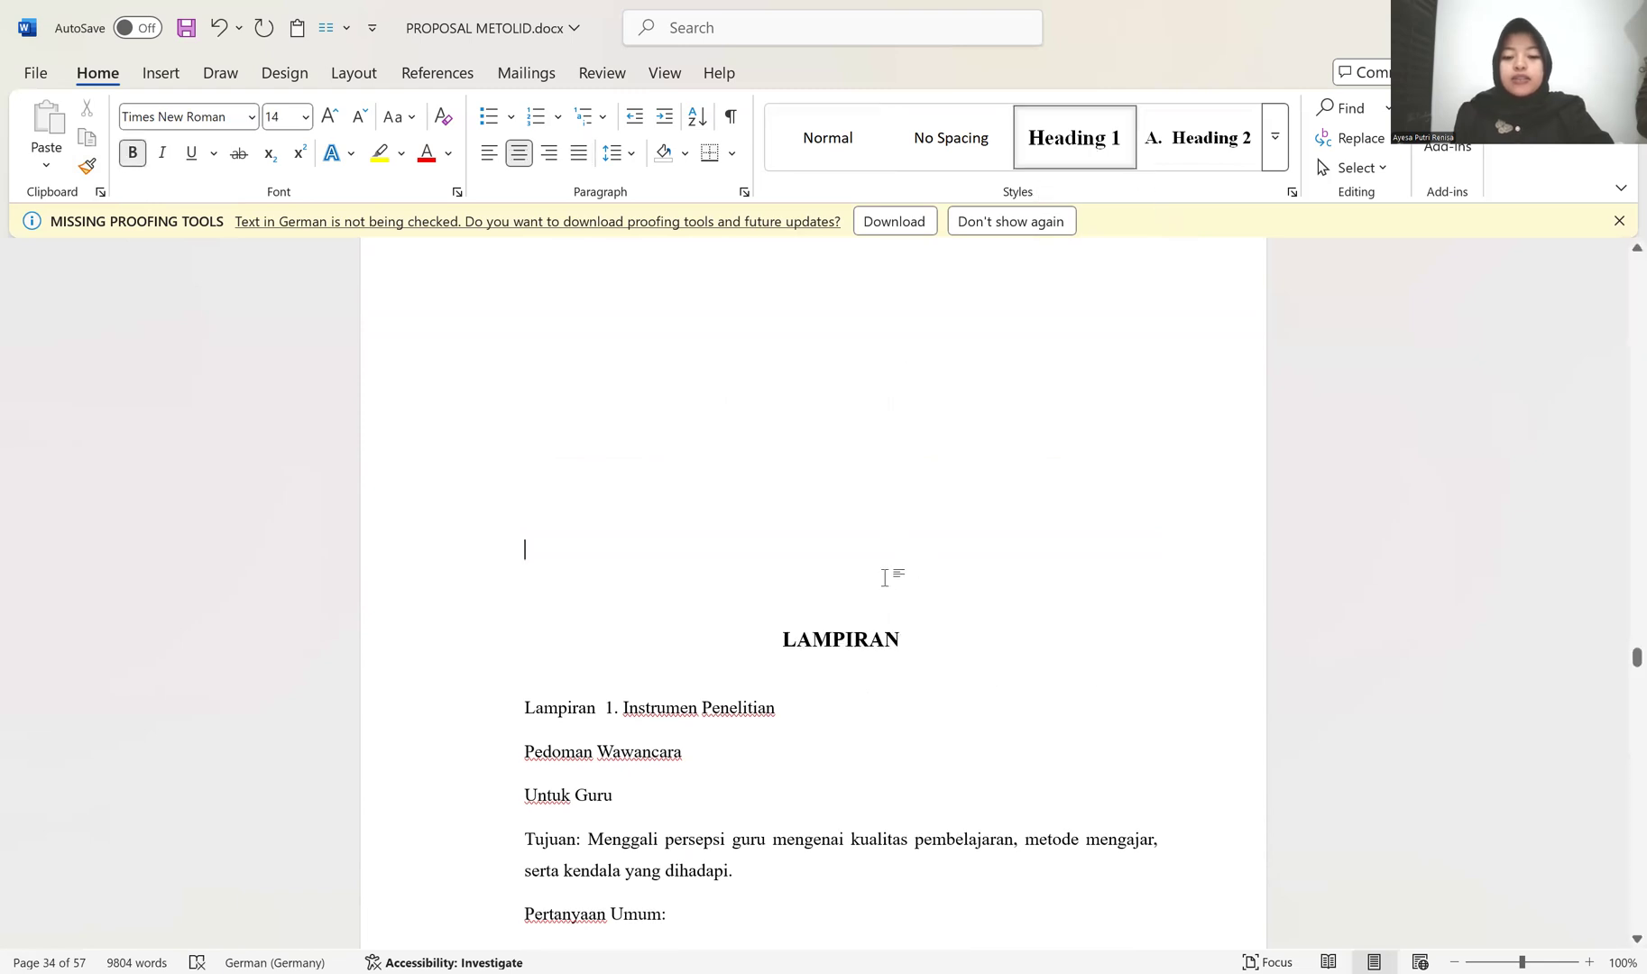
pyautogui.press('BackSpace')
pyautogui.press('BackSpace')
pyautogui.press('BackSpace')
pyautogui.press('BackSpace')
pyautogui.press('BackSpace')
pyautogui.press('BackSpace')
pyautogui.press('BackSpace')
pyautogui.press('BackSpace')
pyautogui.press('BackSpace')
pyautogui.press('BackSpace')
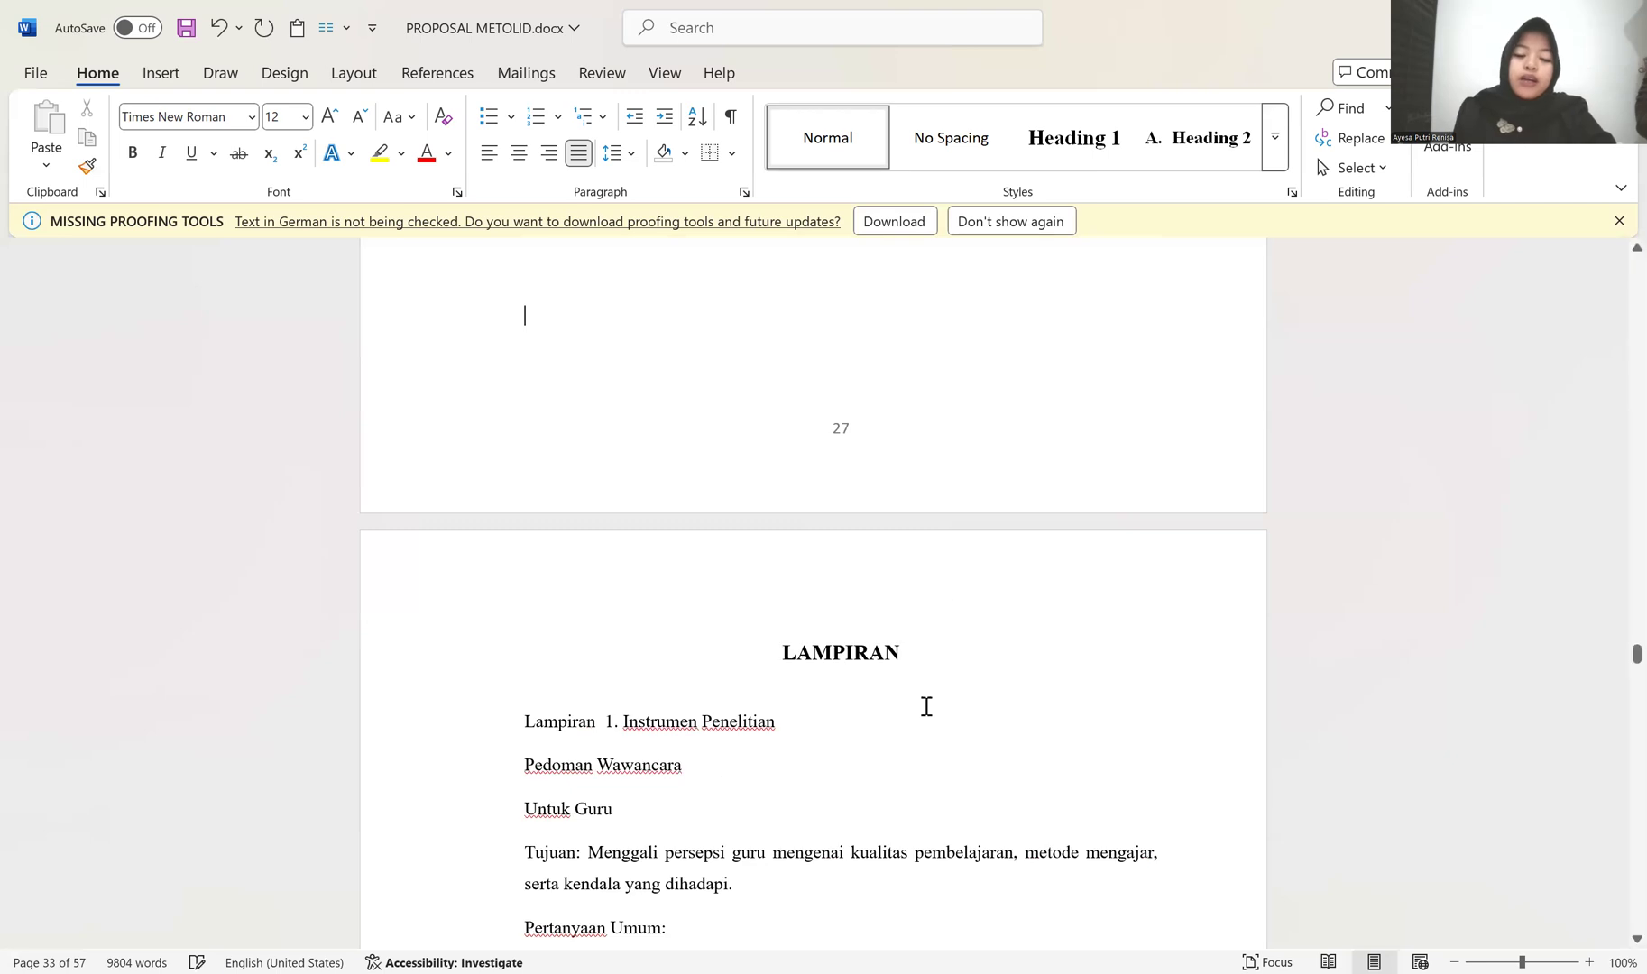
# Step: Look through the interview guides under LAMPIRAN, including the question lists for teachers and the school principal
pyautogui.scroll(-12, 925, 705)
pyautogui.scroll(-20, 928, 696)
pyautogui.scroll(-15, 928, 693)
pyautogui.scroll(-6, 928, 694)
pyautogui.scroll(12, 928, 692)
pyautogui.scroll(12, 928, 689)
pyautogui.scroll(12, 928, 690)
pyautogui.scroll(12, 927, 690)
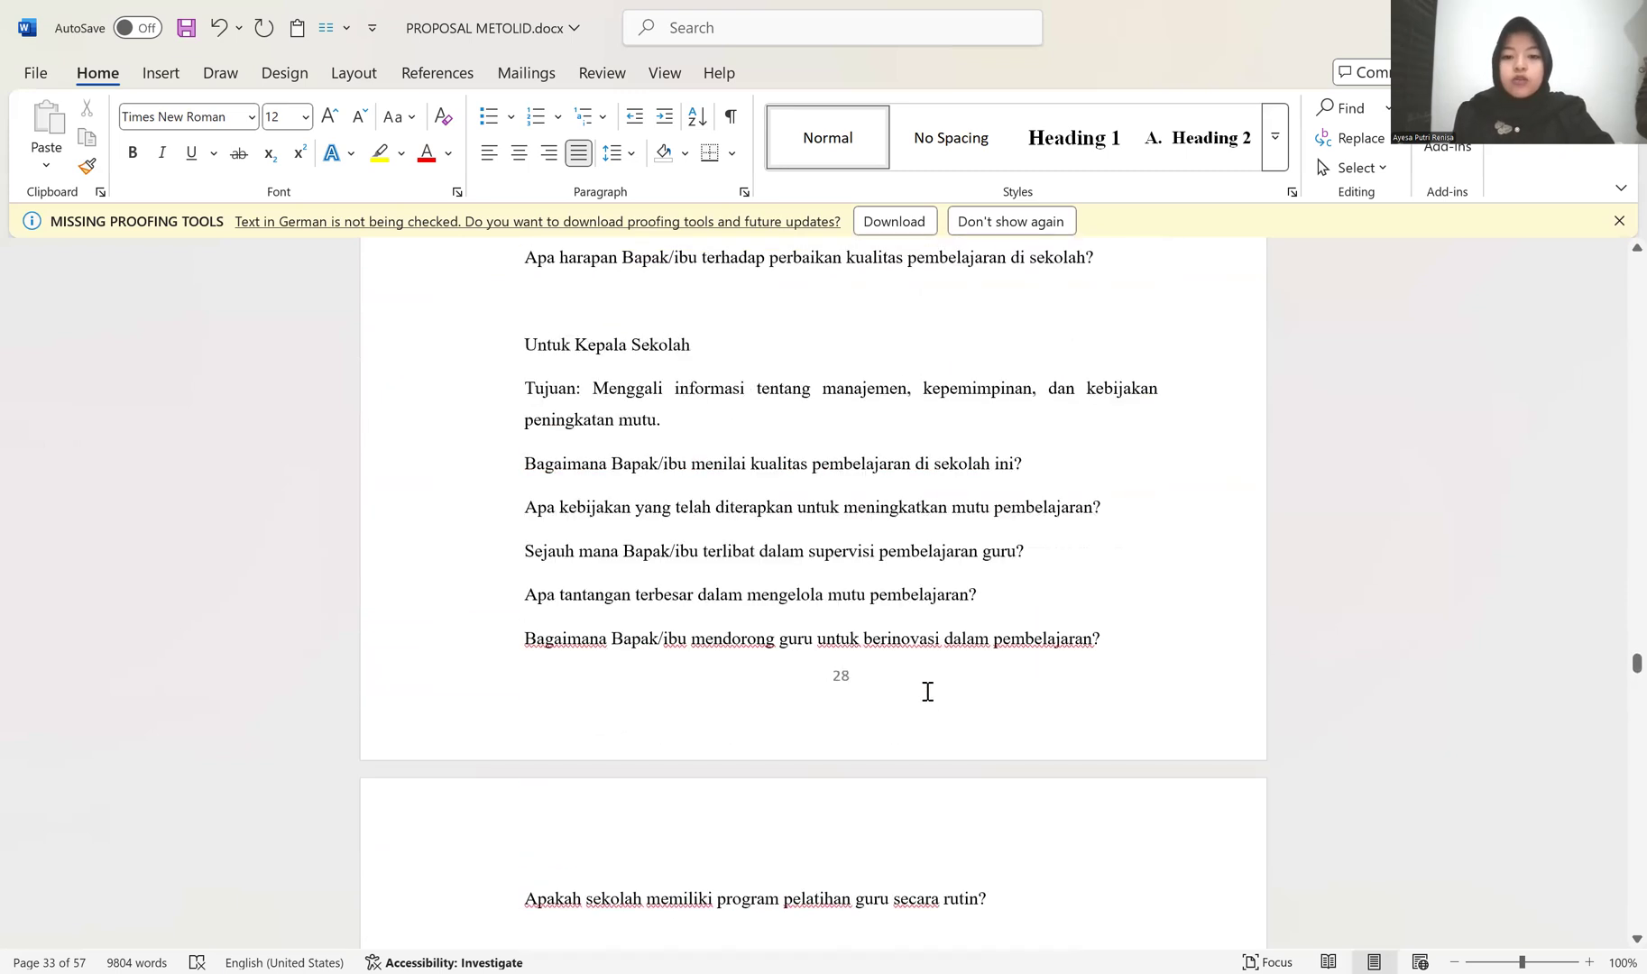
pyautogui.scroll(4, 928, 692)
pyautogui.scroll(1, 1614, 672)
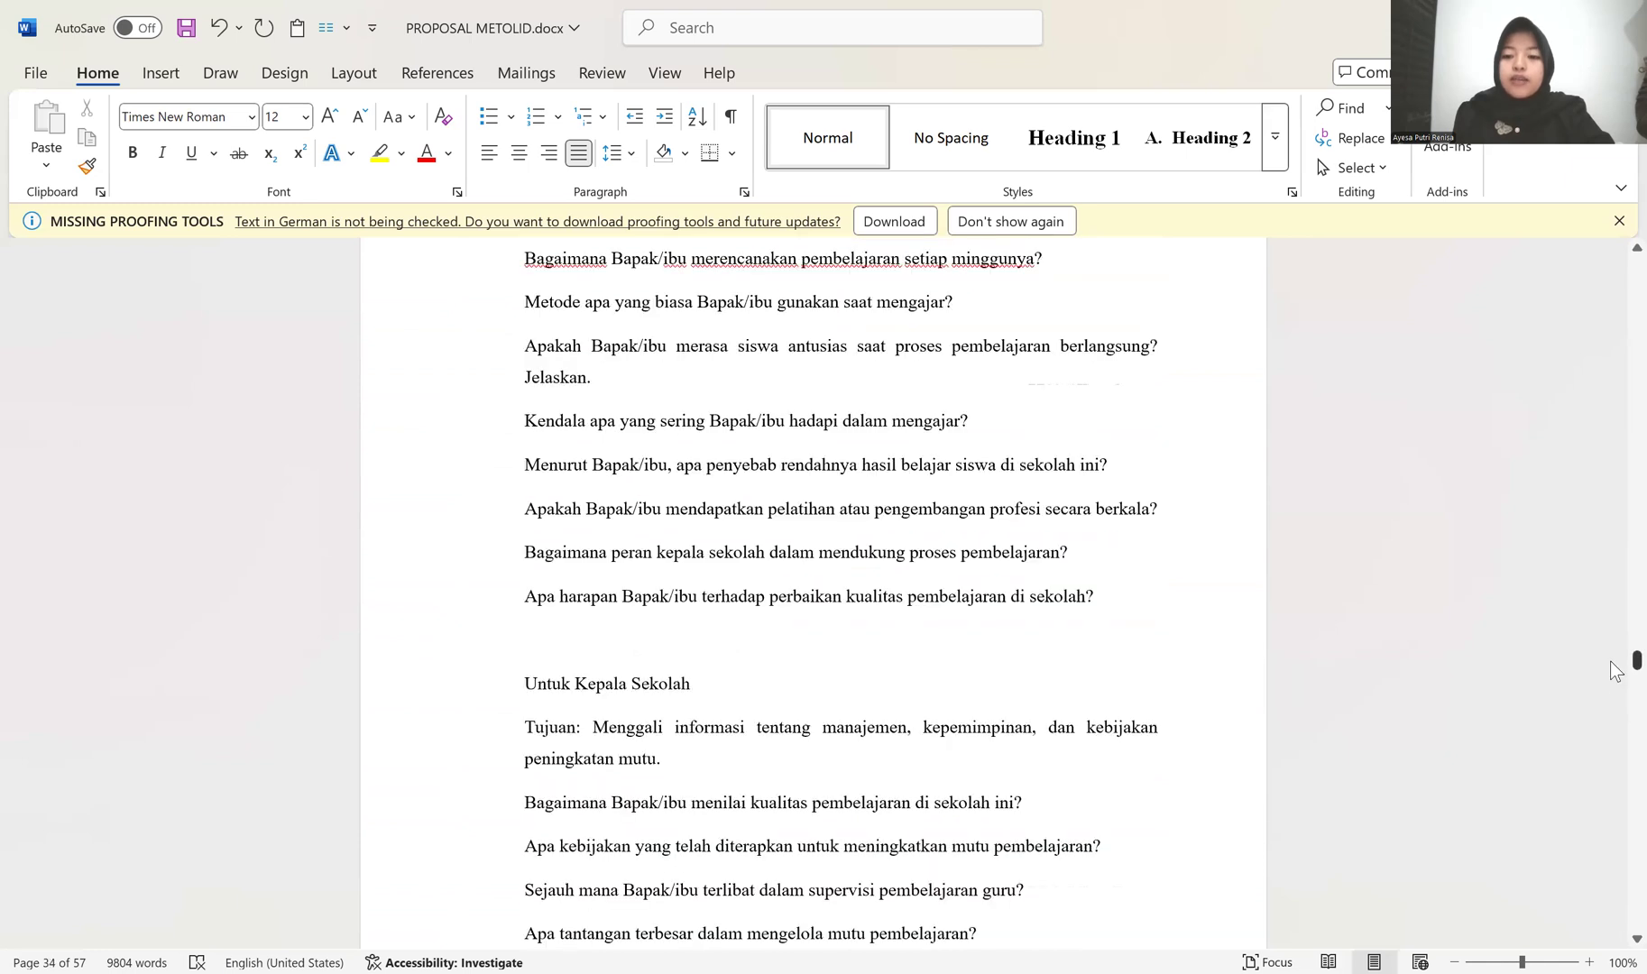
# Step: Review the heading and paragraph formatting from the cover page through BAB I and into the "Kompetensi Guru" section of BAB II
pyautogui.scroll(-18, 848, 449)
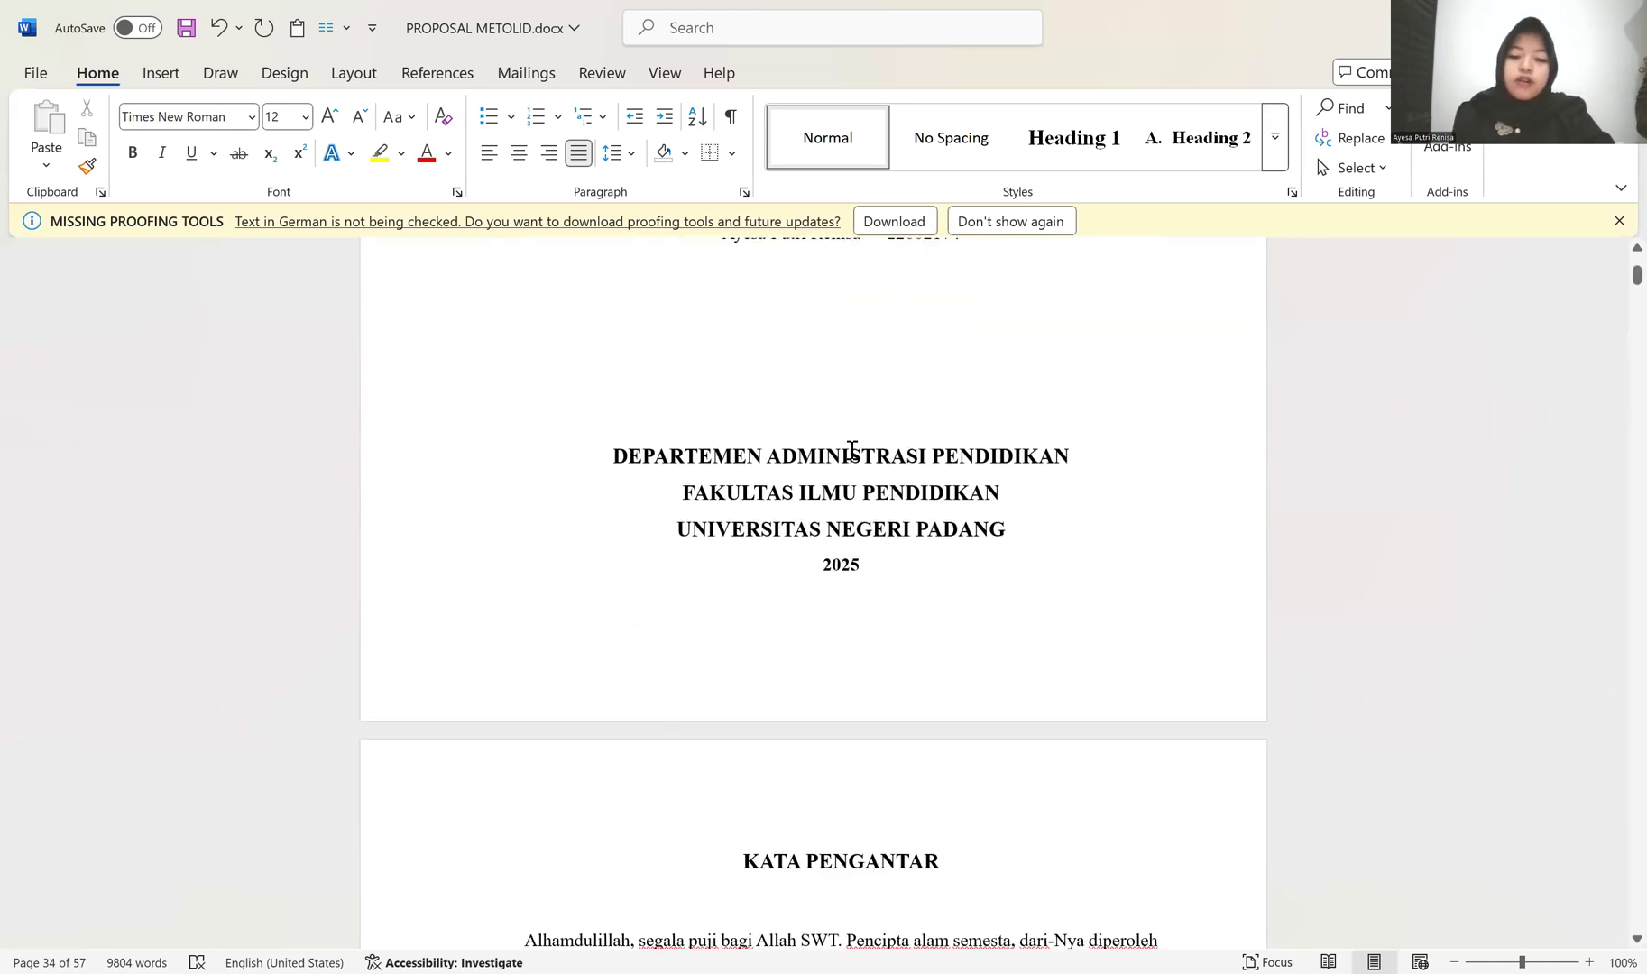
pyautogui.scroll(-10, 850, 448)
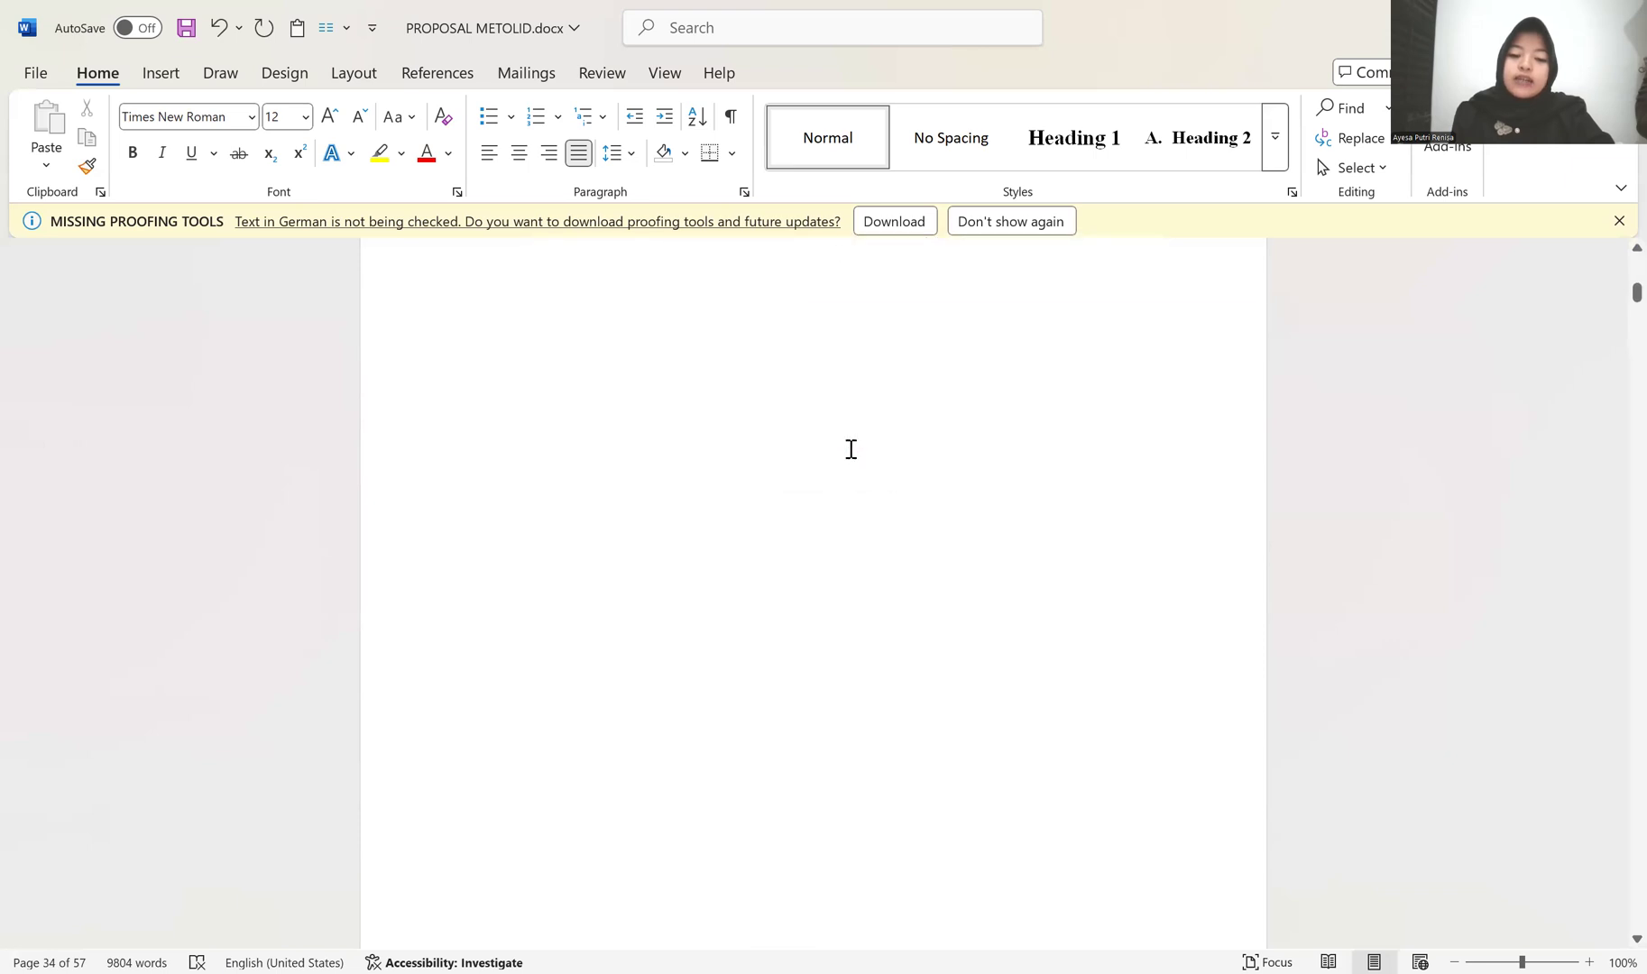
pyautogui.scroll(-12, 785, 524)
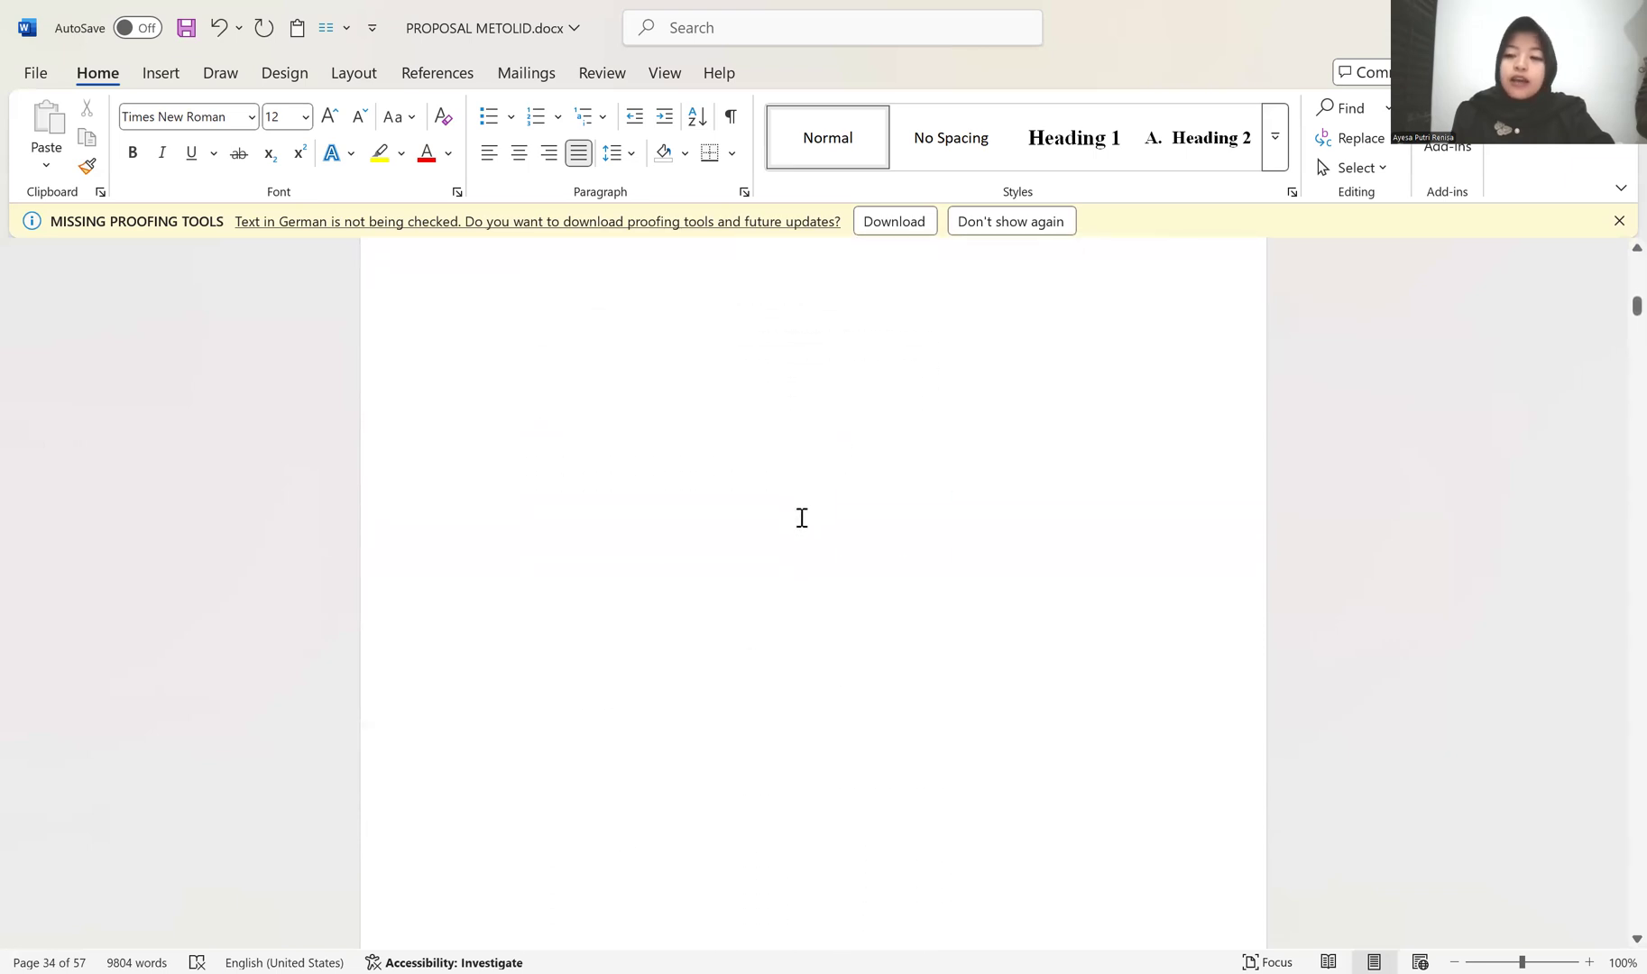
pyautogui.scroll(-15, 963, 460)
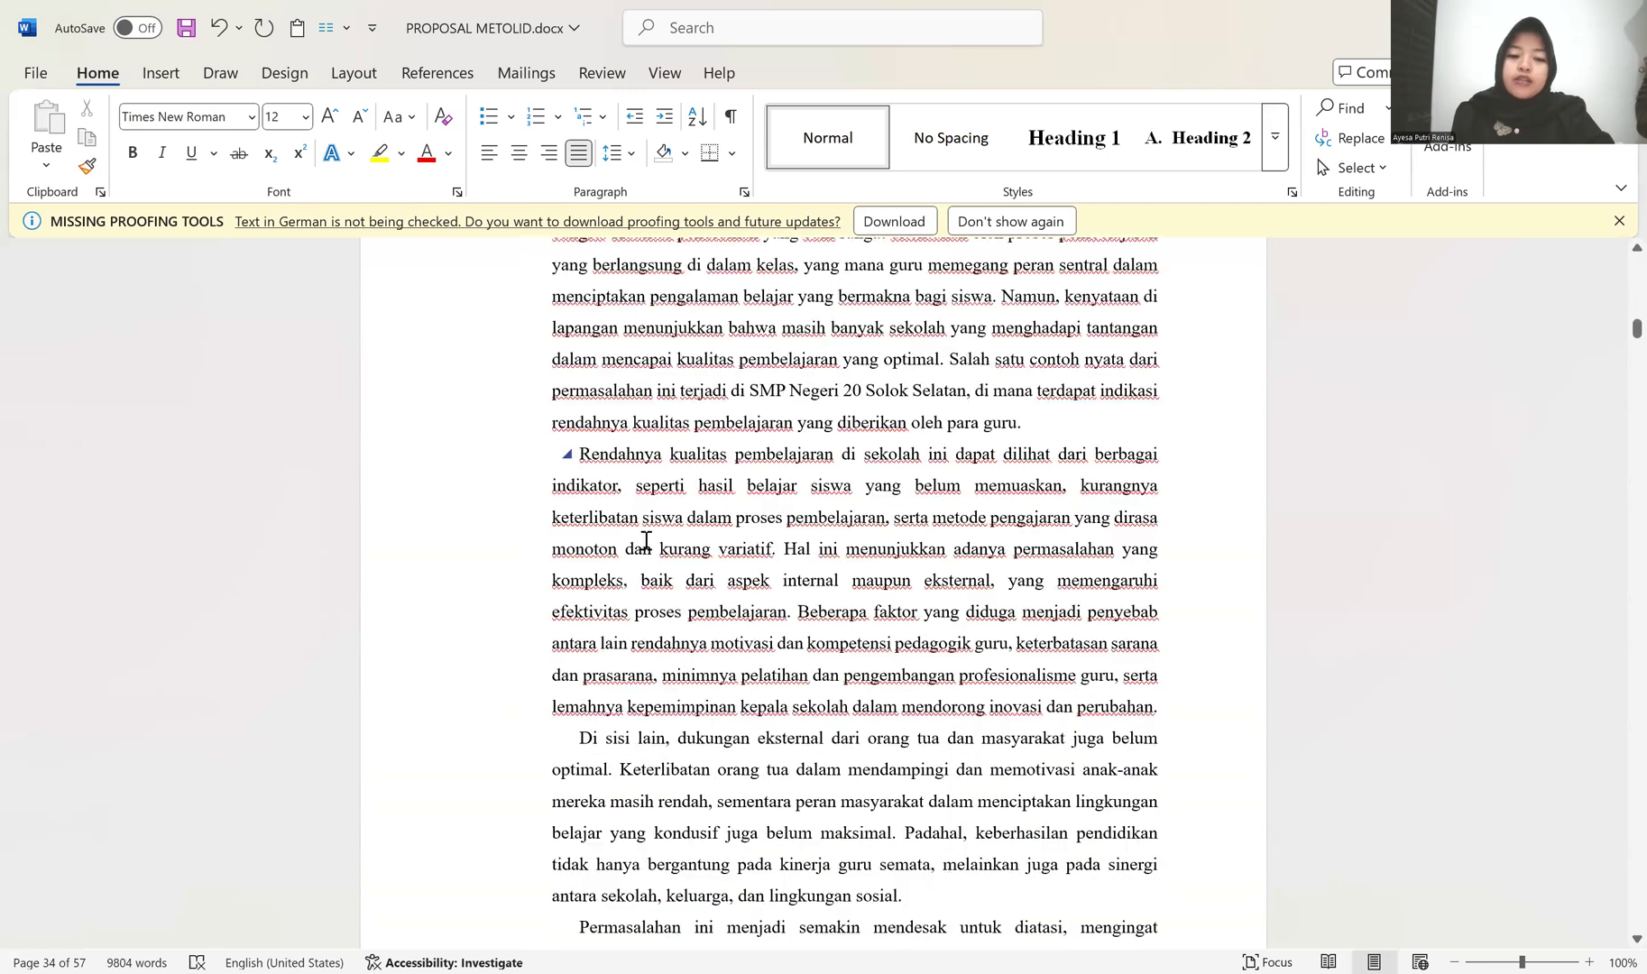
pyautogui.scroll(5, 731, 581)
pyautogui.scroll(-13, 735, 572)
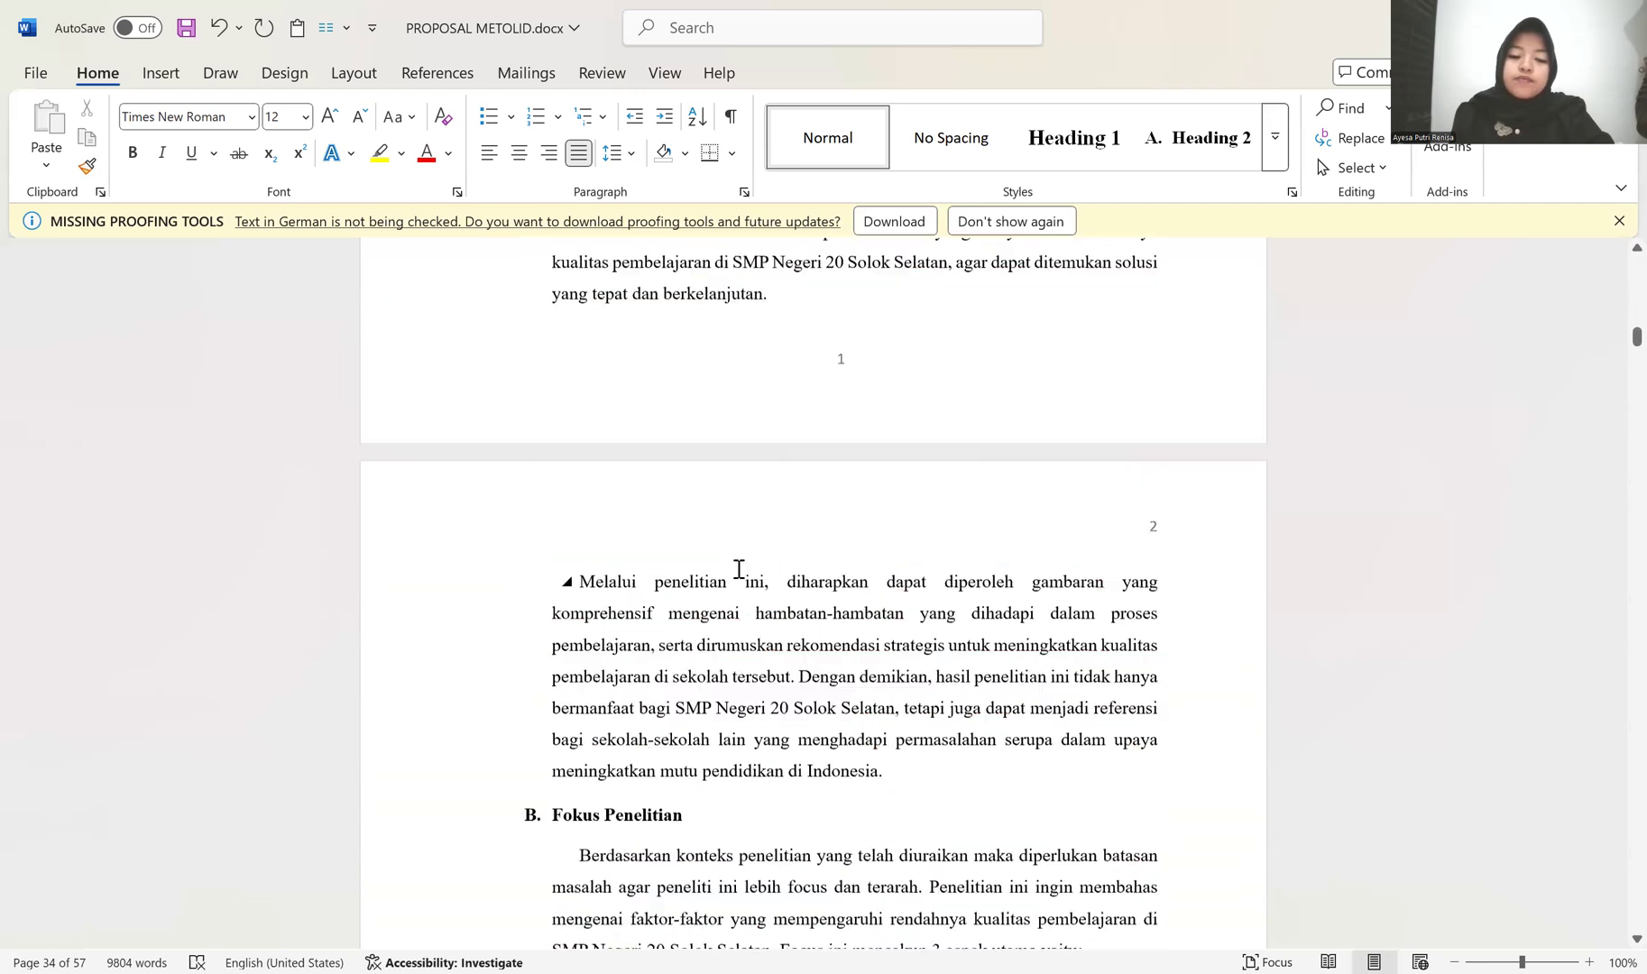
pyautogui.scroll(2, 738, 575)
pyautogui.scroll(-6, 737, 570)
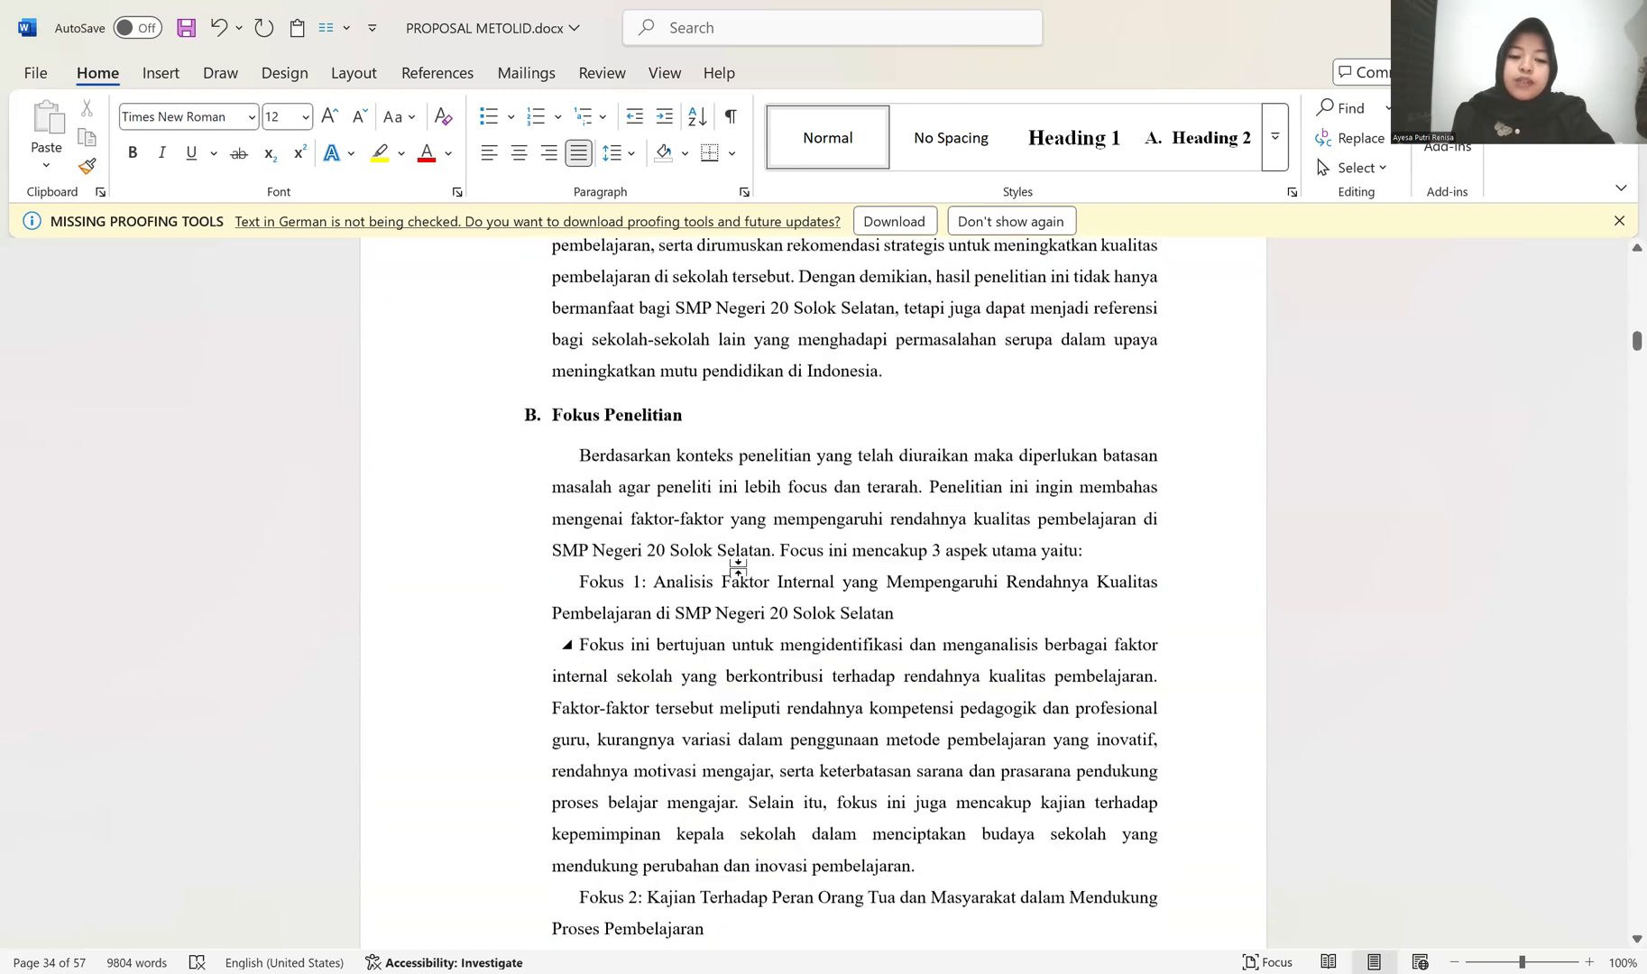
pyautogui.scroll(-10, 738, 568)
pyautogui.scroll(-15, 737, 574)
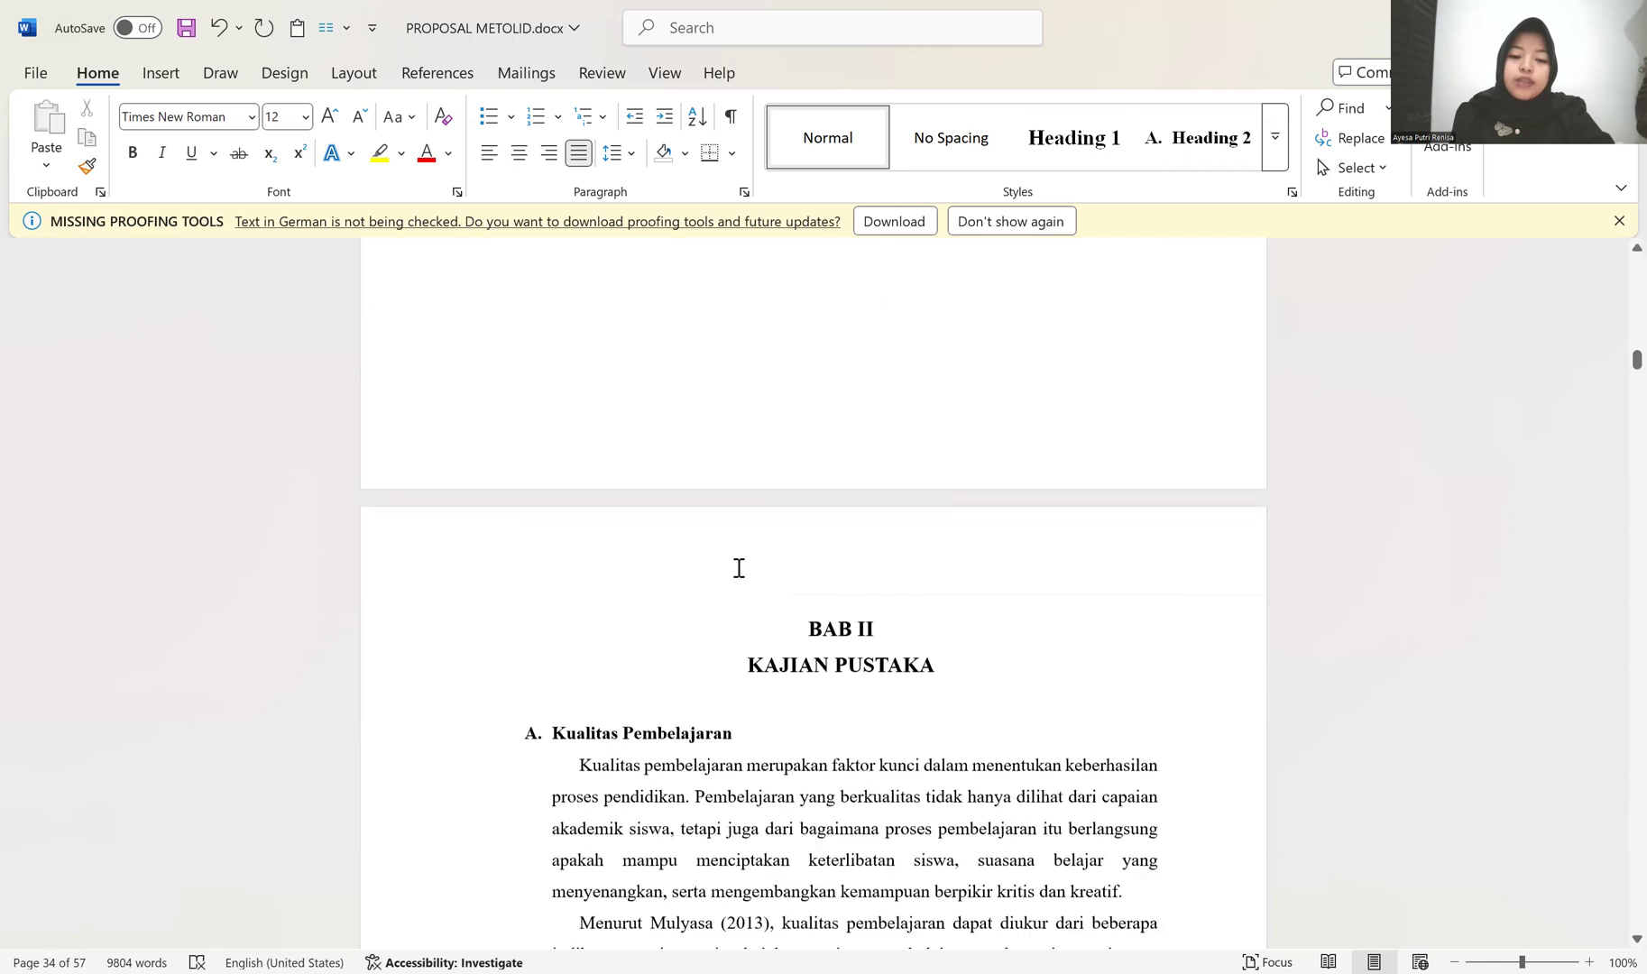
pyautogui.scroll(-15, 737, 567)
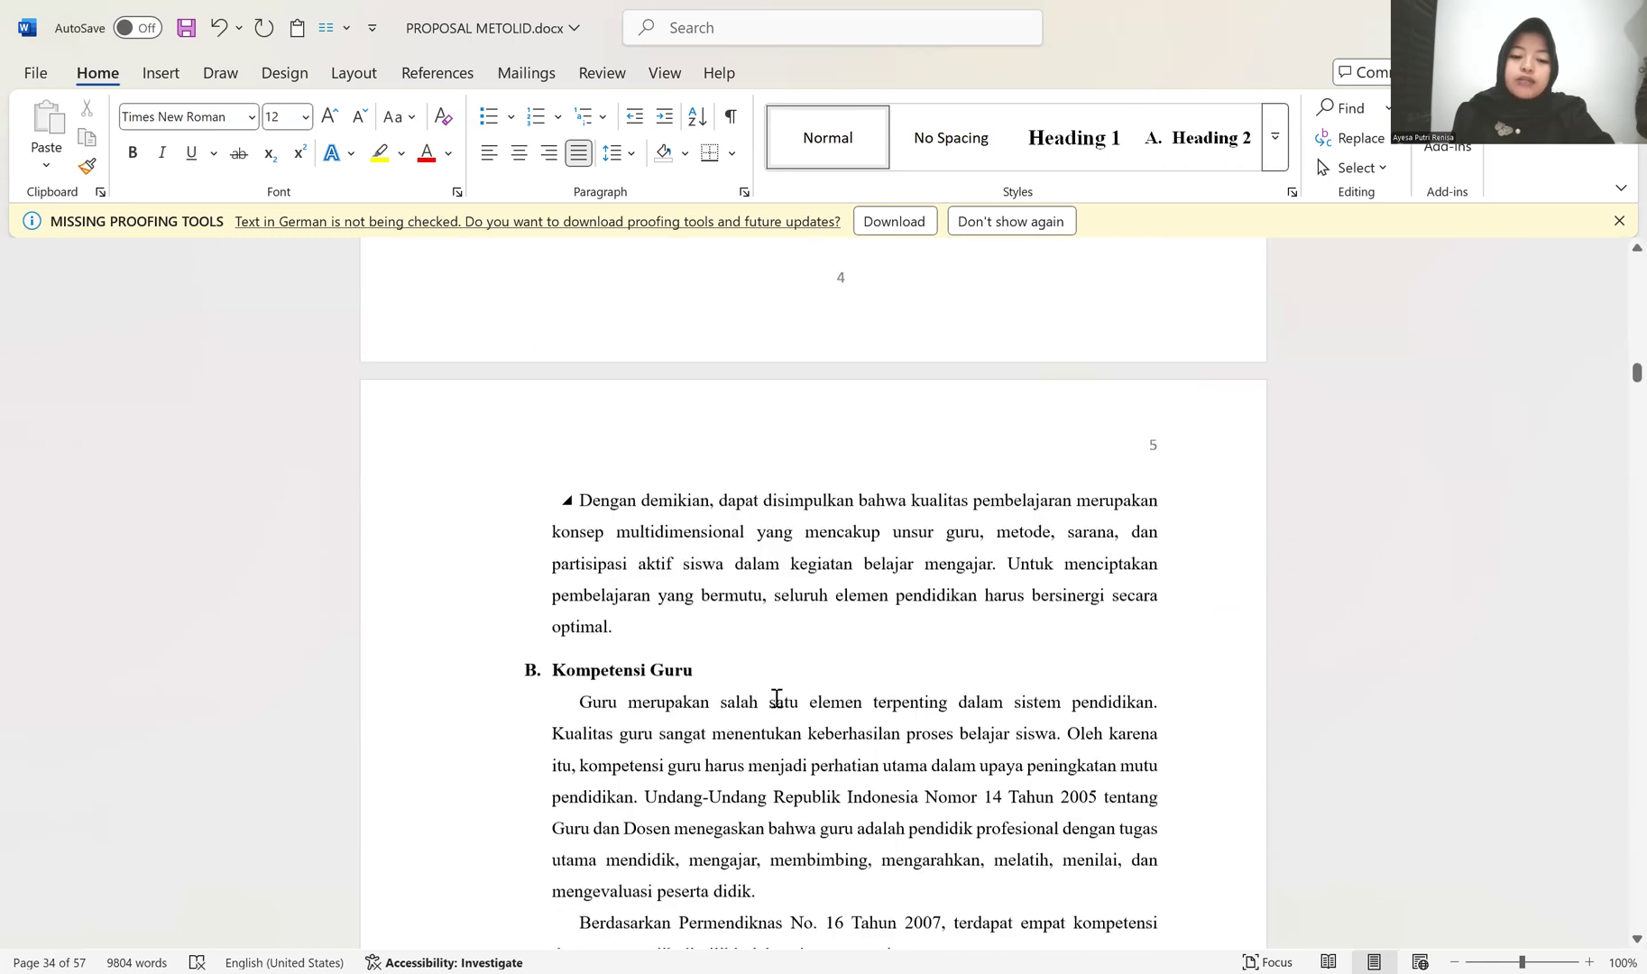